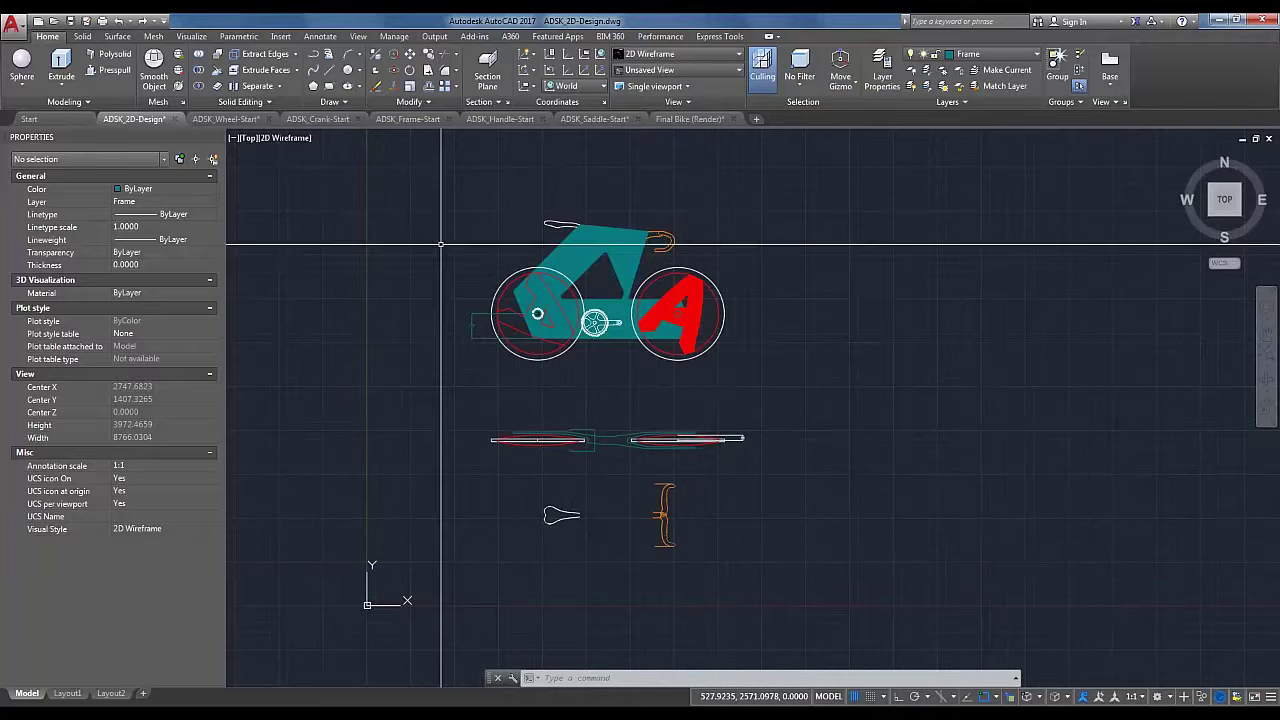
Step: Switch to the ADSK_Wheel-Start drawing and review the available workspaces and visual styles without changing either
left_click(226, 119)
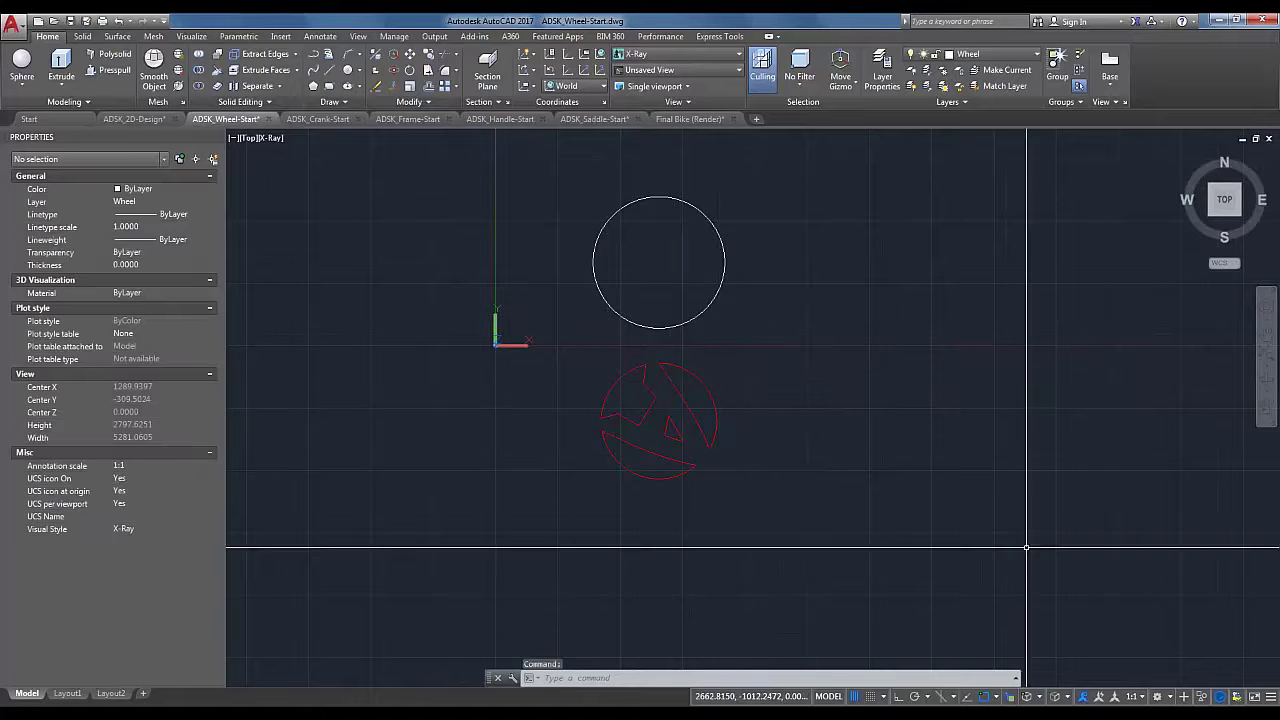
left_click(1162, 697)
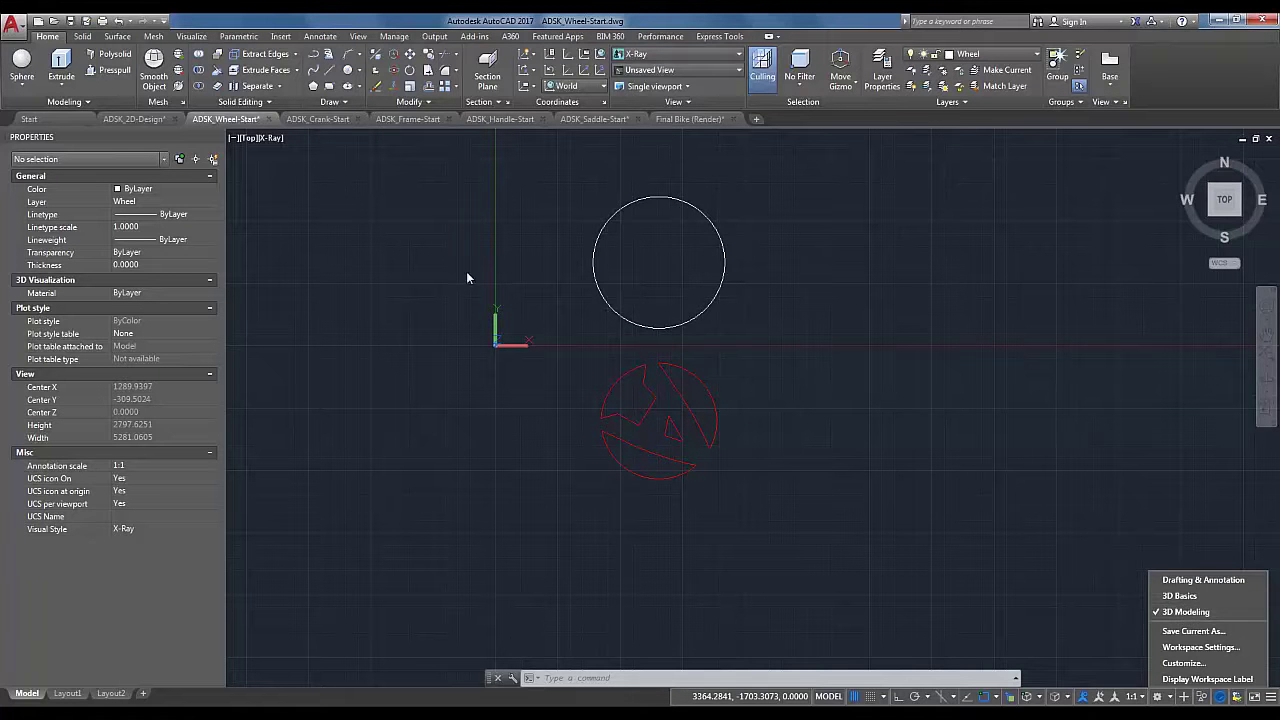
left_click(490, 243)
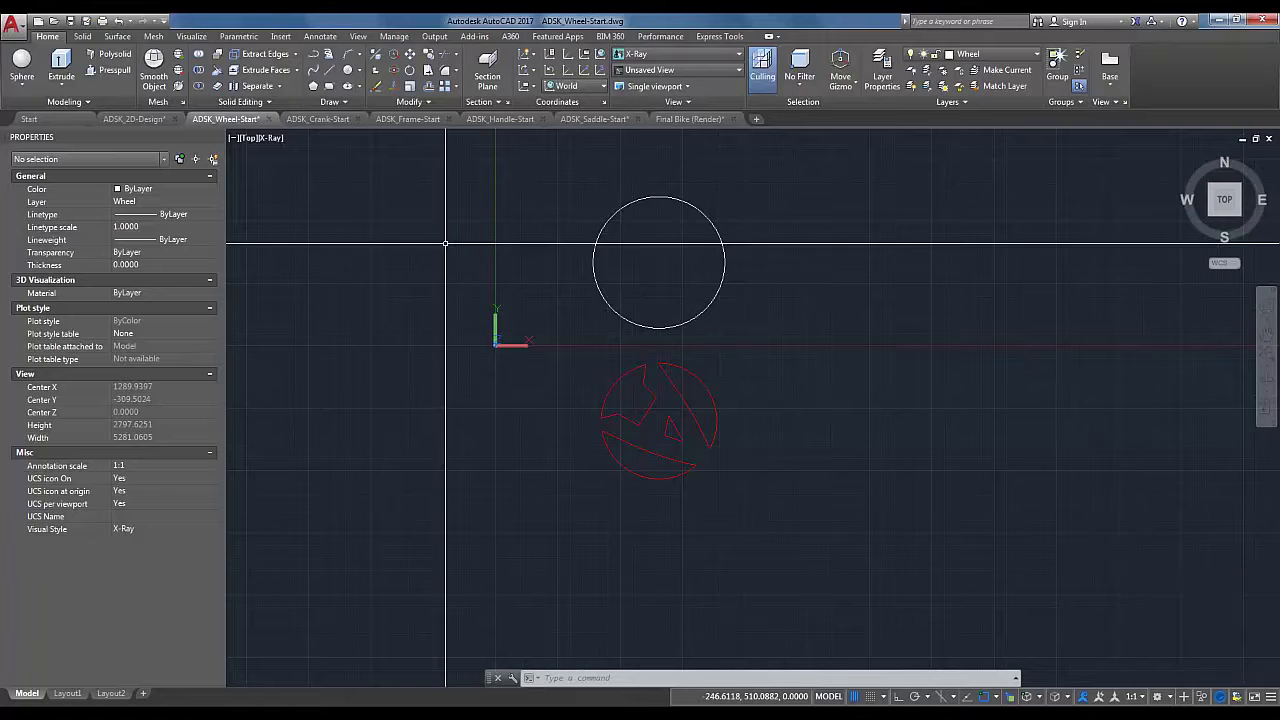
left_click(272, 139)
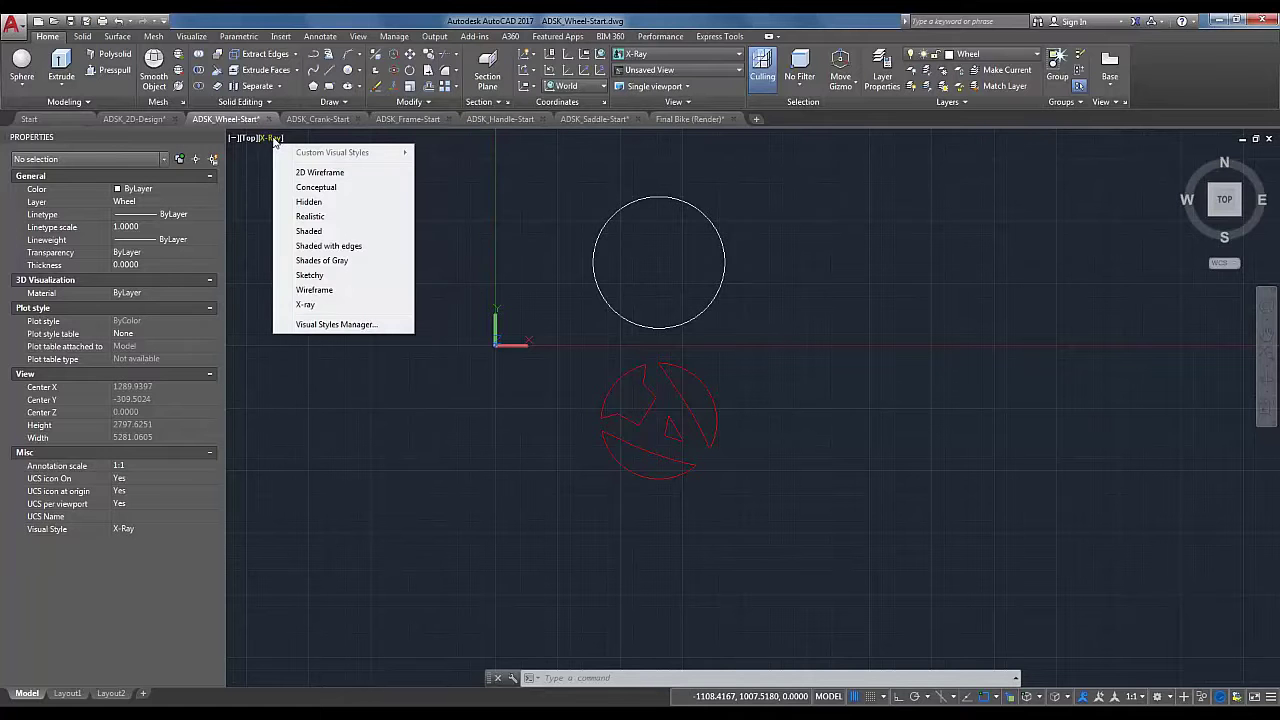
left_click(588, 372)
key("Escape")
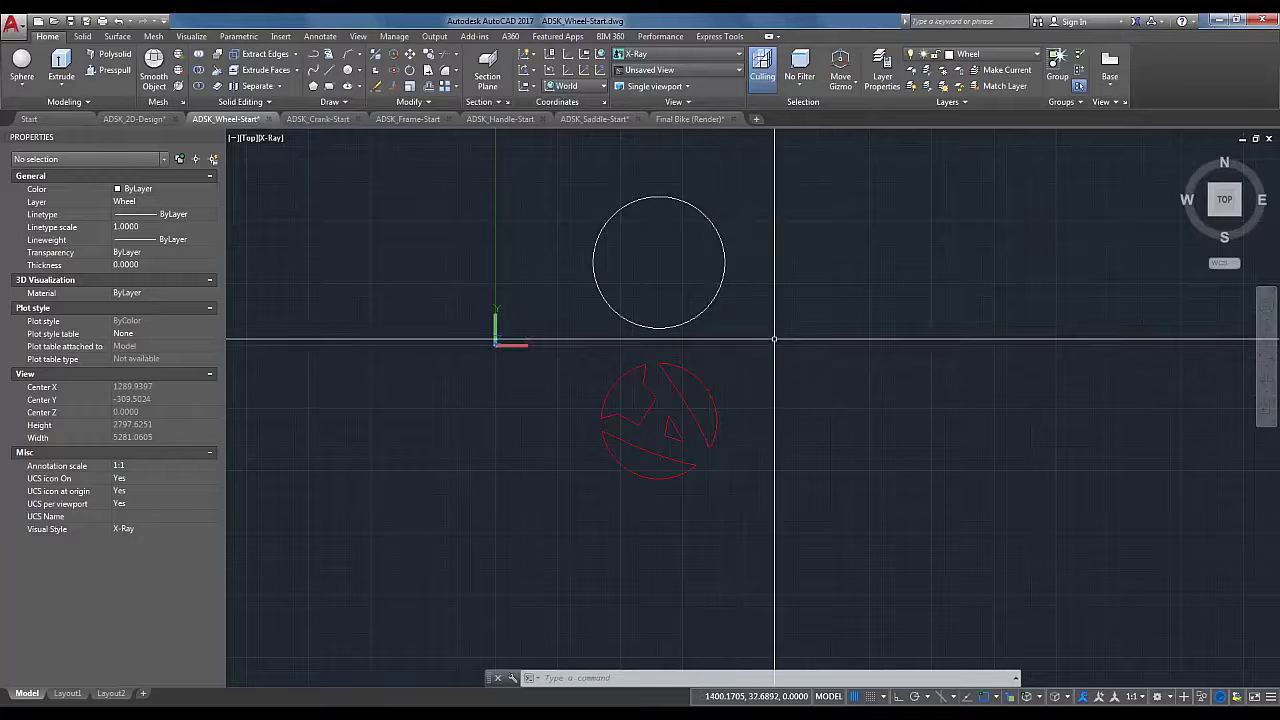
Step: Inspect the radius of the white wheel circle in its properties and clear the selection
middle_click_drag(737, 349, 702, 361)
left_click_drag(671, 337, 657, 314)
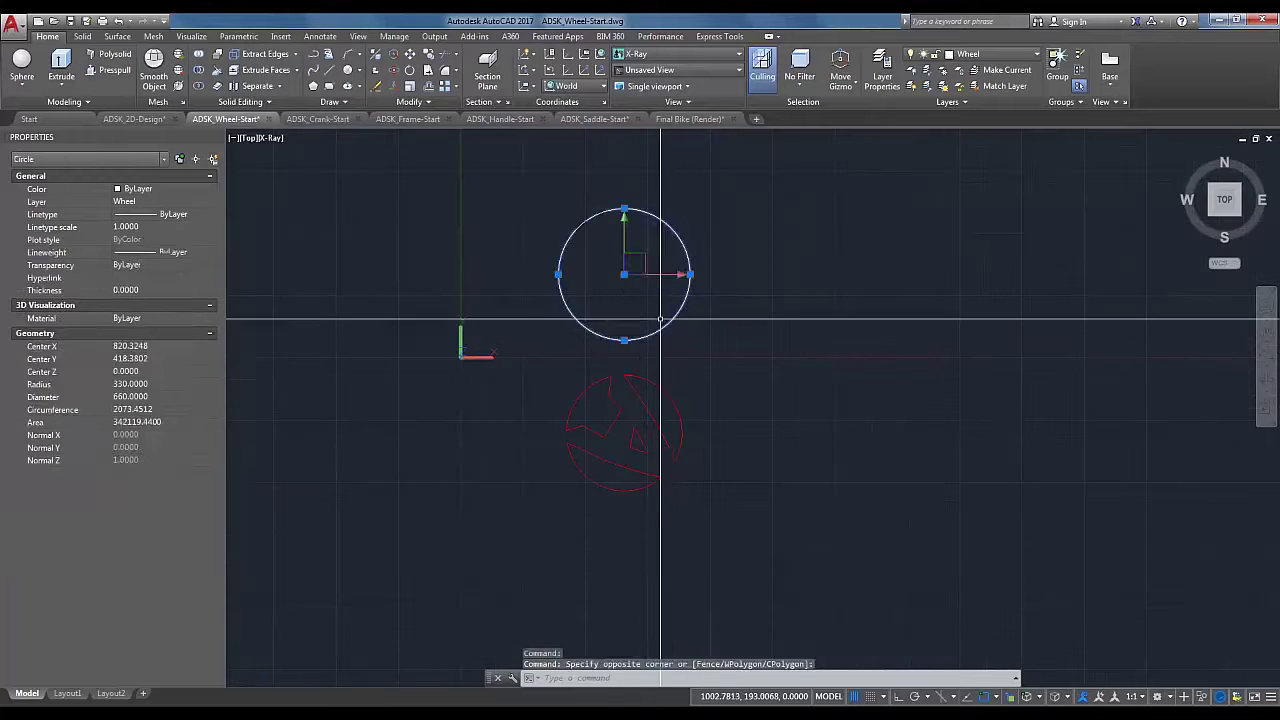
key("Escape")
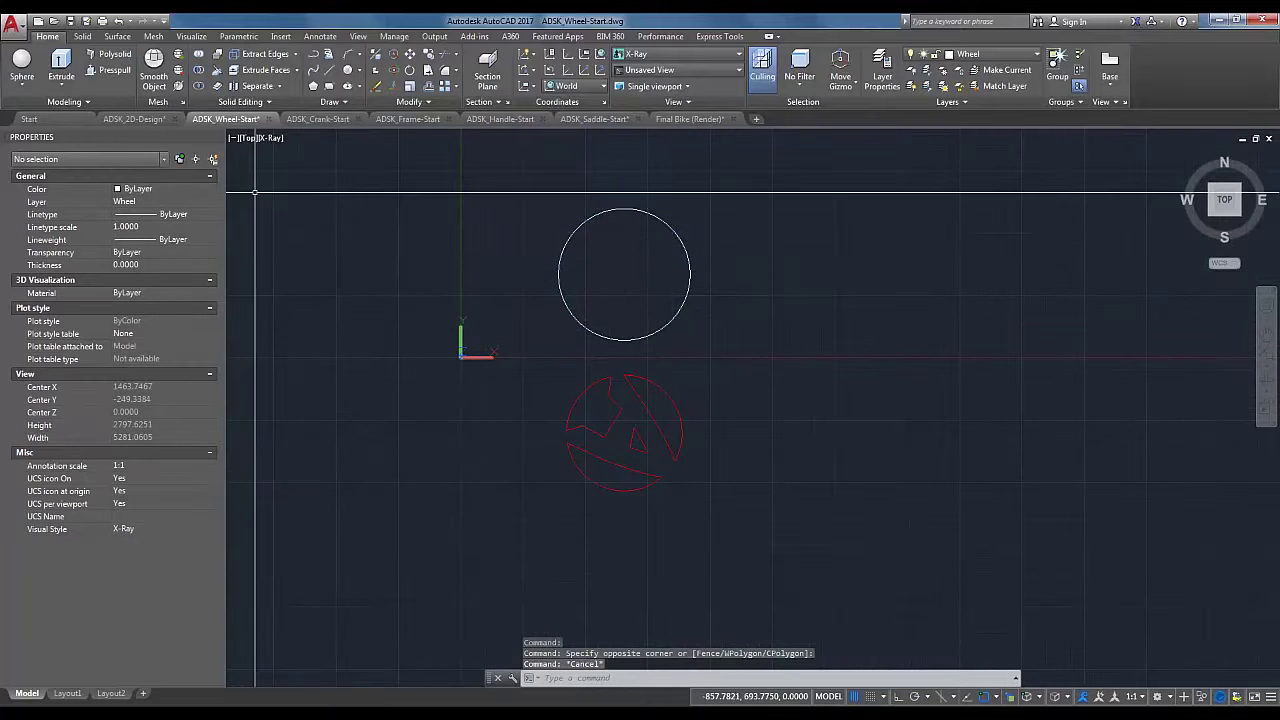
Step: Create a torus at the centre of the white circle with a radius of 330 and a tube radius of 20
left_click(22, 80)
left_click(38, 267)
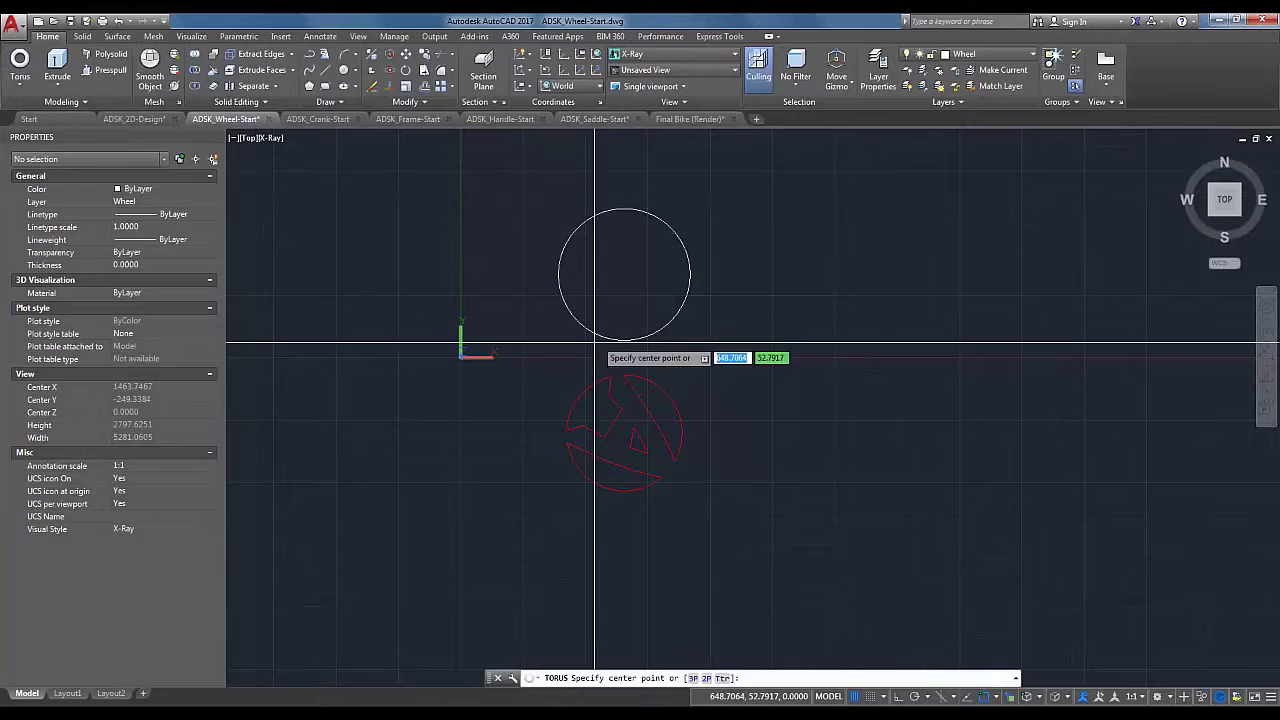
left_click(624, 273)
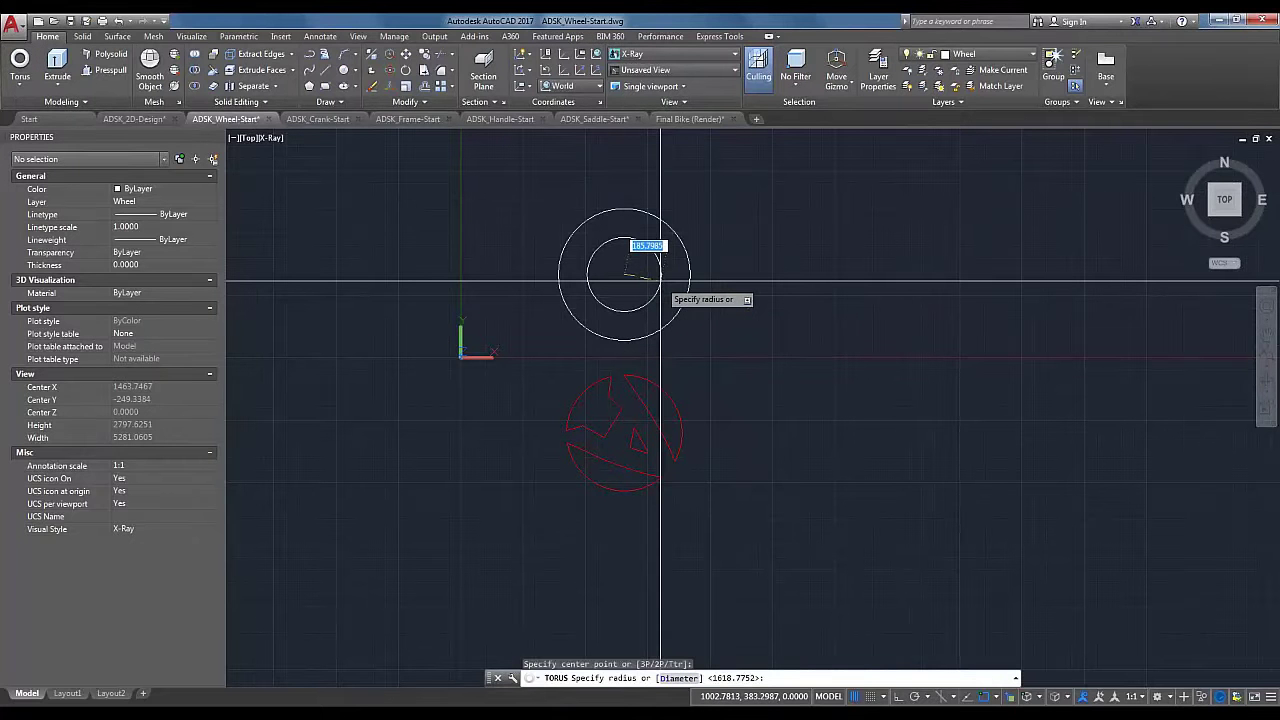
type("330")
key("Return")
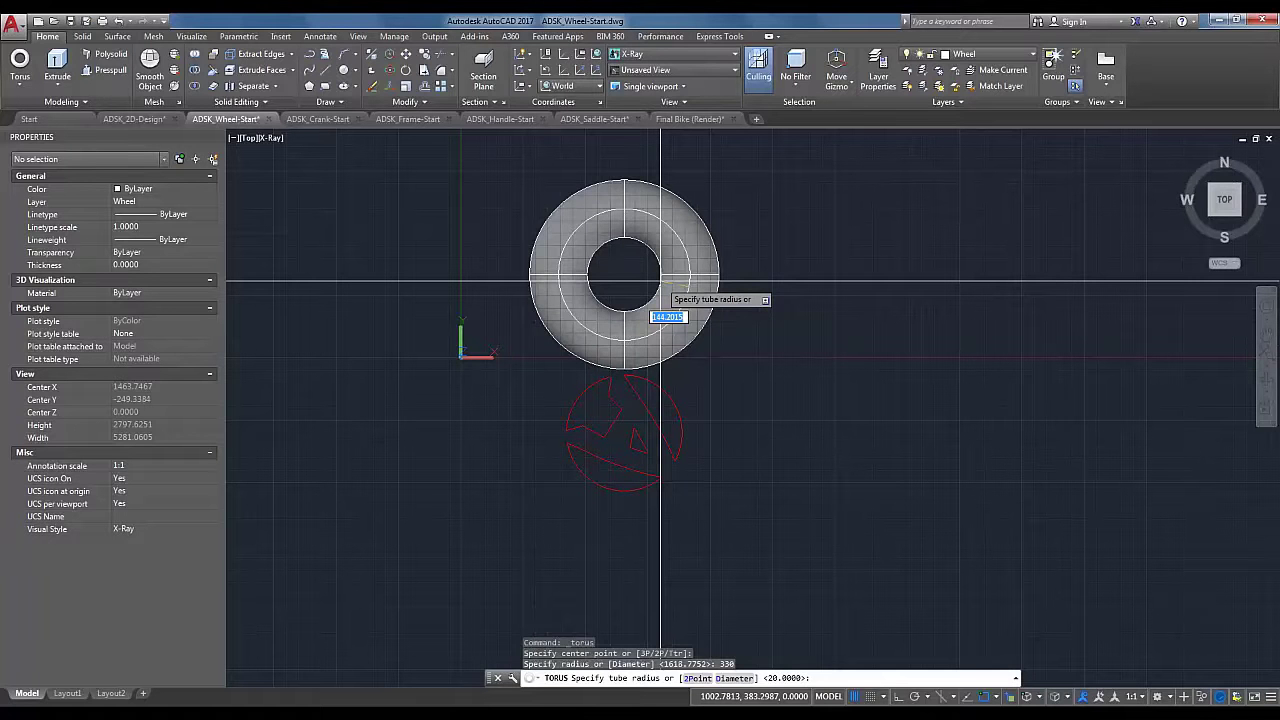
type("20")
key("Return")
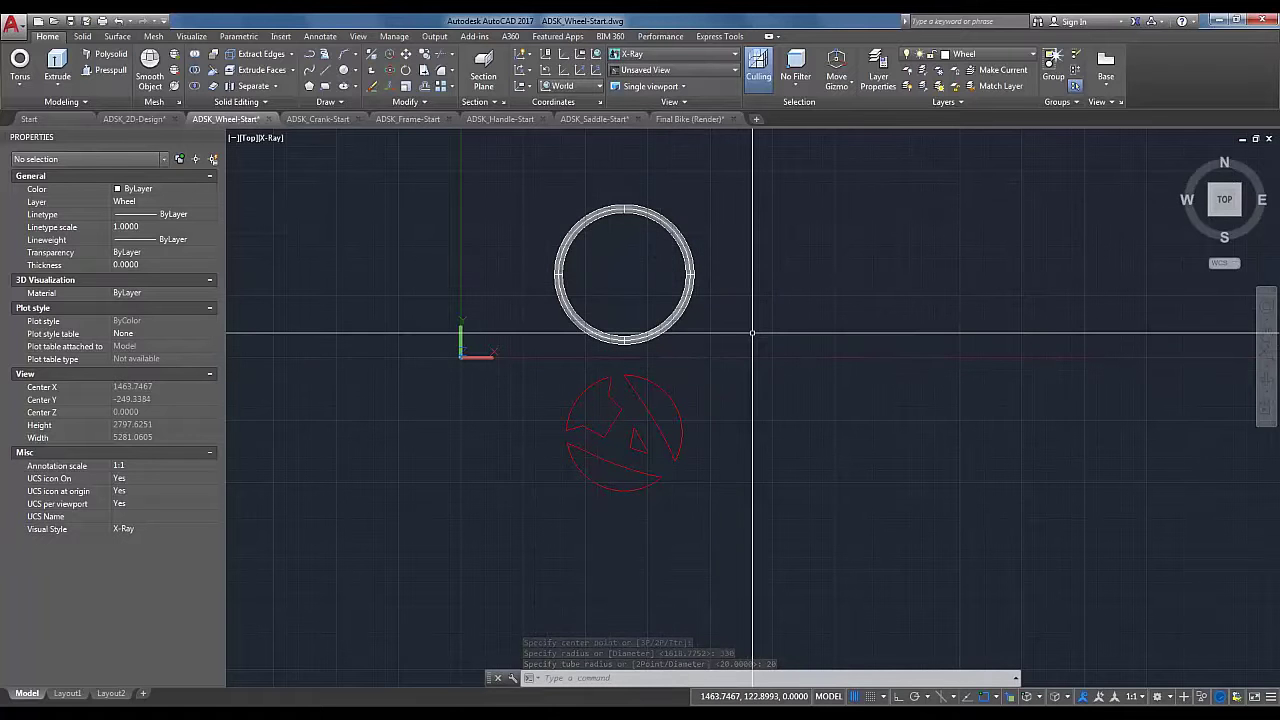
Step: Copy the torus horizontally about 1670 units in the positive X direction with polar tracking on
left_click(686, 300)
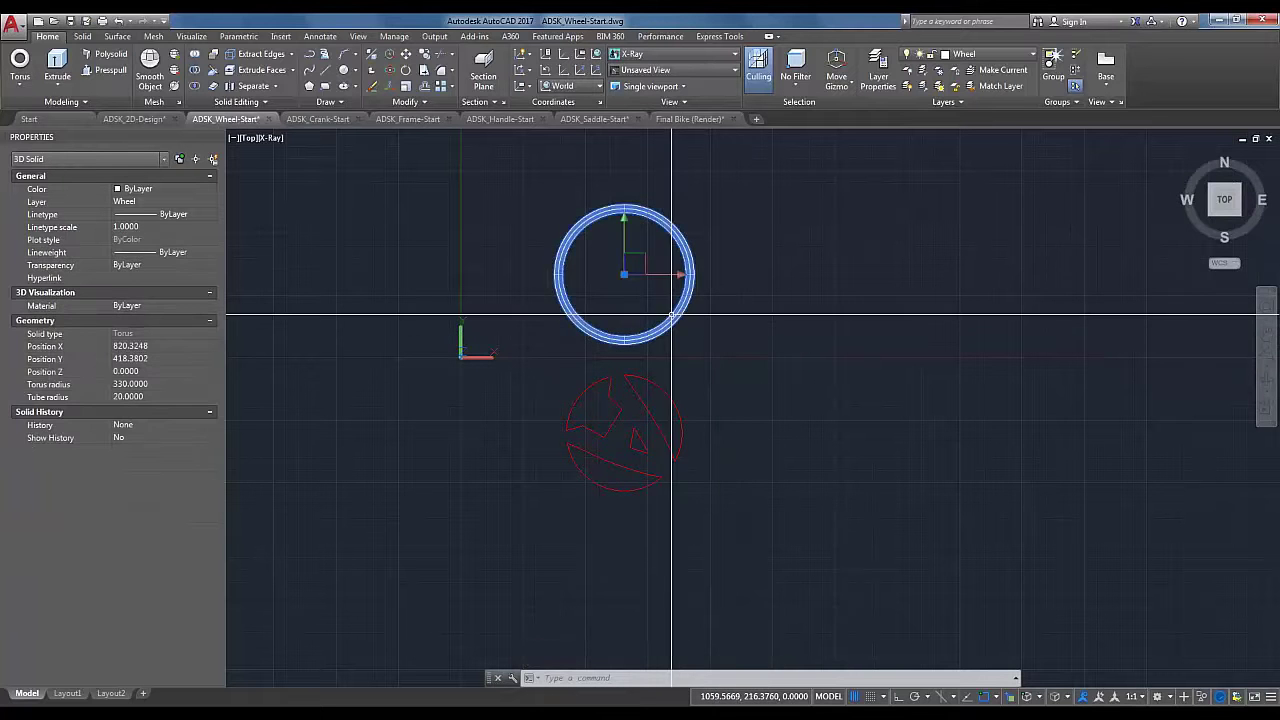
right_click(757, 300)
left_click(785, 409)
left_click(790, 466)
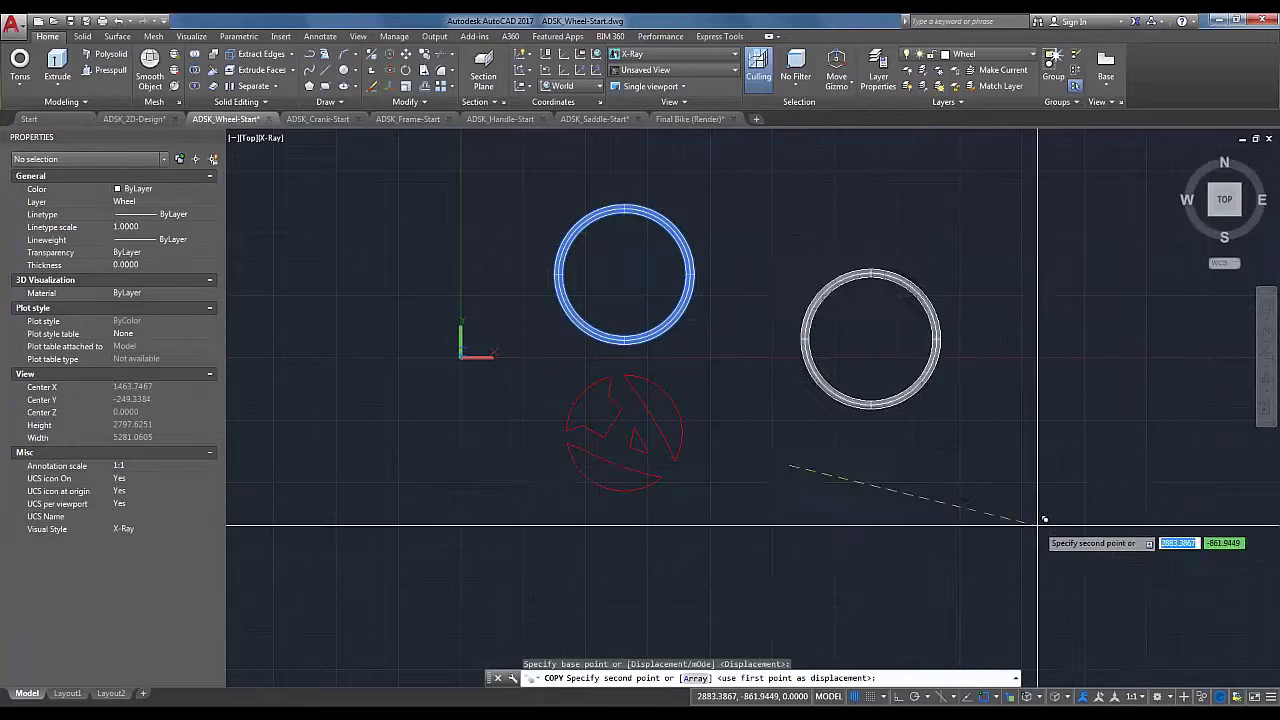
key("F10")
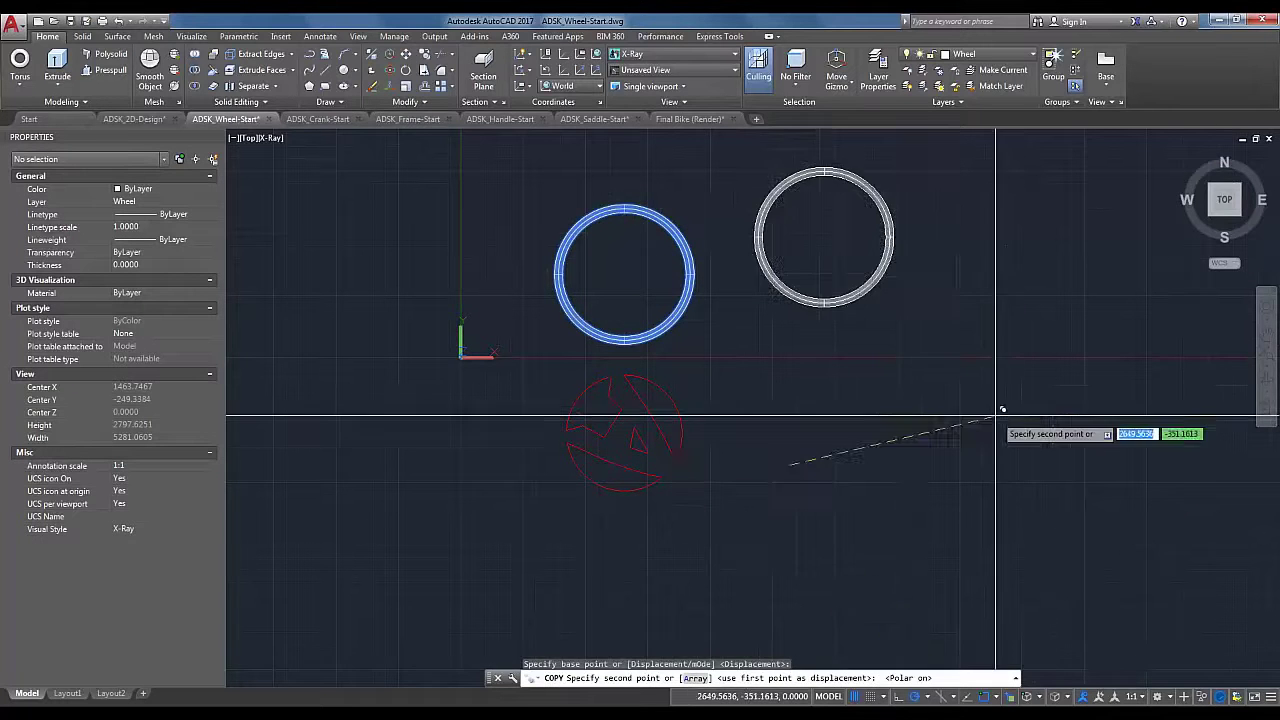
left_click(1124, 448)
key("Escape")
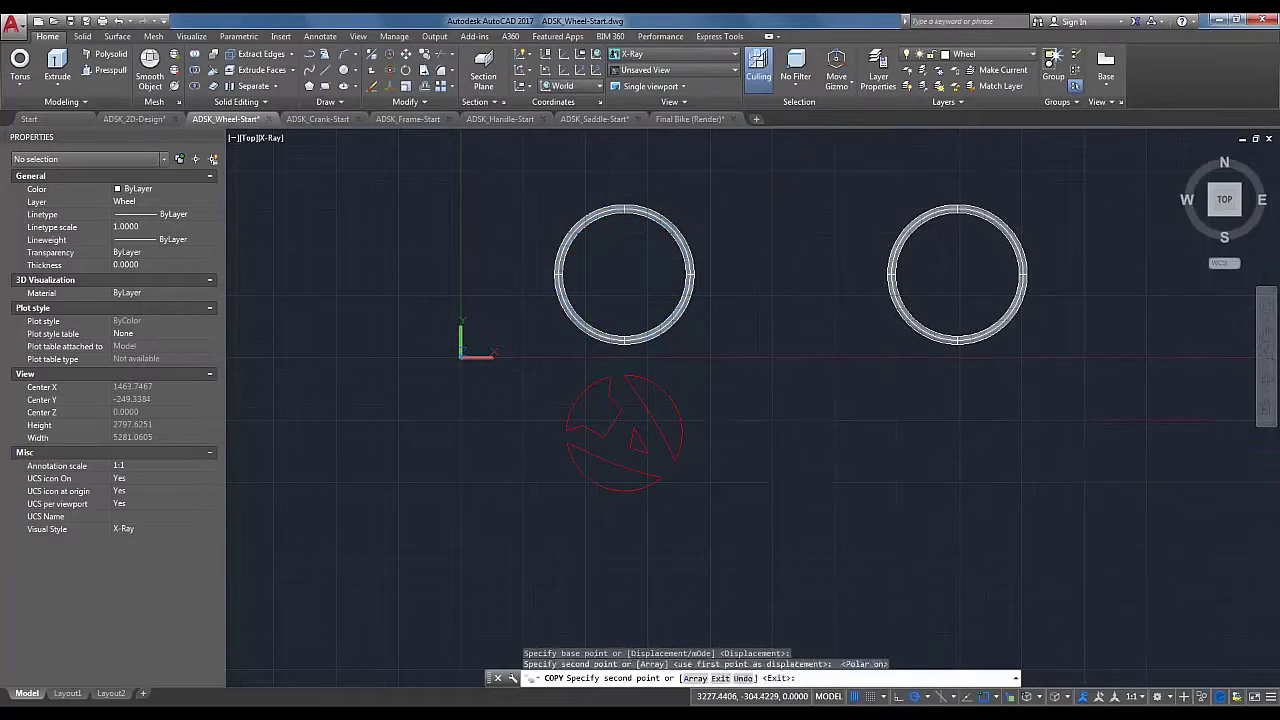
mouse_move(1037, 426)
middle_mouse_down()
mouse_move(923, 429)
mouse_move(966, 374)
mouse_move(975, 286)
middle_mouse_up()
scroll(852, 287, "up", 2)
middle_click_drag(917, 328, 1054, 392)
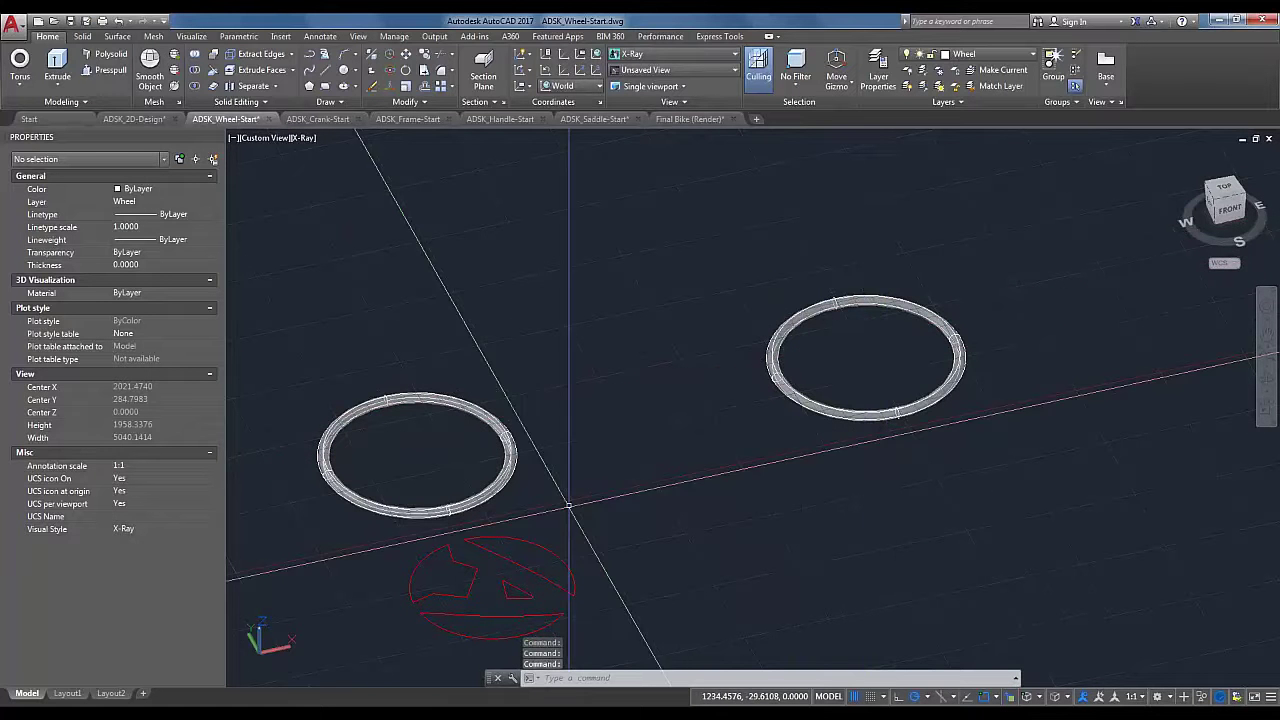
Step: Copy the radius of the upper red spoke arc from the ADSK_2D-Design drawing and return to the ADSK_Wheel-Start drawing
left_click(133, 119)
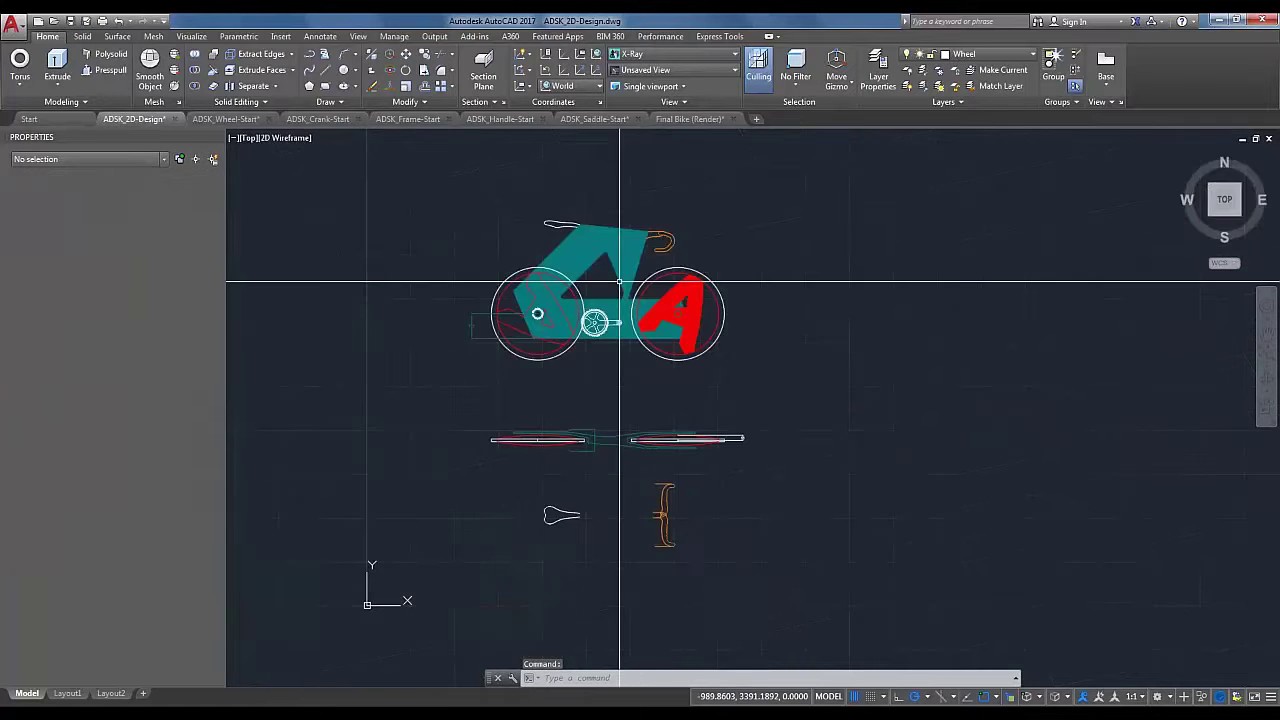
scroll(677, 440, "up", 8)
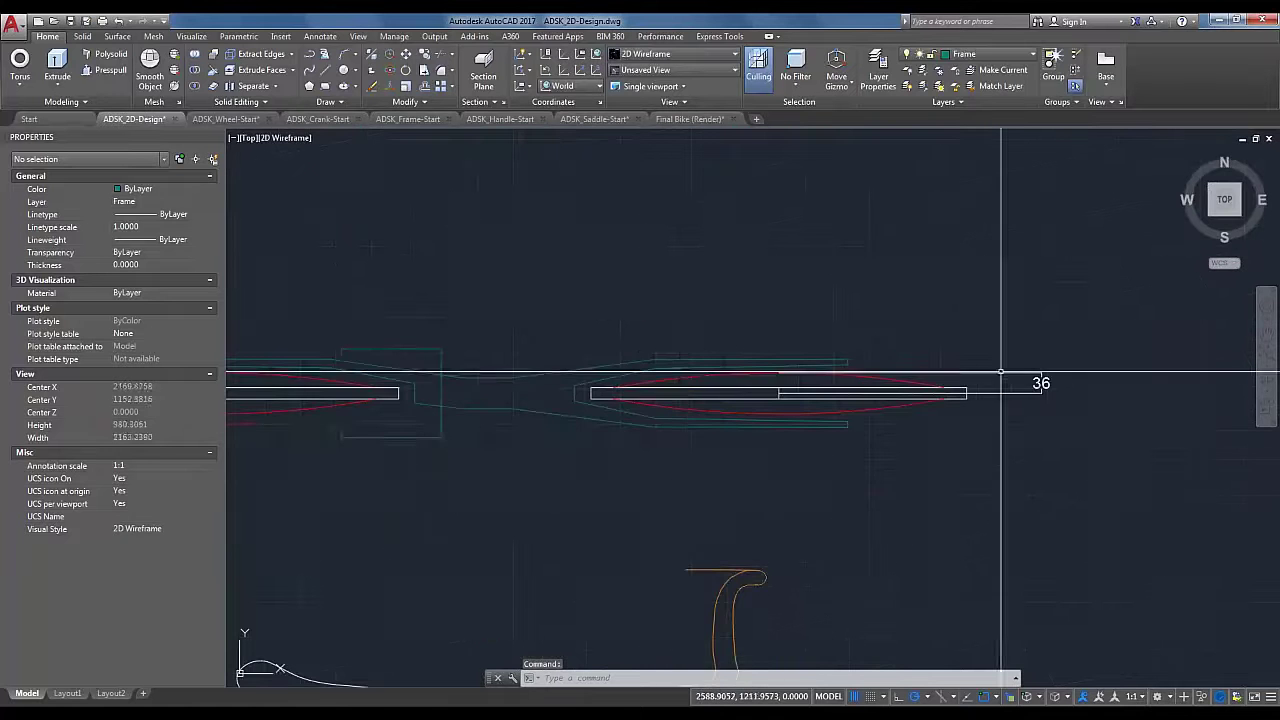
scroll(1012, 378, "up", 2)
middle_click_drag(706, 451, 966, 434)
scroll(795, 483, "down", 2)
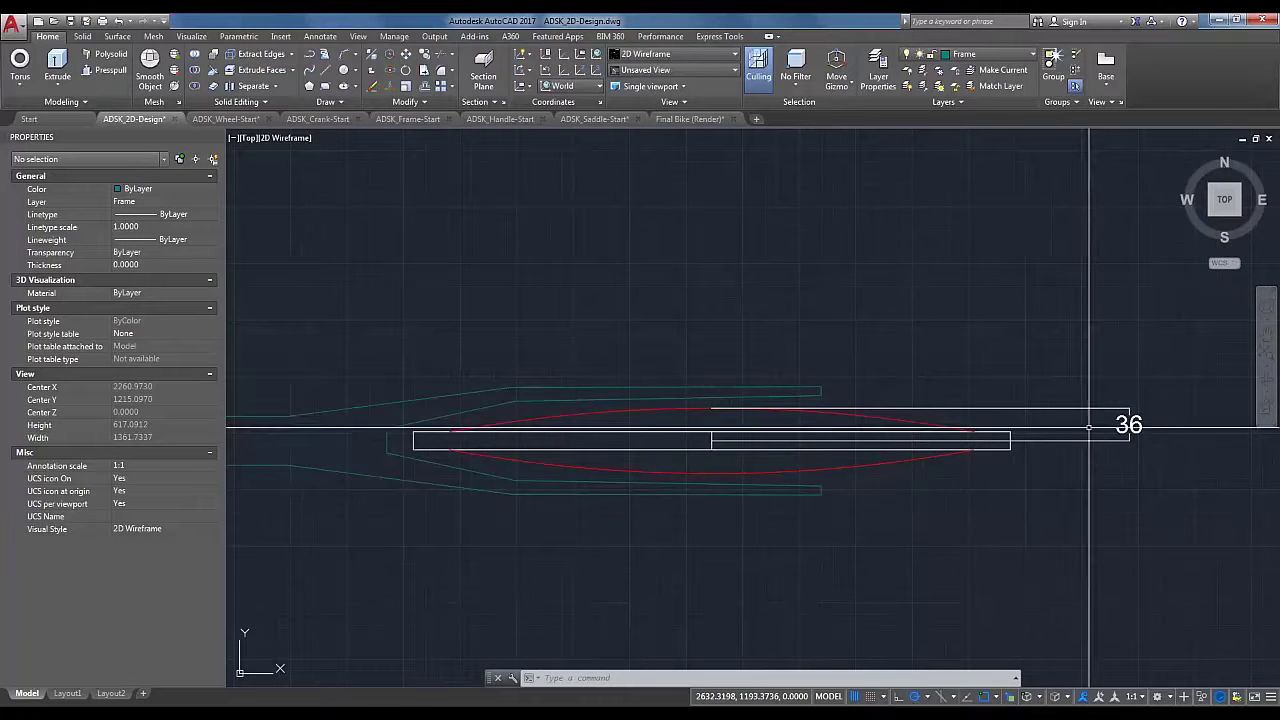
left_click(603, 413)
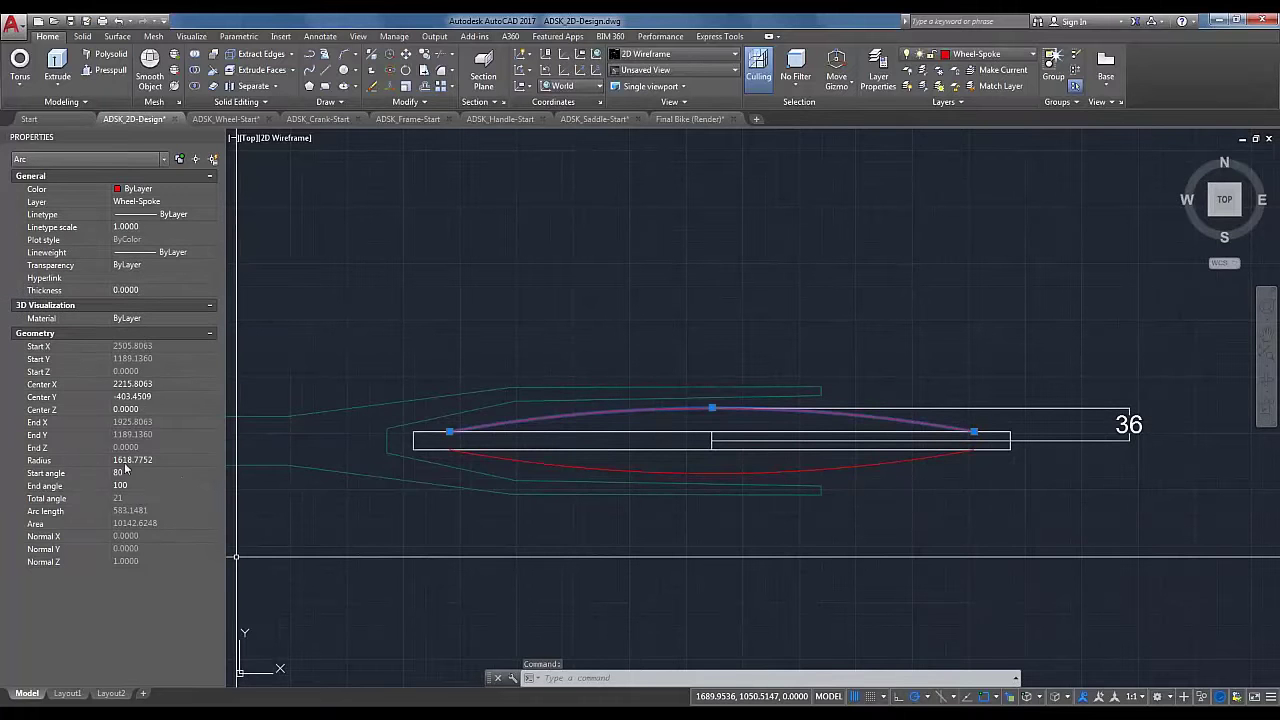
left_click(134, 462)
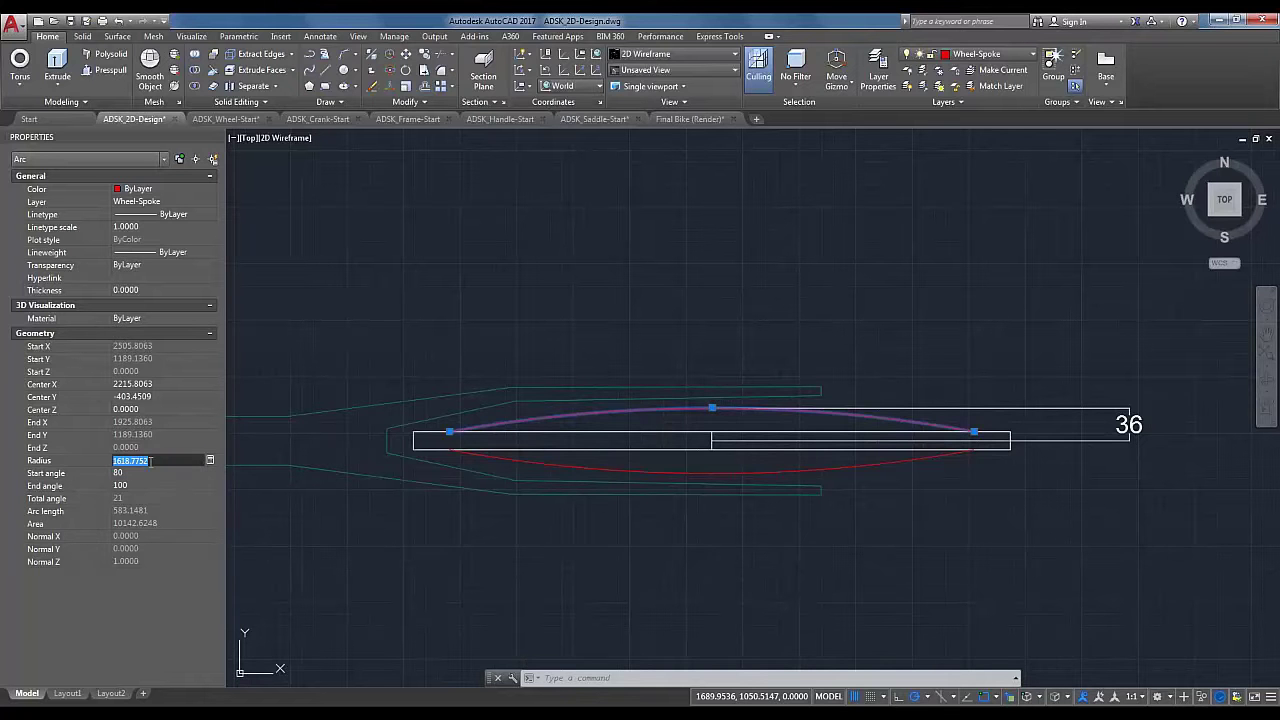
left_click(226, 119)
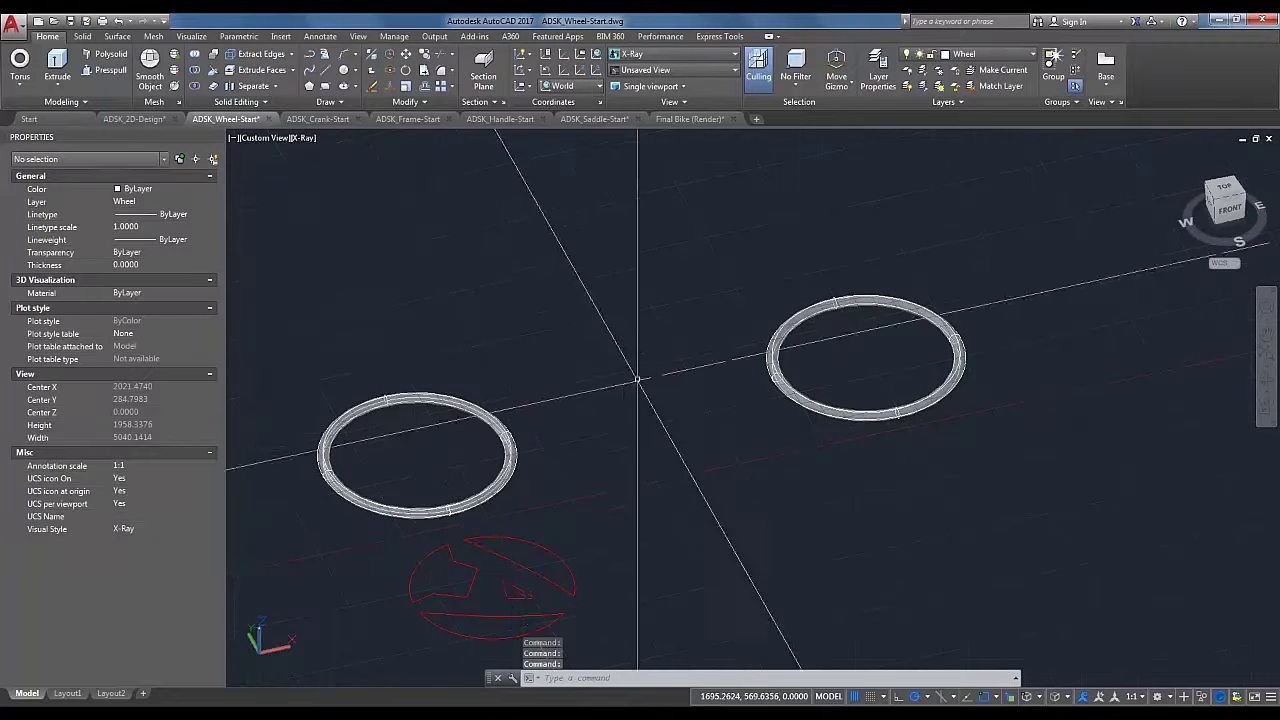
middle_click_drag(1020, 412, 977, 400)
left_click_drag(977, 400, 794, 377)
key("Escape")
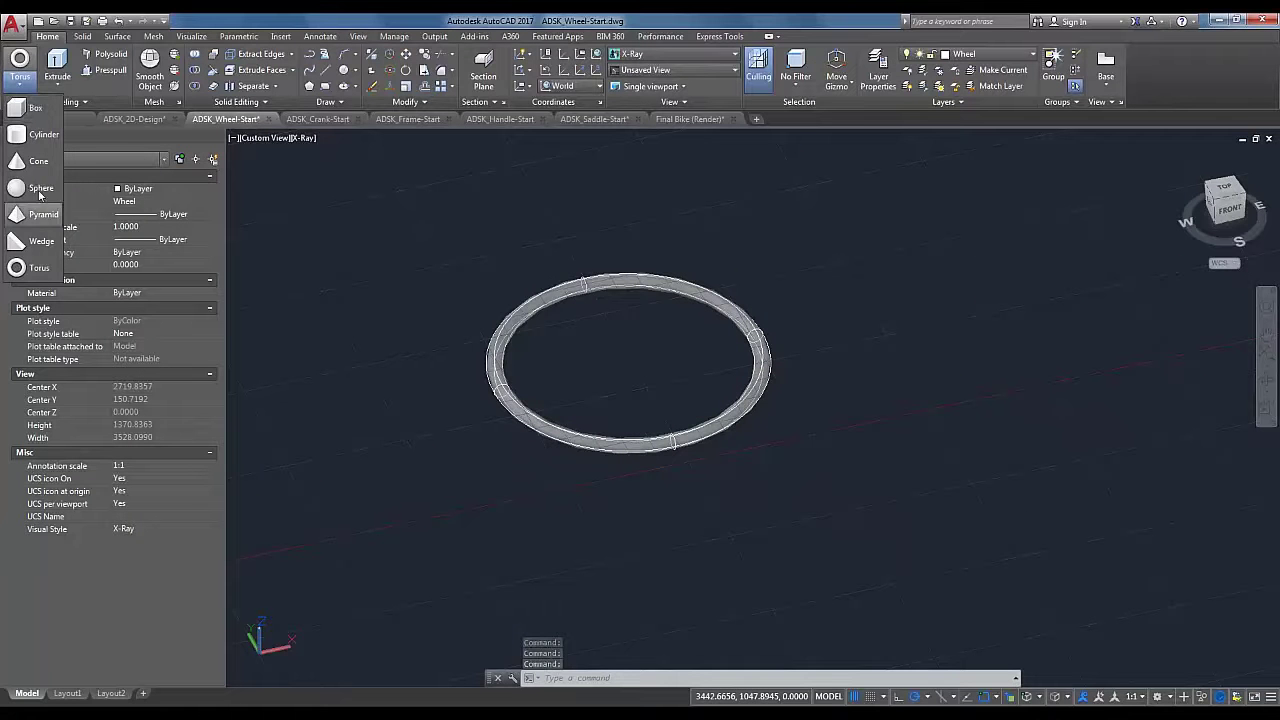
left_click(40, 189)
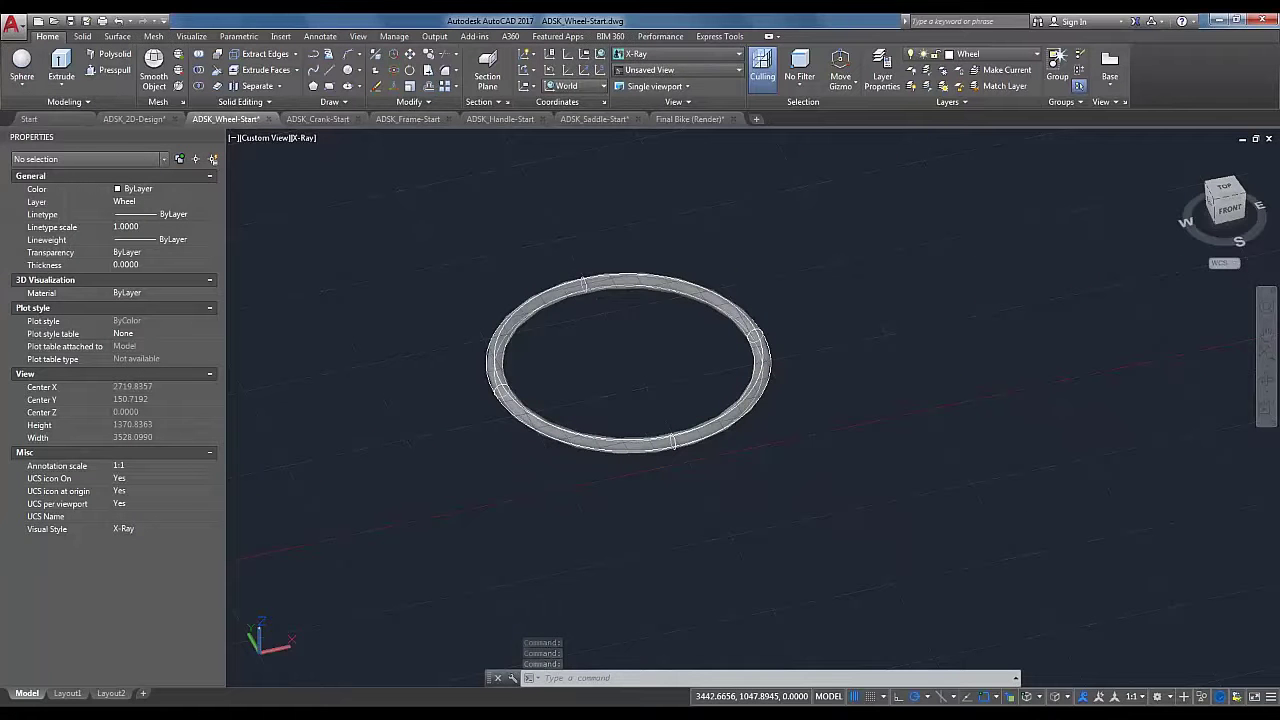
left_click(628, 363)
key("Escape")
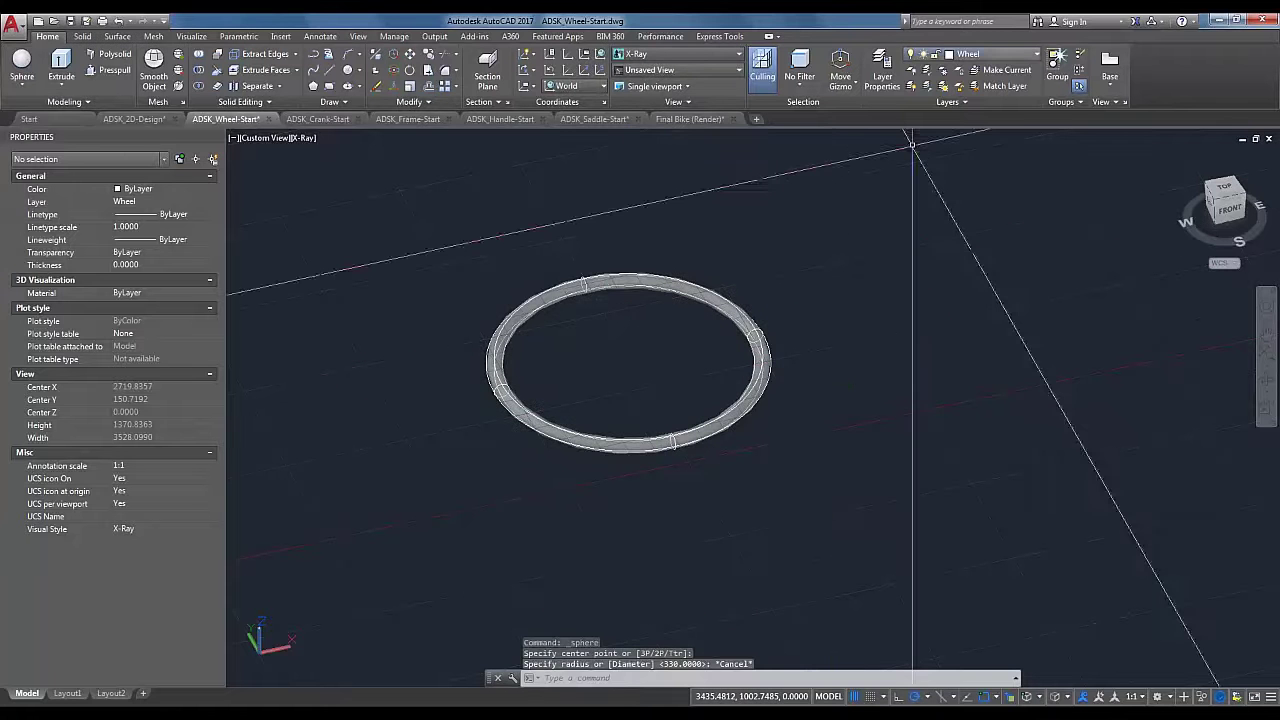
Step: Make Rim the current layer and create a sphere of radius 1618.7752 centred on the copied torus
left_click(1030, 54)
left_click(988, 87)
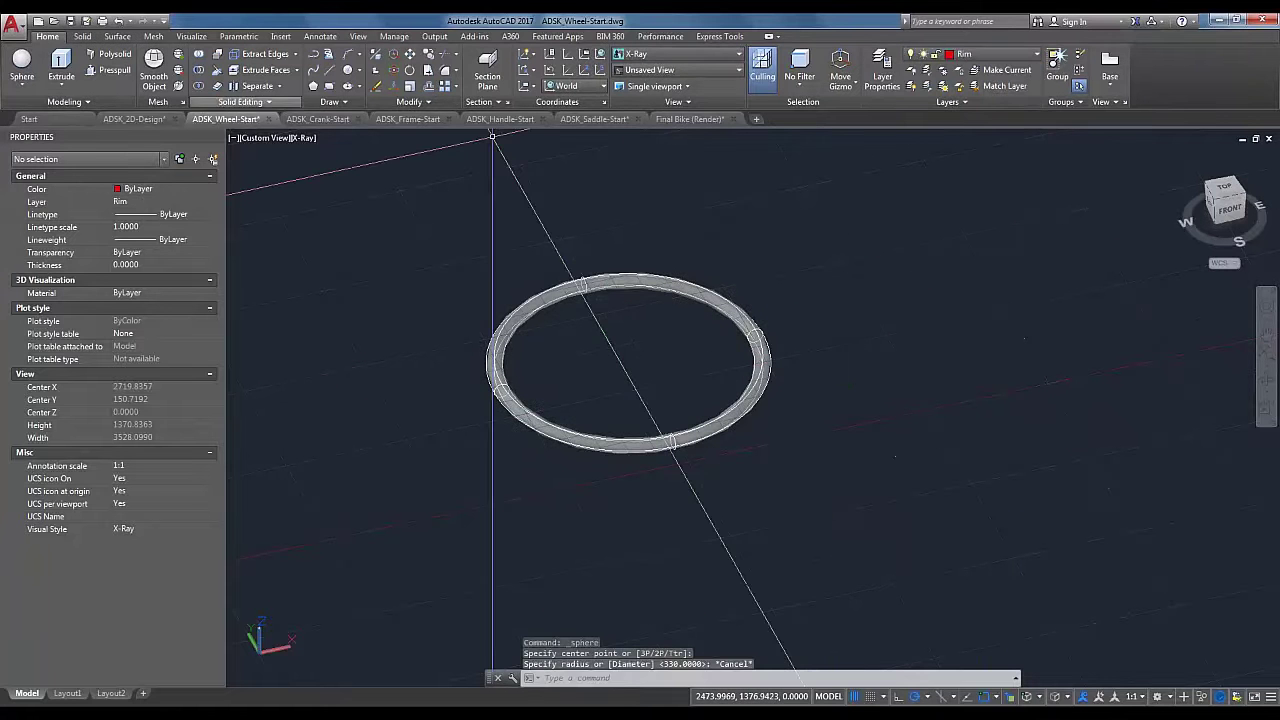
left_click(24, 66)
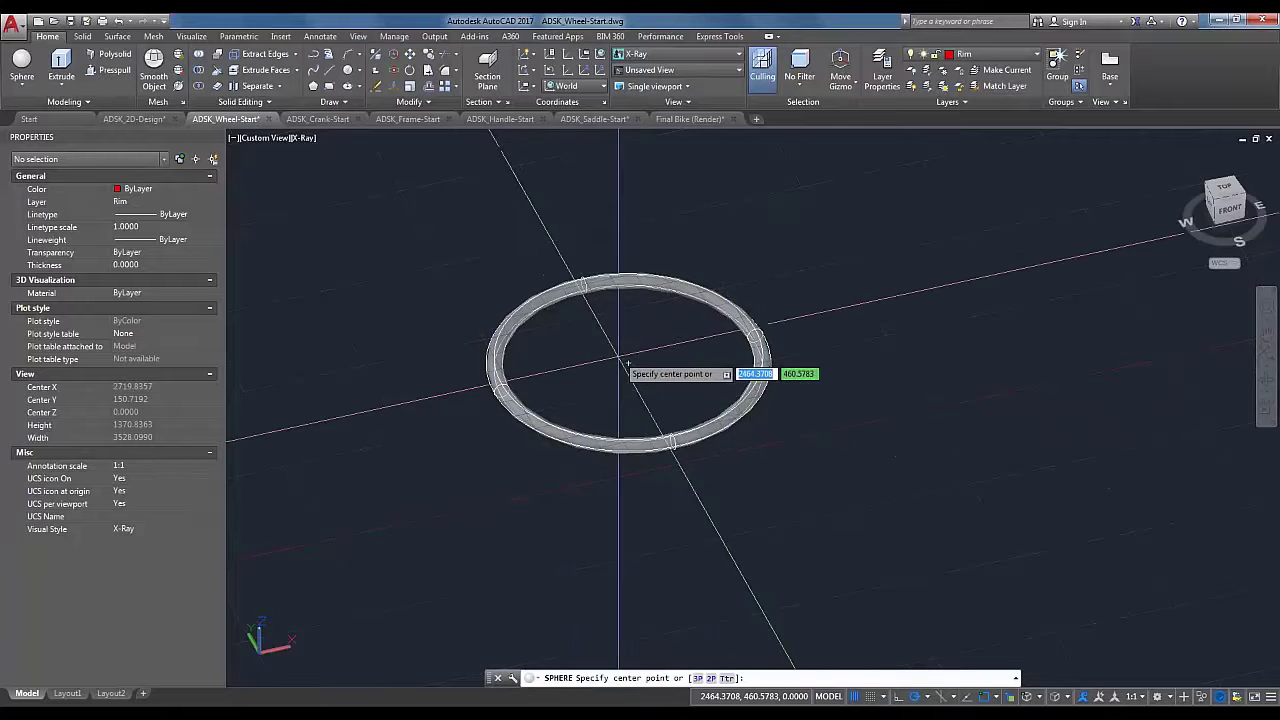
left_click(628, 362)
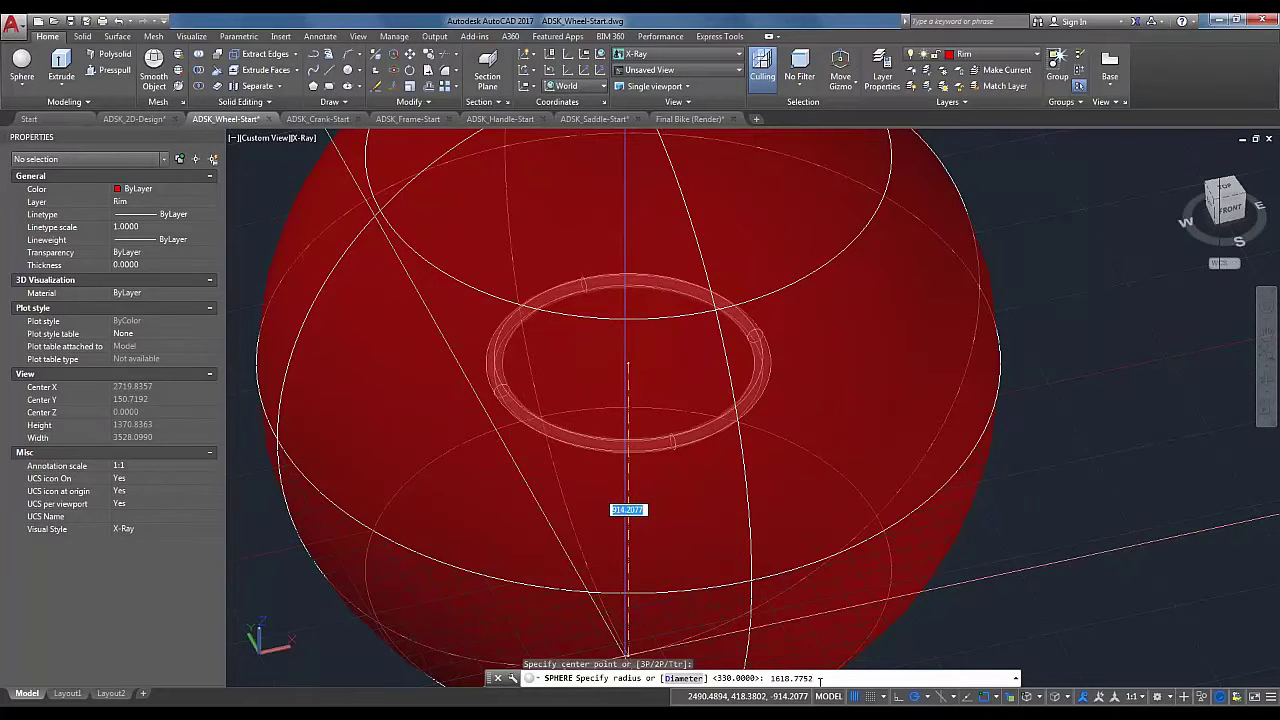
key("Return")
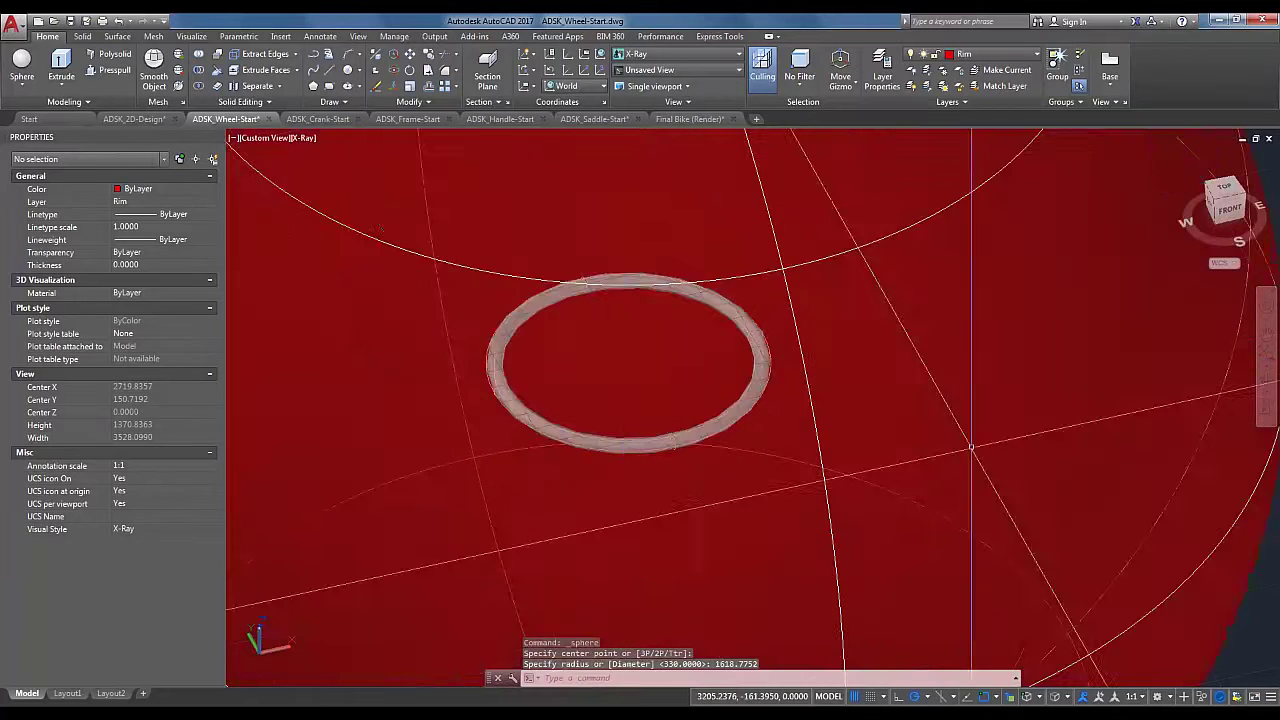
Step: Move the sphere and the torus inside it together along the X axis, farther away from the original torus
scroll(1066, 466, "down", 5)
middle_click_drag(1002, 490, 812, 506)
left_click(894, 483)
left_click(566, 306)
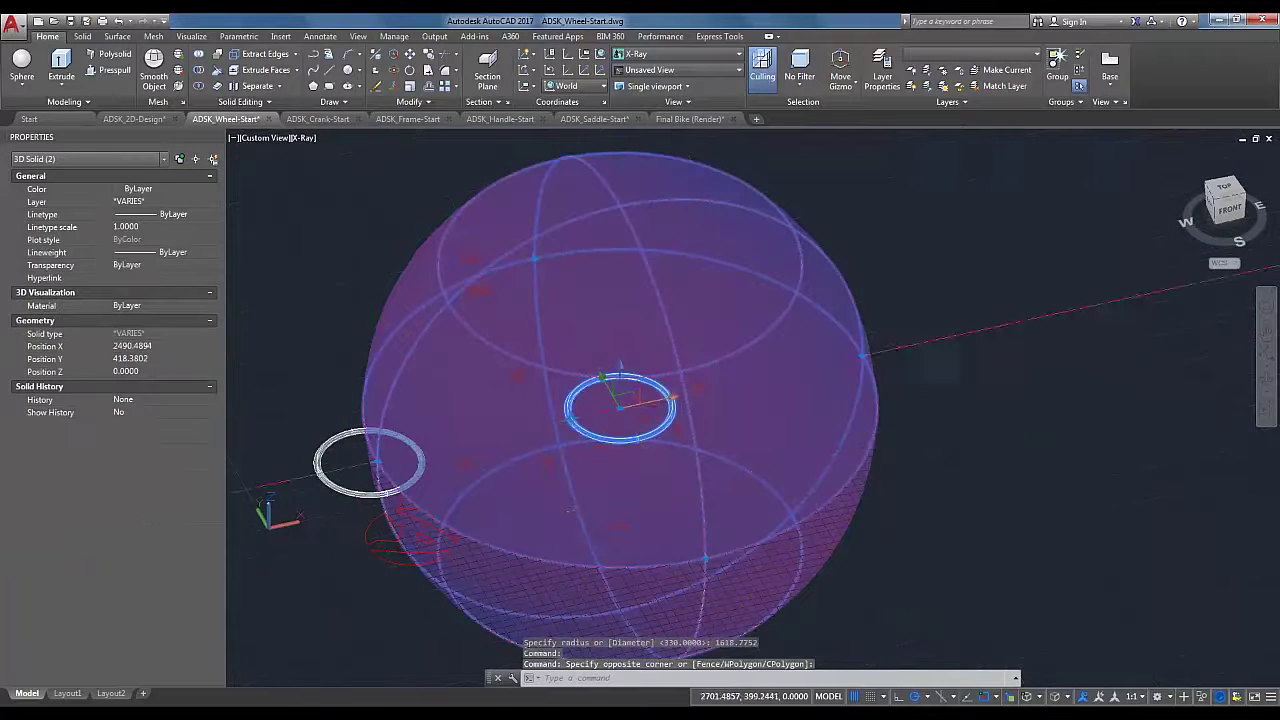
left_click(652, 401)
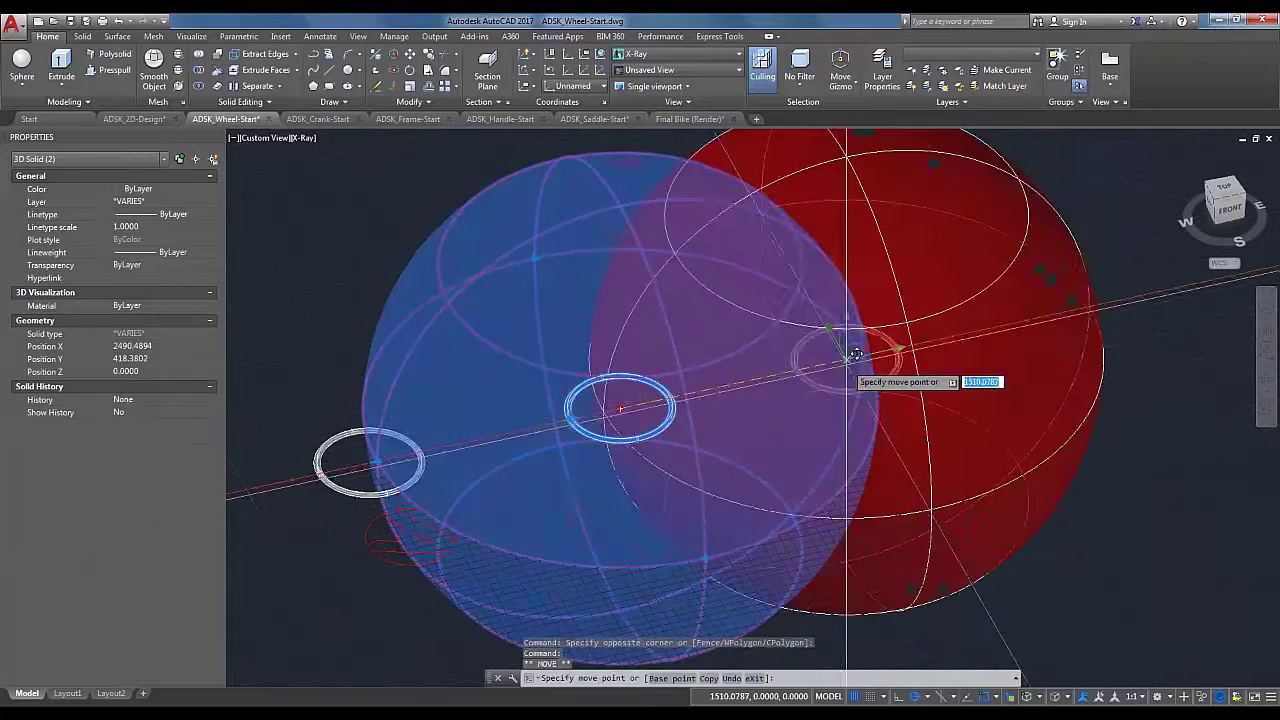
left_click(1065, 323)
type("M")
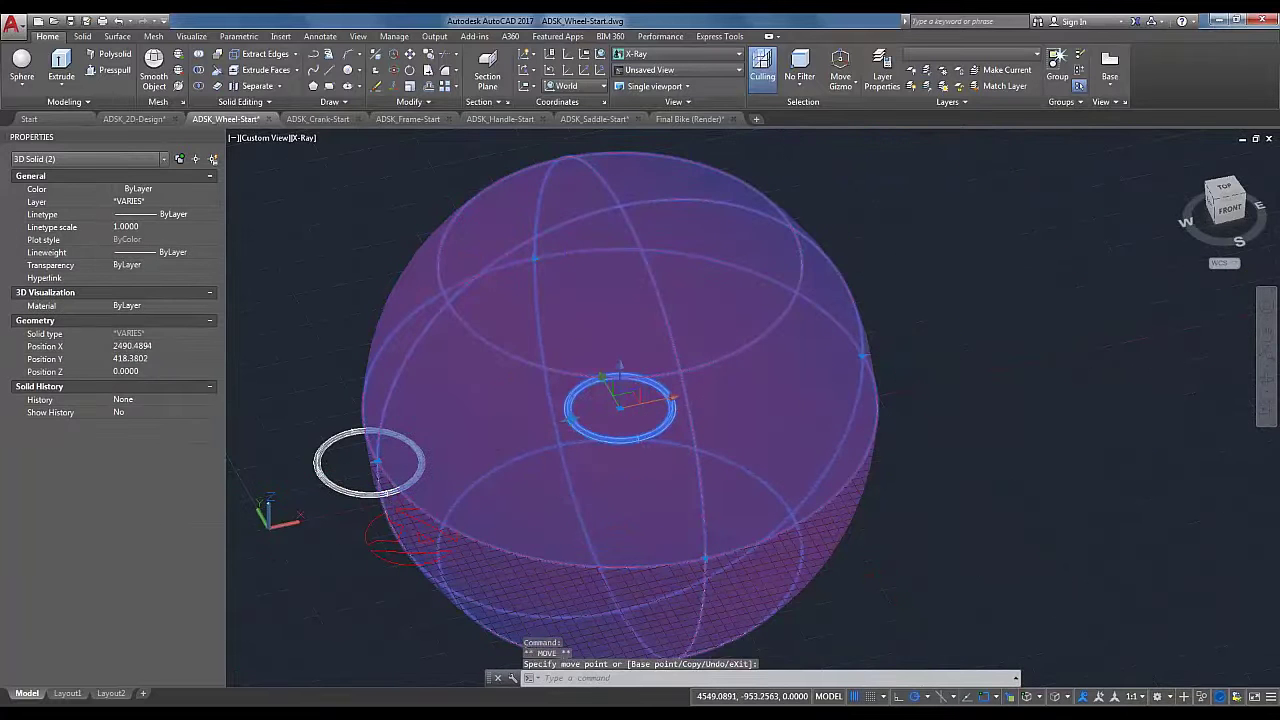
key("Return")
left_click(986, 498)
left_click(1160, 460)
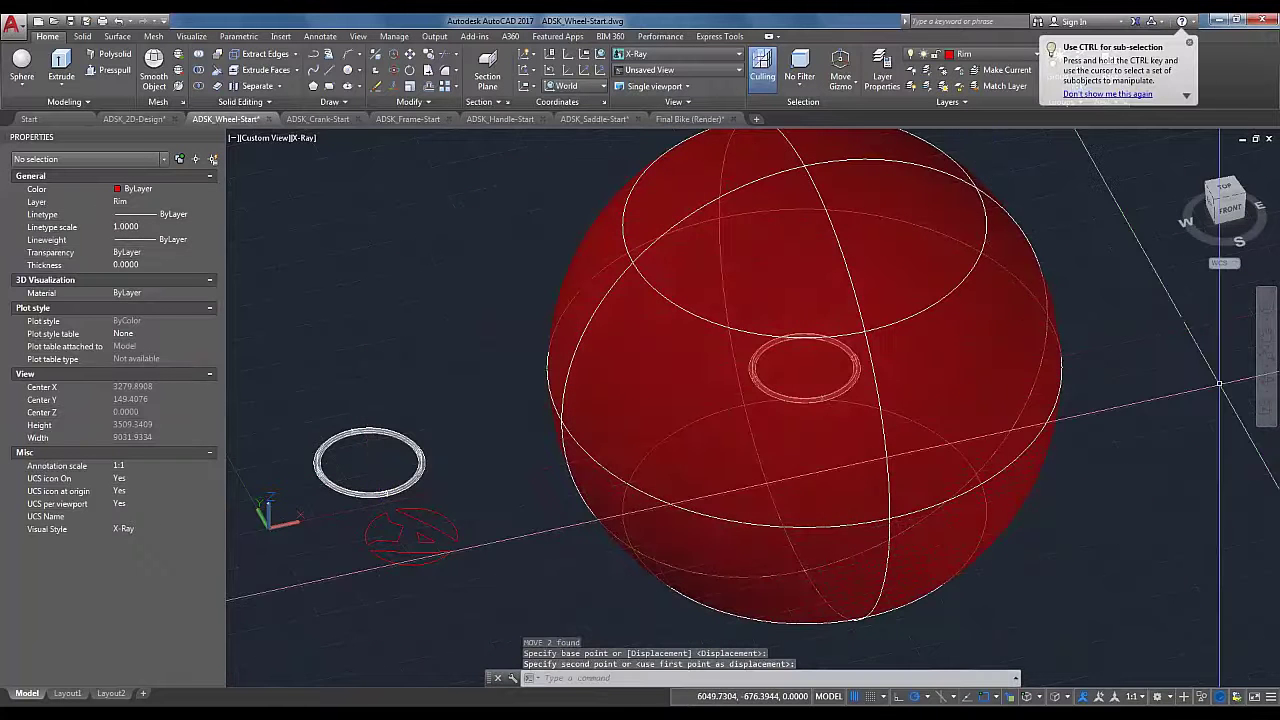
Step: Switch to the Front view, check the rim's height dimension in the ADSK_2D-Design drawing, and return to ADSK_Wheel-Start
left_click(1229, 210)
left_click(988, 434)
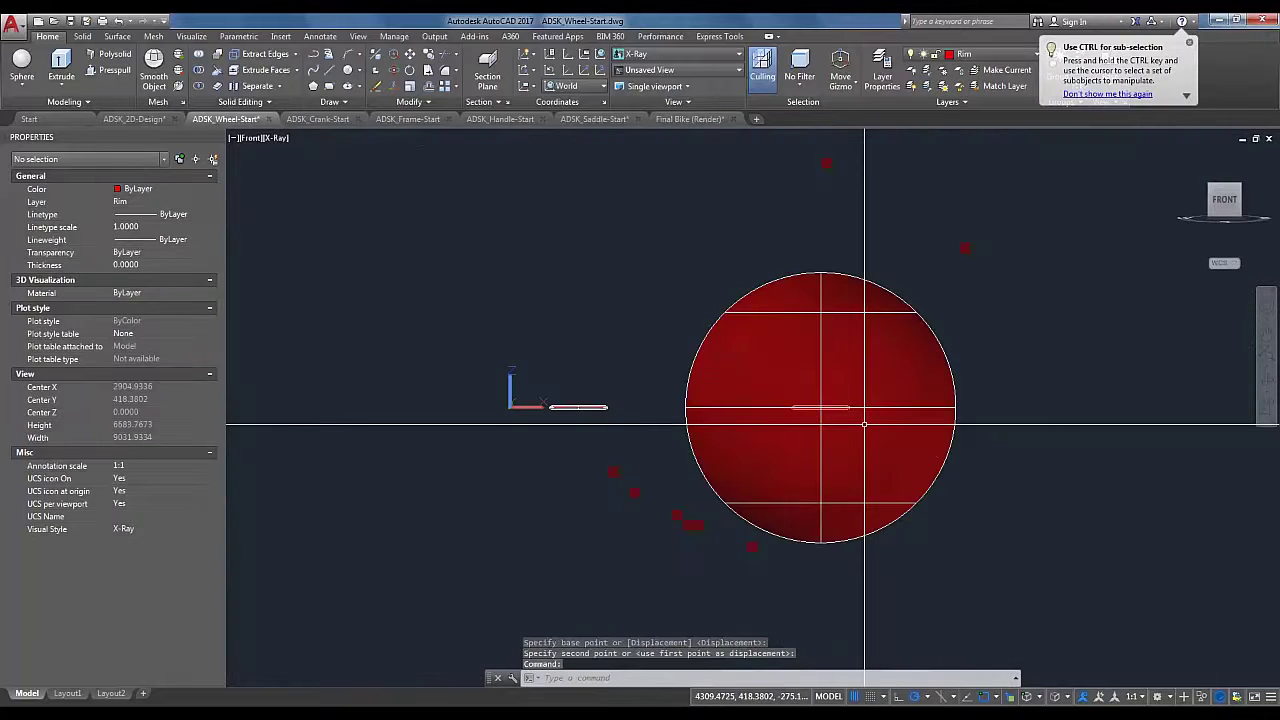
scroll(860, 420, "up", 3)
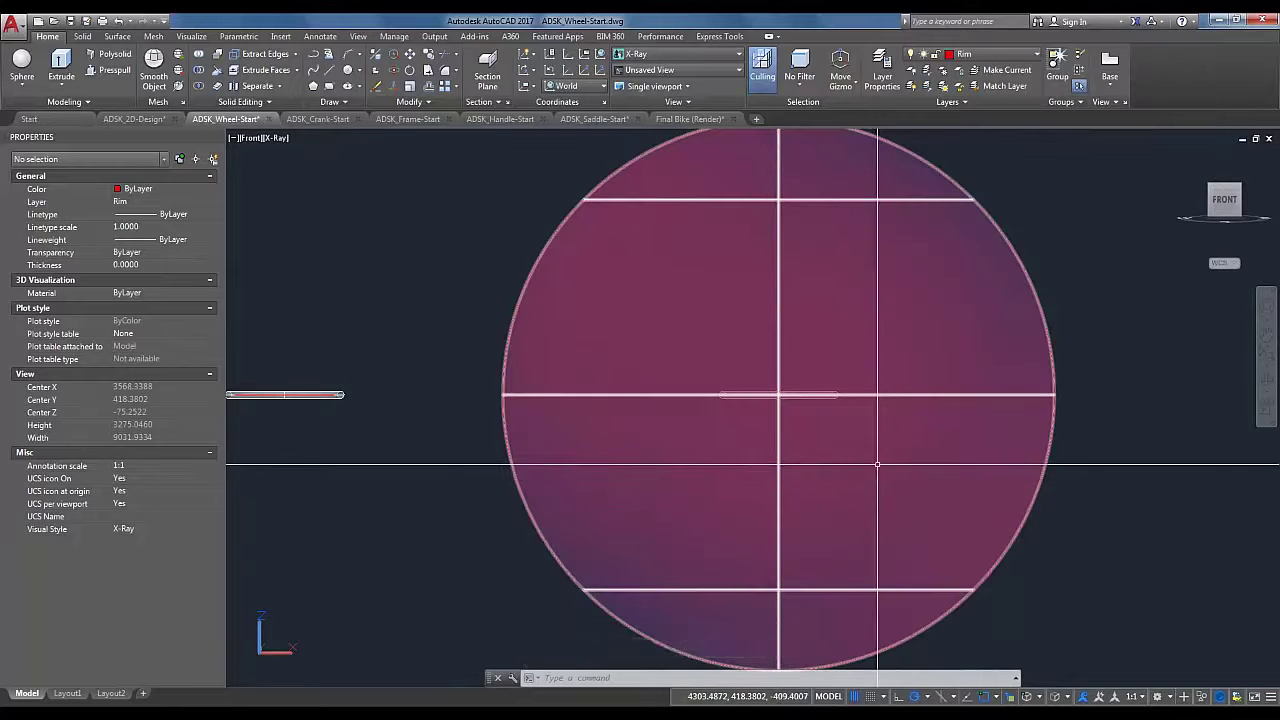
middle_click_drag(873, 458, 835, 403)
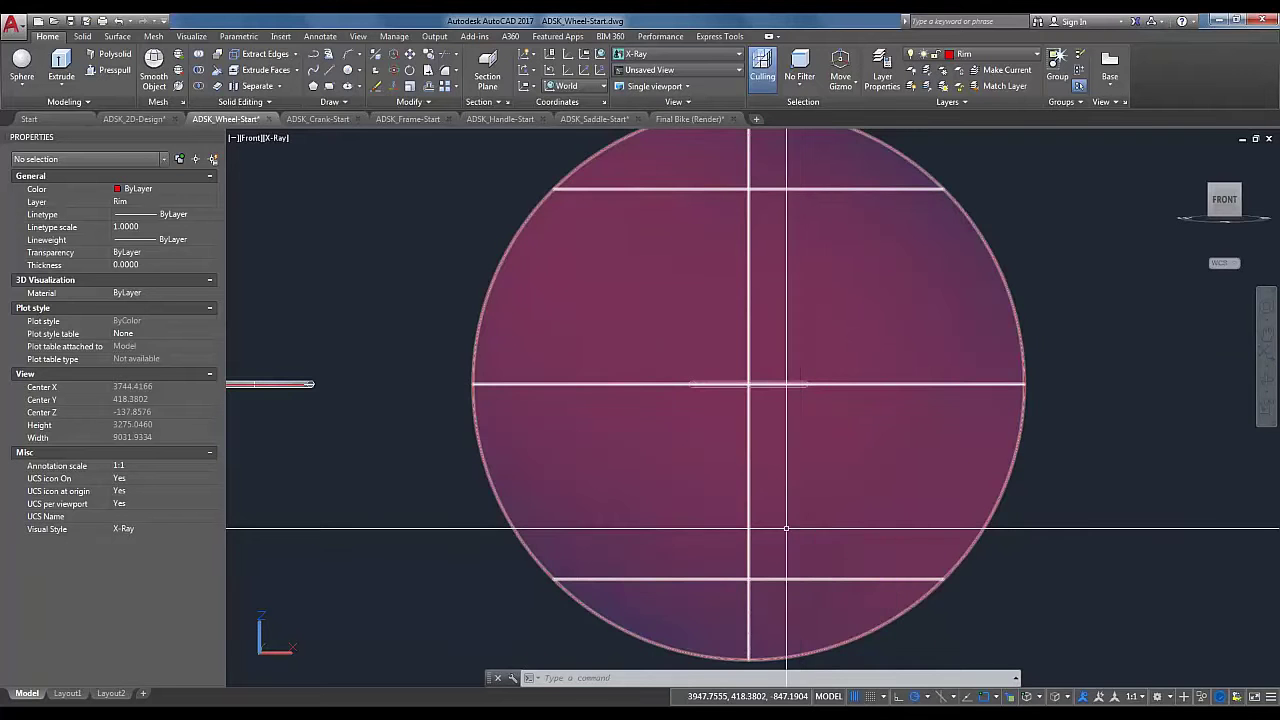
left_click(160, 122)
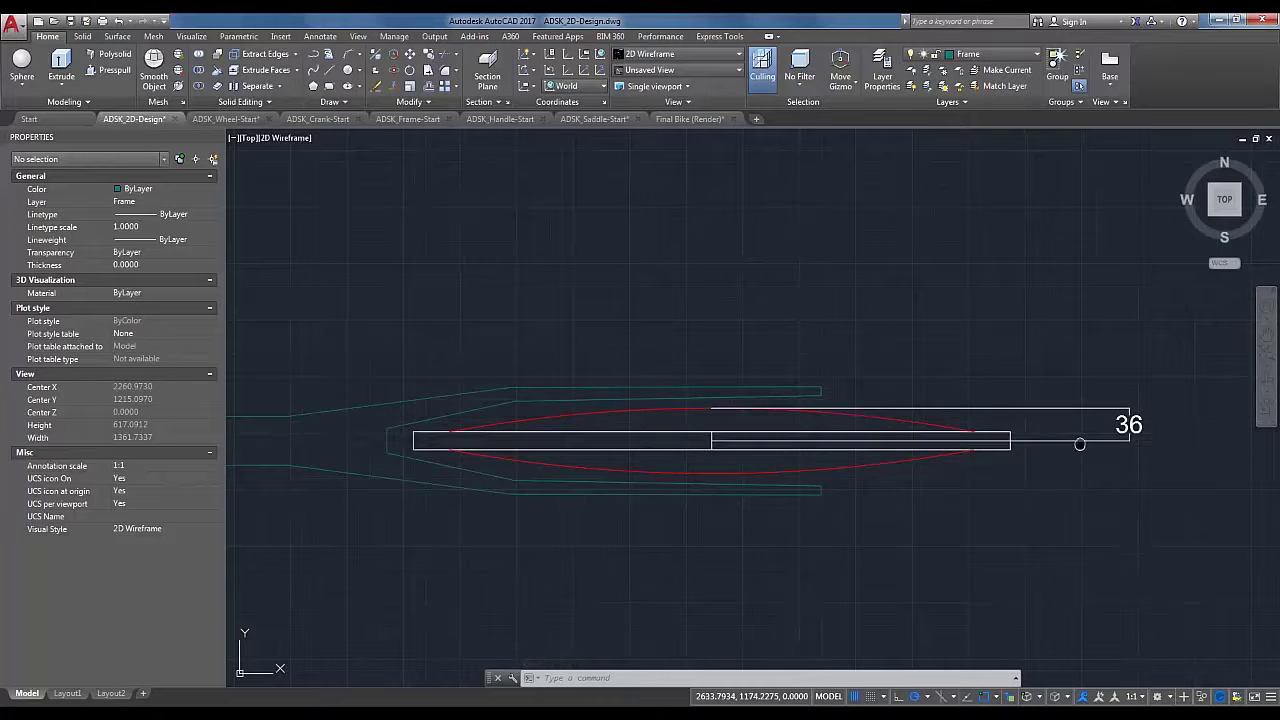
middle_click_drag(1080, 443, 942, 448)
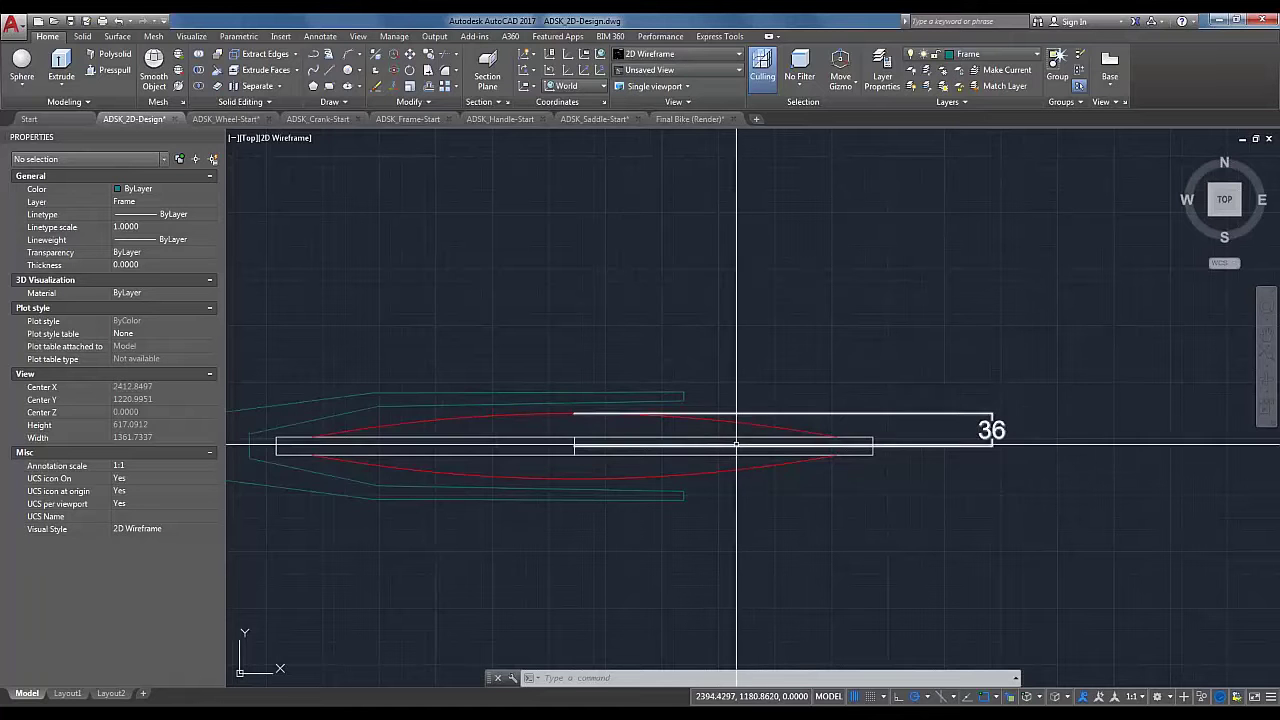
left_click(226, 118)
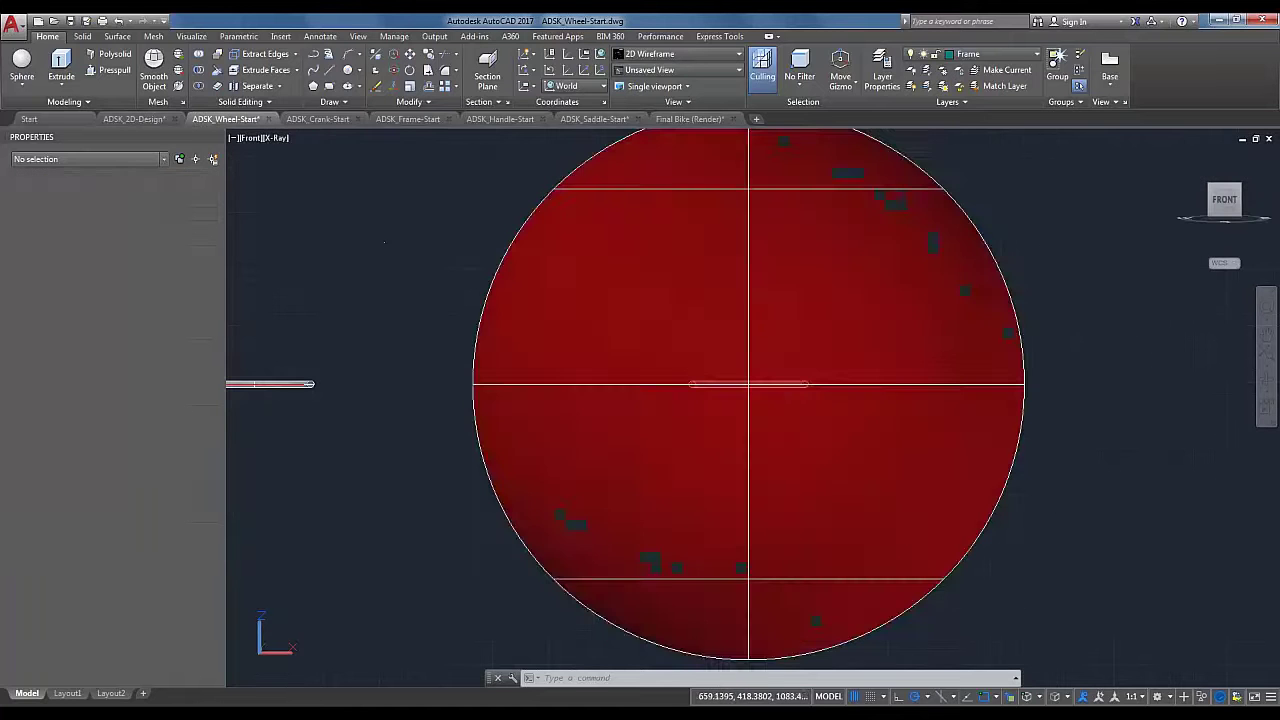
Step: Set the sphere's Z position to 1618.7752-36 (1582.7752) using the property calculator and inspect its overlap with the torus
left_click(494, 457)
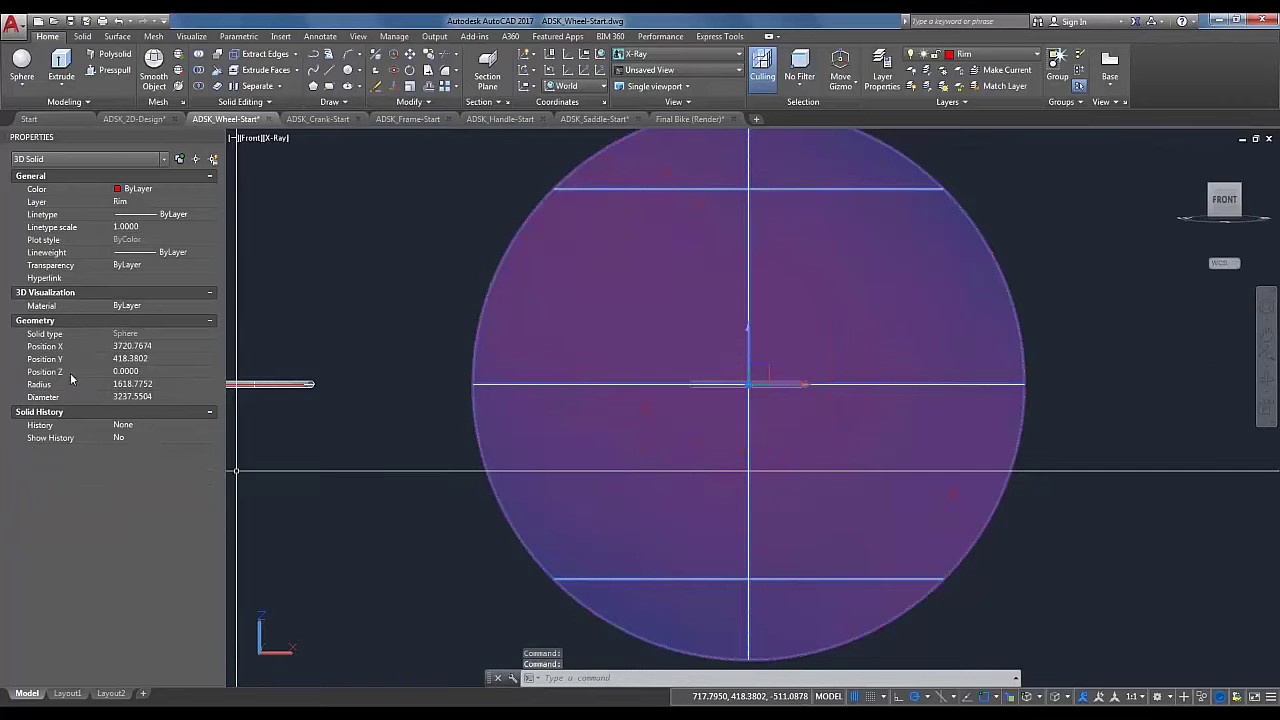
left_click(142, 371)
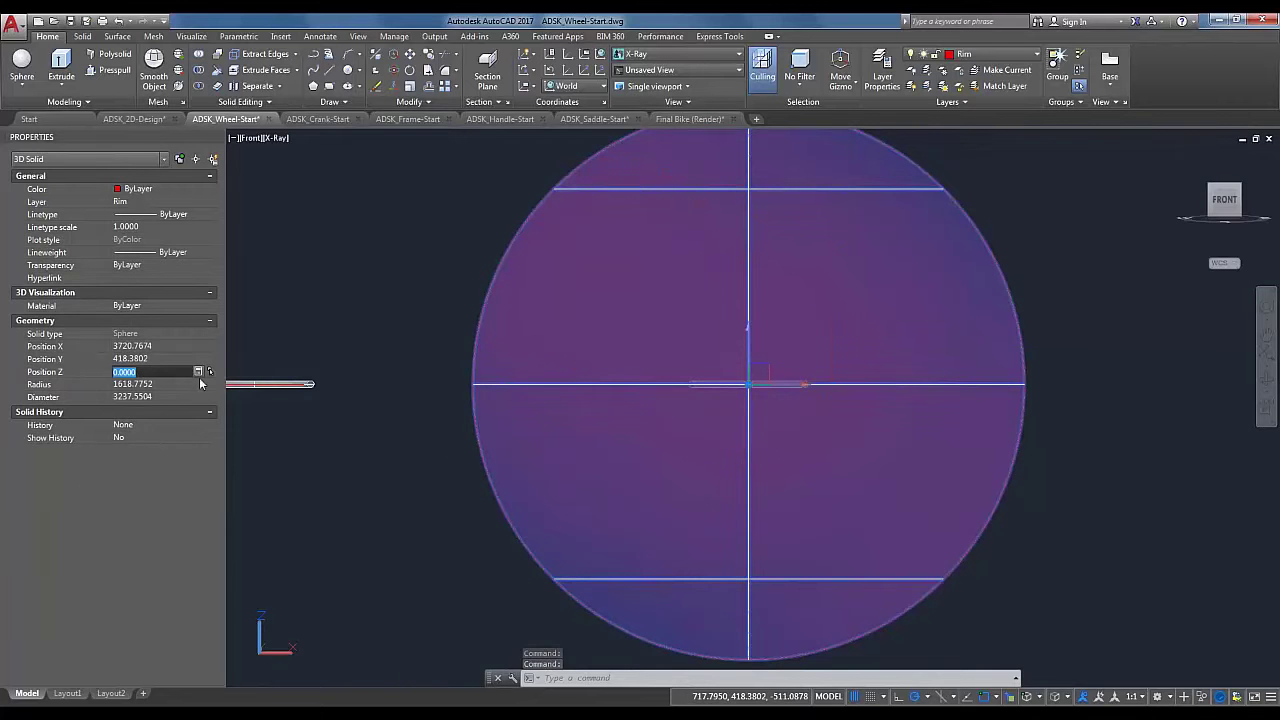
left_click(199, 372)
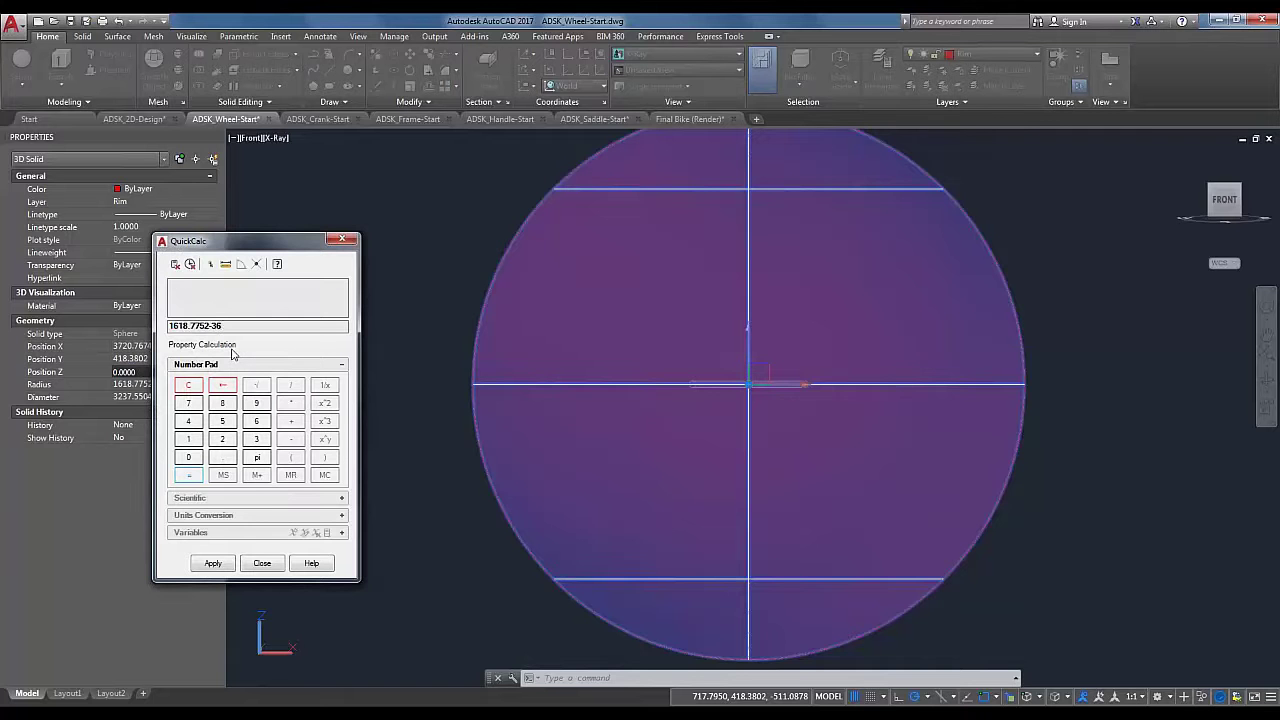
left_click(212, 564)
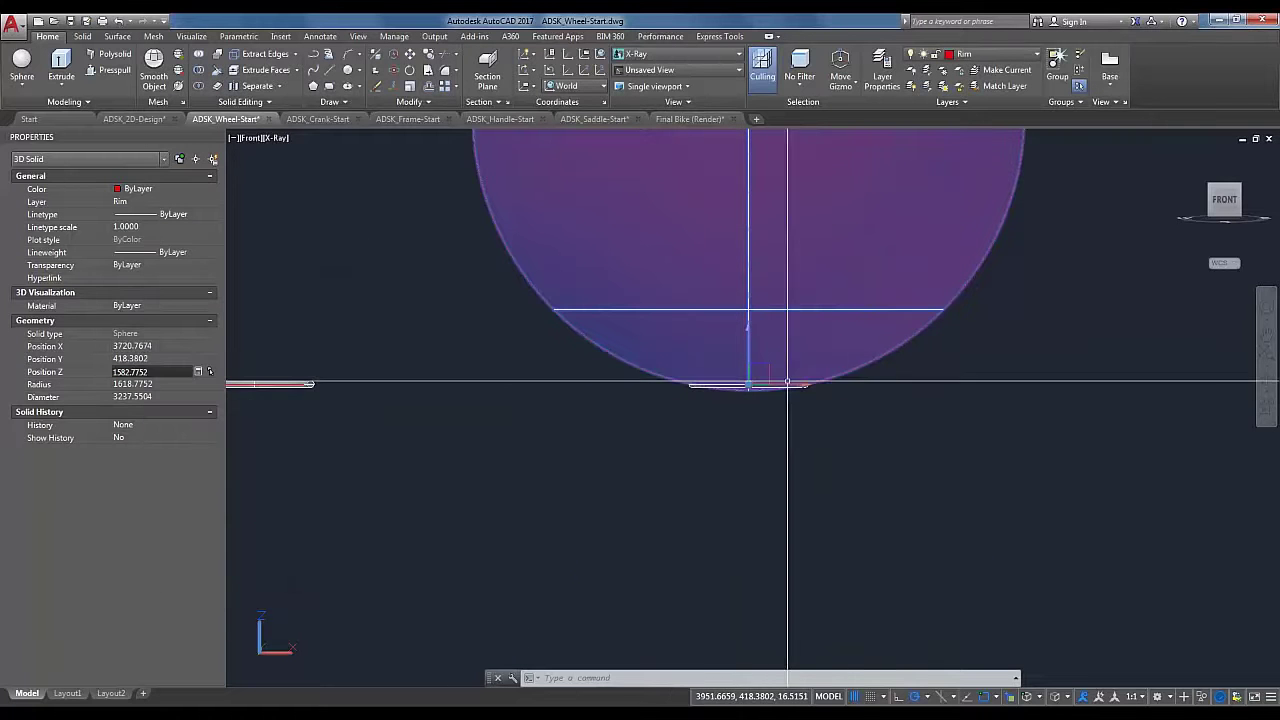
key("Escape")
scroll(698, 441, "up", 5)
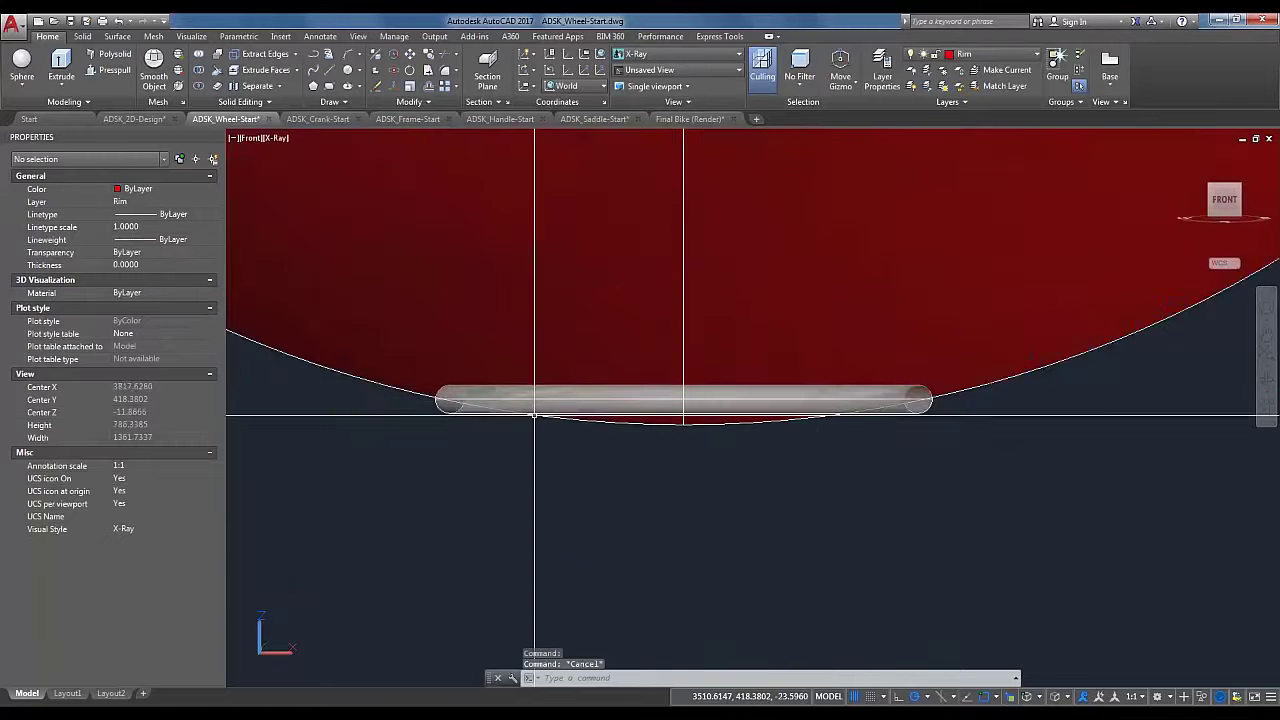
scroll(686, 418, "up", 2)
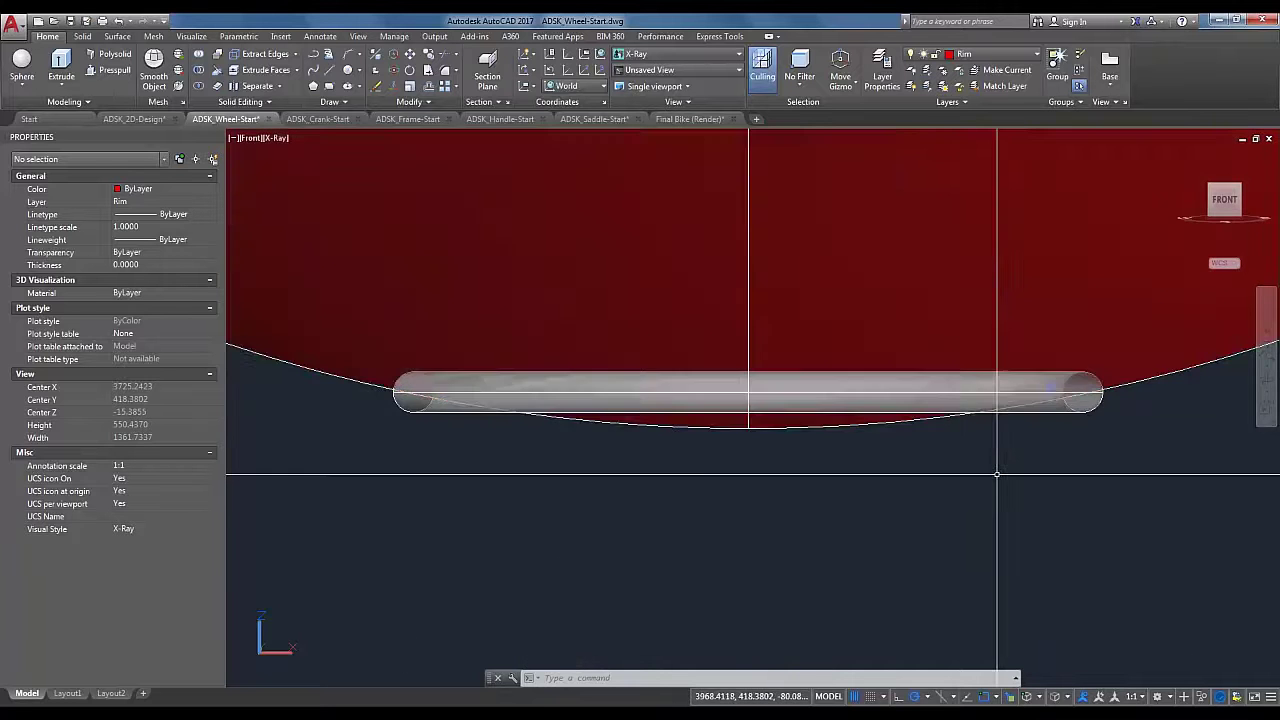
Step: Copy the raised sphere and its torus together in the positive X direction, clear of the originals
scroll(990, 480, "down", 5)
middle_click_drag(563, 498, 494, 498)
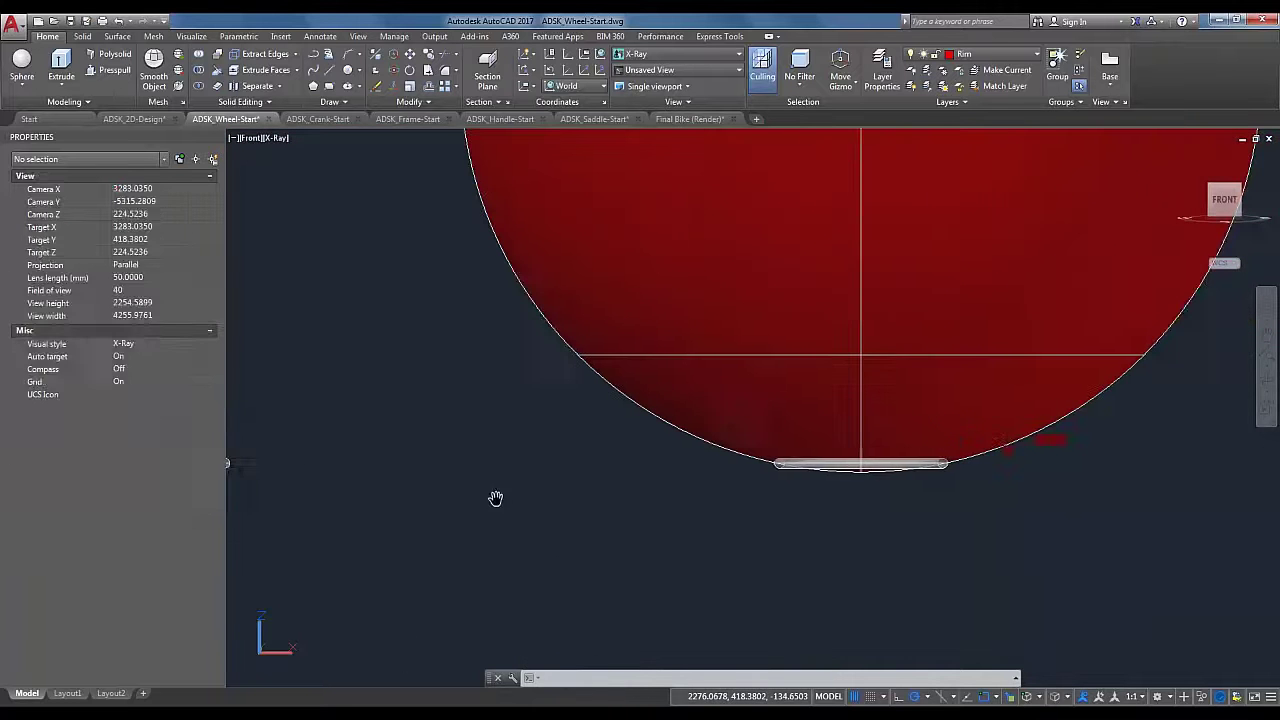
middle_click_drag(896, 549, 623, 546)
left_click(665, 533)
left_click(575, 440)
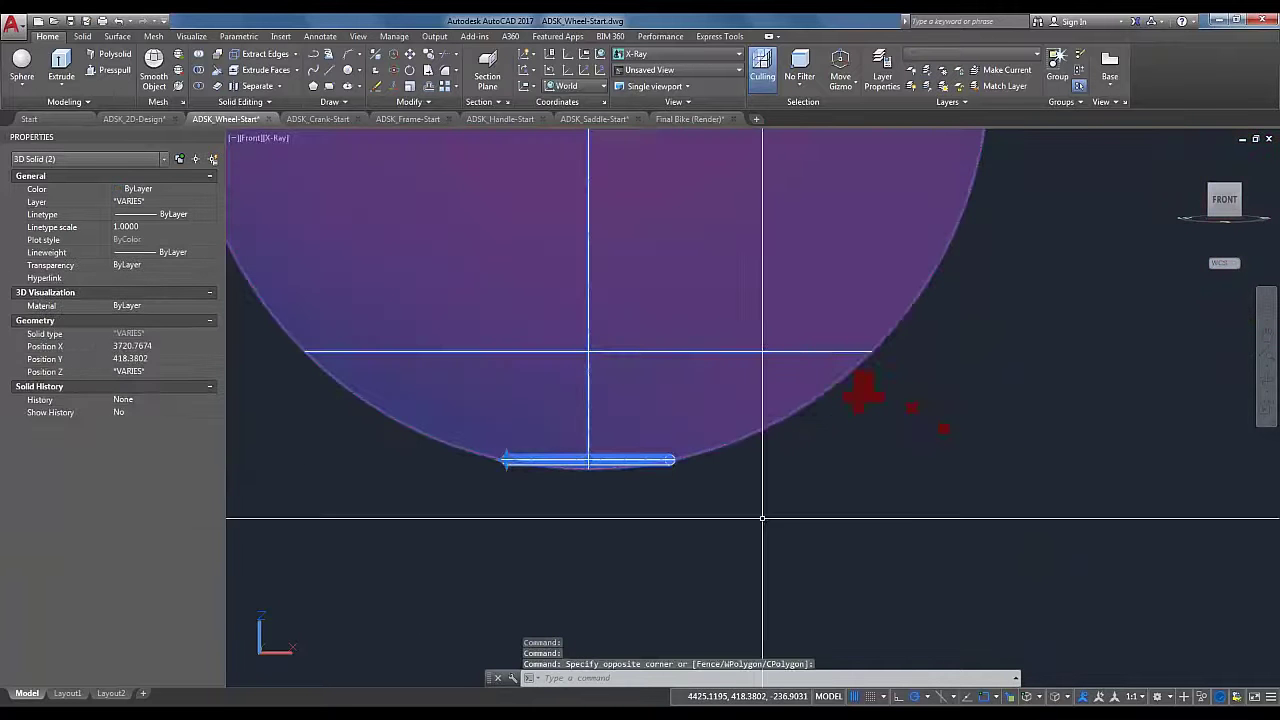
right_click(763, 519)
left_click(840, 323)
left_click(625, 540)
scroll(1075, 566, "down", 5)
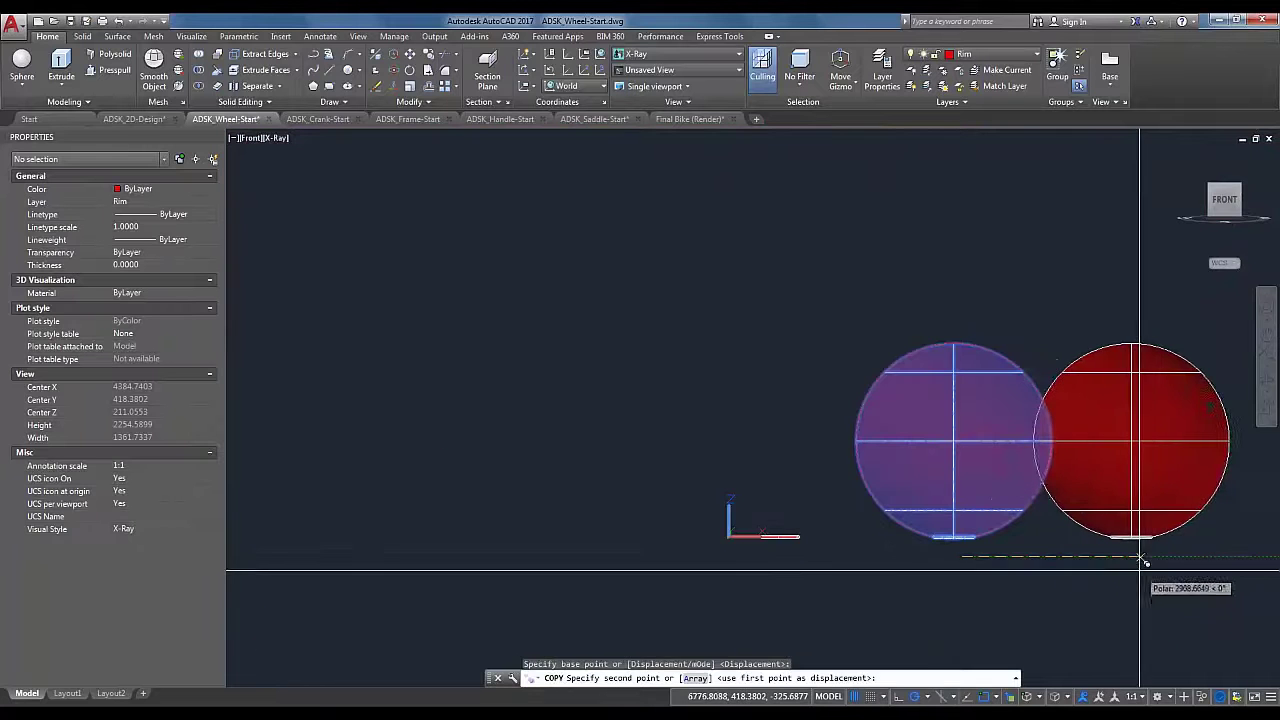
left_click(1150, 556)
key("Escape")
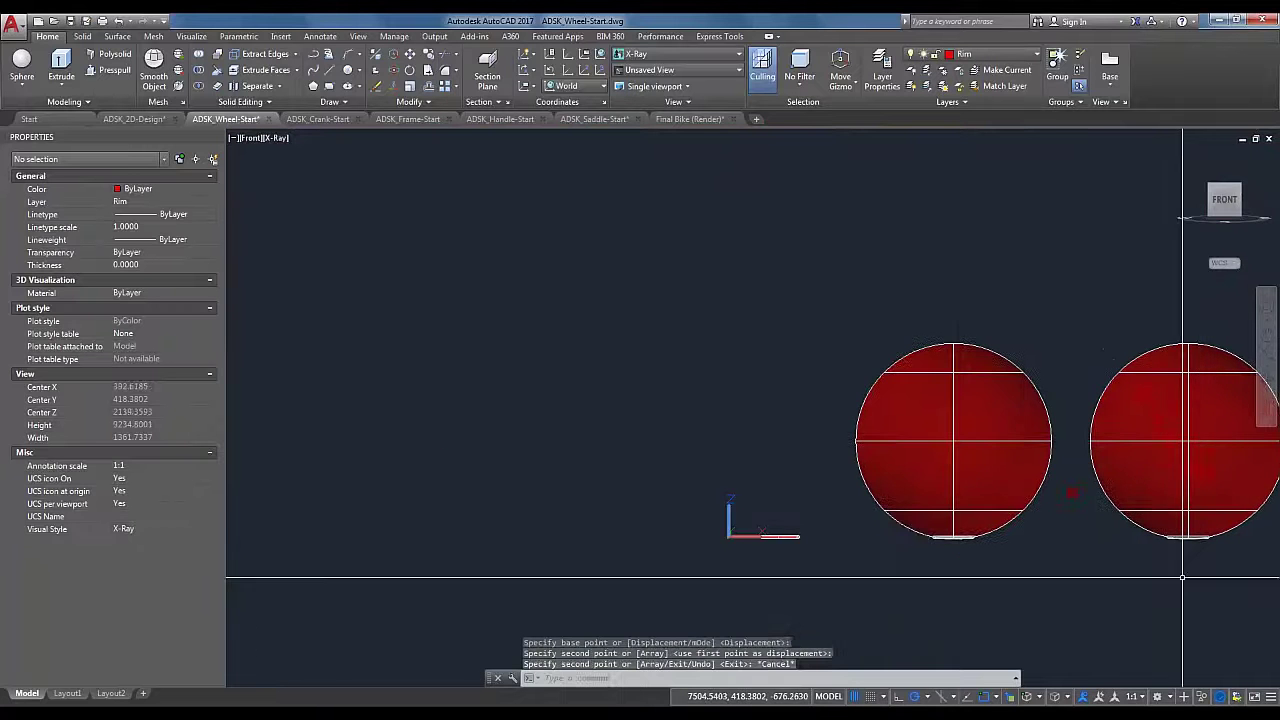
Step: Slice the copied sphere along the XY plane through 0,0,0, keeping only the cap below the plane
middle_click_drag(967, 584, 657, 549)
scroll(895, 508, "up", 2)
scroll(860, 510, "up", 3)
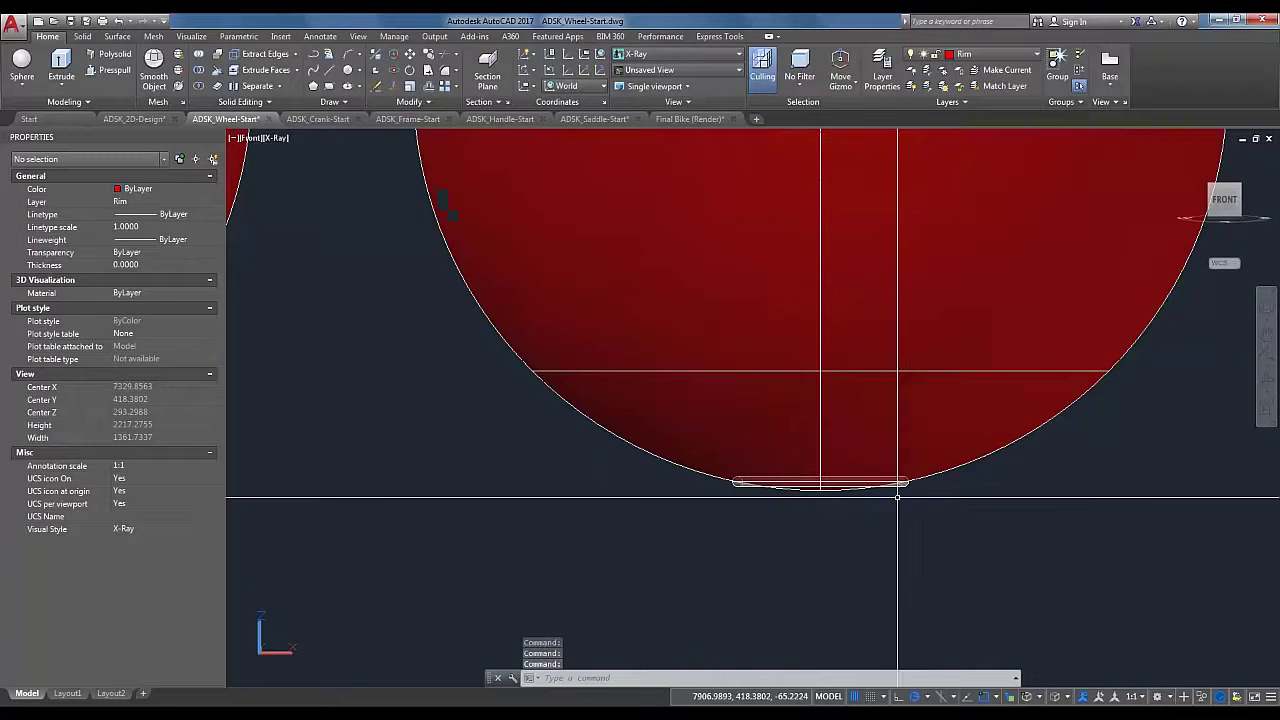
middle_click_drag(1026, 477, 856, 541)
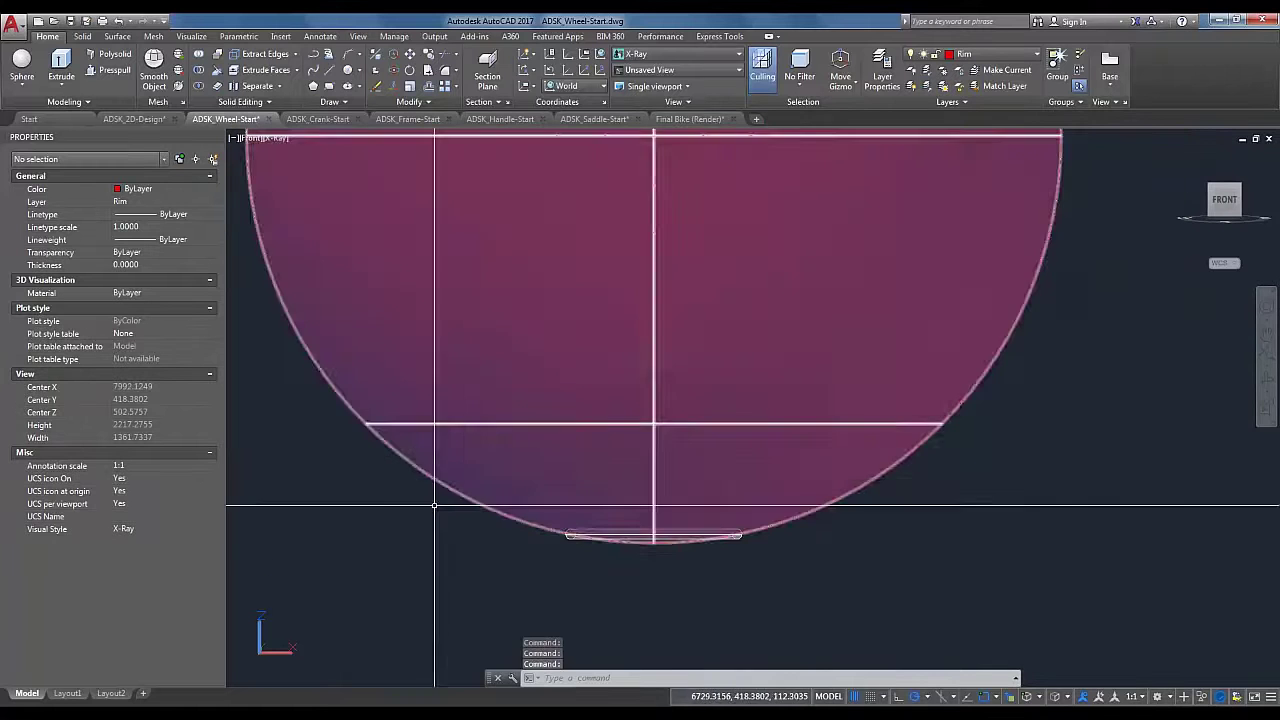
middle_click_drag(419, 531, 443, 531)
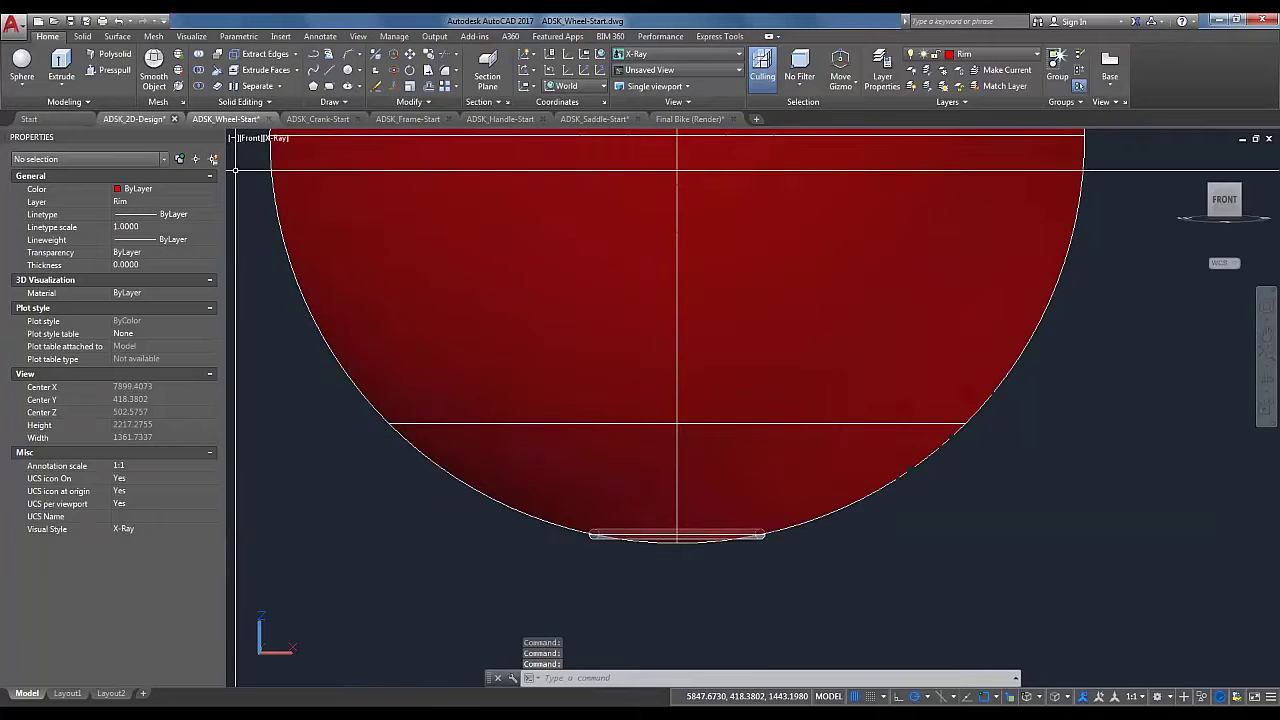
left_click(219, 77)
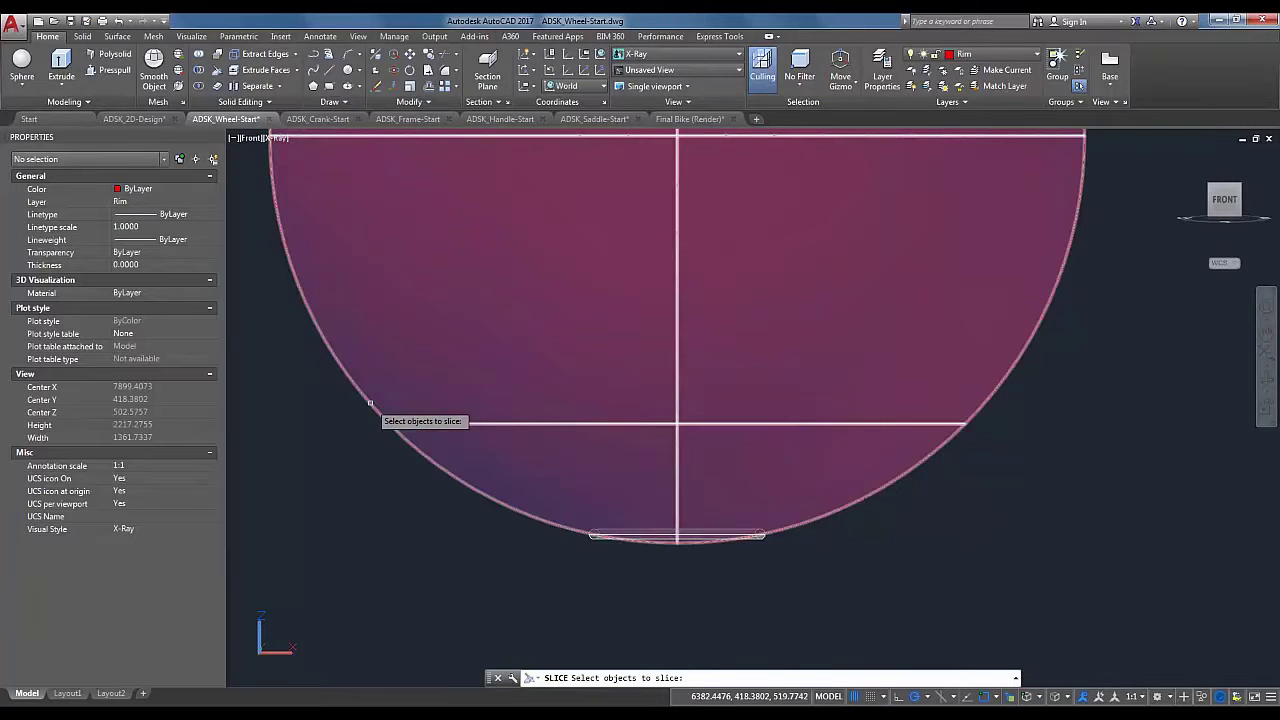
left_click(369, 403)
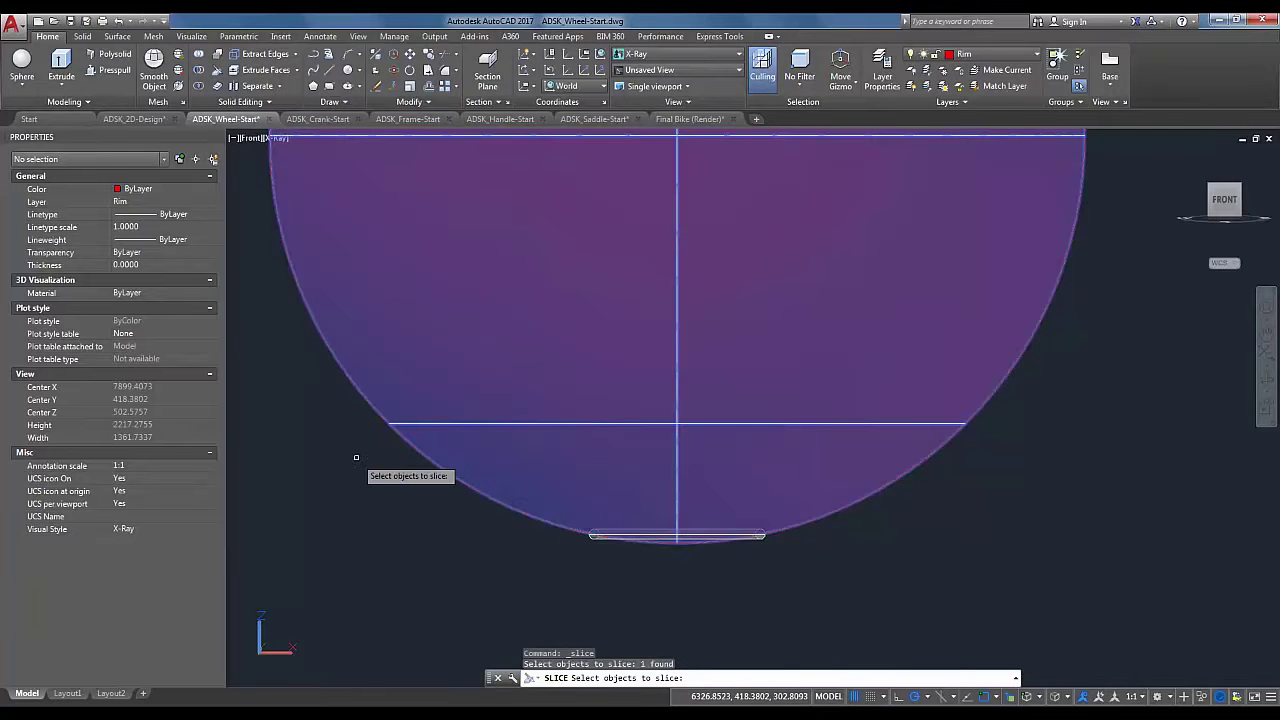
key("Return")
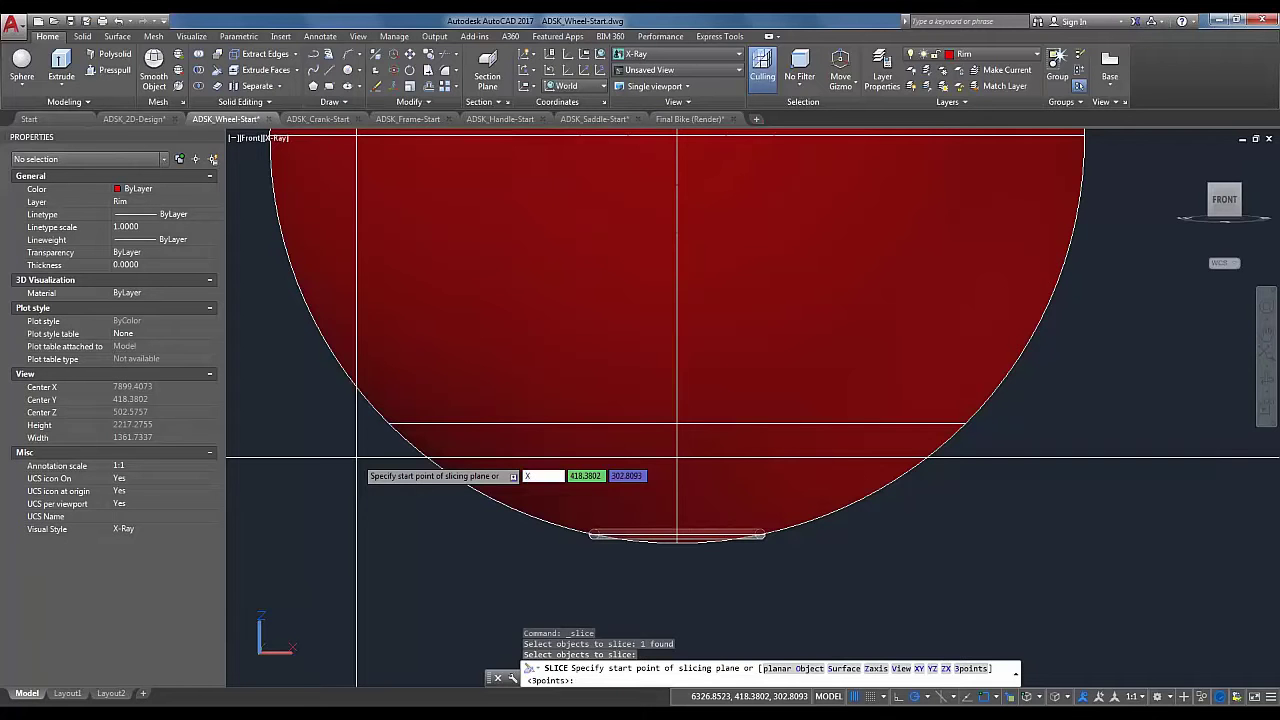
key("Return")
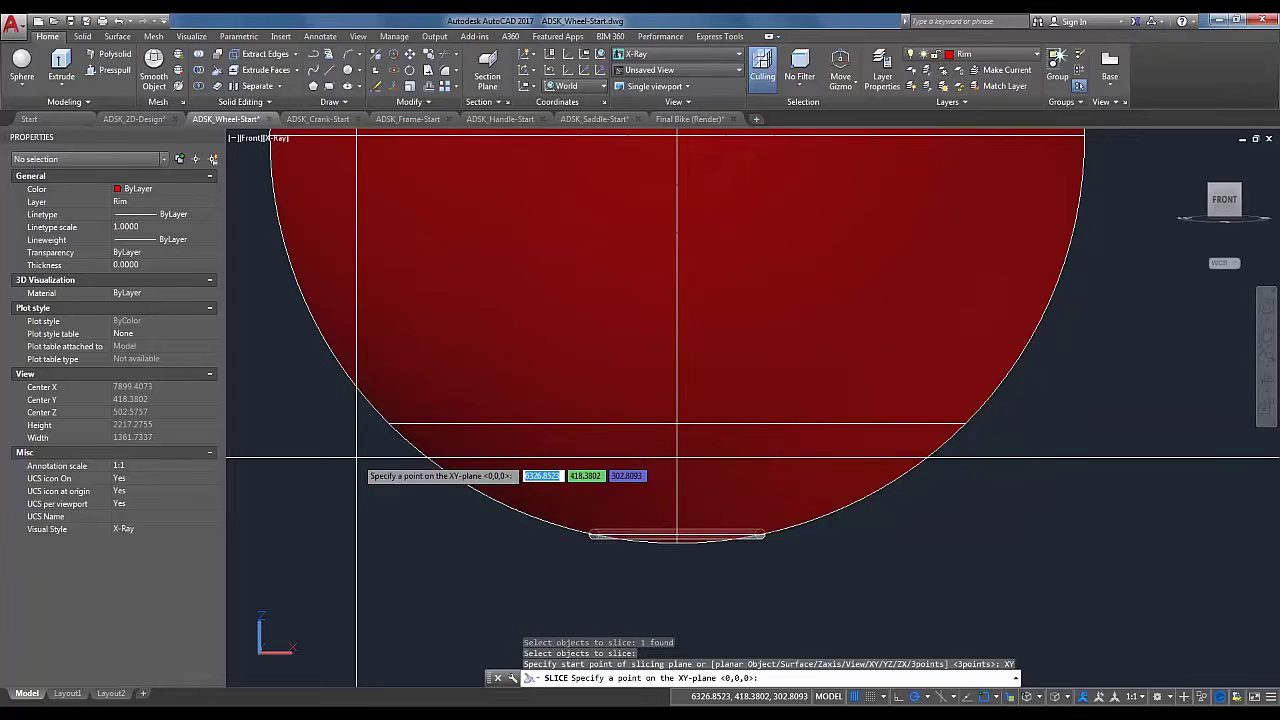
key("Return")
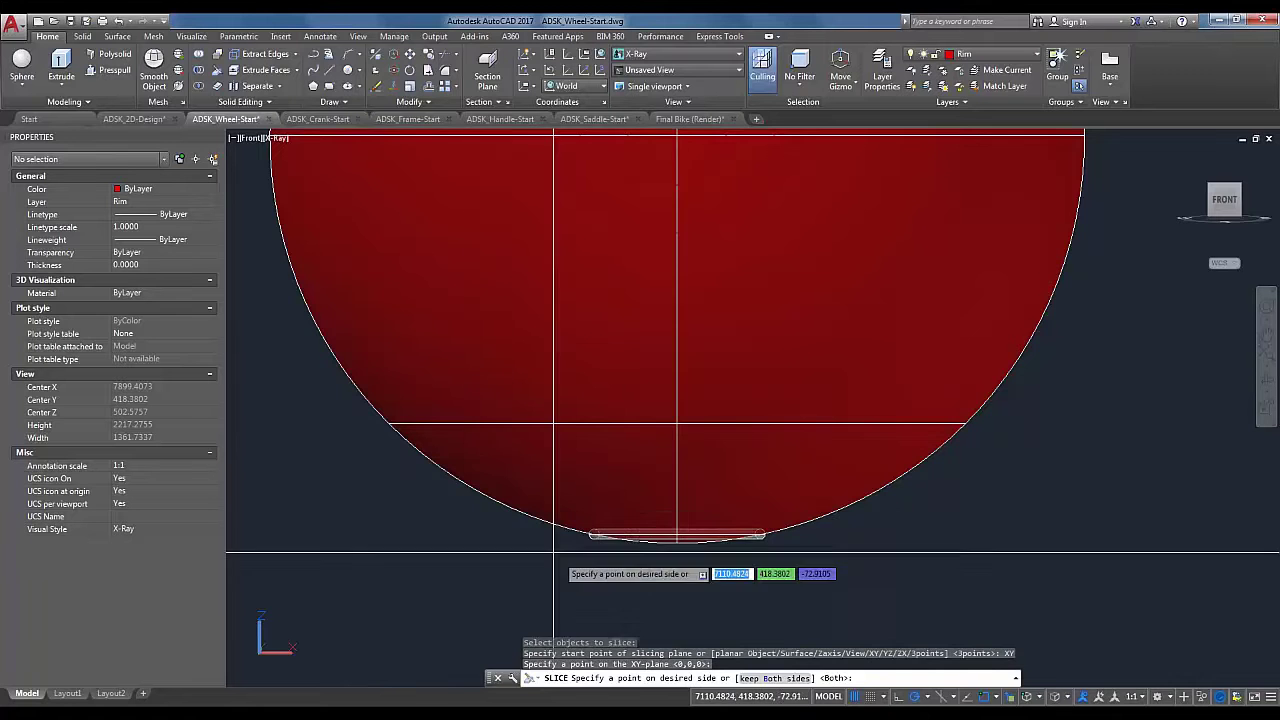
left_click(759, 608)
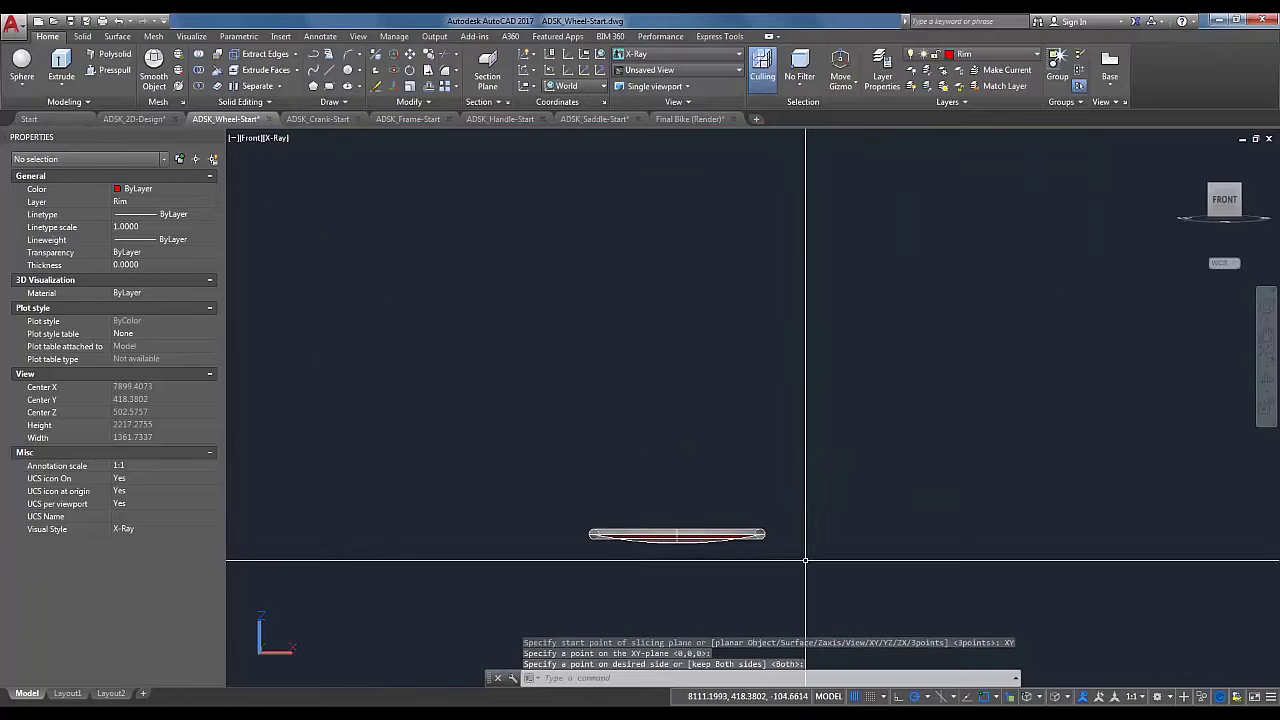
Step: Copy the sliced rim cap and its torus together along the positive X axis
middle_click_drag(708, 571, 791, 626, "shift")
scroll(727, 583, "up", 4)
middle_click_drag(732, 572, 677, 589, "shift")
left_click(660, 571)
left_click(587, 481)
right_click(587, 481)
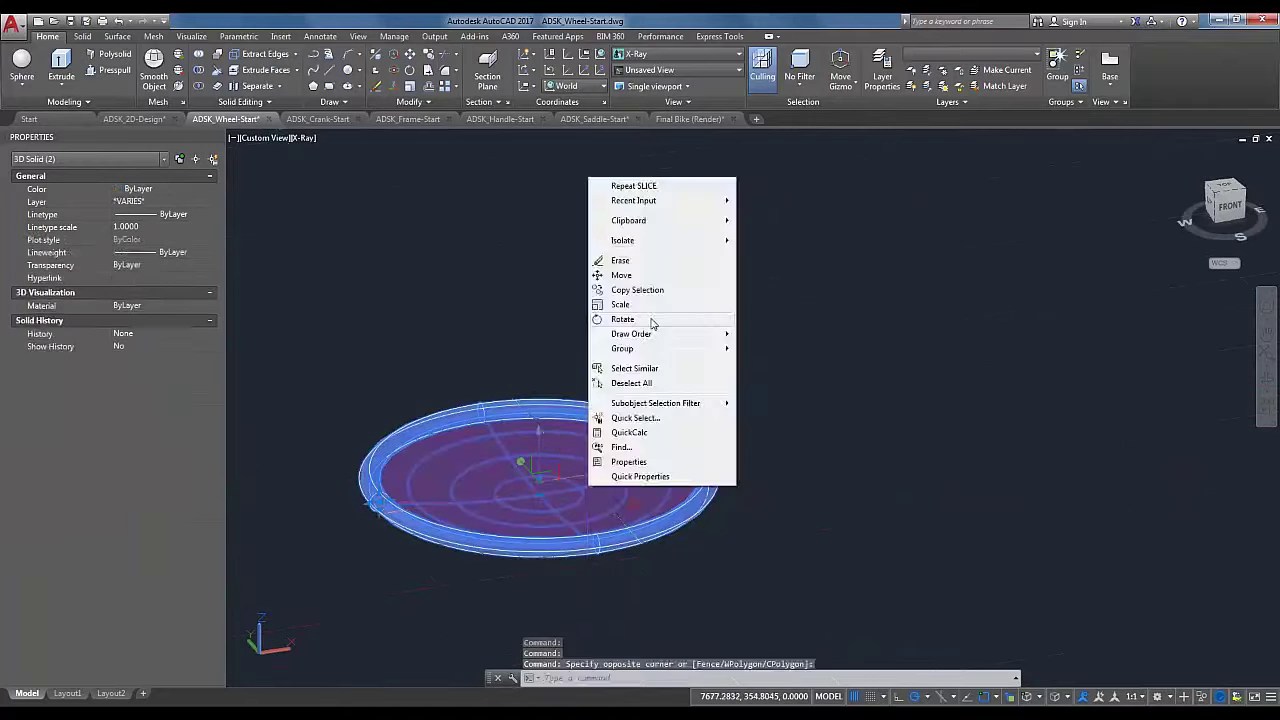
left_click(618, 286)
left_click(690, 610)
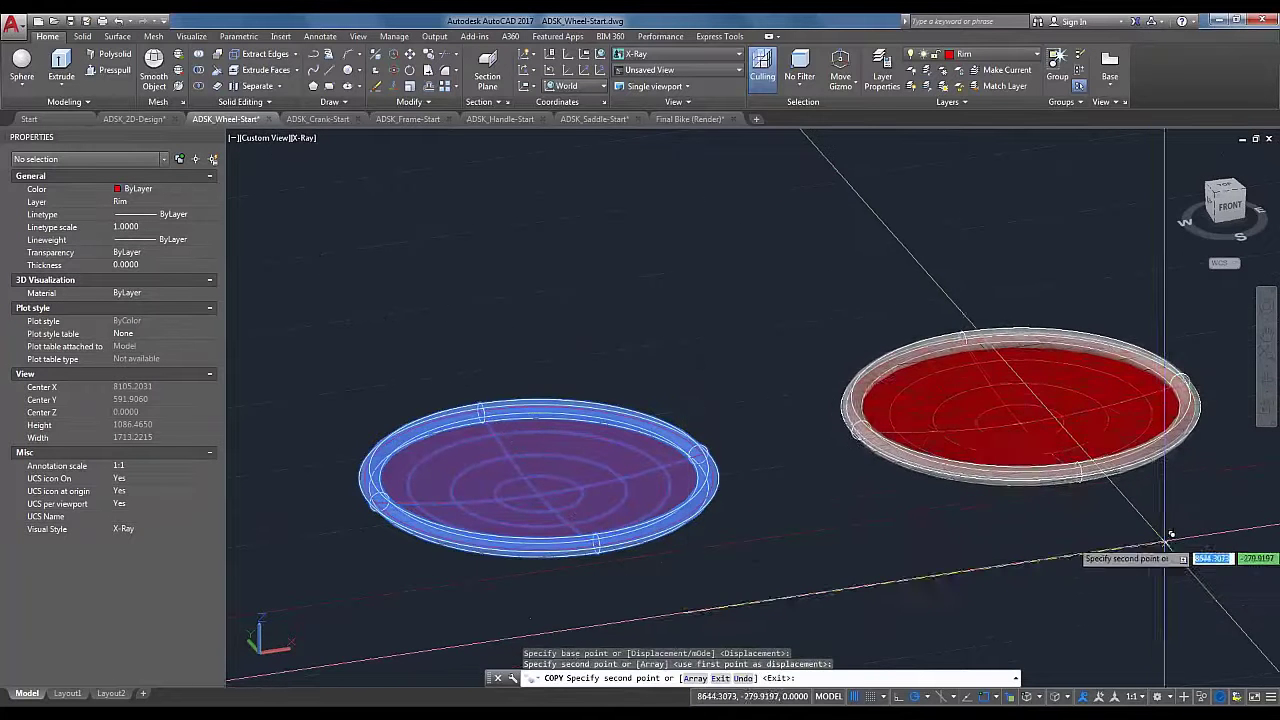
left_click(1170, 540)
key("Escape")
Step: Turn off the Wheel layer to hide the tires and leave only the rim caps displayed
middle_click_drag(1023, 586, 704, 600)
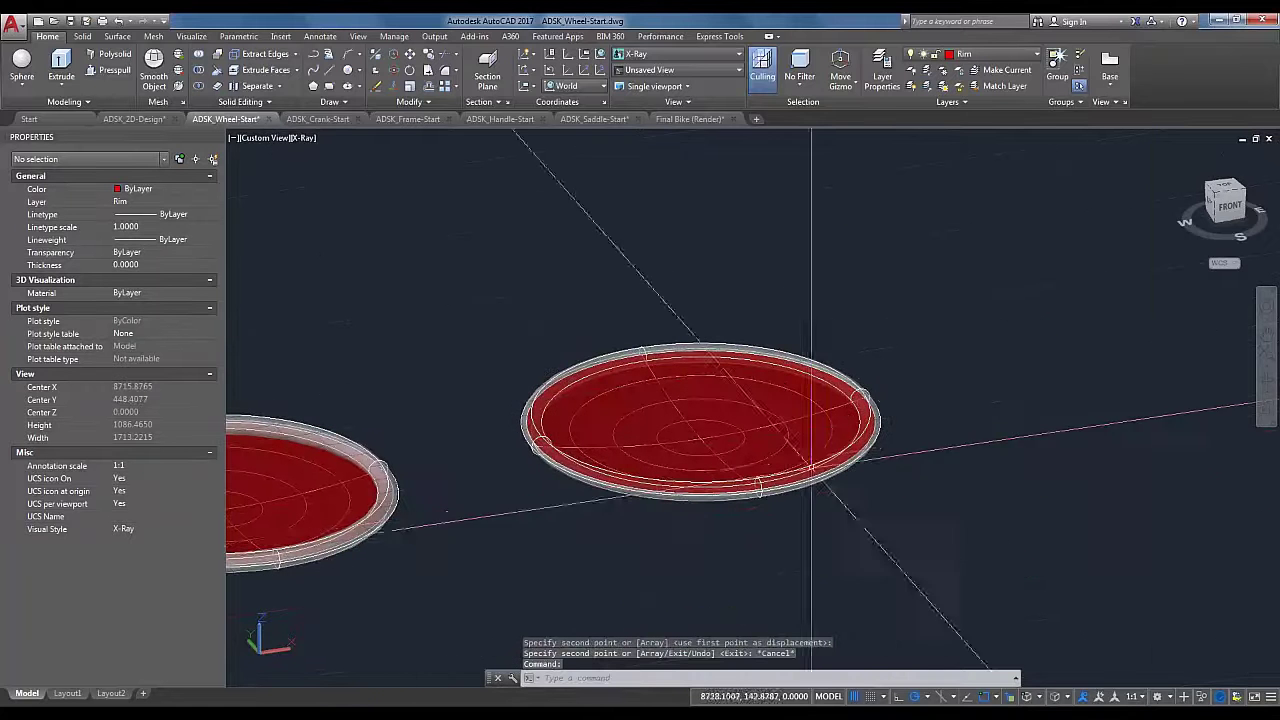
left_click(995, 54)
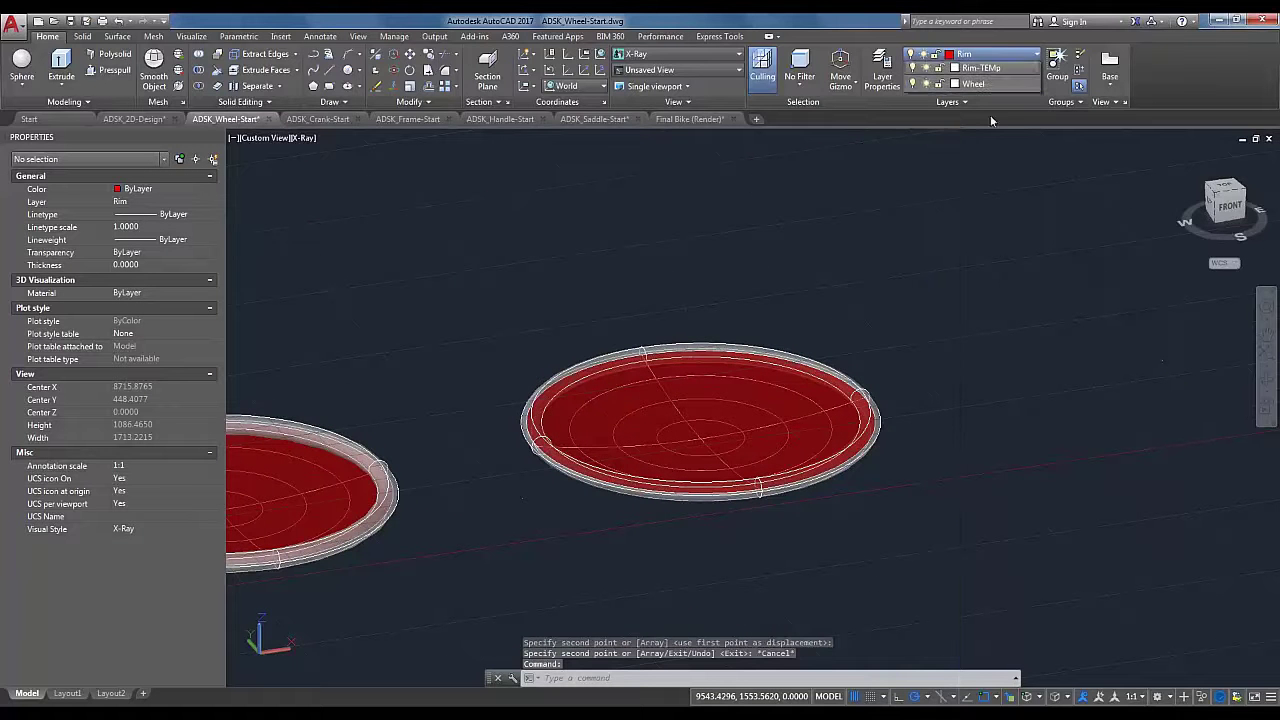
left_click(912, 119)
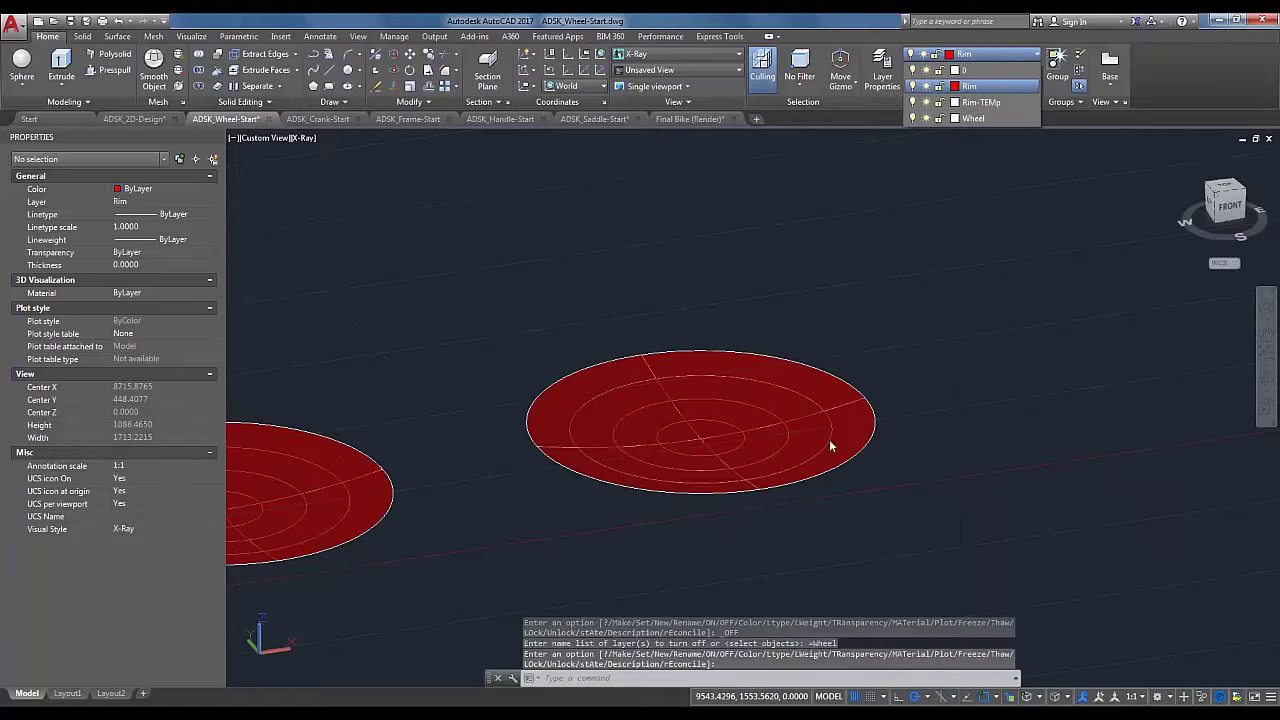
left_click(902, 513)
Step: Mirror the last copied rim cap in 3D across the XY plane through 0,0,0, keeping the source cap
middle_click_drag(921, 485, 921, 478, "shift")
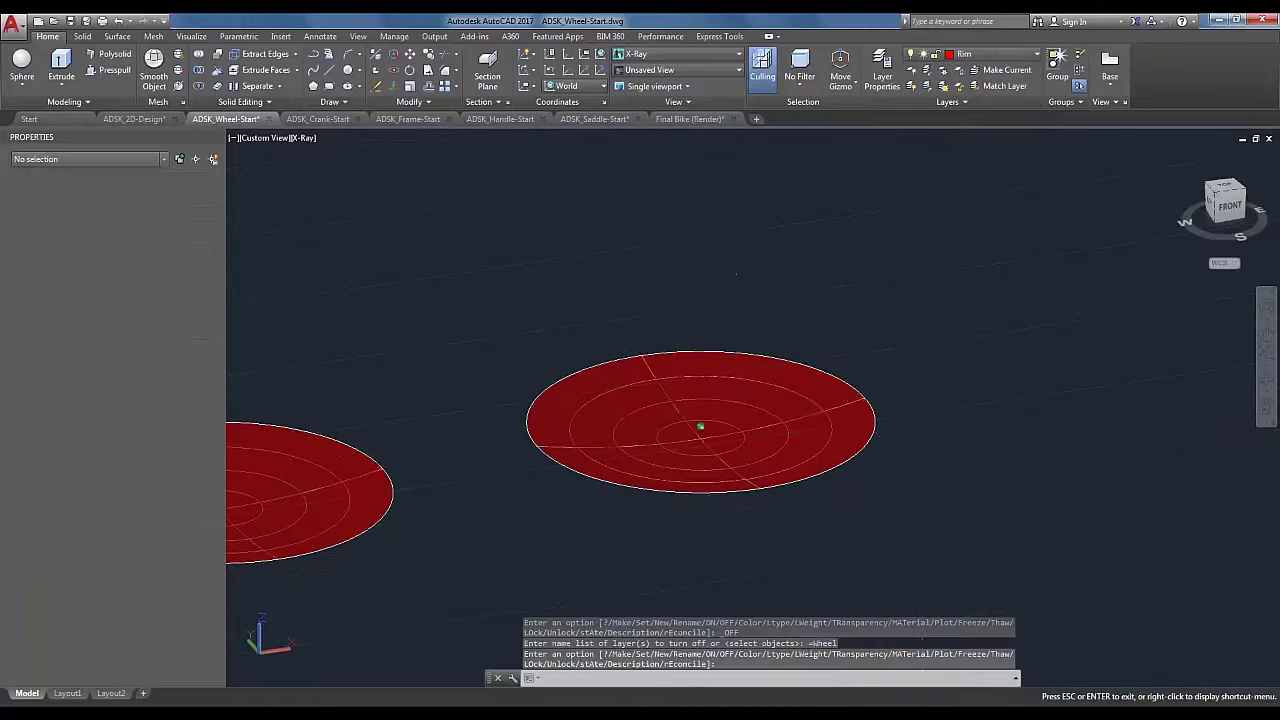
middle_click_drag(736, 274, 814, 500, "shift")
left_click(826, 523)
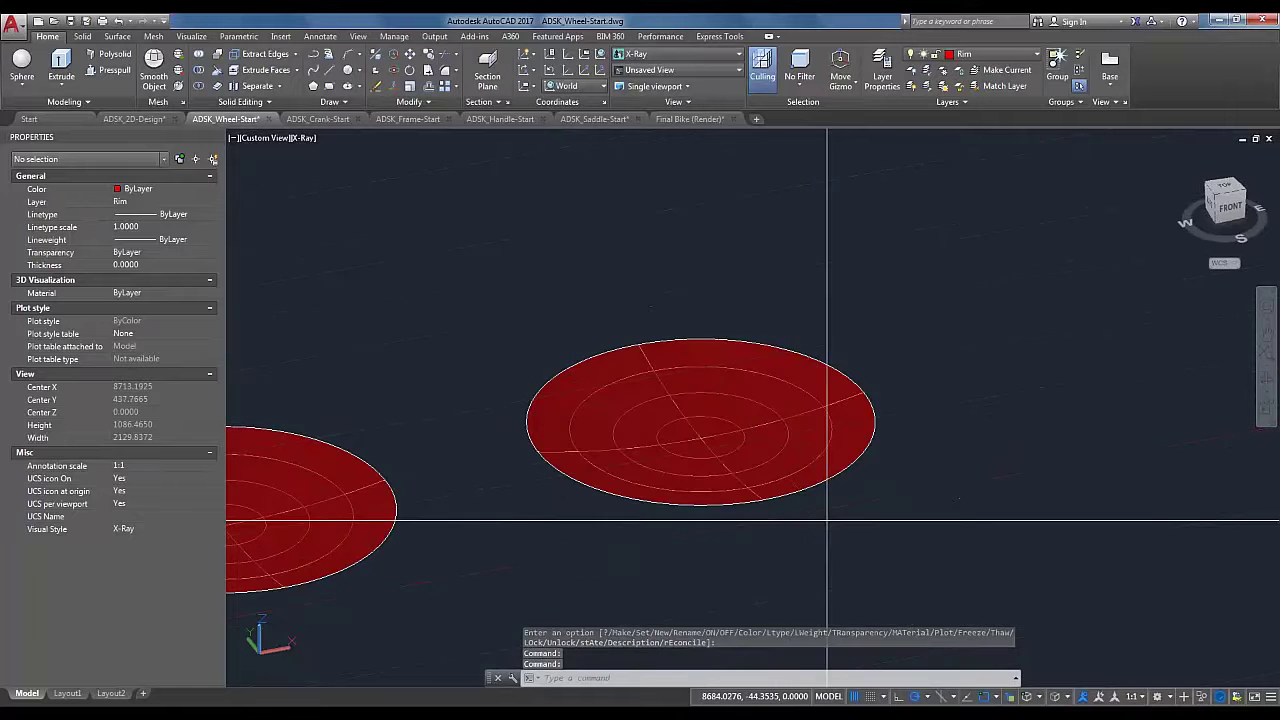
left_click(786, 474)
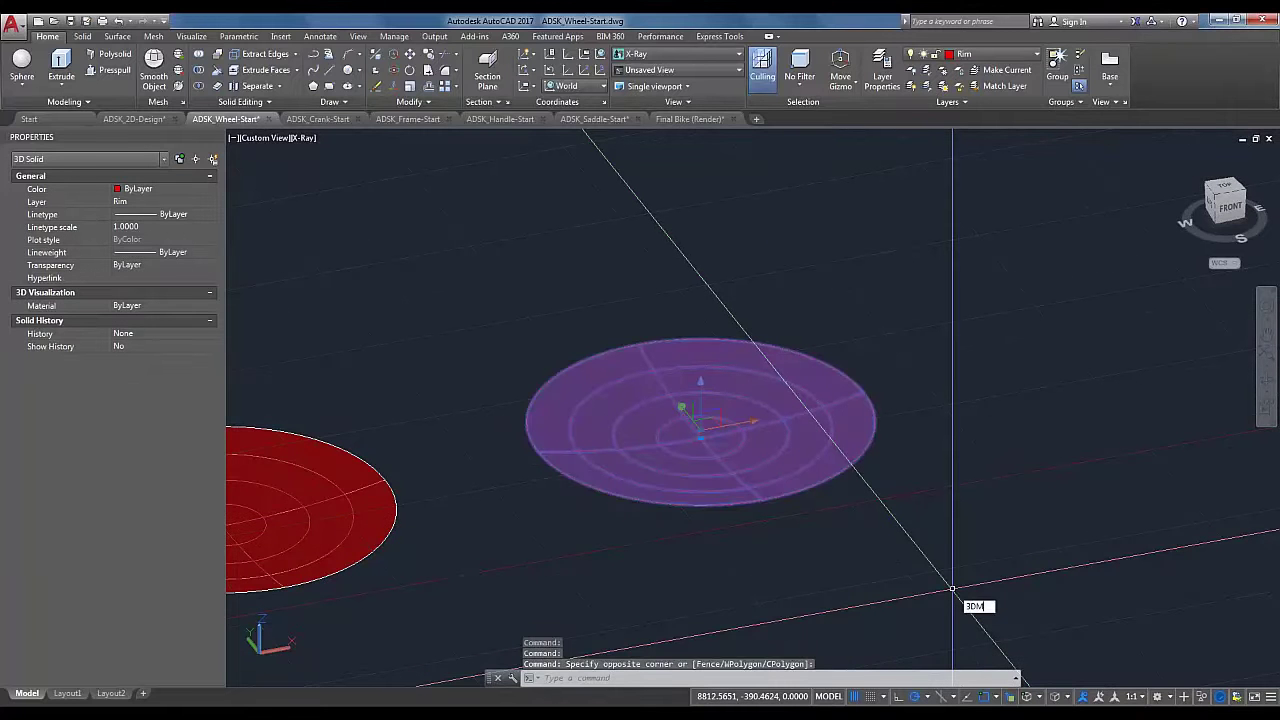
key("Return")
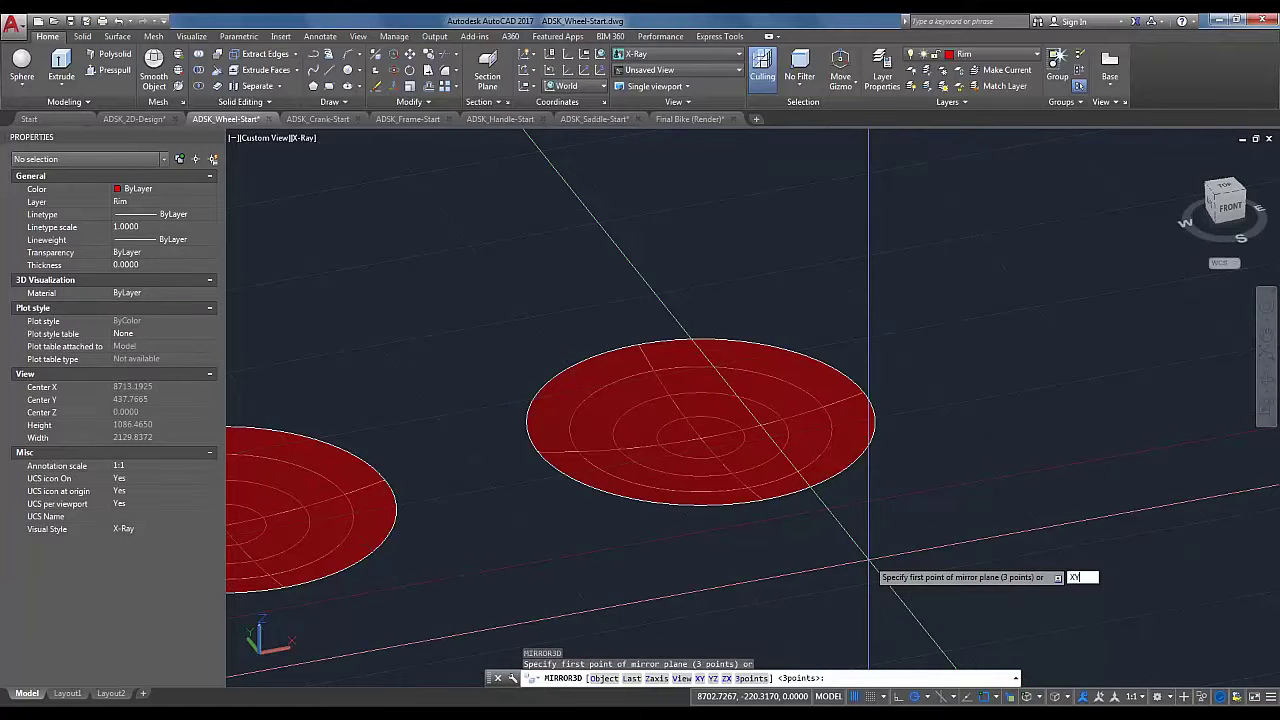
key("Return")
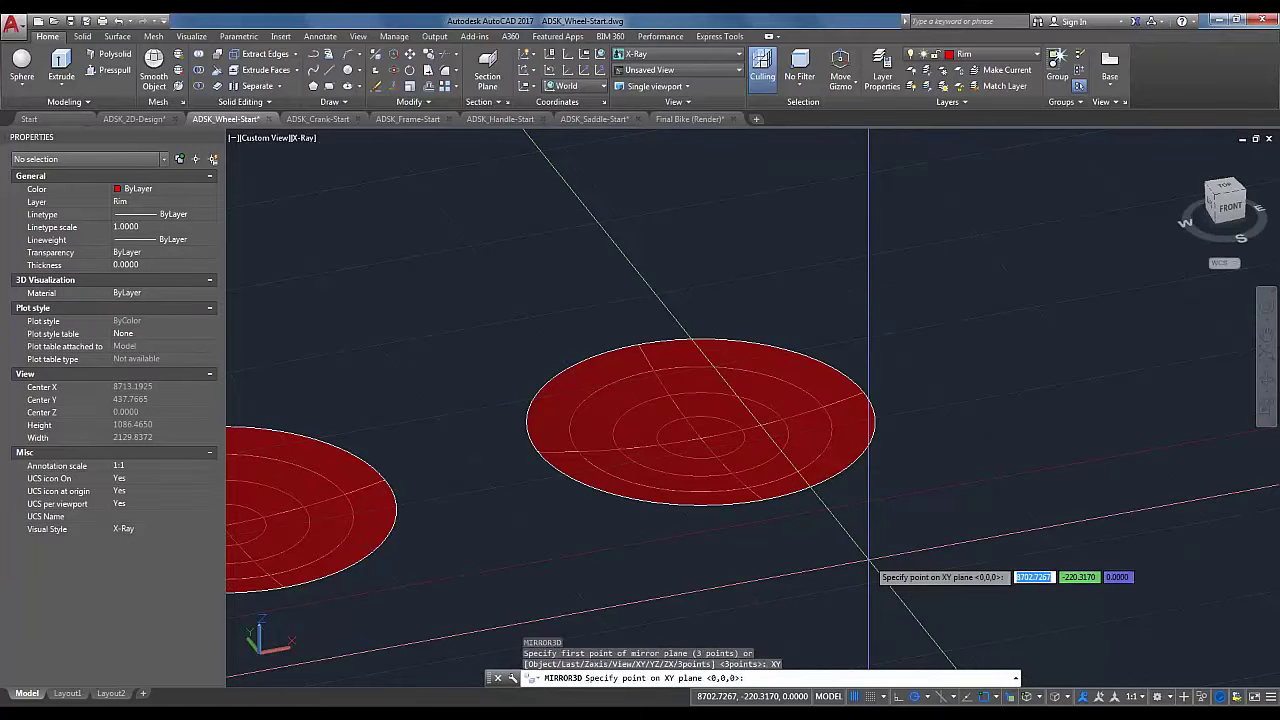
key("Return")
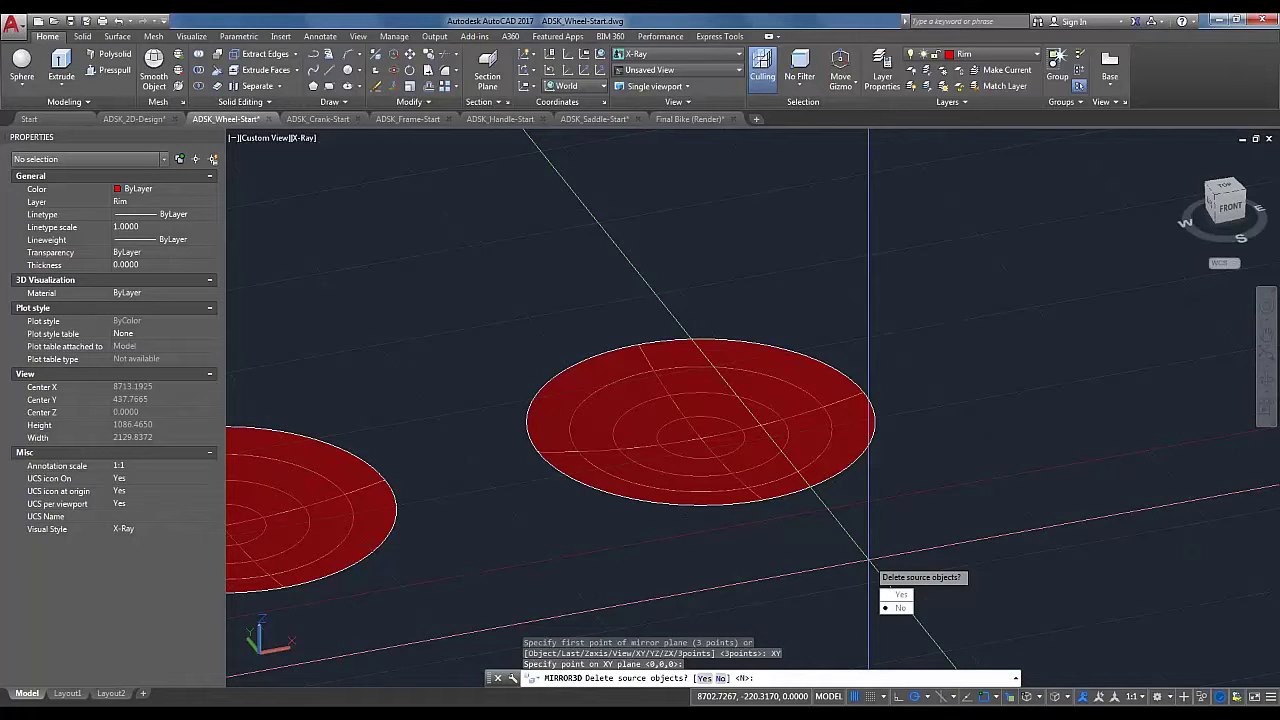
key("Return")
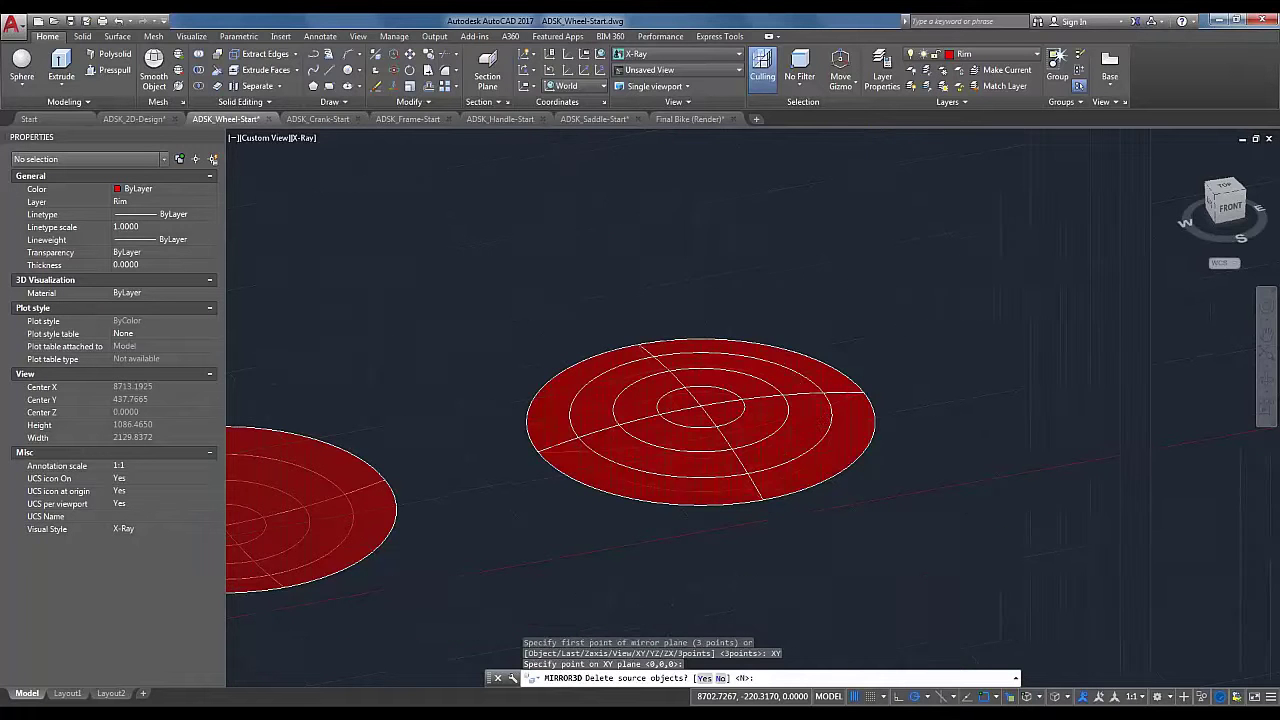
Step: Examine the mirrored rim edge-on from the front, selecting its upper and lower halves in turn to check whether they are separate solids
middle_click_drag(896, 520, 809, 466, "shift")
left_click(723, 435)
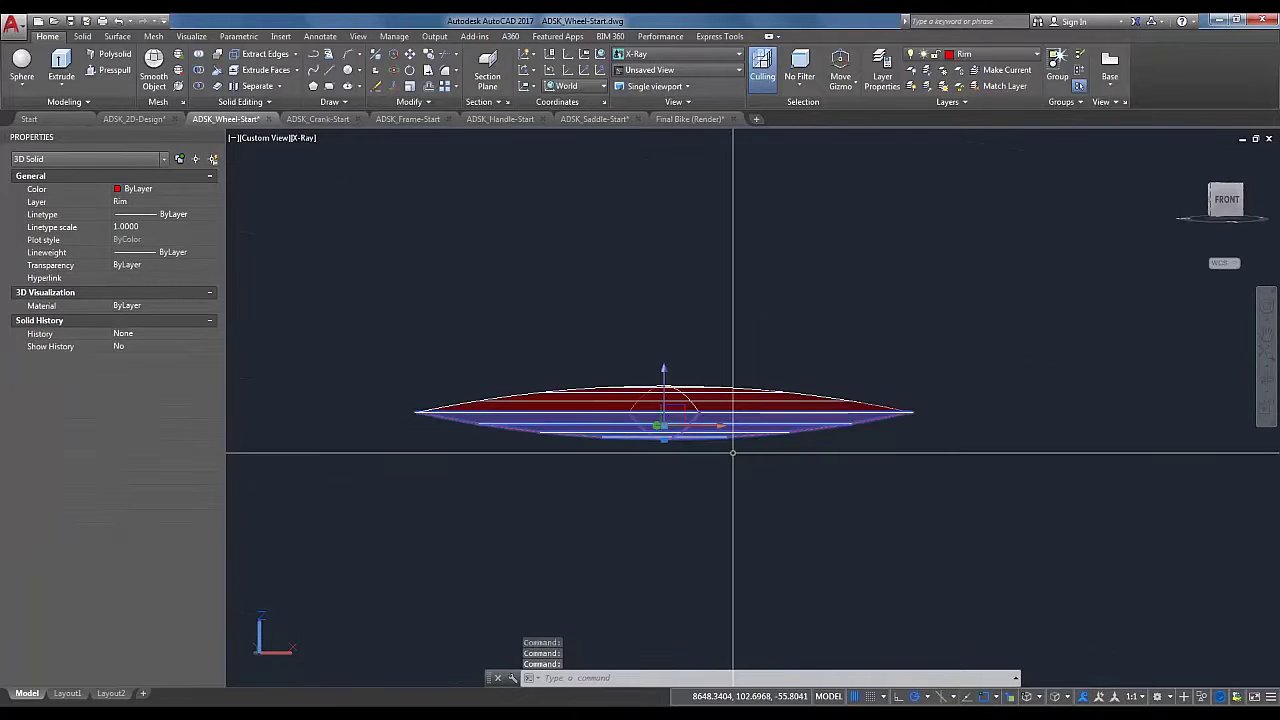
key("Escape")
left_click(768, 398)
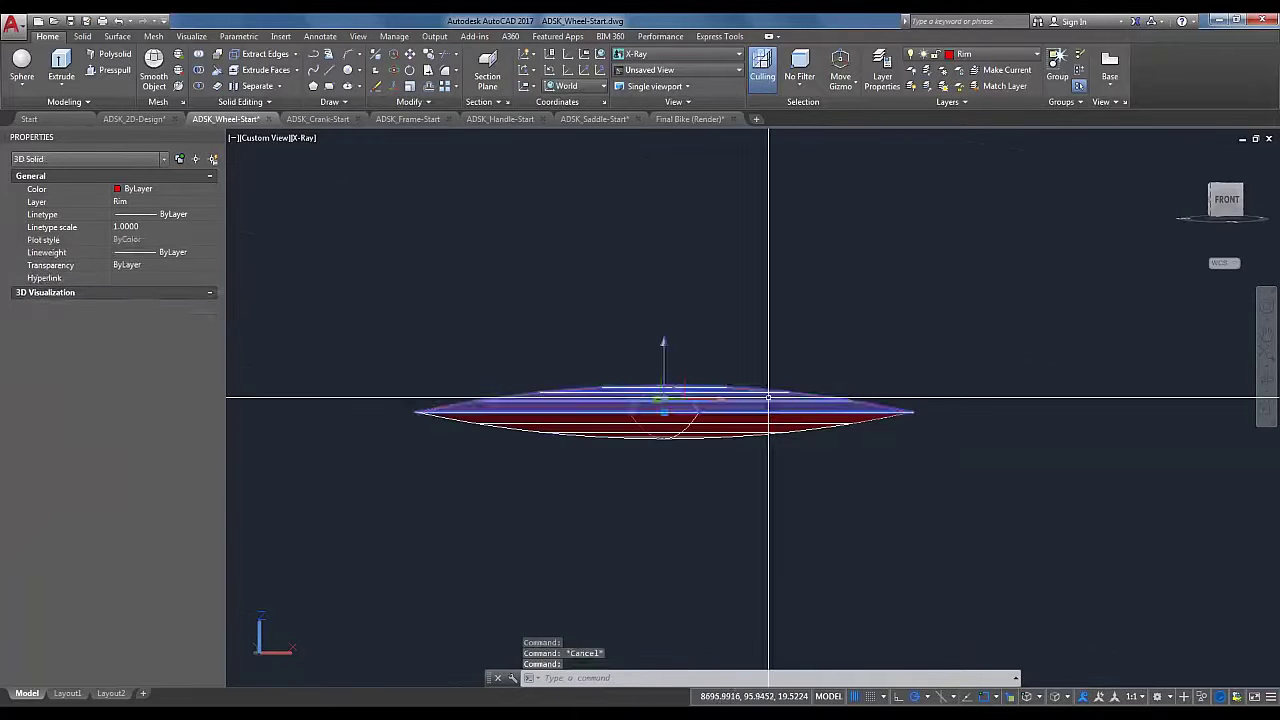
key("Escape")
left_click(814, 433)
key("Escape")
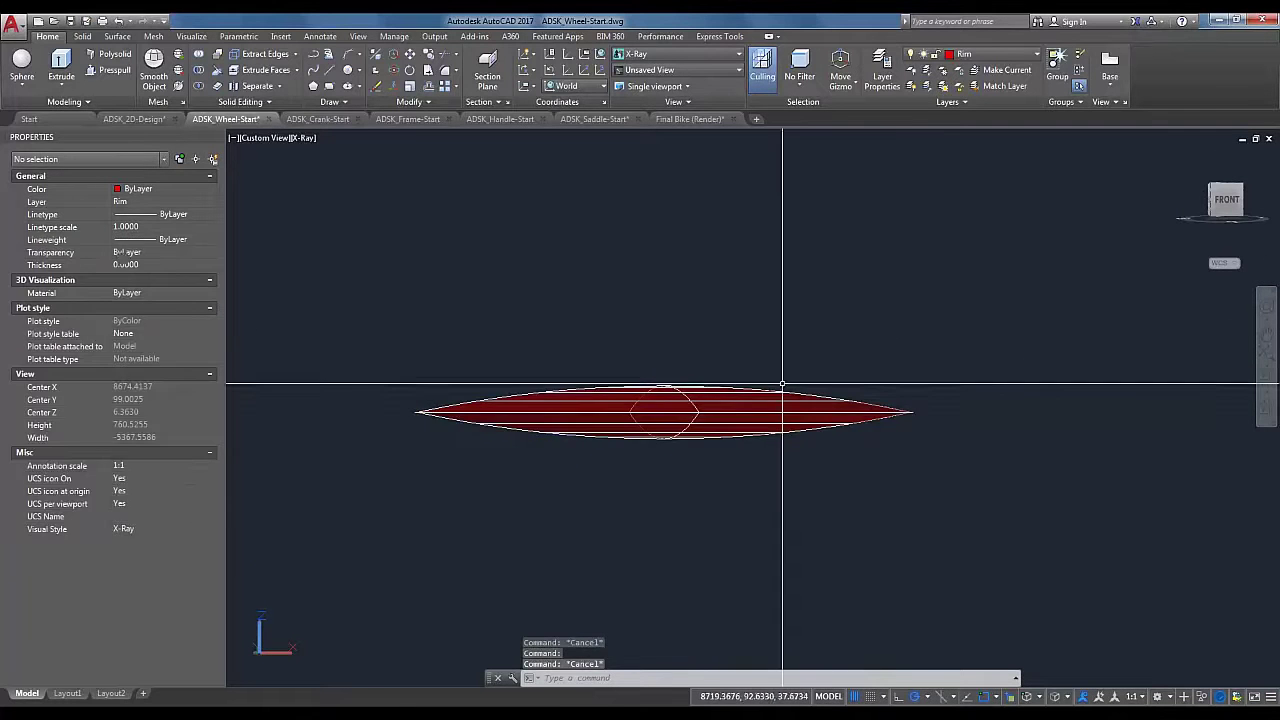
left_click(749, 398)
key("Escape")
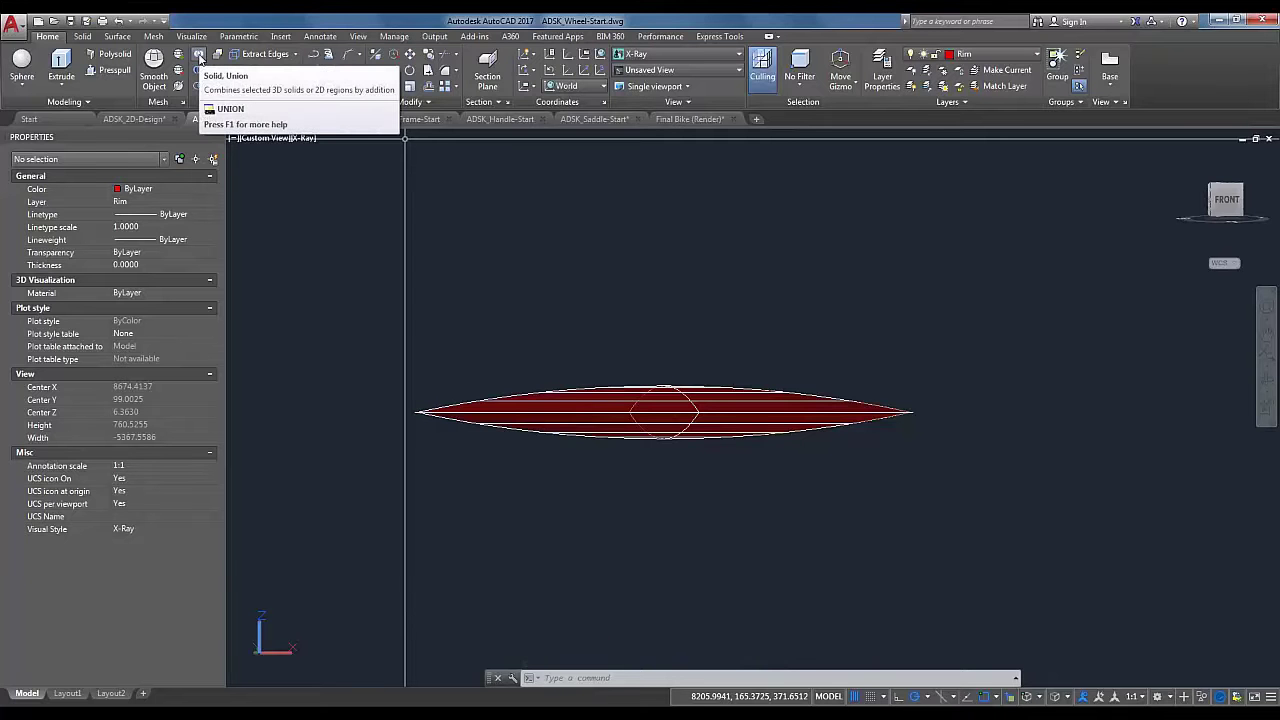
Step: Union the upper and lower rim halves into a single solid
left_click(199, 56)
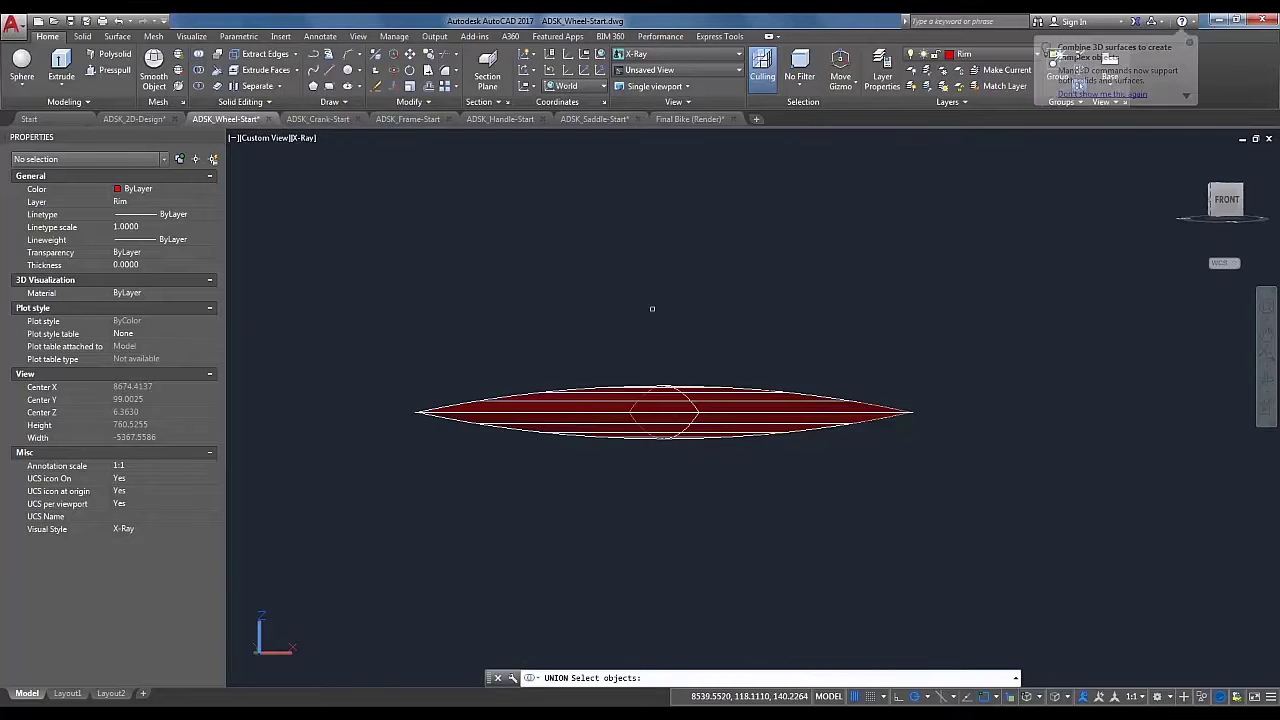
left_click(672, 418)
left_click(682, 398)
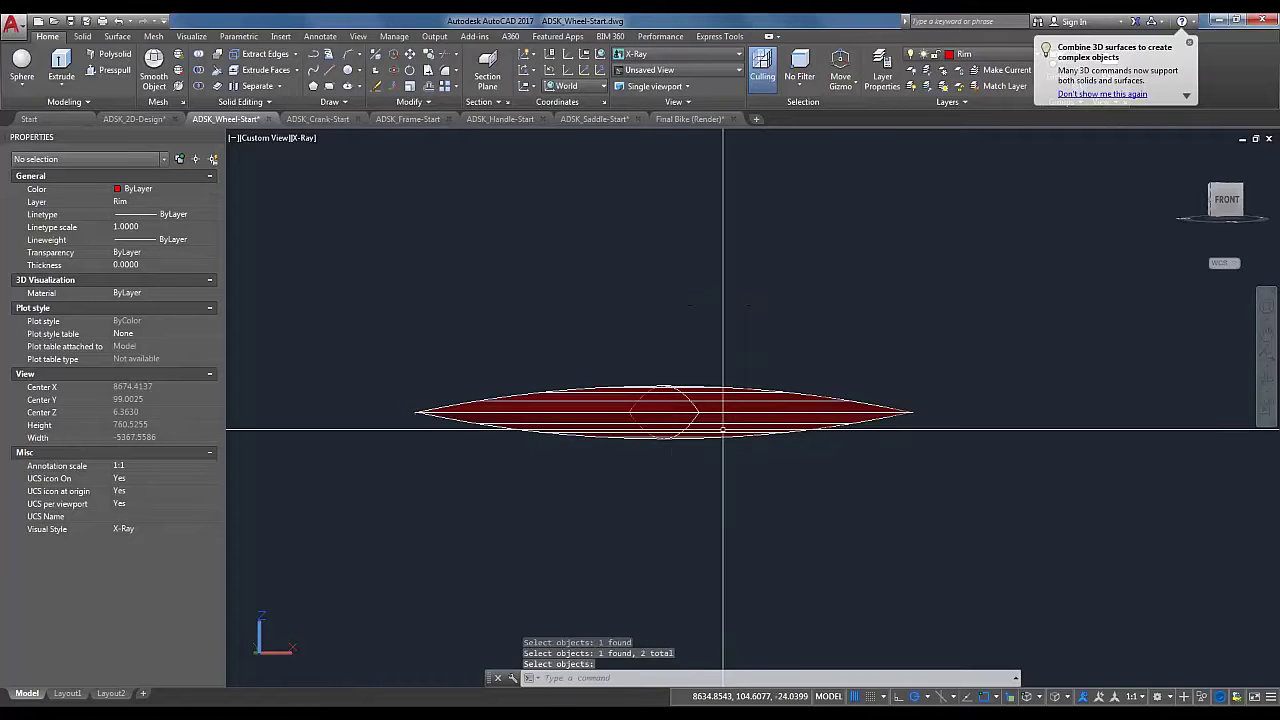
key("Return")
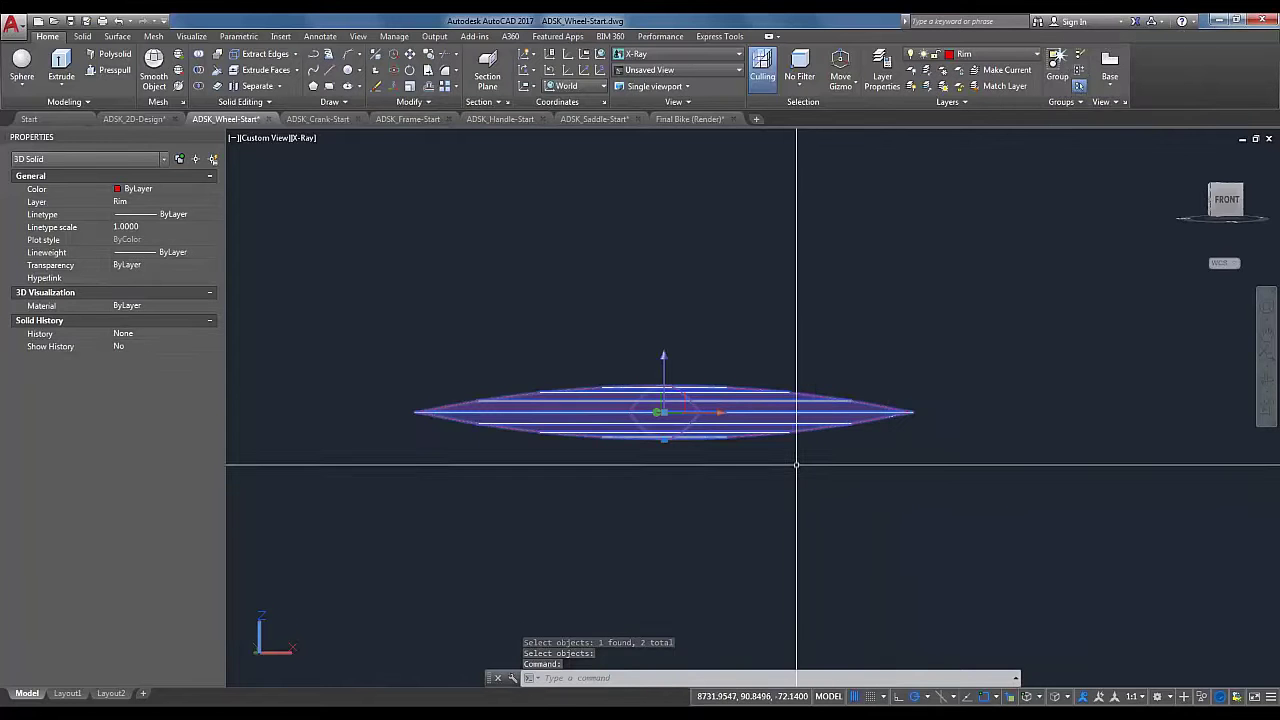
Step: Deselect the joined rim and turn the Wheel layer back on to display the tires
middle_click_drag(814, 505, 862, 580, "shift")
scroll(829, 516, "down", 2)
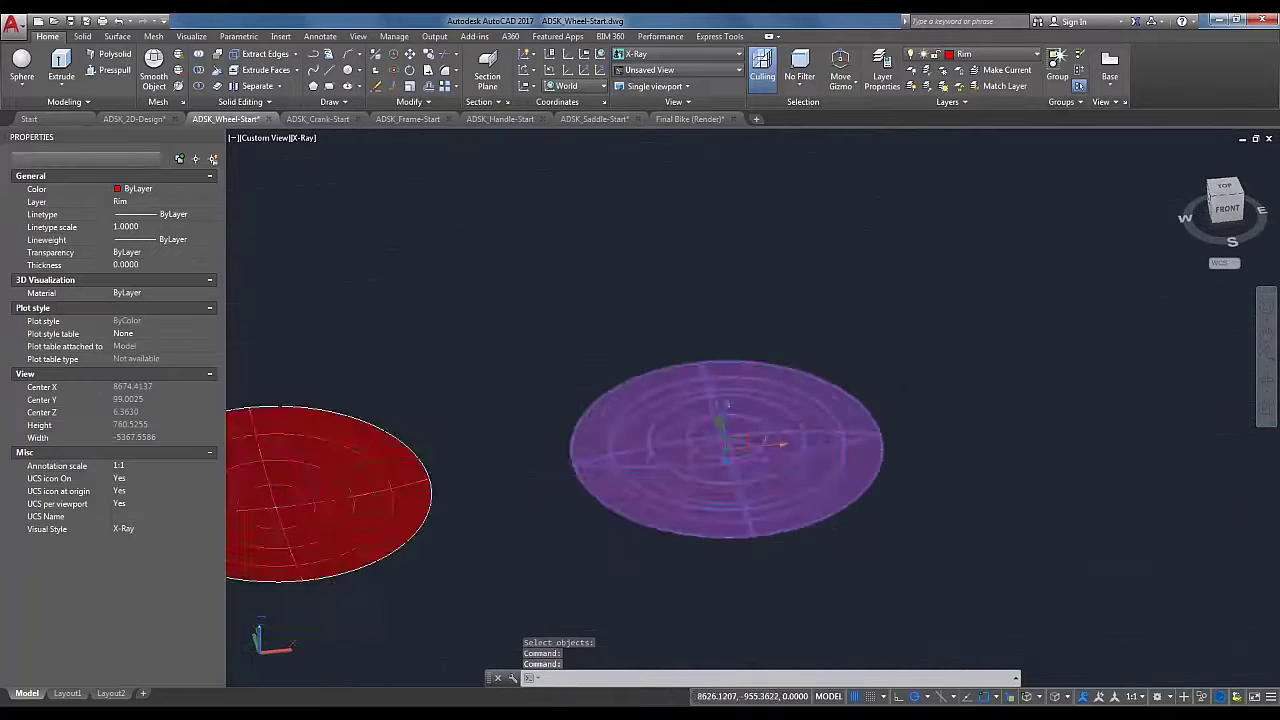
scroll(875, 504, "down", 4)
key("Escape")
scroll(870, 460, "up", 3)
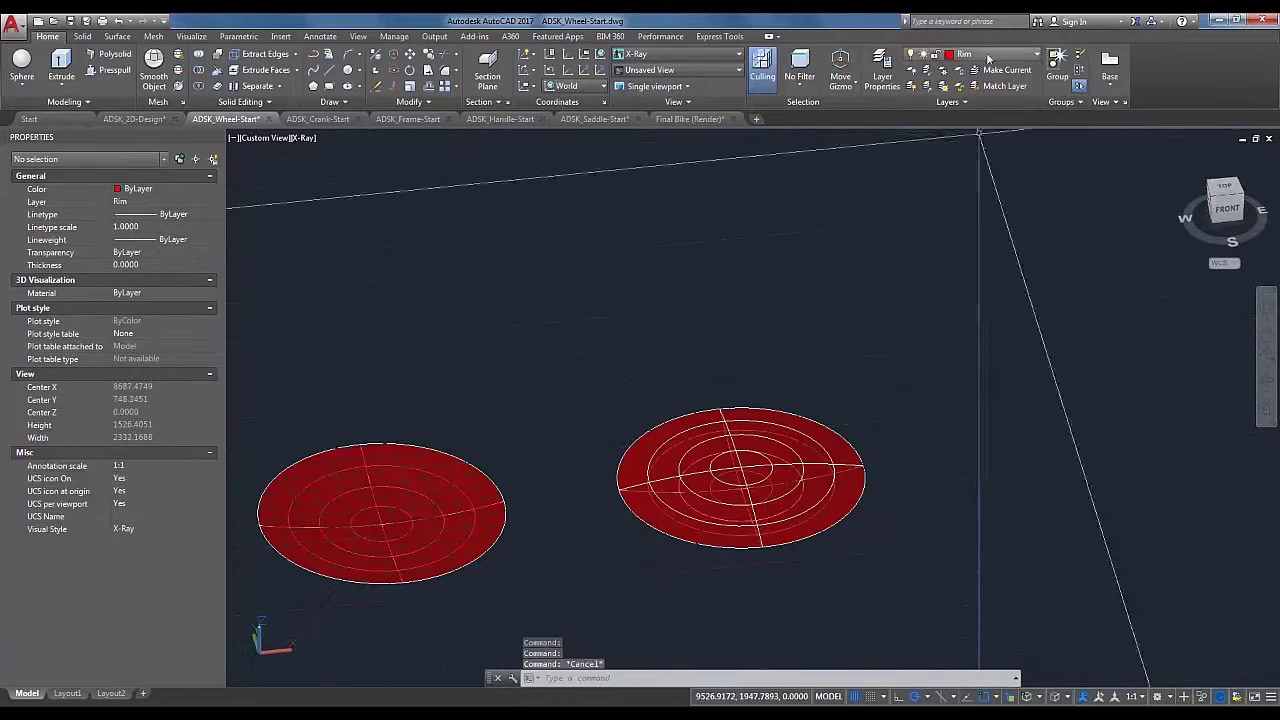
left_click(914, 119)
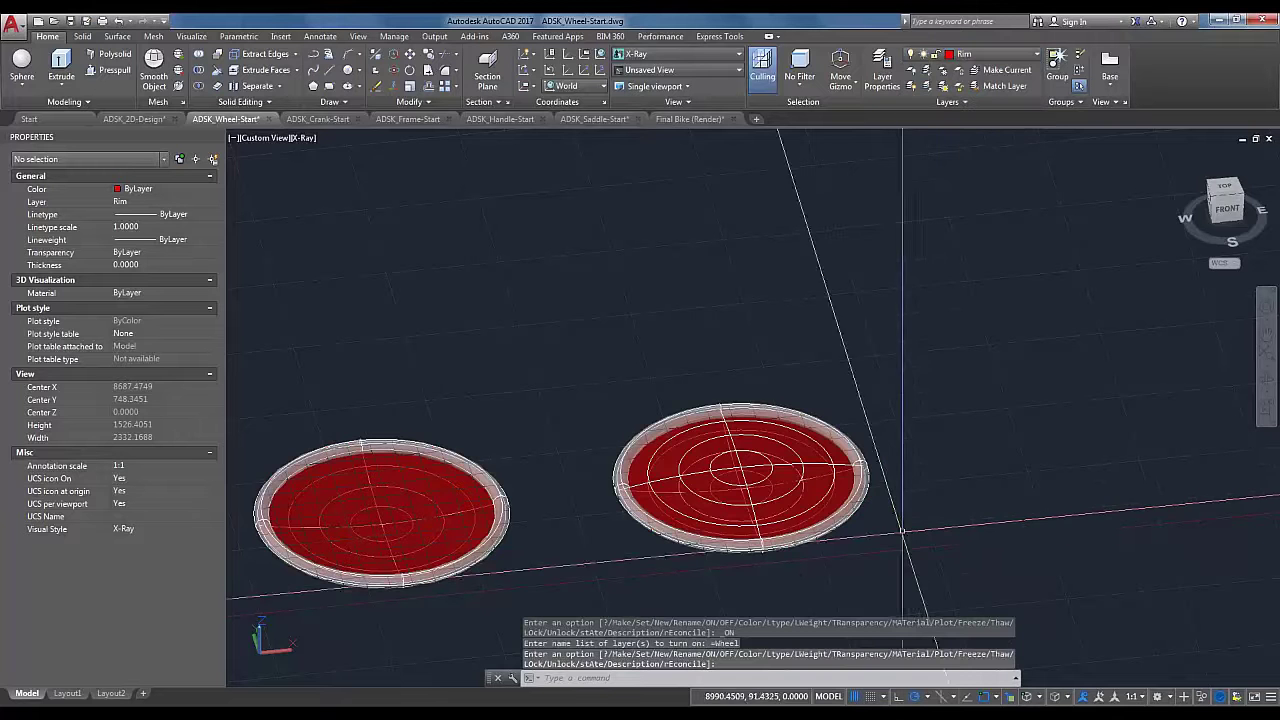
Step: Examine the edge of the joined rim where it overlaps the surrounding tire torus
scroll(826, 496, "up", 3)
middle_click_drag(975, 504, 967, 439, "shift")
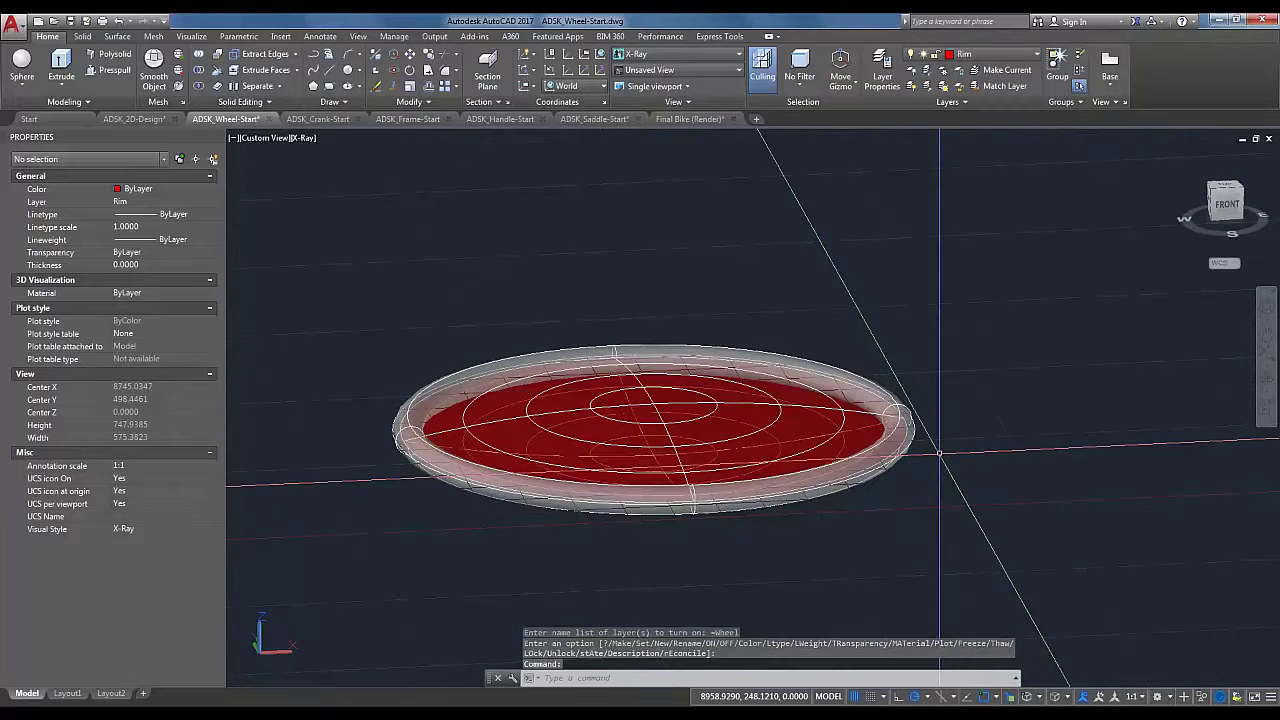
scroll(941, 448, "up", 4)
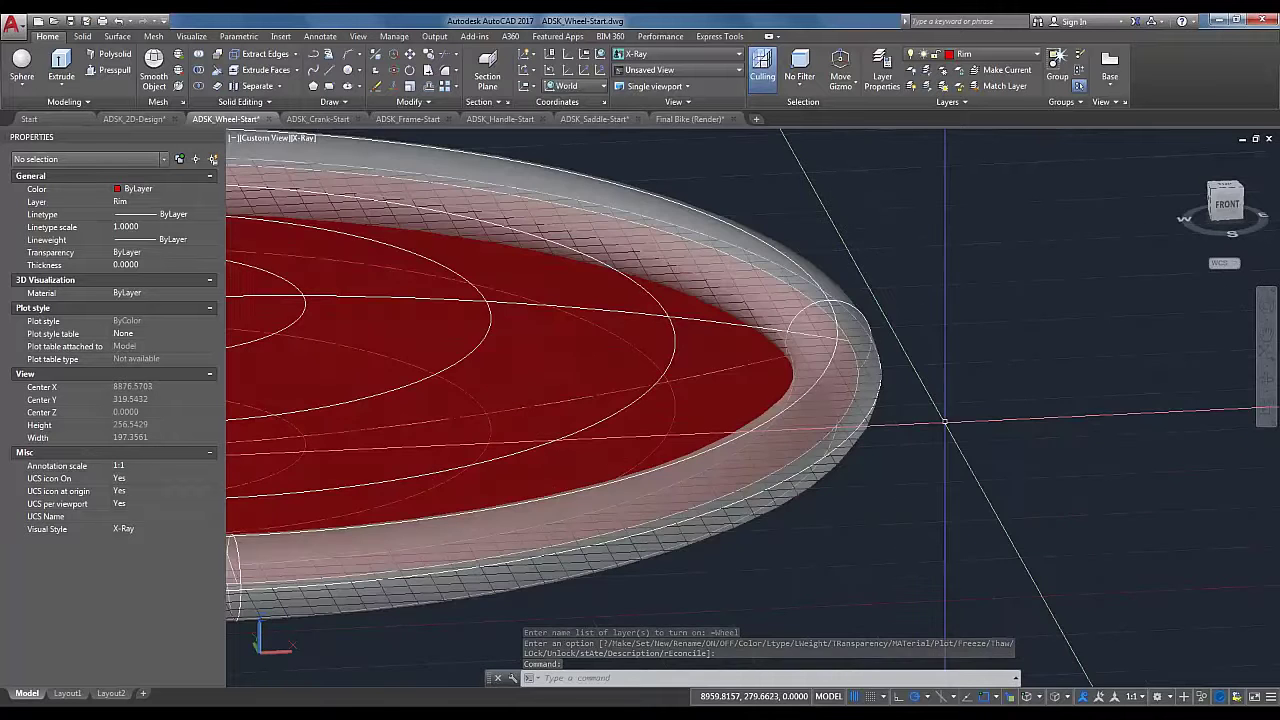
middle_click_drag(944, 422, 880, 430, "shift")
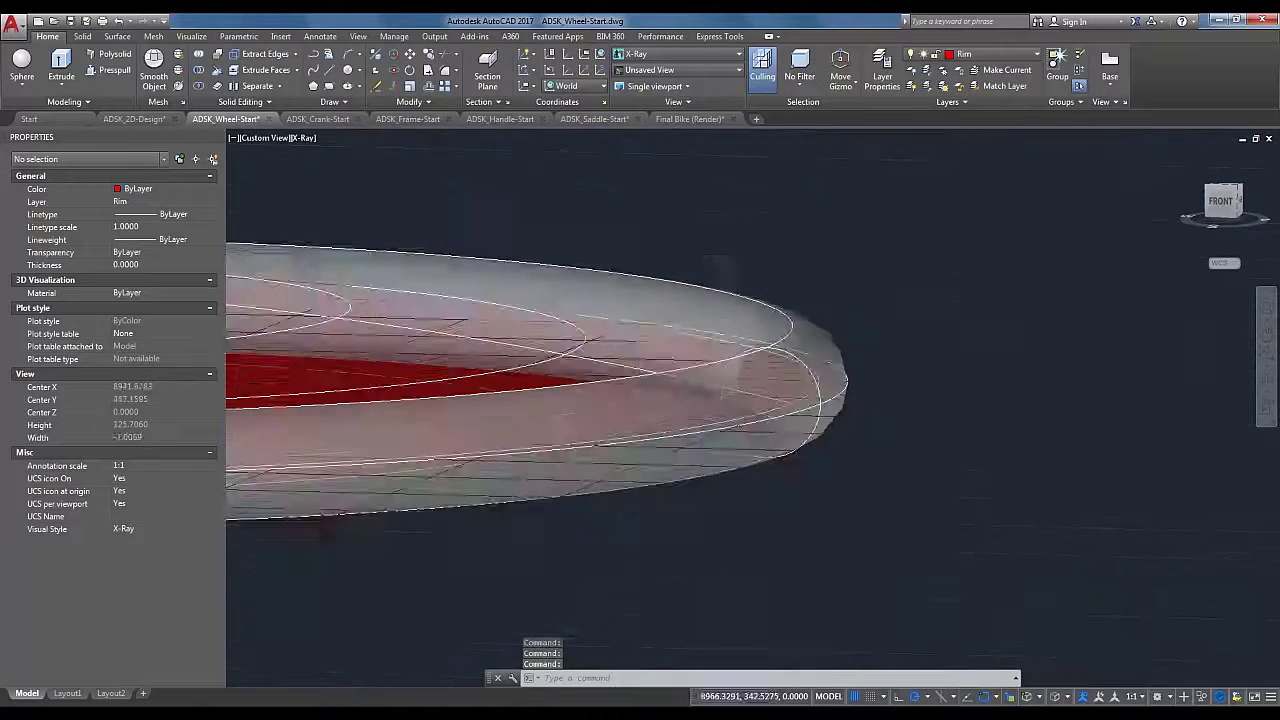
scroll(843, 474, "down", 5)
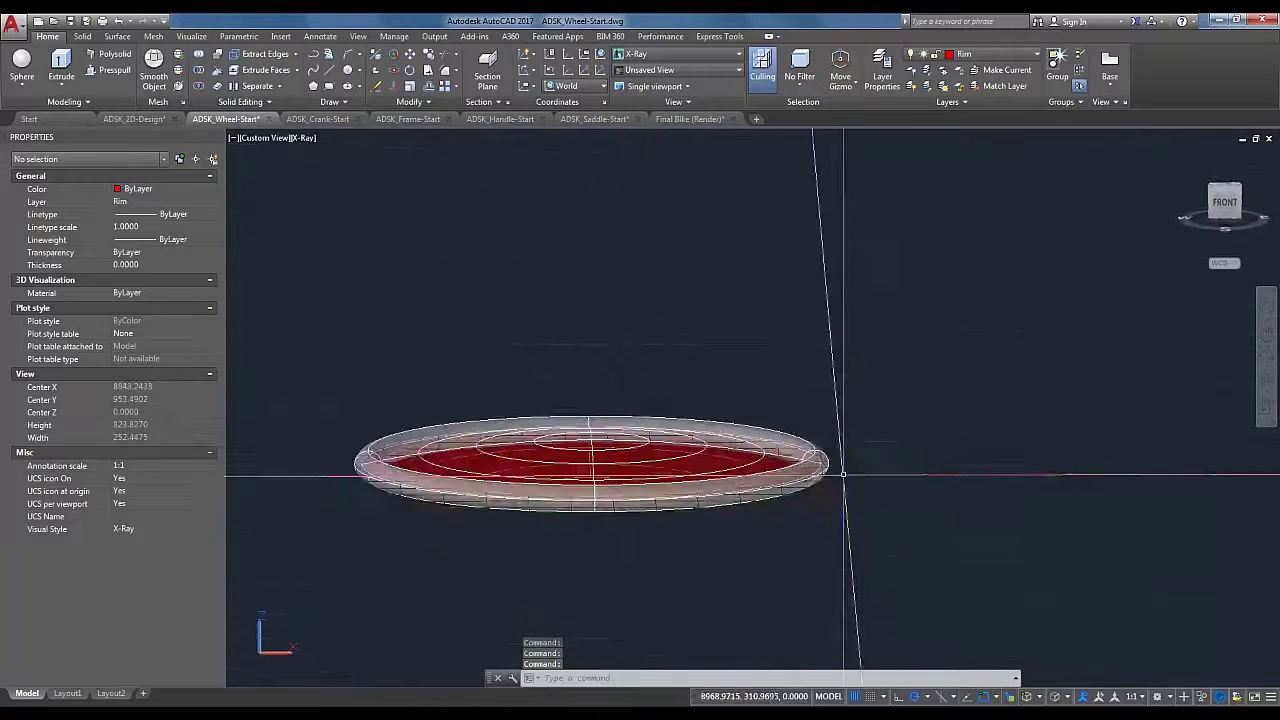
middle_click_drag(843, 474, 860, 549, "shift")
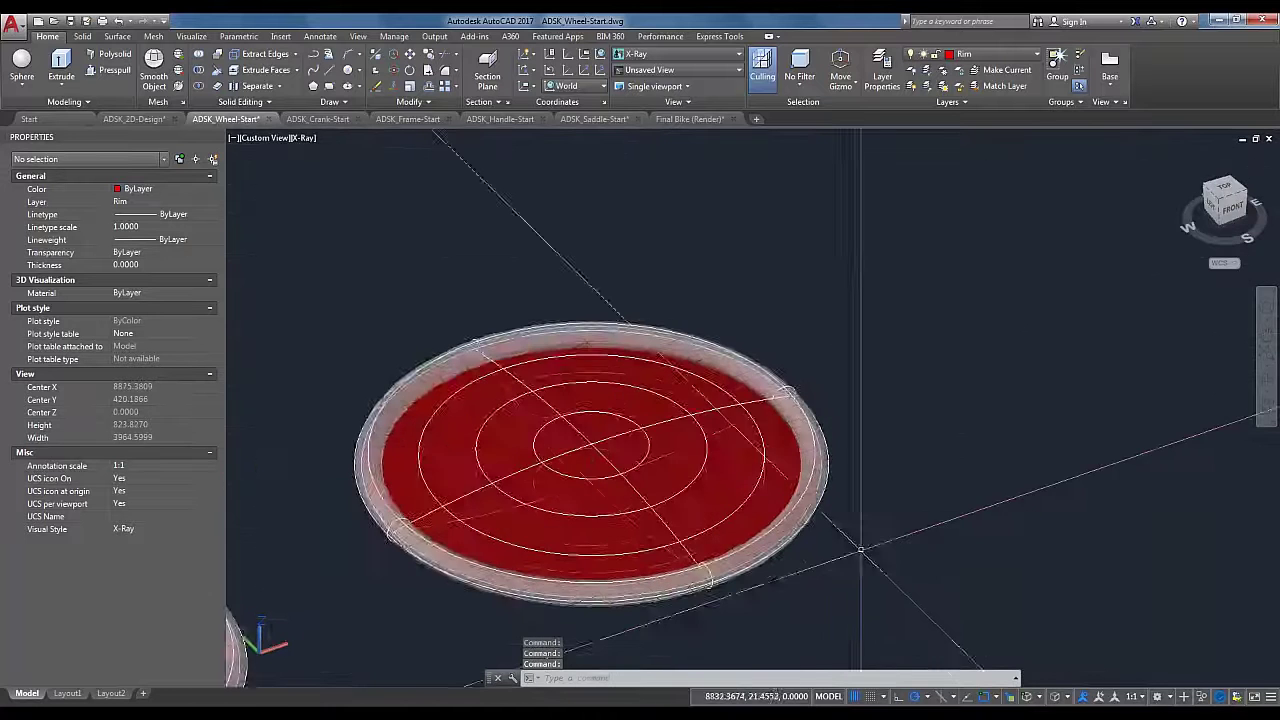
scroll(816, 542, "up", 2)
scroll(875, 517, "up", 1)
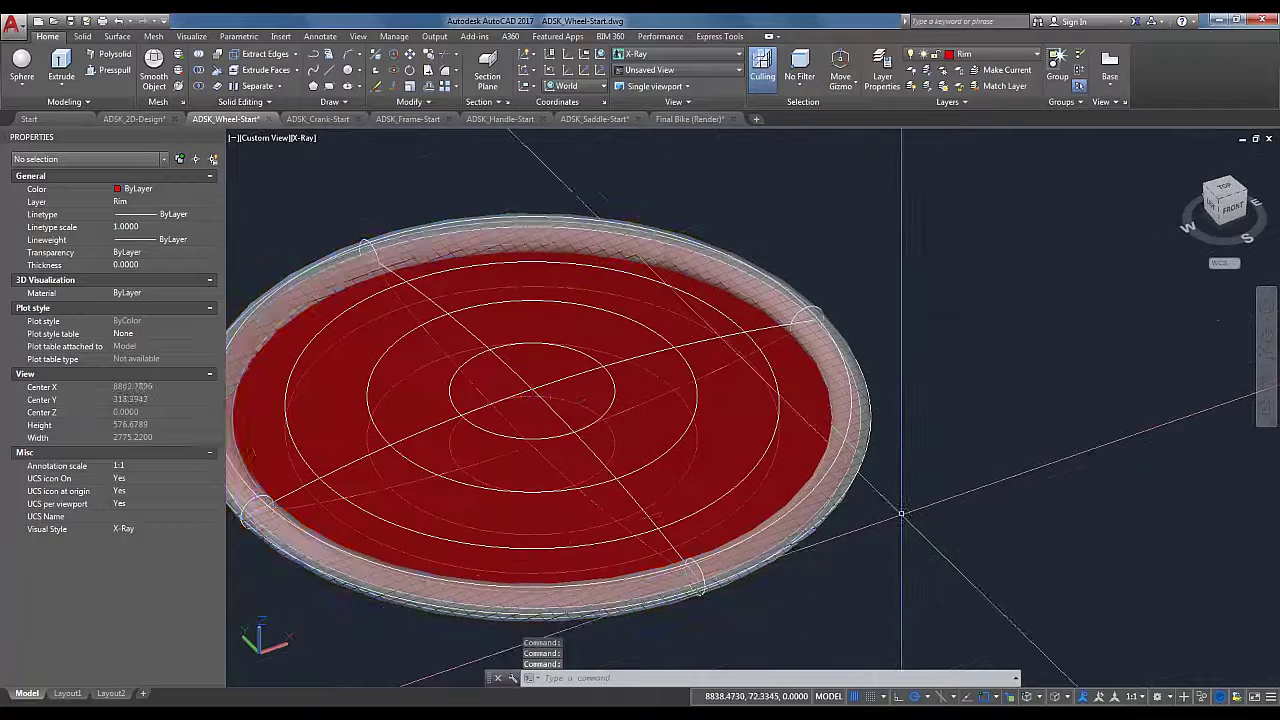
Step: Copy the tire torus onto itself using its center as base and second point, and check the overlapping solids through selection cycling
left_click(862, 470)
right_click(912, 427)
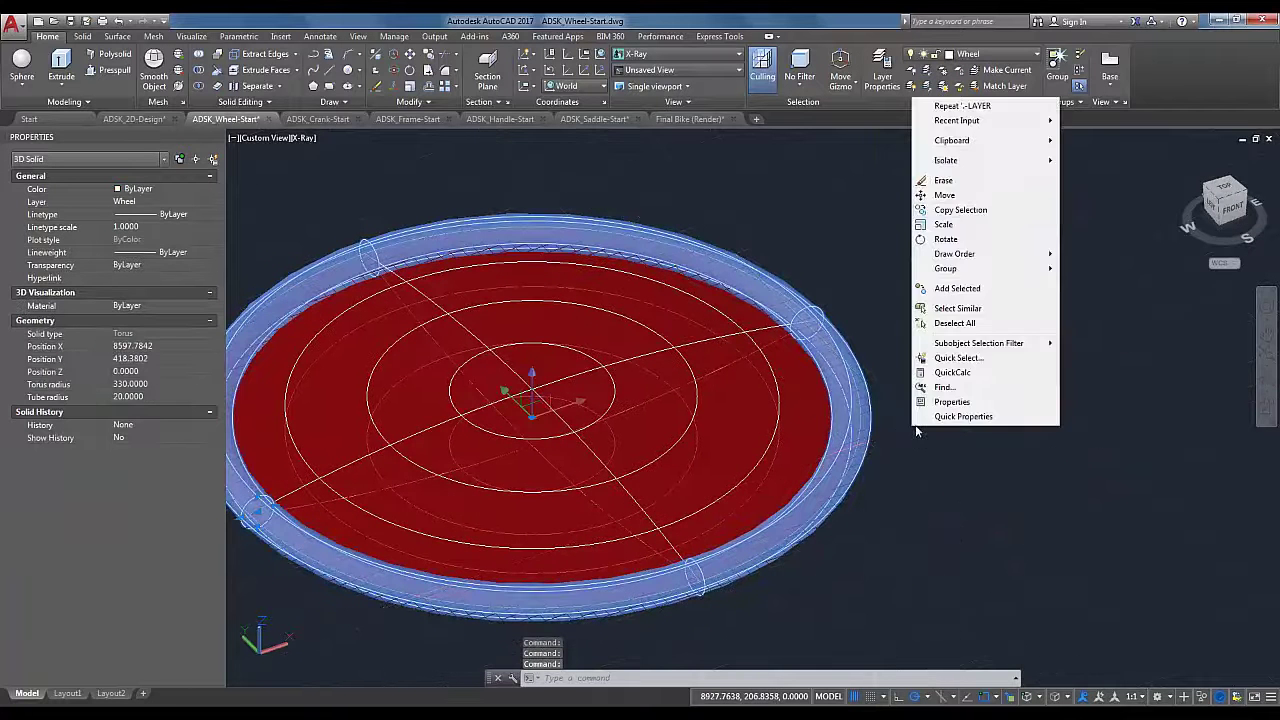
left_click(962, 210)
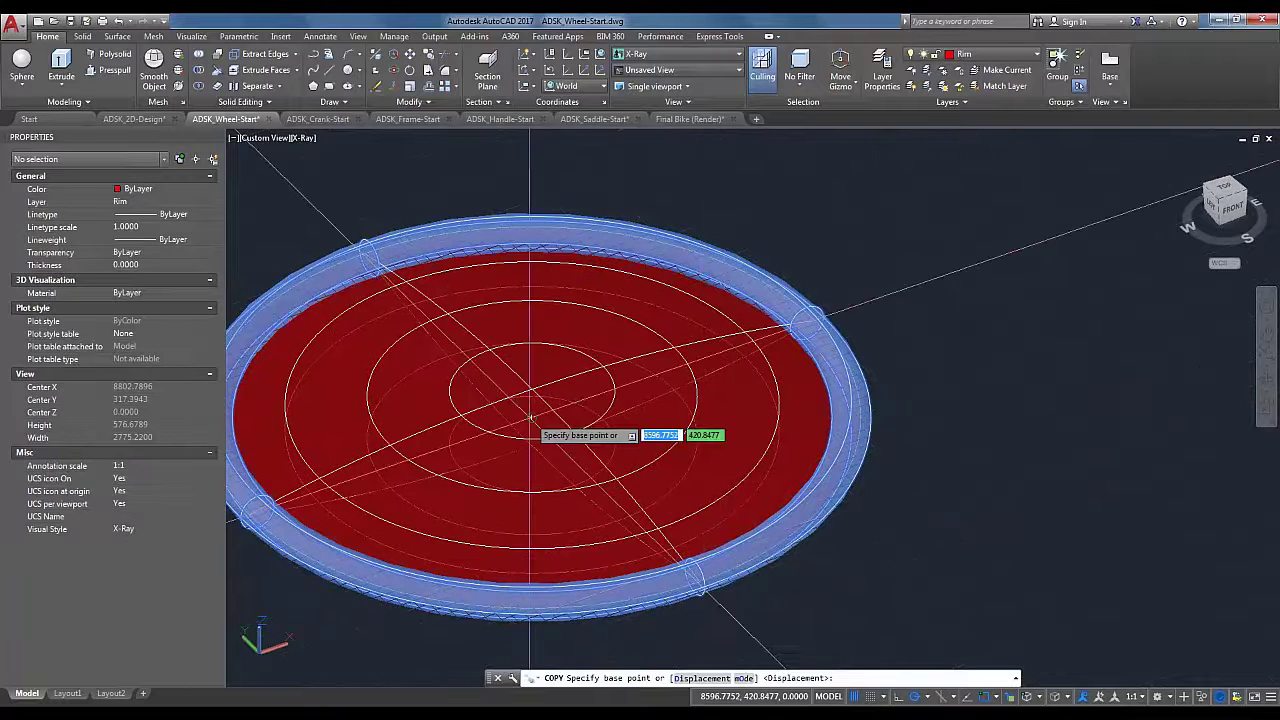
left_click(532, 418)
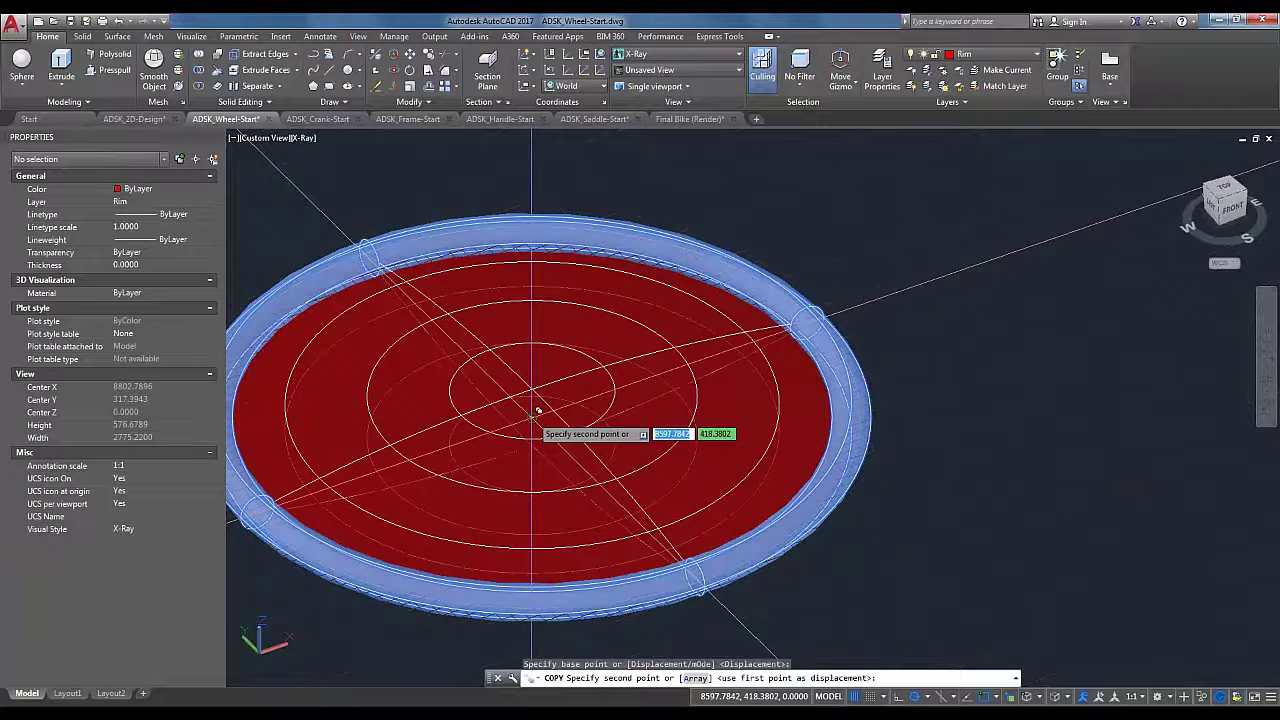
left_click(533, 416)
key("Escape")
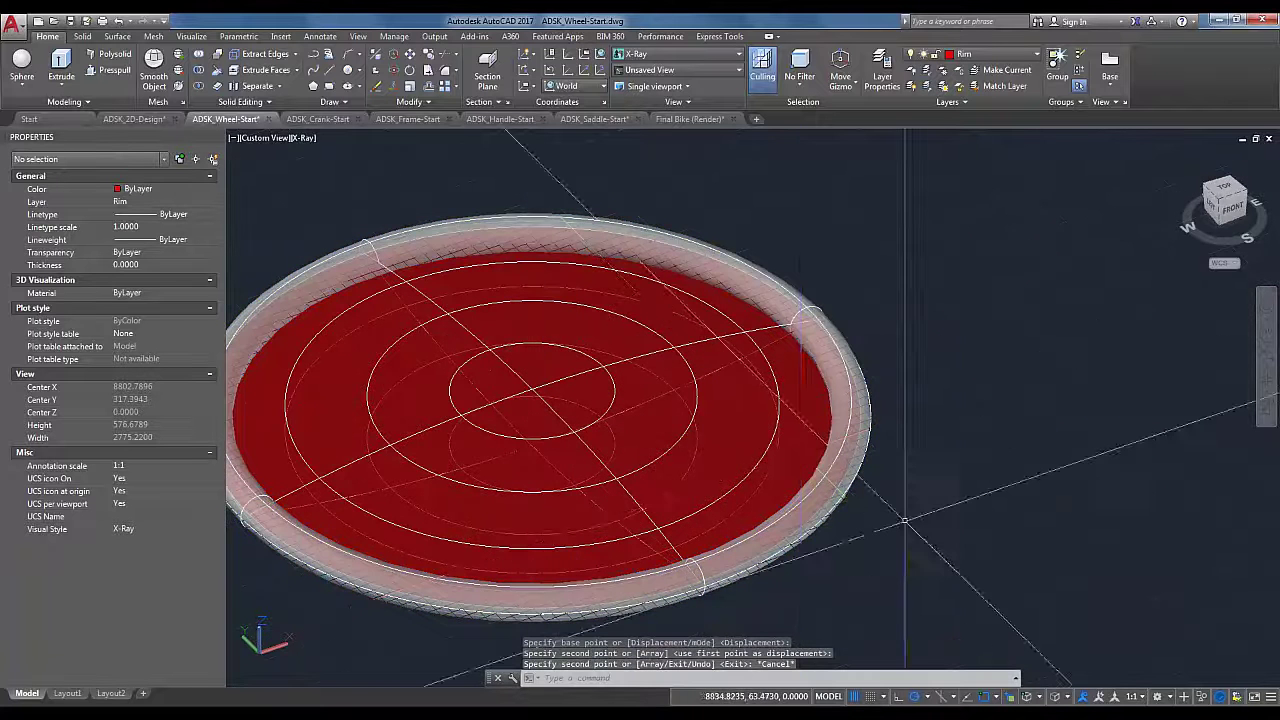
scroll(908, 512, "down", 3)
scroll(908, 512, "up", 3)
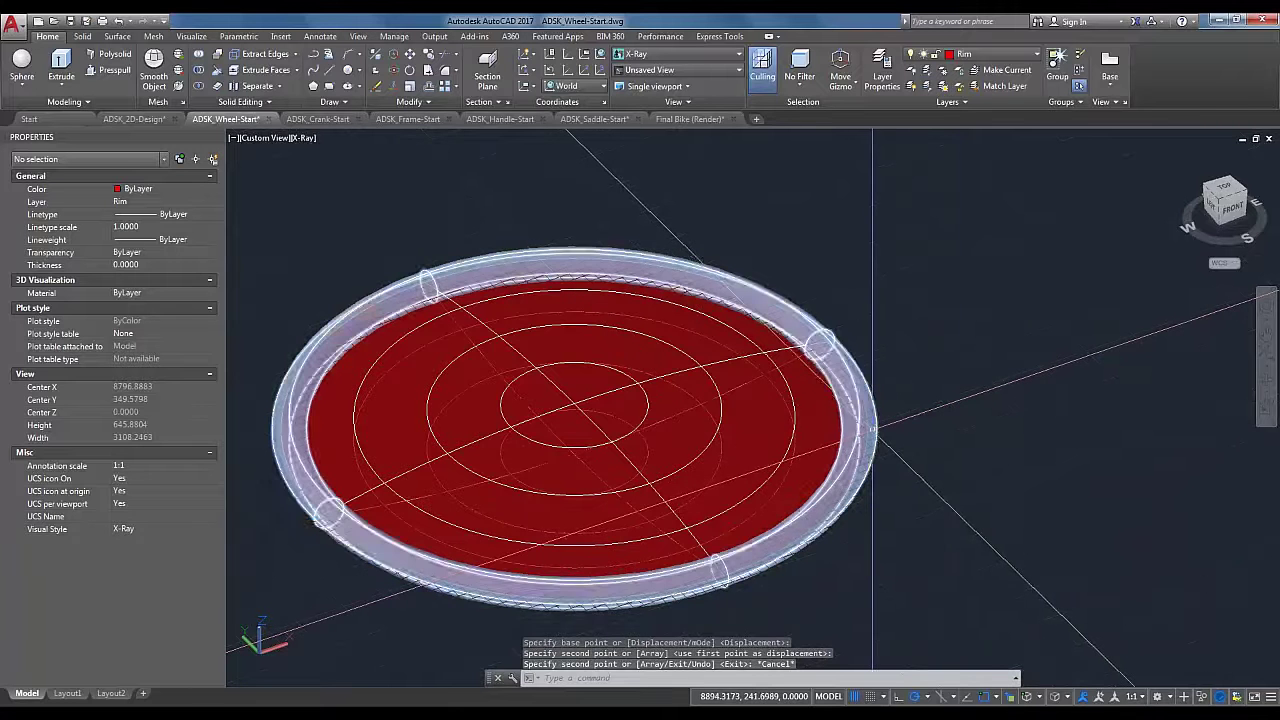
left_click(873, 428)
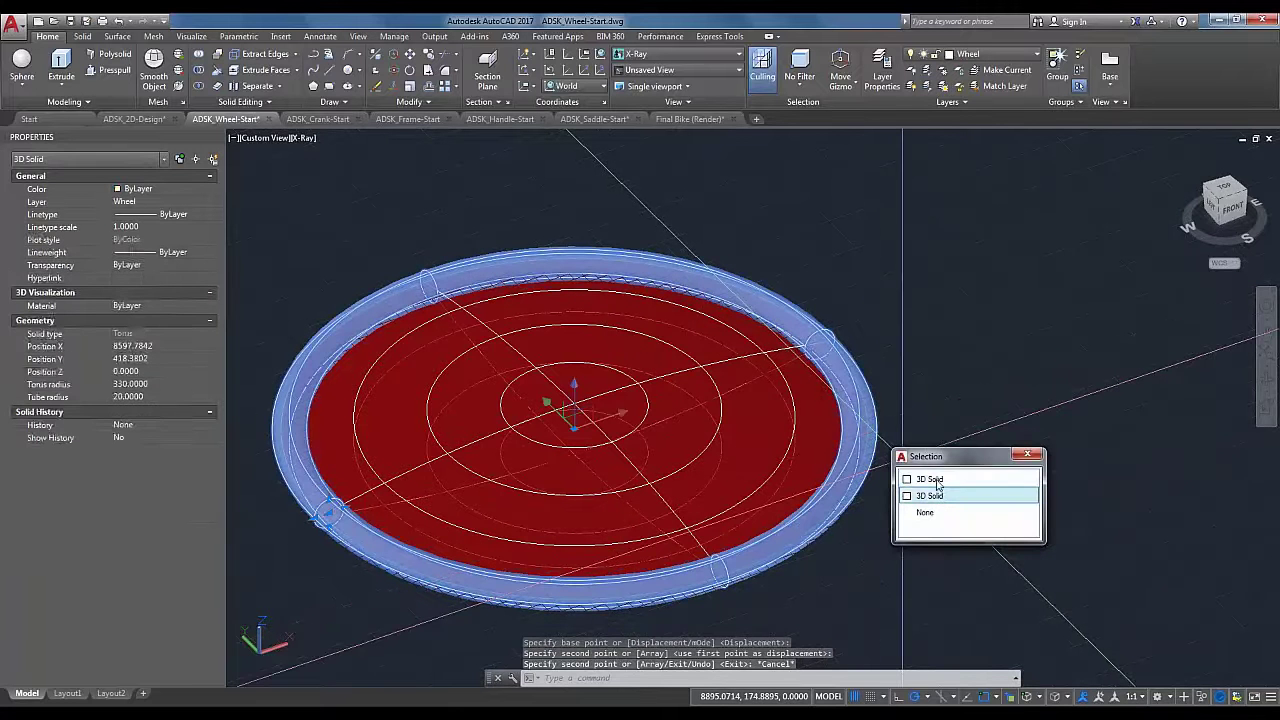
key("Escape")
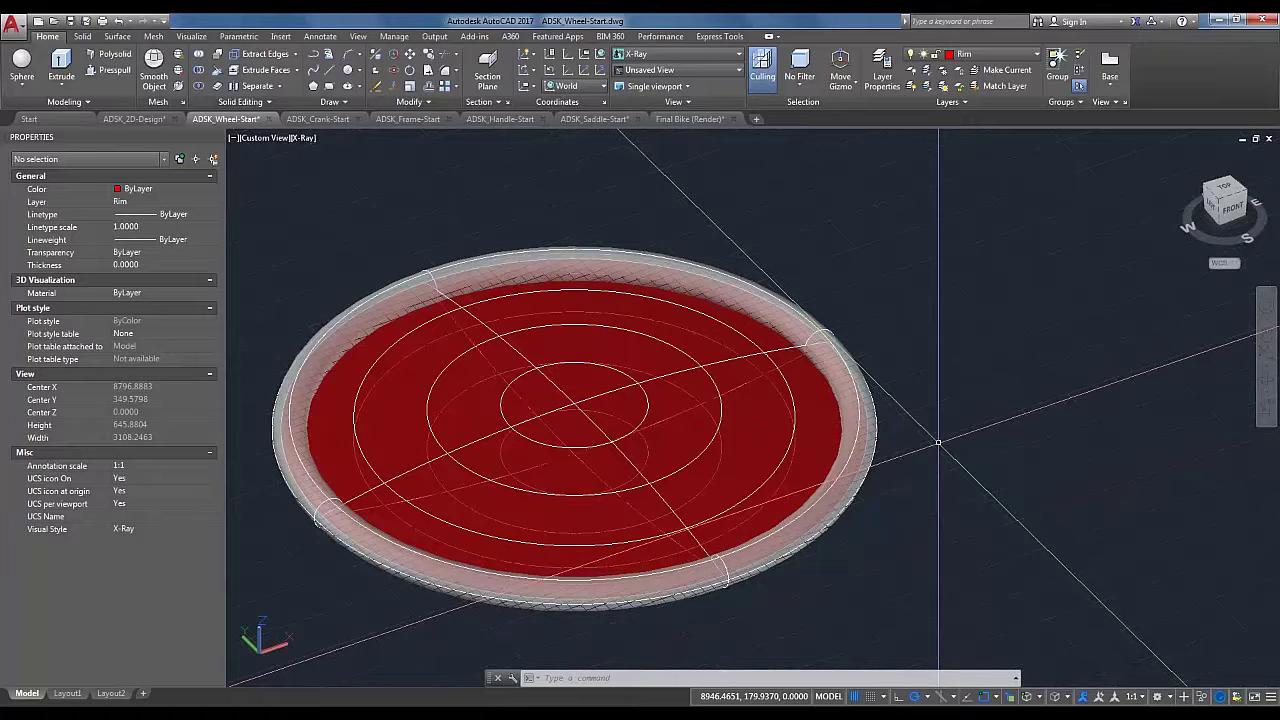
Step: Subtract one of the two coincident tire toruses from the joined rim solid
left_click(200, 72)
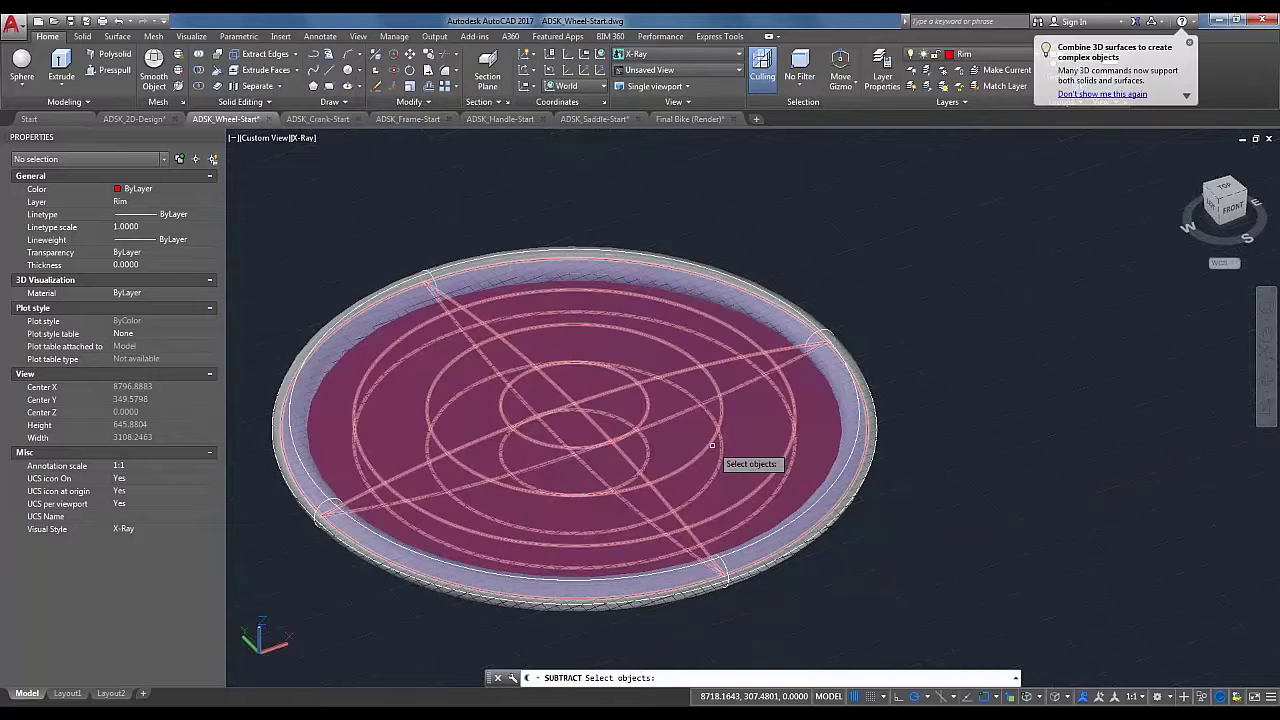
left_click(712, 445)
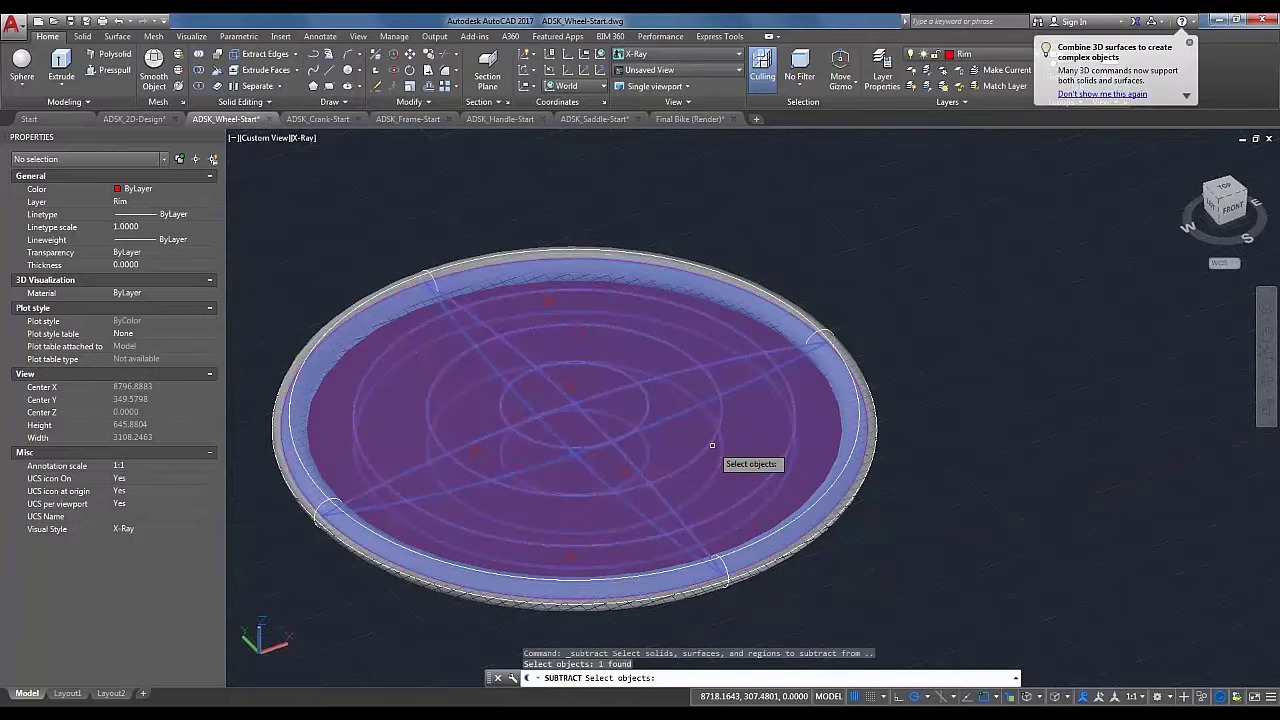
key("Return")
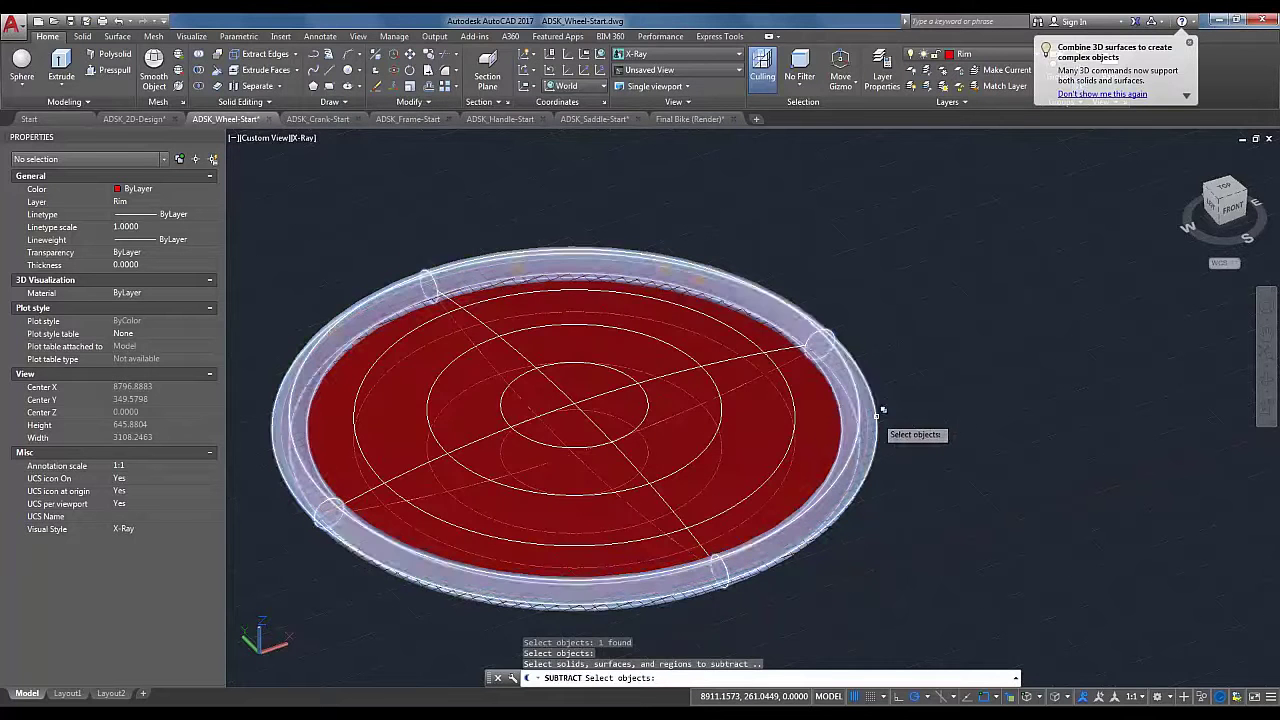
left_click(877, 416)
left_click(944, 466)
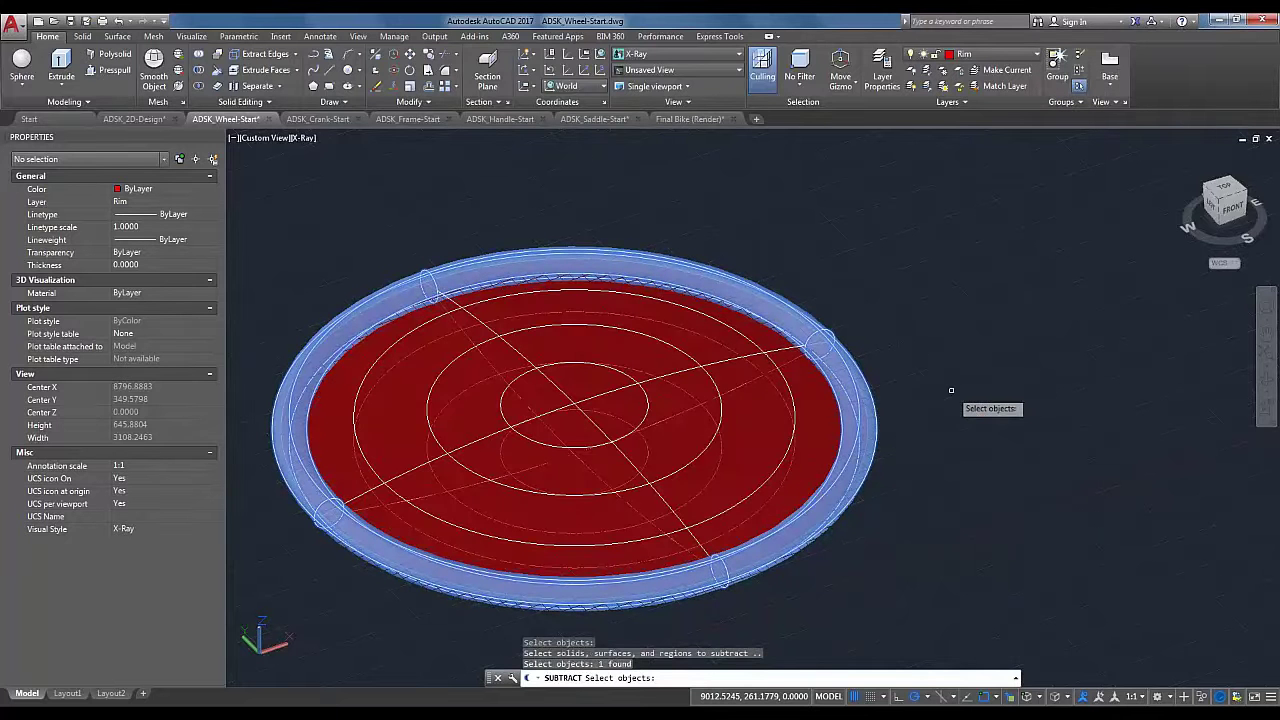
key("Return")
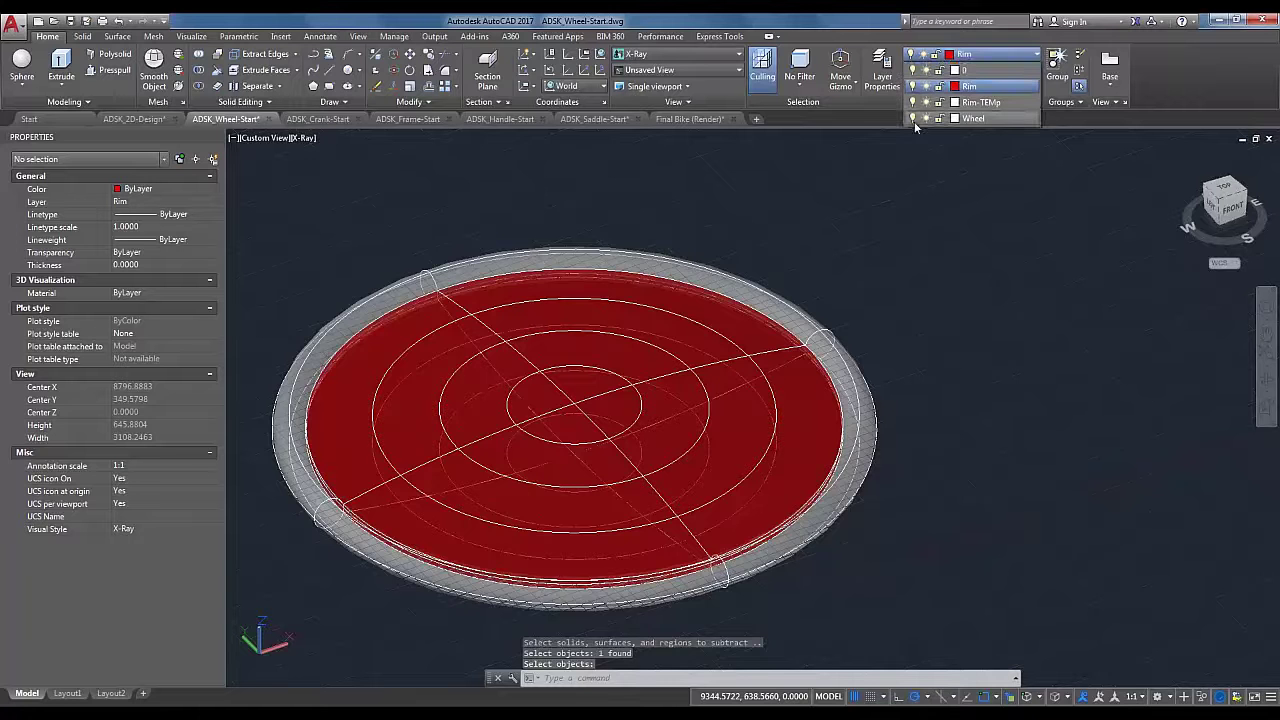
Step: Turn off the Wheel layer and examine the groove cut around the joined rim's edge
left_click(912, 119)
scroll(869, 467, "up", 5)
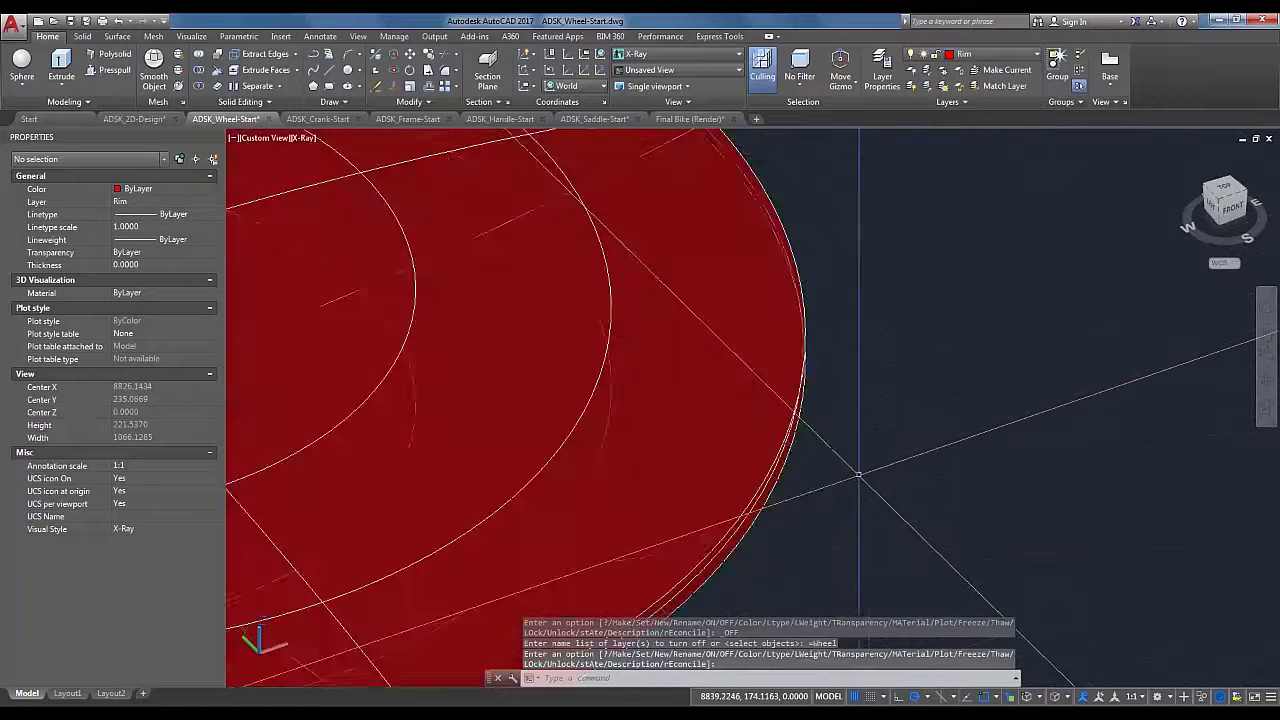
middle_click_drag(857, 474, 809, 360, "shift")
scroll(873, 482, "up", 2)
scroll(873, 482, "up", 2)
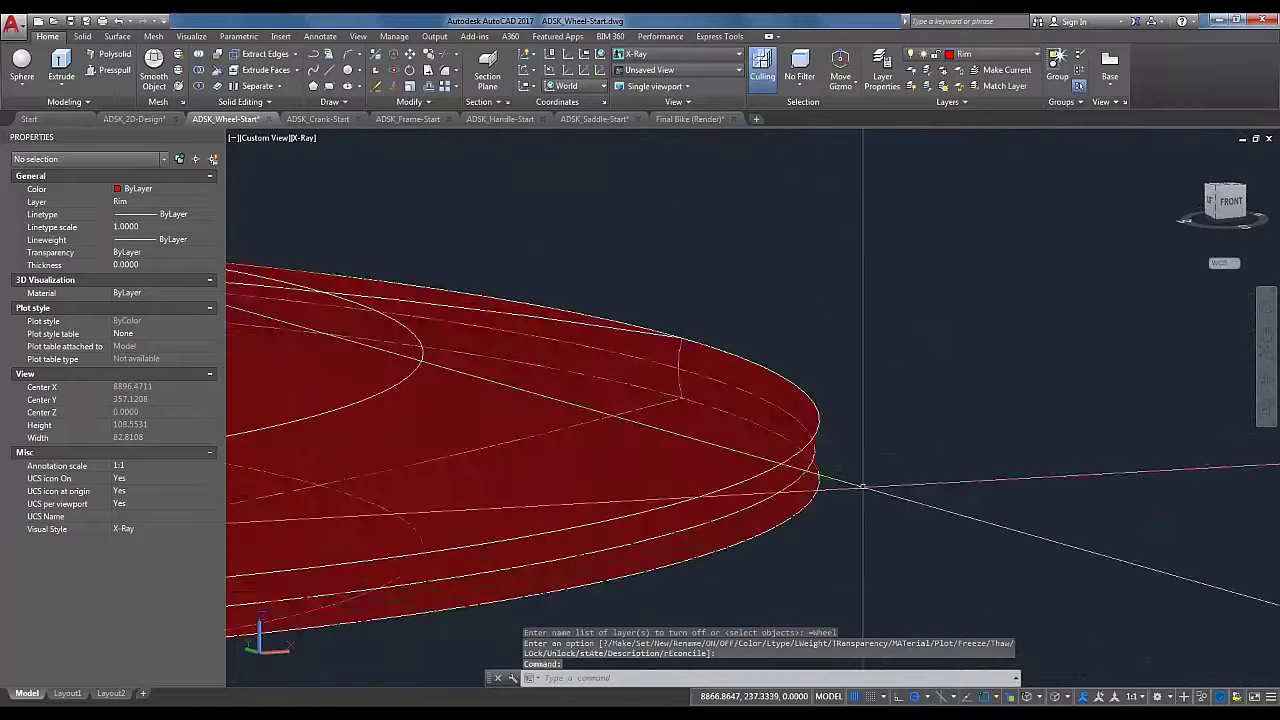
middle_click_drag(863, 486, 700, 438, "shift")
scroll(747, 316, "up", 1)
scroll(755, 400, "down", 1)
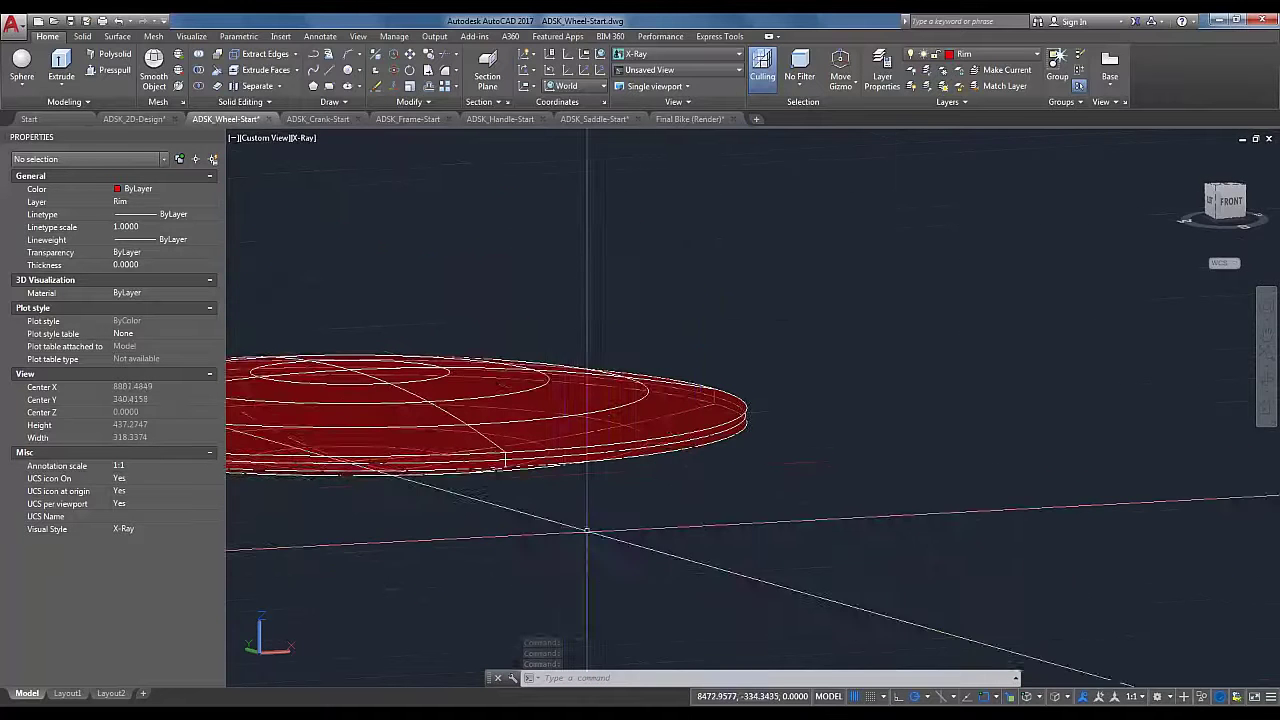
middle_click_drag(634, 533, 871, 535)
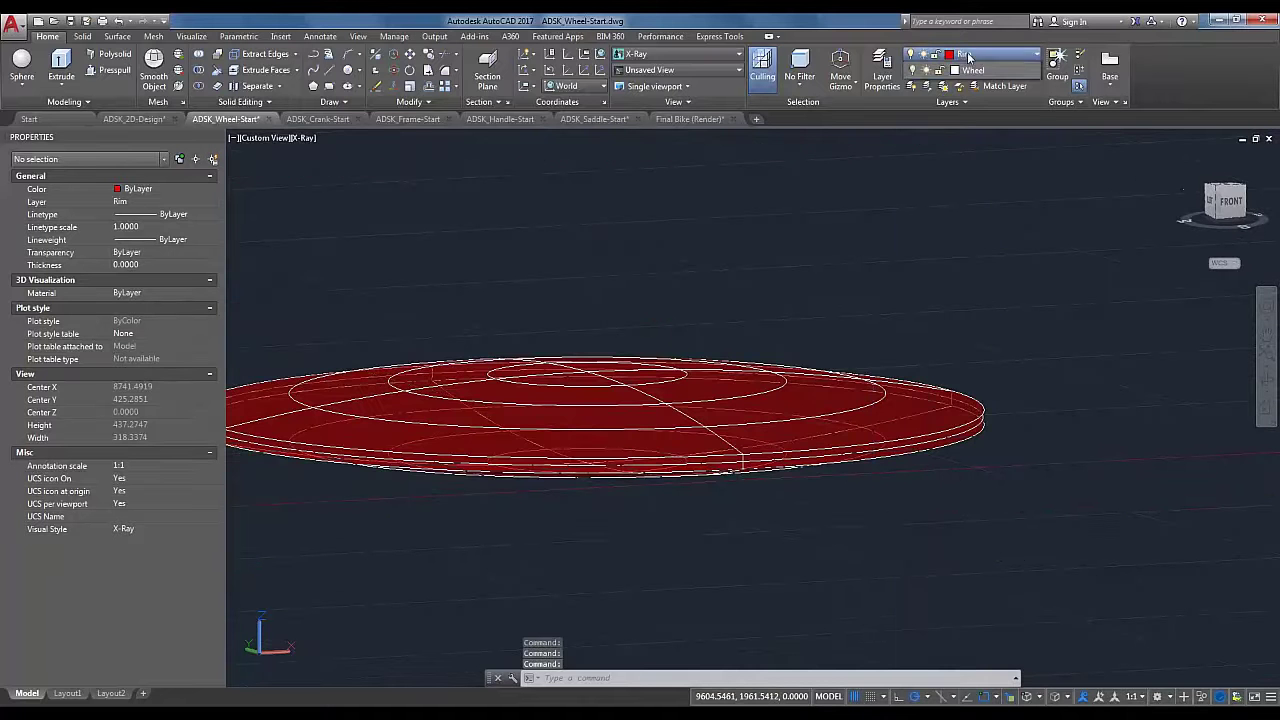
Step: Turn the Wheel layer back on and check how the trimmed rim fits inside the tire torus
left_click(911, 119)
scroll(1037, 440, "up", 5)
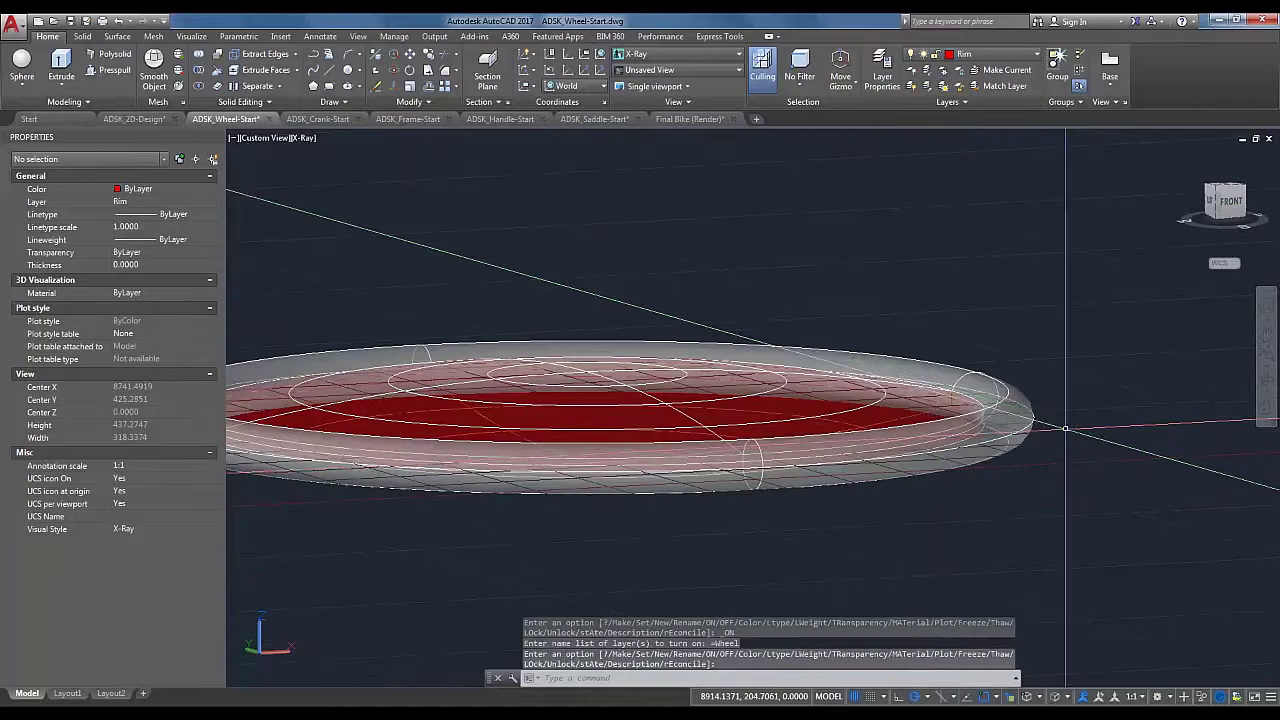
scroll(741, 400, "up", 2)
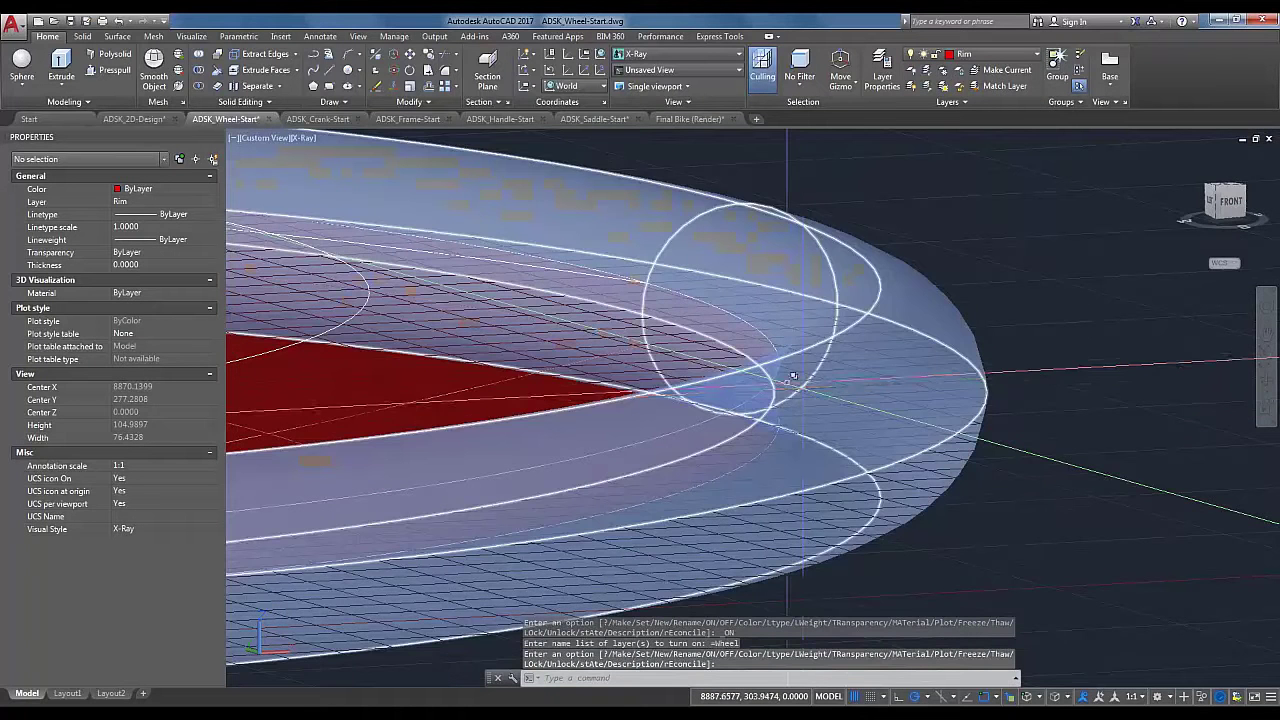
scroll(721, 540, "down", 6)
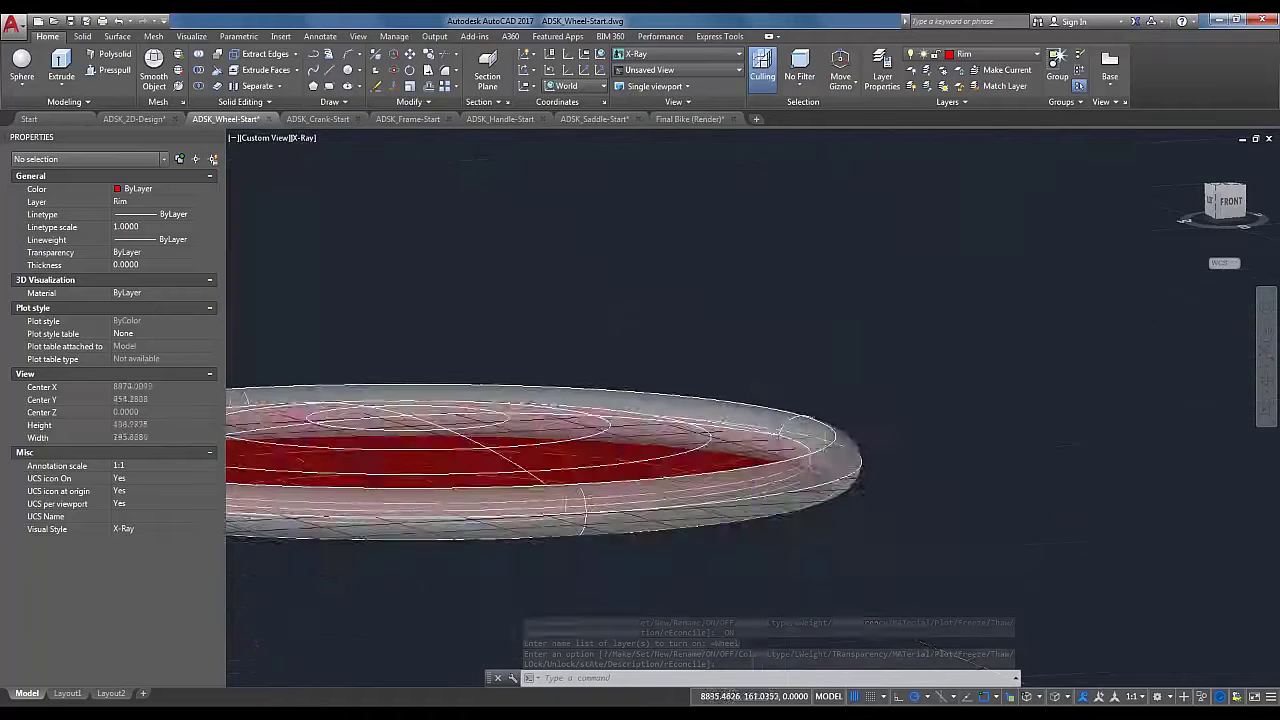
scroll(721, 540, "down", 5)
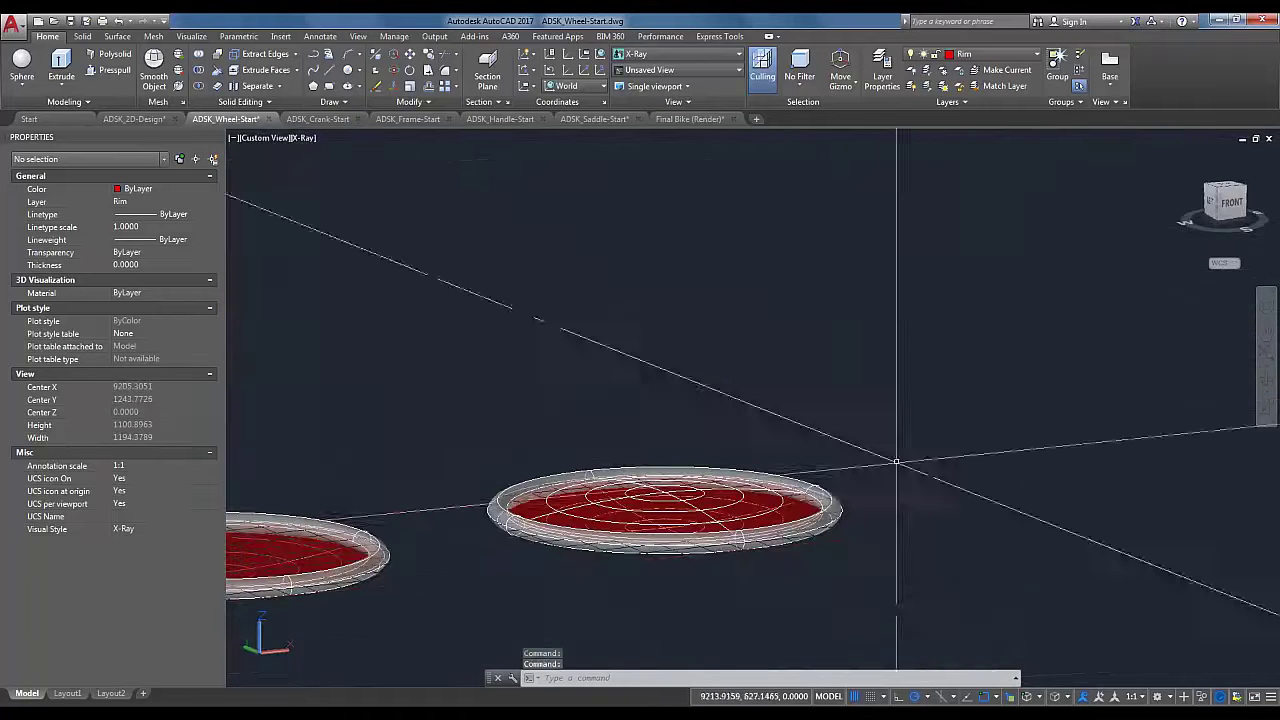
Step: In the Top view, copy the four red cutout outlines near the origin from their arc center to a spot just below the trimmed wheel
left_click(1218, 205)
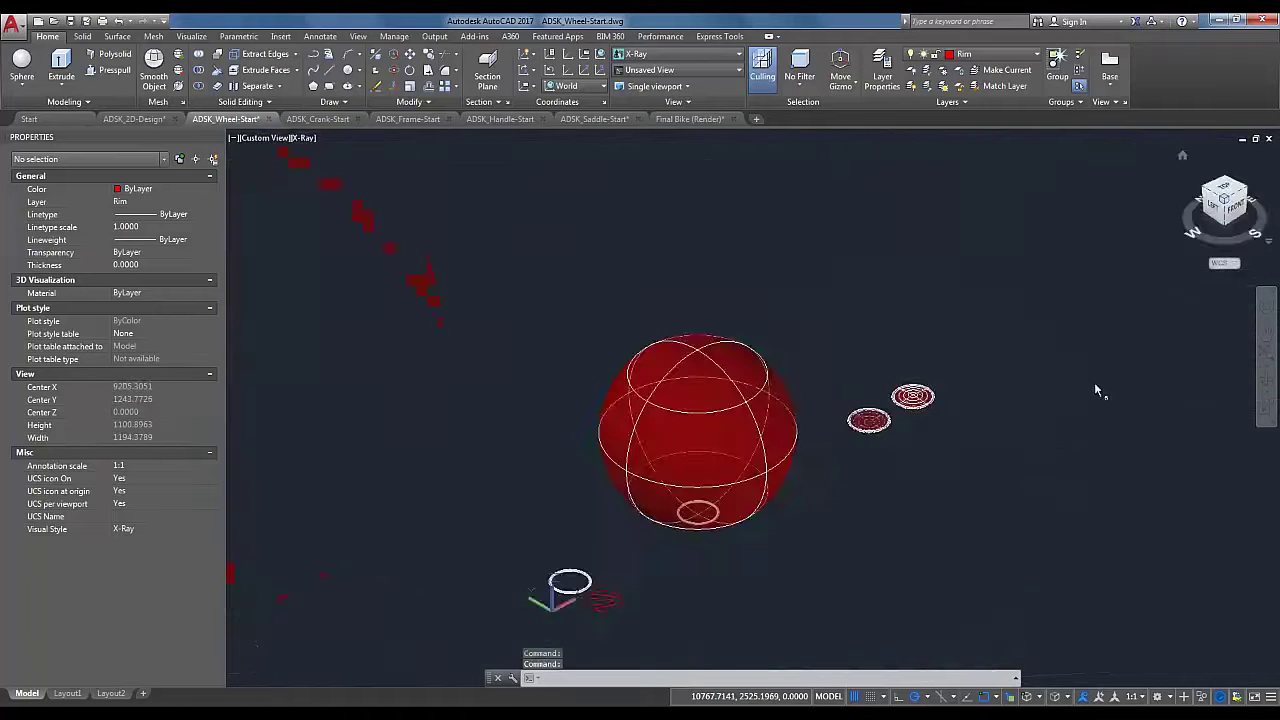
scroll(653, 630, "up", 2)
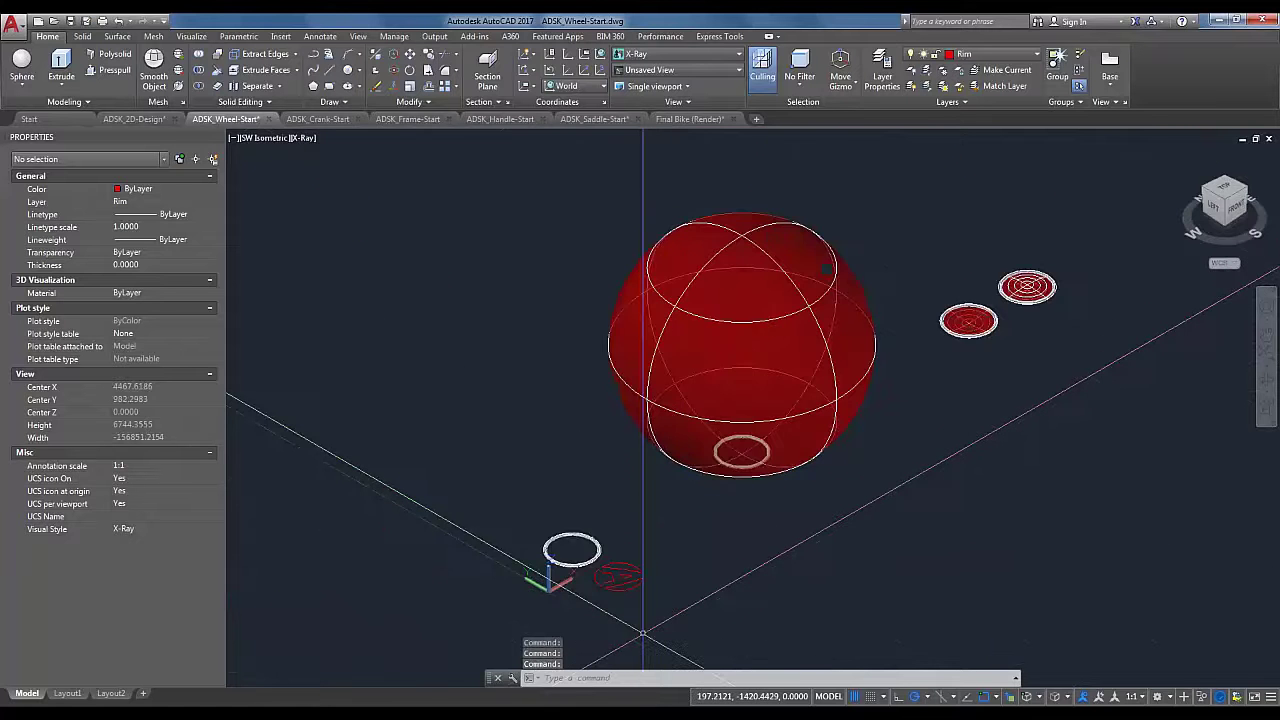
scroll(643, 632, "up", 4)
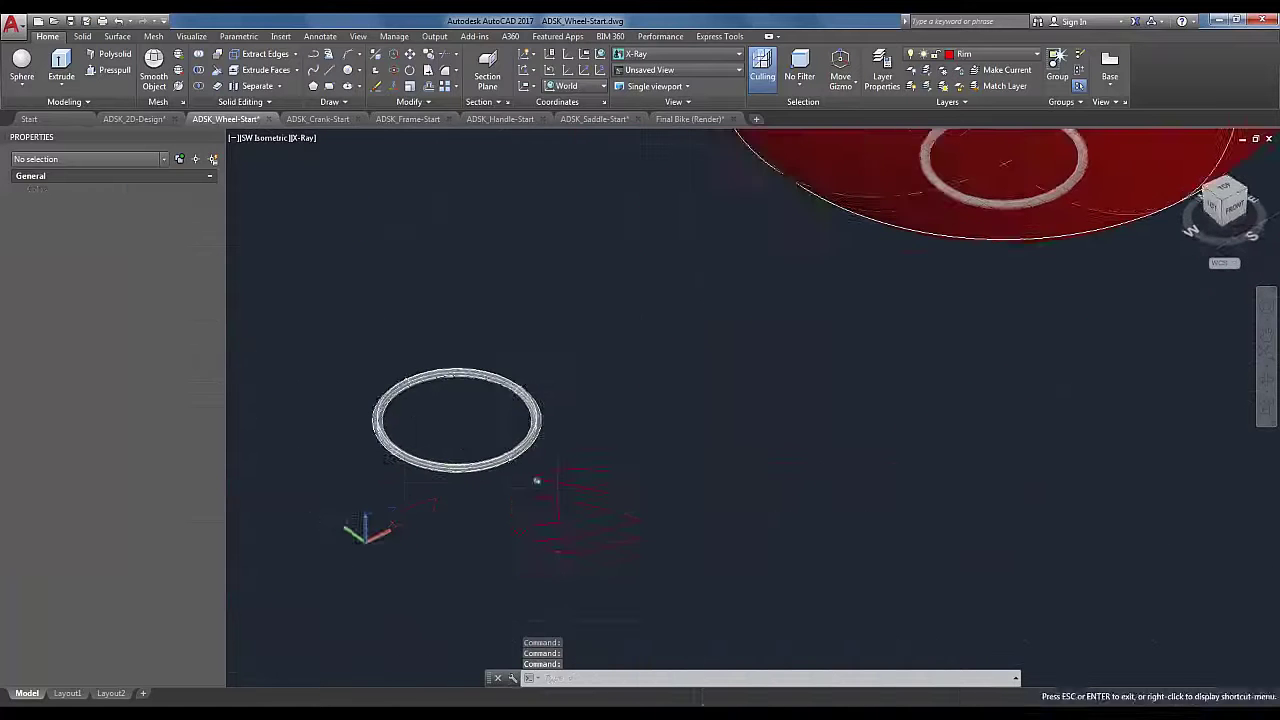
middle_click_drag(536, 481, 548, 455, "shift")
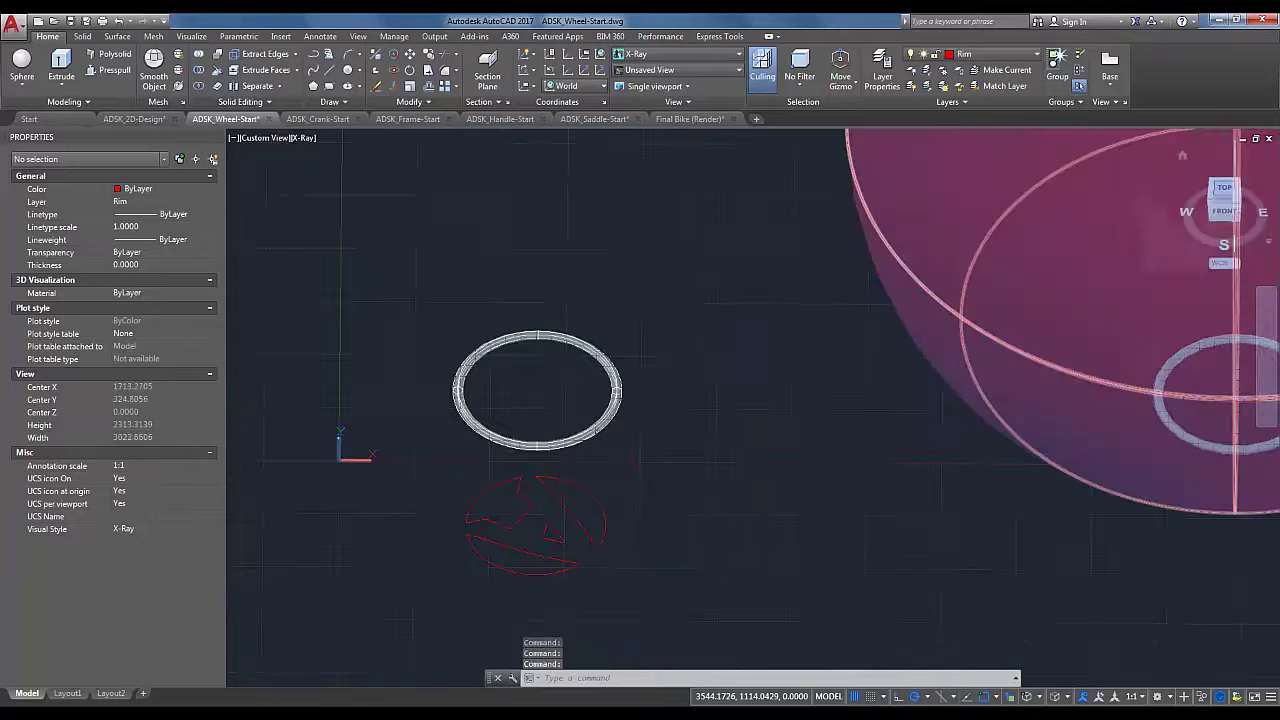
left_click(1224, 187)
scroll(473, 278, "up", 5)
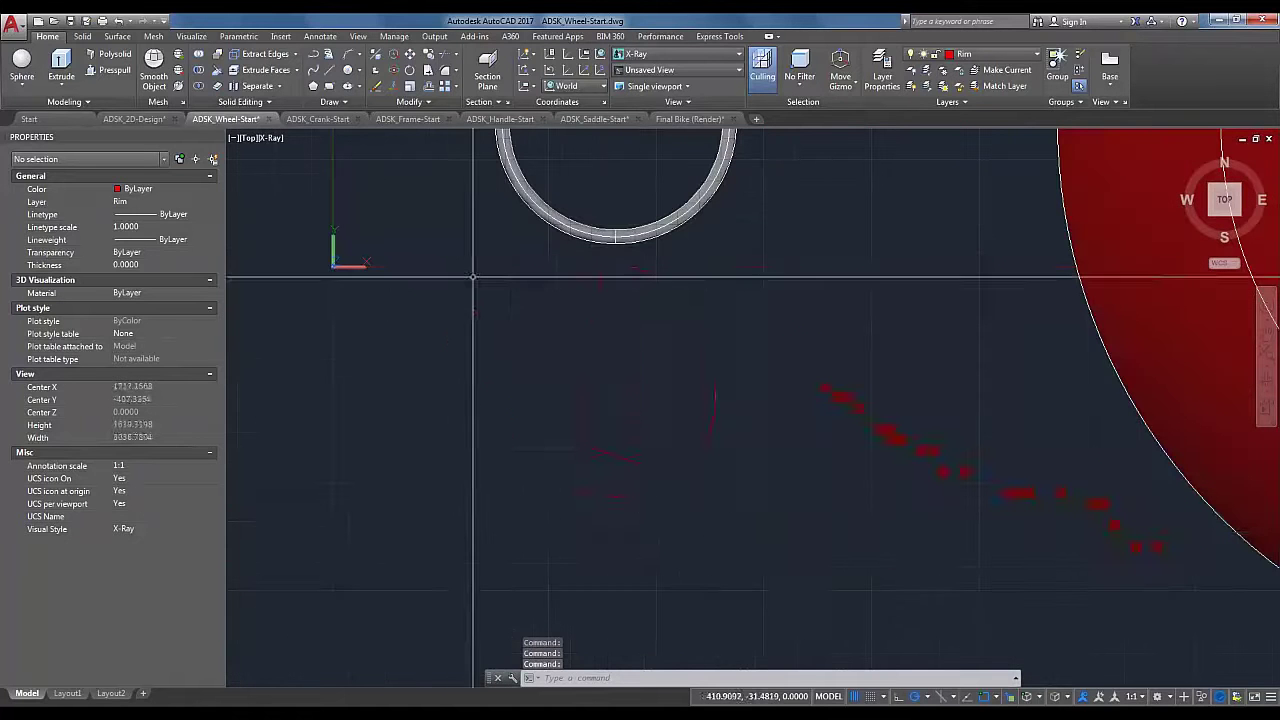
left_click(473, 278)
left_click(797, 530)
right_click(795, 503)
left_click(866, 305)
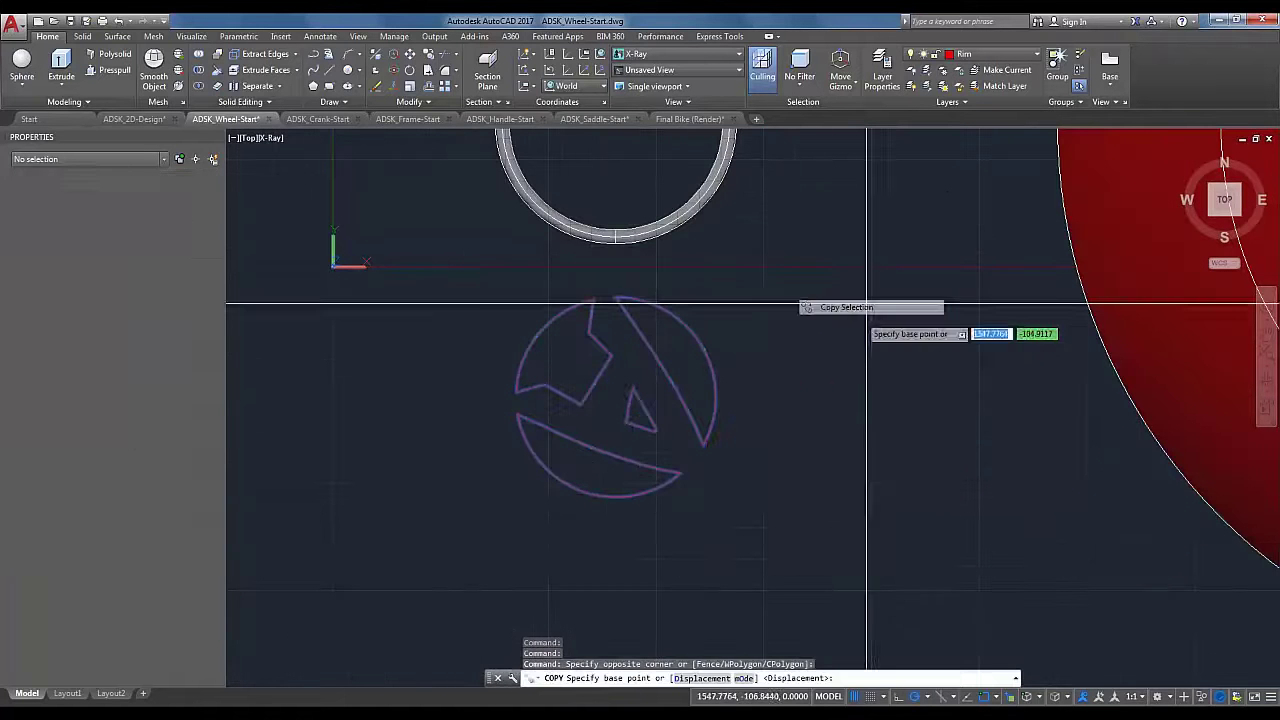
left_click(614, 399)
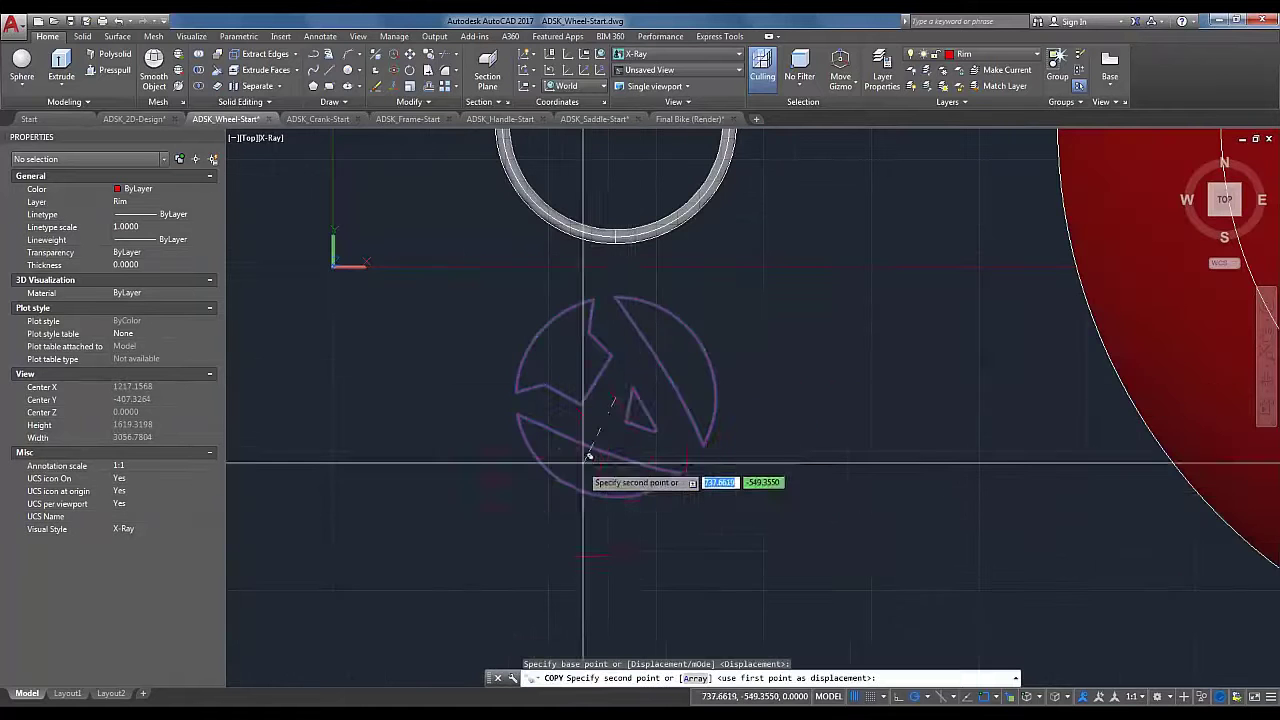
scroll(589, 456, "down", 5)
scroll(795, 464, "up", 3)
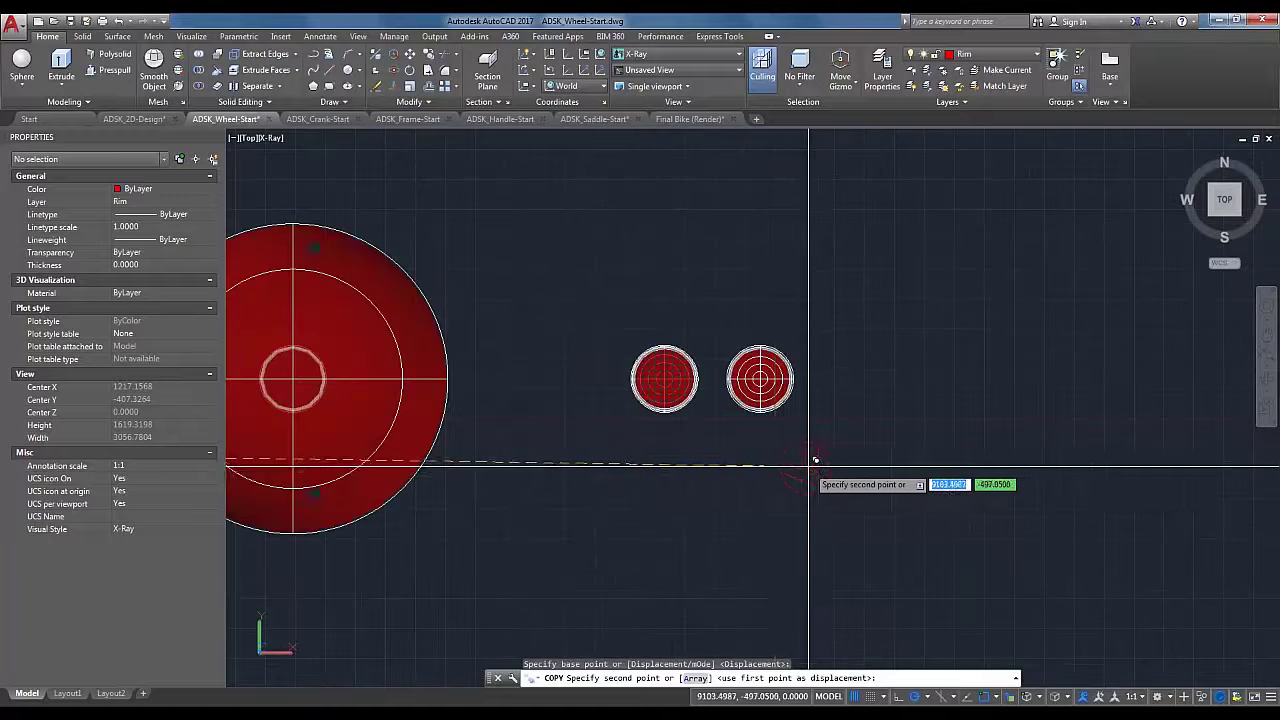
left_click(757, 465)
scroll(765, 492, "up", 3)
key("Escape")
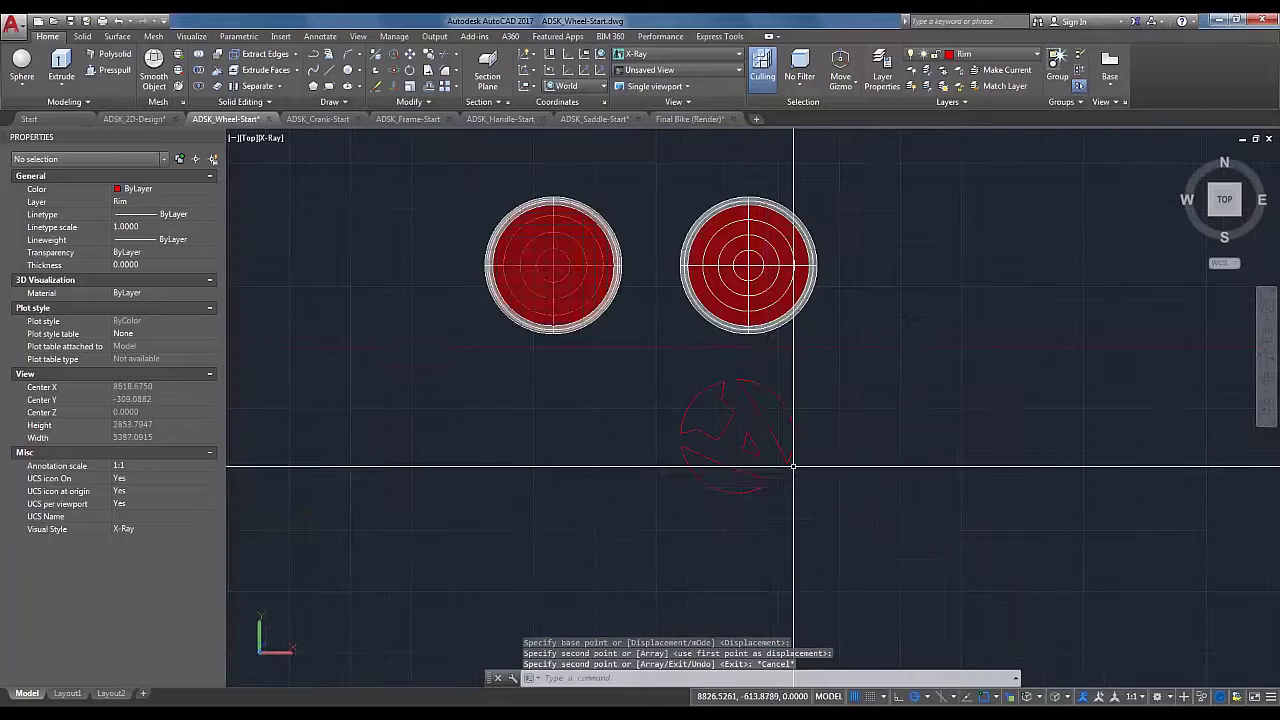
Step: Assign the four copied cutout outlines to the Rim-TEMp layer and deselect them
scroll(793, 465, "up", 2)
left_click(594, 329)
left_click(943, 600)
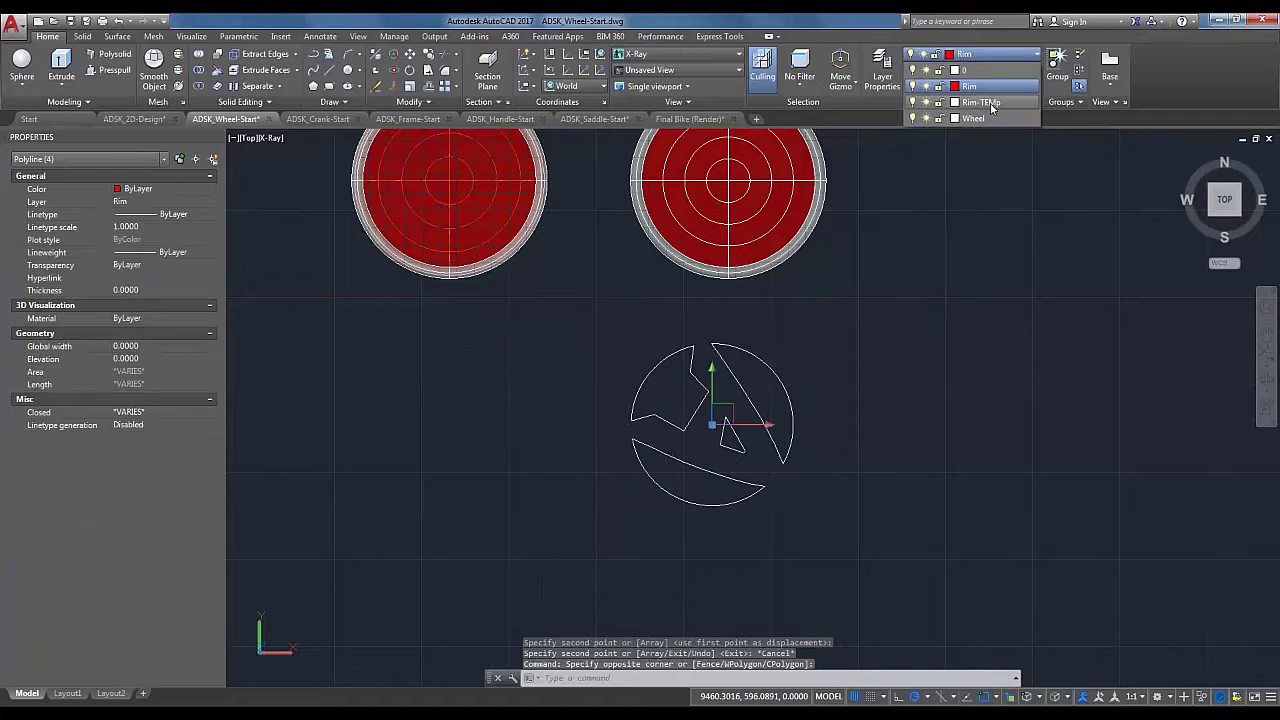
left_click(991, 102)
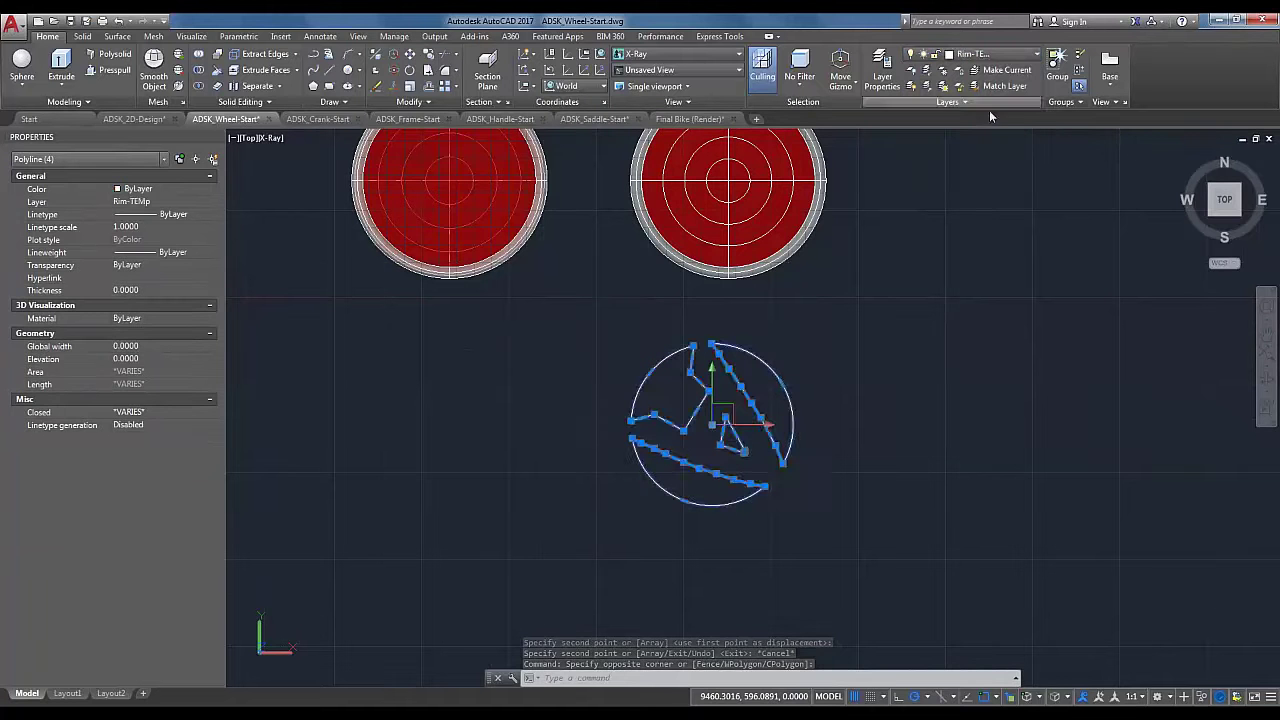
key("Escape")
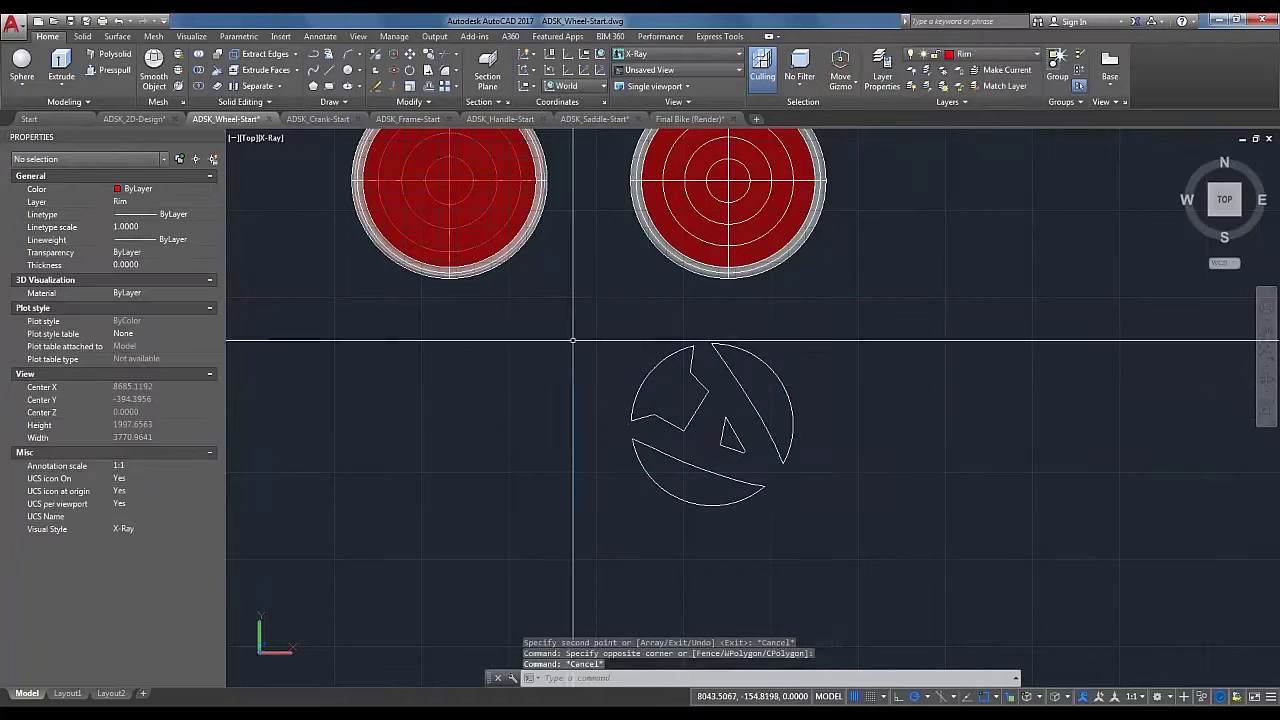
Step: Copy the four Rim-TEMp outlines from their arc center to the center of the trimmed wheel
left_click(580, 326)
left_click(848, 543)
right_click(943, 307)
left_click(952, 291)
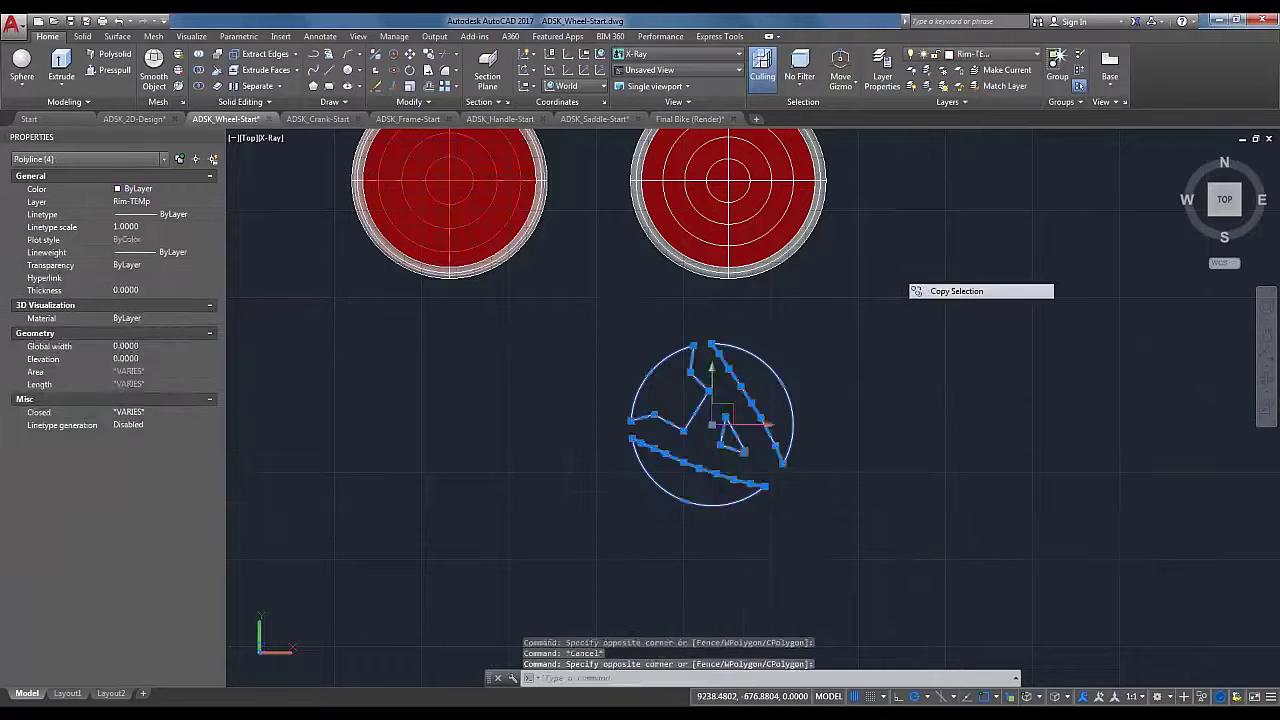
left_click(715, 426)
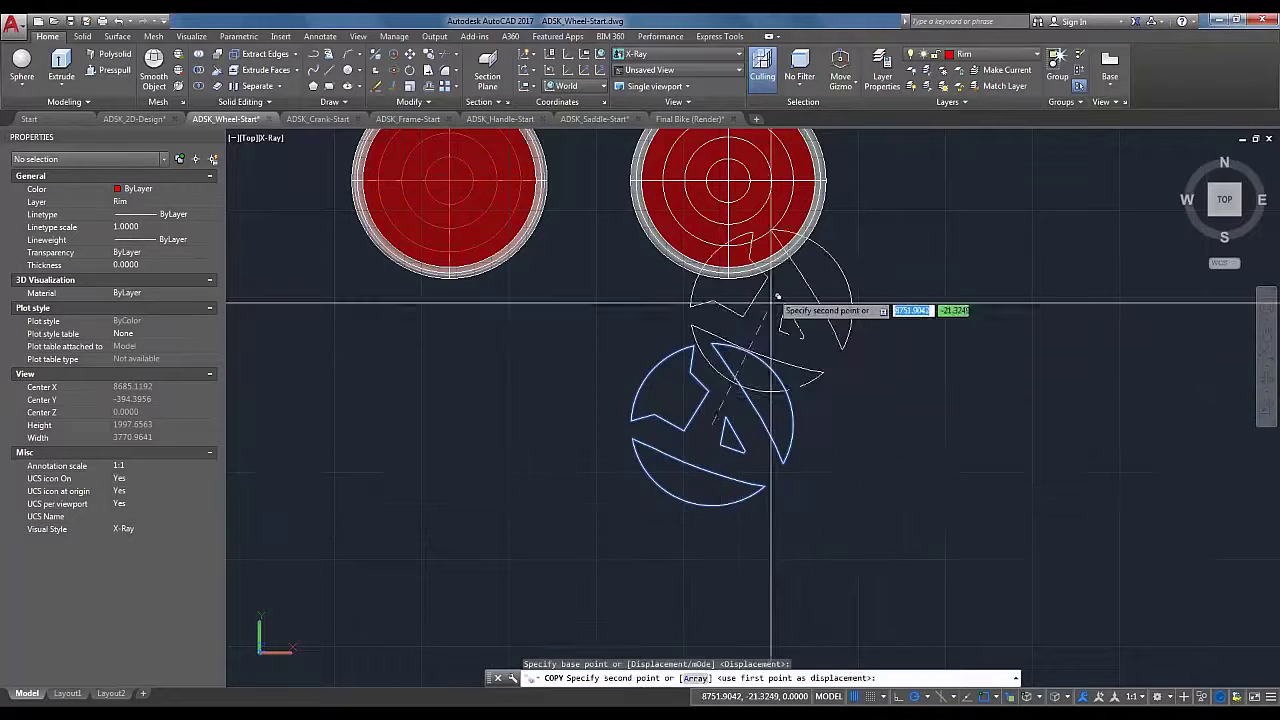
scroll(790, 400, "up", 3)
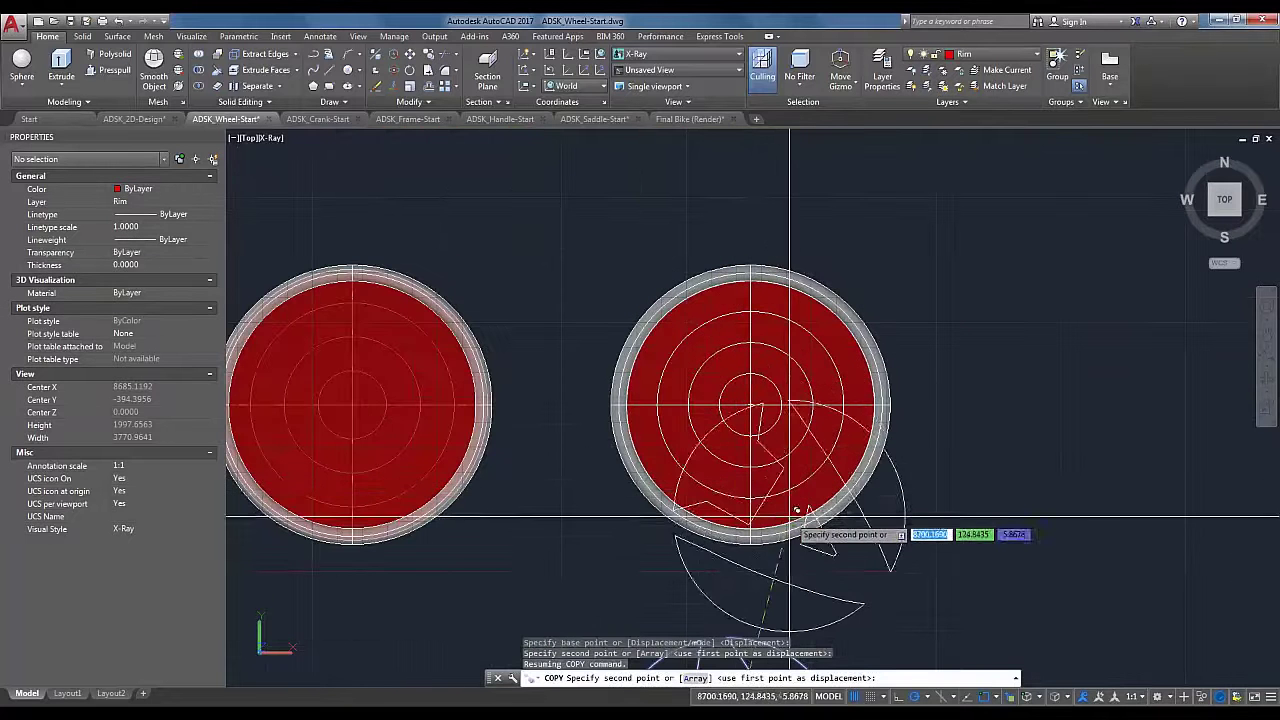
left_click(750, 405)
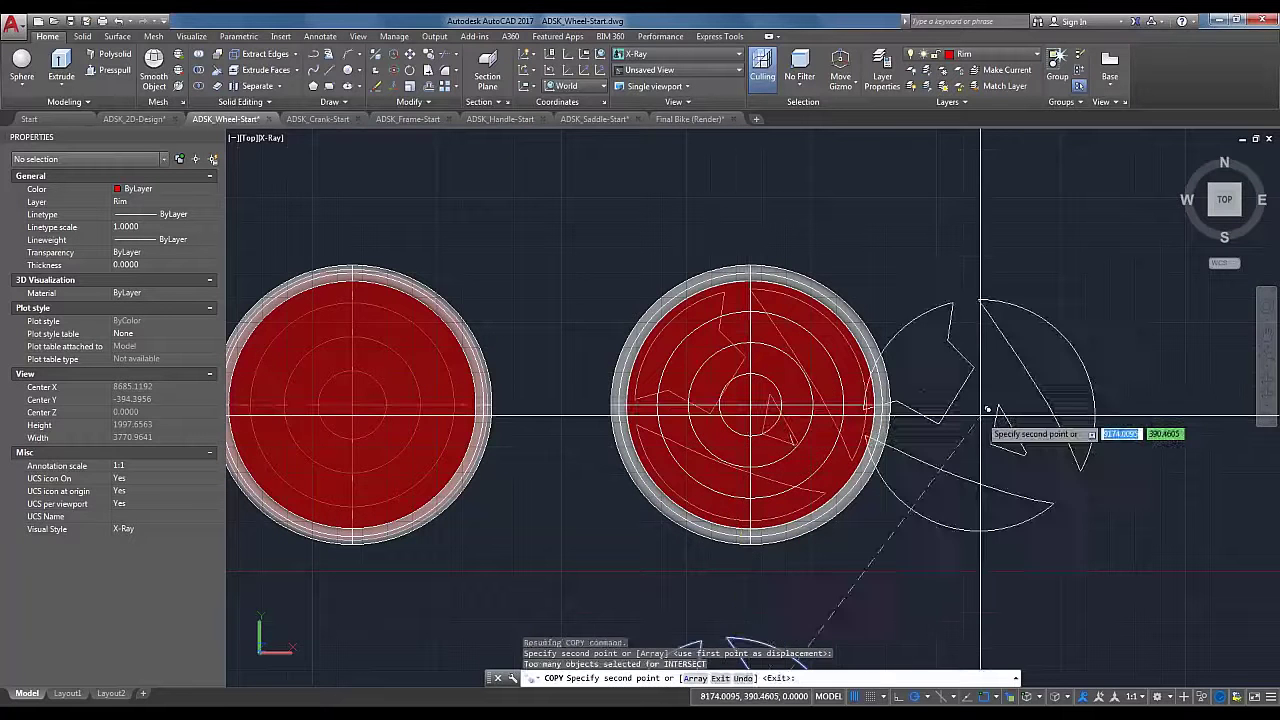
key("Escape")
Step: Check the outlines placed inside the wheel, and delete the four intermediate Rim-TEMp outlines lying beside it
scroll(897, 482, "up", 2)
middle_click_drag(894, 486, 905, 180, "shift")
scroll(746, 380, "up", 4)
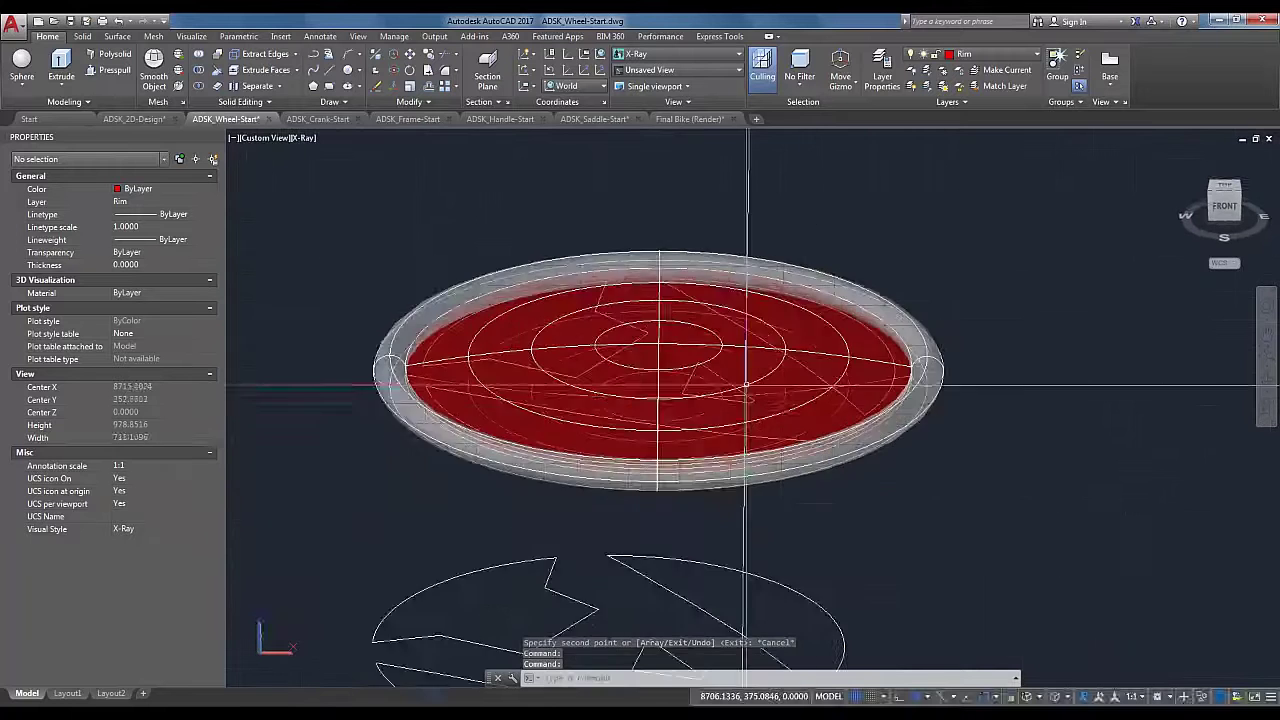
middle_click_drag(1162, 420, 1158, 378, "shift")
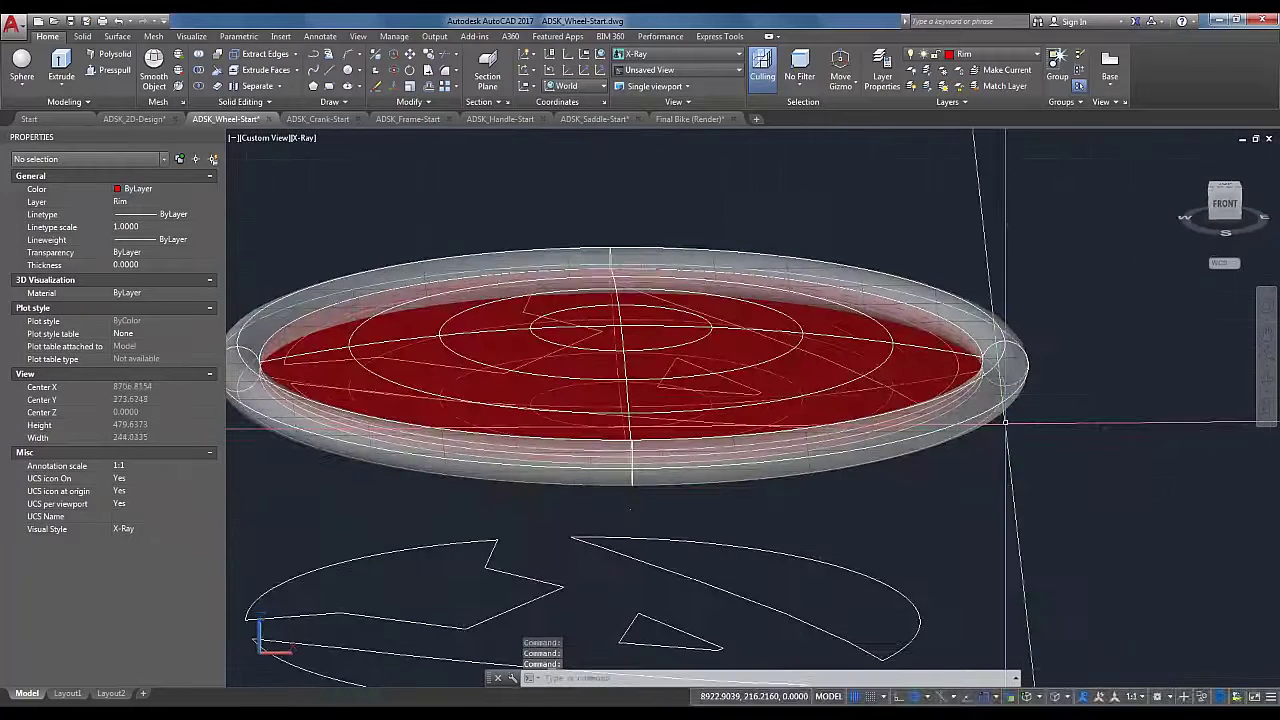
middle_click_drag(929, 424, 983, 480, "shift")
scroll(978, 478, "down", 4)
left_click(640, 488)
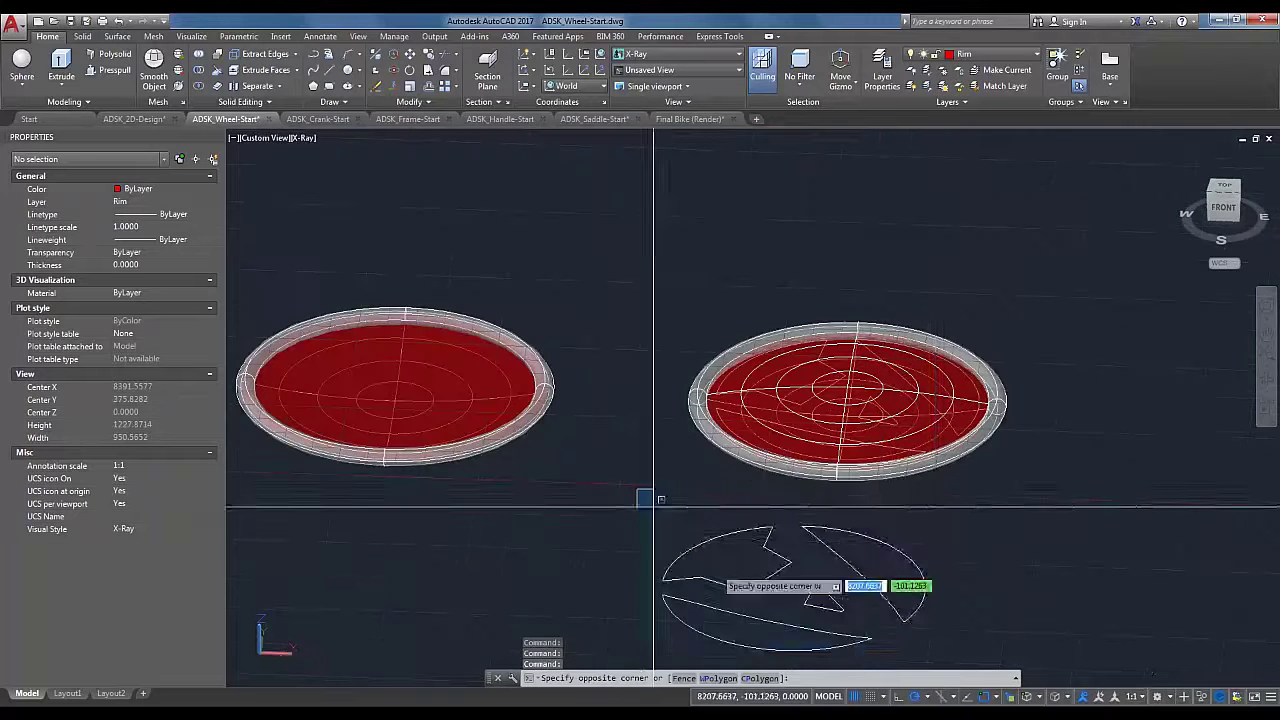
left_click(945, 668)
key("Delete")
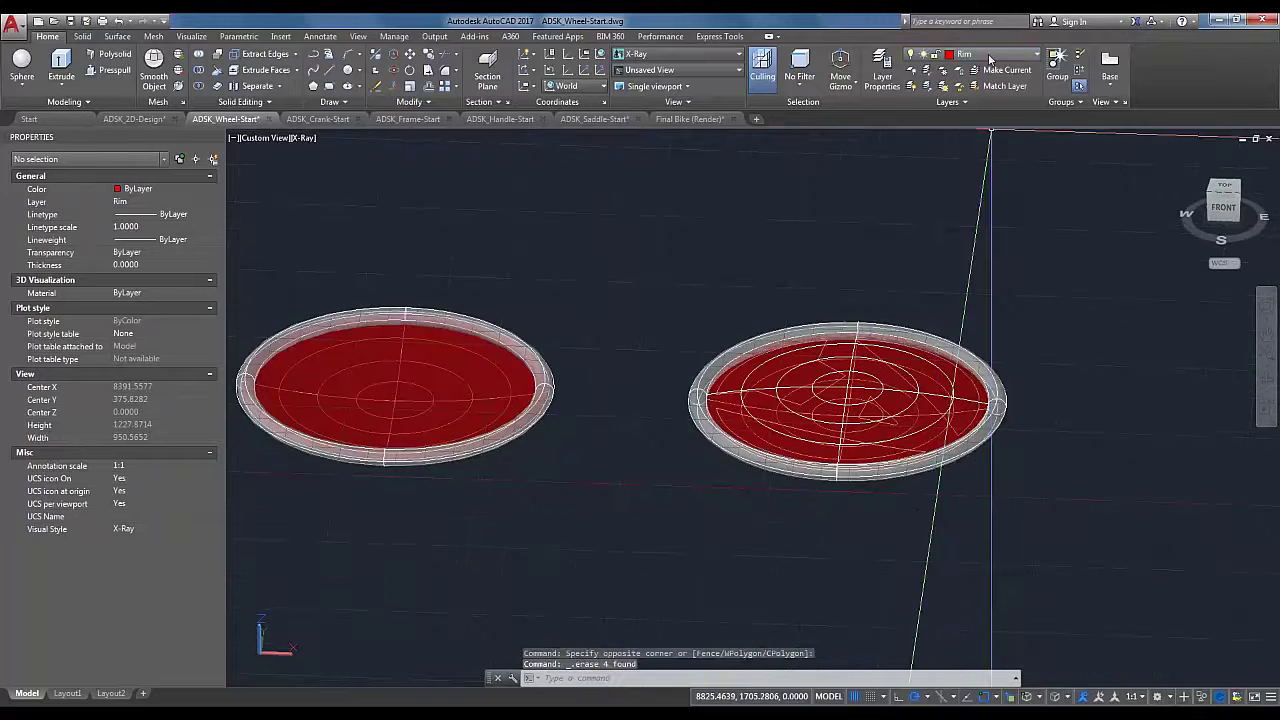
Step: Turn off the current Rim layer and the Wheel layer, leaving only the cutout outlines displayed
left_click(910, 54)
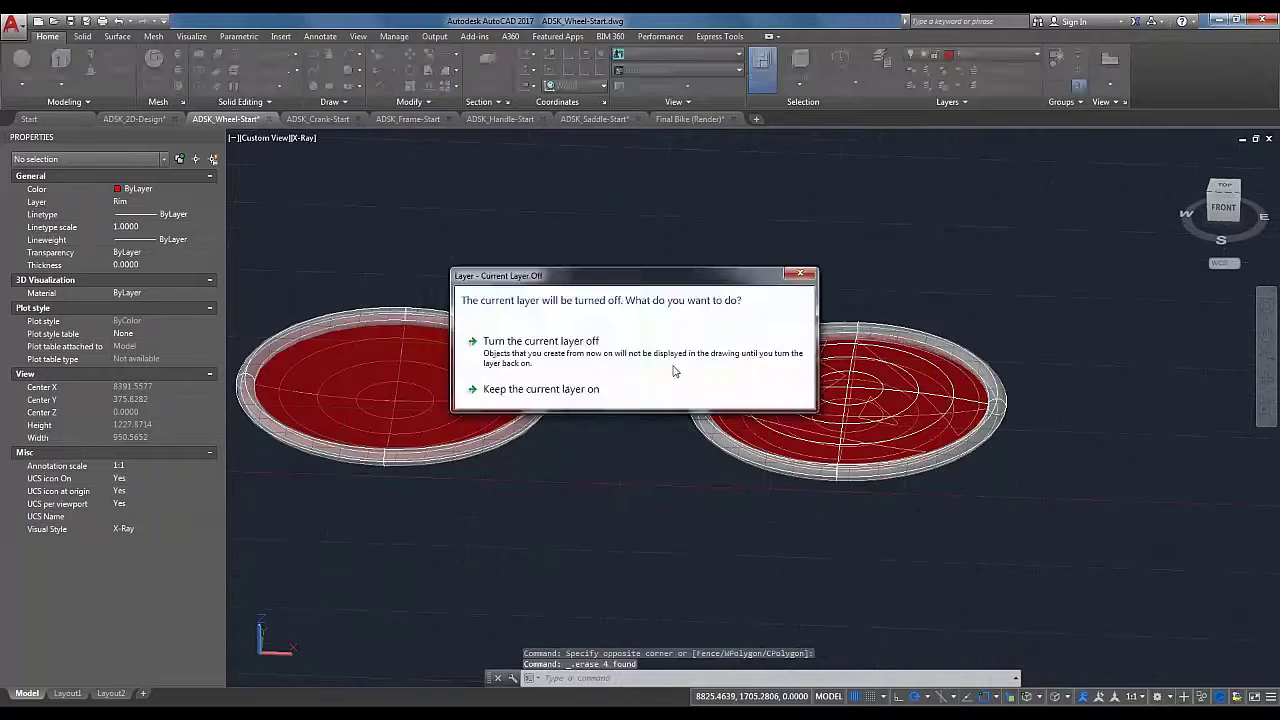
left_click(672, 362)
left_click(975, 56)
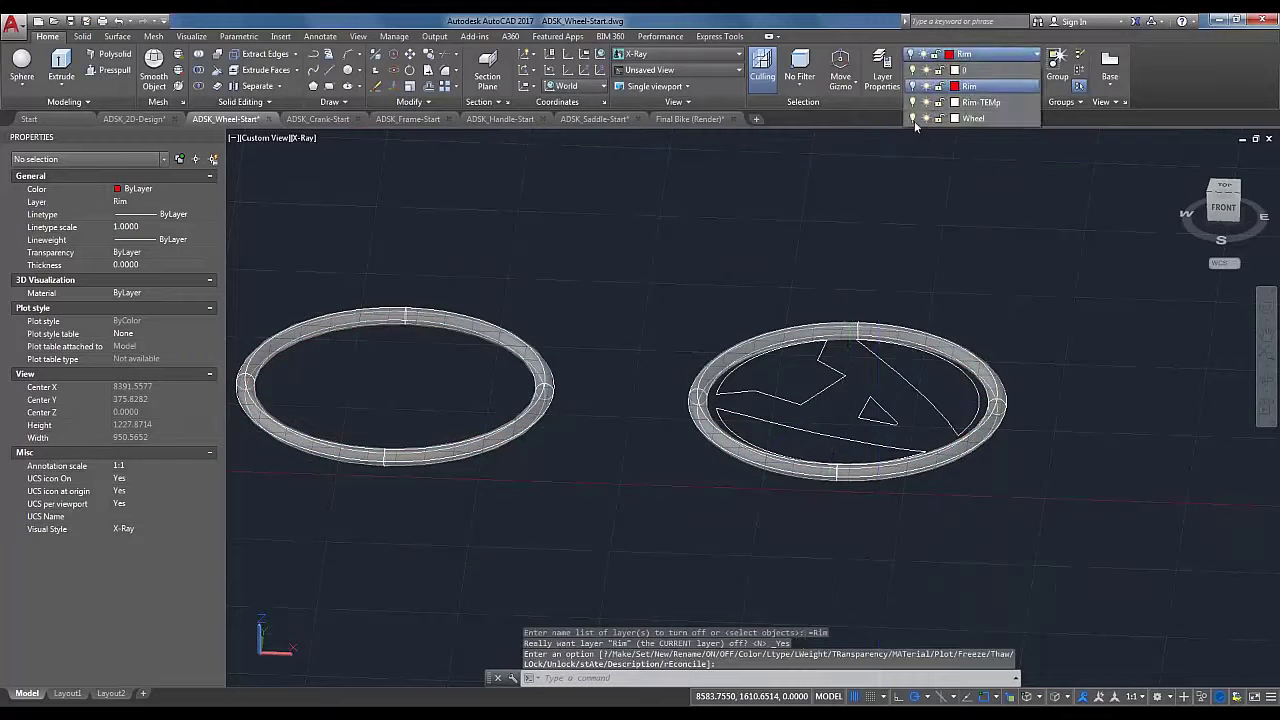
left_click(911, 118)
Step: Move the four cutout outlines straight down to an elevation of about -332 and turn the Rim layer back on
left_click(706, 302)
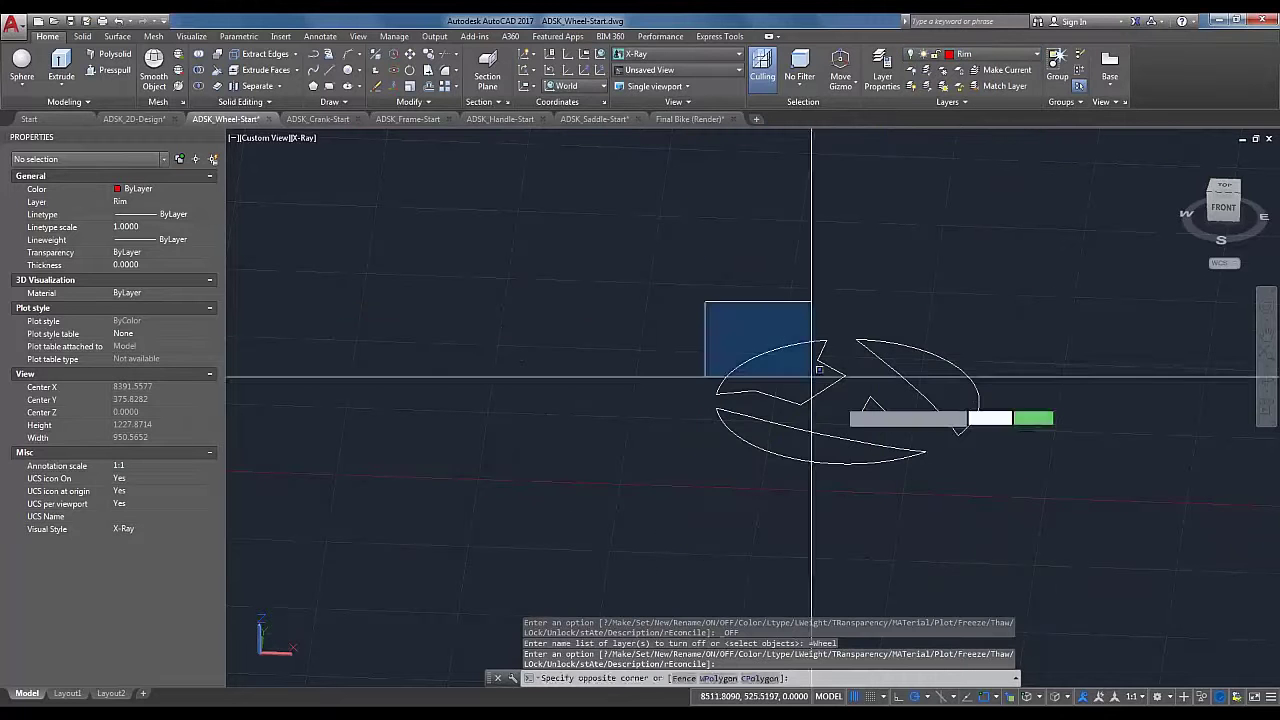
left_click(1039, 499)
left_click(846, 376)
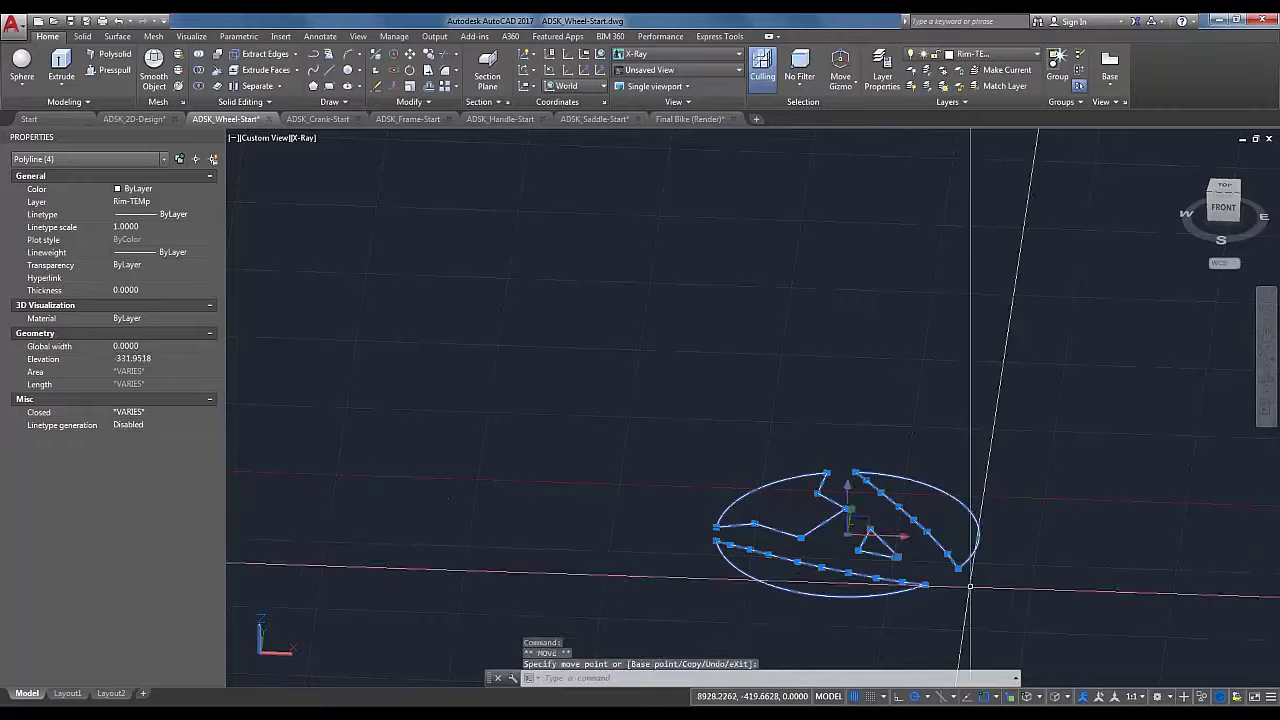
key("Escape")
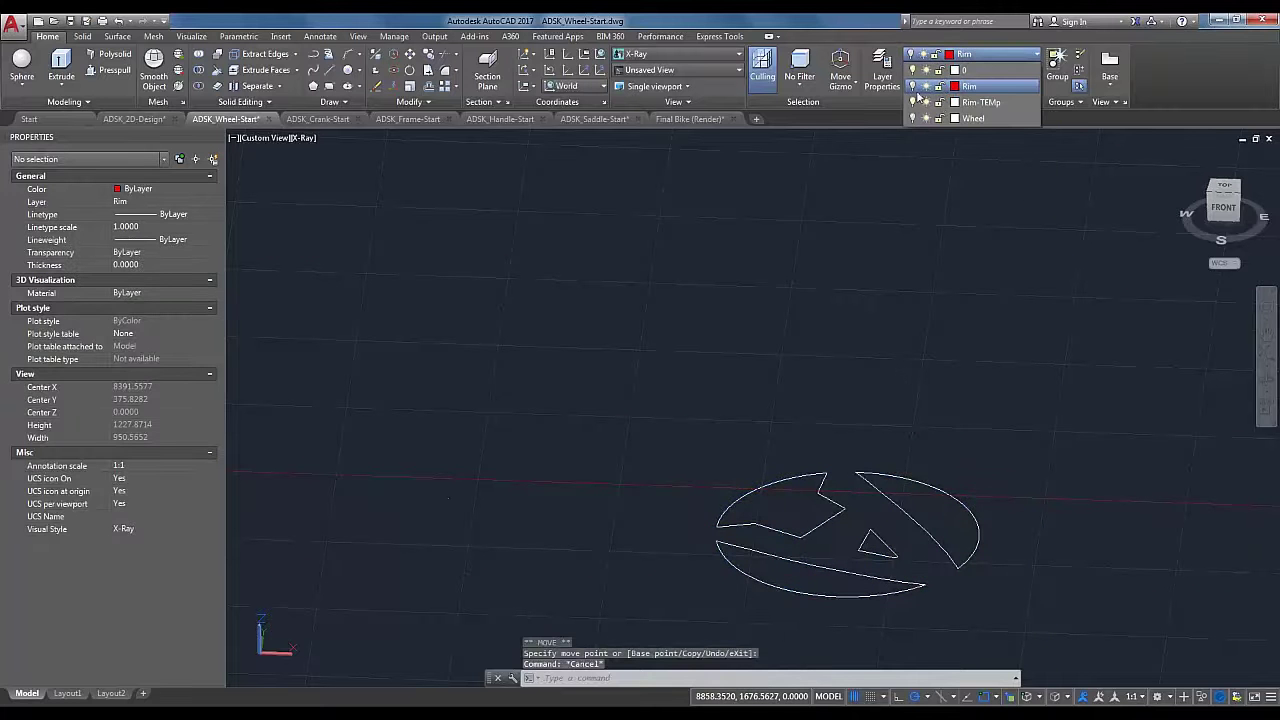
left_click(912, 86)
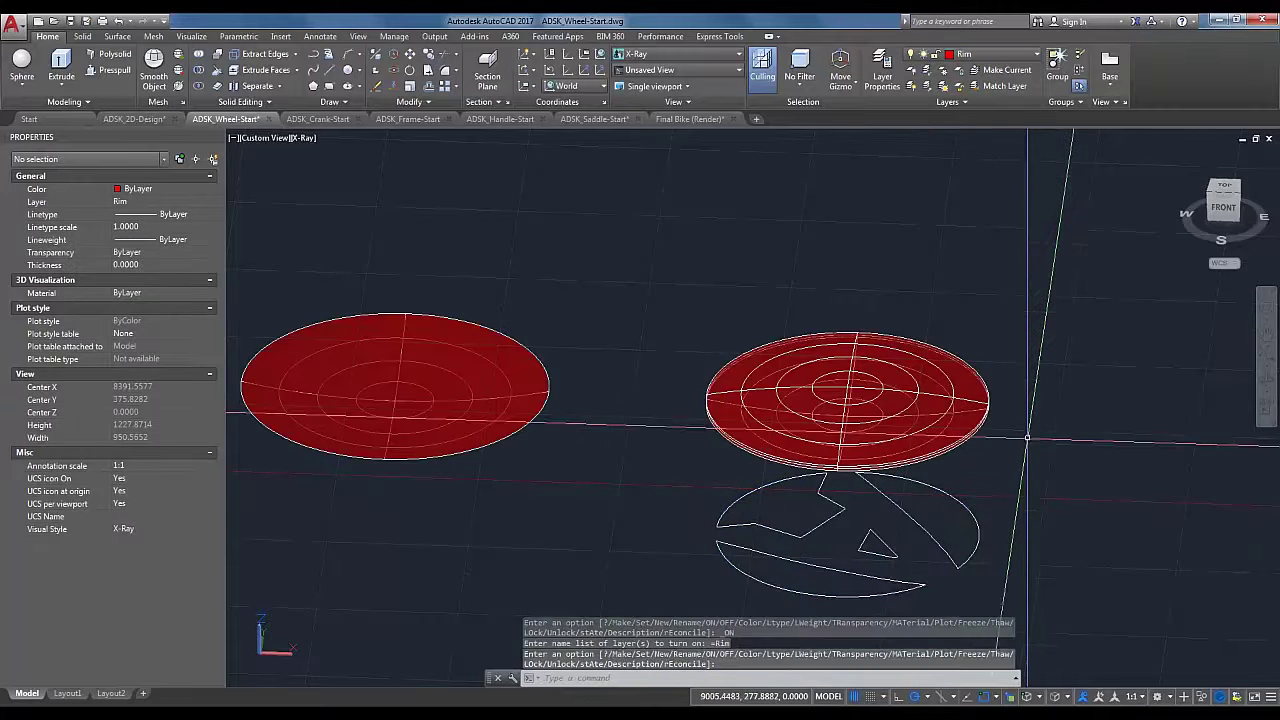
middle_click_drag(1006, 391, 880, 440, "shift")
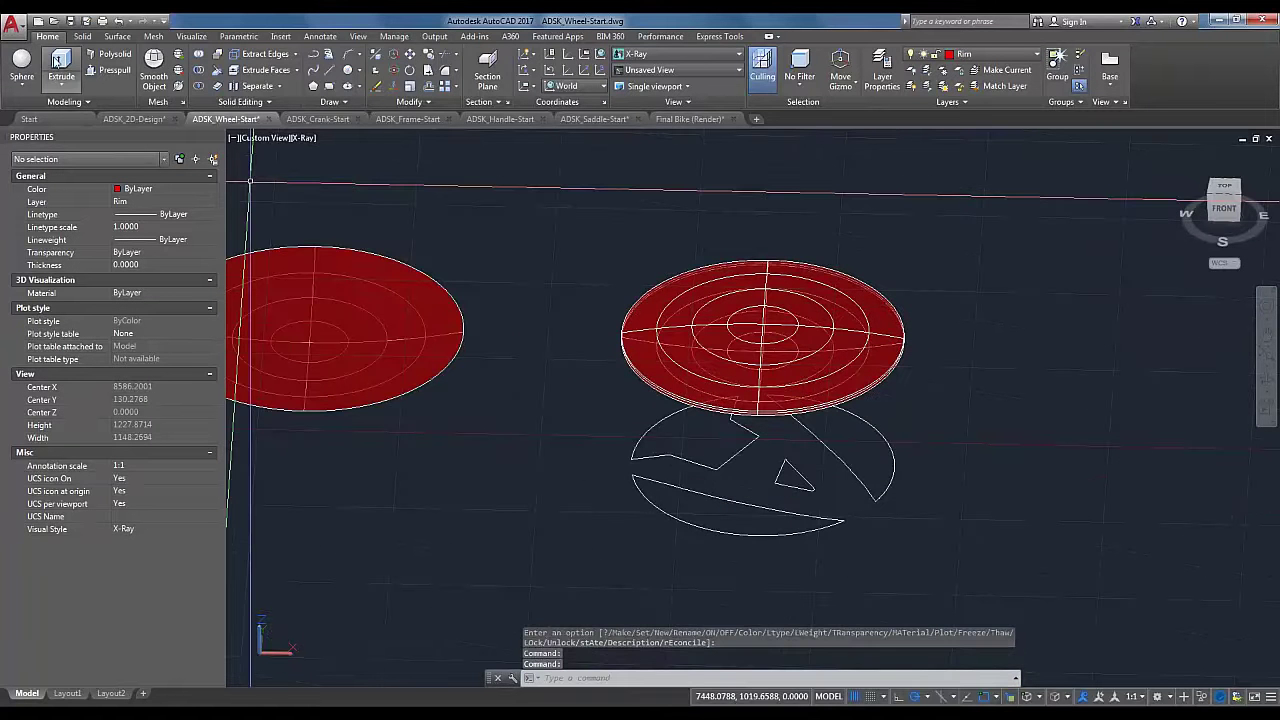
Step: Extrude the notched outline and the curved outline on its opposite side upward from below, through and well above the rim disc
left_click(57, 61)
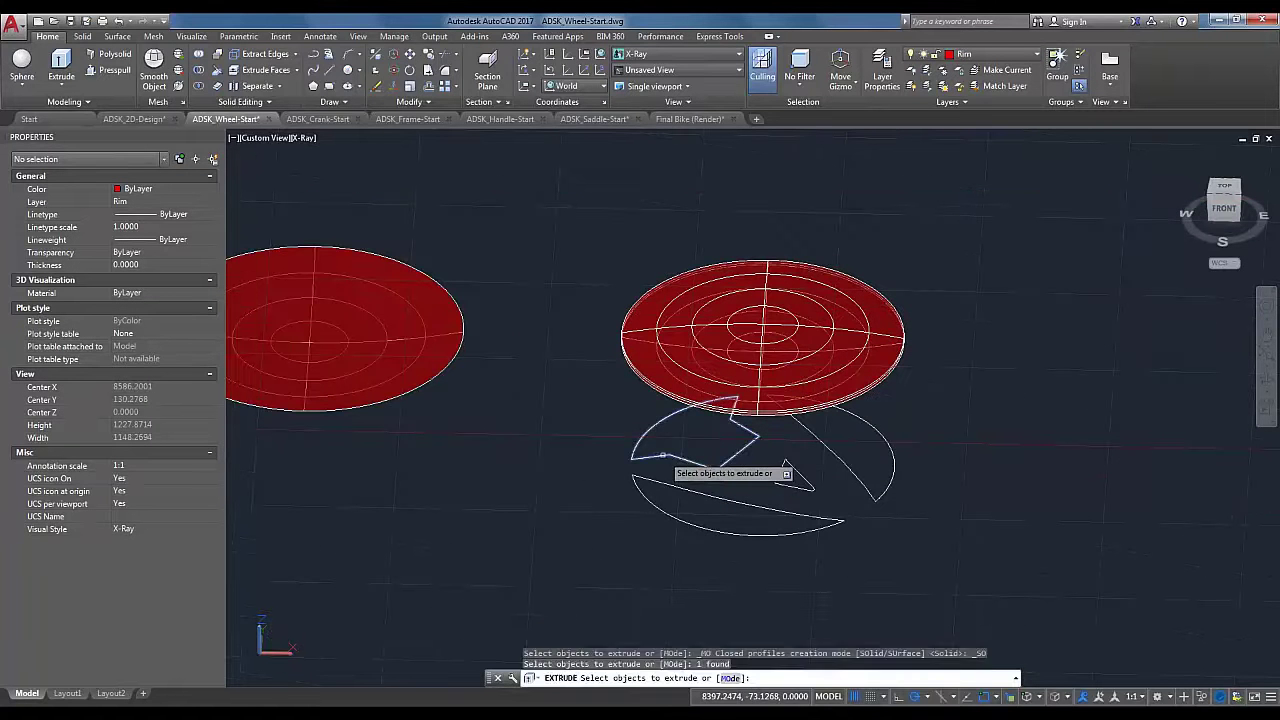
key("Return")
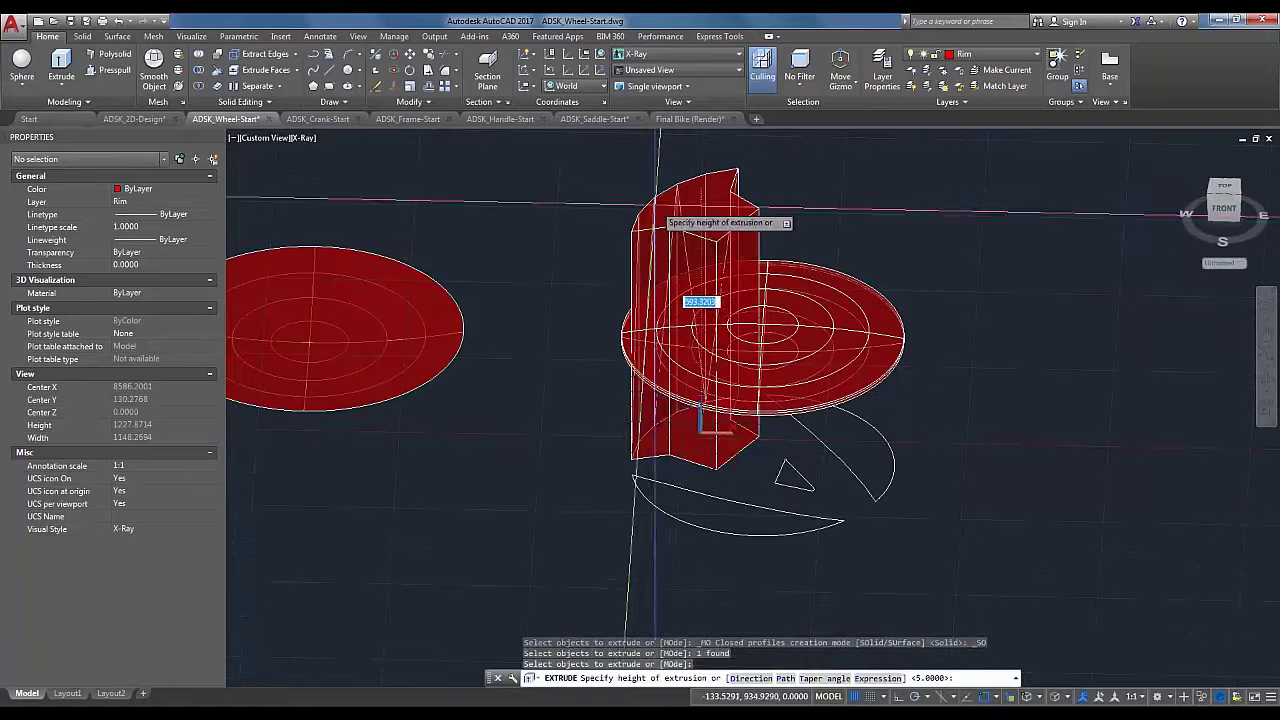
left_click(657, 207)
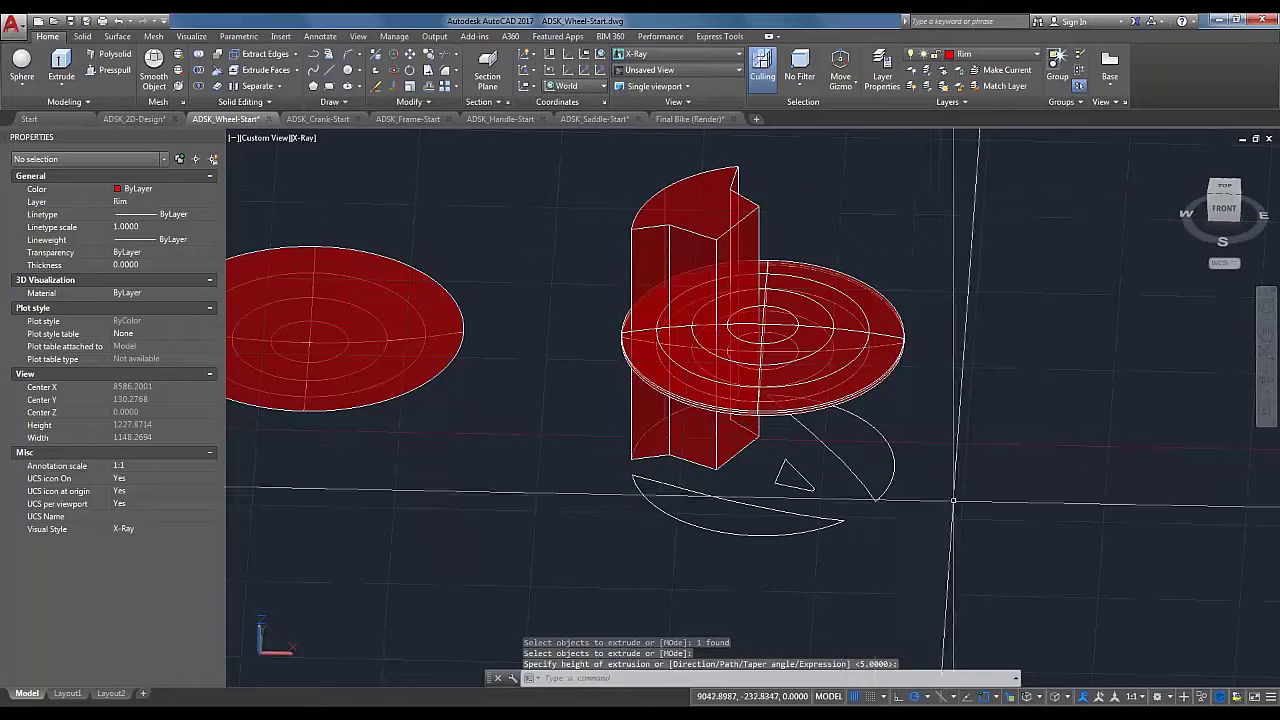
key("Return")
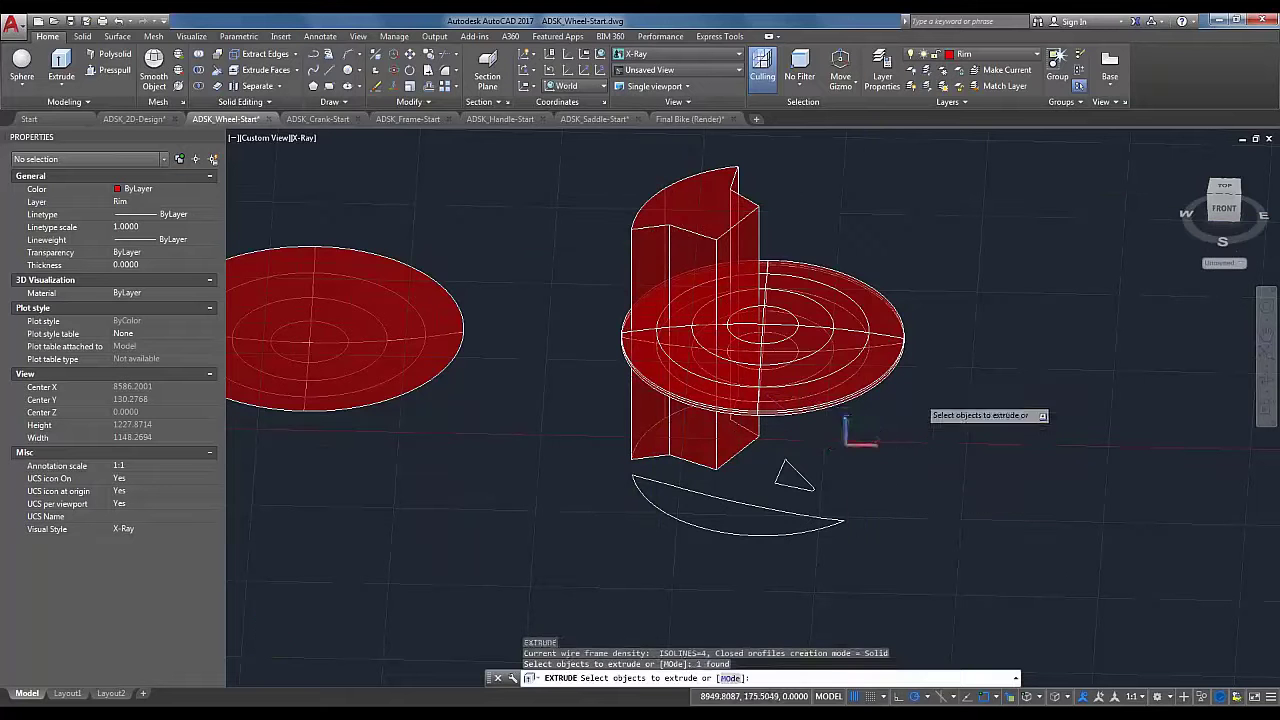
key("Return")
left_click(883, 206)
Step: Extrude the small triangle about 571 units and the front crescent outline about 1915 units upward through the rim disc
key("Return")
left_click(787, 468)
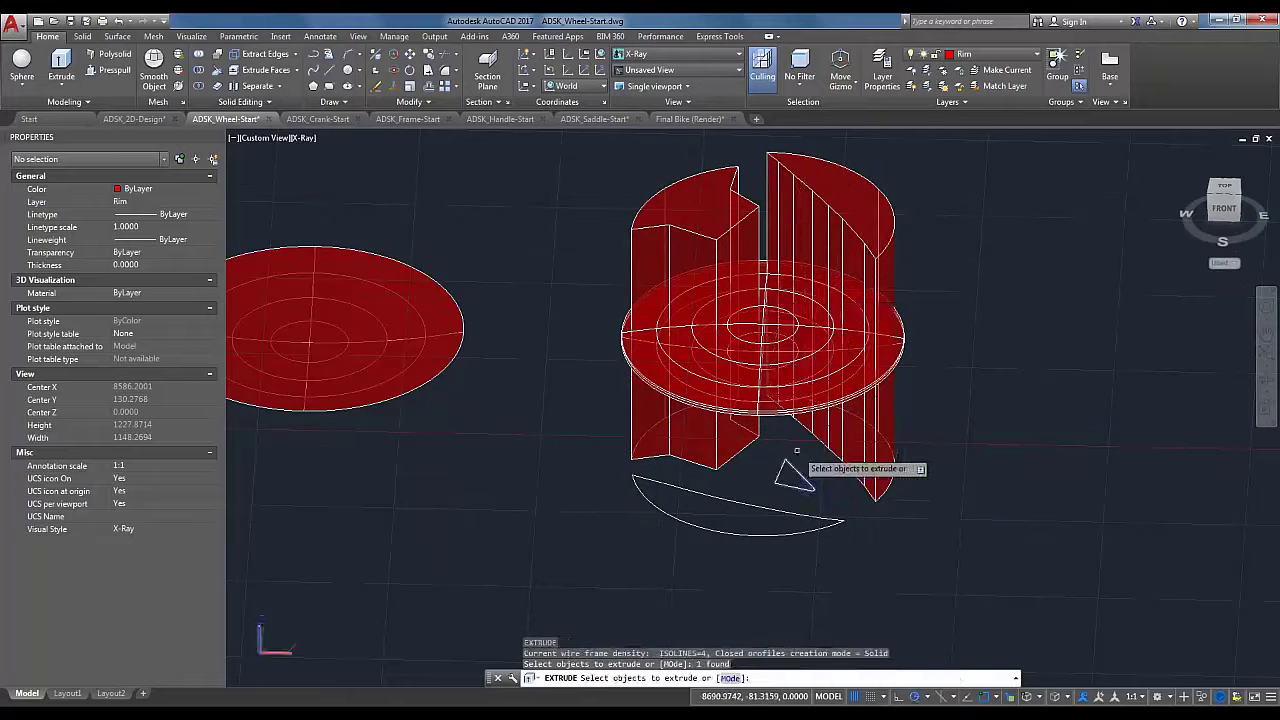
key("Return")
left_click(751, 550)
key("Return")
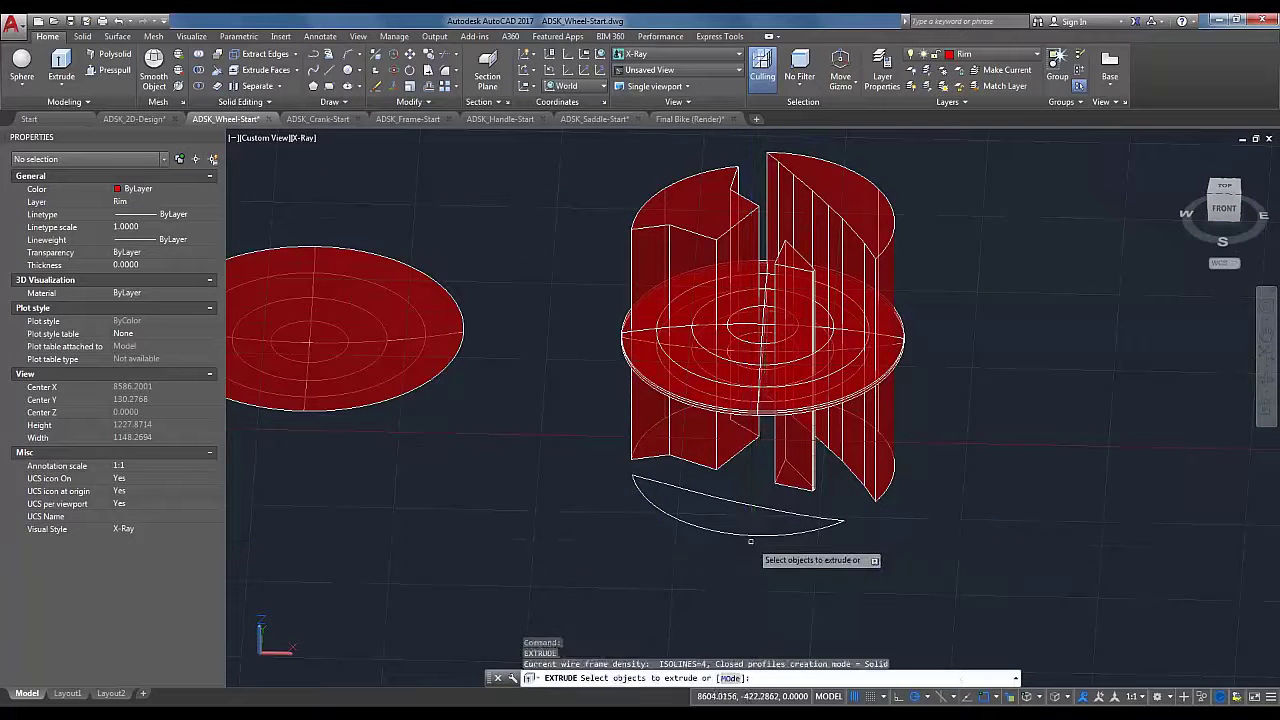
key("Return")
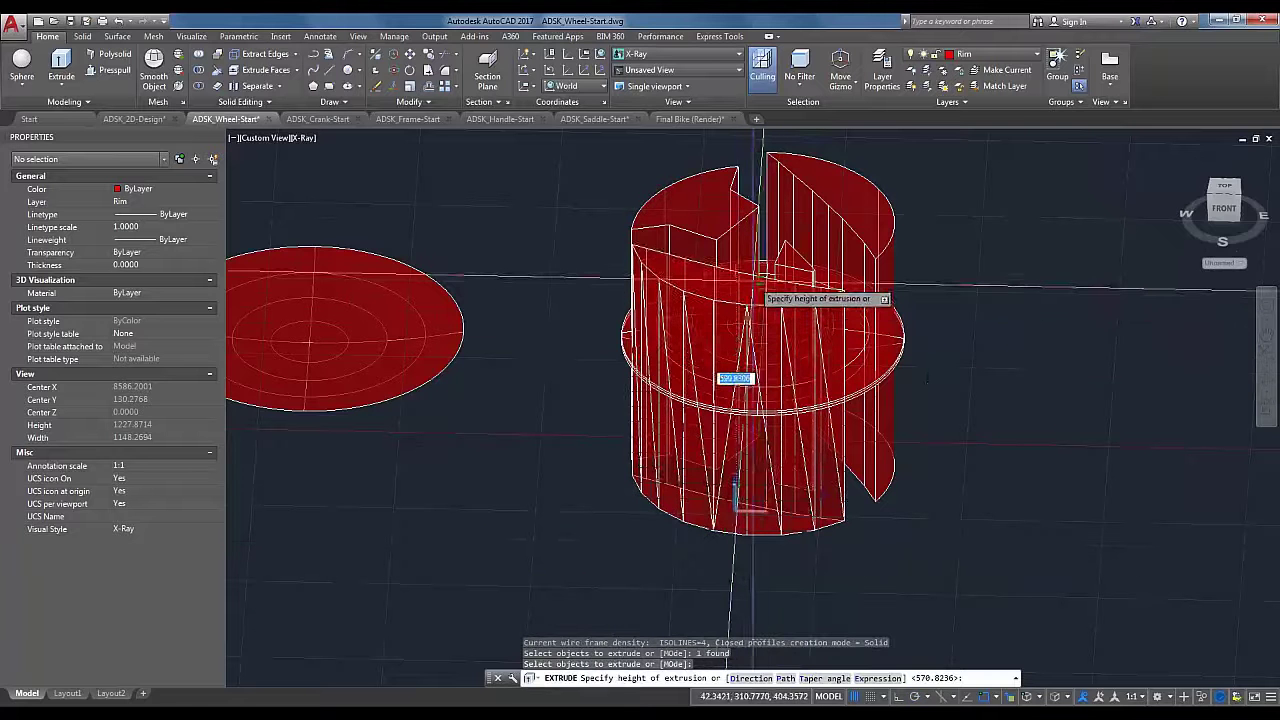
scroll(762, 285, "down", 5)
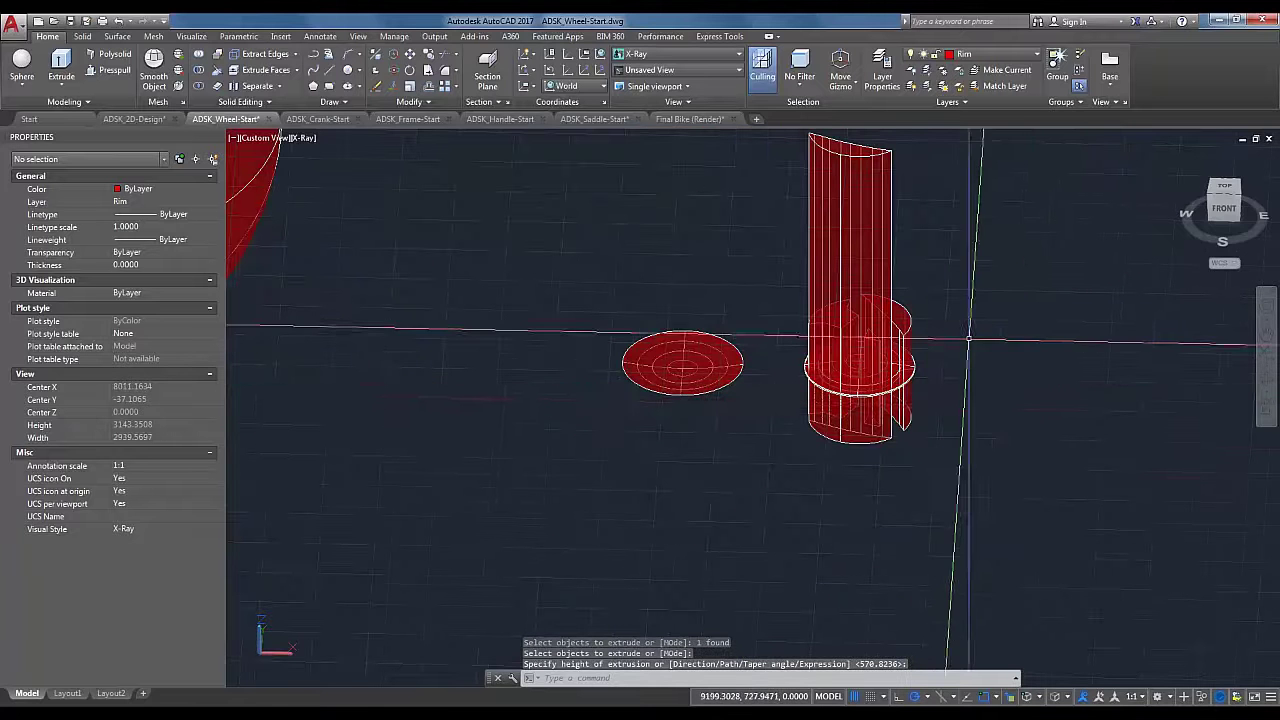
Step: Subtract the four extruded cutout solids from the rim disc
middle_click_drag(965, 431, 740, 492, "shift")
scroll(838, 430, "up", 3)
left_click(838, 432)
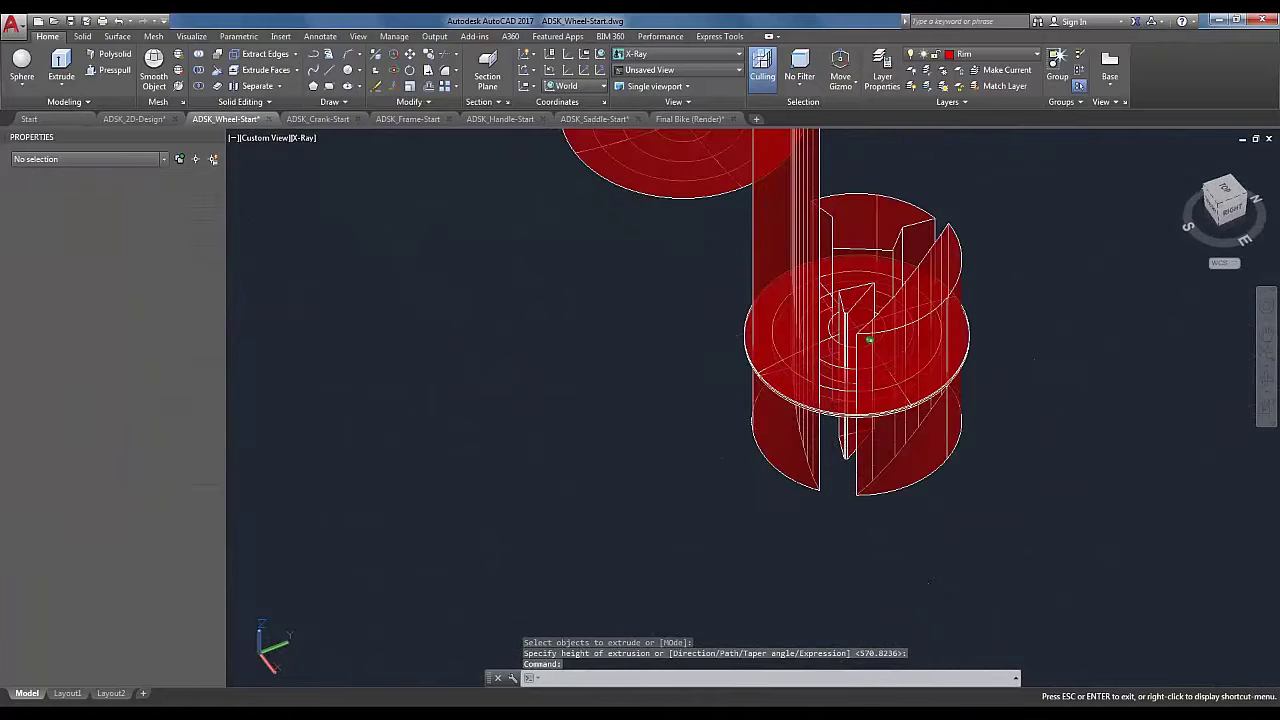
left_click(198, 71)
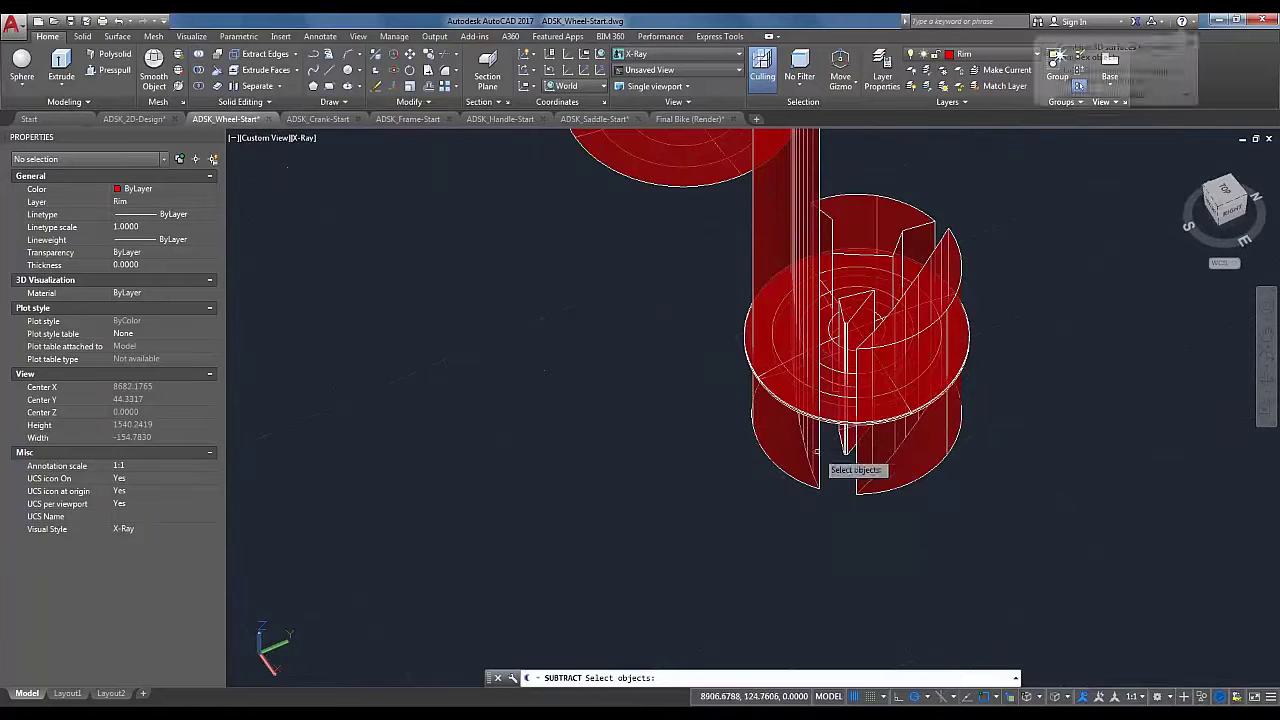
scroll(807, 445, "up", 3)
left_click(842, 387)
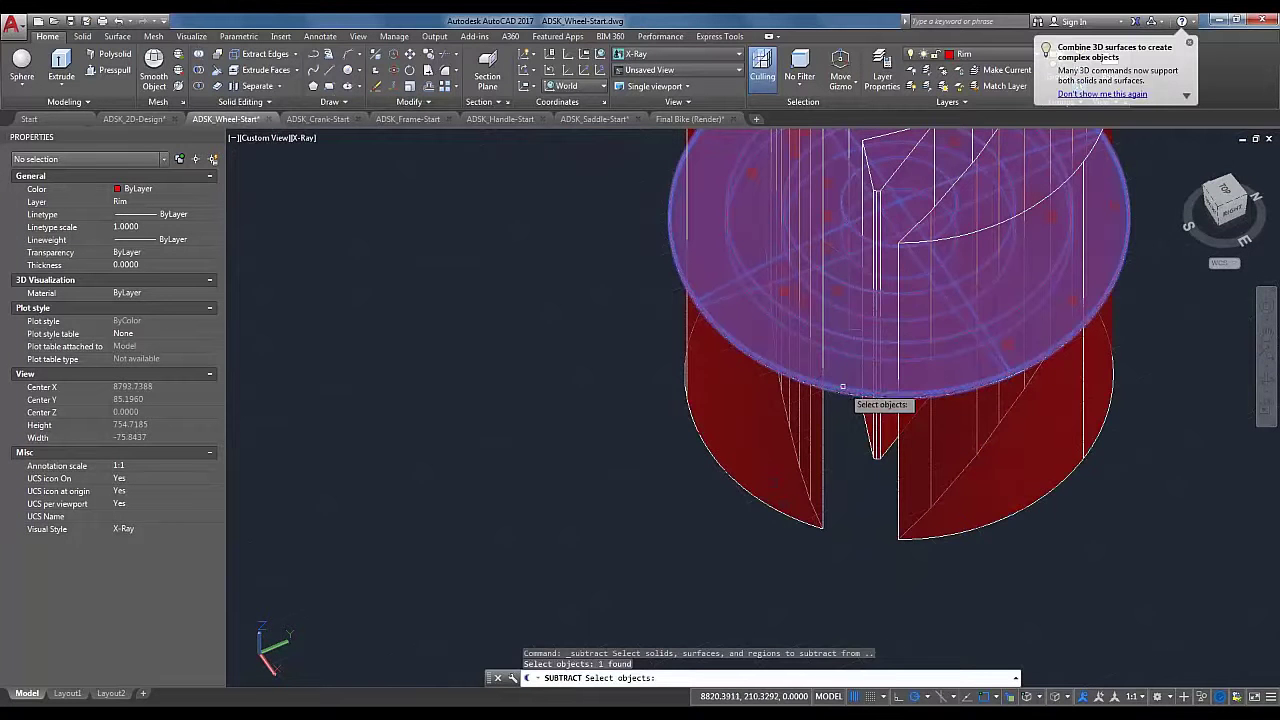
scroll(838, 467, "down", 3)
key("Return")
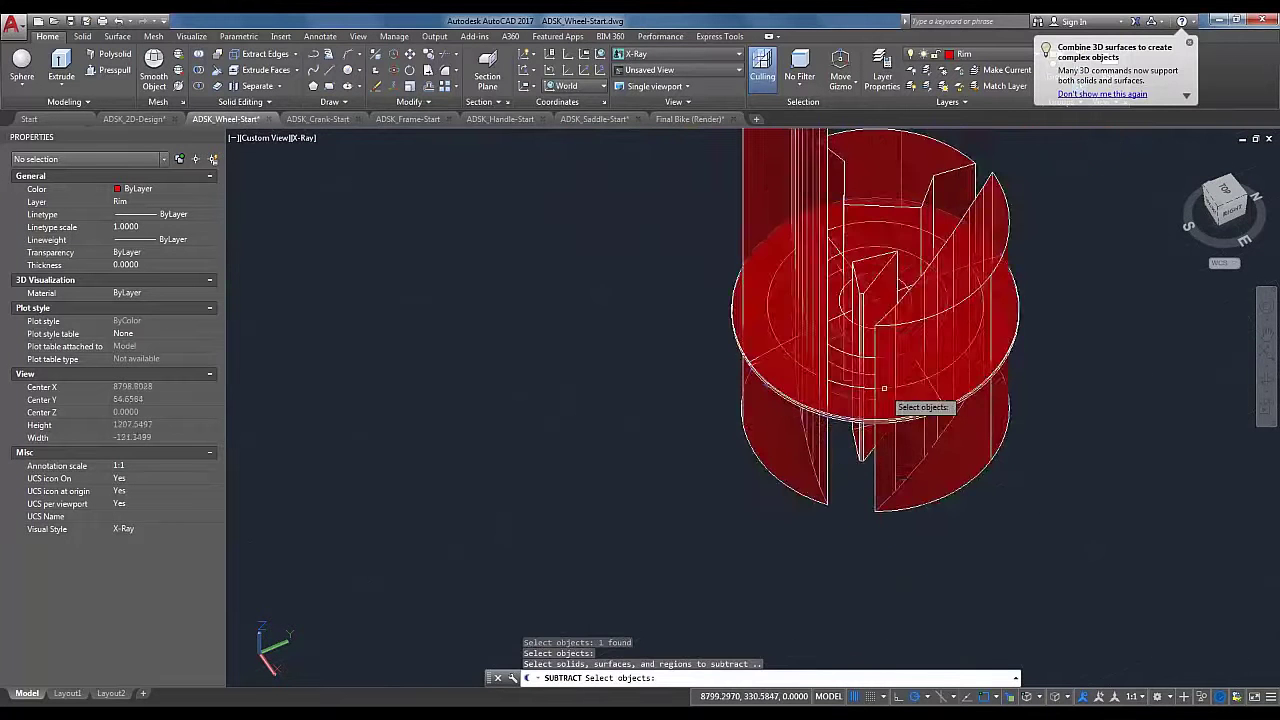
scroll(876, 323, "down", 2)
left_click(871, 324)
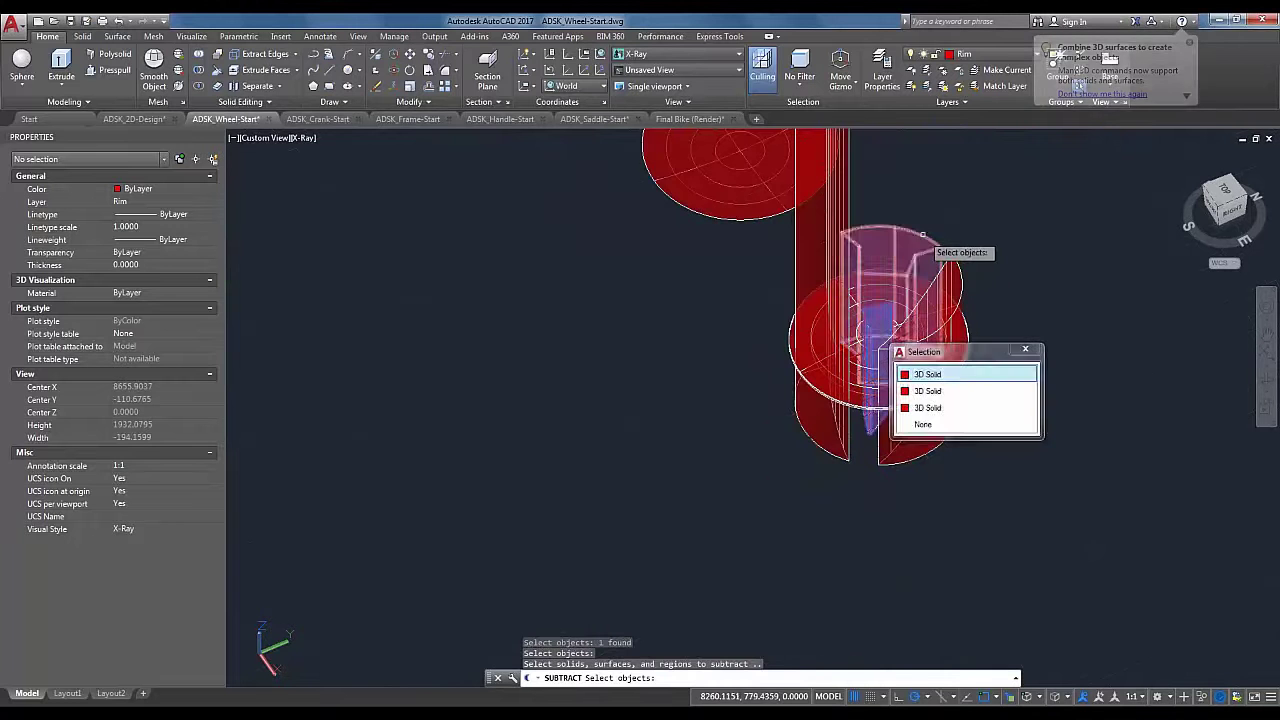
left_click(918, 233)
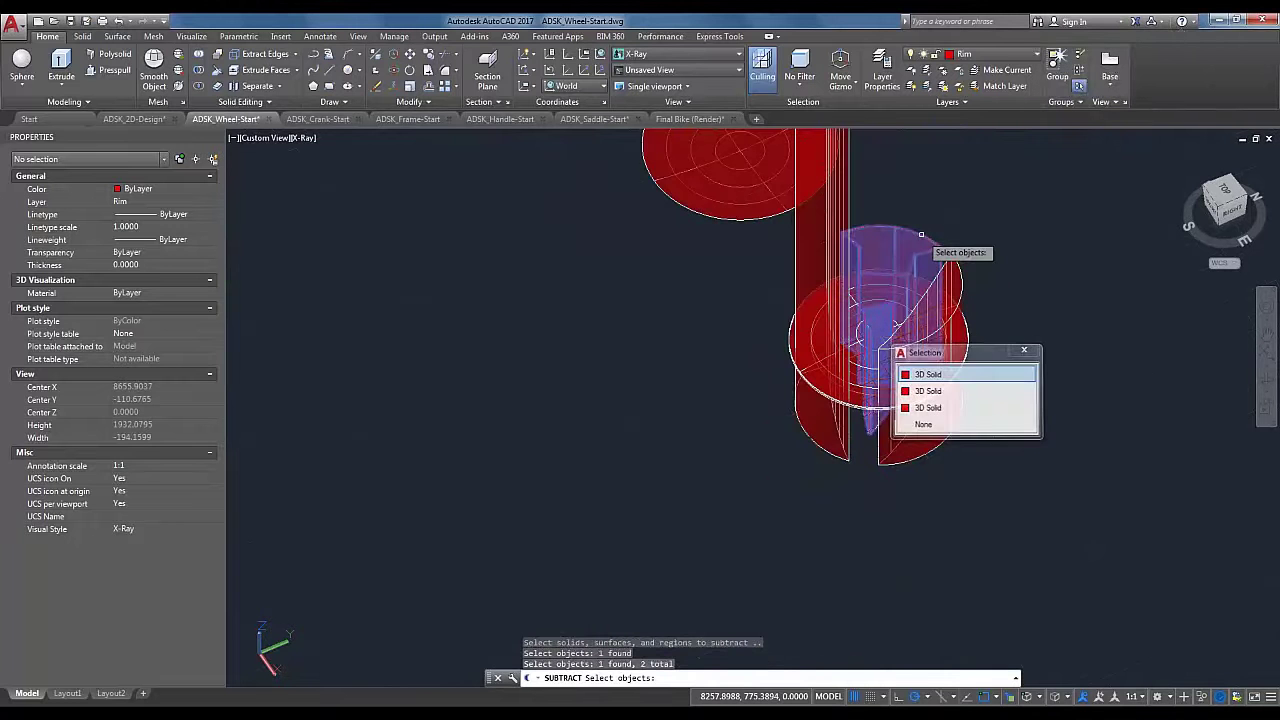
left_click(848, 219)
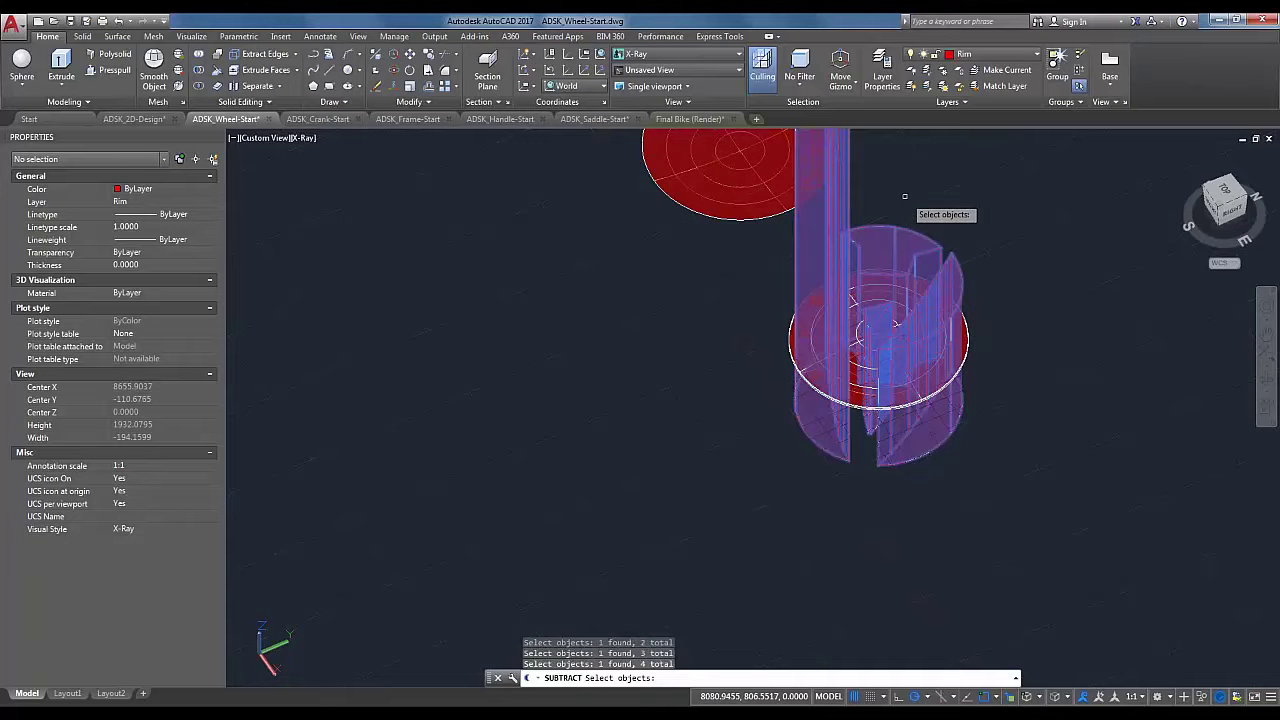
key("Return")
Step: Turn the Wheel layer back on, inspect the cut rim inside its tire, and return to the top view
scroll(913, 134, "up", 3)
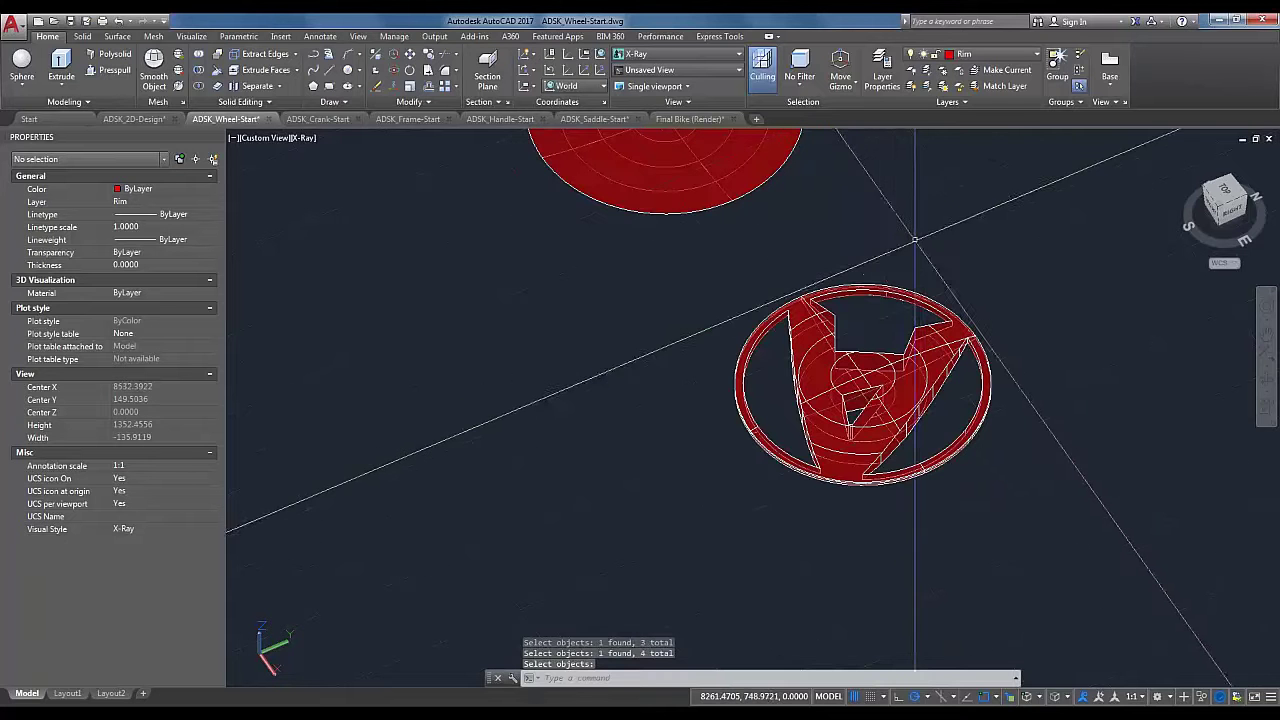
left_click(975, 54)
left_click(911, 119)
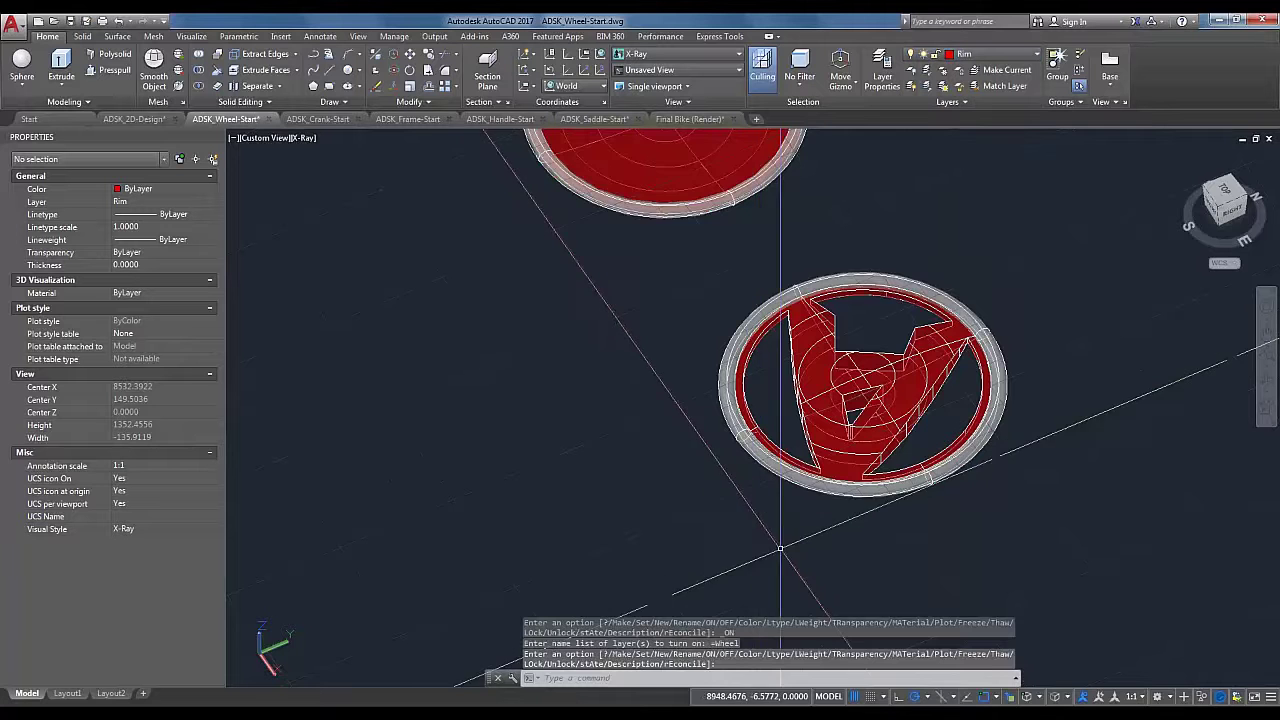
middle_click_drag(780, 549, 1090, 398, "shift")
scroll(1008, 467, "up", 2)
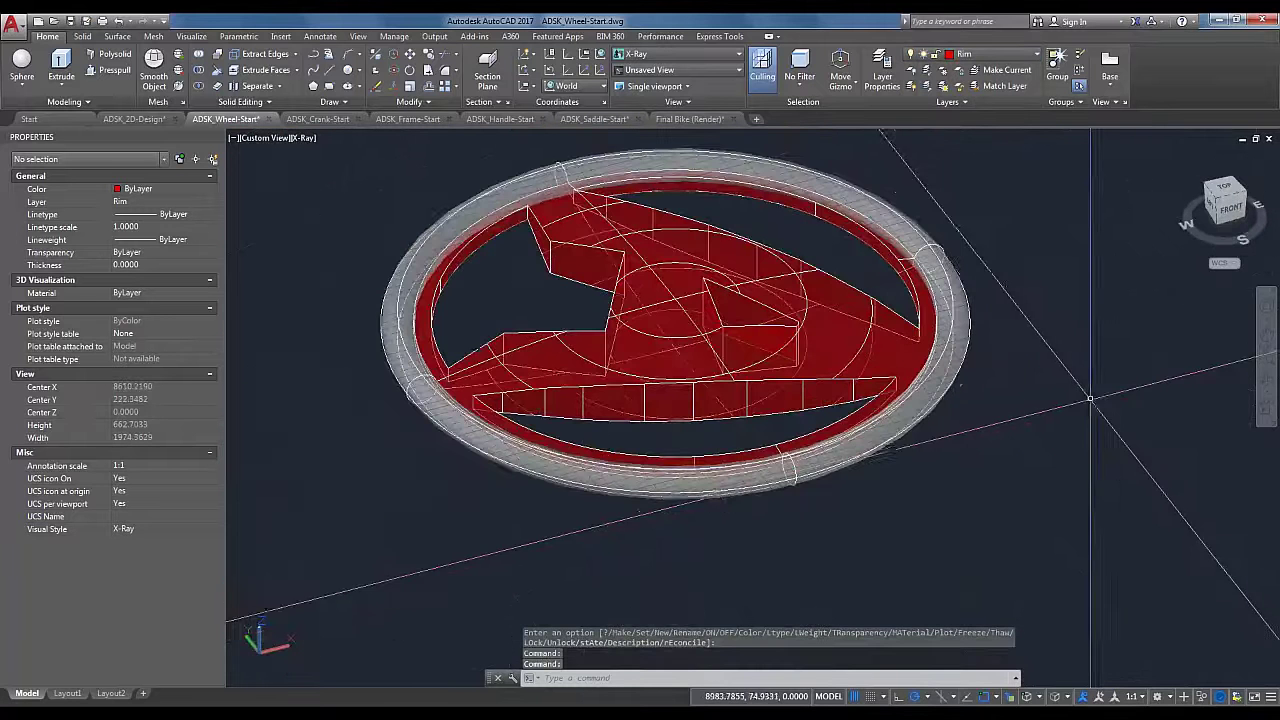
middle_click_drag(1029, 426, 1012, 478, "shift")
scroll(962, 465, "down", 2)
left_click(1224, 195)
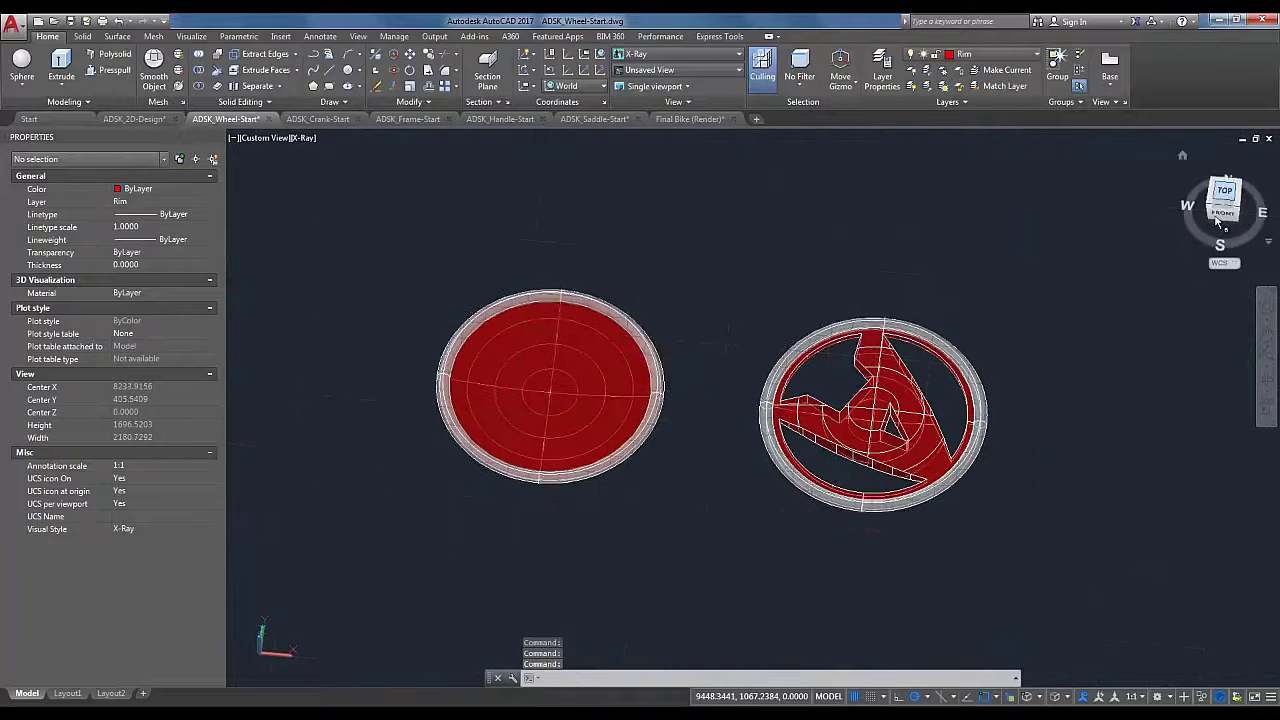
scroll(1020, 443, "up", 3)
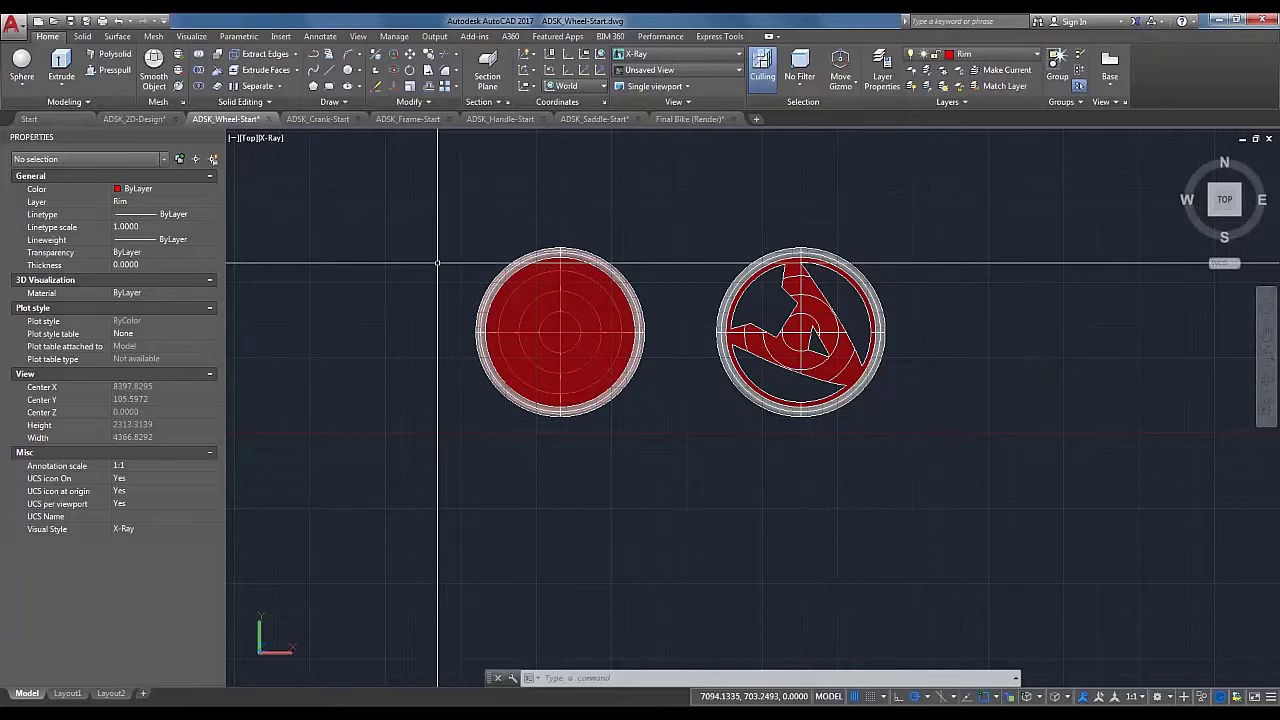
Step: Examine the gear and crank outlines in ADSK_Crank-Start, the assembled bike in ADSK_2D-Design and the wheels in ADSK_Wheel-Start
left_click(317, 119)
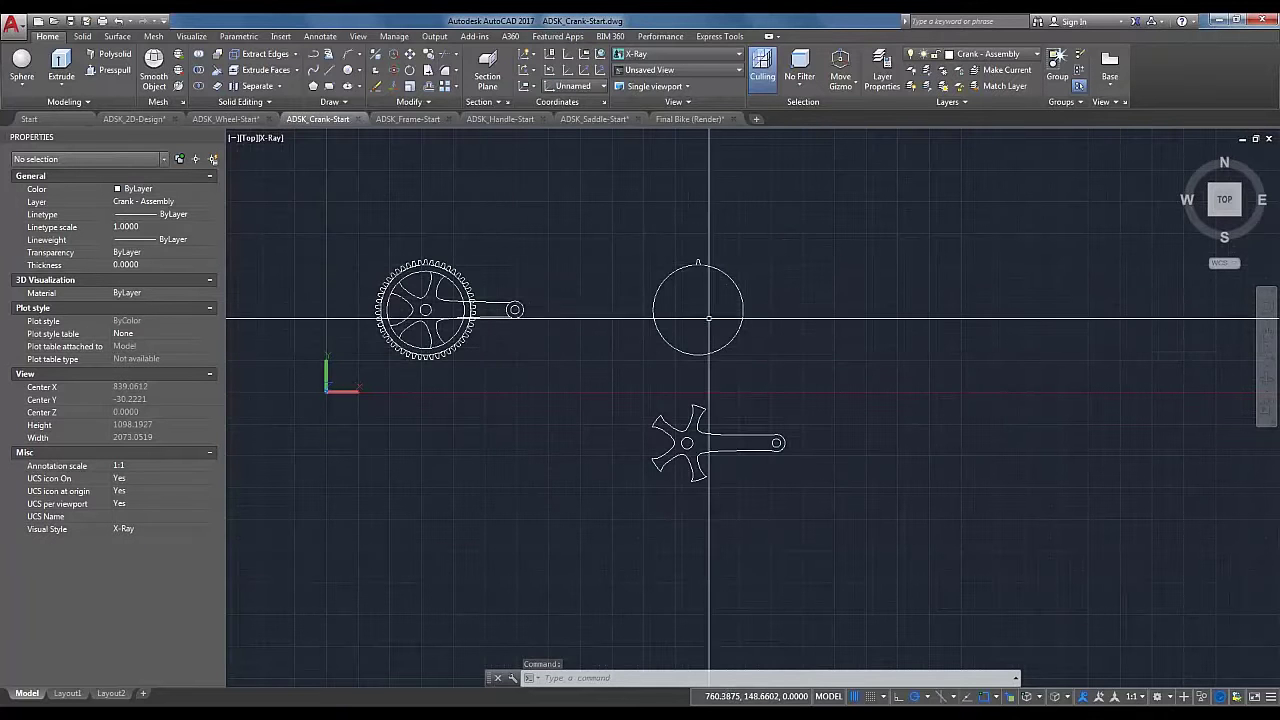
scroll(685, 330, "up", 2)
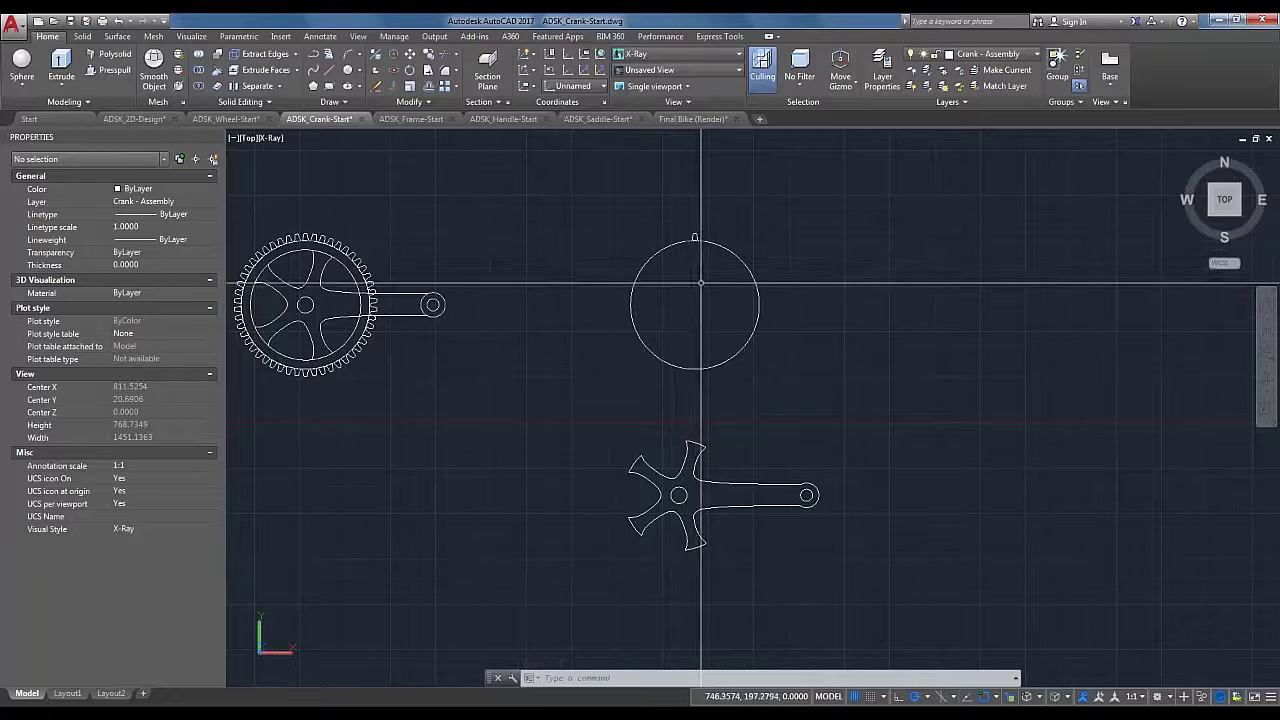
scroll(693, 281, "down", 1)
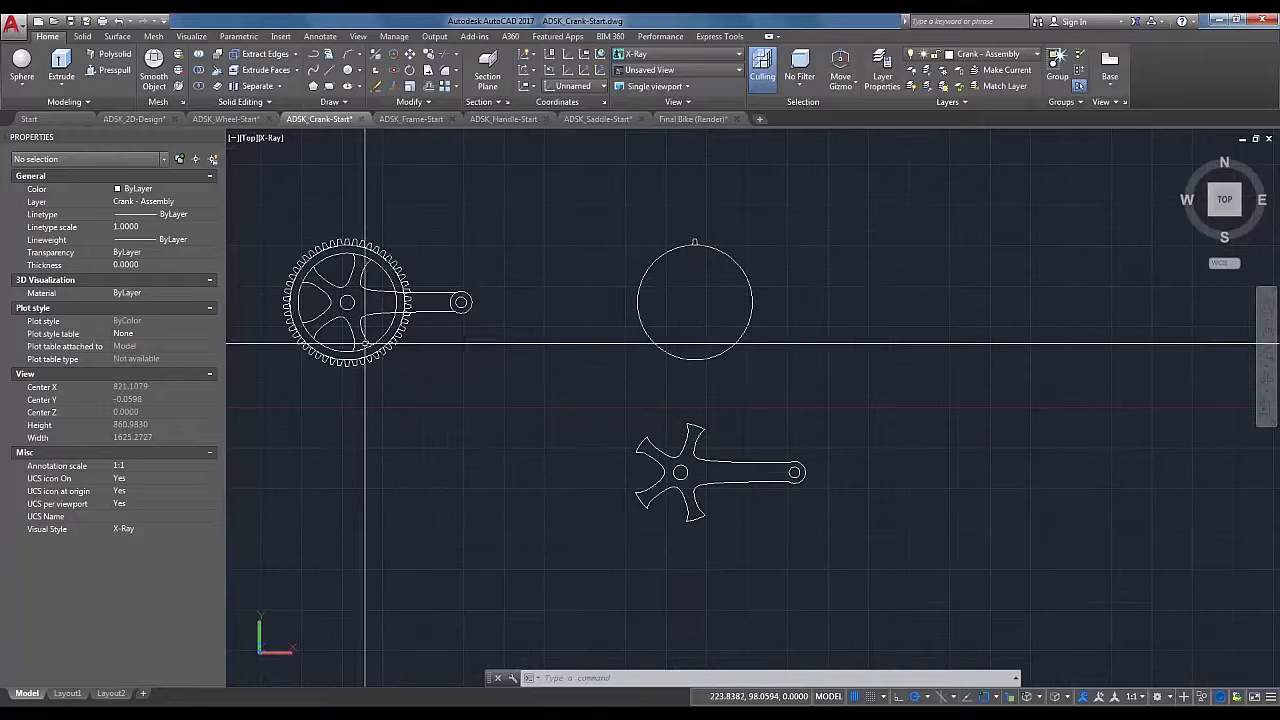
left_click(127, 119)
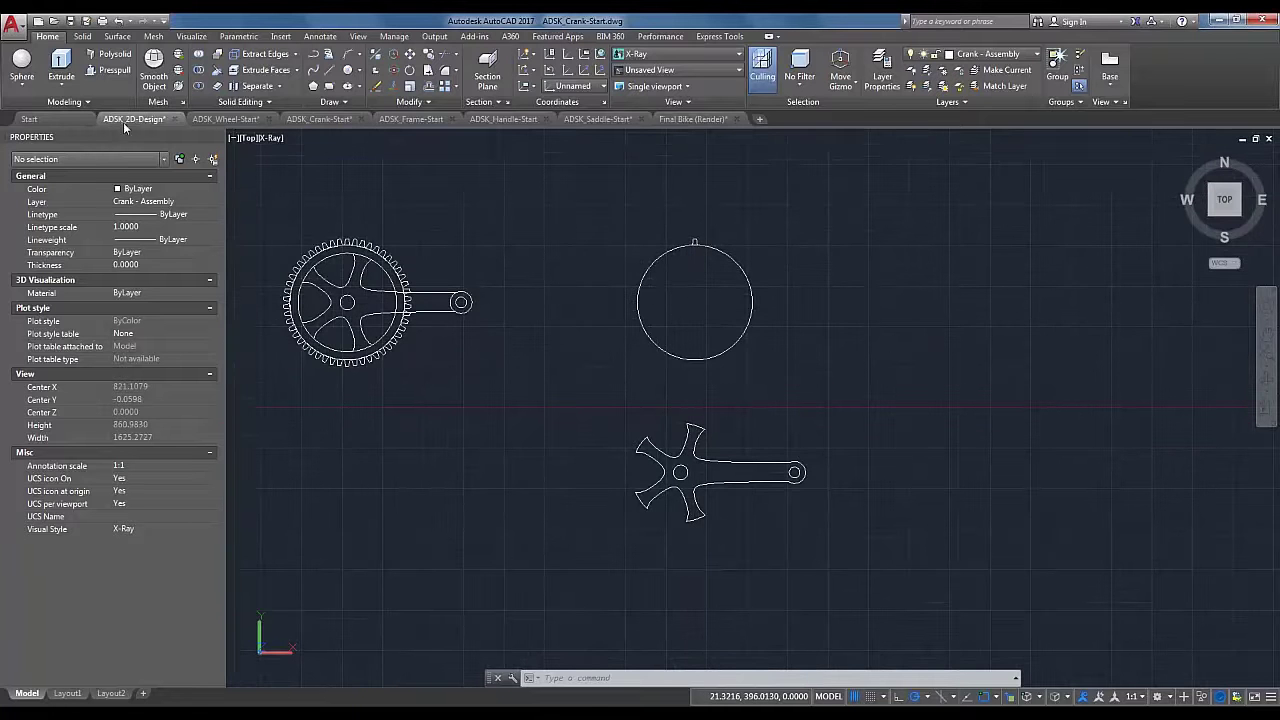
scroll(500, 365, "down", 3)
mouse_move(500, 365)
middle_mouse_down()
mouse_move(594, 387)
mouse_move(656, 437)
middle_mouse_up()
scroll(511, 307, "up", 4)
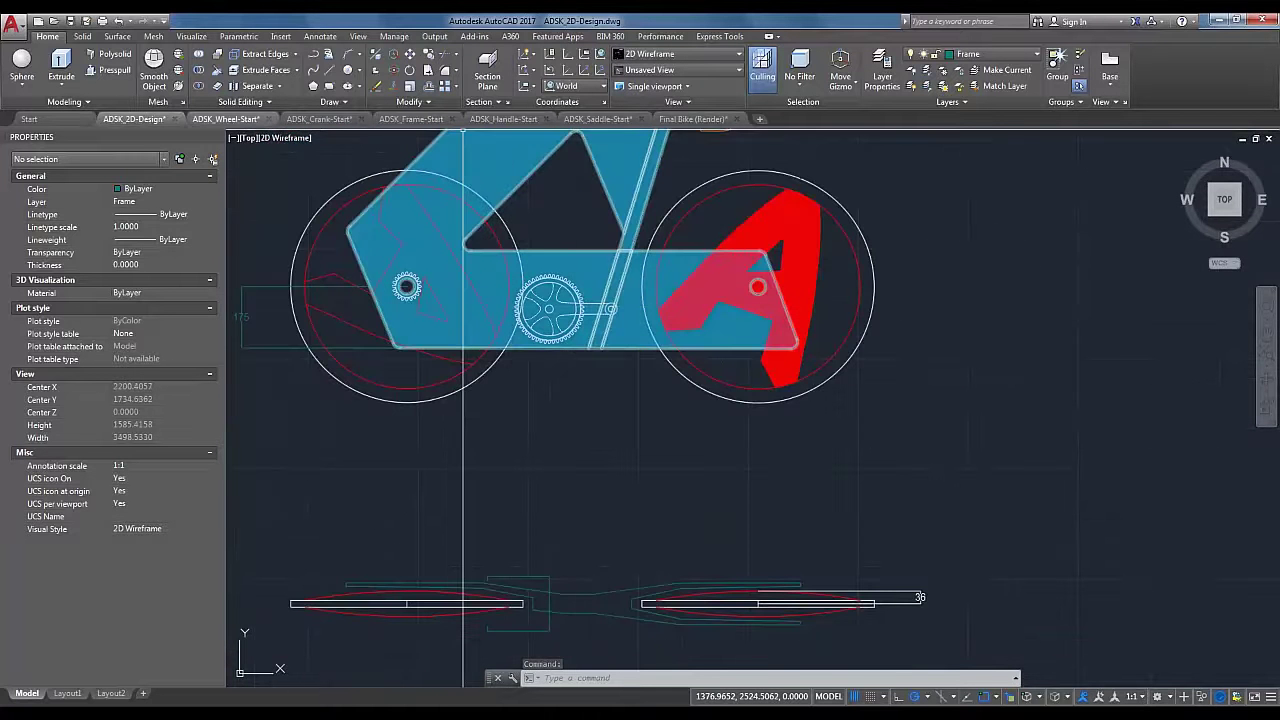
left_click(225, 119)
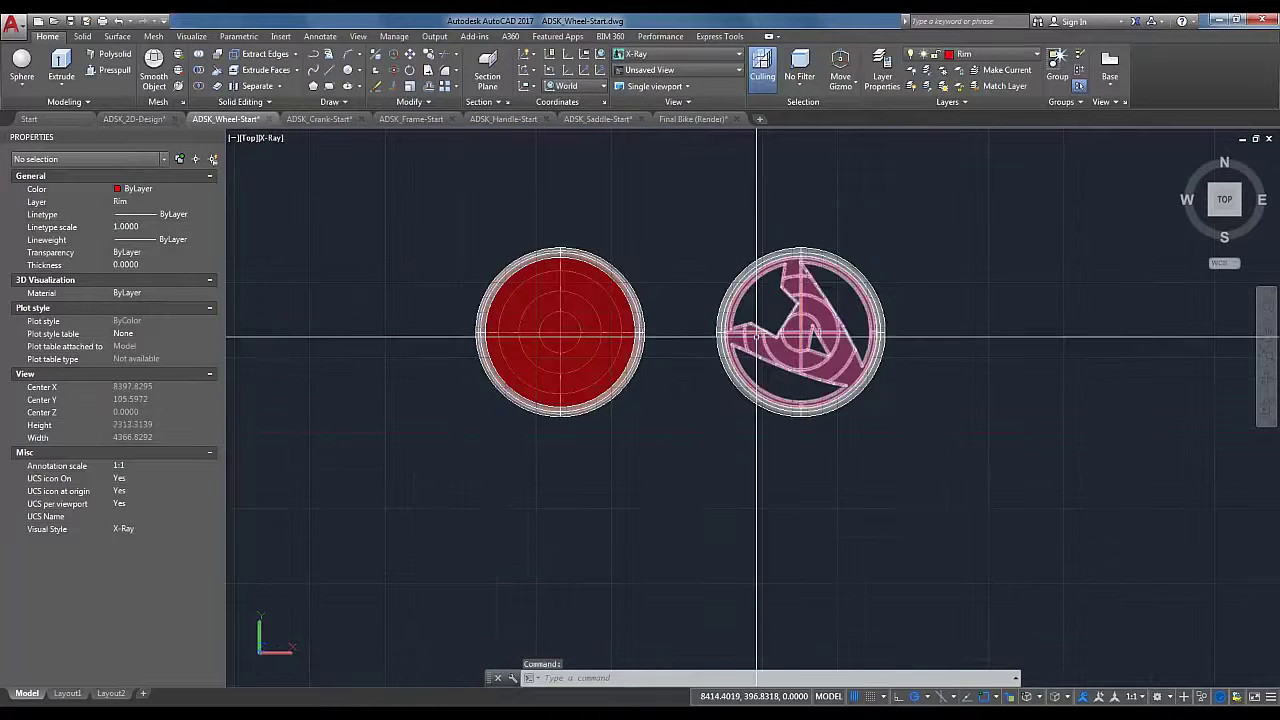
scroll(582, 380, "down", 5)
Step: Switch to the ADSK_Crank-Start drawing, set an isometric view of the crank outlines and regenerate the display
left_click(319, 119)
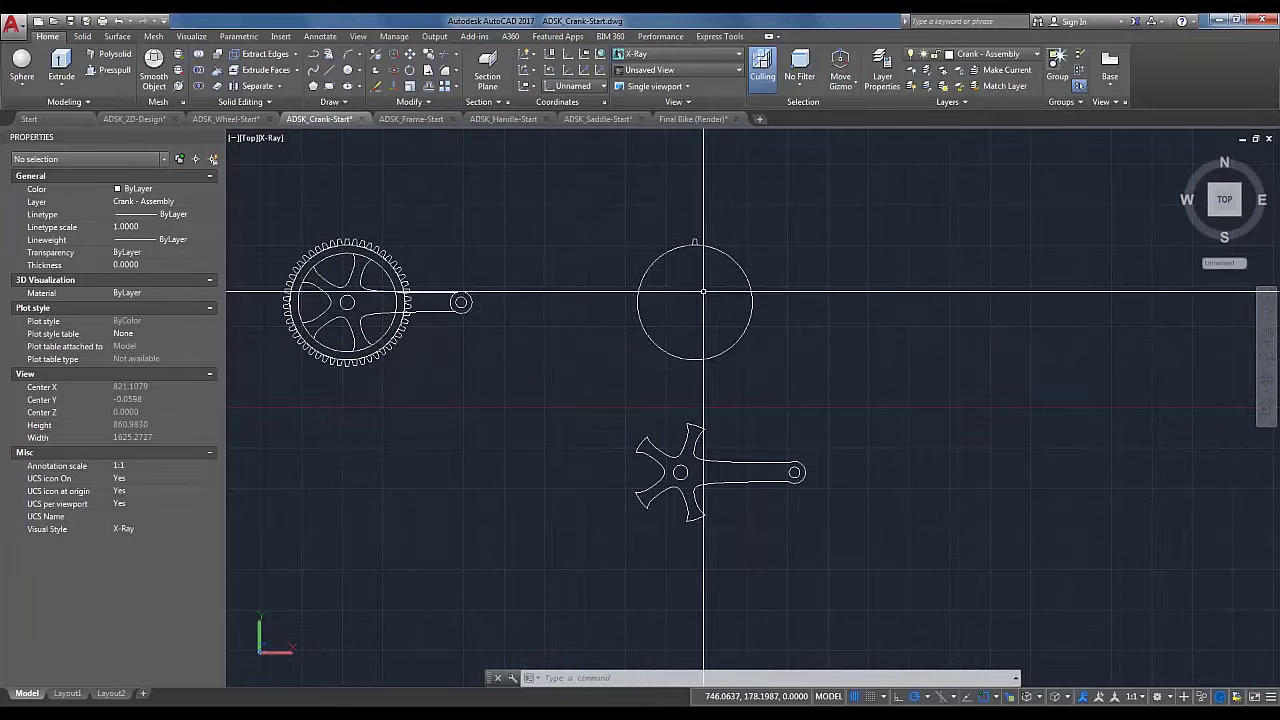
scroll(684, 248, "up", 10)
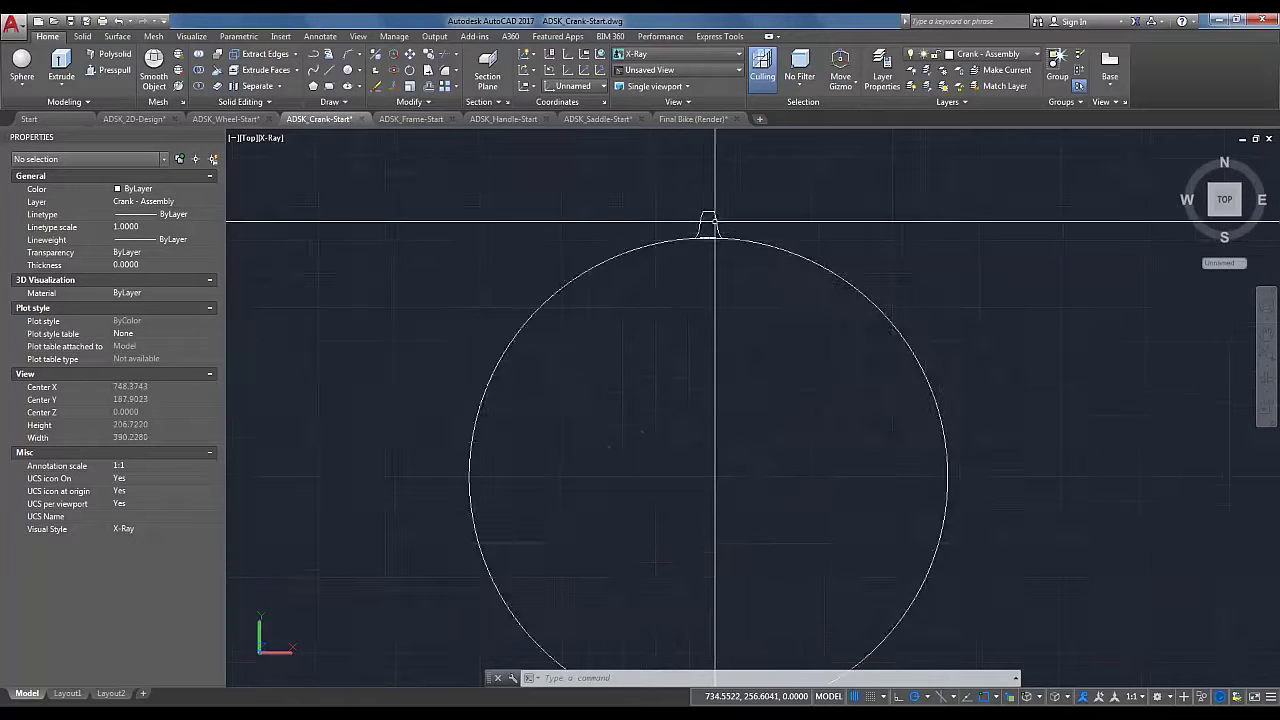
scroll(711, 374, "down", 7)
middle_click_drag(726, 394, 815, 327, "shift")
scroll(762, 363, "up", 2)
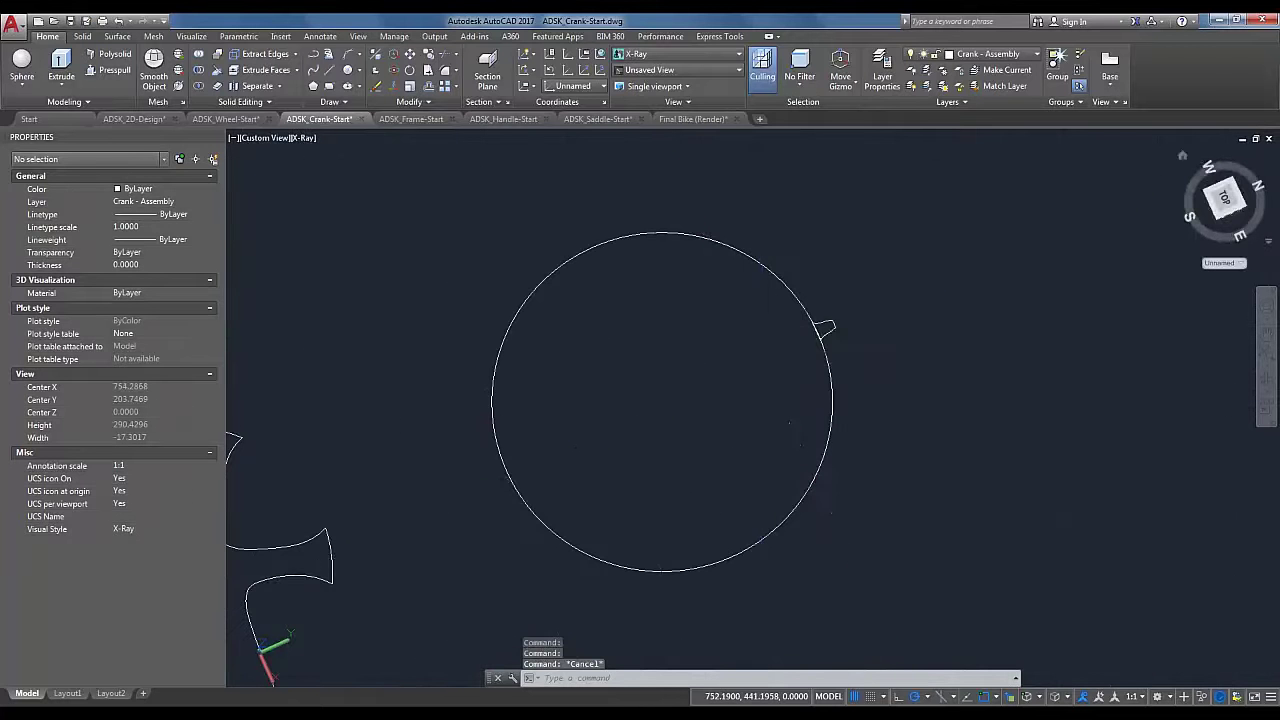
left_click(1183, 157)
scroll(1014, 240, "down", 4)
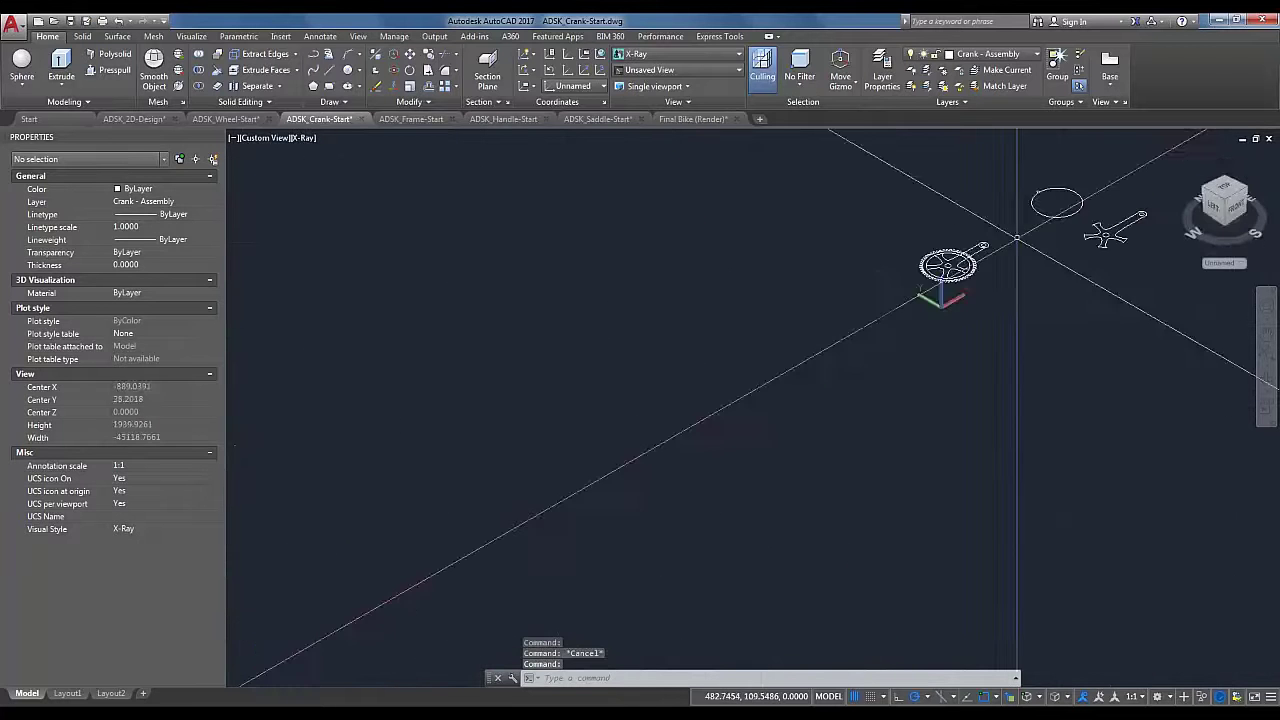
middle_click_drag(1008, 252, 834, 400)
scroll(921, 365, "up", 4)
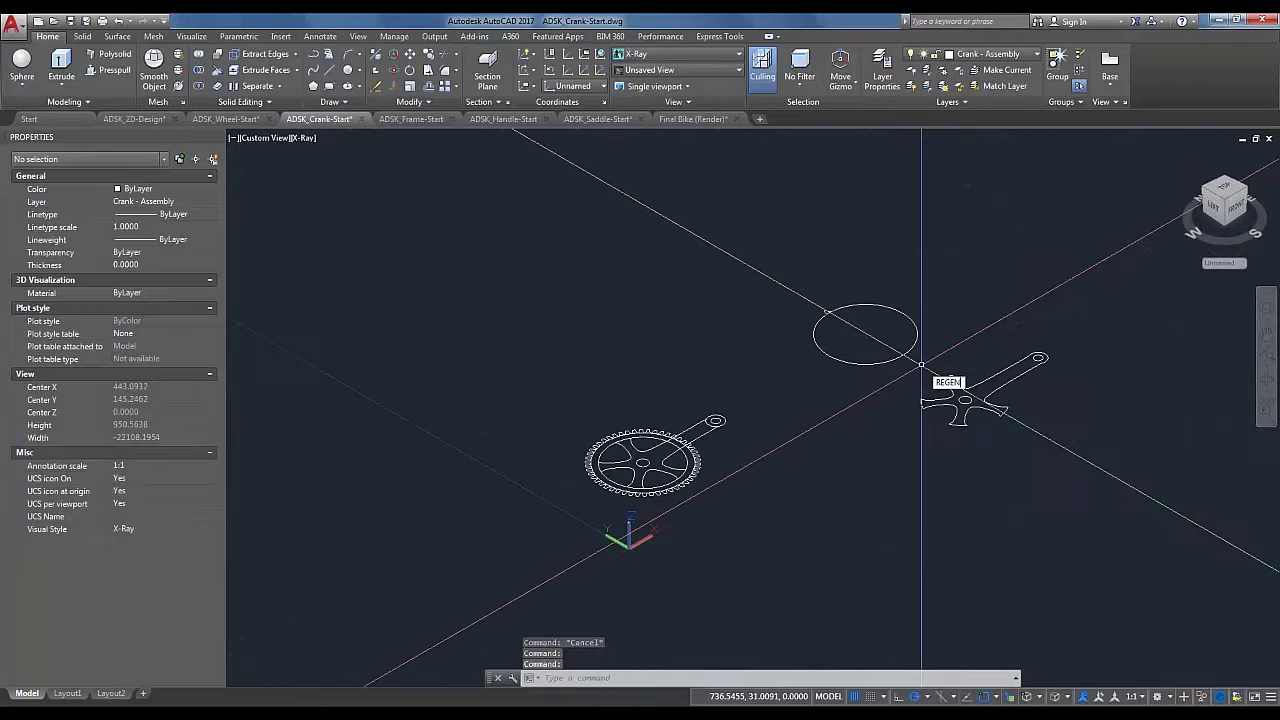
Step: Extrude the gear's base circle to a height of 5
scroll(900, 328, "up", 5)
middle_click_drag(900, 328, 777, 371, "shift")
left_click(61, 70)
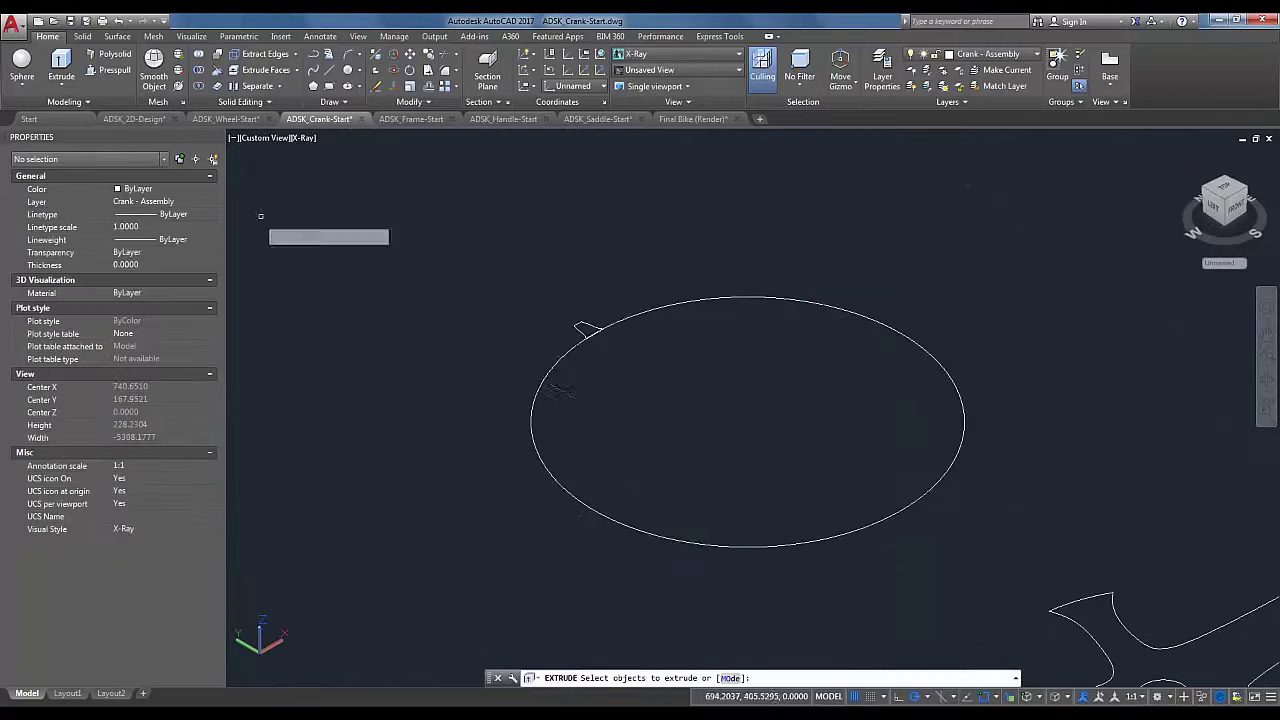
left_click(622, 537)
key("Return")
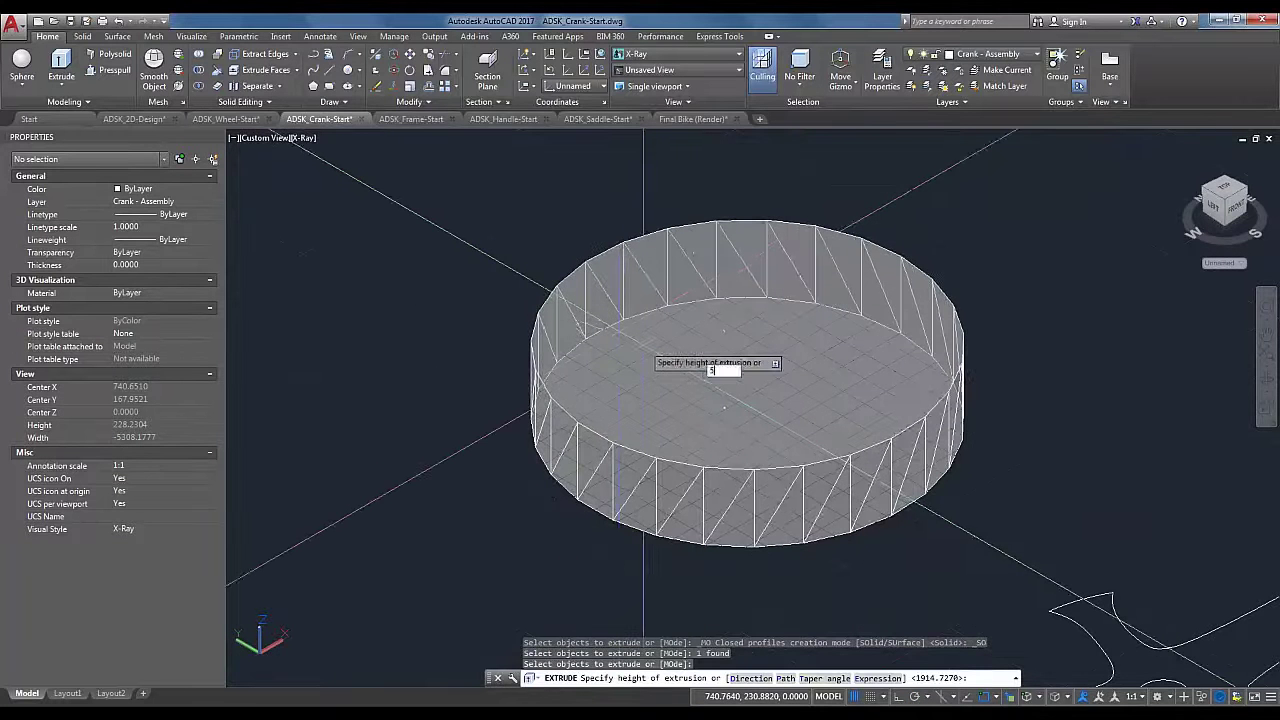
type("5")
key("Return")
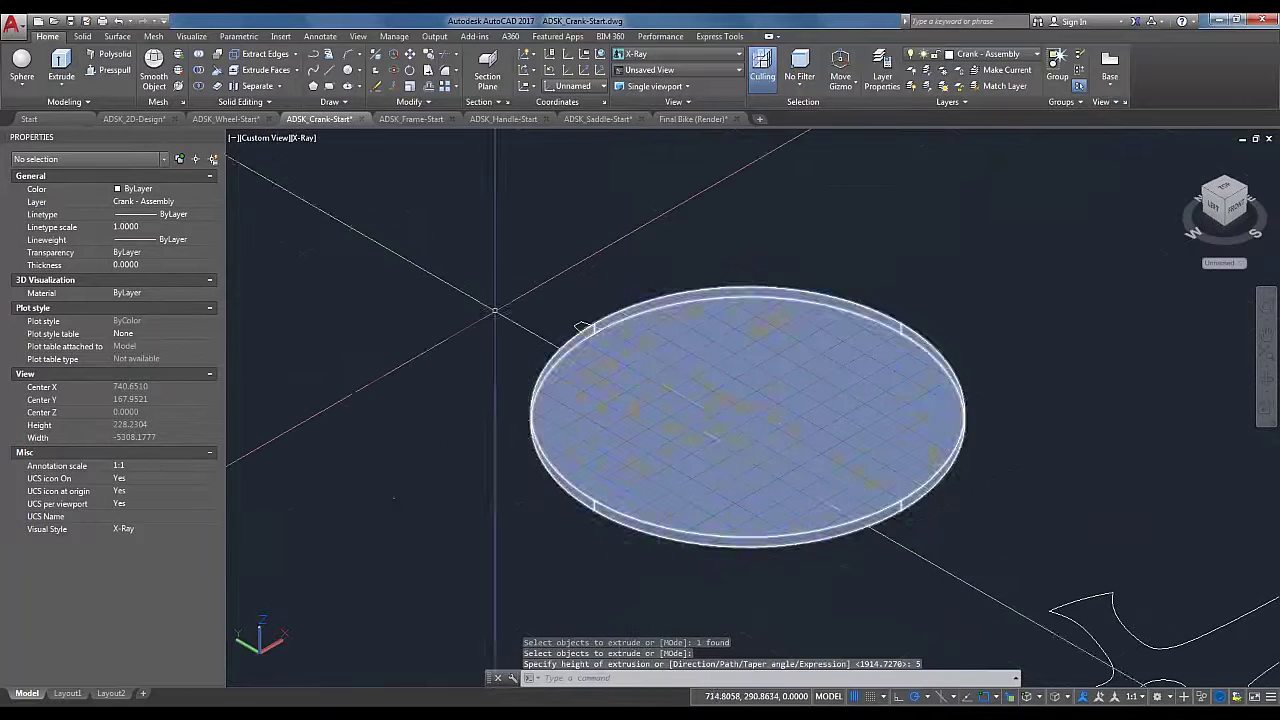
Step: Extrude the closed tooth outline at the edge of the gear disc to a height of 5
scroll(651, 357, "up", 5)
middle_click_drag(663, 371, 795, 372, "shift")
scroll(705, 385, "up", 4)
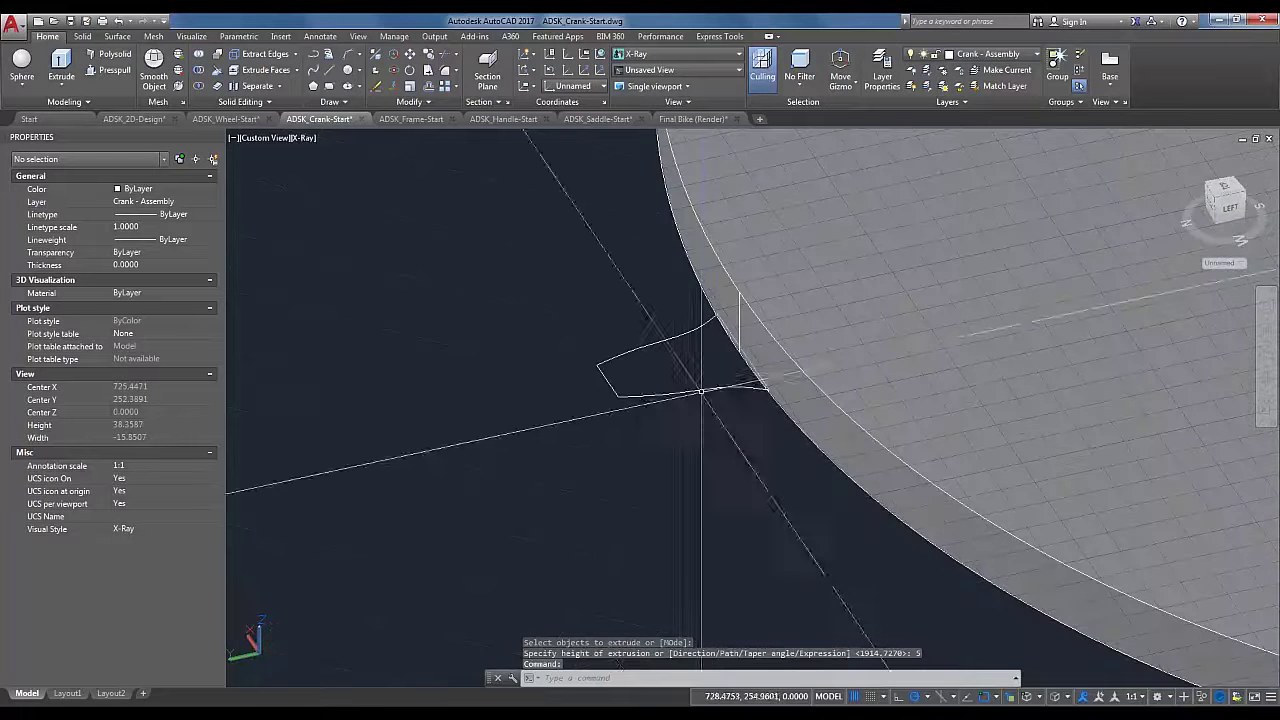
left_click(61, 61)
left_click(671, 395)
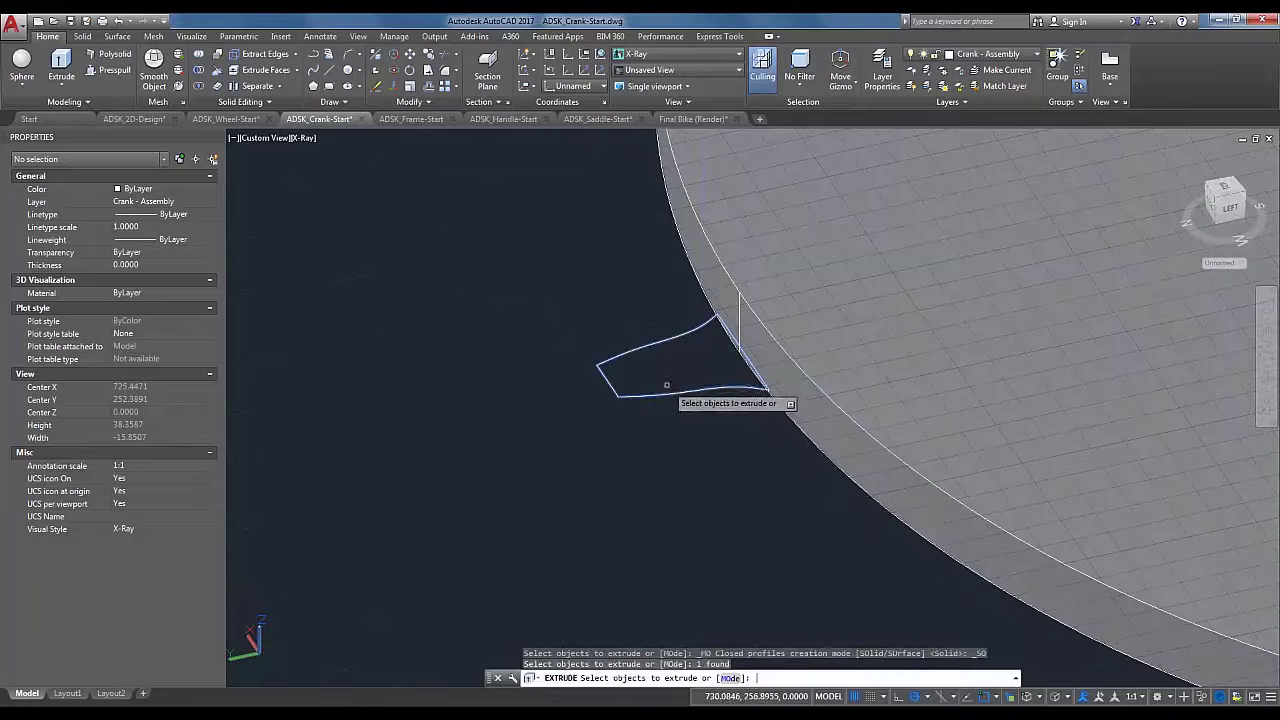
key("Return")
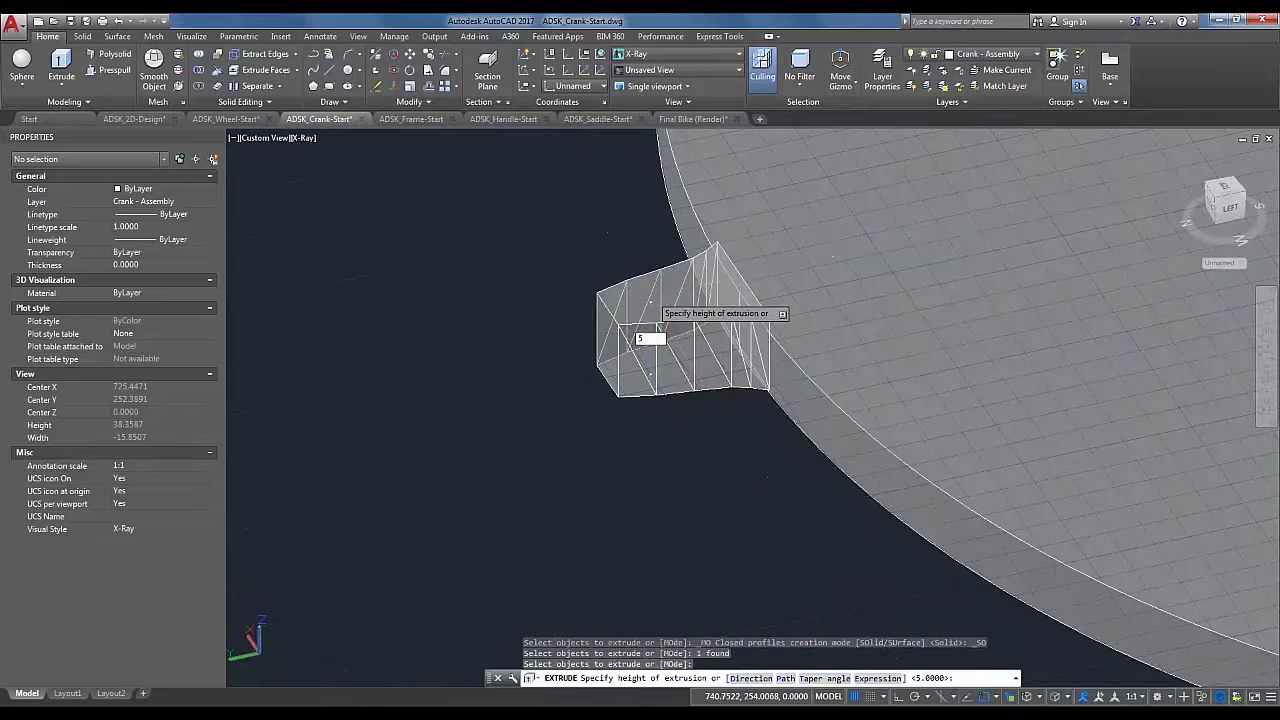
type("5")
key("Return")
Step: Examine the extruded tooth and its junction with the gear disc from several angles
scroll(686, 425, "up", 5)
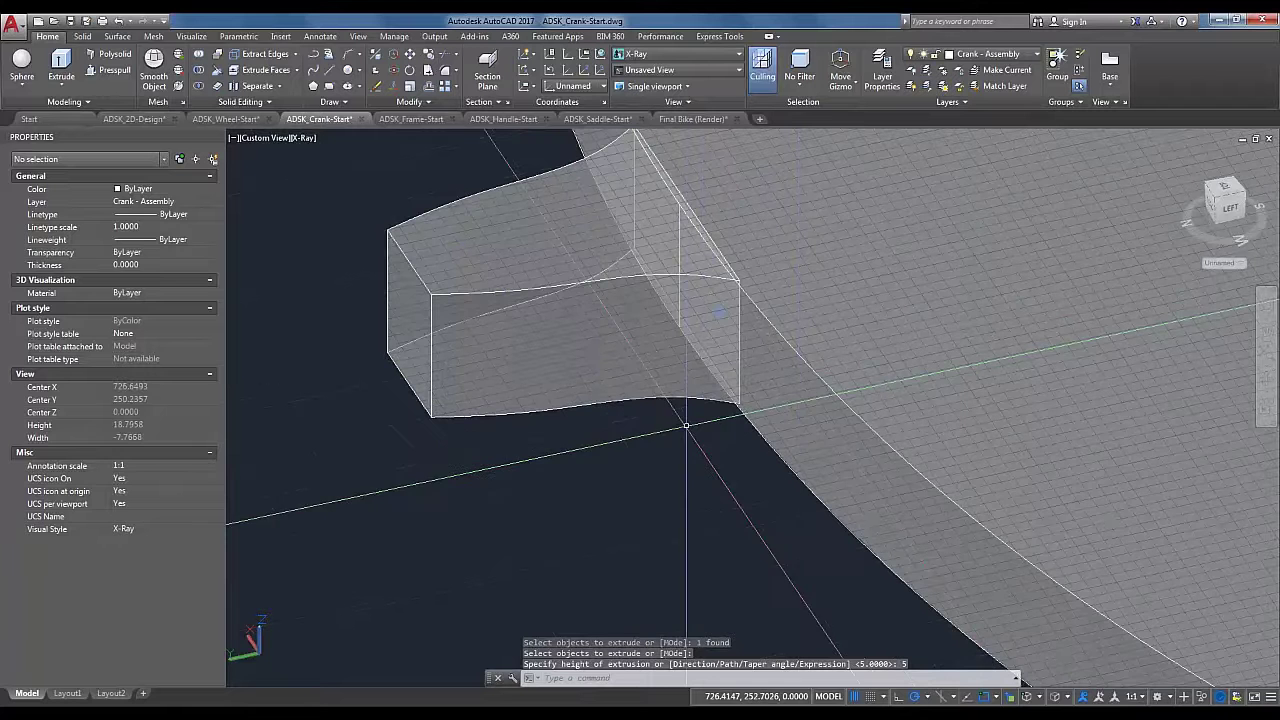
middle_click_drag(686, 425, 654, 374, "shift")
scroll(654, 374, "down", 1)
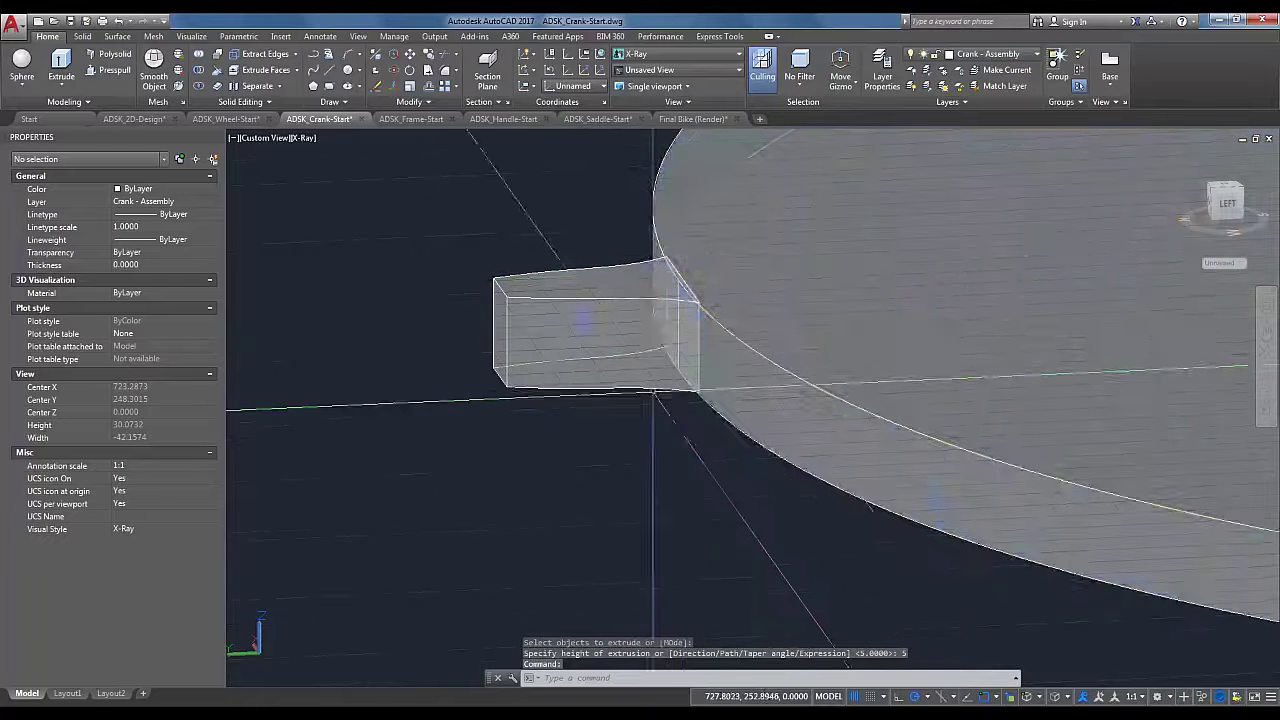
scroll(654, 393, "up", 2)
scroll(543, 418, "up", 2)
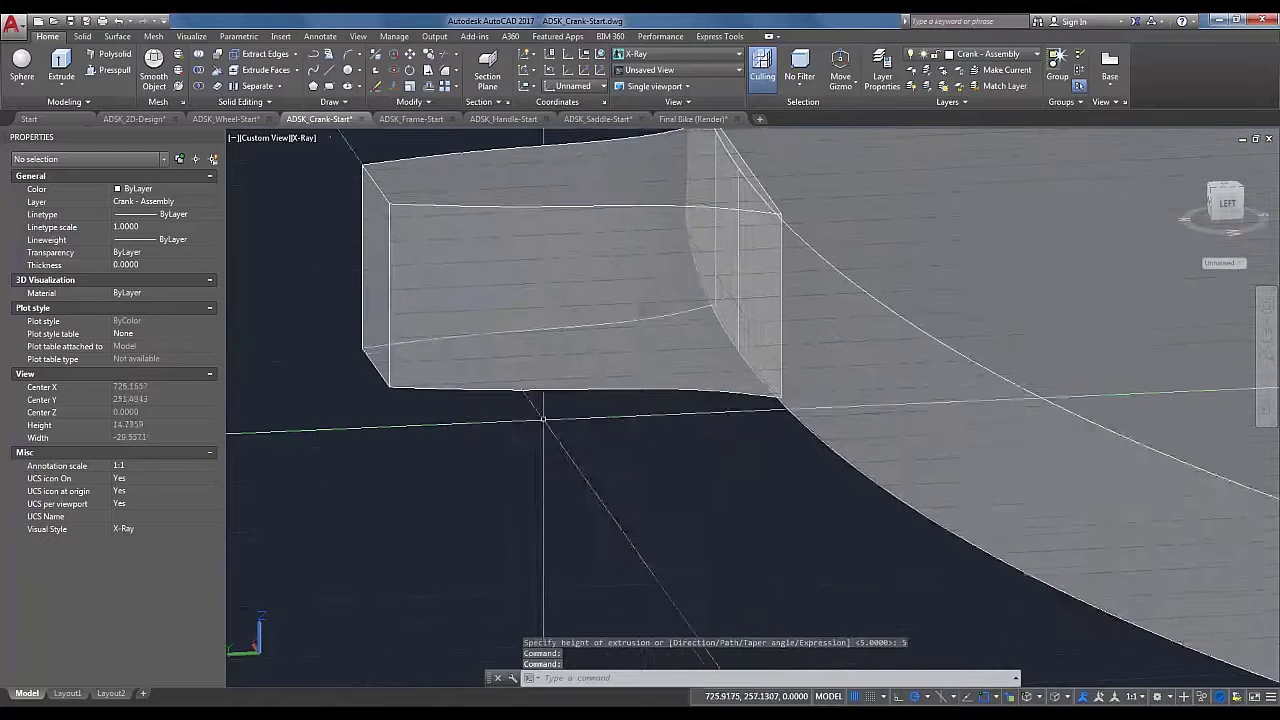
scroll(543, 418, "down", 2)
mouse_move(750, 508)
middle_mouse_down("shift")
mouse_move(737, 469)
mouse_move(698, 463)
mouse_move(759, 488)
middle_mouse_up("shift")
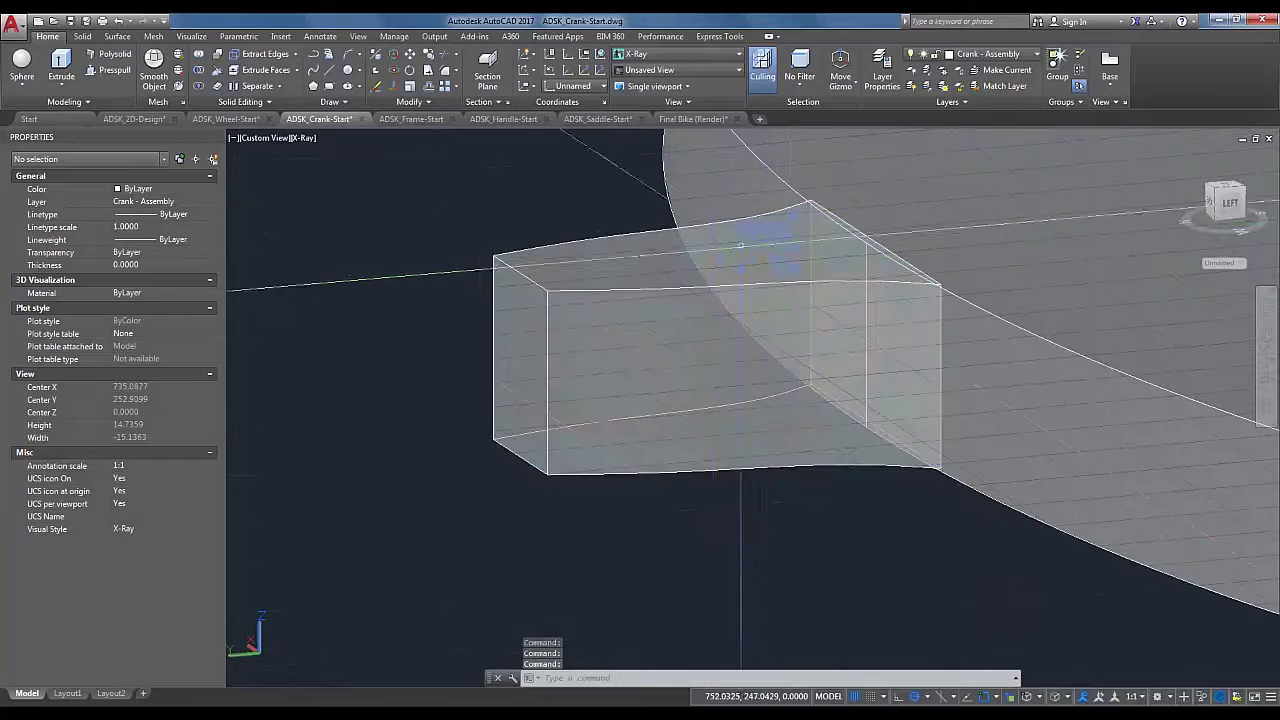
middle_click_drag(706, 362, 829, 563, "shift")
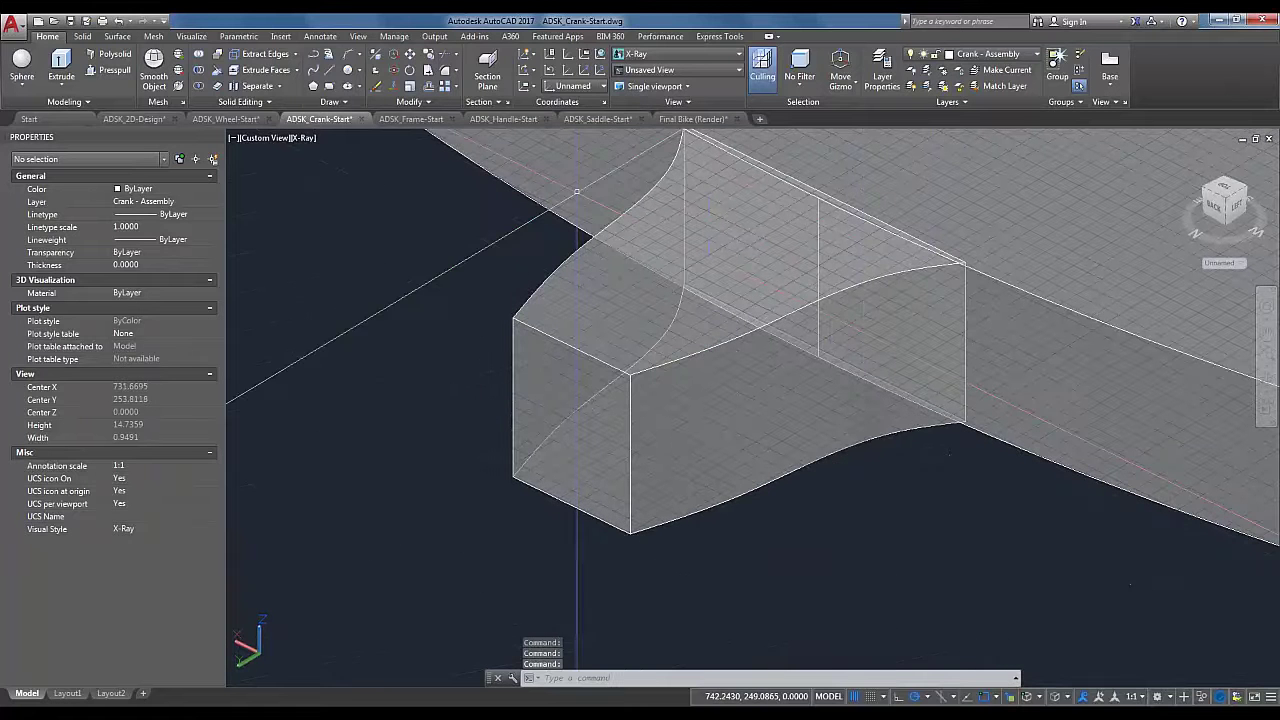
middle_click_drag(702, 372, 635, 295, "shift")
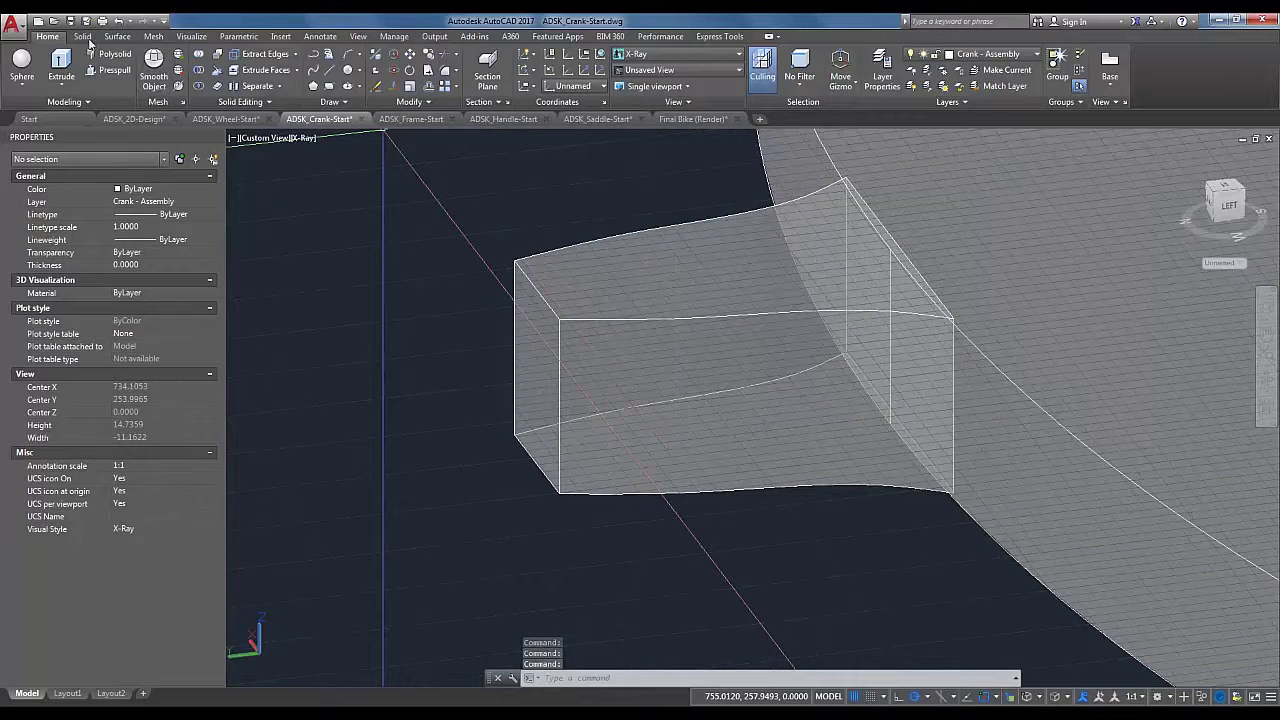
Step: Taper the tooth's top face by 5 degrees along an axis from the inner edge's midpoint to the tip edge's midpoint
left_click(82, 36)
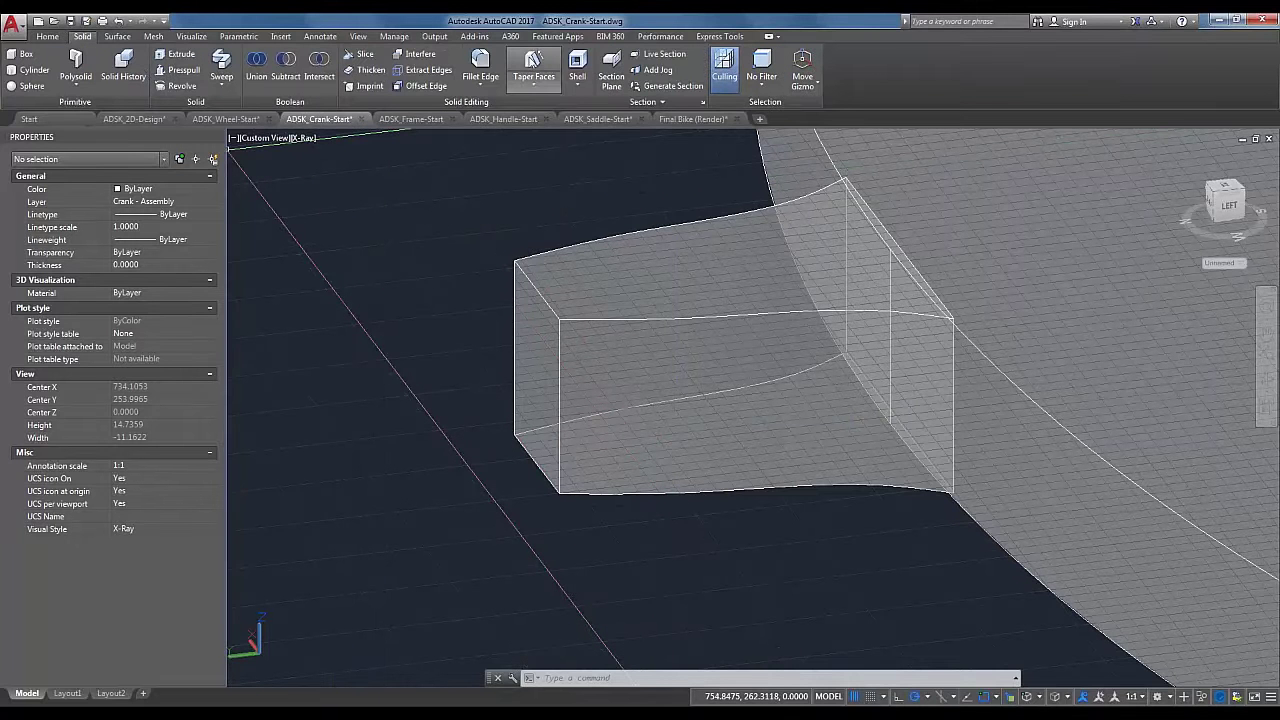
left_click(534, 68)
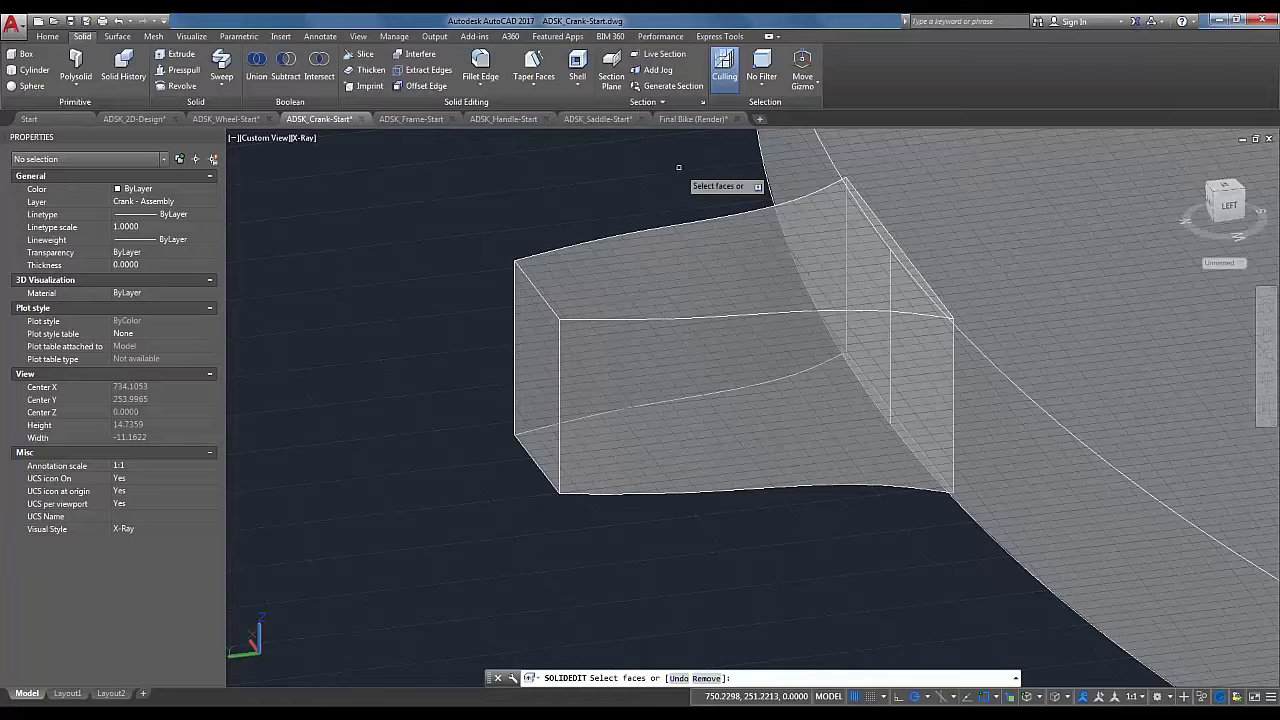
left_click(722, 268)
left_click(778, 318)
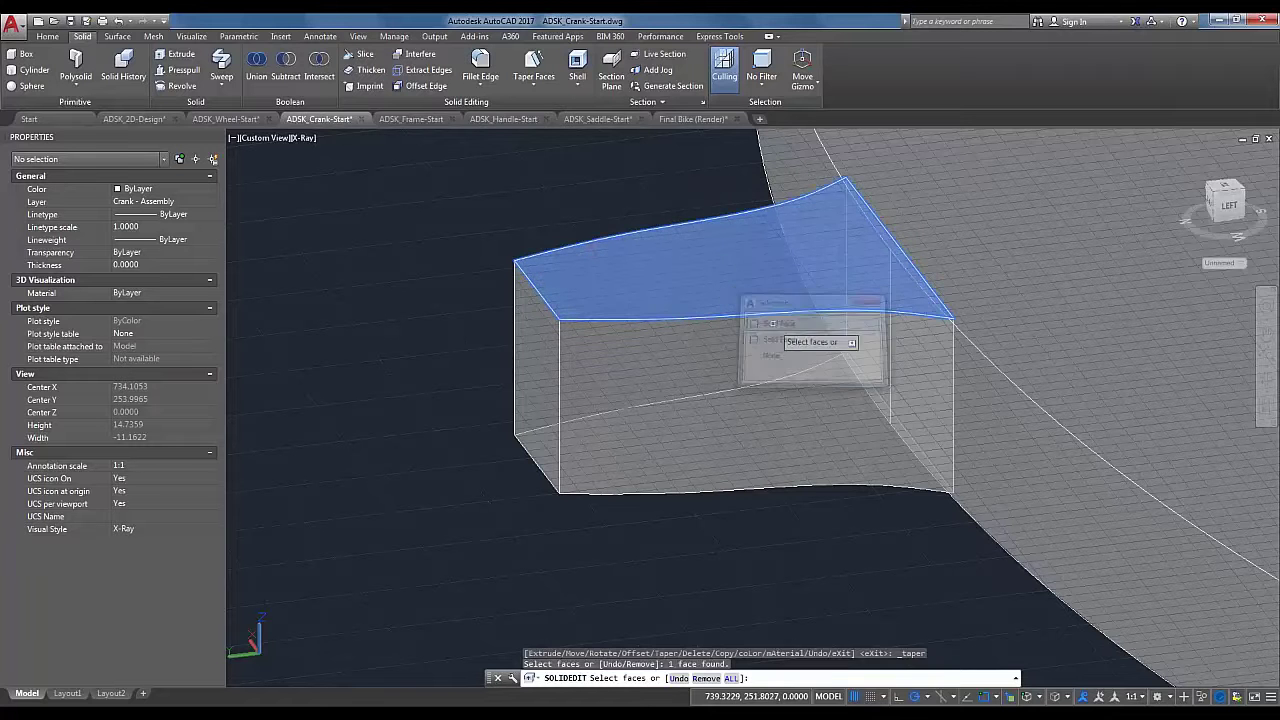
key("Return")
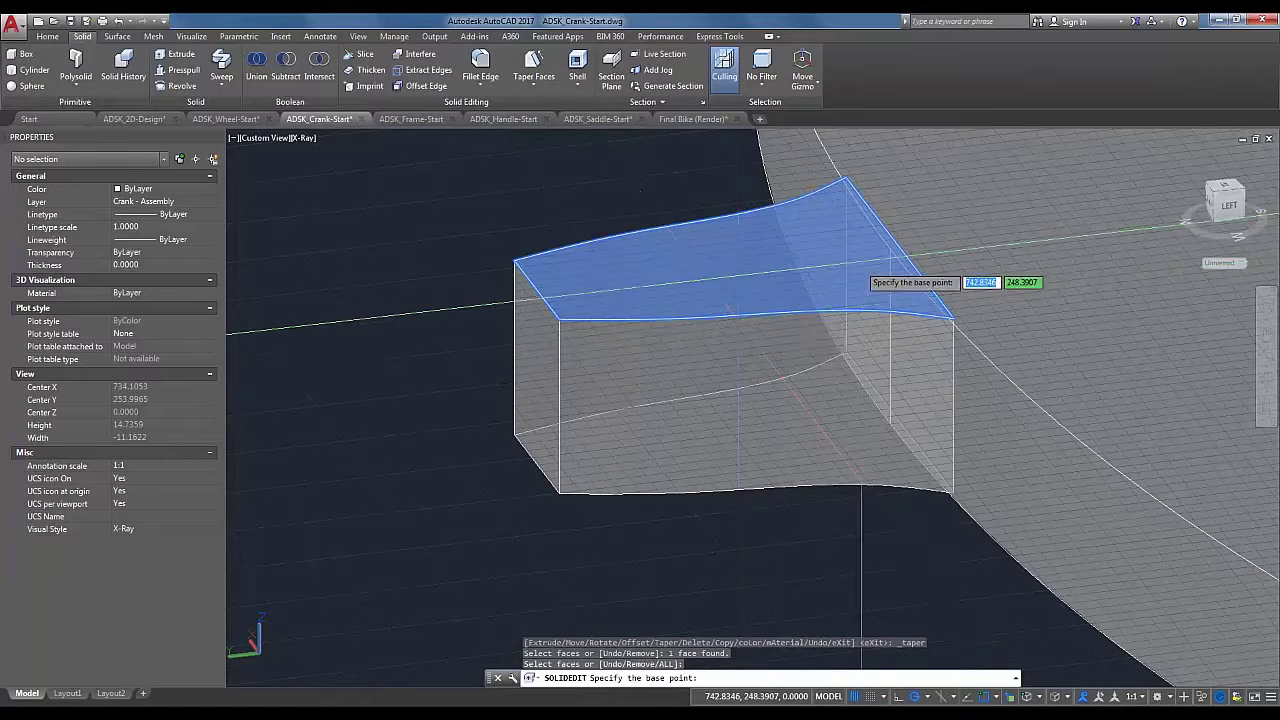
scroll(885, 250, "up", 2)
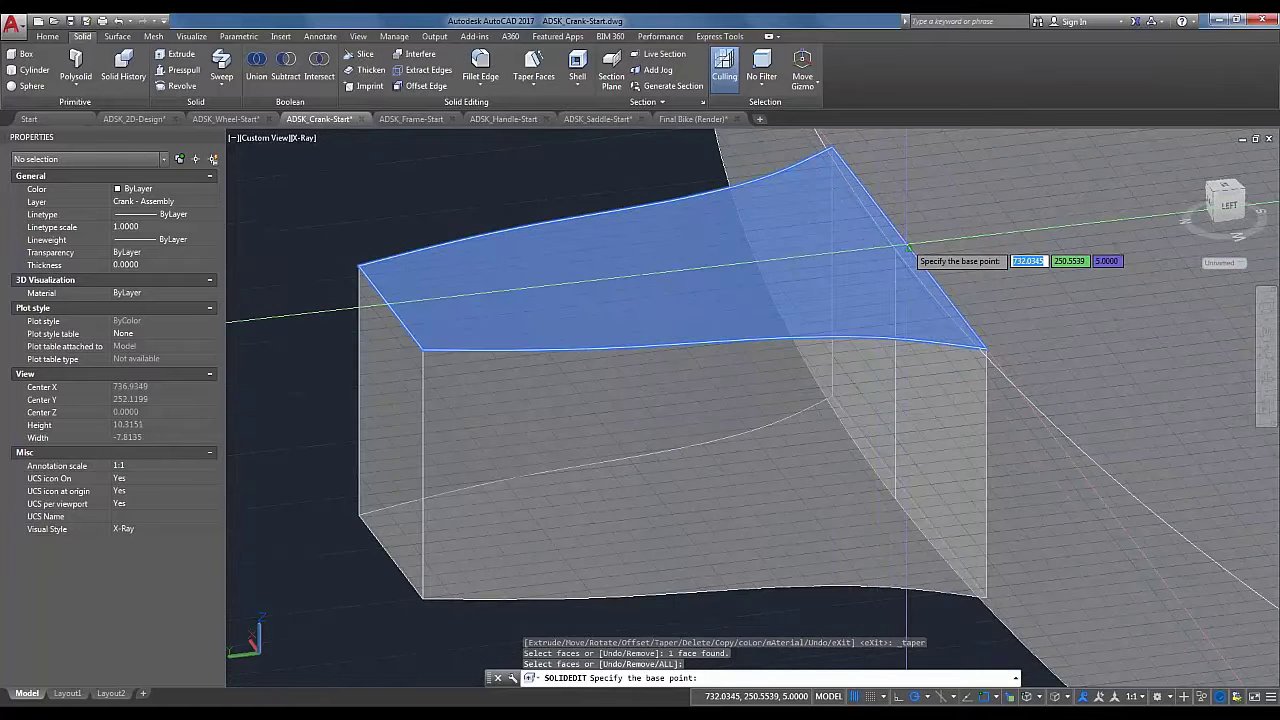
left_click(907, 245)
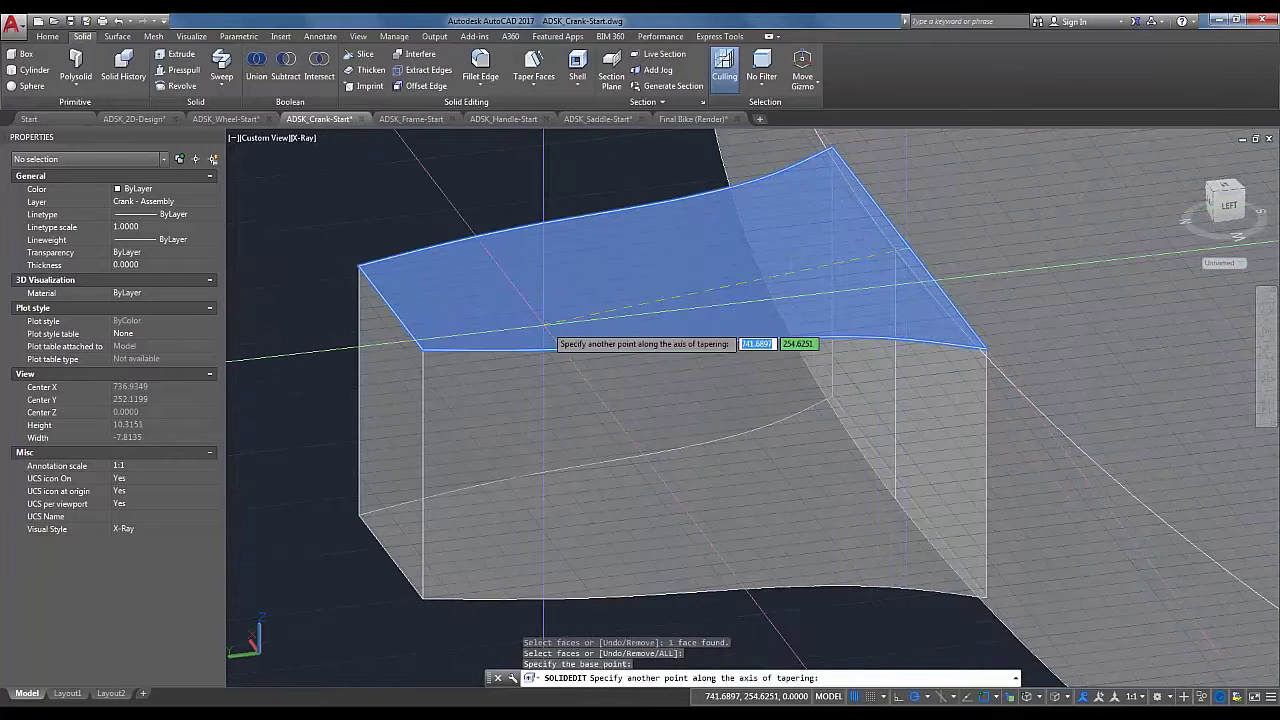
left_click(390, 309)
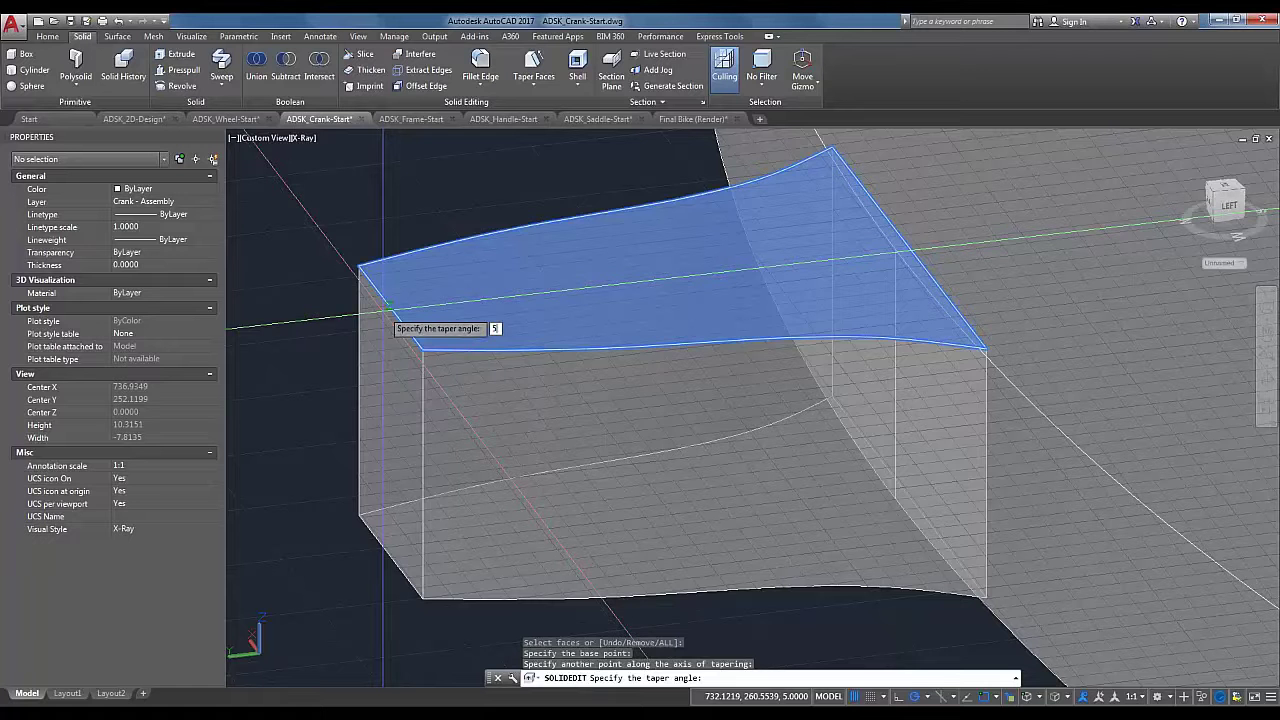
key("Return")
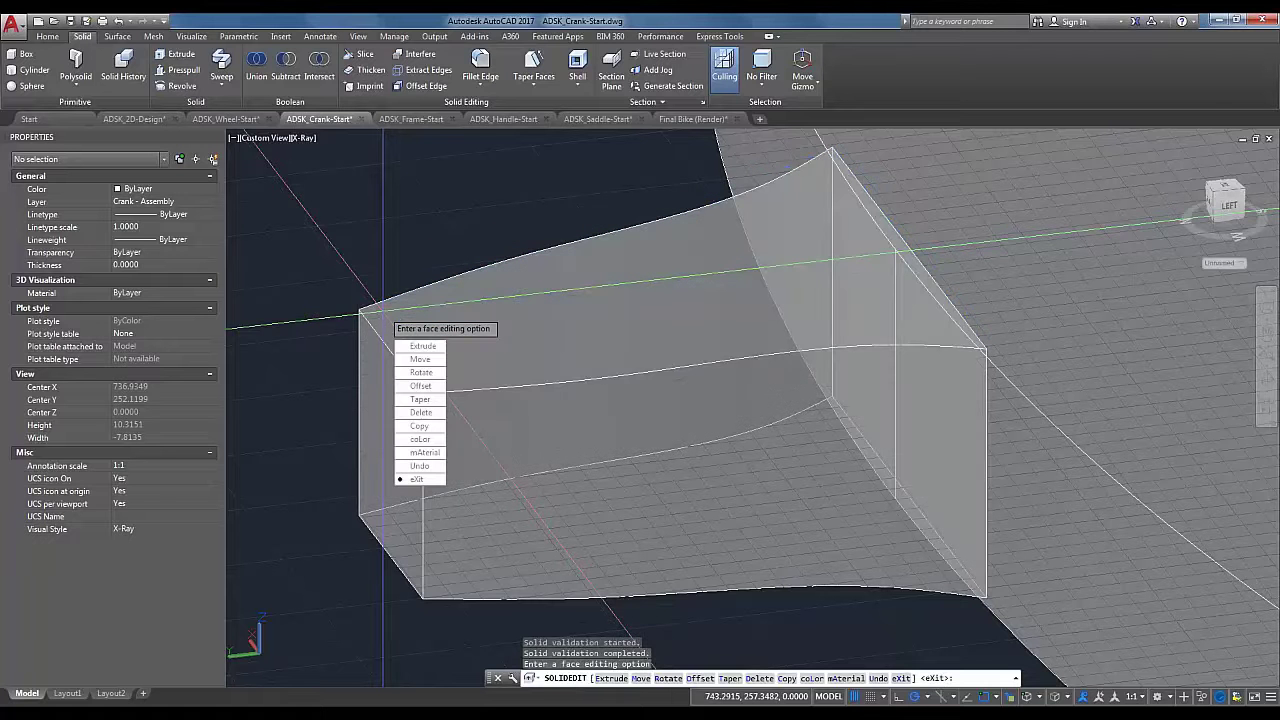
key("Return")
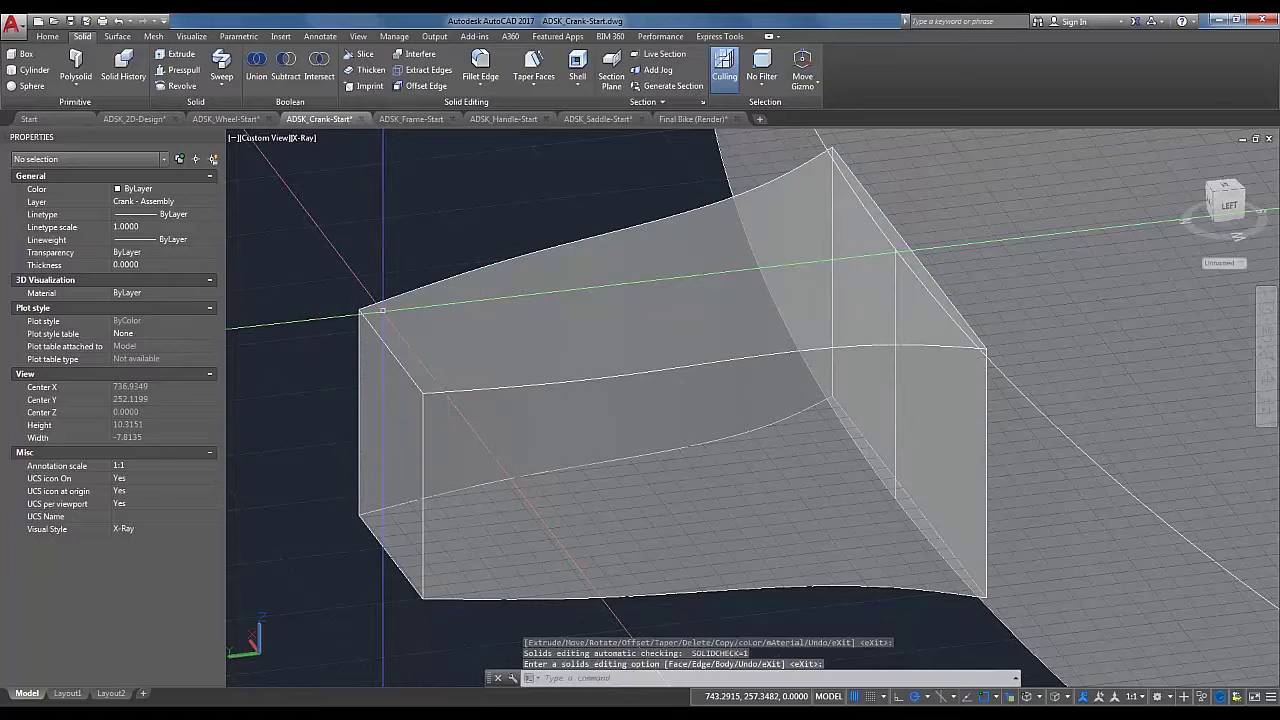
middle_click_drag(792, 575, 776, 495, "shift")
key("Return")
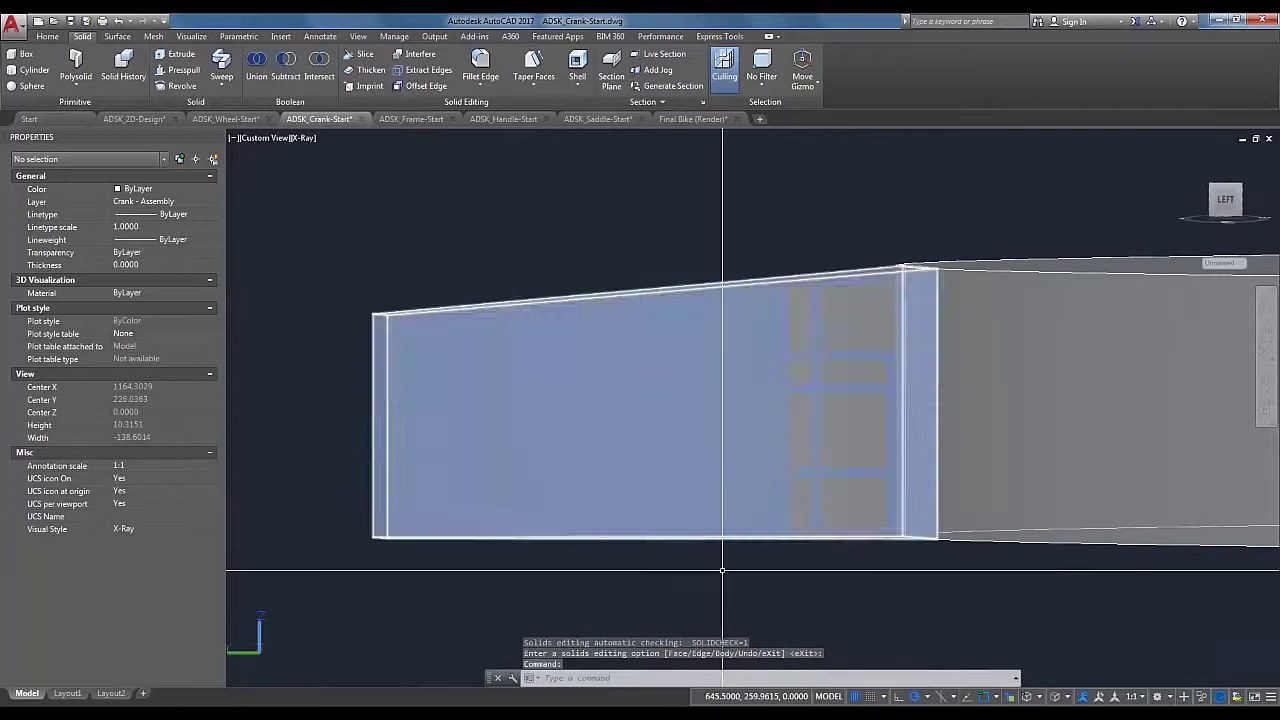
Step: Taper the tooth's underside face by 5 degrees, running the axis from the inner edge's midpoint to the tip edge's midpoint
middle_click_drag(734, 590, 751, 523, "shift")
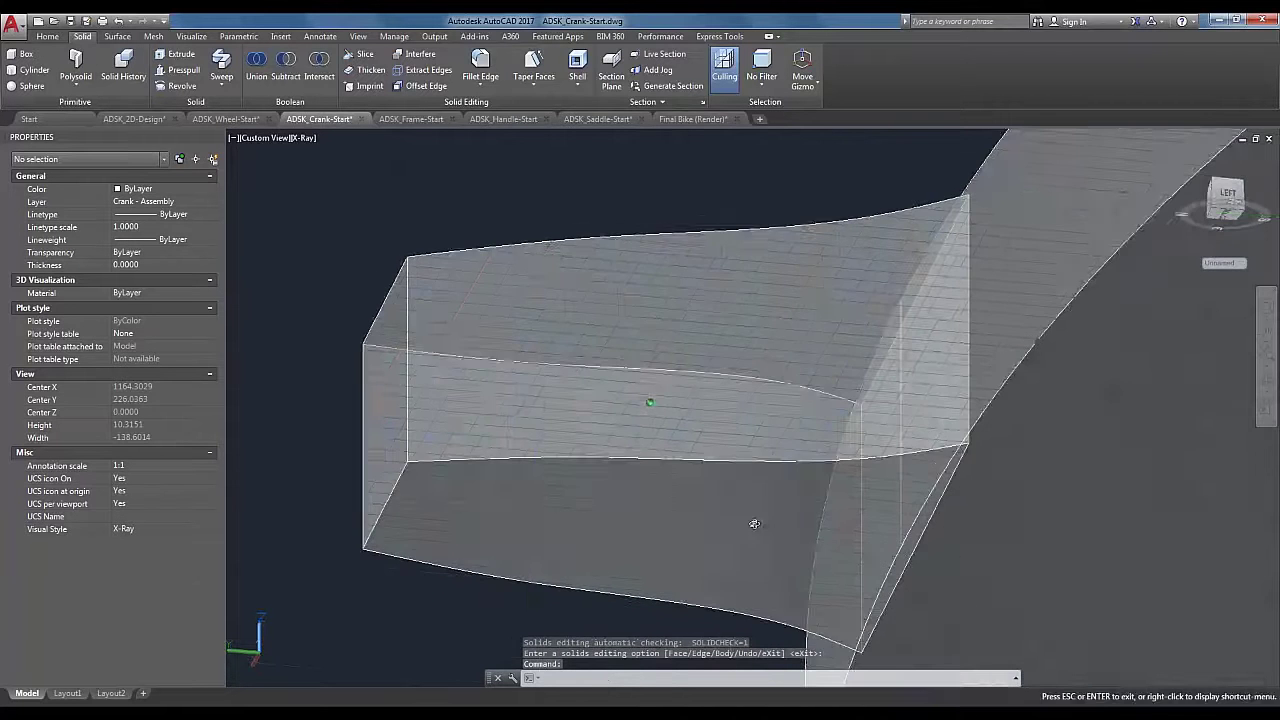
left_click(533, 65)
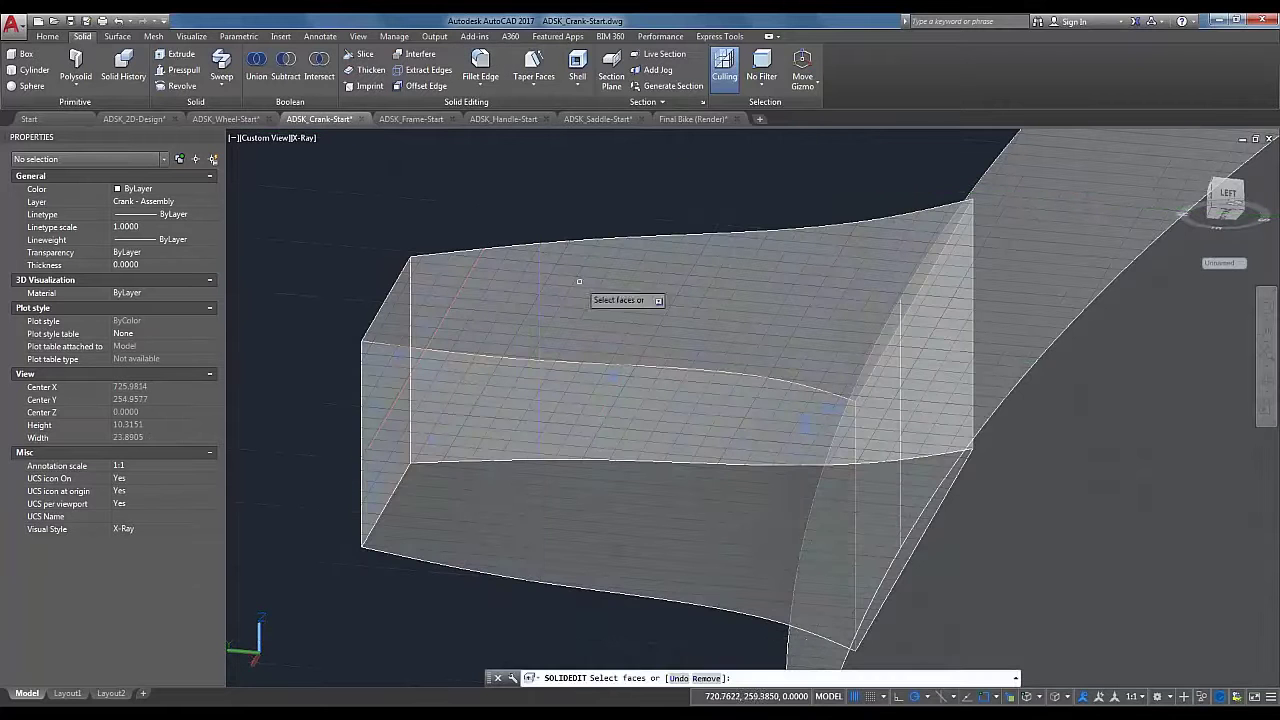
left_click(598, 537)
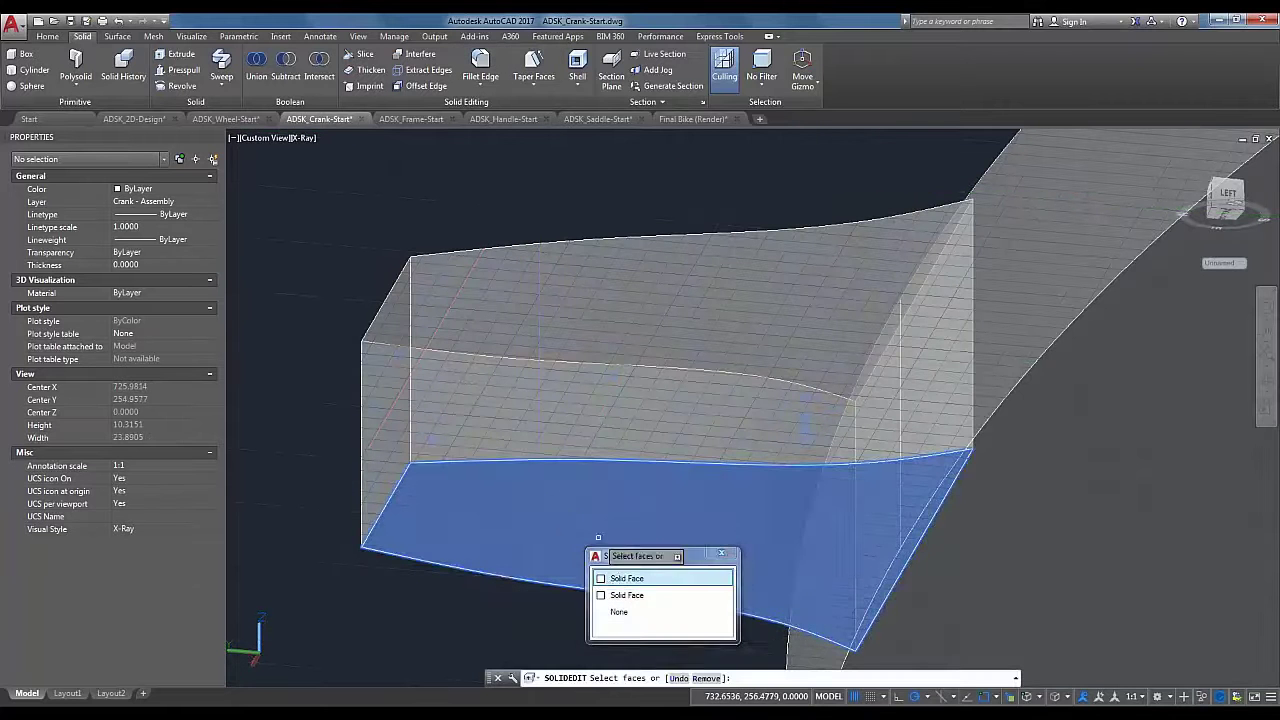
left_click(669, 581)
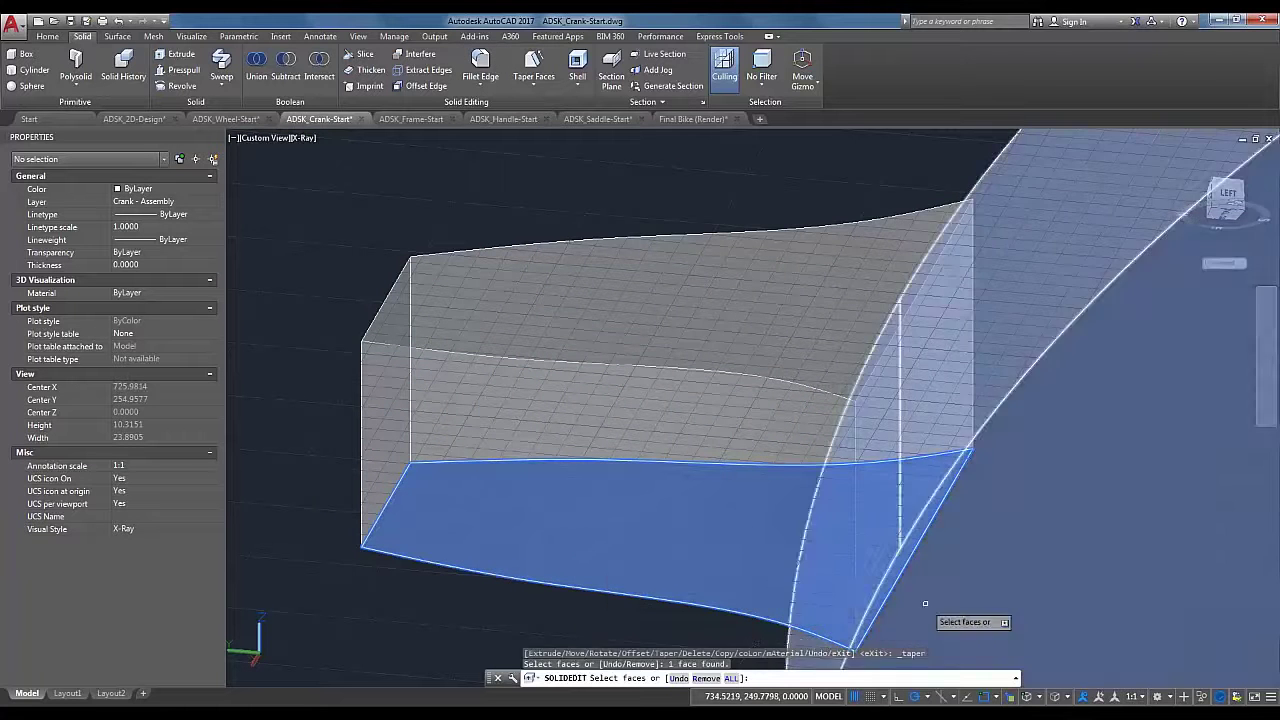
key("Return")
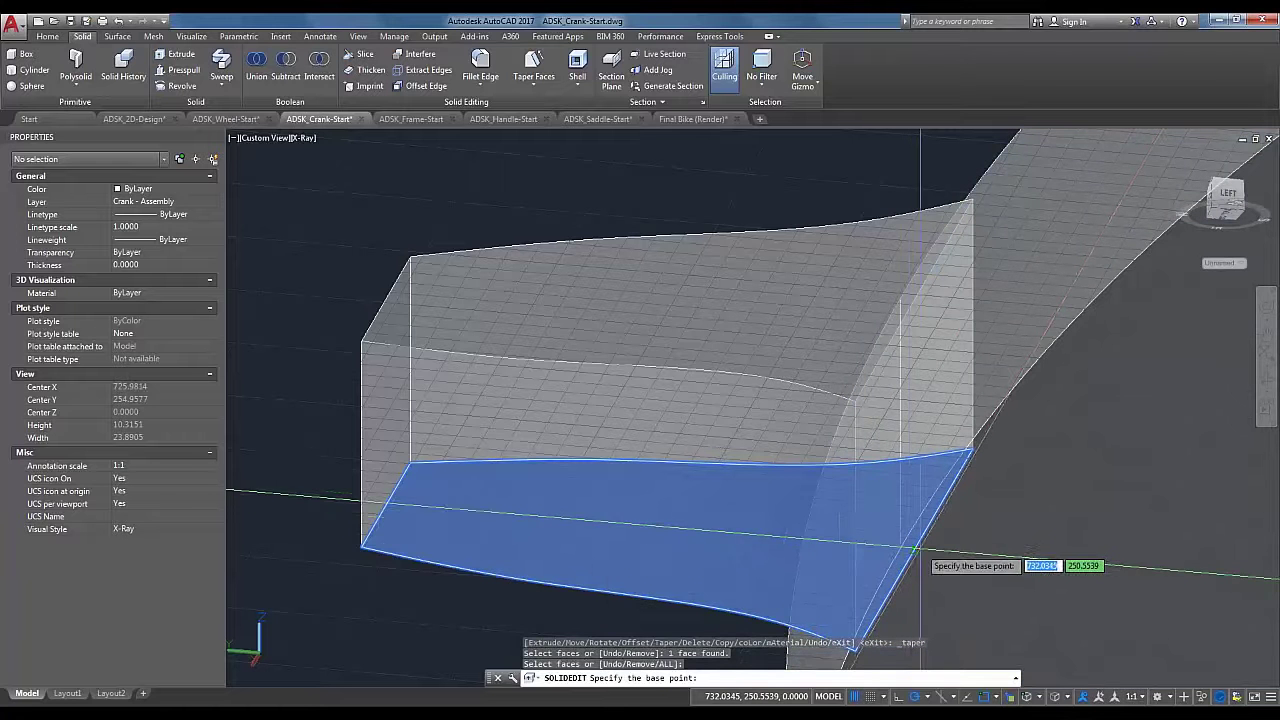
left_click(908, 562)
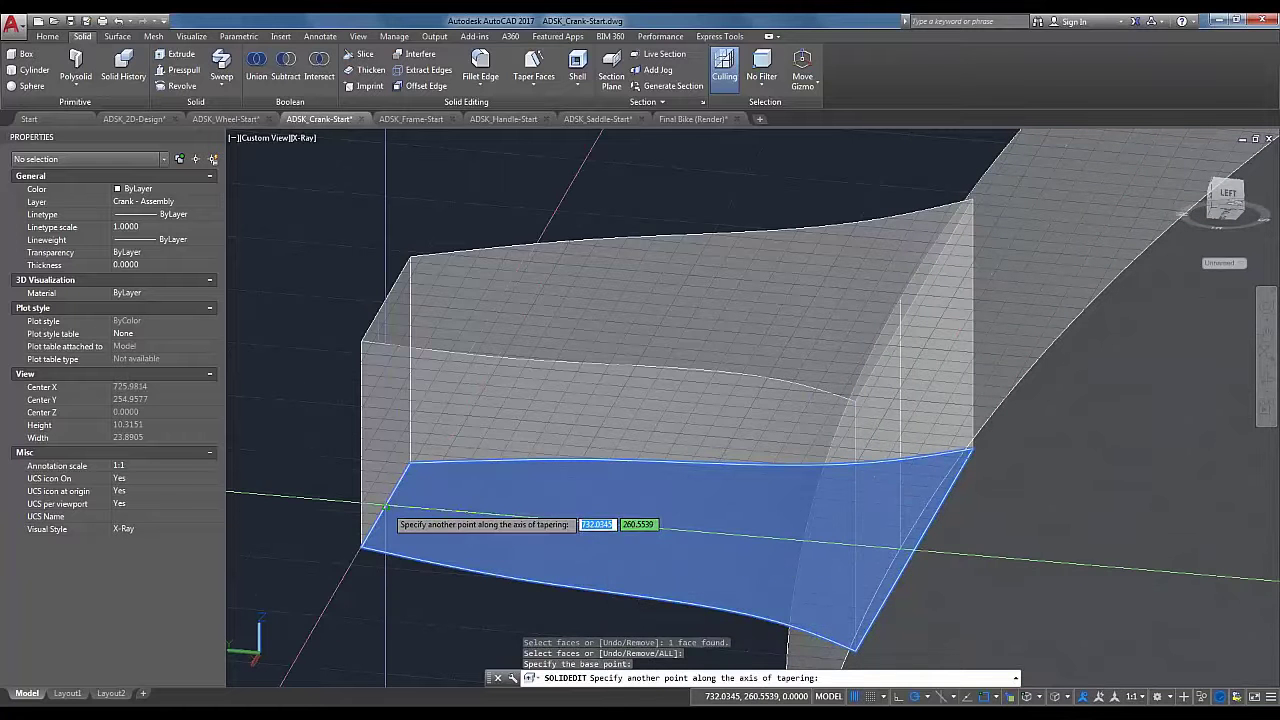
left_click(386, 507)
type("5")
key("Return")
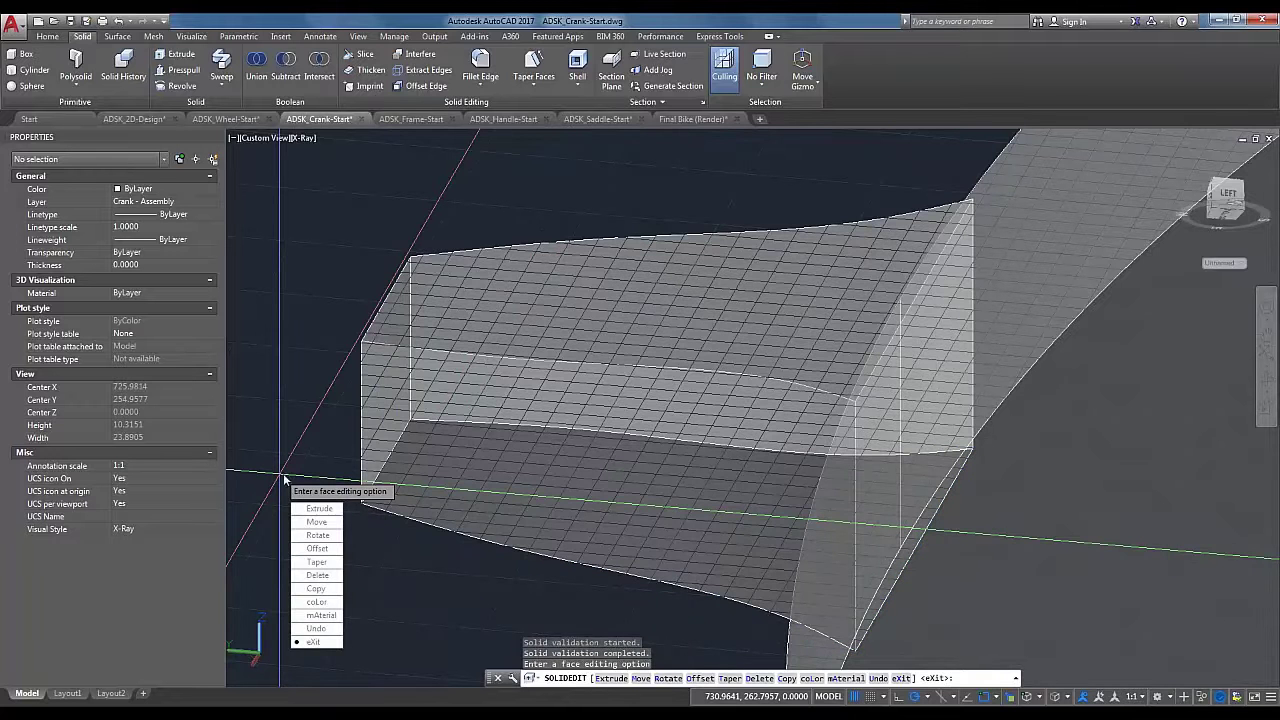
key("Return")
key("Return")
Step: Inspect the tooth's tapered profile from the side and its position on the whole gear disc
scroll(290, 500, "down", 6)
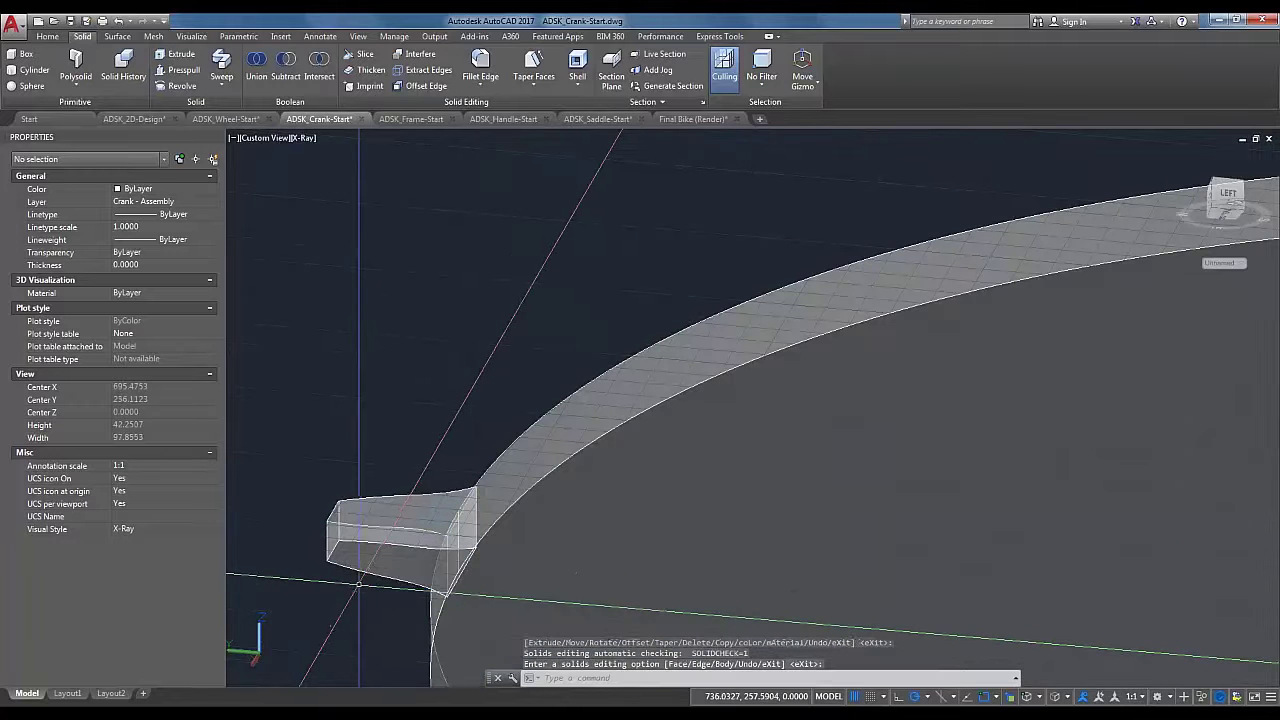
middle_click_drag(359, 584, 343, 678, "shift")
scroll(350, 628, "up", 2)
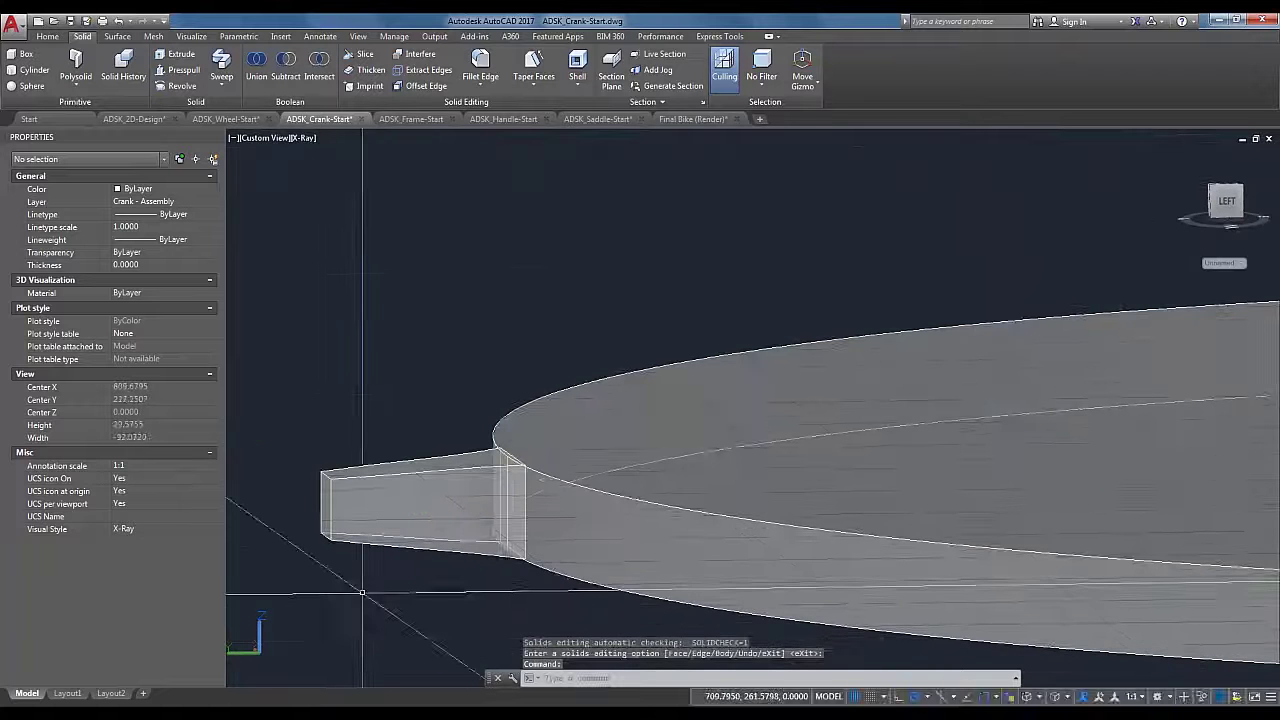
middle_click_drag(362, 592, 429, 540, "shift")
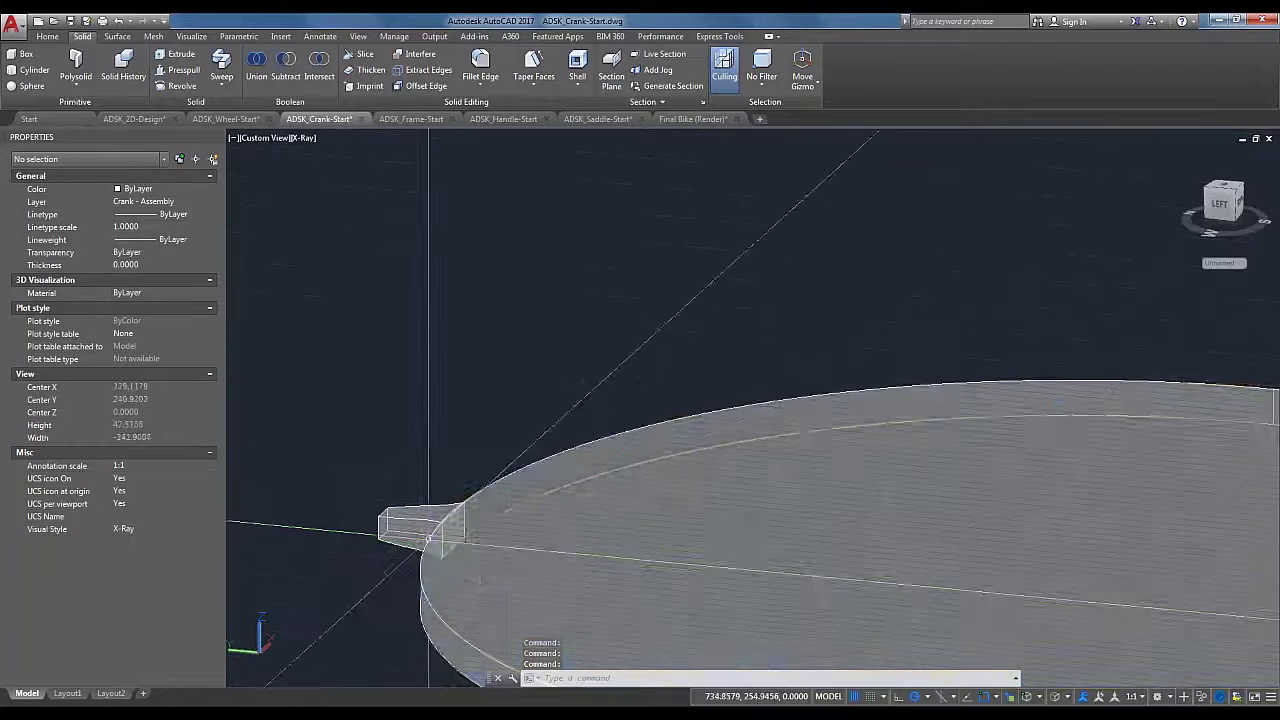
middle_click_drag(509, 554, 530, 585, "shift")
scroll(572, 500, "down", 5)
middle_click_drag(880, 546, 532, 586, "shift")
scroll(613, 348, "up", 2)
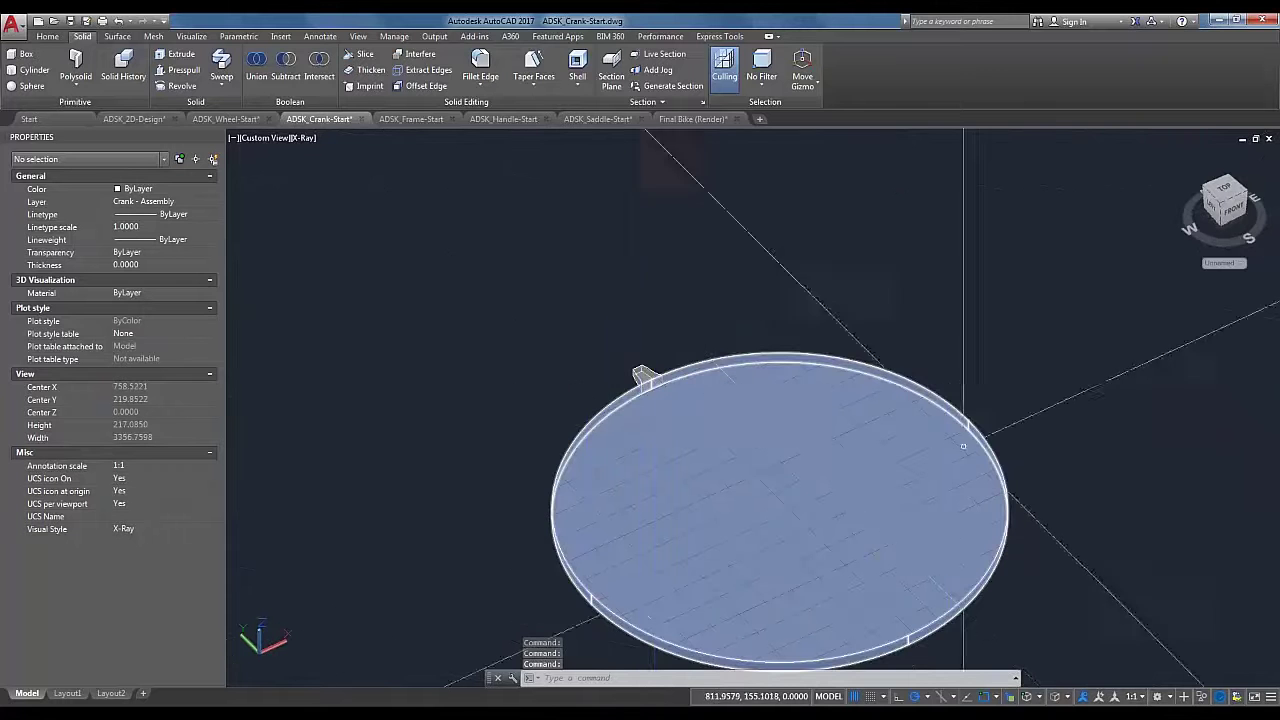
scroll(630, 372, "up", 2)
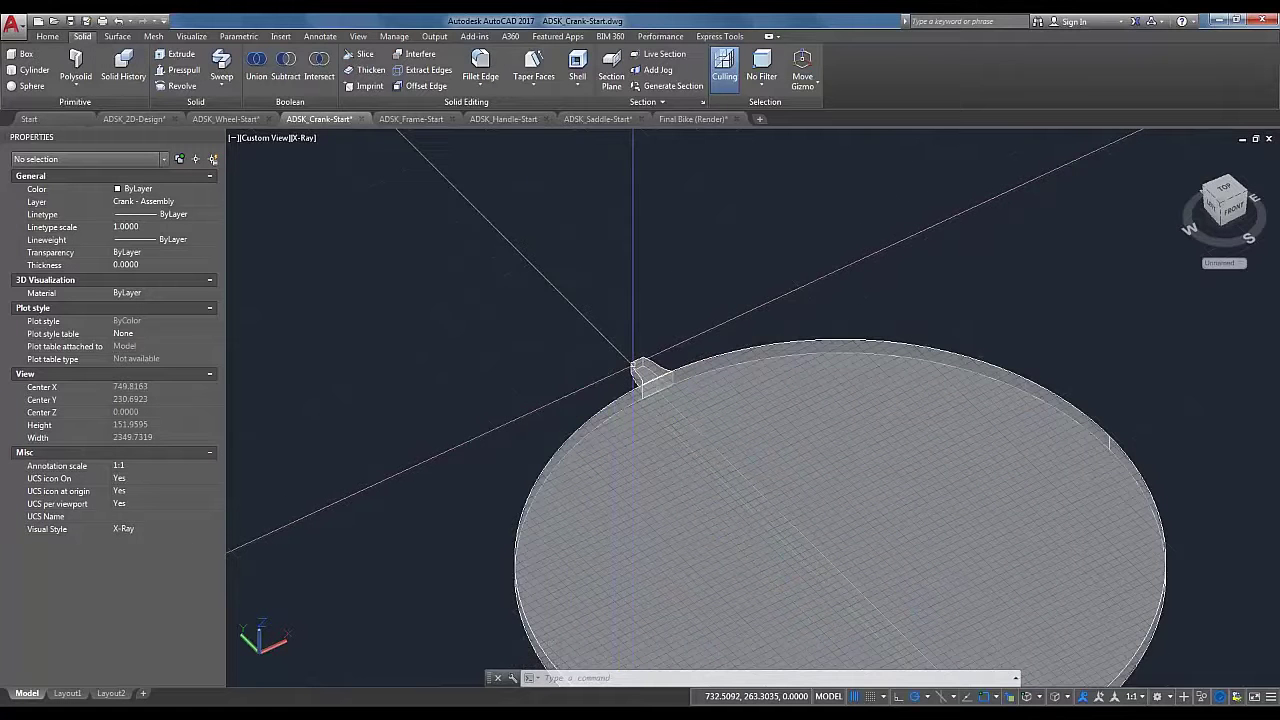
Step: Create a polar 3D array of the tooth with 50 rotated items filling 360 degrees around the gear disc's vertical centre axis
left_click(638, 372)
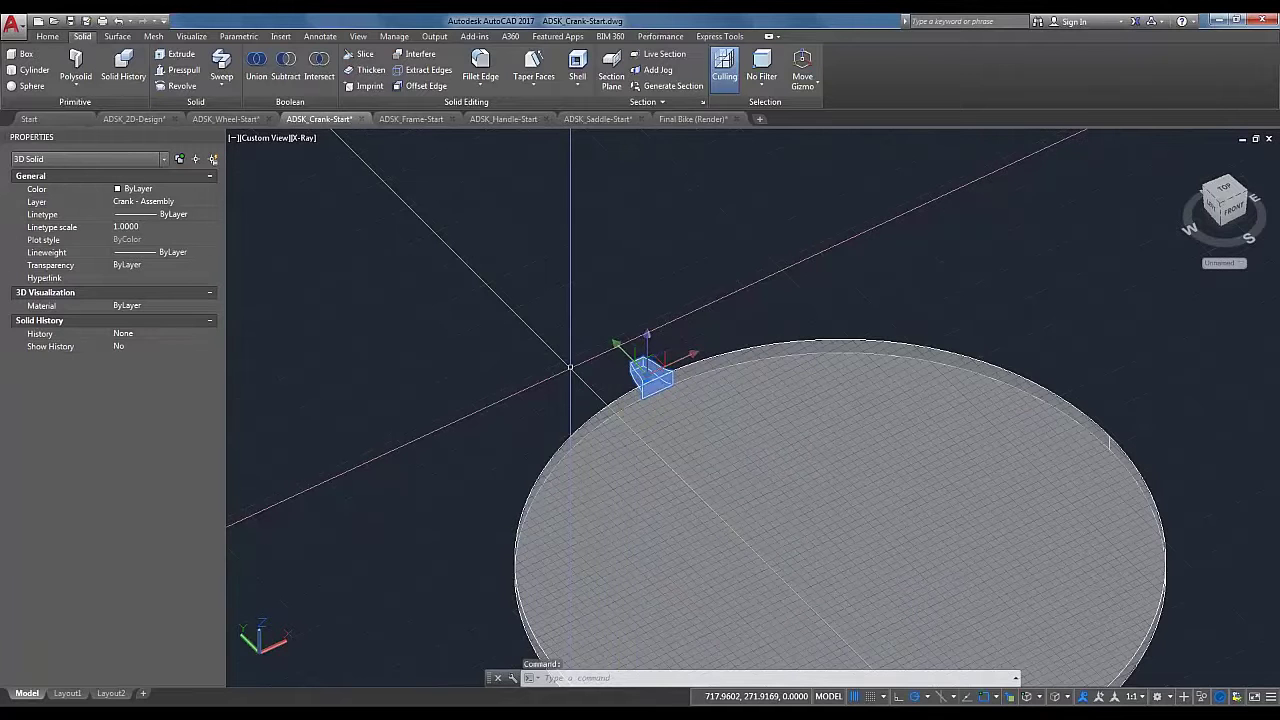
key("Escape")
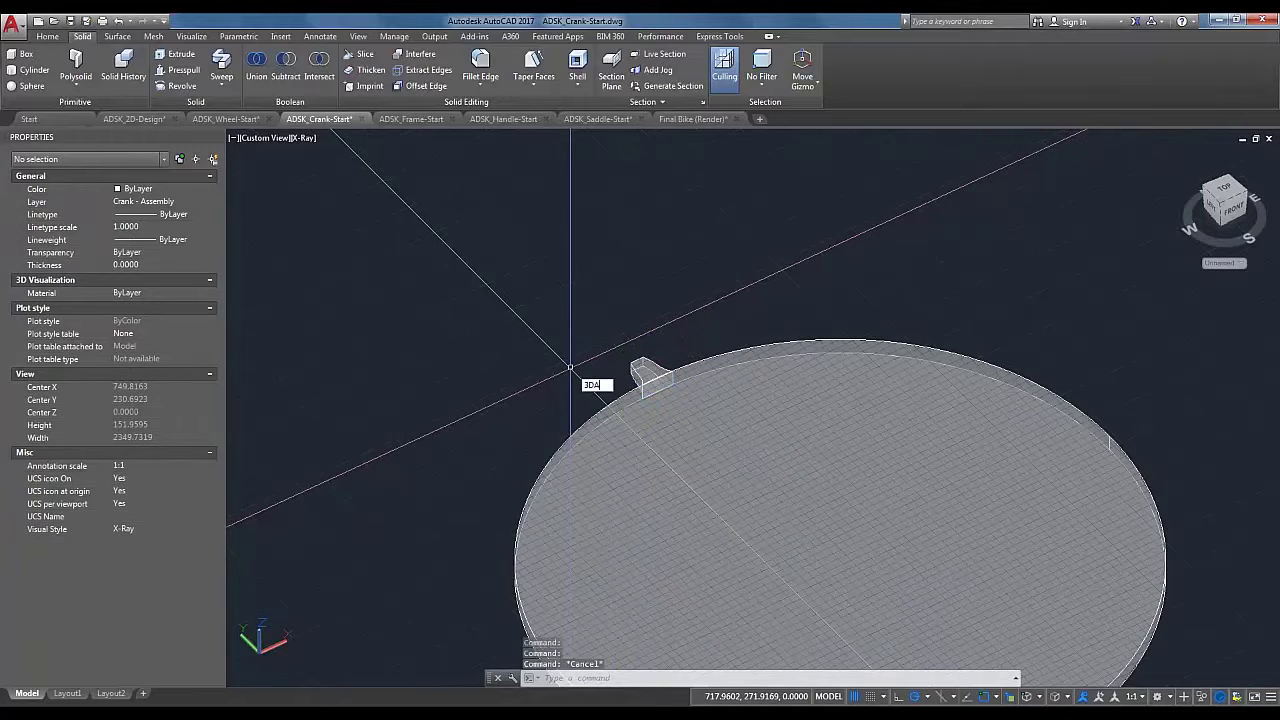
key("Return")
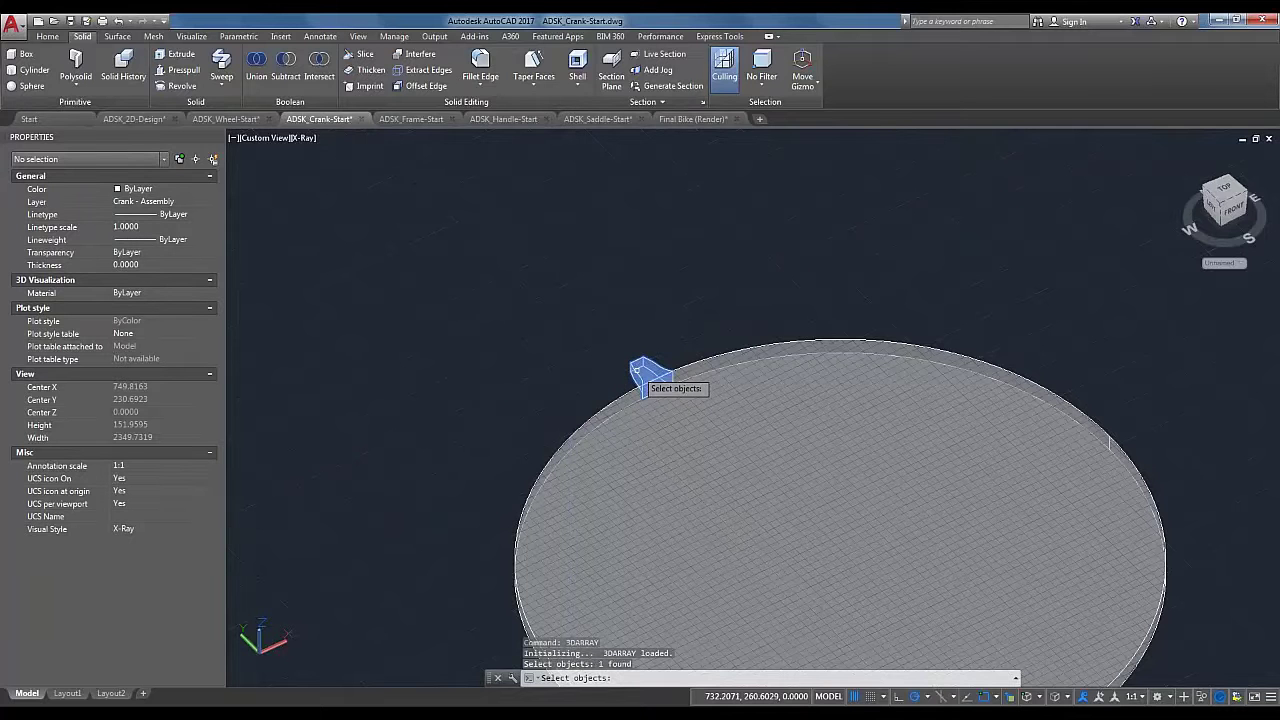
key("Return")
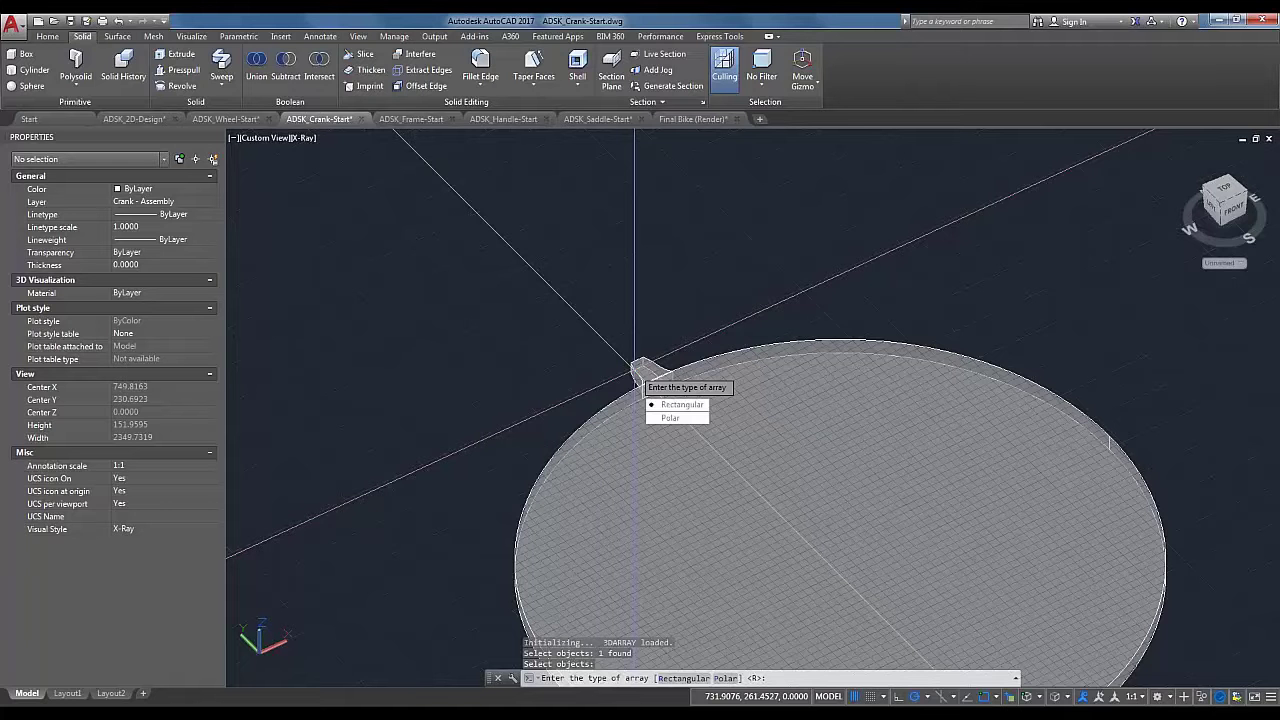
middle_click_drag(657, 414, 643, 345)
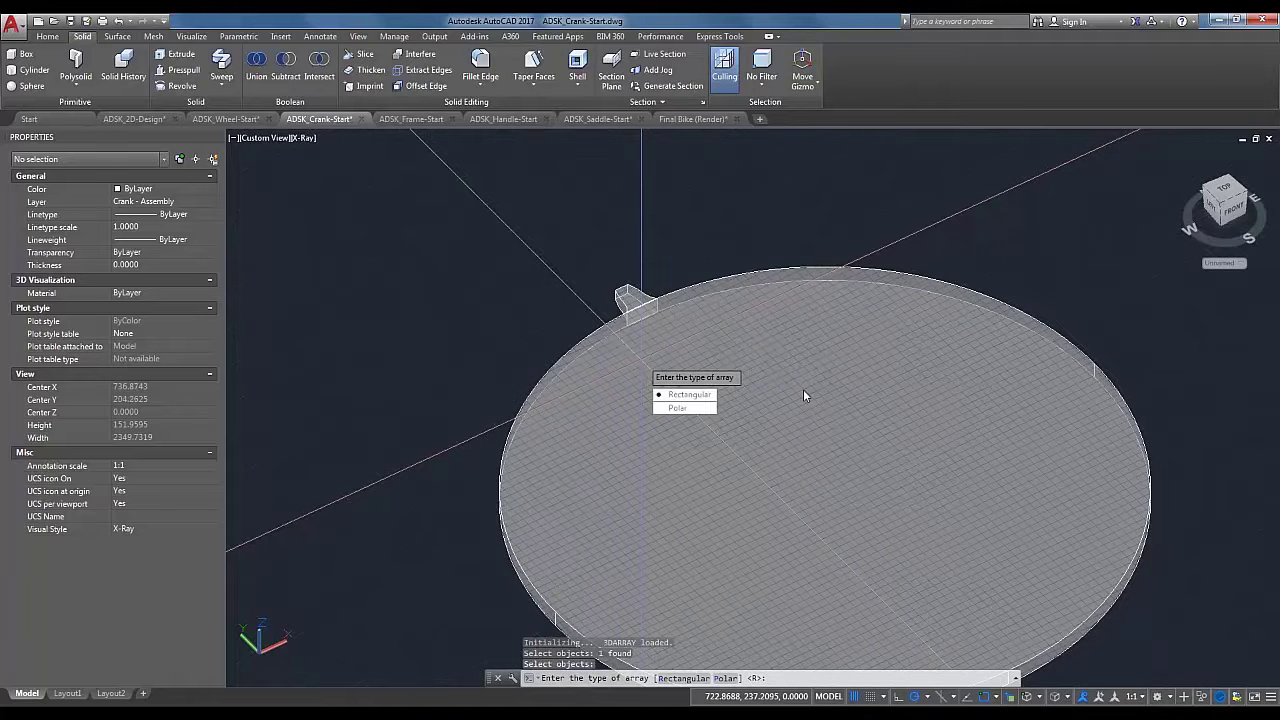
type("P")
key("Return")
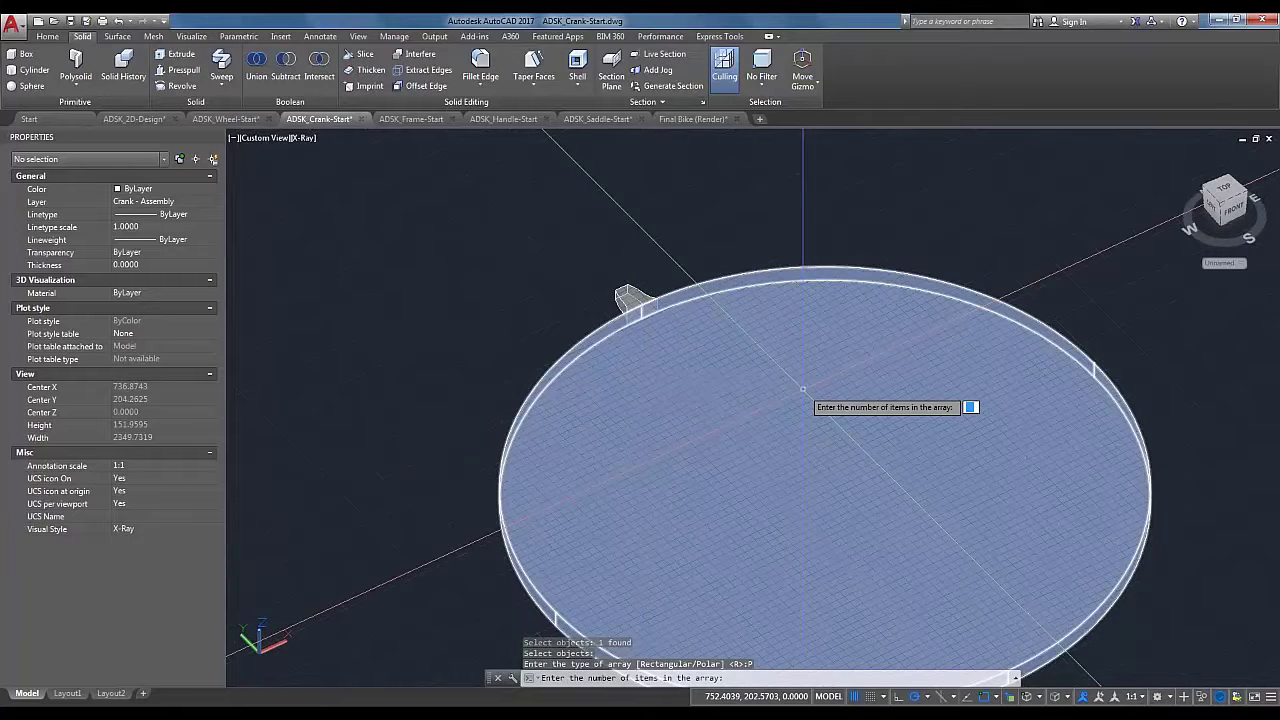
scroll(688, 408, "down", 6)
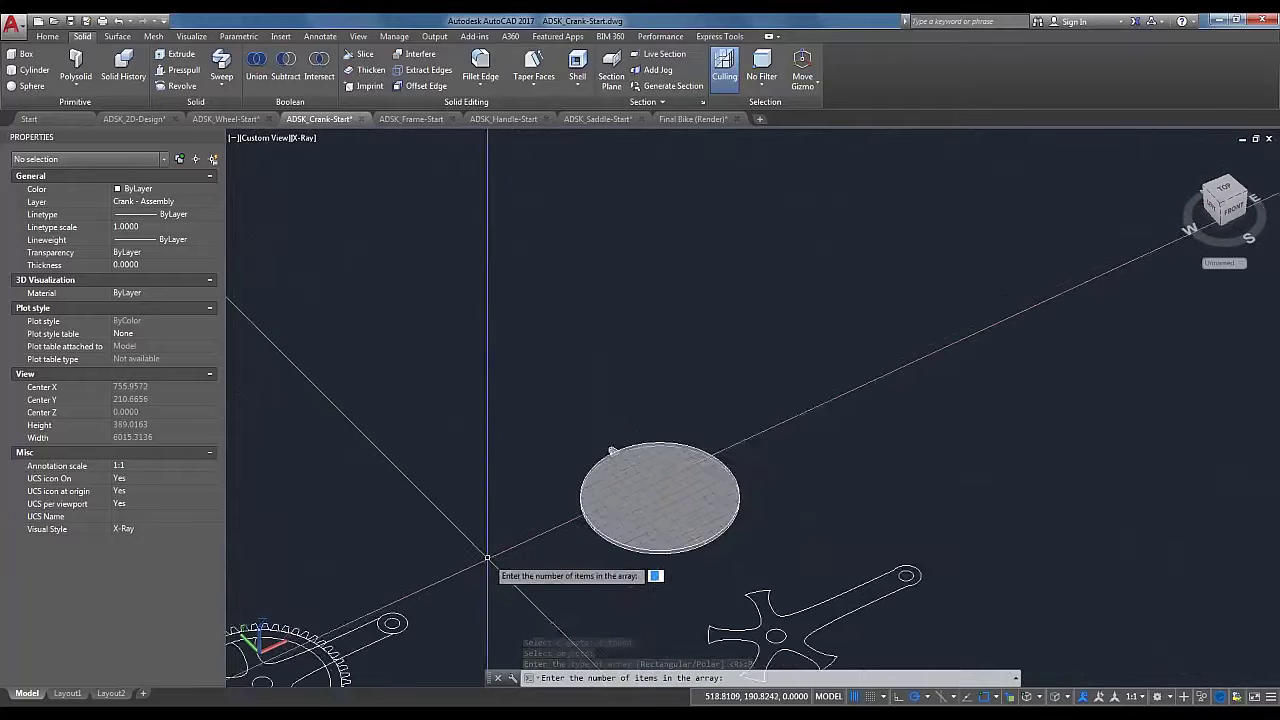
scroll(688, 398, "up", 4)
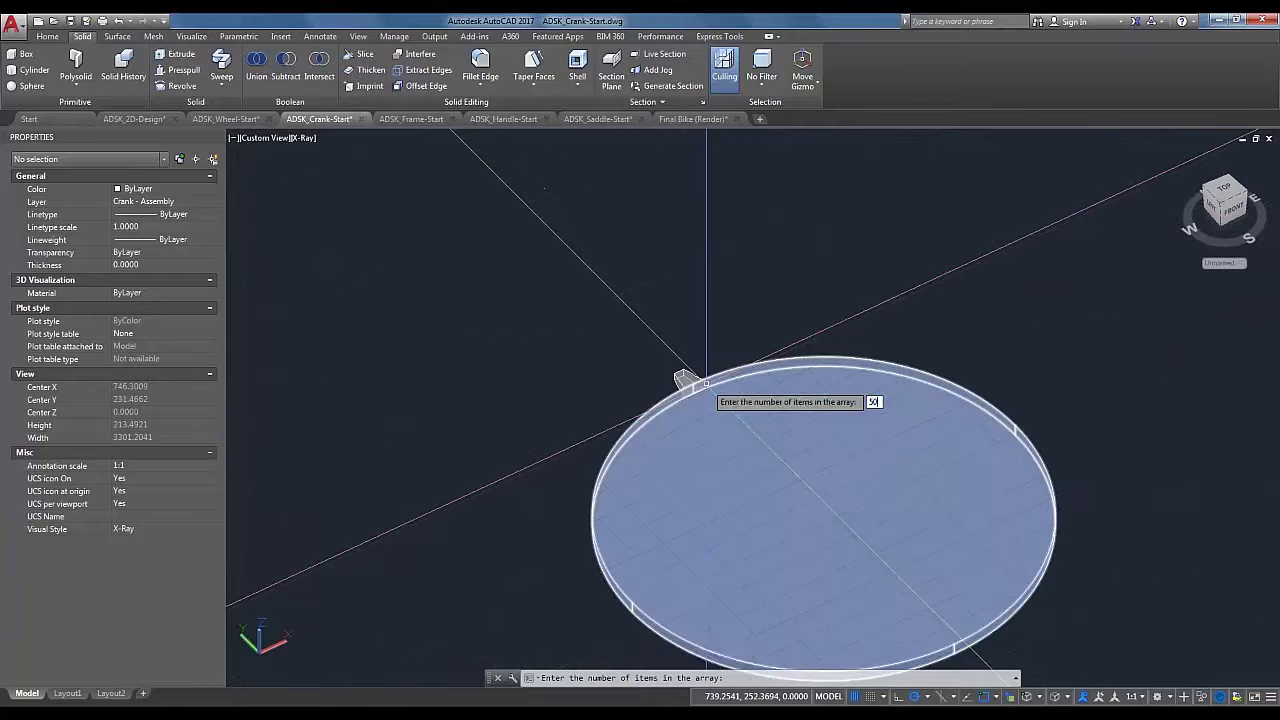
key("Return")
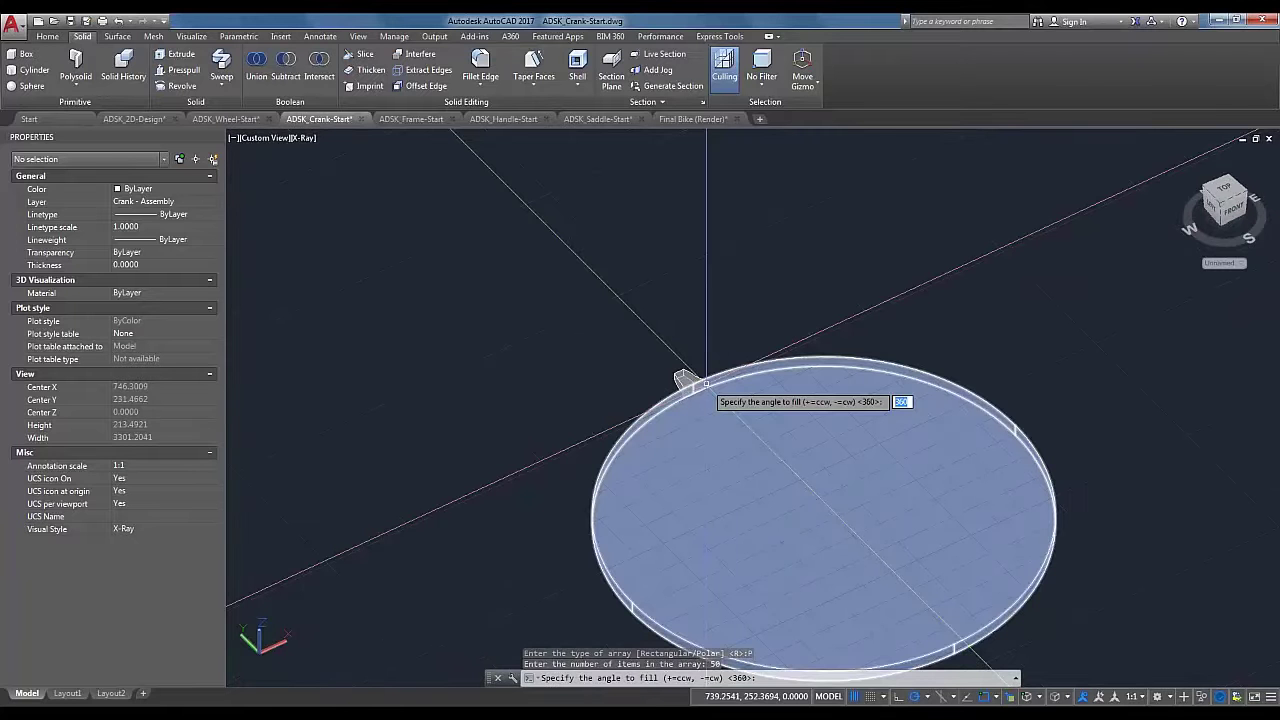
key("Return")
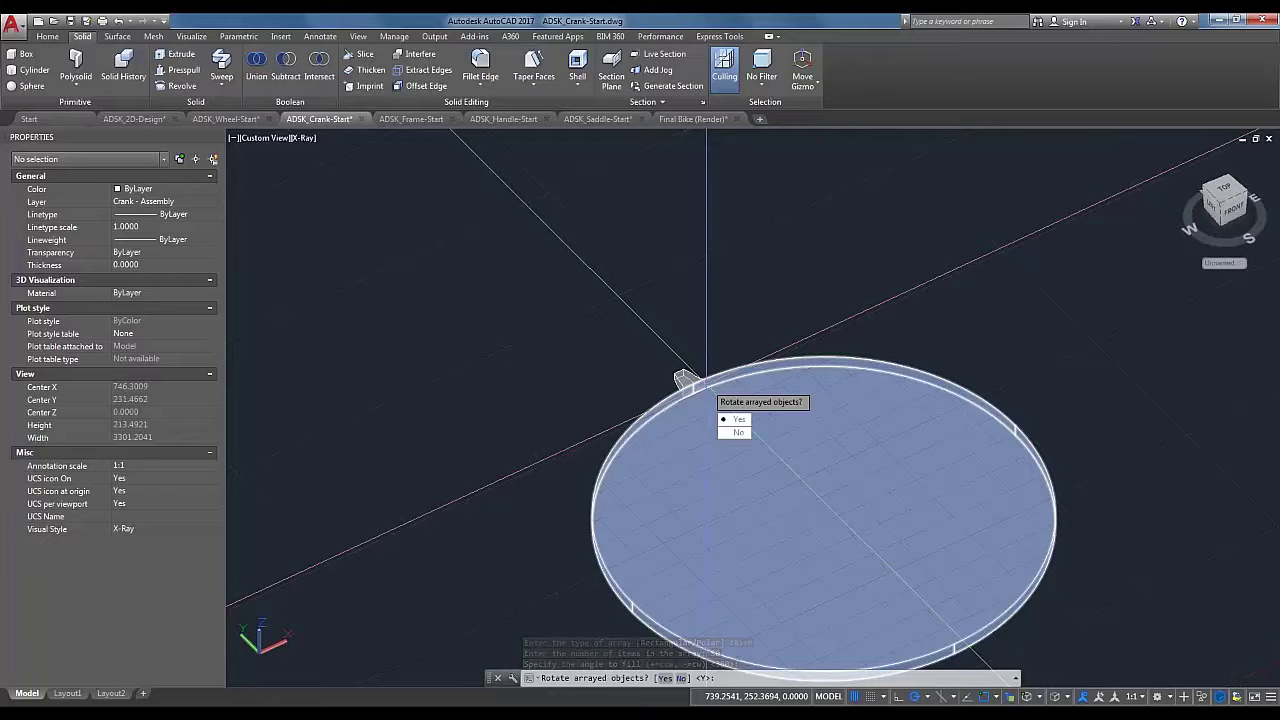
key("Return")
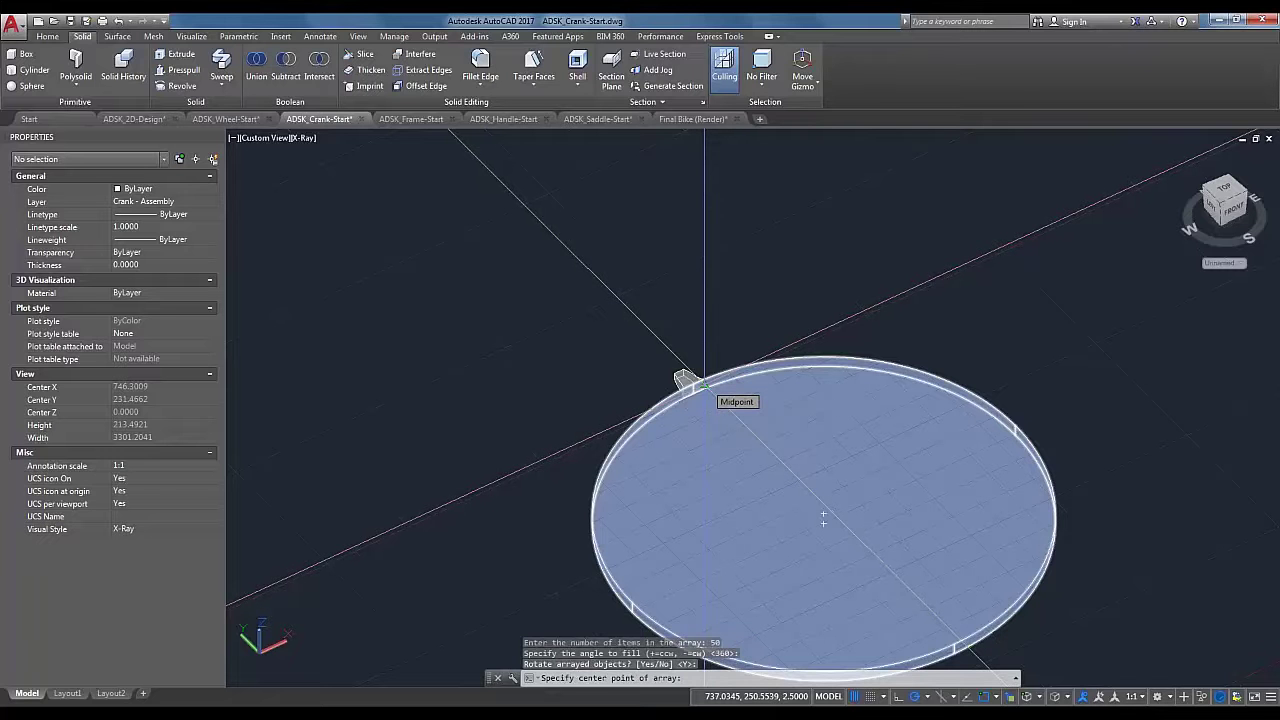
left_click(822, 522)
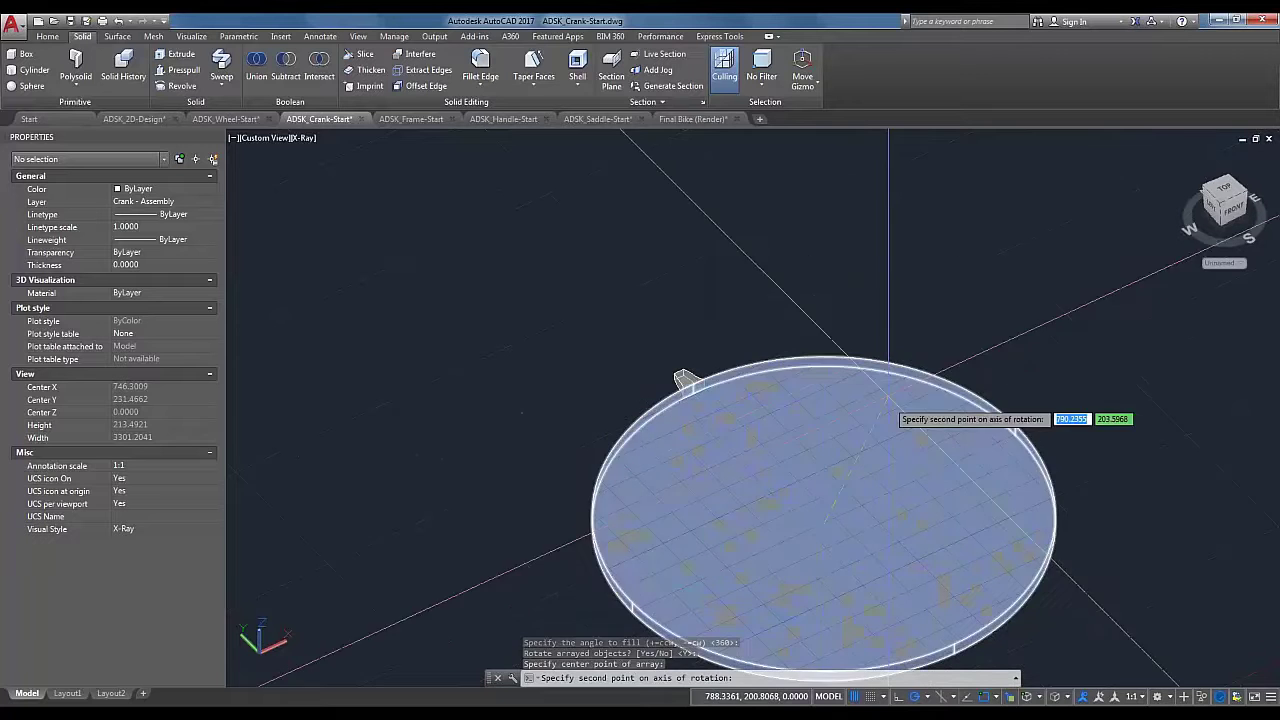
left_click(822, 278)
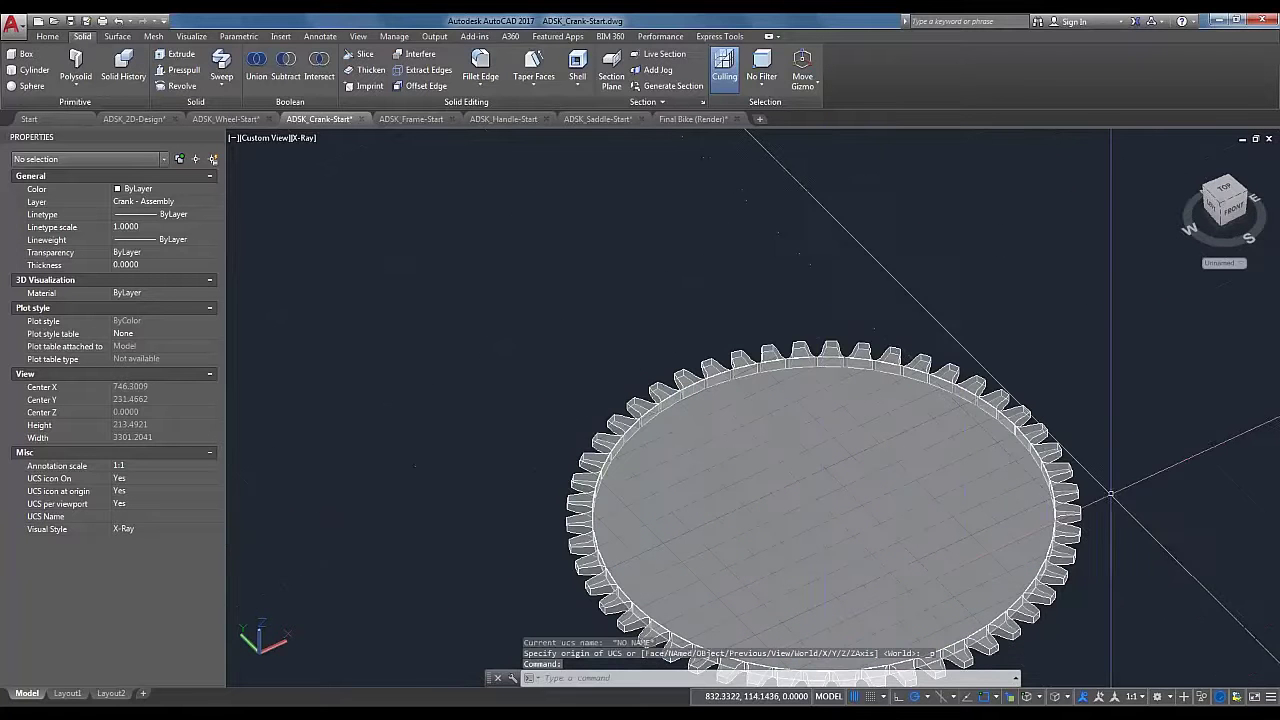
Step: Copy the inner rim circle of the flat crank drawing from its centre to the centre of the 3D gear disc
middle_click_drag(1110, 499, 967, 301)
middle_click_drag(680, 315, 910, 374, "shift")
scroll(812, 368, "down", 2)
middle_click_drag(286, 624, 347, 563)
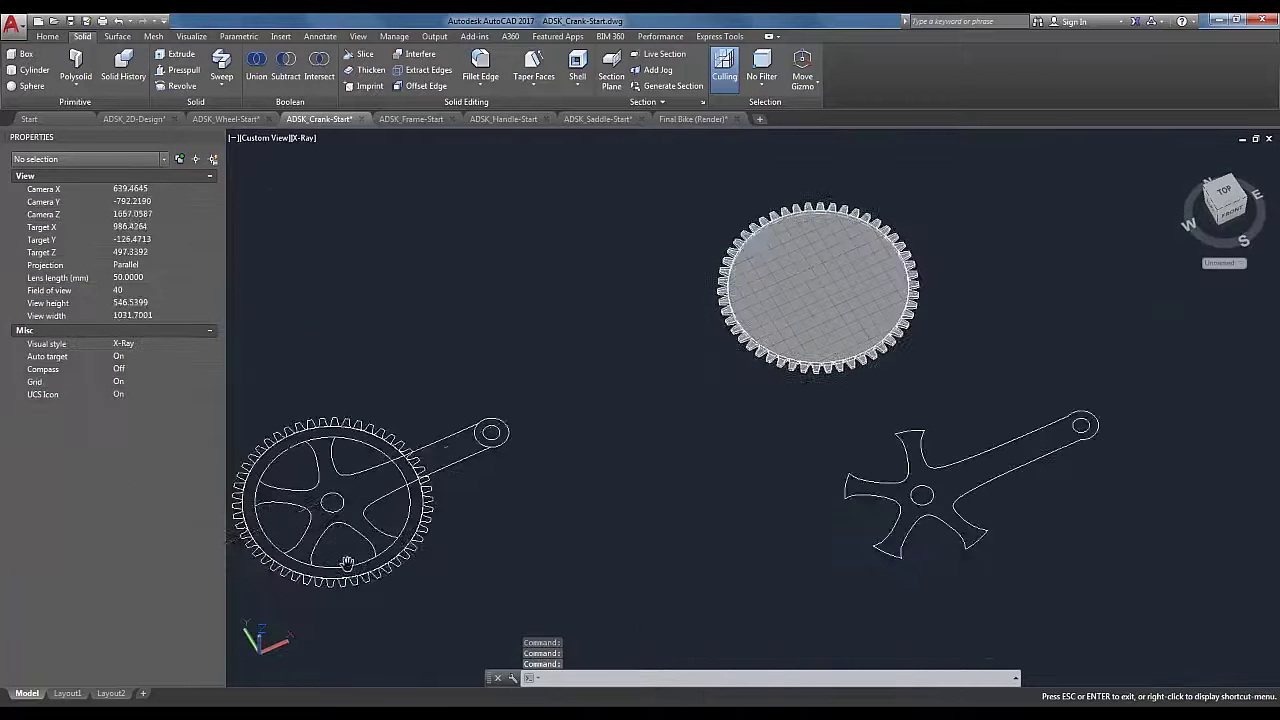
scroll(347, 562, "up", 1)
key("Escape")
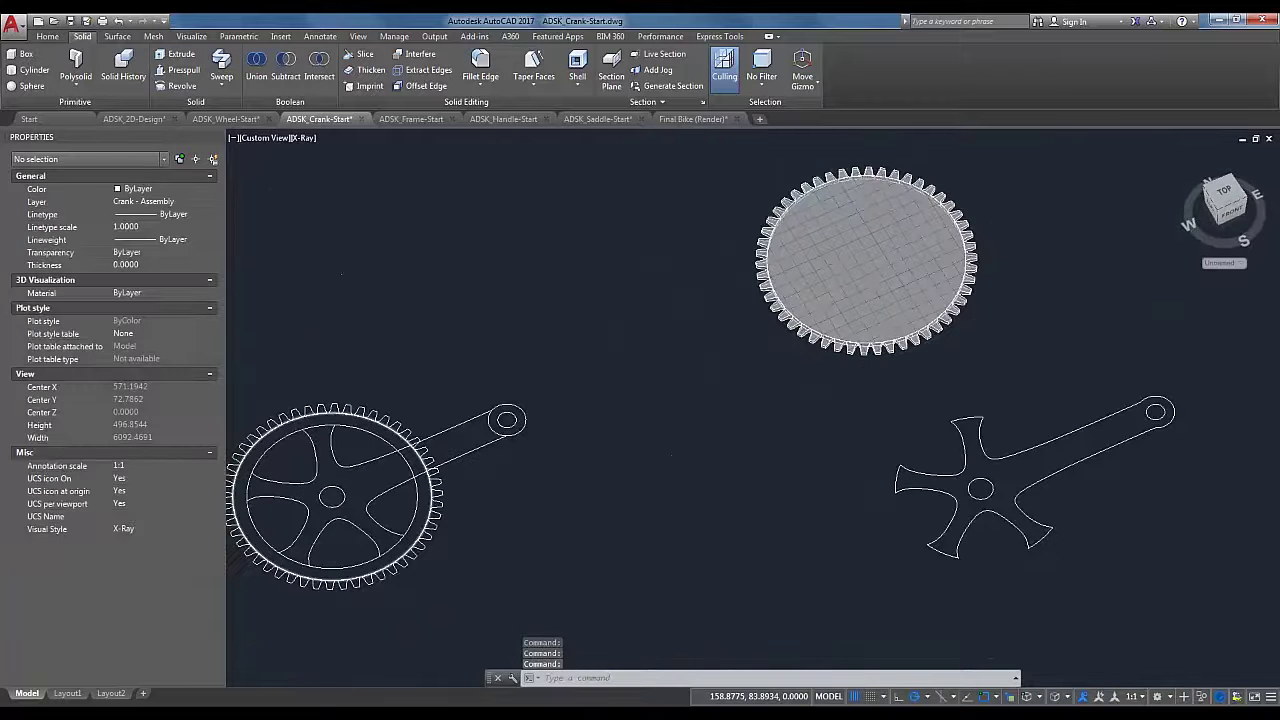
scroll(355, 565, "up", 2)
left_click(345, 563)
middle_click_drag(351, 546, 536, 467)
scroll(536, 464, "up", 4)
right_click(535, 466)
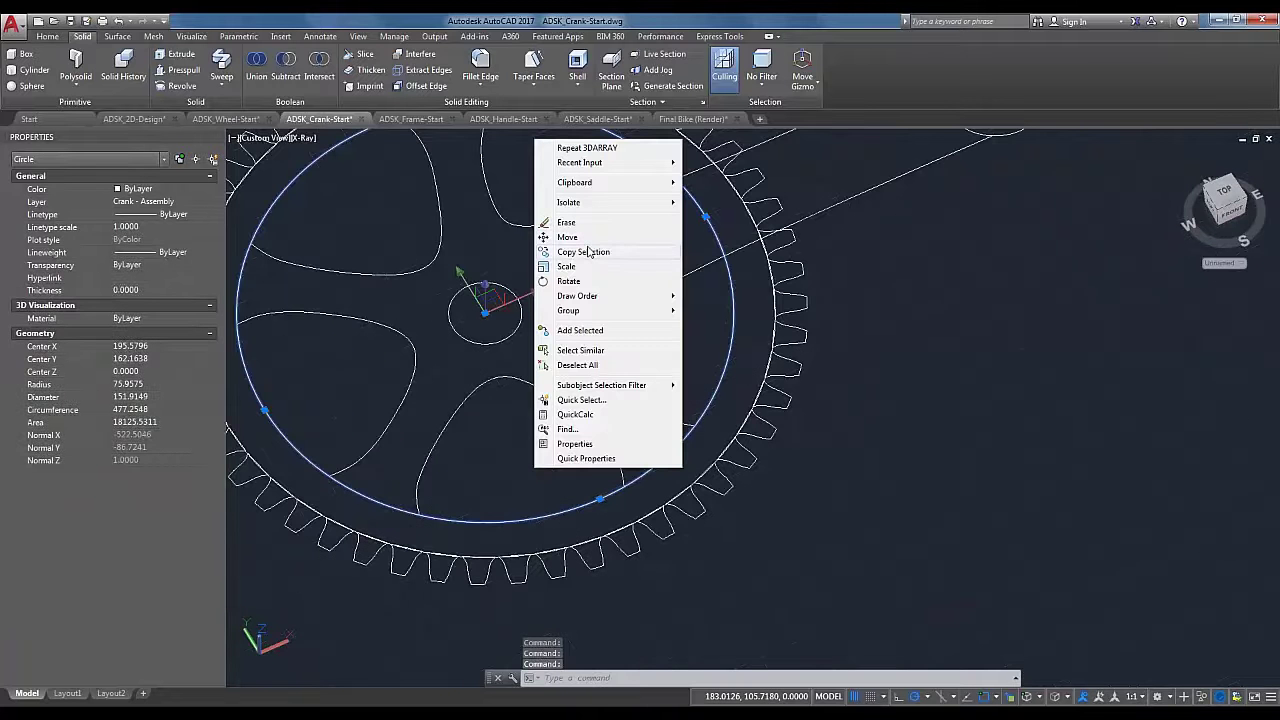
left_click(590, 252)
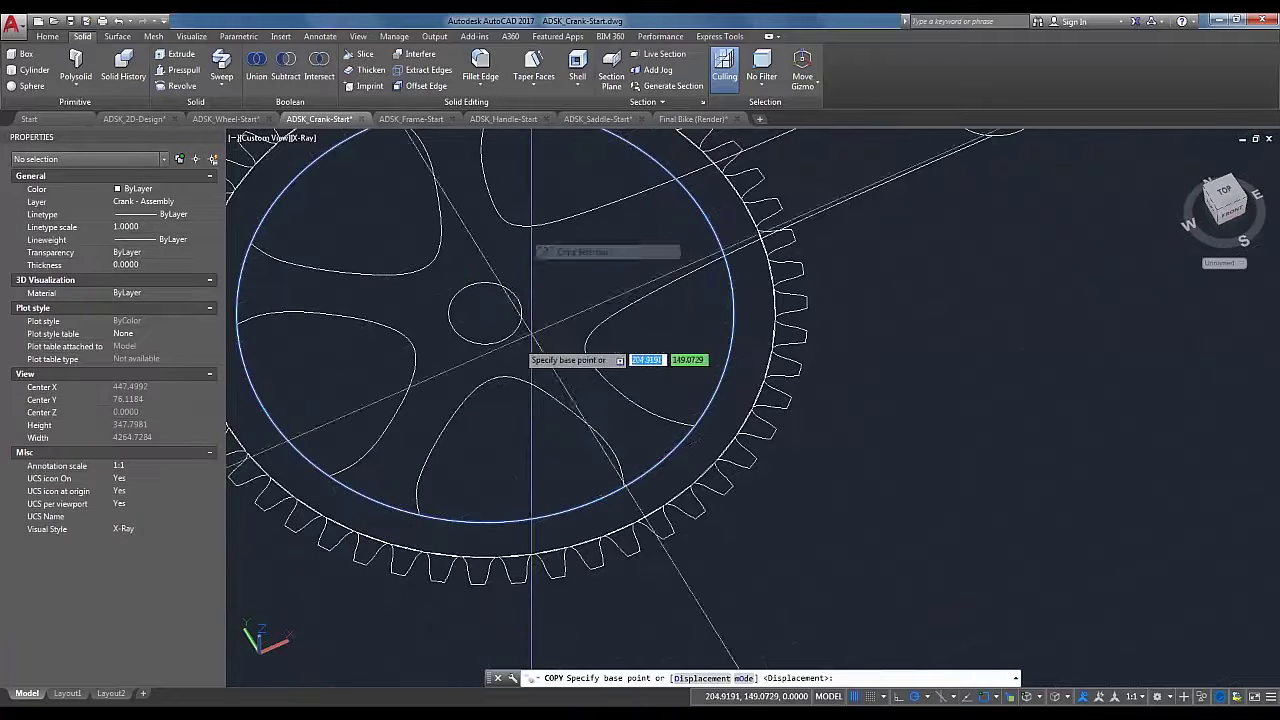
left_click(486, 314)
scroll(514, 366, "down", 3)
scroll(685, 207, "up", 3)
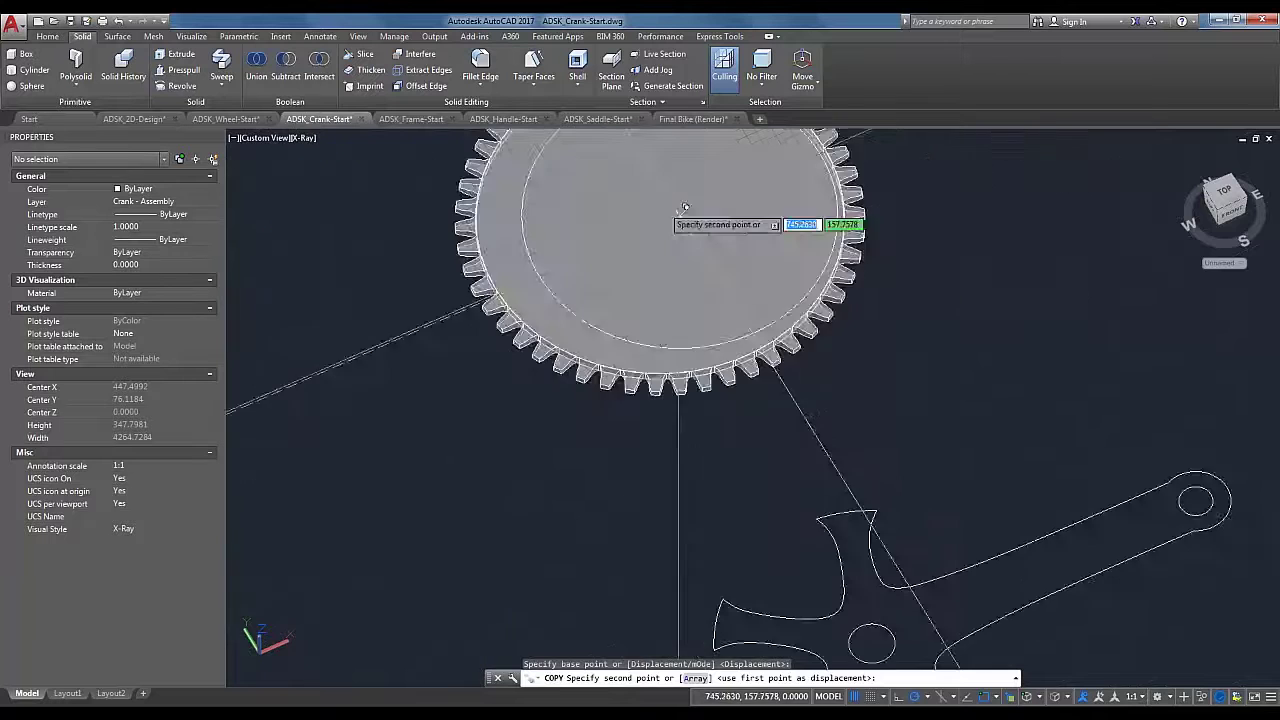
scroll(685, 207, "up", 5)
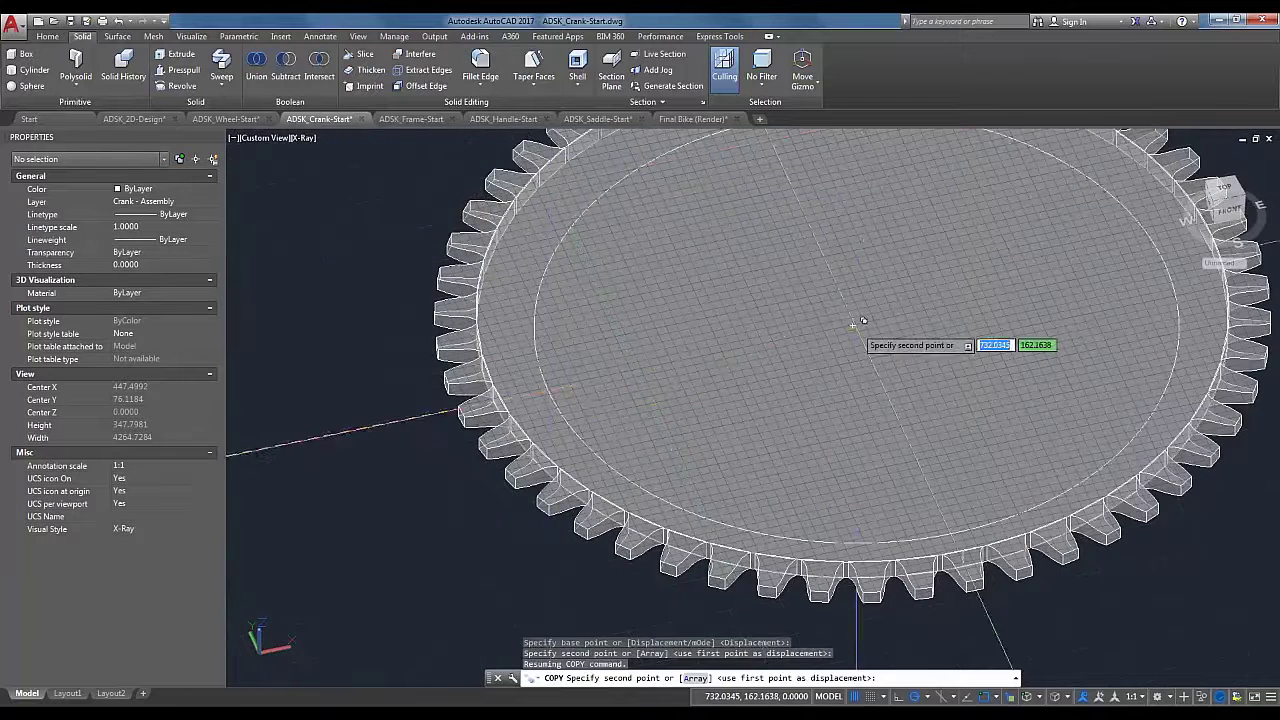
key("Escape")
Step: Extrude the copied circle upward from the gear disc into a cylinder about 45 units high
middle_click_drag(862, 320, 955, 298, "shift")
scroll(523, 349, "up", 2)
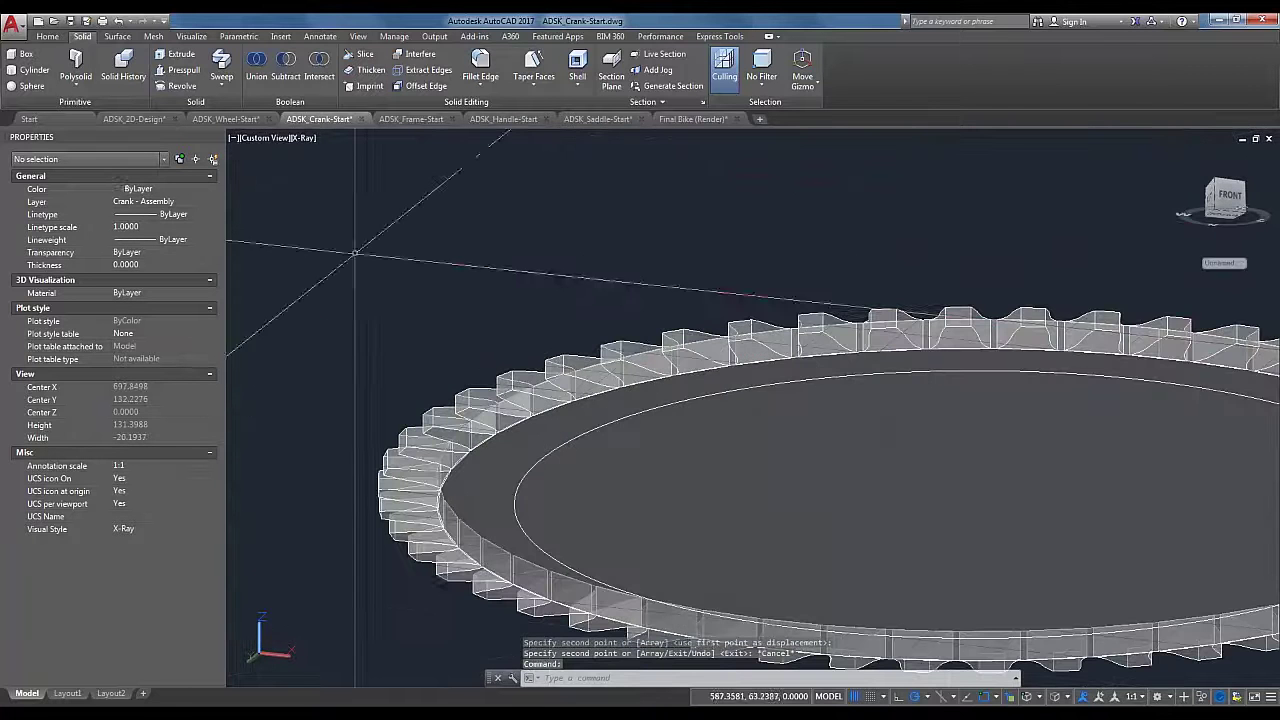
left_click(47, 36)
left_click(57, 60)
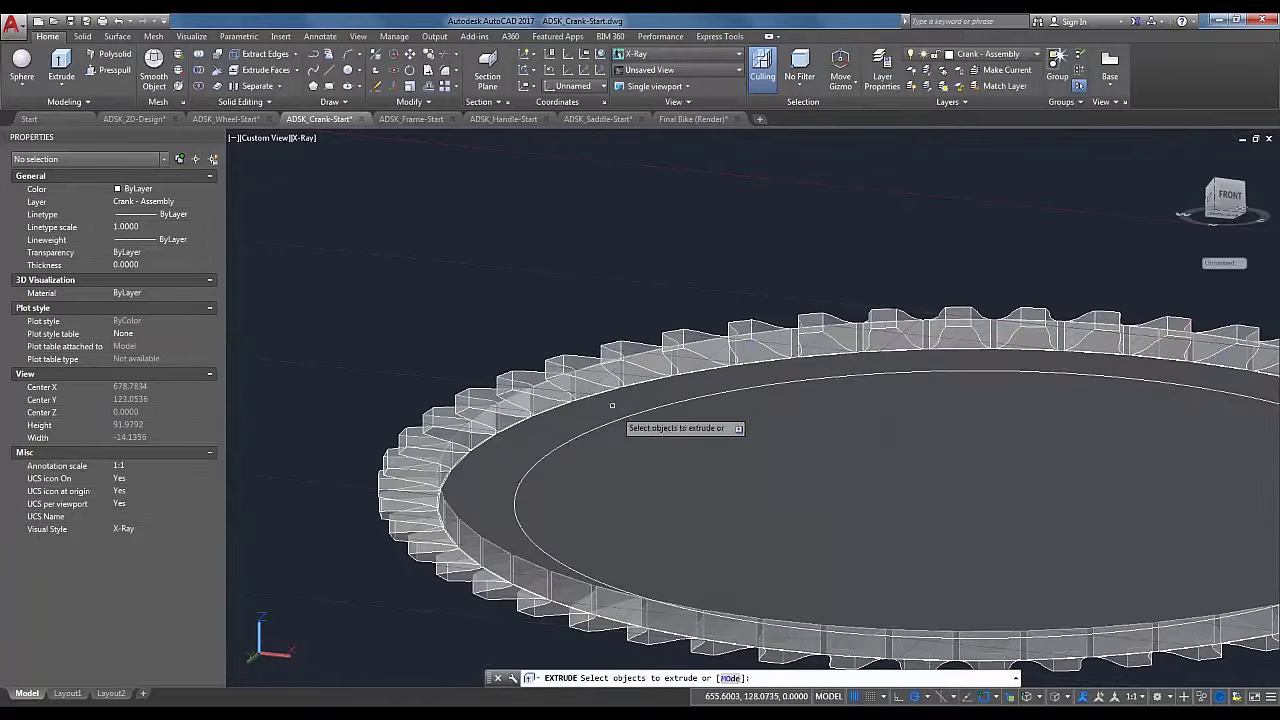
left_click(633, 409)
left_click(677, 467)
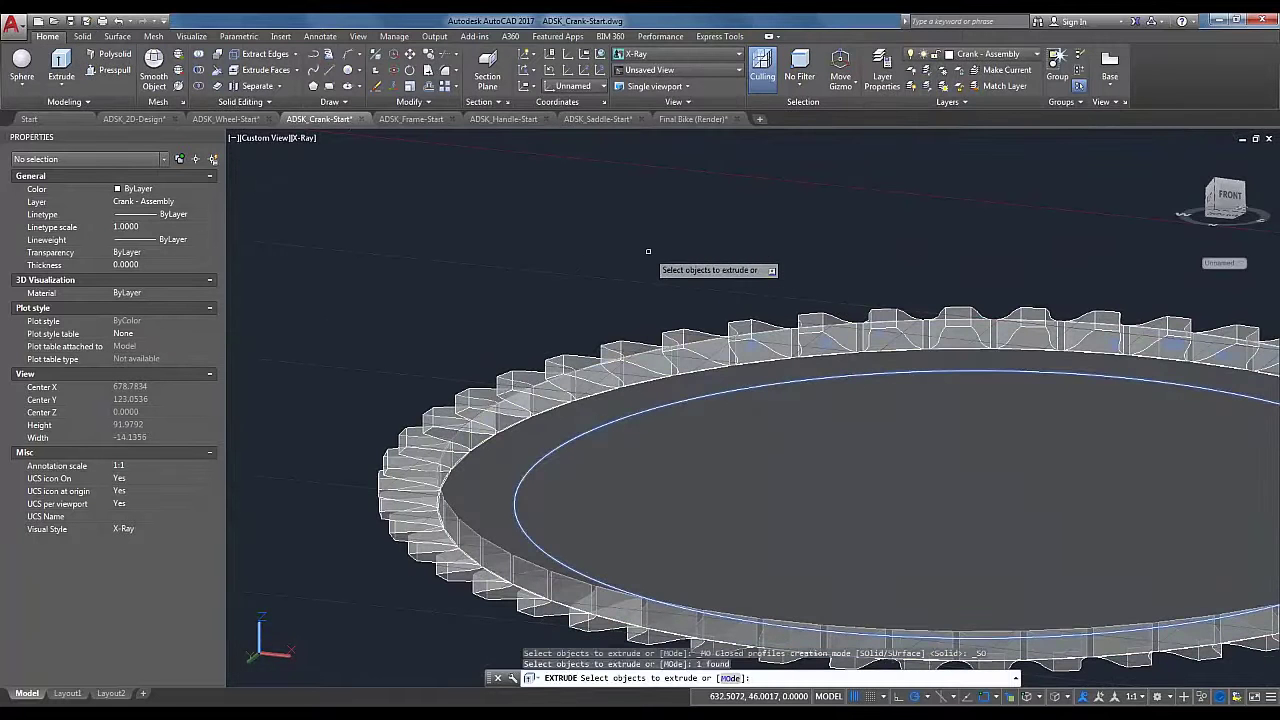
key("Return")
scroll(727, 380, "down", 4)
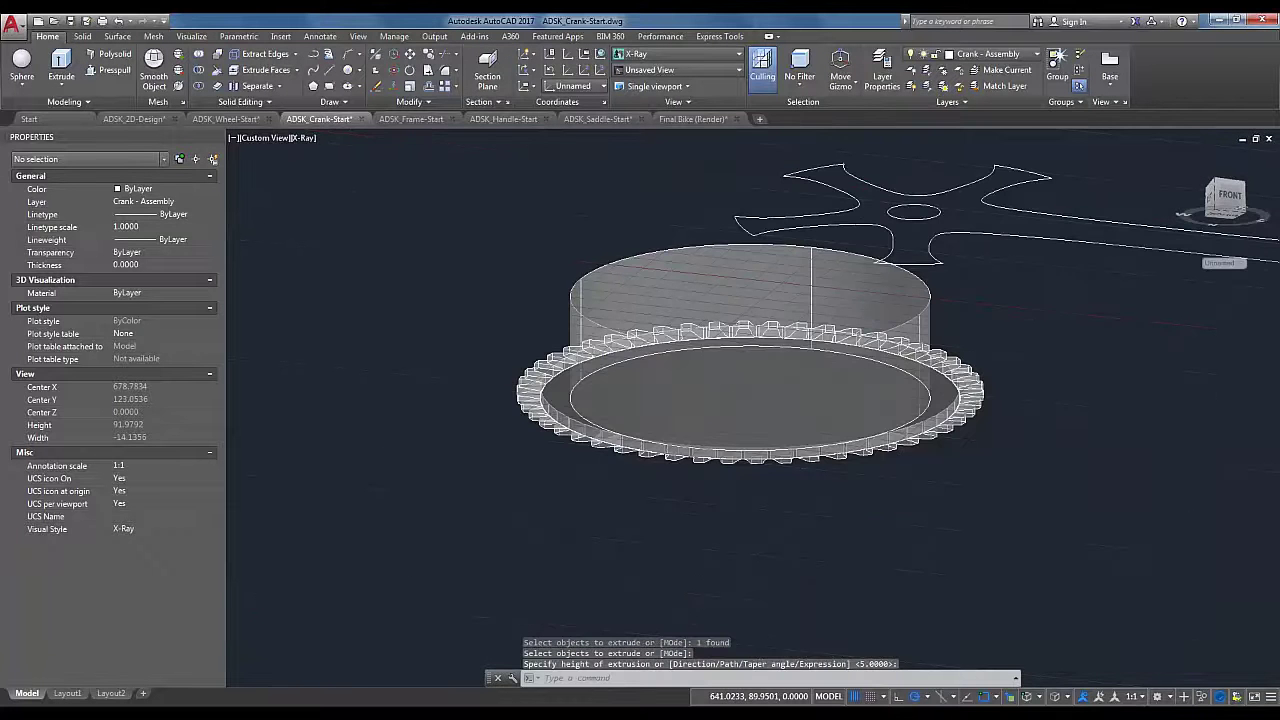
middle_click_drag(727, 380, 887, 478, "shift")
key("Return")
scroll(630, 385, "up", 4)
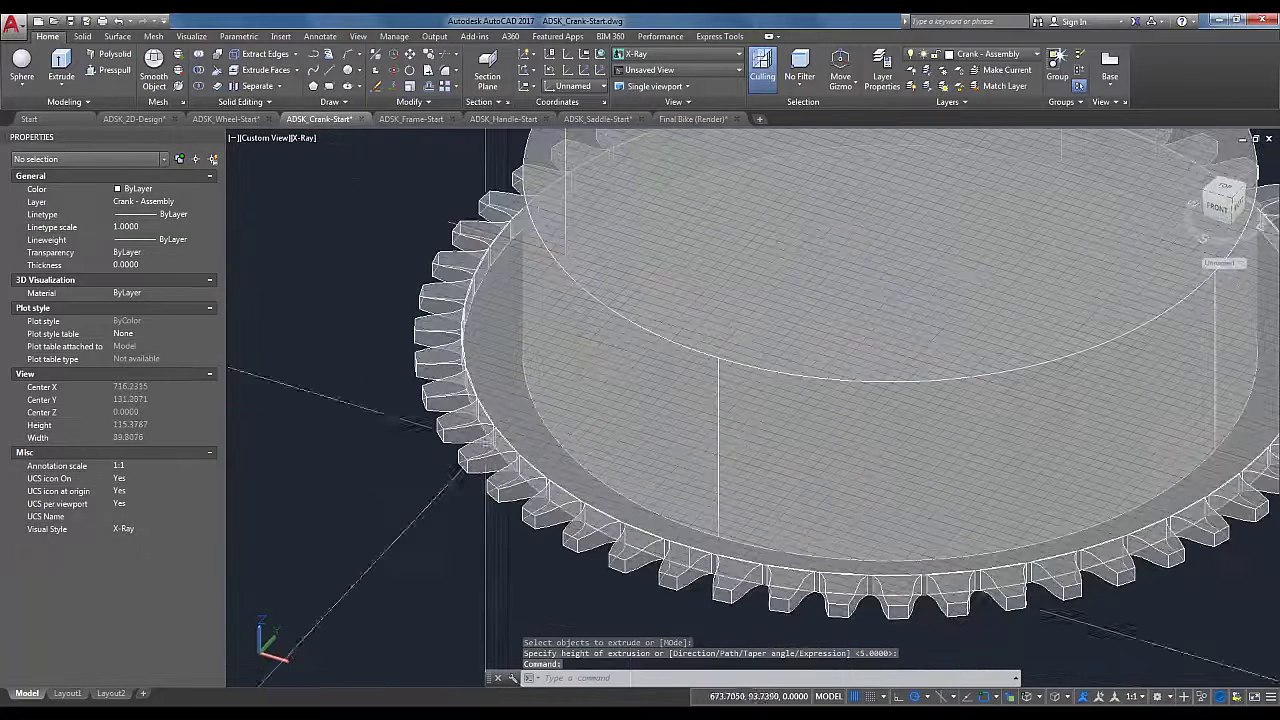
Step: Subtract the extruded cylinder from the gear disc to leave an open toothed ring
left_click(199, 71)
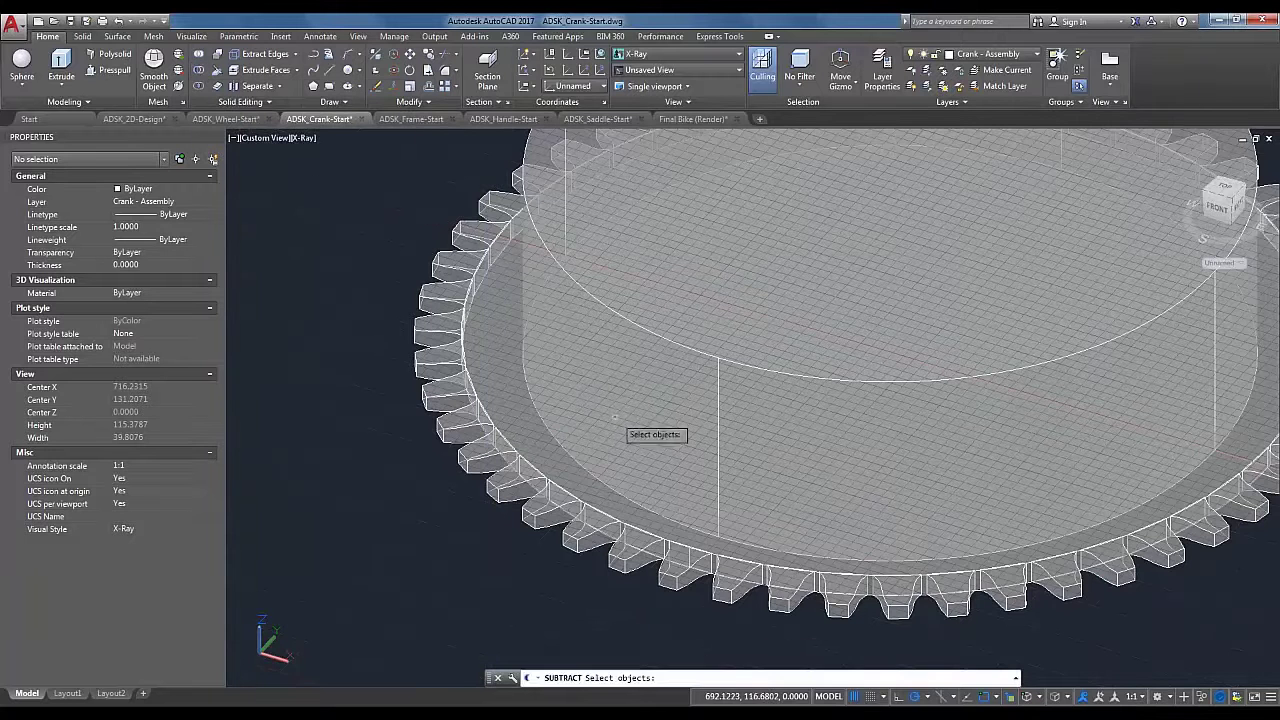
left_click(505, 381)
key("Return")
scroll(480, 276, "down", 3)
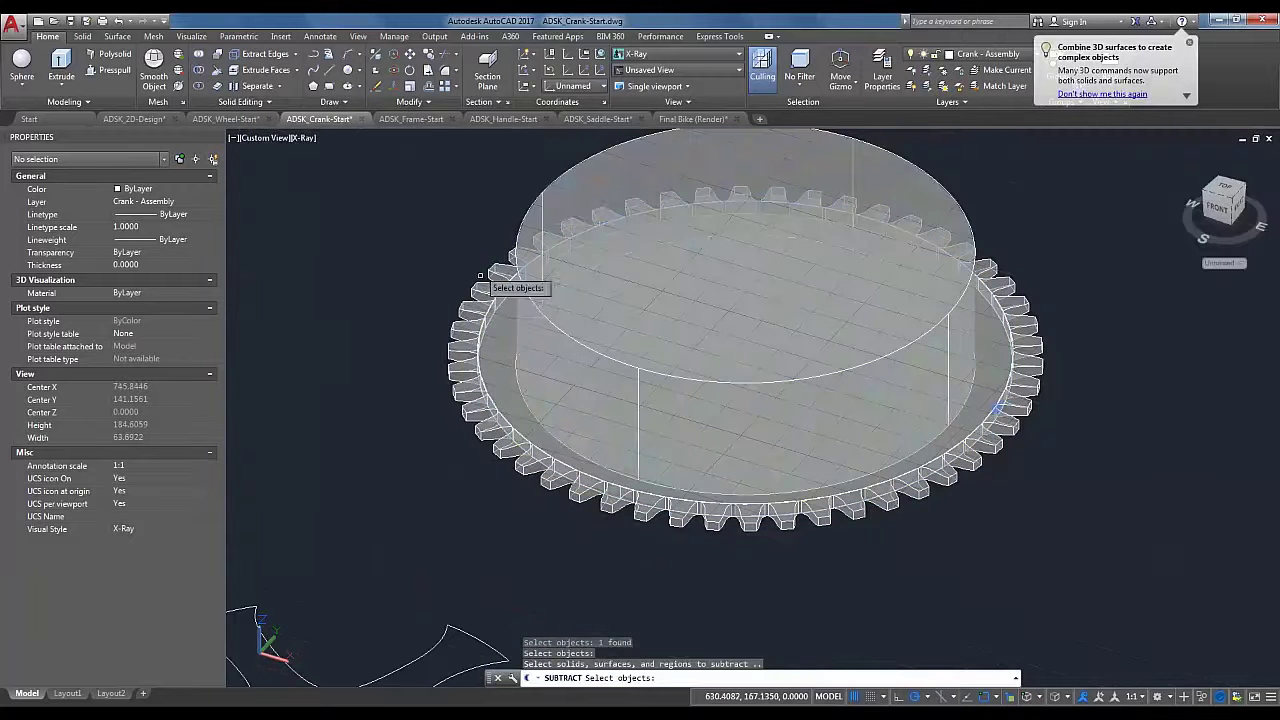
left_click(539, 197)
key("Return")
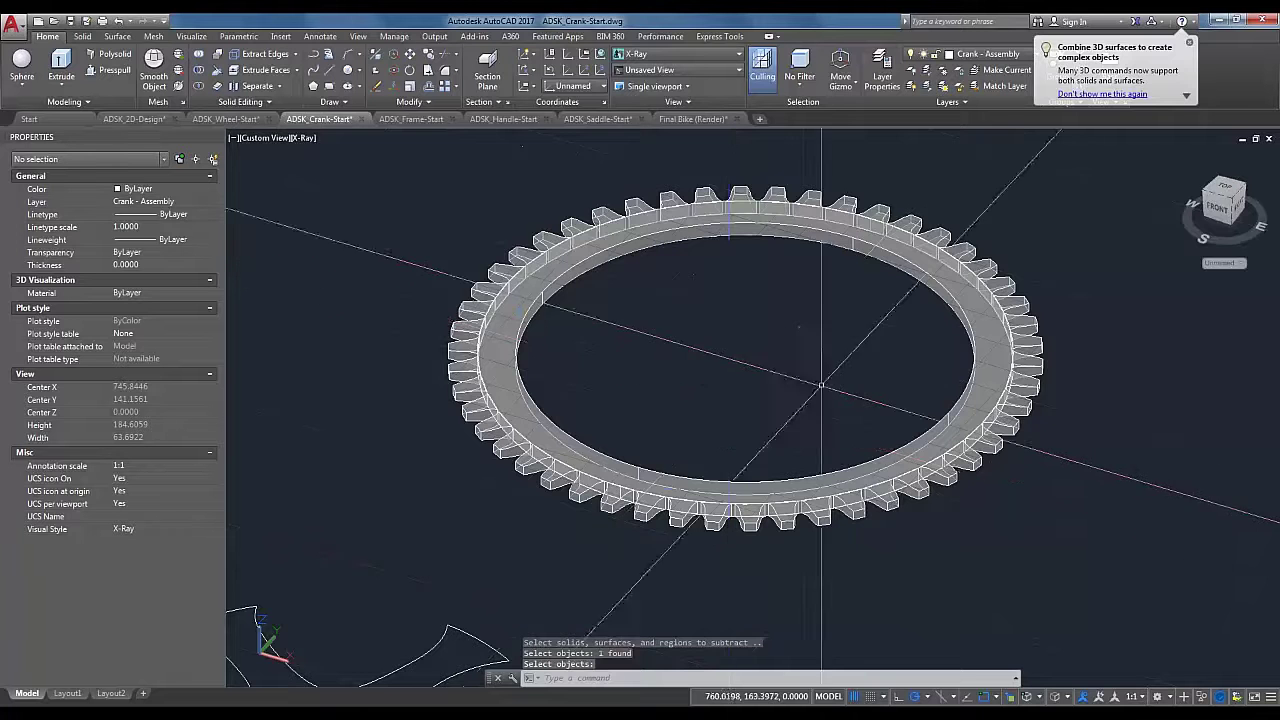
Step: Extrude the five-armed crank profile outline by 5 units, leaving its two hole circles out of the selection
middle_click_drag(820, 383, 853, 470, "shift")
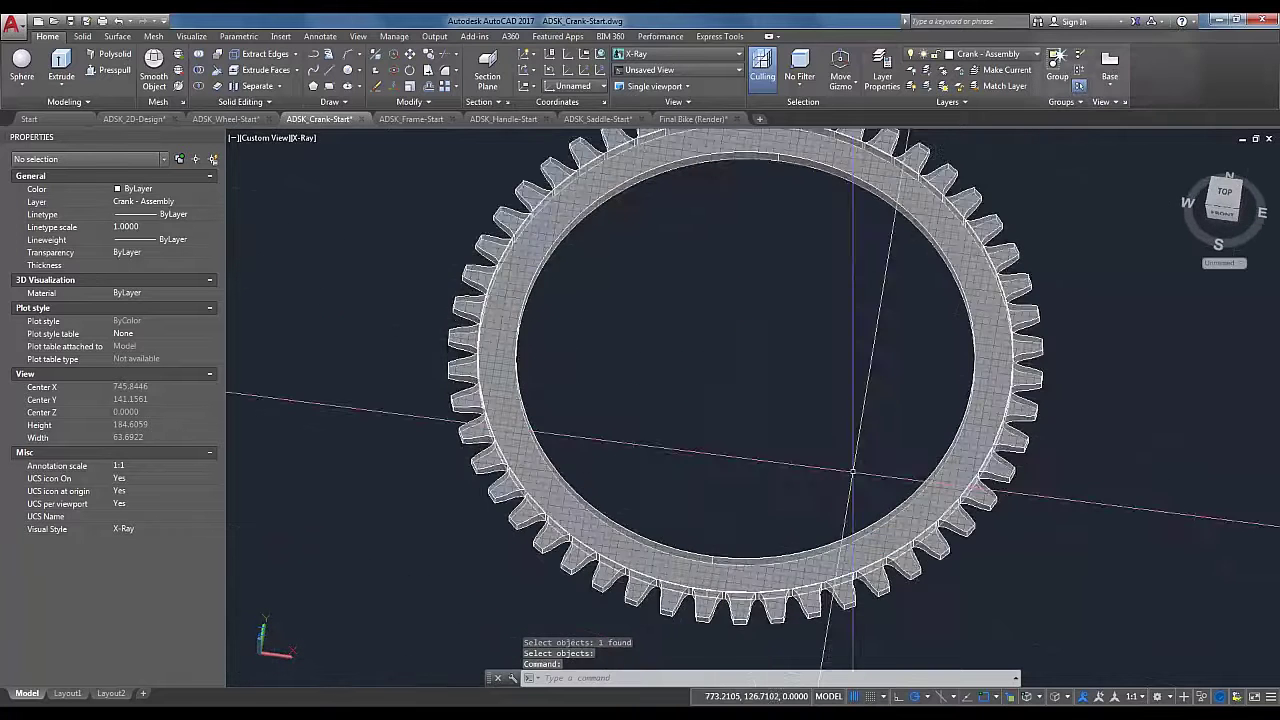
scroll(853, 470, "down", 3)
middle_click_drag(537, 400, 640, 336)
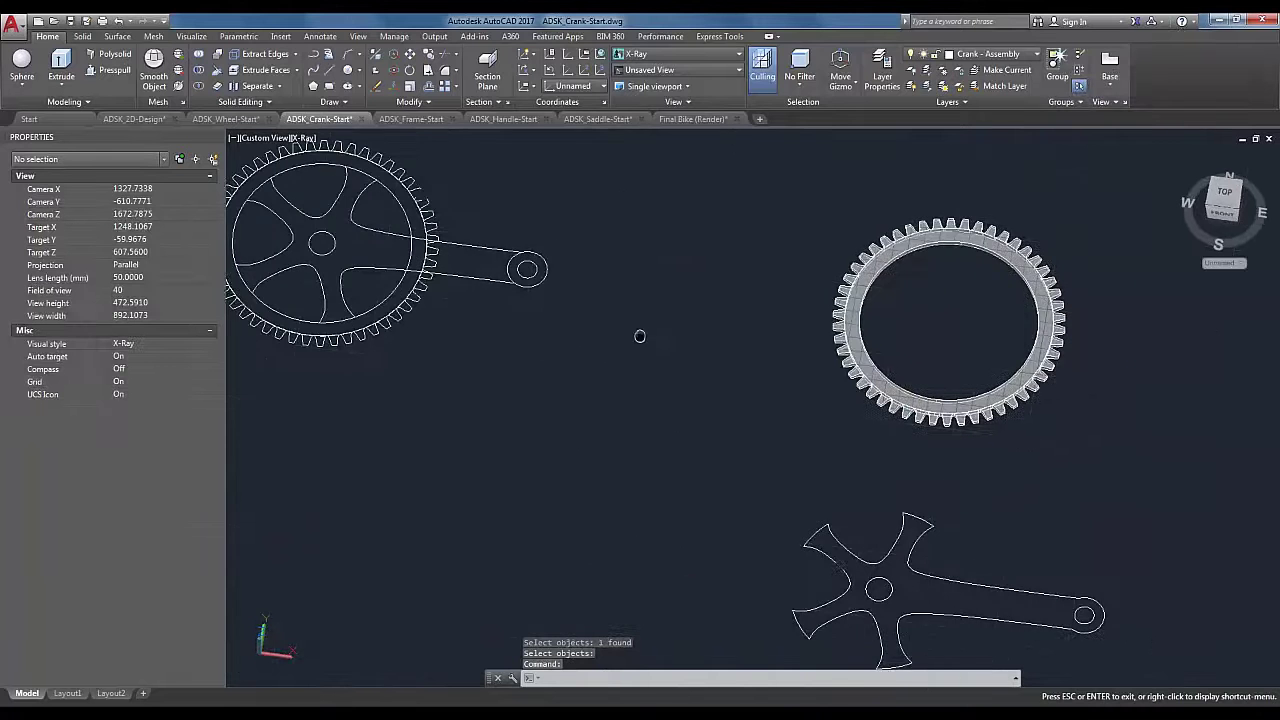
middle_click_drag(1072, 389, 920, 342)
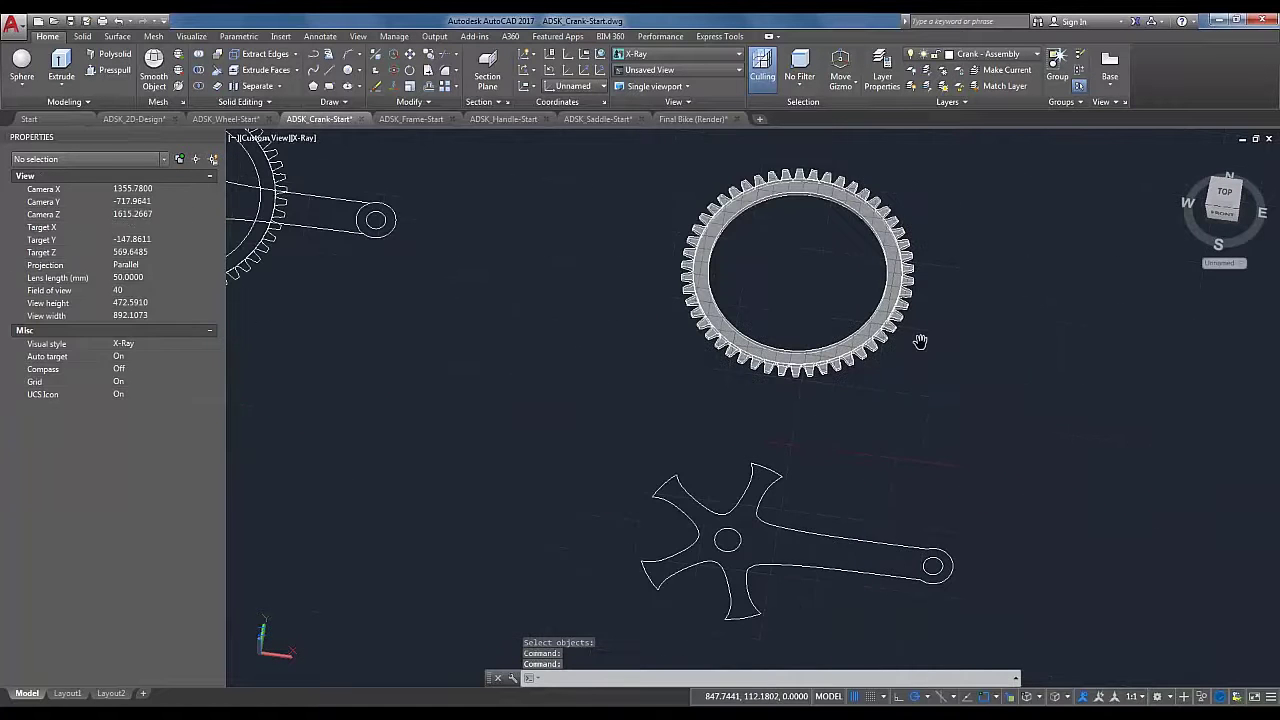
middle_click_drag(900, 428, 922, 319)
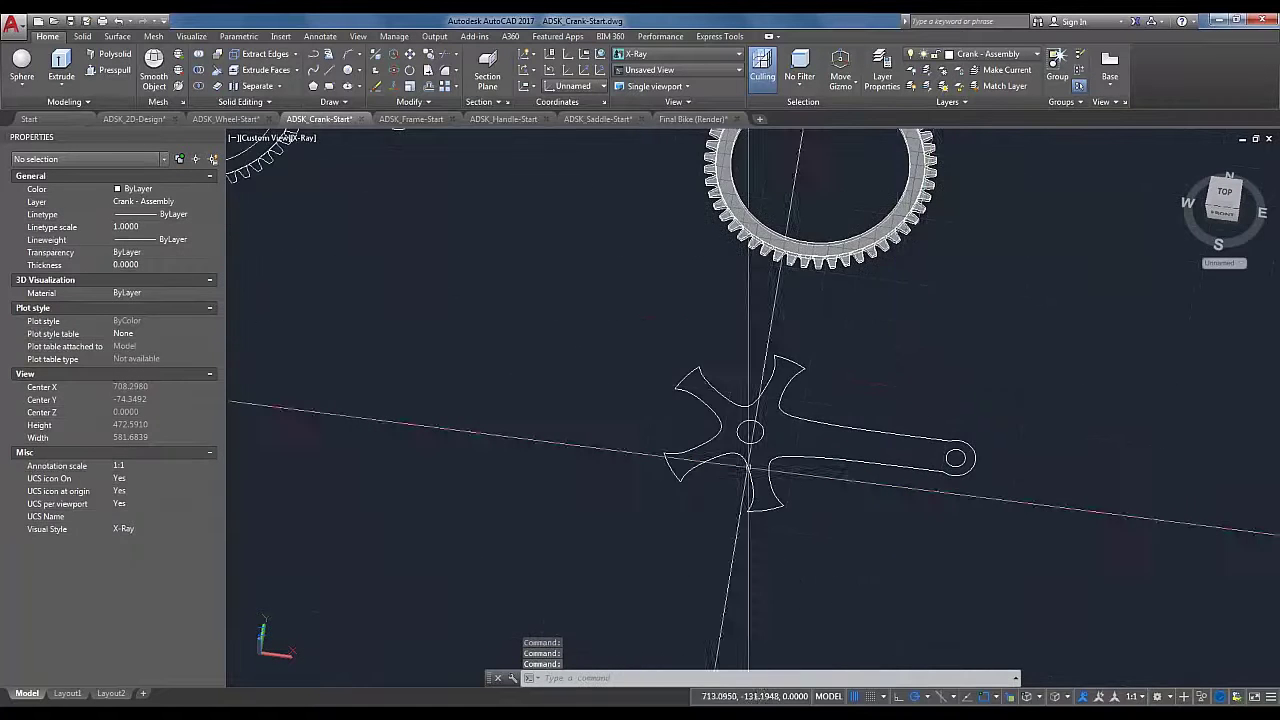
scroll(748, 467, "up", 2)
middle_click_drag(876, 485, 875, 452, "shift")
scroll(1007, 404, "up", 4)
scroll(872, 451, "down", 1)
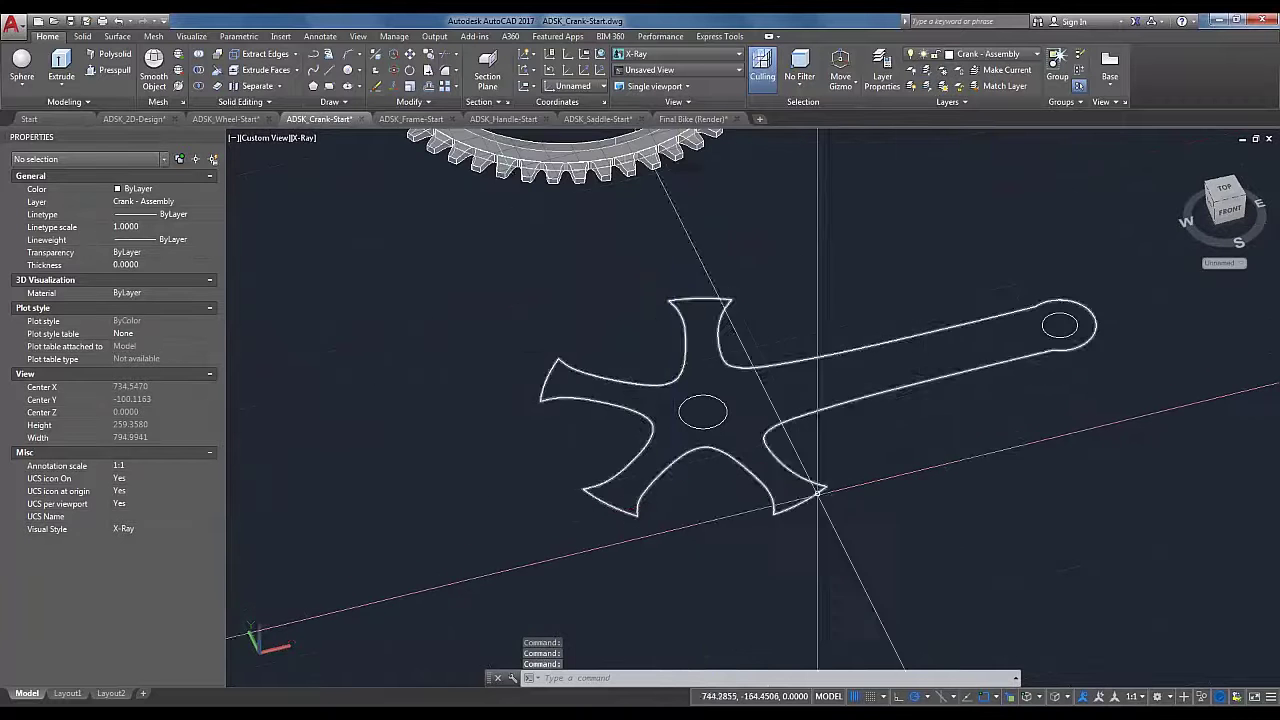
scroll(815, 490, "up", 2)
left_click(61, 65)
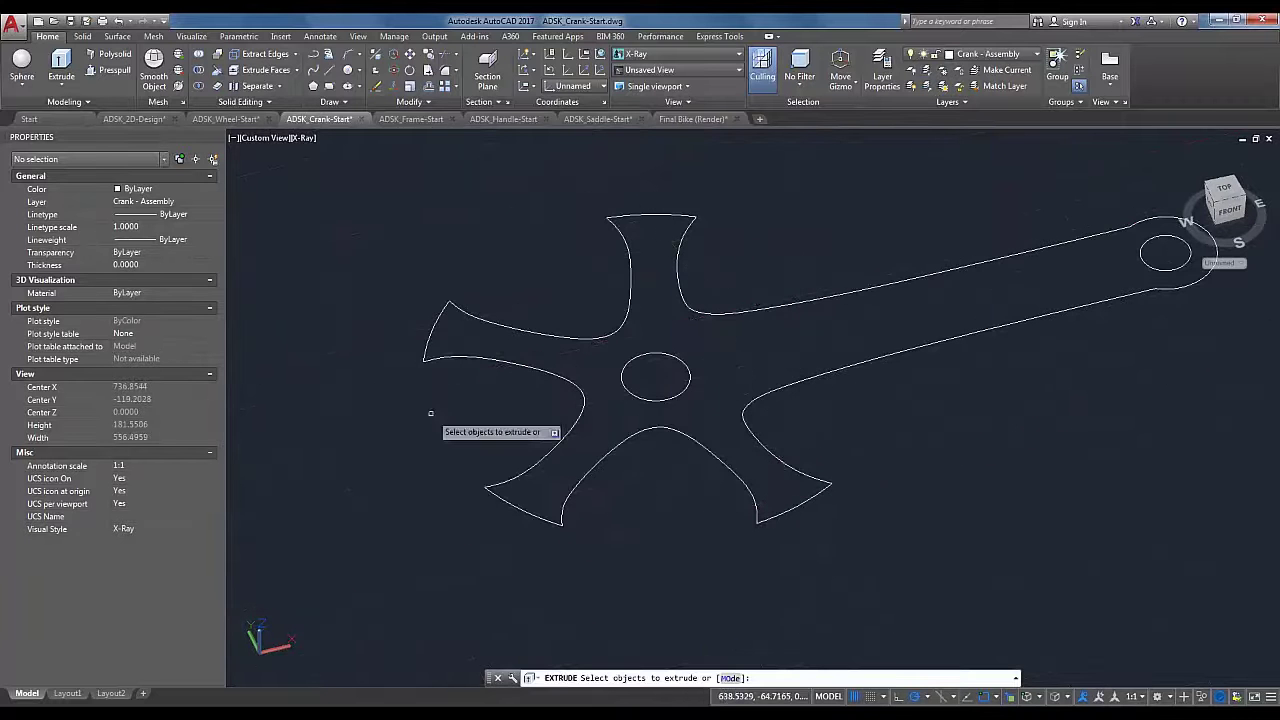
left_click(565, 487)
key("Return")
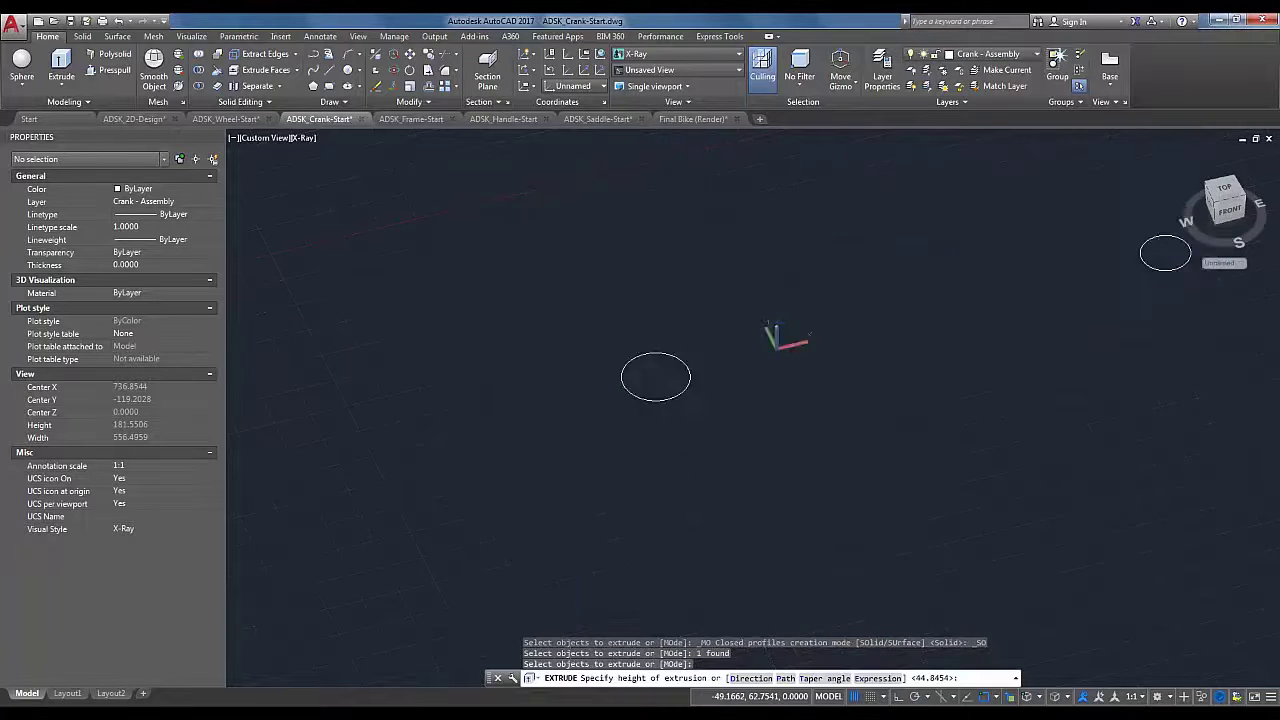
type("5")
key("Return")
scroll(663, 543, "up", 4)
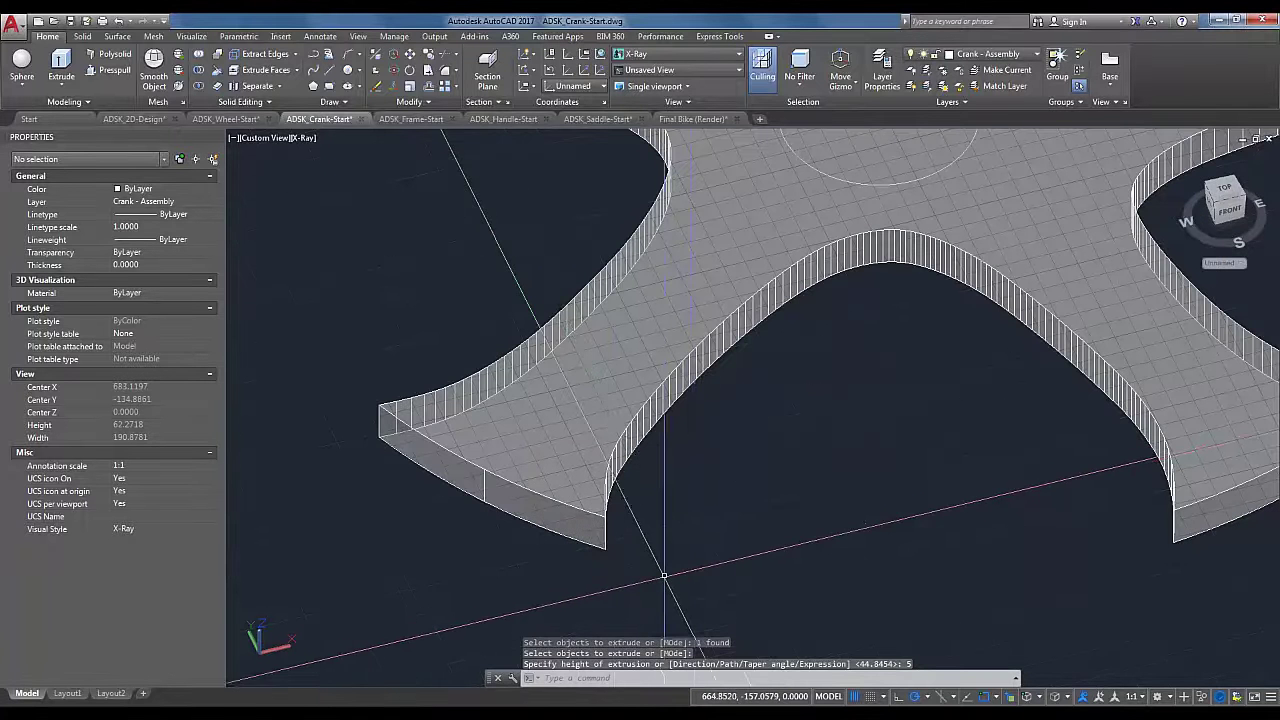
Step: Copy the extruded five-armed crank solid from an arm tip's bottom corner to its top corner, stacking the copy directly on the original
scroll(699, 562, "down", 3)
scroll(699, 562, "up", 6)
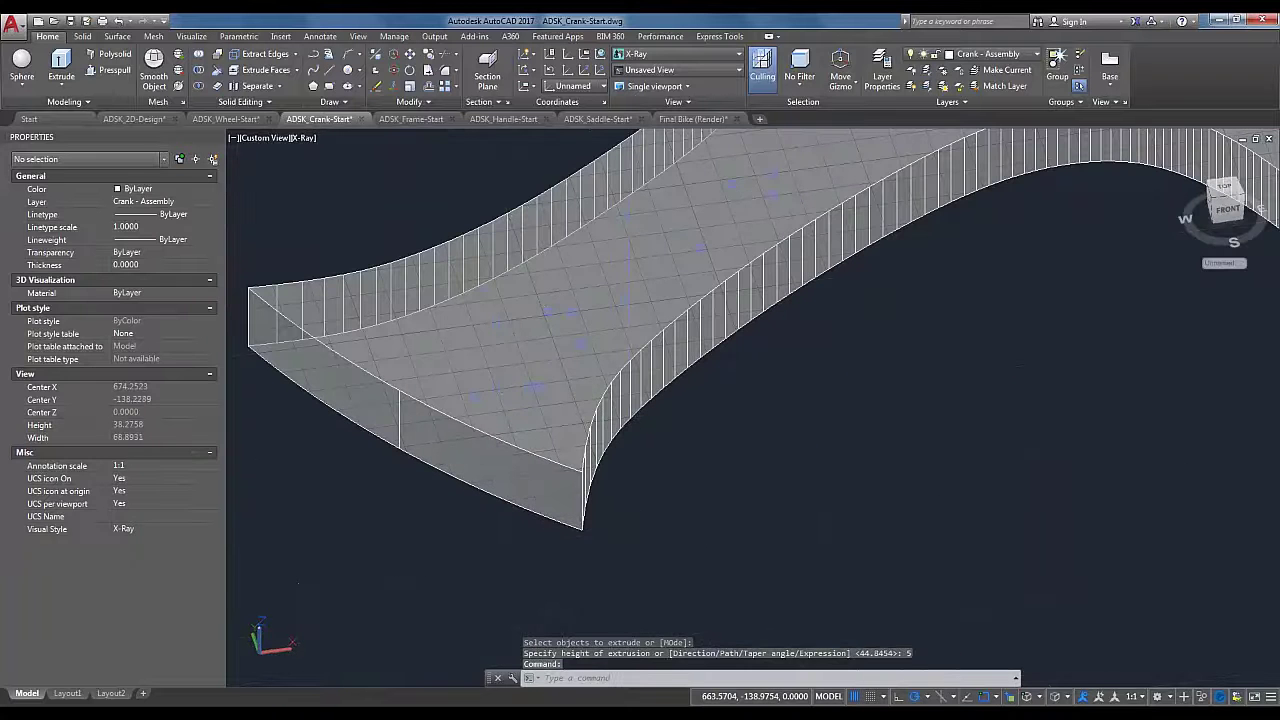
left_click(602, 434)
right_click(602, 434)
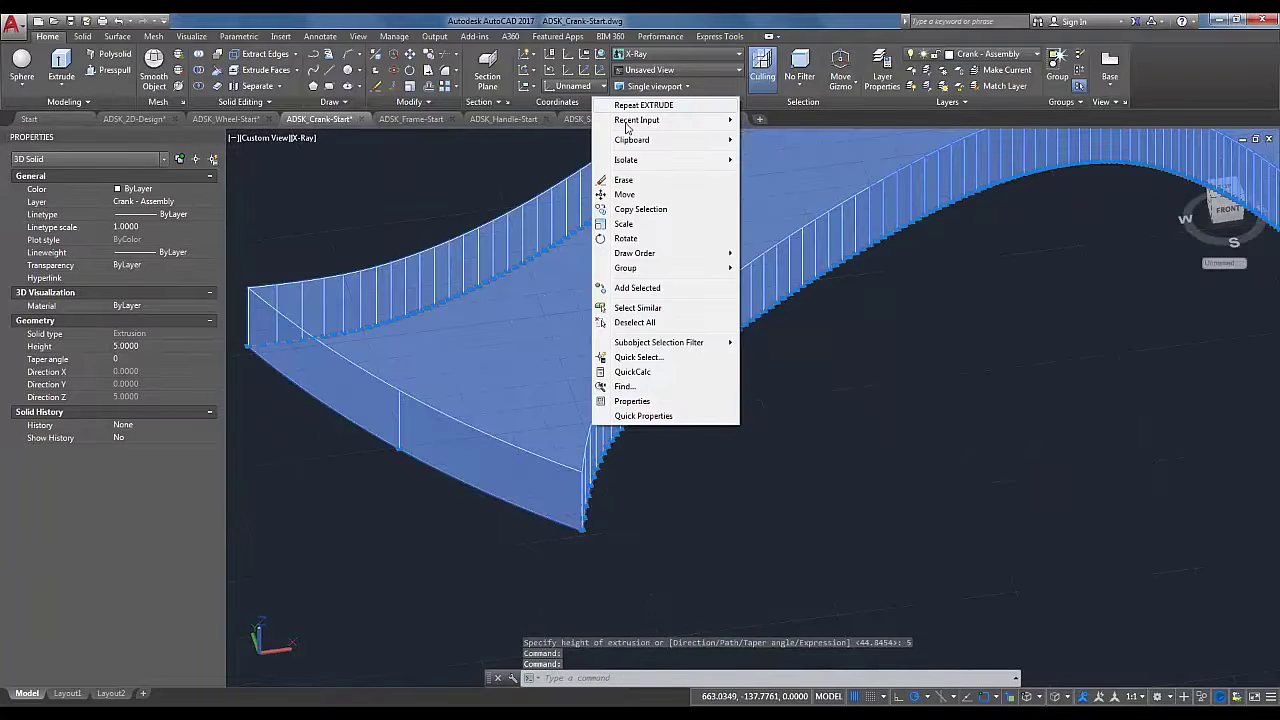
left_click(656, 209)
left_click(582, 527)
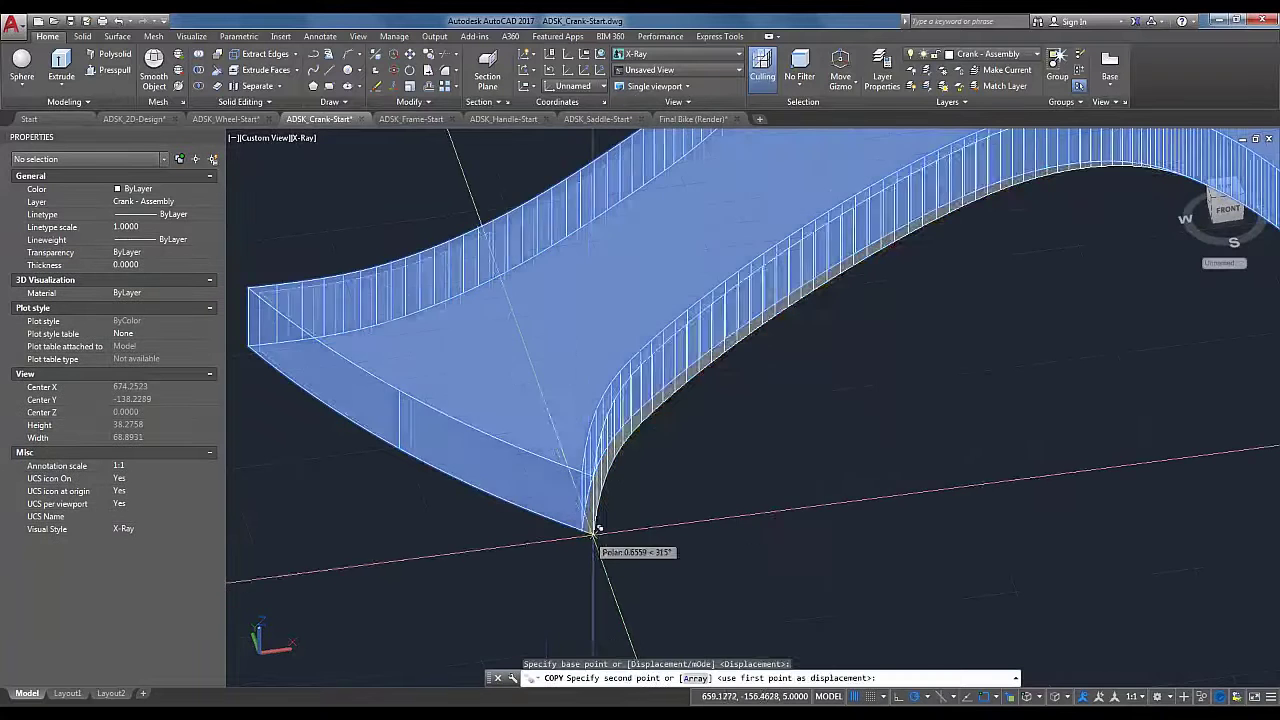
scroll(600, 500, "up", 3)
left_click(534, 476)
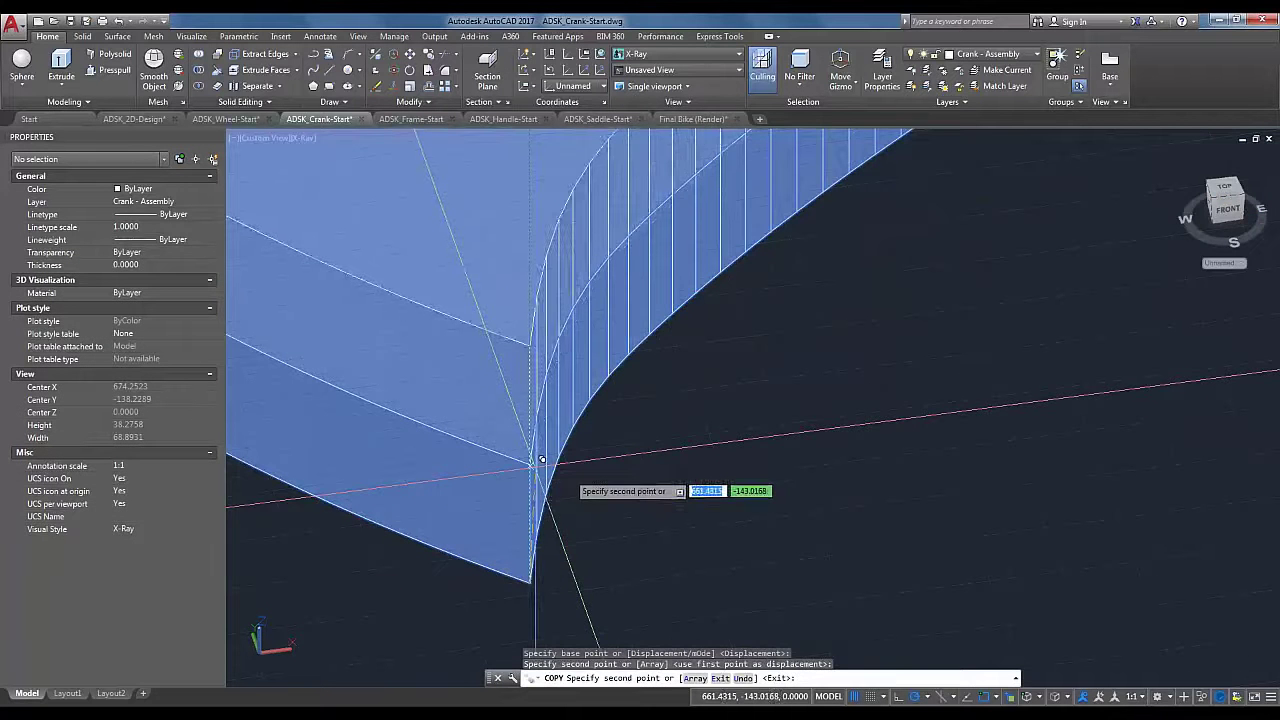
key("Escape")
scroll(727, 535, "down", 4)
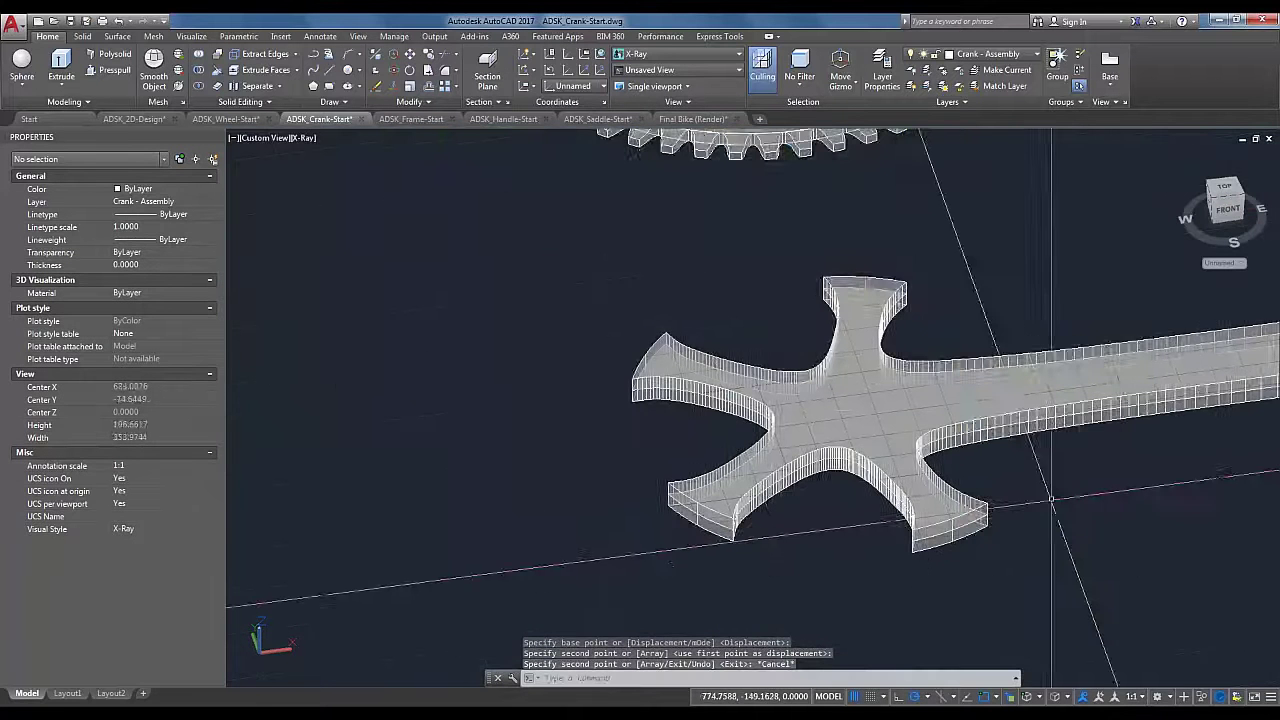
Step: Fillet the top outer edge of the upper crank solid's front-left arm tip with a radius of 50
middle_click_drag(1037, 501, 663, 435)
middle_click_drag(331, 406, 457, 423, "shift")
scroll(488, 349, "up", 4)
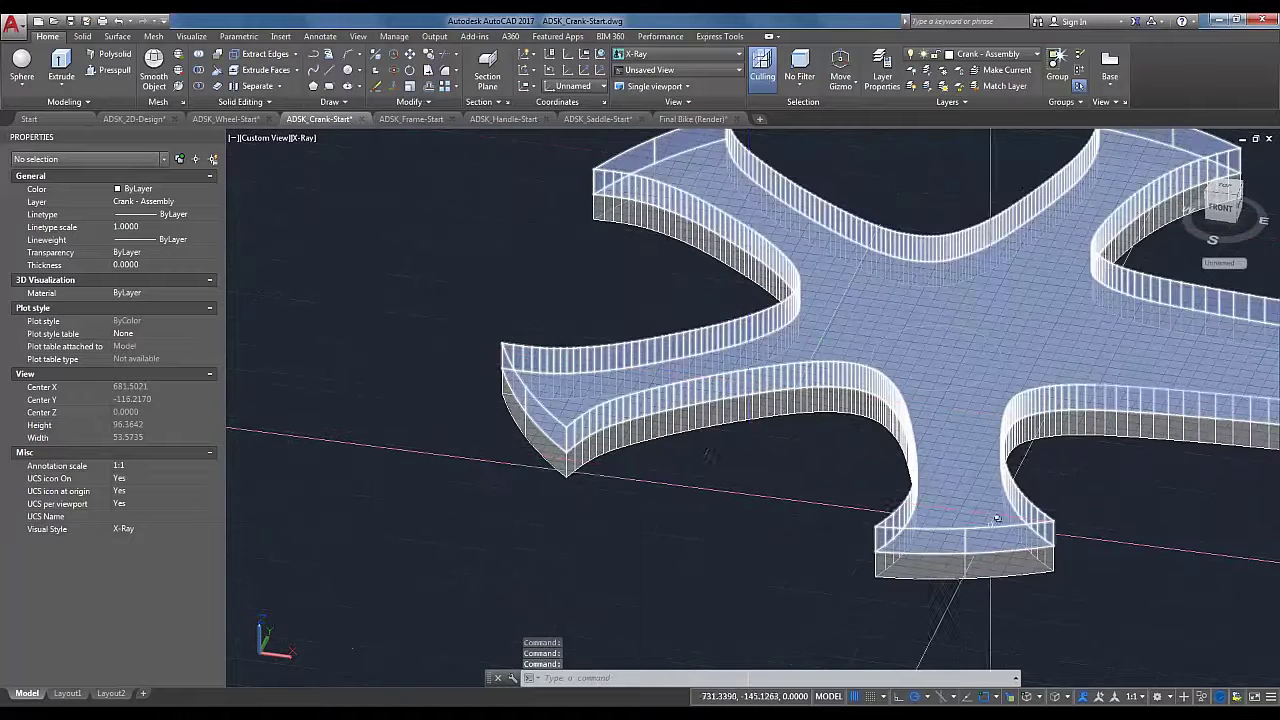
middle_click_drag(651, 271, 660, 301, "shift")
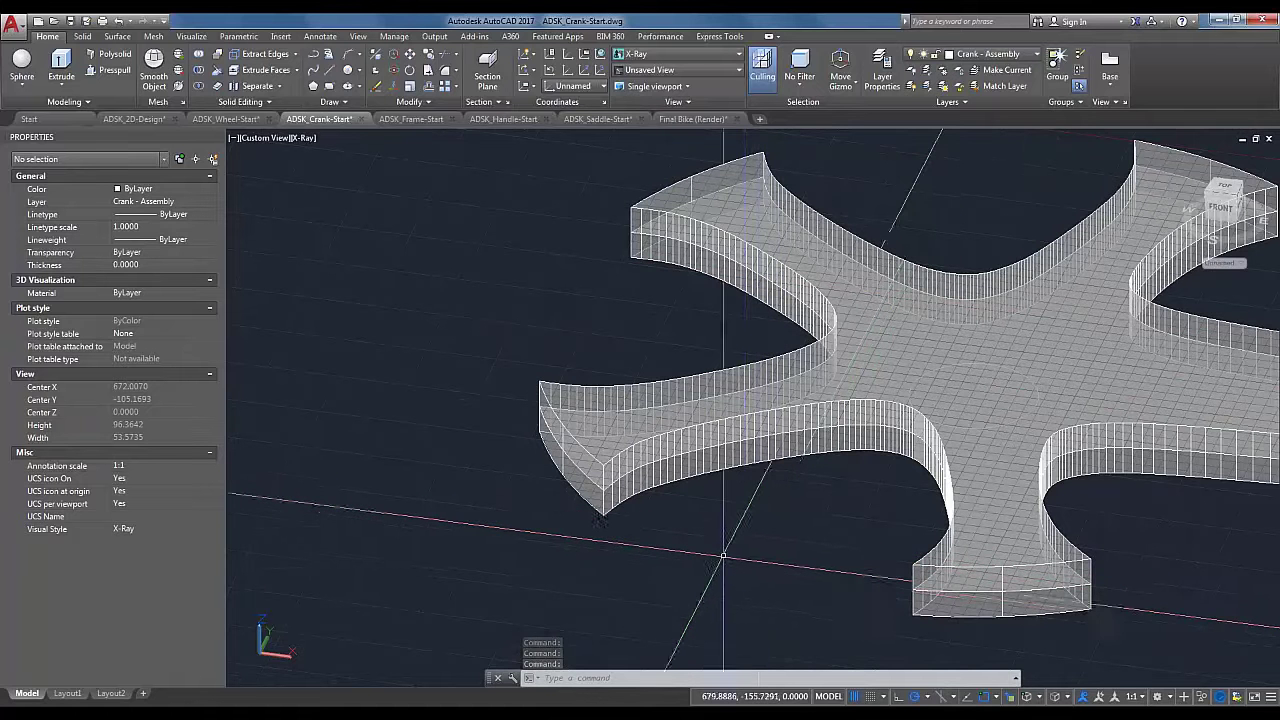
middle_click_drag(729, 552, 870, 548, "shift")
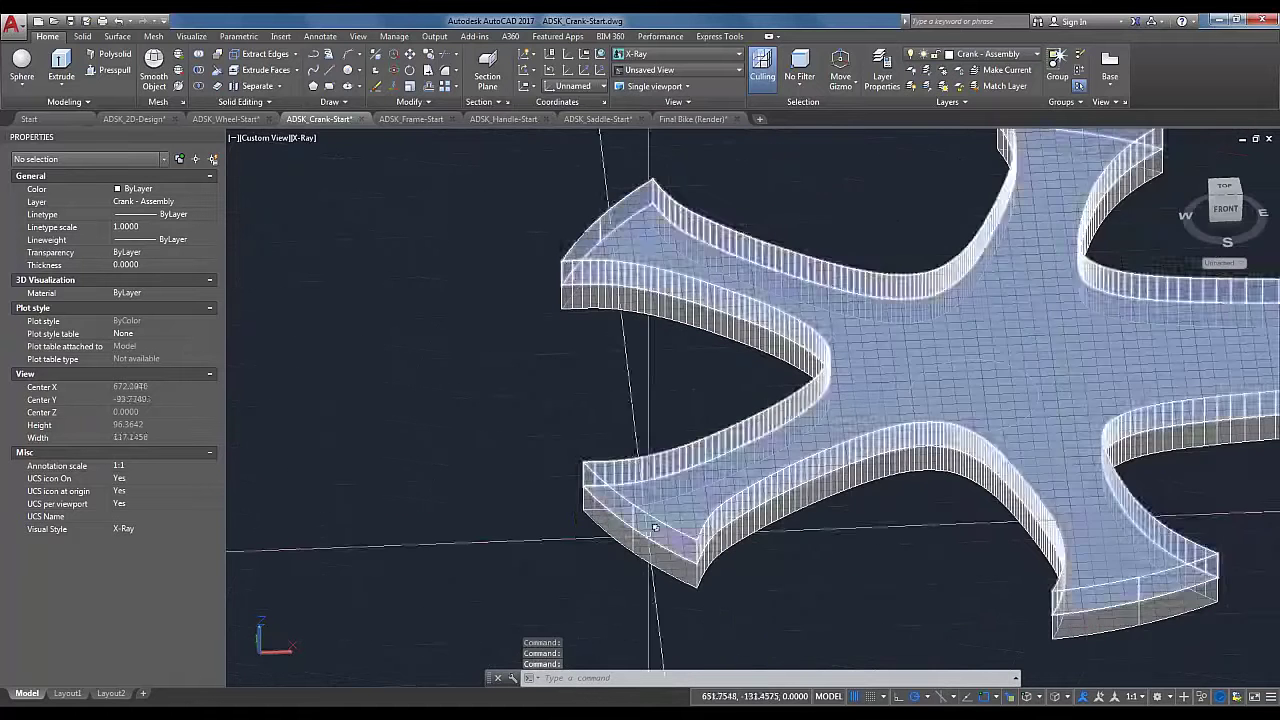
scroll(643, 540, "up", 1)
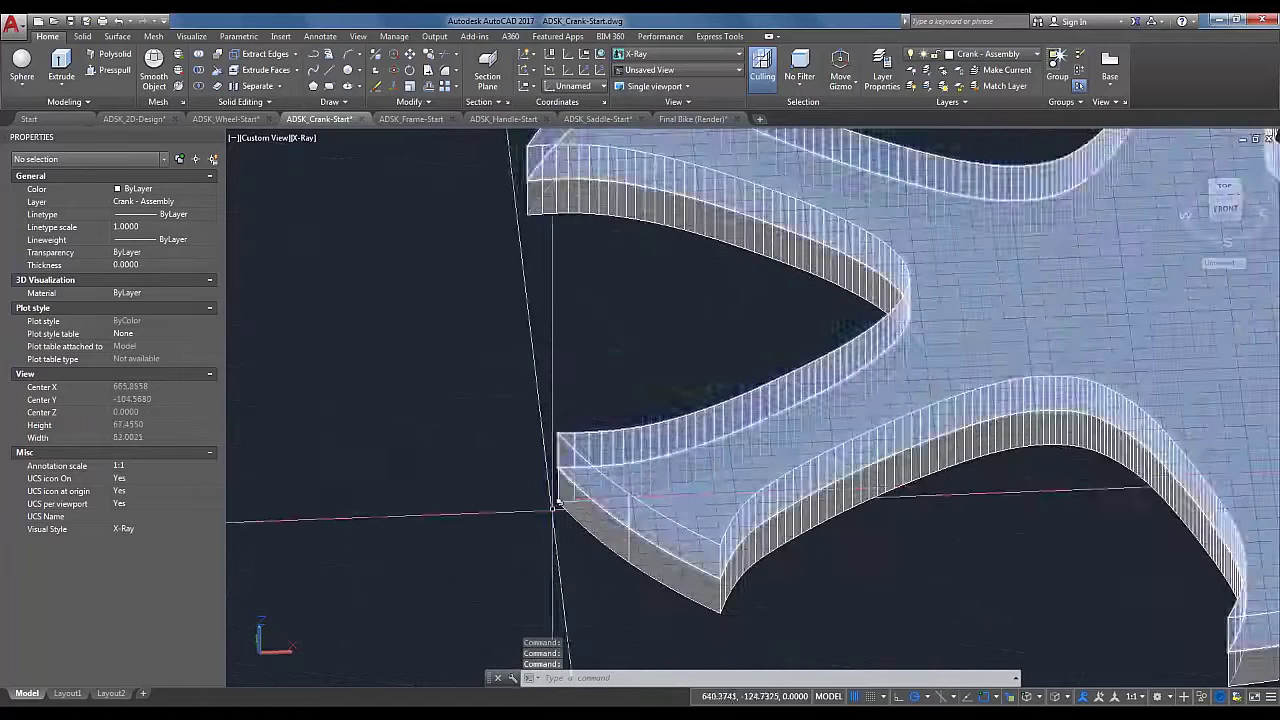
left_click(82, 36)
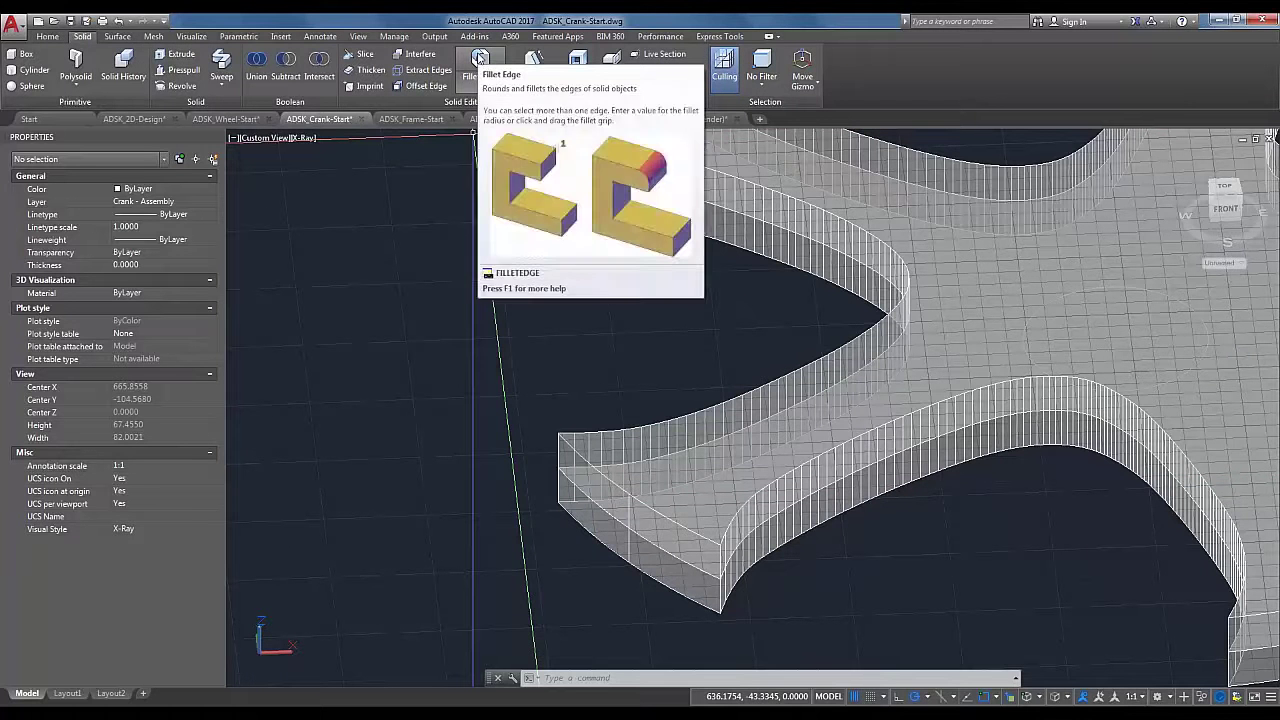
left_click(480, 60)
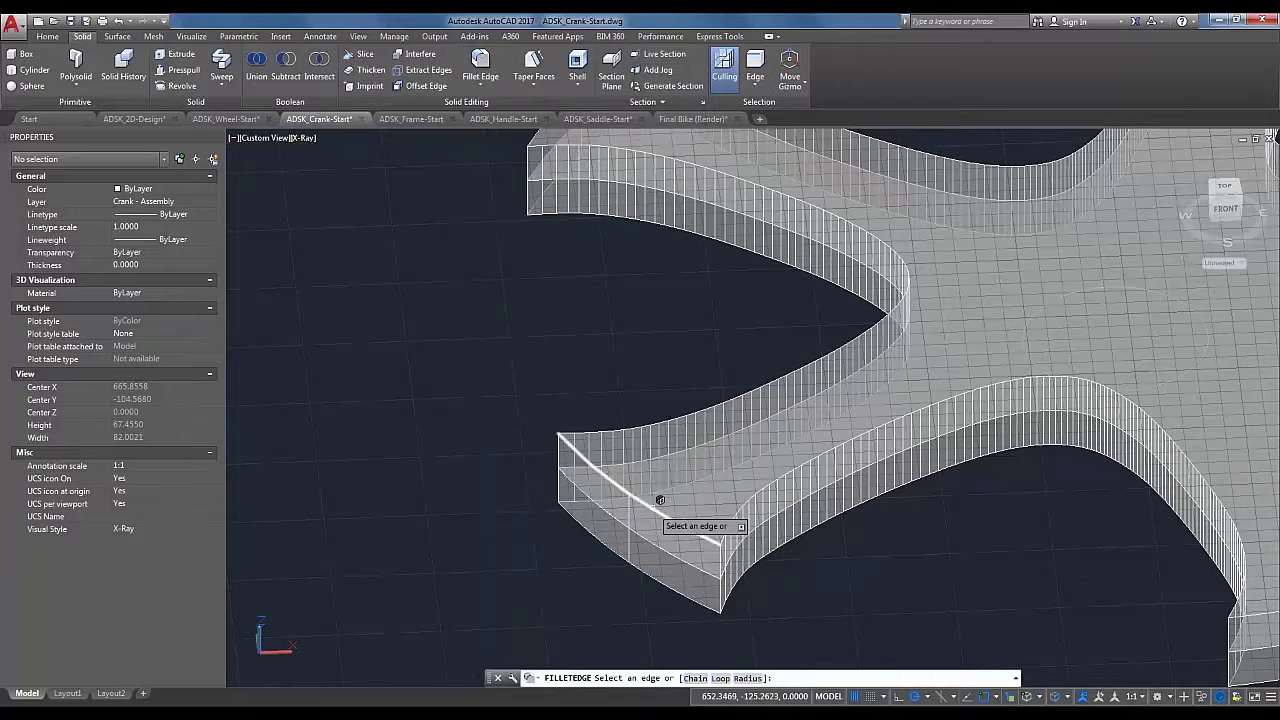
left_click(659, 503)
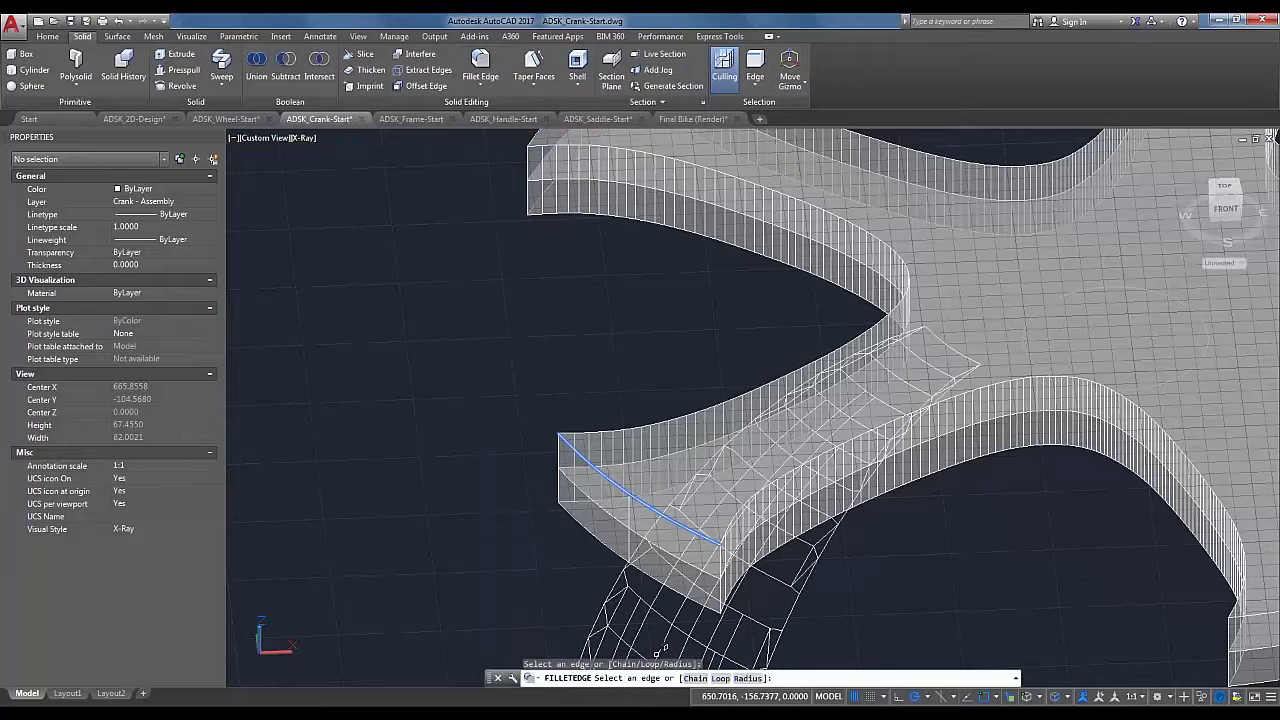
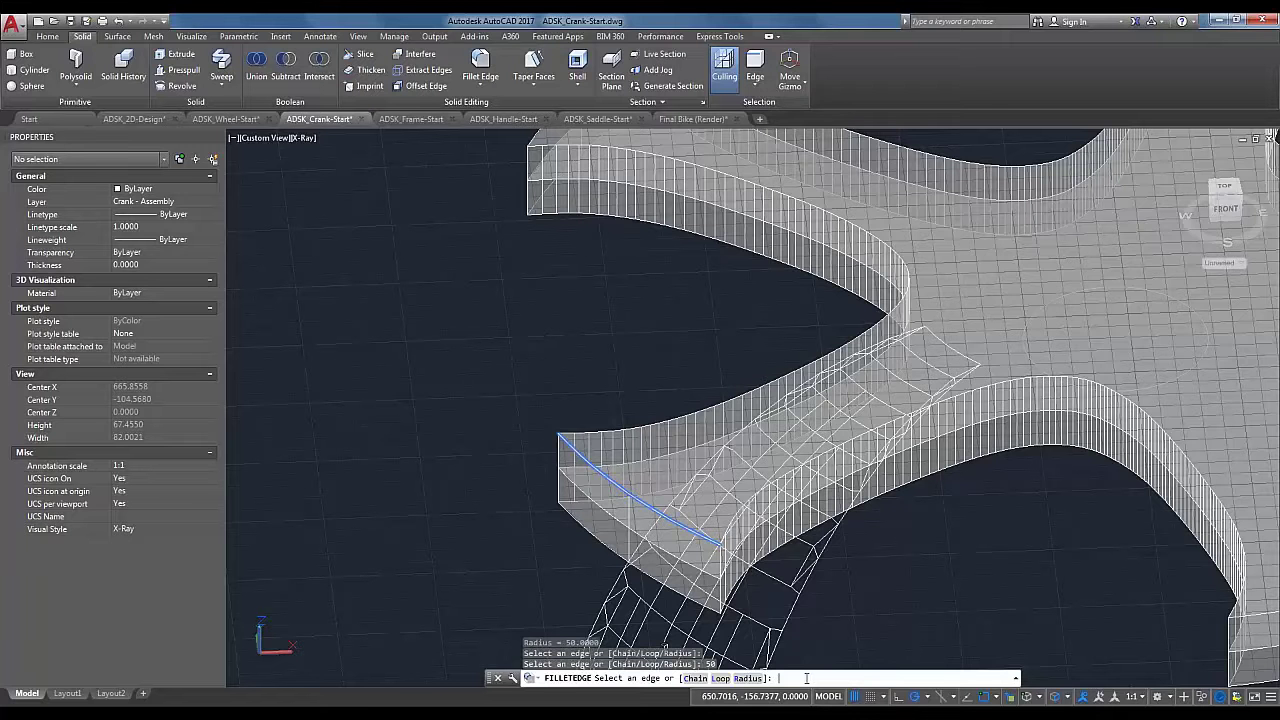
key("Return")
key("Return")
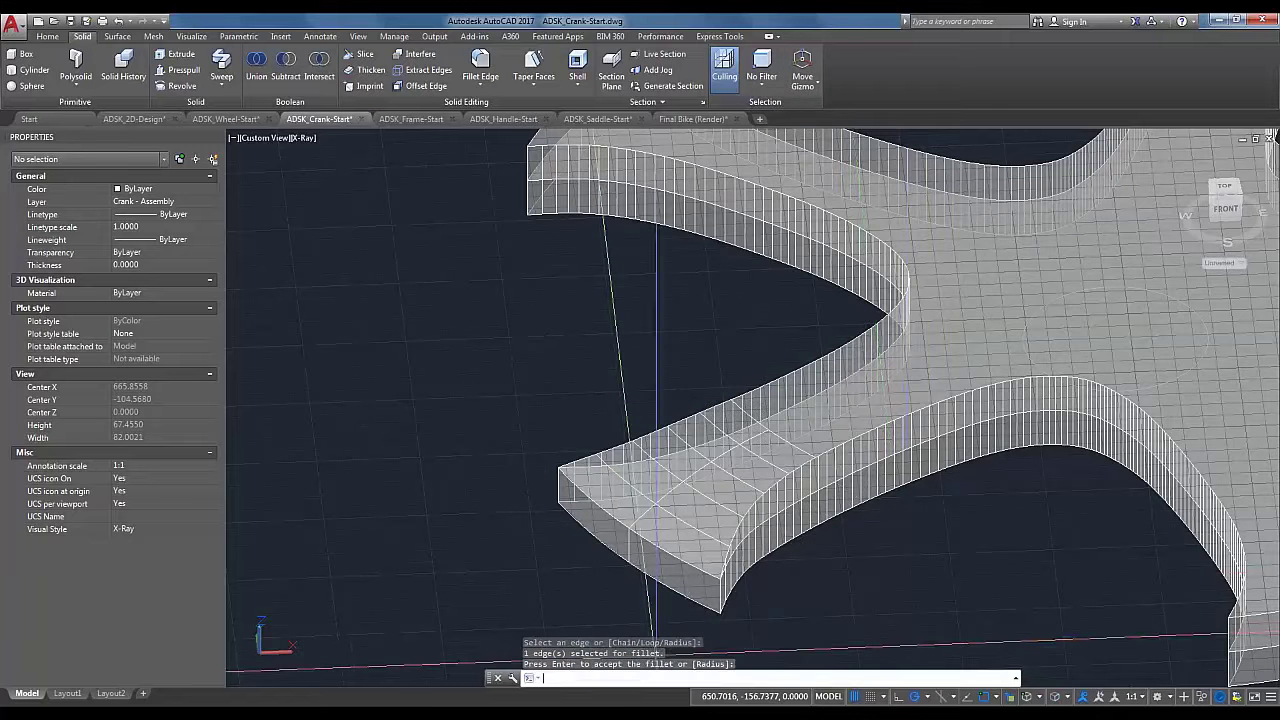
Step: Fillet the top outer edge of the front-right short arm tip on the upper crank solid with the same radius
middle_click_drag(655, 645, 873, 538, "shift")
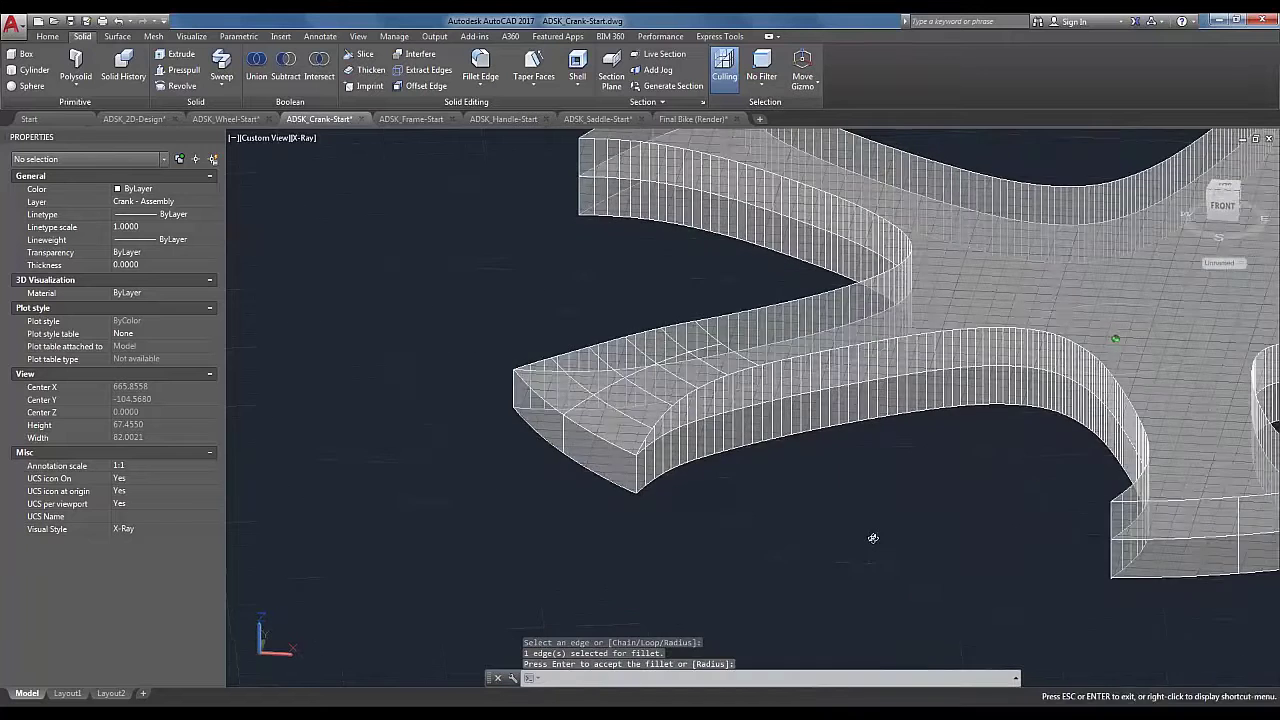
scroll(873, 538, "up", 5)
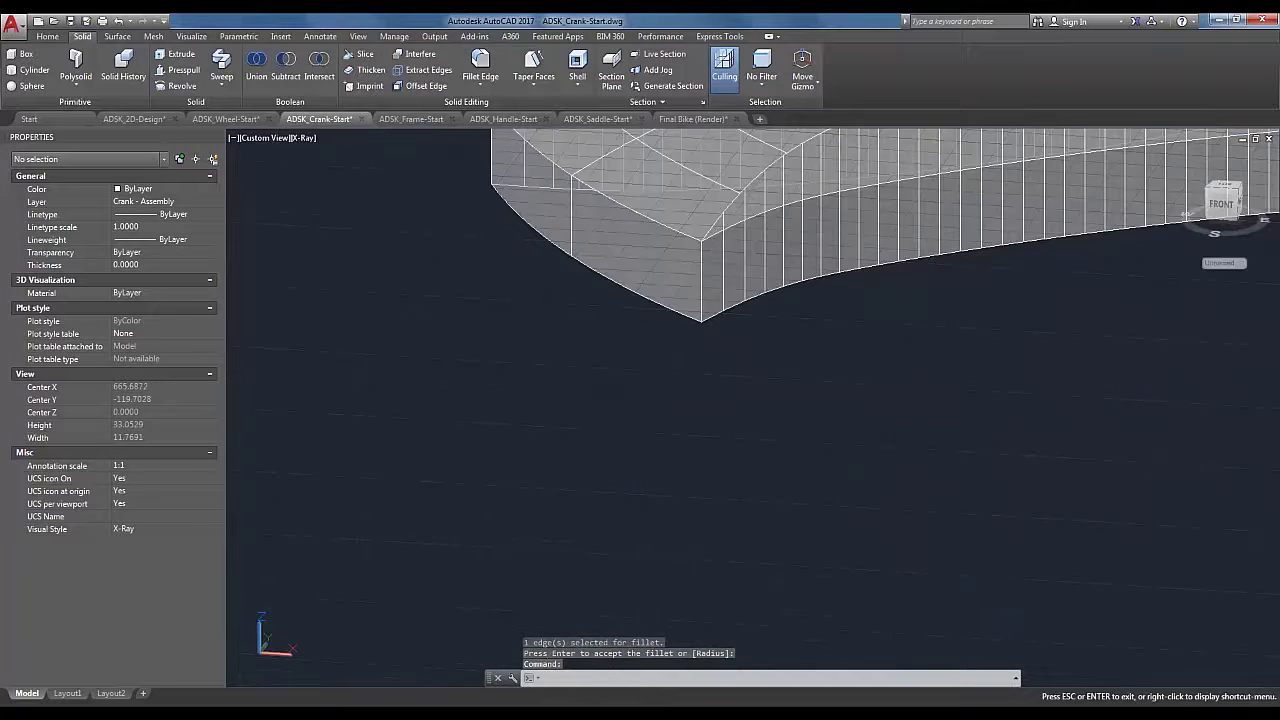
middle_click_drag(510, 605, 769, 523)
scroll(915, 455, "down", 3)
middle_click_drag(900, 449, 634, 565)
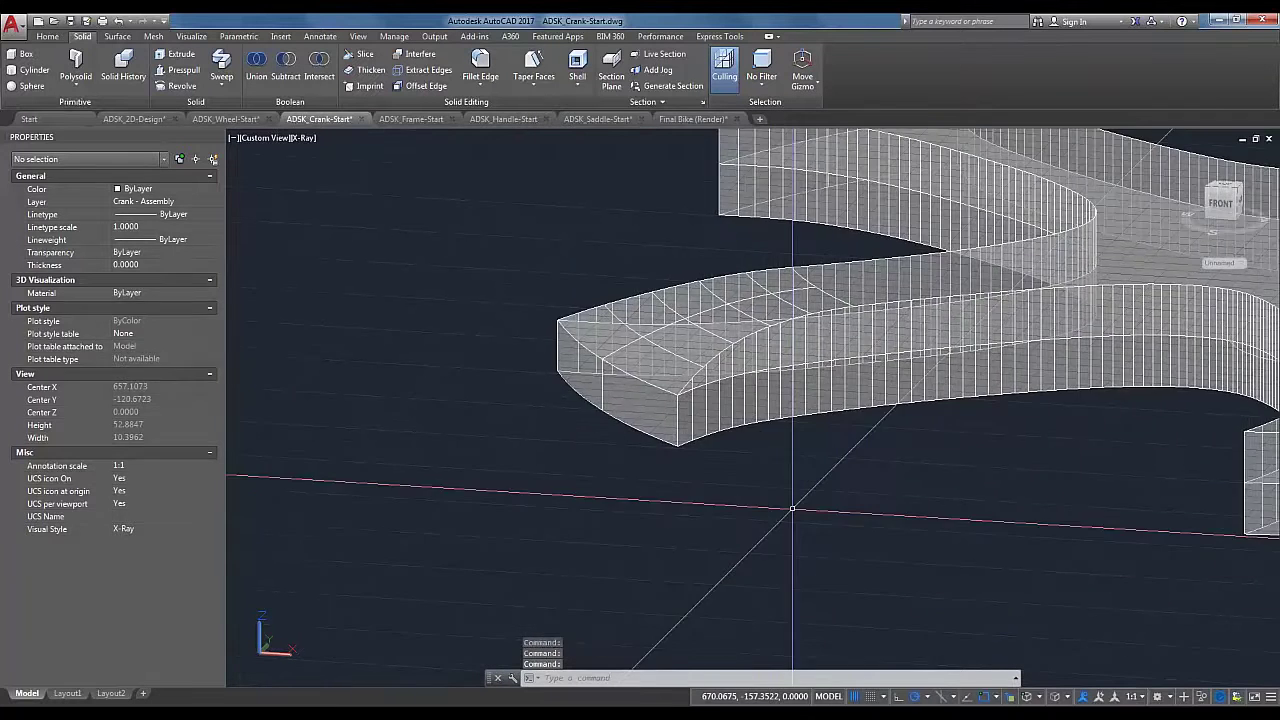
middle_click_drag(971, 457, 838, 462, "shift")
scroll(837, 463, "down", 2)
middle_click_drag(966, 523, 923, 608, "shift")
scroll(923, 608, "up", 3)
left_click(480, 66)
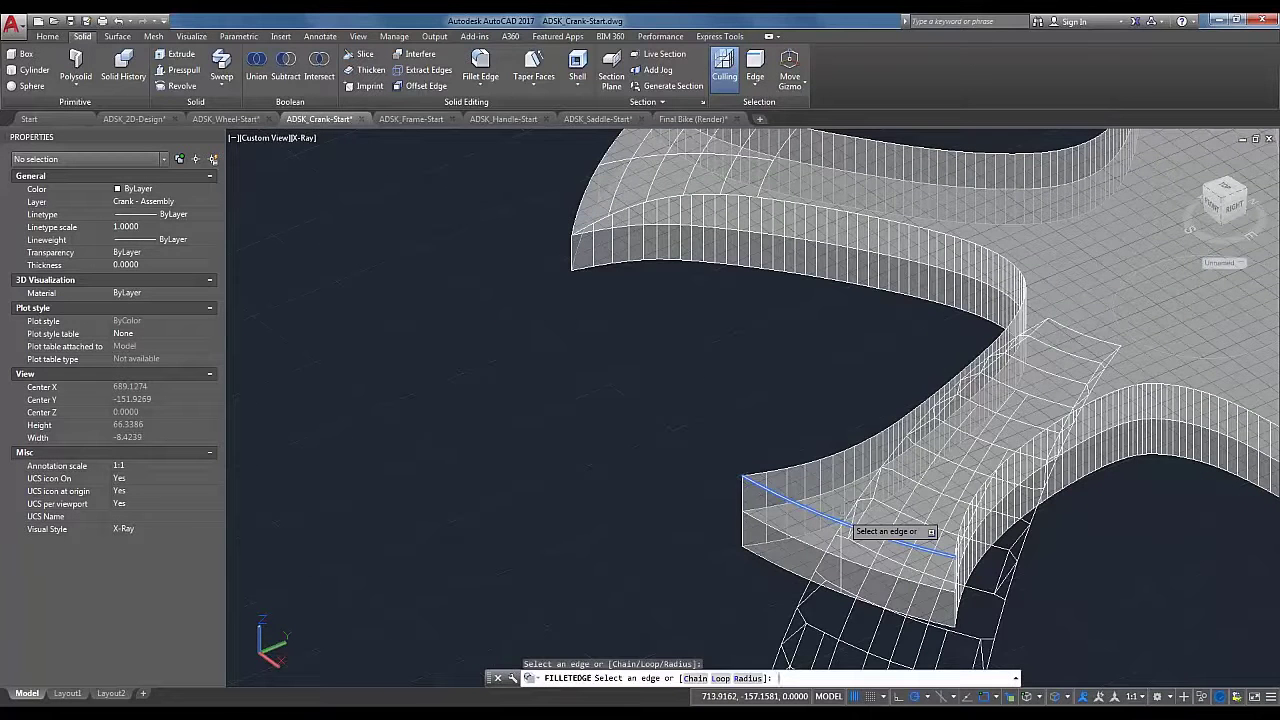
left_click(852, 526)
scroll(852, 526, "down", 5)
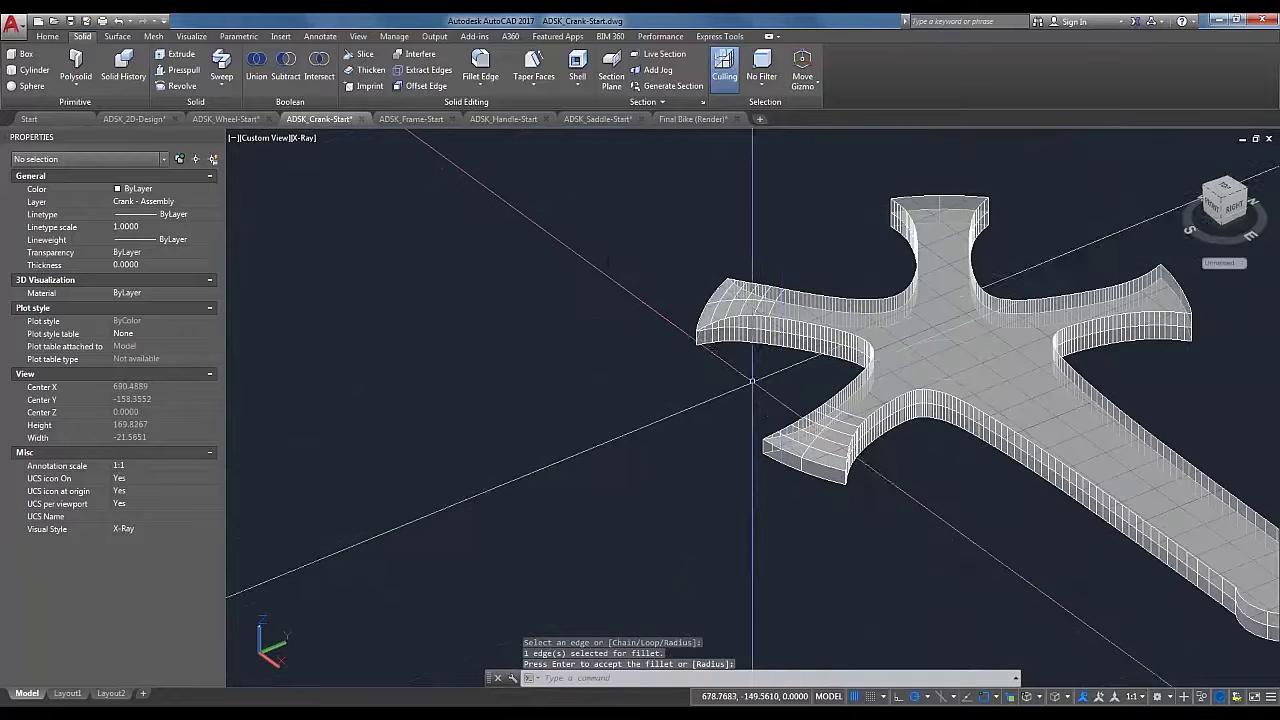
Step: Fillet the top outer edge of the left short arm tip on the upper crank solid with the same radius
middle_click_drag(781, 397, 777, 289, "shift")
scroll(777, 289, "up", 4)
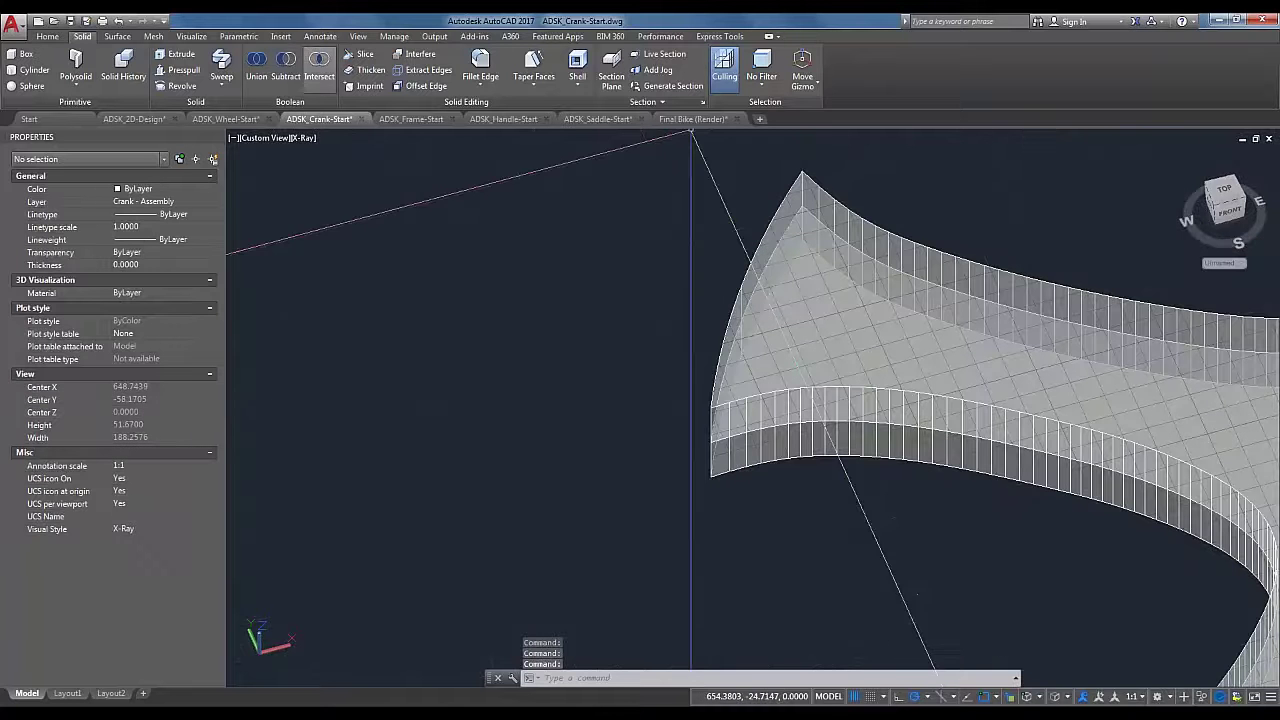
left_click(480, 70)
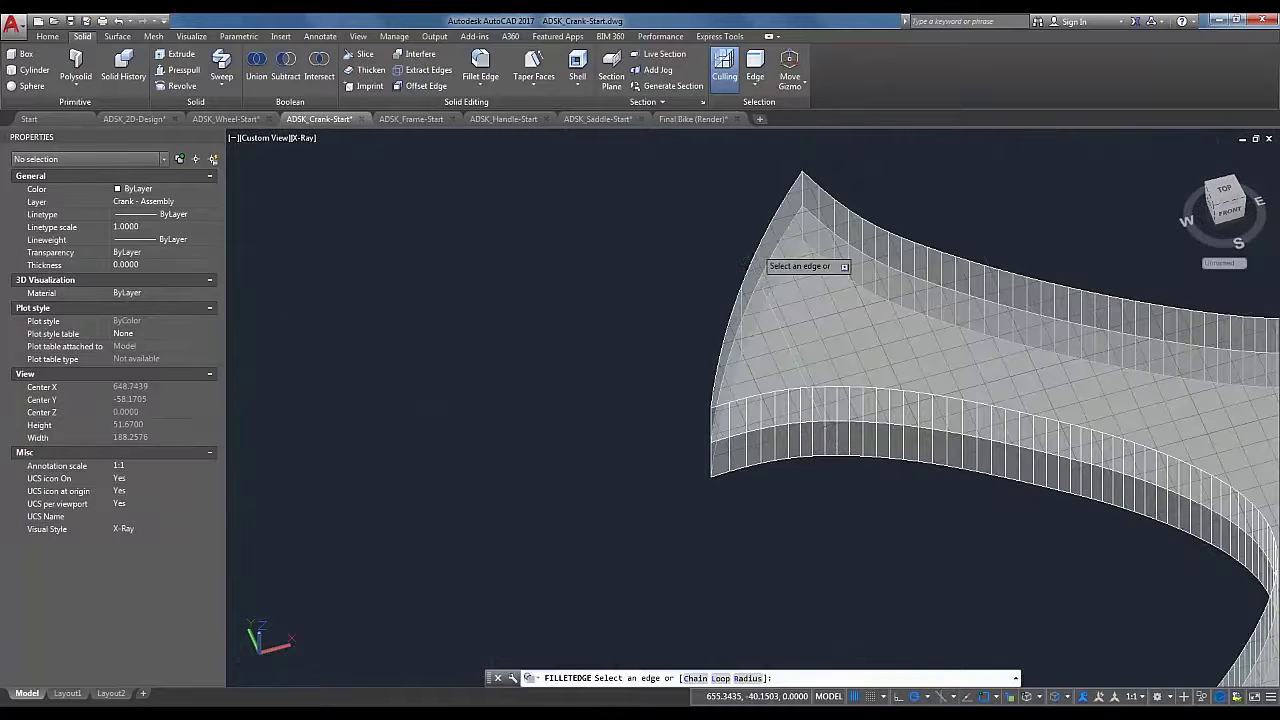
left_click(745, 248)
key("Return")
scroll(743, 277, "down", 5)
key("Return")
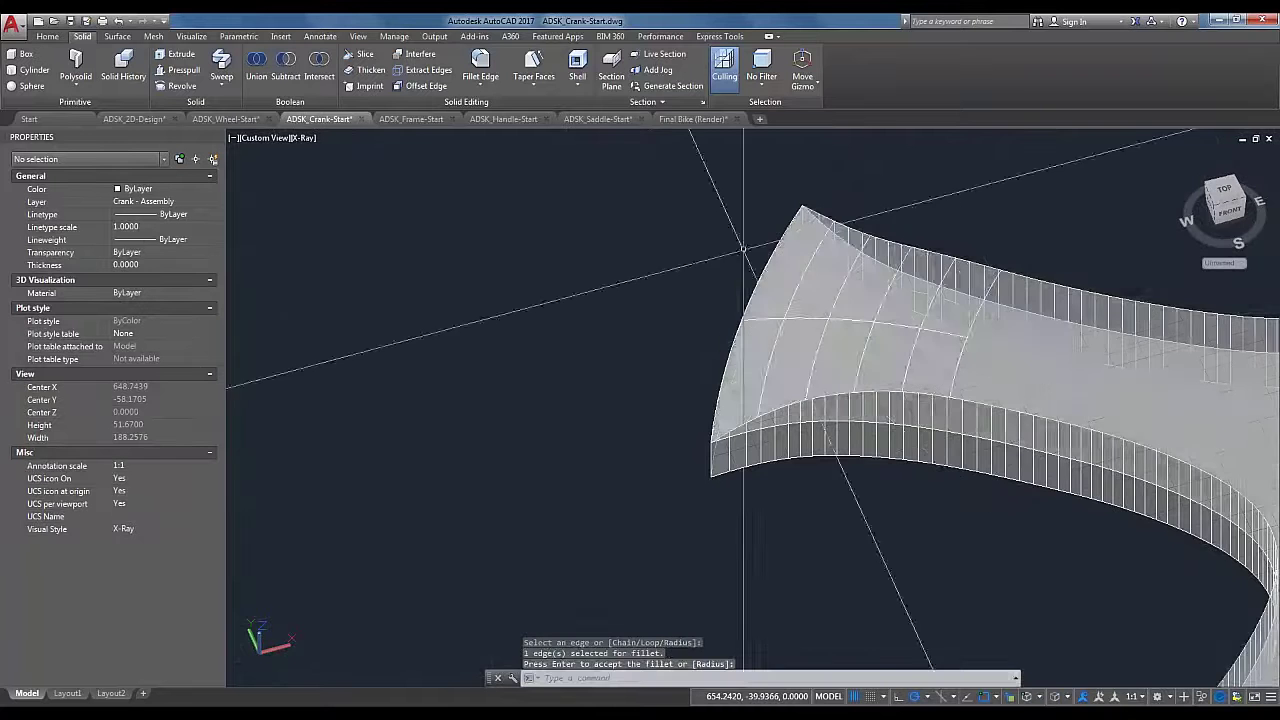
Step: Fillet the top outer edge of the rear short arm tip, the last unrounded one, with the same radius
scroll(828, 242, "up", 5)
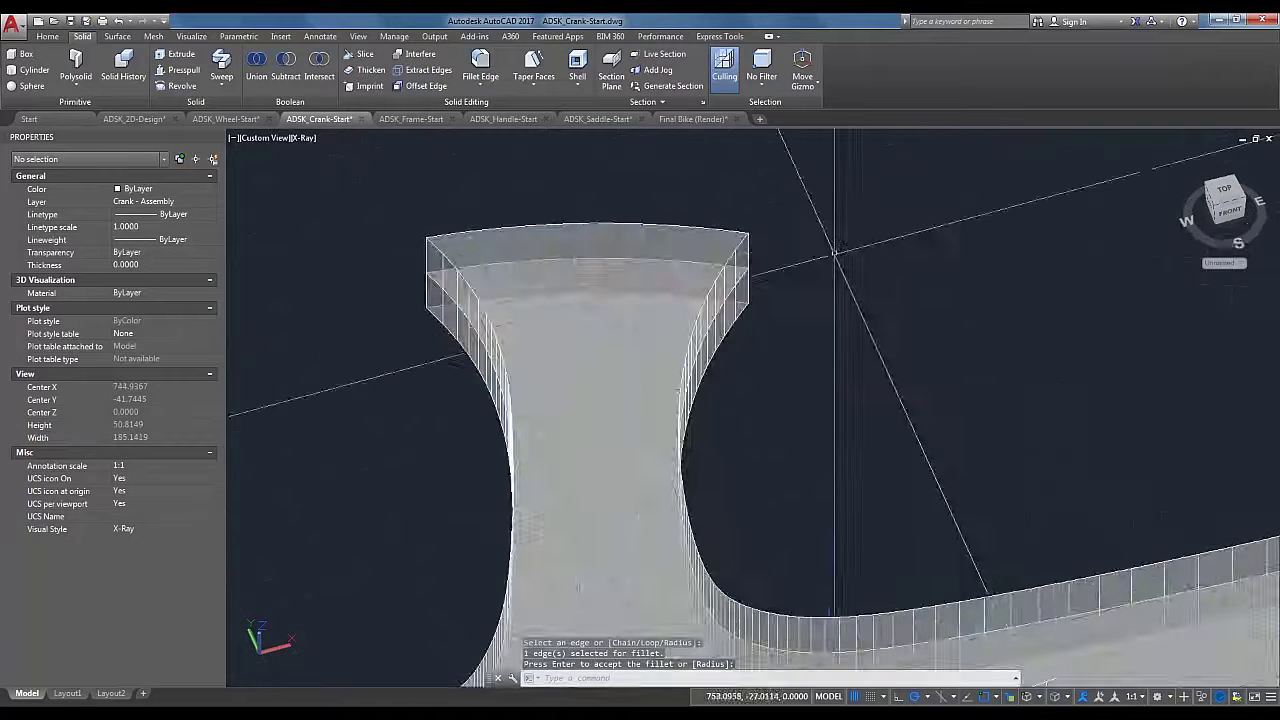
middle_click_drag(828, 242, 723, 337, "shift")
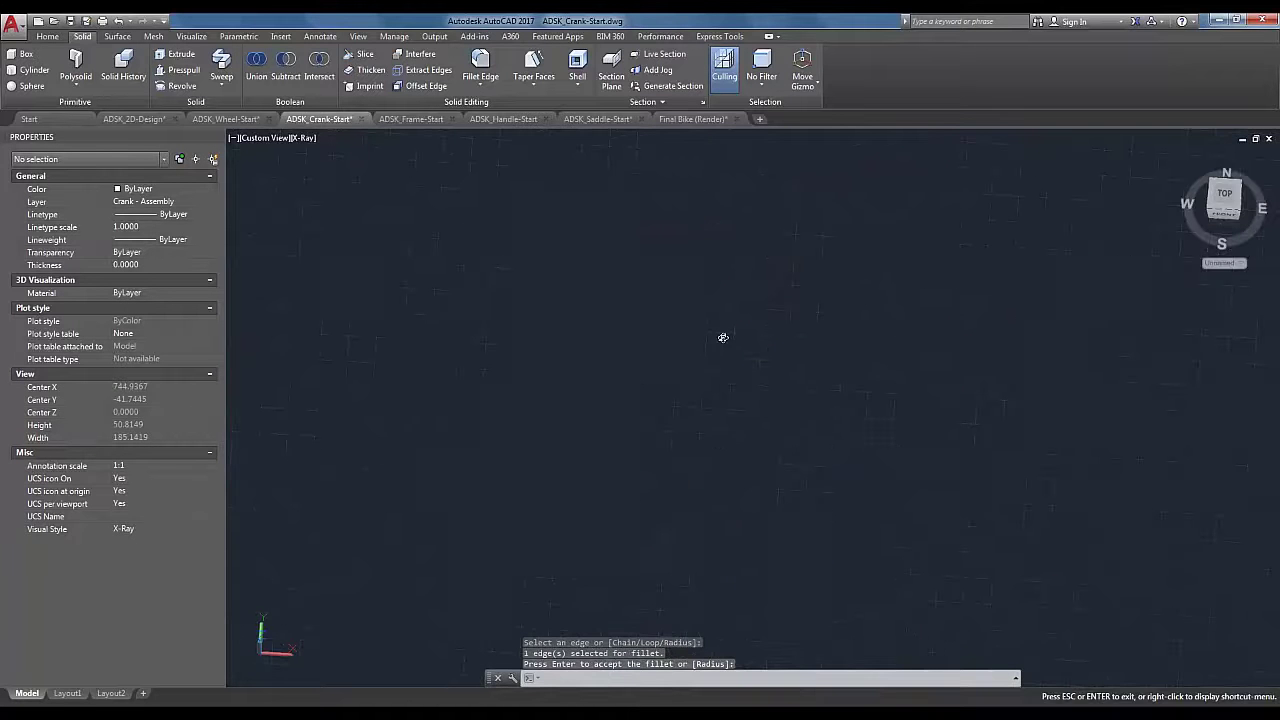
left_click(1214, 210)
scroll(850, 247, "up", 8)
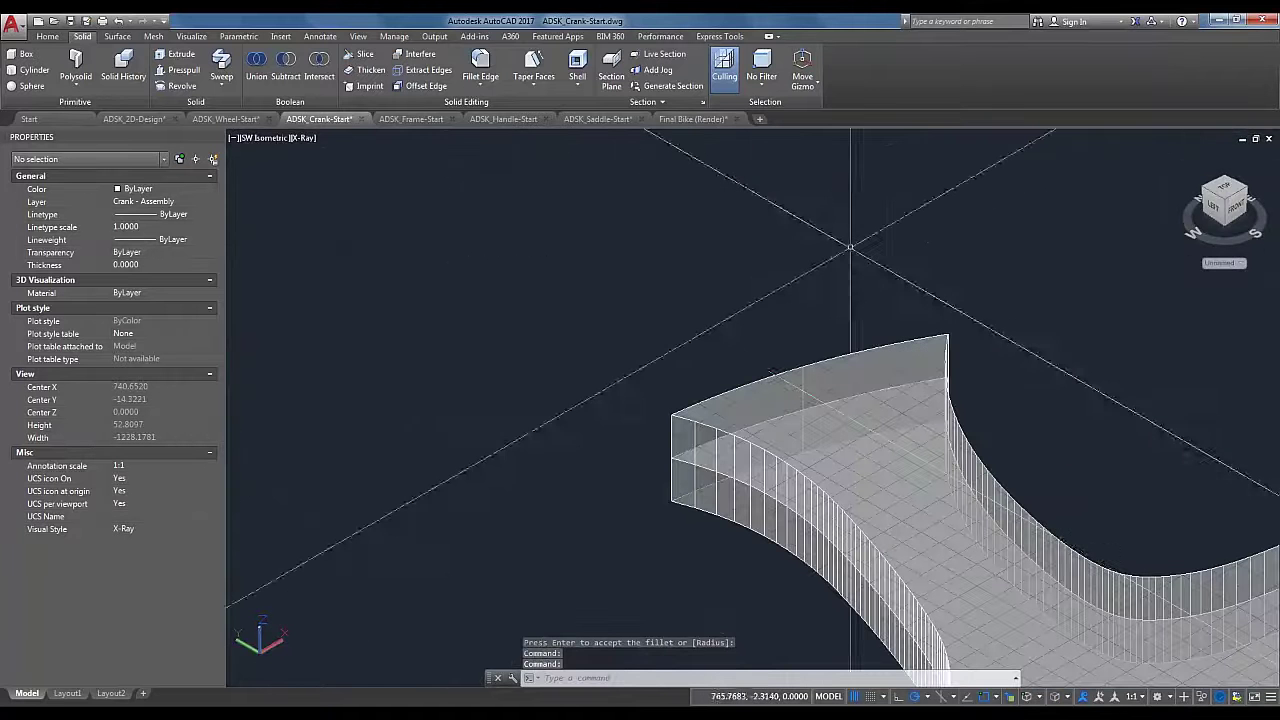
left_click(480, 66)
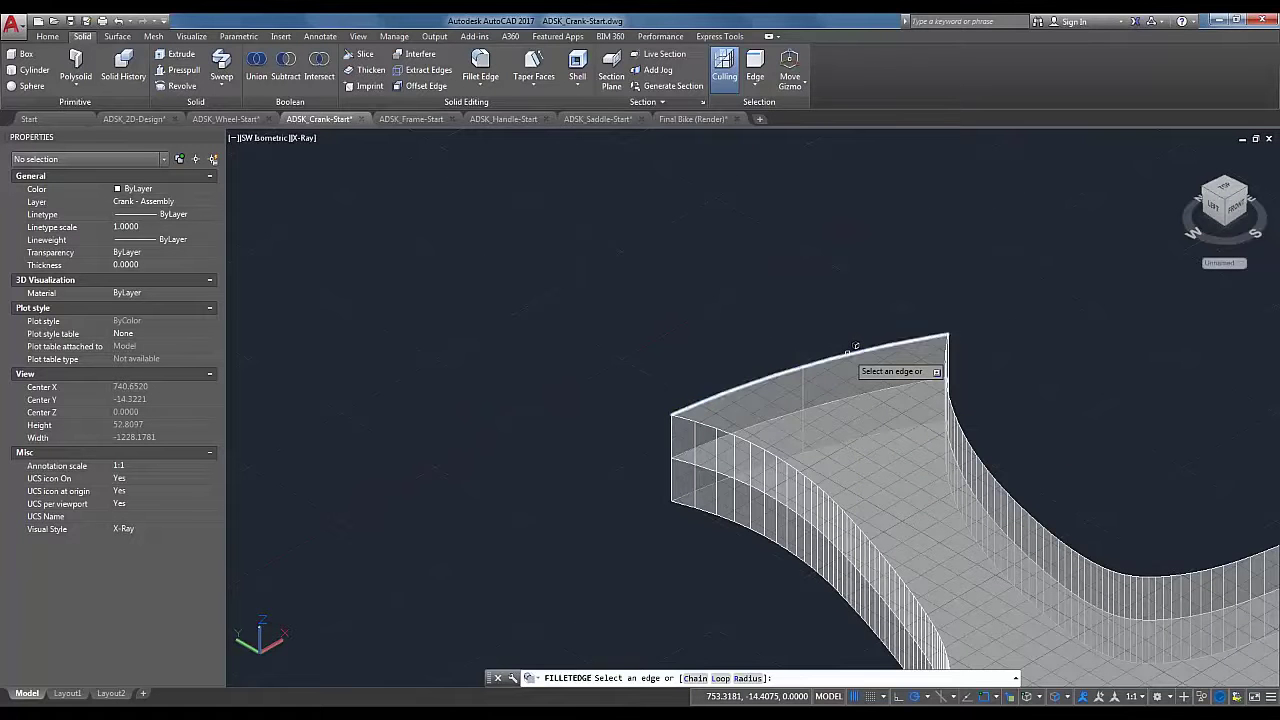
left_click(855, 346)
scroll(857, 346, "down", 4)
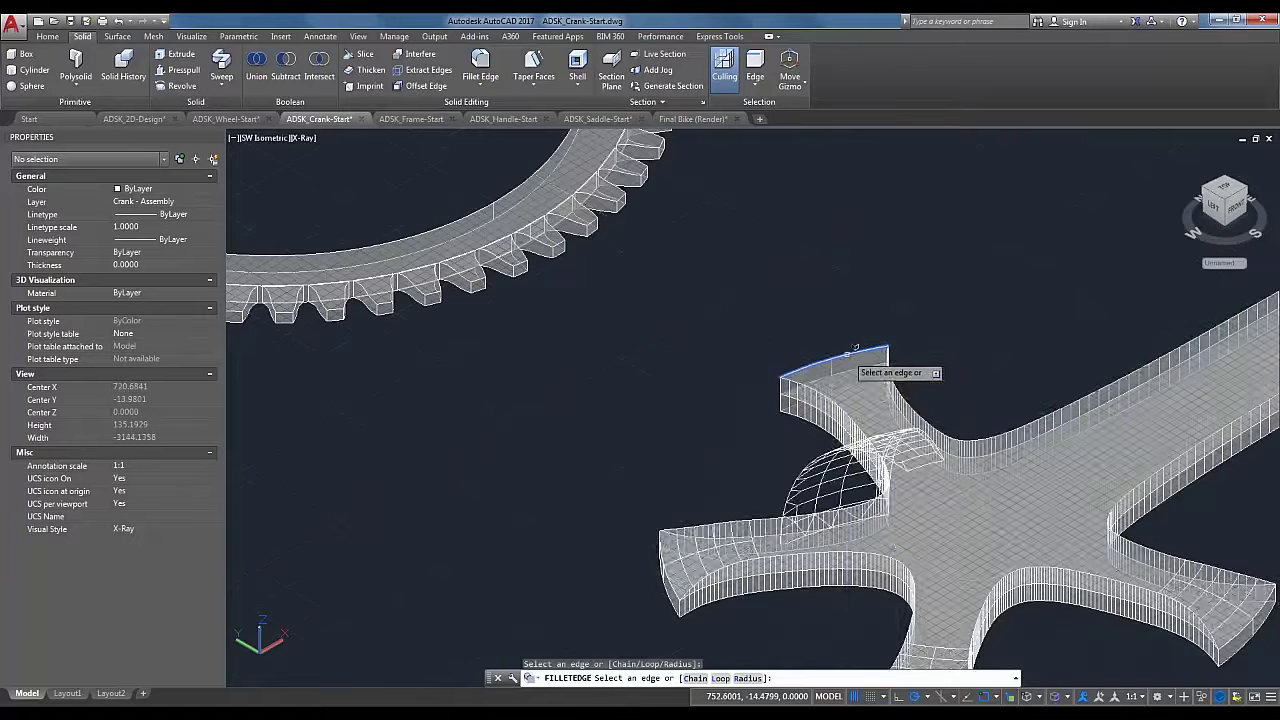
key("Return")
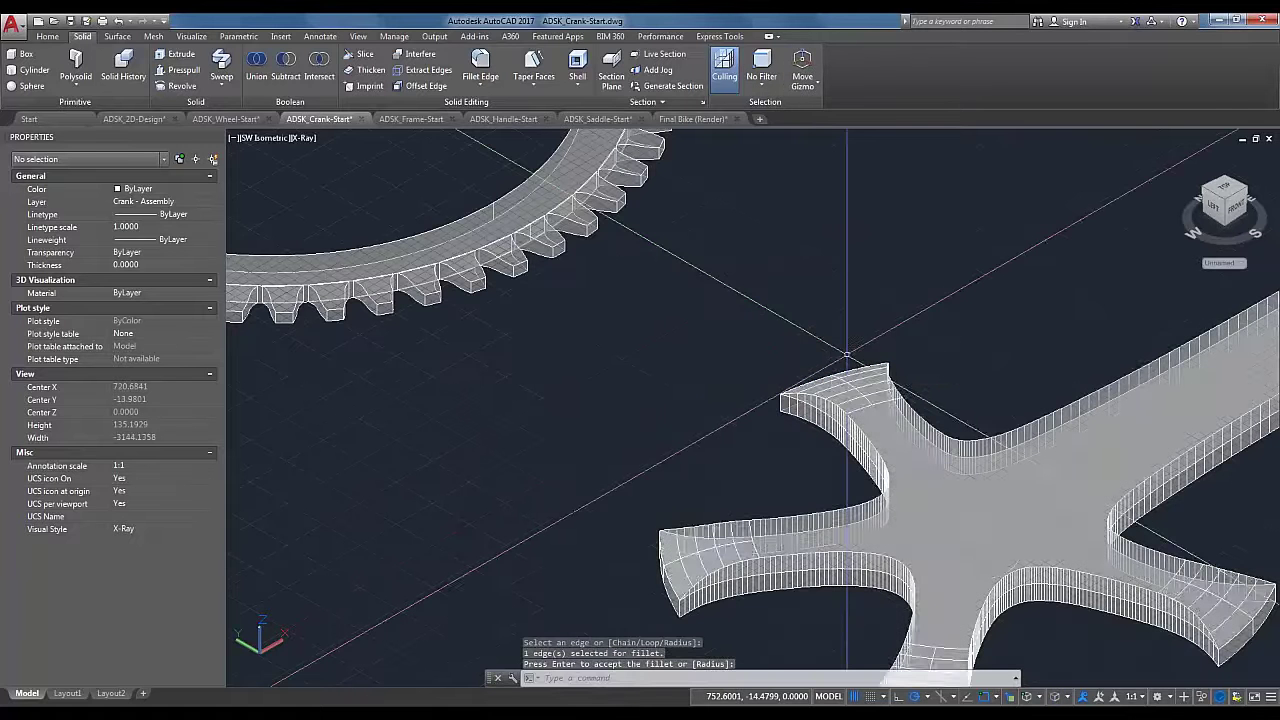
Step: Inspect the stacked crank solids, their filleted arm tips and the gear ring from several angles
scroll(847, 354, "down", 6)
scroll(929, 519, "up", 3)
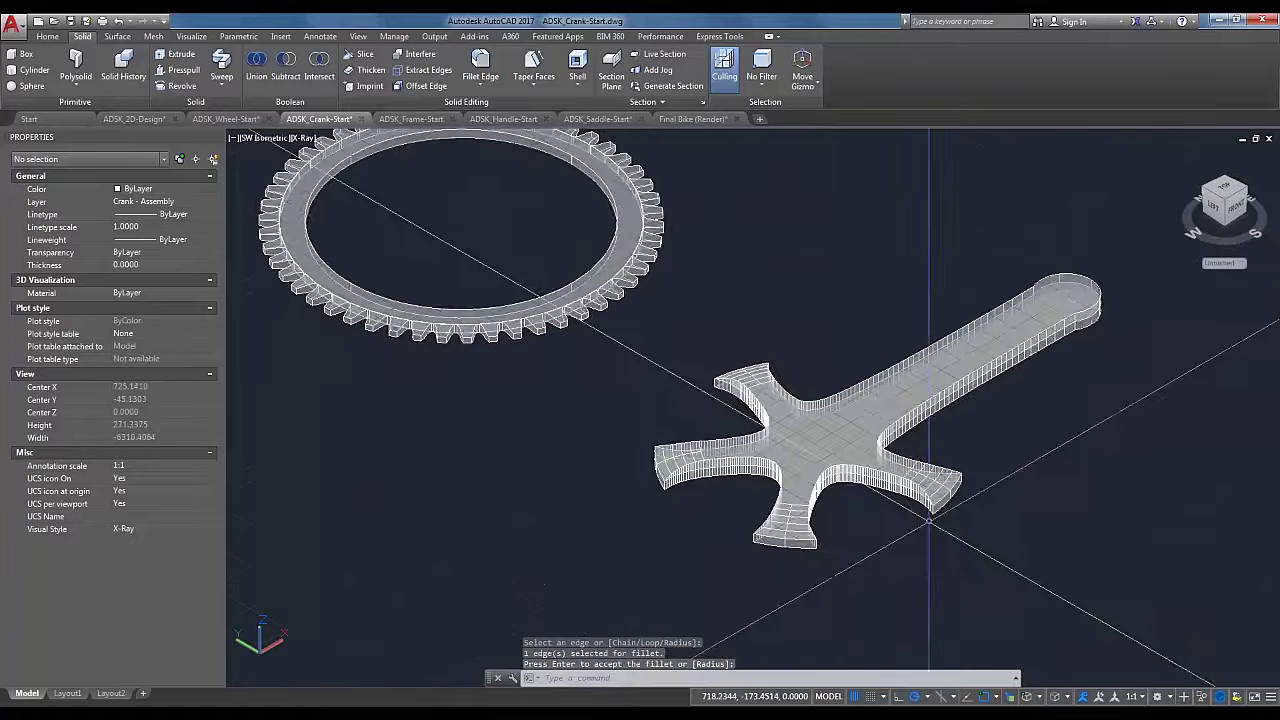
middle_click_drag(930, 519, 785, 480, "shift")
mouse_move(532, 272)
middle_mouse_down("shift")
mouse_move(520, 269)
mouse_move(540, 267)
middle_mouse_up("shift")
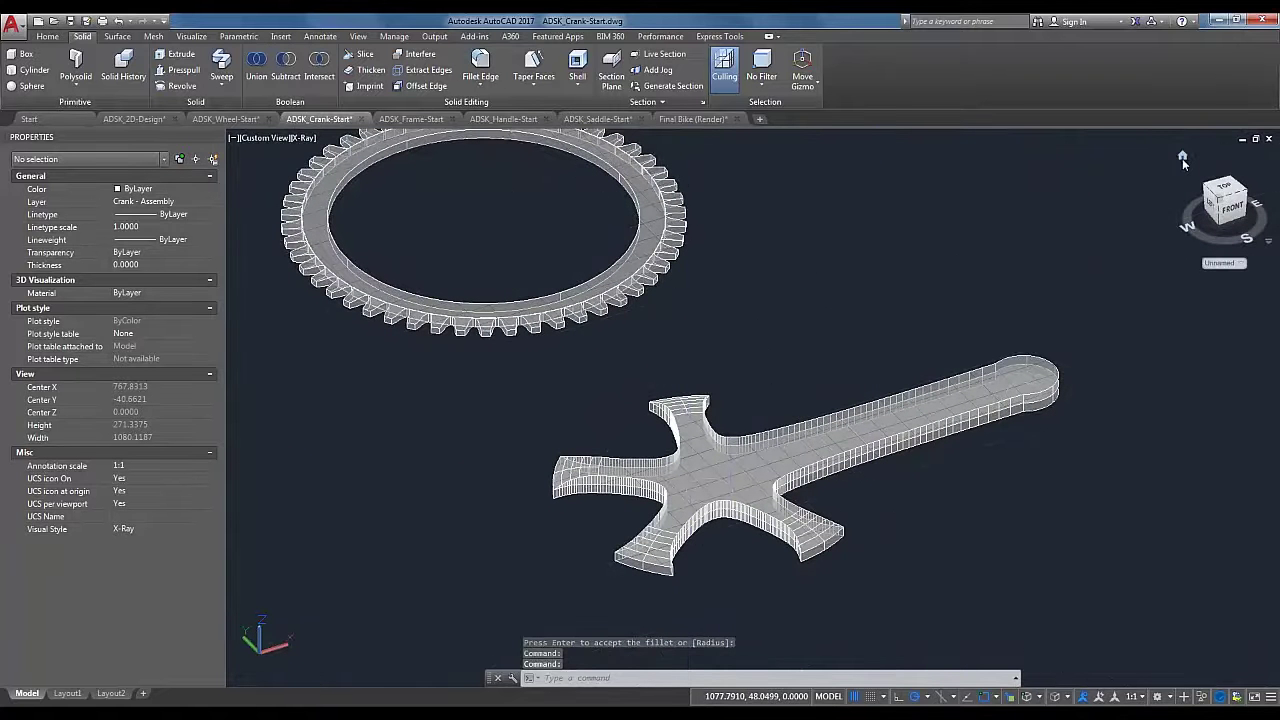
left_click(1182, 157)
middle_click_drag(1131, 214, 879, 426)
scroll(966, 410, "up", 7)
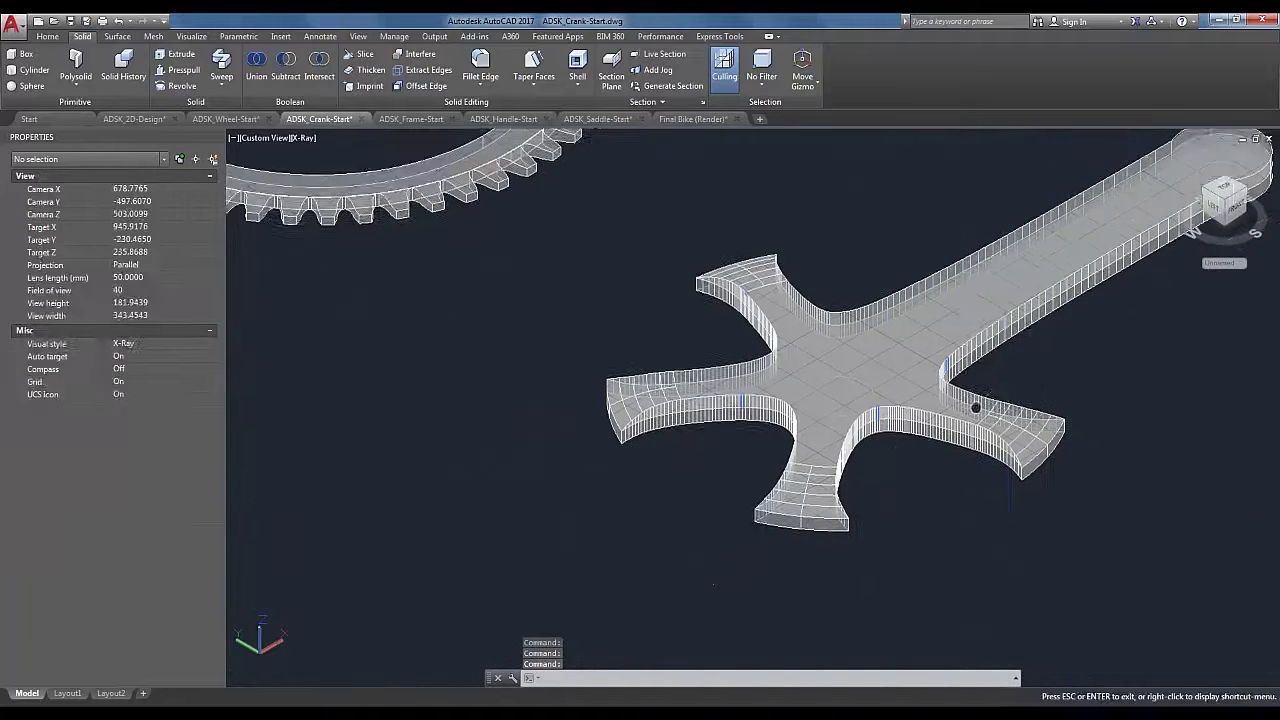
middle_click_drag(1026, 445, 836, 428, "shift")
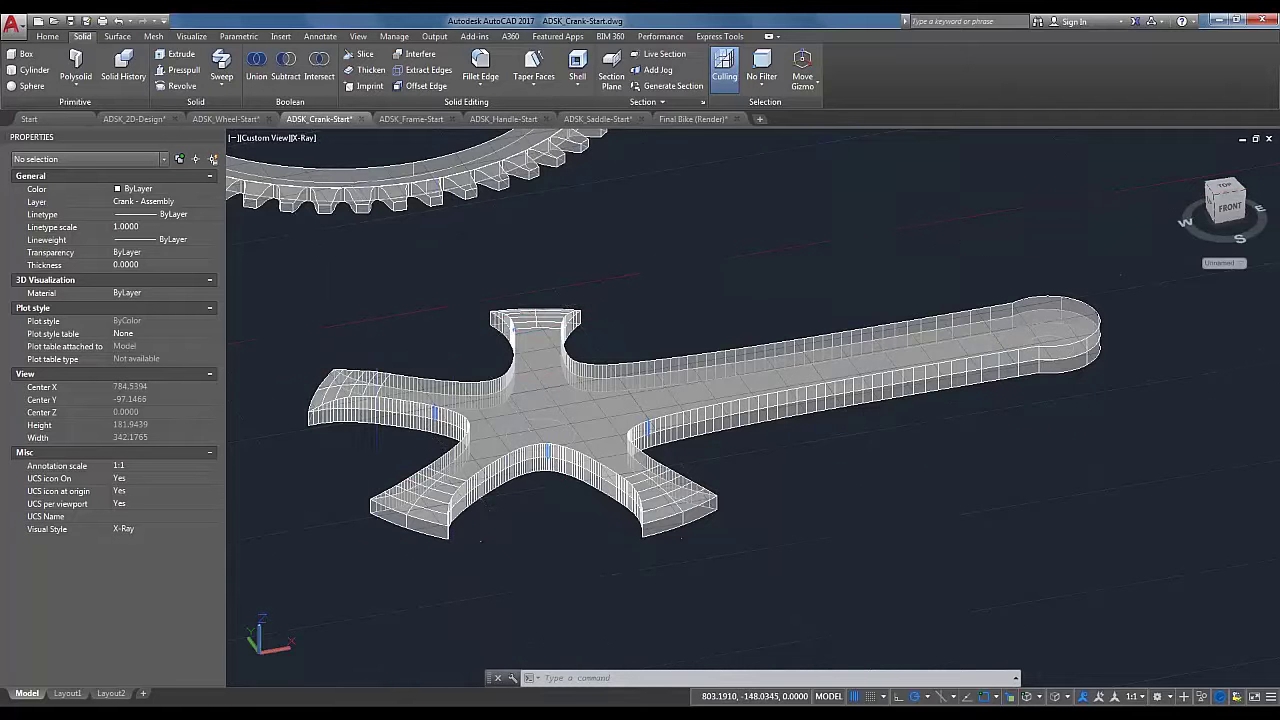
middle_click_drag(867, 468, 838, 489, "shift")
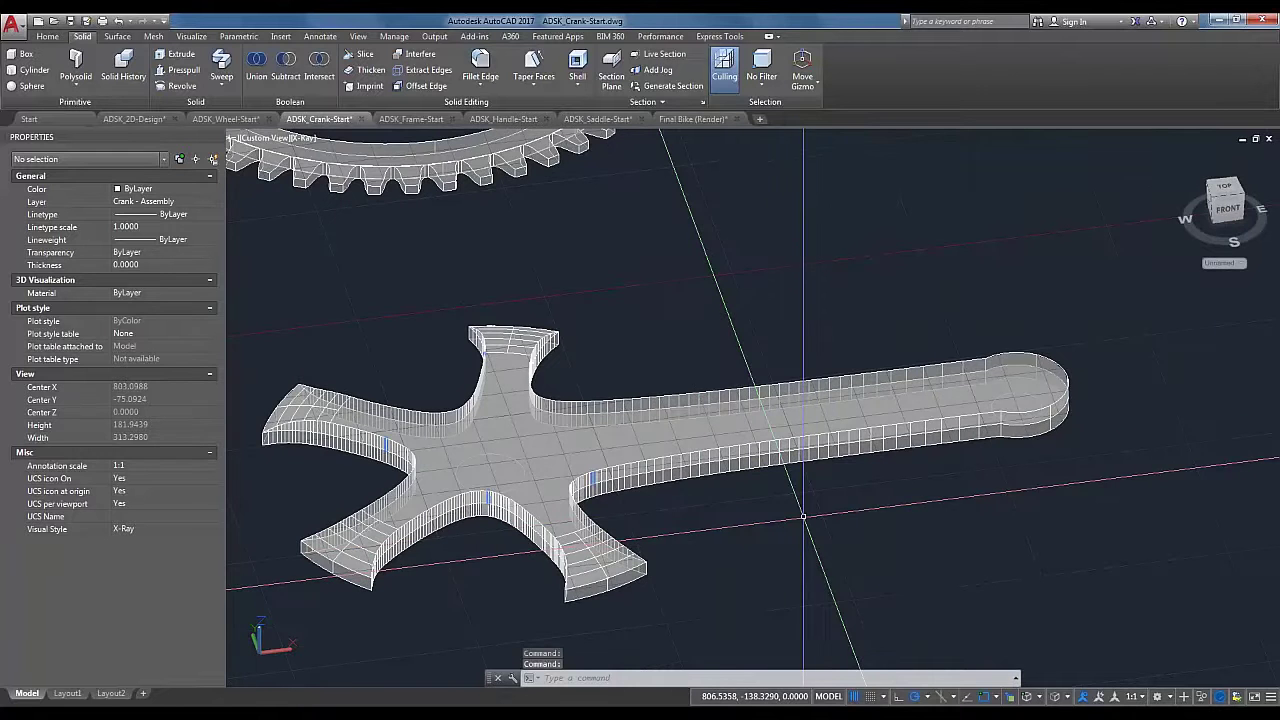
middle_click_drag(726, 288, 904, 425)
scroll(870, 401, "down", 1)
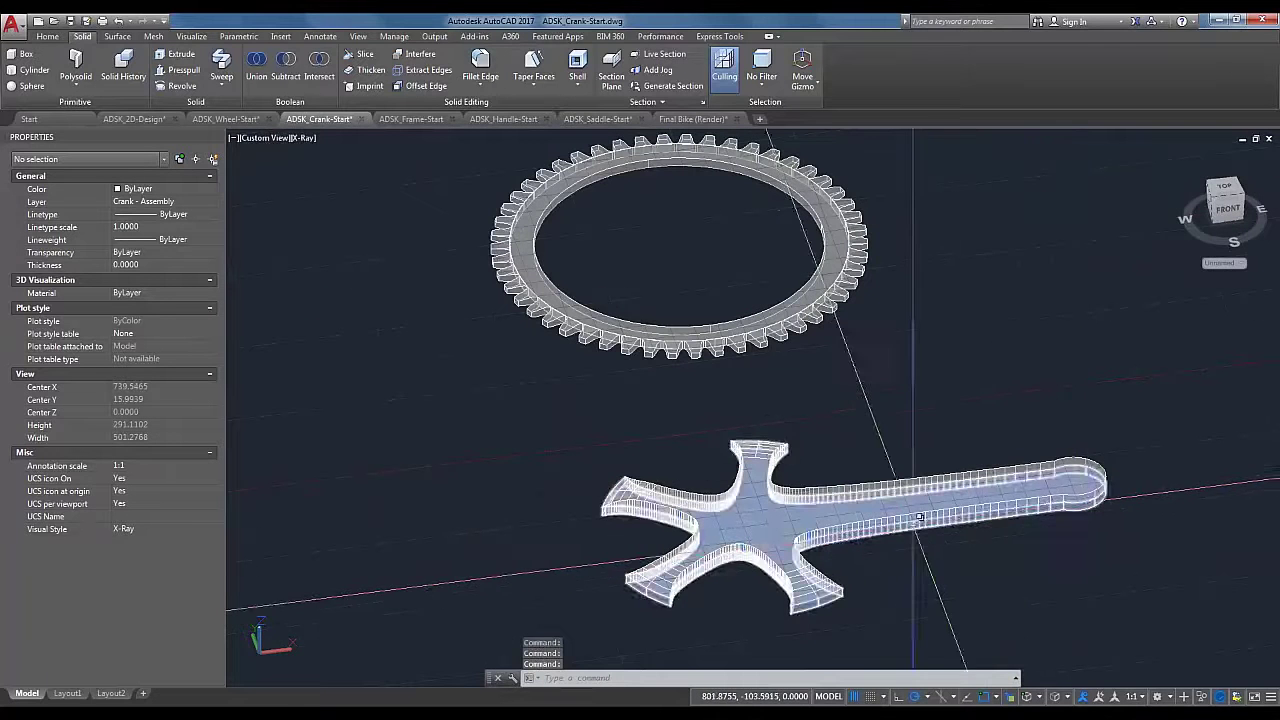
left_click(815, 368)
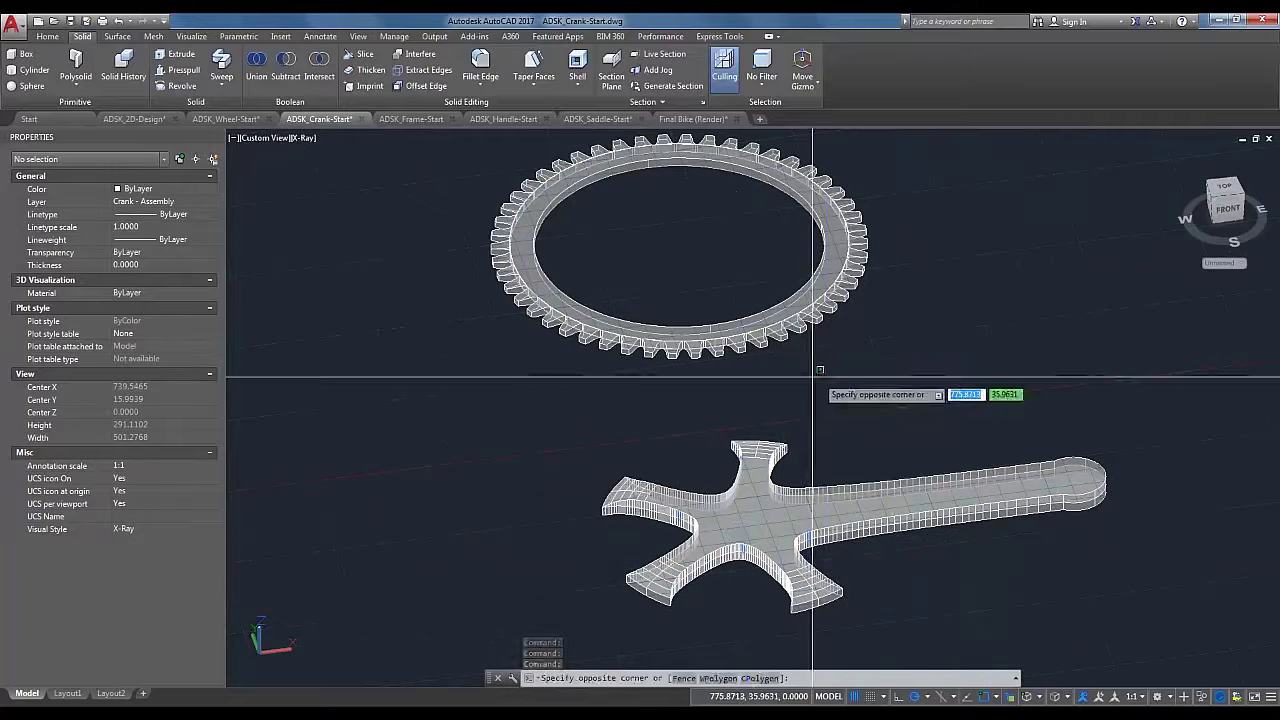
Step: Examine the gear ring up close and select one tooth on its right side to check whether it is a separate solid
key("Escape")
middle_click_drag(844, 373, 871, 471)
scroll(858, 414, "up", 3)
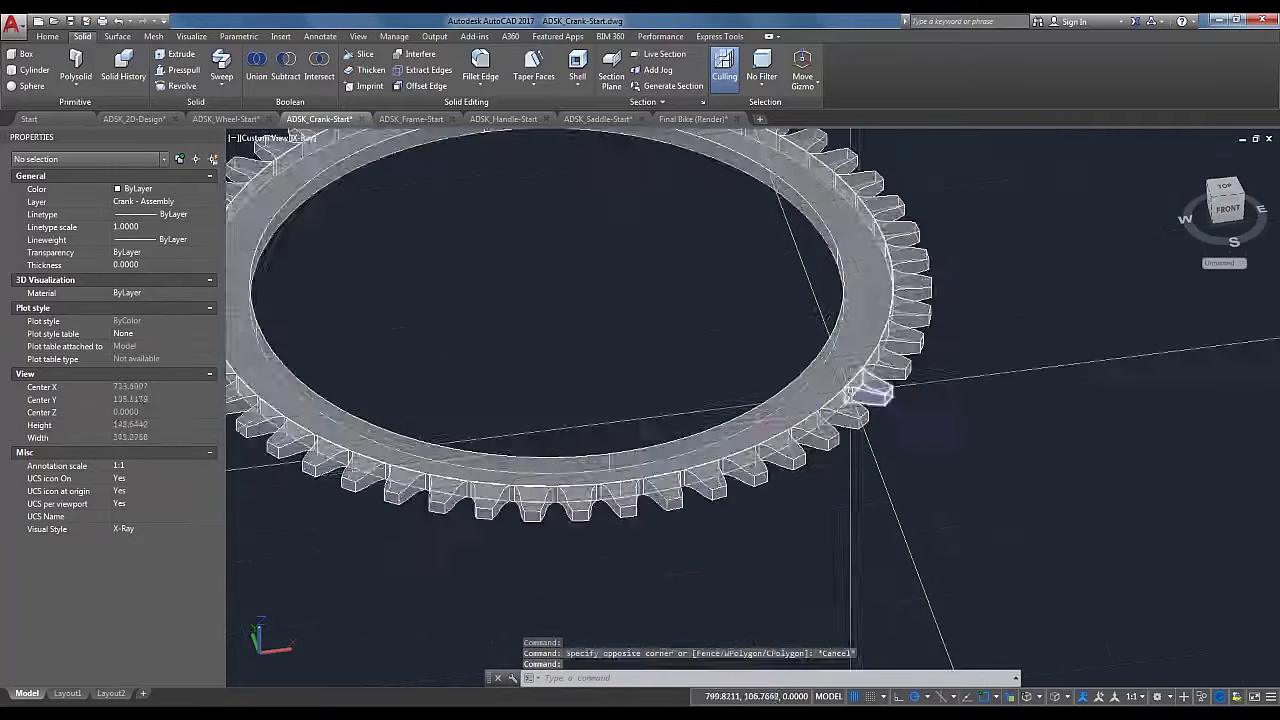
scroll(850, 392, "down", 2)
scroll(917, 426, "up", 2)
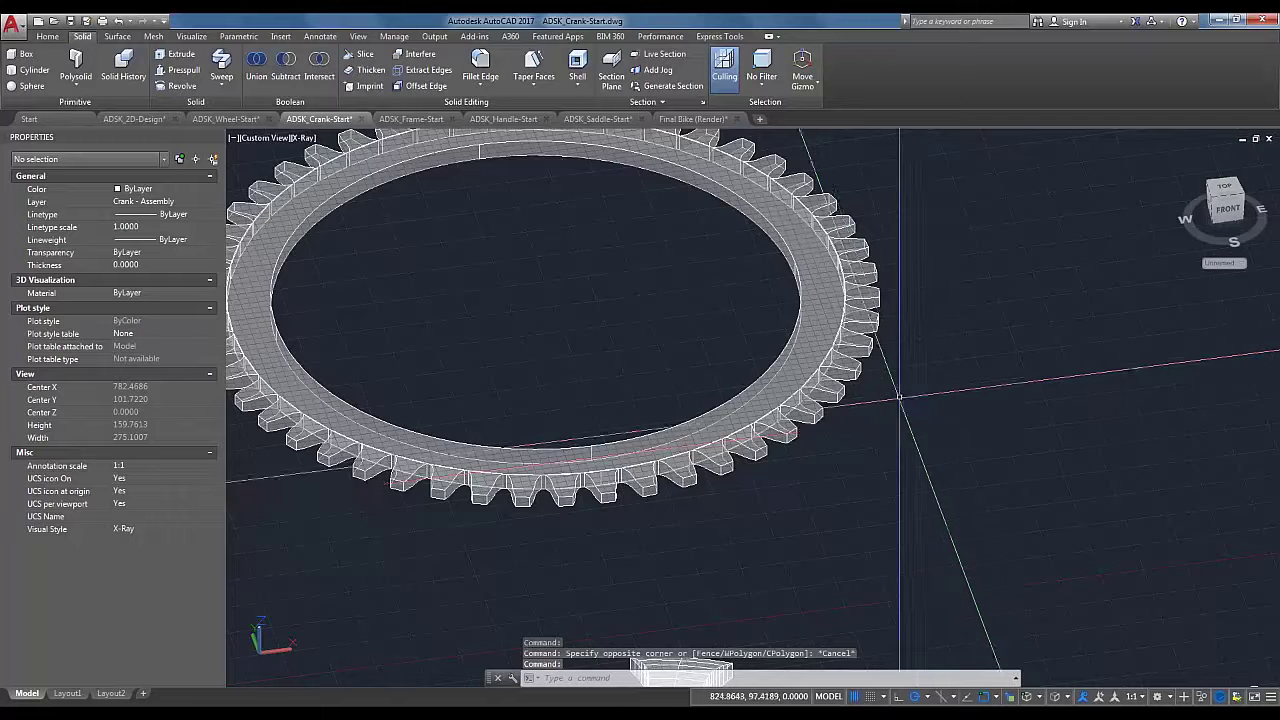
scroll(899, 397, "up", 2)
left_click(842, 366)
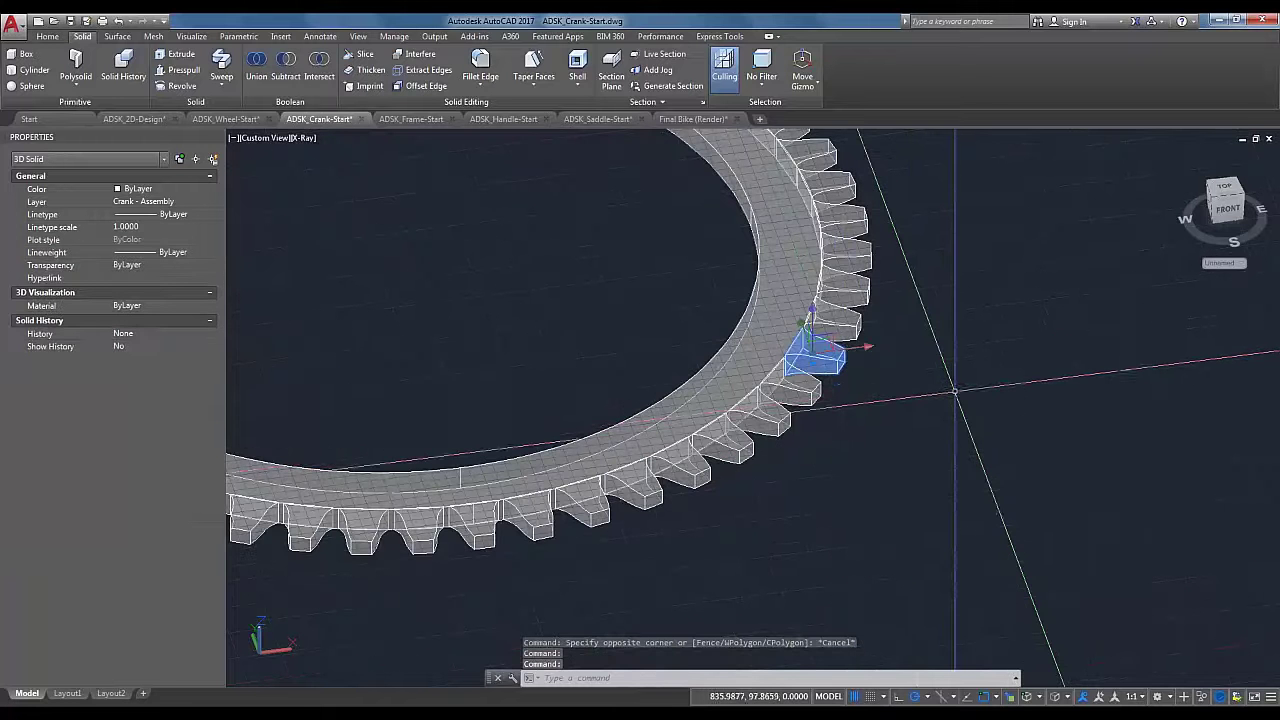
key("Escape")
Step: Check several neighbouring teeth along the rear-left rim of the gear ring by selecting them individually, and clear the selection
scroll(943, 395, "down", 5)
scroll(720, 265, "up", 4)
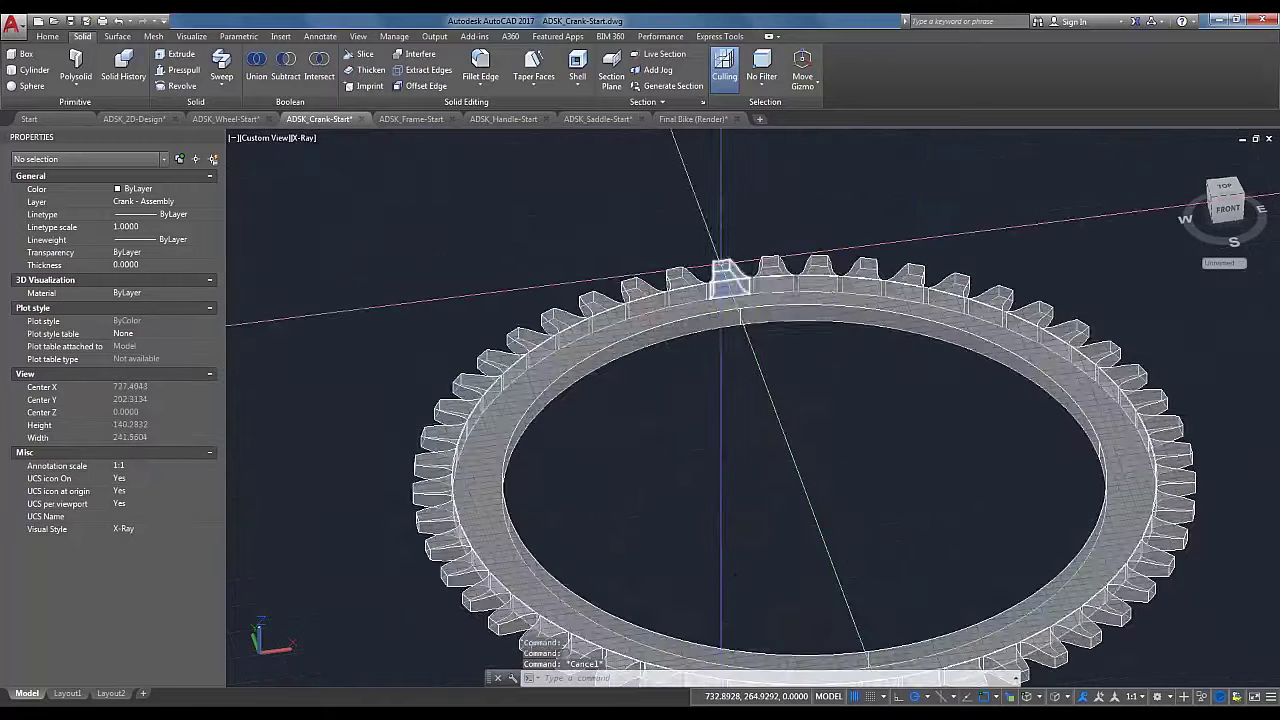
left_click(720, 265, "ctrl")
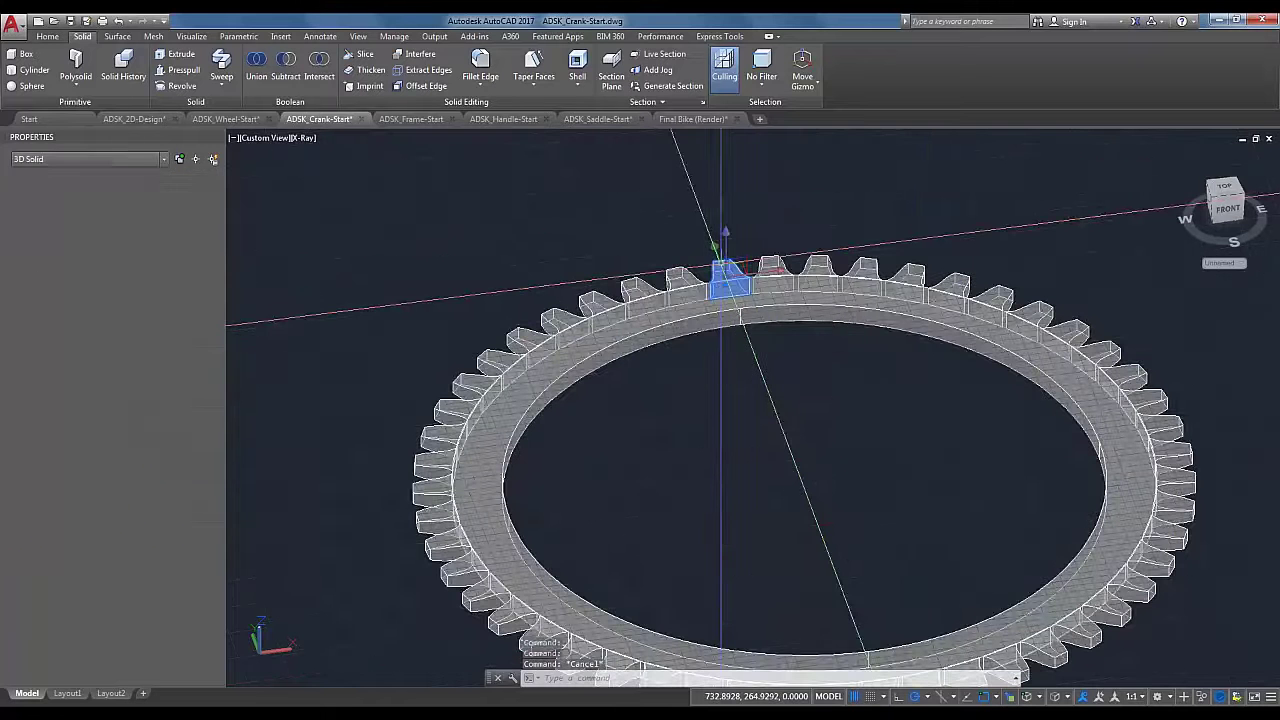
key("Escape")
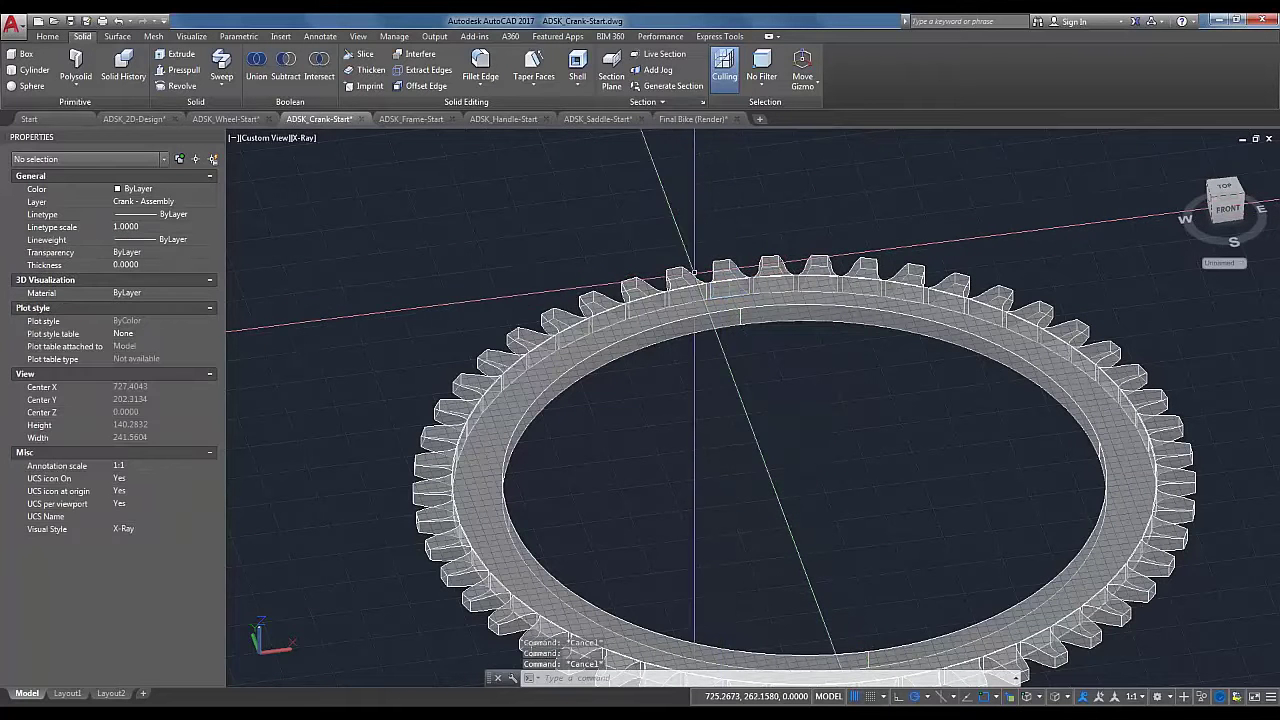
left_click(683, 285, "ctrl")
left_click(638, 292, "ctrl")
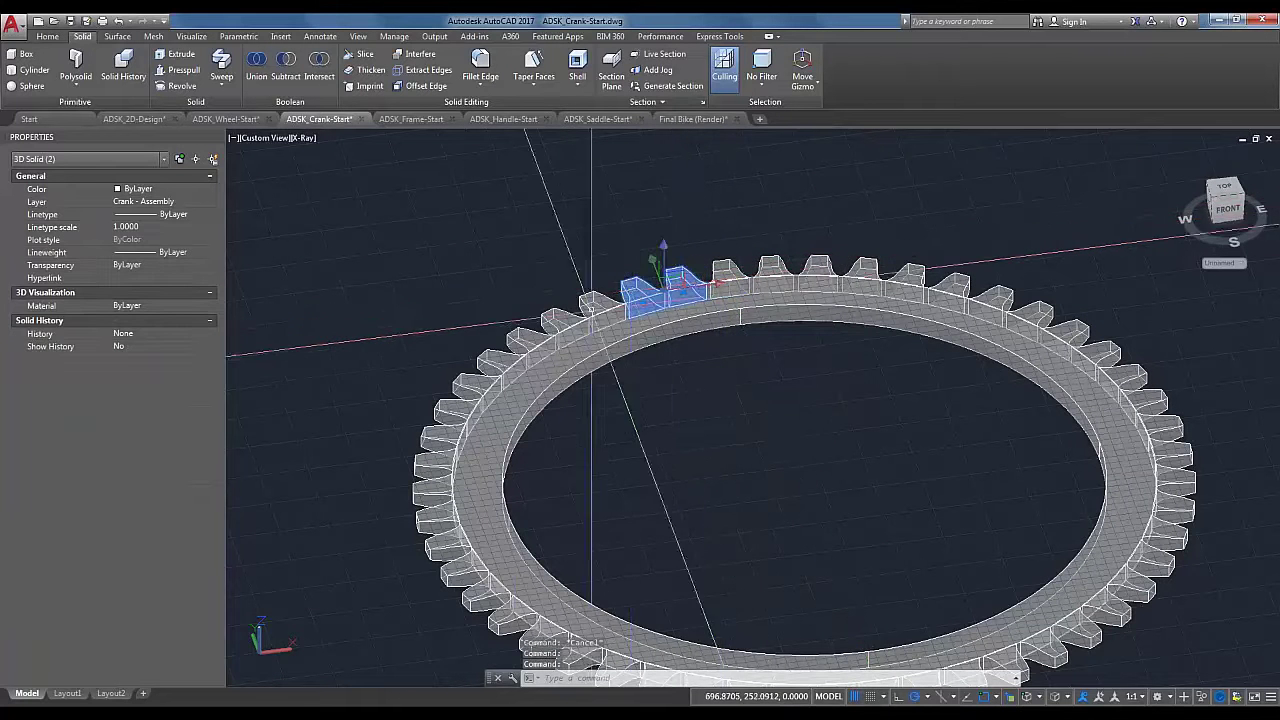
left_click(600, 302, "ctrl")
left_click(560, 320, "ctrl")
key("Escape")
left_click(520, 345, "ctrl")
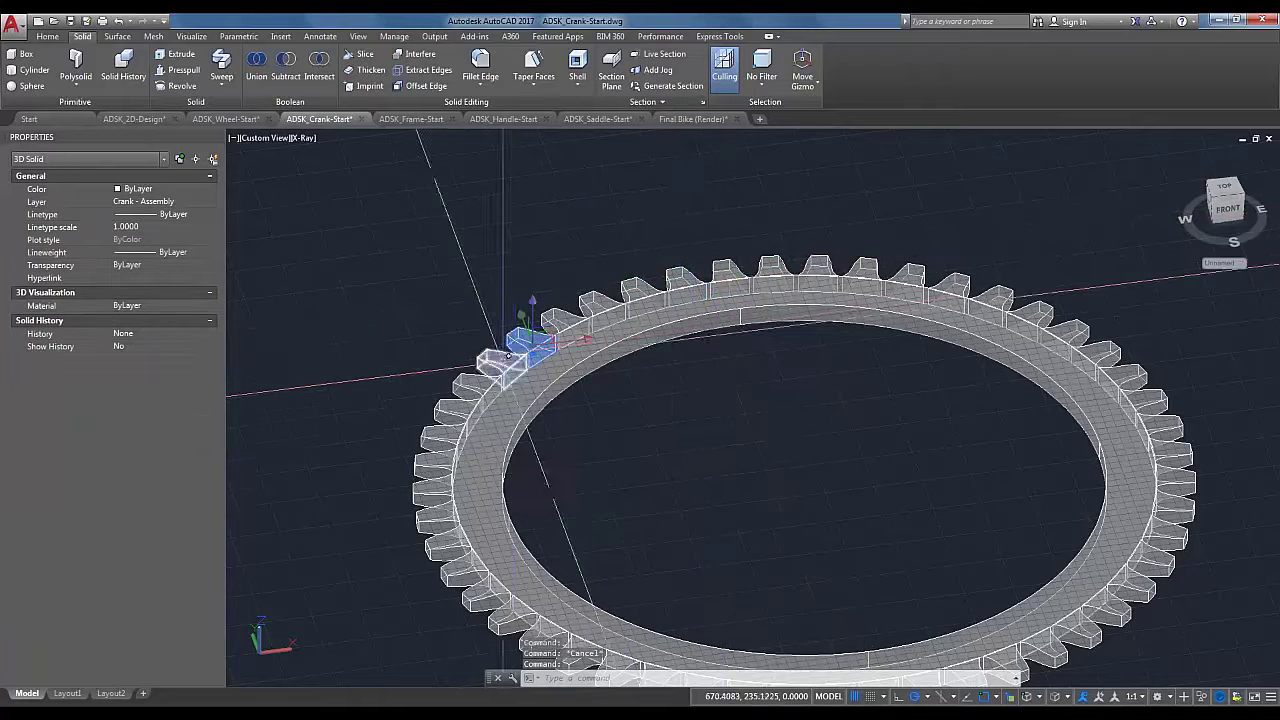
key("Escape")
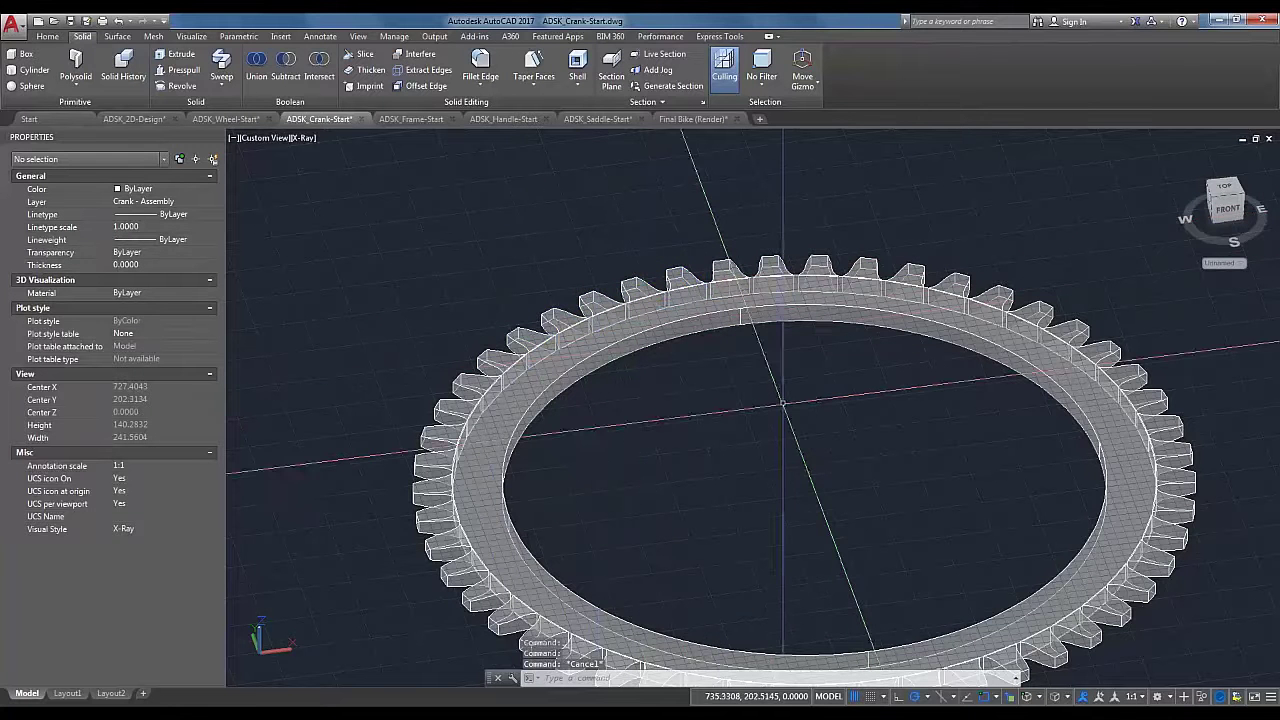
middle_click_drag(803, 370, 778, 319)
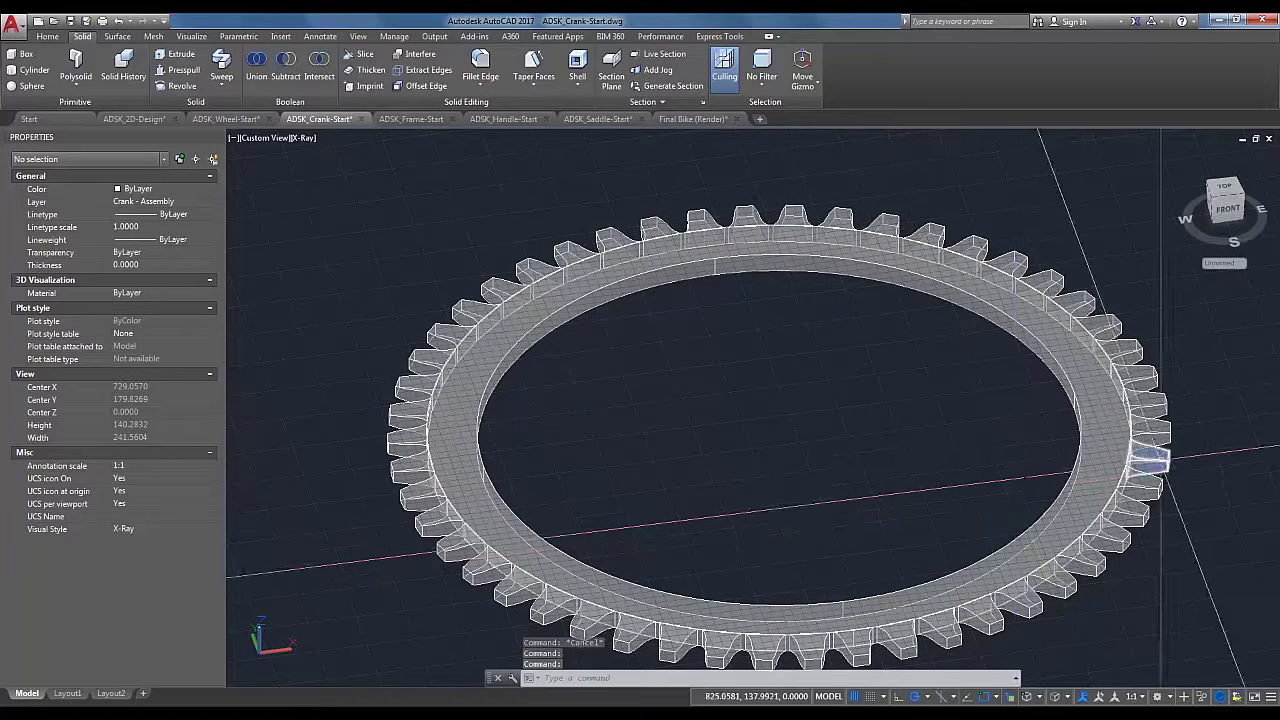
Step: Union the chainring and all of its surrounding teeth into a single solid
scroll(899, 579, "down", 5)
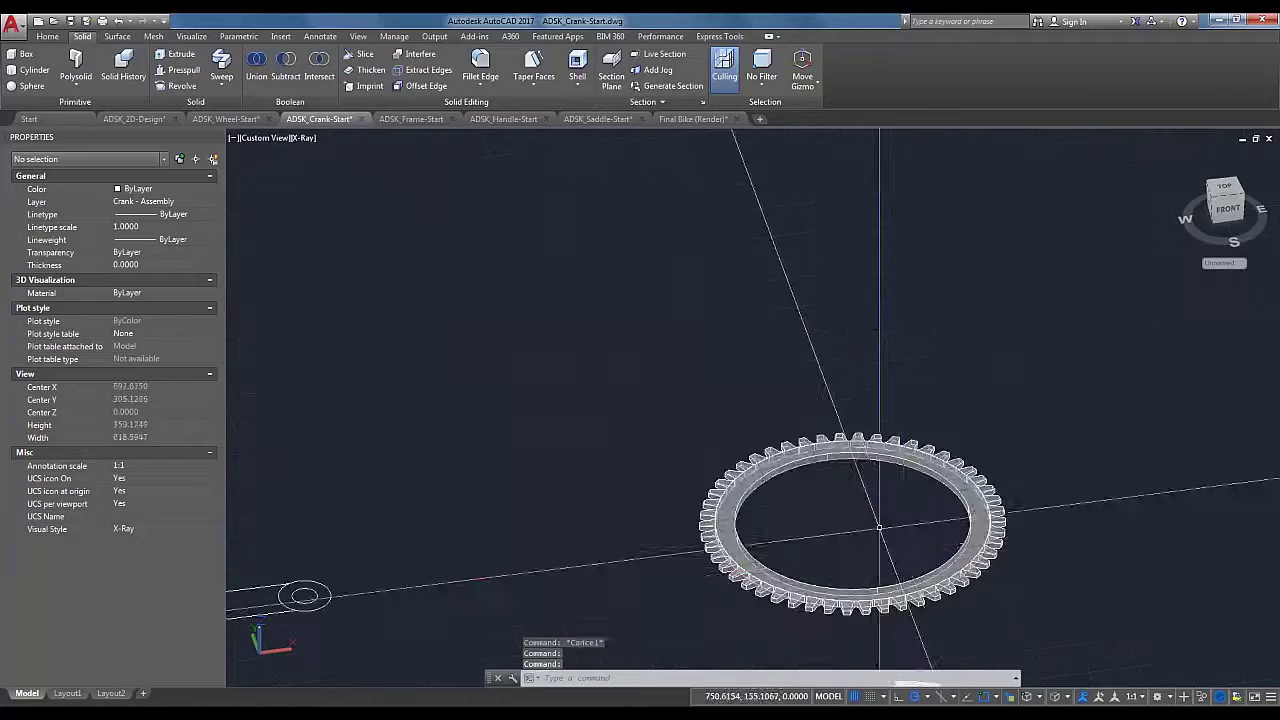
middle_click_drag(734, 445, 514, 326)
scroll(590, 380, "up", 2)
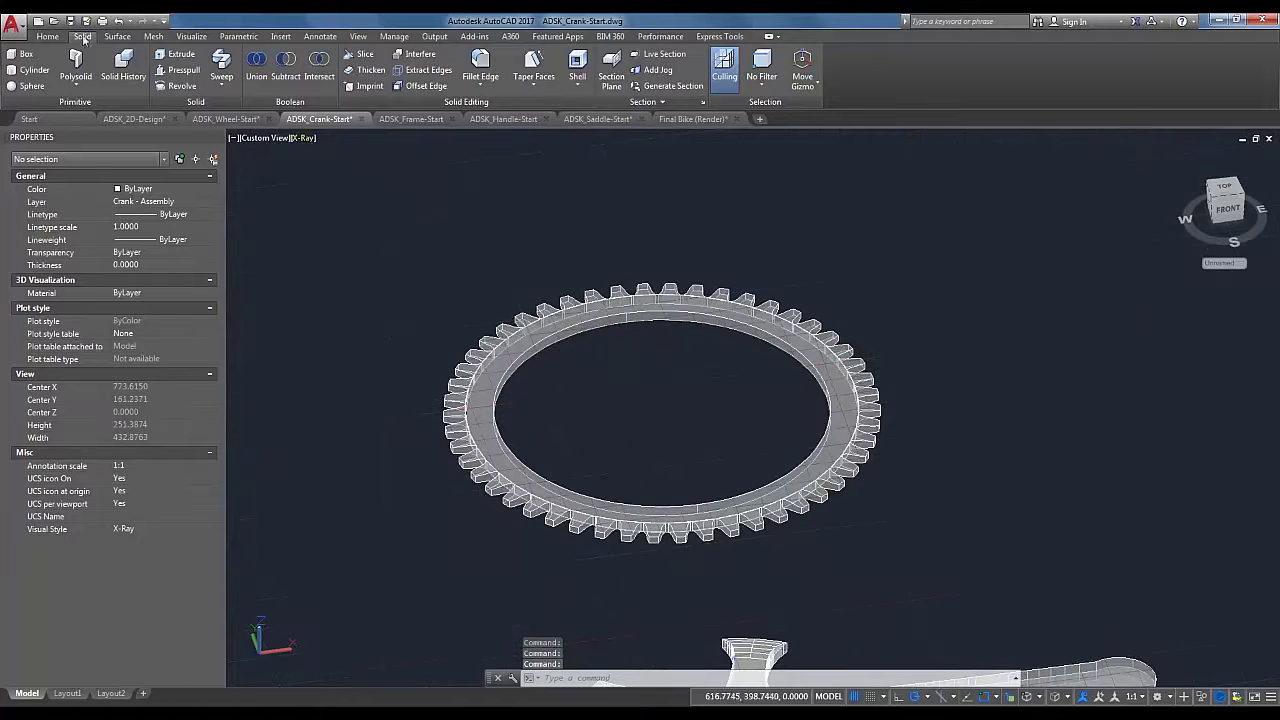
left_click(48, 37)
left_click(198, 55)
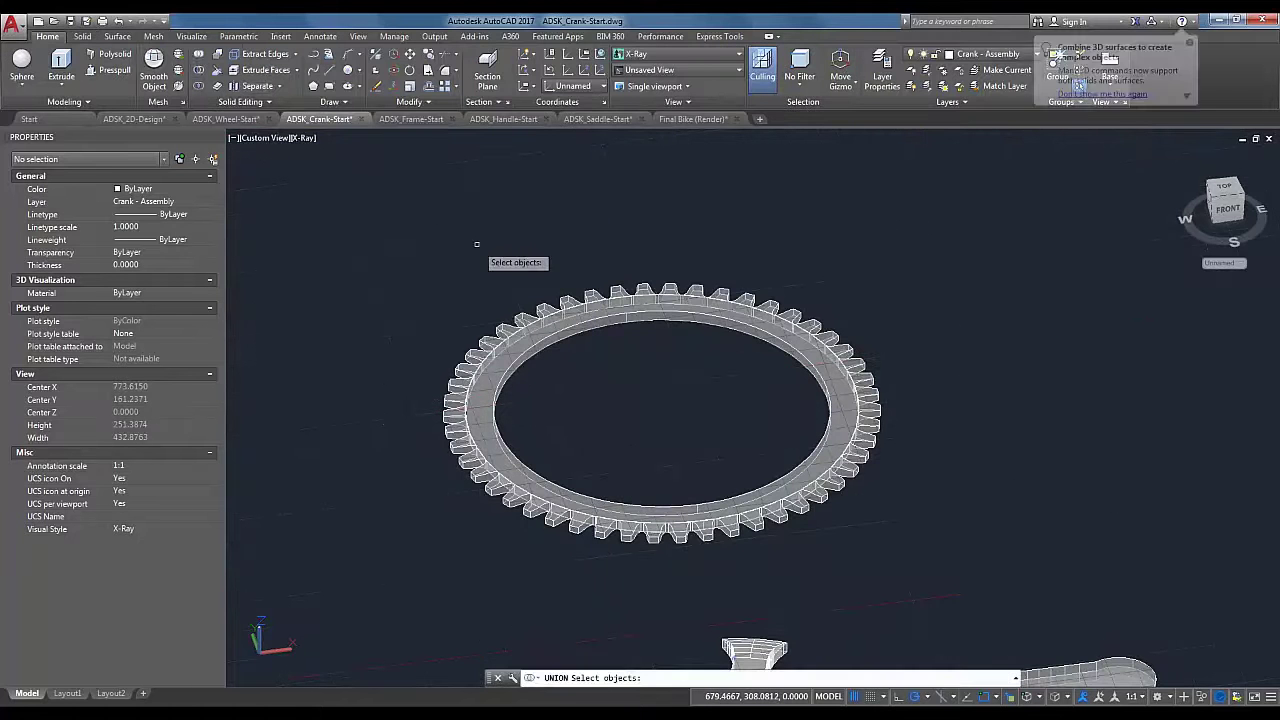
left_click(415, 197)
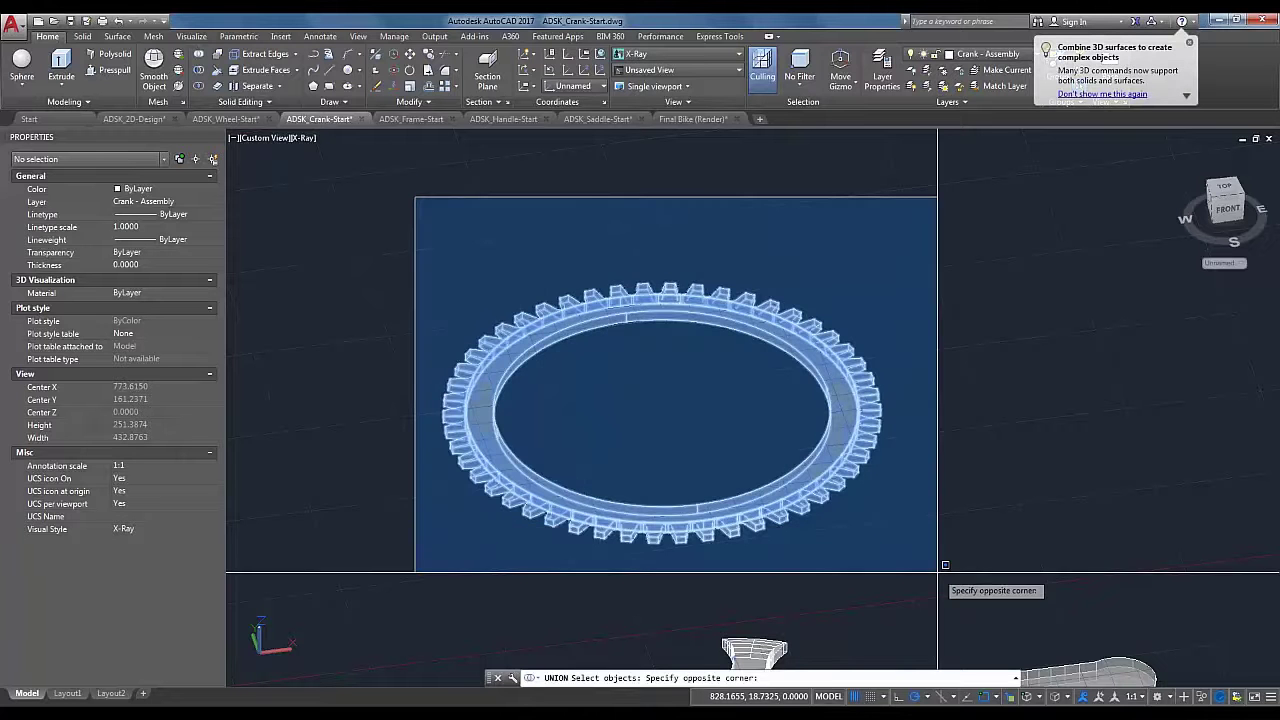
left_click(937, 572)
key("Return")
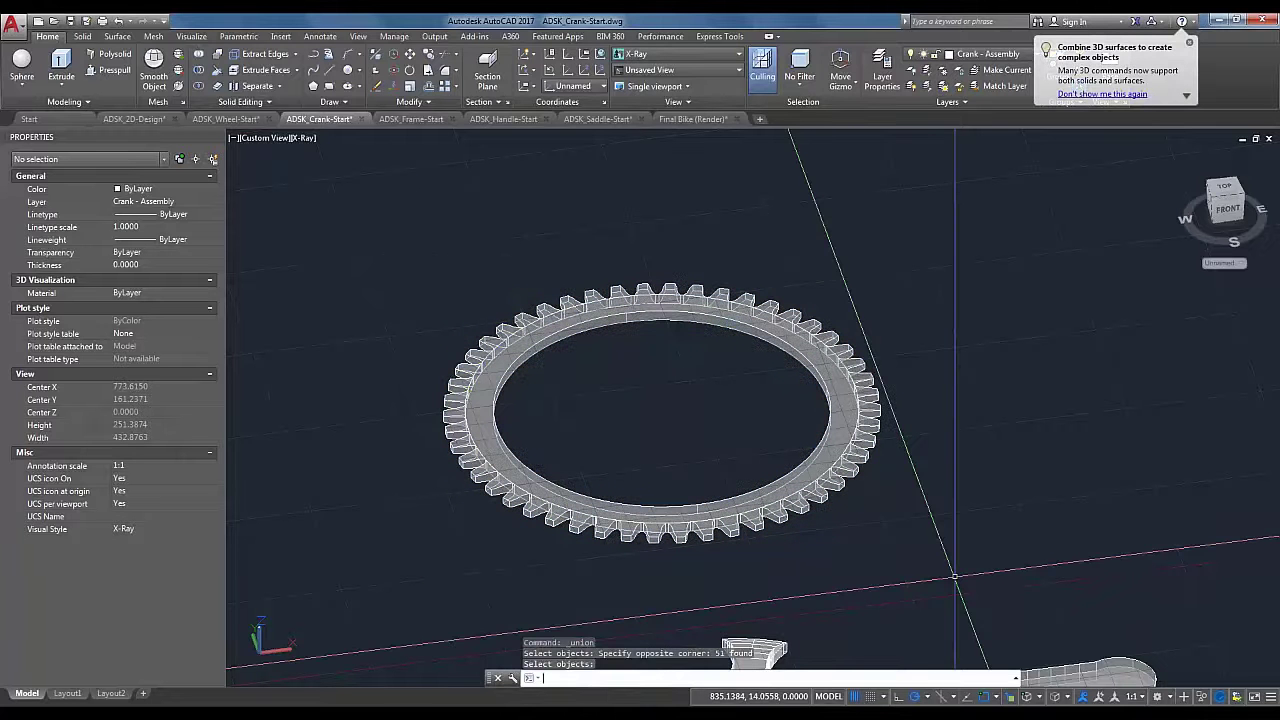
Step: Copy the unified chainring from its center onto the center of the star-shaped crank
scroll(866, 497, "down", 4)
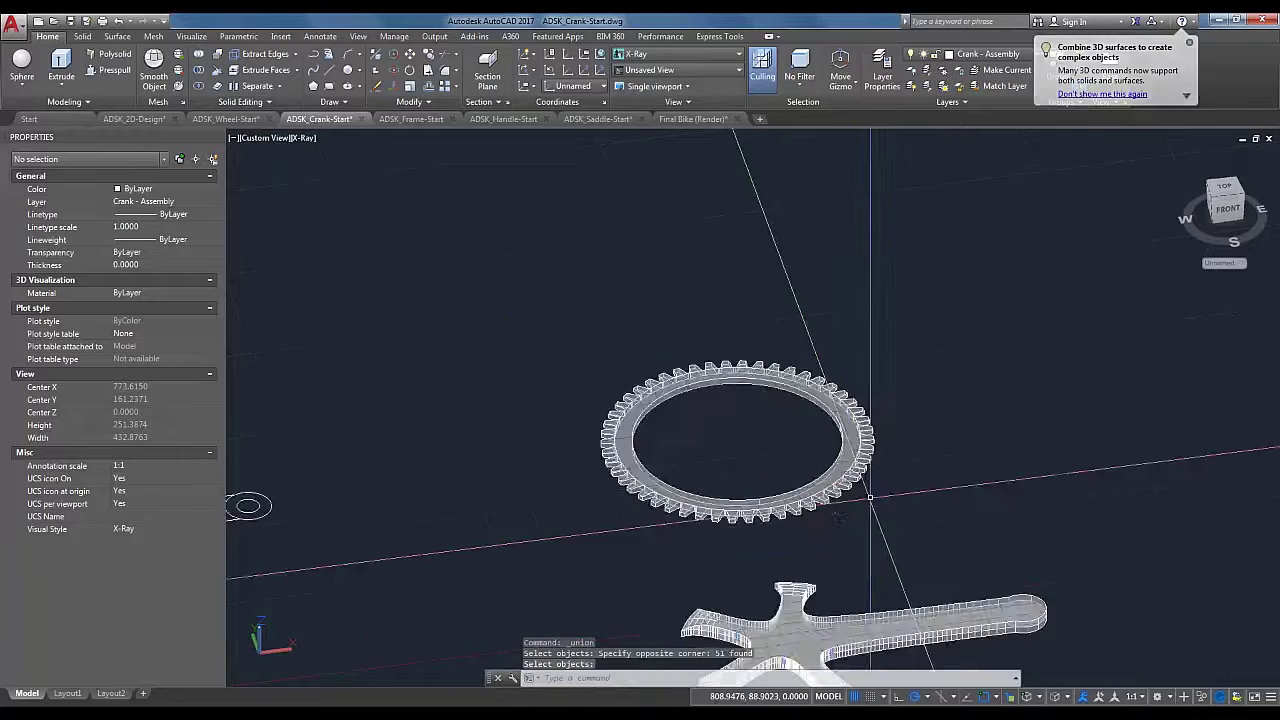
scroll(869, 552, "up", 3)
scroll(694, 407, "up", 2)
left_click(558, 356)
left_click(453, 345)
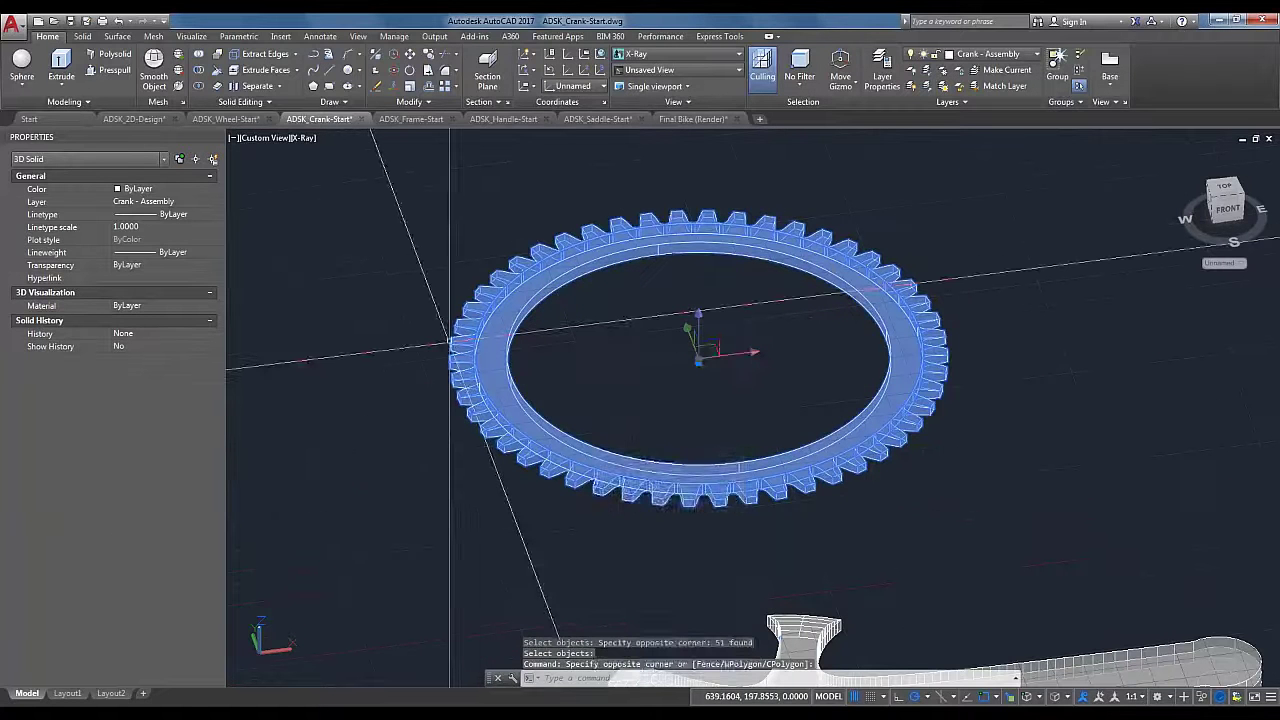
right_click(596, 344)
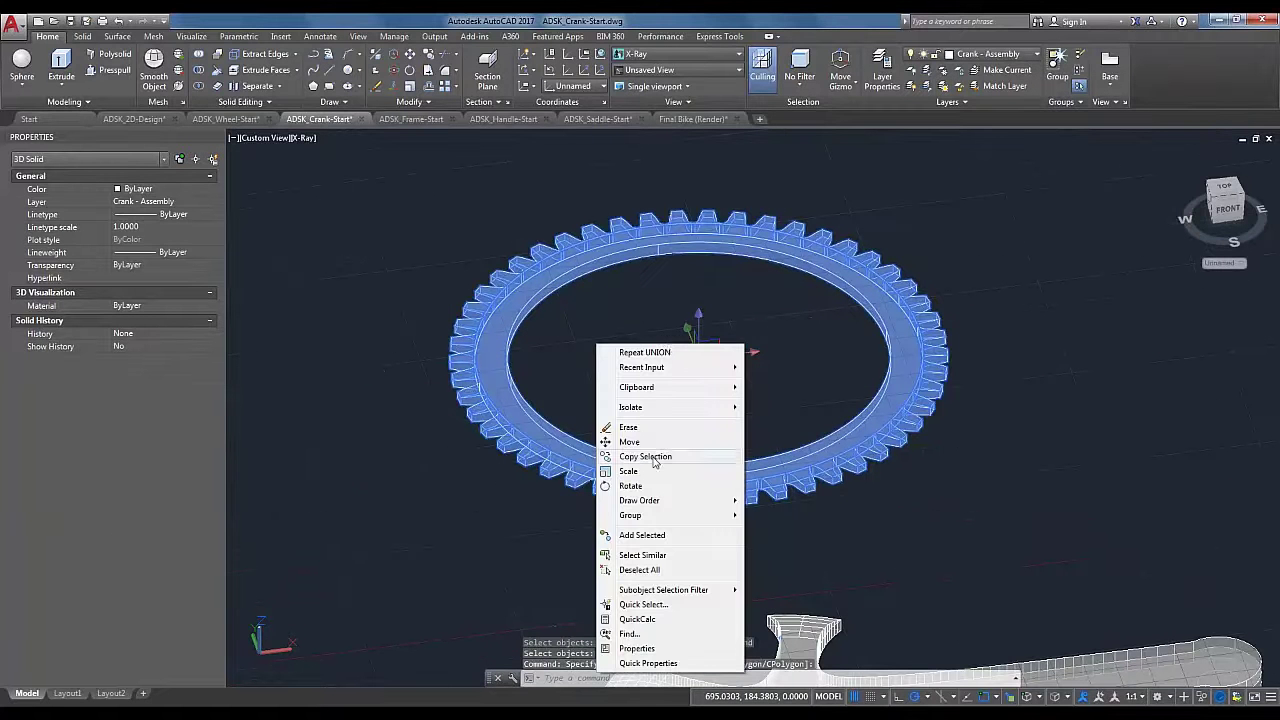
left_click(654, 458)
scroll(705, 385, "up", 3)
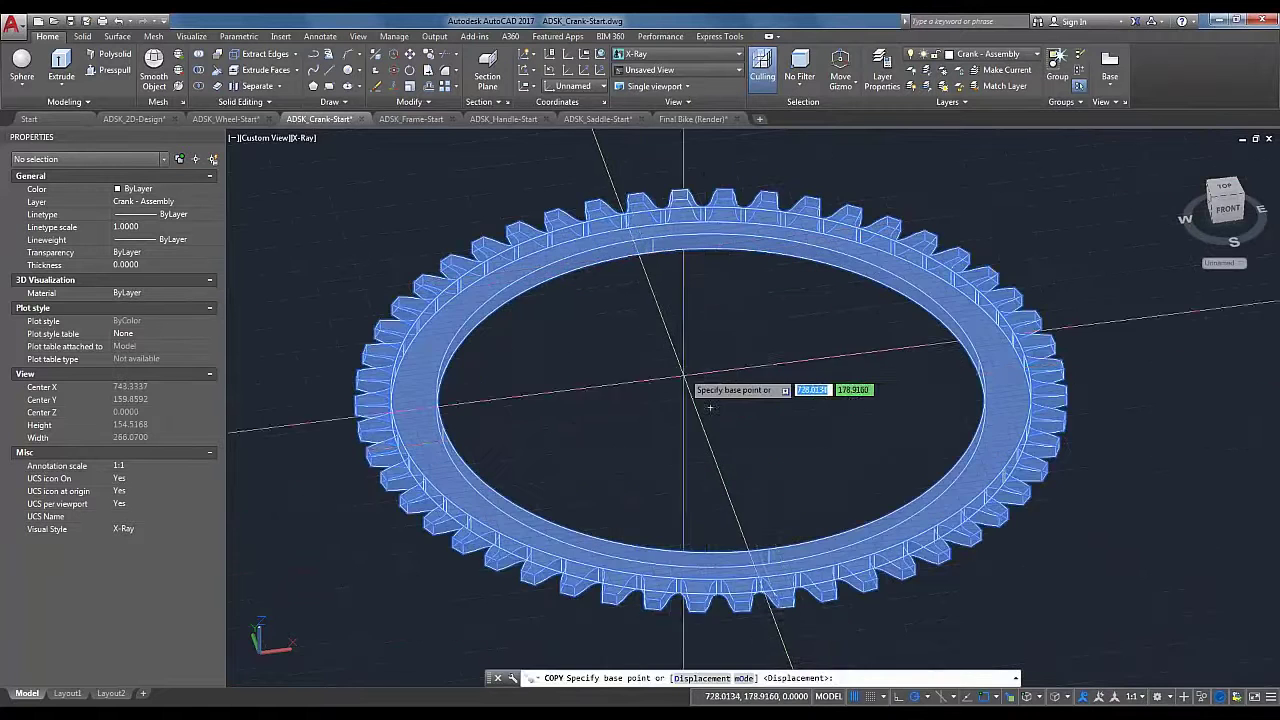
left_click(711, 408)
scroll(837, 511, "down", 3)
middle_click_drag(850, 459, 796, 309)
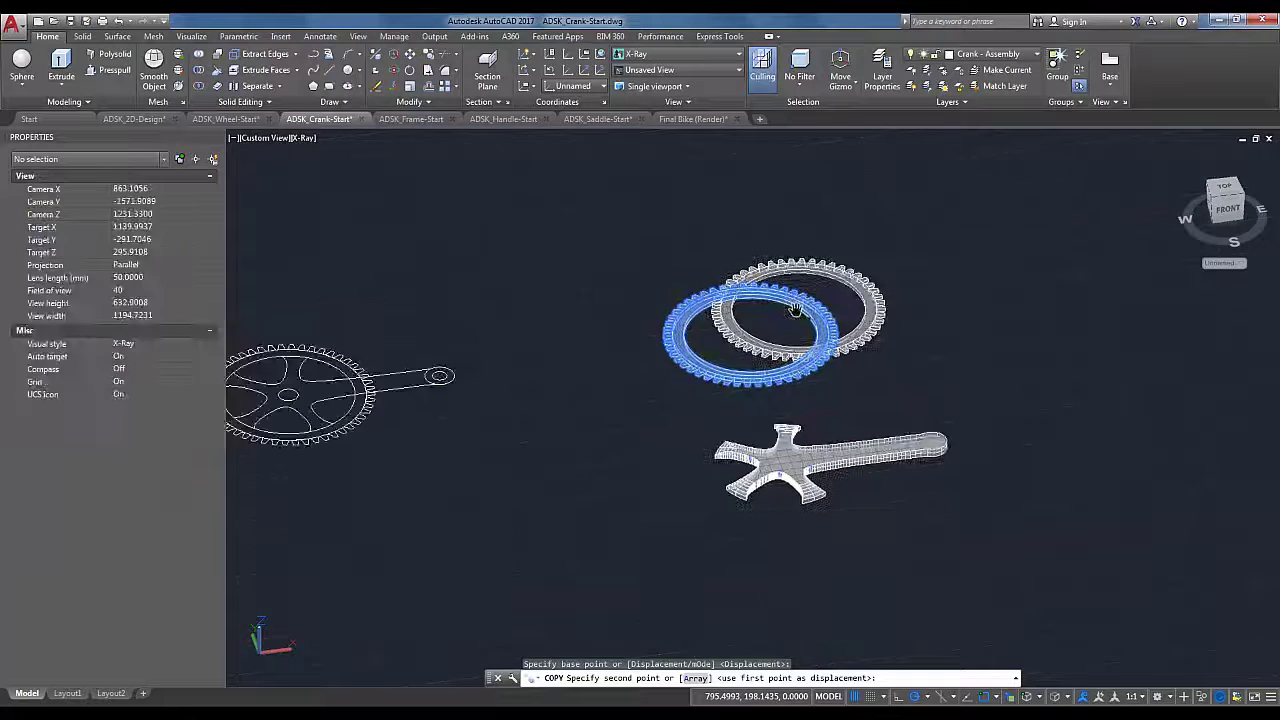
scroll(795, 310, "up", 5)
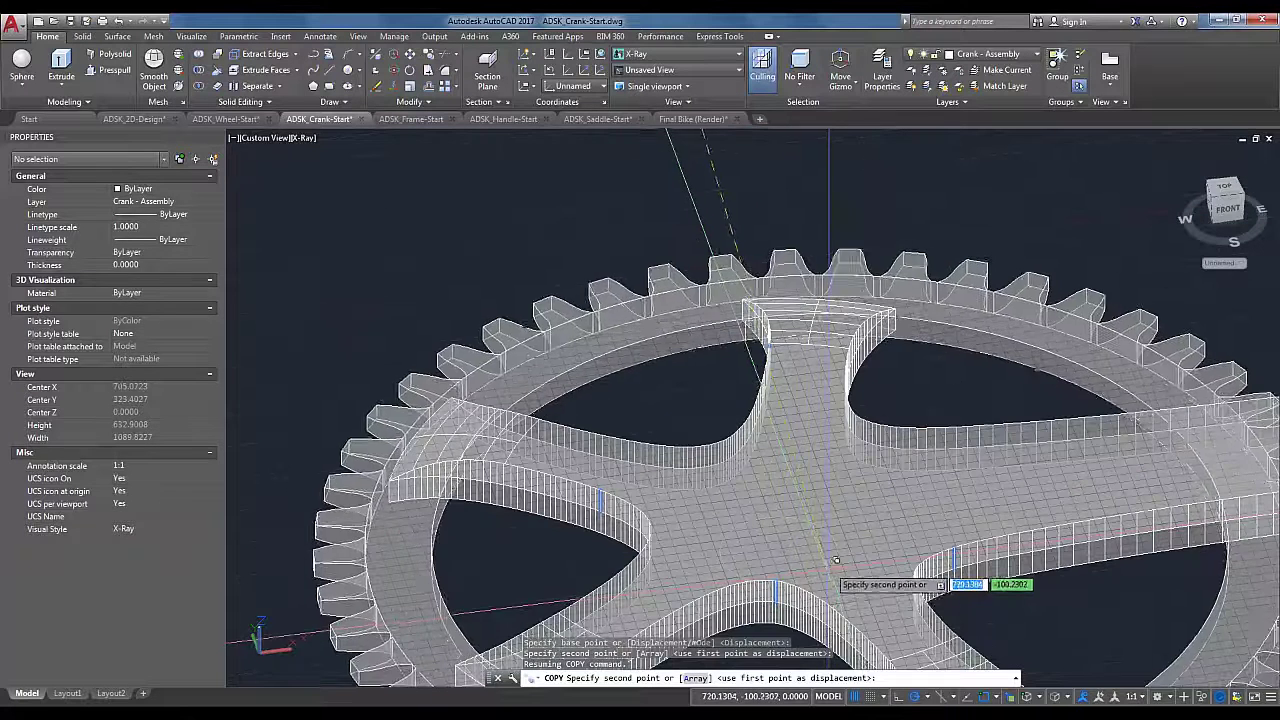
left_click(836, 560)
scroll(850, 530, "up", 2)
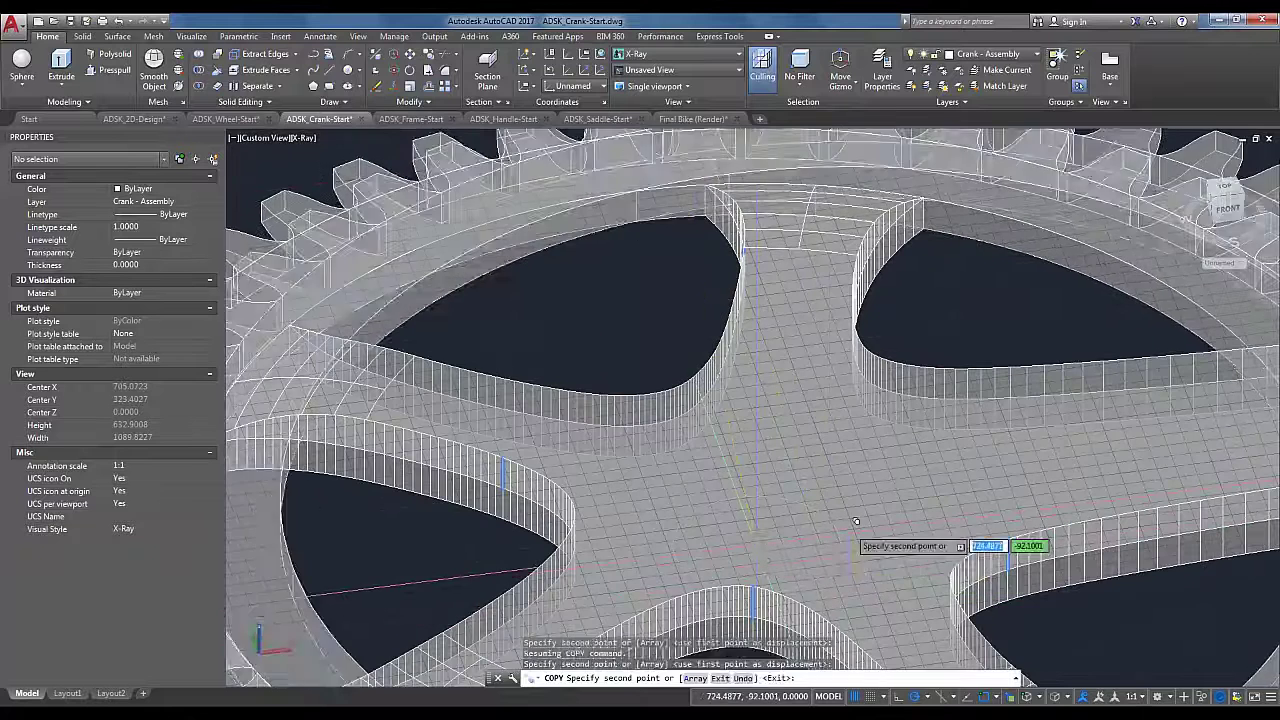
scroll(856, 521, "down", 6)
key("Escape")
Step: Examine where the copied chainring overlaps the spokes and long arm of the crank
middle_click_drag(1073, 603, 1000, 540, "shift")
scroll(954, 550, "up", 6)
scroll(1004, 570, "down", 4)
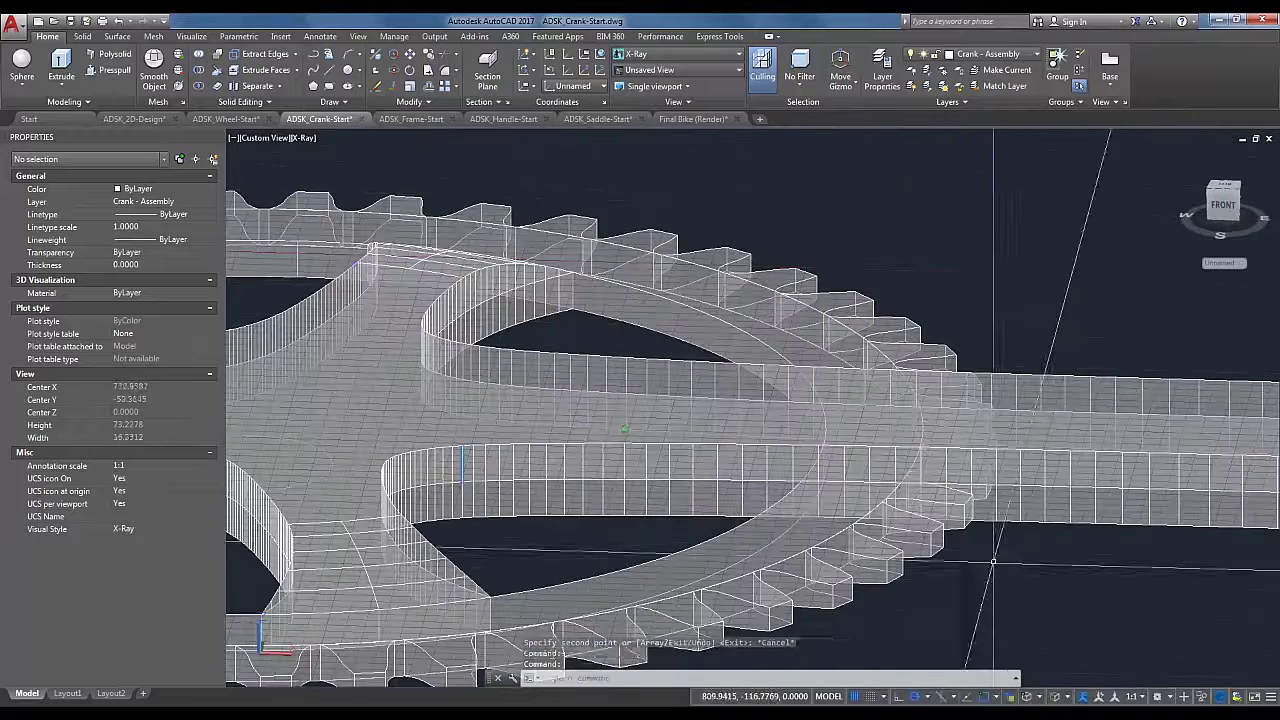
middle_click_drag(1007, 601, 857, 545)
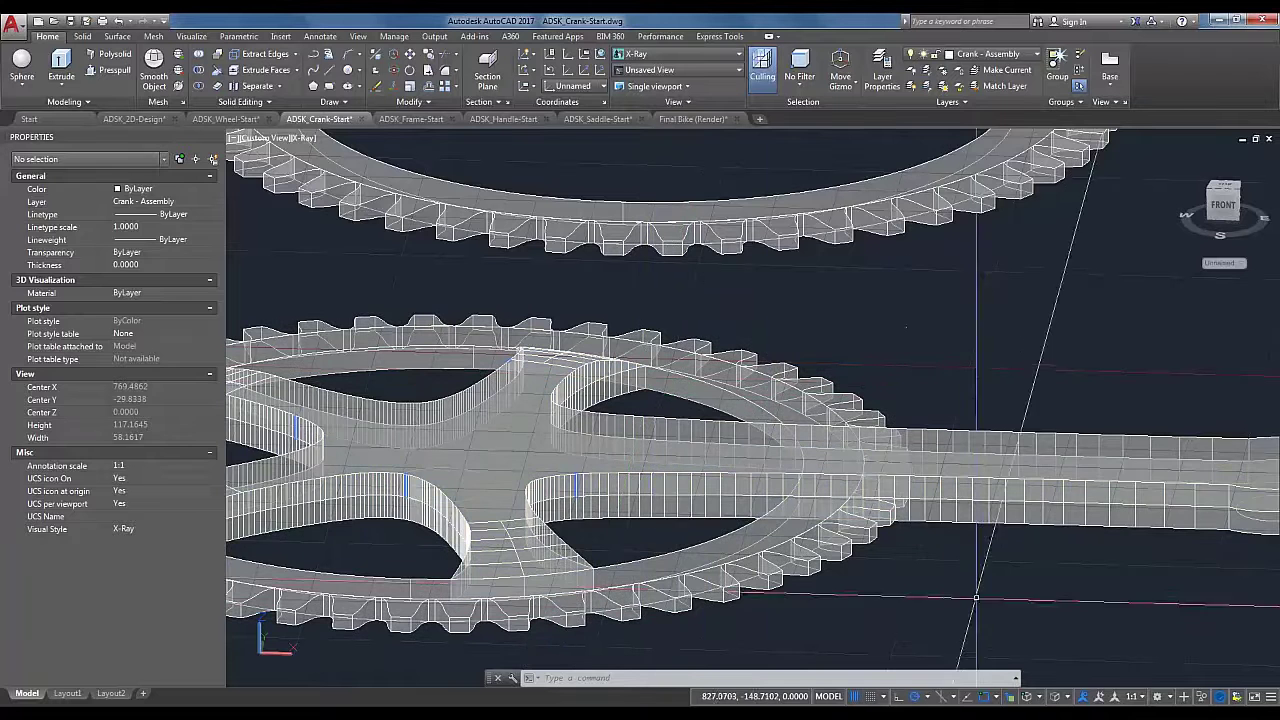
middle_click_drag(968, 612, 630, 495)
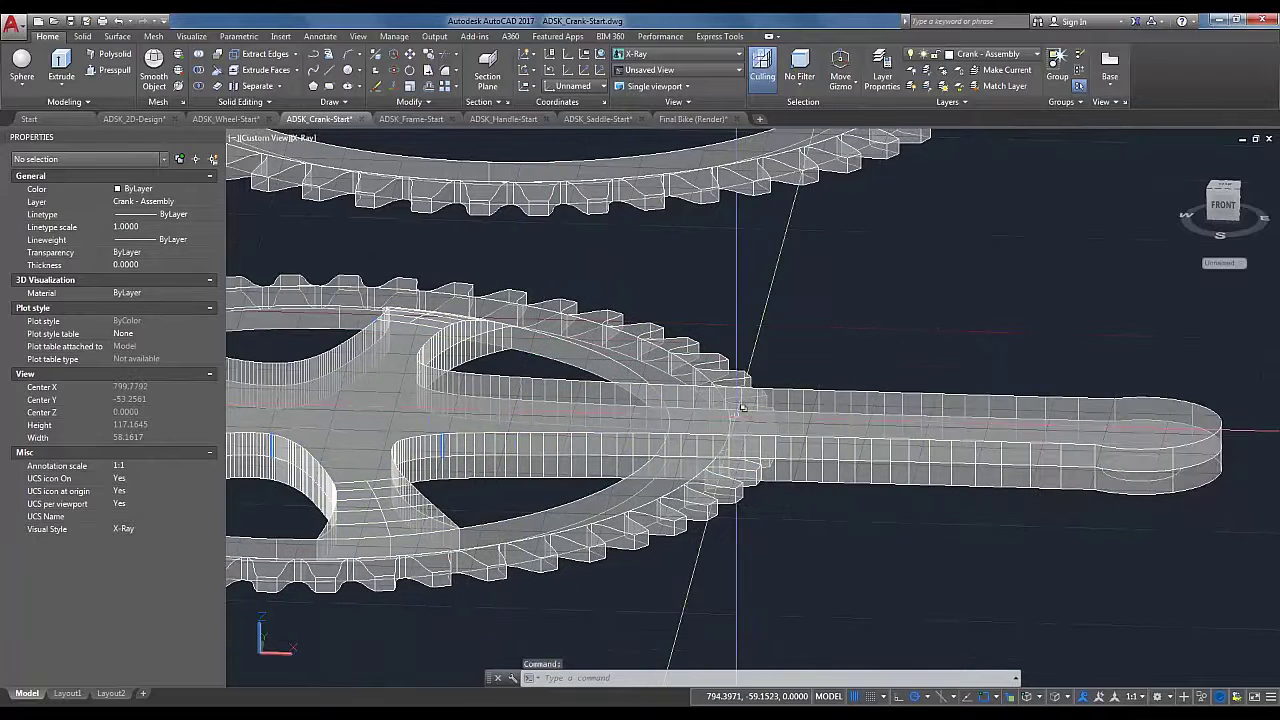
scroll(788, 425, "down", 2)
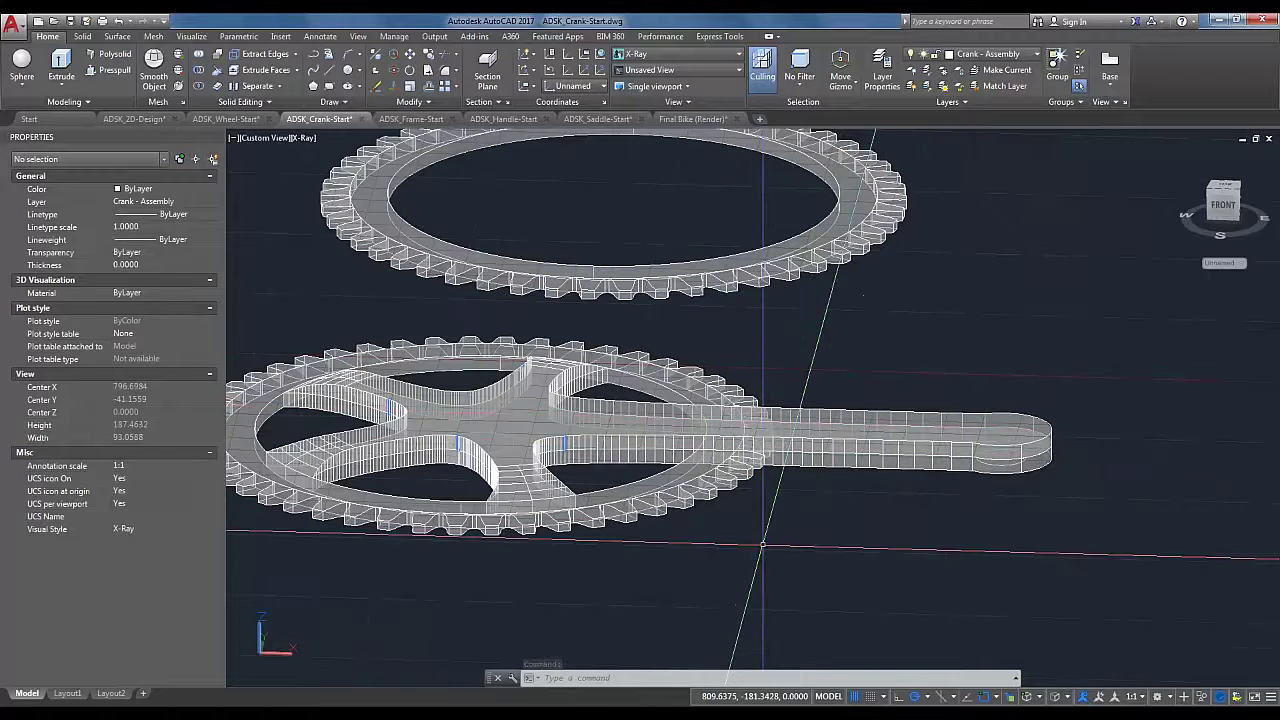
middle_click_drag(853, 466, 860, 466)
scroll(860, 467, "up", 3)
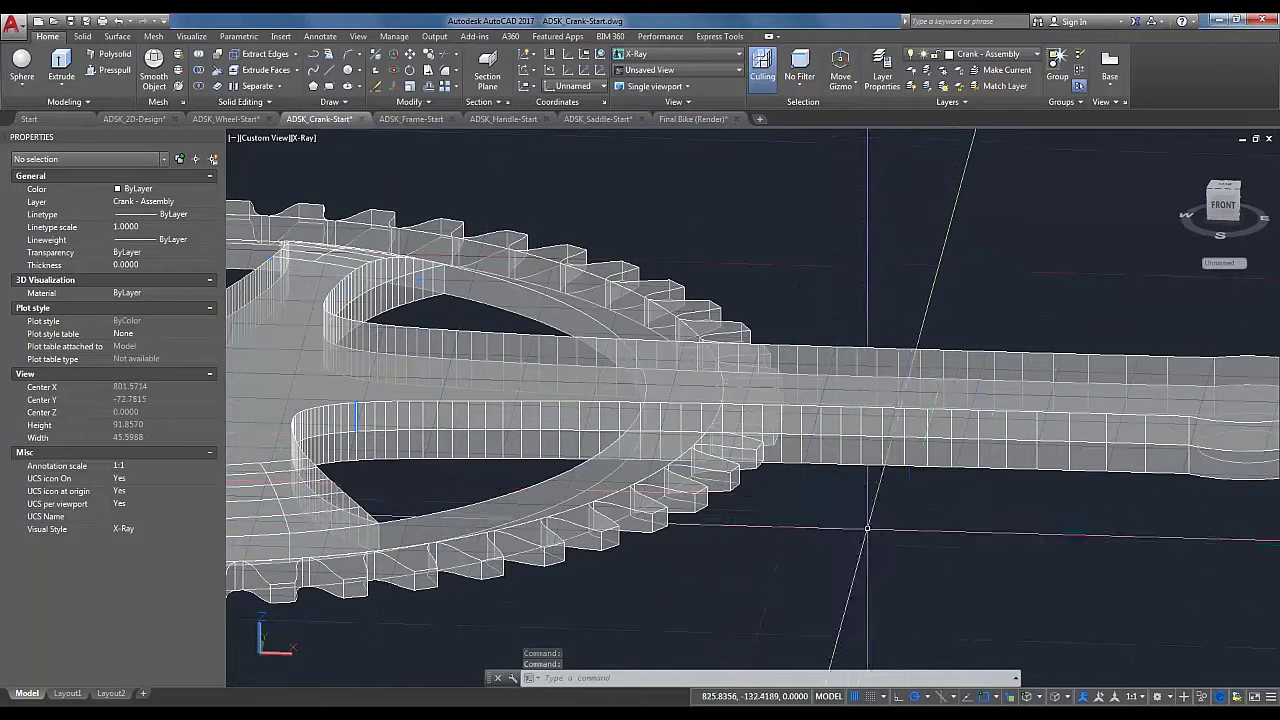
scroll(857, 515, "down", 4)
Step: Subtract the copied chainring from the crank solid
scroll(843, 530, "up", 1)
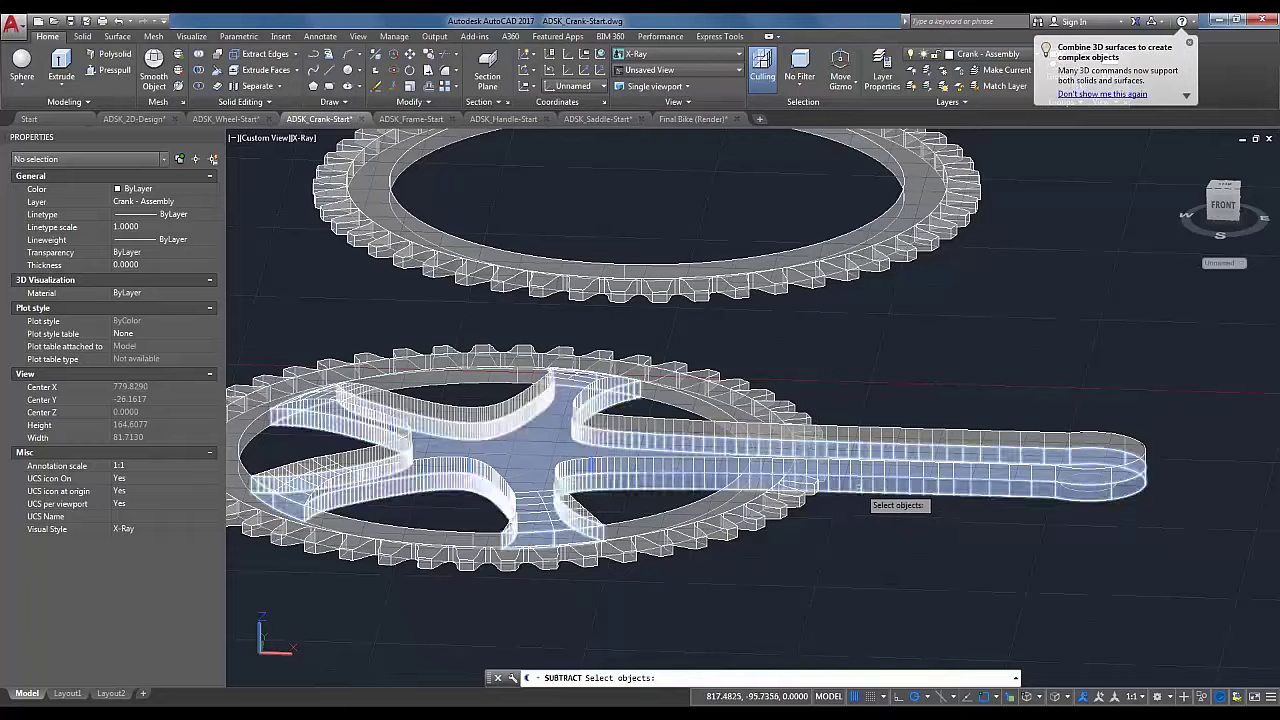
left_click(860, 488)
key("Return")
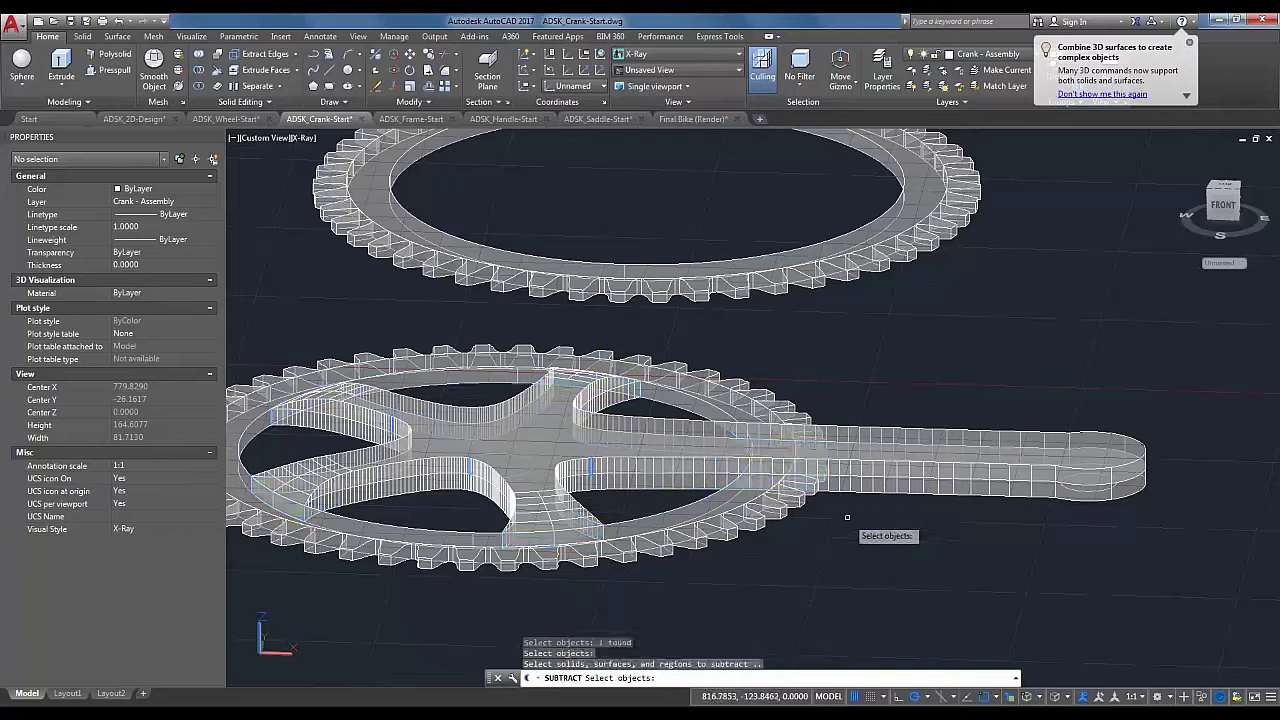
left_click(760, 505)
key("Return")
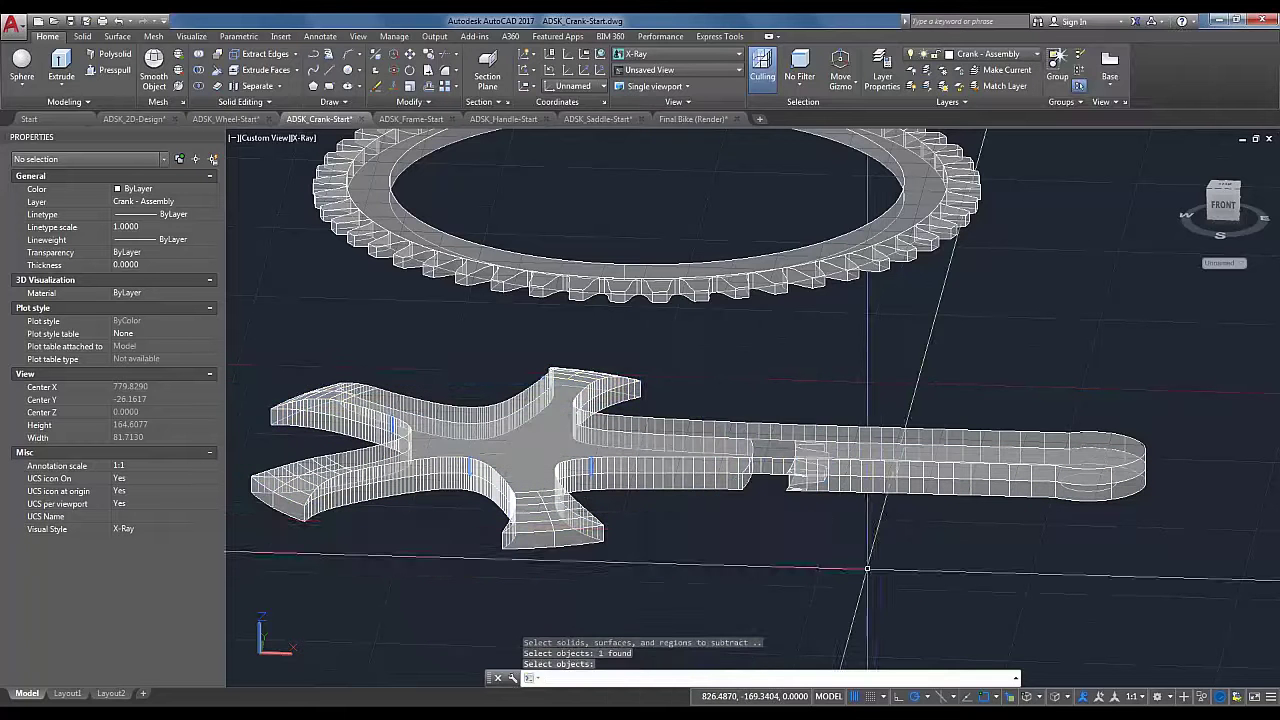
Step: Inspect the cut in the long crank arm and select the crank solid to check which parts belong to it
scroll(870, 528, "up", 3)
mouse_move(870, 528)
middle_mouse_down("shift")
mouse_move(871, 500)
mouse_move(871, 517)
middle_mouse_up("shift")
scroll(698, 440, "up", 2)
scroll(698, 435, "up", 2)
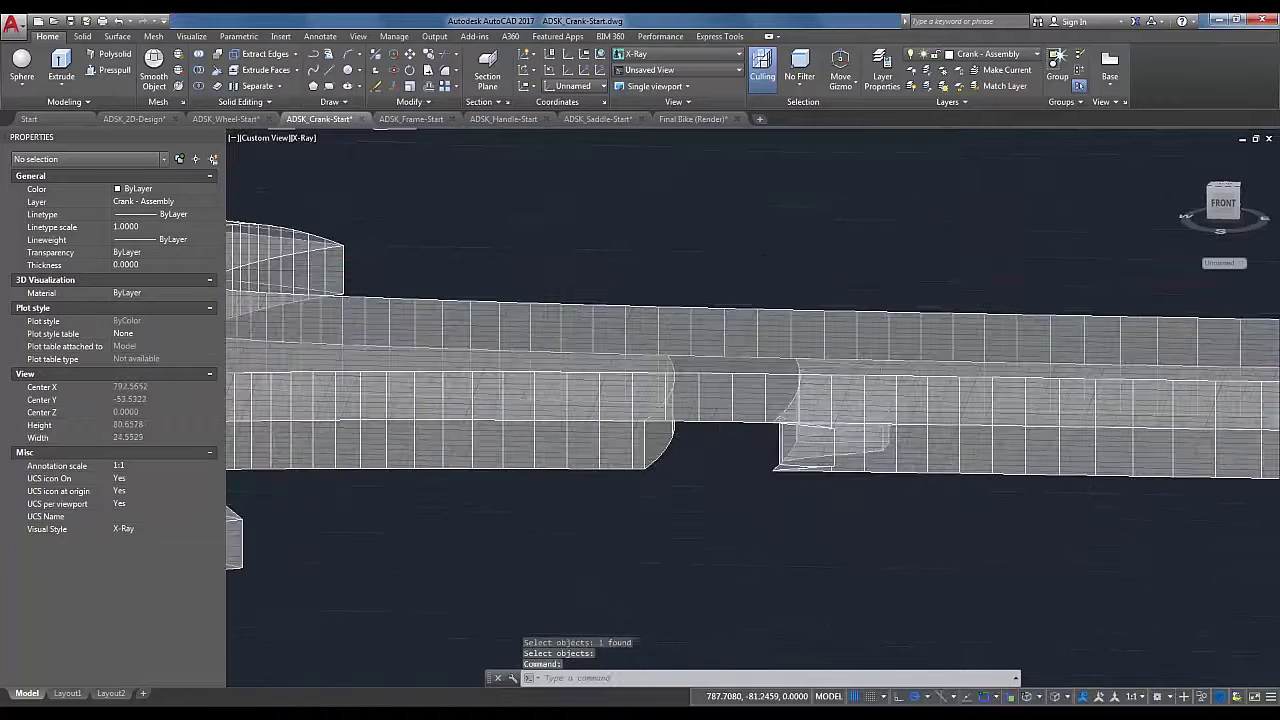
scroll(713, 444, "down", 3)
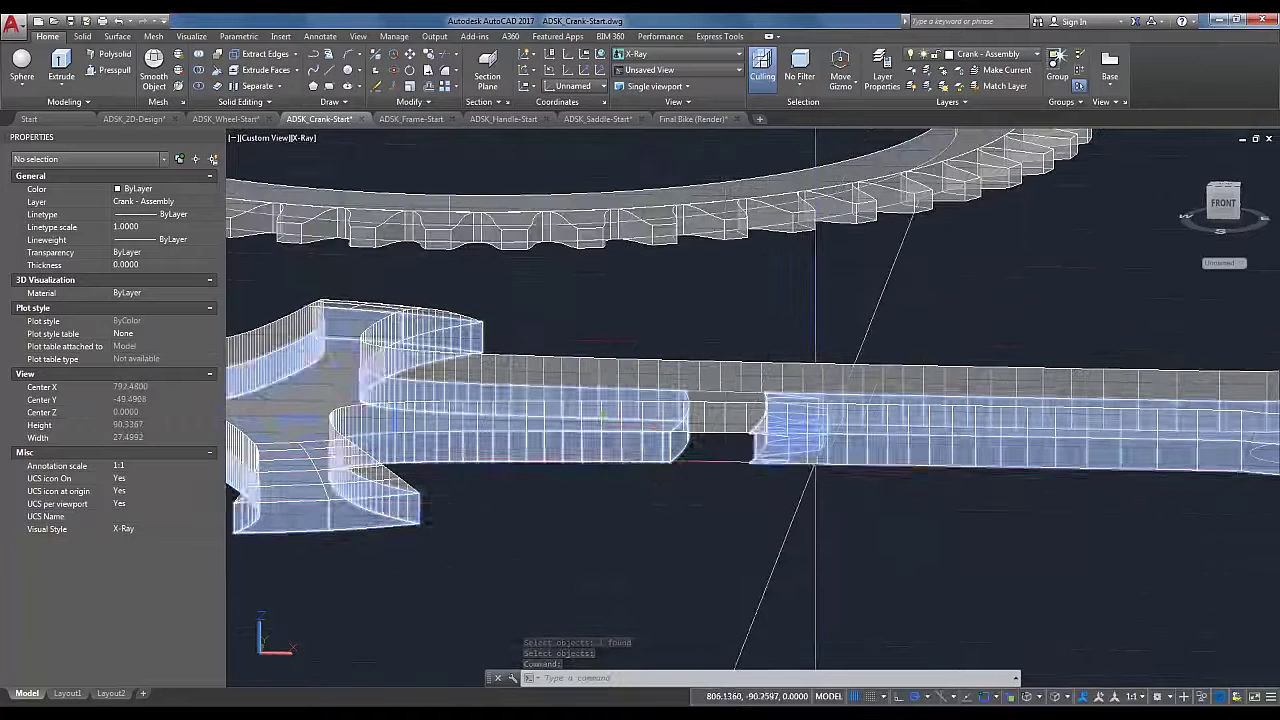
left_click(827, 509)
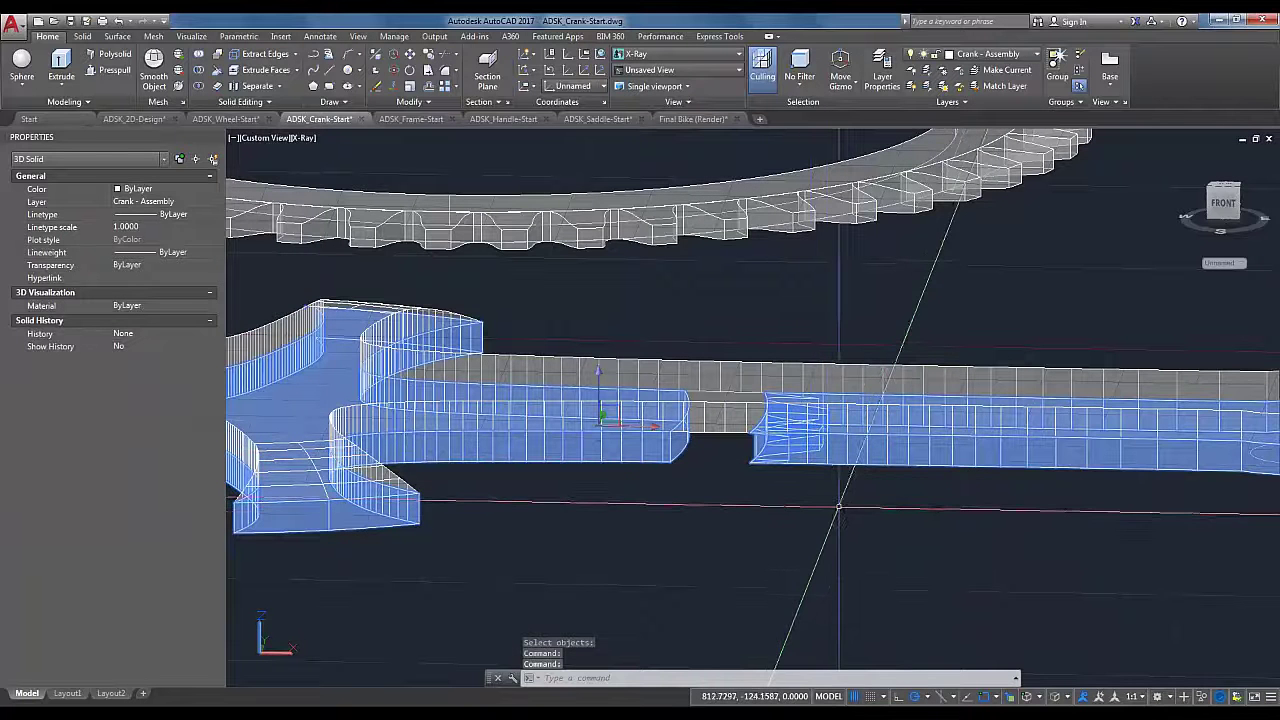
middle_click_drag(808, 525, 549, 547)
middle_click_drag(558, 522, 796, 493)
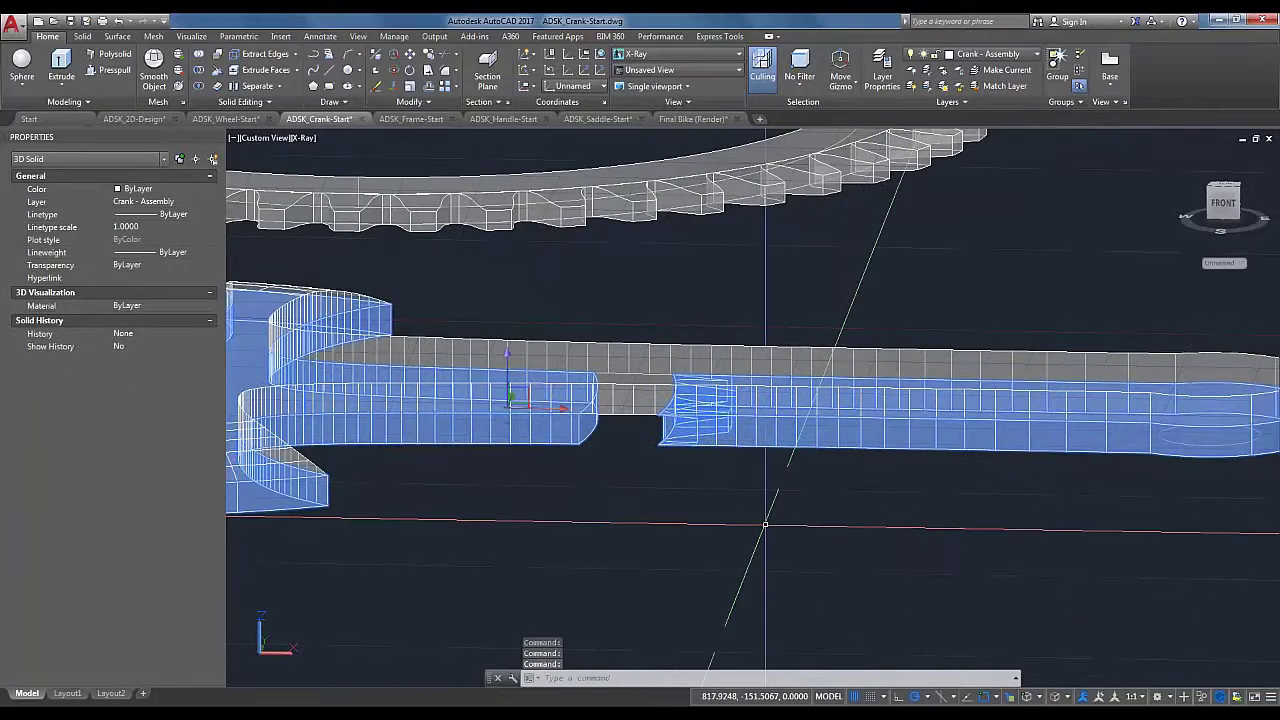
key("Escape")
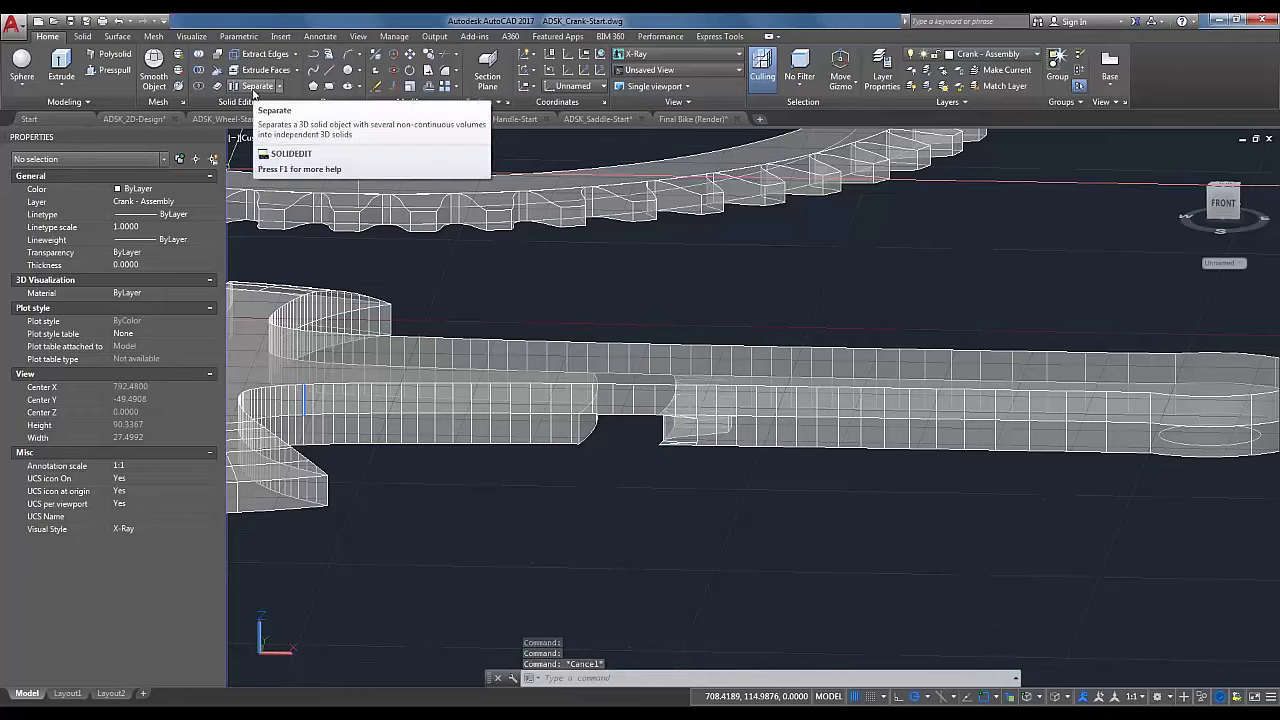
Step: Separate the non-continuous volumes of the lower crank solid into independent 3D solids and check the pieces by selecting them
left_click(255, 88)
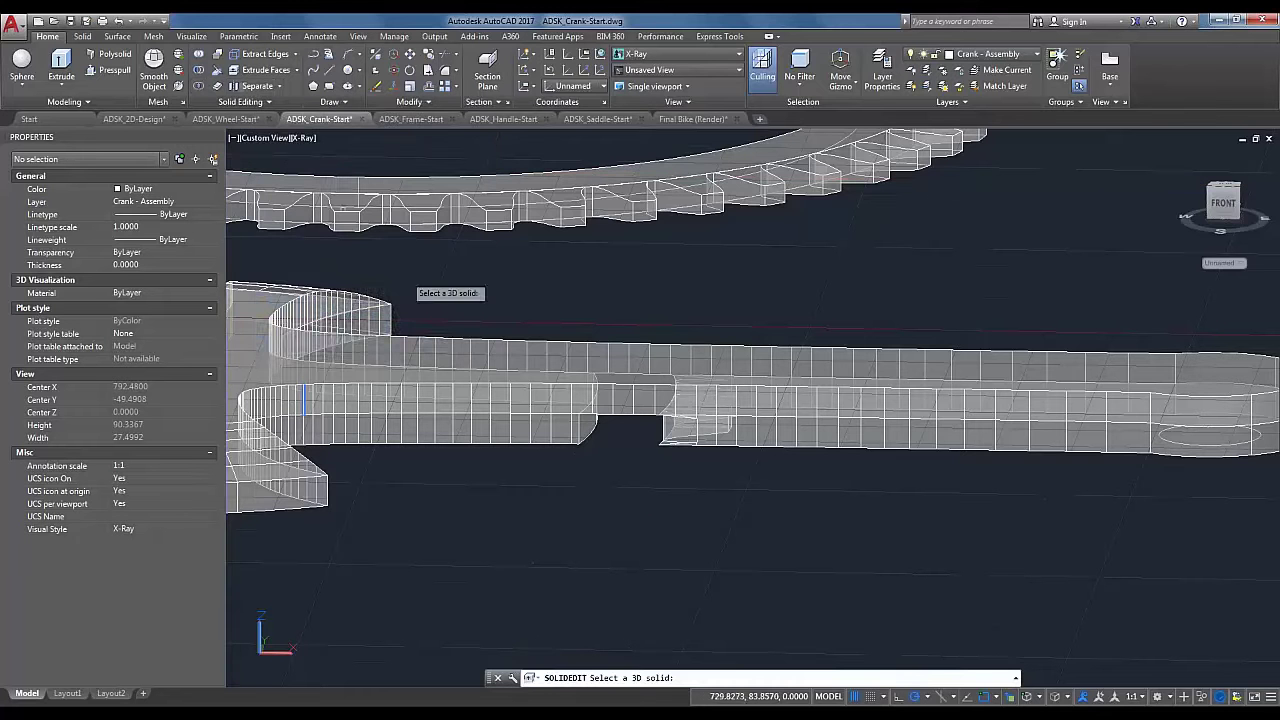
left_click(590, 441)
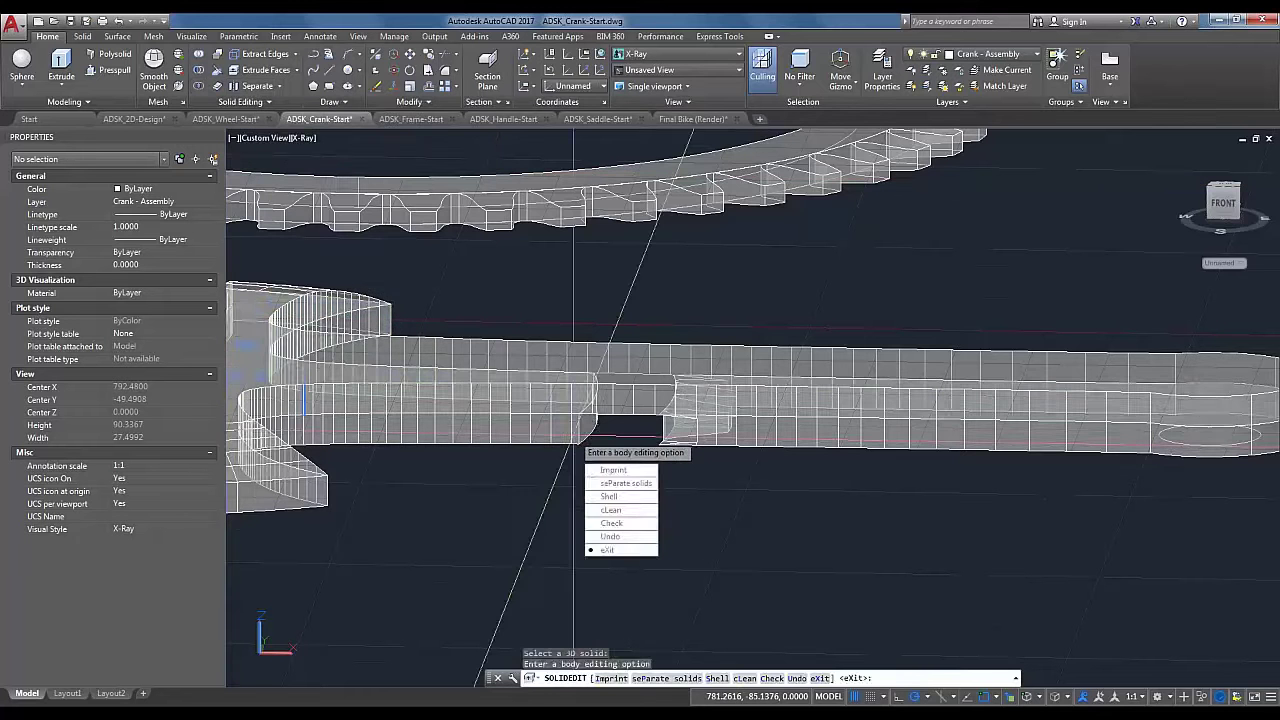
key("Return")
key("Return")
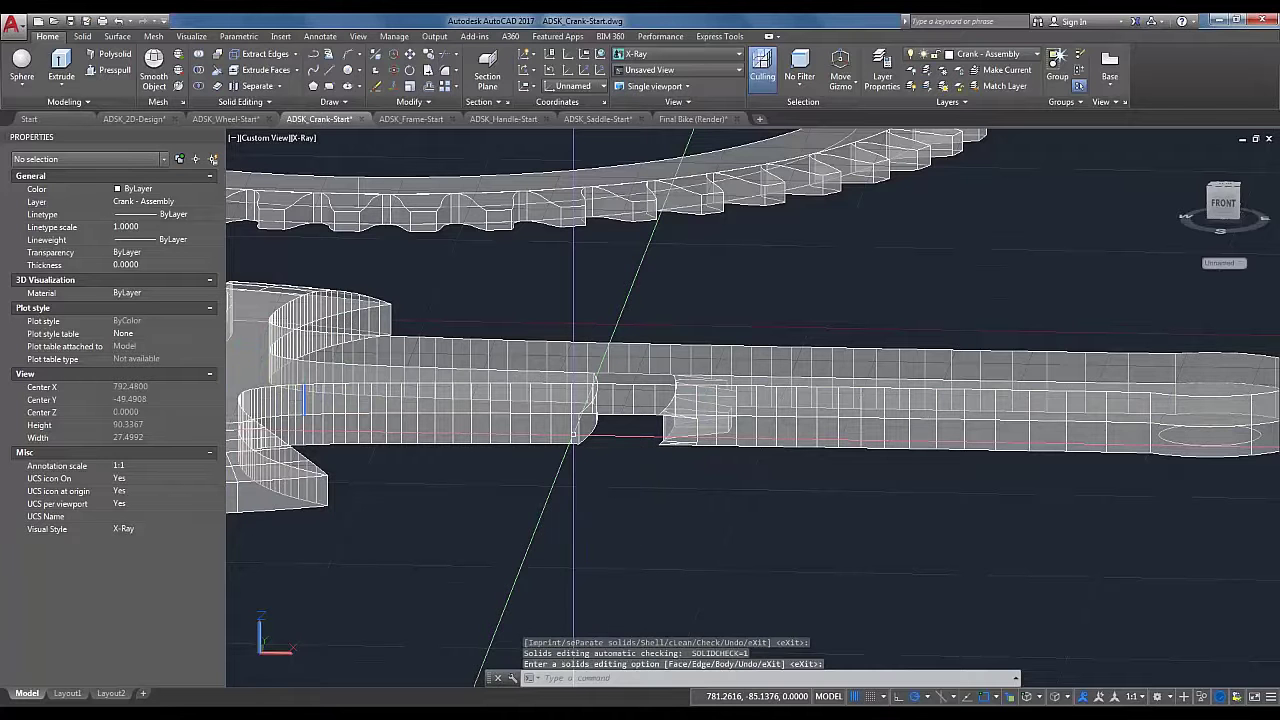
left_click(689, 437)
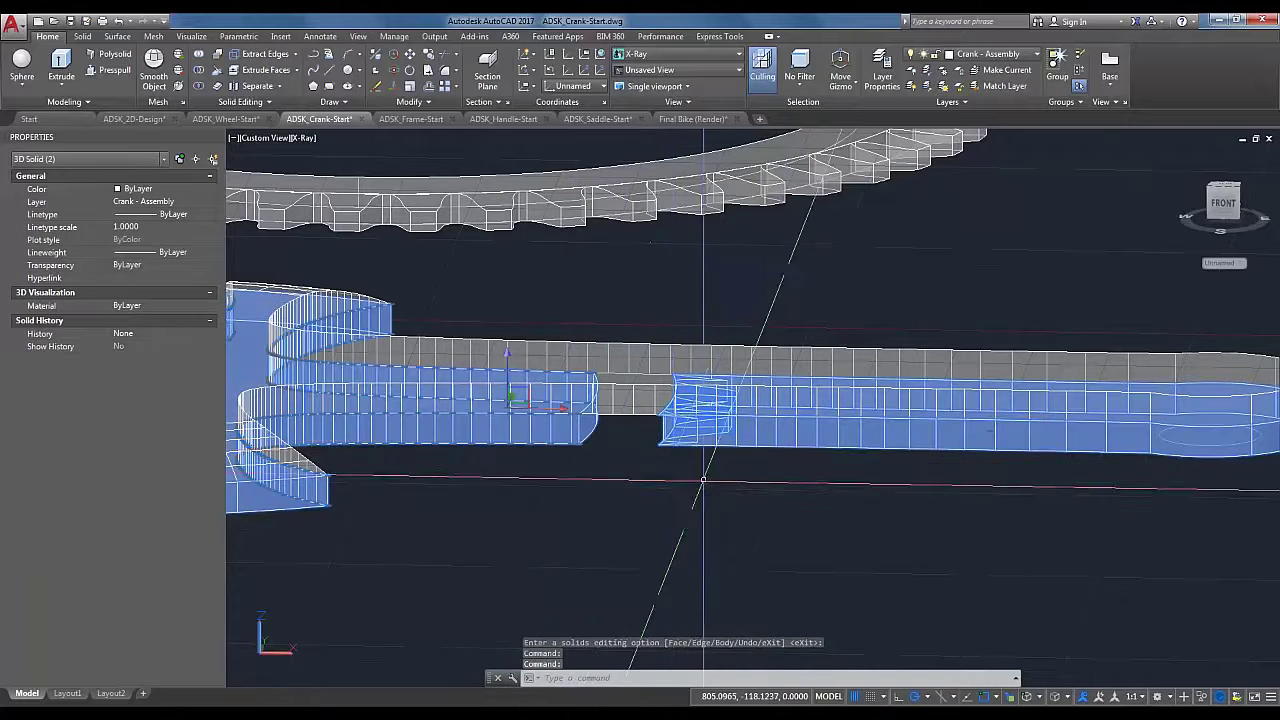
key("Escape")
Step: Erase the separated lower piece of the long arm outside the chainring cut
scroll(720, 487, "down", 3)
scroll(720, 487, "up", 2)
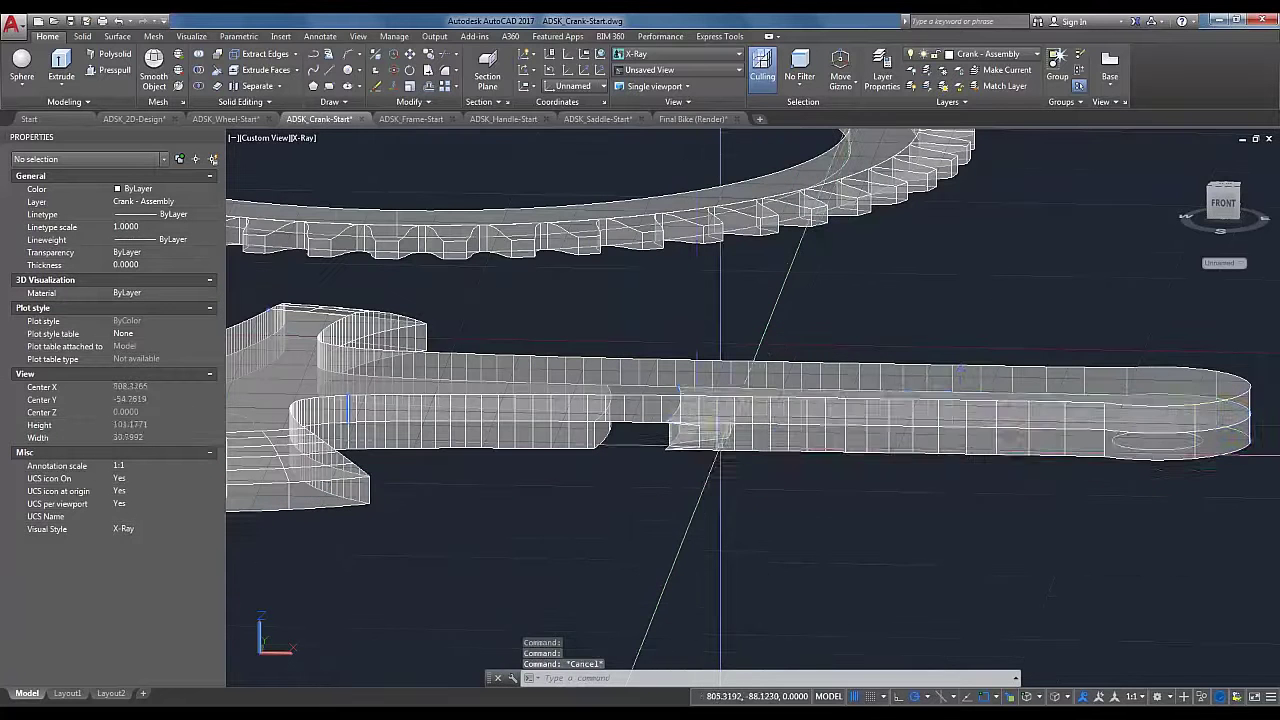
left_click(720, 443)
key("Delete")
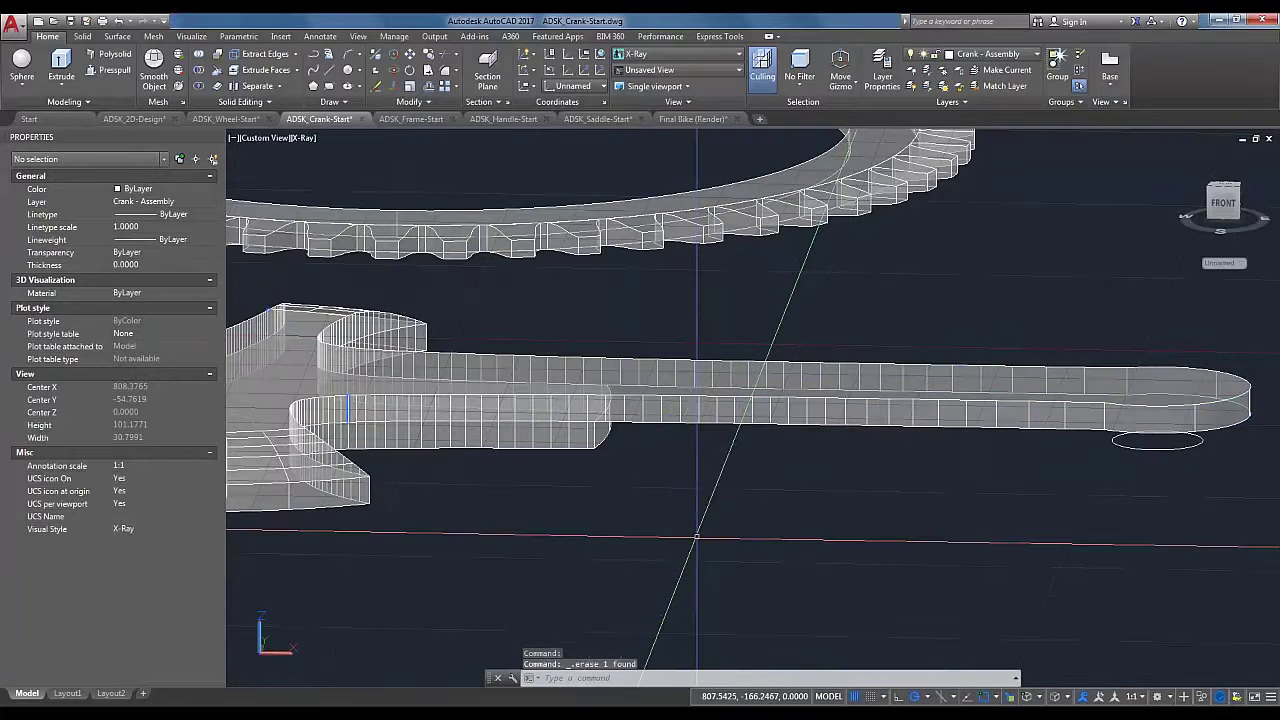
Step: Examine the underside of the crank around the circles at the hub and at the arm's end
scroll(620, 518, "down", 3)
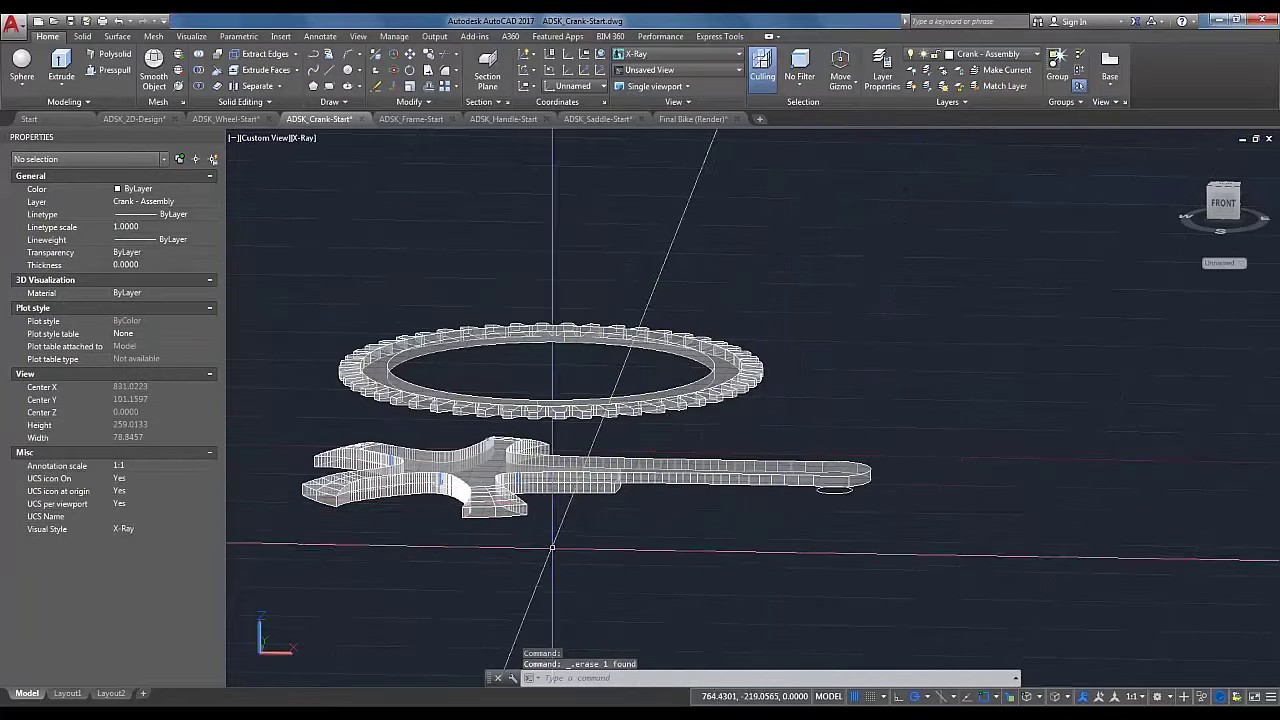
scroll(585, 510, "up", 2)
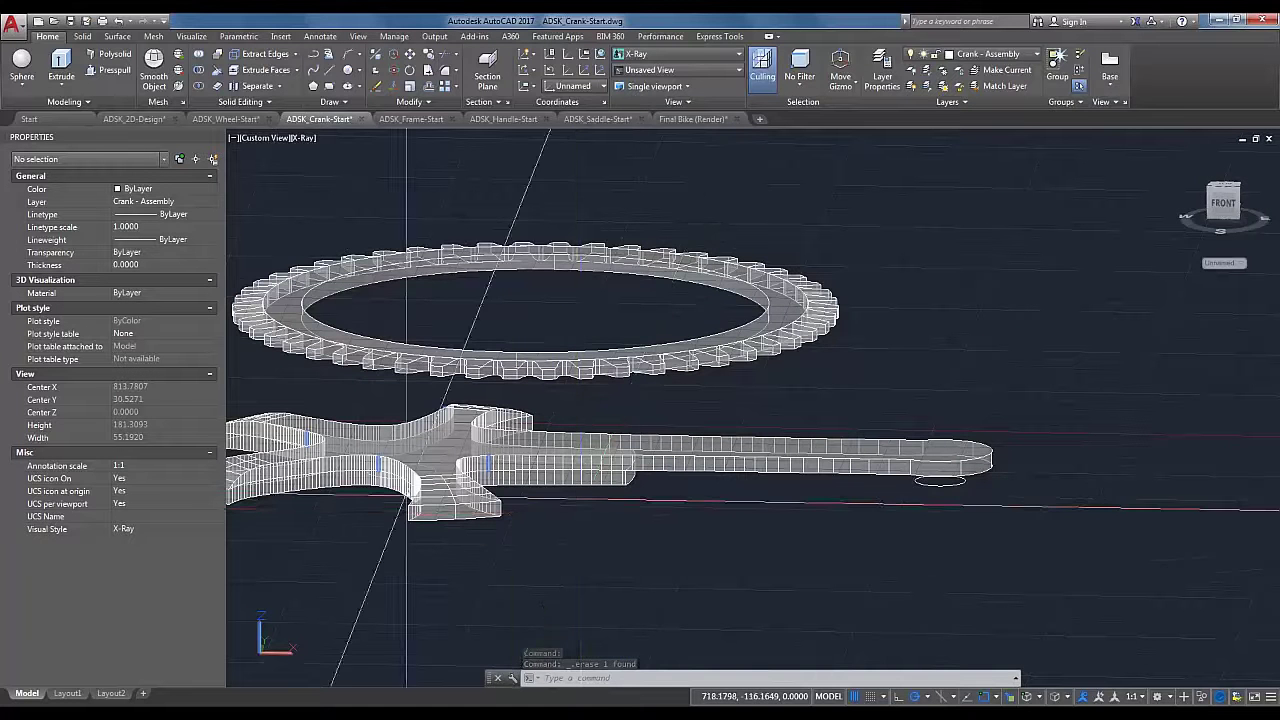
middle_click_drag(340, 523, 580, 590, "shift")
scroll(517, 393, "up", 3)
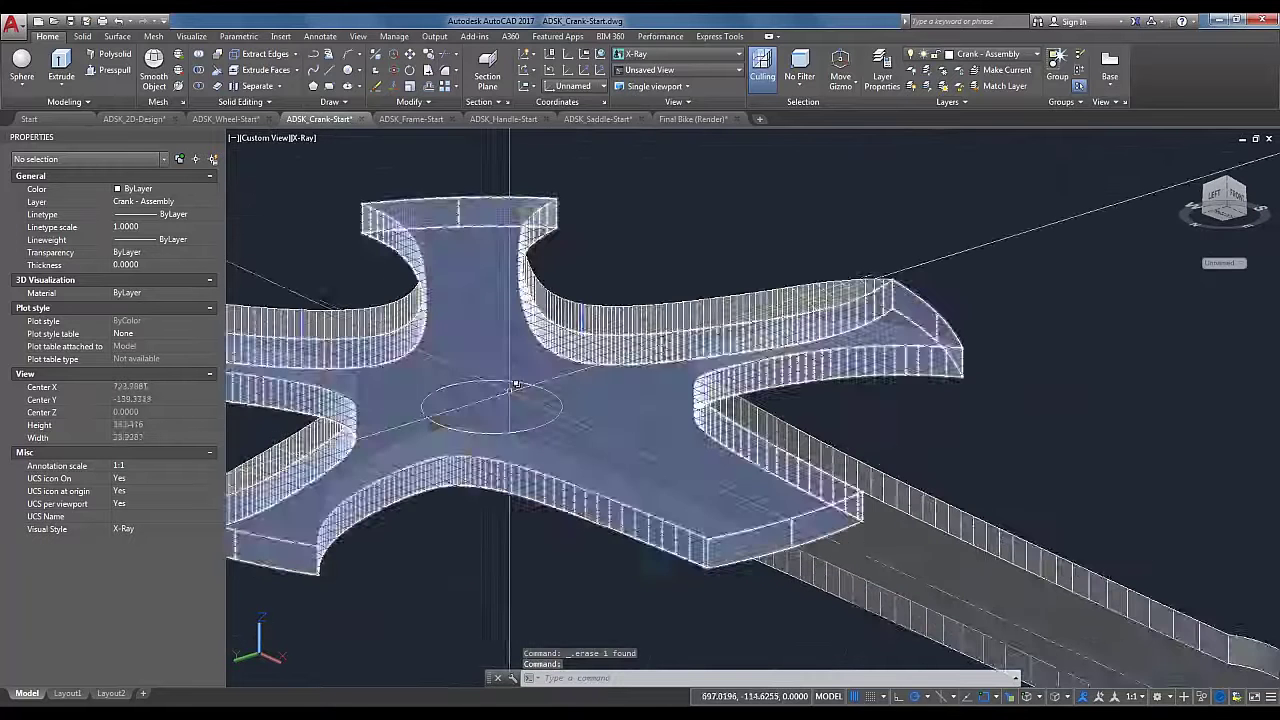
scroll(514, 385, "down", 2)
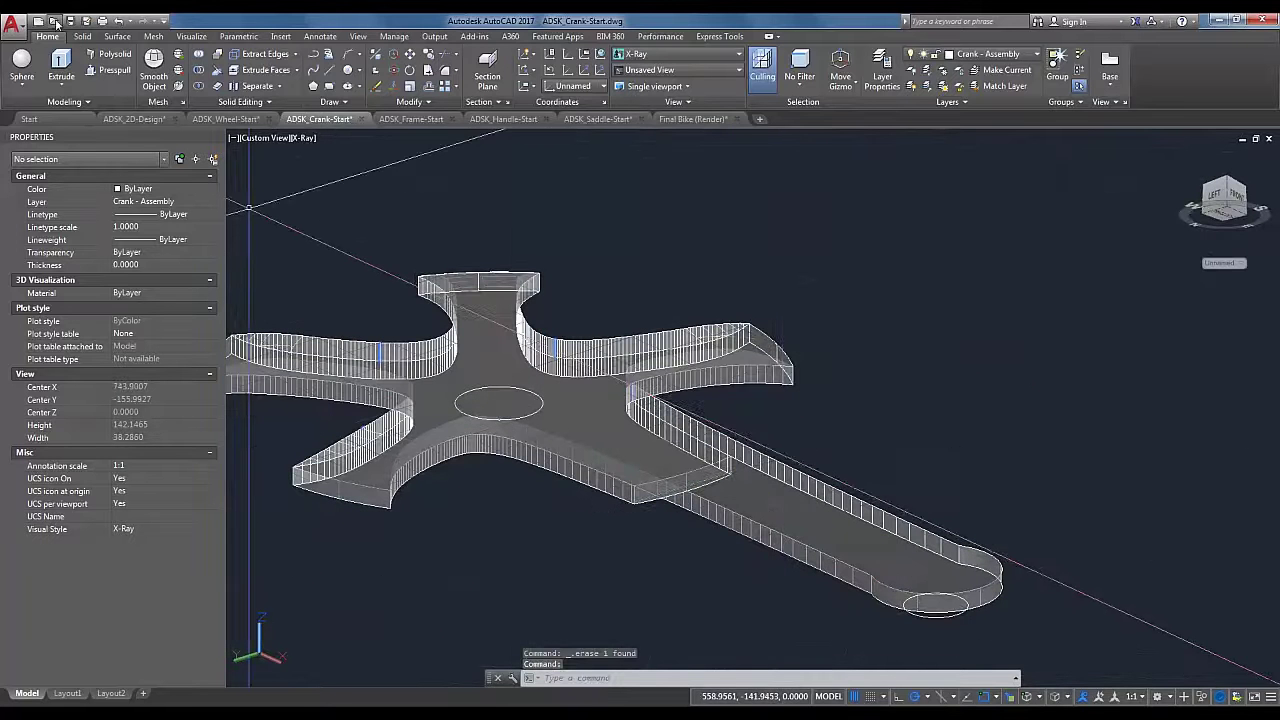
Step: Extrude the circle at the crank's hub about 45 units upward through the arms into a cylinder
left_click(61, 65)
left_click(508, 385)
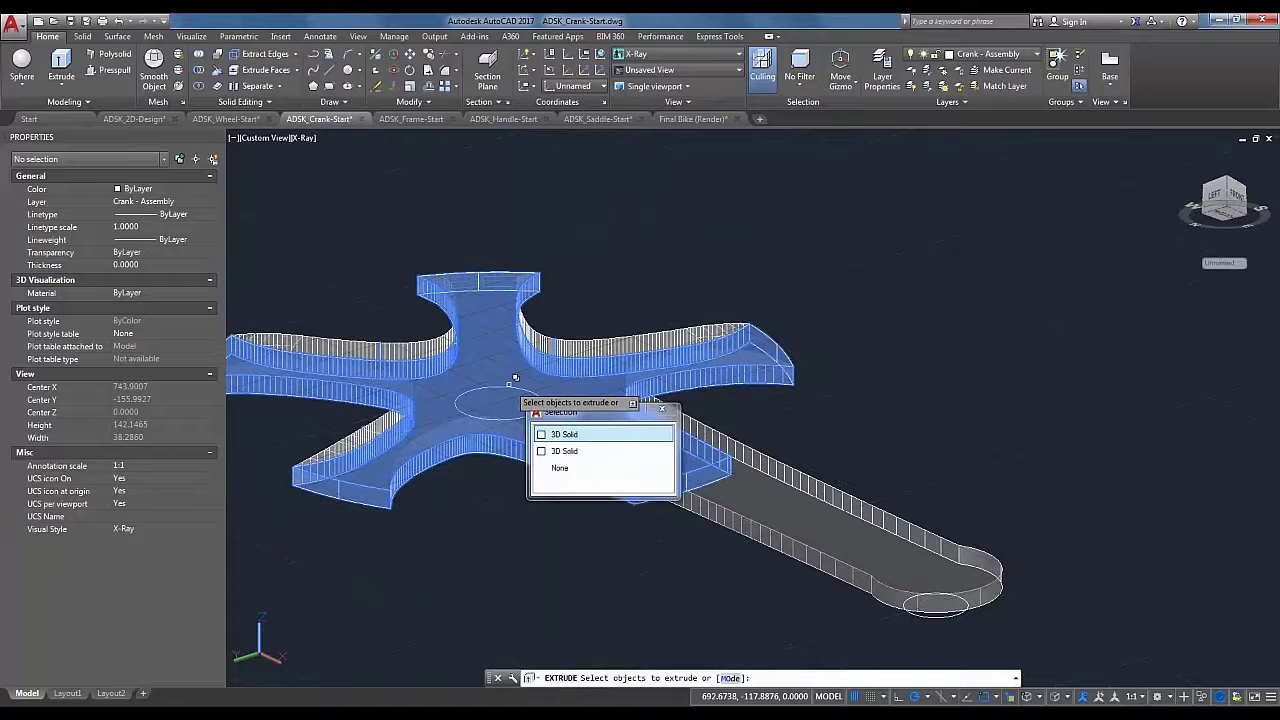
key("Escape")
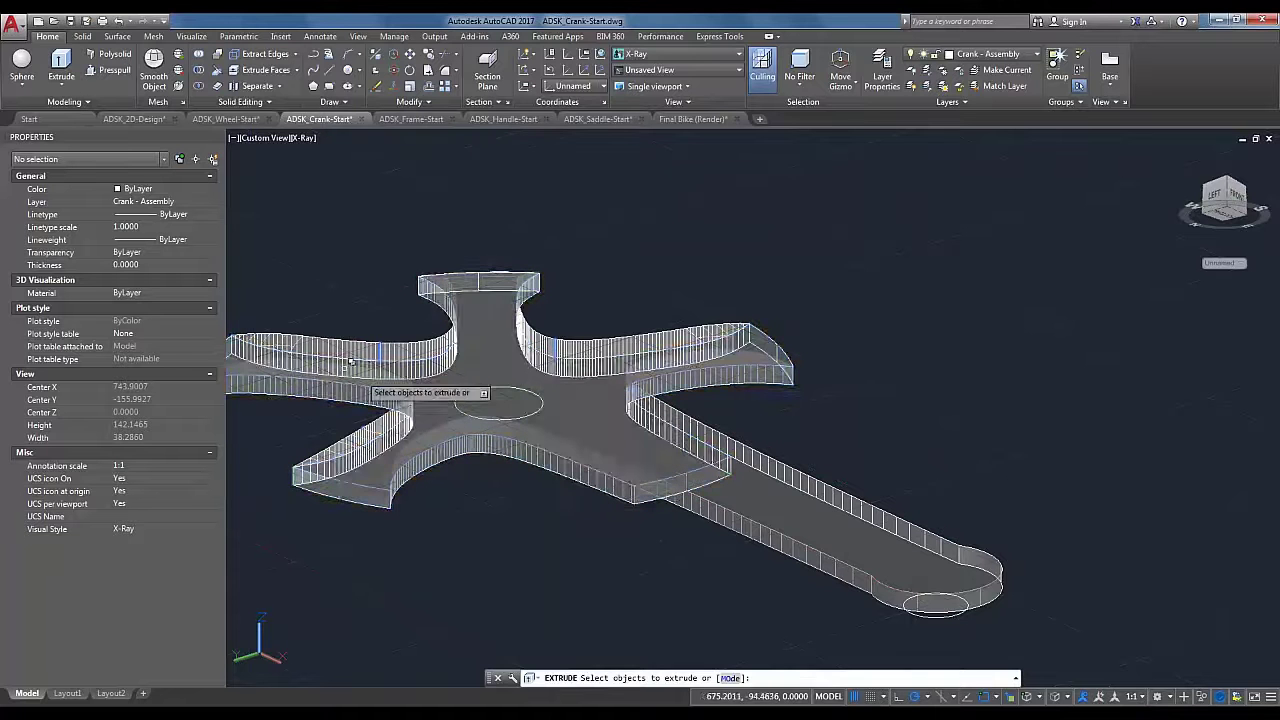
left_click(536, 386)
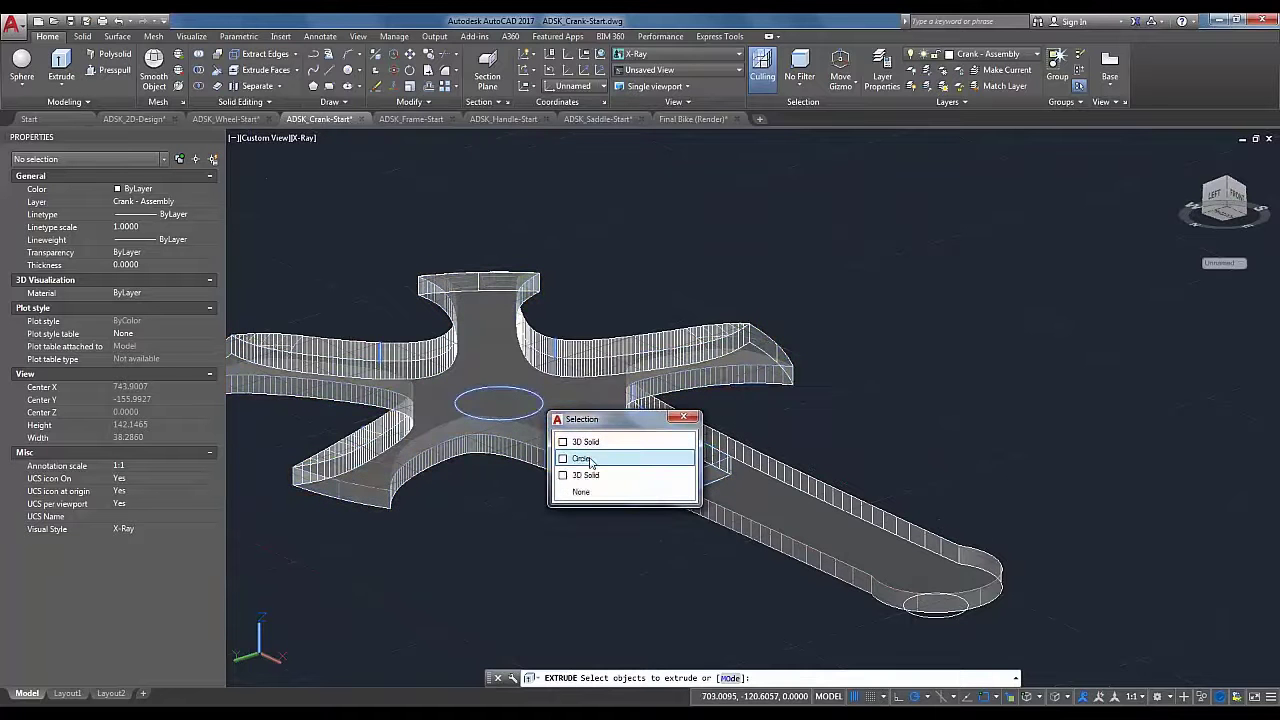
left_click(582, 458)
key("Return")
left_click(560, 250)
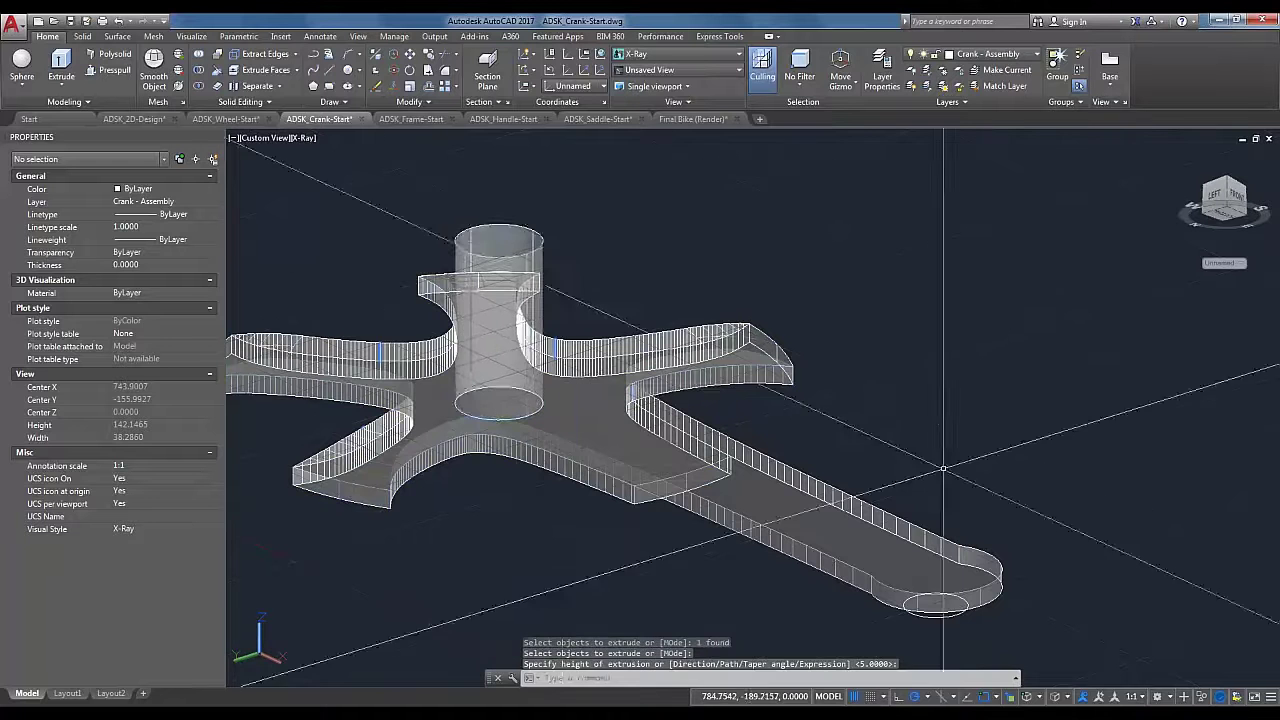
Step: Extrude the circle at the end of the long crank arm upward through the arm as a second cylinder
middle_click_drag(983, 595, 778, 441)
scroll(790, 440, "up", 1)
key("Return")
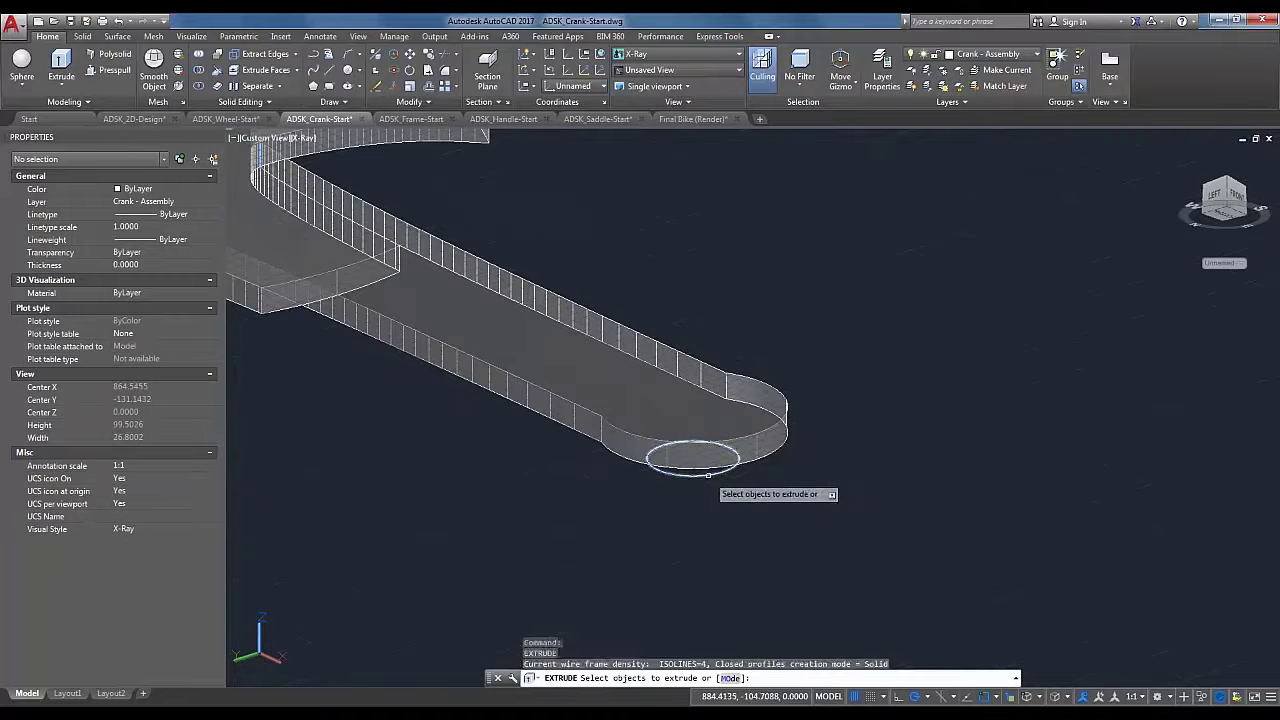
key("Return")
scroll(920, 416, "down", 4)
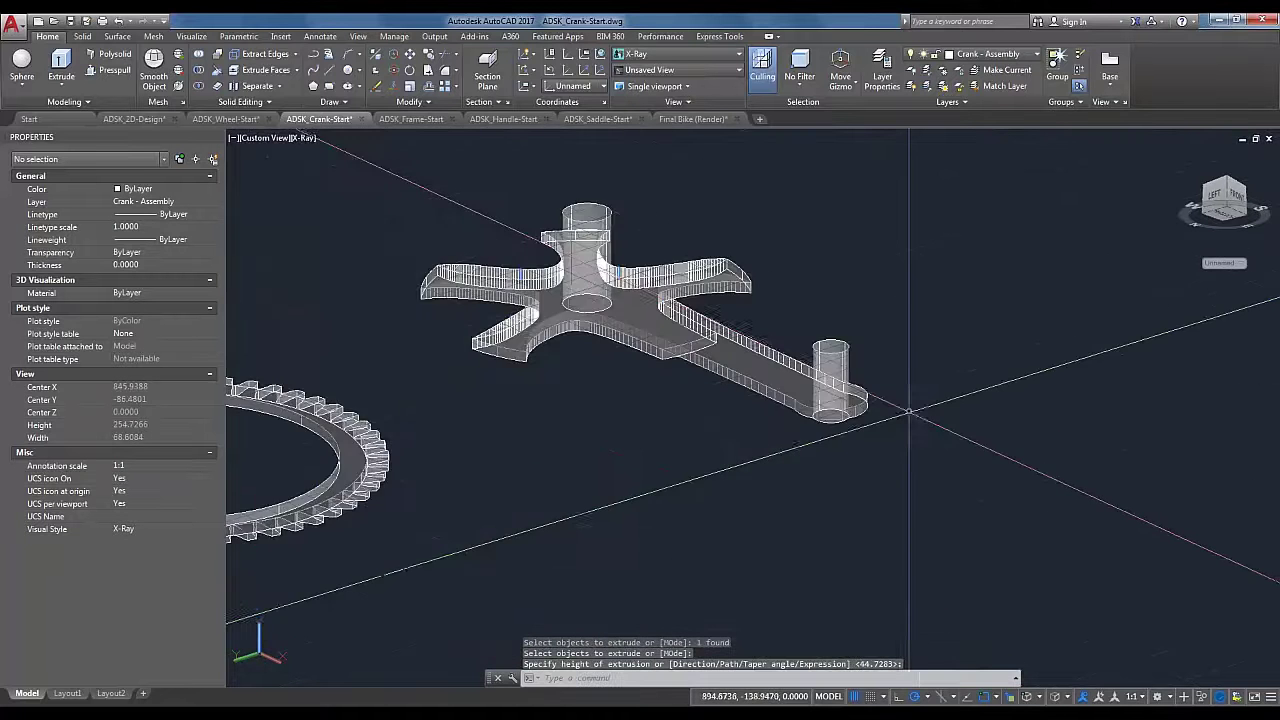
Step: Union the lower star-shaped solid with the upper crank solid that carries the long arm
middle_click_drag(920, 416, 745, 555, "shift")
scroll(718, 392, "up", 3)
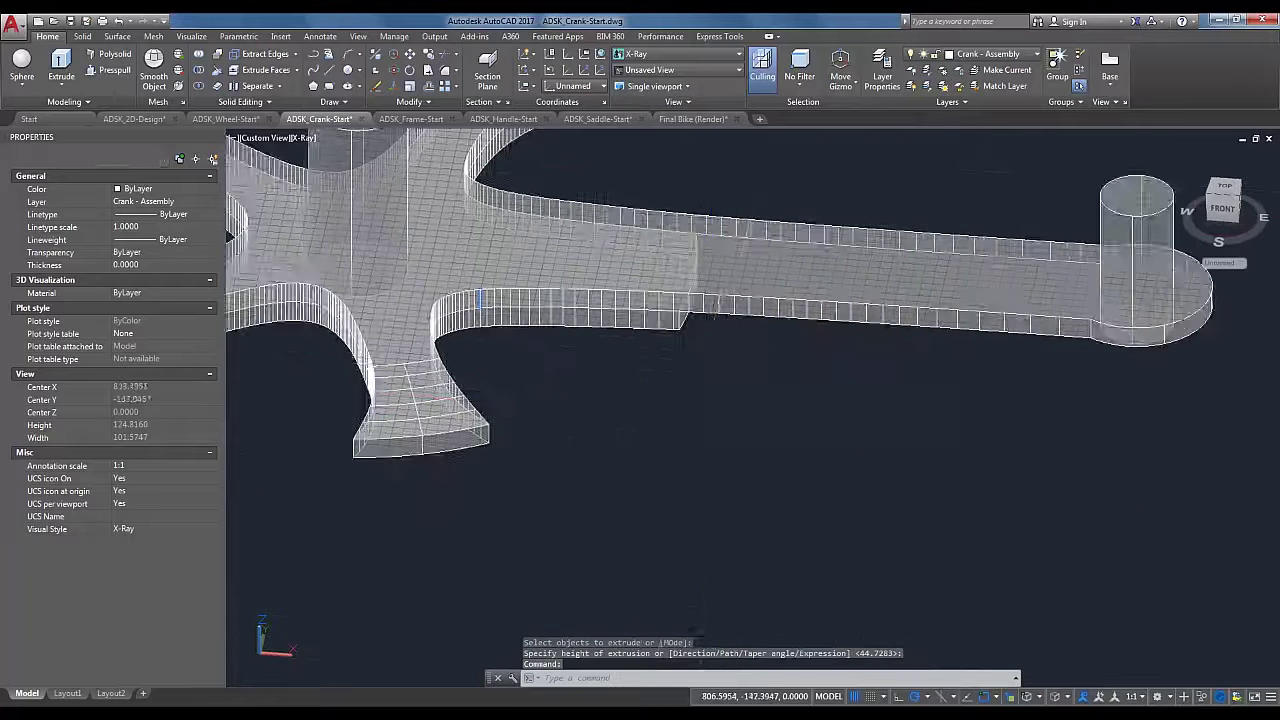
middle_click_drag(762, 440, 892, 550)
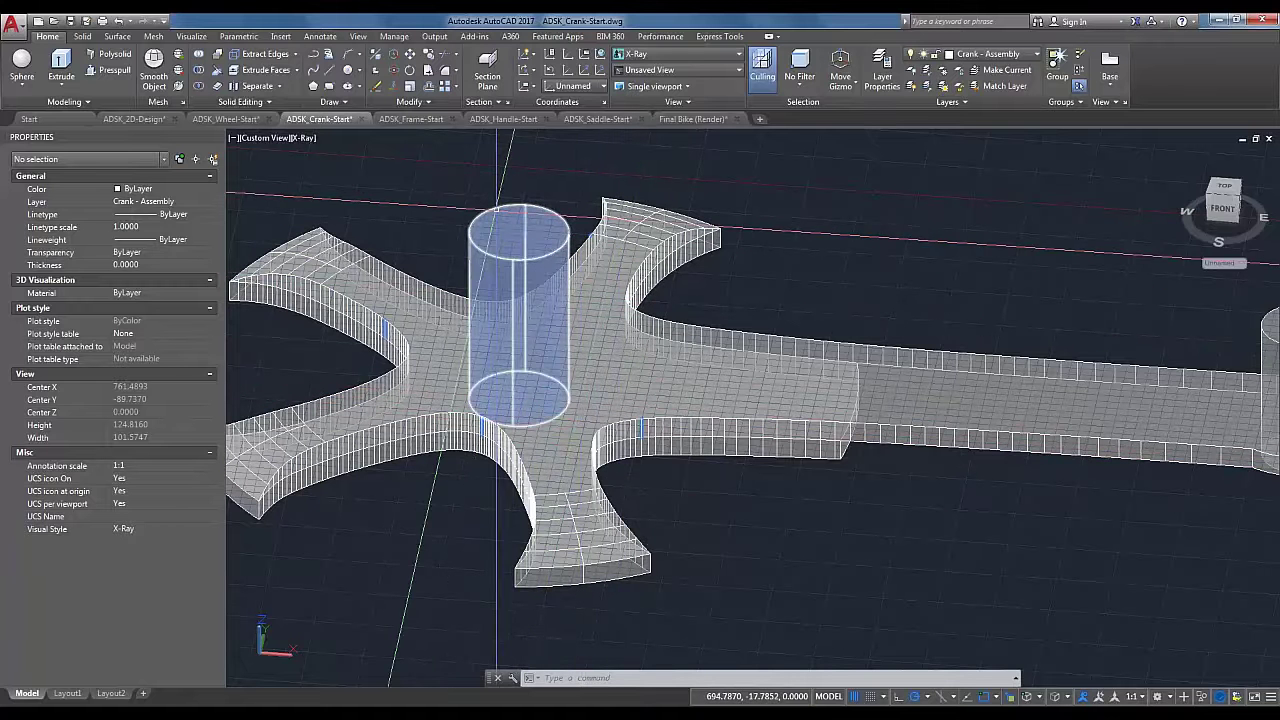
left_click(857, 536)
left_click(822, 440)
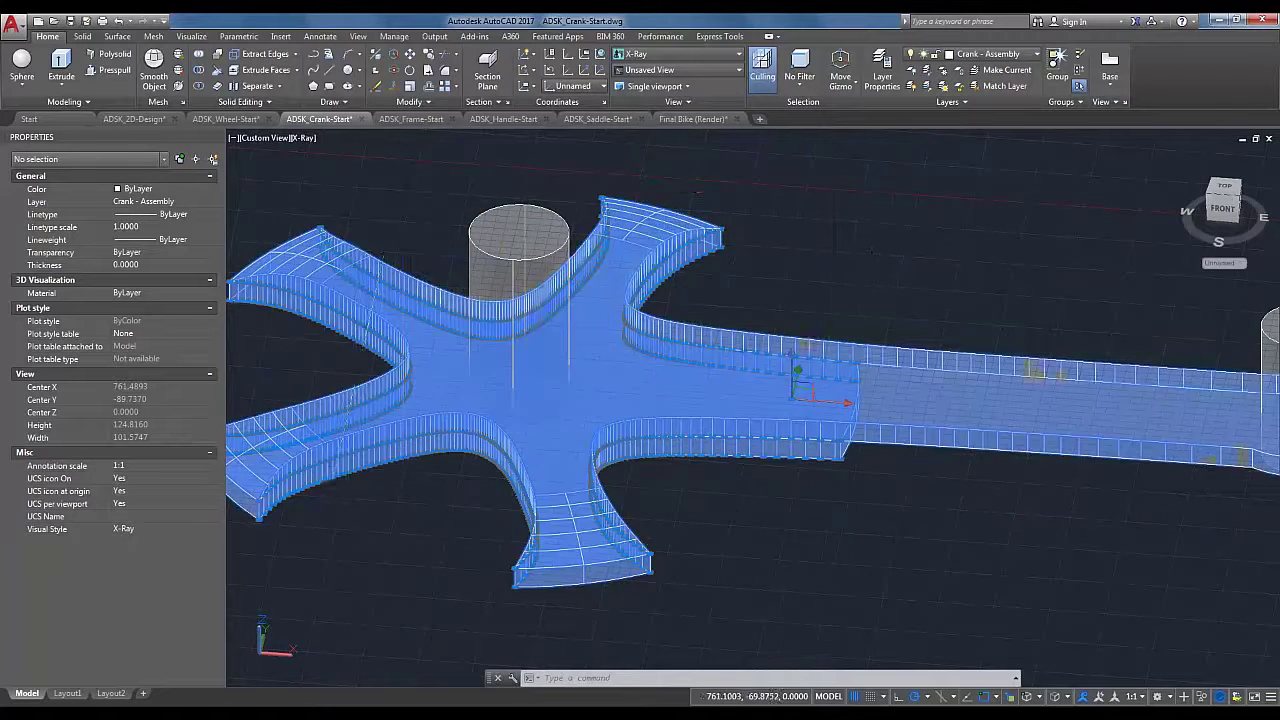
left_click(180, 55)
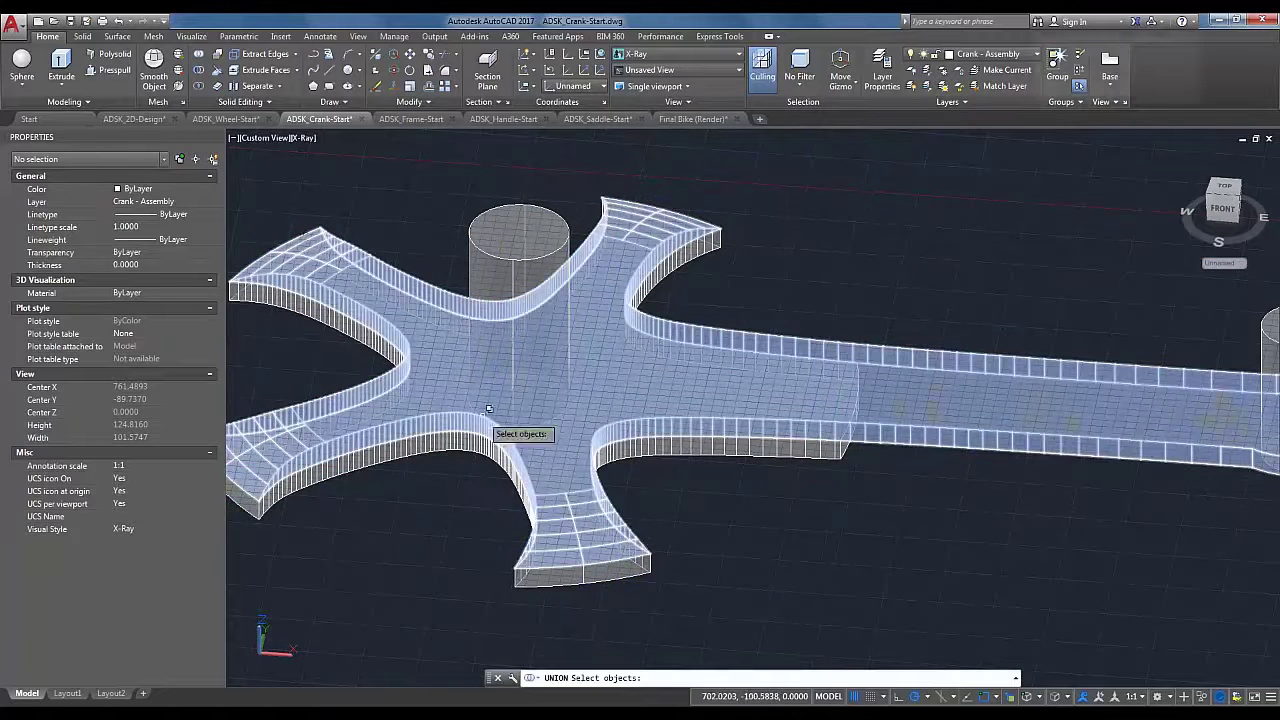
left_click(785, 462)
left_click(783, 450)
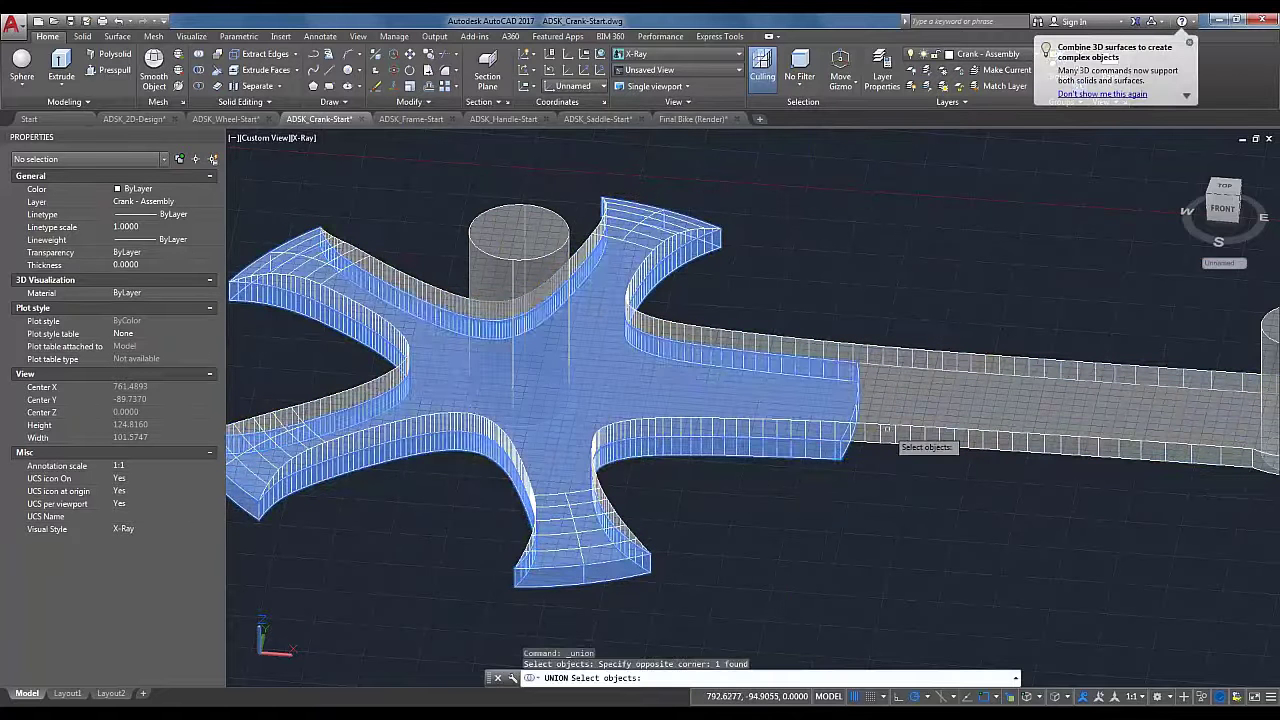
left_click(882, 432)
key("Return")
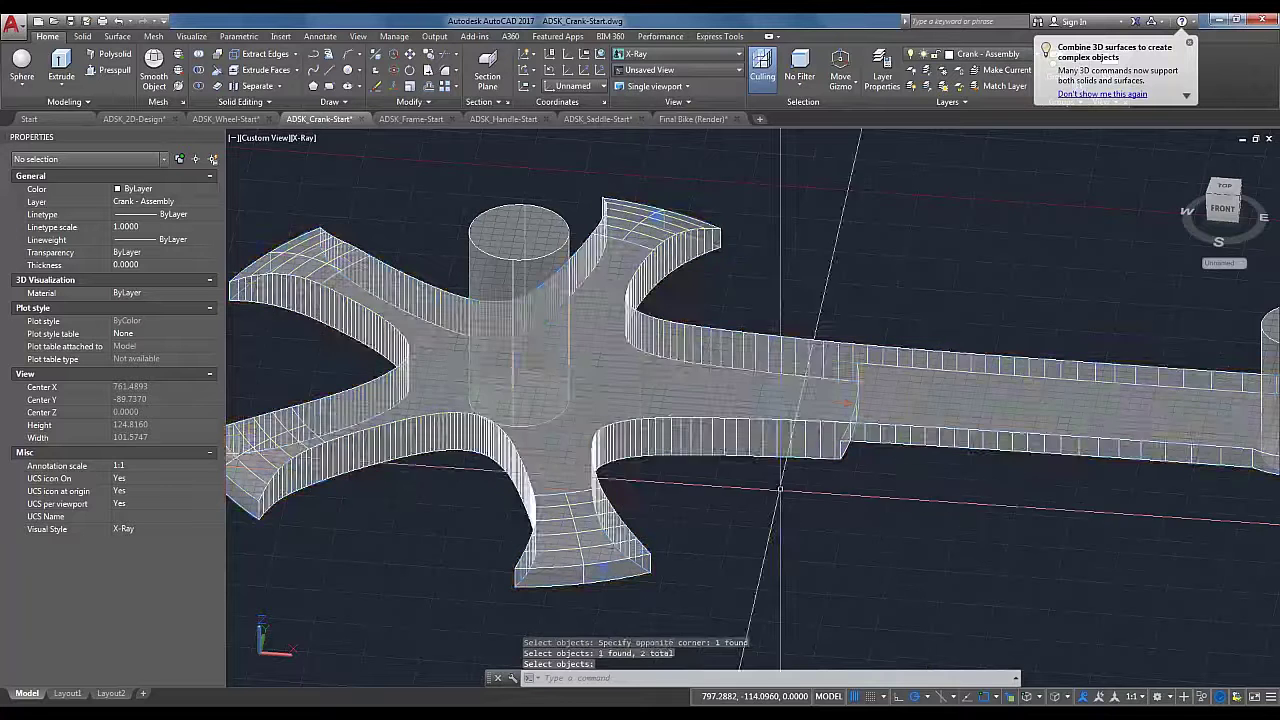
Step: Subtract the hub cylinder and the arm-end cylinder from the joined crank solid to cut both through holes
middle_click_drag(948, 537, 840, 503)
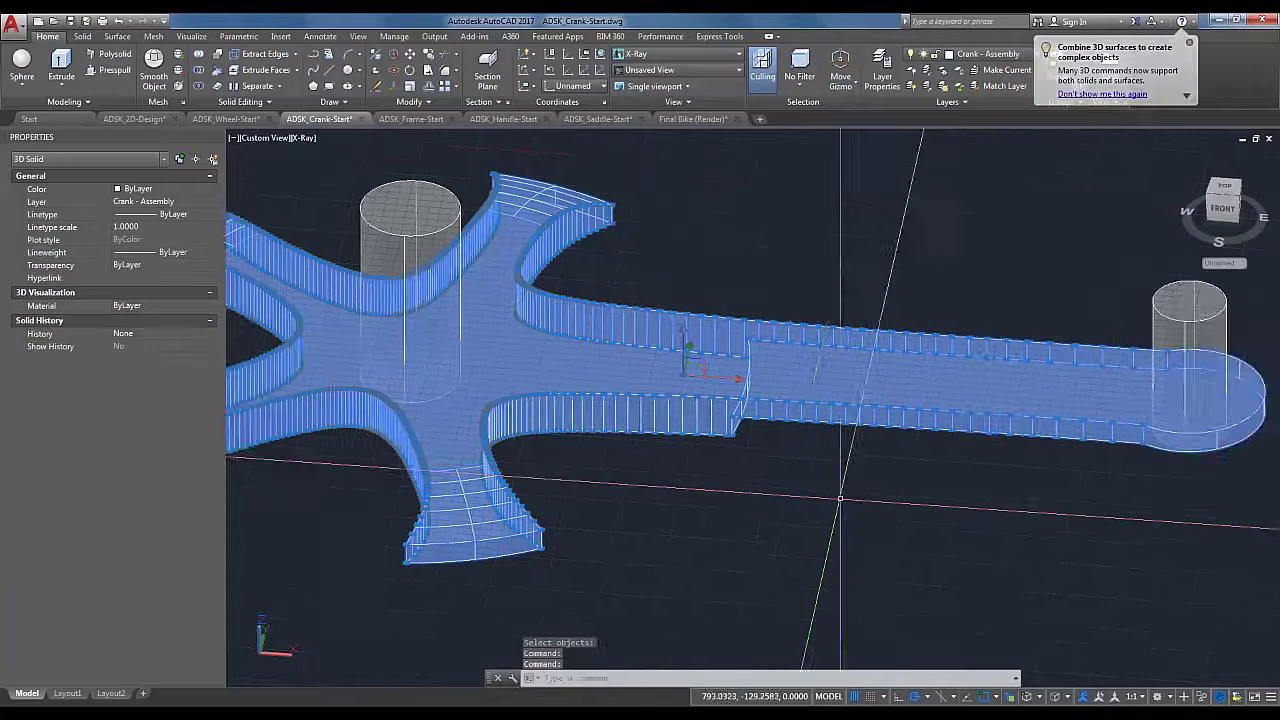
middle_click_drag(911, 534, 900, 470, "shift")
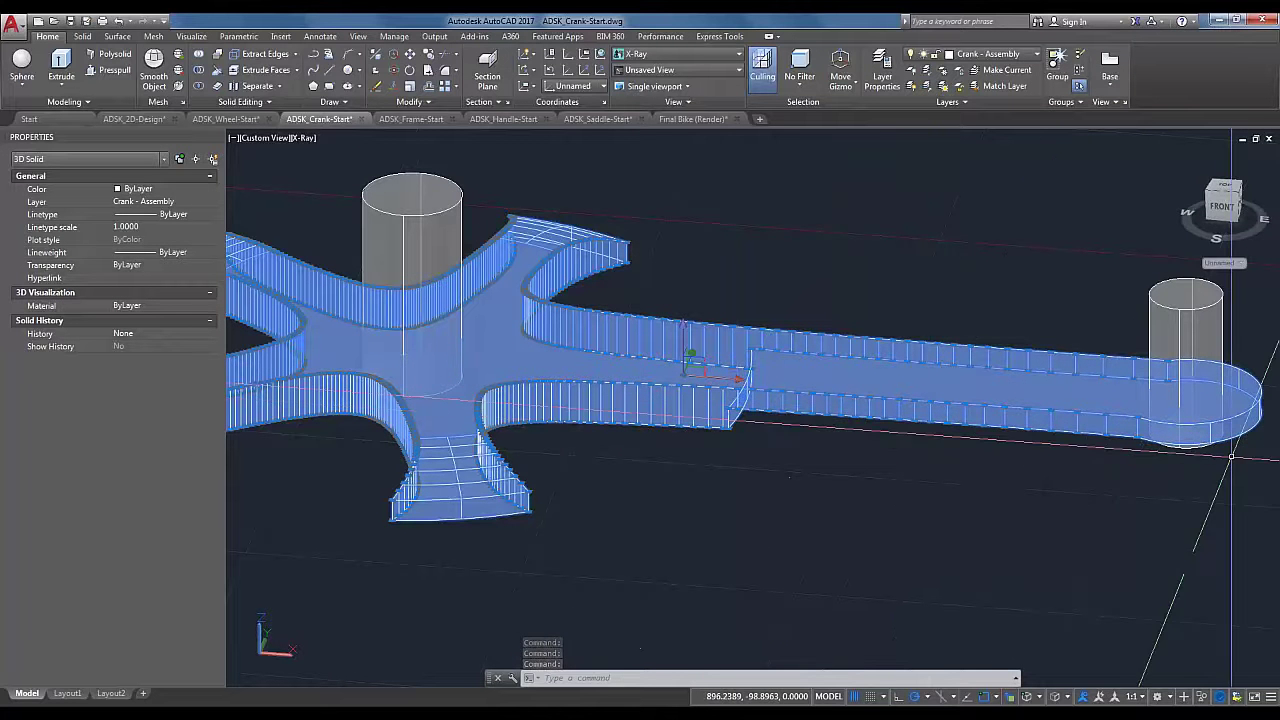
key("Escape")
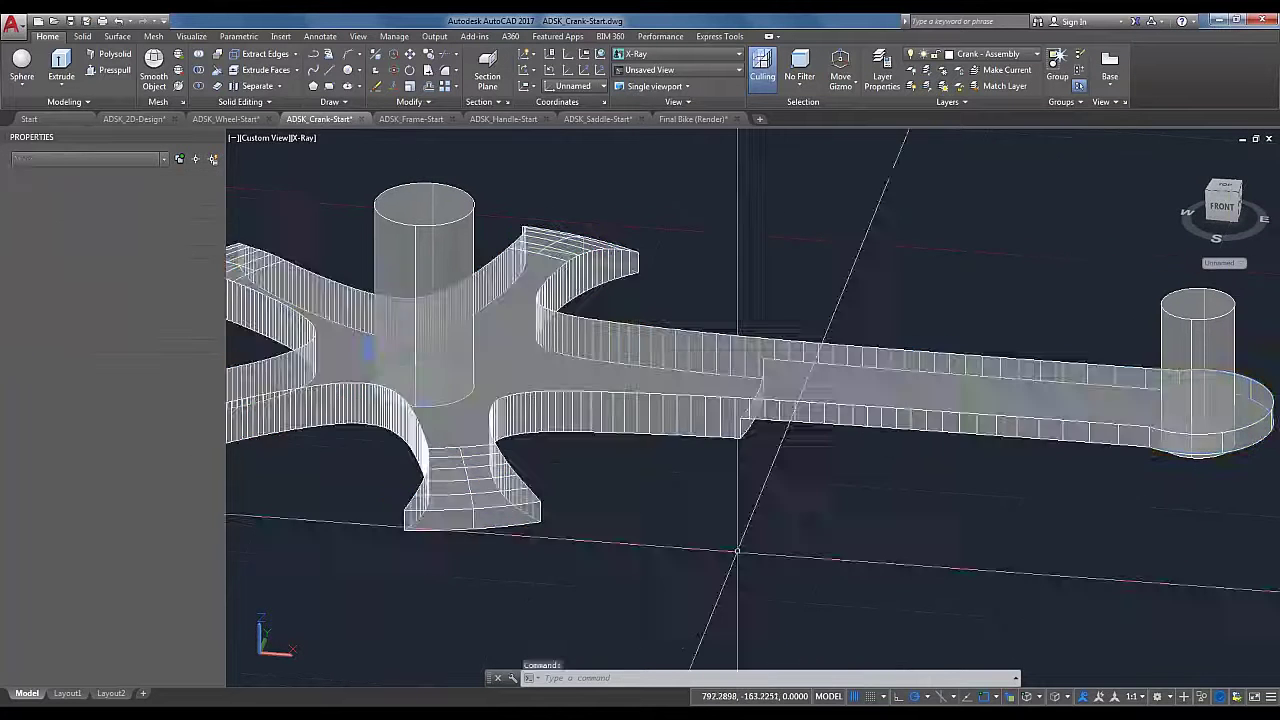
left_click(197, 81)
left_click(612, 402)
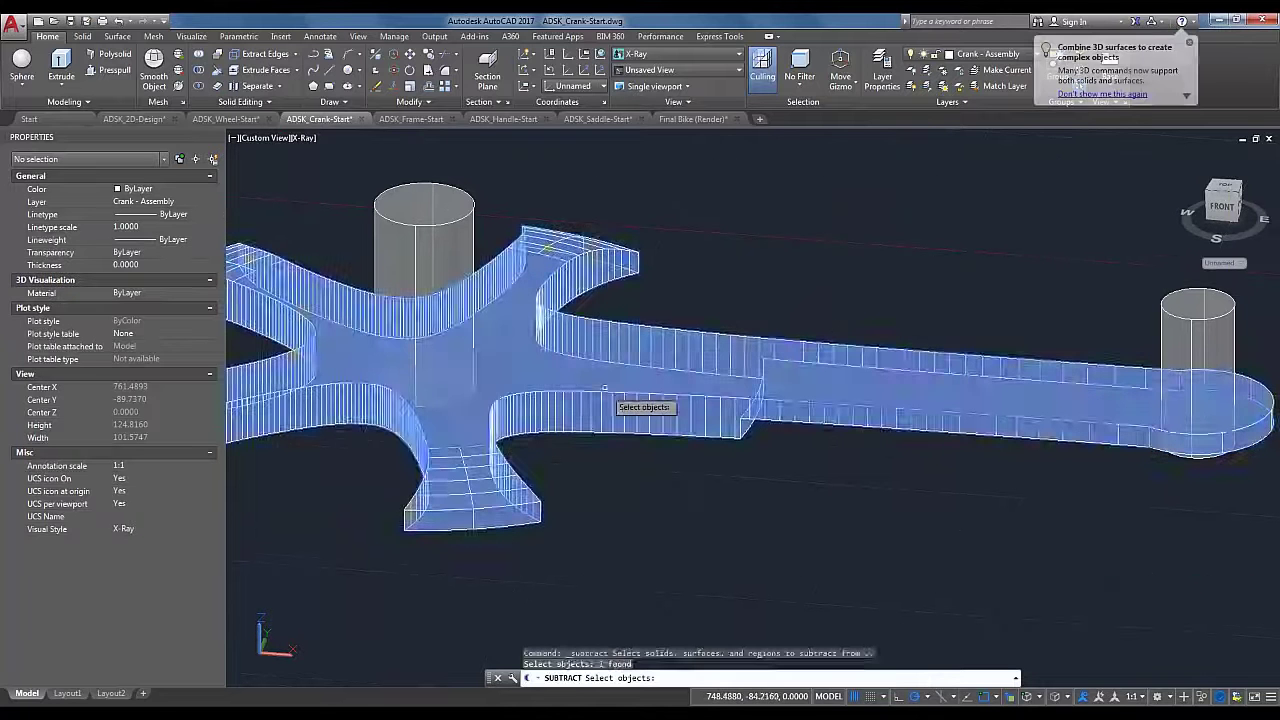
key("Return")
left_click(408, 190)
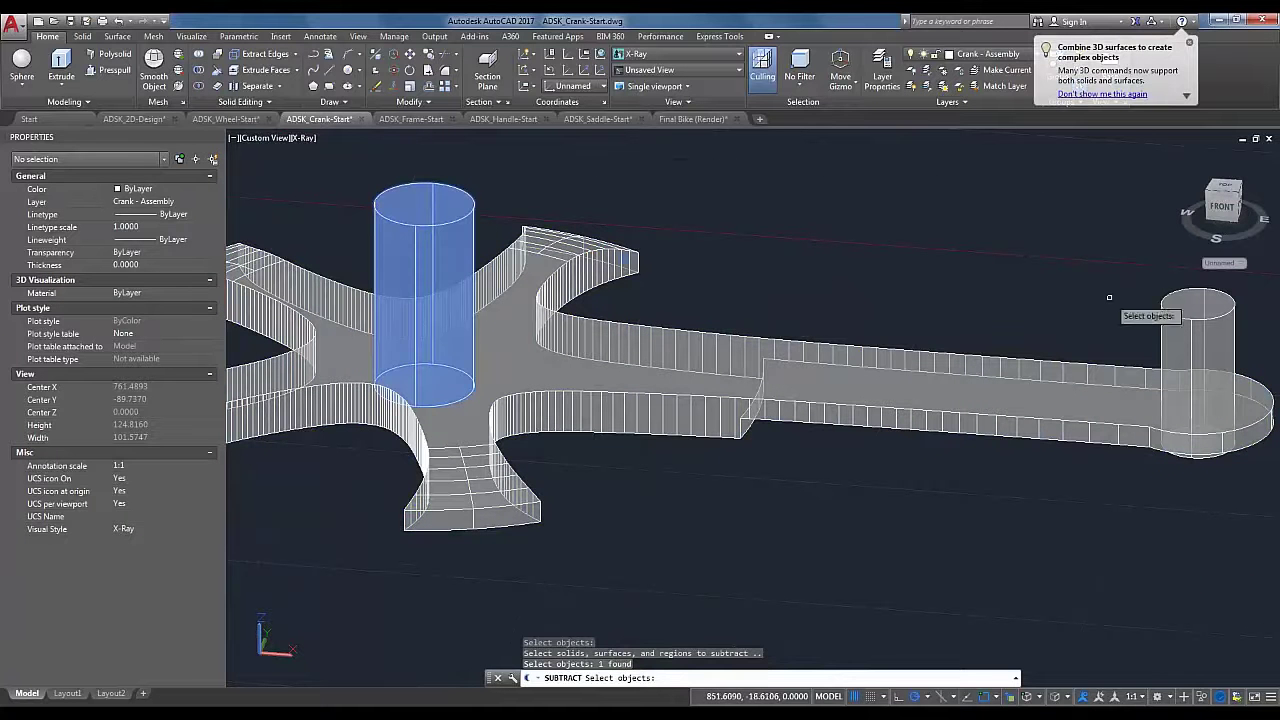
scroll(950, 355, "down", 5)
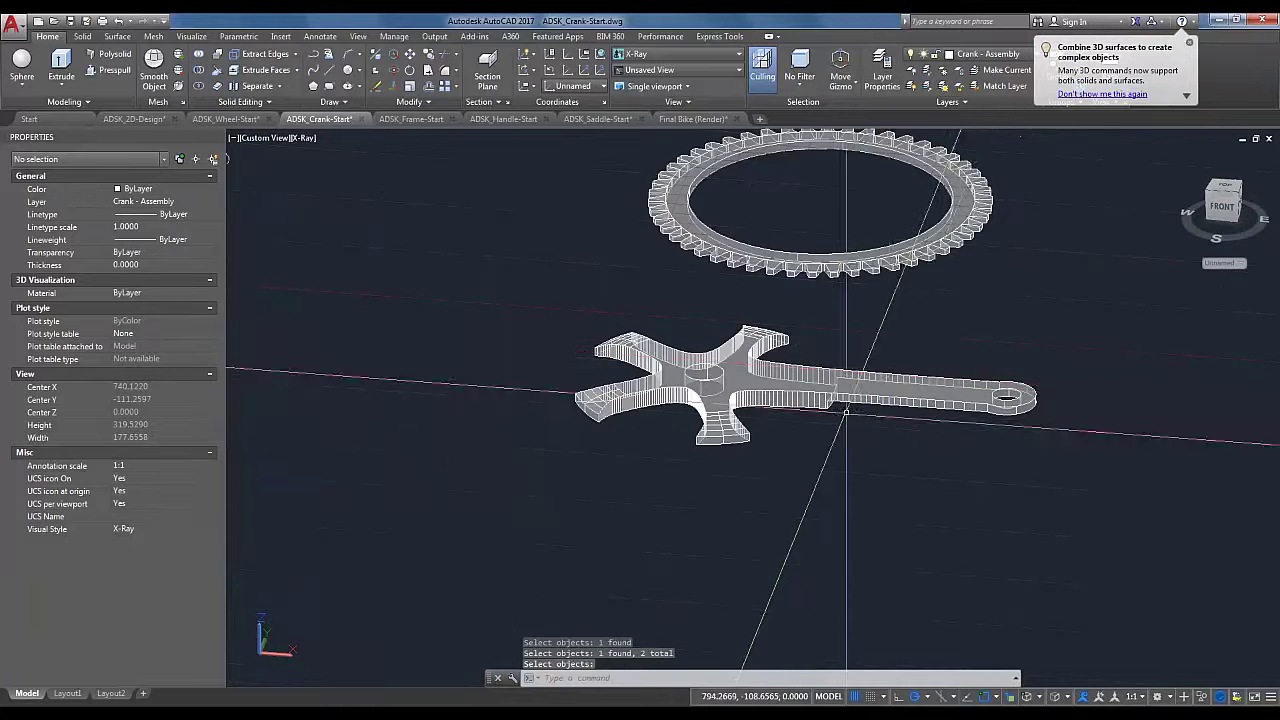
Step: Copy the toothed chainring from its centre point onto the centre of the crank's hub hole
middle_click_drag(889, 374, 994, 460, "shift")
scroll(795, 283, "down", 5)
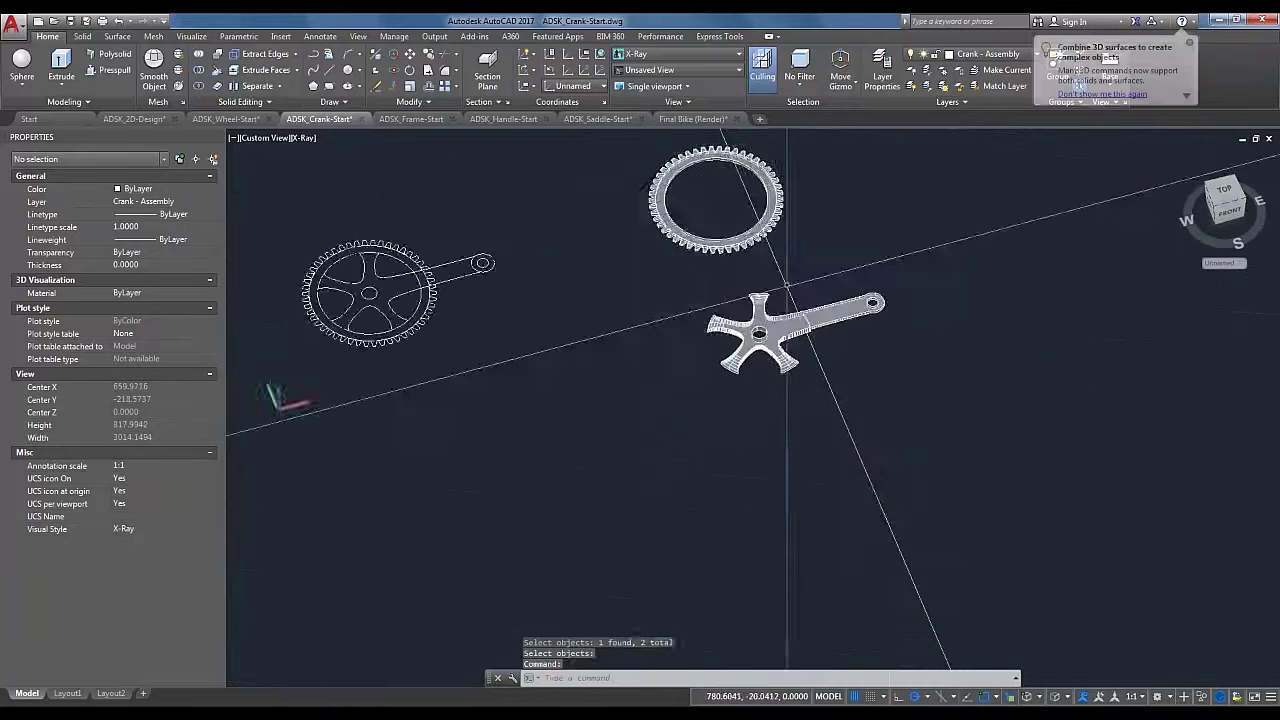
middle_click_drag(773, 235, 853, 385)
scroll(817, 340, "up", 5)
left_click(686, 334)
left_click(596, 293)
right_click(596, 293)
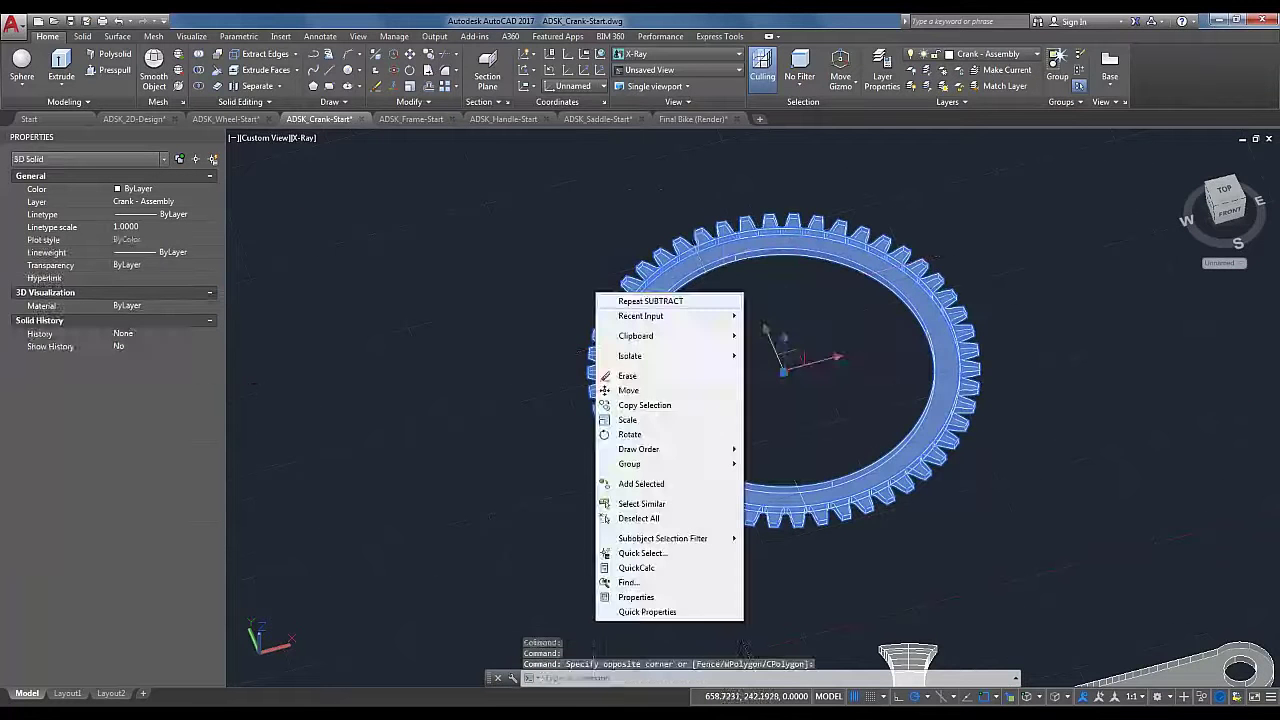
left_click(645, 405)
scroll(830, 466, "up", 5)
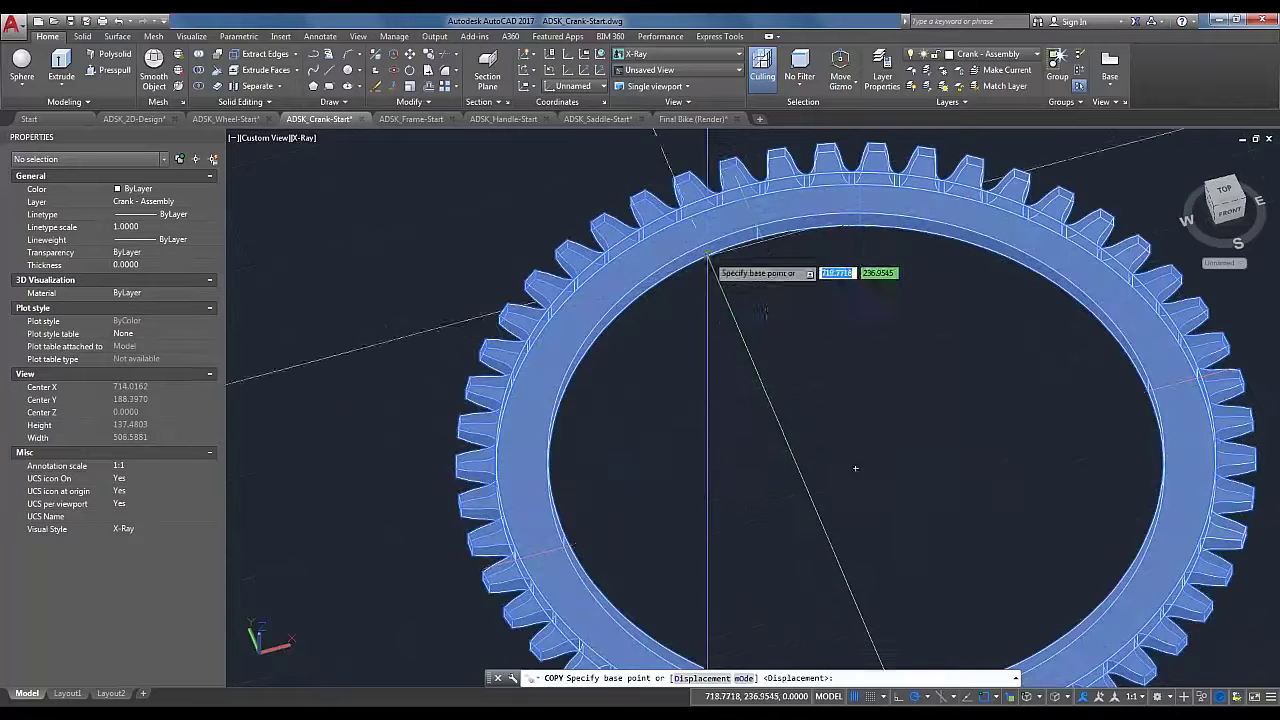
left_click(858, 466)
scroll(851, 466, "down", 5)
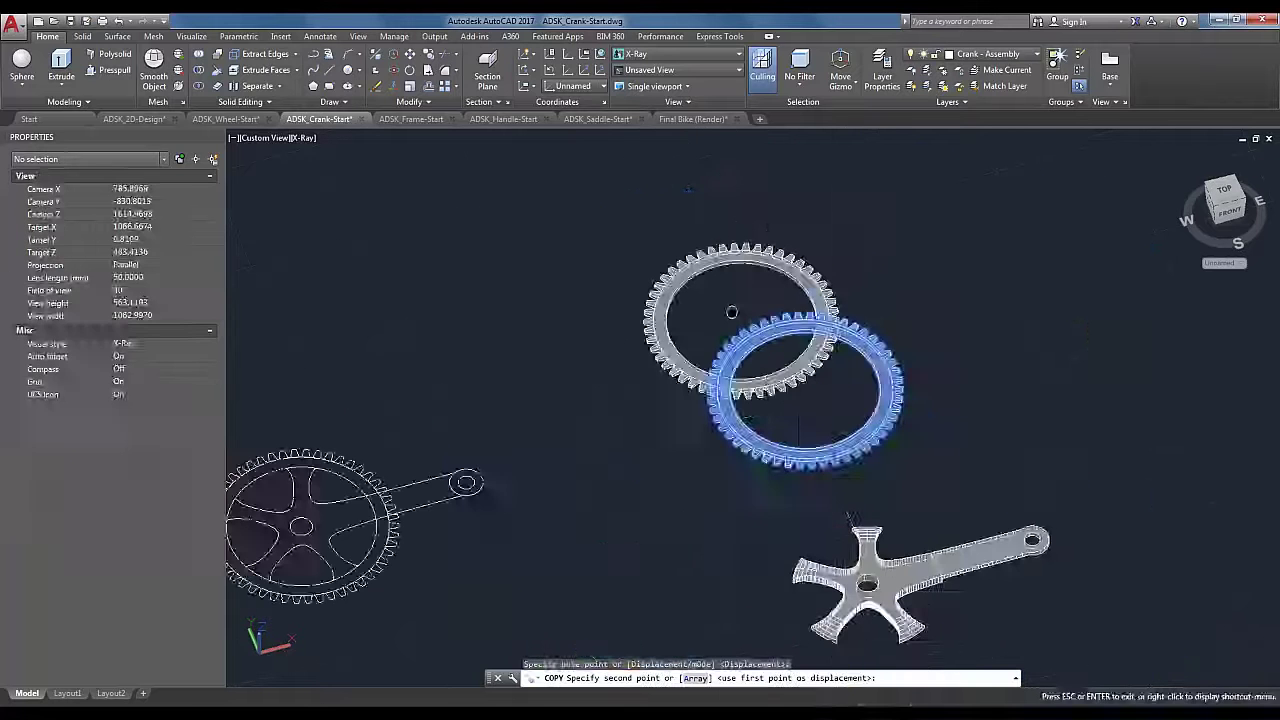
scroll(806, 464, "up", 8)
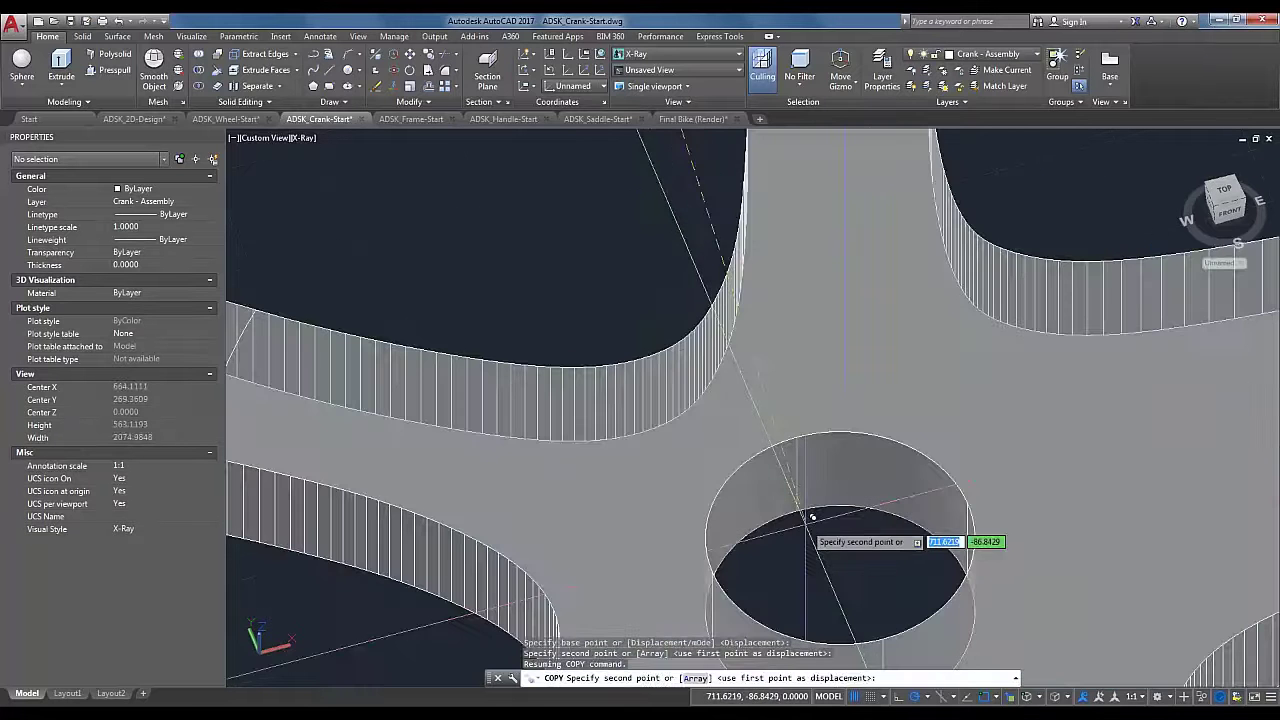
left_click(840, 605)
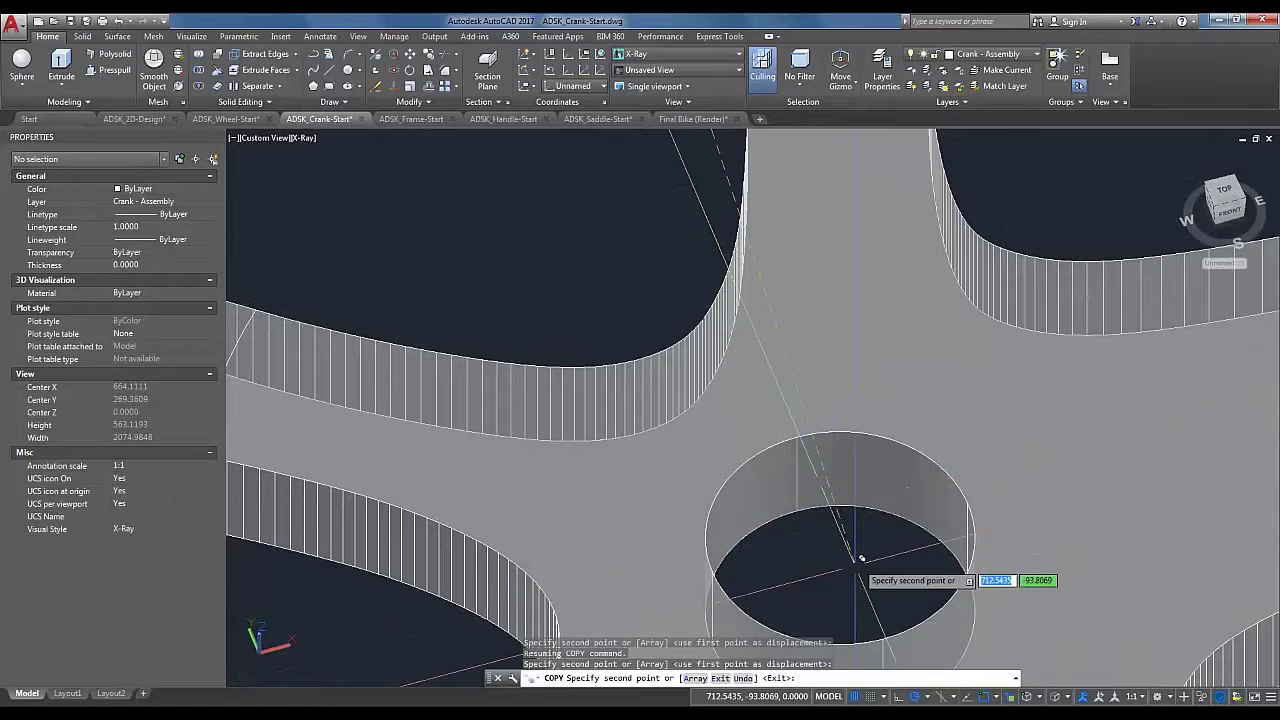
scroll(860, 585, "down", 5)
key("Escape")
Step: Examine the assembled chainring and crank from several angles, next to the original chainring
scroll(1033, 537, "down", 5)
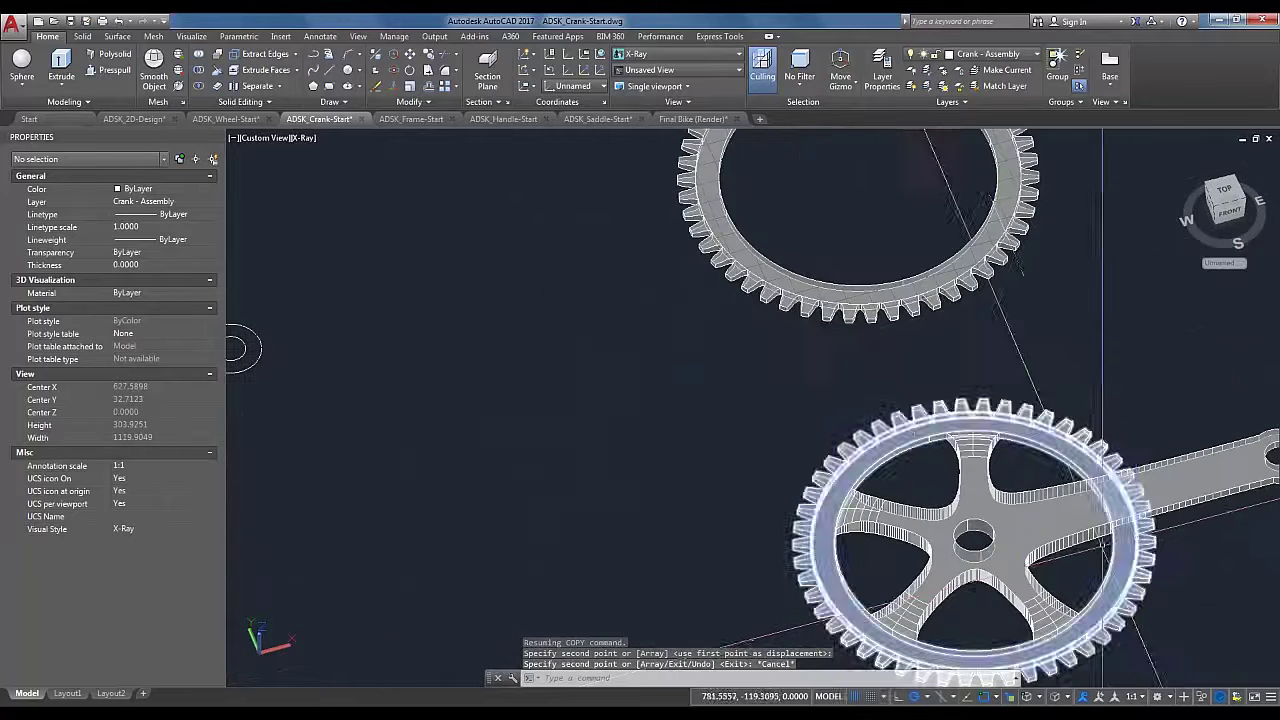
middle_click_drag(1100, 557, 809, 475, "shift")
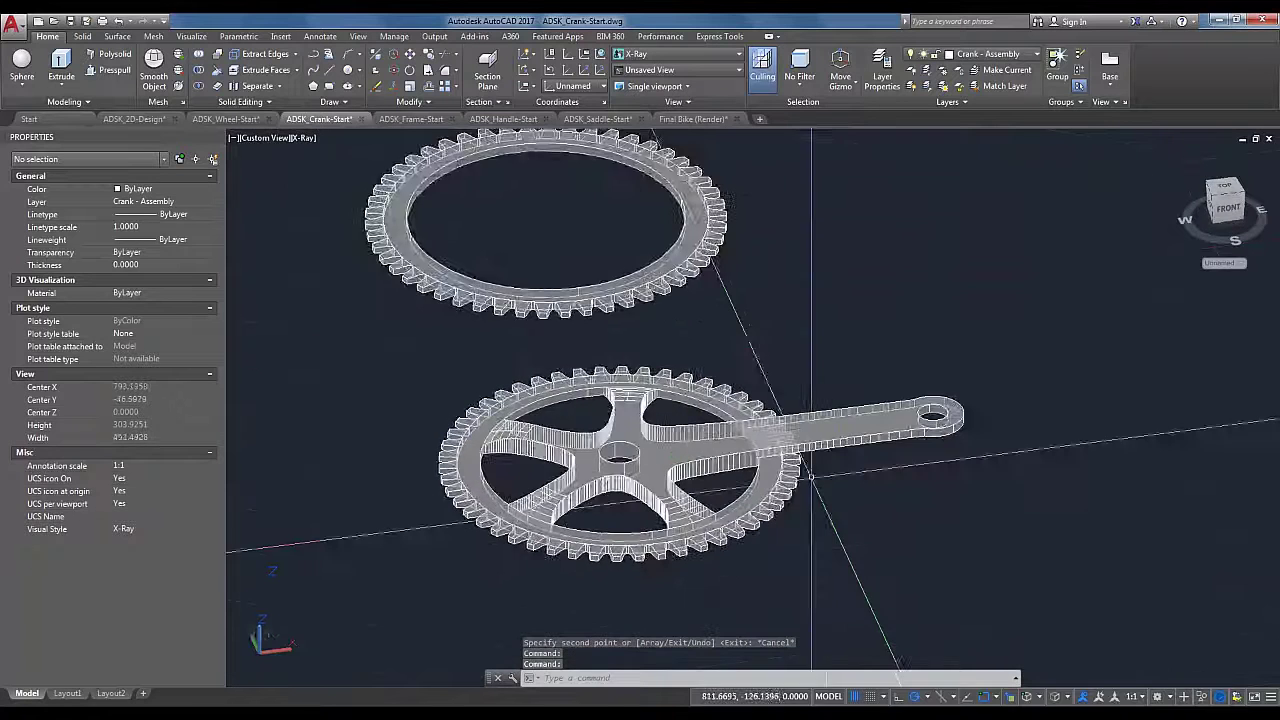
scroll(806, 475, "up", 2)
middle_click_drag(834, 526, 872, 480, "shift")
scroll(789, 546, "down", 1)
scroll(835, 555, "down", 2)
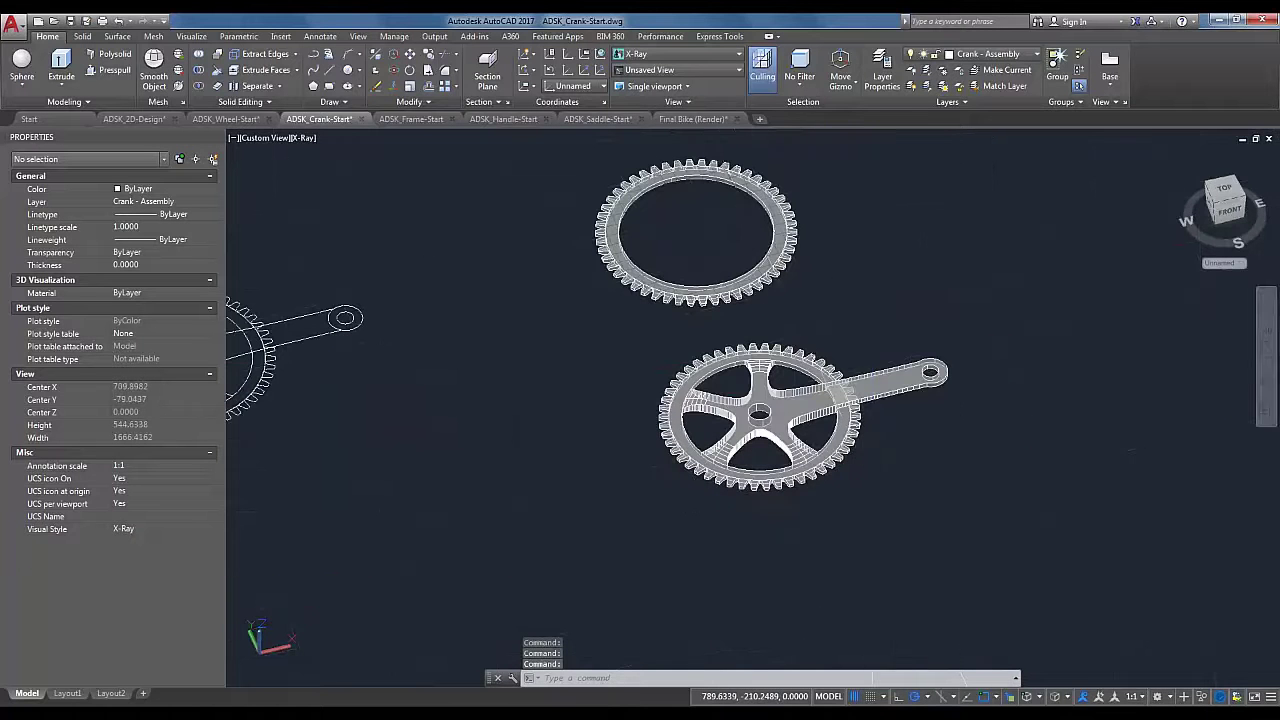
middle_click_drag(915, 432, 905, 500)
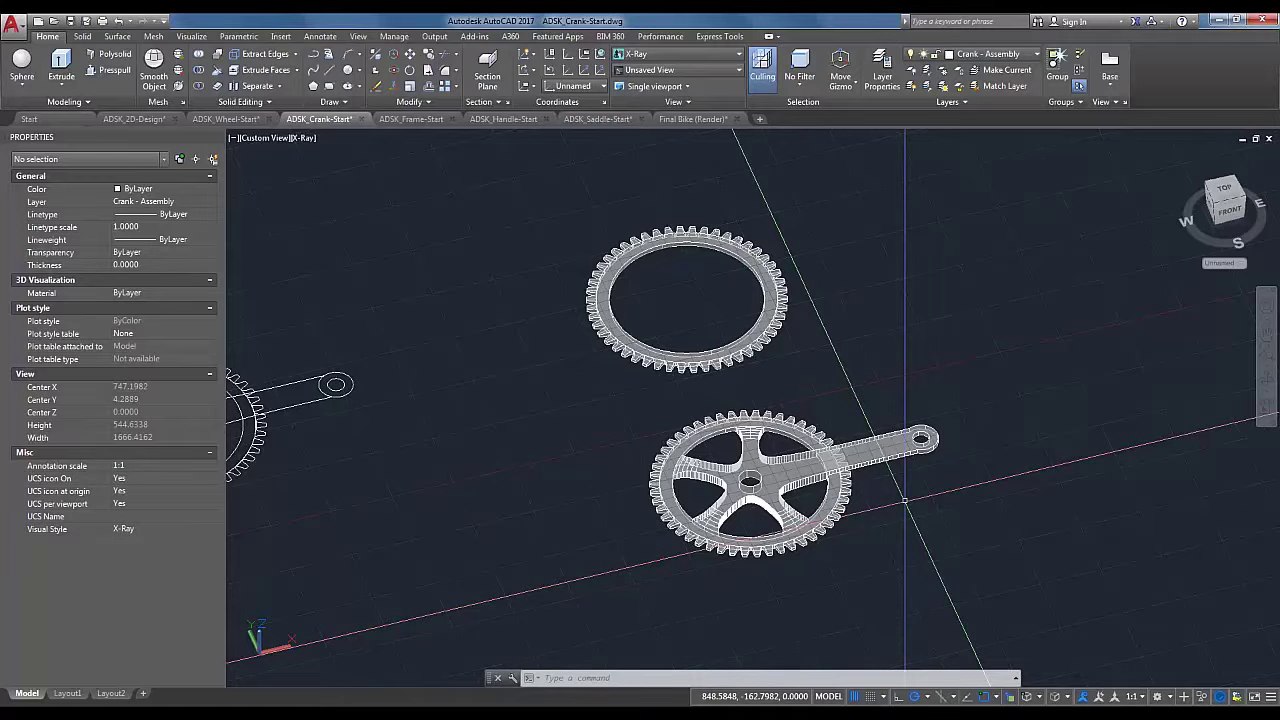
Step: Switch to the ADSK_Frame-Start drawing and bring the side and top outlines of the bicycle frame closer
left_click(424, 121)
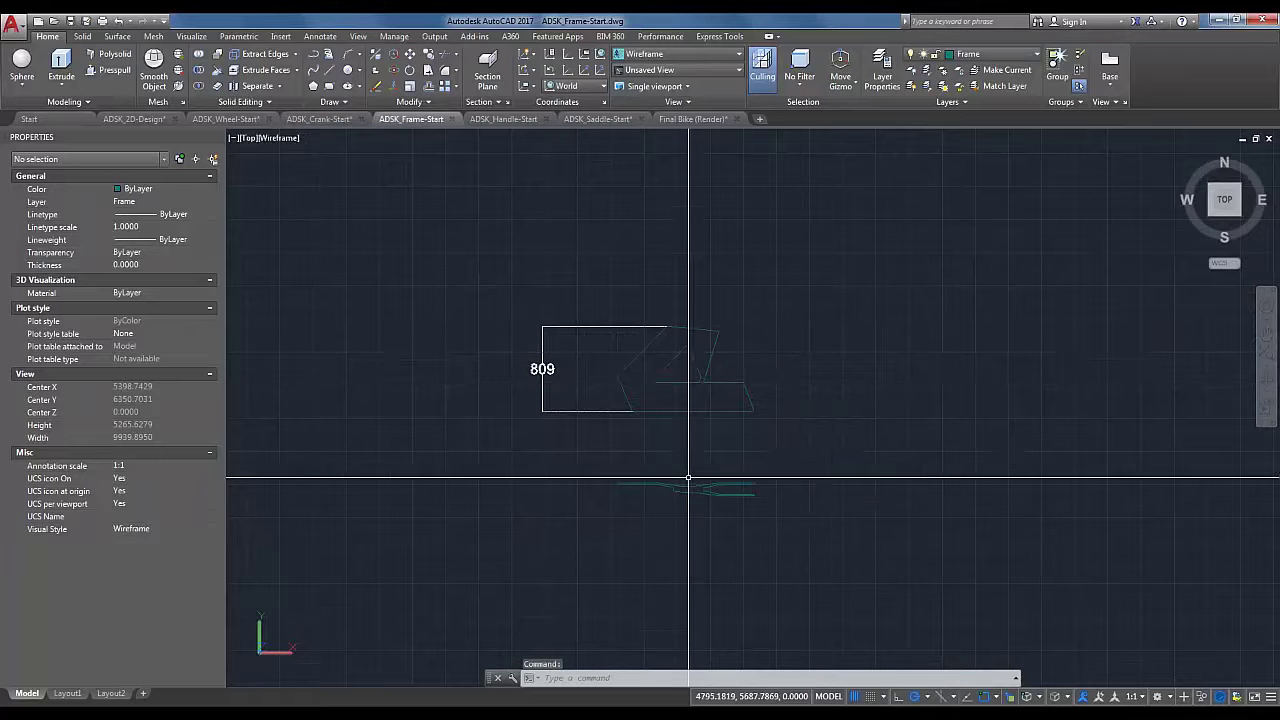
scroll(688, 478, "up", 2)
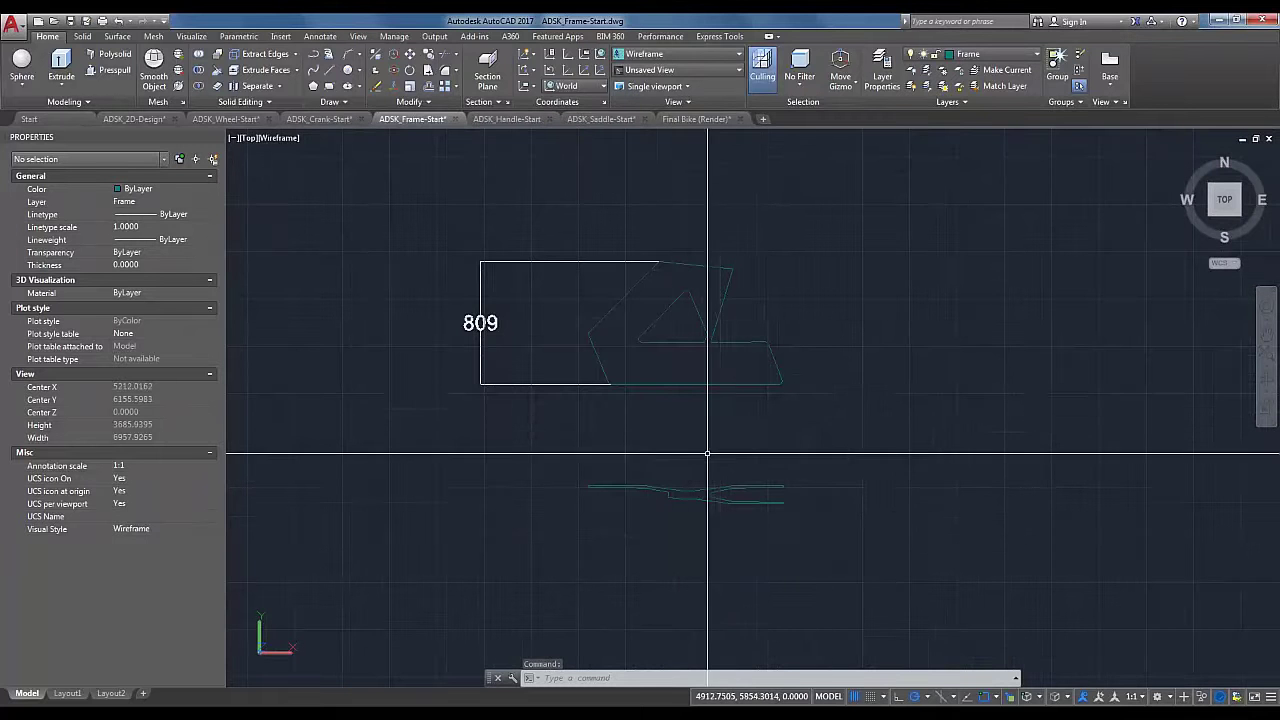
scroll(707, 453, "up", 2)
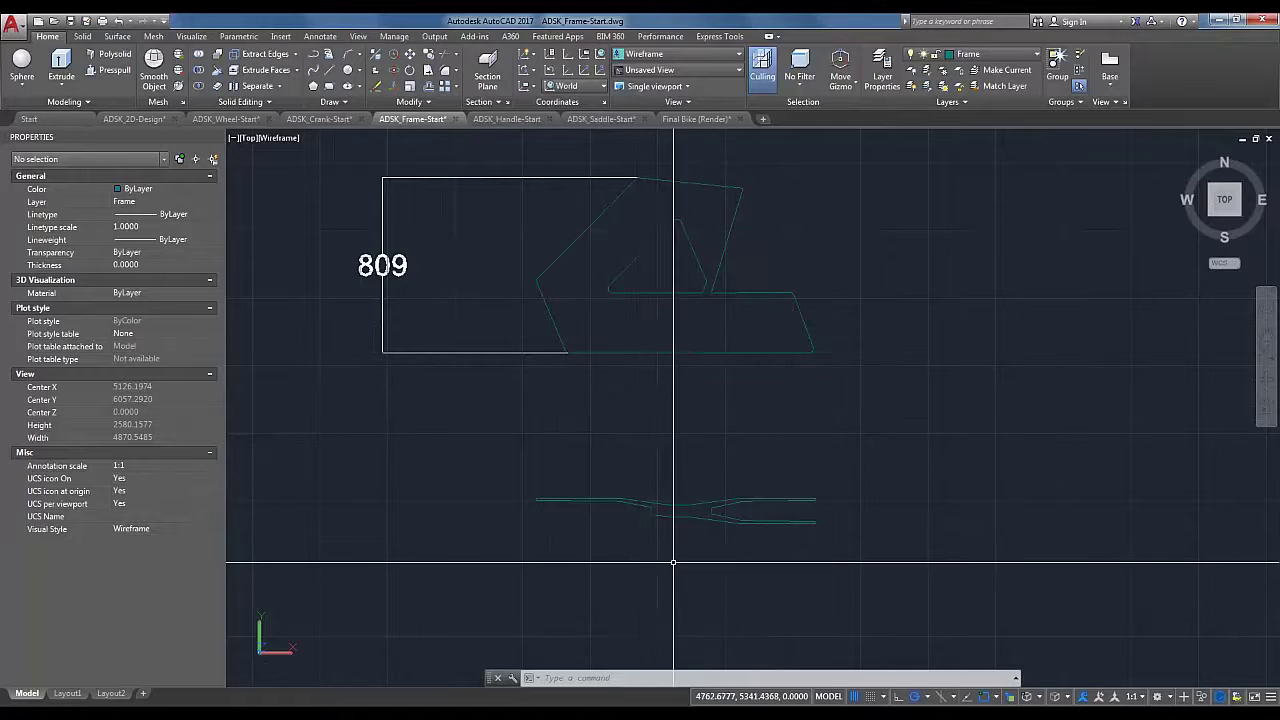
middle_click_drag(514, 280, 546, 228)
mouse_move(546, 228)
middle_mouse_down("shift")
mouse_move(569, 269)
mouse_move(610, 262)
middle_mouse_up("shift")
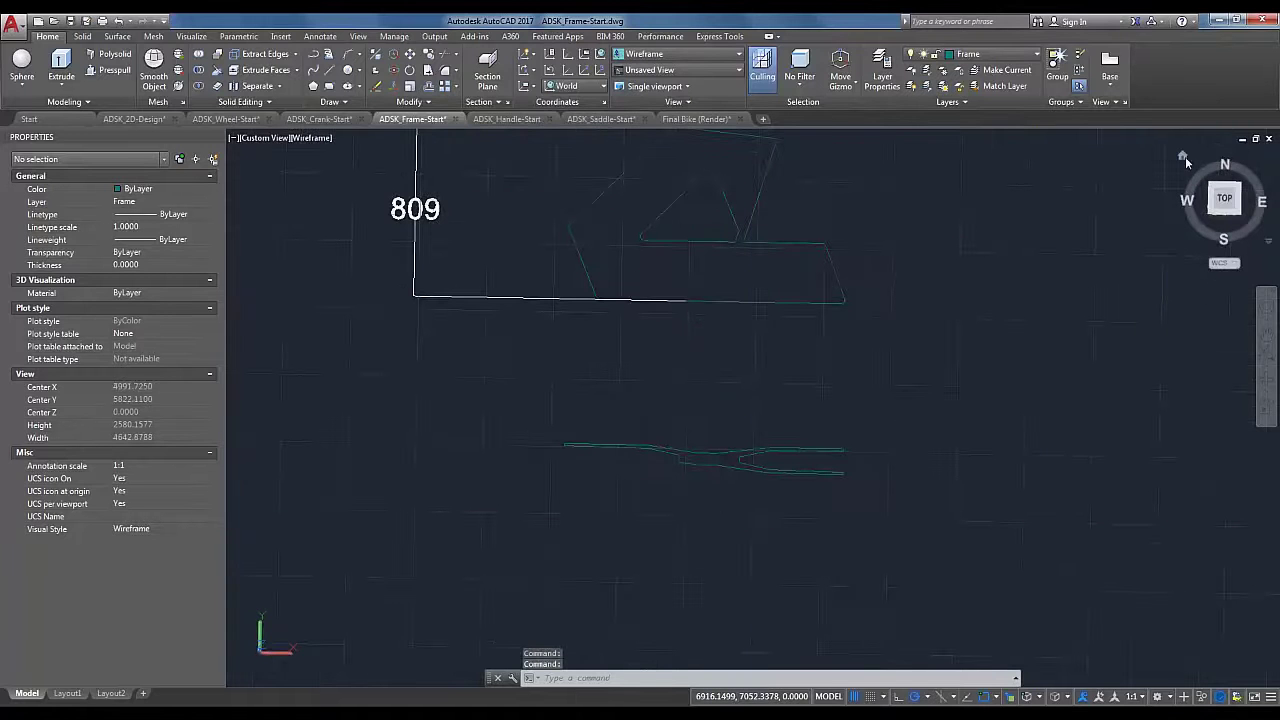
Step: Show the frame drawing in the isometric home view with both frame outlines in sight
left_click(1183, 158)
scroll(527, 580, "up", 5)
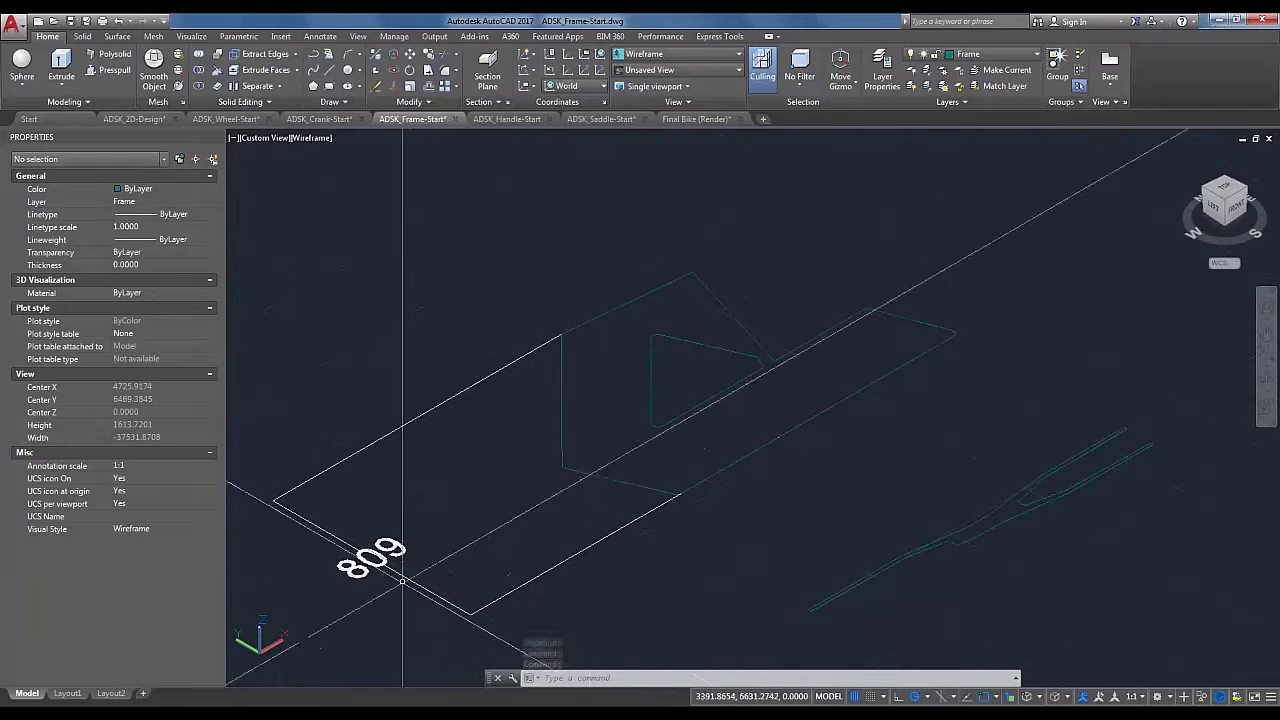
type("p")
key("Return")
left_click_drag(763, 557, 685, 502)
key("Escape")
left_click(24, 62)
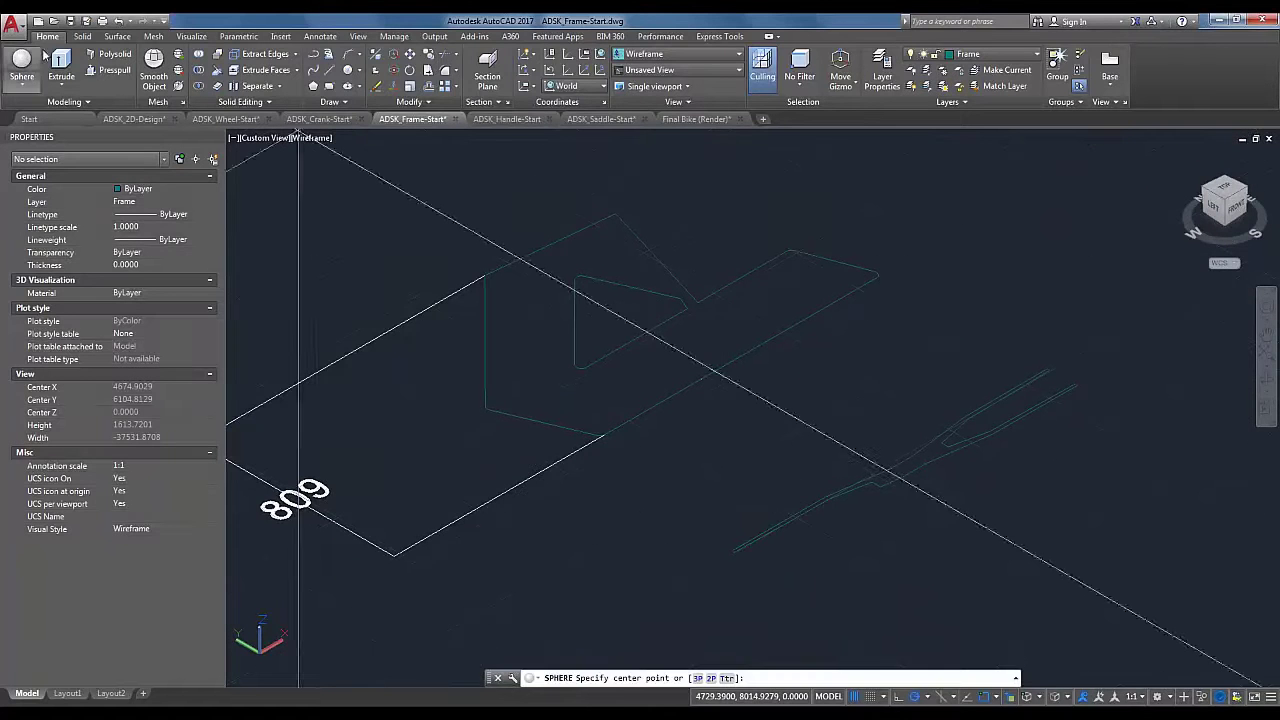
key("Escape")
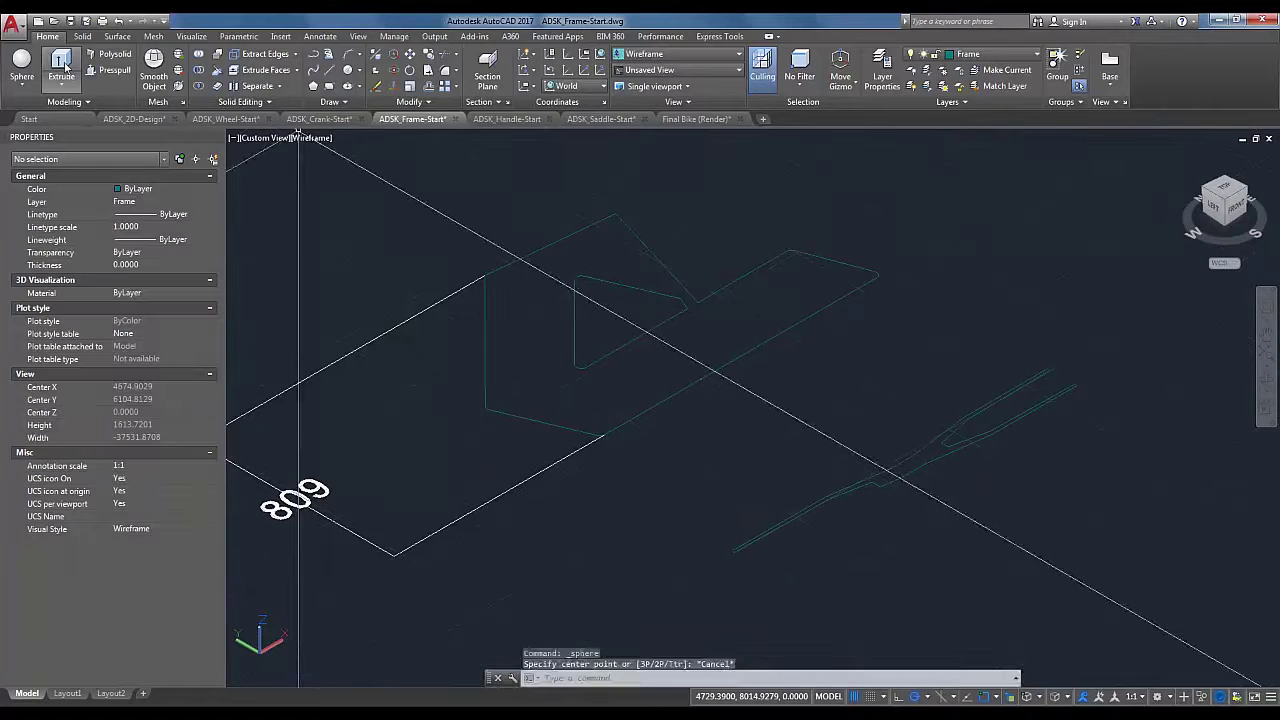
Step: Extrude the closed top outline of the bicycle frame to a height of 809
left_click(62, 64)
key("Escape")
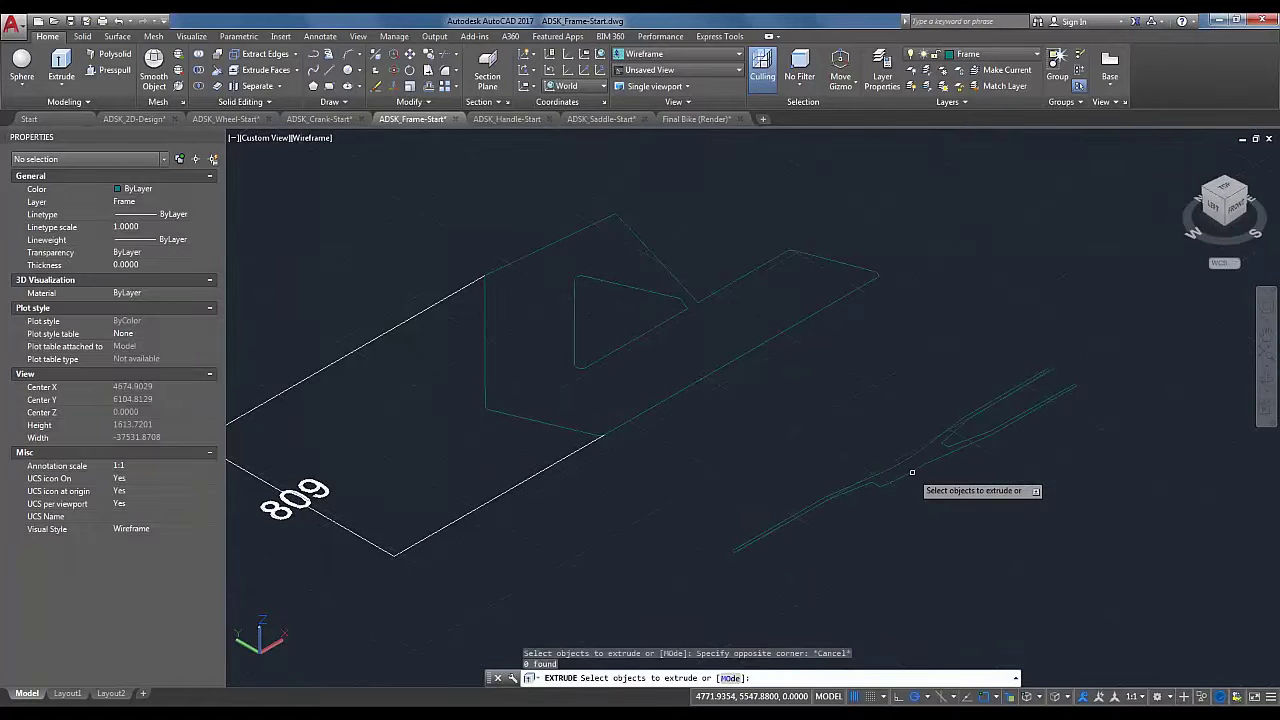
left_click(912, 470)
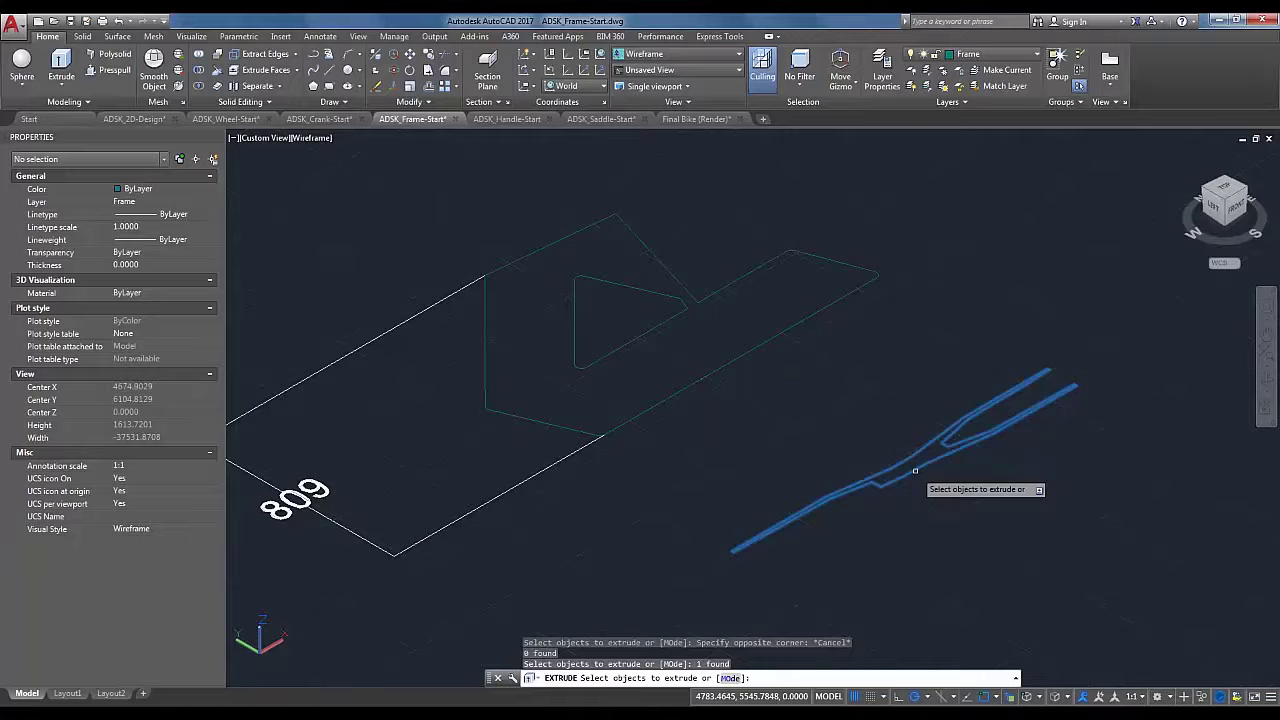
key("Return")
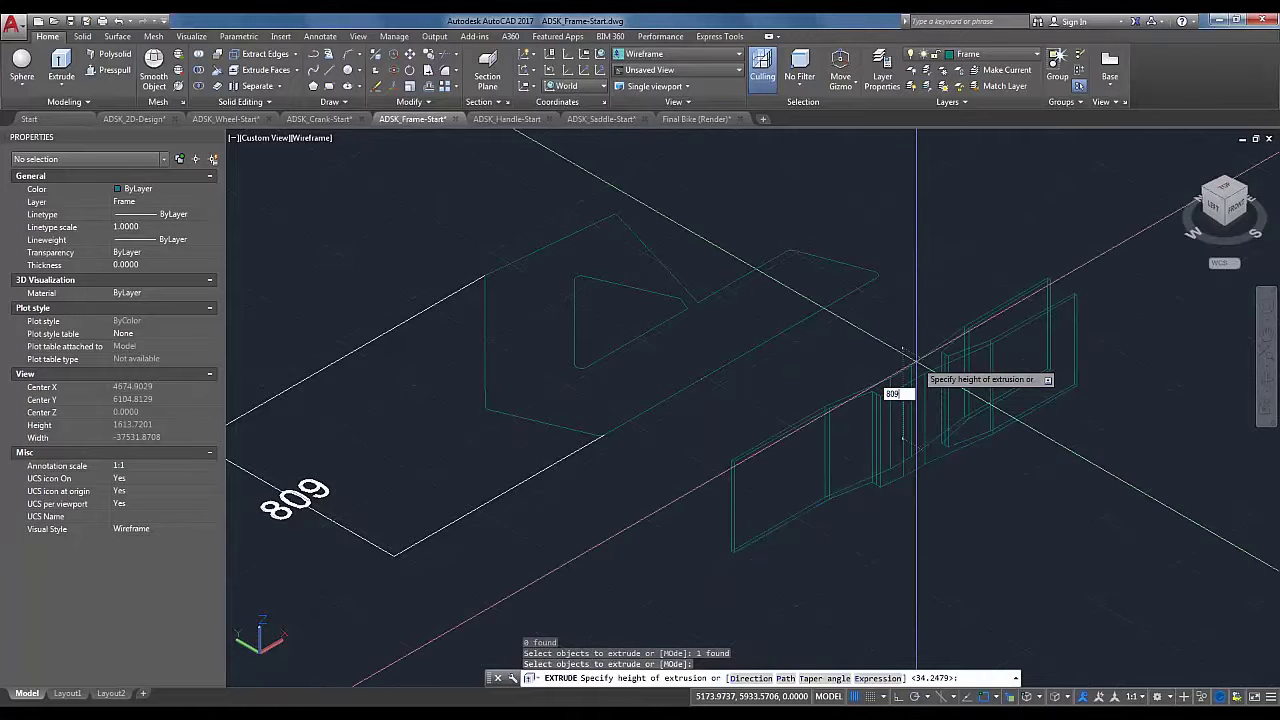
type("809")
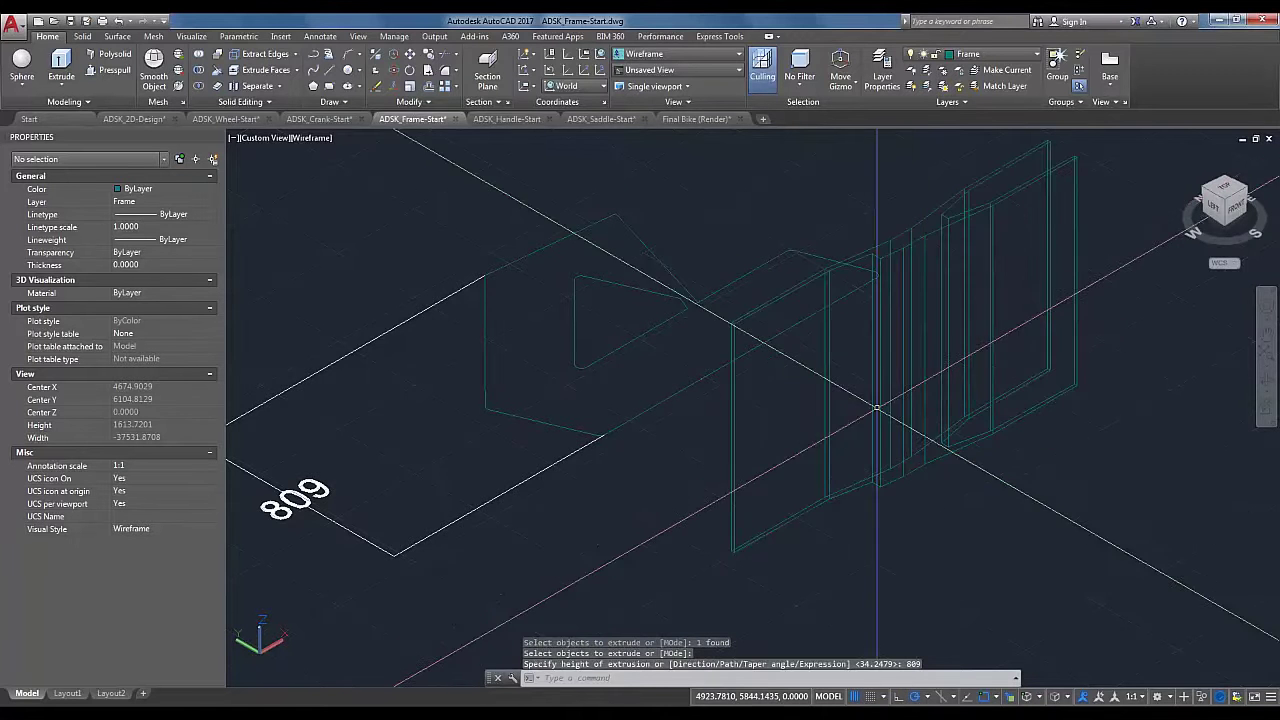
key("Return")
key("Escape")
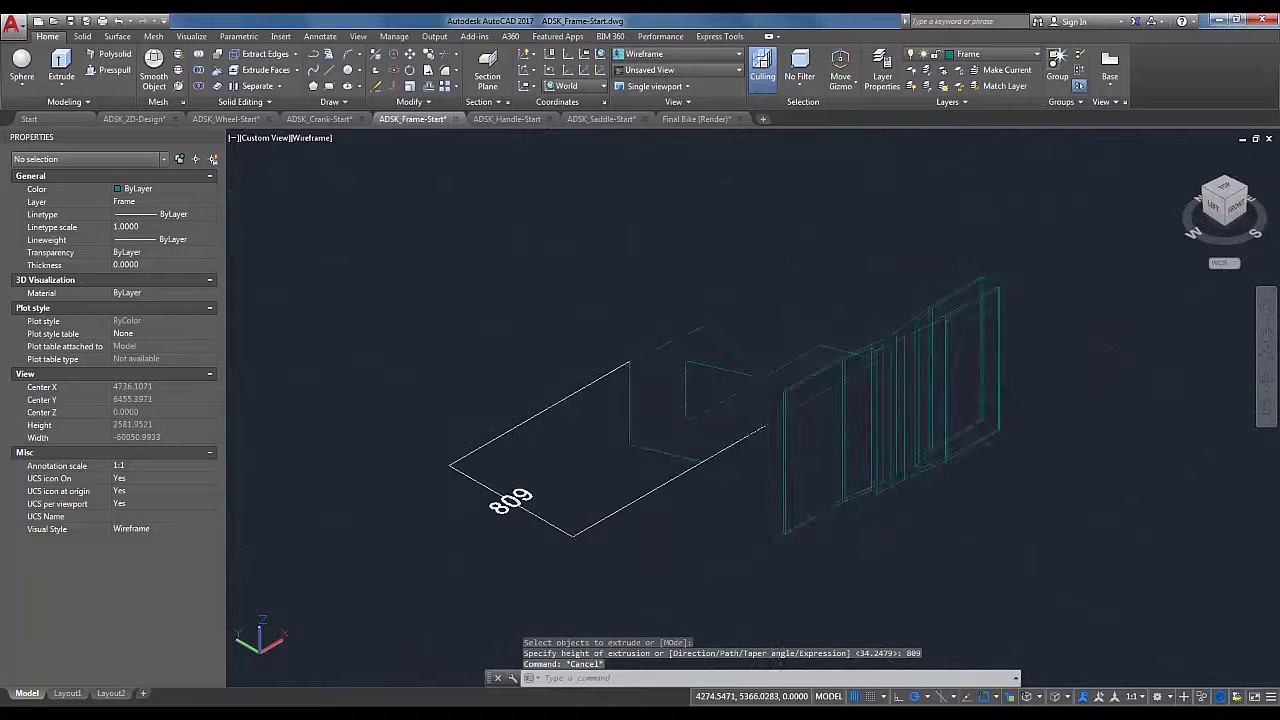
Step: Try a copy of the extruded frame body and the outer side outline along the X axis, and undo it
left_click(848, 543)
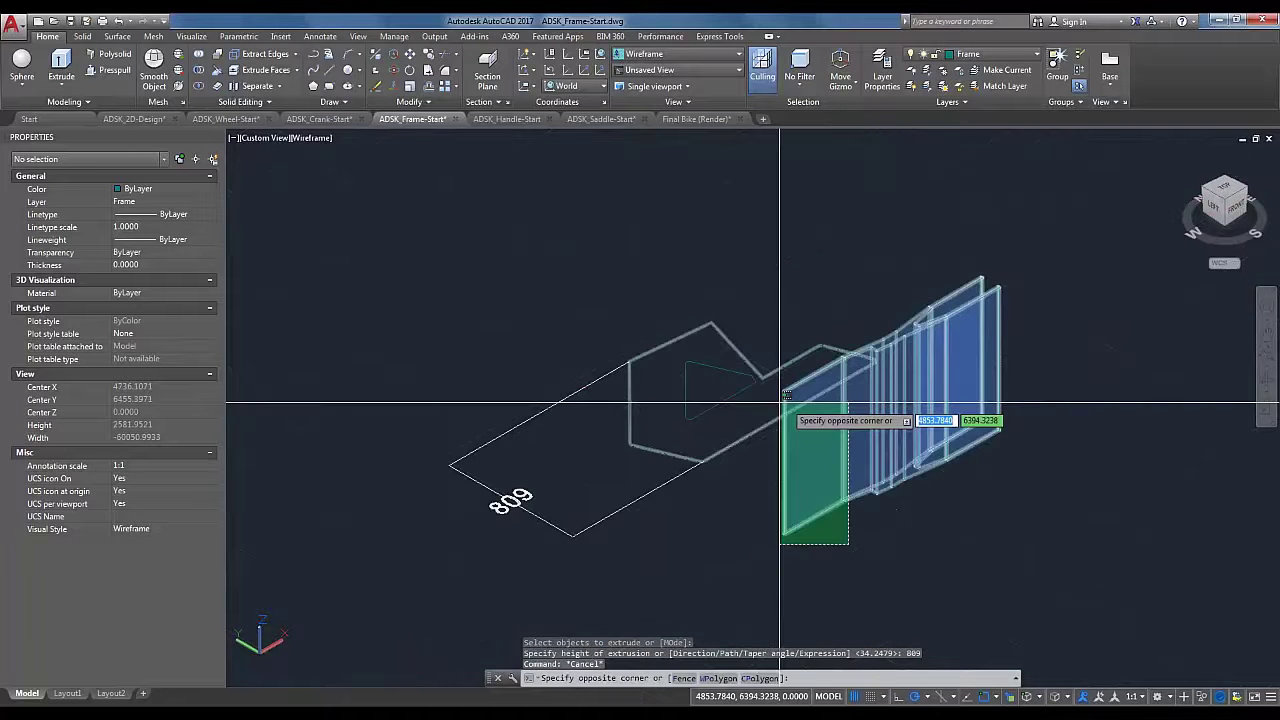
left_click(802, 400)
right_click(840, 399)
left_click(948, 362)
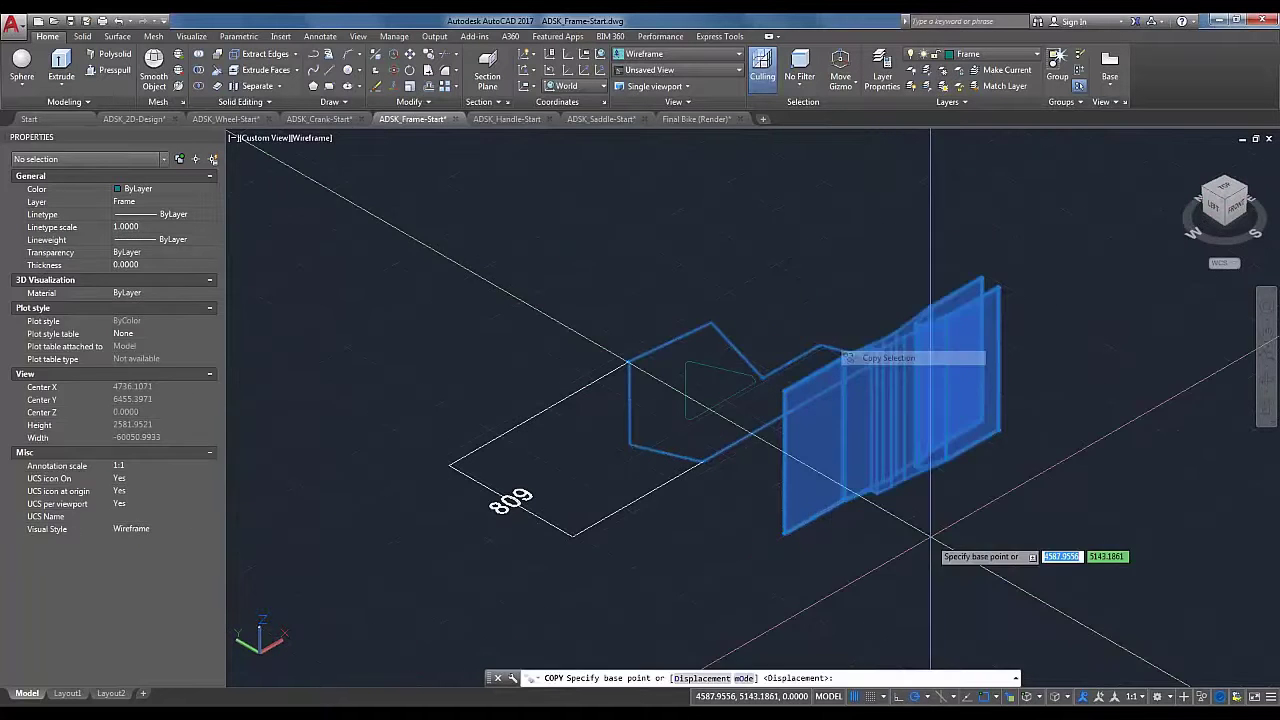
left_click(937, 536)
middle_click_drag(1052, 452, 692, 542)
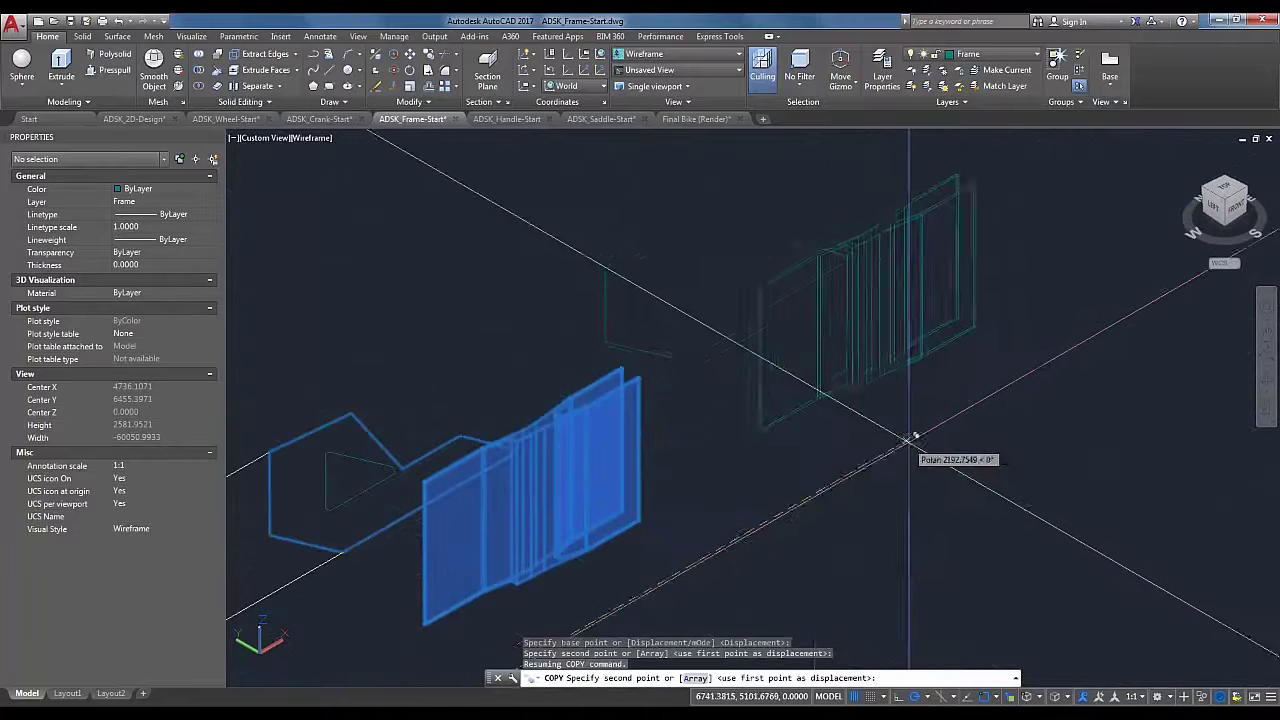
left_click(922, 446)
key("Escape")
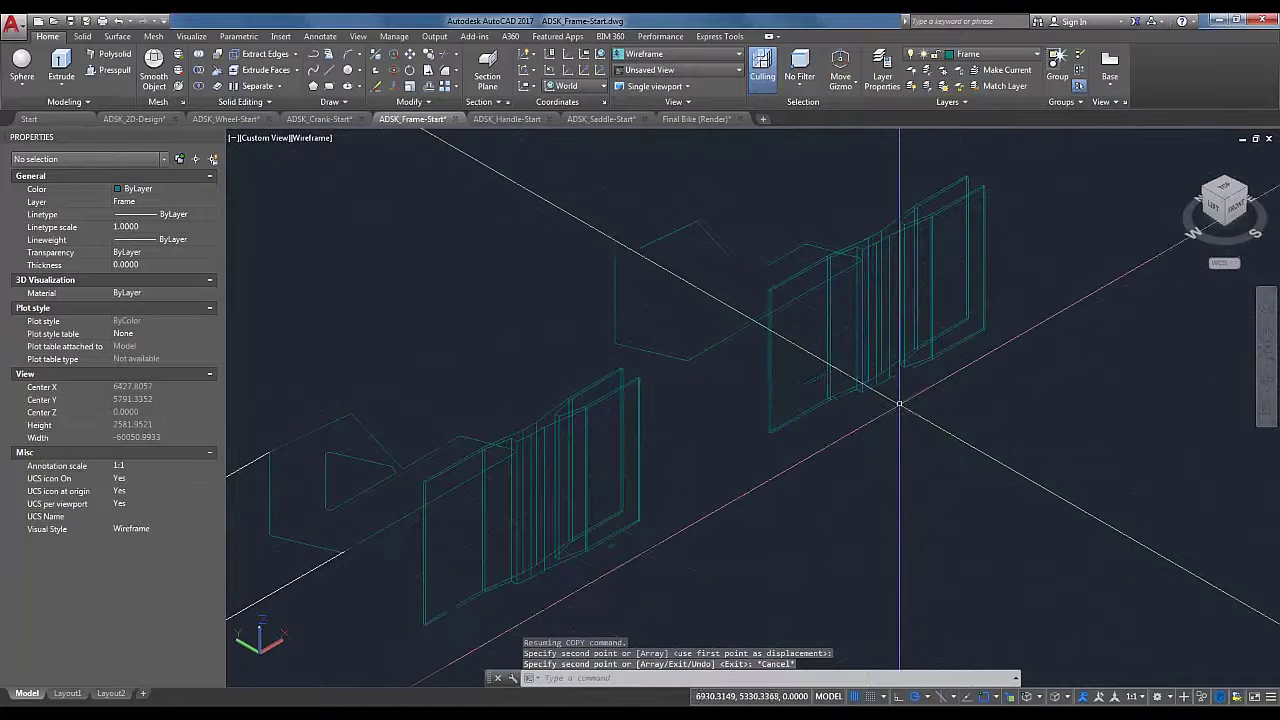
key("ctrl+z")
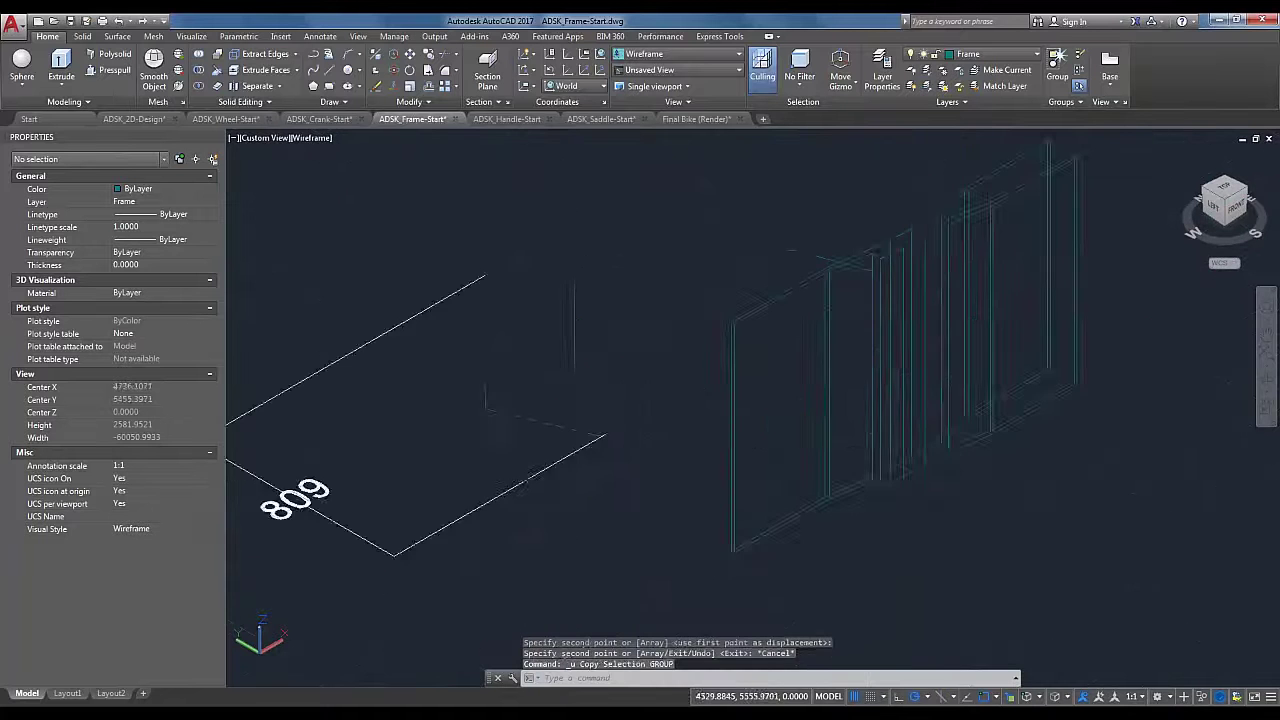
key("ctrl+z")
Step: Copy the extruded frame body with both the outer and the triangular side outlines along the X axis into empty space
scroll(980, 514, "up", 1)
left_click(984, 548)
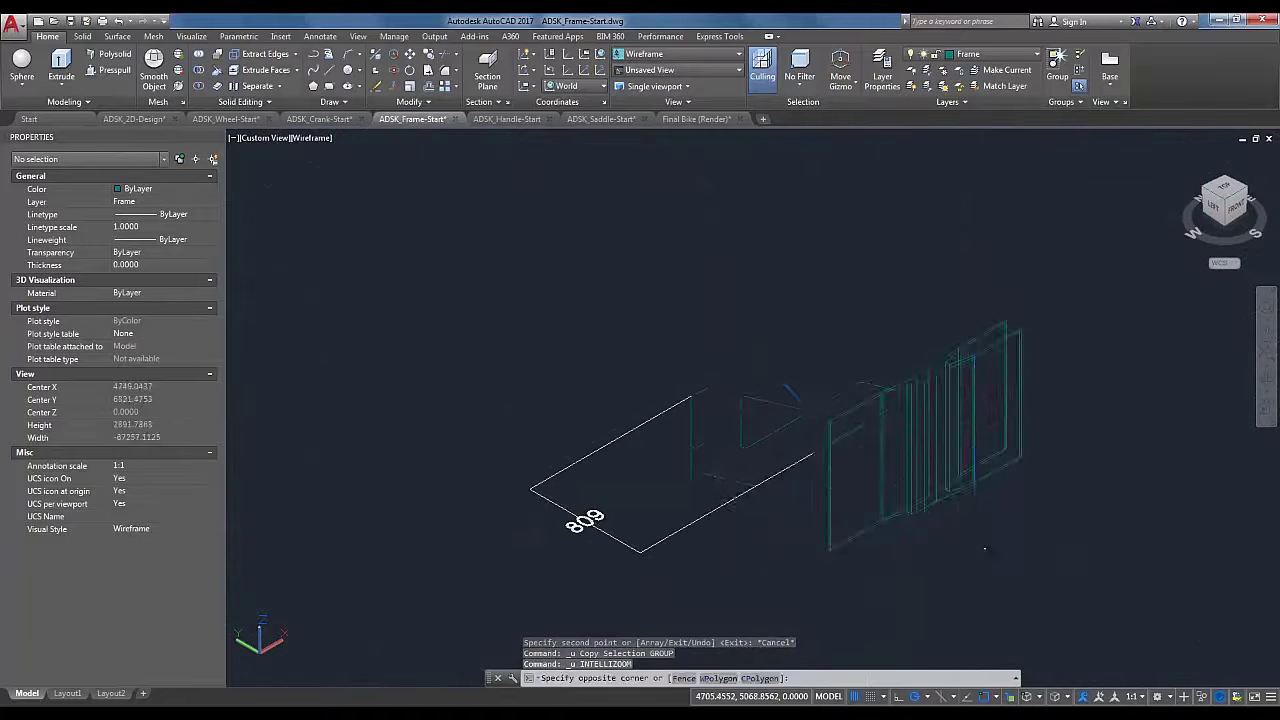
left_click(857, 337)
left_click(806, 411)
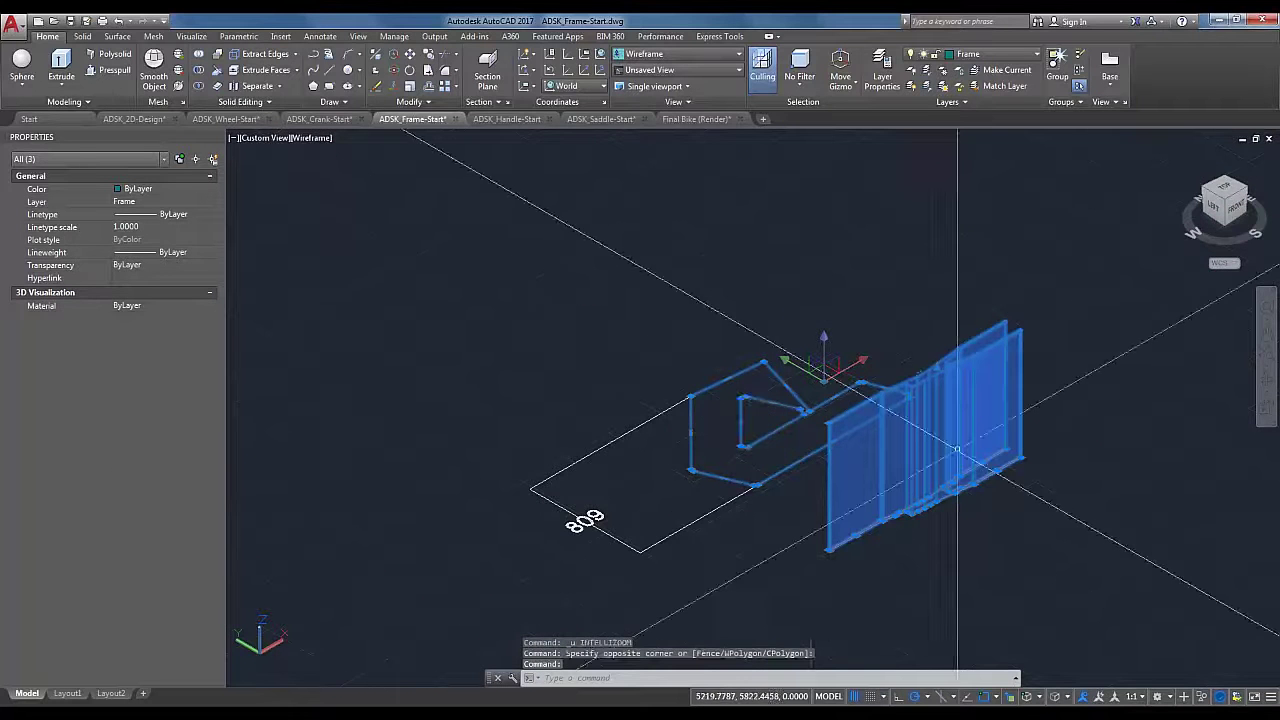
middle_click_drag(917, 463, 633, 387)
right_click(783, 471)
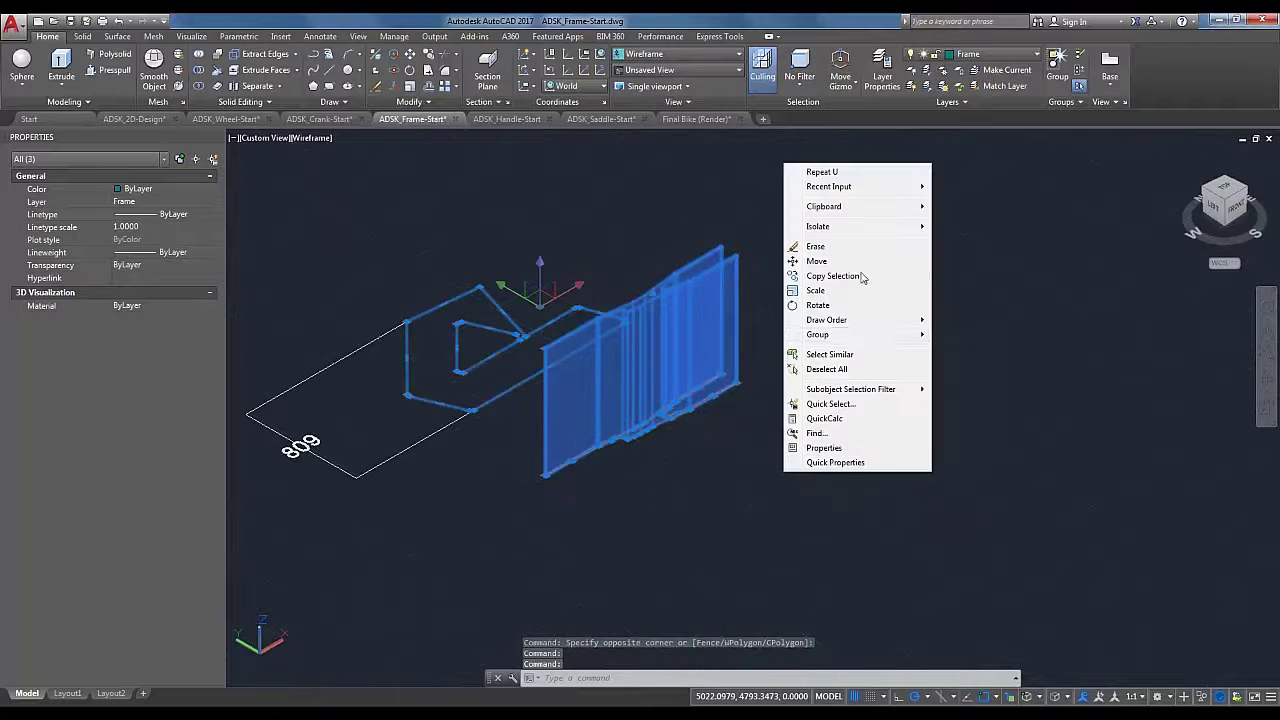
left_click(862, 276)
left_click(929, 543)
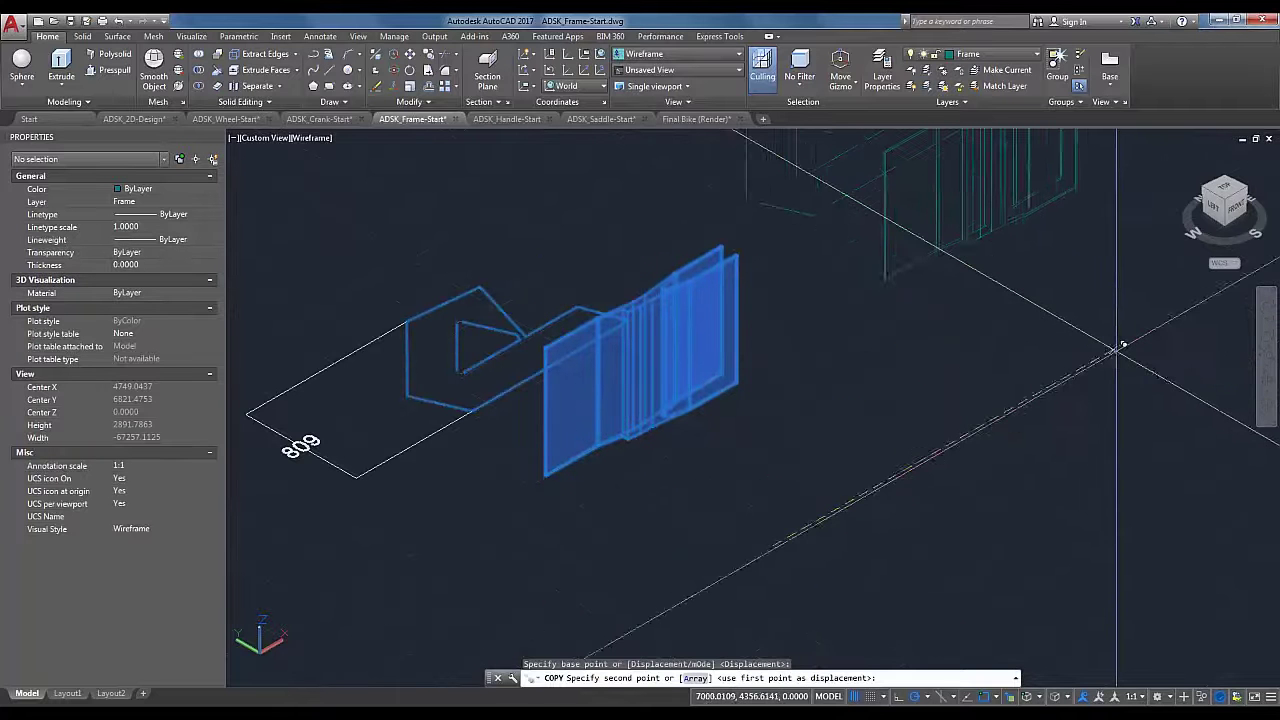
left_click(1143, 383)
key("Escape")
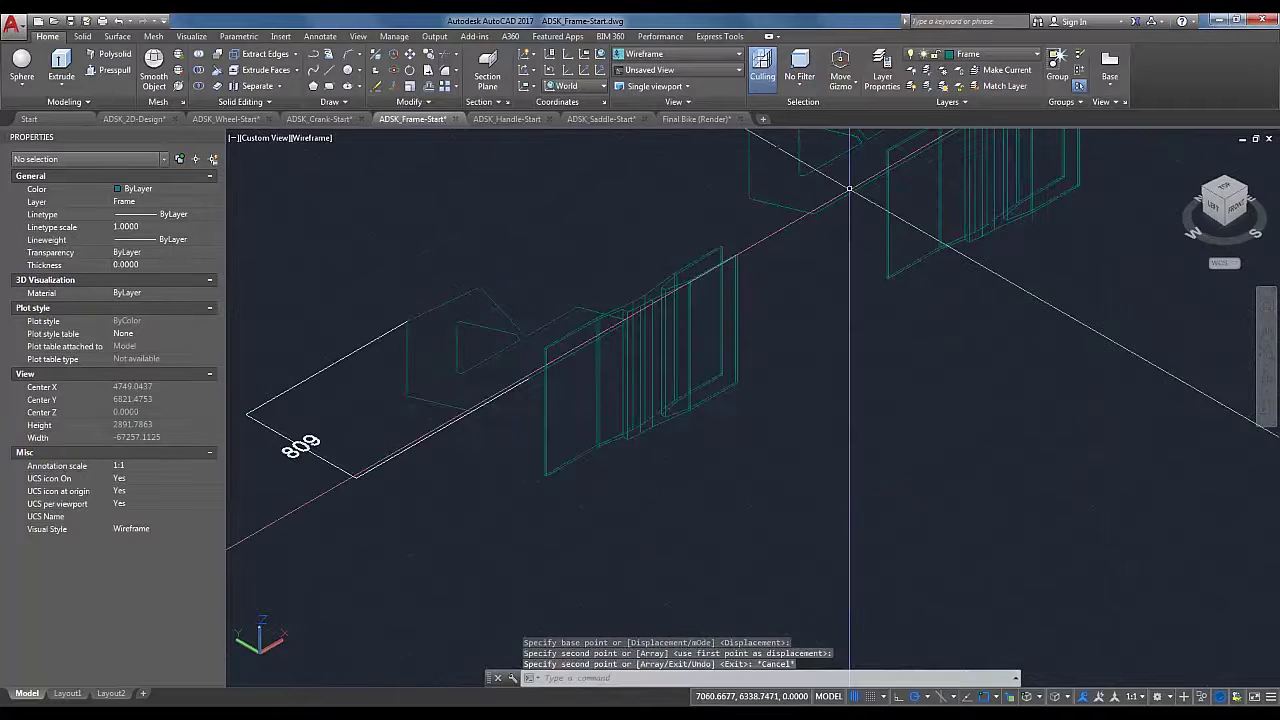
Step: Rotate the two copied side outlines 90 degrees in 3D about the X axis, based at the midpoint of the outer outline's long lower edge
scroll(897, 429, "up", 5)
left_click(903, 421)
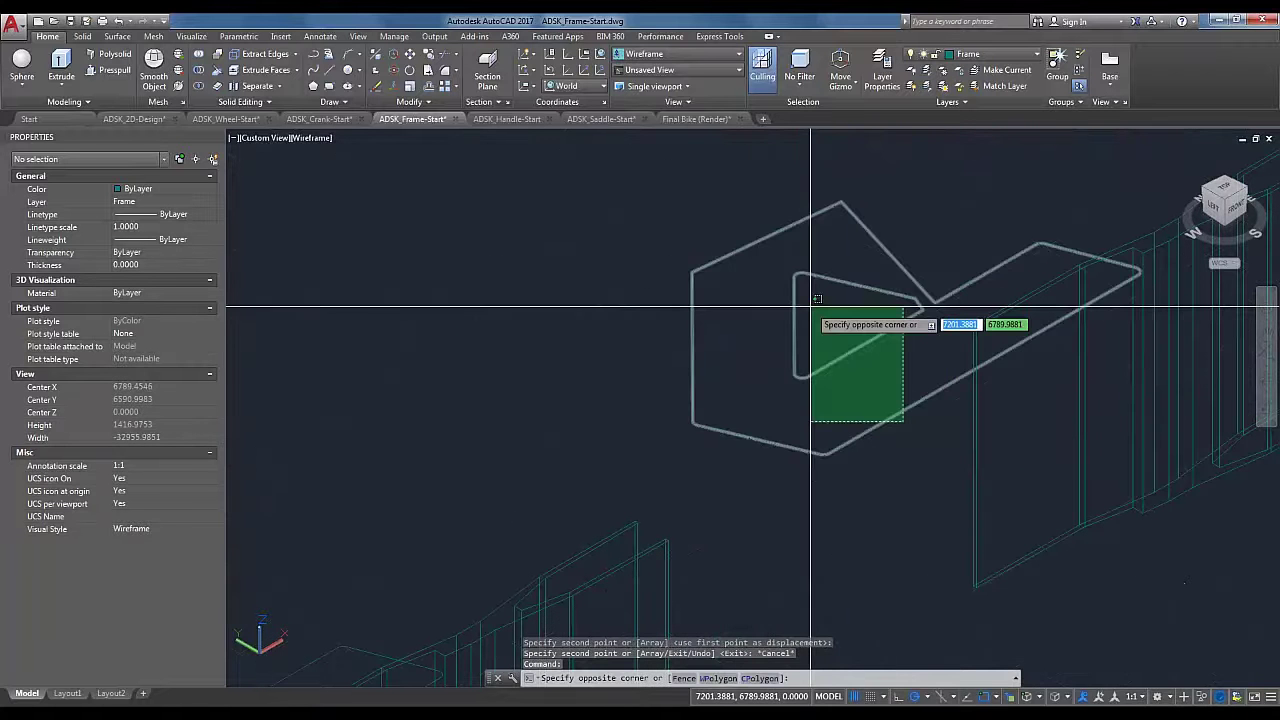
left_click(811, 298)
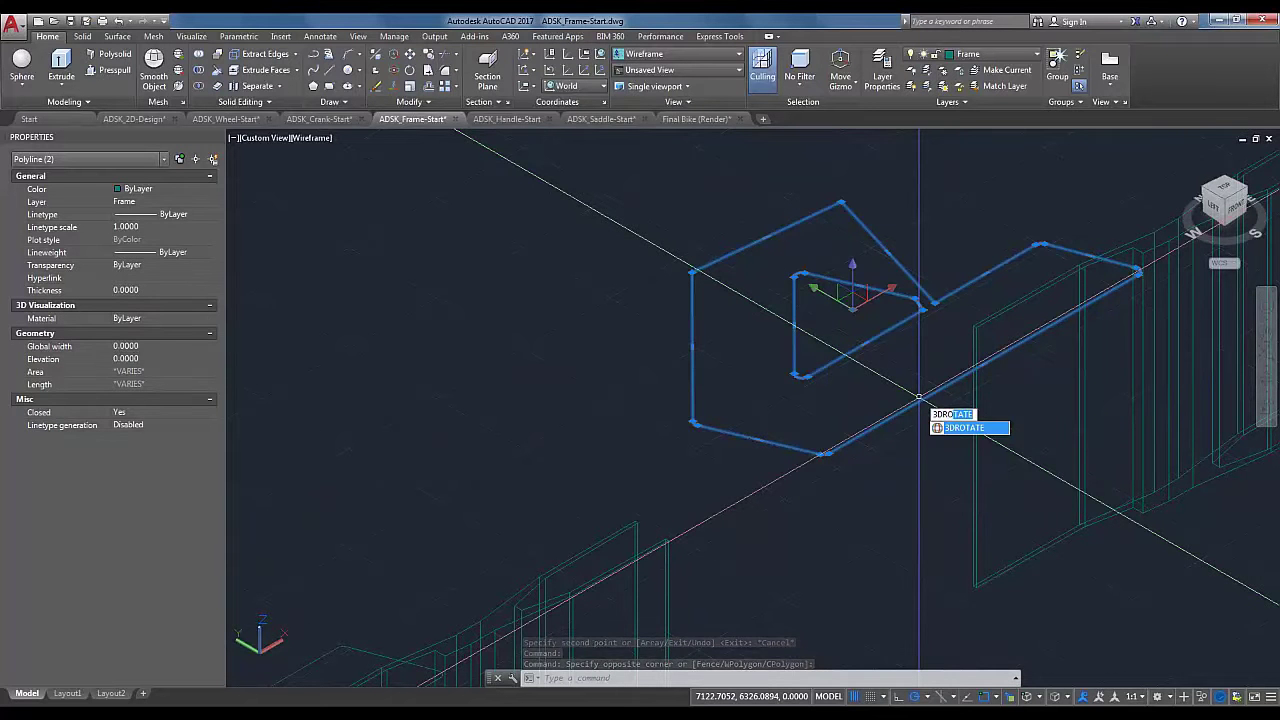
key("Return")
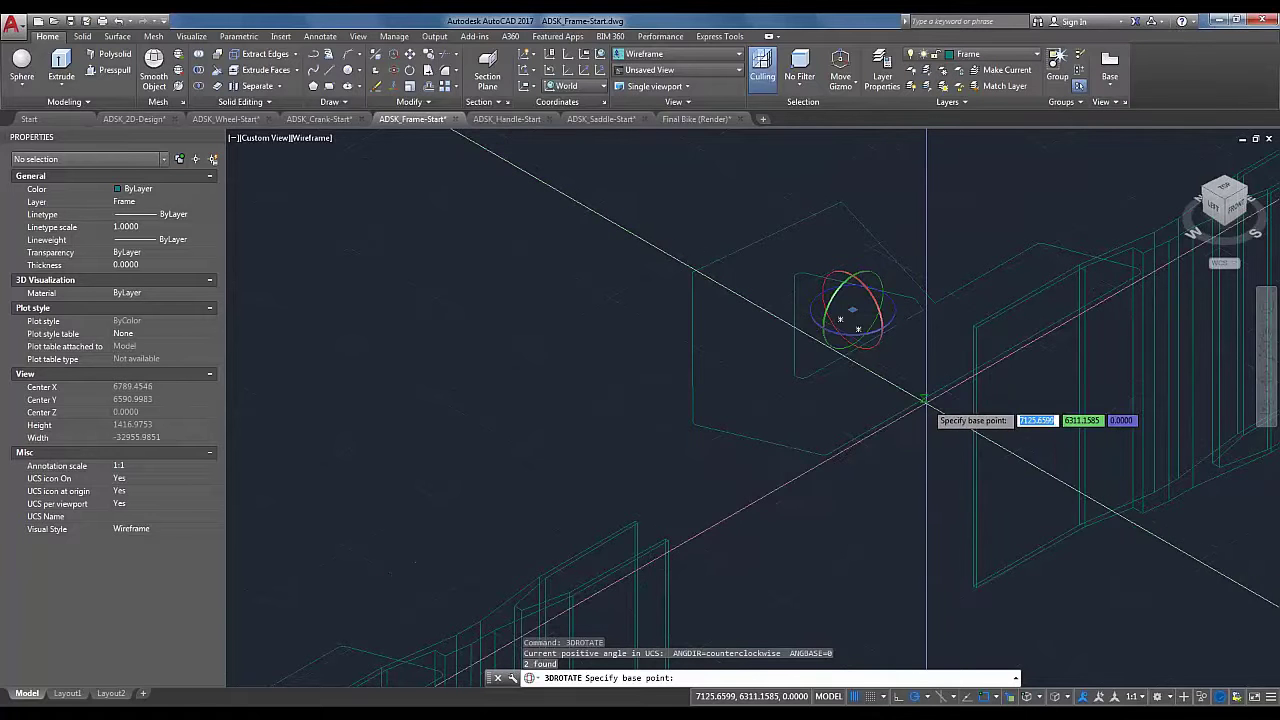
scroll(924, 399, "up", 4)
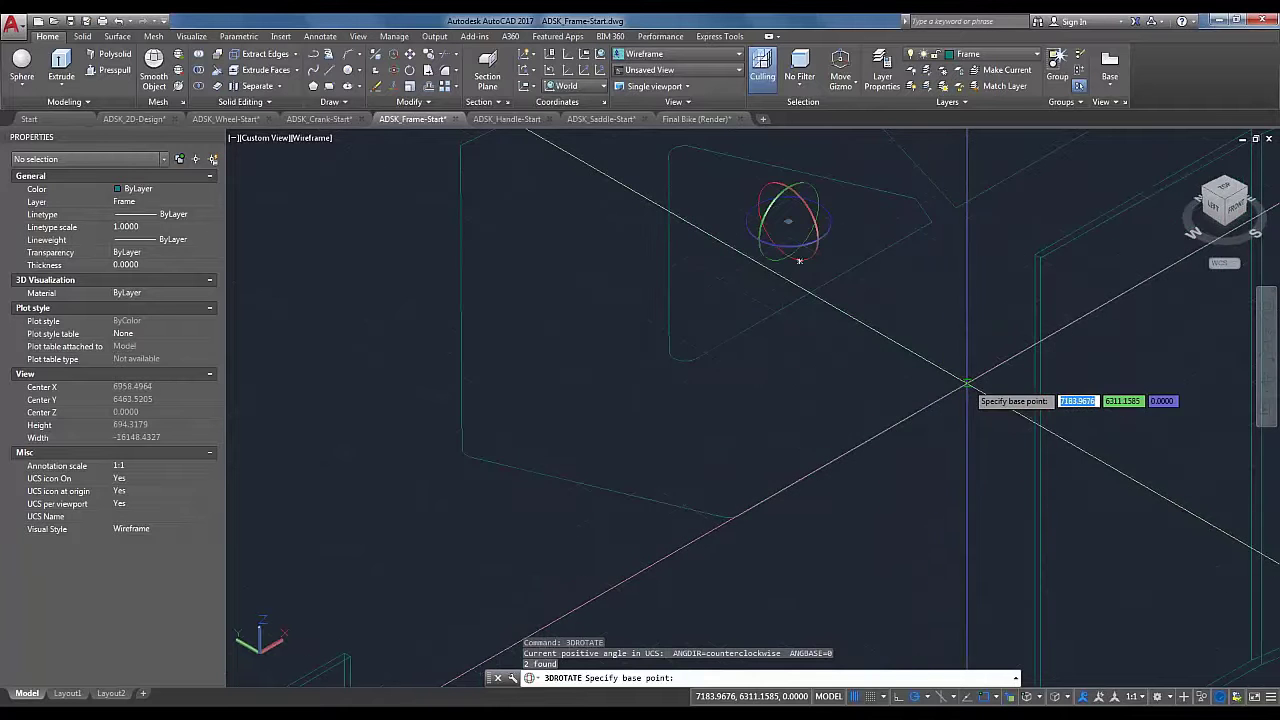
left_click(968, 381)
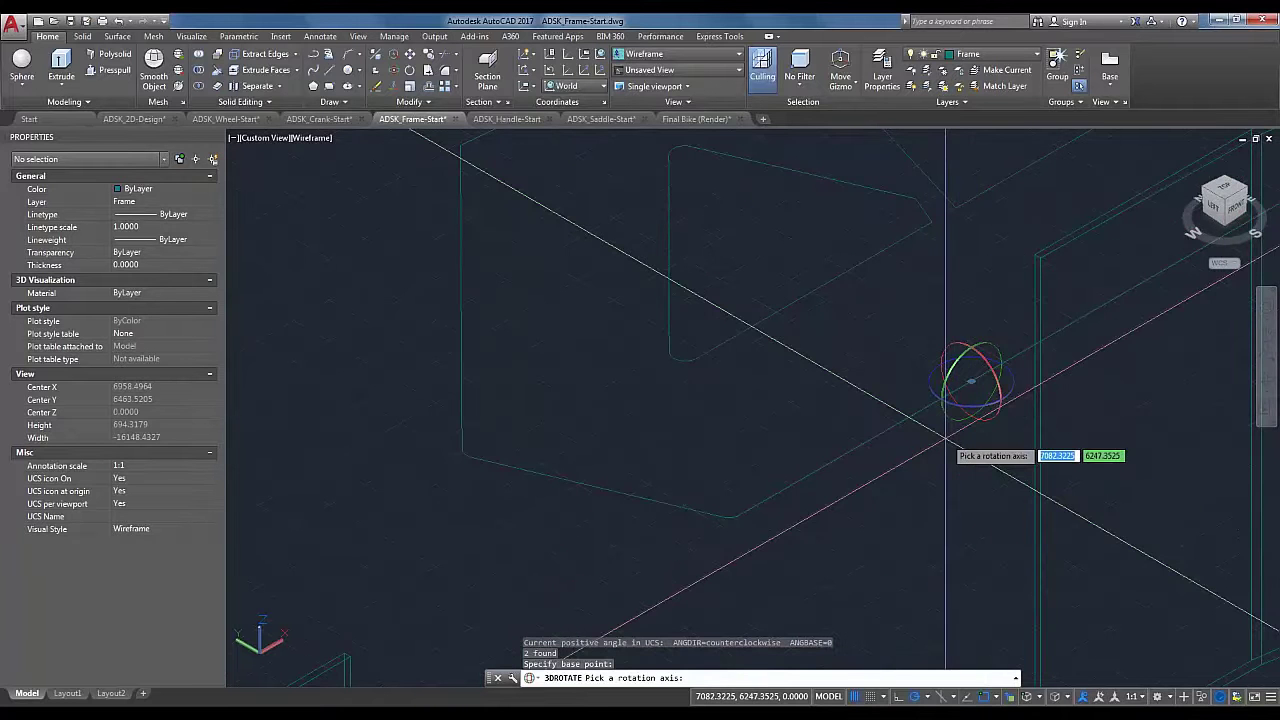
scroll(930, 455, "down", 2)
scroll(930, 455, "down", 5)
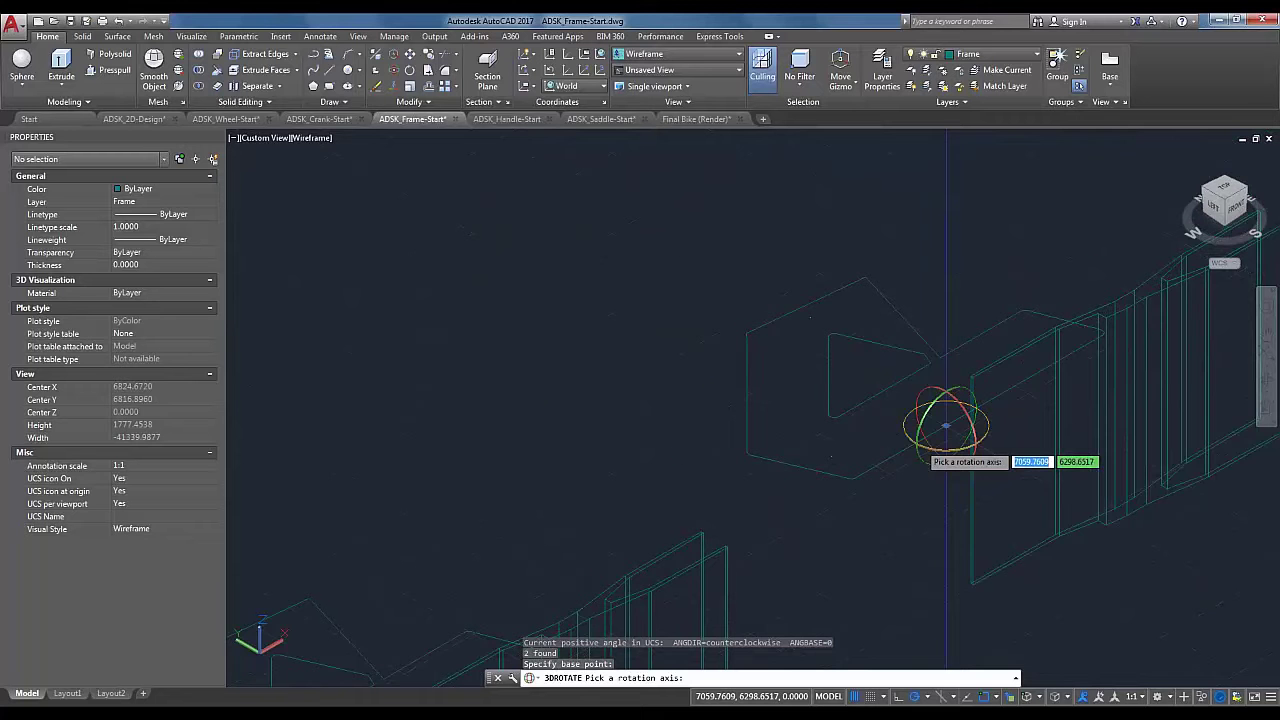
scroll(946, 425, "up", 4)
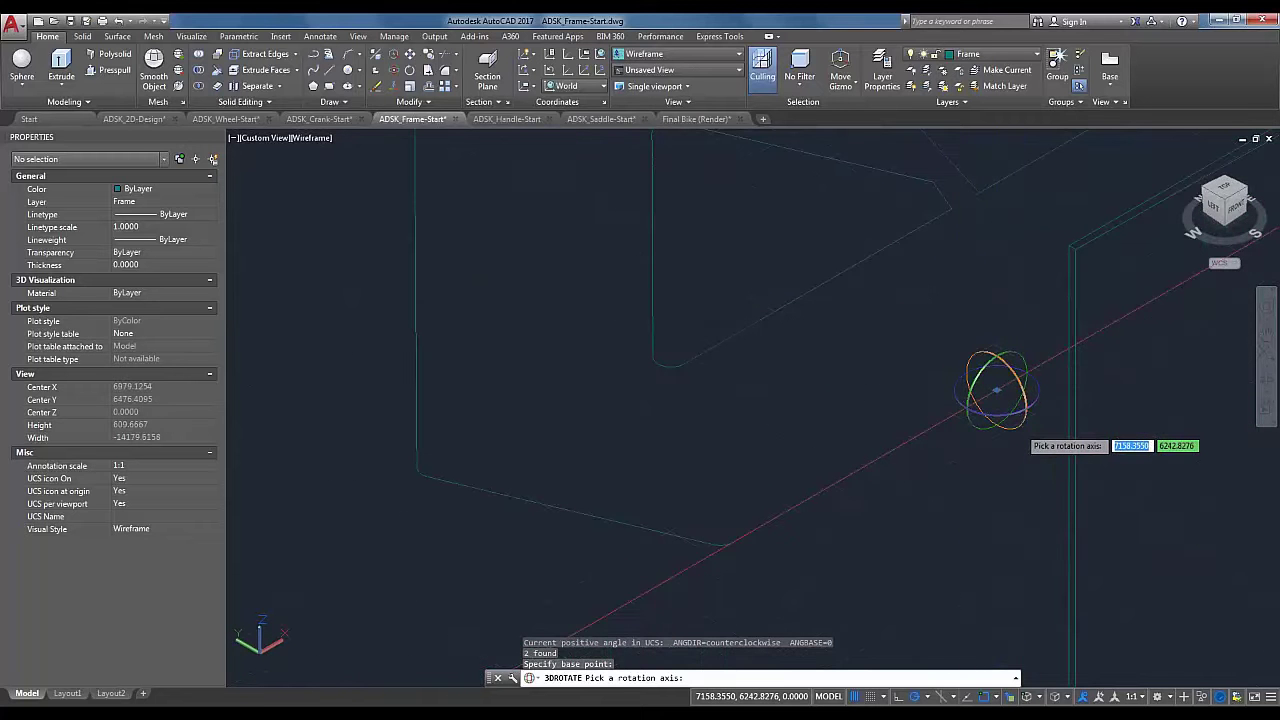
left_click(1019, 430)
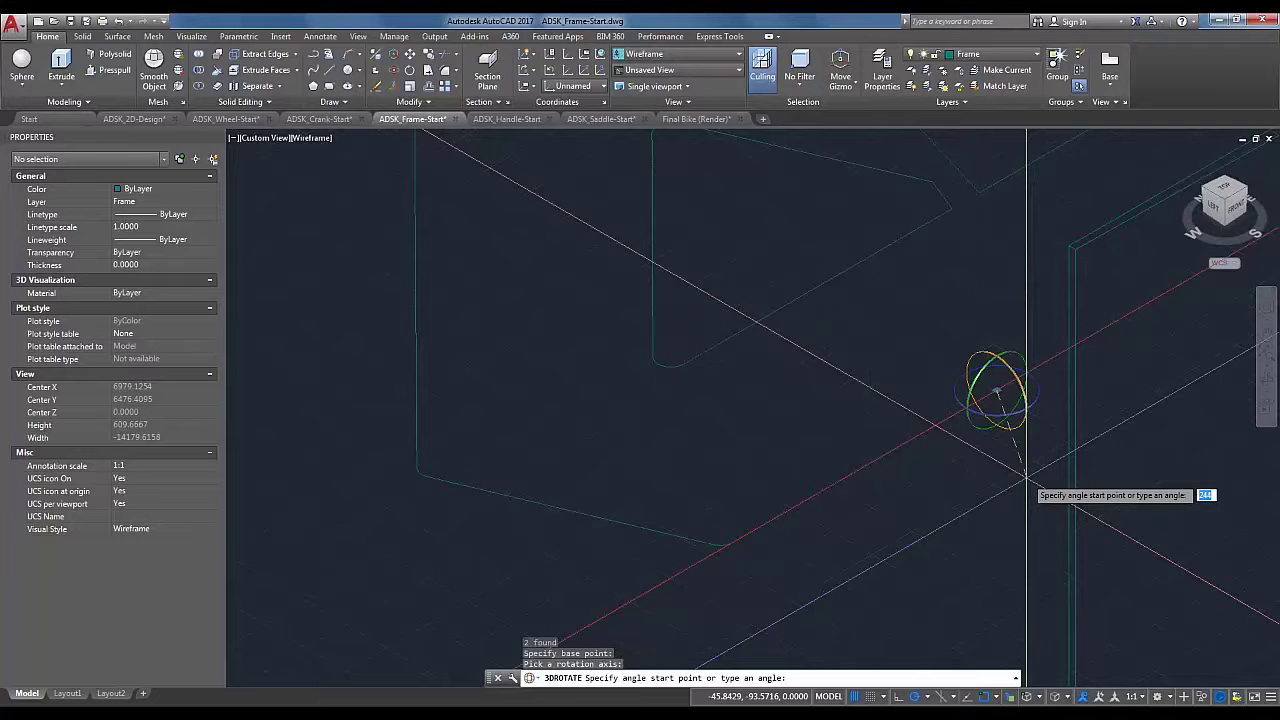
type("90")
key("Return")
scroll(1023, 471, "down", 4)
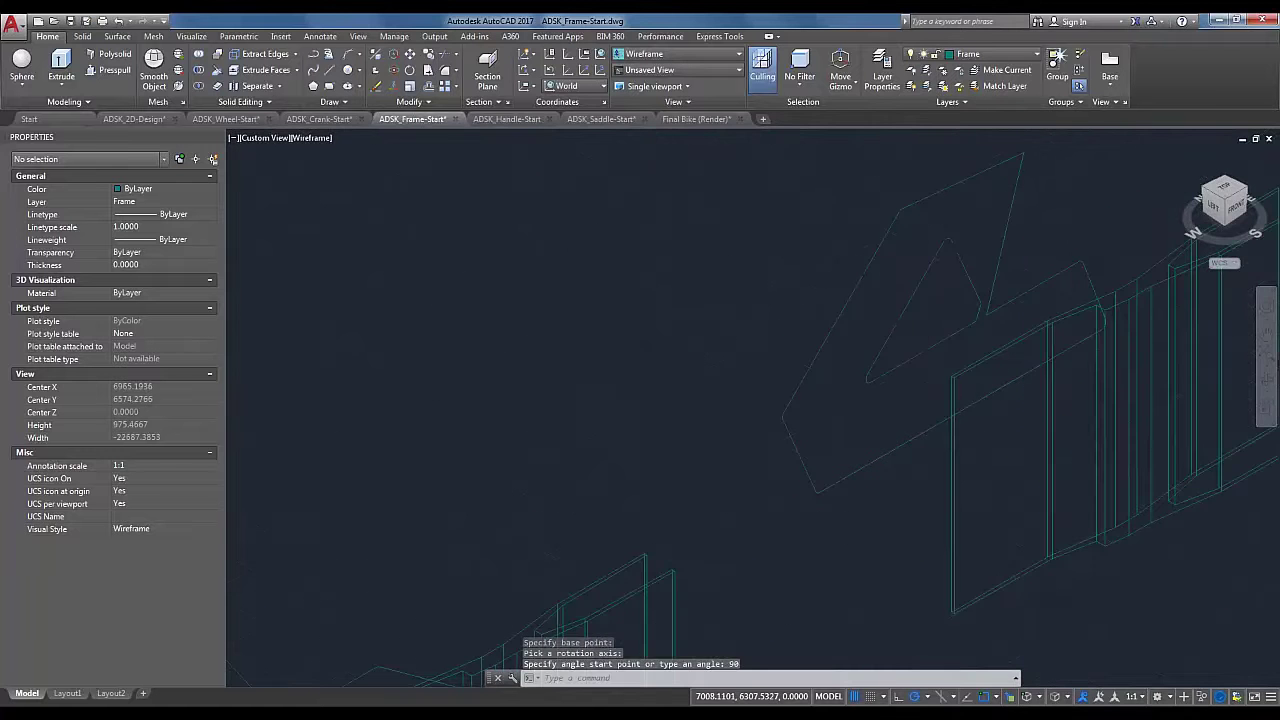
Step: Examine how the upright side outlines line up with the extruded body in the front and southwest isometric views
middle_click_drag(1086, 545, 726, 490)
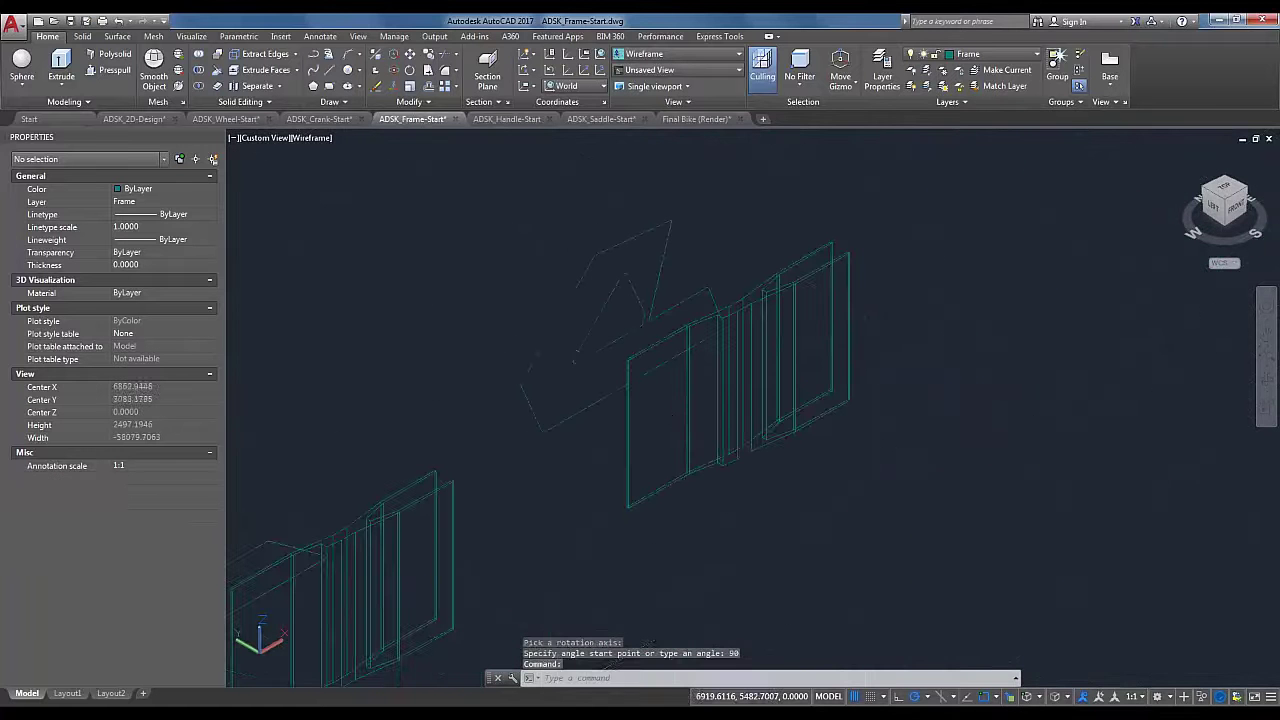
left_click(1243, 214)
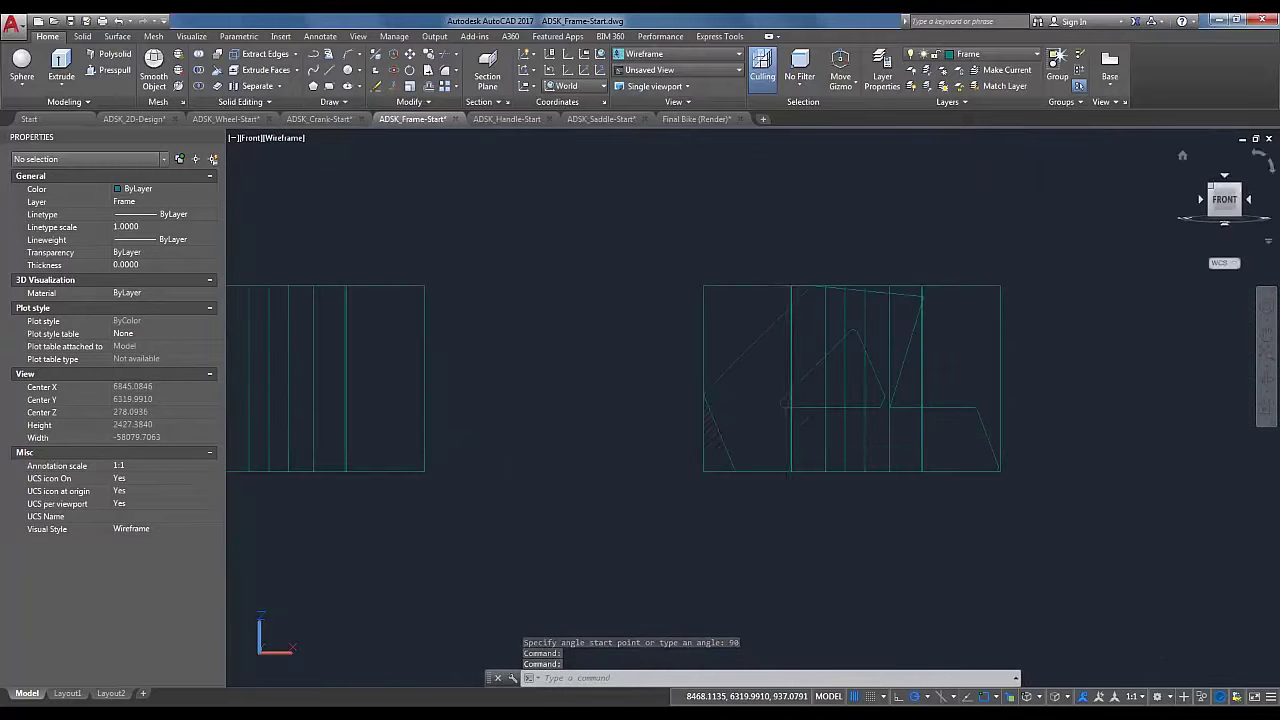
left_click(1210, 186)
scroll(1000, 374, "up", 5)
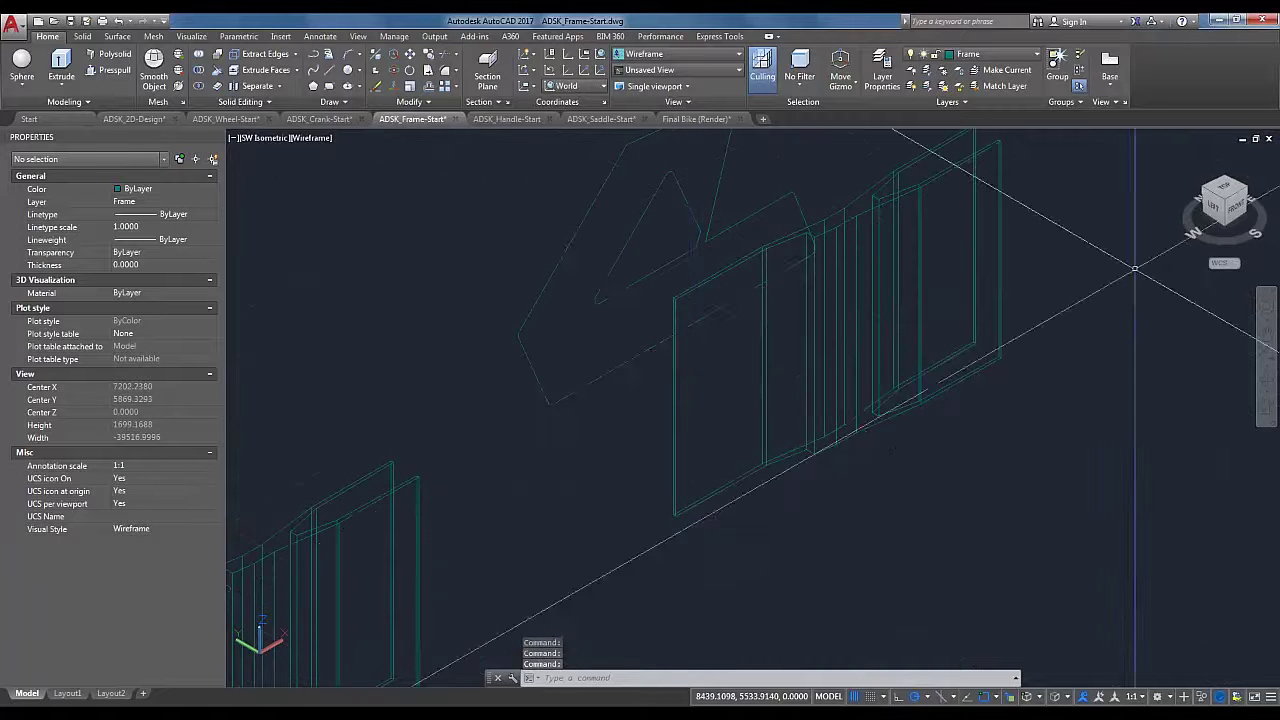
left_click(1236, 204)
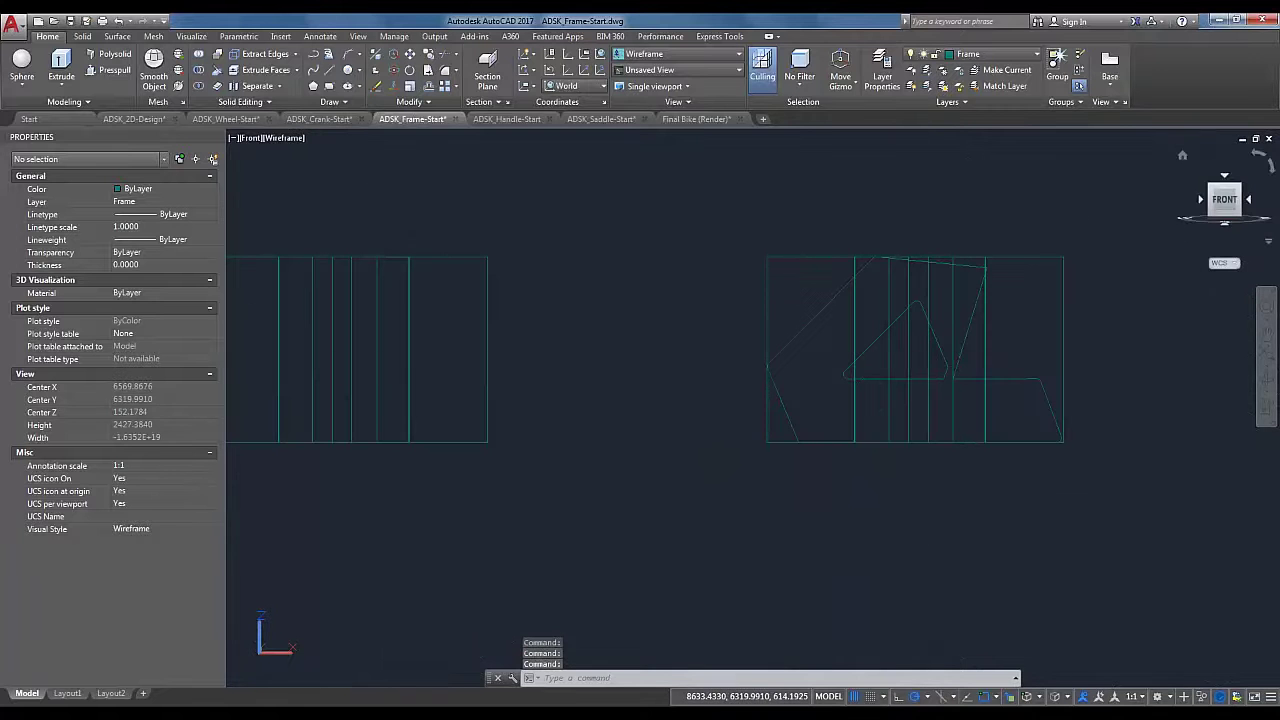
left_click(1208, 186)
scroll(975, 357, "up", 5)
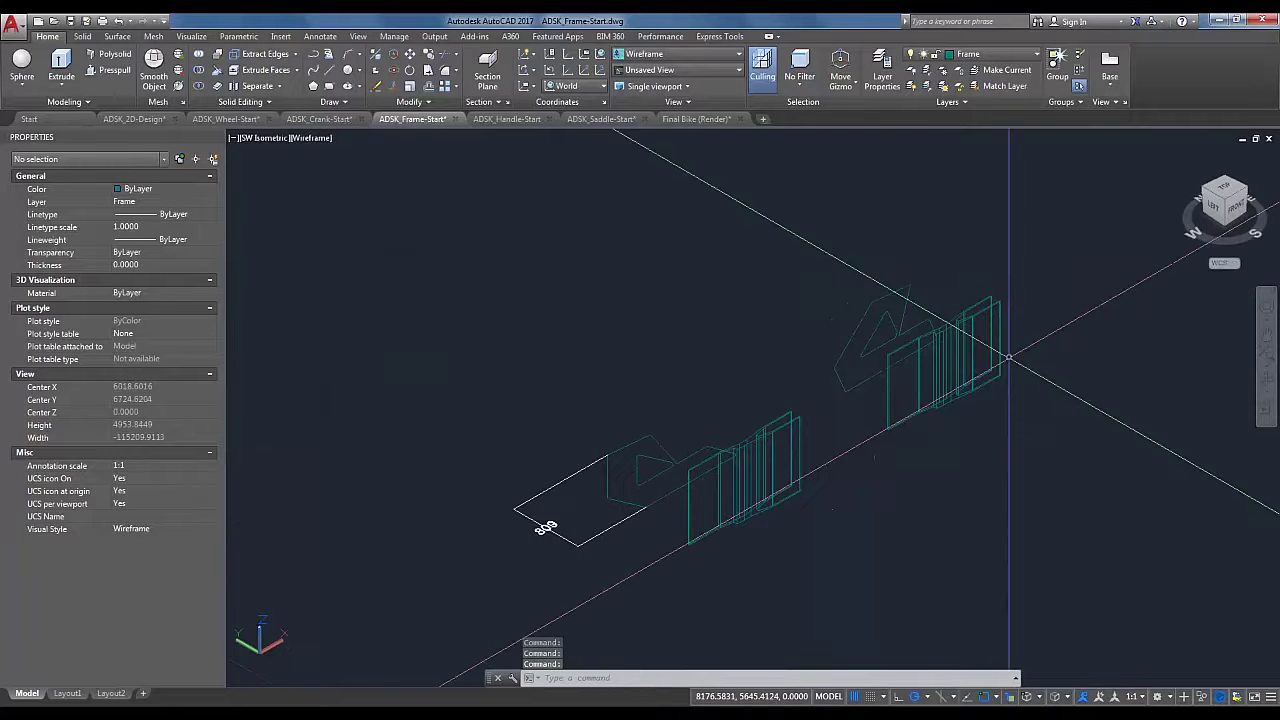
scroll(975, 357, "down", 5)
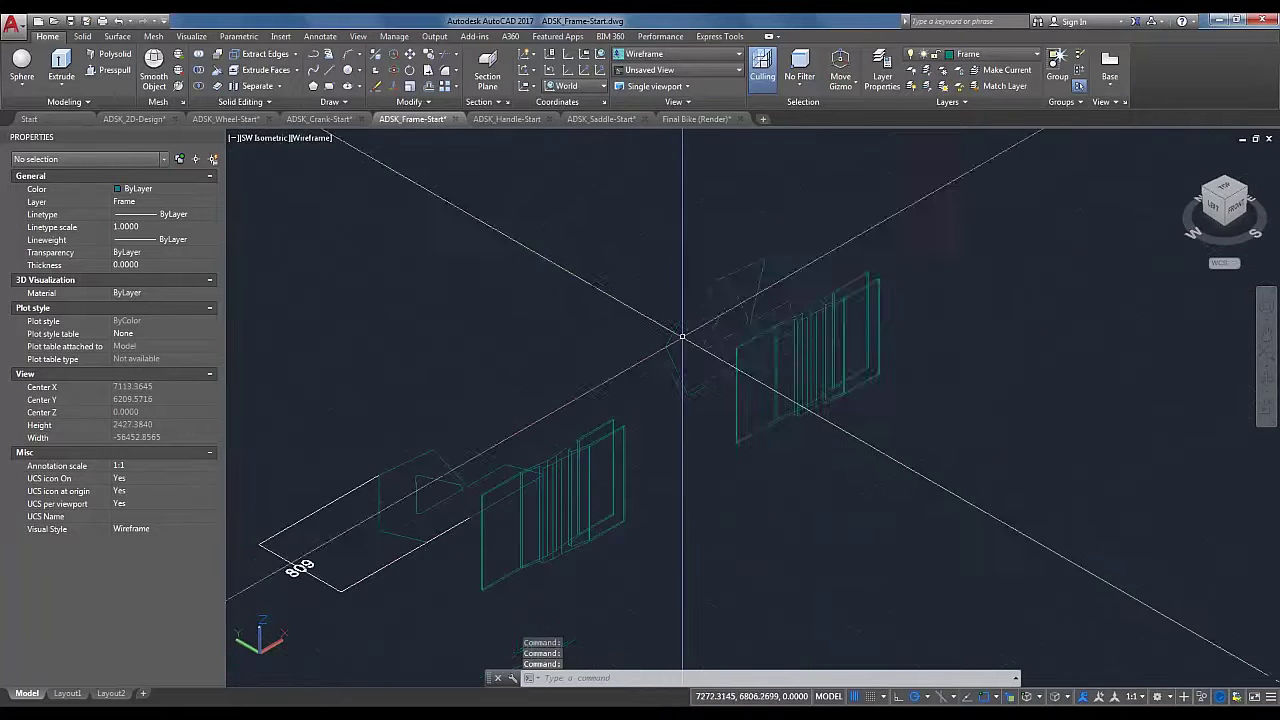
Step: Copy the extruded body and both upright side outlines farther along the X axis as another working set
left_click(659, 211)
left_click(943, 429)
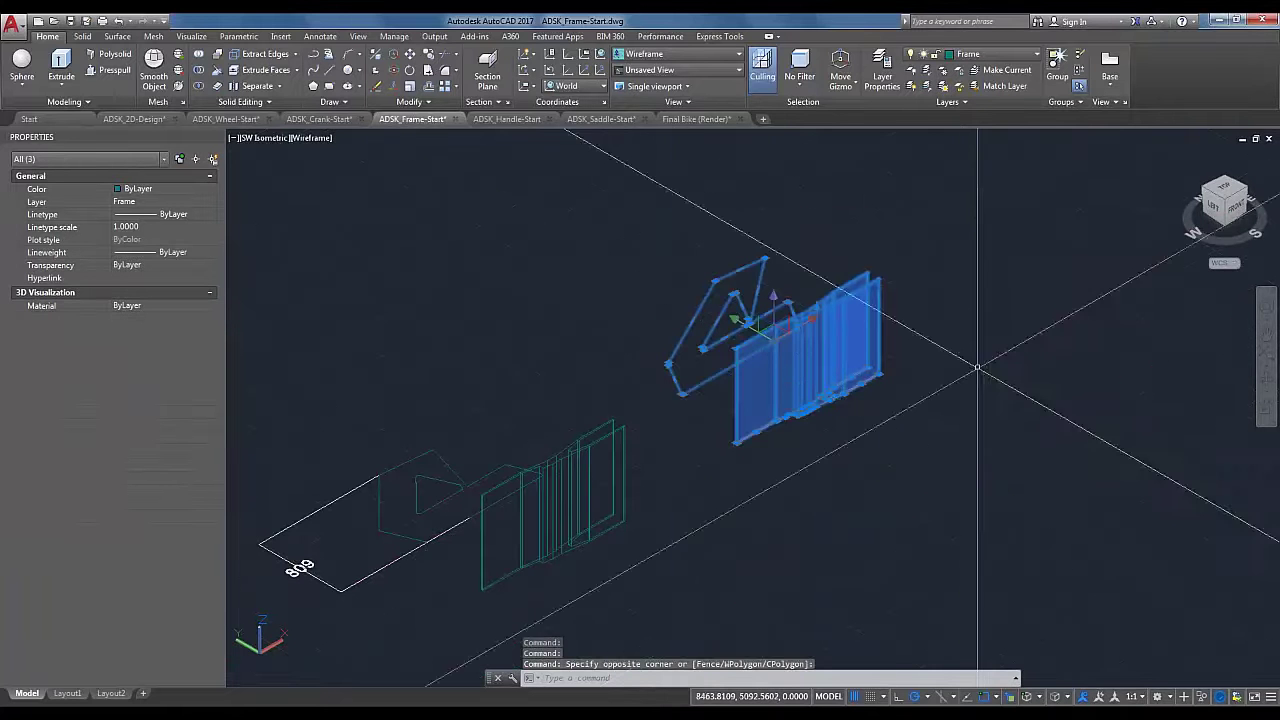
right_click(905, 150)
left_click(980, 266)
left_click(848, 497)
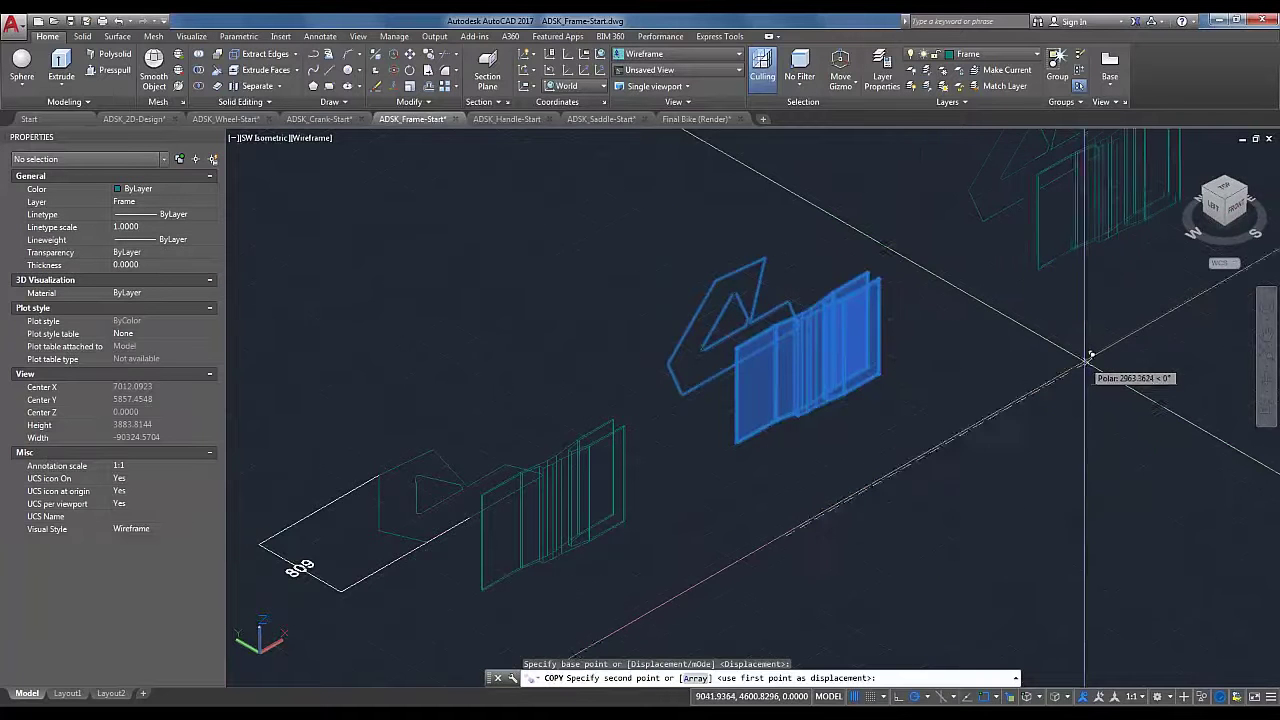
left_click(1083, 392)
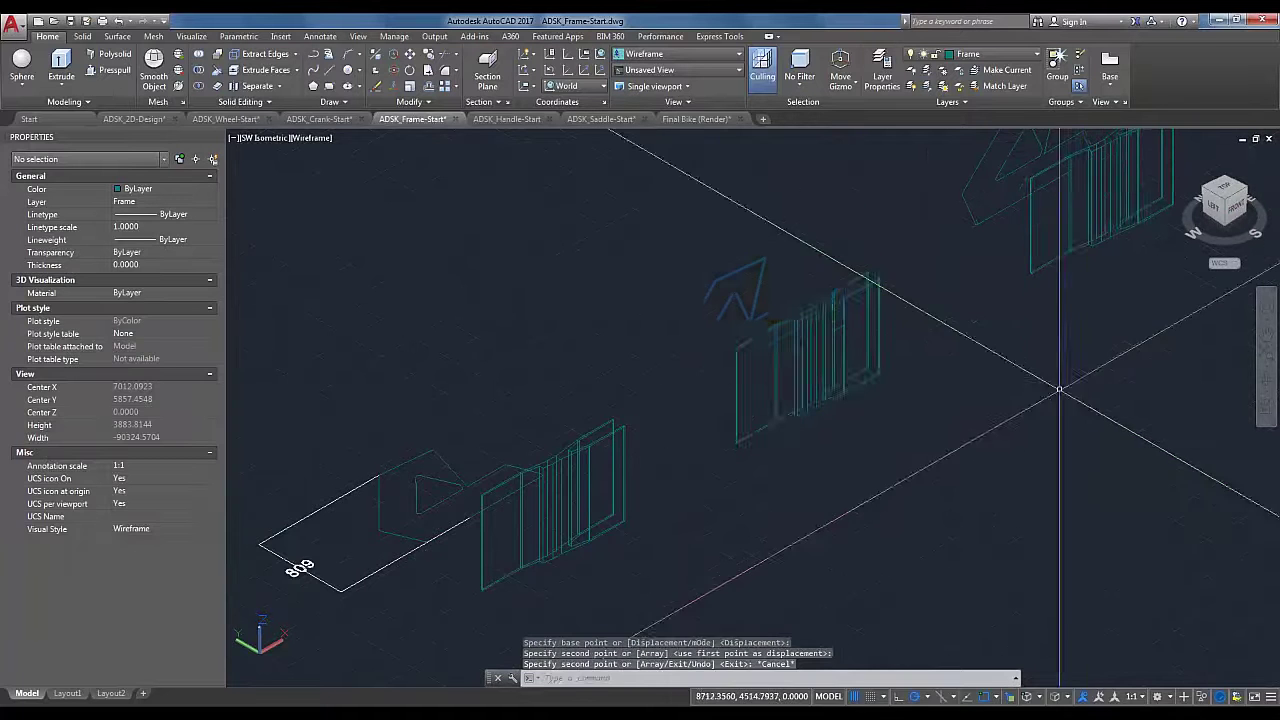
scroll(1083, 392, "up", 2)
key("Escape")
Step: Extrude the outer upright side outline about 1281 mm through the frame body and extrude the triangular outline through it as well
scroll(895, 538, "up", 2)
left_click(61, 65)
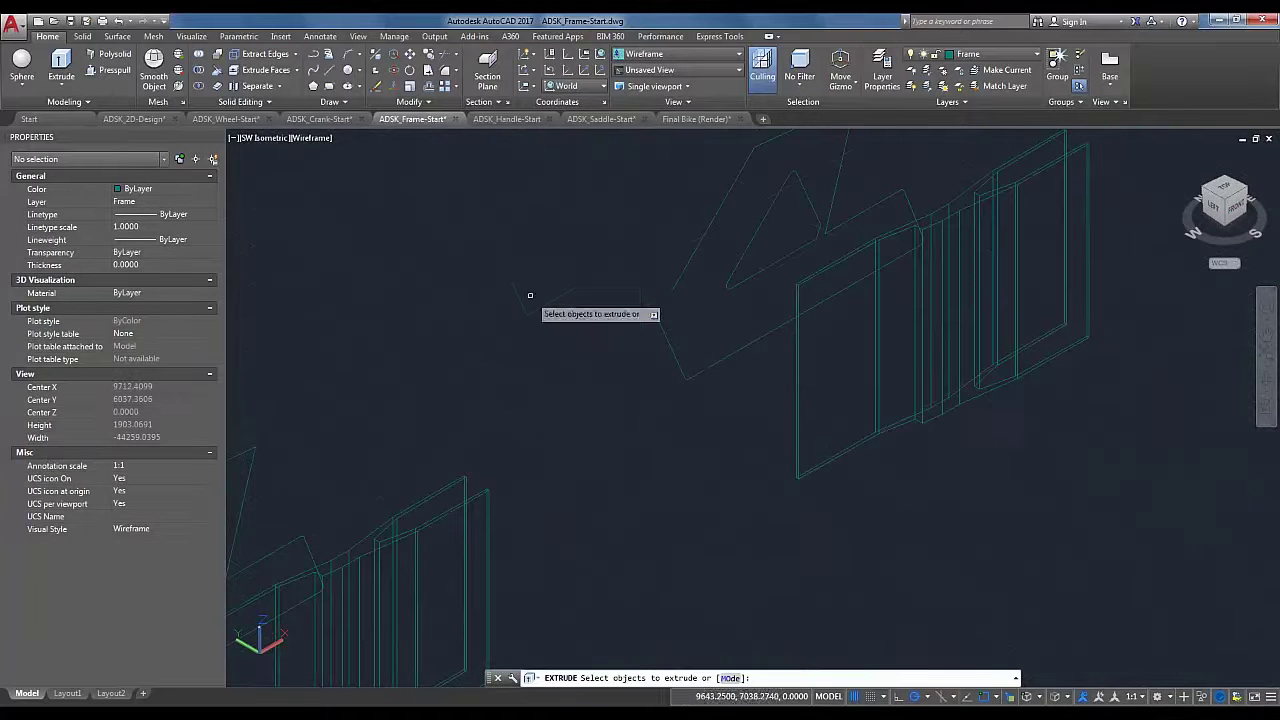
left_click(709, 368)
key("Return")
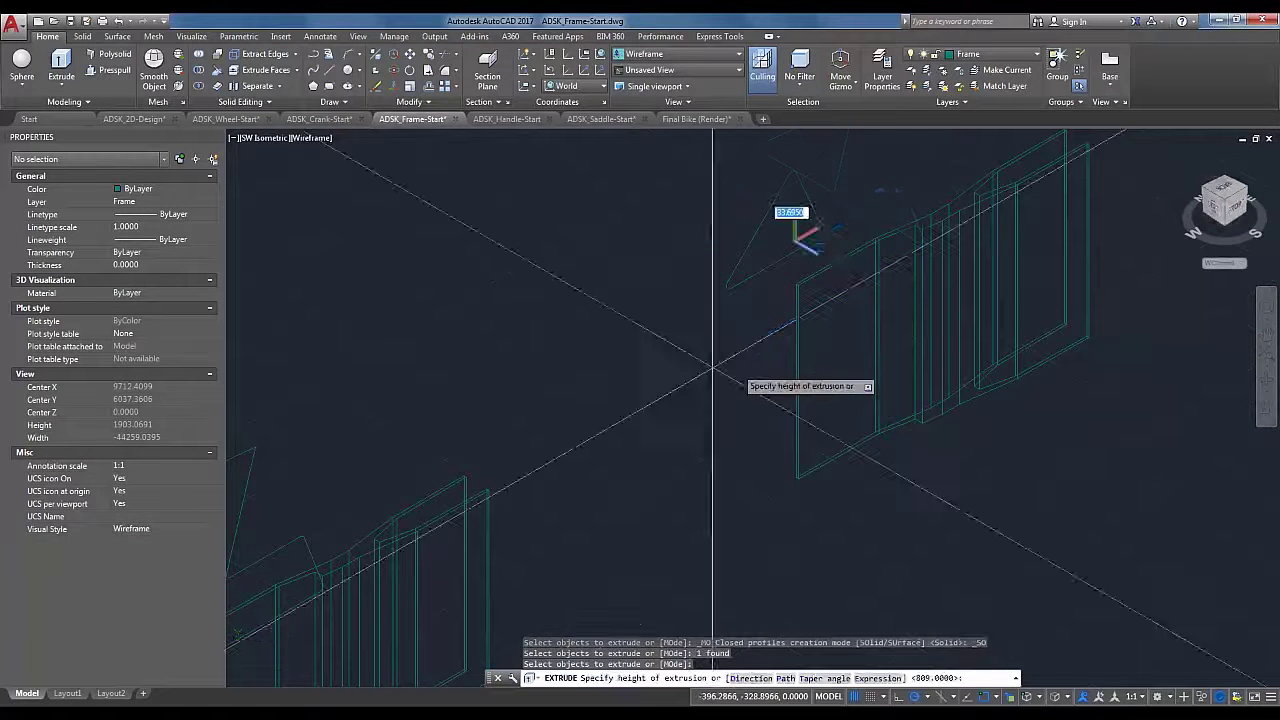
key("Return")
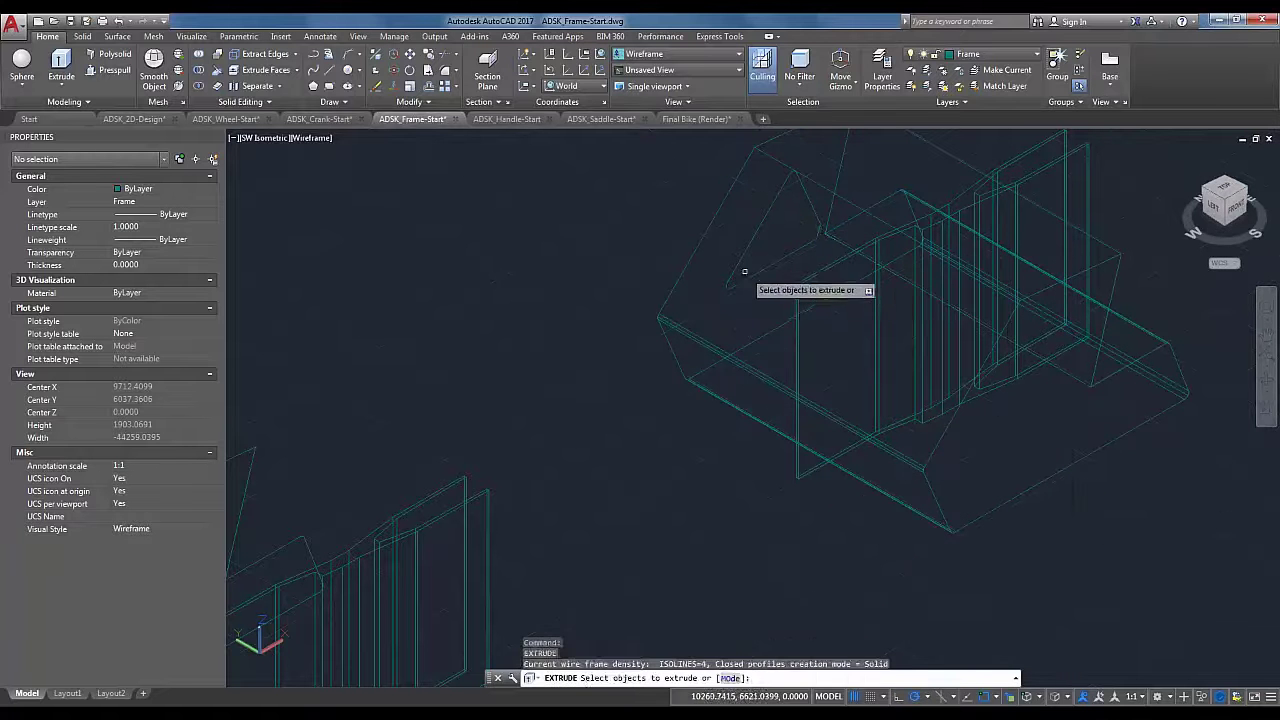
left_click(747, 277)
key("Return")
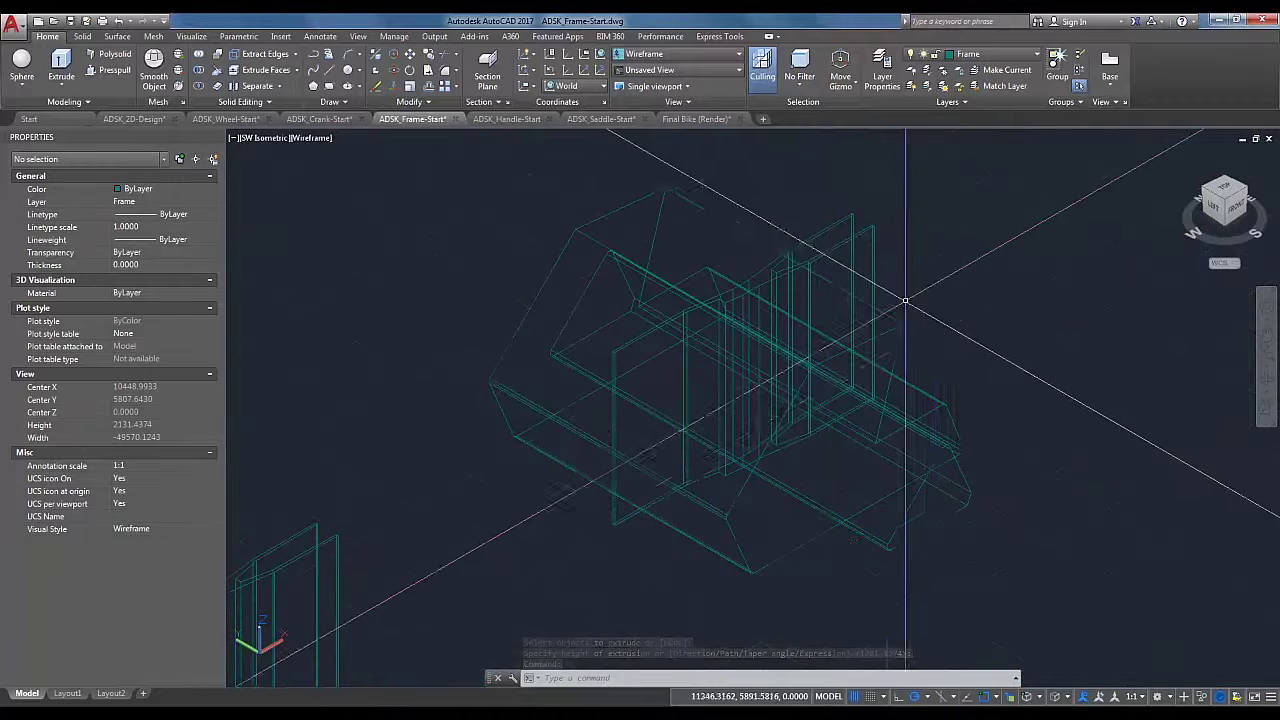
Step: Examine how the frame body and the outer side extrusion cross each other, highlighting each solid in turn
mouse_move(900, 322)
middle_mouse_down("shift")
mouse_move(627, 330)
mouse_move(663, 351)
mouse_move(900, 329)
middle_mouse_up("shift")
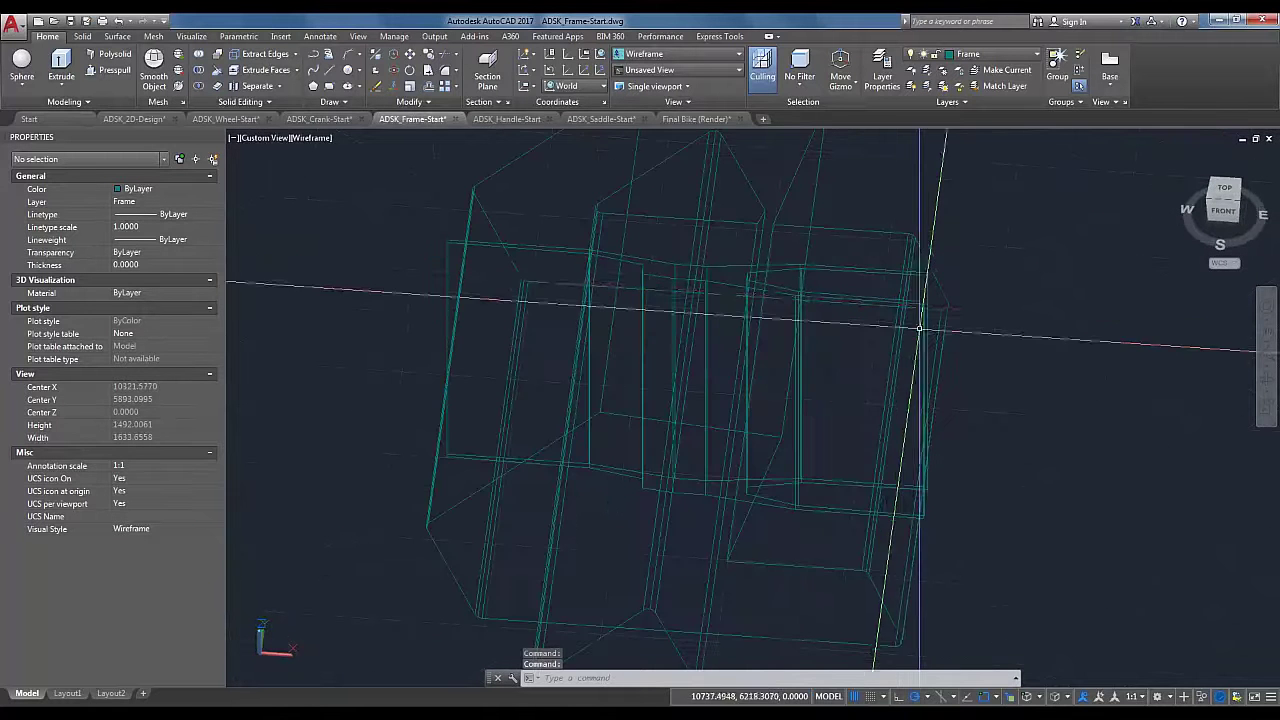
left_click(920, 285)
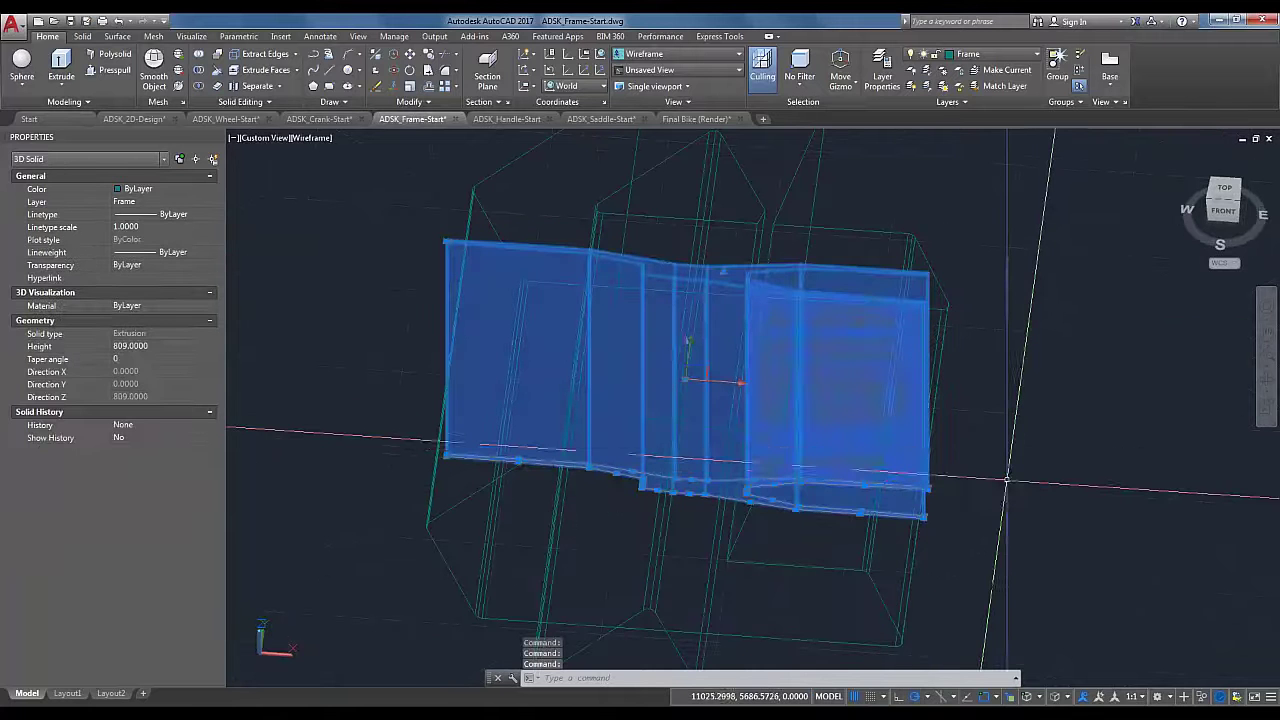
middle_click_drag(1005, 486, 1005, 474, "shift")
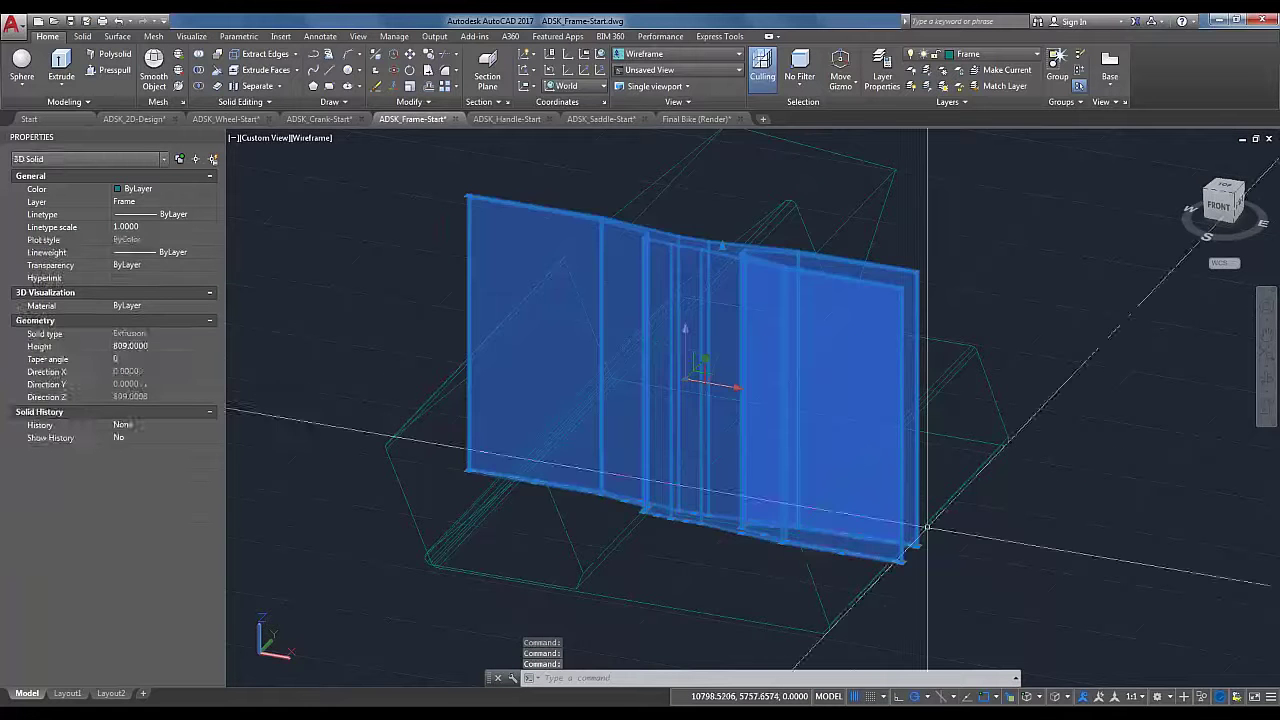
key("Escape")
left_click(823, 605)
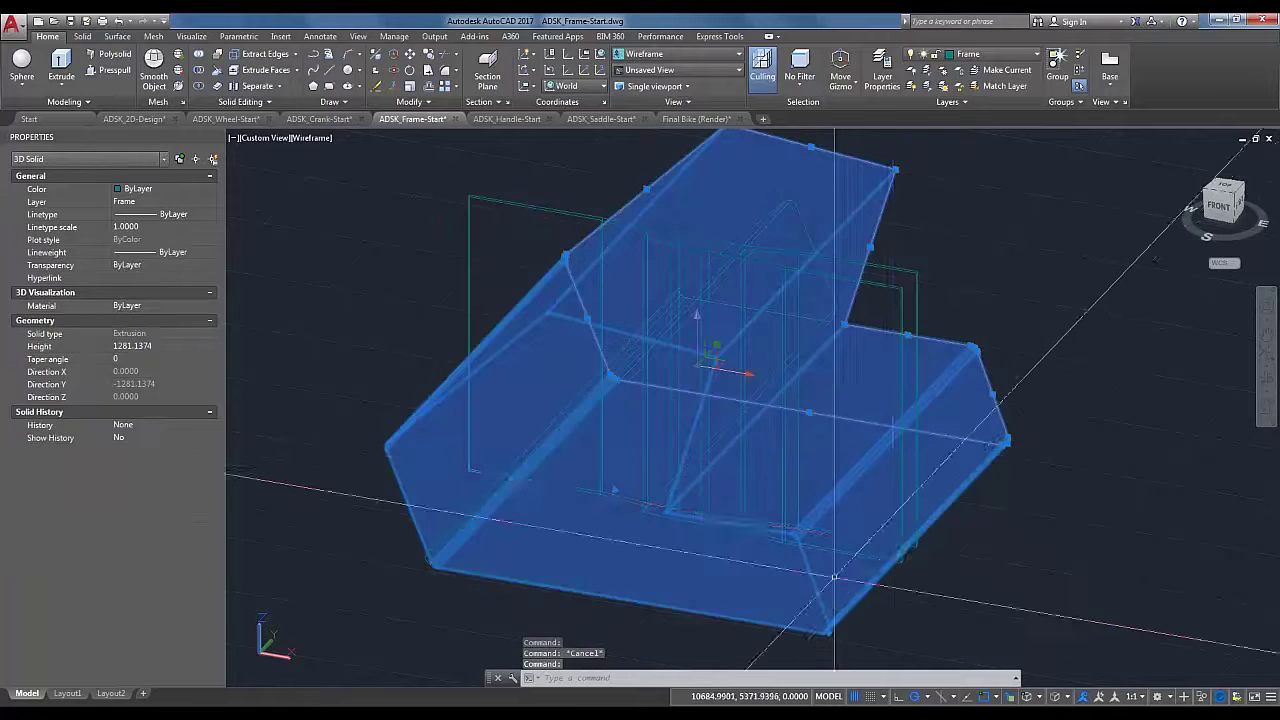
key("Escape")
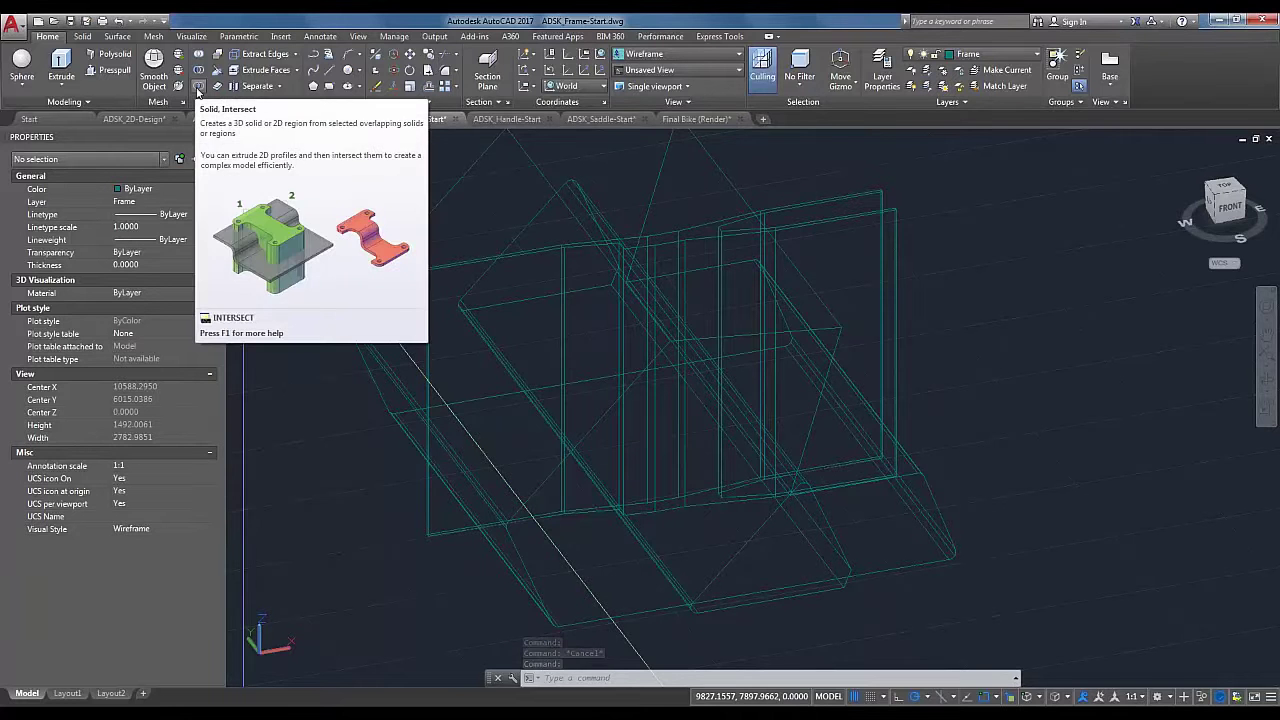
Step: Intersect the frame body with the outer side extrusion and display the solids in the X-Ray visual style
left_click(198, 88)
left_click(879, 222)
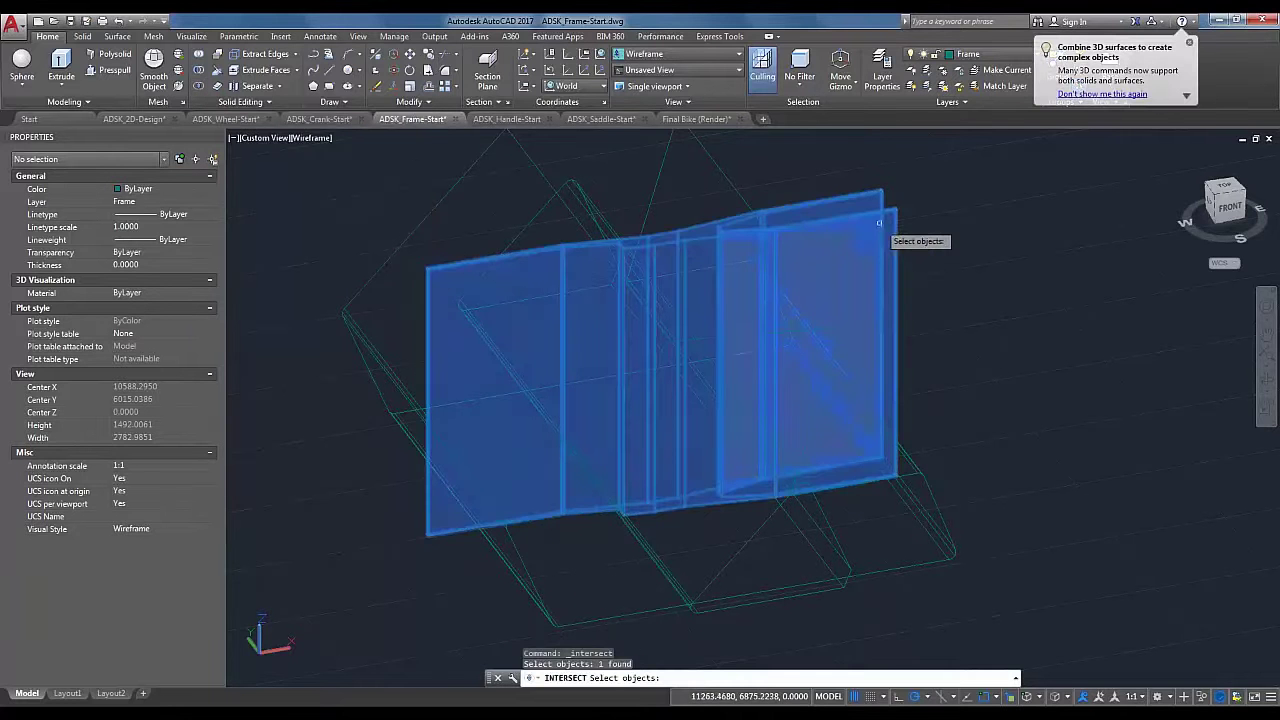
left_click(938, 505)
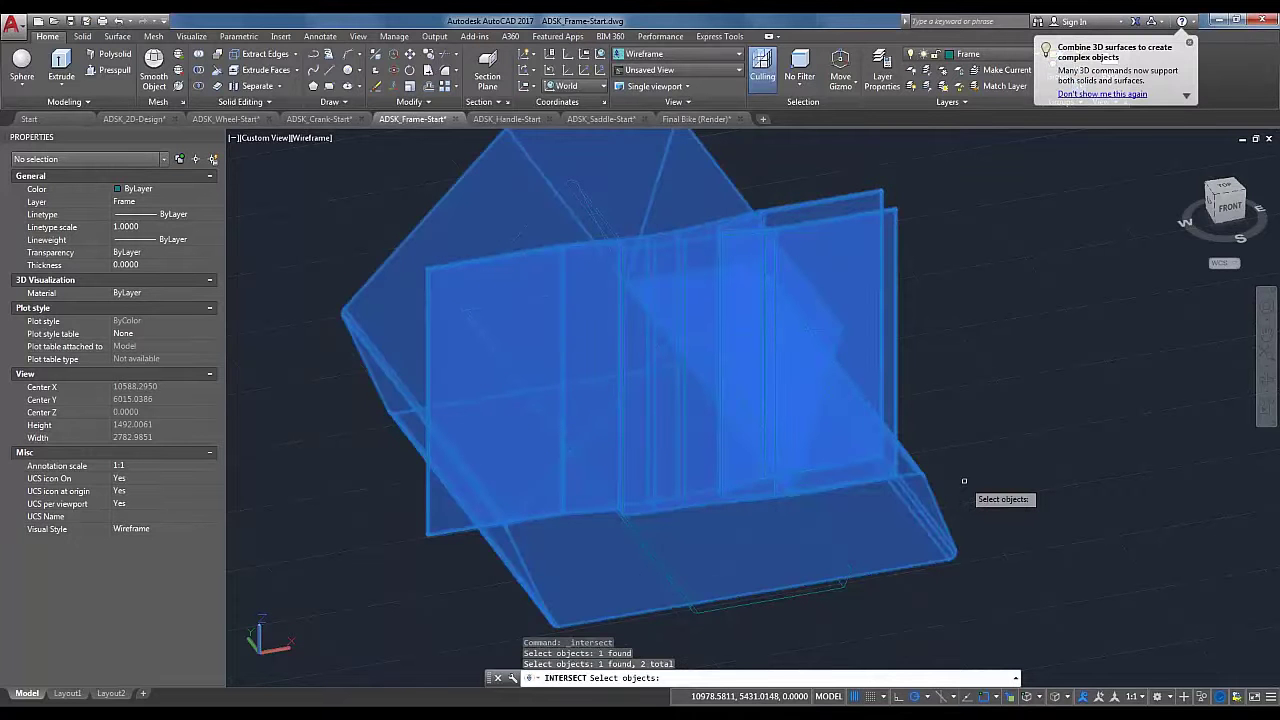
key("Return")
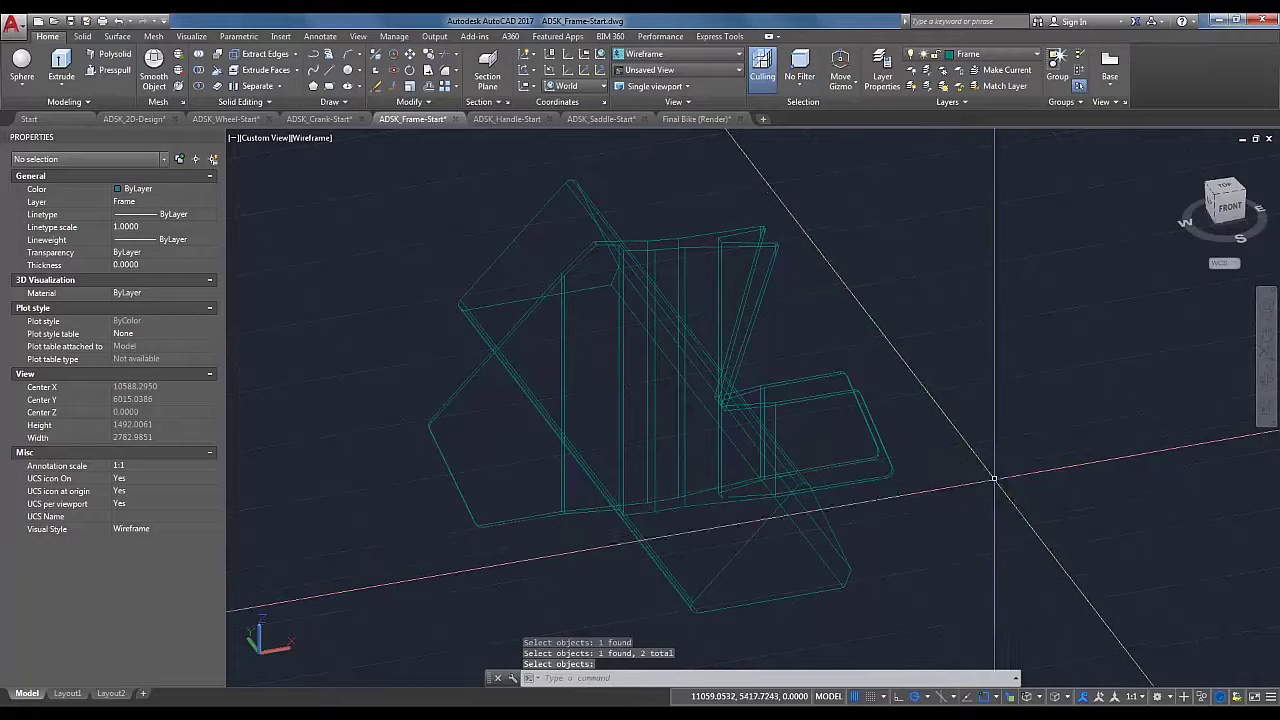
left_click(312, 140)
left_click(354, 304)
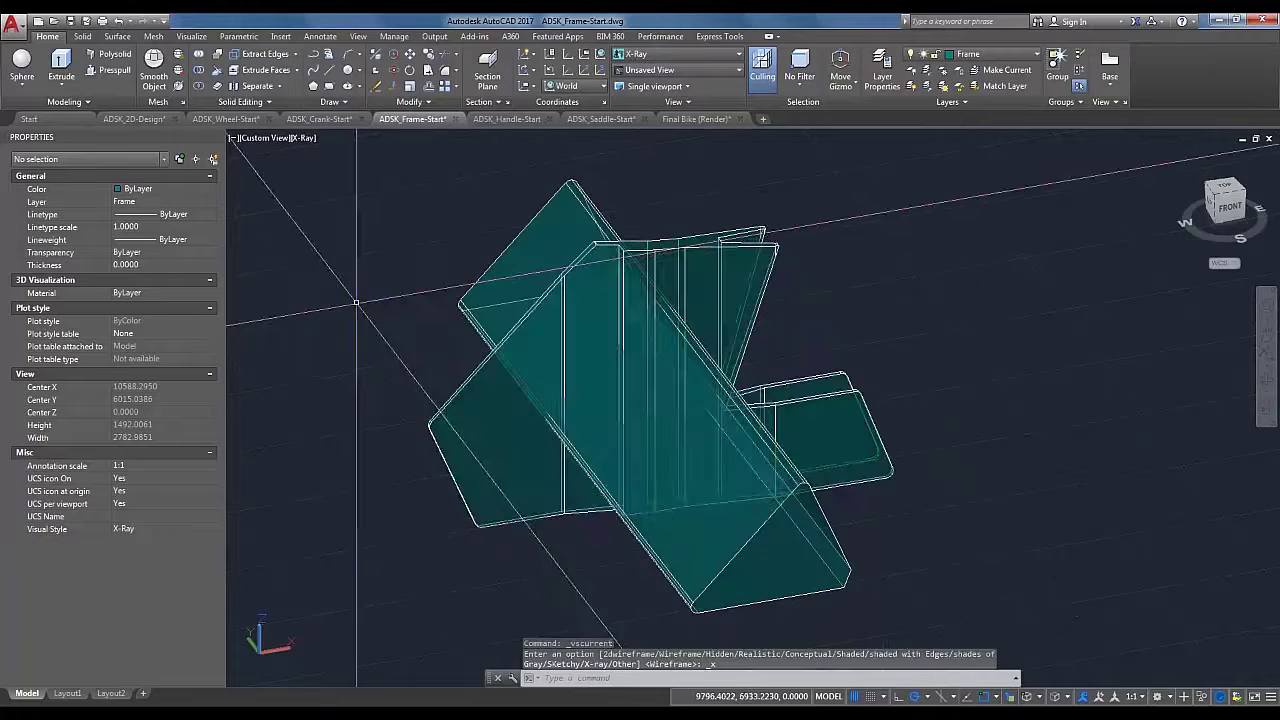
Step: Undo the X-Ray display and the intersection of the frame body with the outer side extrusion
key("ctrl+z")
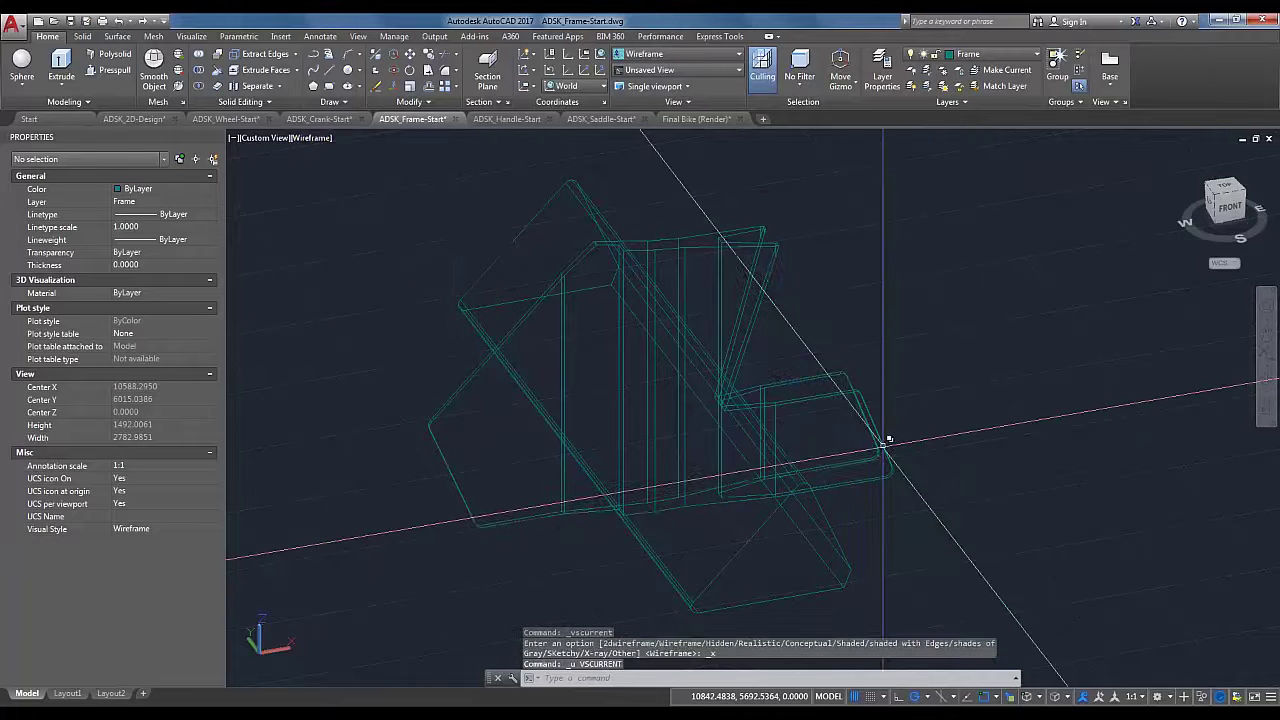
key("ctrl+z")
key("ctrl+z")
key("ctrl+z")
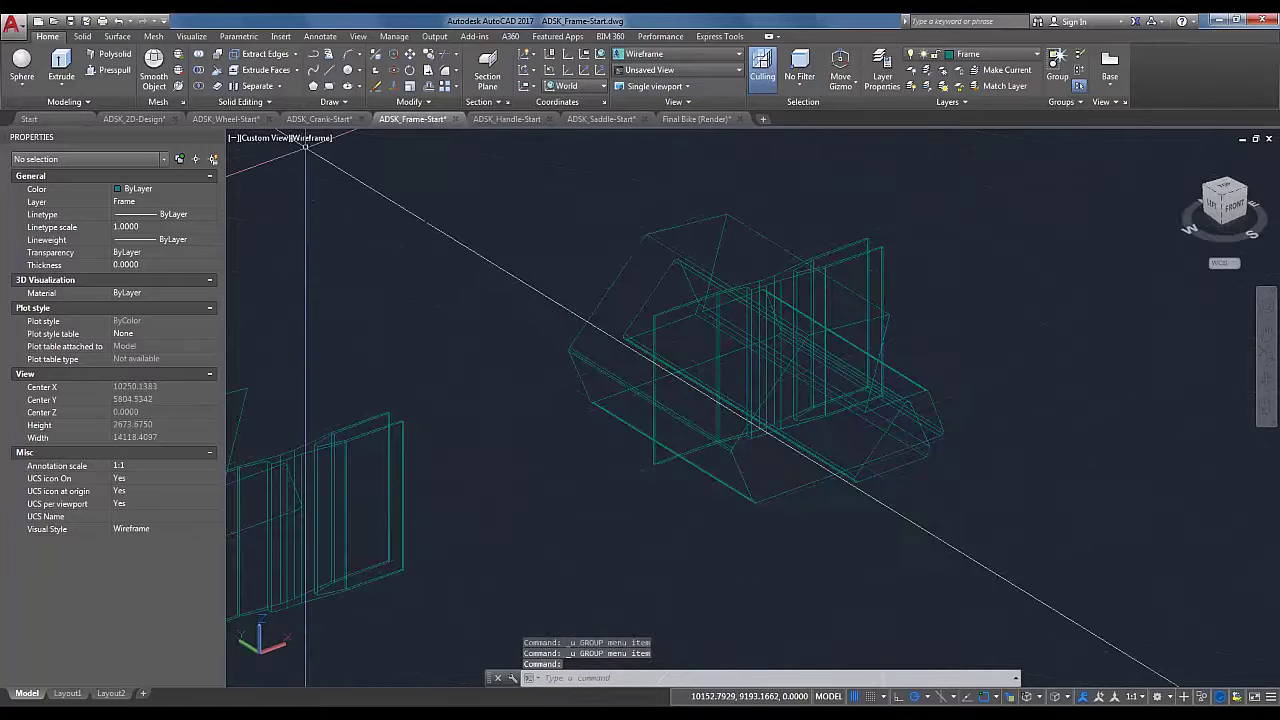
Step: Display the crossing frame solids in the X-Ray visual style
left_click(313, 139)
left_click(345, 303)
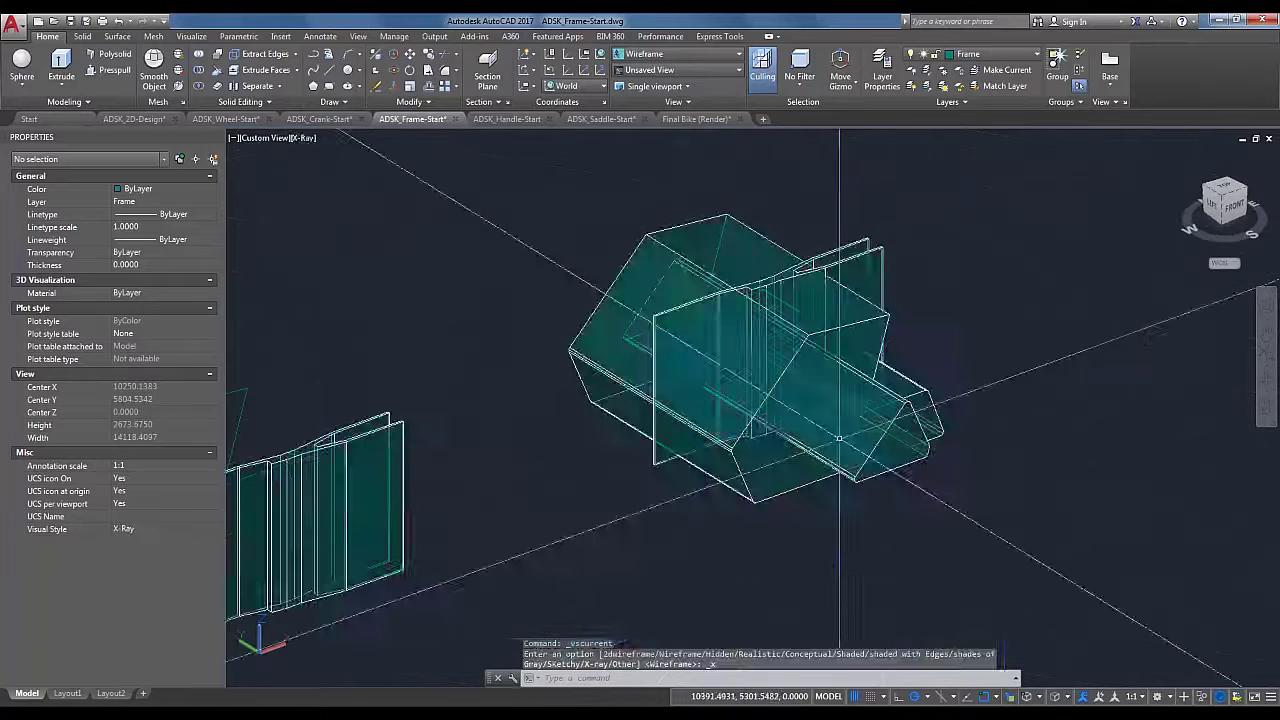
scroll(948, 402, "down", 2)
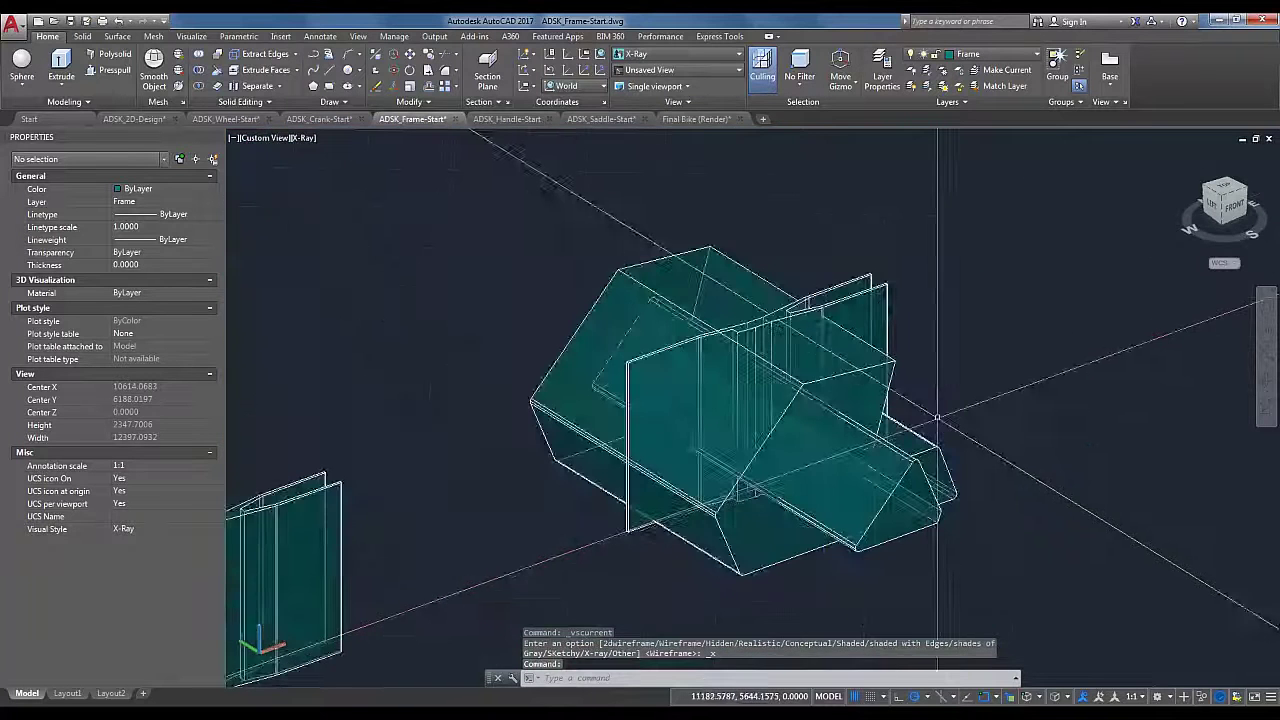
middle_click_drag(938, 420, 855, 480, "shift")
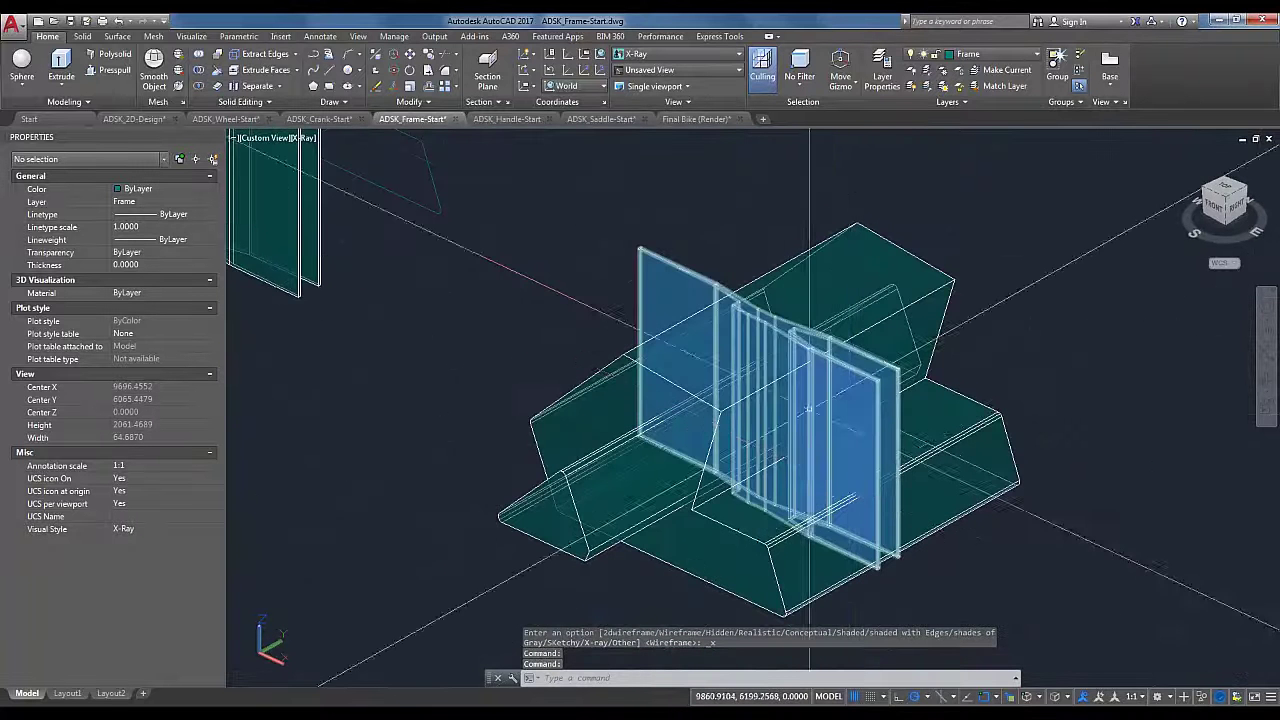
Step: Intersect the outer side extrusion with the frame body, leaving the triangular extrusion out
left_click(199, 87)
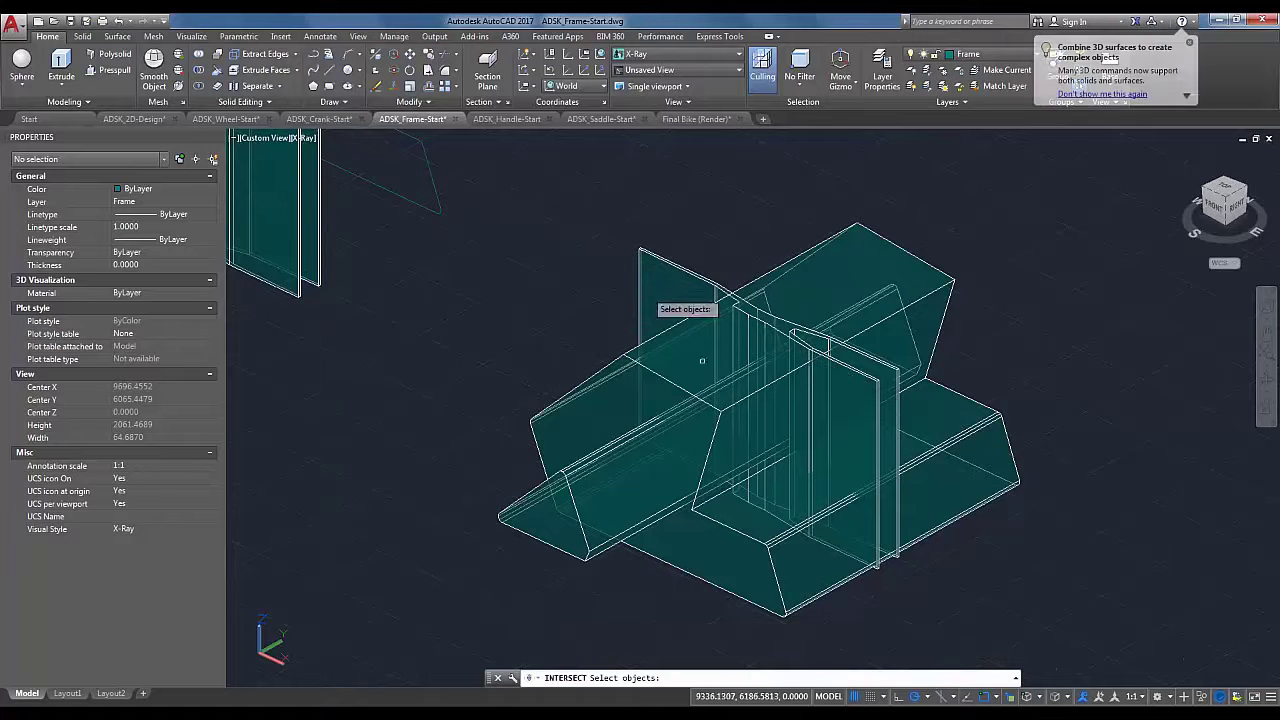
left_click(942, 452)
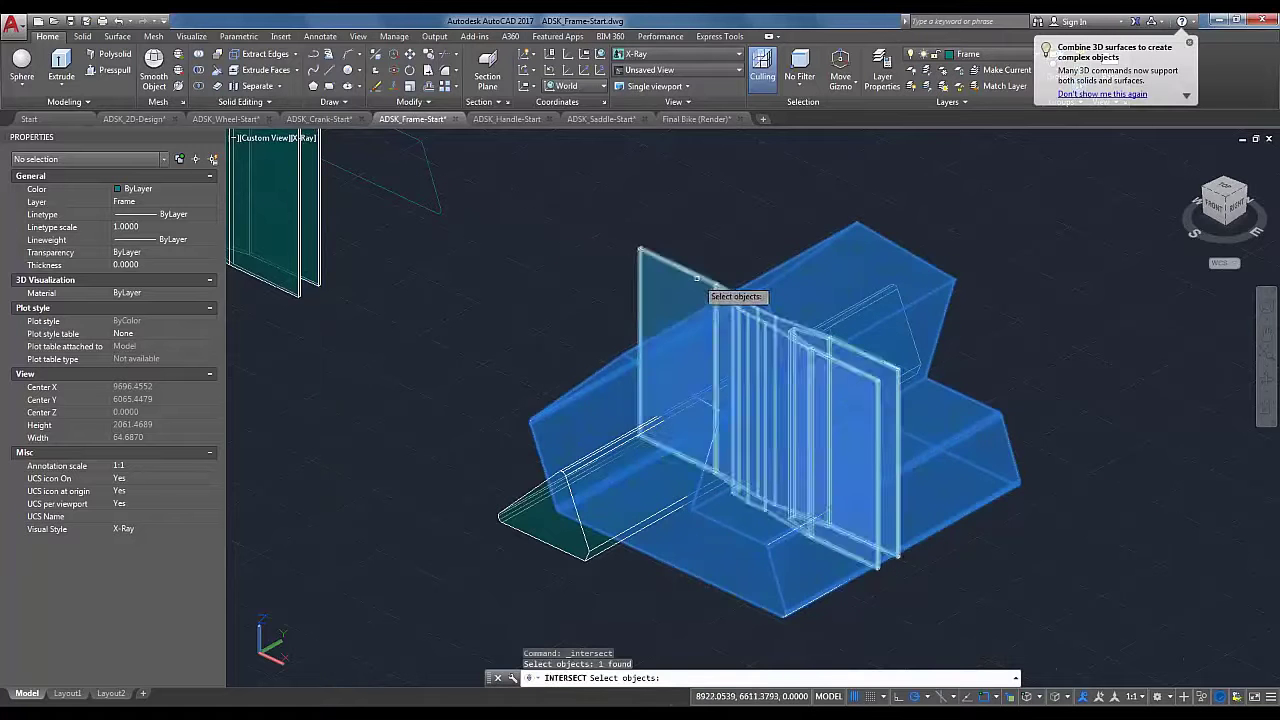
left_click(694, 282)
key("Return")
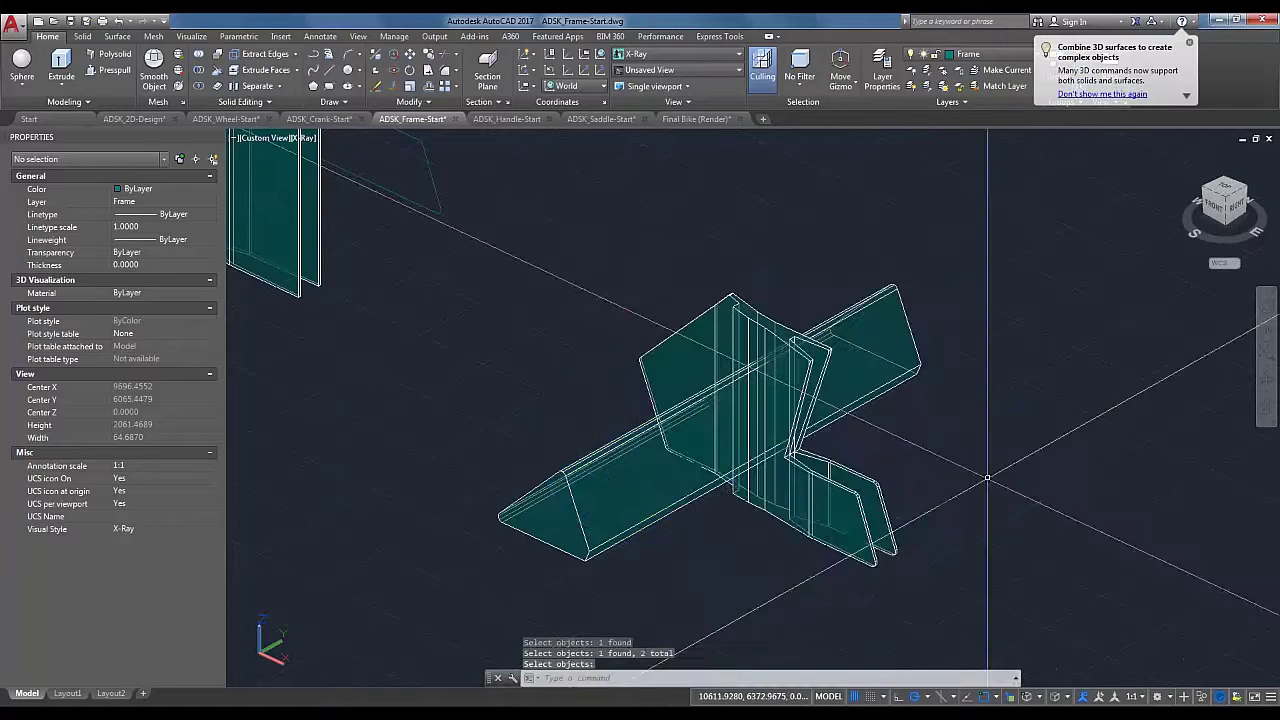
Step: Subtract the triangular extrusion from the intersected frame body to cut the triangular opening
scroll(822, 508, "up", 1)
middle_click_drag(737, 550, 884, 543, "shift")
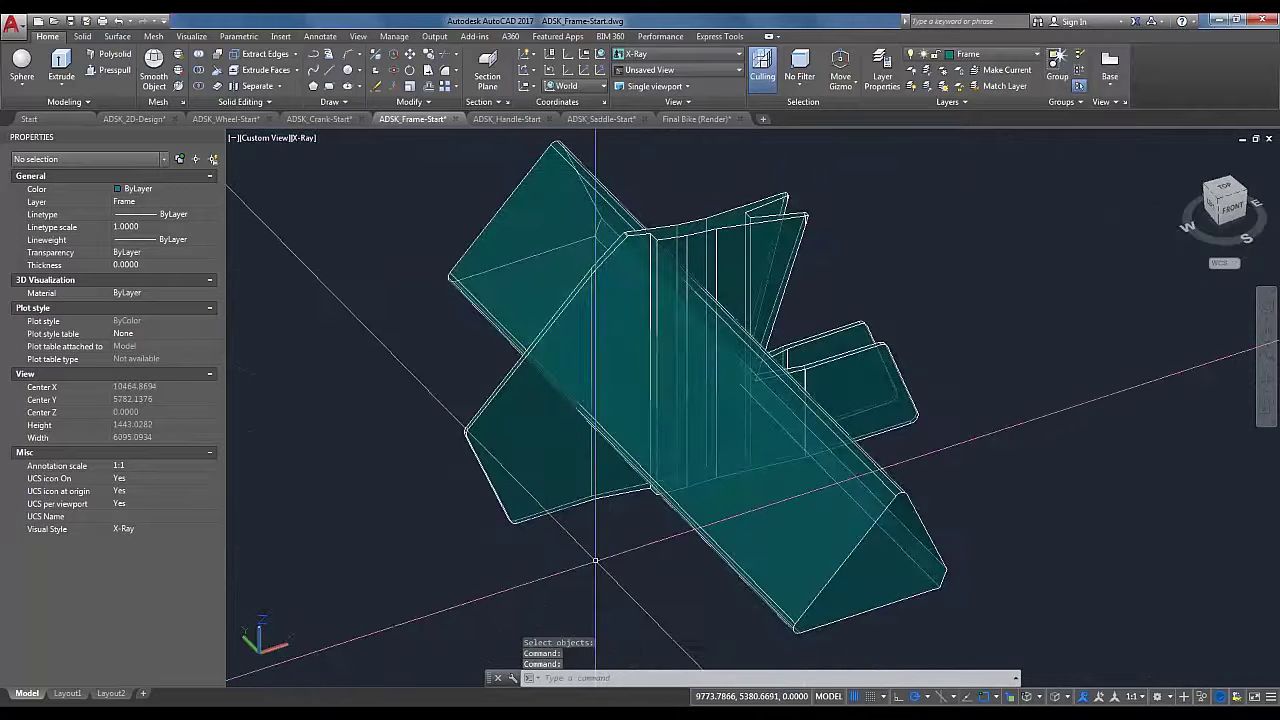
middle_click_drag(640, 550, 669, 546, "shift")
scroll(659, 485, "down", 1)
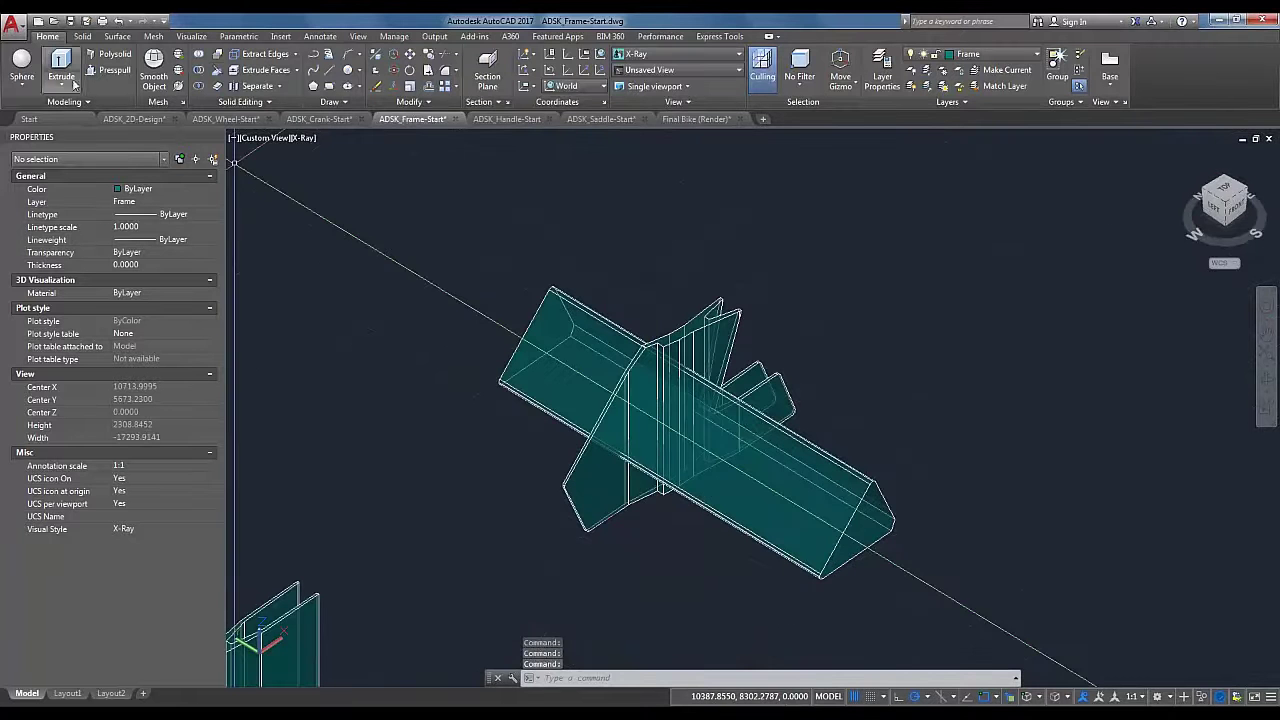
left_click(202, 72)
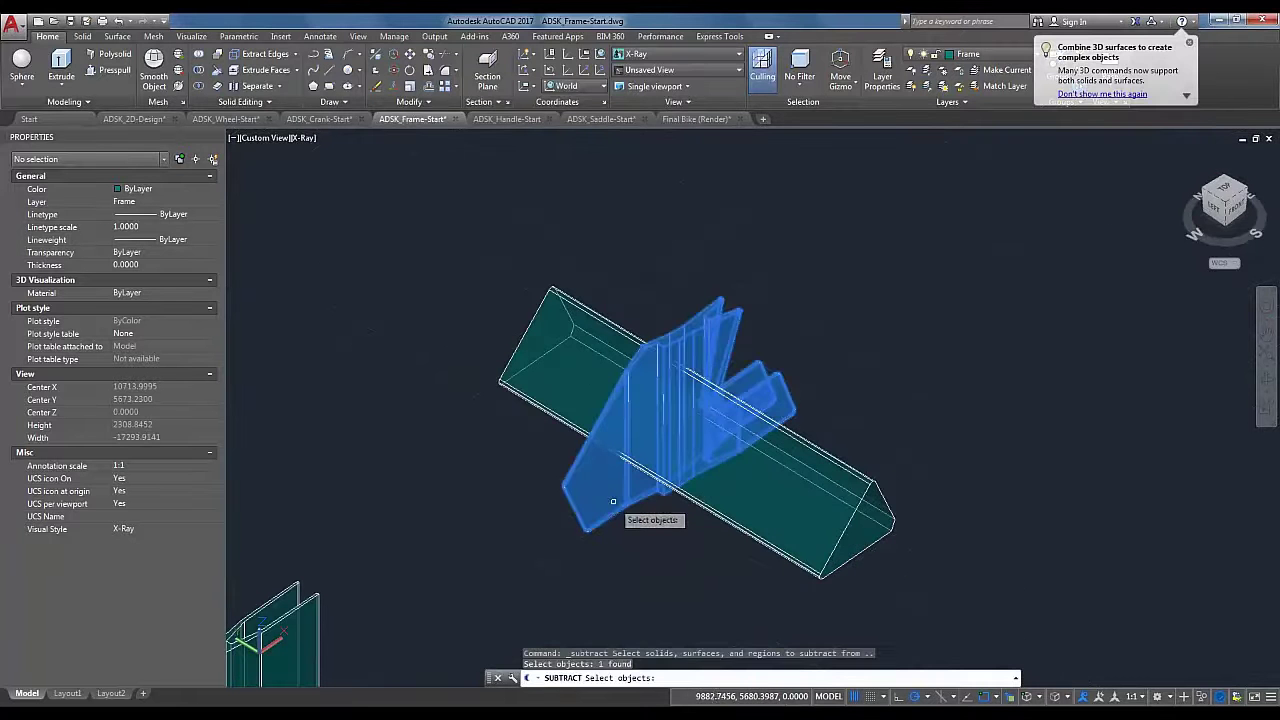
left_click(612, 500)
left_click(536, 400)
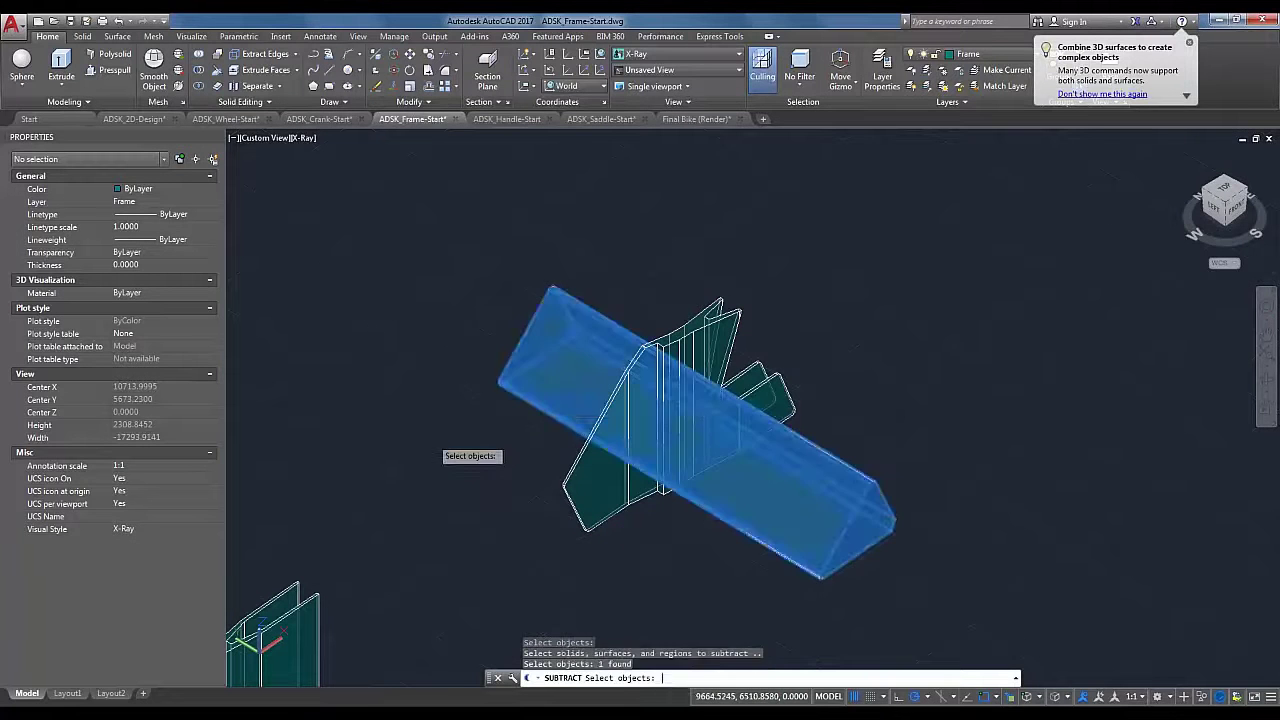
key("Return")
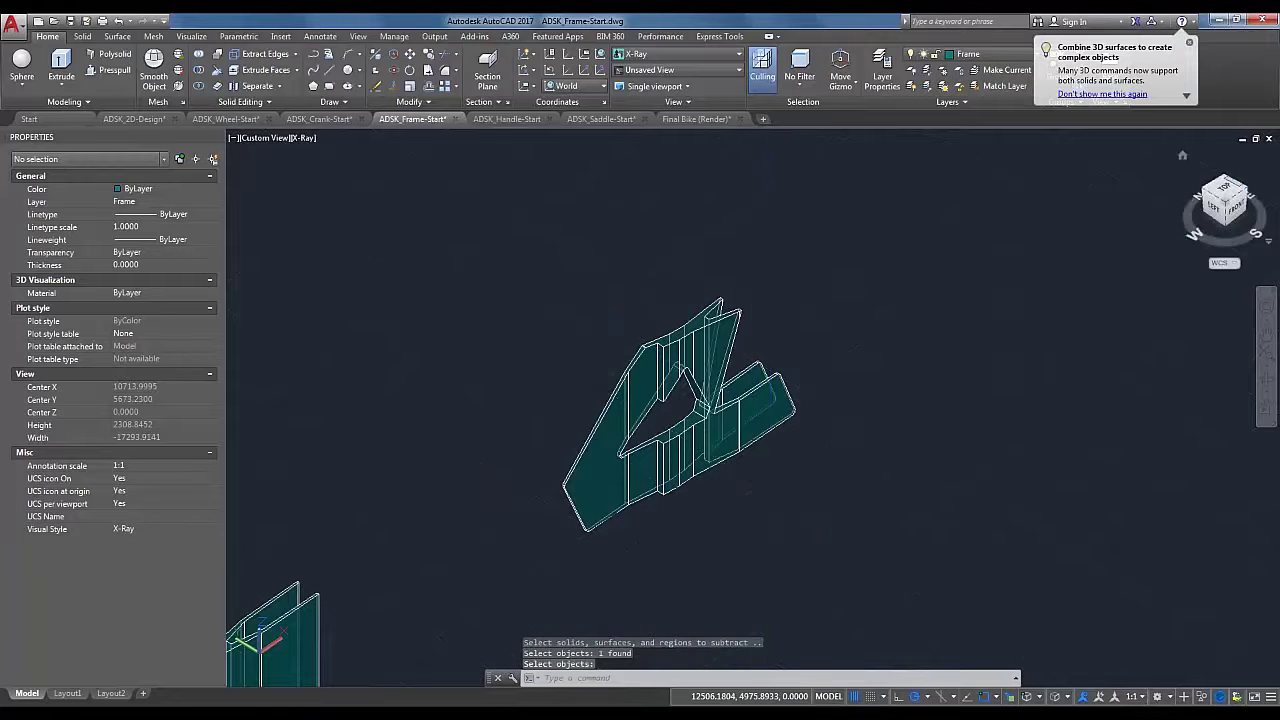
Step: Examine the cut frame and its triangular opening in the front view and in an oblique view
left_click(1240, 213)
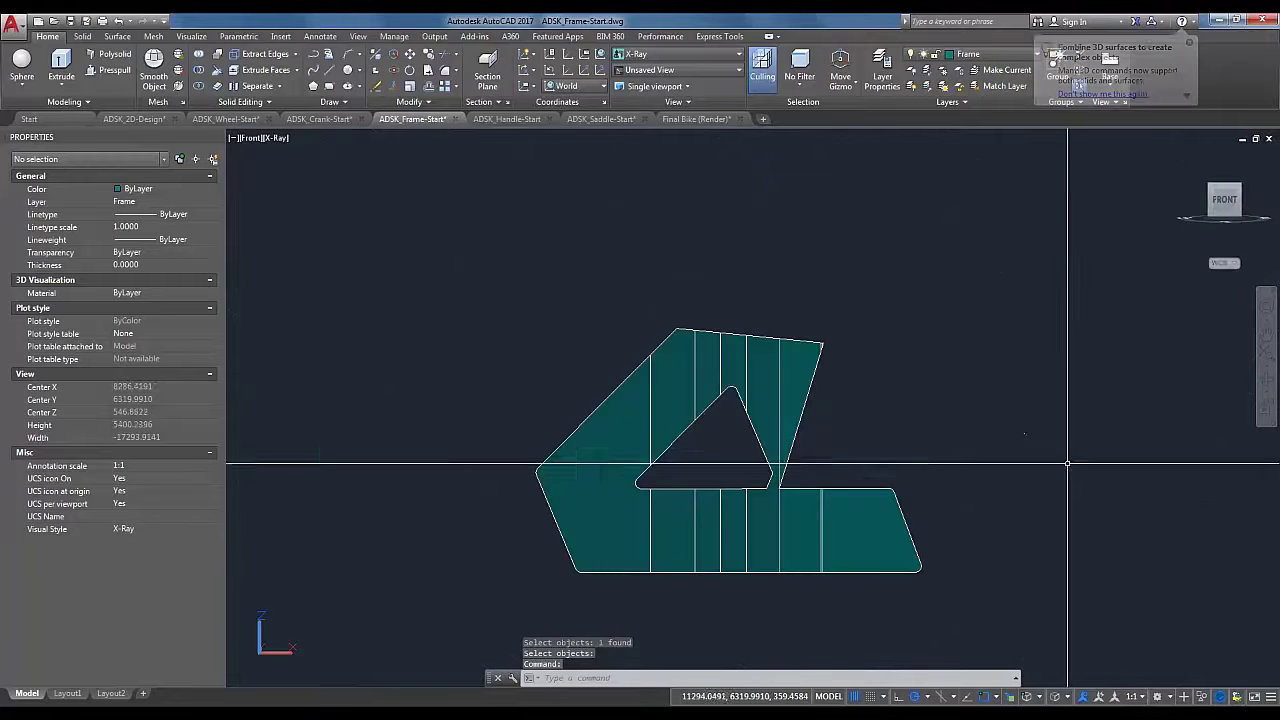
middle_click_drag(939, 411, 1003, 529, "shift")
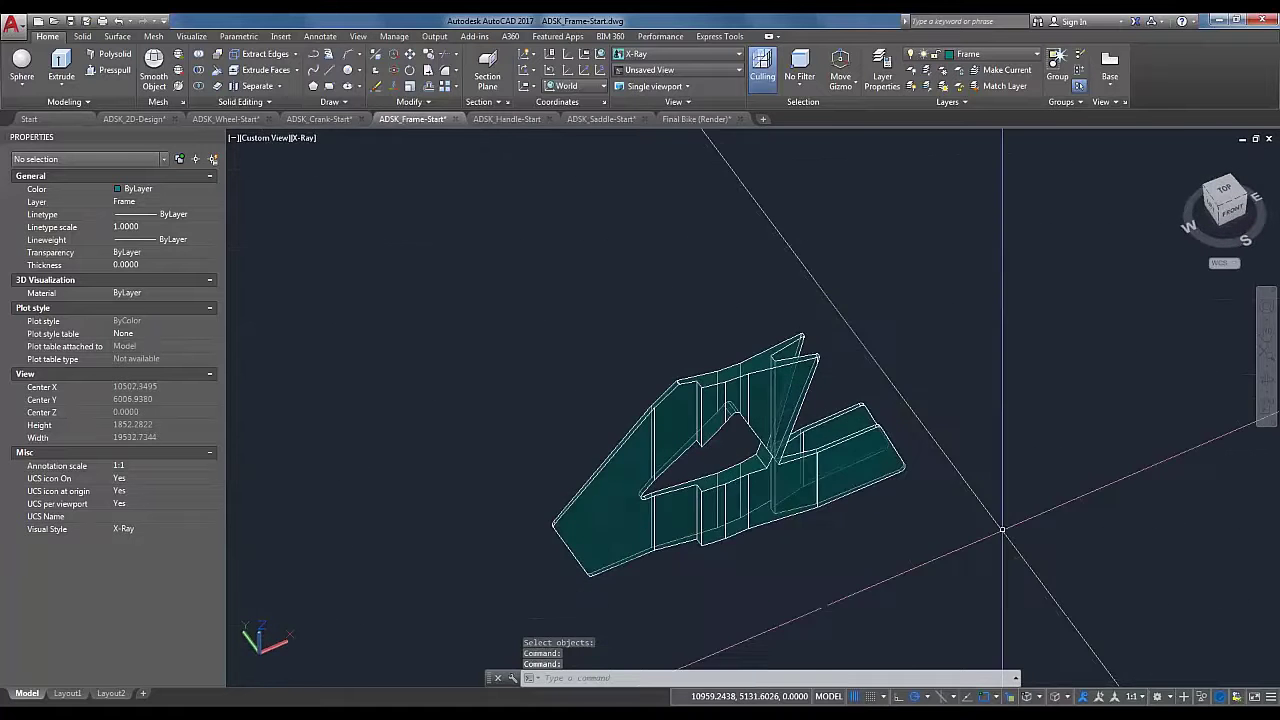
scroll(878, 495, "up", 2)
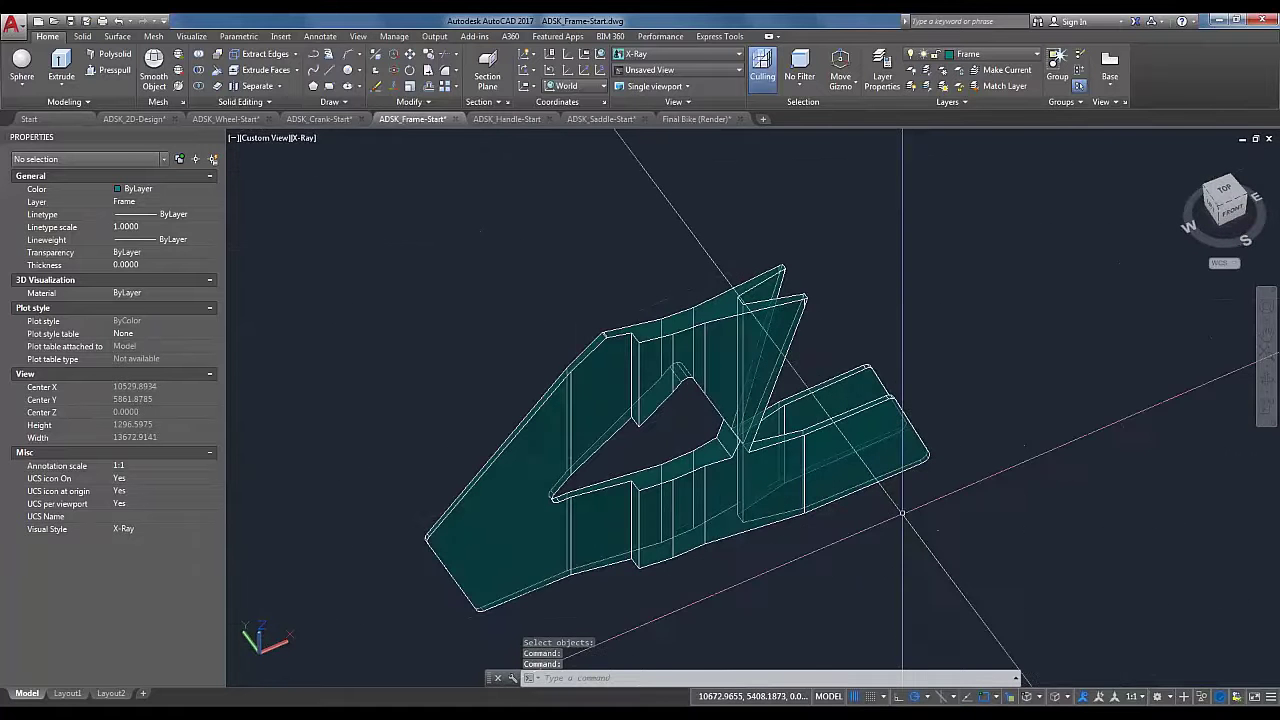
middle_click_drag(657, 451, 691, 392)
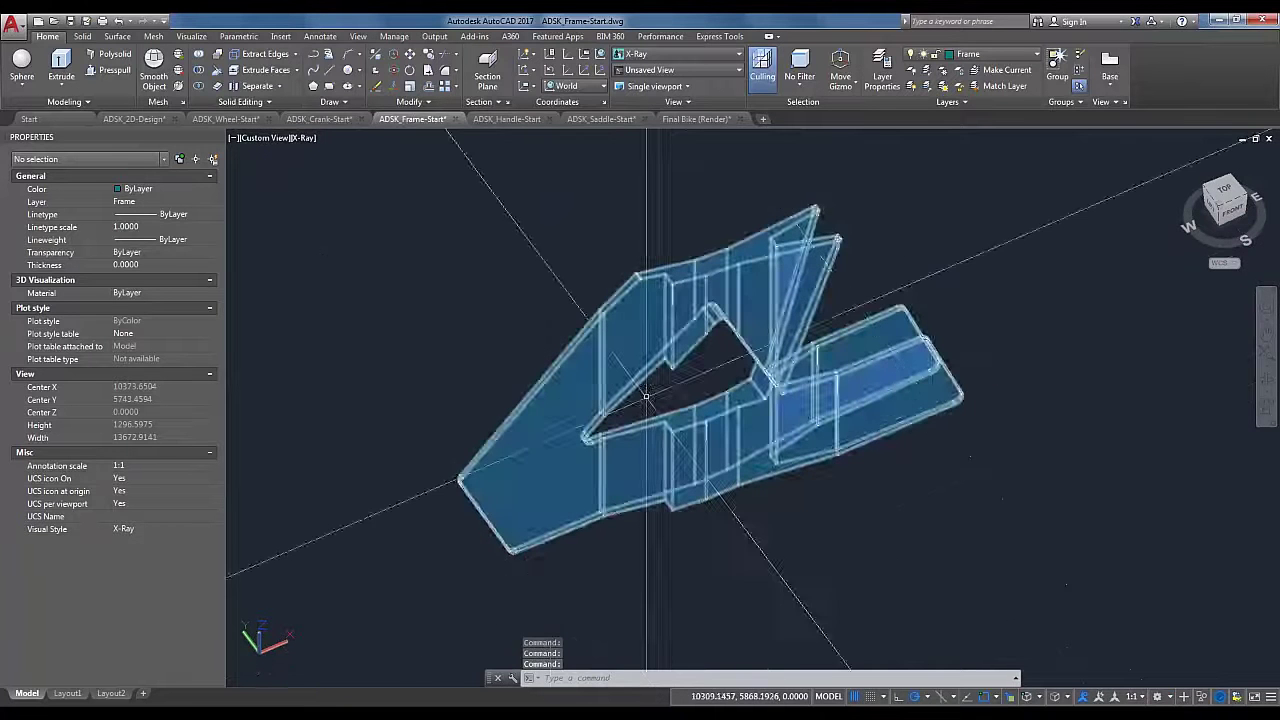
Step: In the ADSK_2D-Design drawing, copy the two axle hole circles with the frame's rounded lower corner near the sprocket as base point
left_click(137, 121)
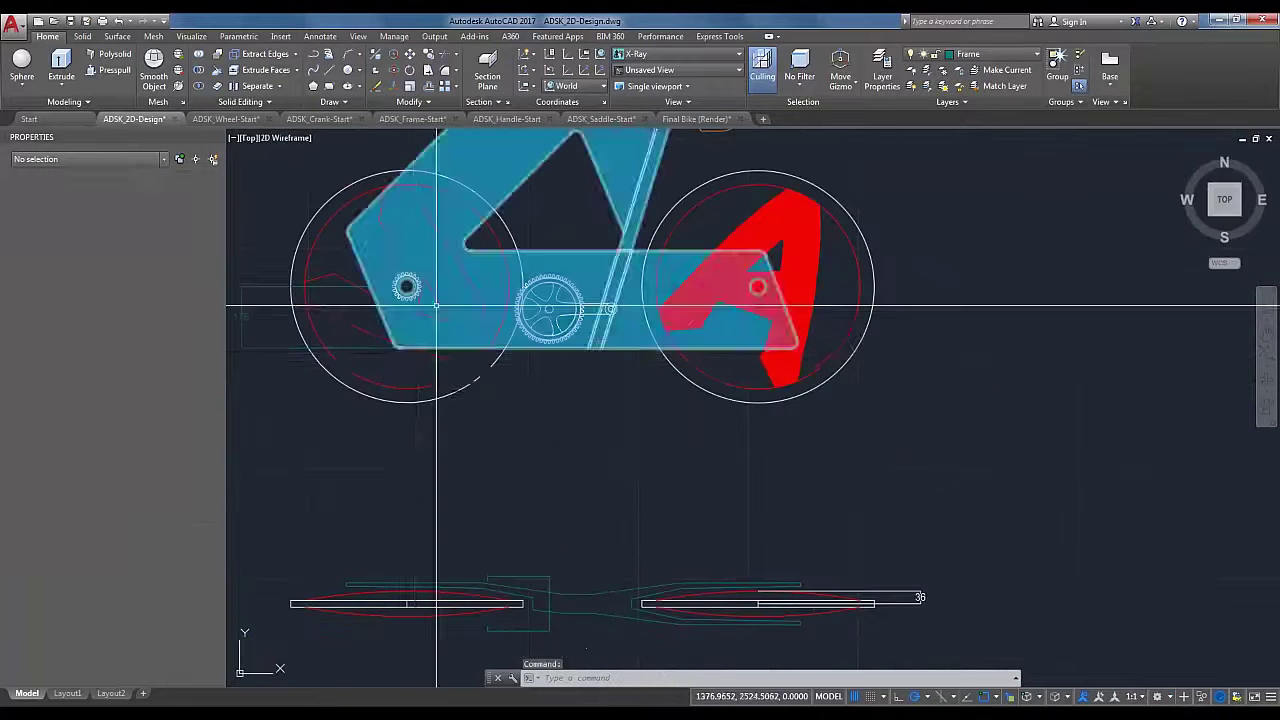
scroll(431, 280, "up", 6)
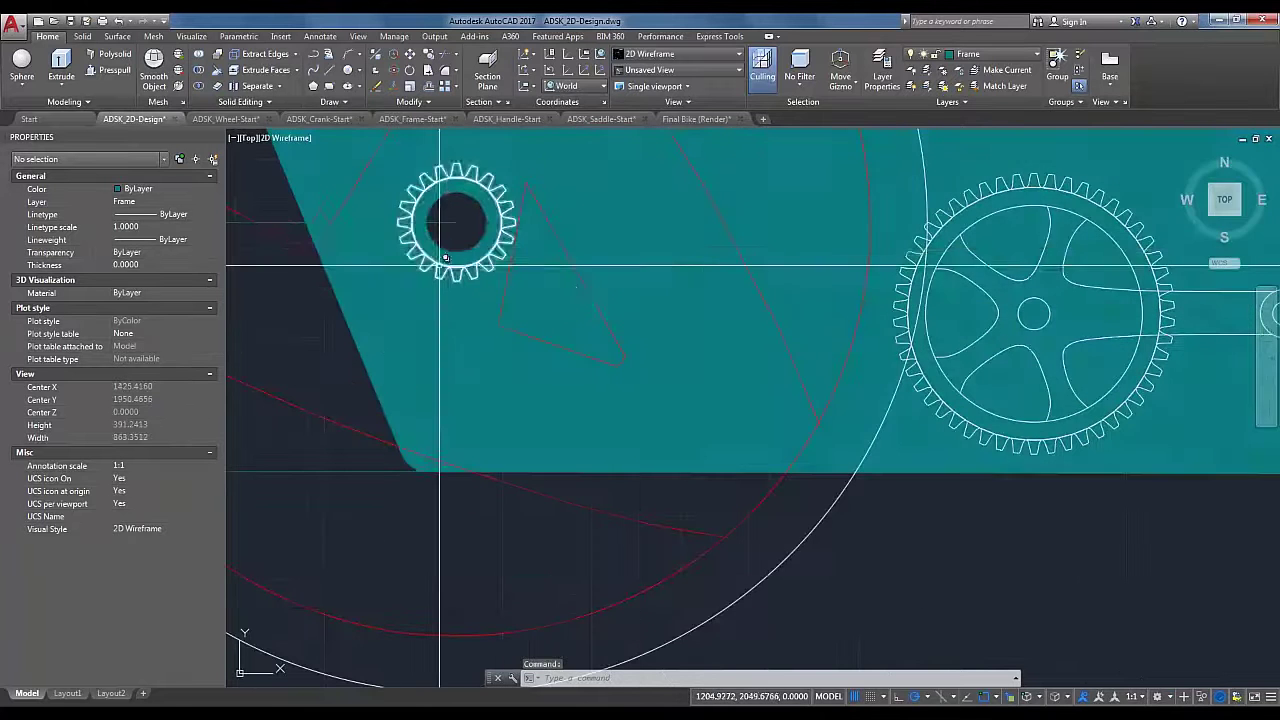
left_click(452, 242)
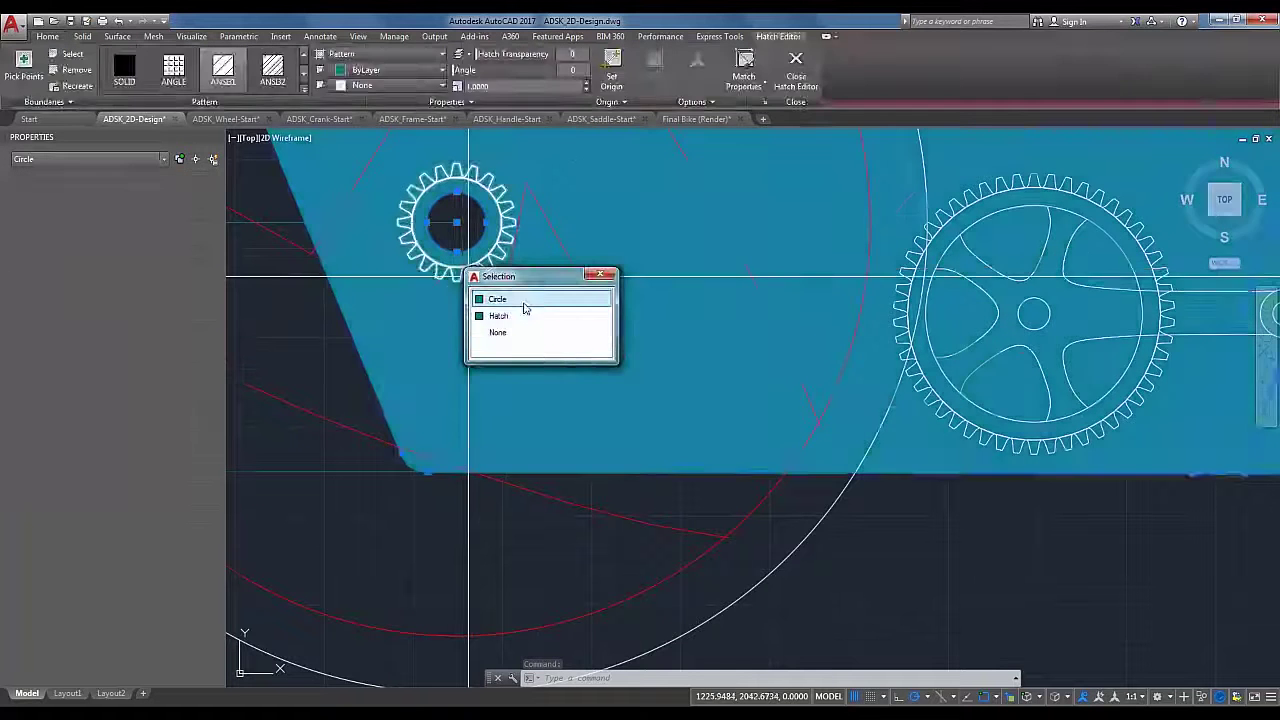
left_click(512, 299)
scroll(491, 338, "down", 5)
scroll(1000, 310, "up", 8)
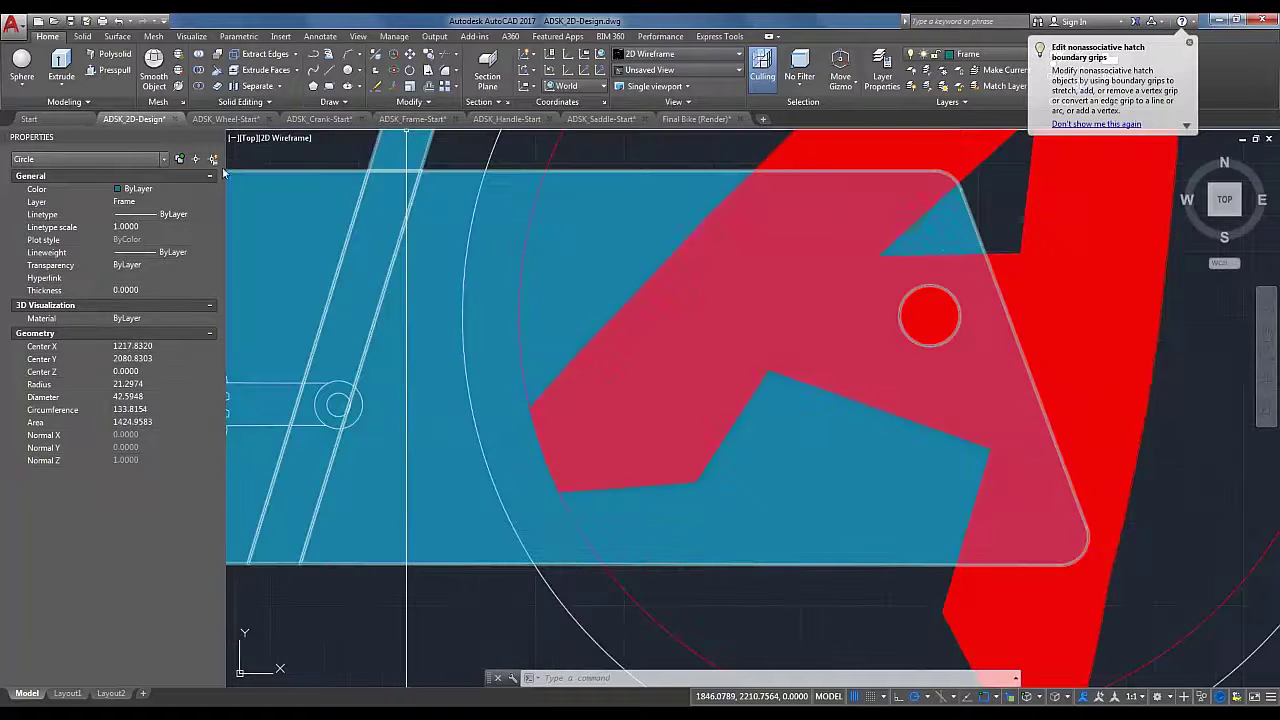
scroll(563, 306, "down", 4)
scroll(563, 306, "up", 8)
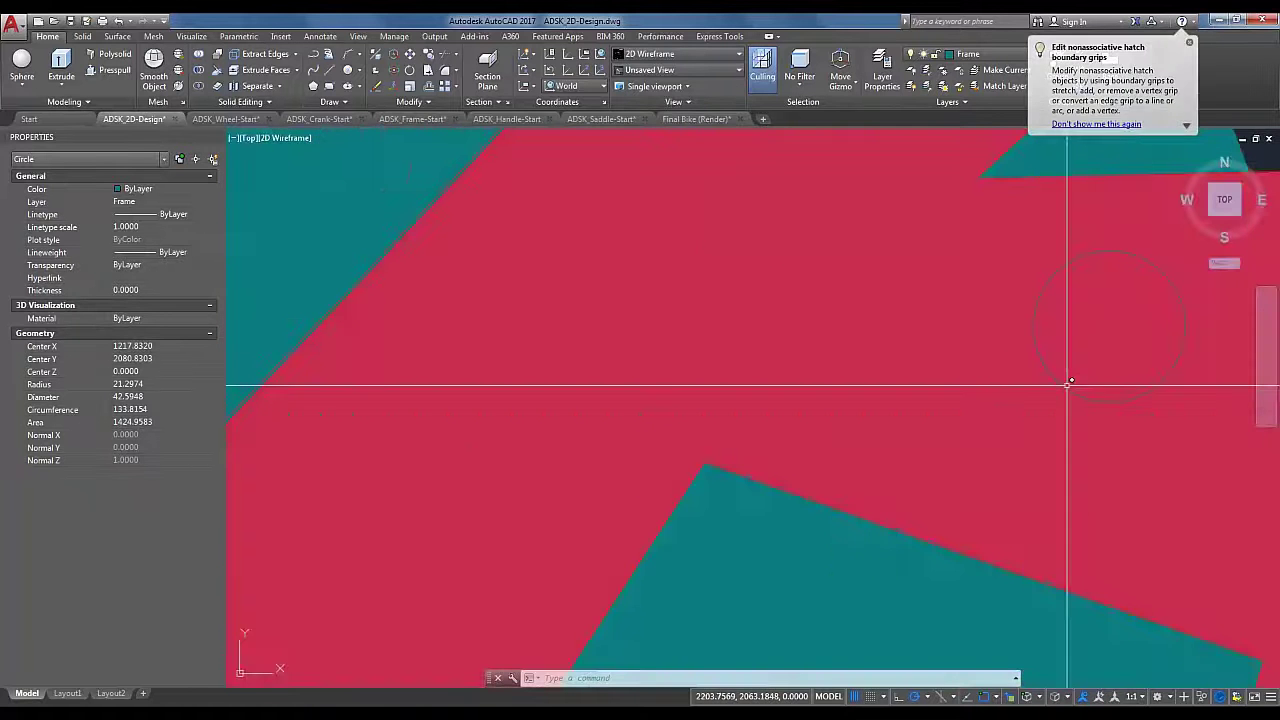
scroll(1069, 382, "down", 4)
left_click(1082, 364)
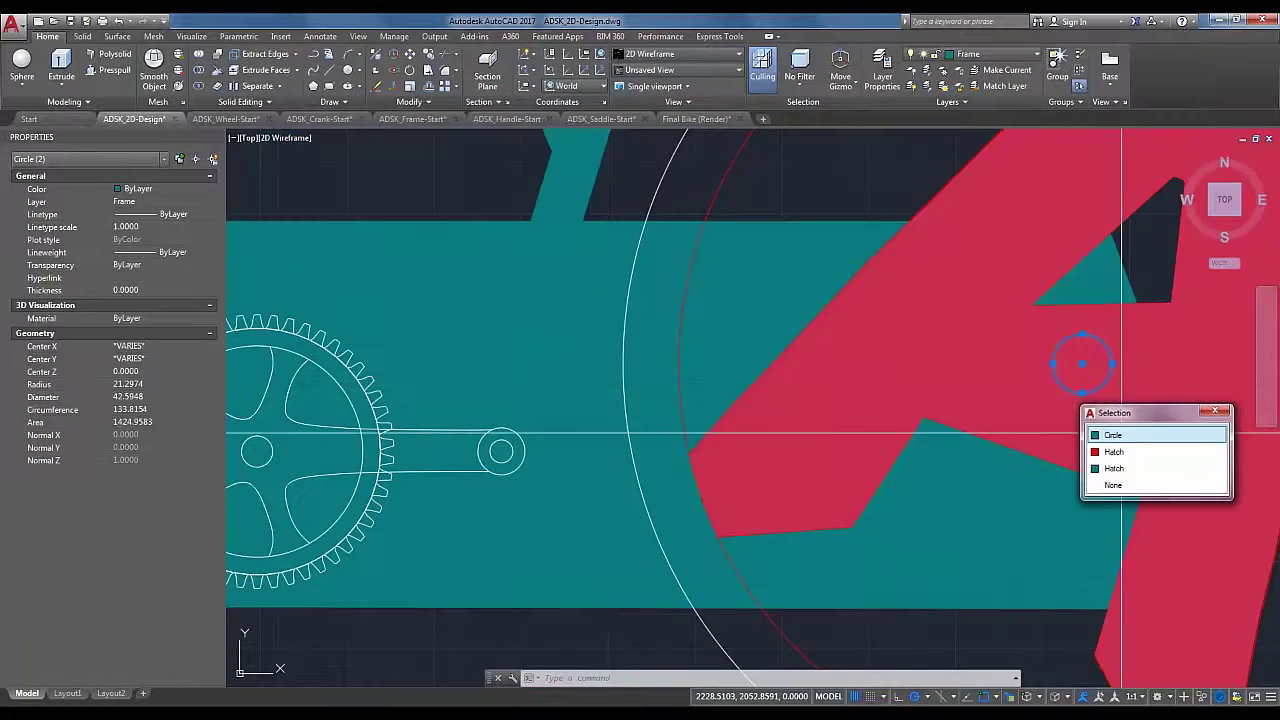
scroll(690, 440, "down", 6)
middle_click_drag(657, 475, 766, 428)
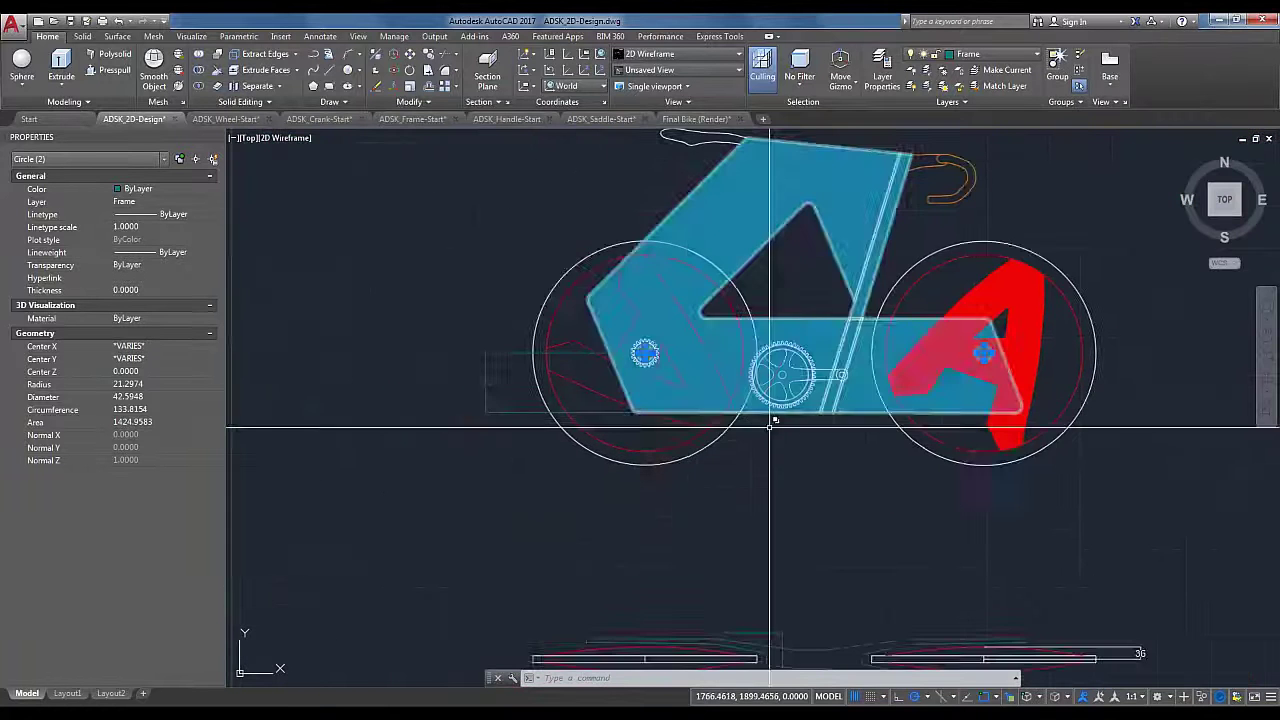
scroll(634, 428, "up", 5)
right_click(637, 433)
mouse_move(692, 172)
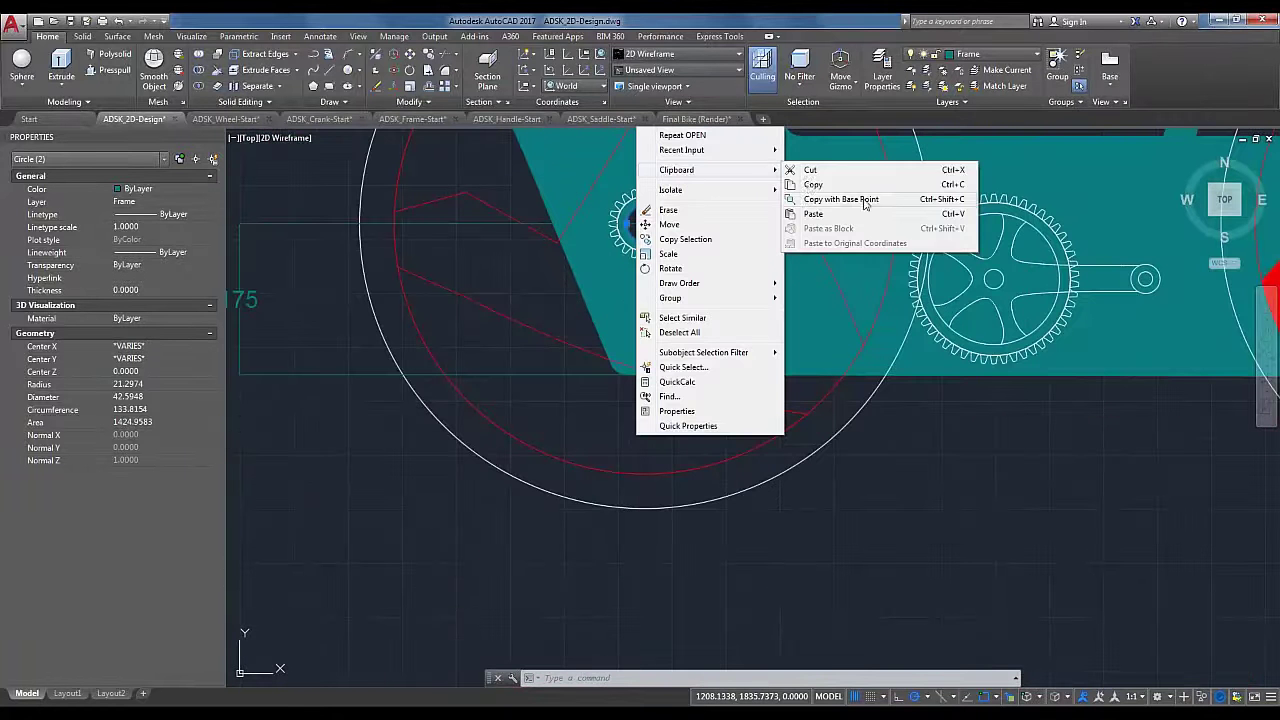
left_click(830, 198)
scroll(580, 375, "up", 8)
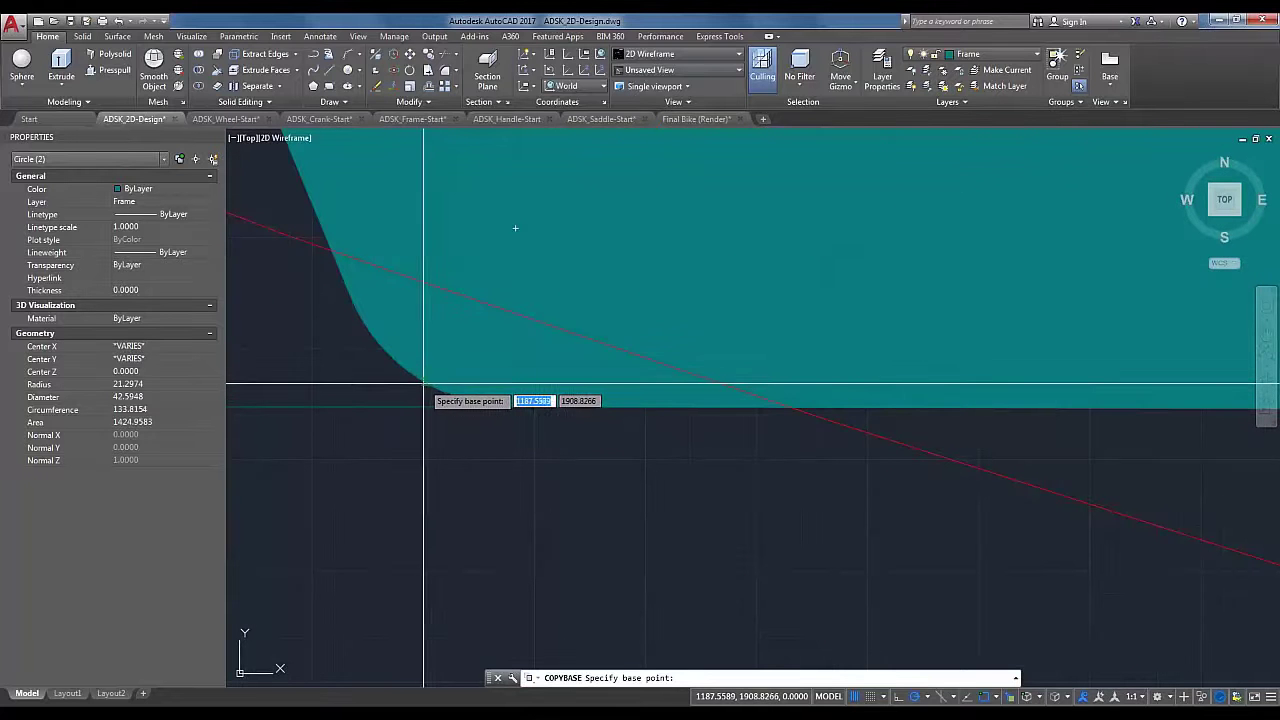
left_click(417, 380)
scroll(420, 385, "down", 6)
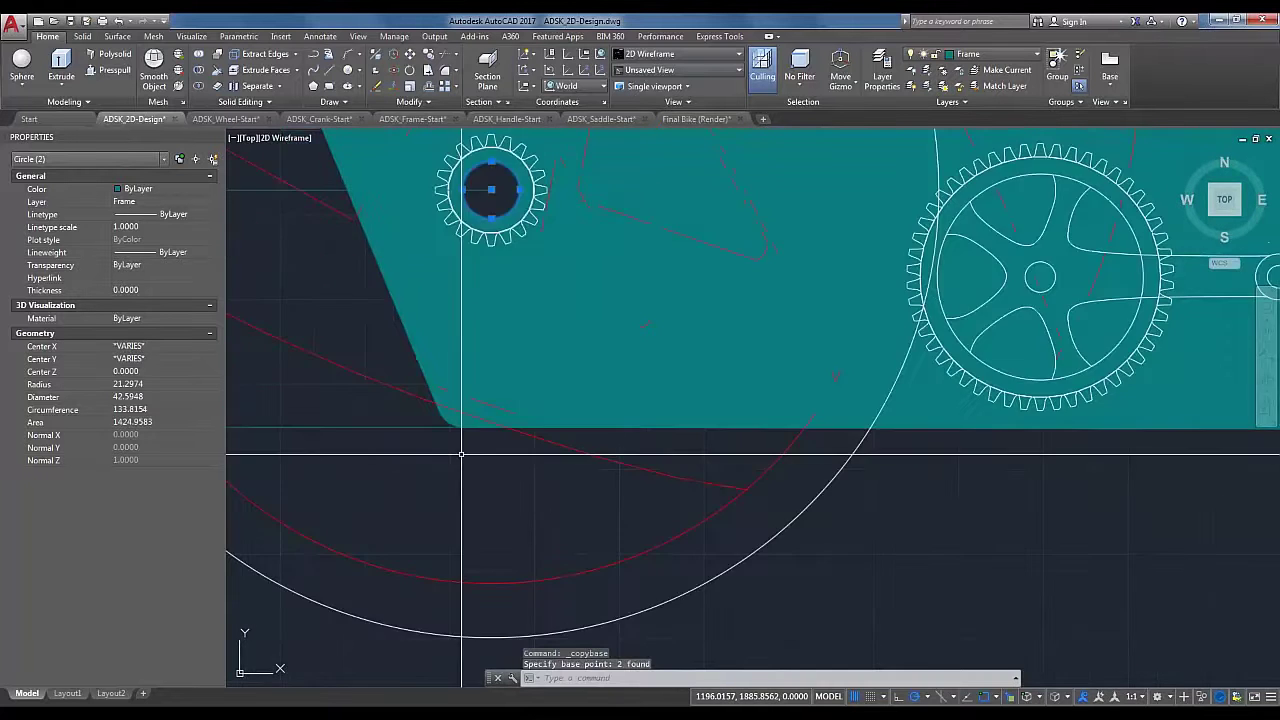
middle_click_drag(429, 484, 799, 484)
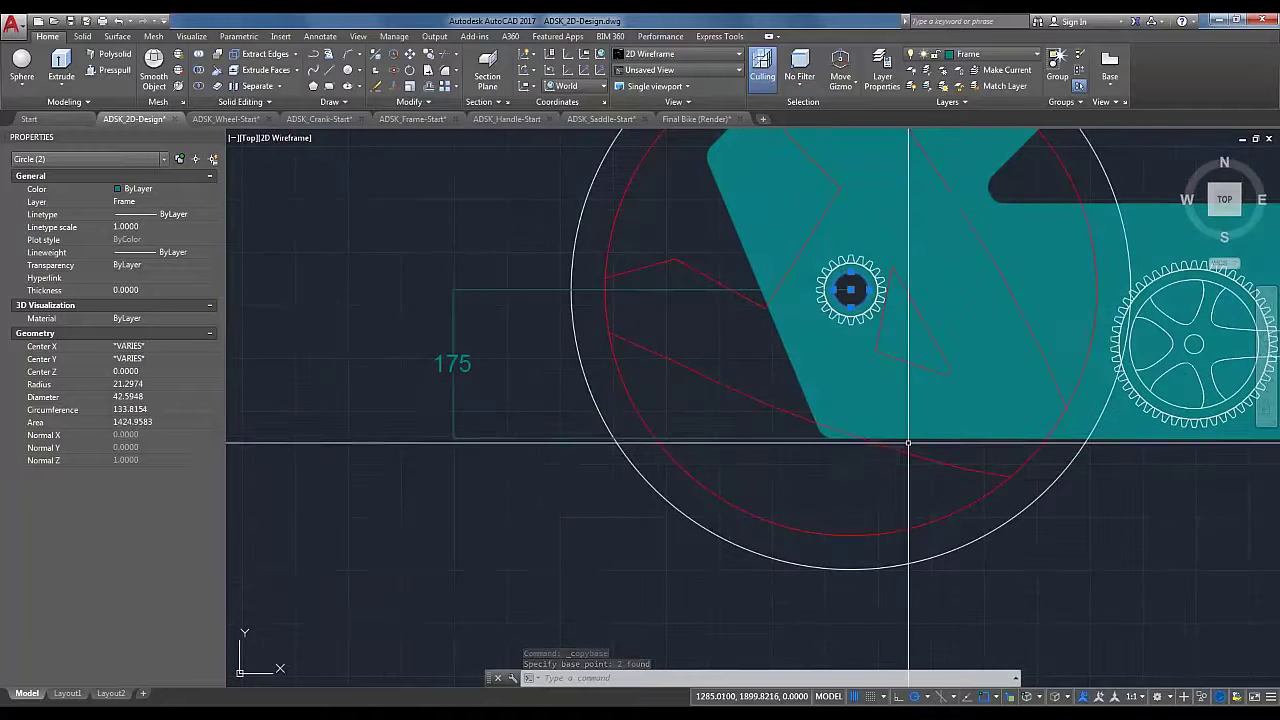
key("Escape")
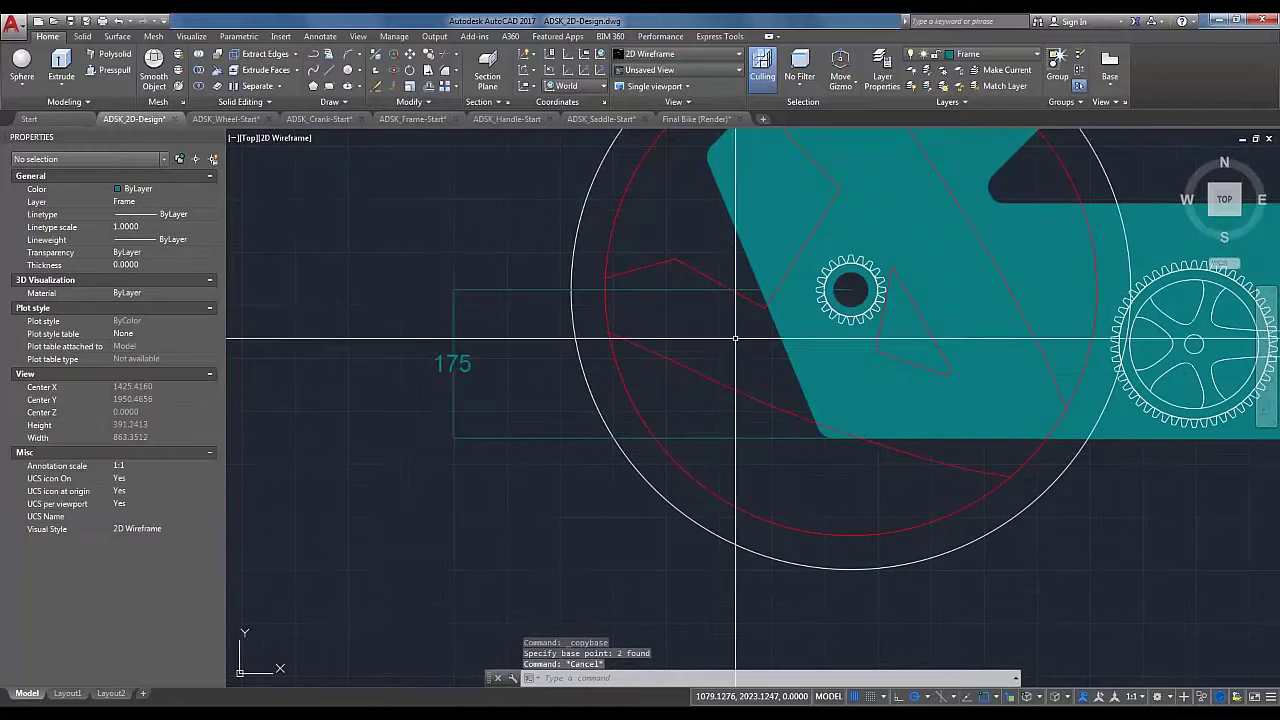
Step: Paste the copied circles as a block into the ADSK_Frame-Start drawing at the matching lower corner of the 3D frame
left_click(417, 120)
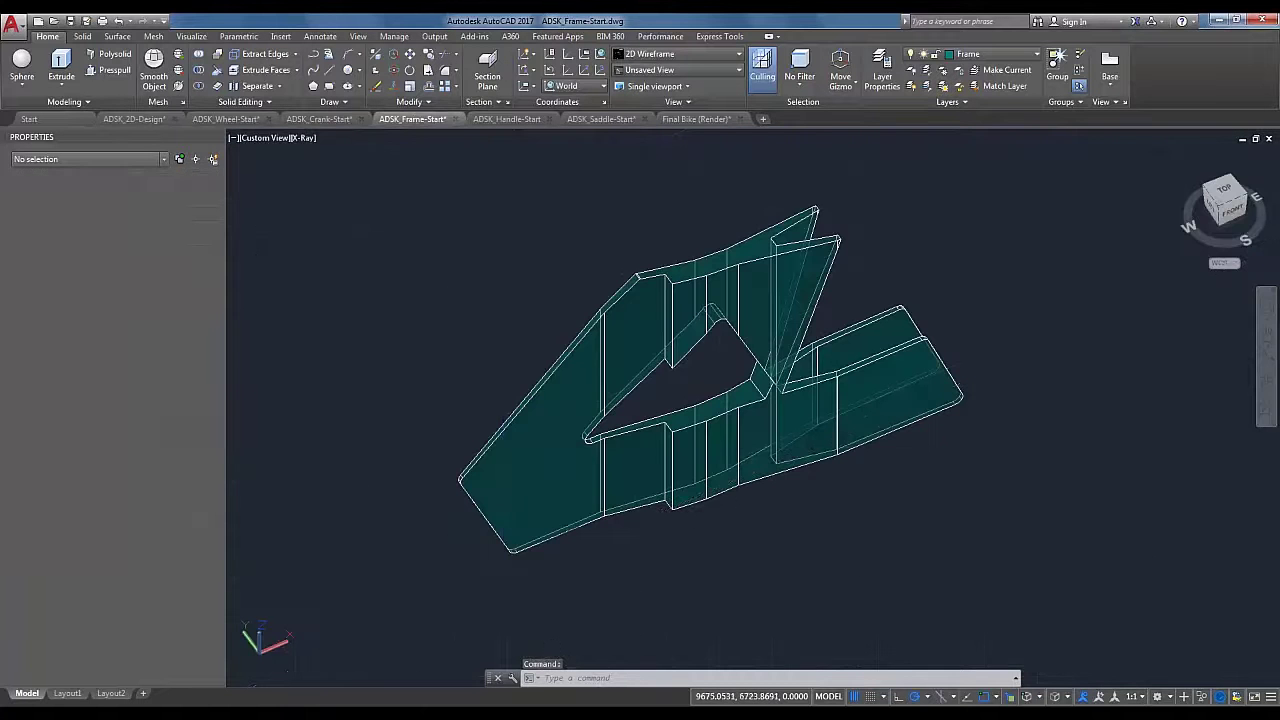
scroll(510, 575, "up", 5)
right_click(510, 575)
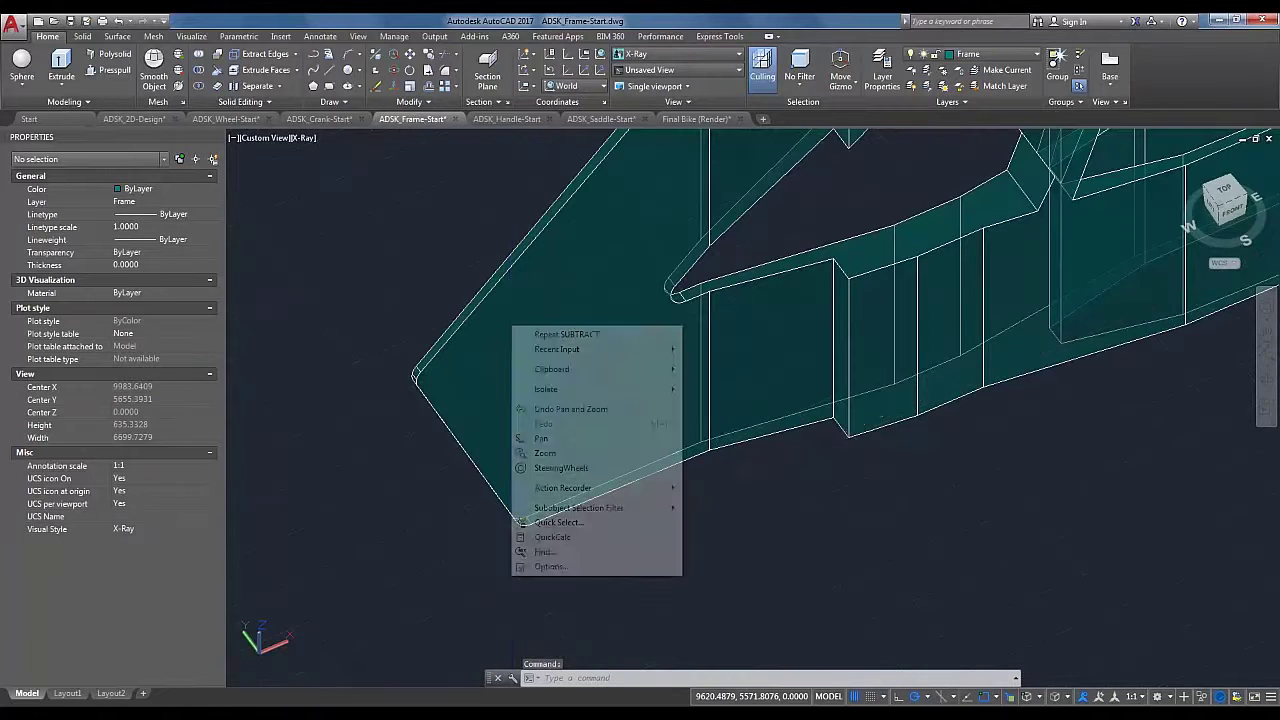
mouse_move(583, 371)
key("Escape")
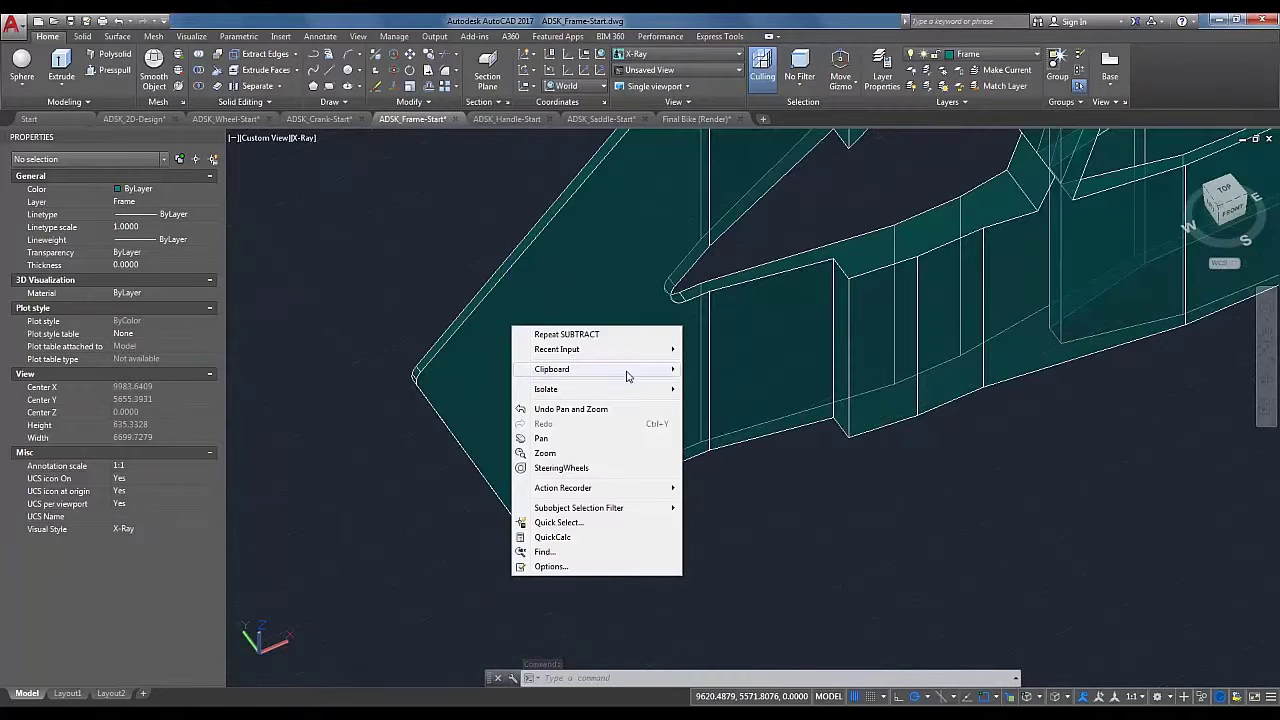
mouse_move(651, 369)
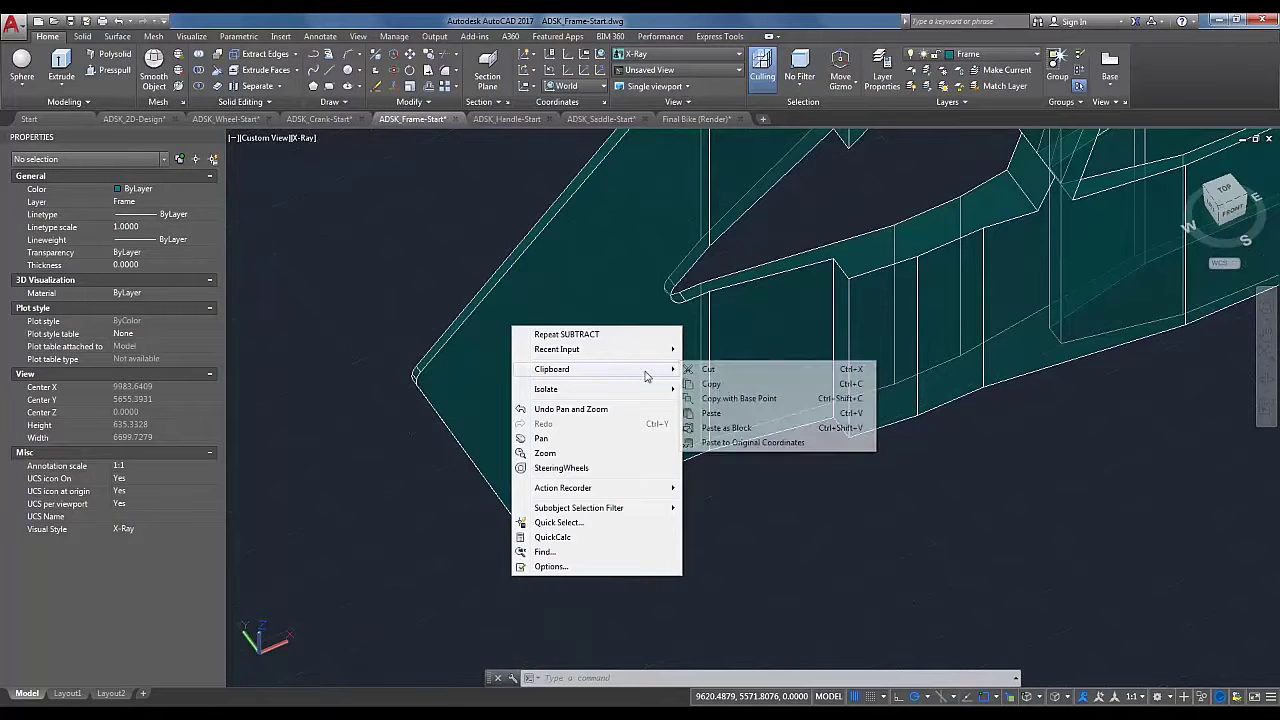
left_click(740, 427)
scroll(583, 565, "up", 5)
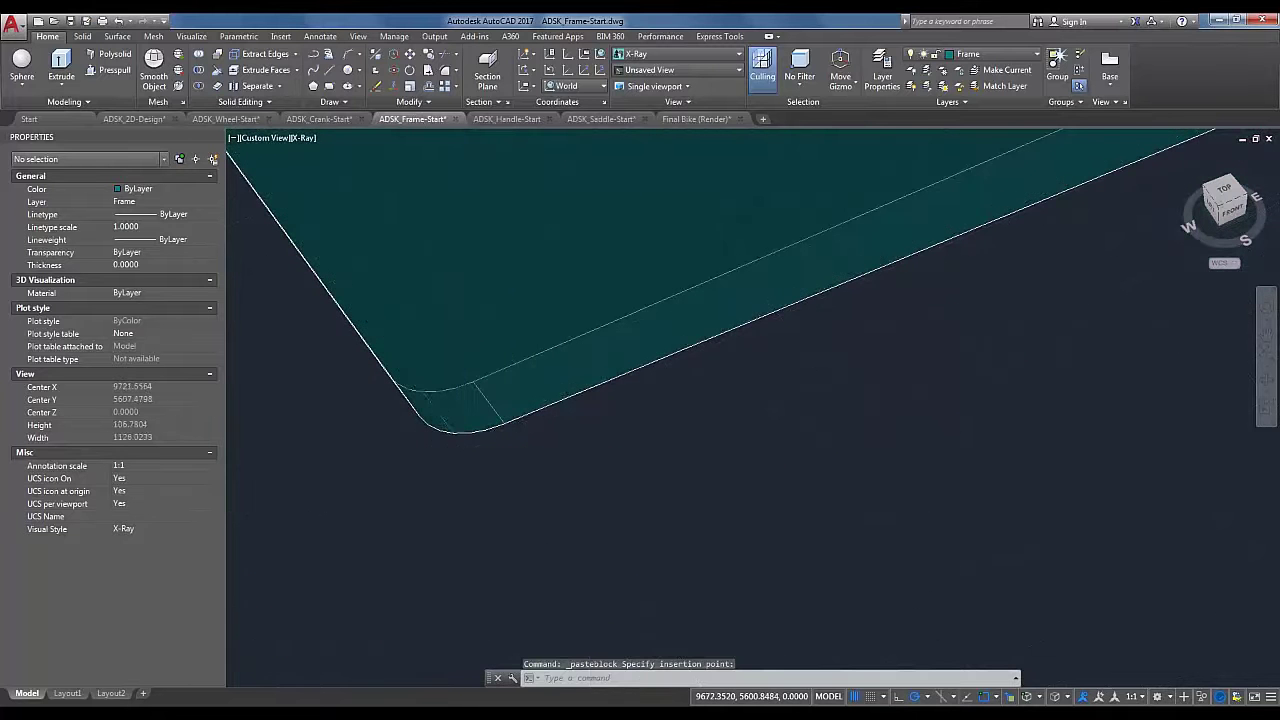
Step: Explode the pasted block of axle hole circles beneath the frame
scroll(580, 550, "down", 5)
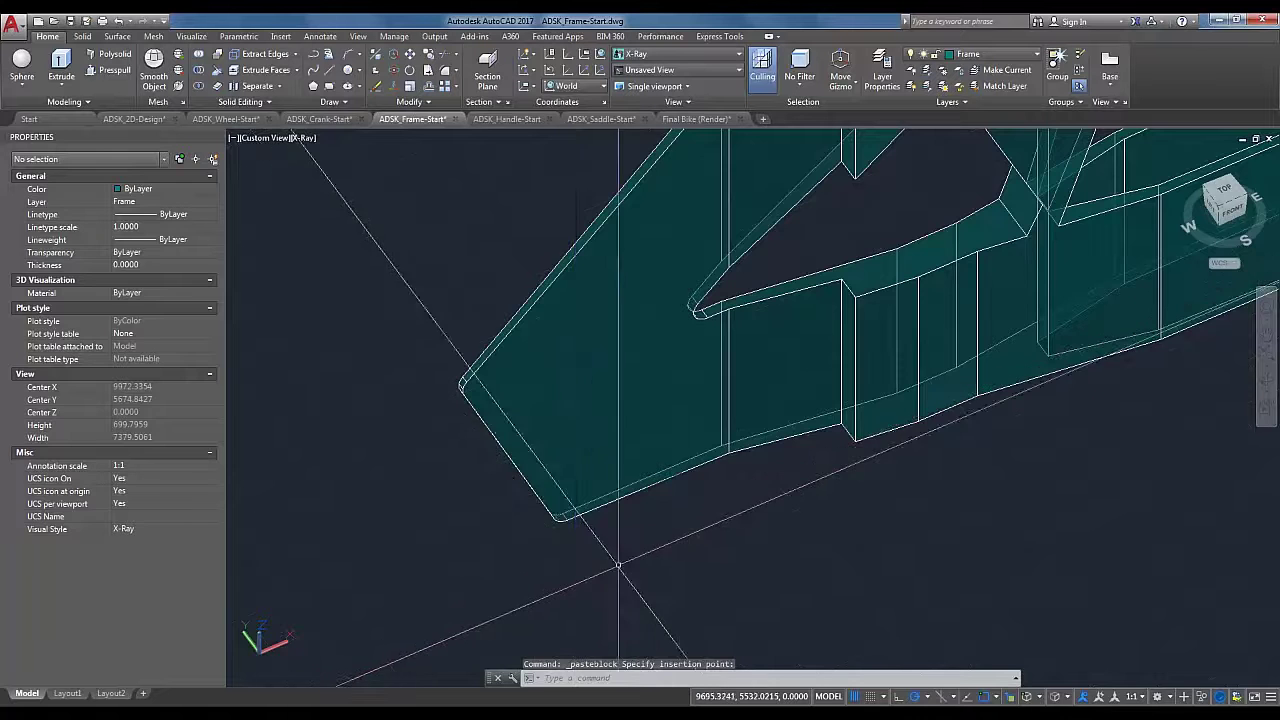
middle_click_drag(617, 564, 915, 490, "shift")
scroll(394, 395, "down", 2)
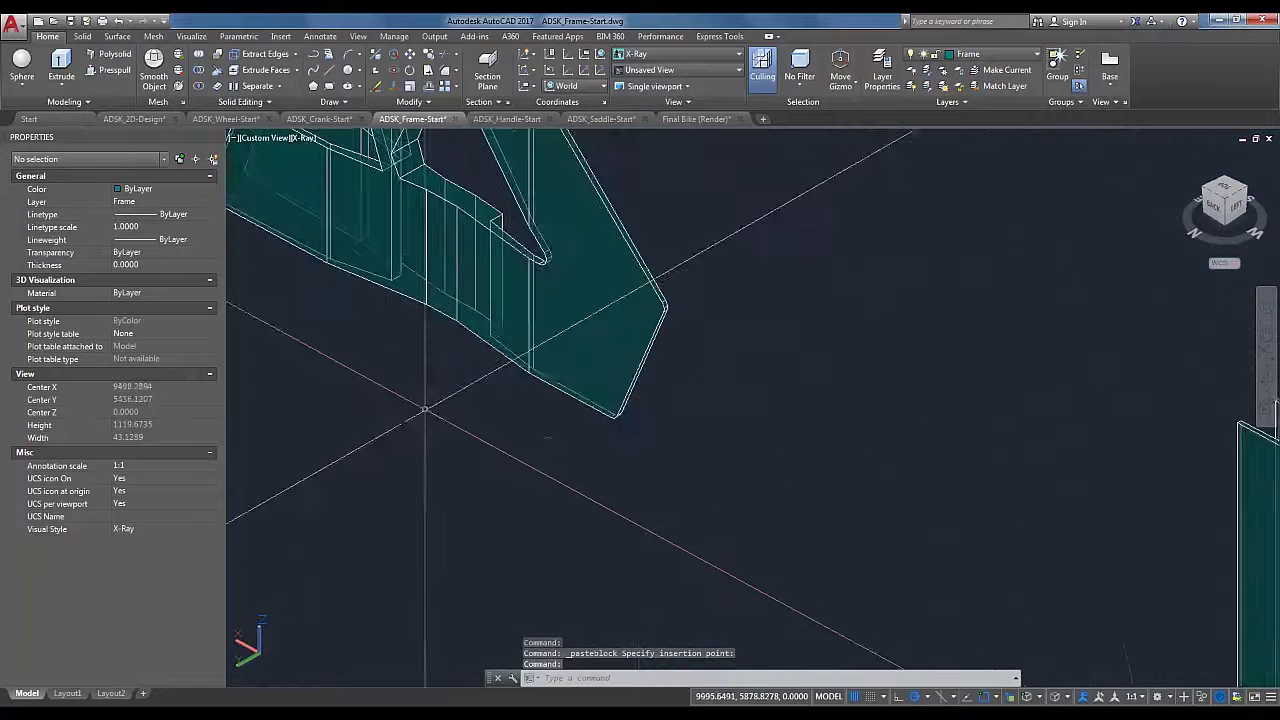
middle_click_drag(394, 396, 829, 539)
scroll(829, 541, "up", 2)
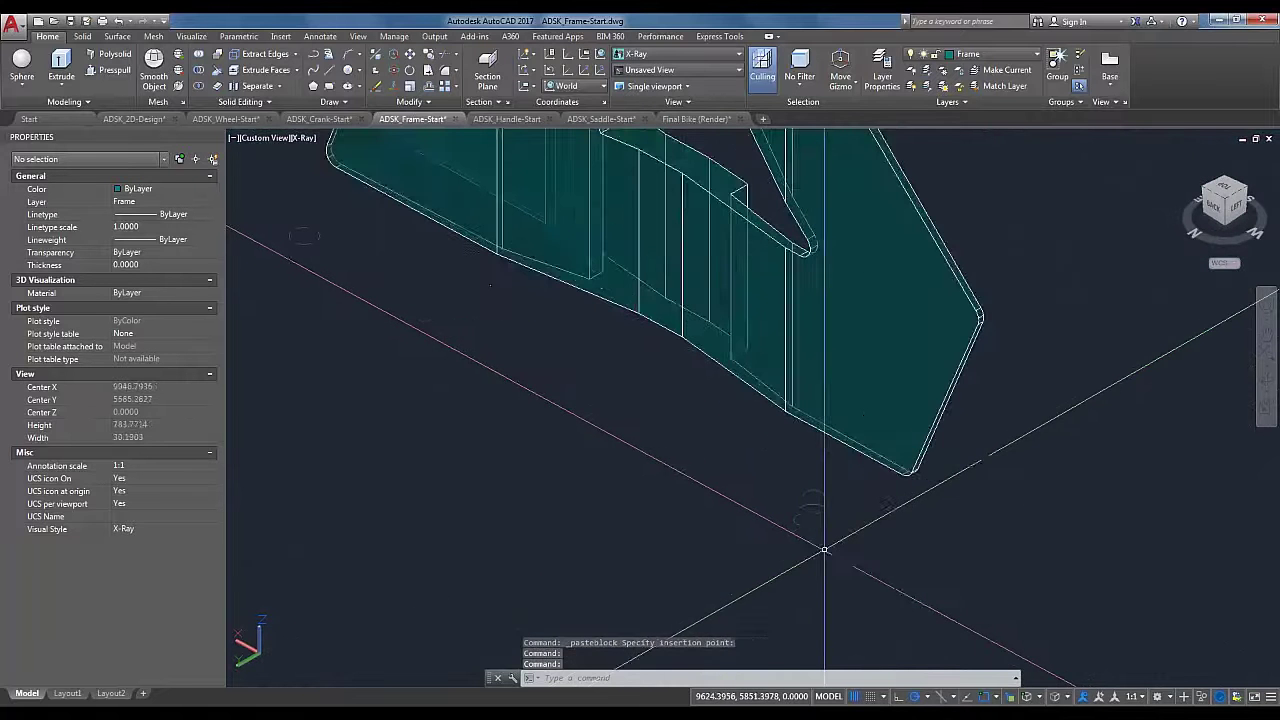
scroll(815, 540, "down", 3)
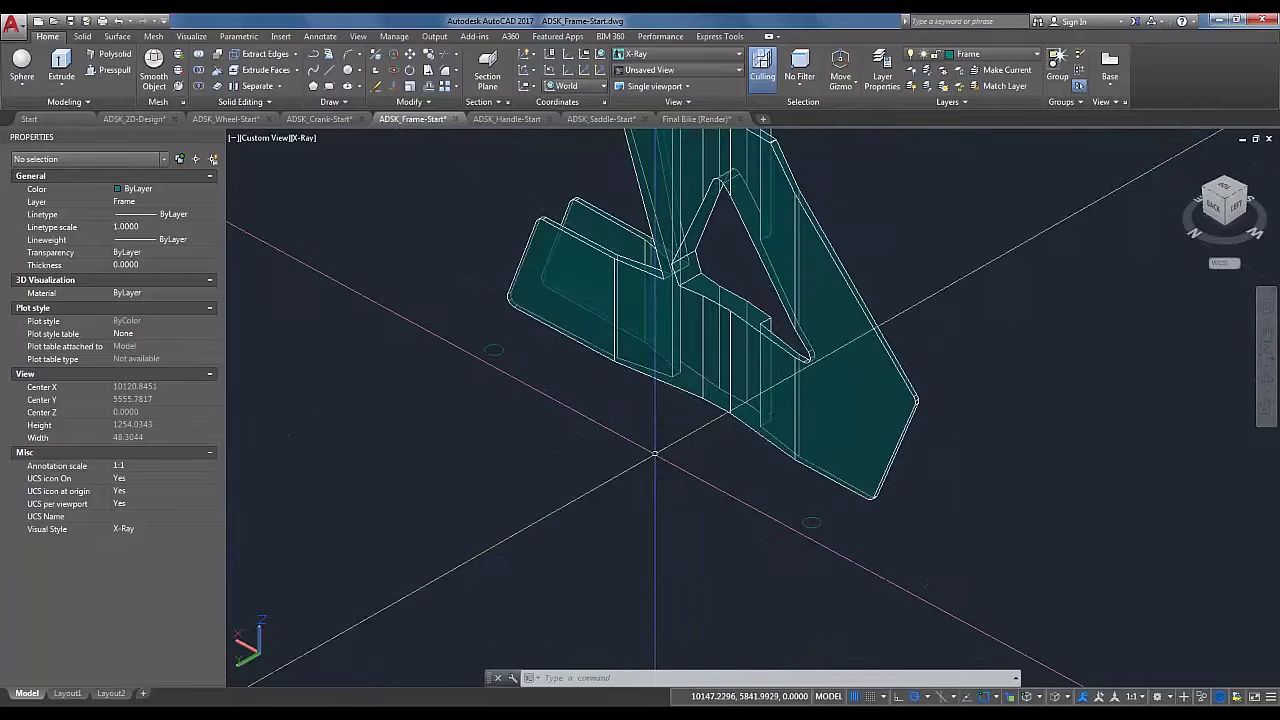
scroll(655, 455, "up", 3)
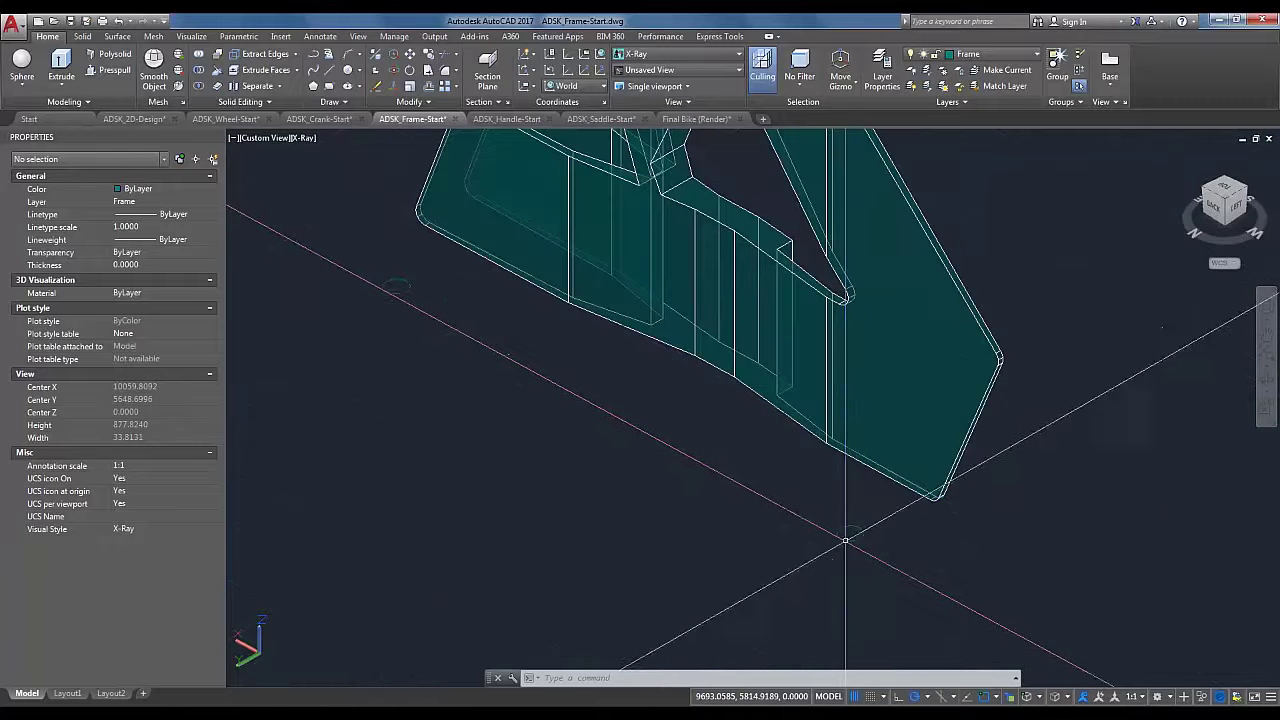
left_click(847, 537)
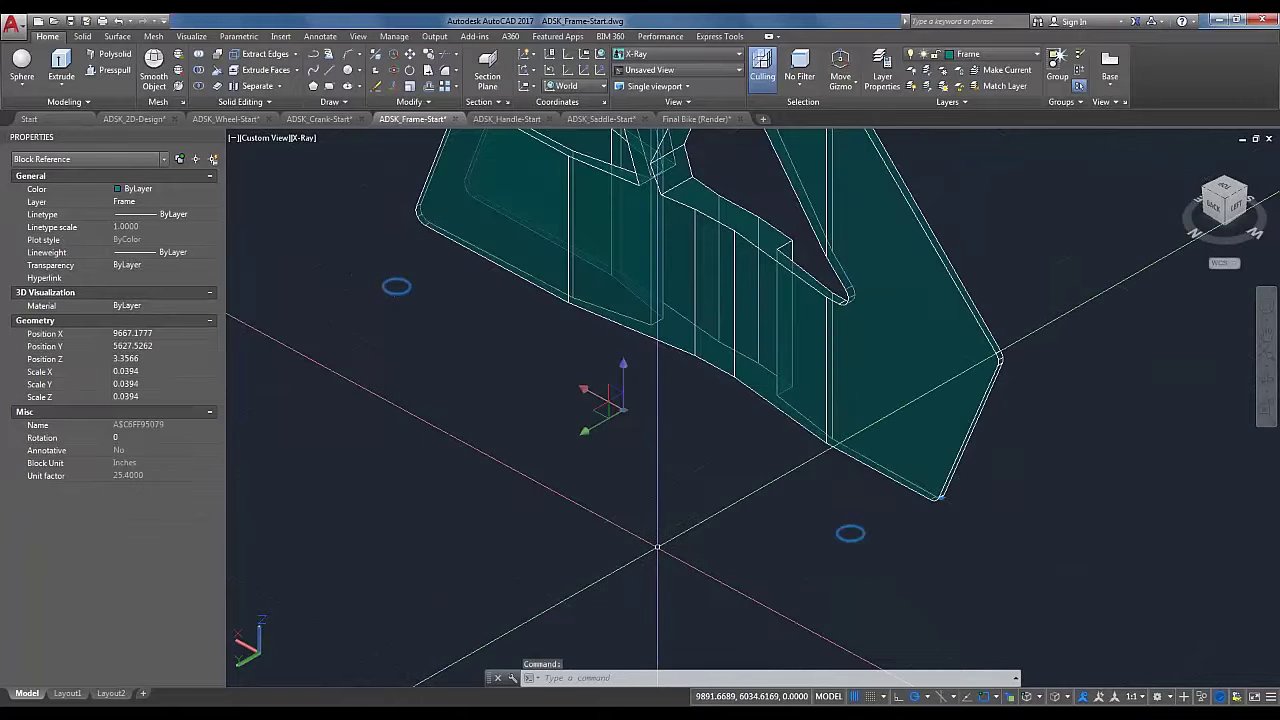
type("EXPLO")
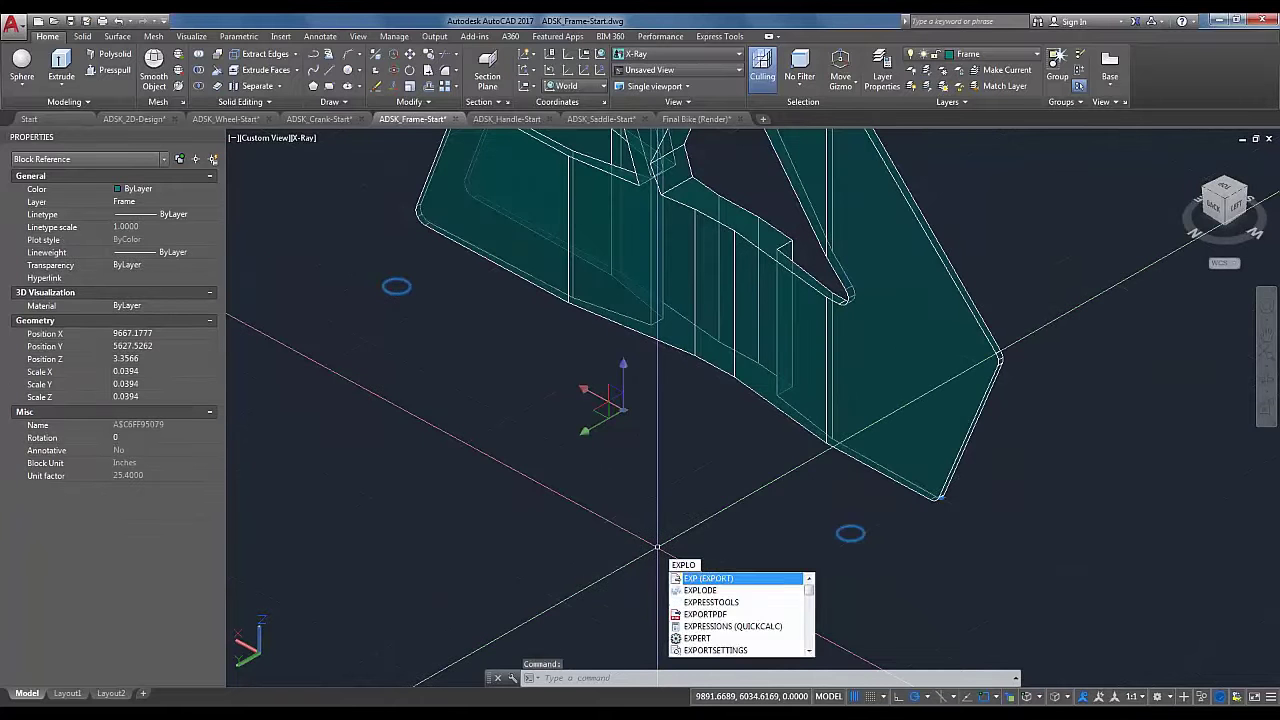
type("DE")
key("Return")
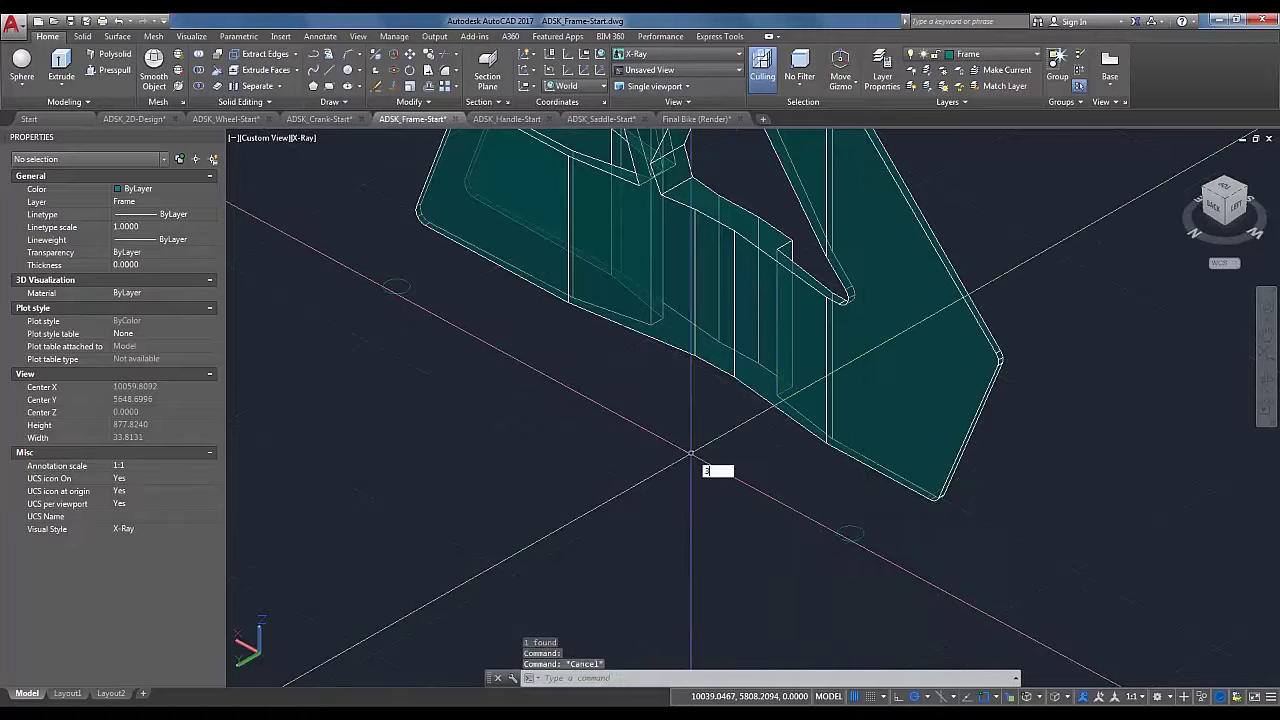
Step: Draw a 3D polyline from the centre of the circle near the solid end, 175 straight up and then horizontally through the frame
type("DPOLY")
key("Return")
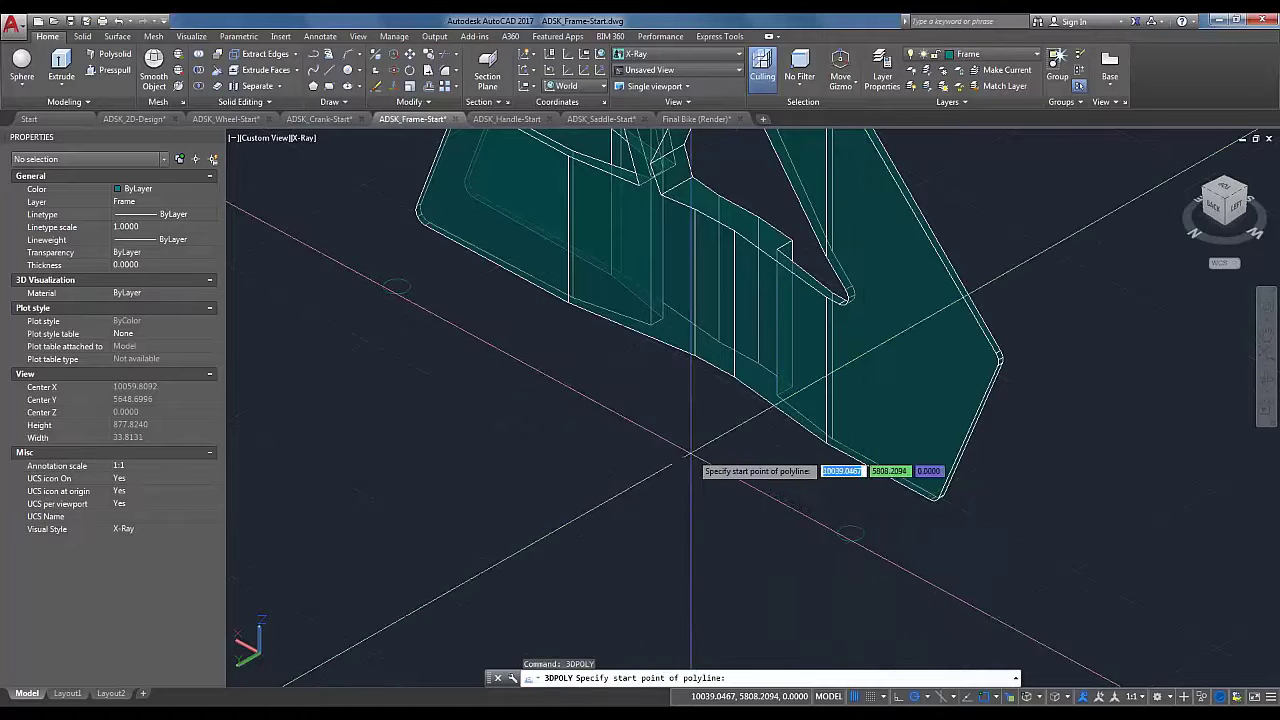
scroll(690, 455, "up", 3)
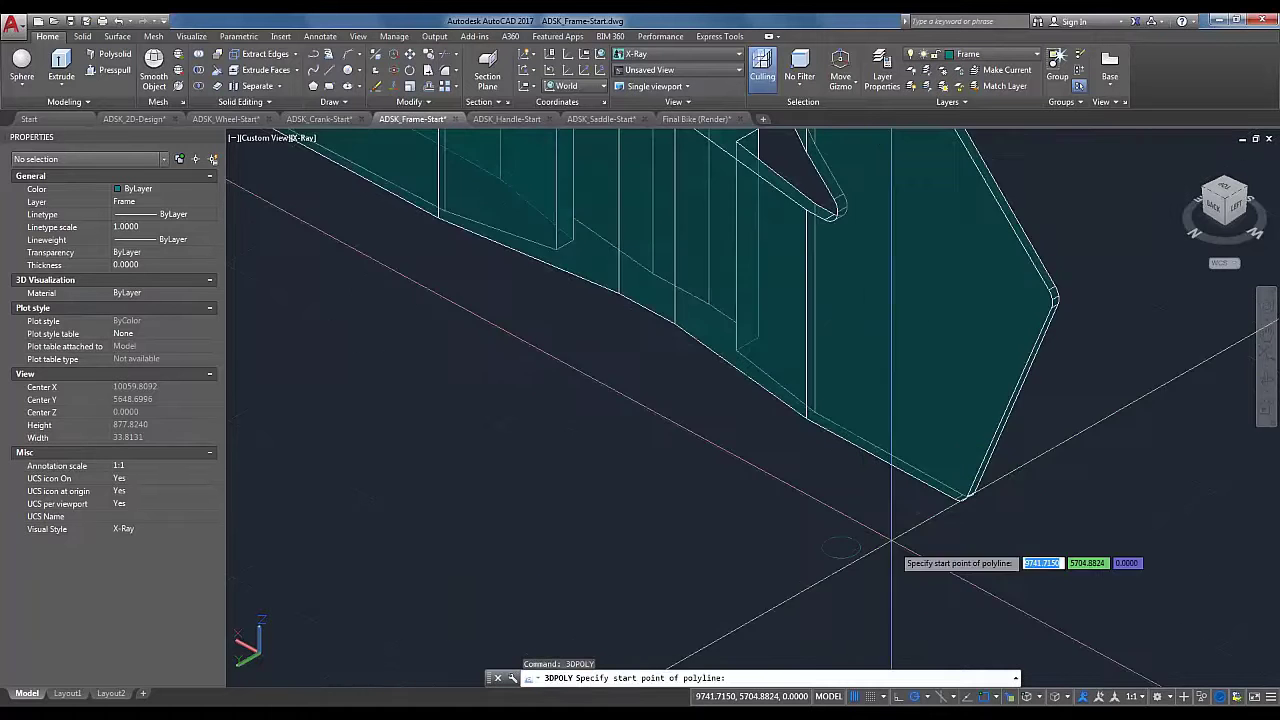
left_click(822, 562)
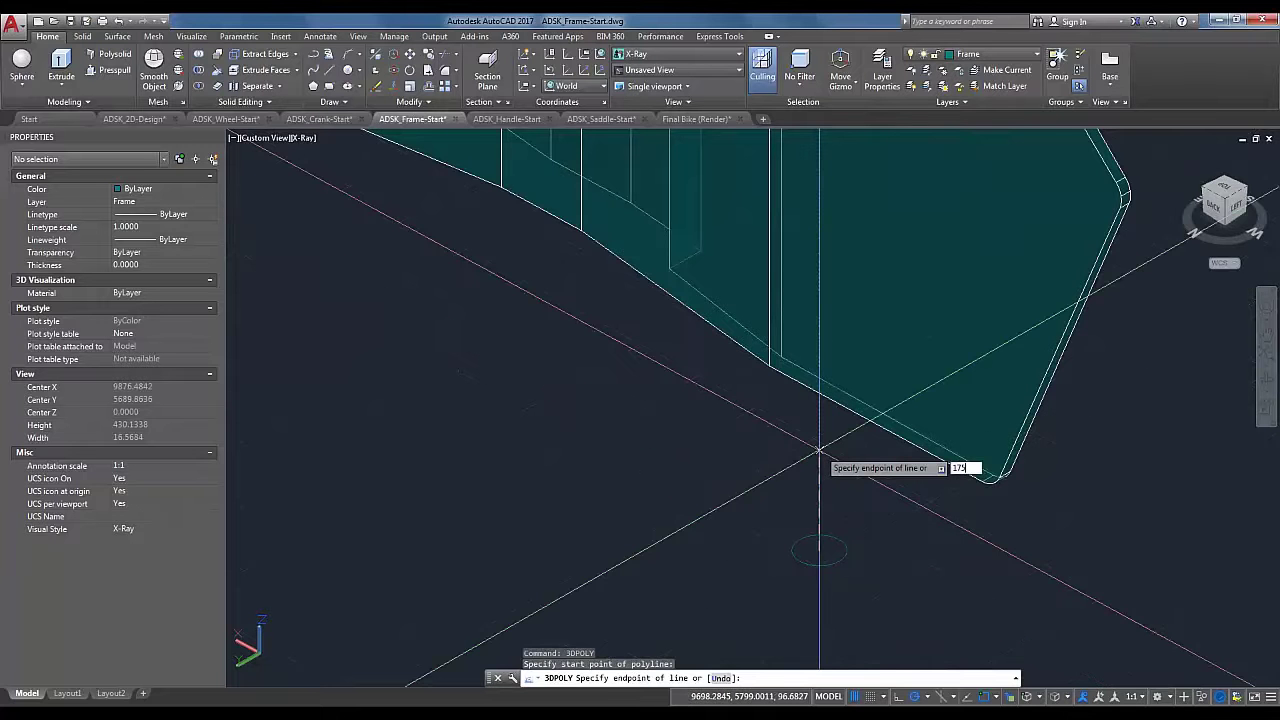
scroll(1018, 498, "down", 1)
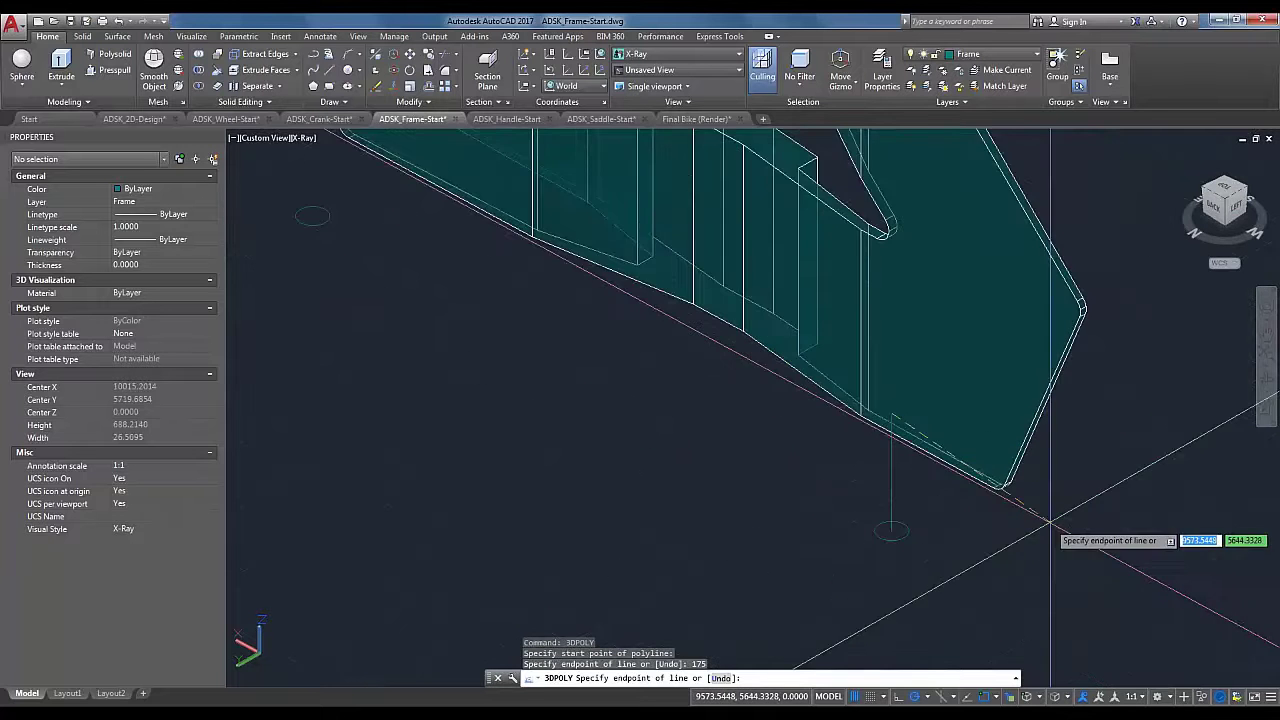
middle_click_drag(1051, 524, 849, 600, "shift")
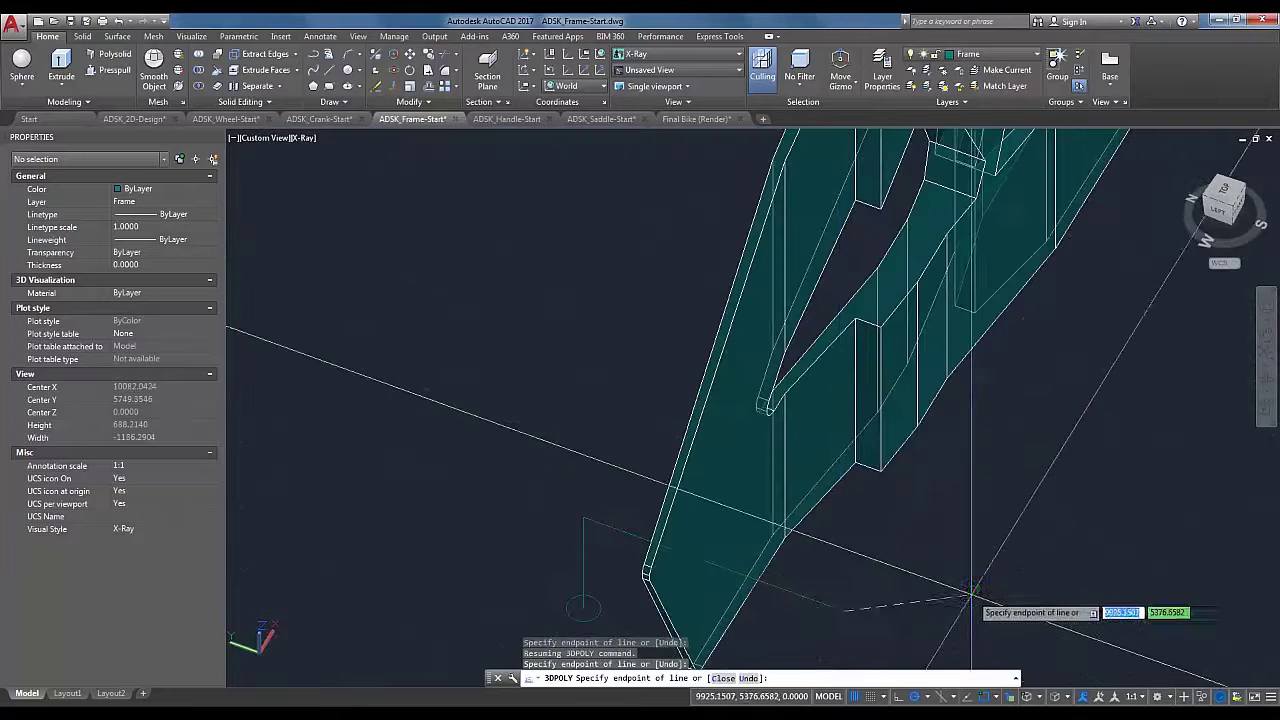
middle_click_drag(971, 595, 935, 600, "shift")
Step: Copy the 3D polyline from the first circle's centre to the centre of the other axle hole circle
left_click(880, 609)
left_click(840, 590)
right_click(838, 590)
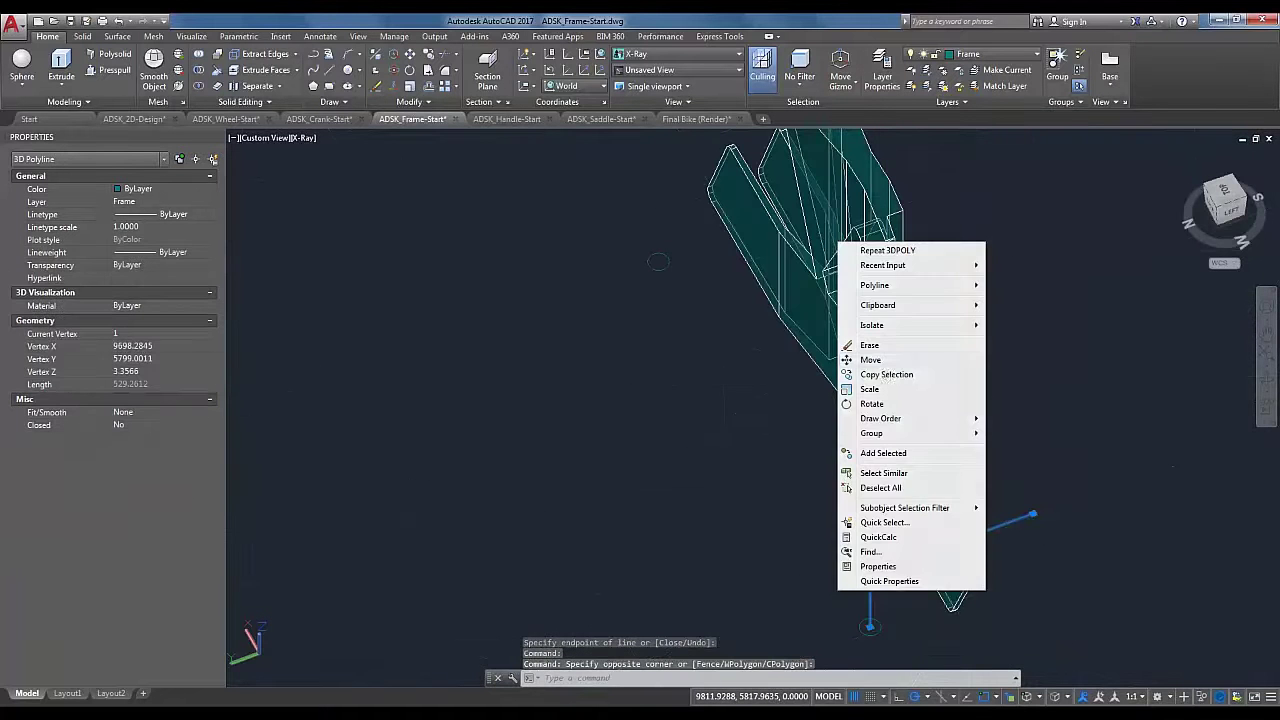
left_click(884, 374)
scroll(880, 668, "up", 3)
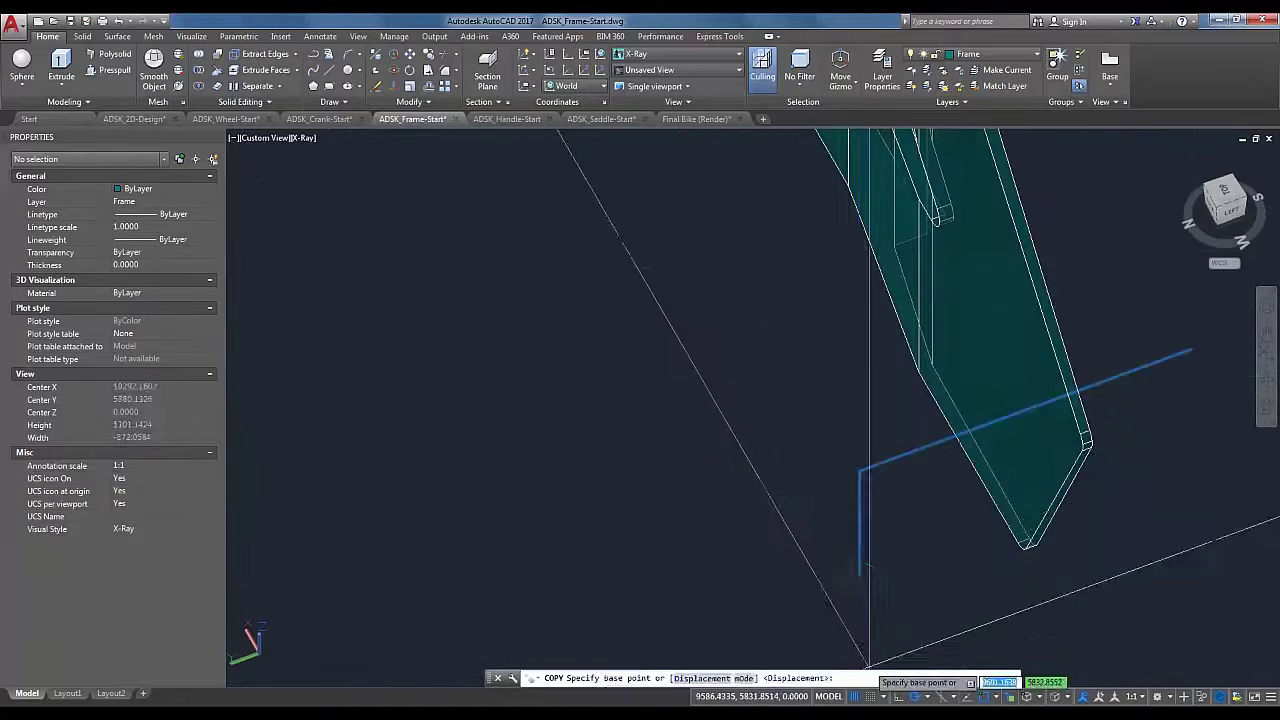
left_click(860, 580)
scroll(794, 582, "down", 4)
scroll(640, 330, "up", 5)
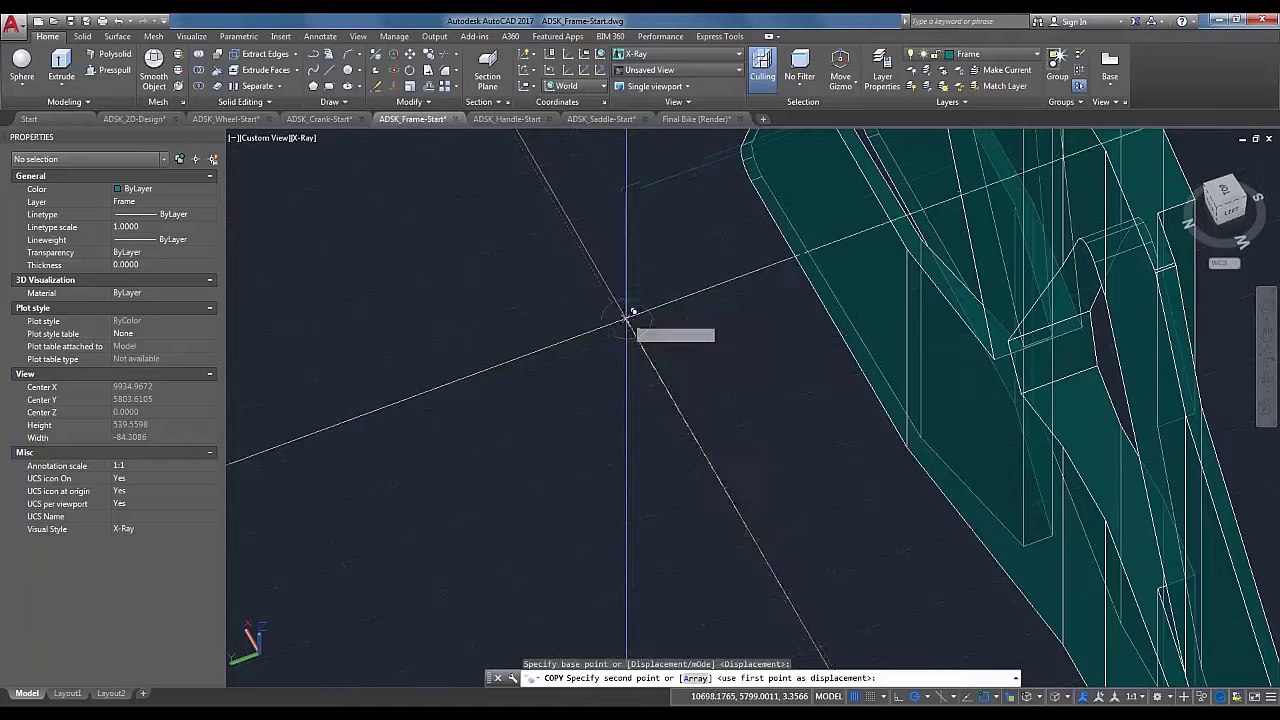
left_click(627, 318)
scroll(708, 404, "down", 2)
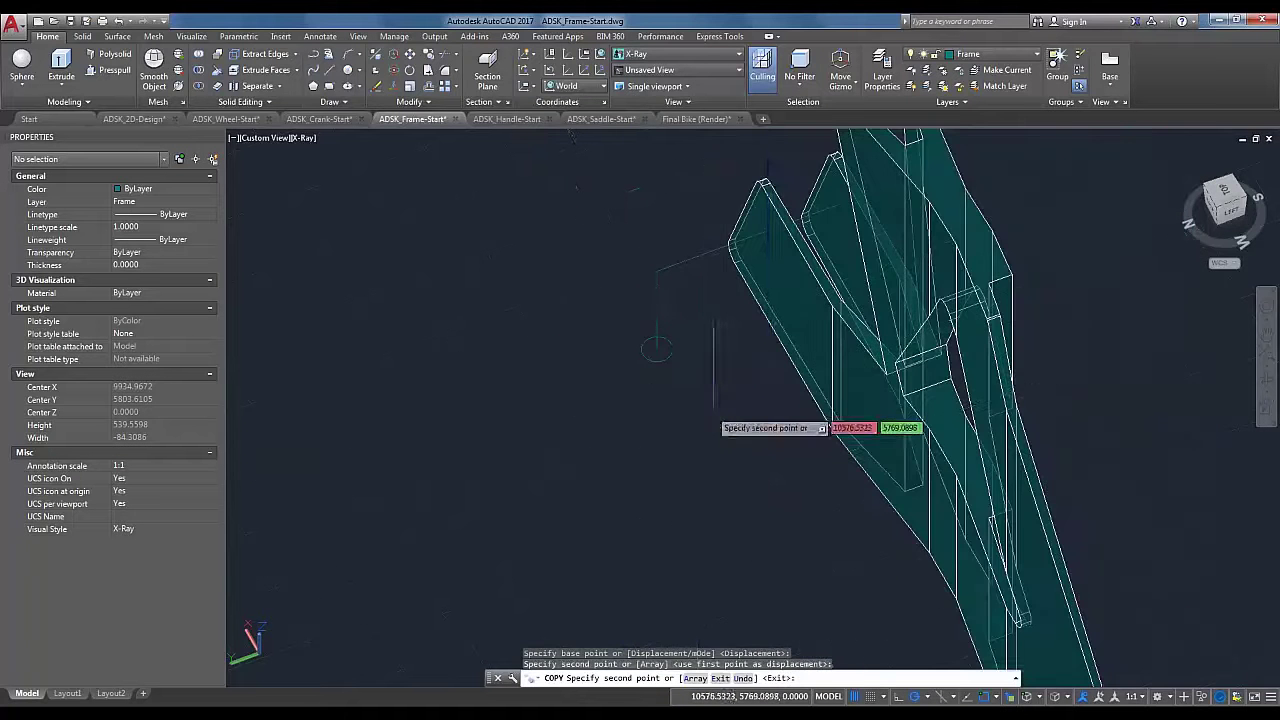
key("Escape")
middle_click_drag(806, 471, 426, 155, "shift")
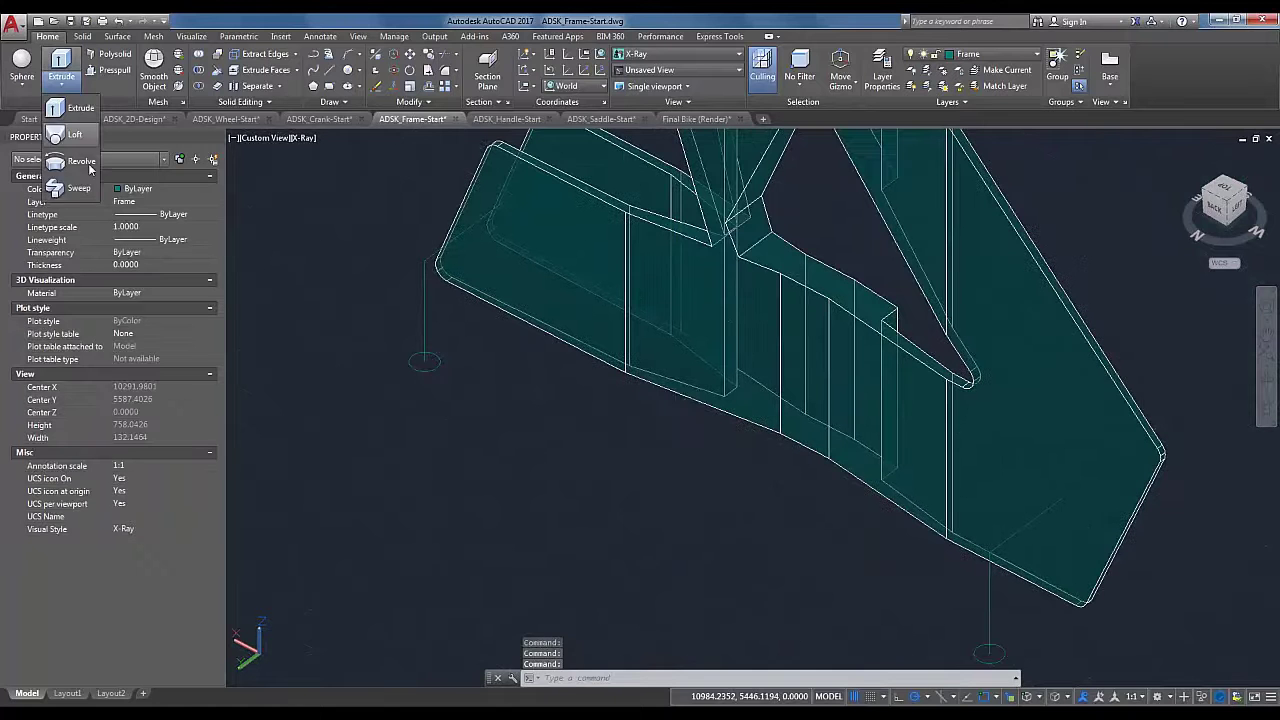
Step: Sweep the axle hole circle beneath the forked end of the frame along its 3D polyline into a solid
left_click(77, 192)
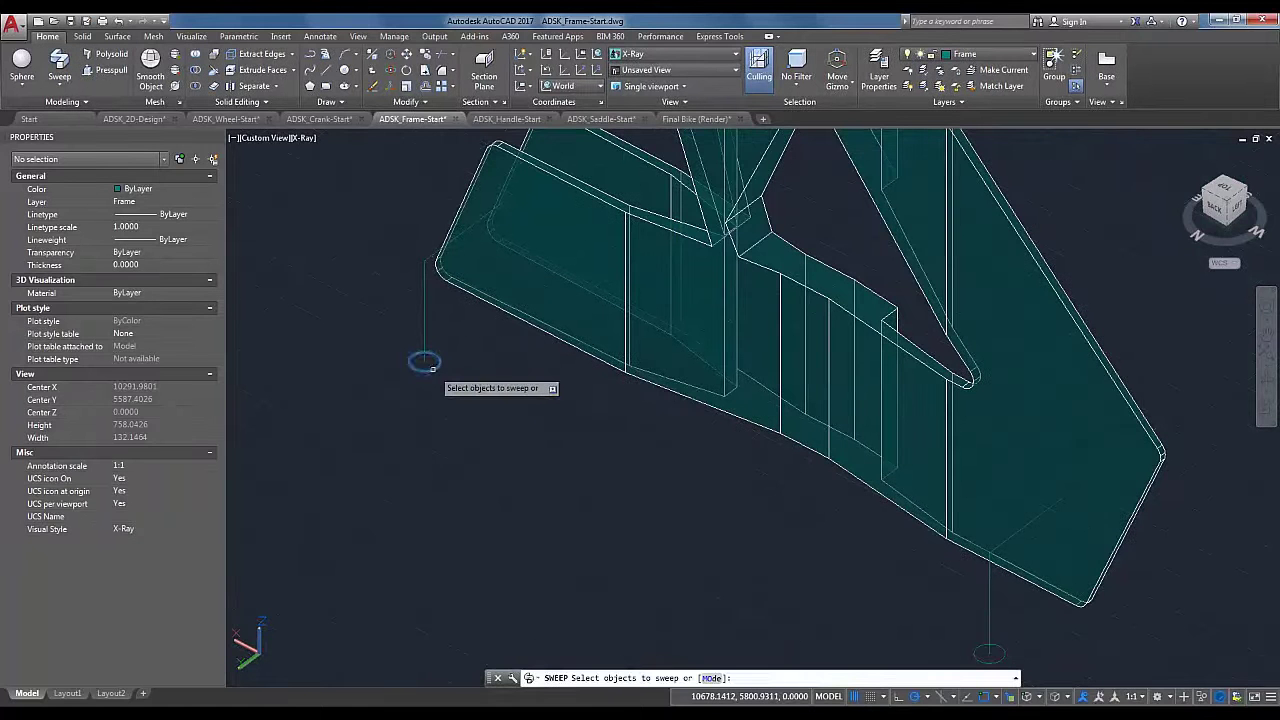
key("Return")
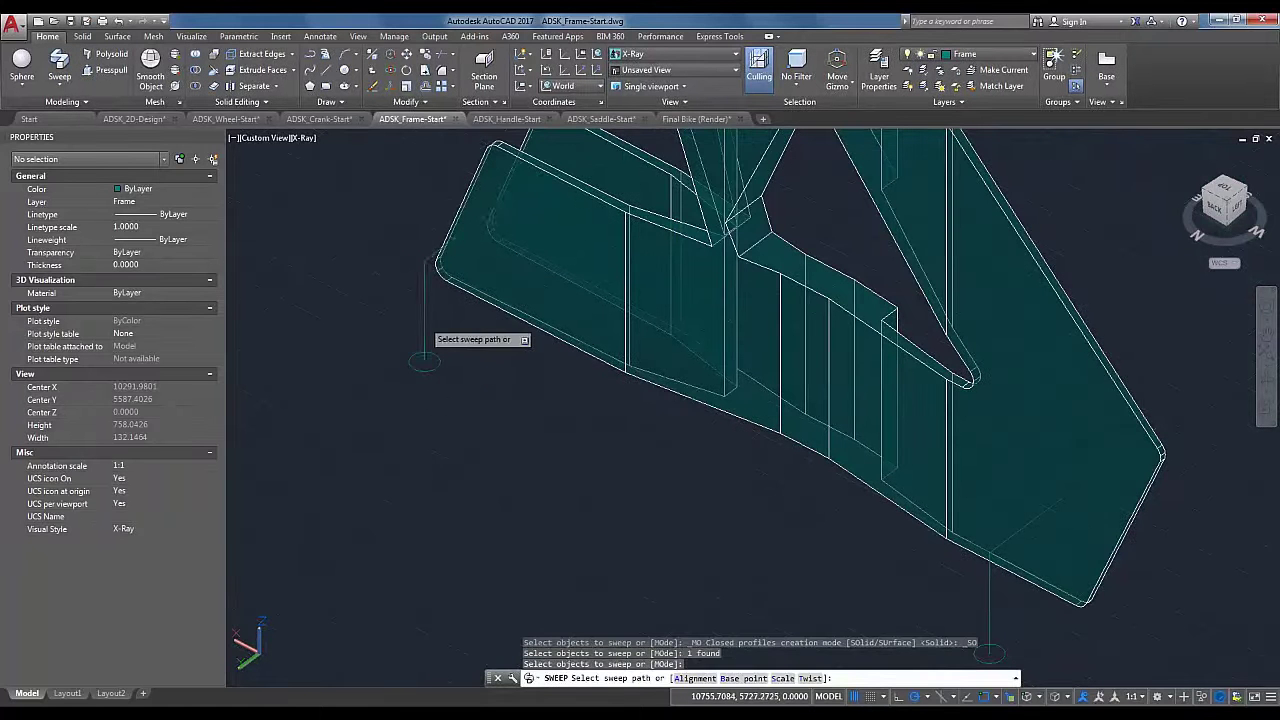
left_click(423, 320)
Step: Sweep the circle beneath the frame's solid end along its copied 3D polyline into a solid
middle_click_drag(772, 547, 517, 331)
key("Return")
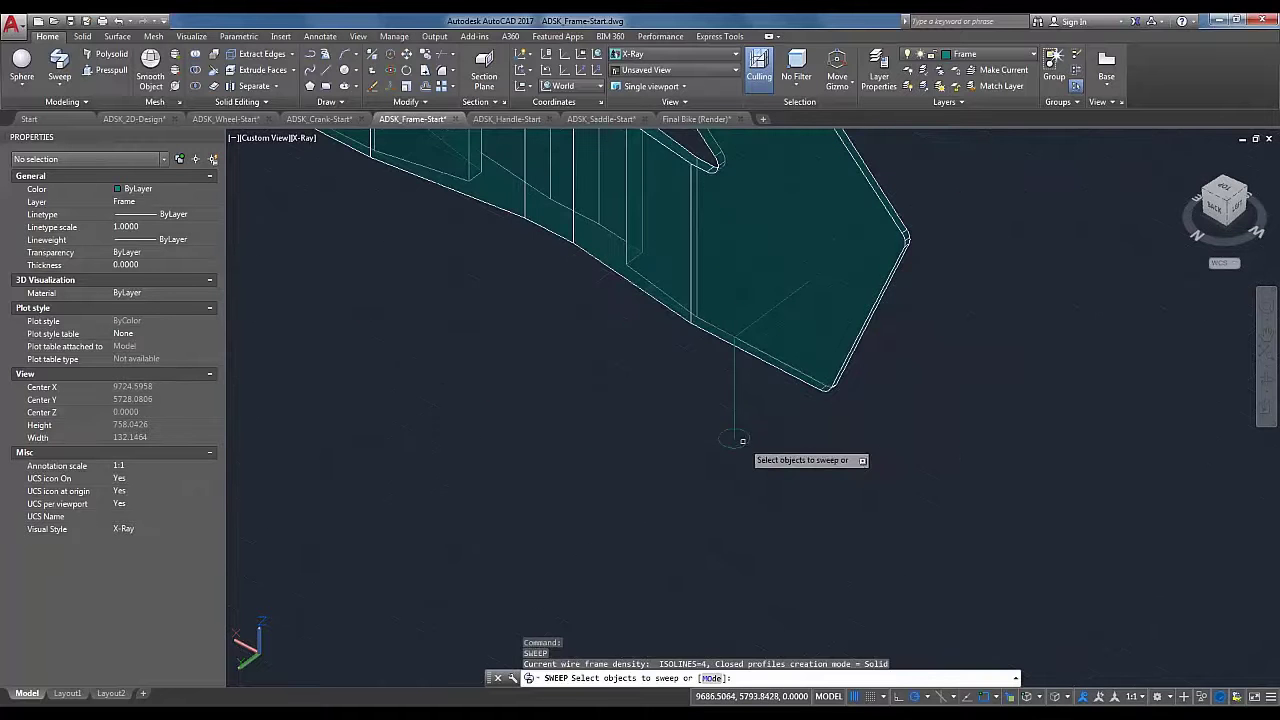
left_click(734, 438)
key("Return")
left_click(735, 400)
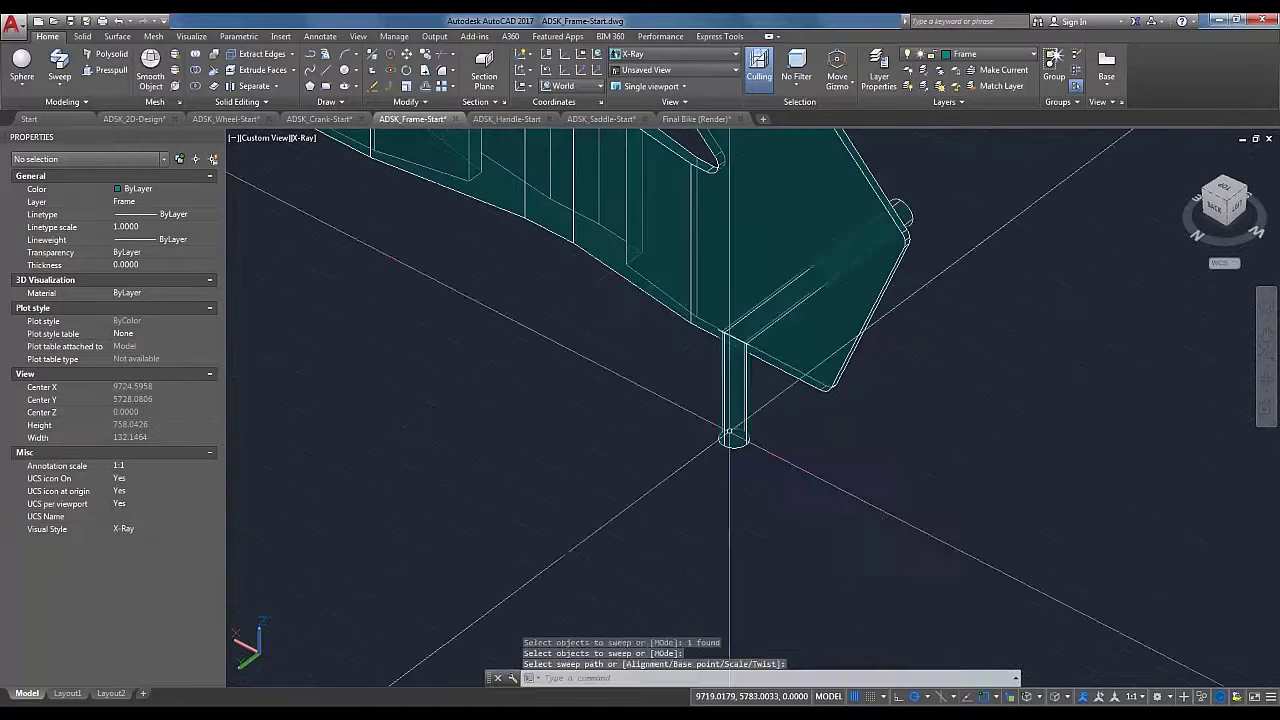
key("Return")
scroll(764, 452, "down", 1)
key("Escape")
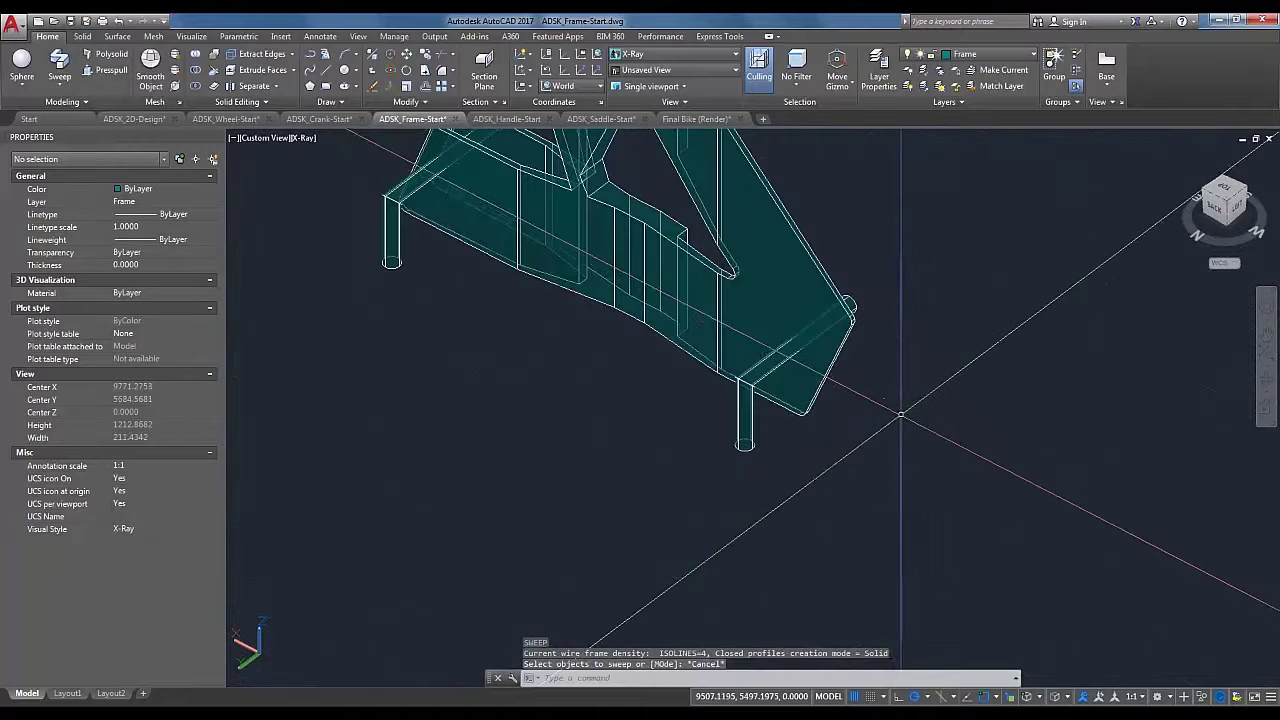
Step: Subtract the two swept solids from the 3D frame to cut the axle holes
middle_click_drag(894, 419, 915, 460, "shift")
left_click(174, 71)
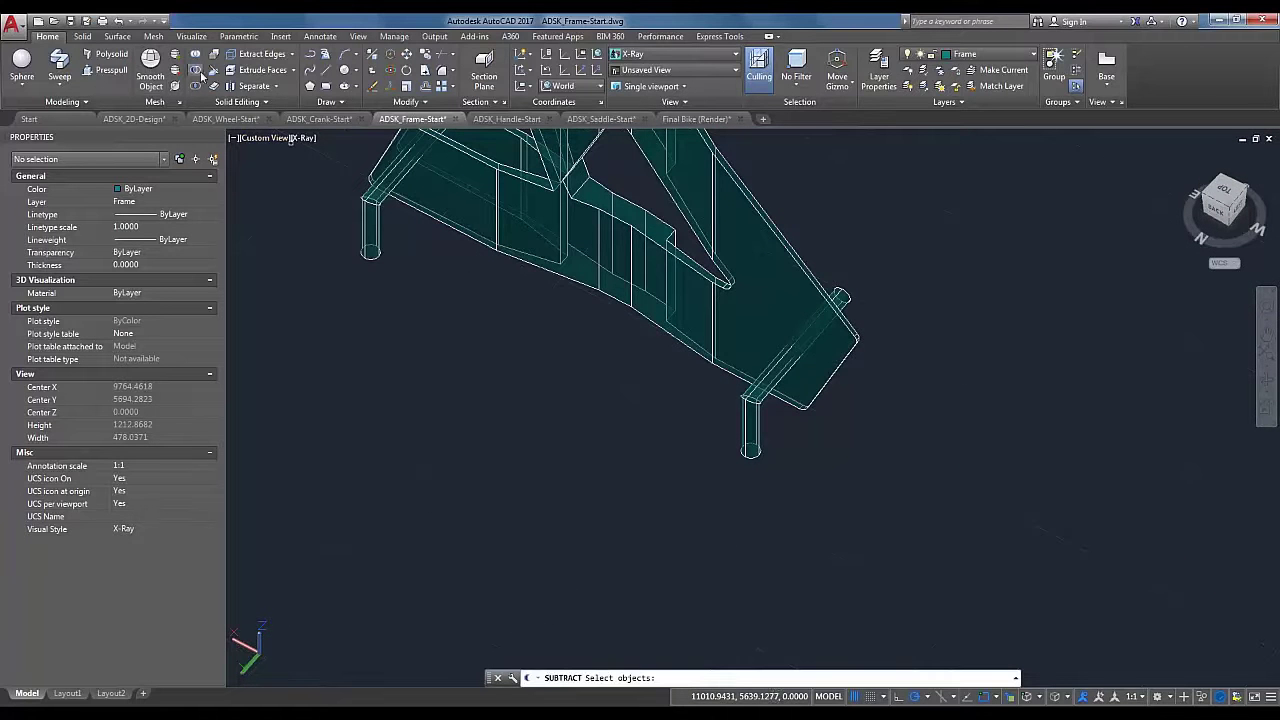
left_click(762, 297)
key("Return")
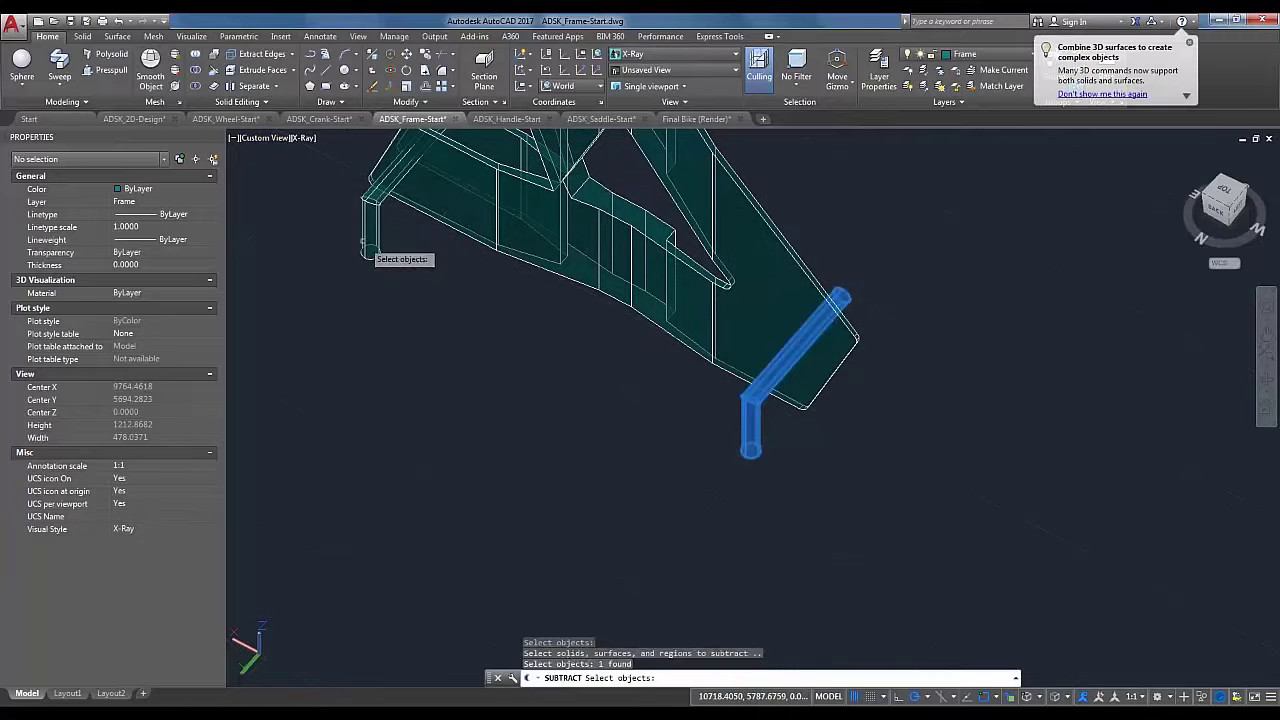
middle_click_drag(525, 395, 583, 380, "shift")
key("Return")
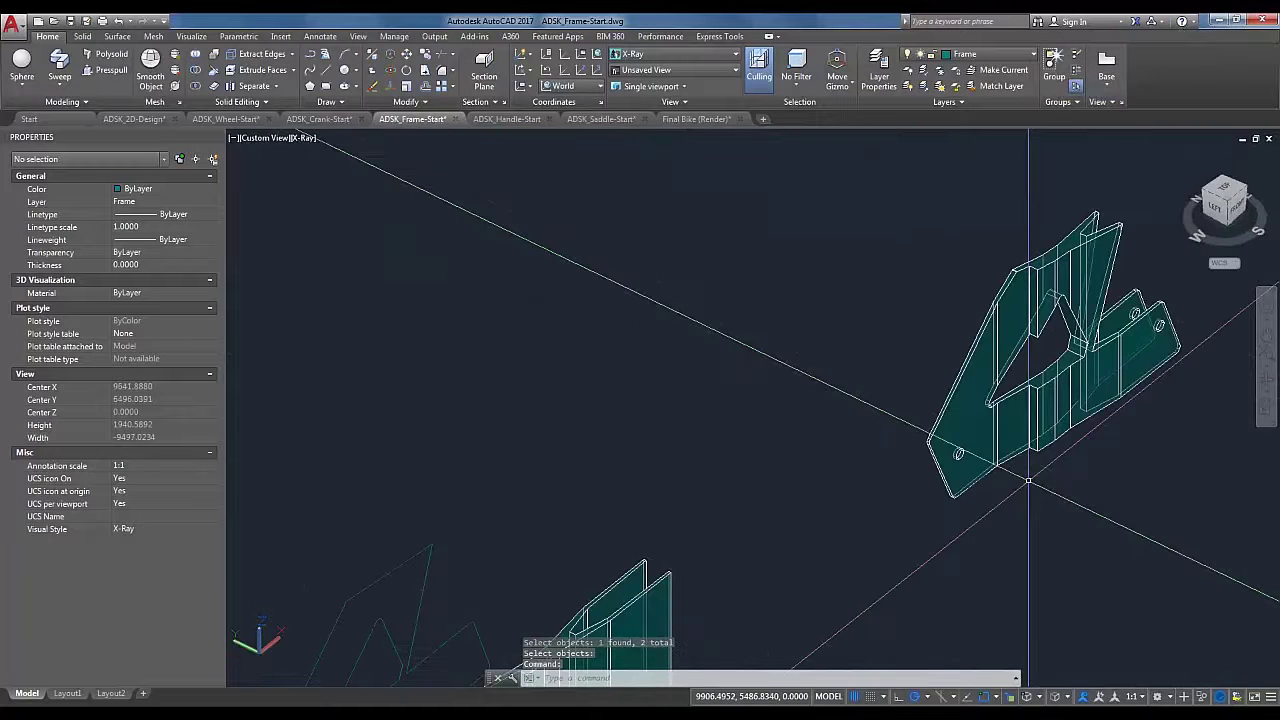
middle_click_drag(919, 493, 583, 497)
scroll(762, 471, "up", 2)
middle_click_drag(836, 458, 700, 380, "shift")
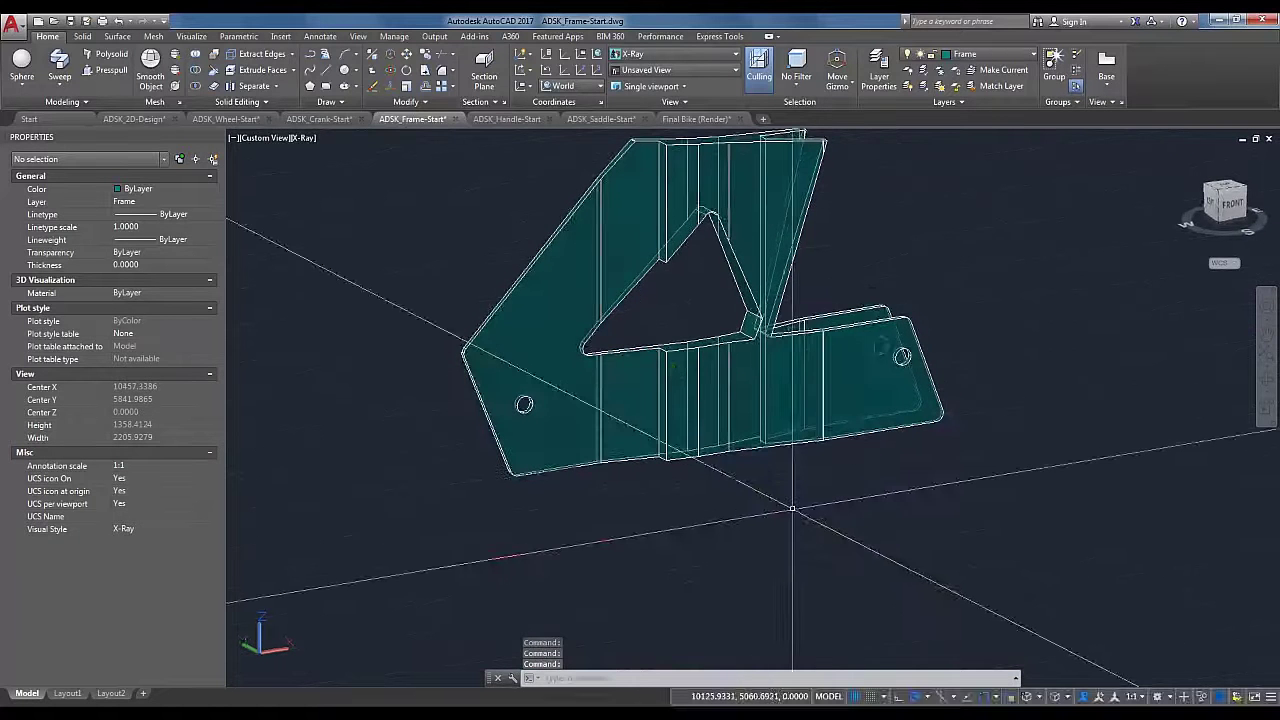
middle_click_drag(791, 509, 845, 520, "shift")
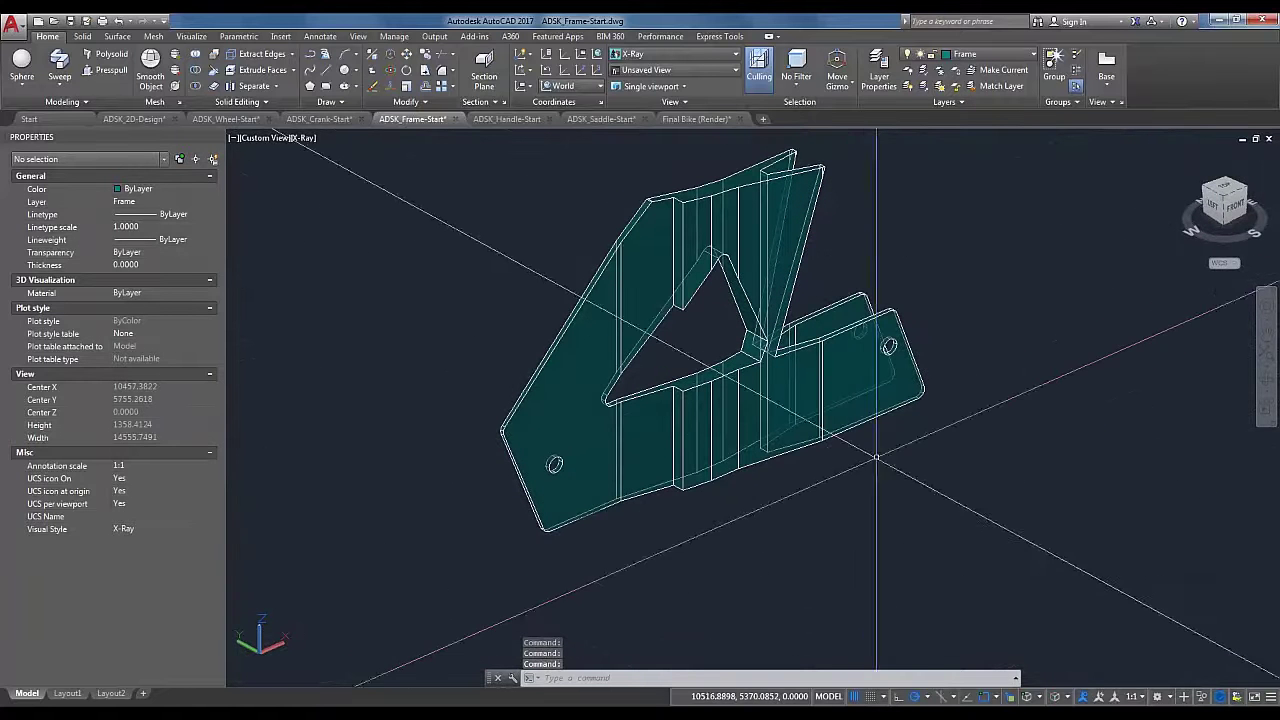
middle_click_drag(983, 374, 979, 382)
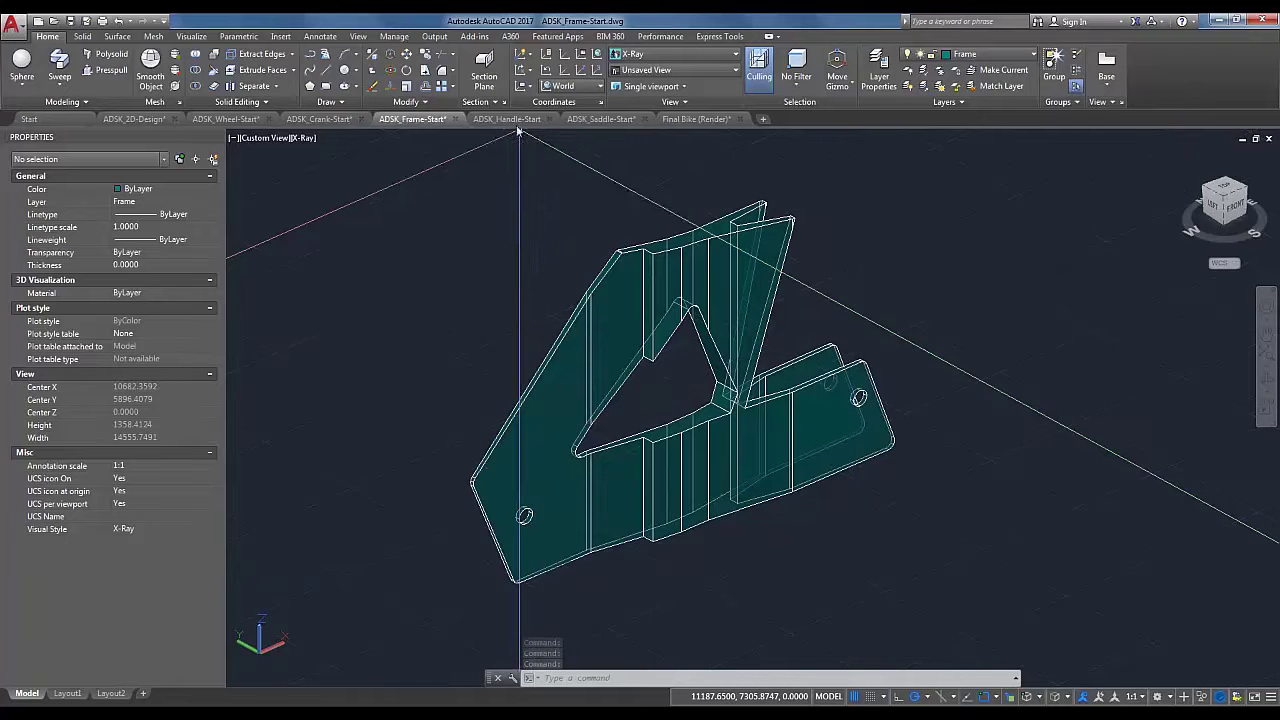
Step: Switch to the ADSK_Handle-Start drawing and examine the handlebar outlines from above and in an angled 3D view
mouse_move(508, 122)
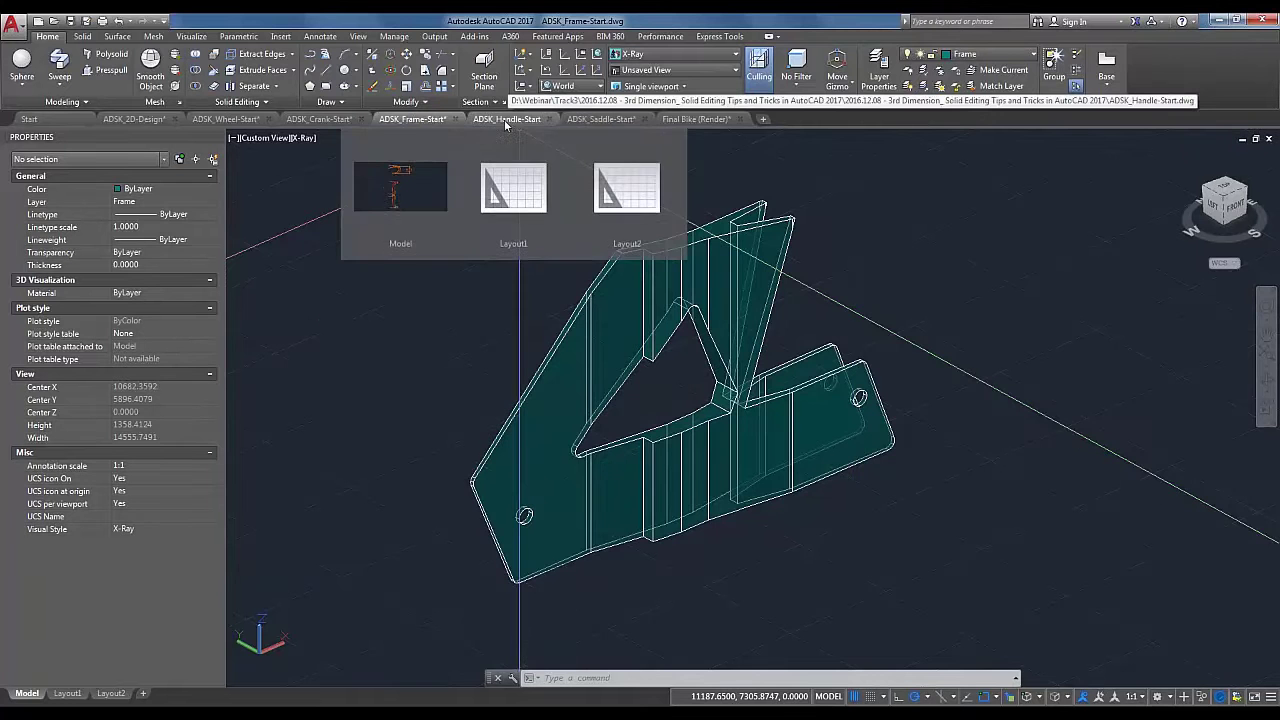
left_click(507, 120)
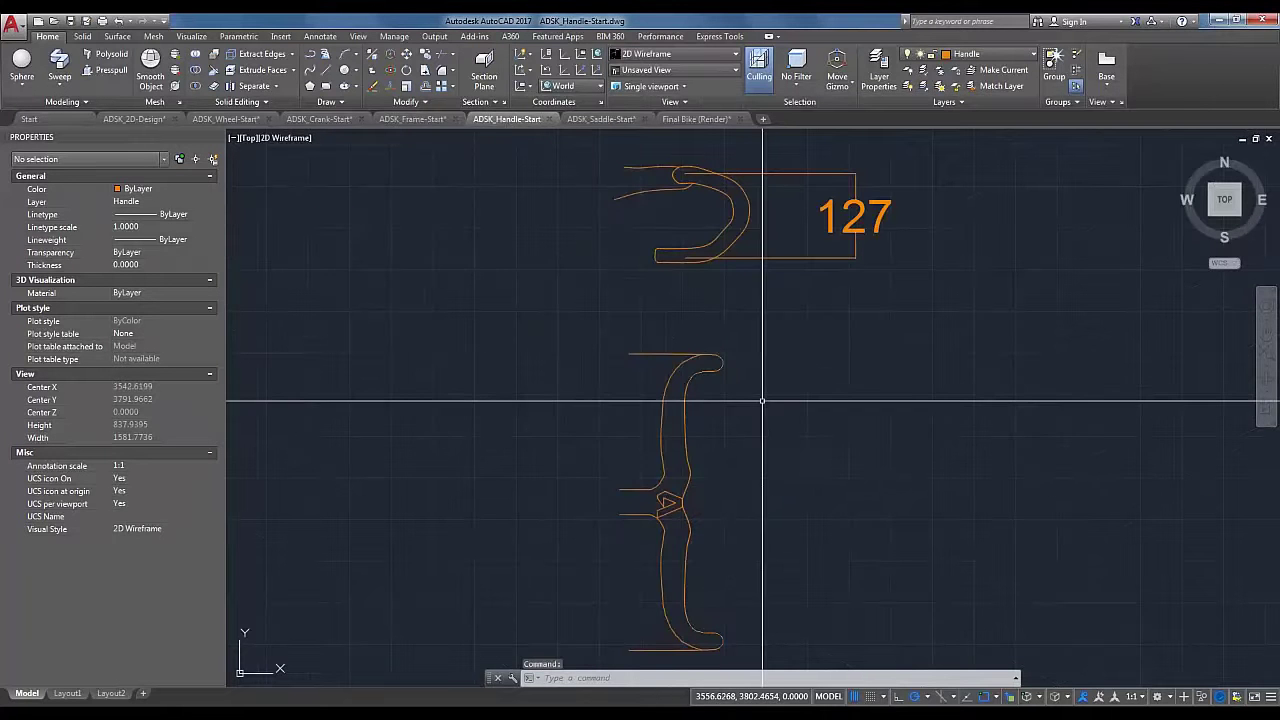
middle_click_drag(785, 448, 807, 388)
scroll(806, 392, "down", 2)
scroll(806, 392, "up", 2)
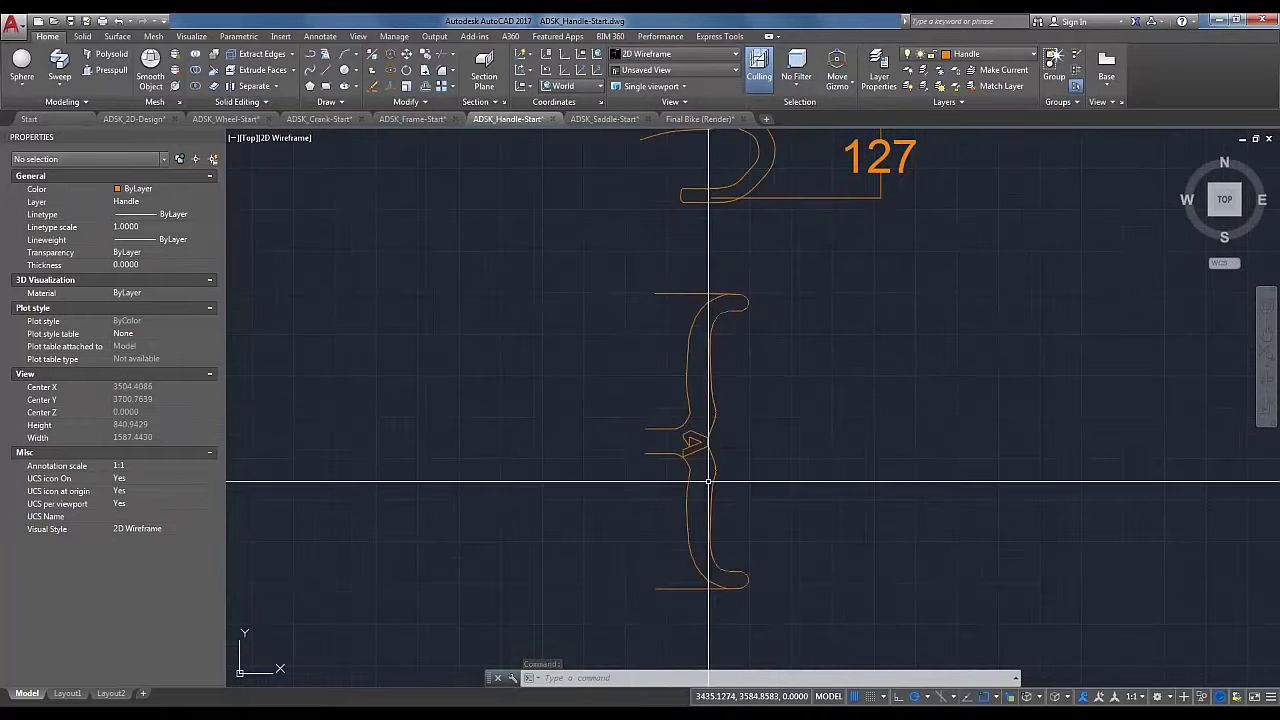
scroll(690, 450, "down", 1)
scroll(790, 441, "down", 2)
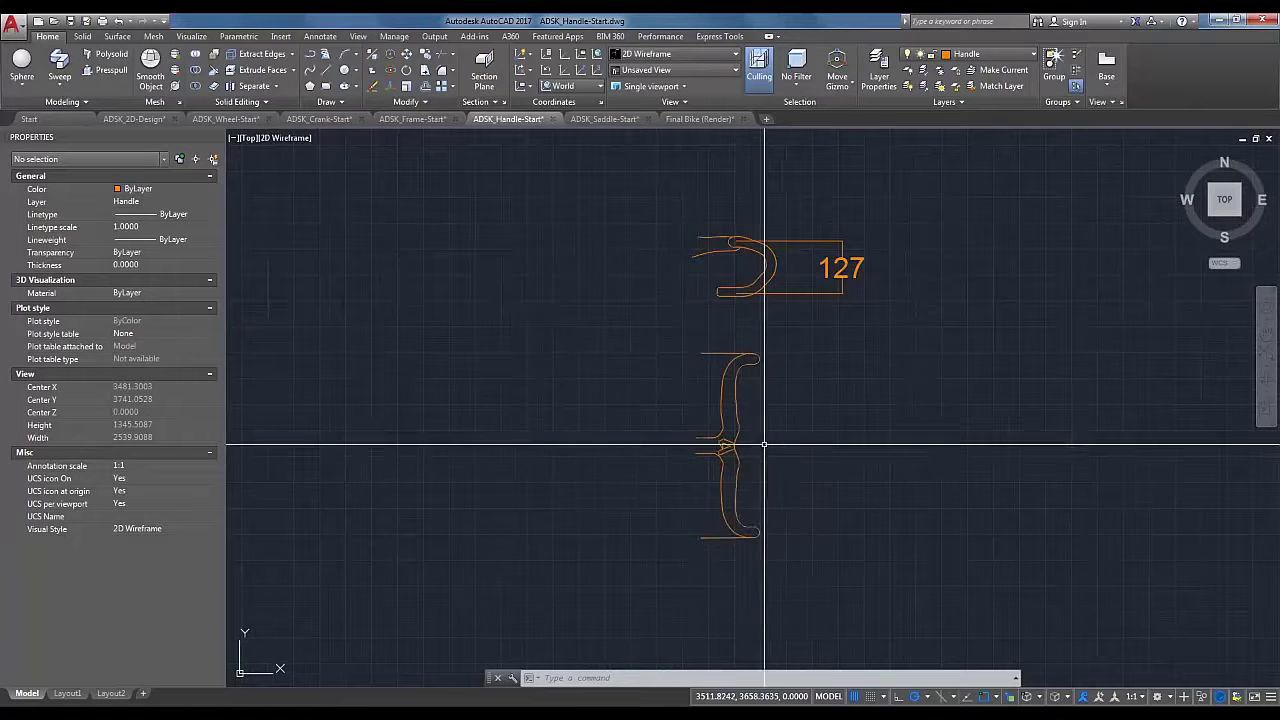
scroll(764, 443, "up", 2)
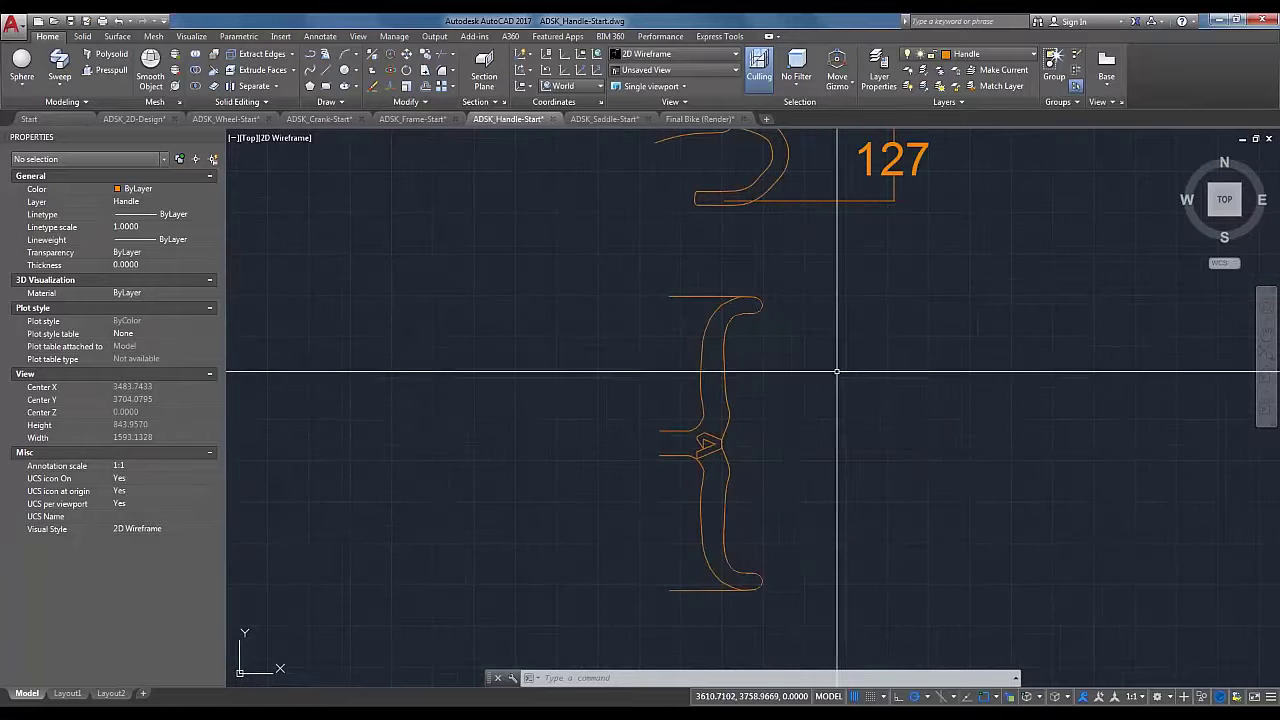
middle_click_drag(837, 371, 820, 417, "shift")
key("Escape")
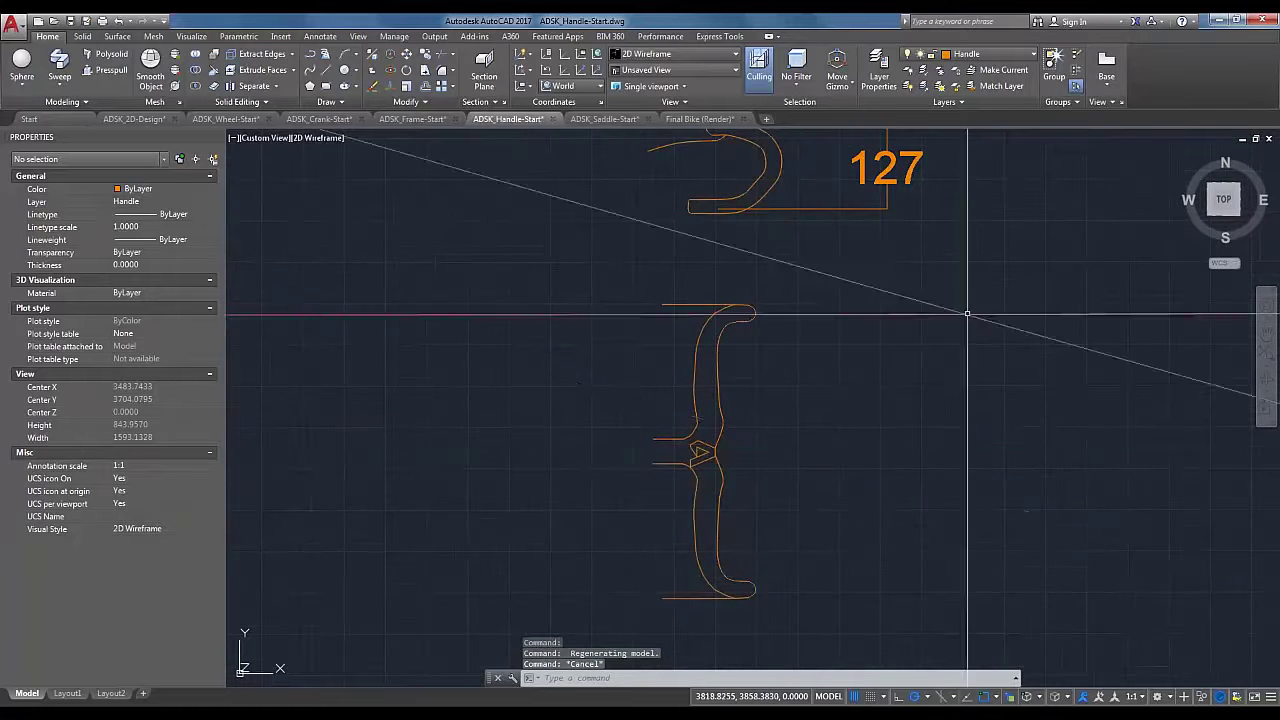
middle_click_drag(877, 406, 651, 426, "shift")
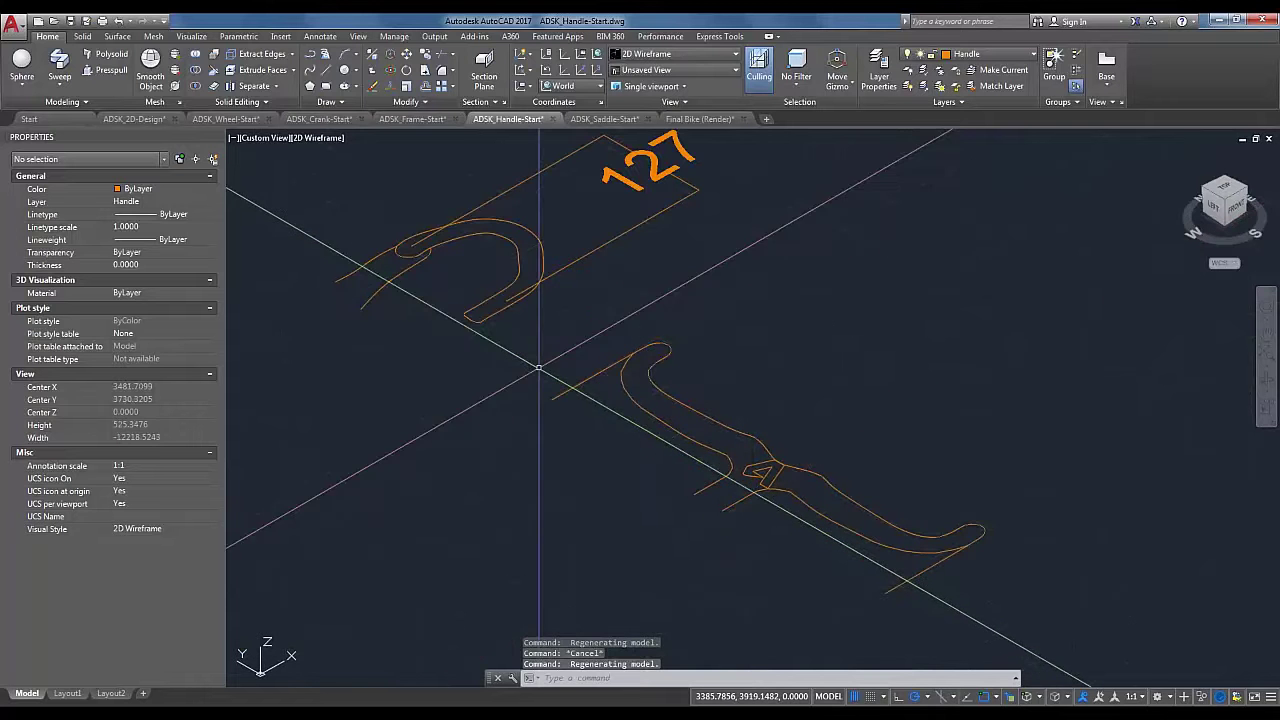
Step: Draw a 3D polyline from the logo at the handlebar's middle along the centre of one arm towards its curved tip
scroll(768, 466, "up", 2)
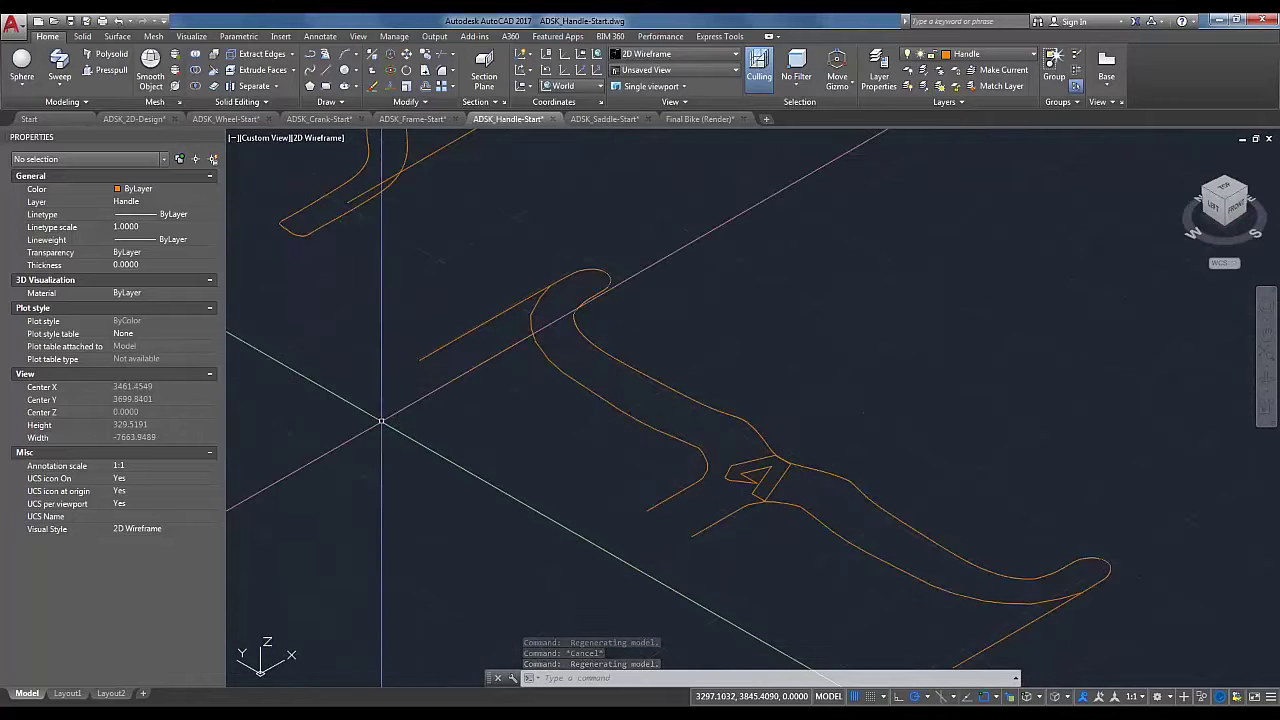
type("POL")
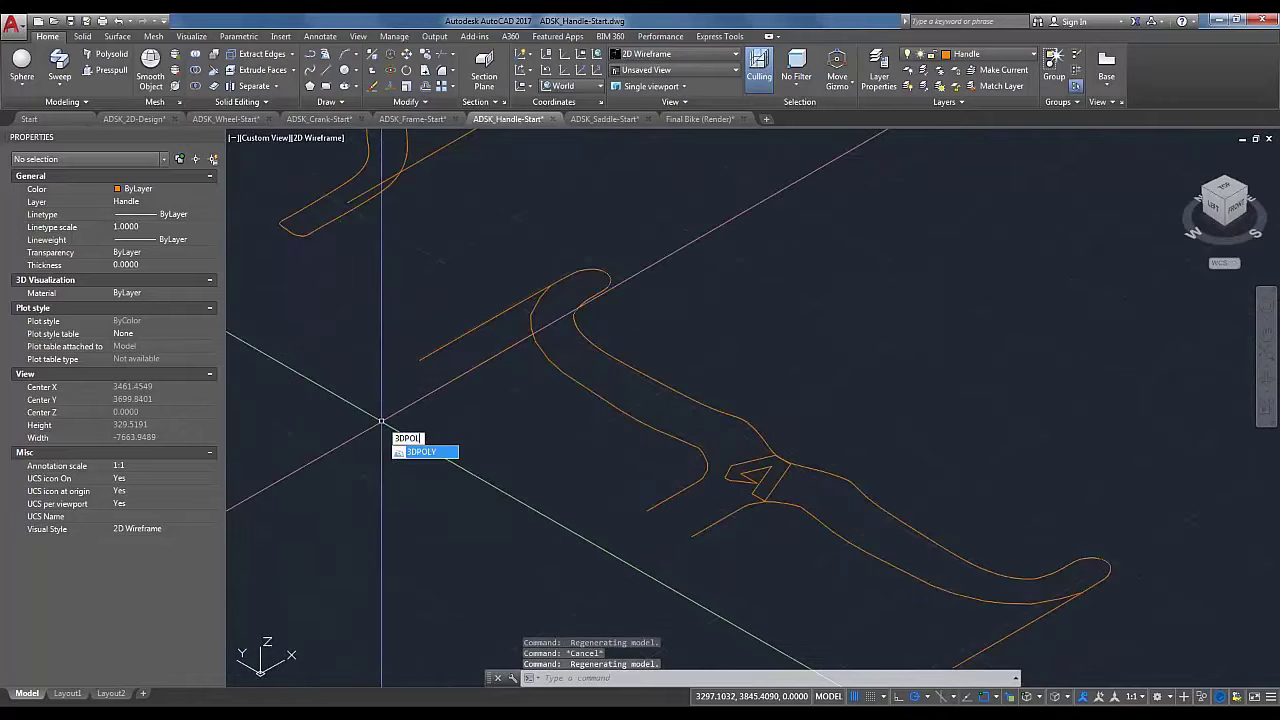
key("Return")
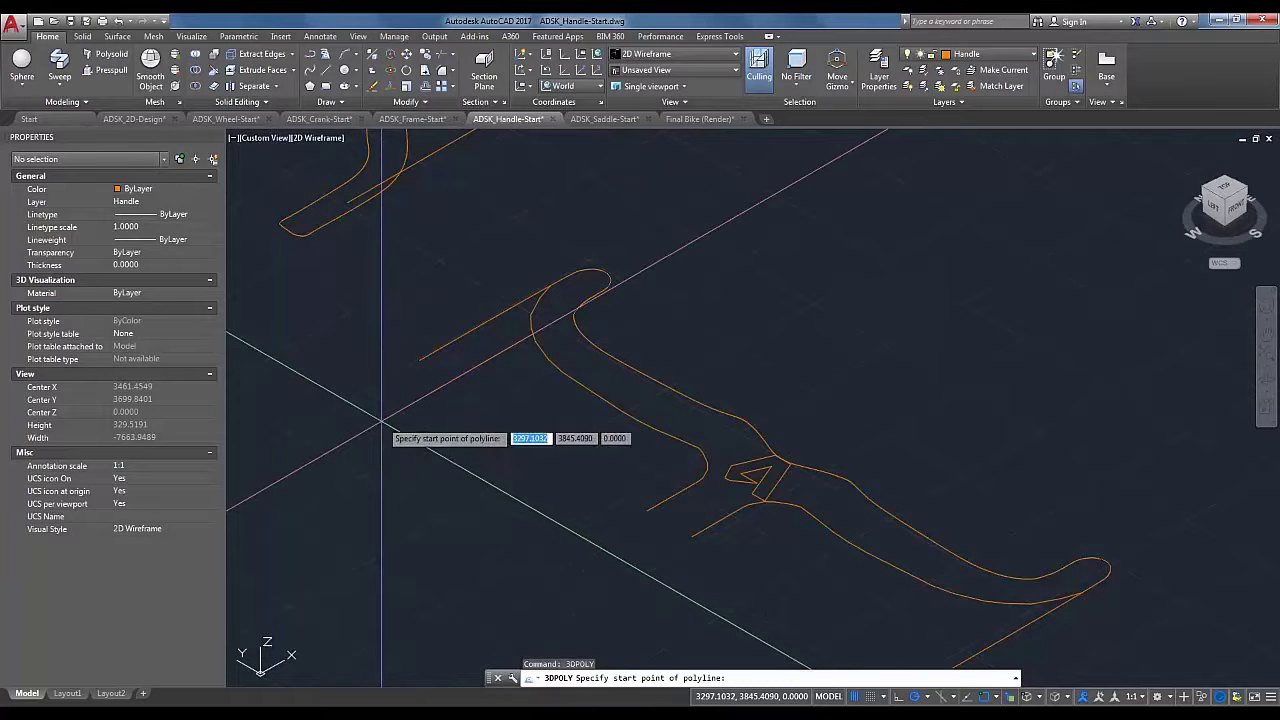
scroll(520, 430, "up", 2)
scroll(845, 434, "up", 2)
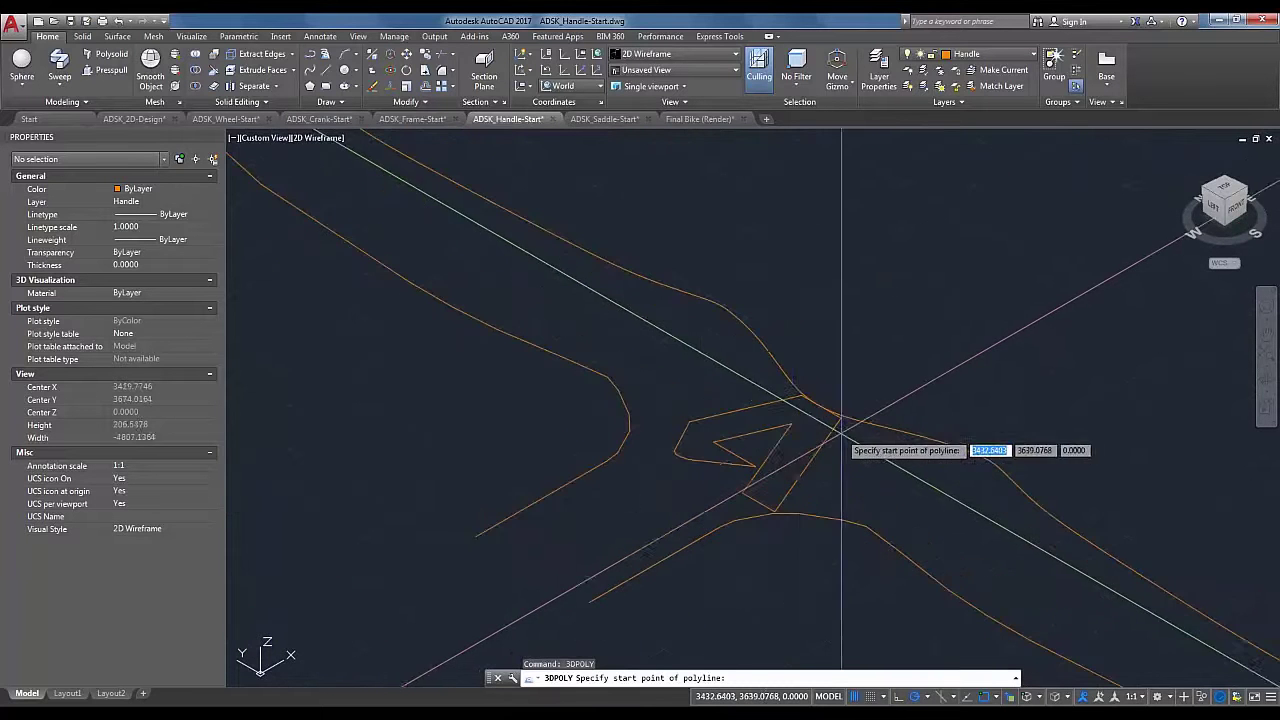
left_click(790, 426)
scroll(777, 443, "down", 4)
scroll(706, 395, "up", 2)
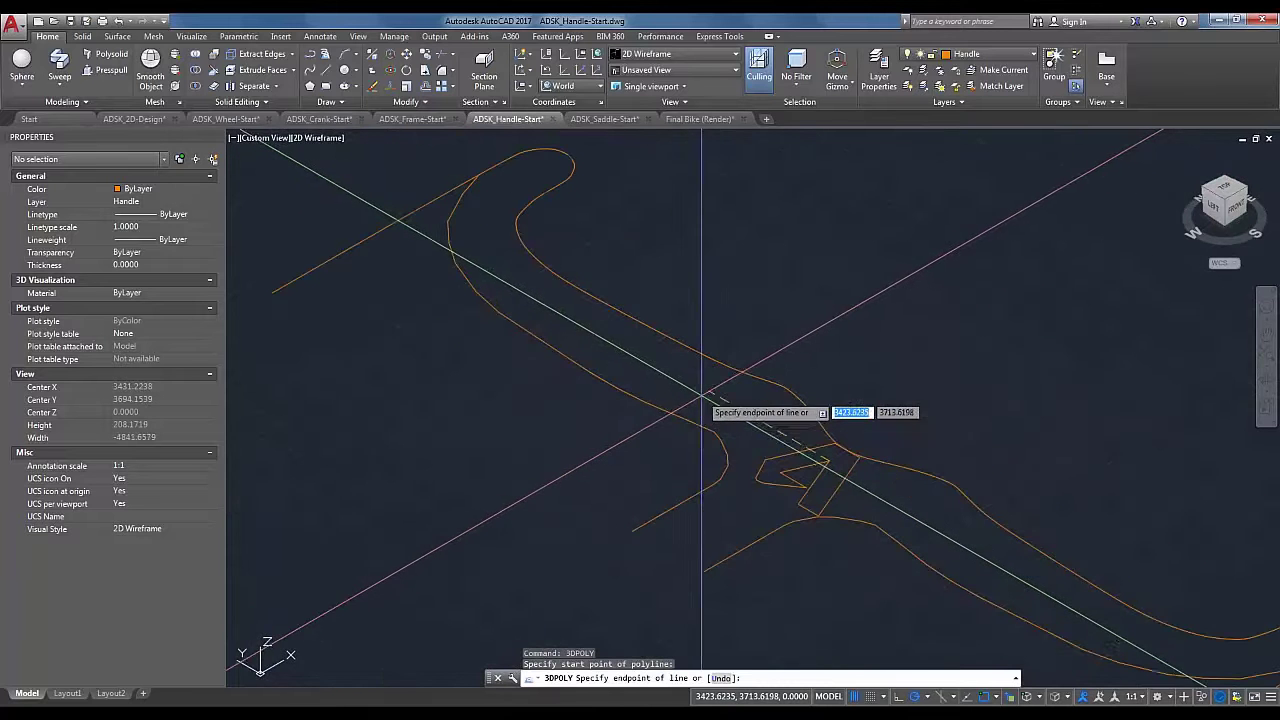
left_click(580, 328)
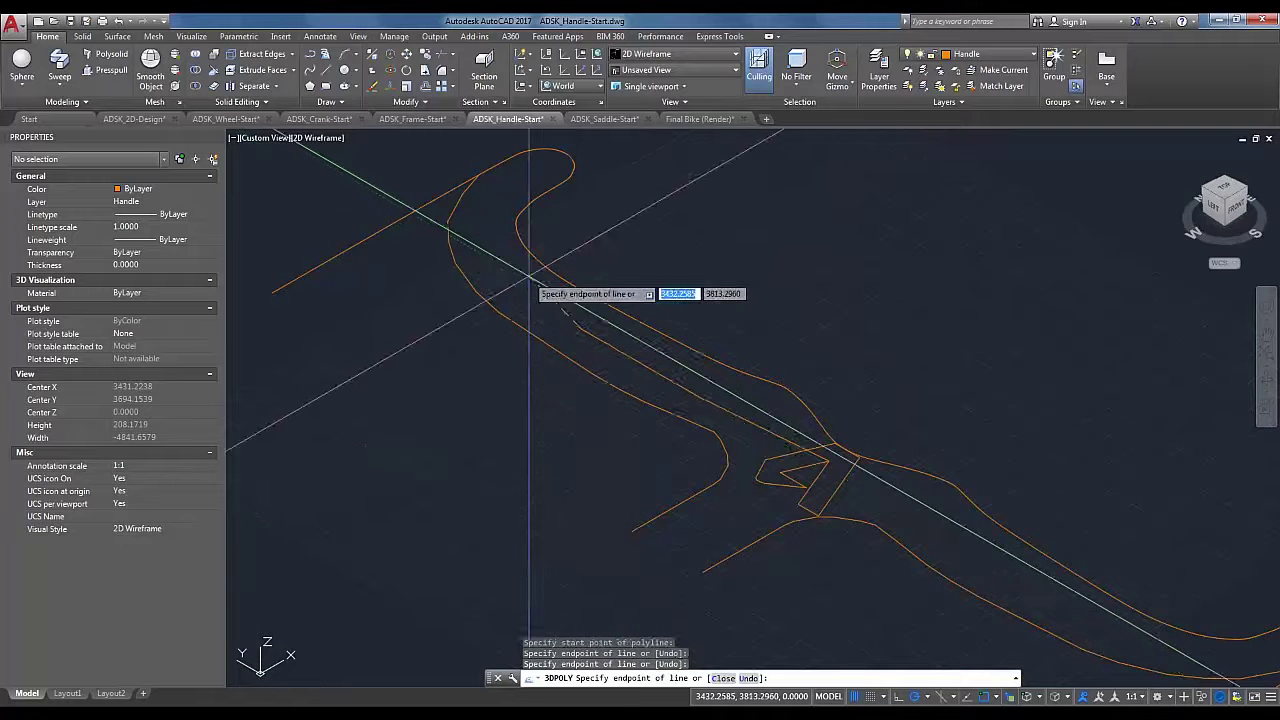
scroll(525, 280, "up", 2)
left_click(508, 272)
mouse_move(452, 237)
middle_mouse_down()
mouse_move(574, 397)
mouse_move(600, 395)
middle_mouse_up()
left_click(557, 357)
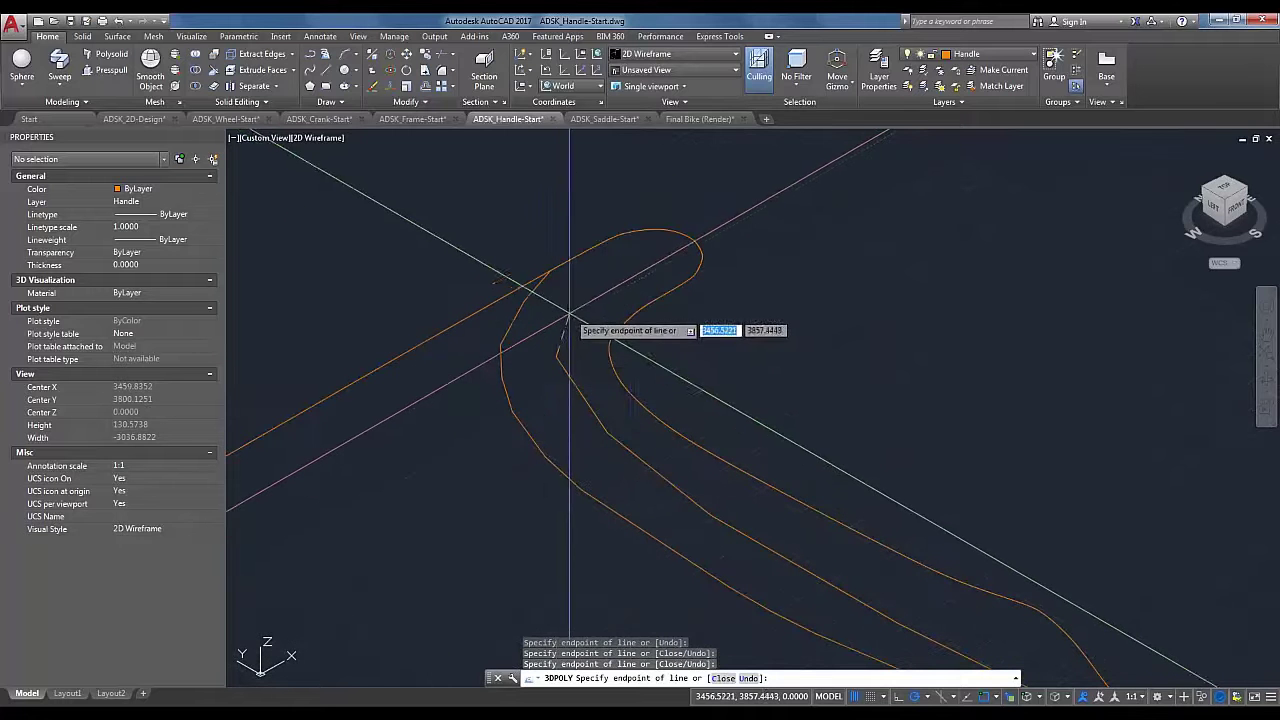
left_click(570, 316)
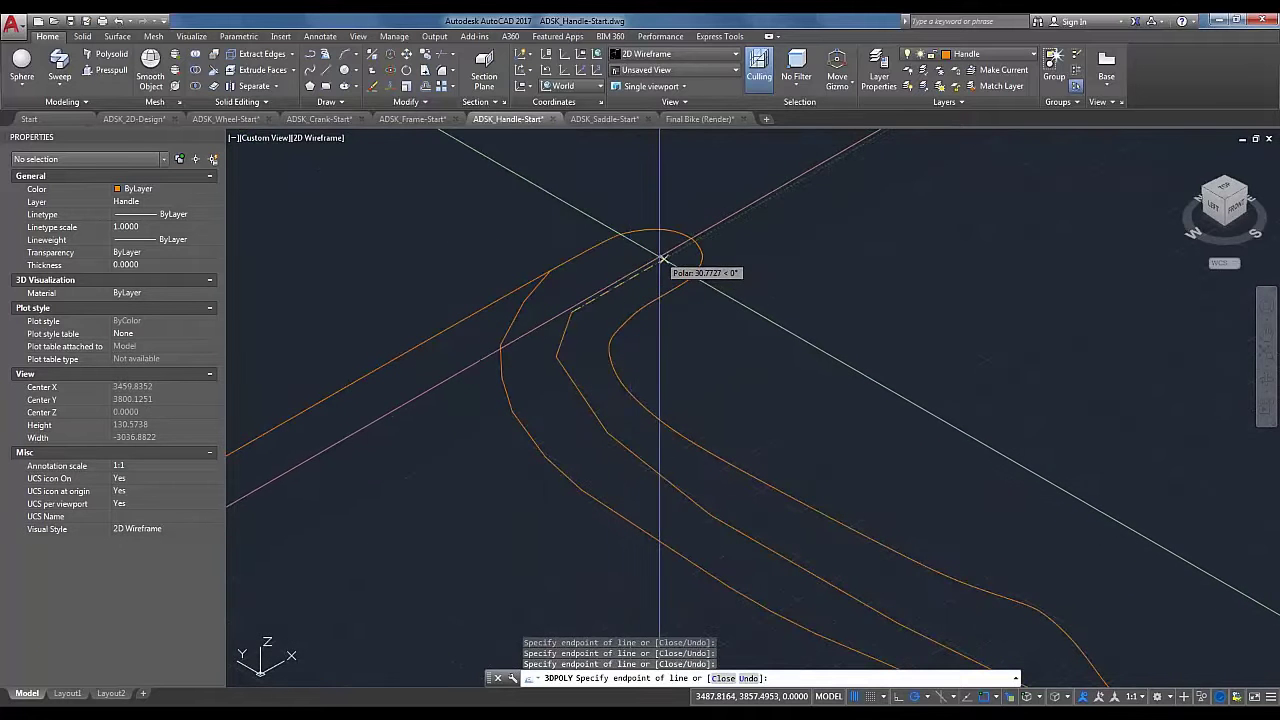
Step: Try to continue the 3D polyline from the handlebar's curved tip straight down along Z
scroll(663, 258, "down", 4)
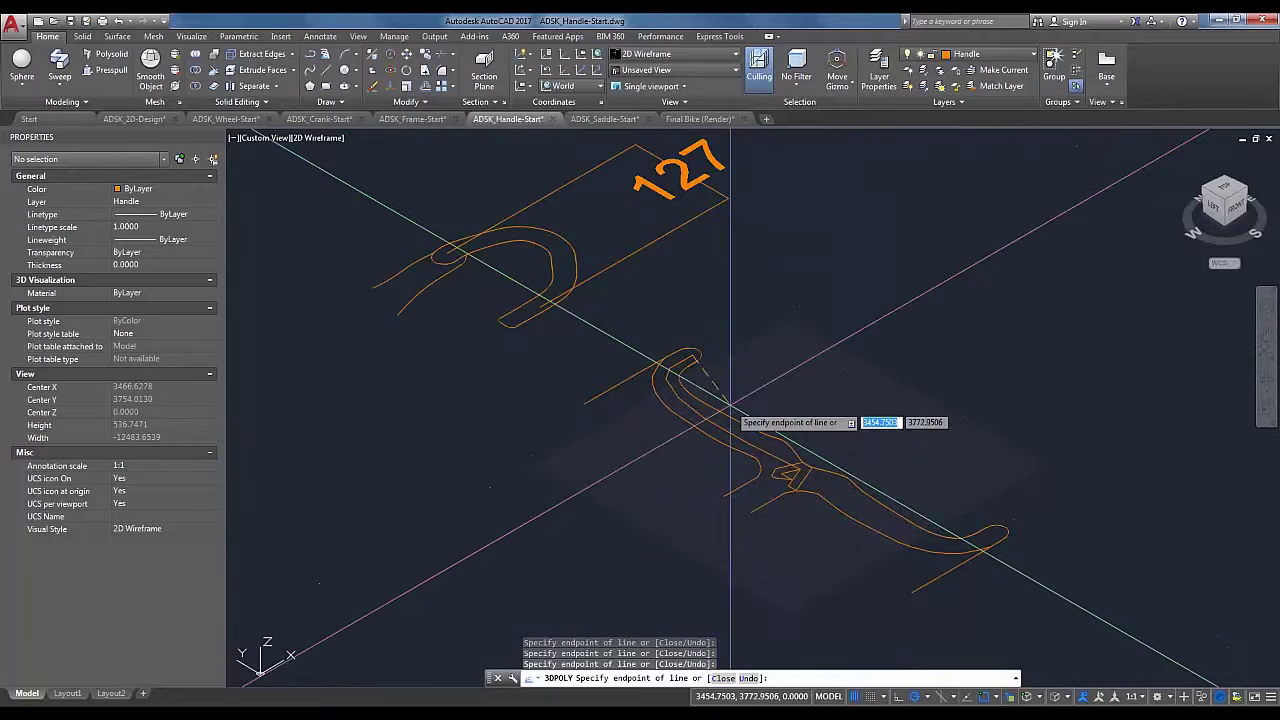
scroll(730, 408, "up", 5)
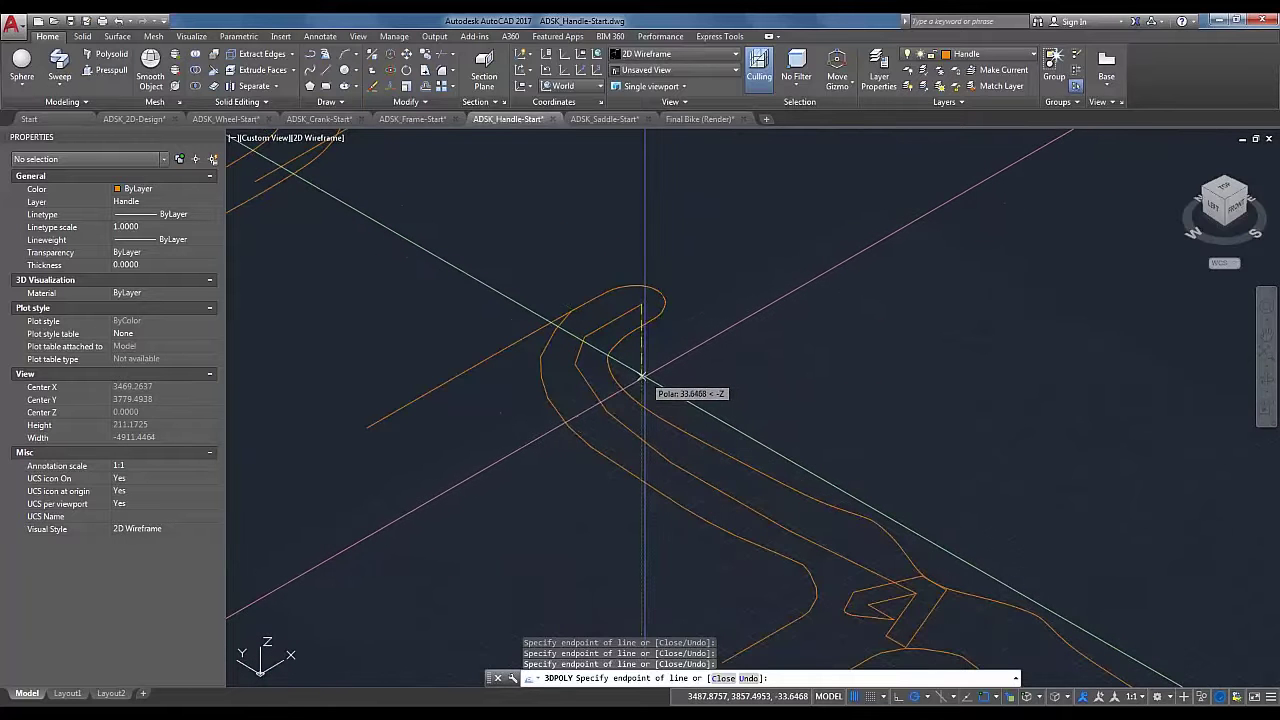
scroll(628, 386, "down", 1)
scroll(634, 366, "up", 3)
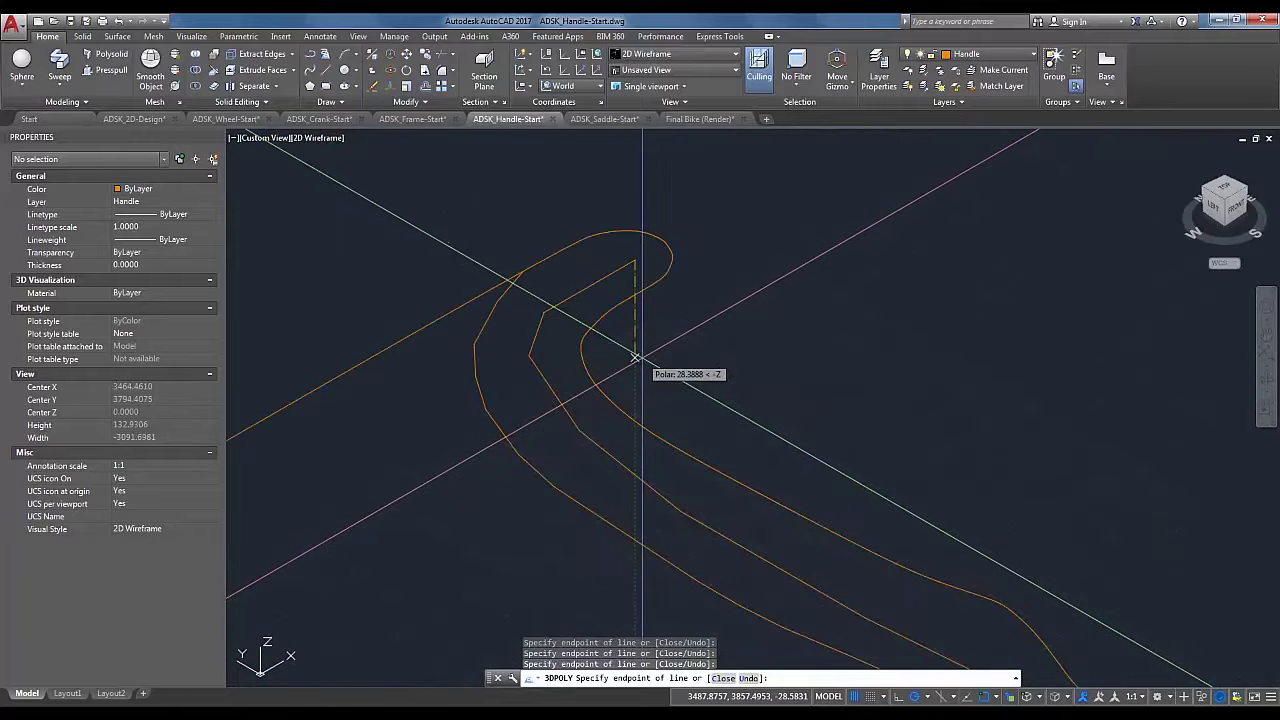
middle_click_drag(634, 365, 592, 378, "shift")
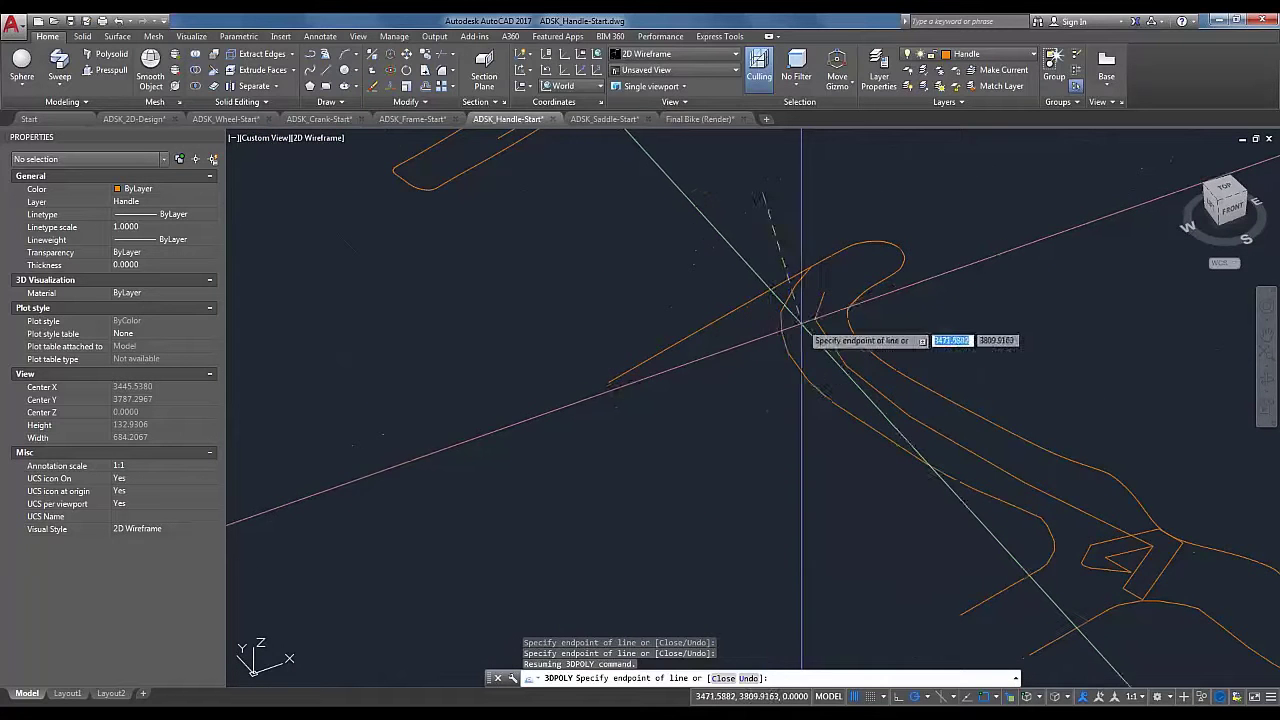
key("Escape")
scroll(880, 396, "down", 3)
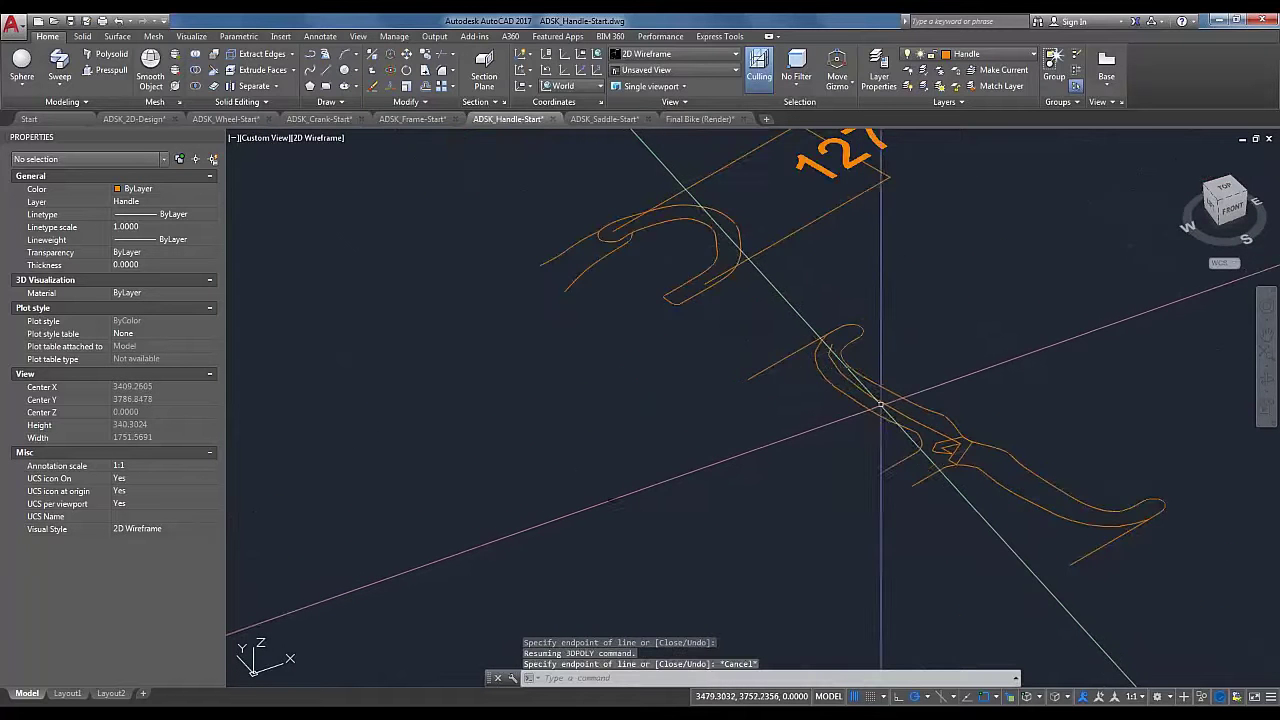
Step: Regenerate the drawing and erase the 3D polyline along the handlebar arm
type("RE")
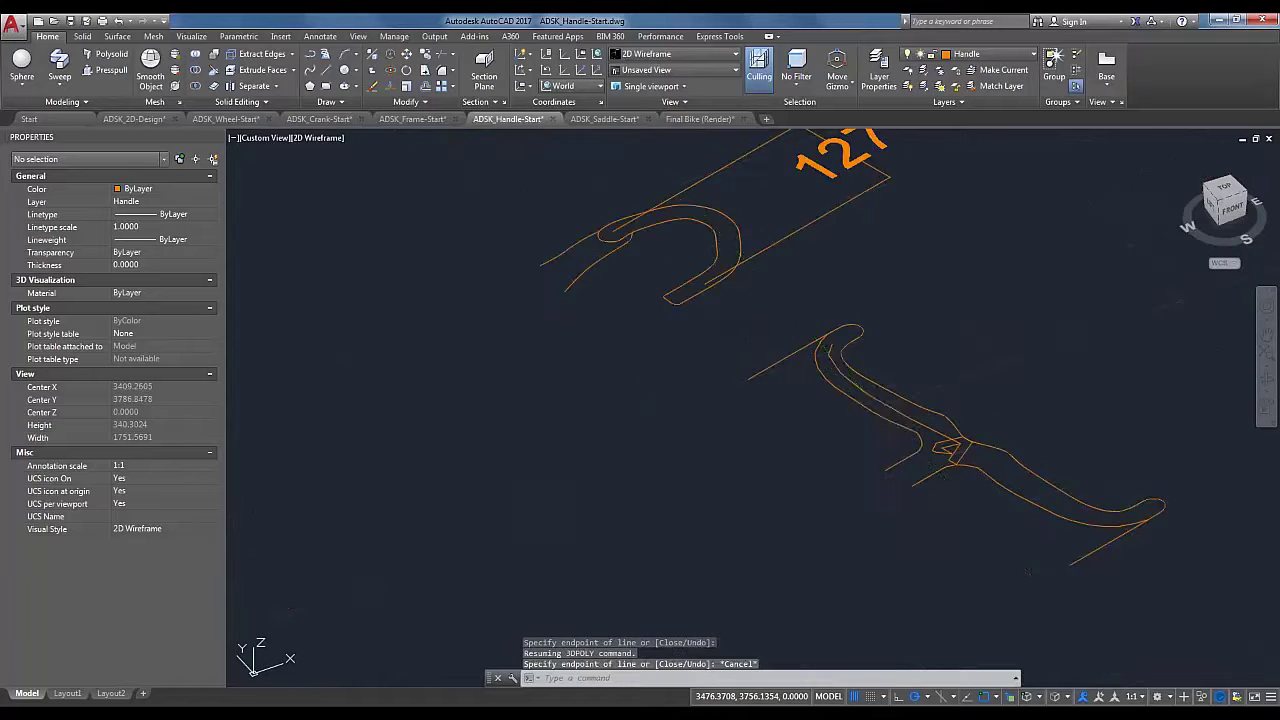
key("Return")
scroll(829, 466, "up", 3)
left_click(829, 466)
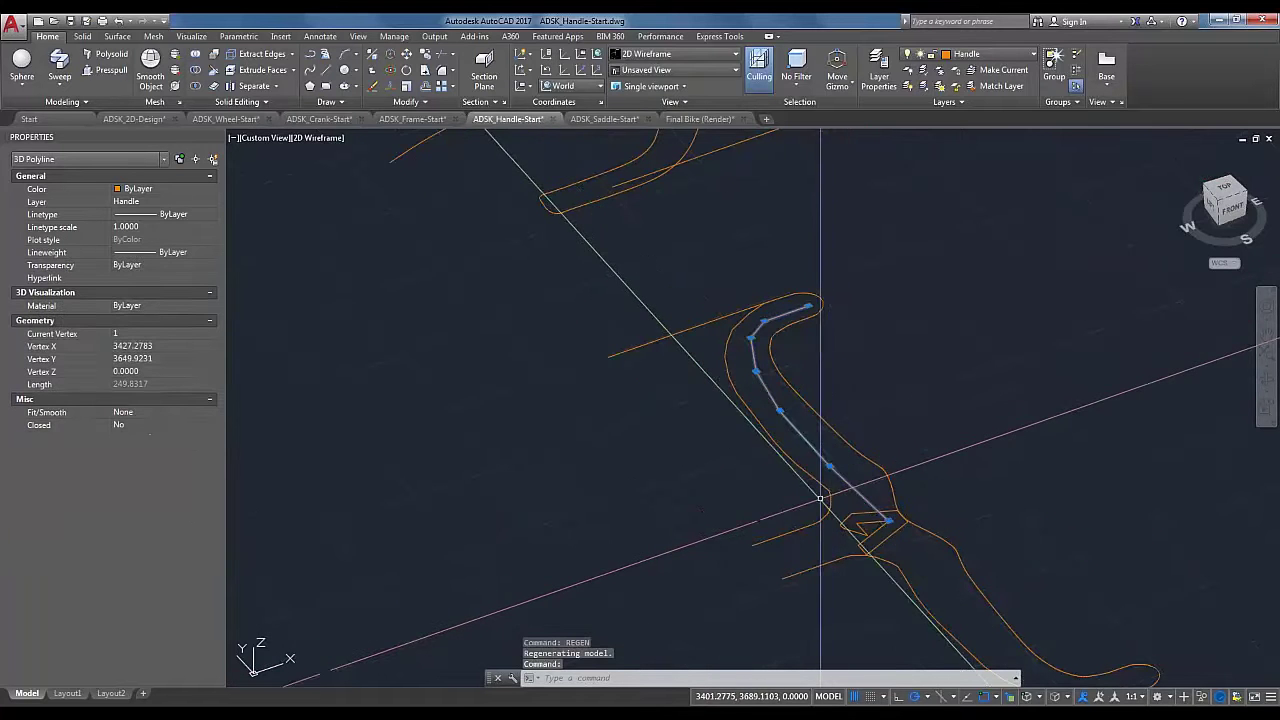
key("Delete")
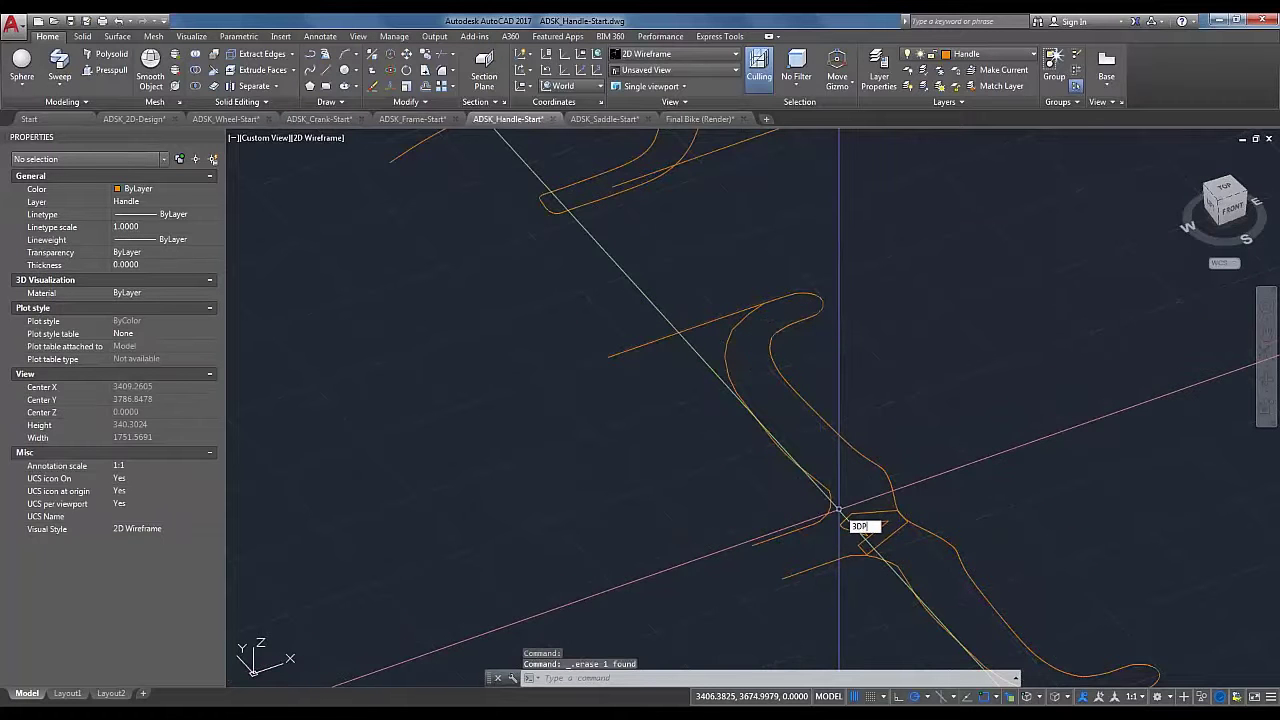
Step: Draw a 3D polyline from the logo at the handlebar's middle along the centre of the arm to its curved tip
type("3DPOLY")
key("Return")
scroll(914, 540, "up", 3)
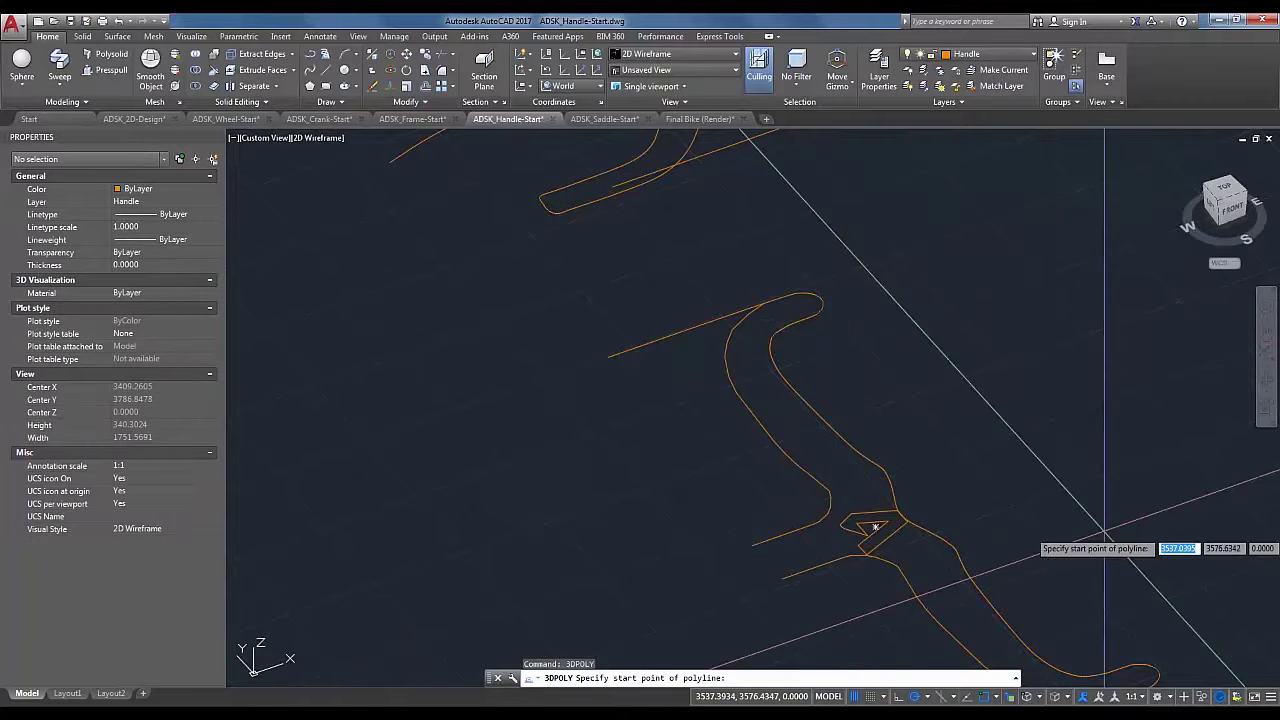
scroll(826, 500, "up", 2)
left_click(836, 495)
scroll(737, 386, "up", 2)
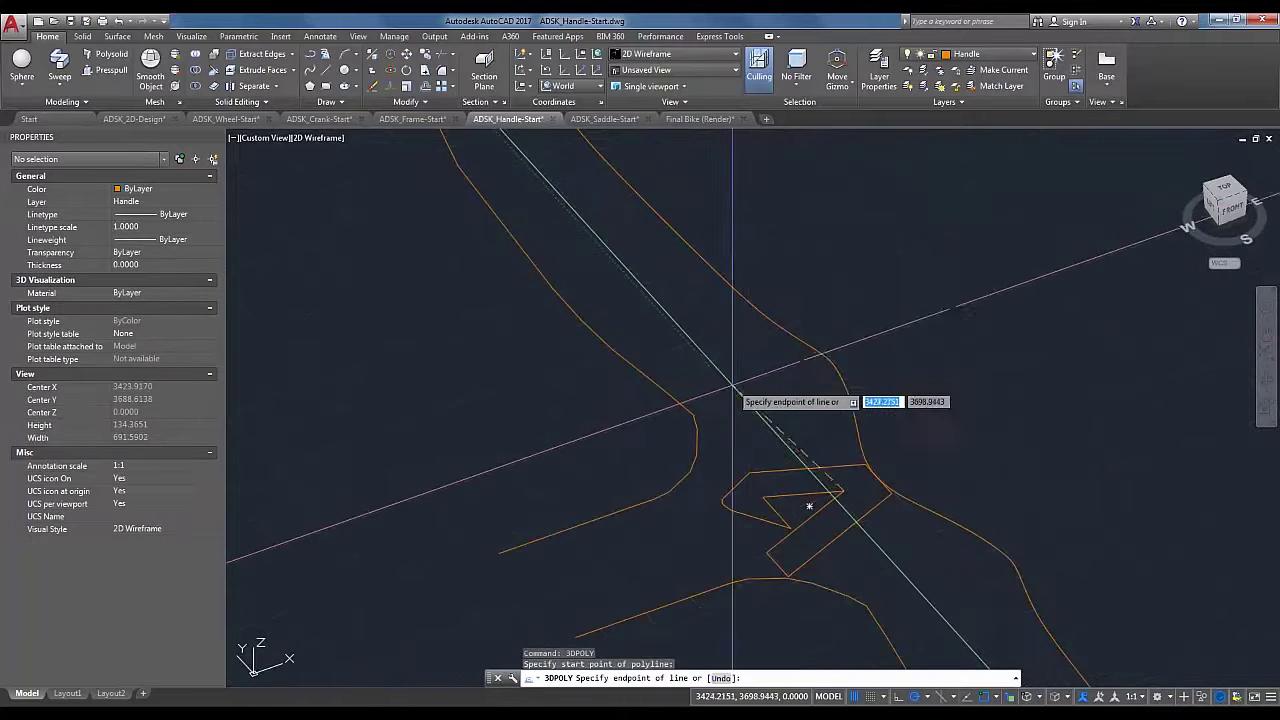
left_click(728, 388)
left_click(646, 291)
middle_click_drag(660, 326, 856, 552)
left_click(743, 411)
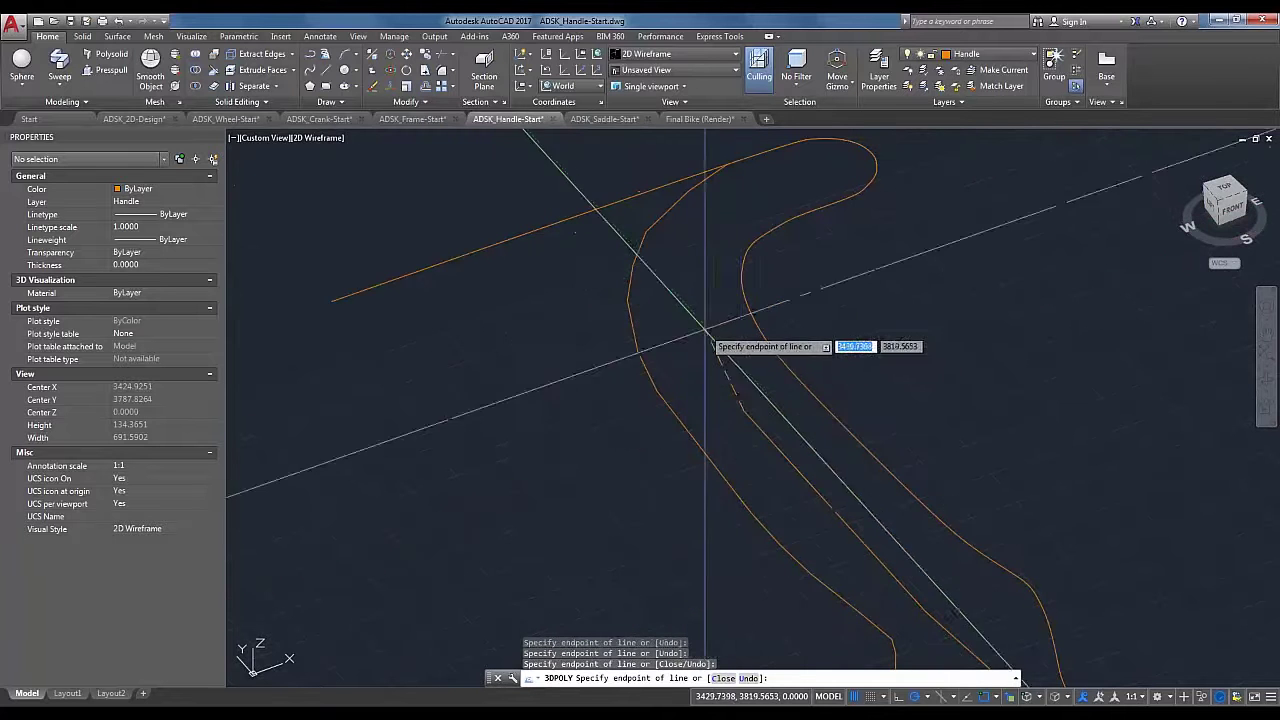
left_click(695, 256)
left_click(730, 208)
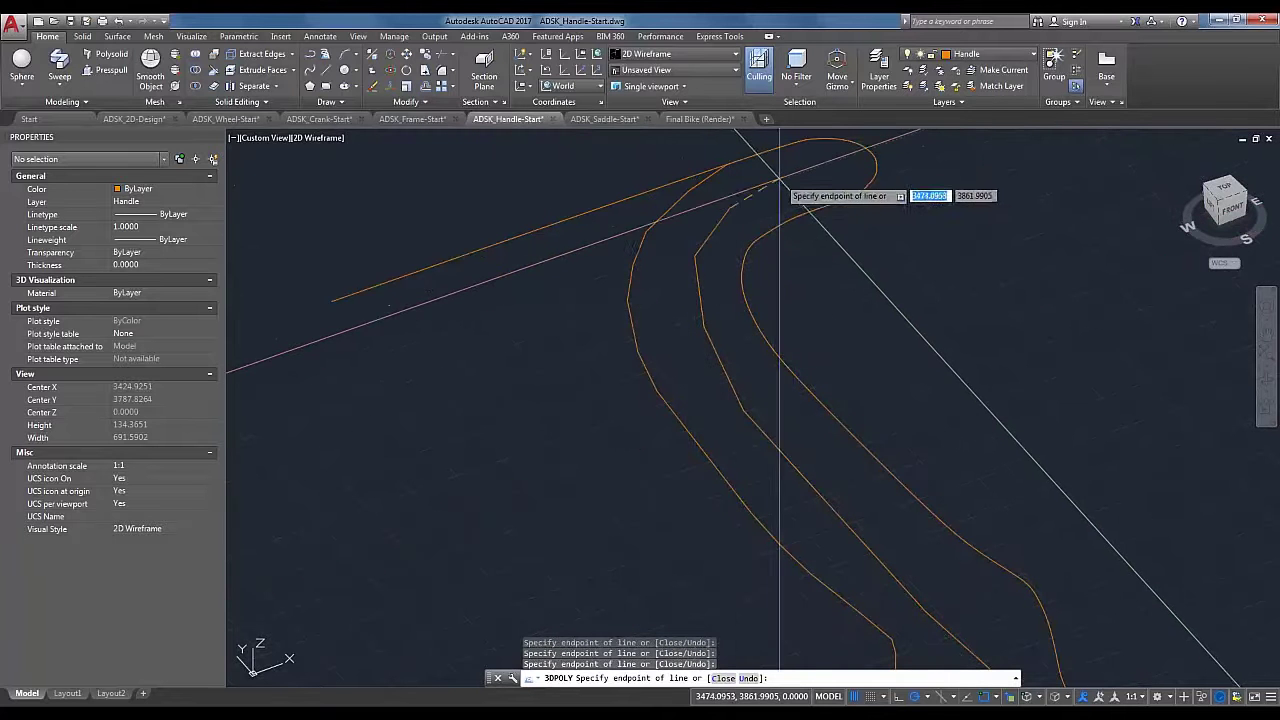
left_click(835, 171)
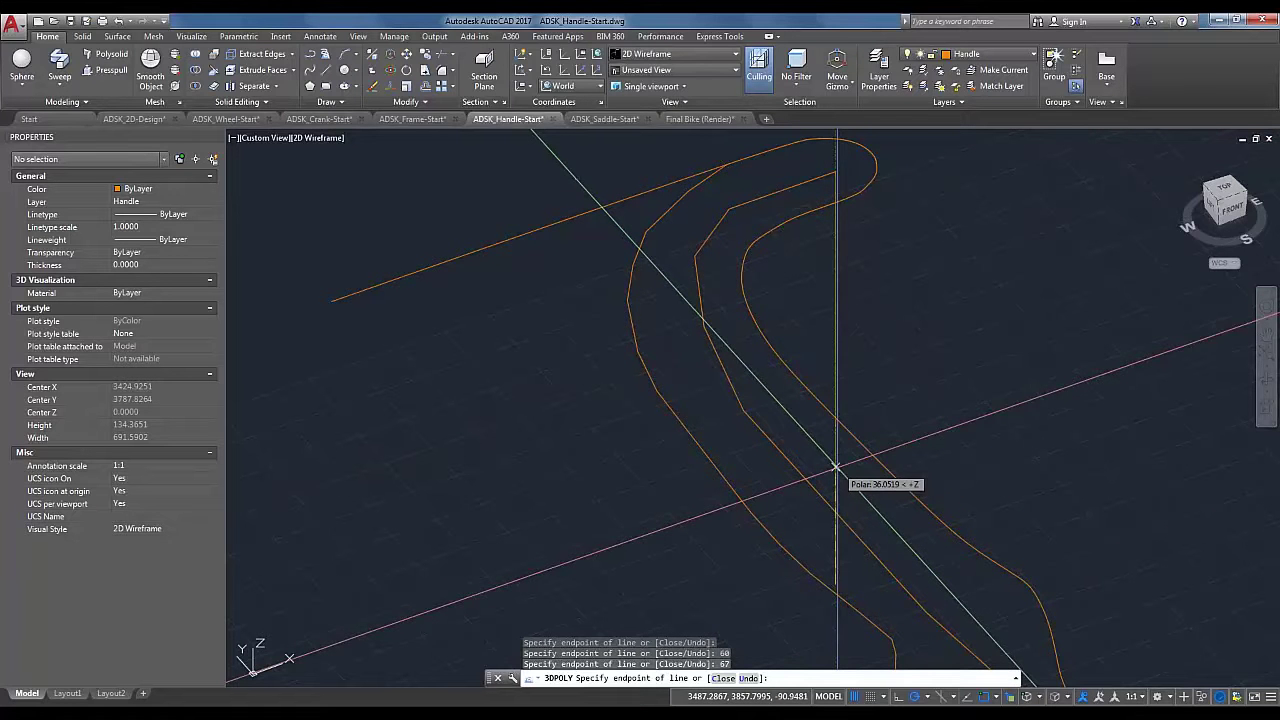
Step: Continue the 3D polyline down along Z by 60 and 67, add two segments back along negative X, and finish it
scroll(816, 626, "up", 2)
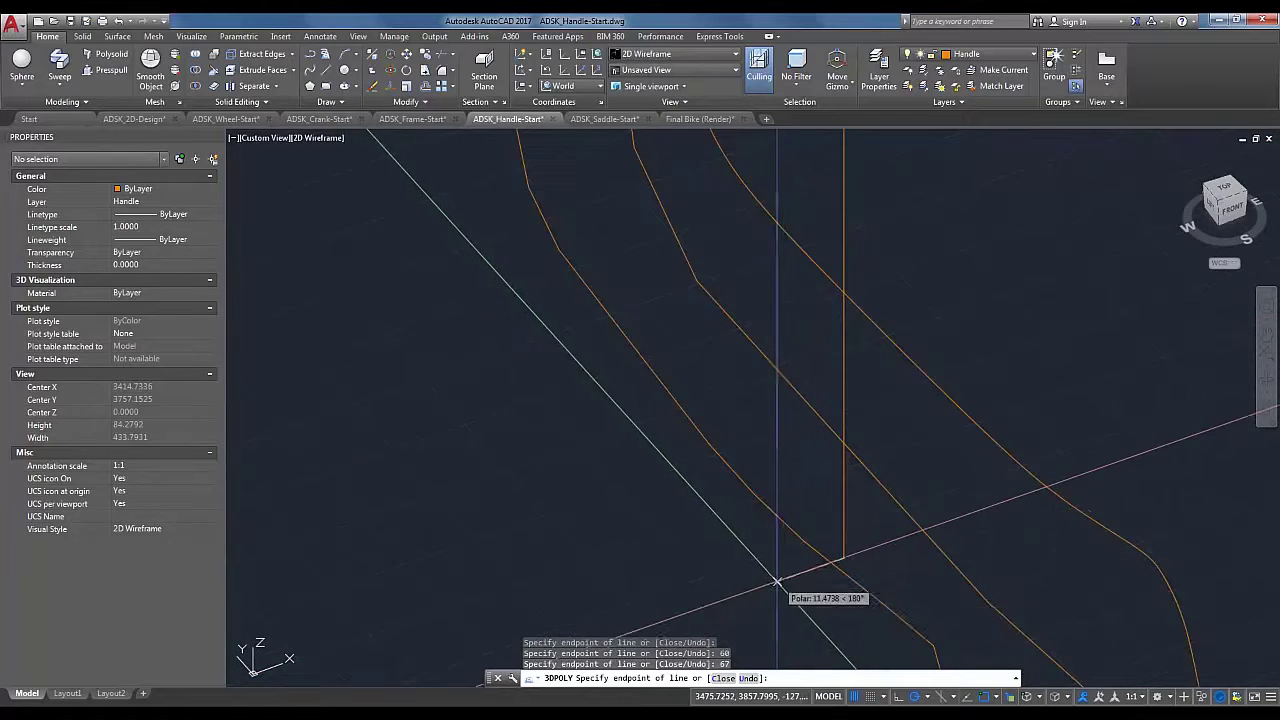
scroll(777, 581, "down", 2)
scroll(711, 604, "down", 2)
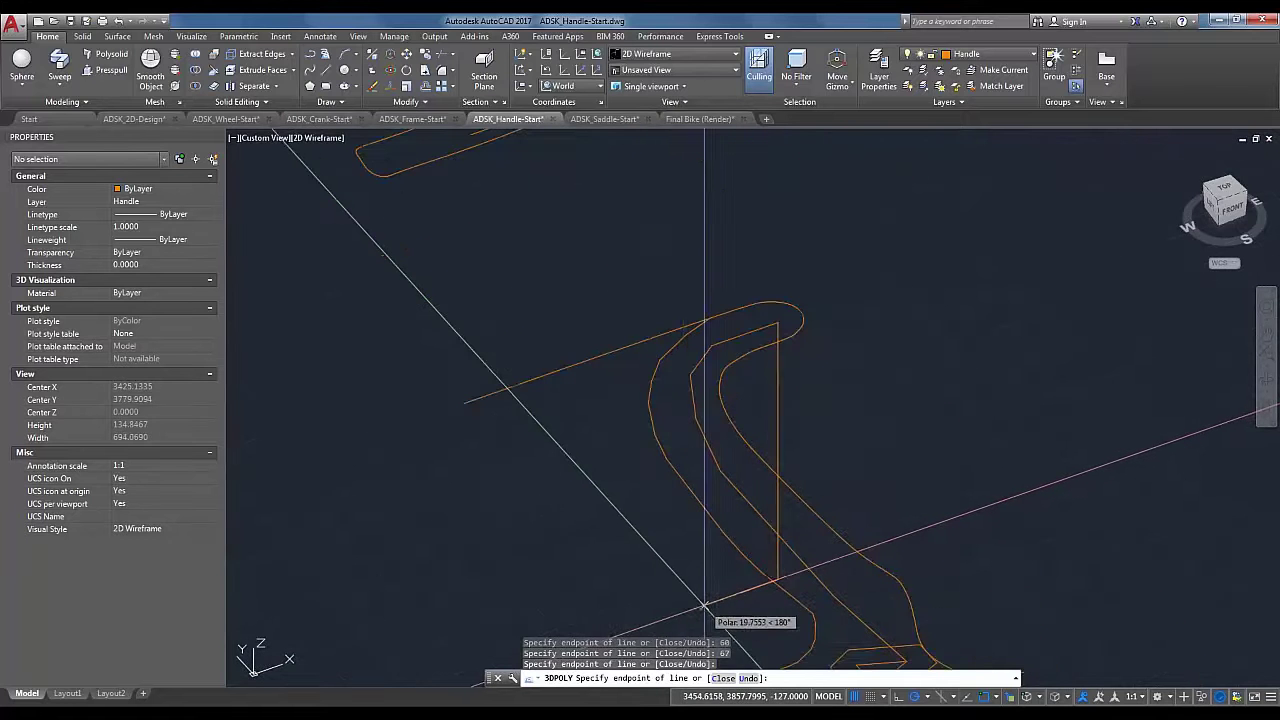
left_click(684, 611)
middle_click_drag(650, 540, 624, 522)
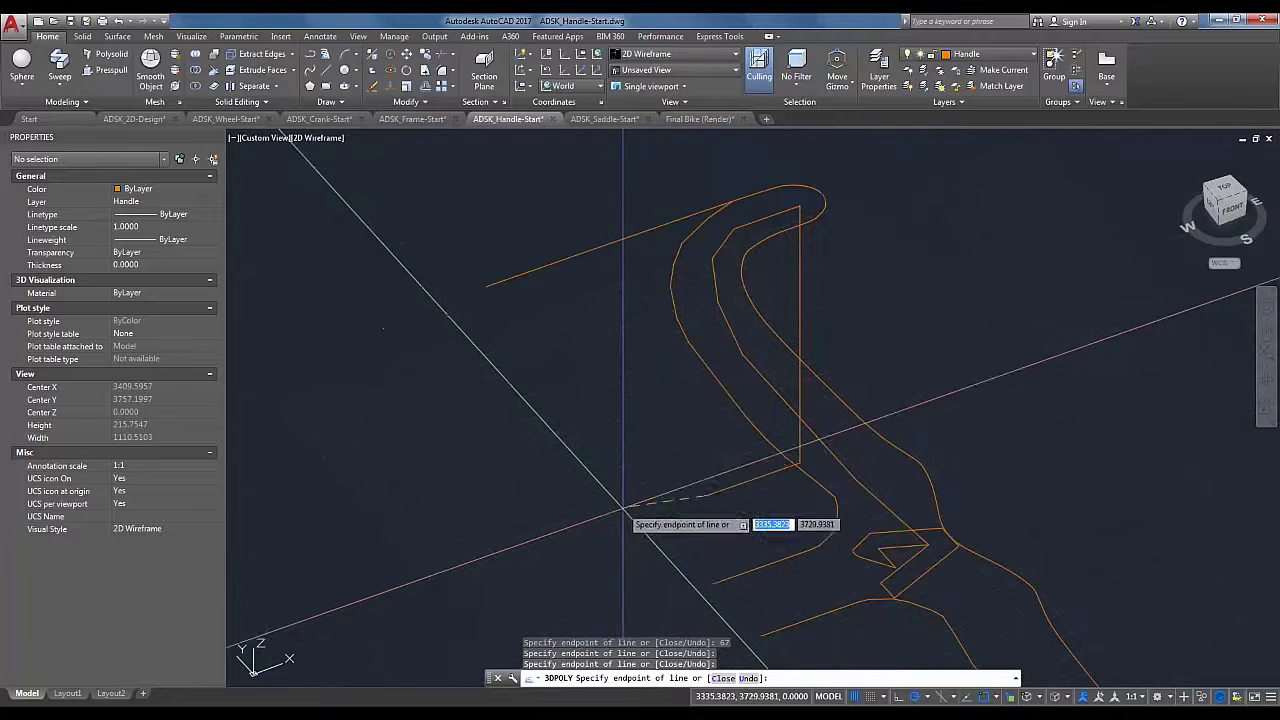
key("Return")
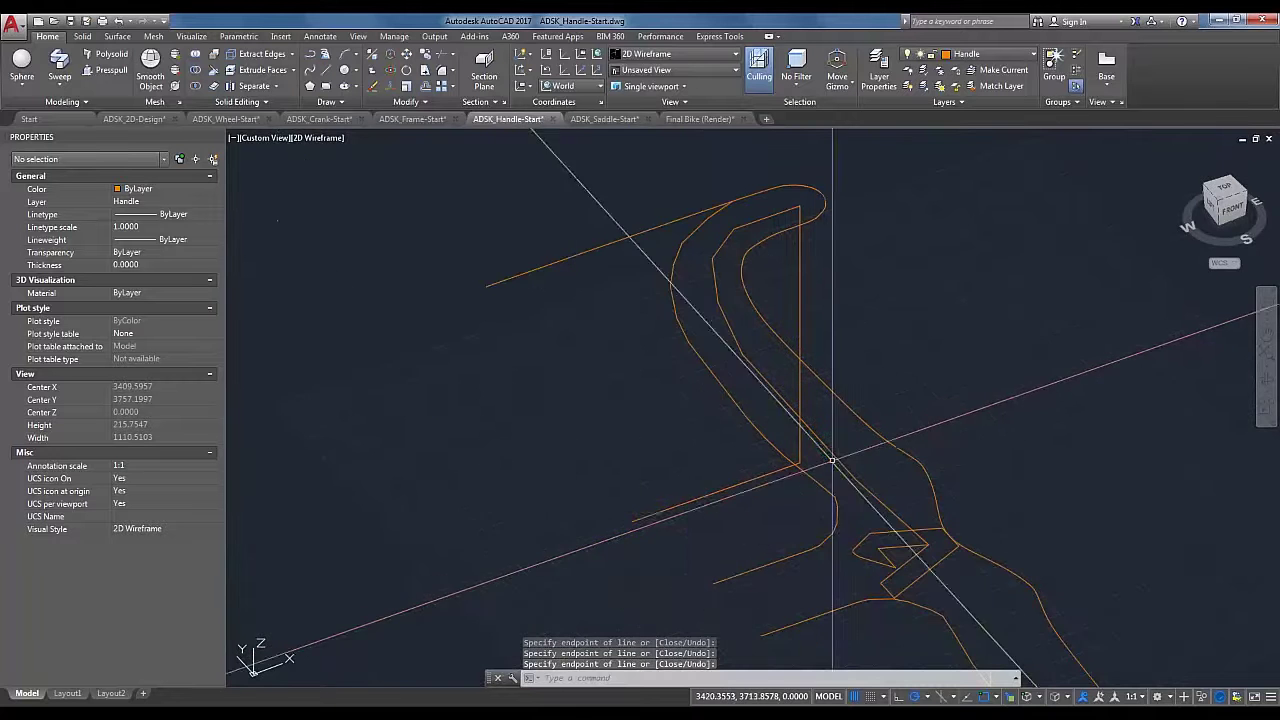
Step: Convert the 3D polyline into a smooth curve with Spline Fit
middle_click_drag(1005, 510, 727, 418, "shift")
scroll(949, 509, "down", 1)
scroll(807, 452, "up", 1)
middle_click_drag(806, 453, 766, 466, "shift")
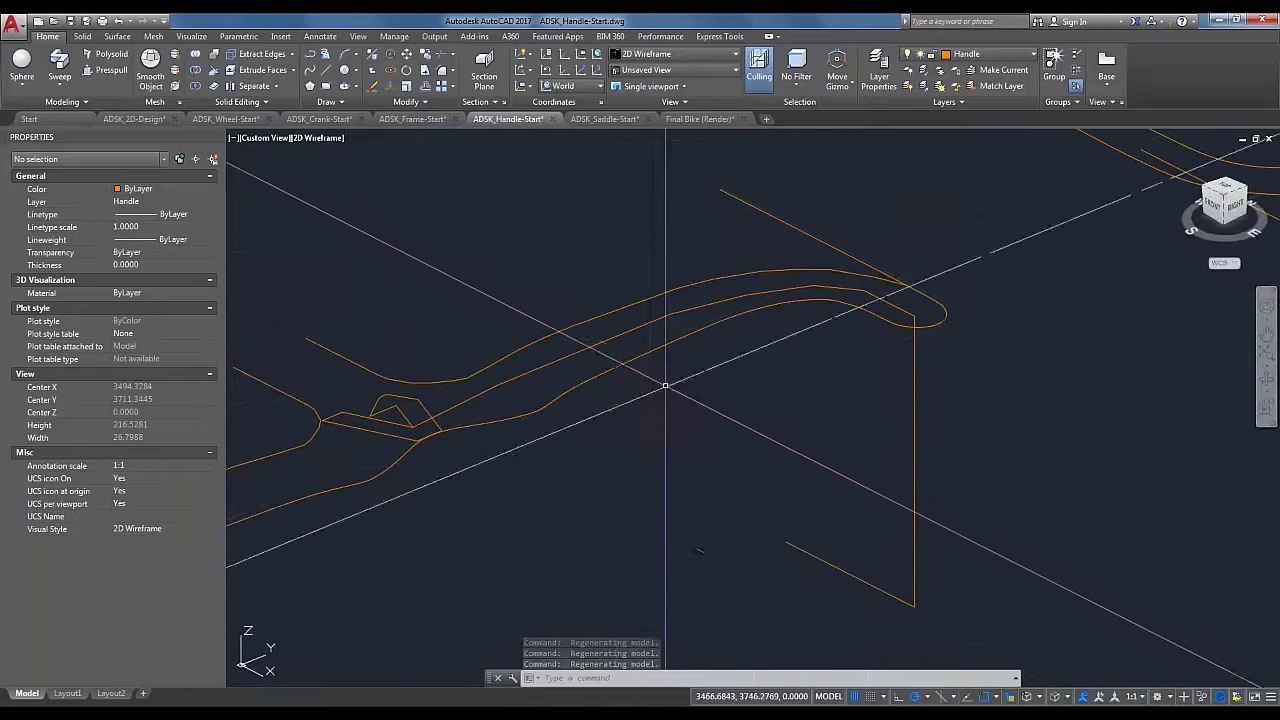
left_click(609, 340)
right_click(609, 340)
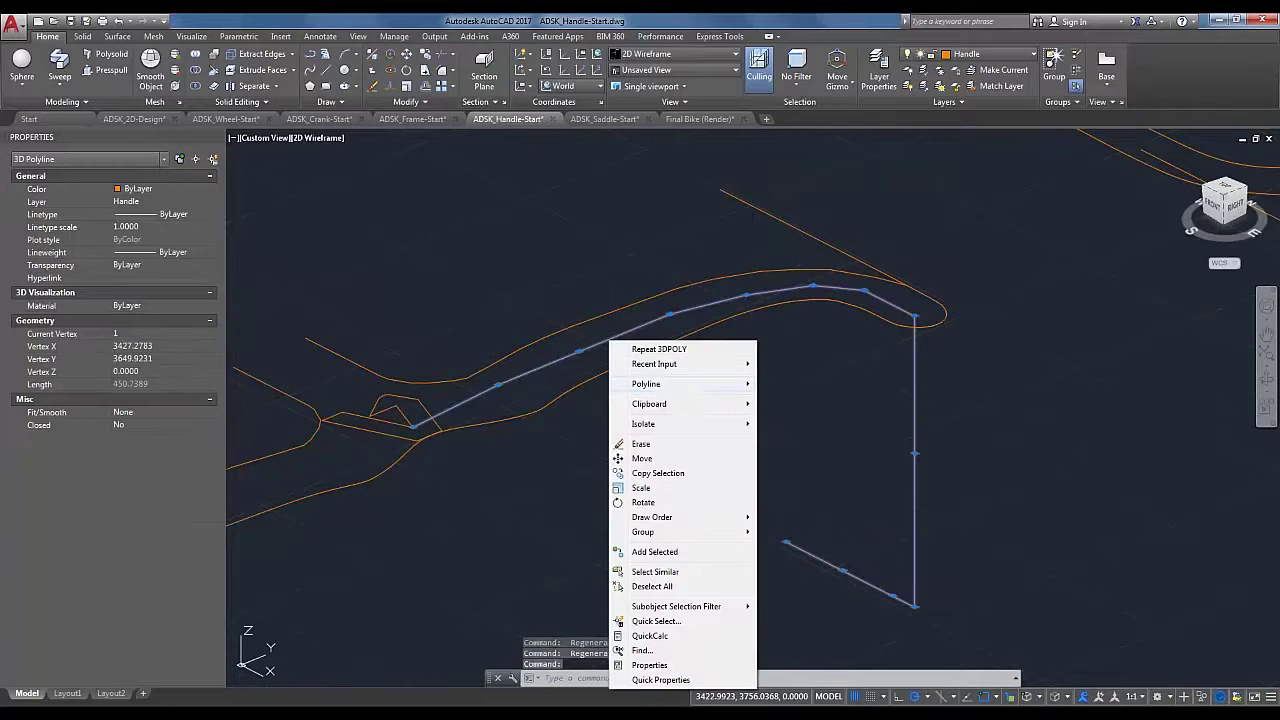
mouse_move(658, 390)
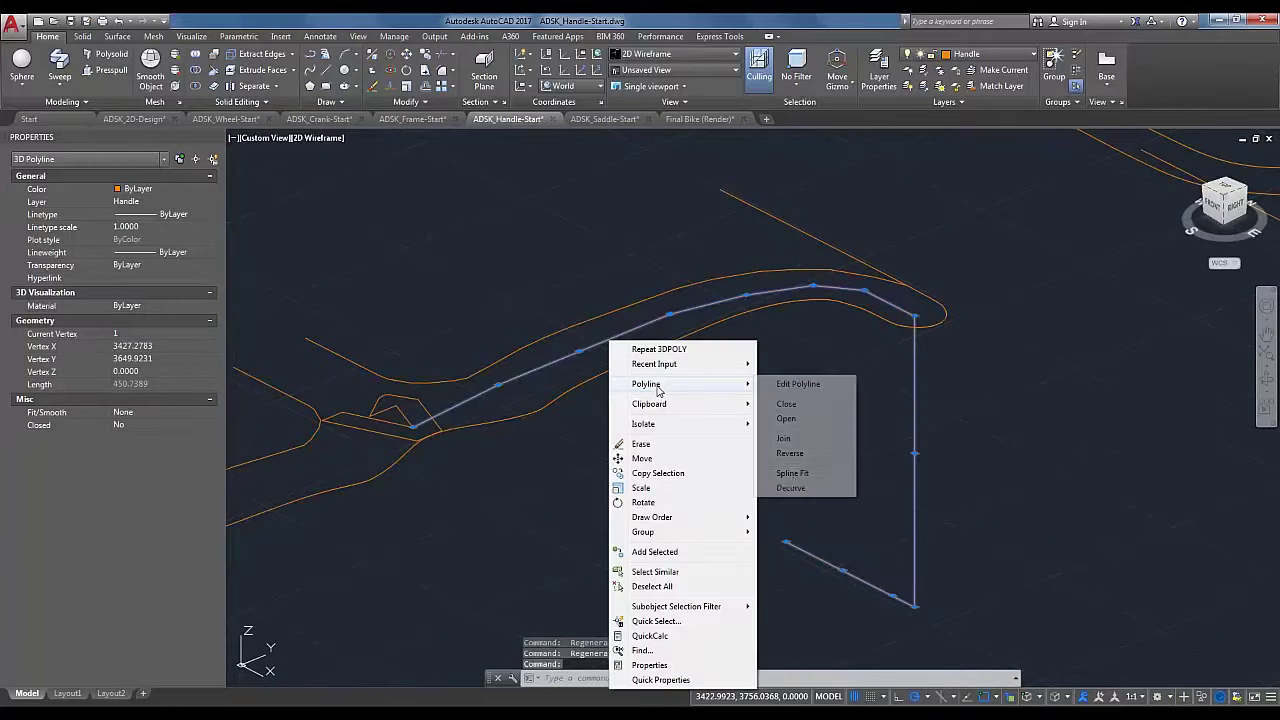
left_click(792, 473)
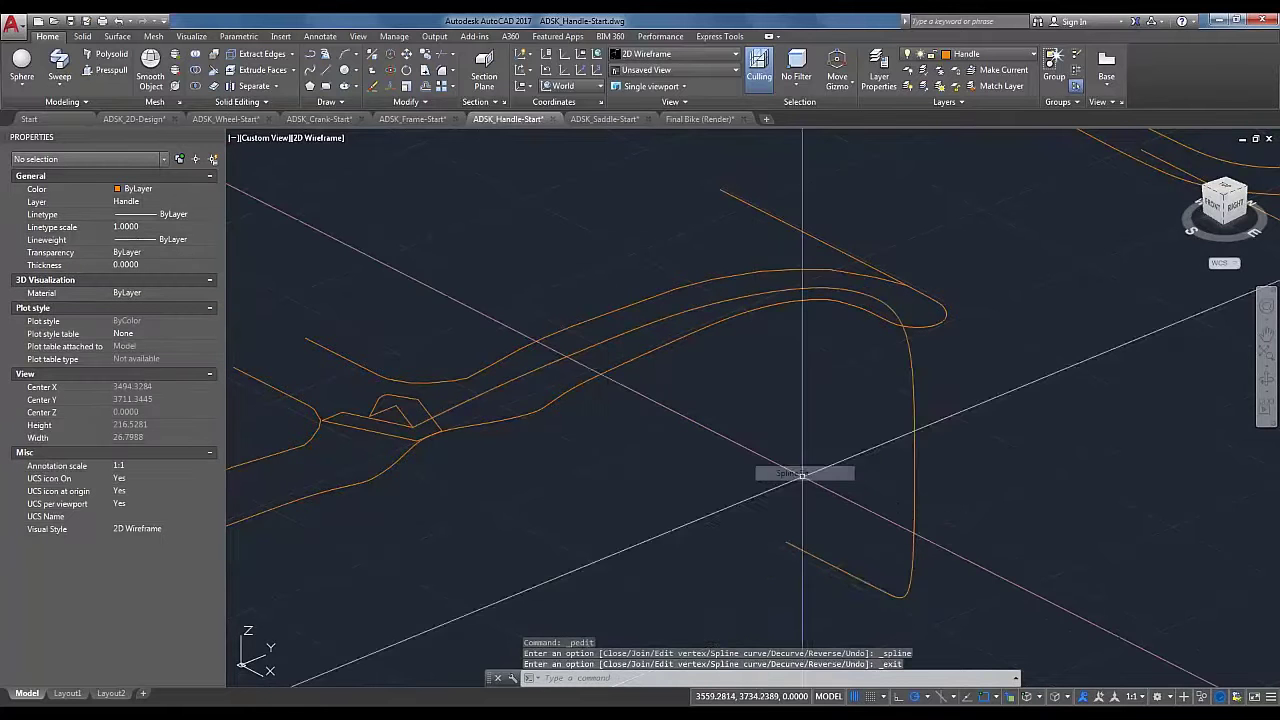
Step: Stretch the spline-fitted polyline's corner vertex at the curved tip outward along X, just past the arm outline
middle_click_drag(978, 548, 1037, 532, "shift")
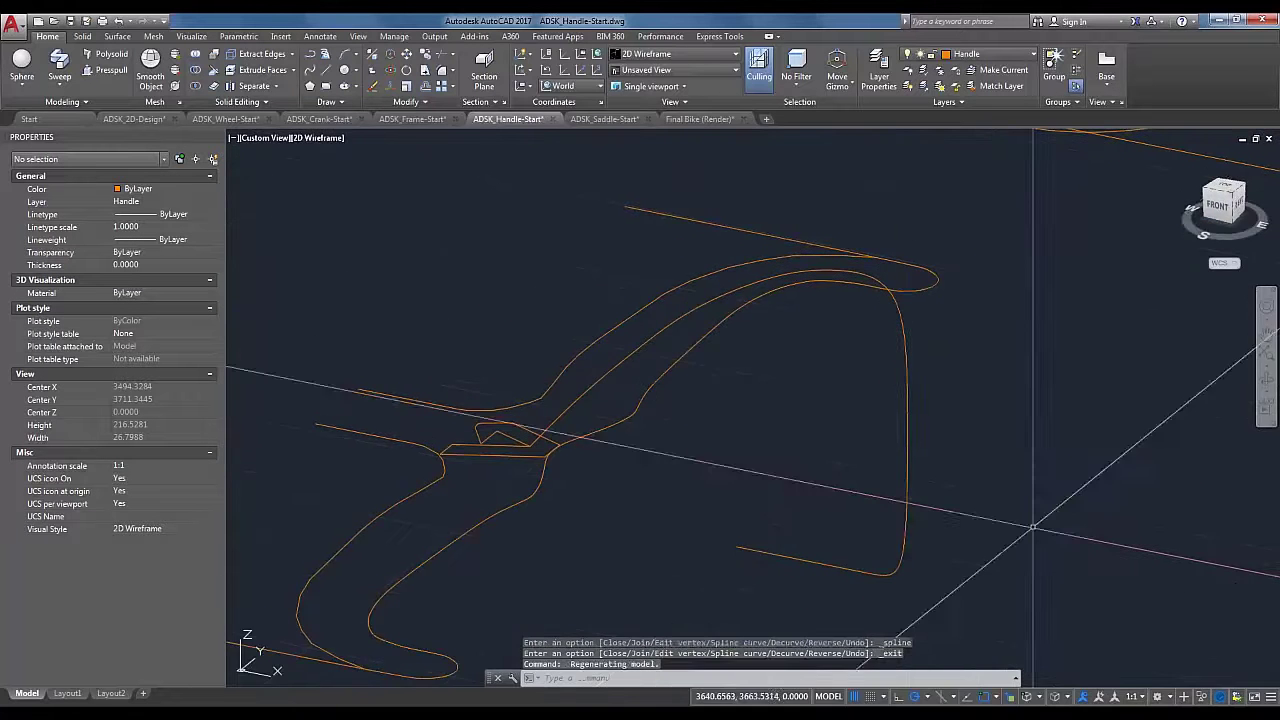
left_click(911, 434)
left_click(910, 425)
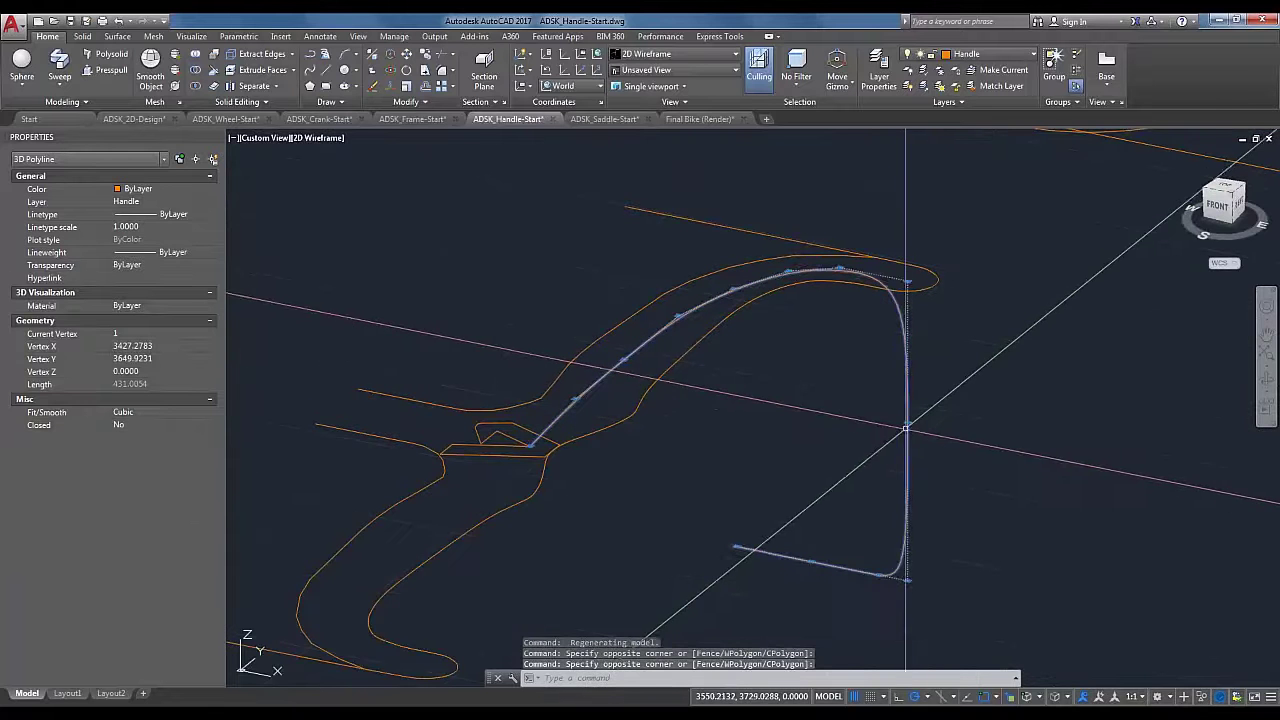
left_click(910, 284)
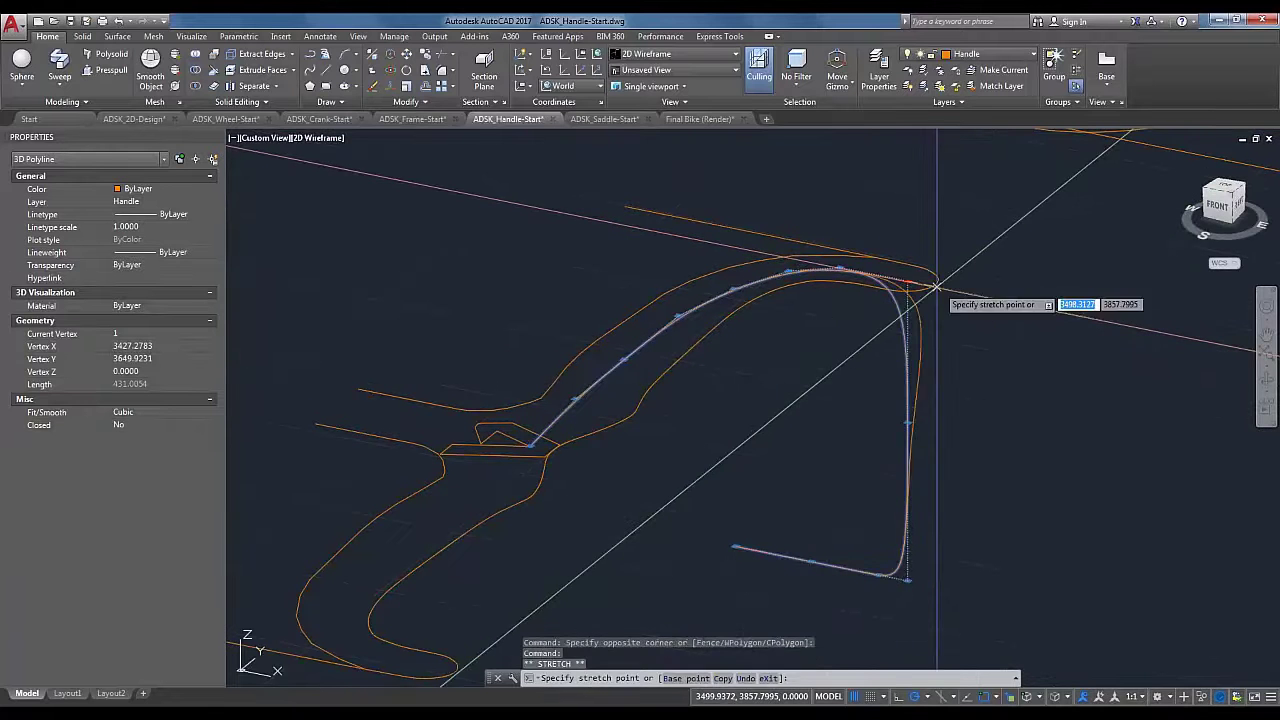
left_click(955, 289)
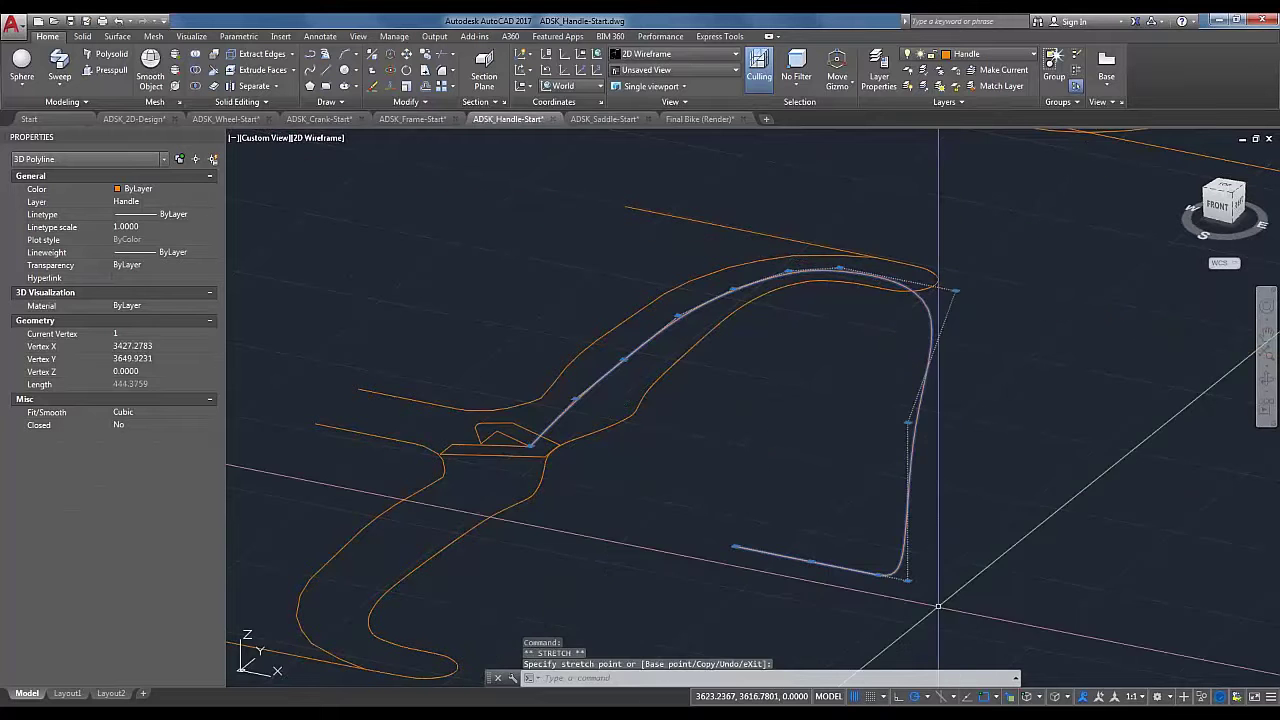
Step: Try stretching the polyline's lower corner vertex inward, and undo that stretch
left_click(905, 578)
left_click(865, 530)
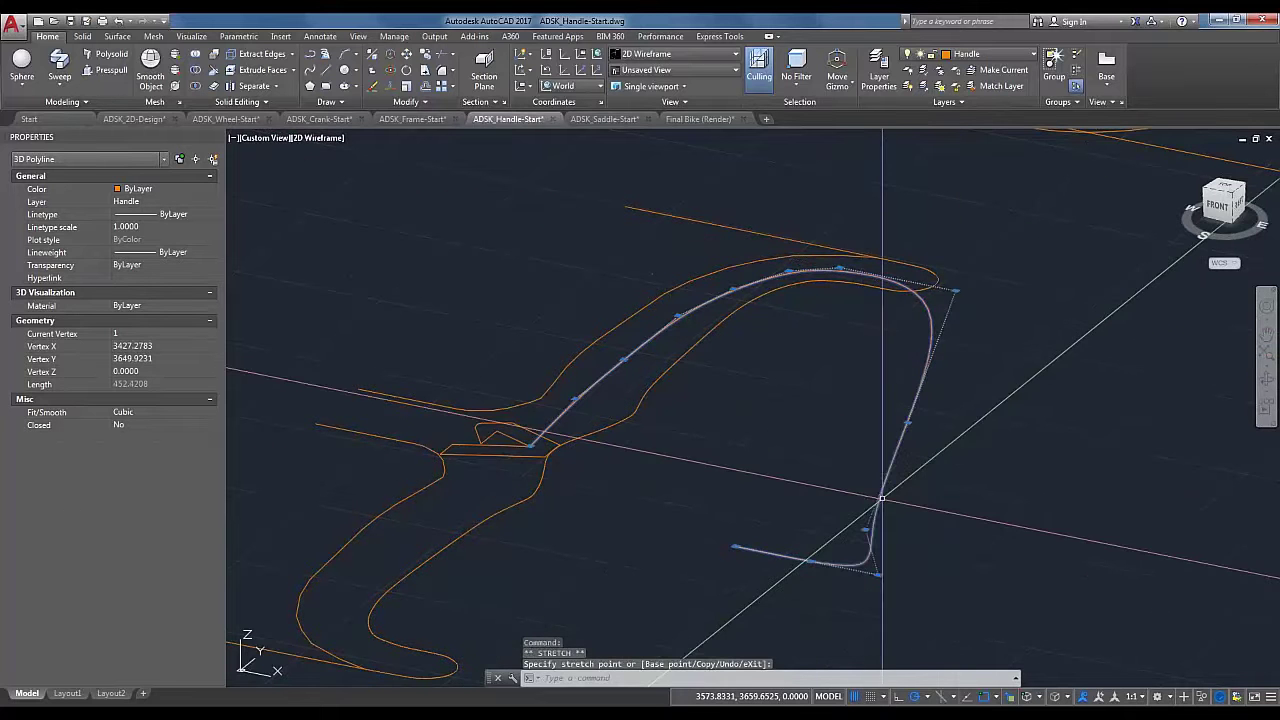
key("ctrl+z")
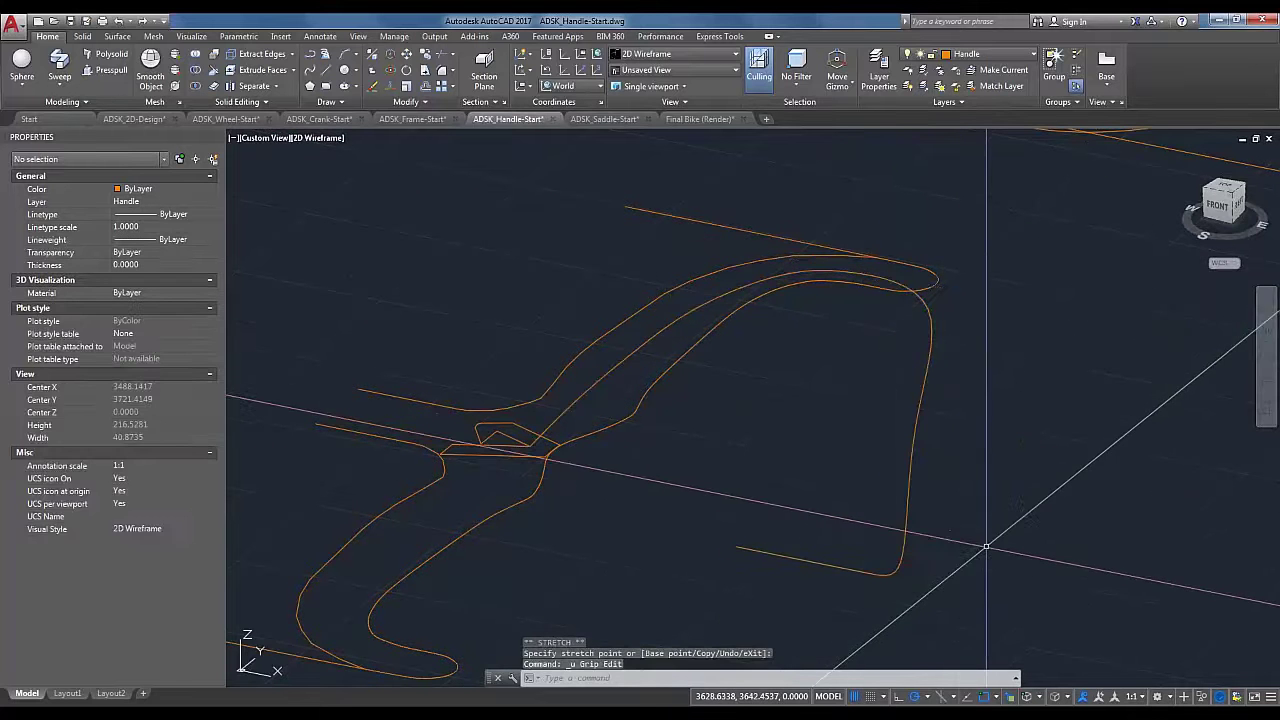
Step: Stretch the polyline's mid-height vertex outward beneath the tip vertex, and its lower corner vertex inward to round the lower bend
left_click(986, 546)
left_click(891, 463)
middle_click_drag(909, 426, 1065, 469, "shift")
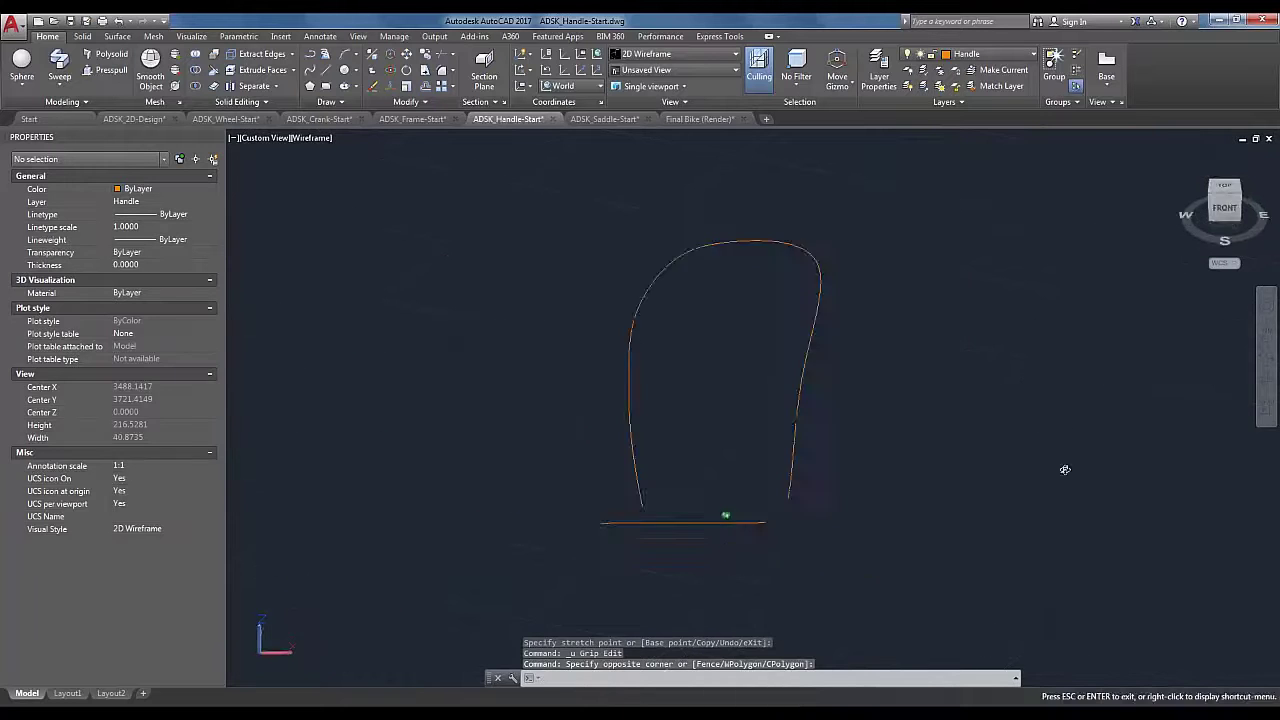
left_click(700, 357)
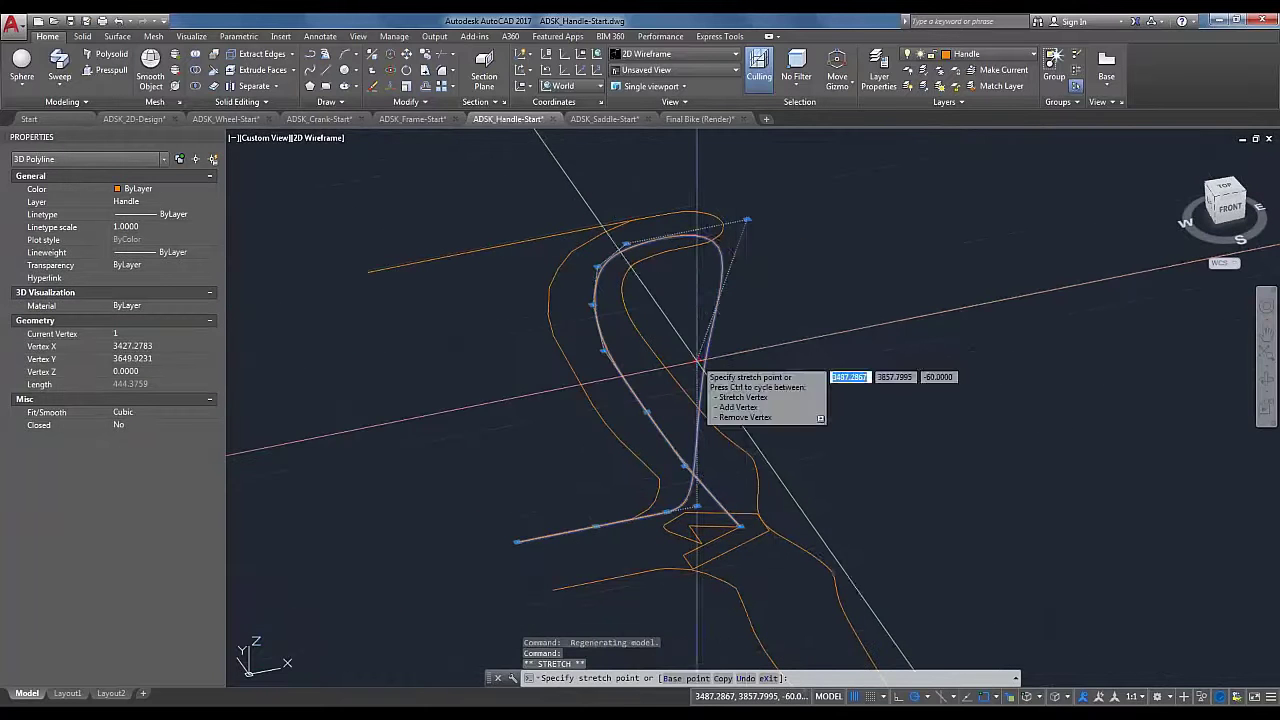
left_click(697, 358)
scroll(745, 352, "up", 6)
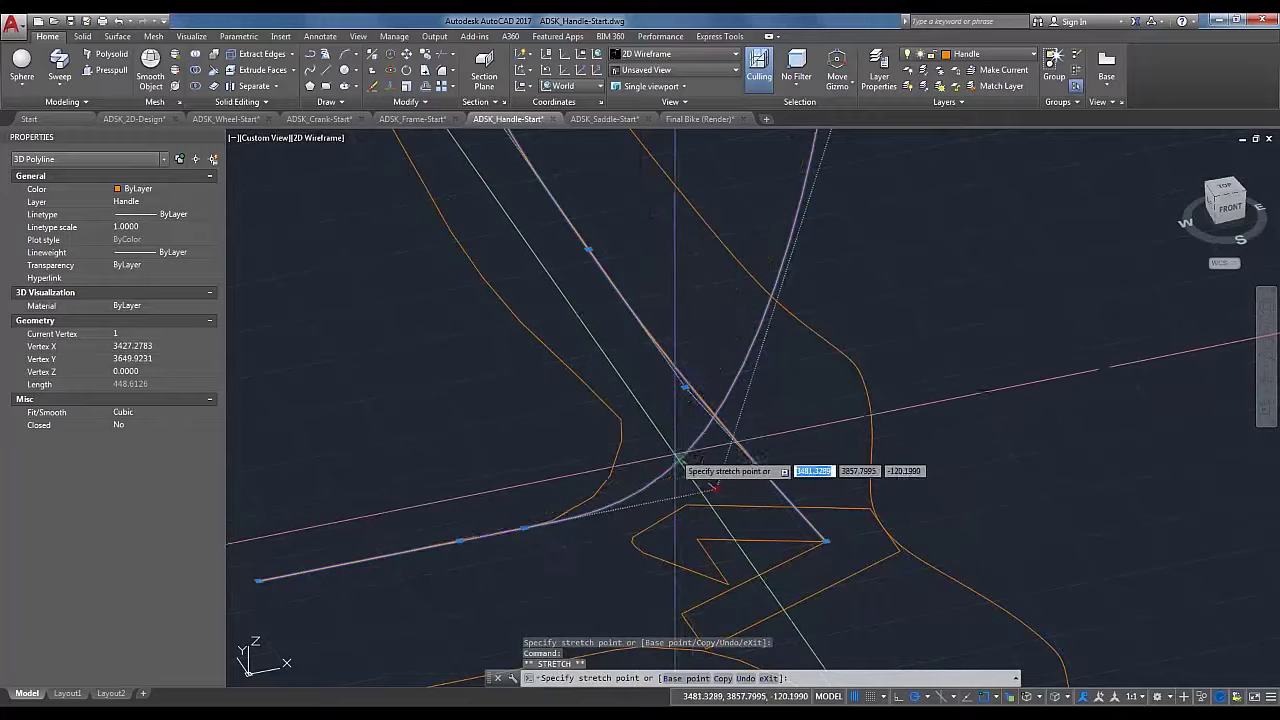
left_click(677, 457)
scroll(727, 503, "down", 3)
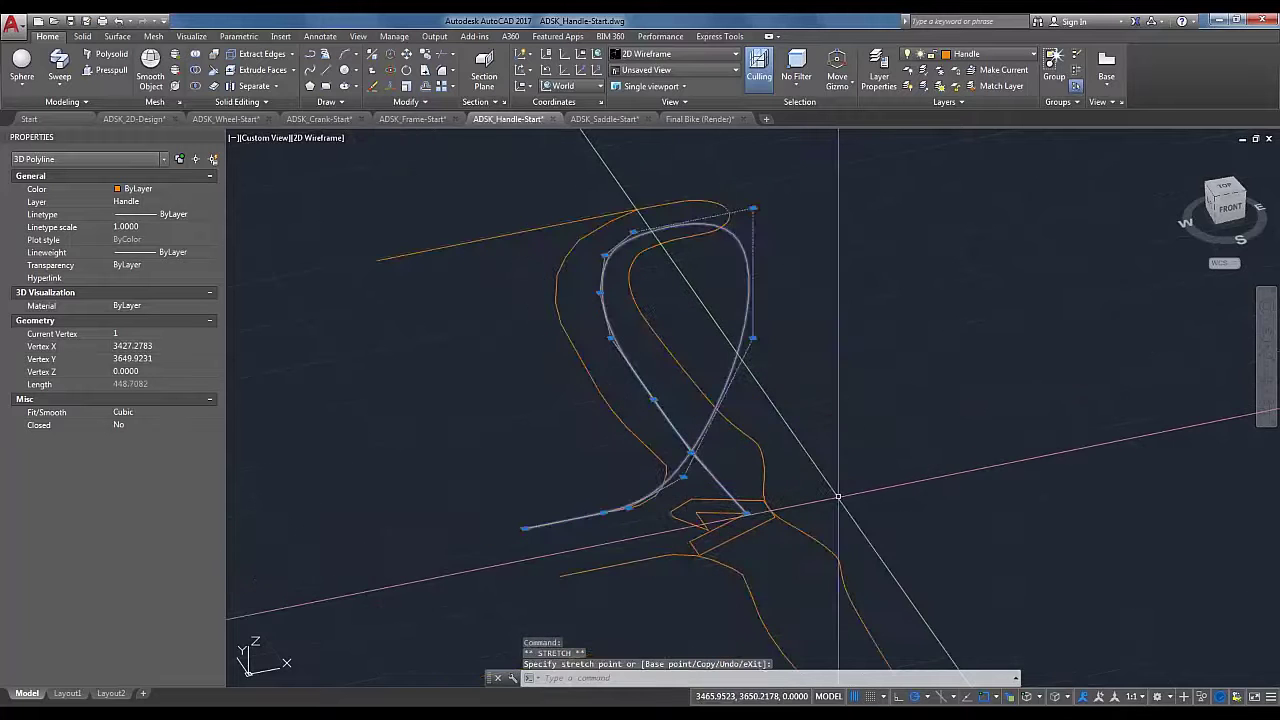
scroll(836, 495, "down", 3)
scroll(803, 353, "up", 2)
key("Escape")
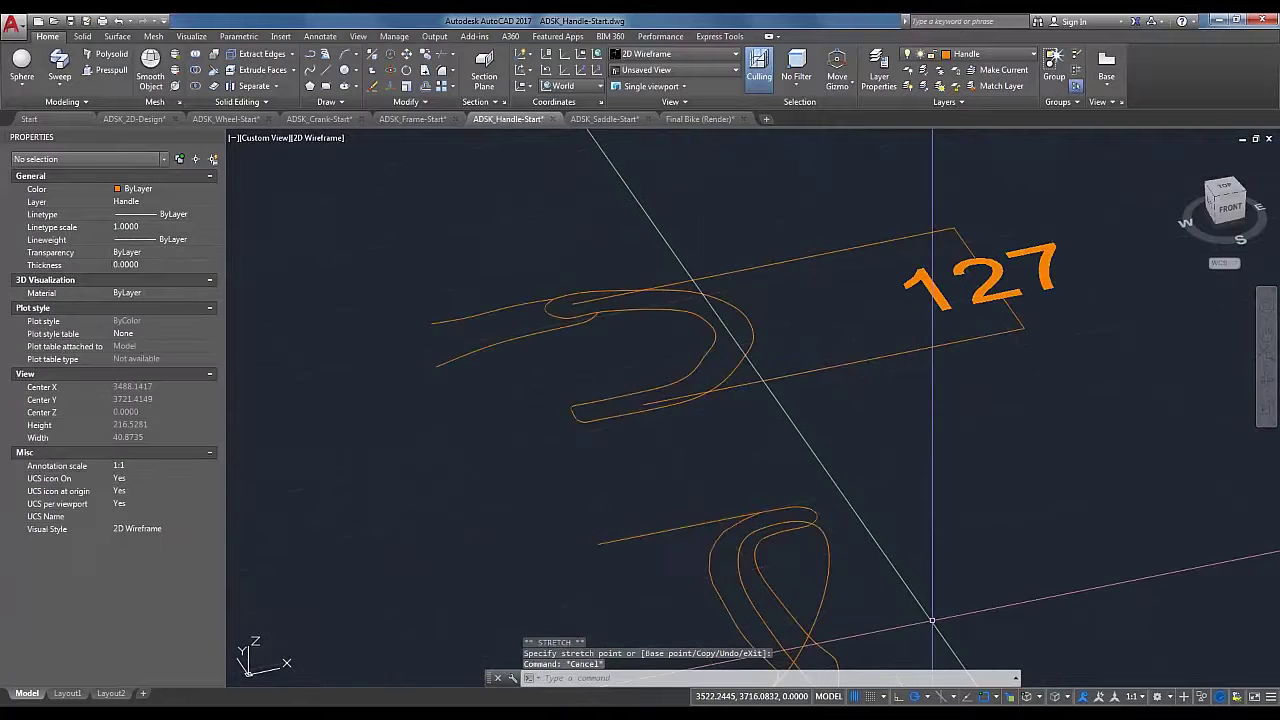
Step: Examine the reshaped handlebar curve against the surrounding outlines from several 3D angles
middle_click_drag(916, 600, 843, 483)
middle_click_drag(684, 294, 797, 489, "shift")
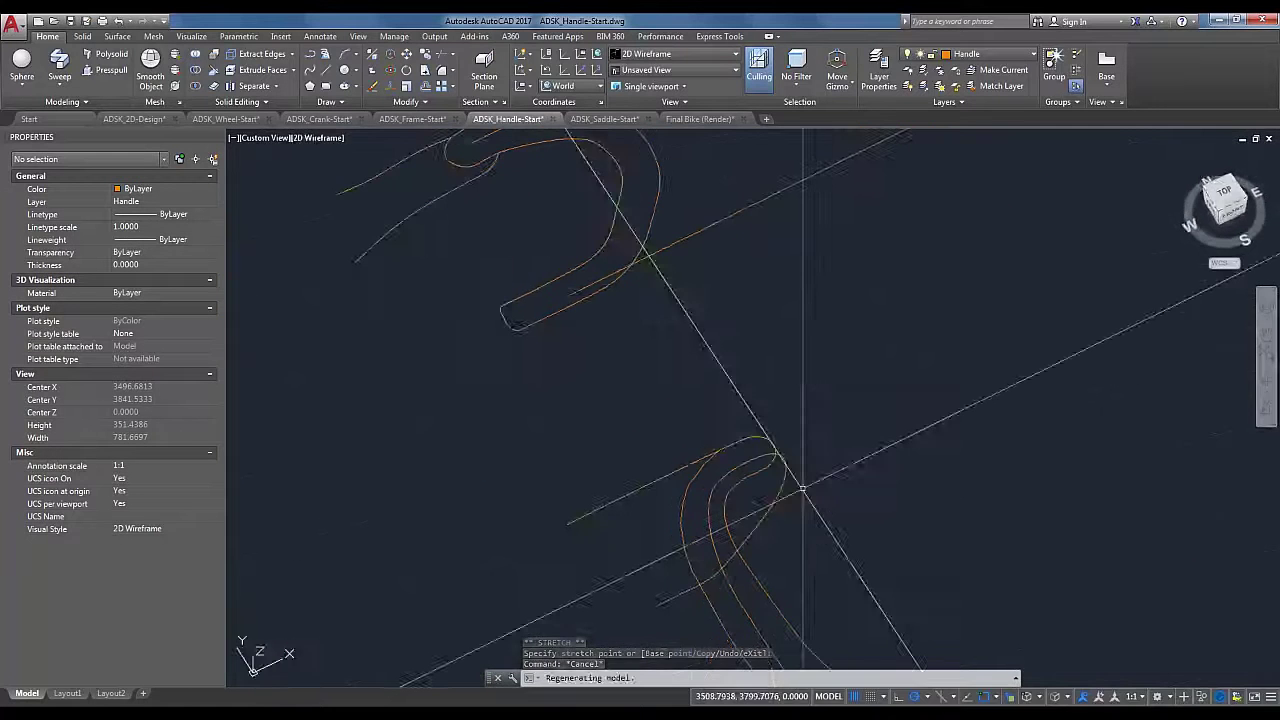
scroll(738, 450, "down", 1)
scroll(720, 540, "up", 2)
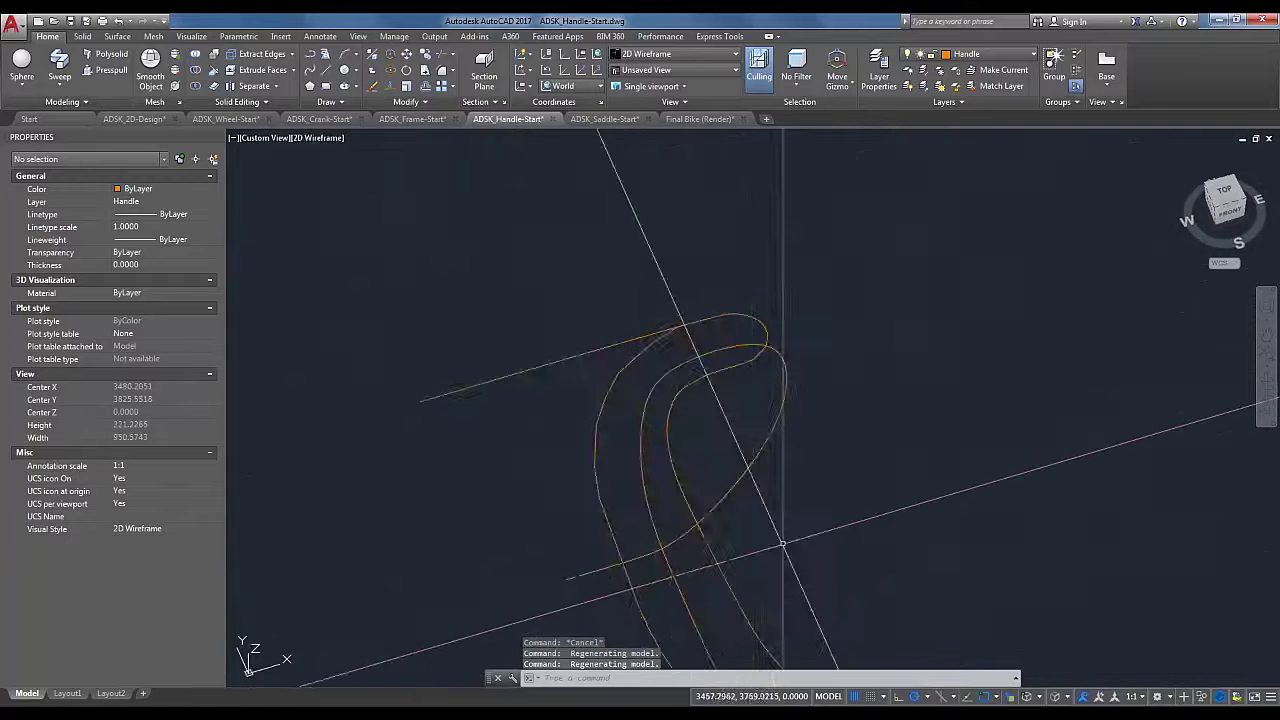
middle_click_drag(783, 543, 864, 487, "shift")
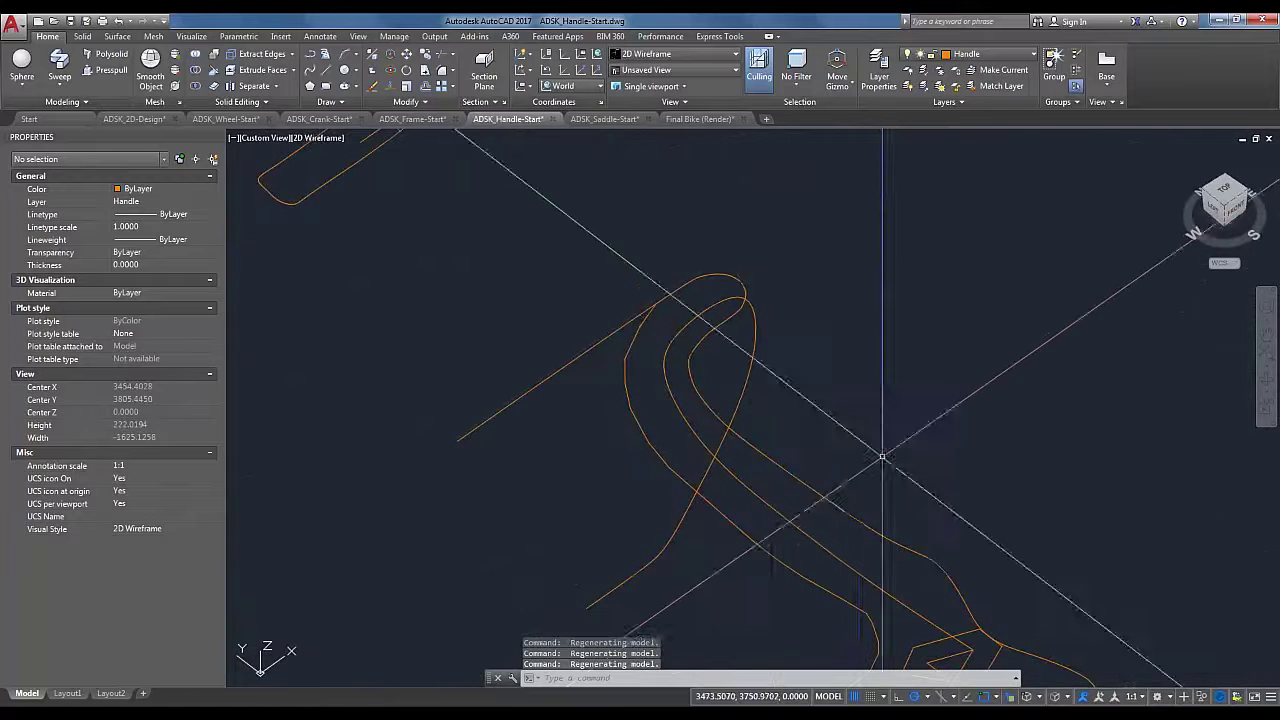
scroll(859, 483, "up", 1)
scroll(840, 476, "down", 1)
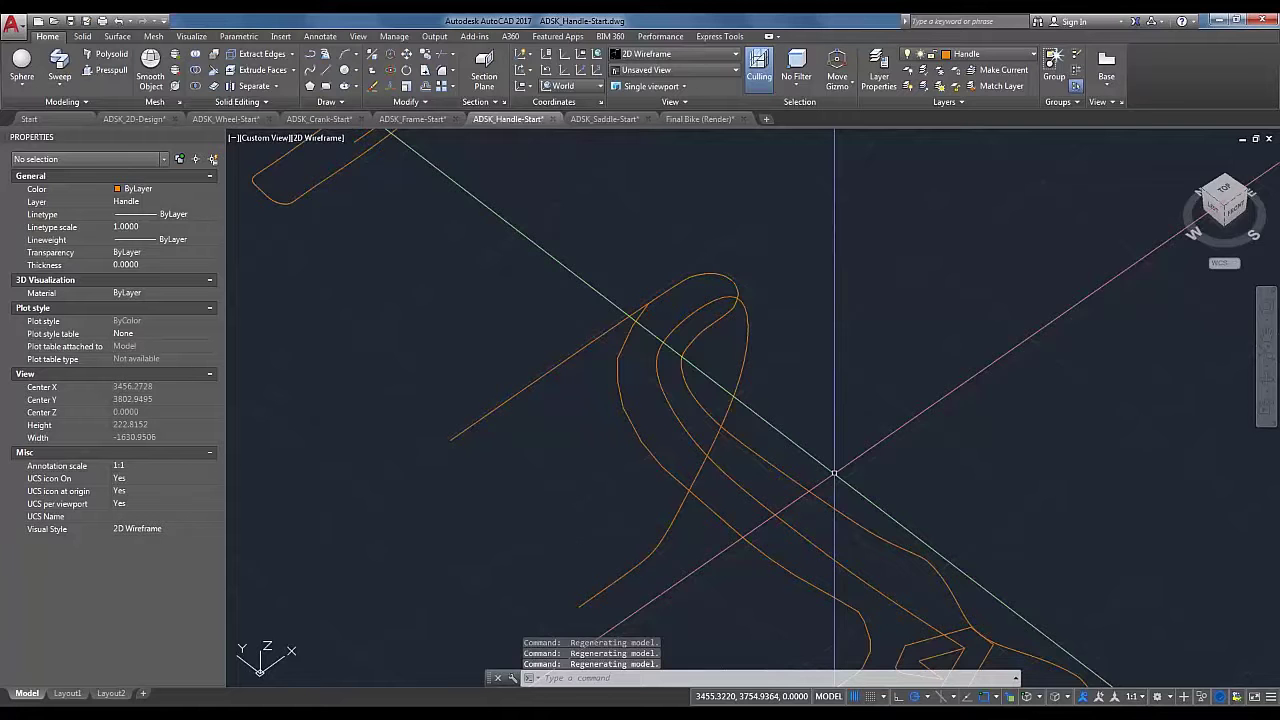
mouse_move(837, 457)
middle_mouse_down("shift")
mouse_move(826, 400)
mouse_move(797, 369)
middle_mouse_up("shift")
Step: Apply the X-Ray visual style and draw a circle centred on the path curve within the handlebar arm
left_click(320, 138)
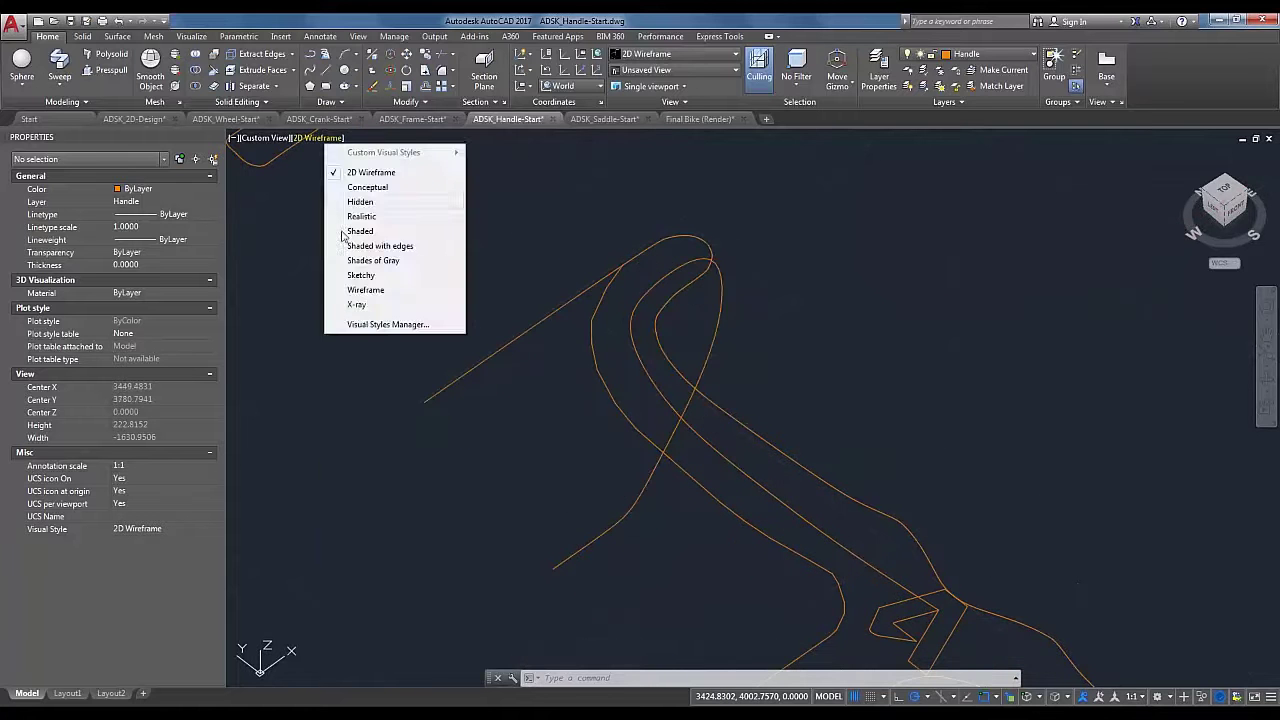
left_click(359, 304)
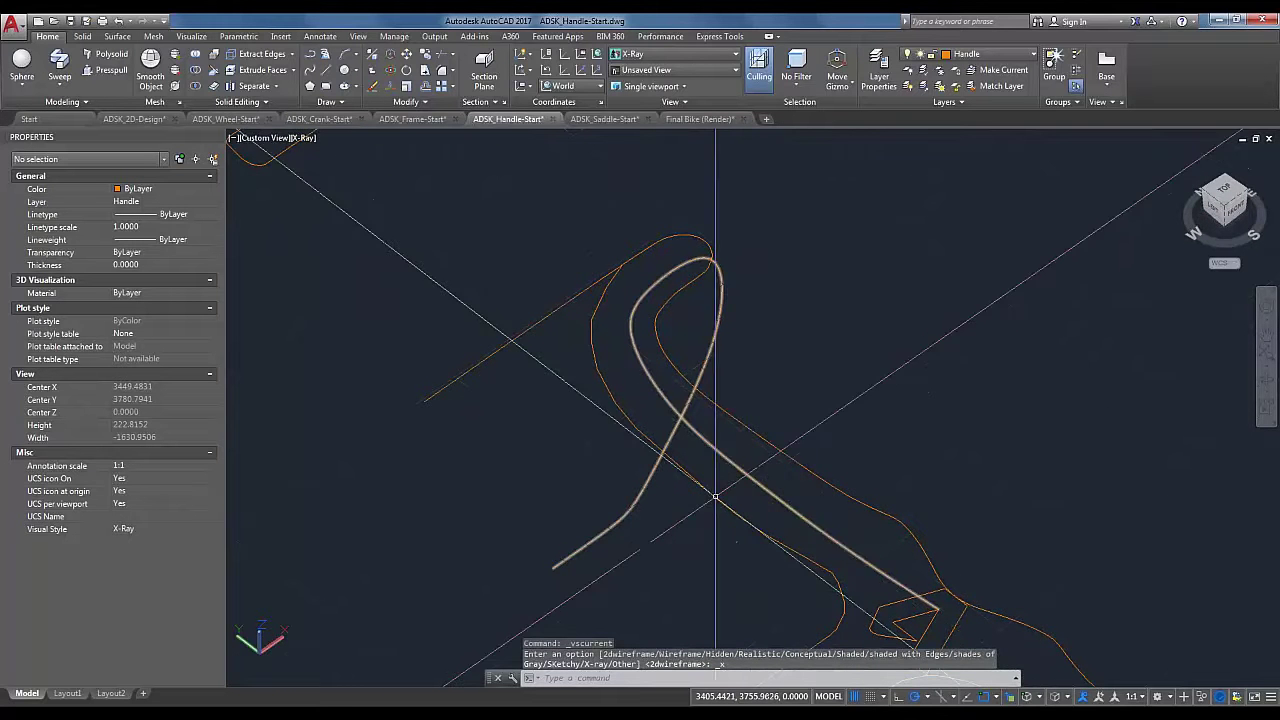
scroll(659, 412, "up", 2)
key("Return")
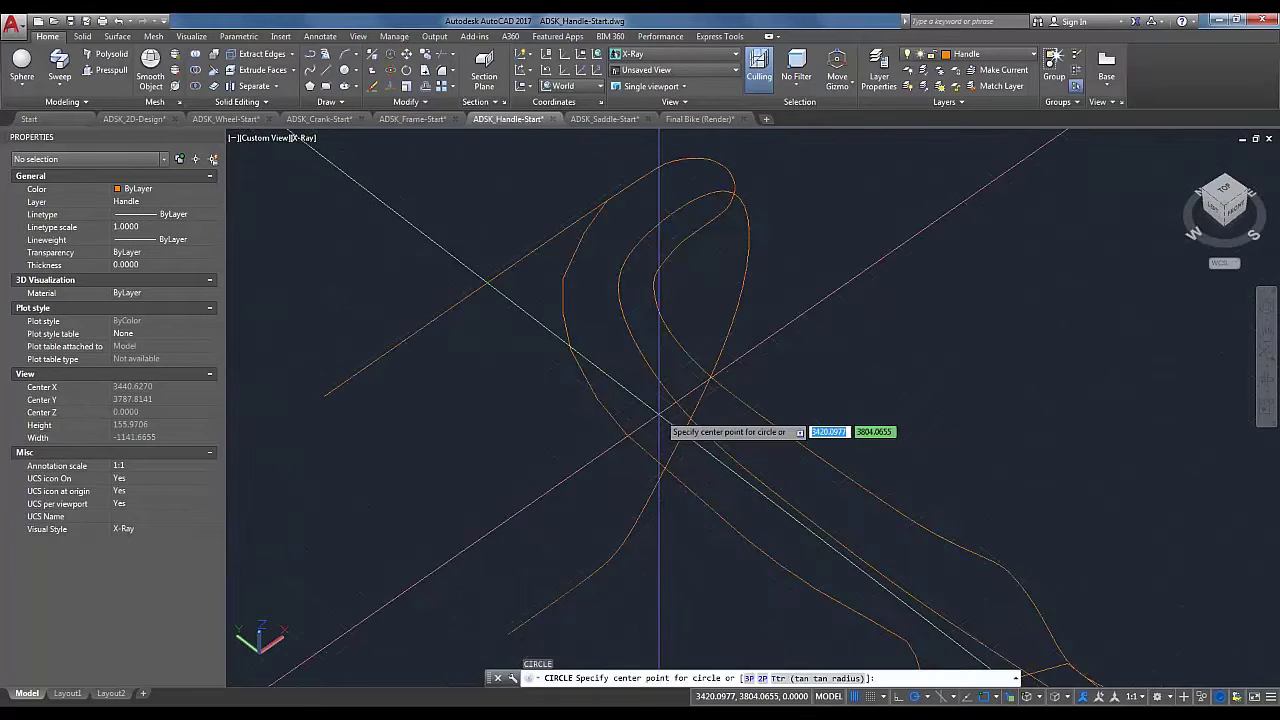
left_click(668, 392)
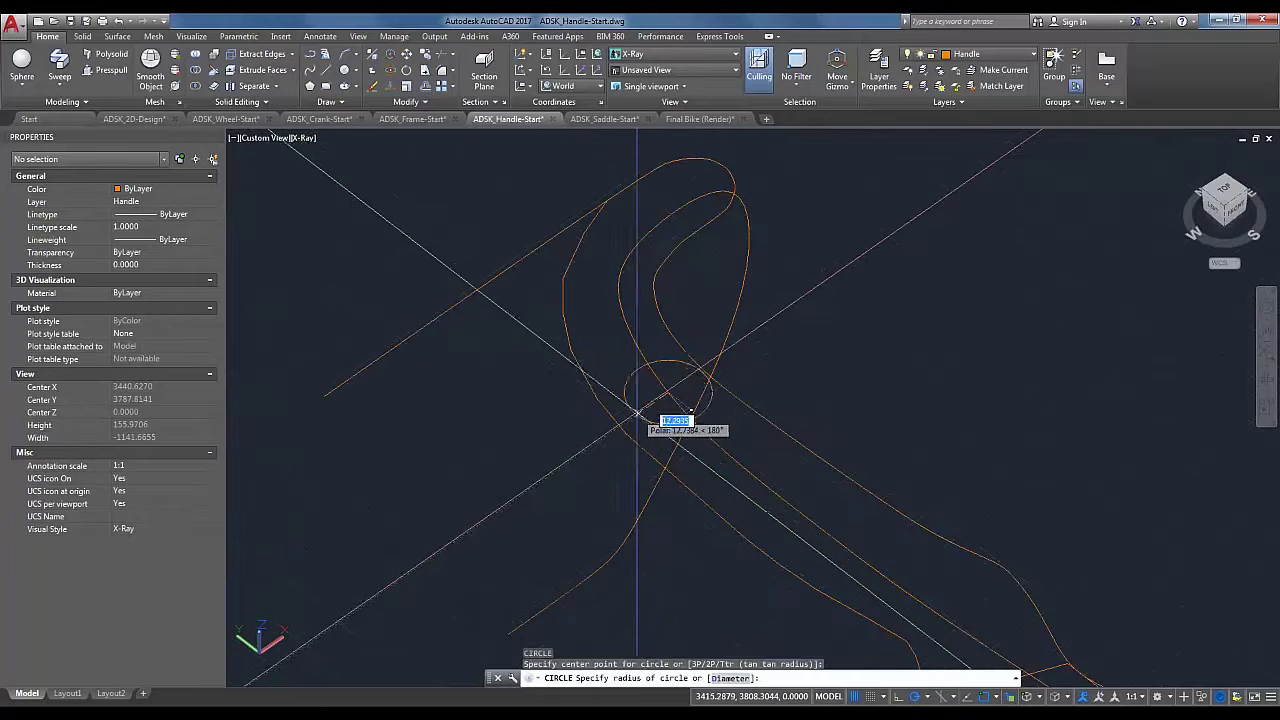
left_click(637, 410)
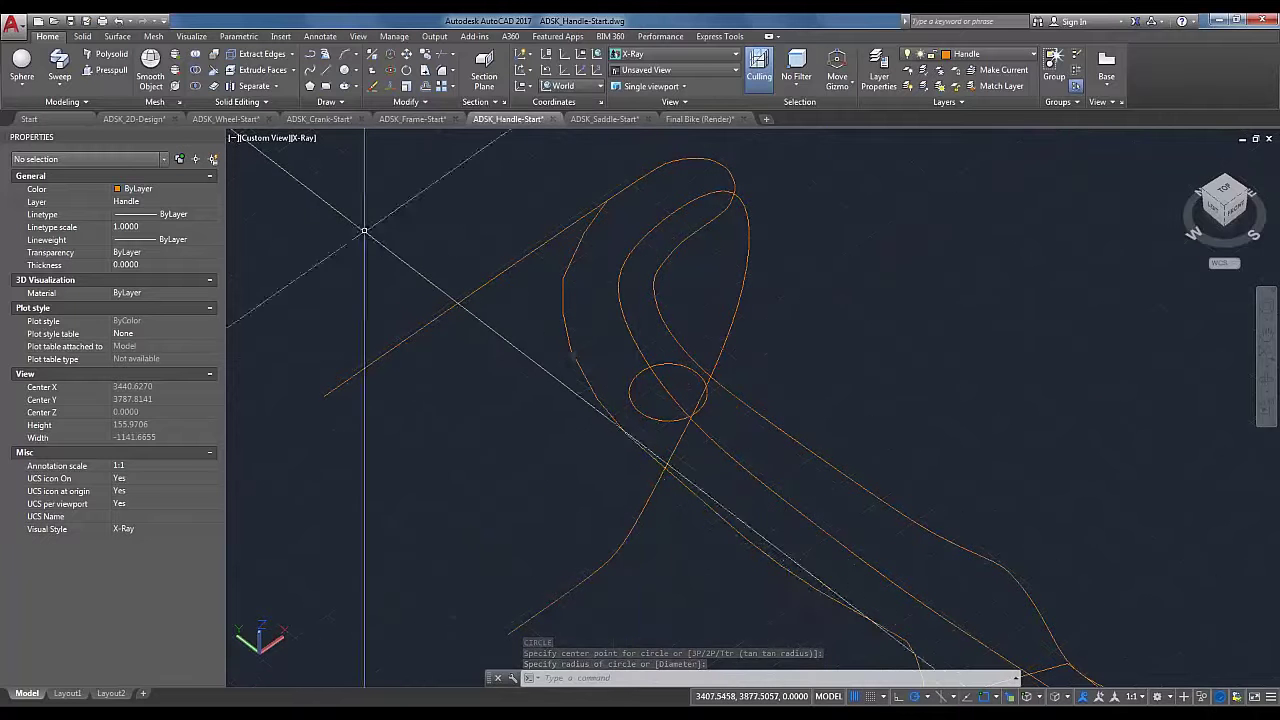
Step: Sweep the circle as a solid along the handlebar path curve and check the resulting tube from several 3D angles
left_click(59, 68)
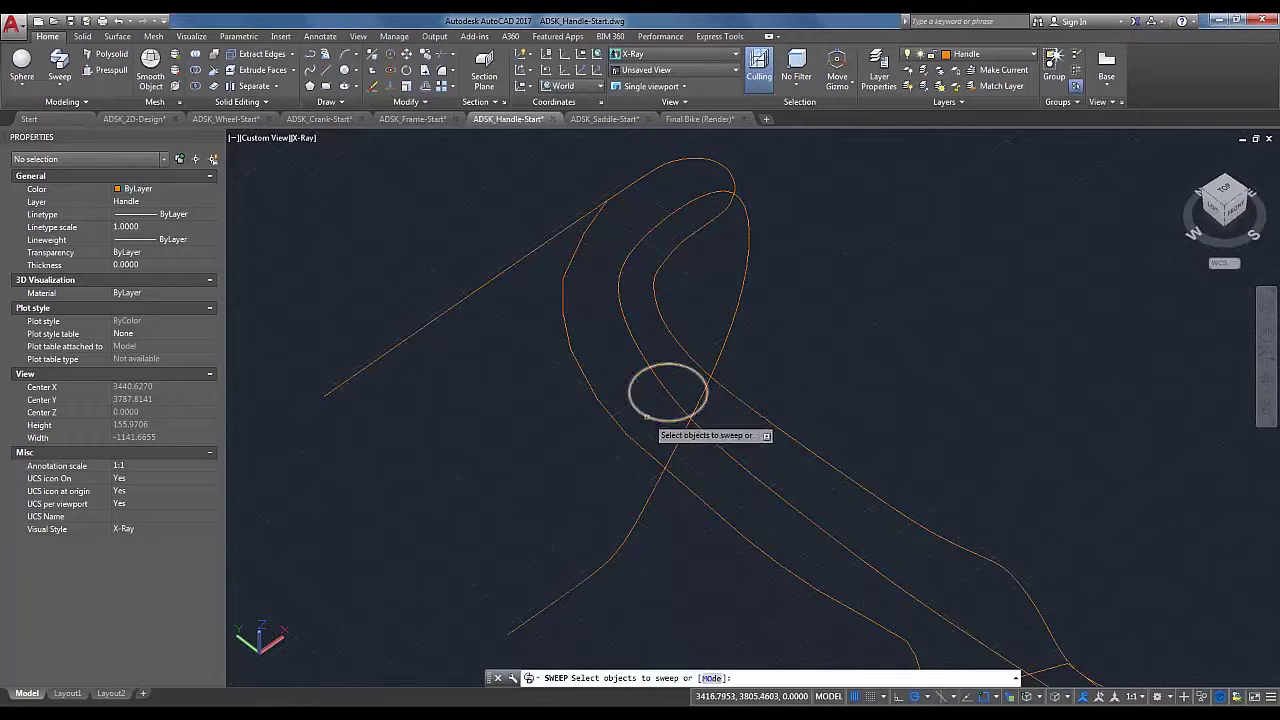
left_click(645, 416)
key("Return")
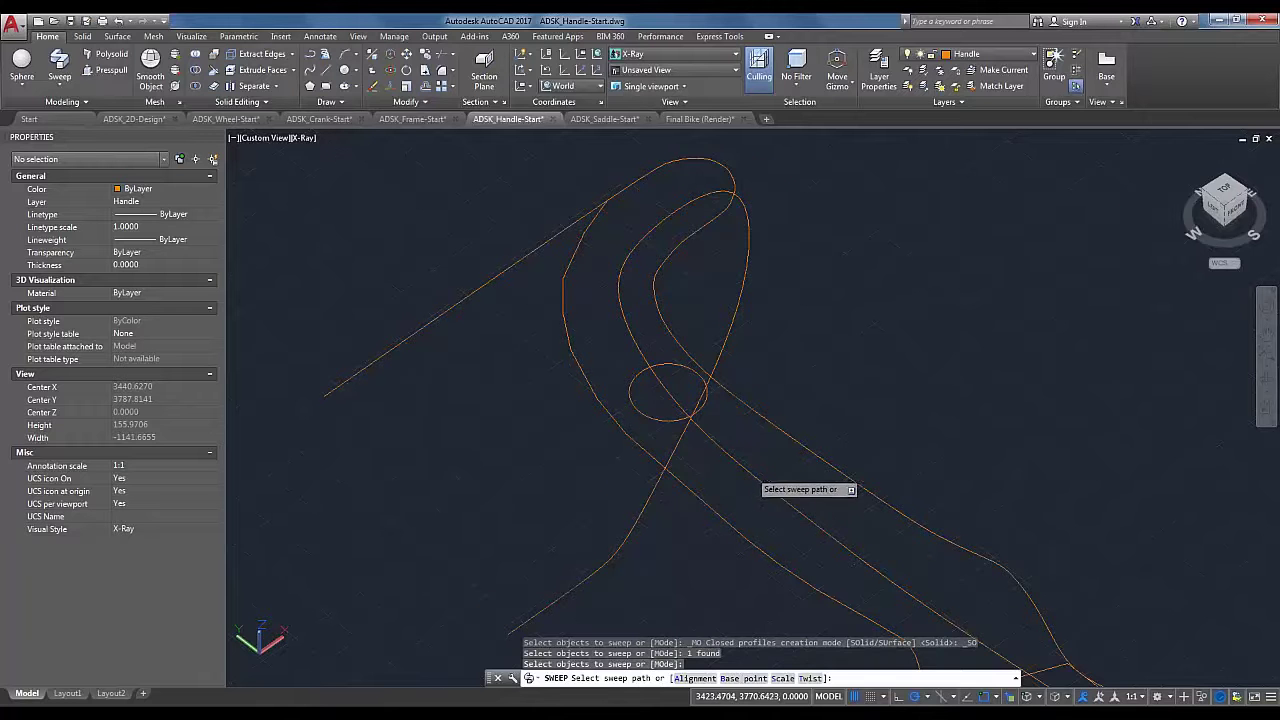
left_click(890, 502)
scroll(814, 441, "down", 5)
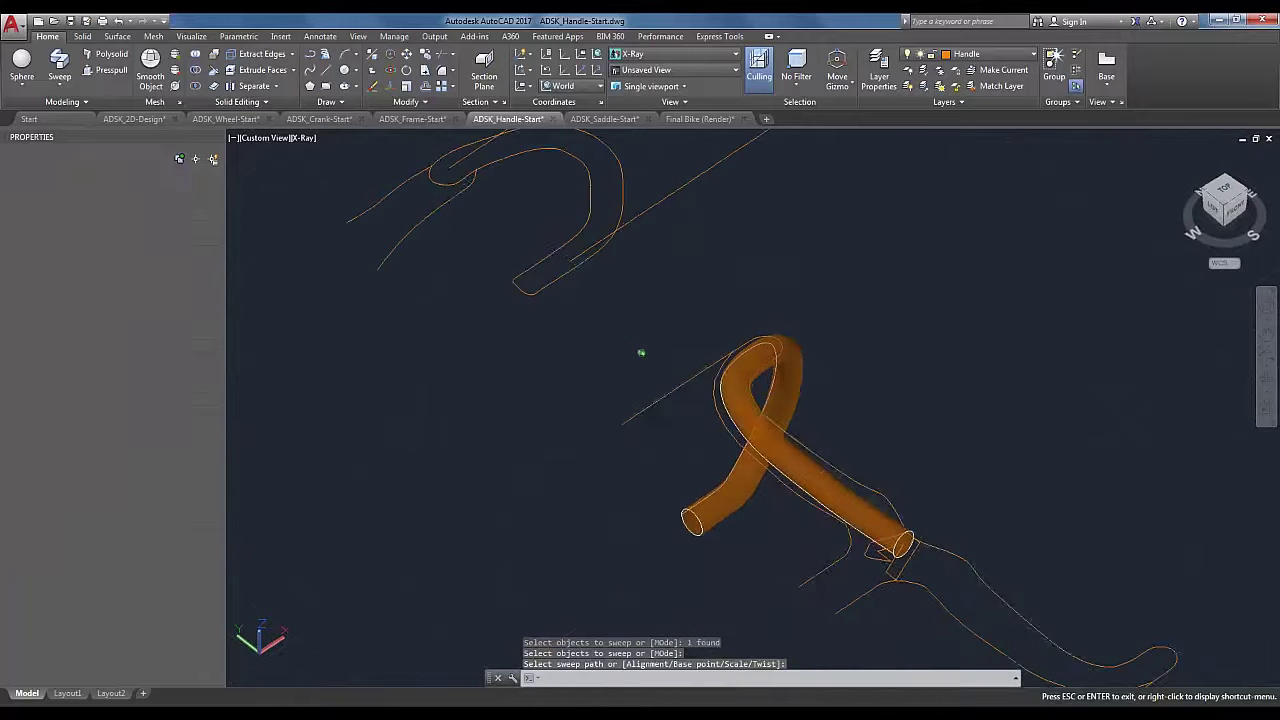
middle_click_drag(641, 352, 939, 369, "shift")
scroll(762, 362, "up", 2)
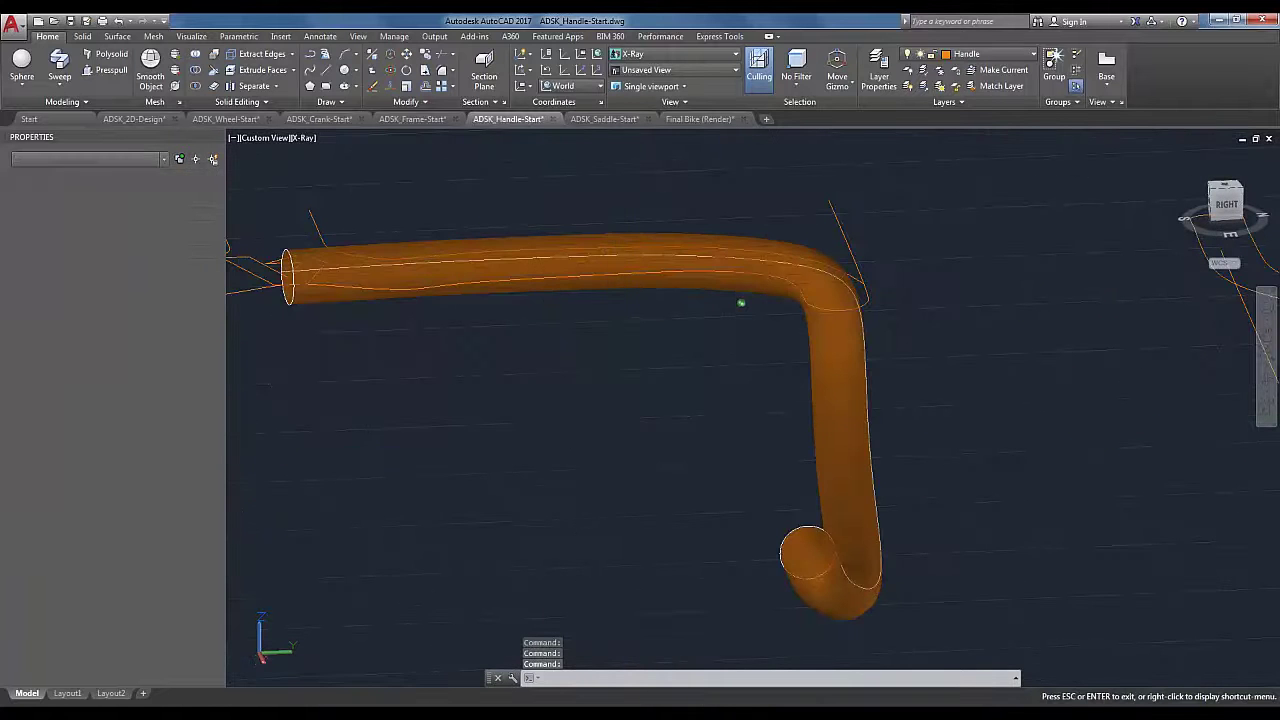
middle_click_drag(743, 300, 814, 477, "shift")
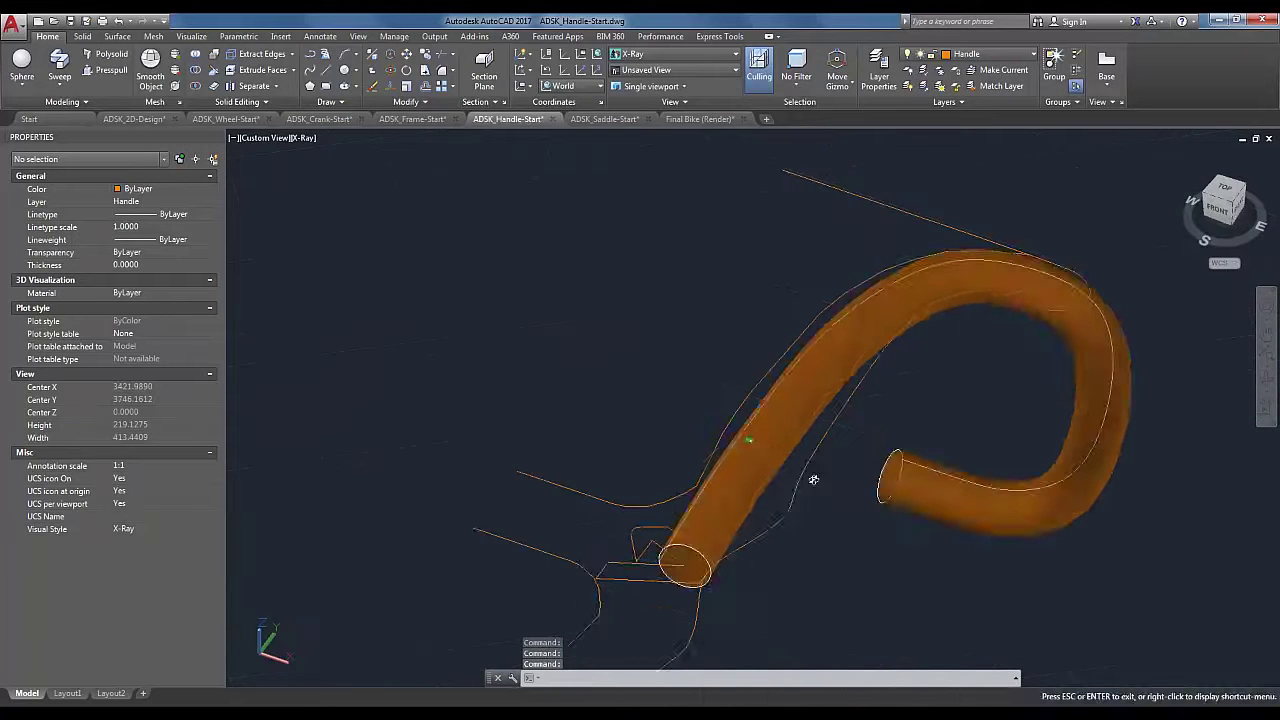
left_click(890, 498)
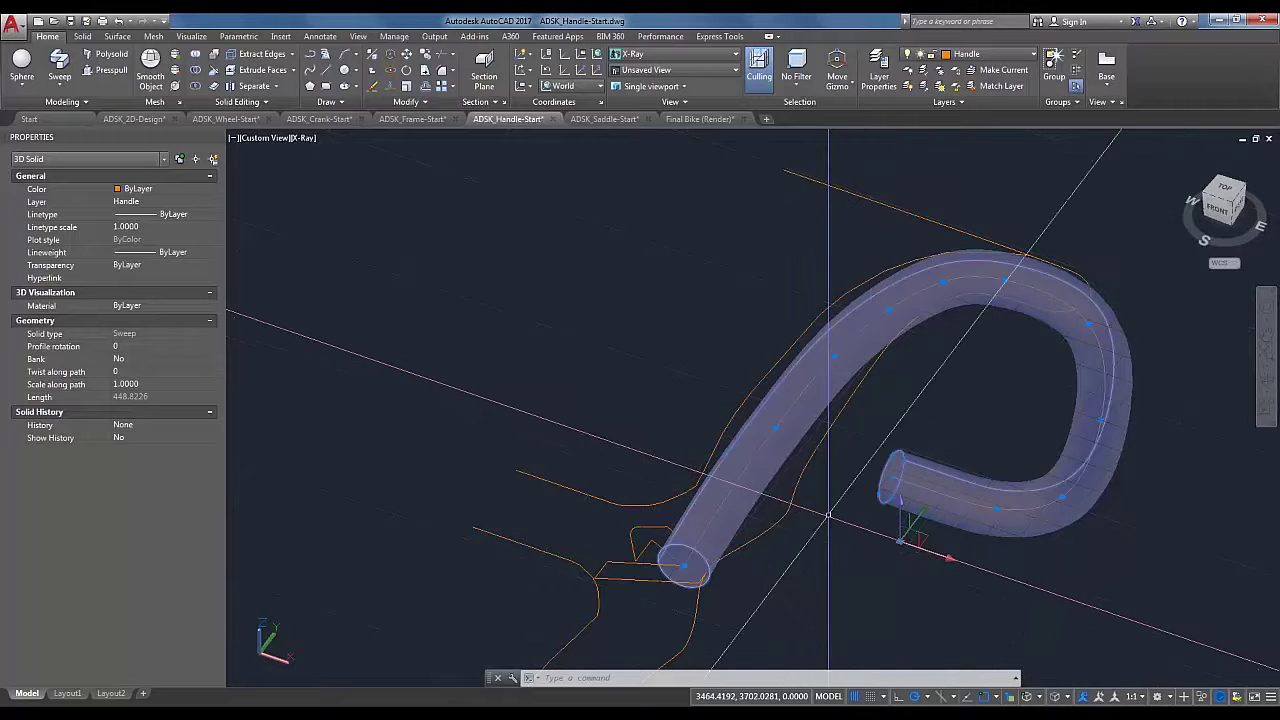
key("Escape")
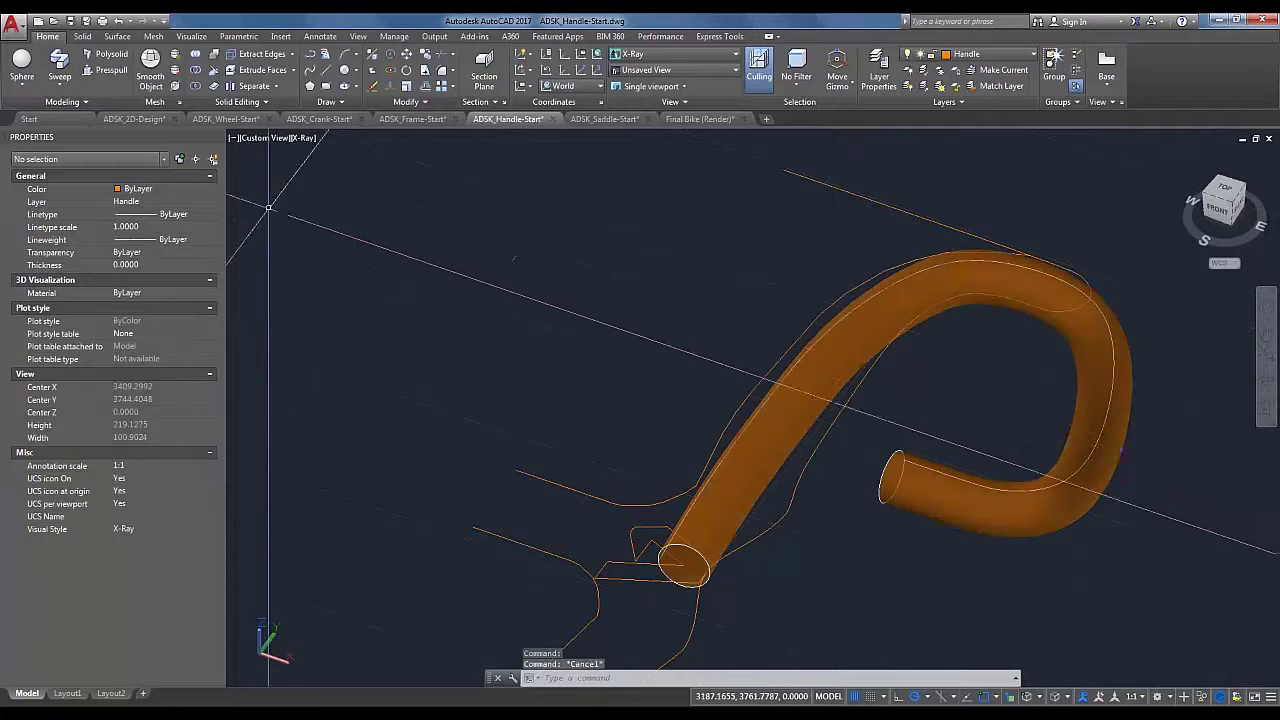
Step: Convert the swept handlebar solid into a smooth mesh, choosing to create the mesh even though it is not a primitive
left_click(150, 60)
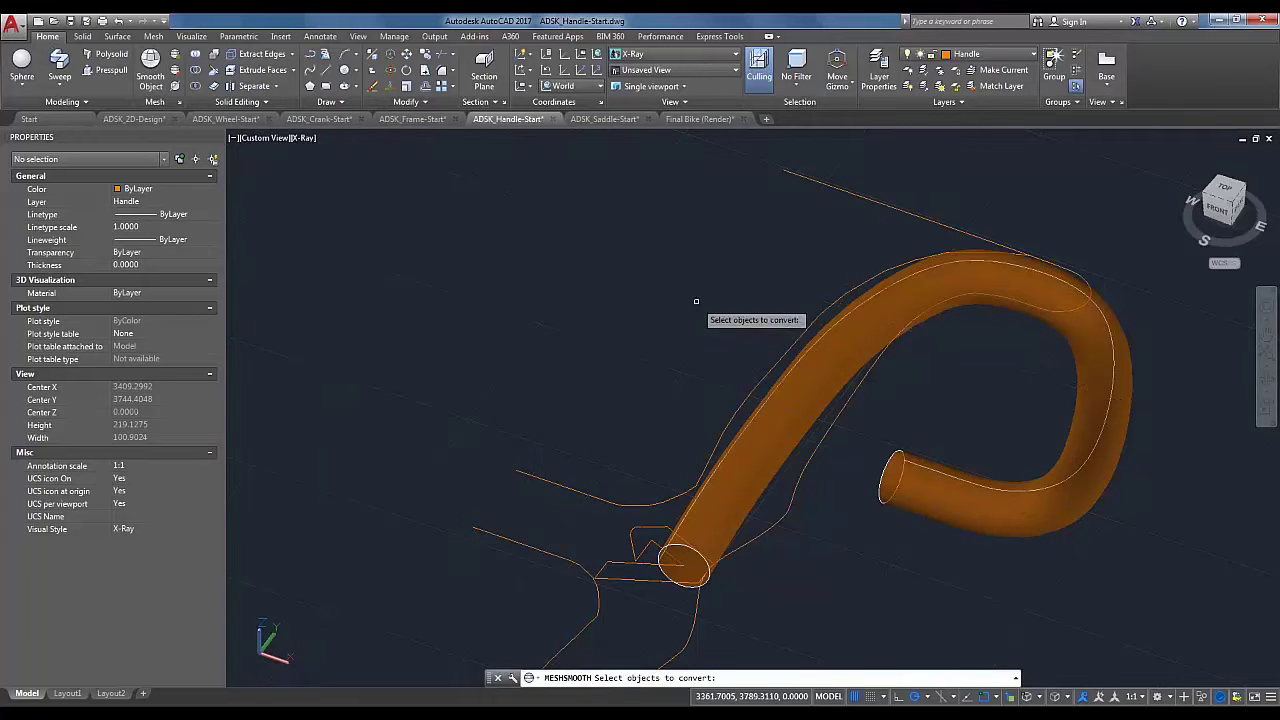
left_click(1084, 377)
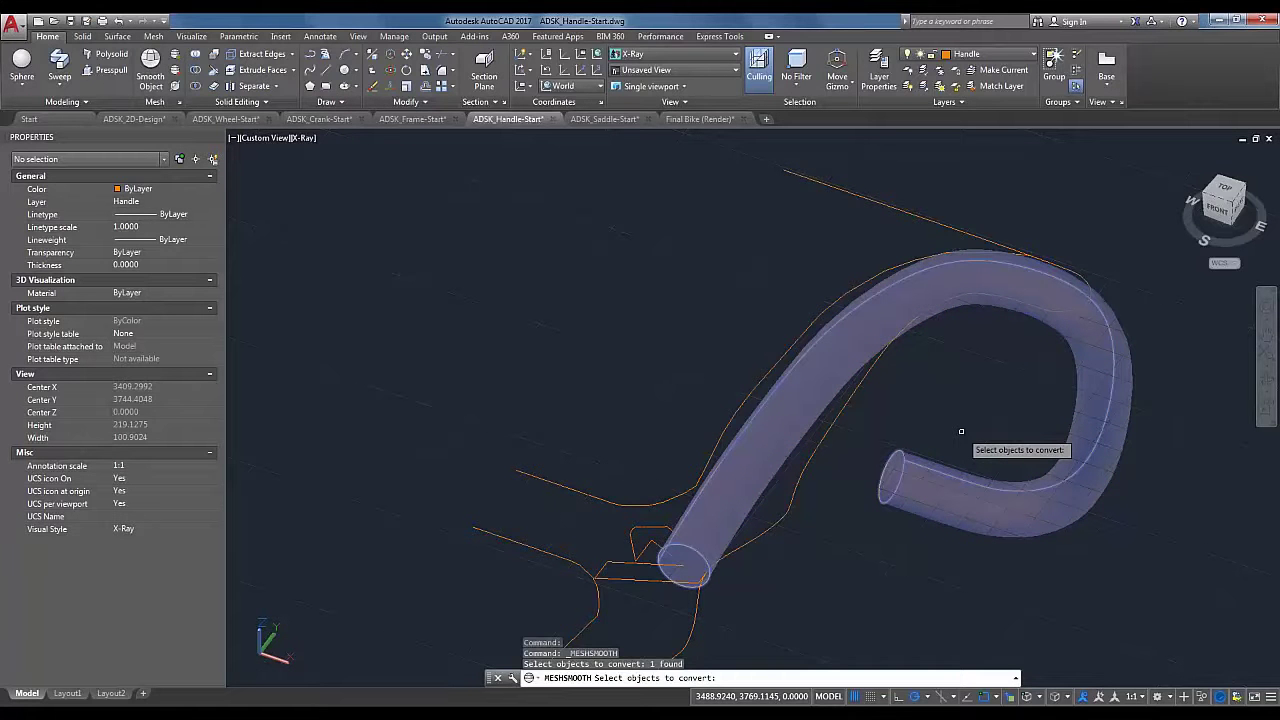
key("Return")
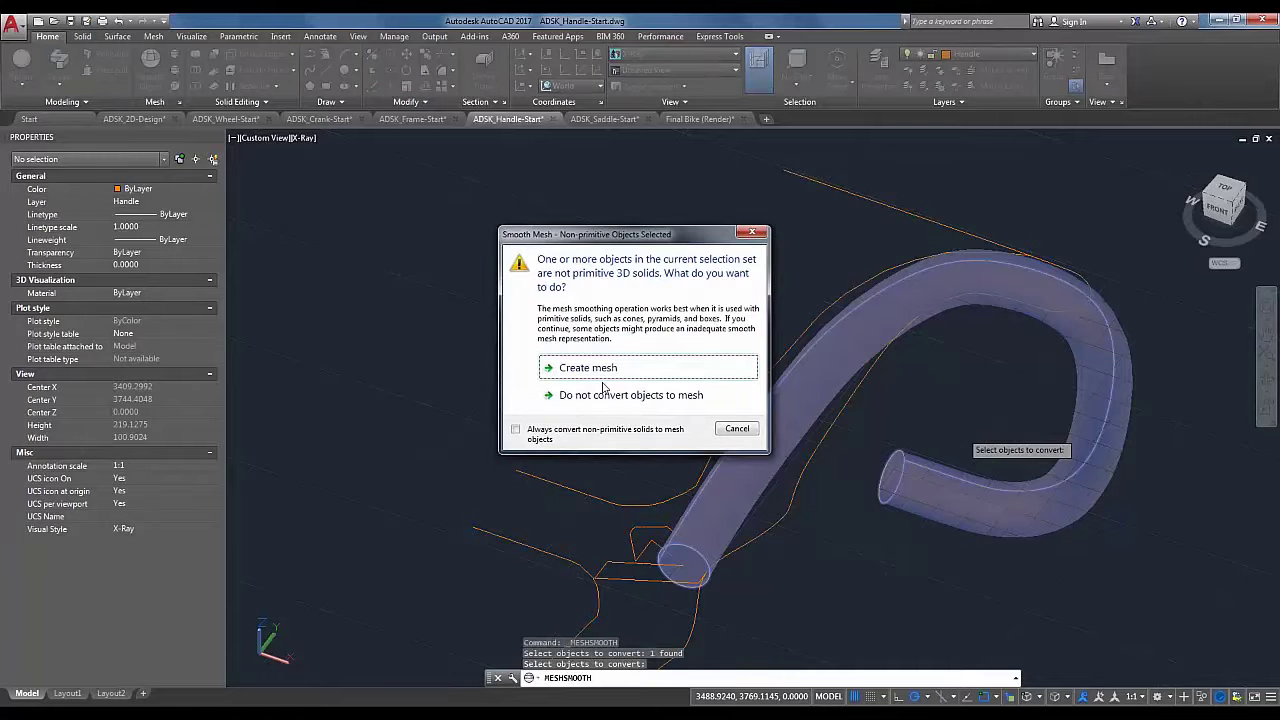
left_click(650, 368)
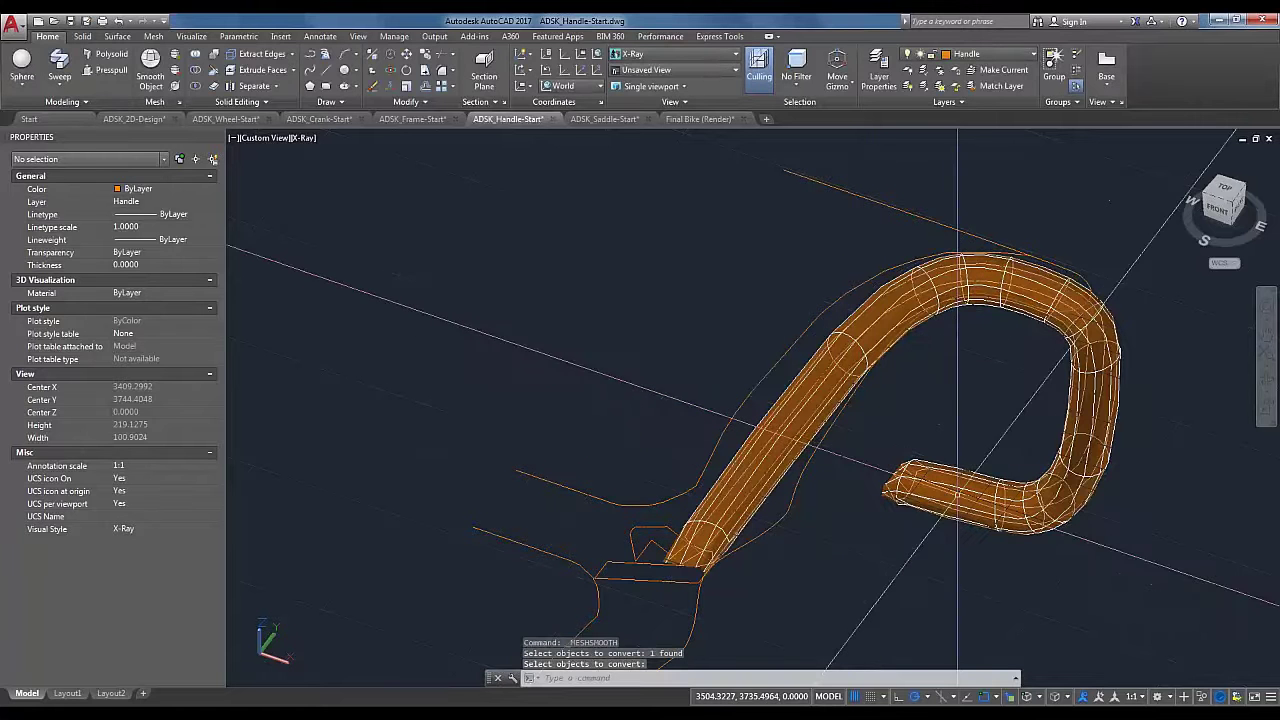
middle_click_drag(969, 546, 1140, 514, "shift")
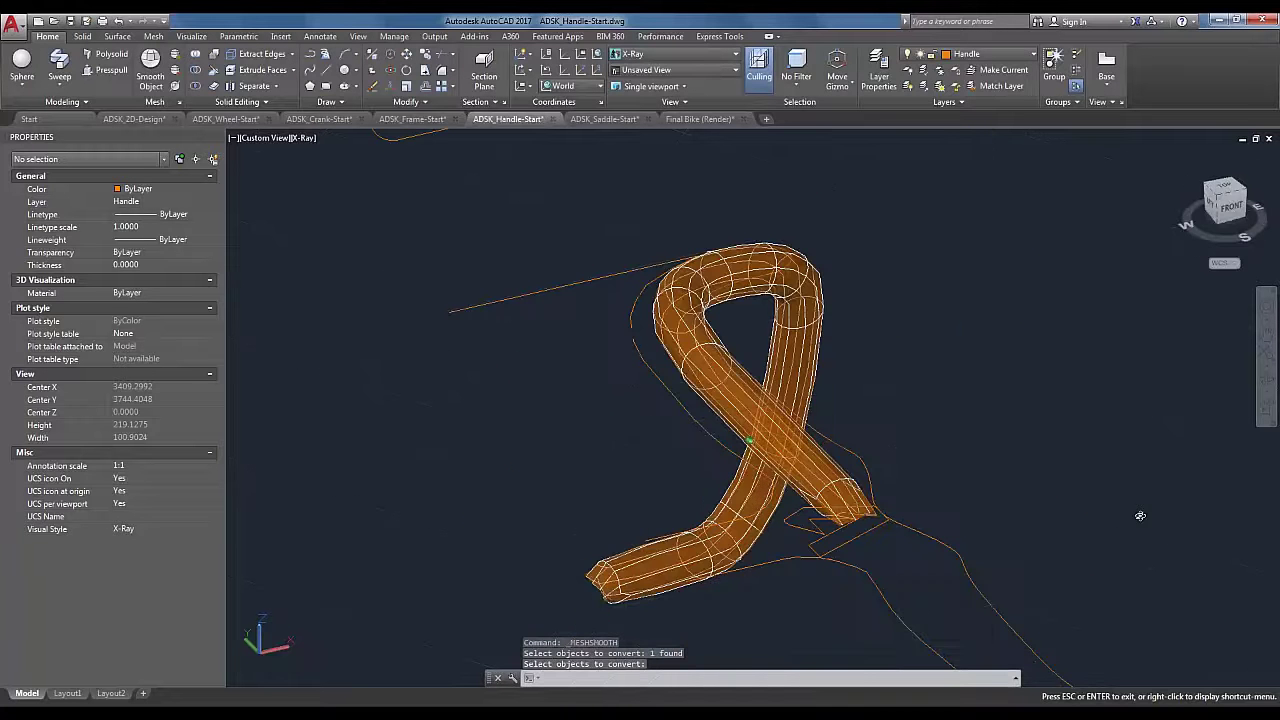
left_click(731, 429)
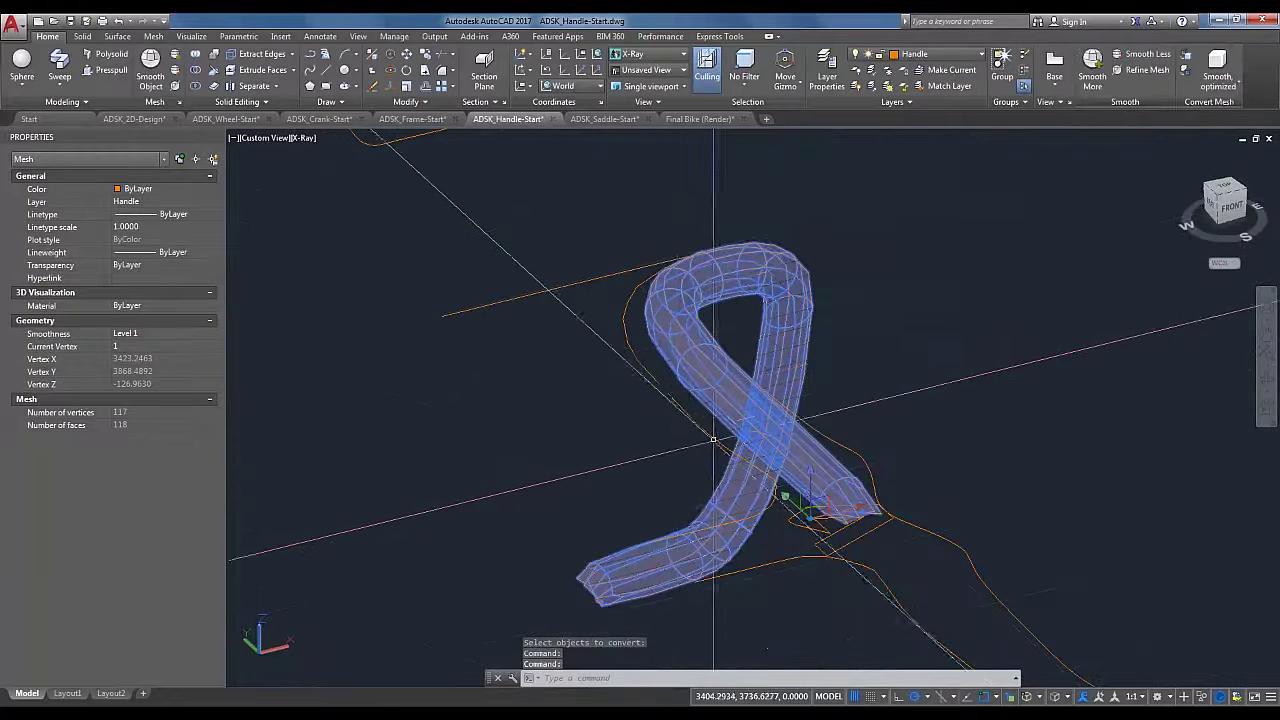
key("Escape")
Step: Raise the handlebar mesh's smoothness to Level 2
scroll(690, 400, "up", 3)
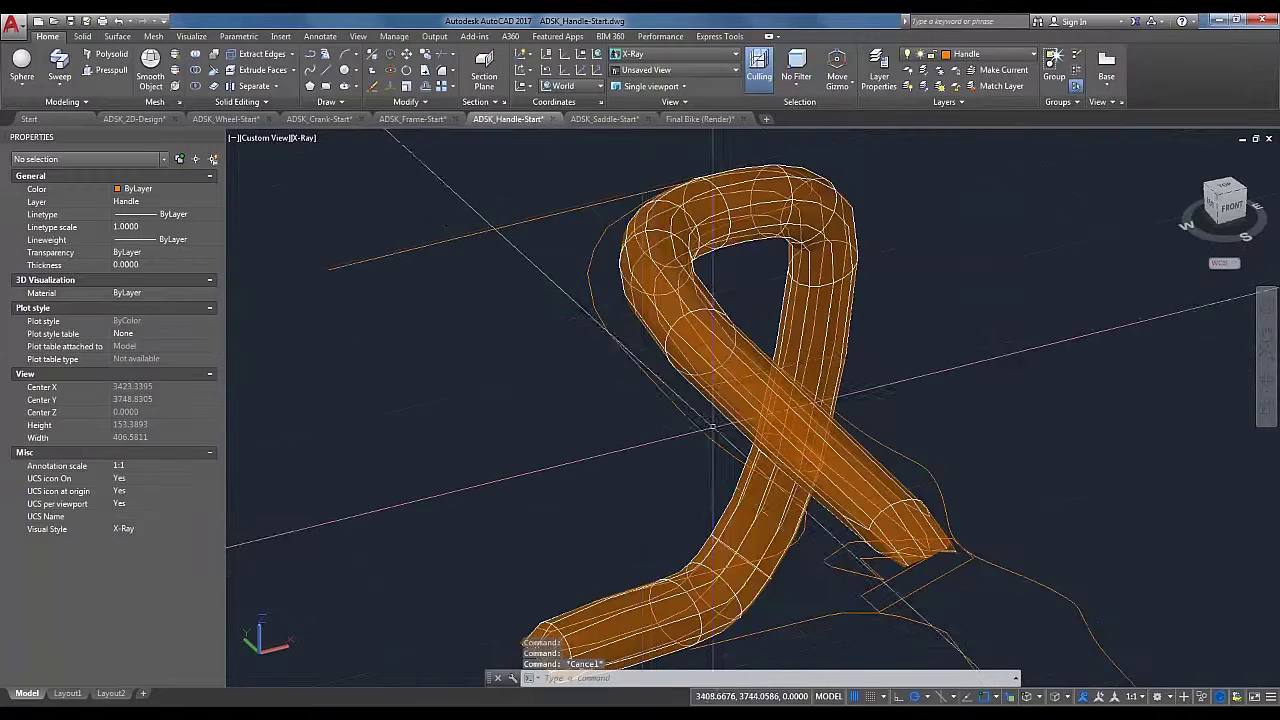
scroll(688, 403, "up", 4)
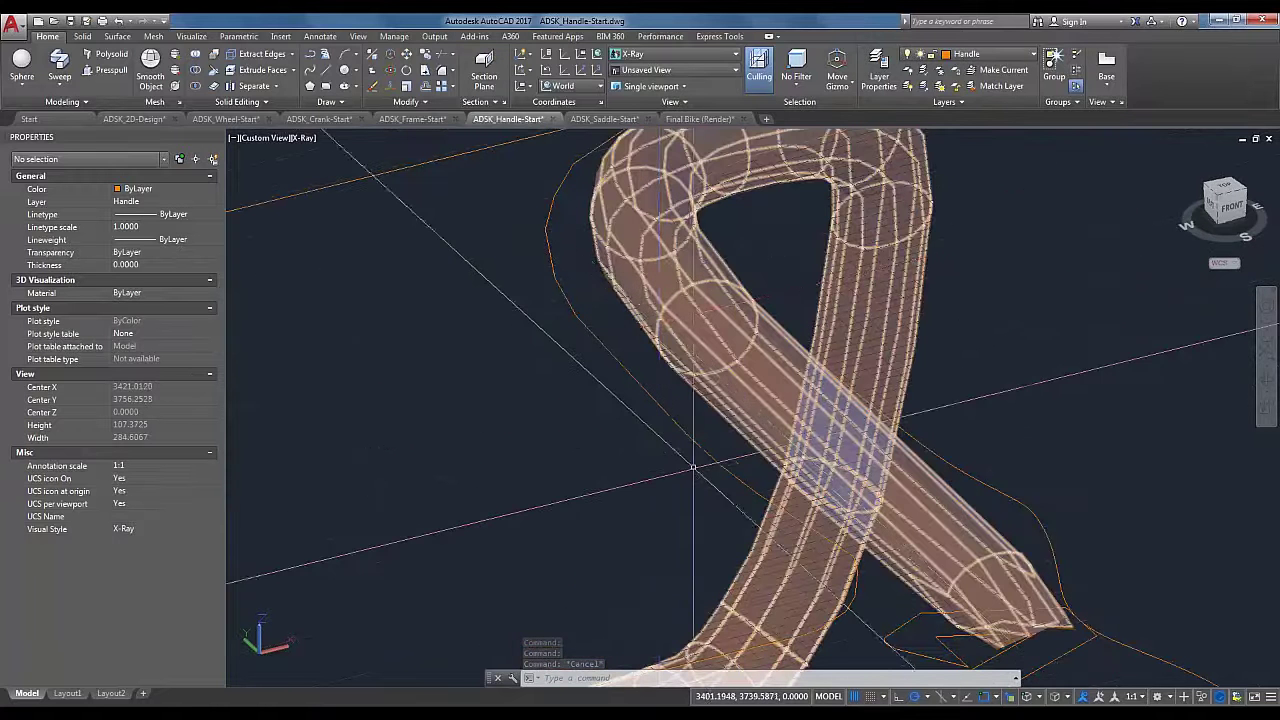
middle_click_drag(619, 370, 631, 300)
scroll(609, 349, "down", 2)
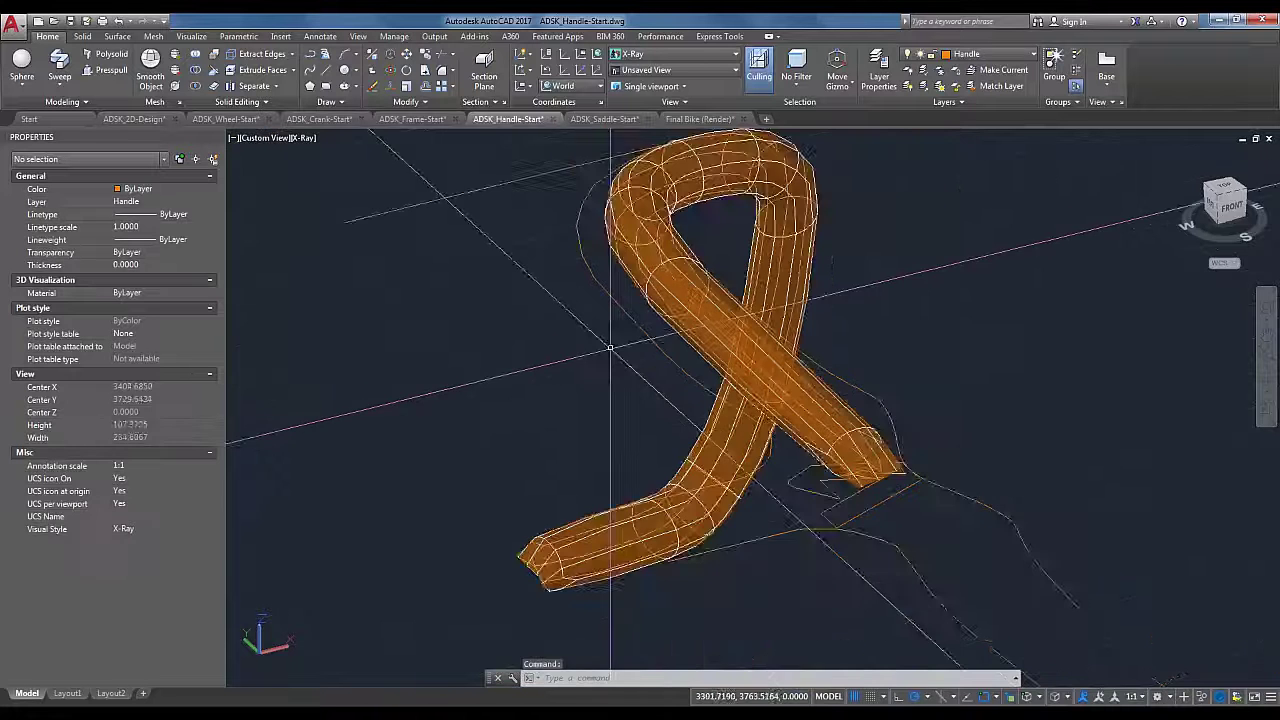
scroll(629, 336, "up", 3)
scroll(630, 355, "down", 5)
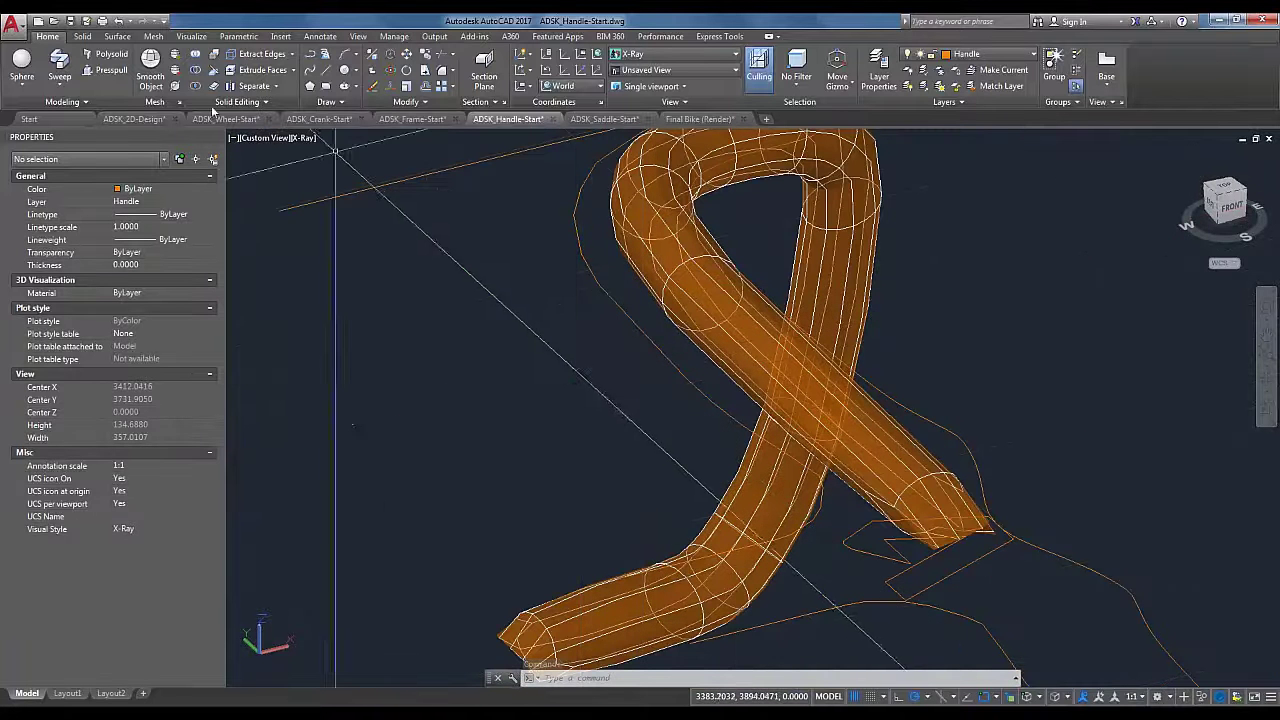
left_click(688, 278)
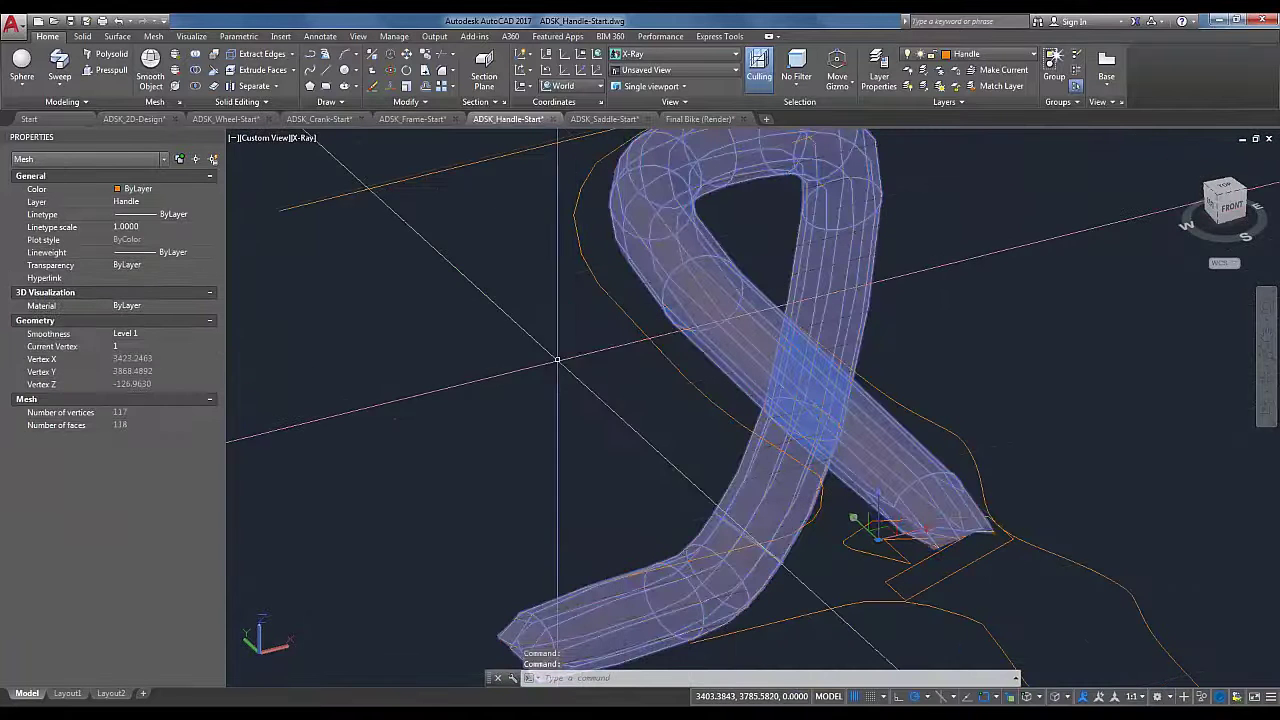
left_click(176, 55)
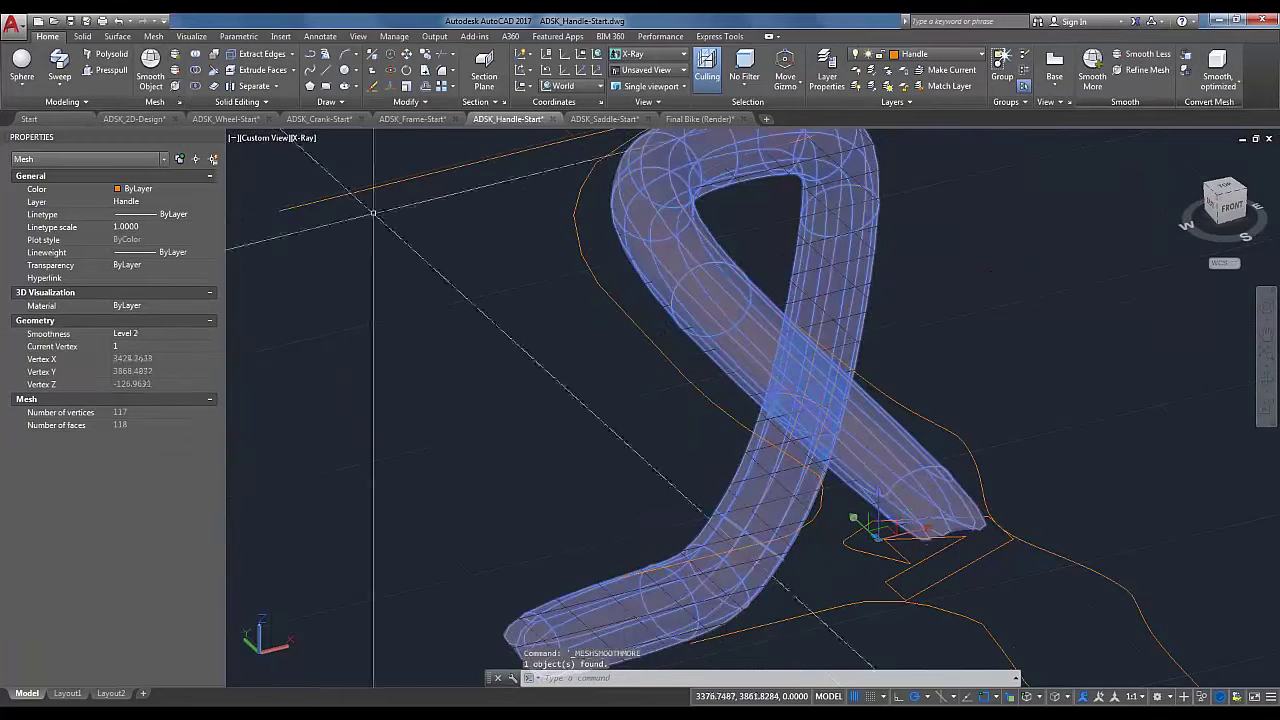
Step: Try refining the handlebar mesh into denser faces, inspect it up close, and undo the refinement
left_click(176, 87)
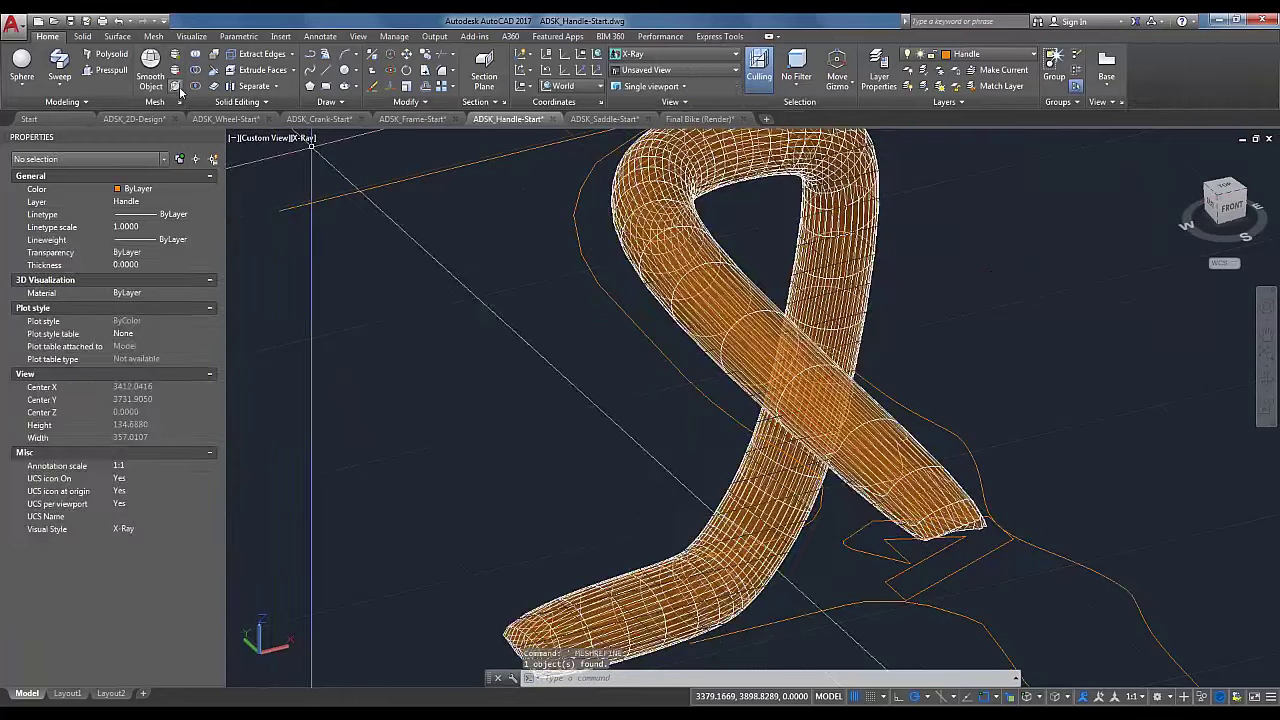
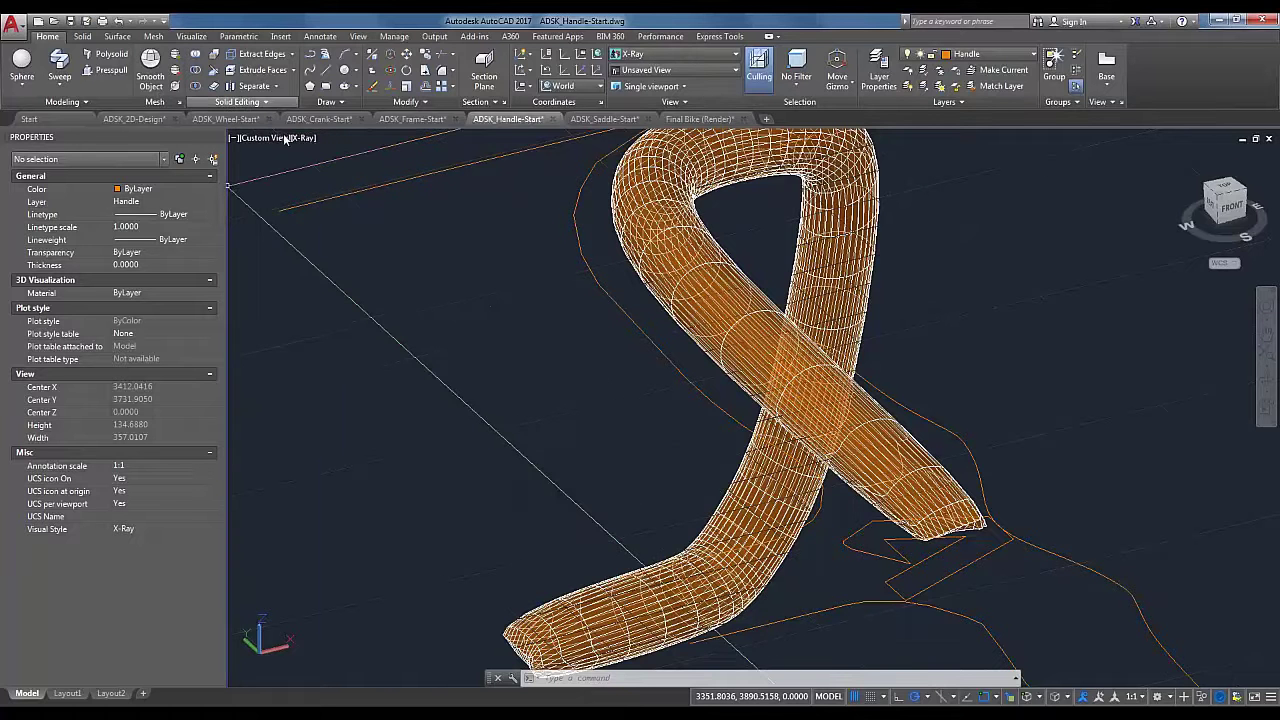
scroll(709, 283, "up", 3)
scroll(721, 369, "down", 4)
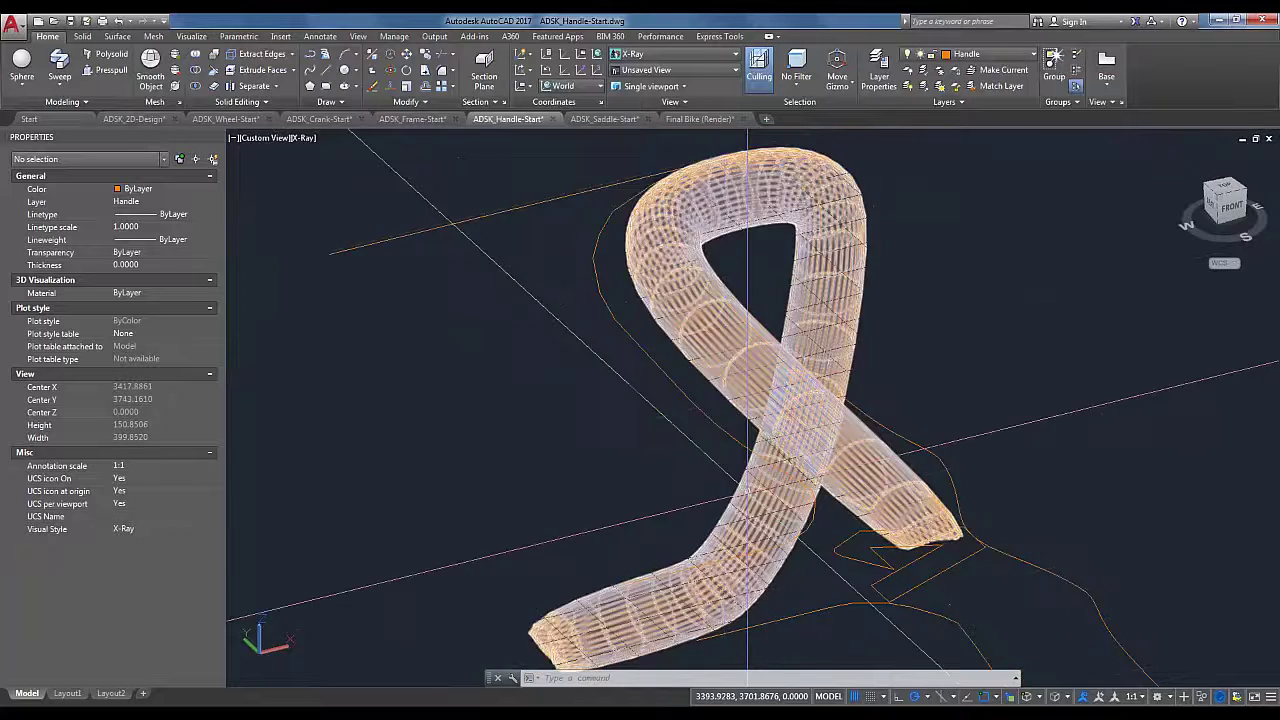
scroll(745, 488, "up", 3)
scroll(787, 423, "down", 4)
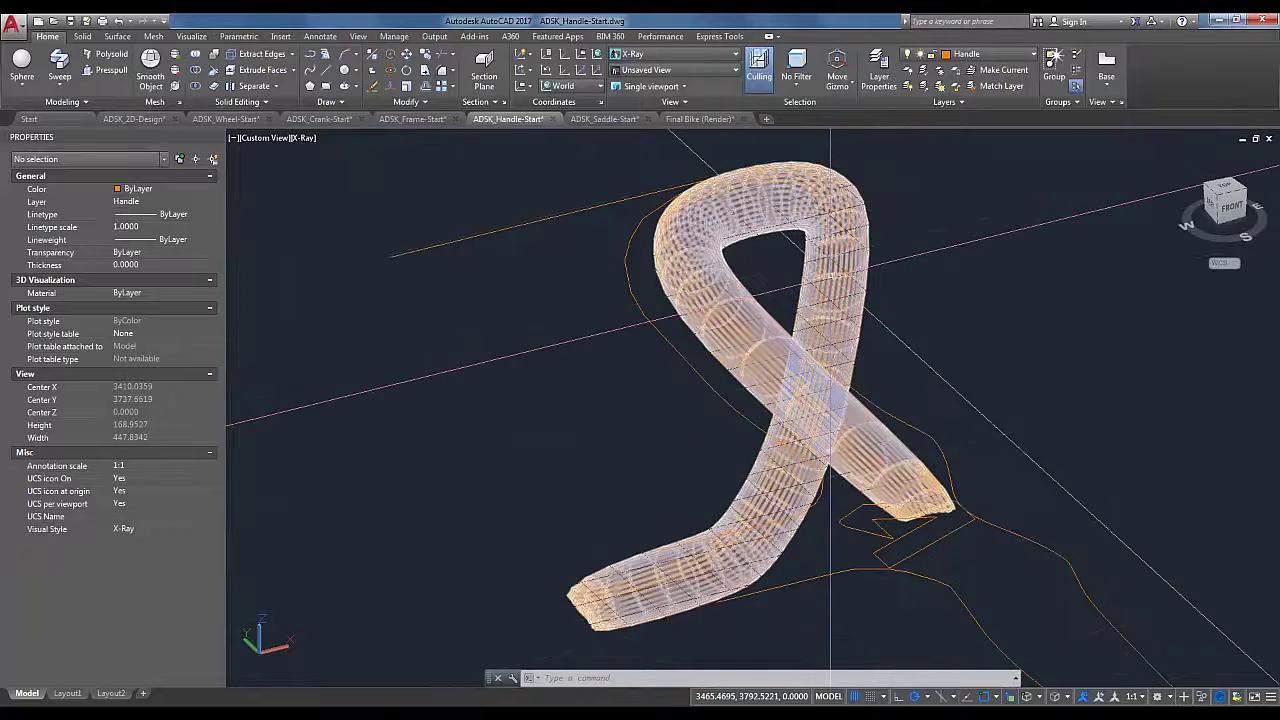
scroll(830, 470, "up", 2)
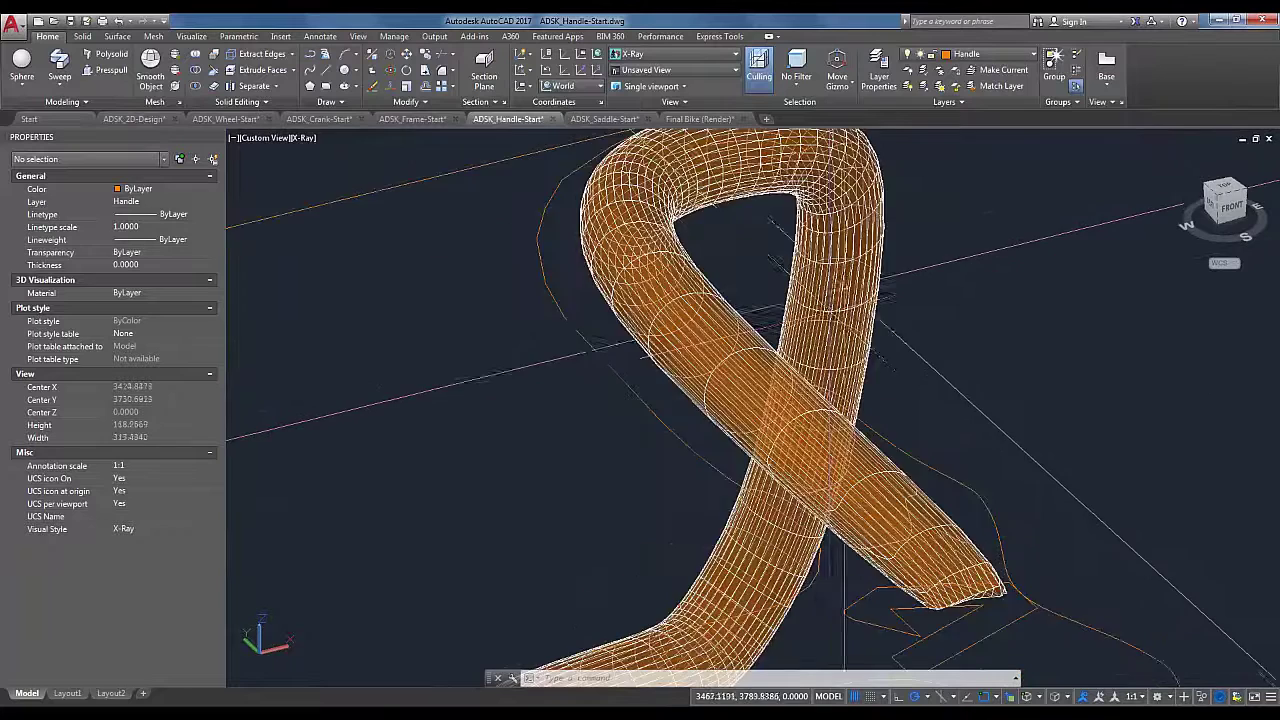
scroll(808, 311, "up", 3)
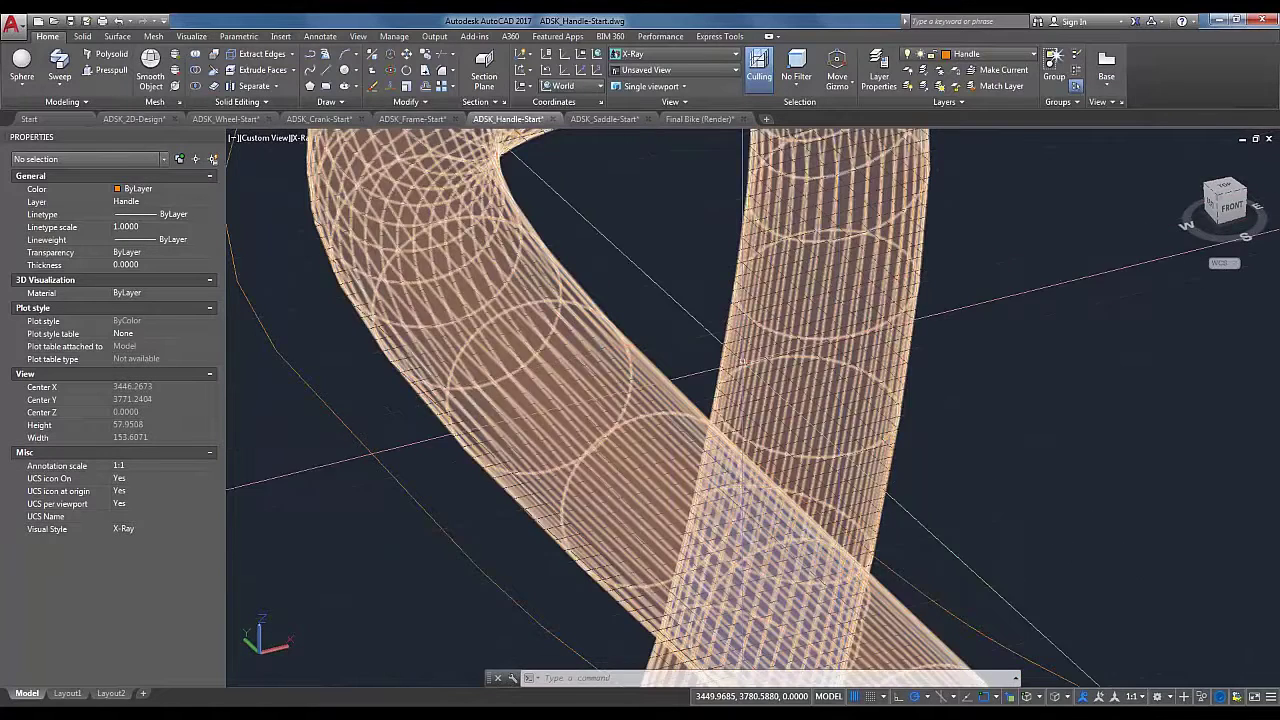
scroll(742, 359, "down", 4)
key("ctrl+z")
key("ctrl+z")
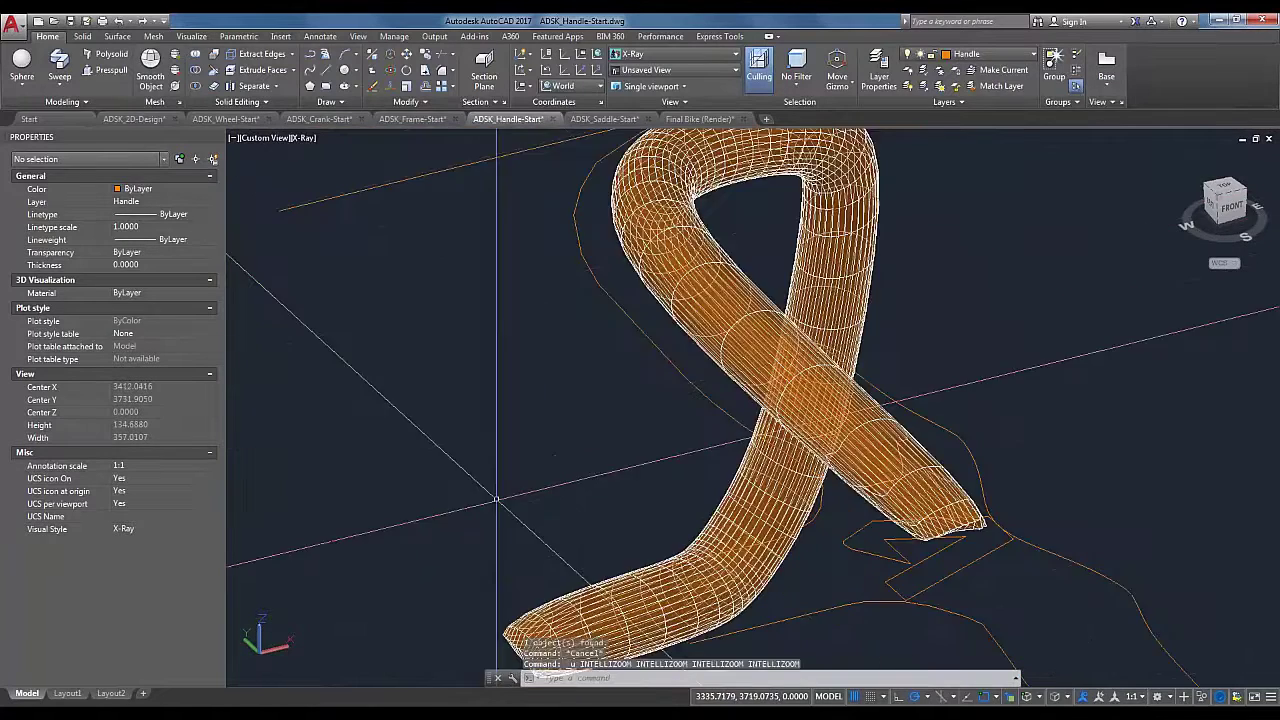
Step: Select two adjacent lengthwise mesh faces on the side of the handlebar's straight arm and stretch them slightly outward
scroll(600, 435, "down", 2)
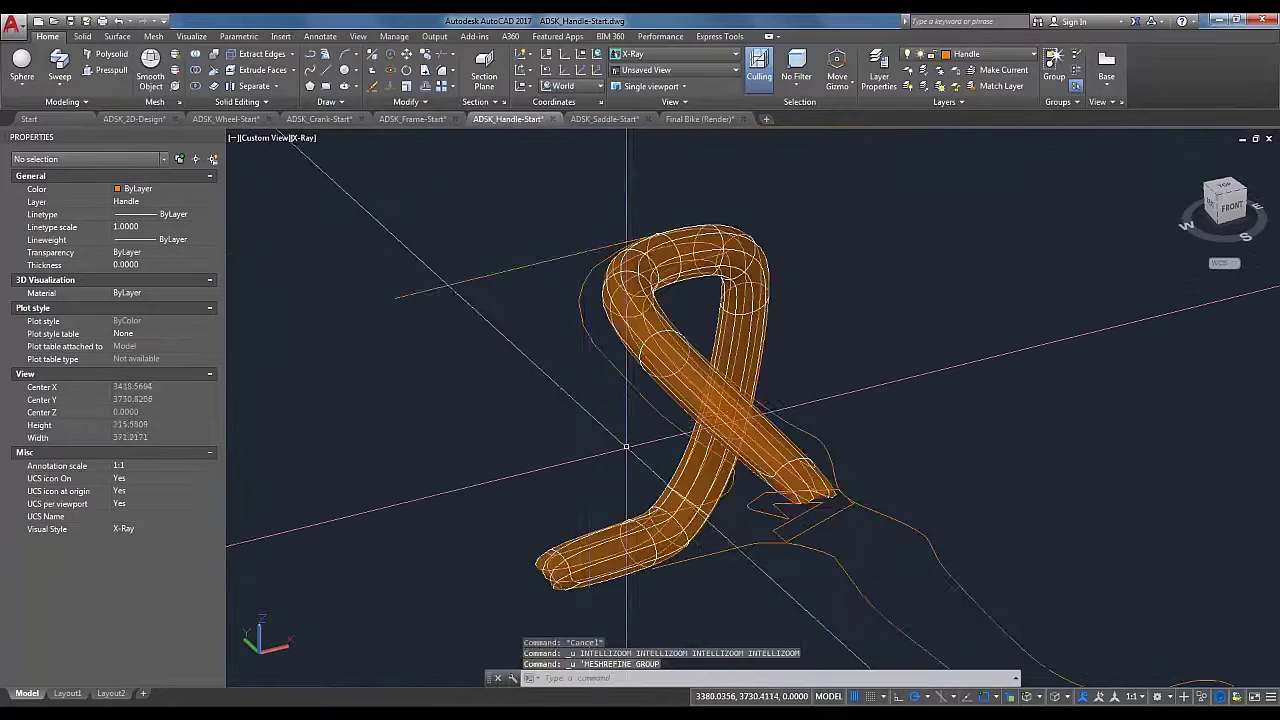
scroll(621, 424, "up", 1)
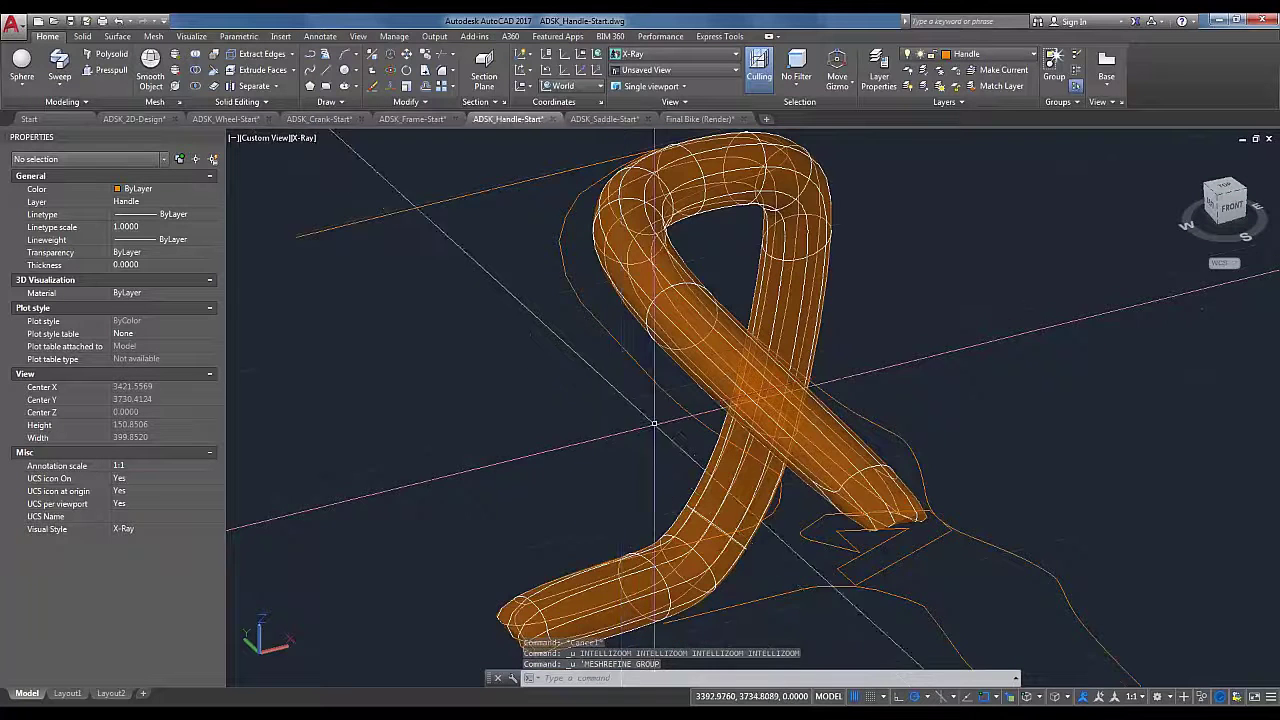
scroll(614, 390, "up", 2)
scroll(614, 390, "up", 2)
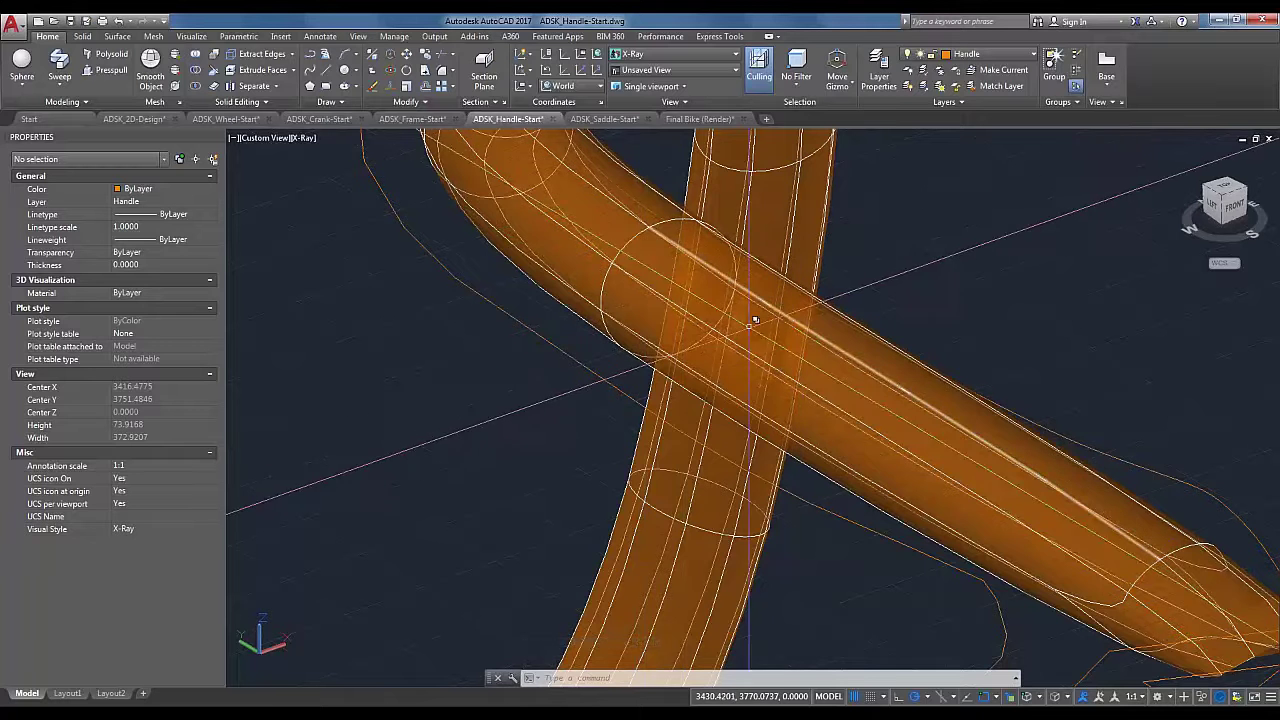
left_click(637, 294, "ctrl")
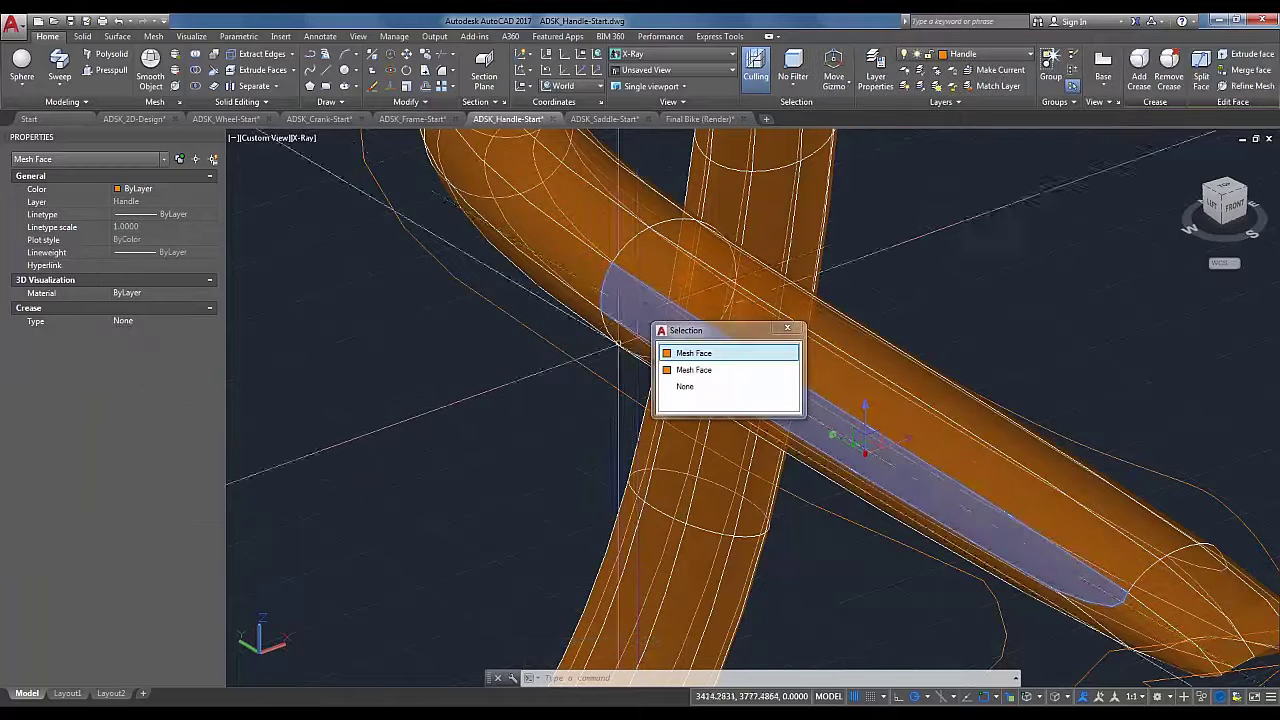
left_click(694, 352)
scroll(619, 350, "up", 2)
left_click(630, 352)
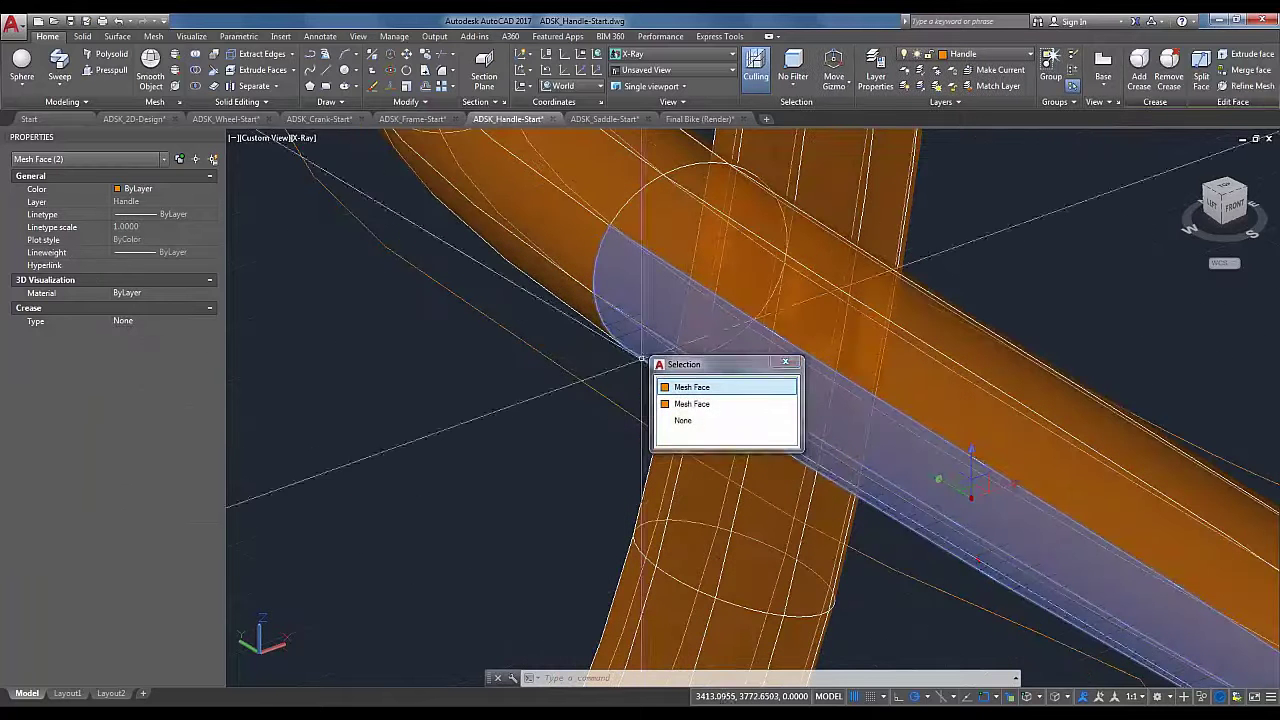
left_click(687, 389)
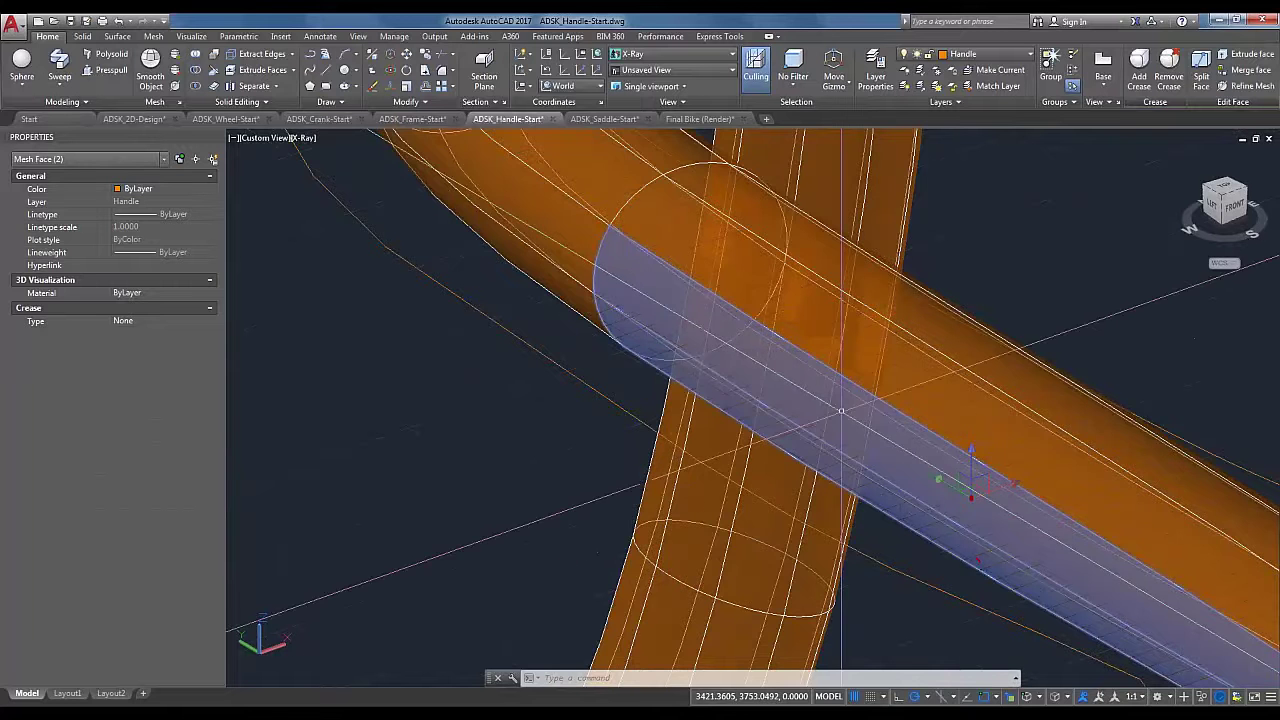
middle_click_drag(806, 397, 671, 351)
scroll(671, 351, "down", 2)
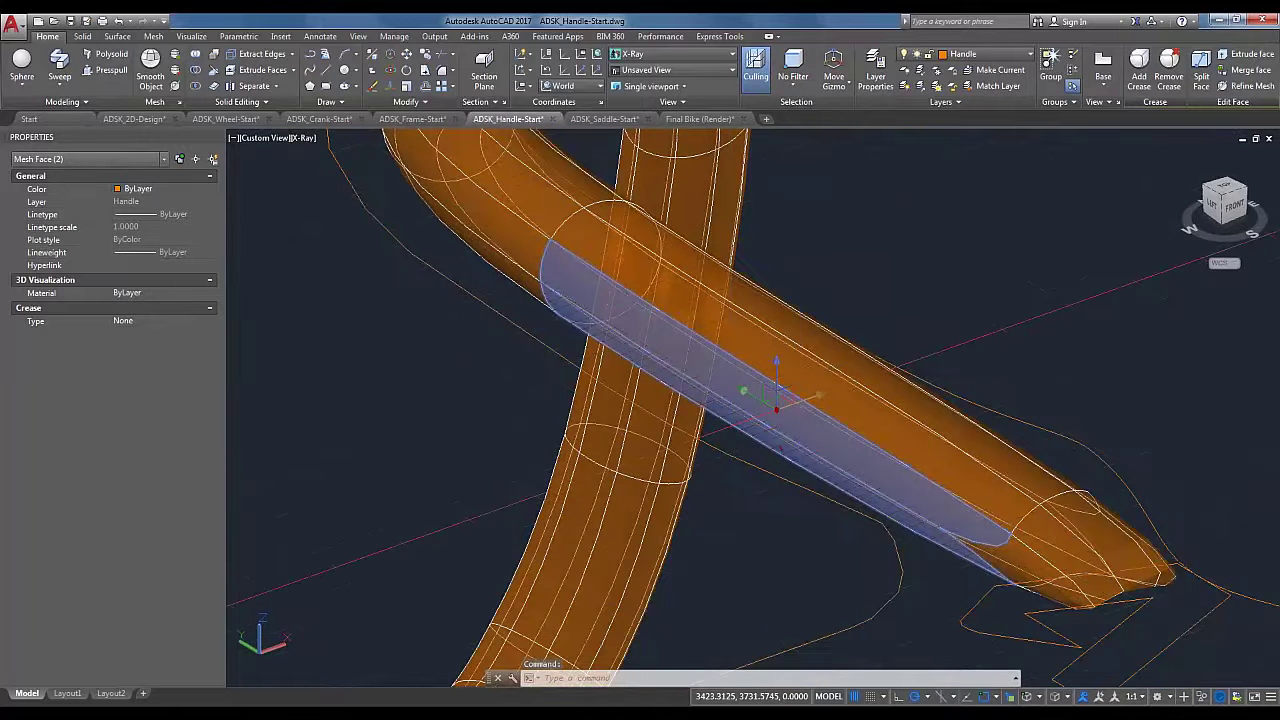
left_click(776, 400)
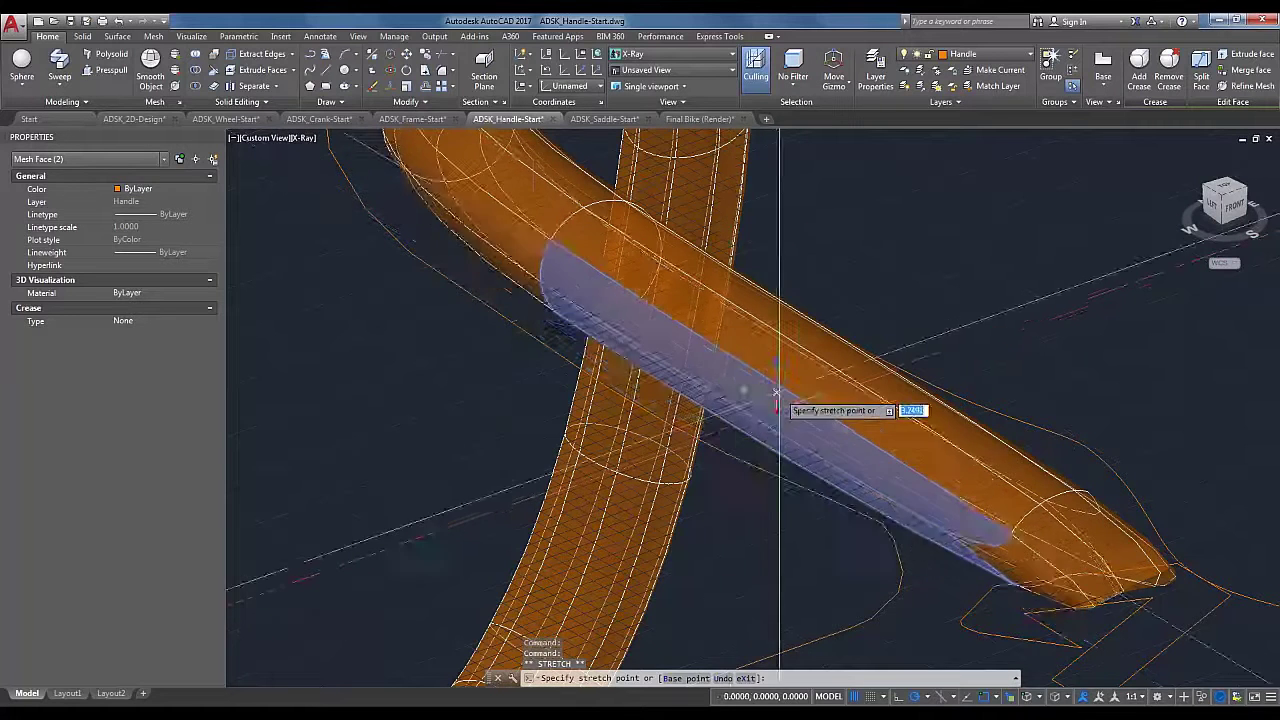
left_click(748, 420)
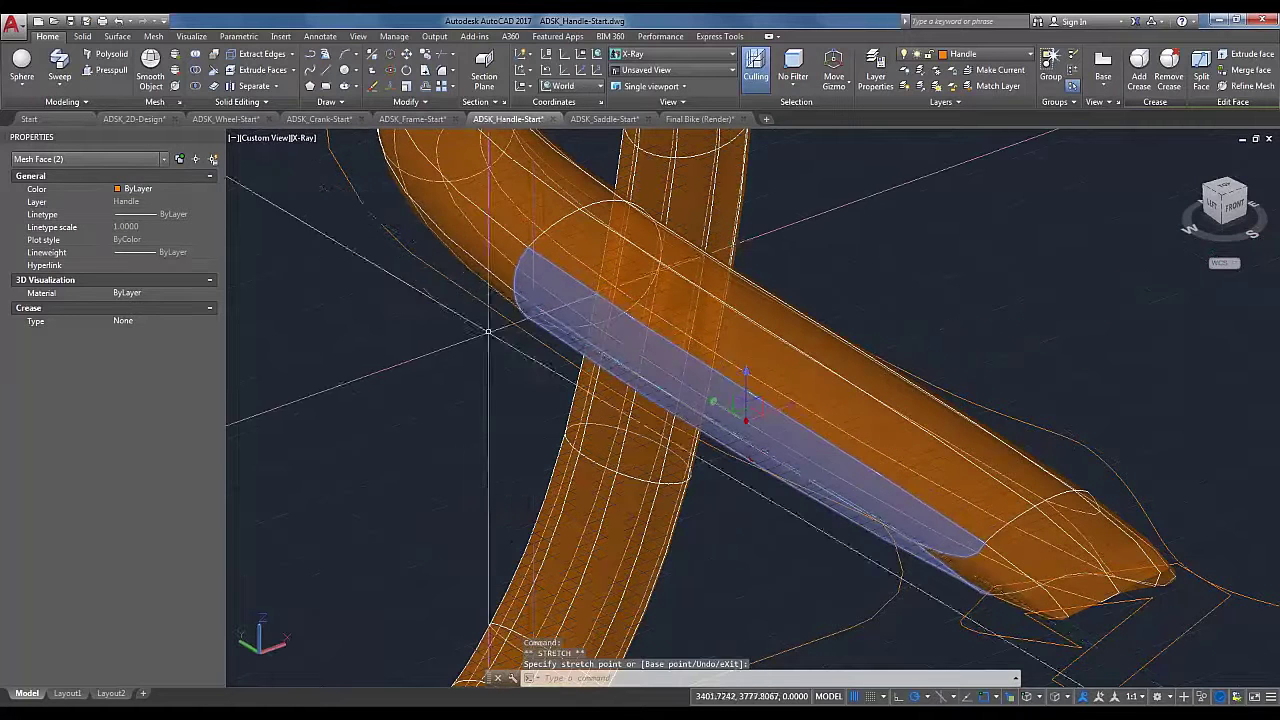
middle_click_drag(520, 377, 627, 513)
key("Escape")
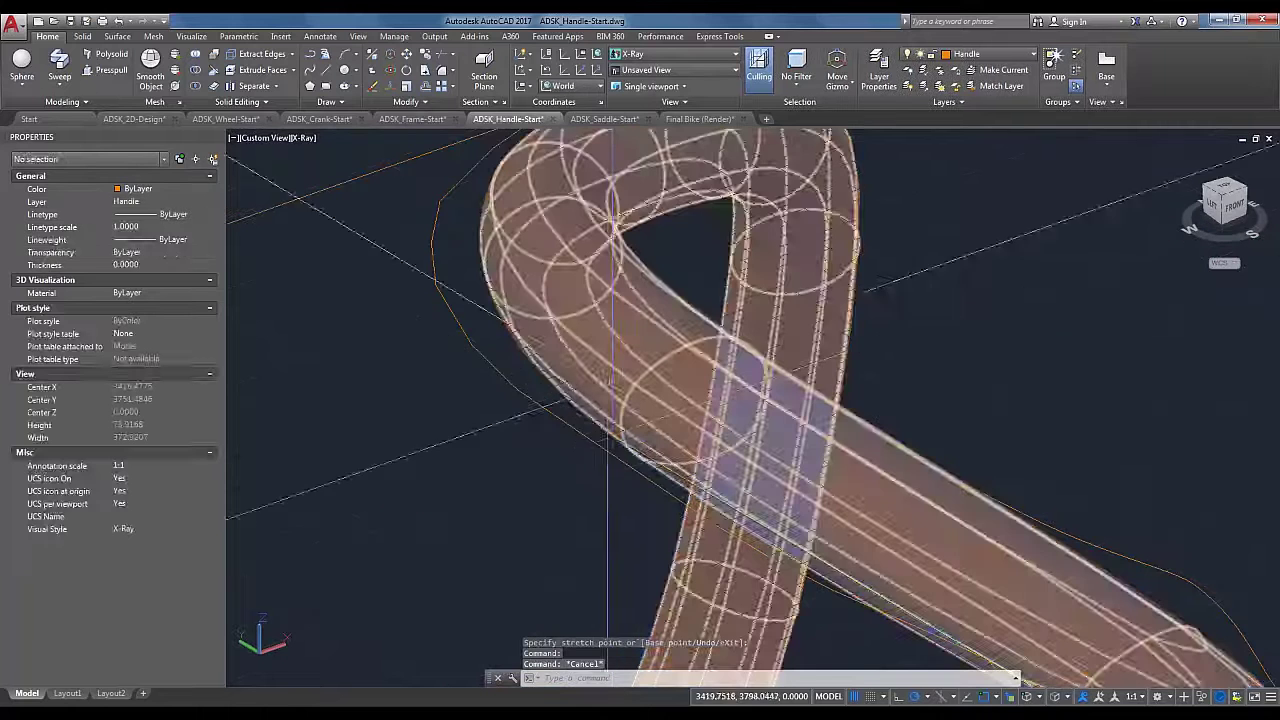
middle_click_drag(560, 420, 590, 410)
scroll(565, 388, "up", 2)
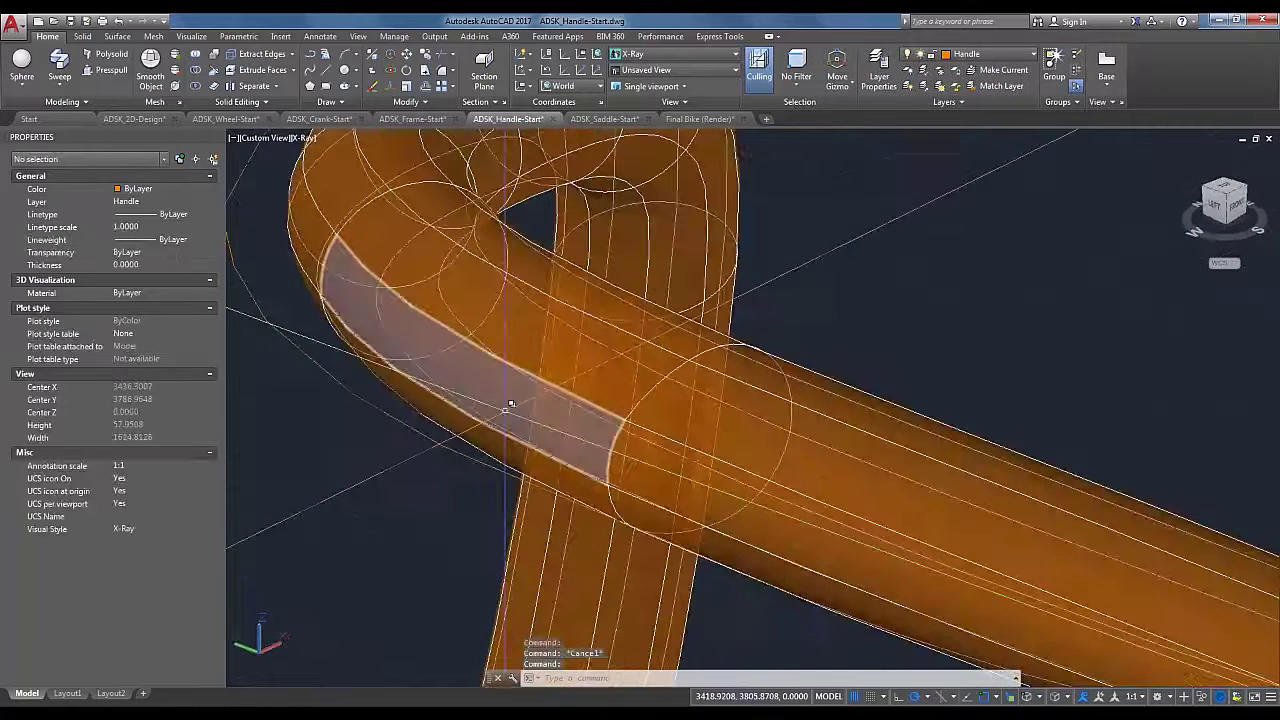
left_click(508, 406, "ctrl")
left_click(483, 428, "ctrl")
left_click(438, 342)
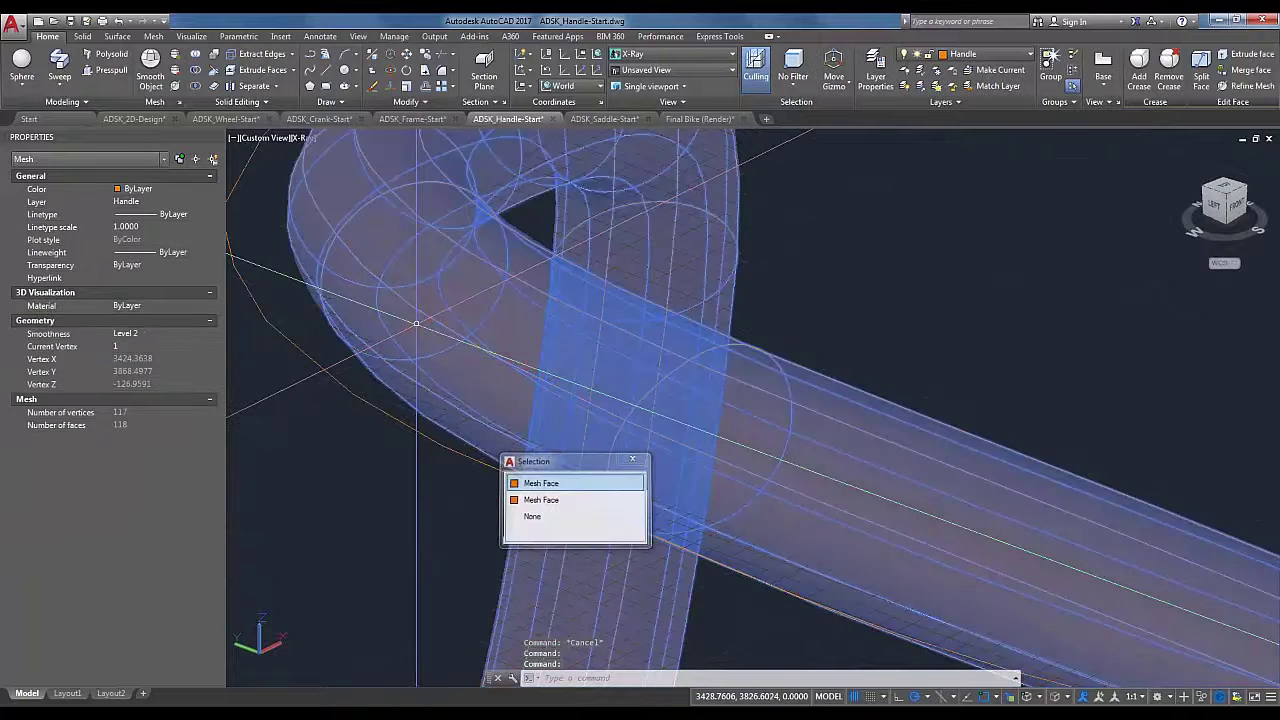
key("Escape")
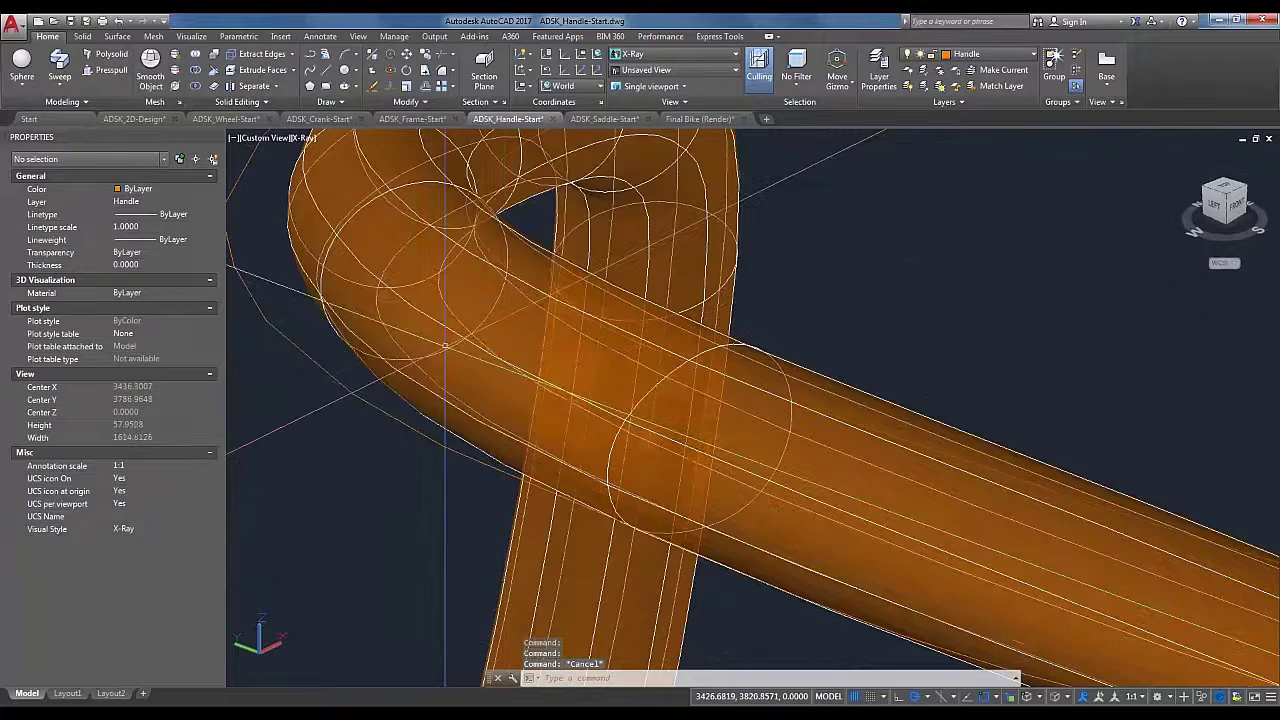
Step: Select two adjacent mesh faces on the outer side of the handlebar's bend and stretch them outward by about 3 units
left_click(452, 411, "ctrl")
left_click(415, 414, "ctrl")
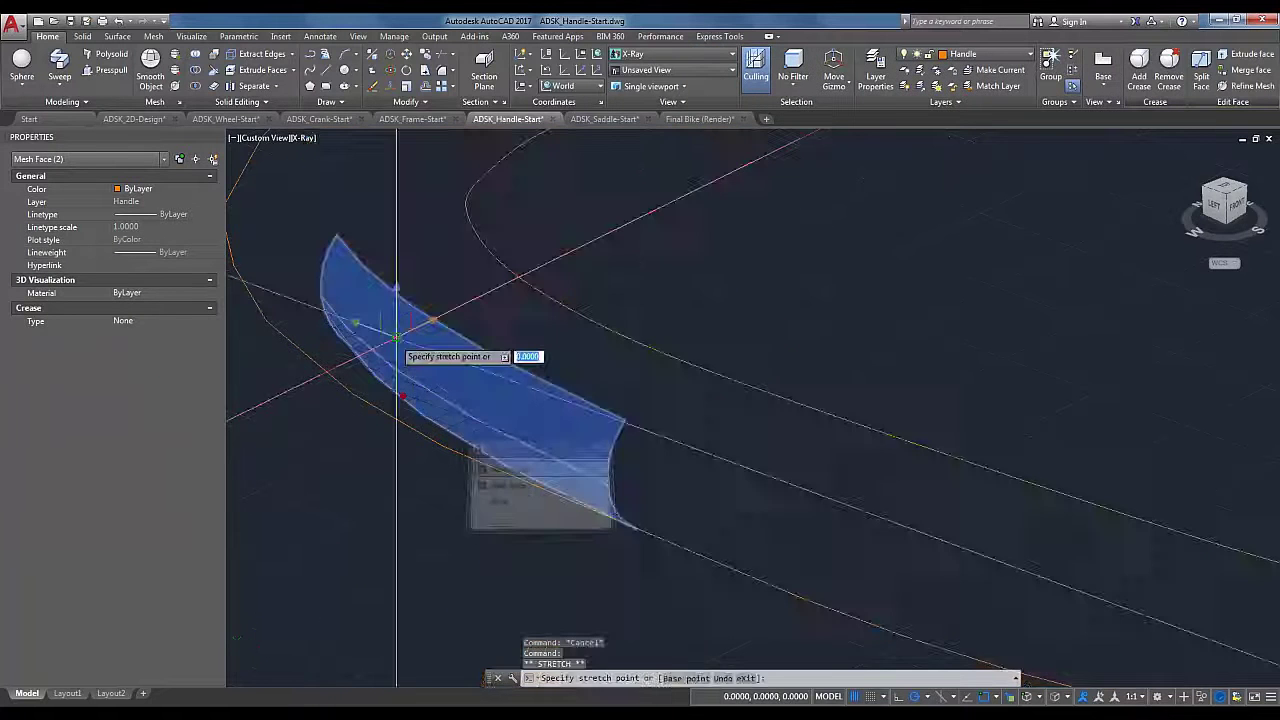
left_click(396, 336)
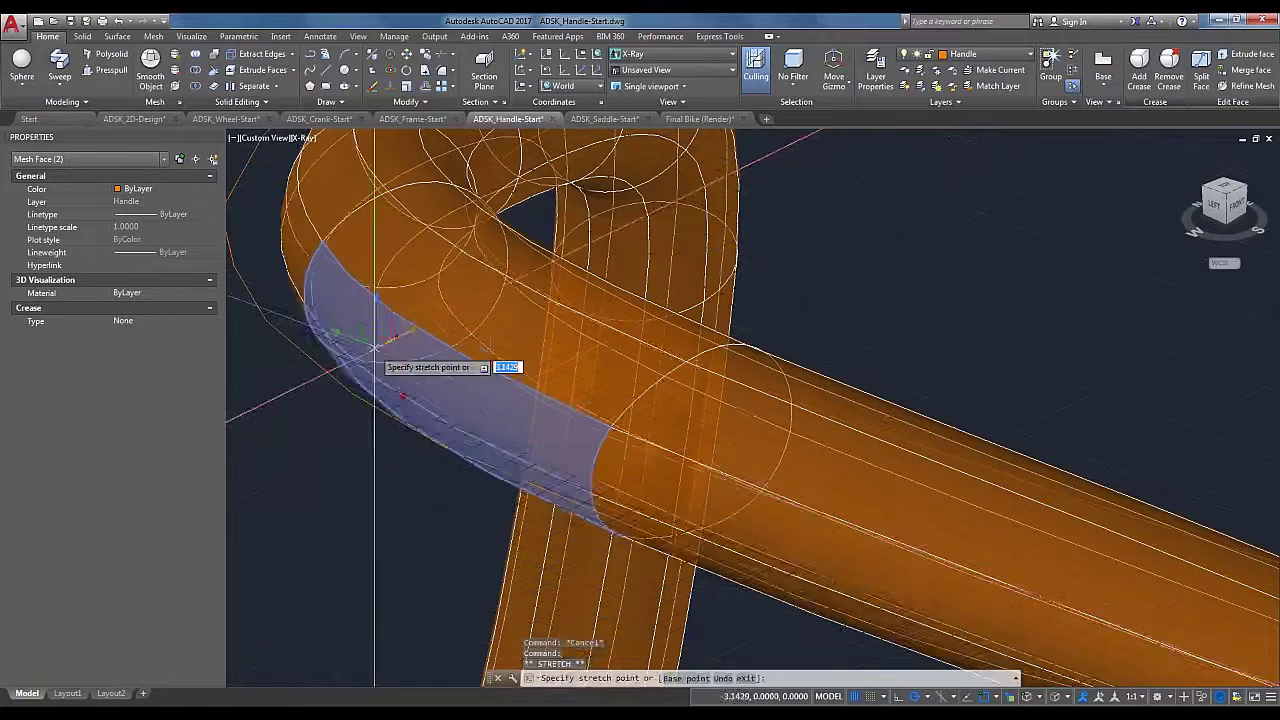
key("Escape")
scroll(565, 415, "down", 4)
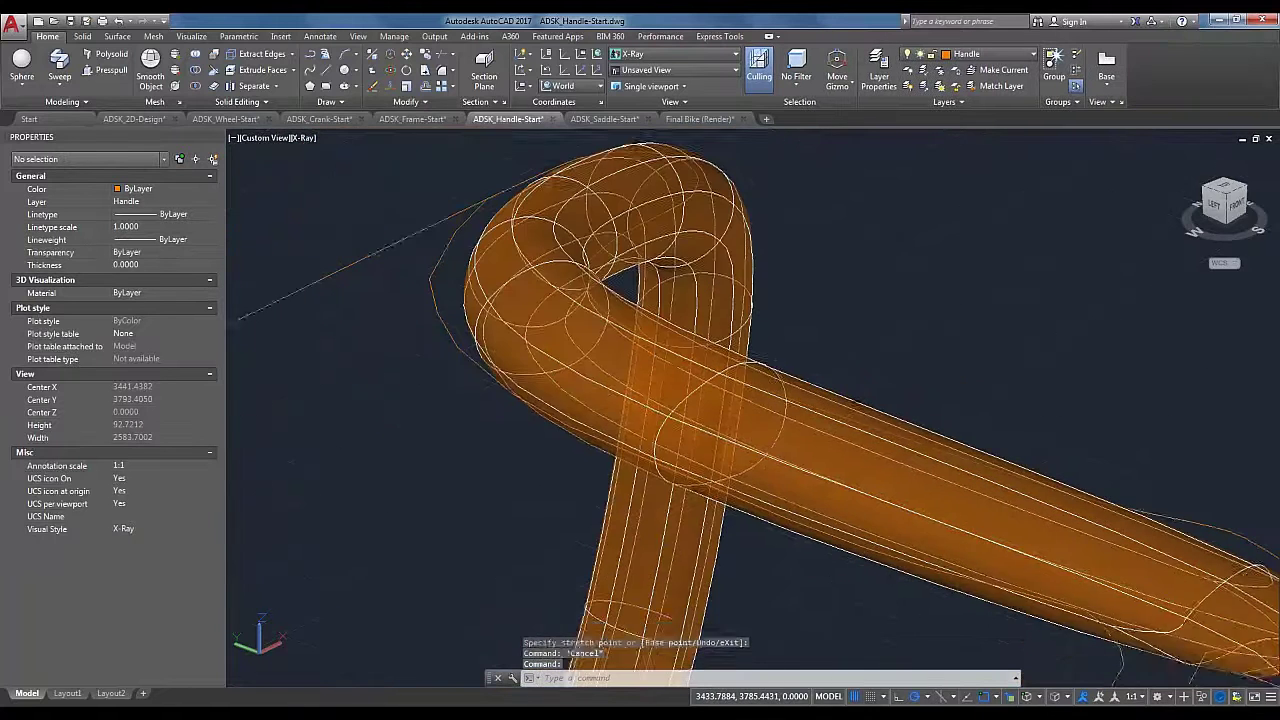
middle_click_drag(700, 430, 700, 465, "shift")
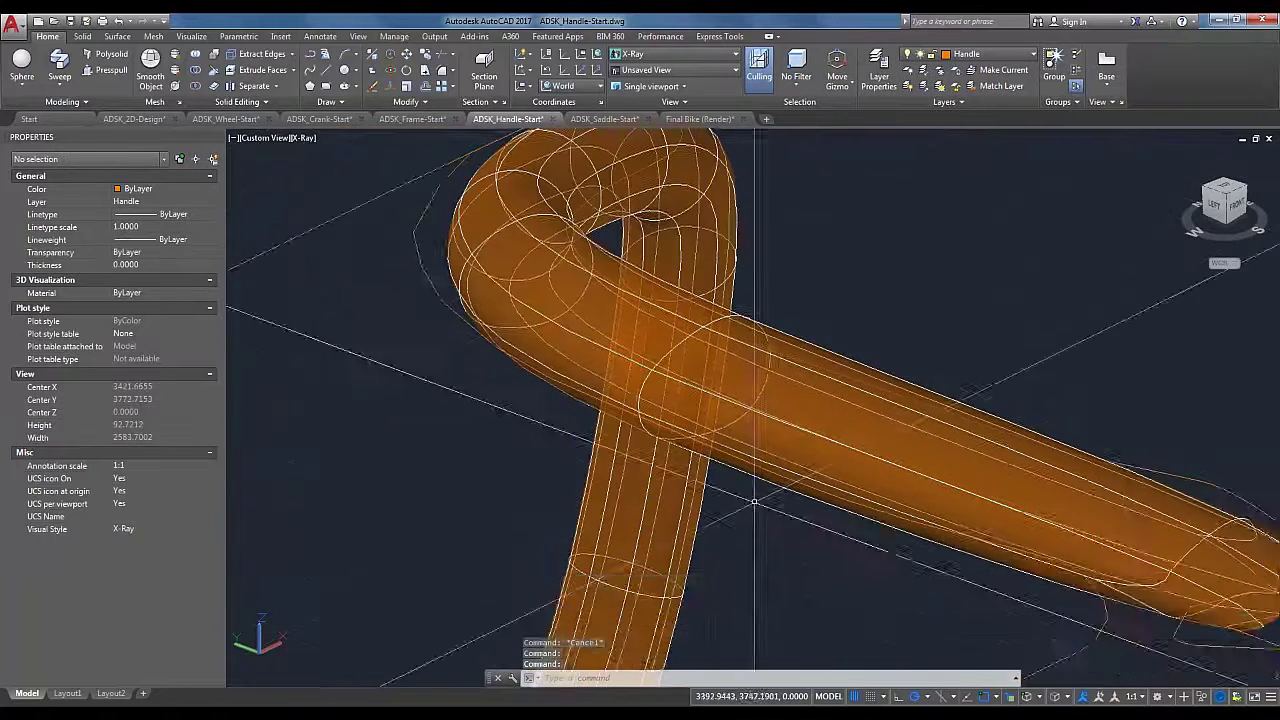
middle_click_drag(754, 503, 760, 420, "shift")
scroll(793, 590, "up", 2)
scroll(793, 590, "up", 4)
middle_click_drag(874, 586, 1051, 383, "shift")
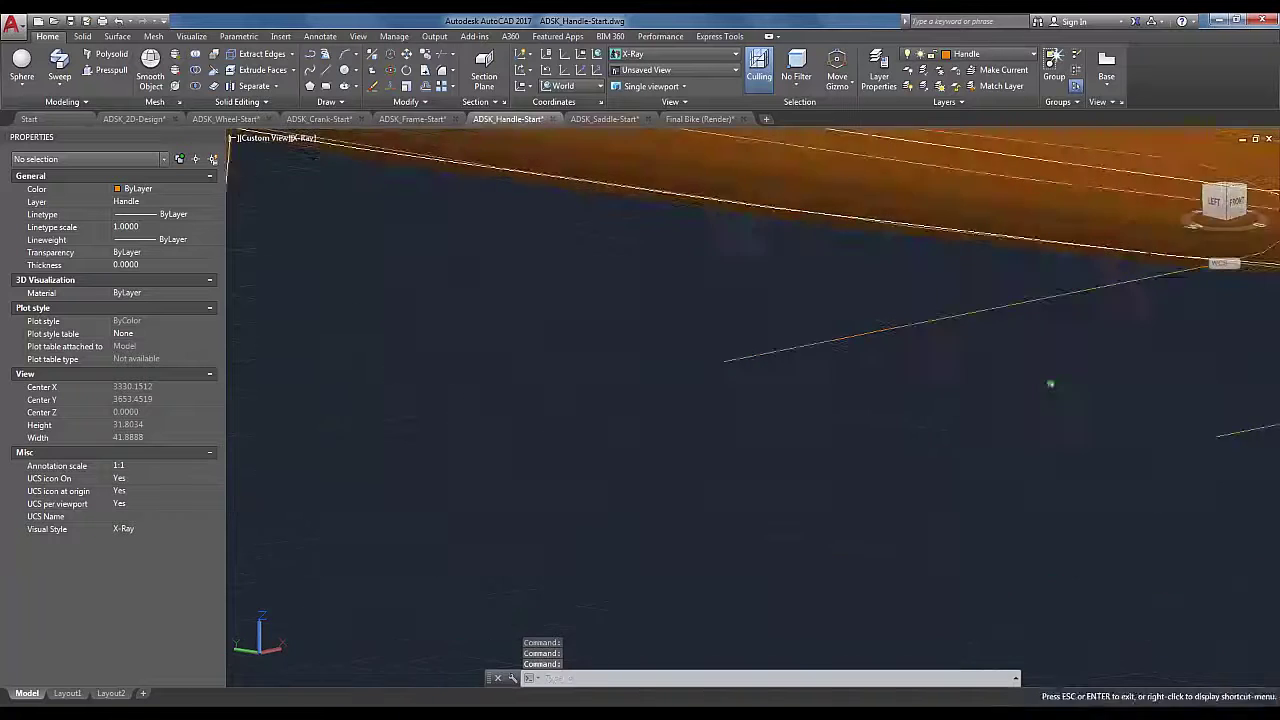
Step: Select two adjacent mesh faces on the handlebar's upright section and move them along the X axis
scroll(788, 563, "down", 5)
middle_click_drag(450, 537, 710, 477)
scroll(710, 477, "up", 2)
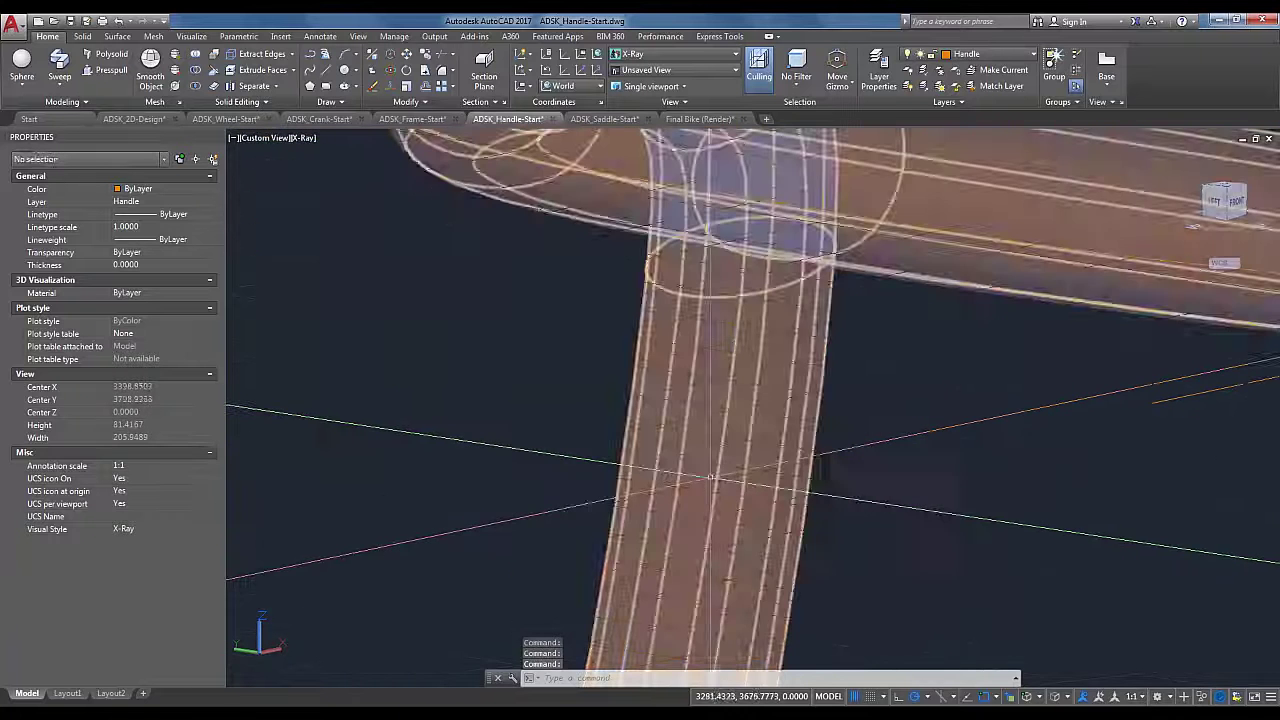
left_click(662, 470, "ctrl")
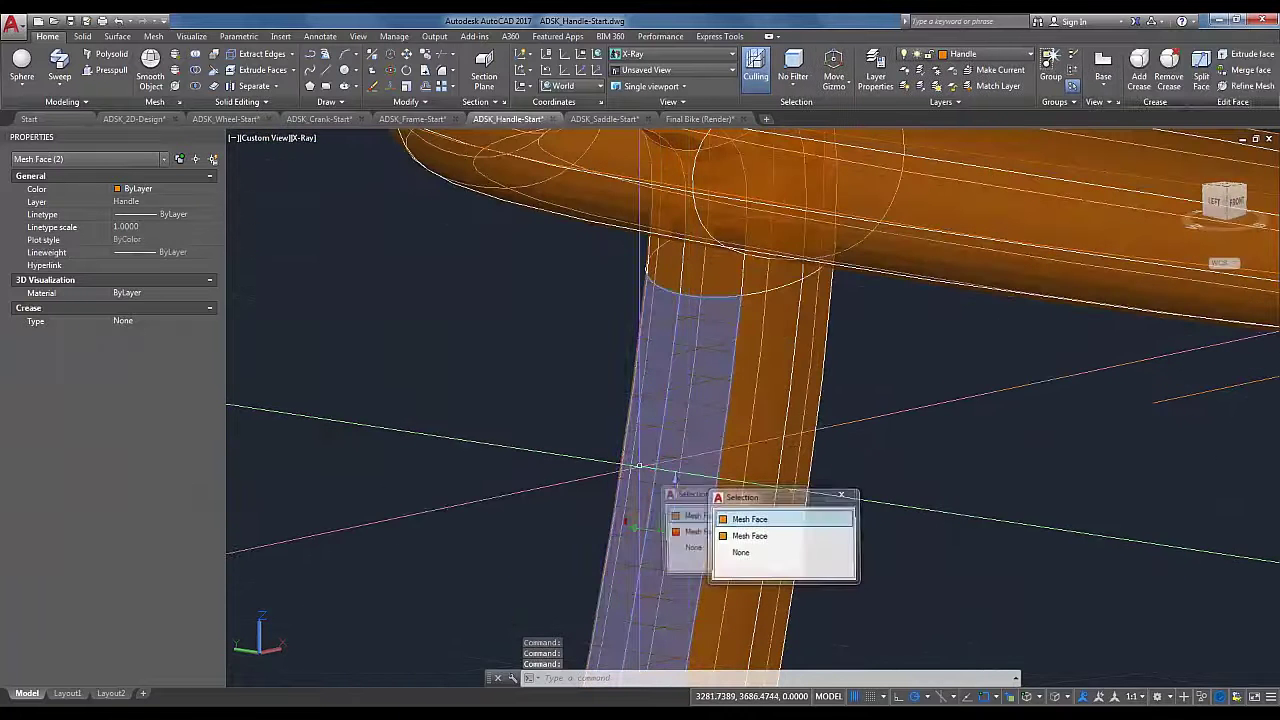
left_click(696, 517)
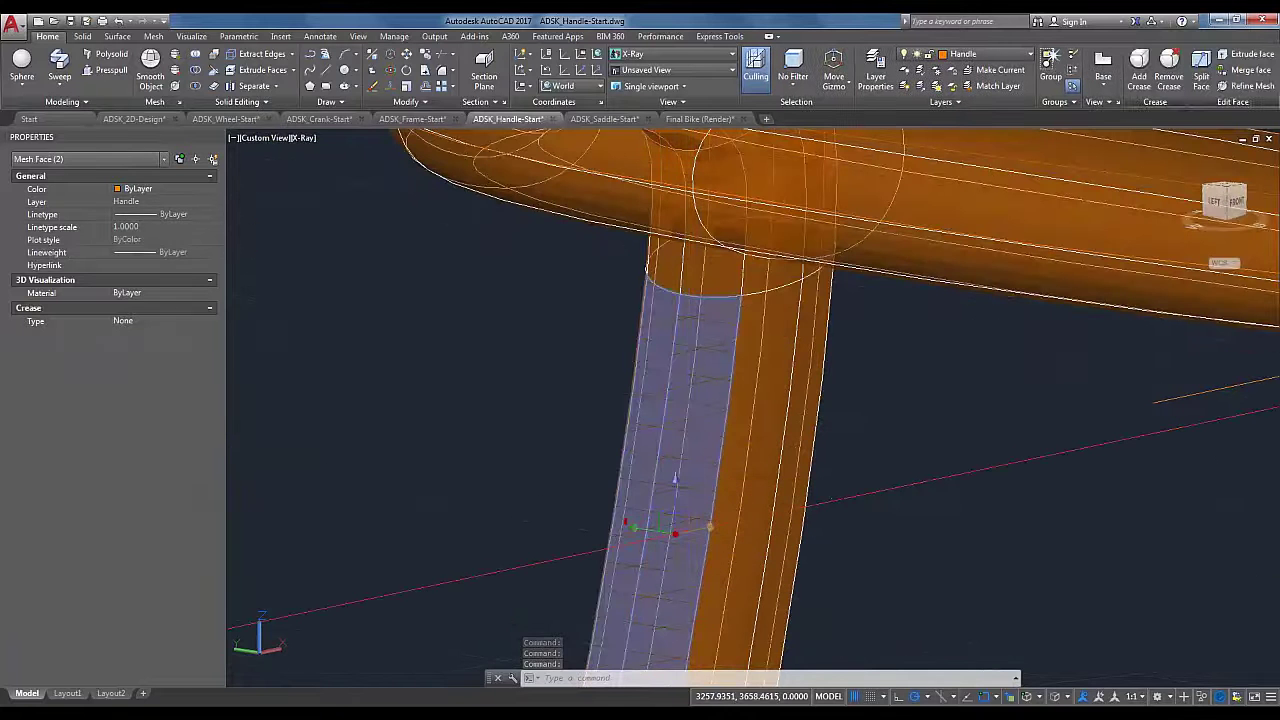
left_click(708, 527)
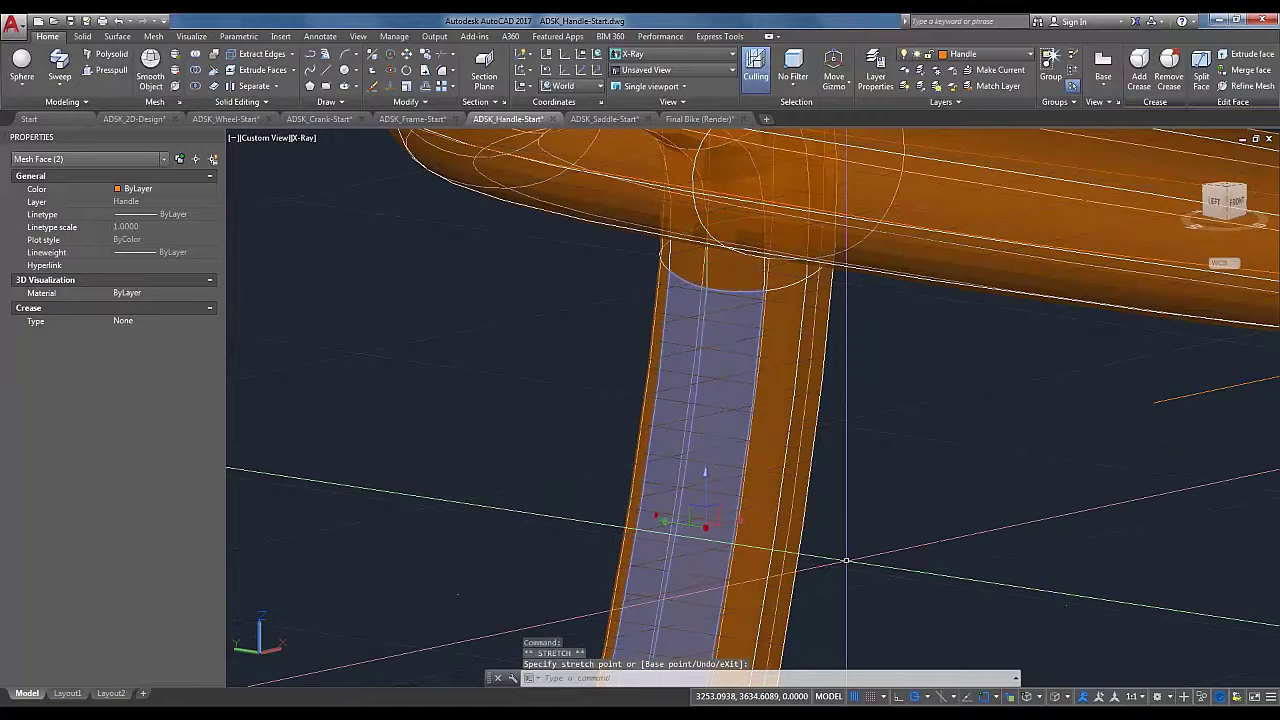
middle_click_drag(846, 560, 880, 120)
key("Escape")
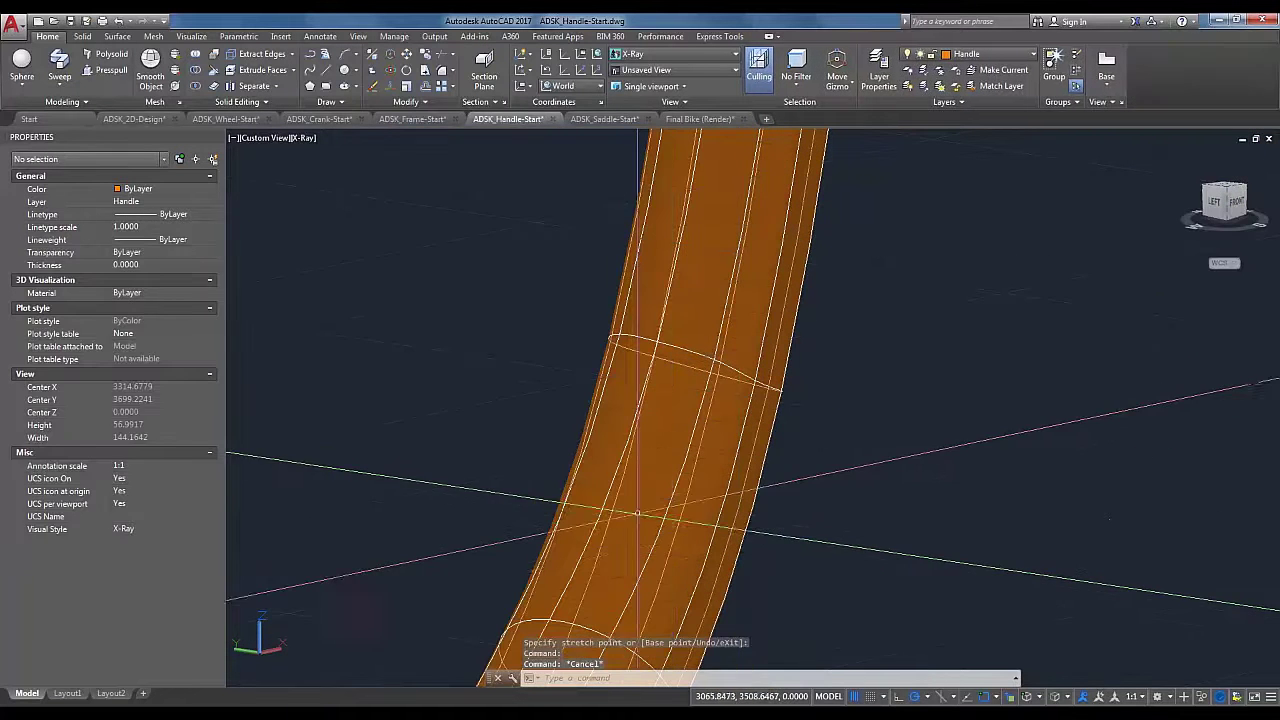
Step: Select two adjacent mesh faces at the start of the handlebar's lower bend and shift them within the XY plane
left_click(605, 505)
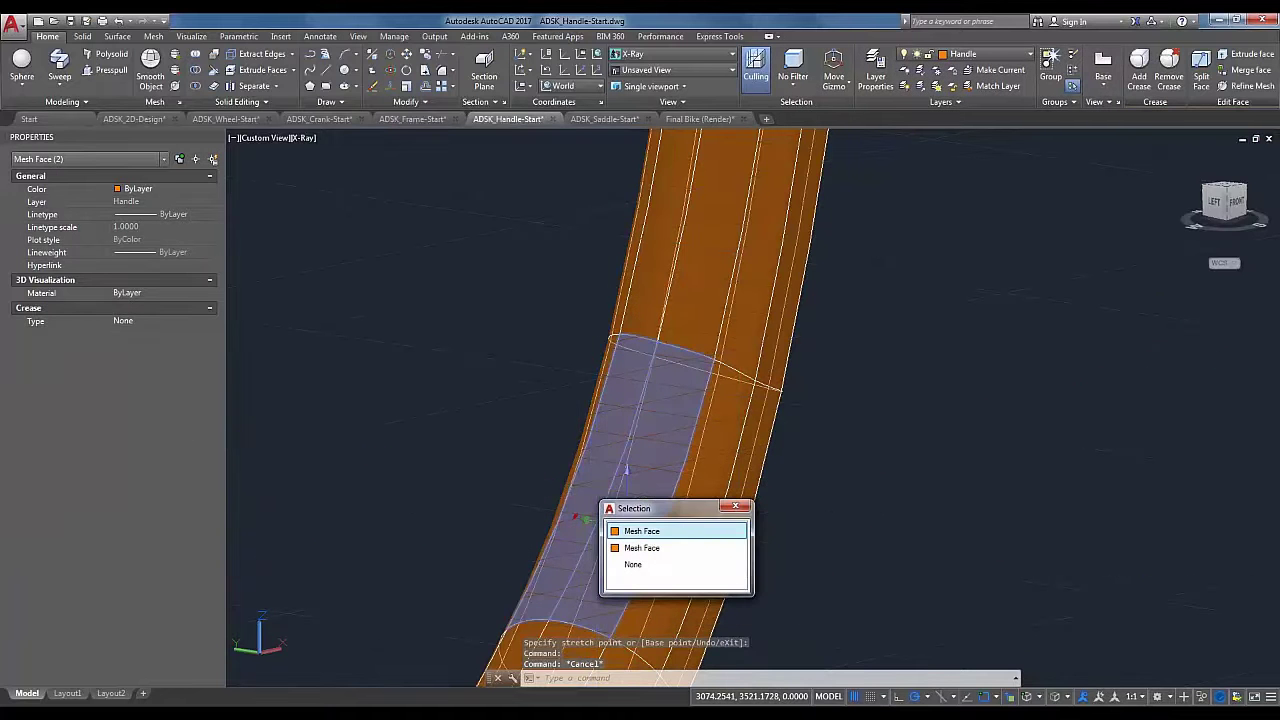
left_click(643, 530)
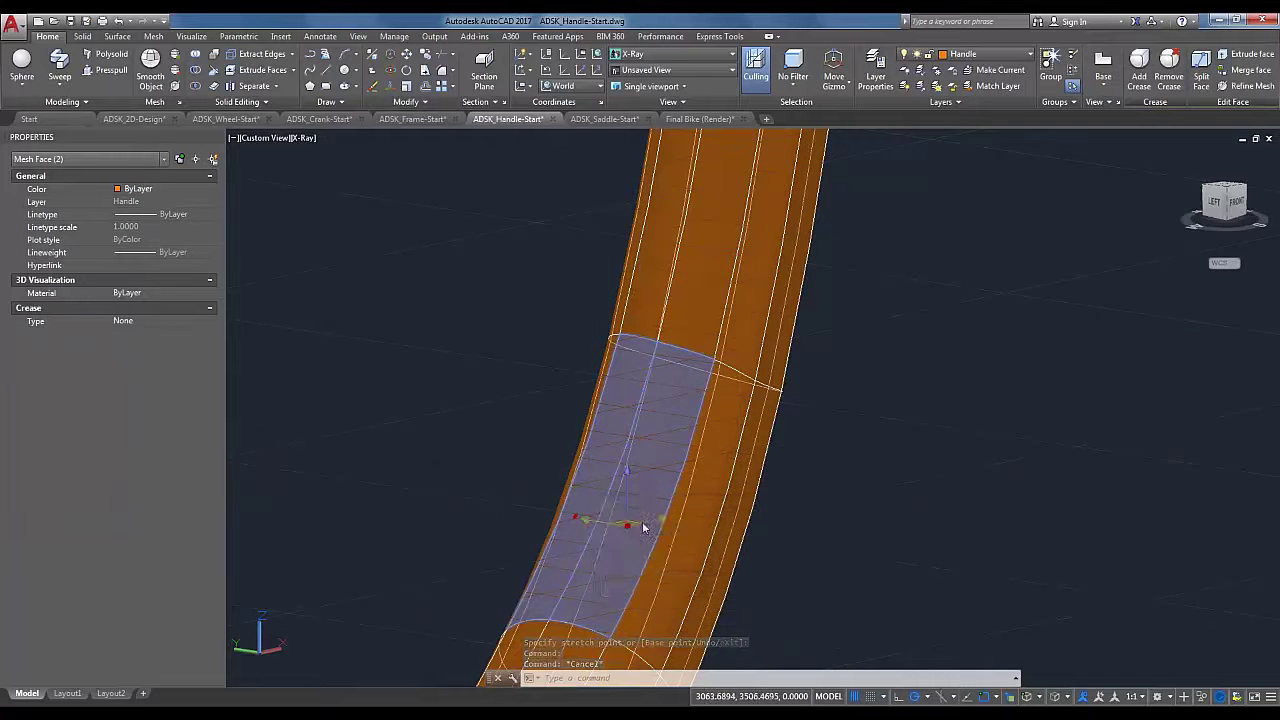
left_click(643, 527)
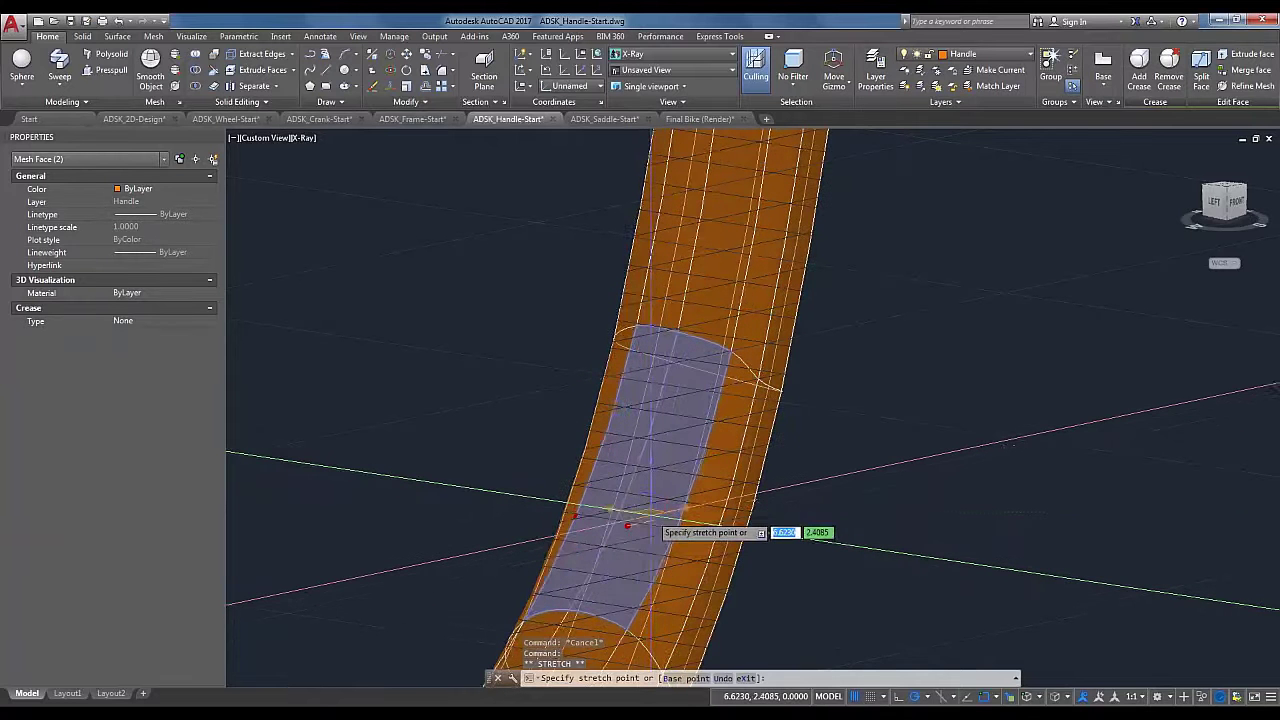
scroll(751, 571, "down", 5)
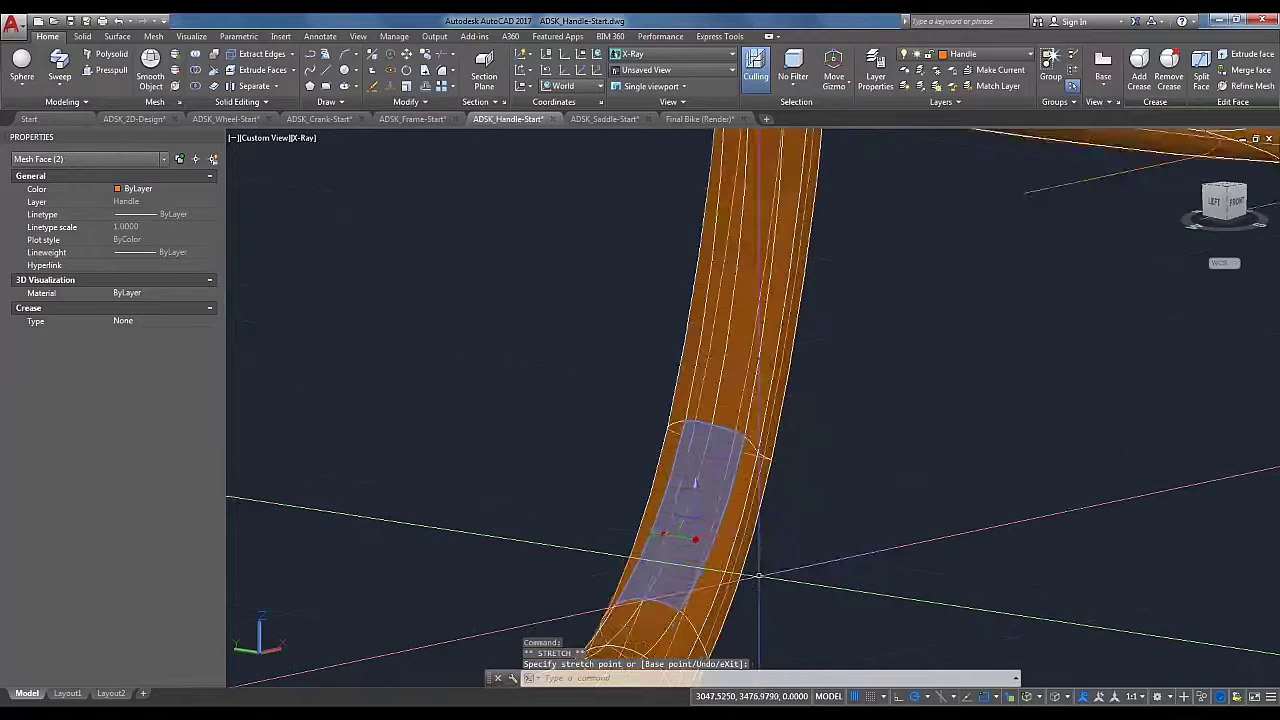
scroll(745, 558, "up", 2)
middle_click_drag(872, 513, 766, 558, "shift")
key("Escape")
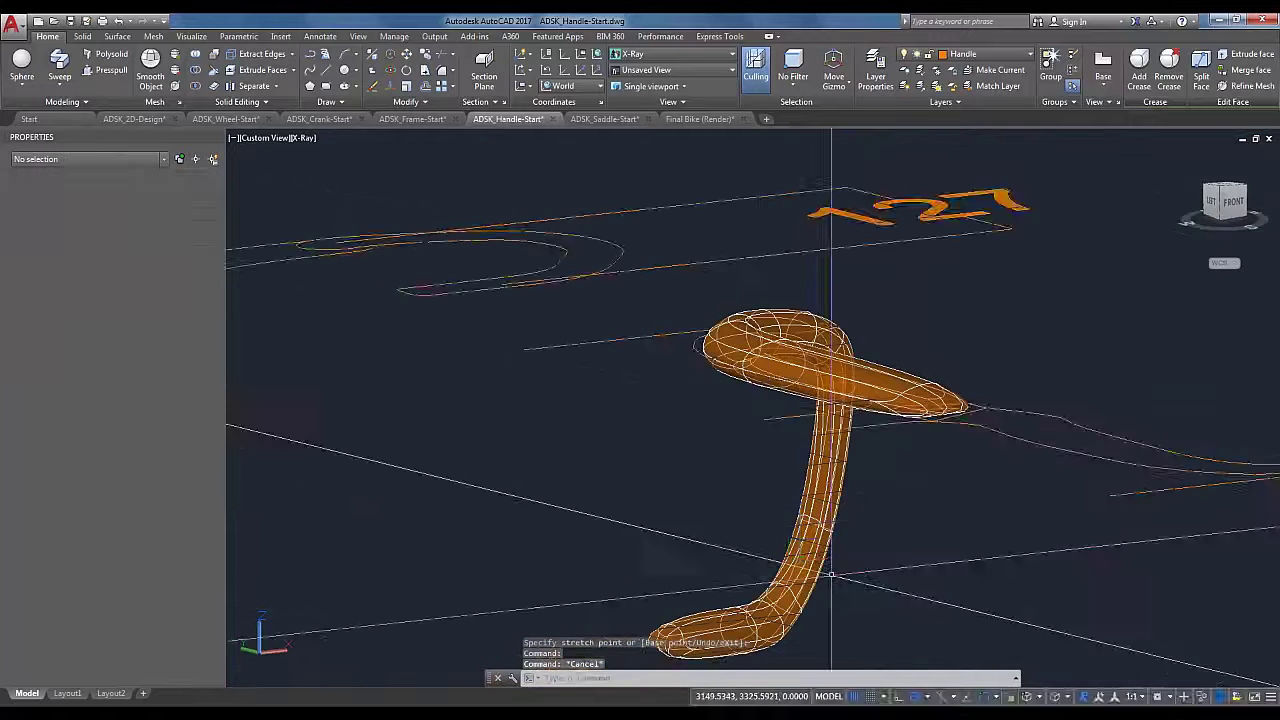
Step: Inspect the reshaped handlebar from the front and around its lower grip end
scroll(912, 568, "up", 2)
middle_click_drag(932, 502, 734, 312, "shift")
scroll(809, 508, "down", 3)
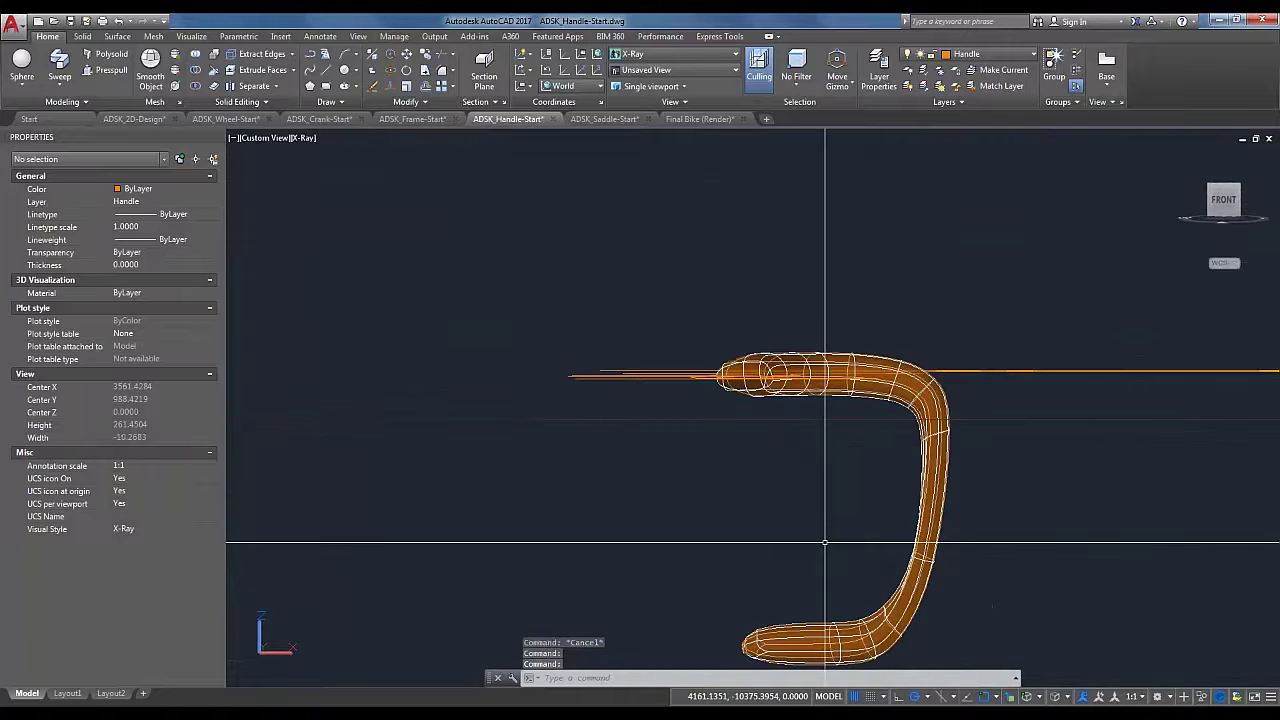
middle_click_drag(809, 508, 686, 546, "shift")
scroll(832, 600, "up", 5)
scroll(833, 600, "down", 4)
scroll(677, 537, "up", 3)
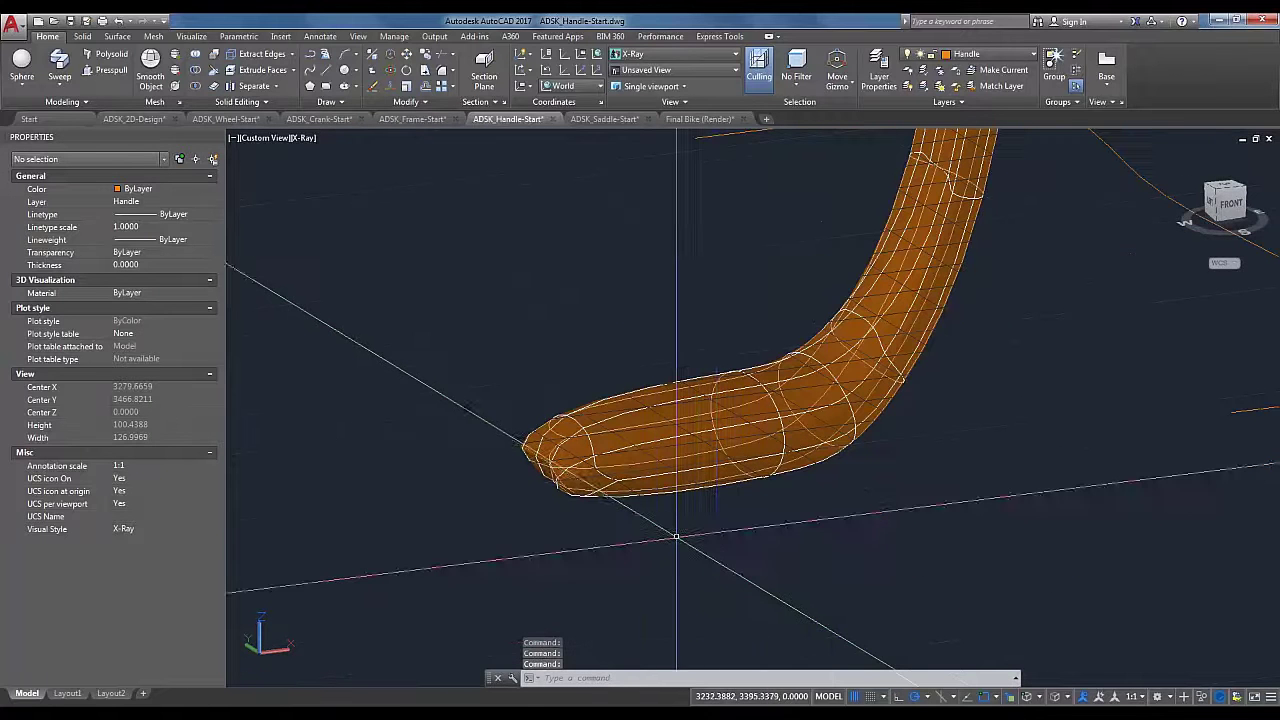
left_click(398, 281)
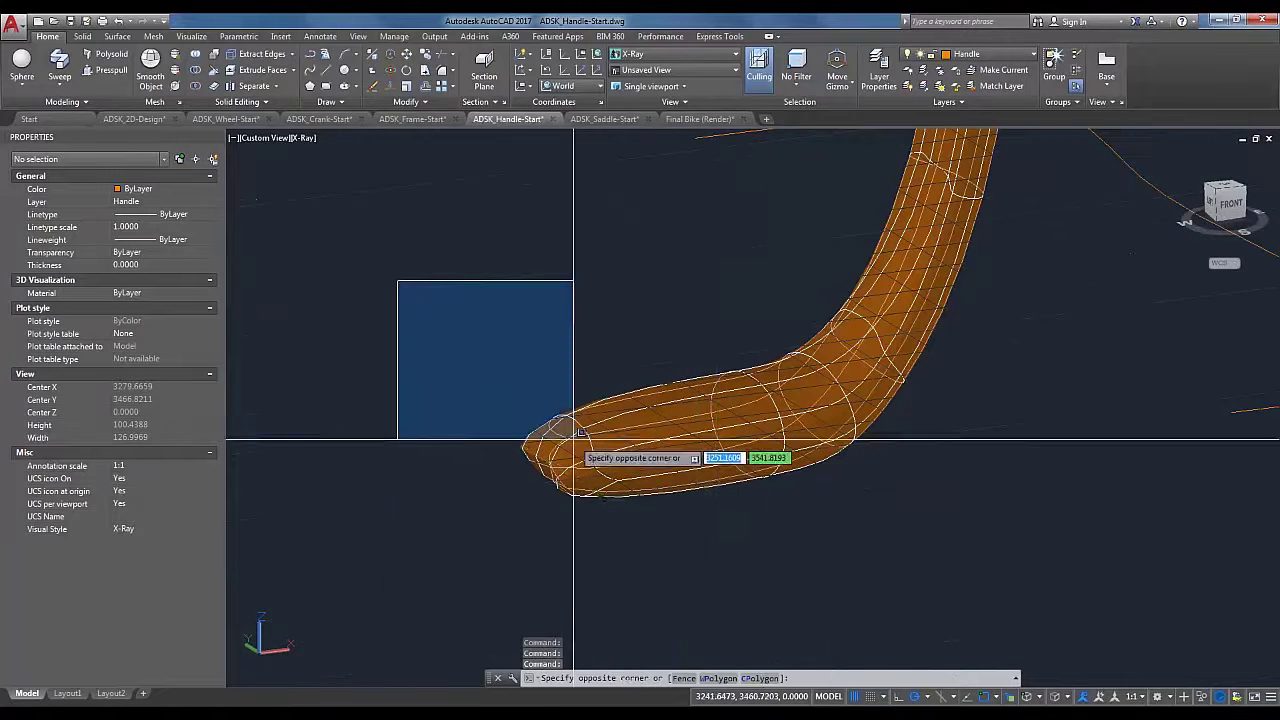
left_click(800, 551)
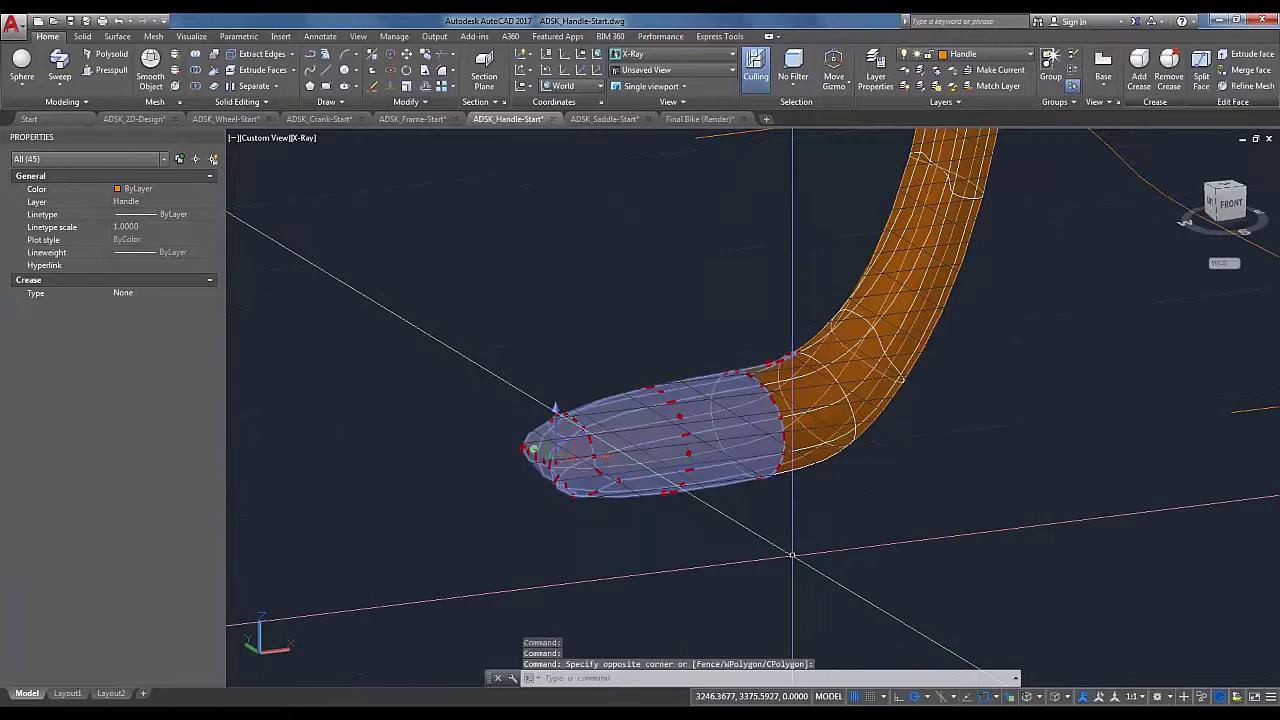
key("Escape")
middle_click_drag(790, 540, 840, 500, "shift")
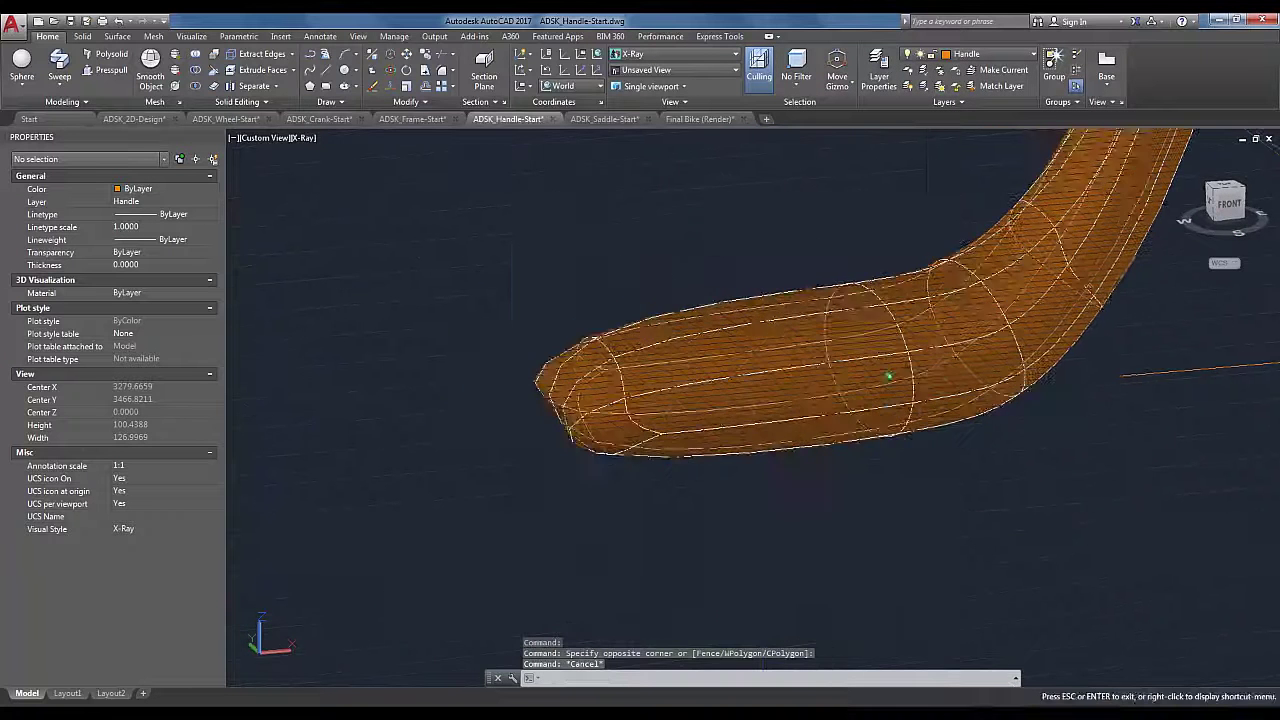
Step: Select all mesh subobjects of the lower grip end and try to move them along the X axis
left_click(509, 246)
left_click(925, 524)
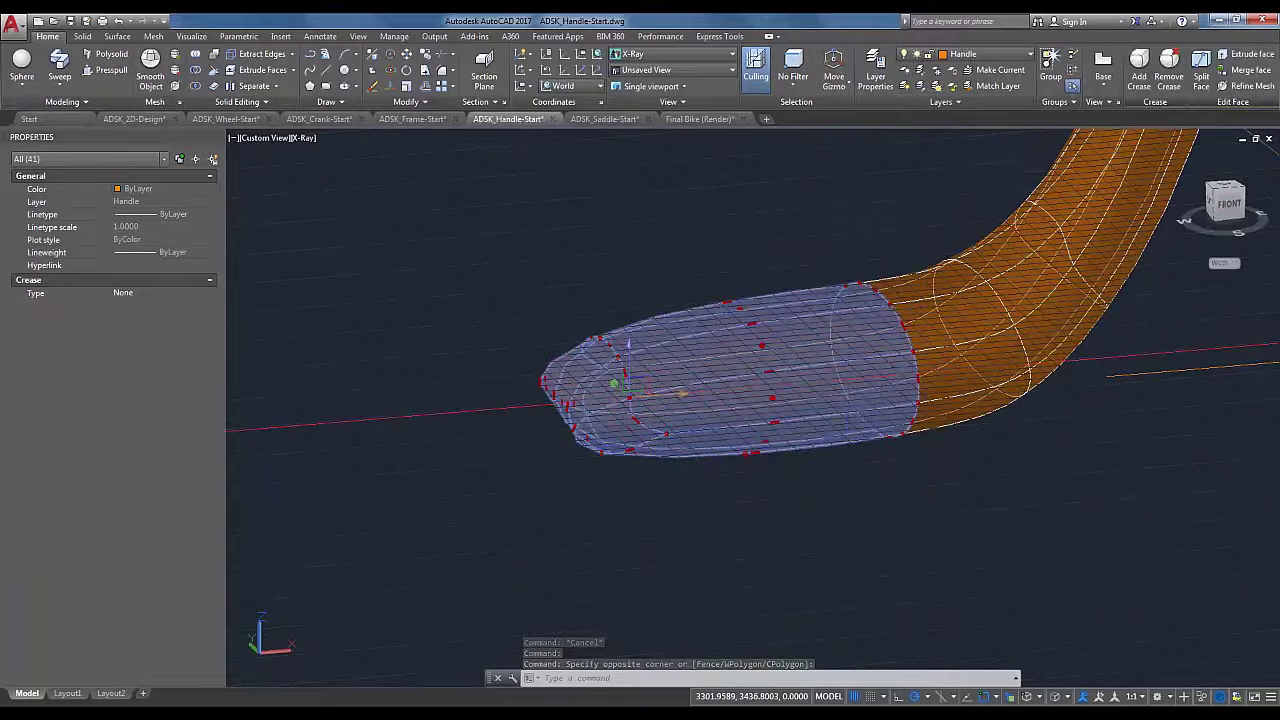
left_click(649, 393)
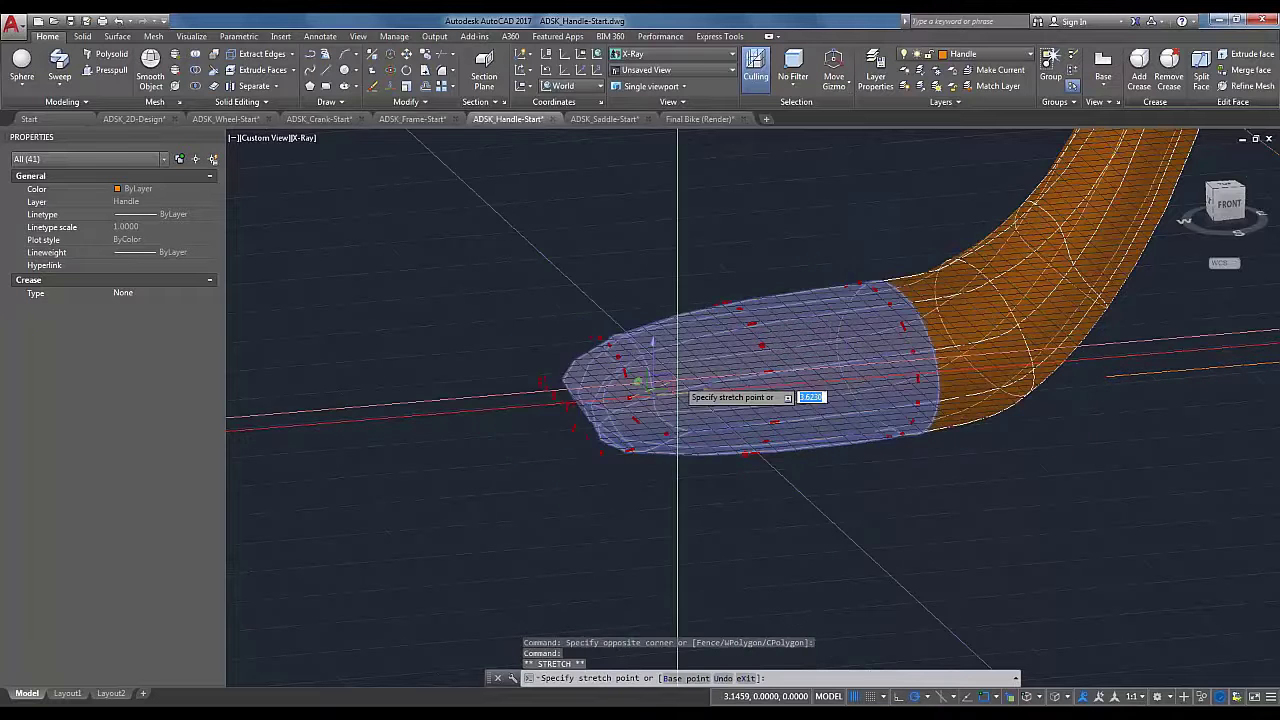
key("Escape")
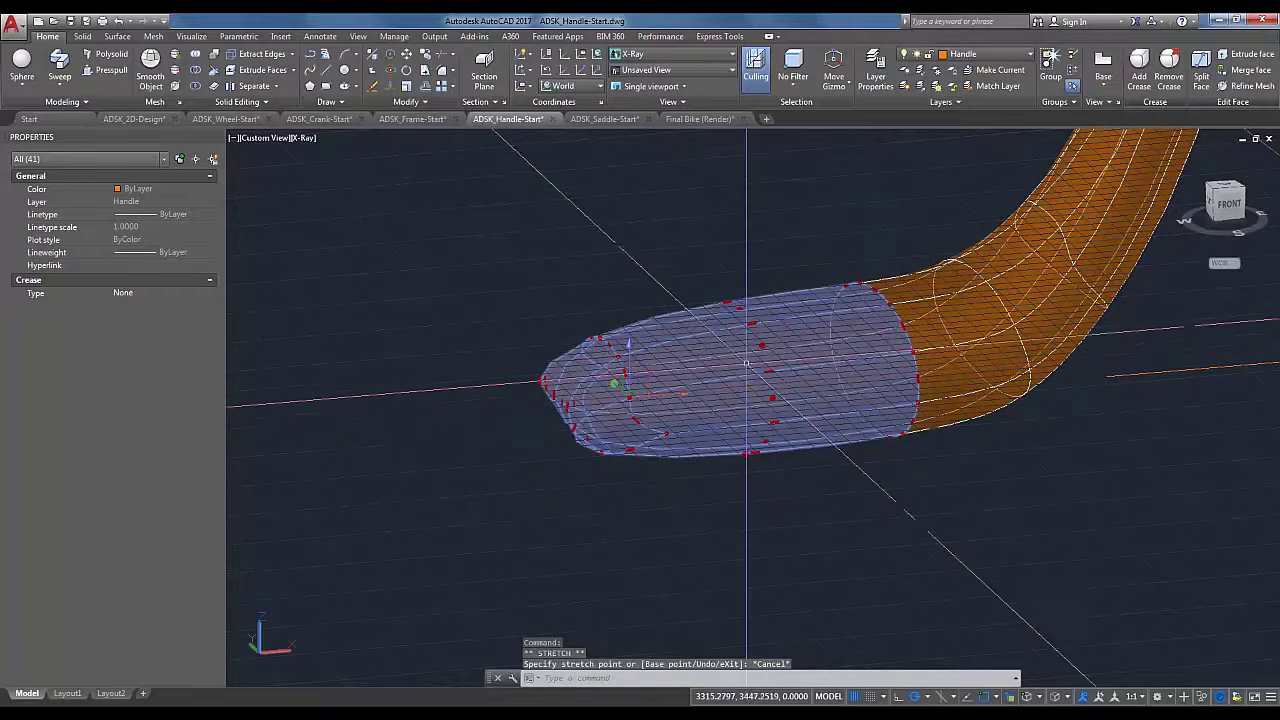
Step: Switch to the Scale gizmo and try scaling the selected grip end along the Z axis
left_click(835, 88)
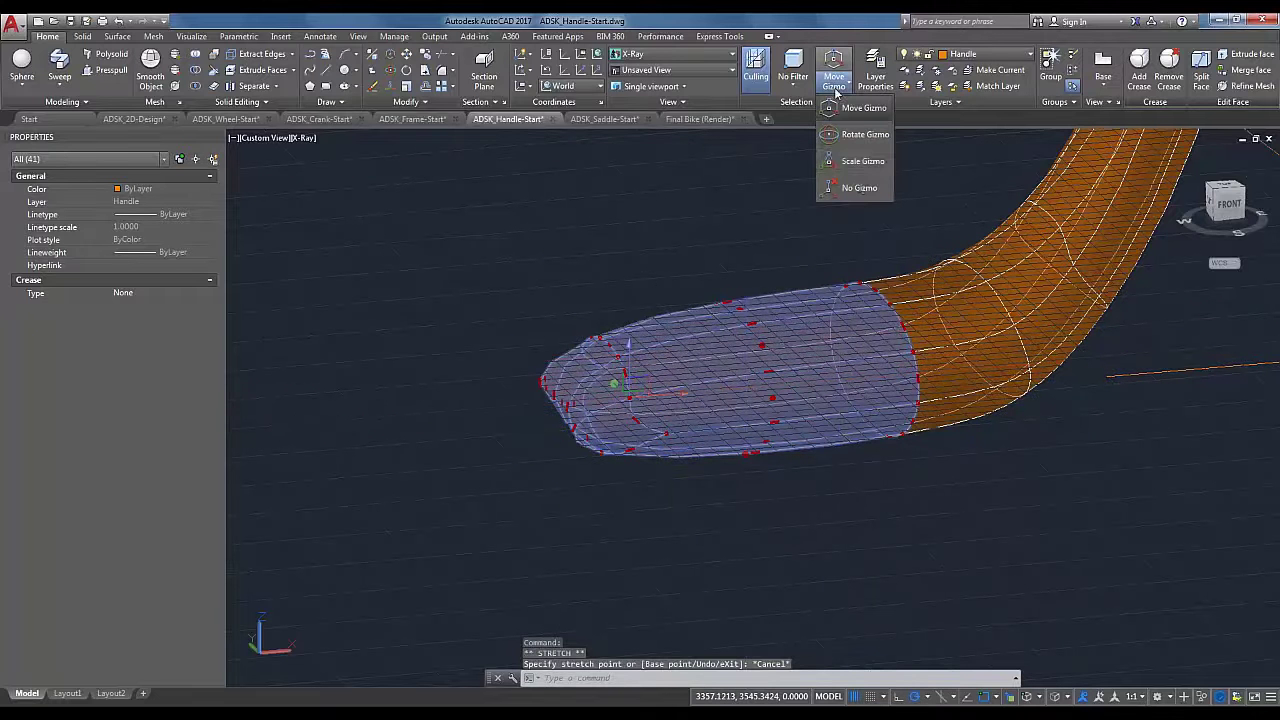
left_click(840, 164)
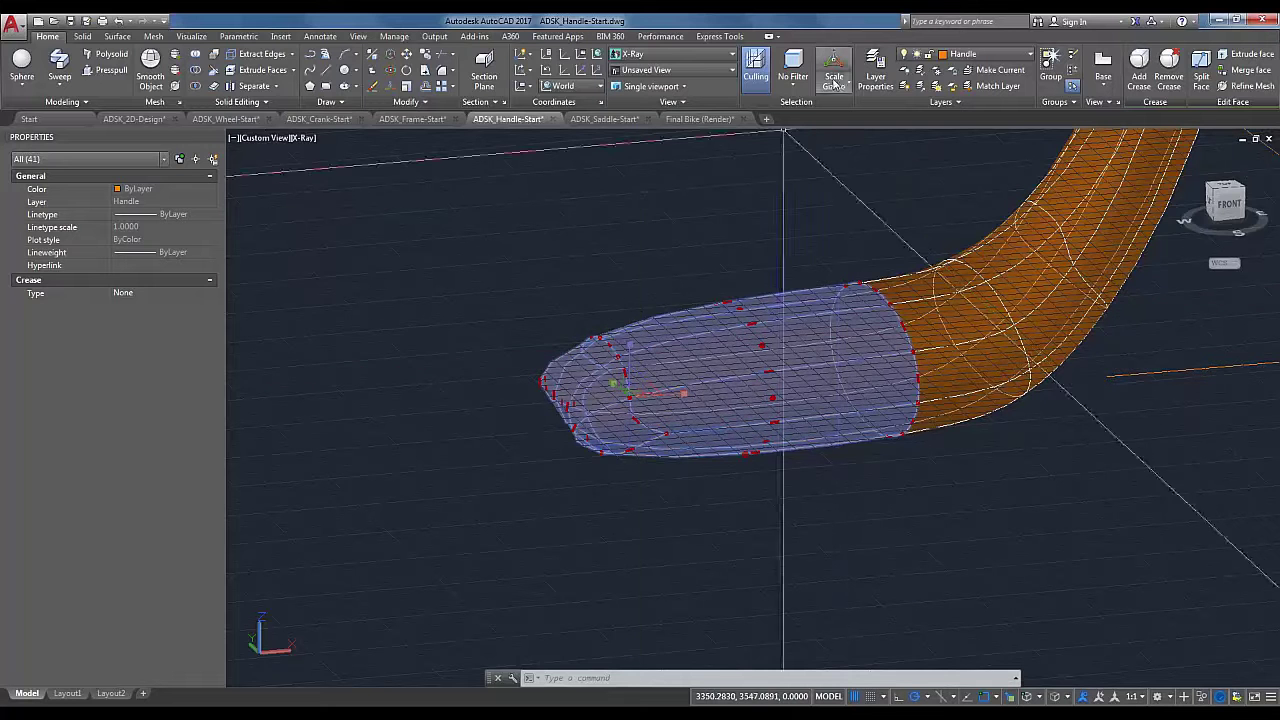
left_click(629, 393)
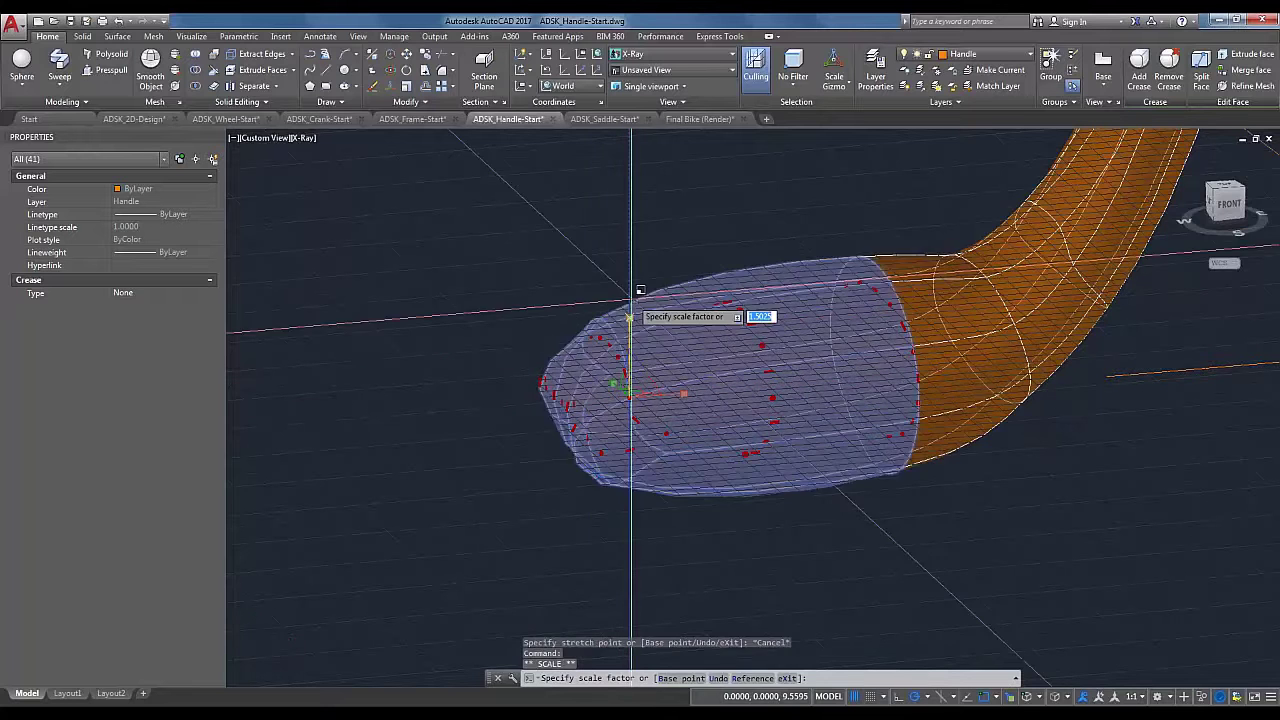
scroll(636, 330, "up", 2)
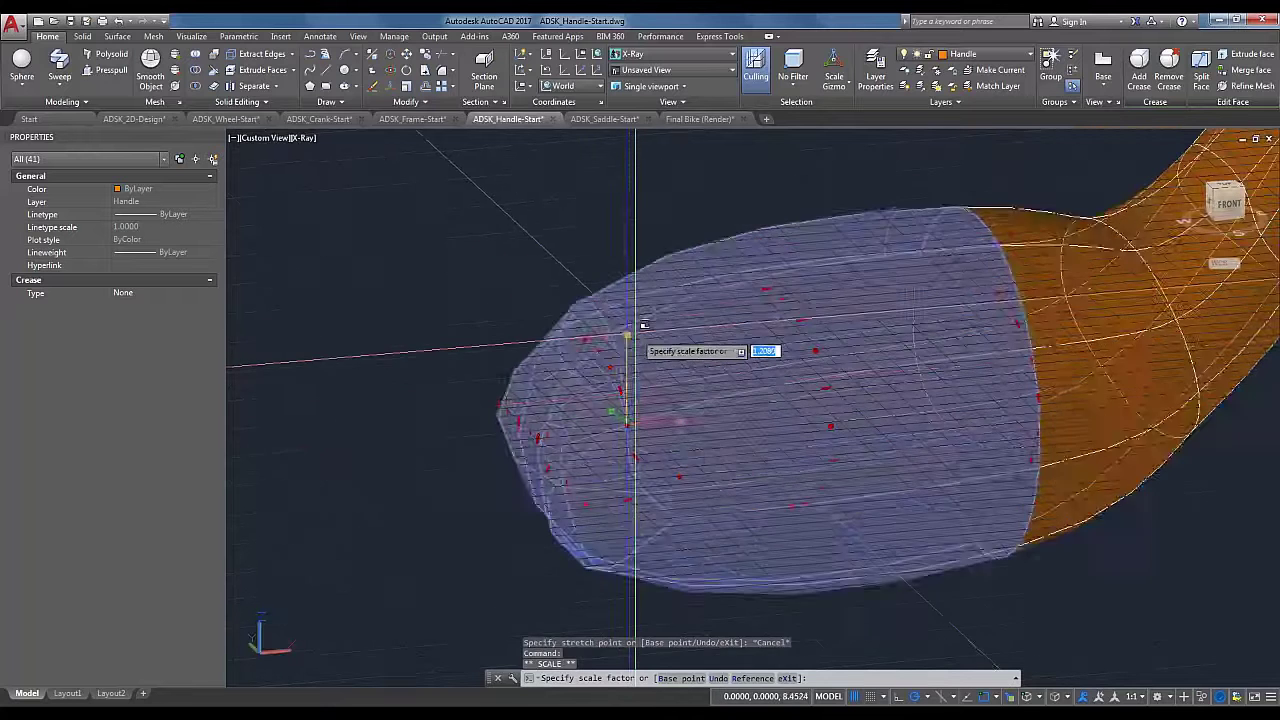
mouse_move(645, 392)
middle_mouse_down("shift")
mouse_move(620, 340)
mouse_move(647, 379)
middle_mouse_up("shift")
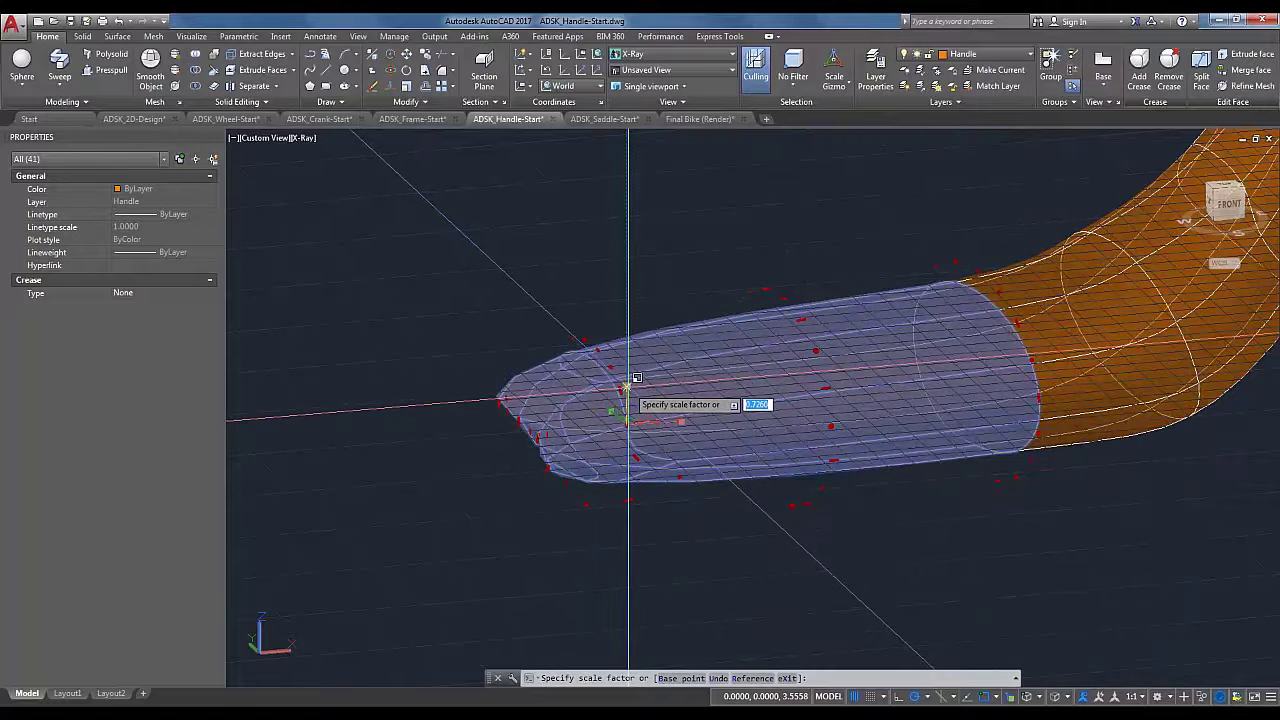
key("Escape")
Step: Examine the whole handlebar mesh and its position relative to the reference sketch curves from several angles
scroll(823, 480, "down", 5)
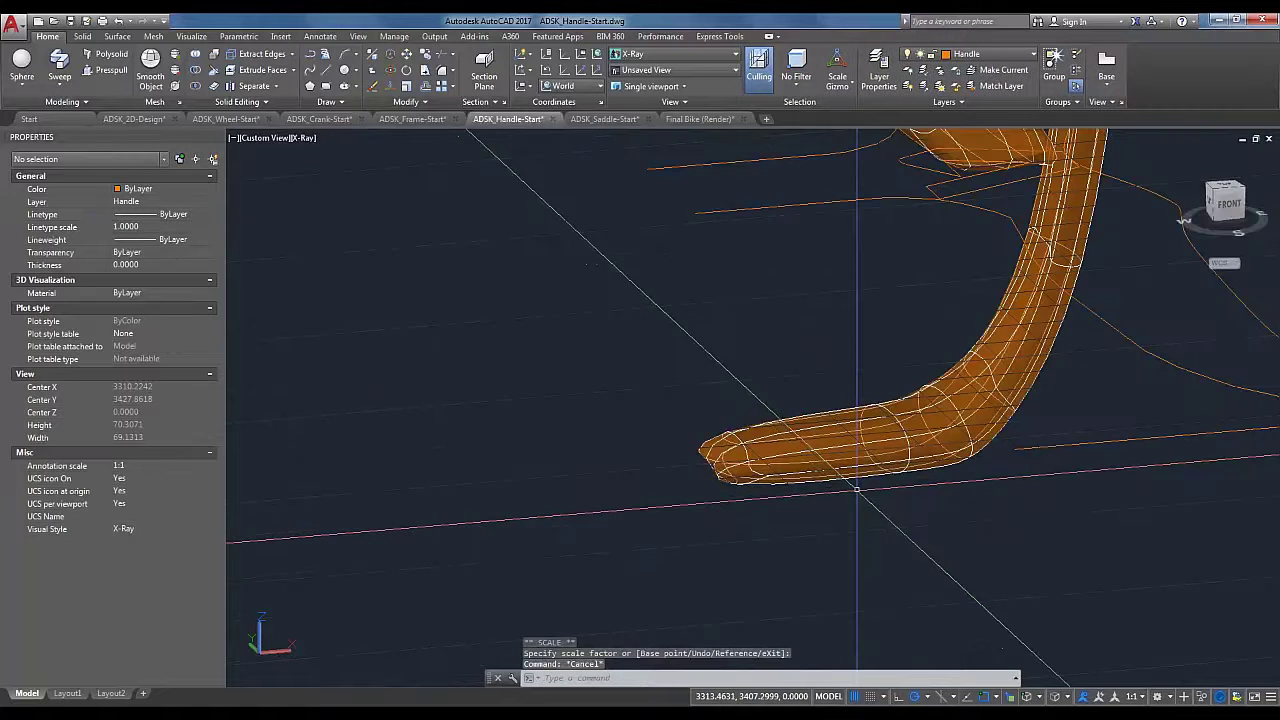
middle_click_drag(886, 508, 975, 498, "shift")
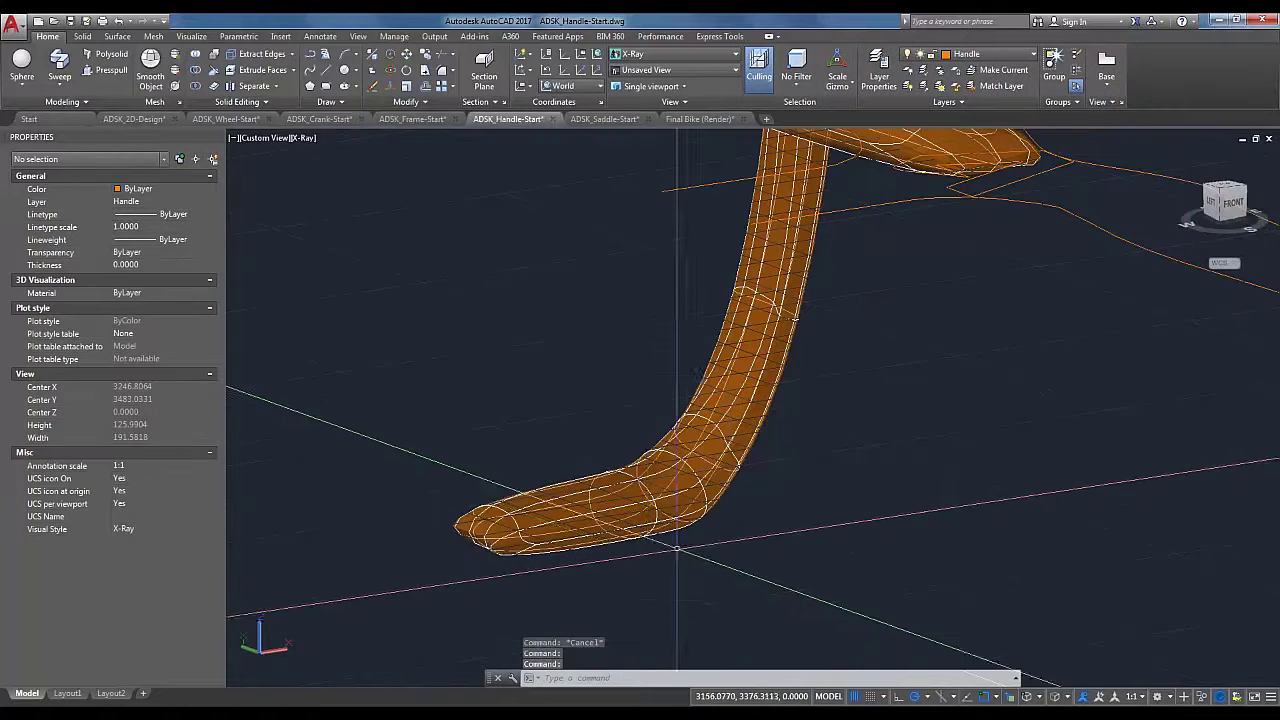
middle_click_drag(677, 548, 1002, 444, "shift")
scroll(1003, 448, "down", 5)
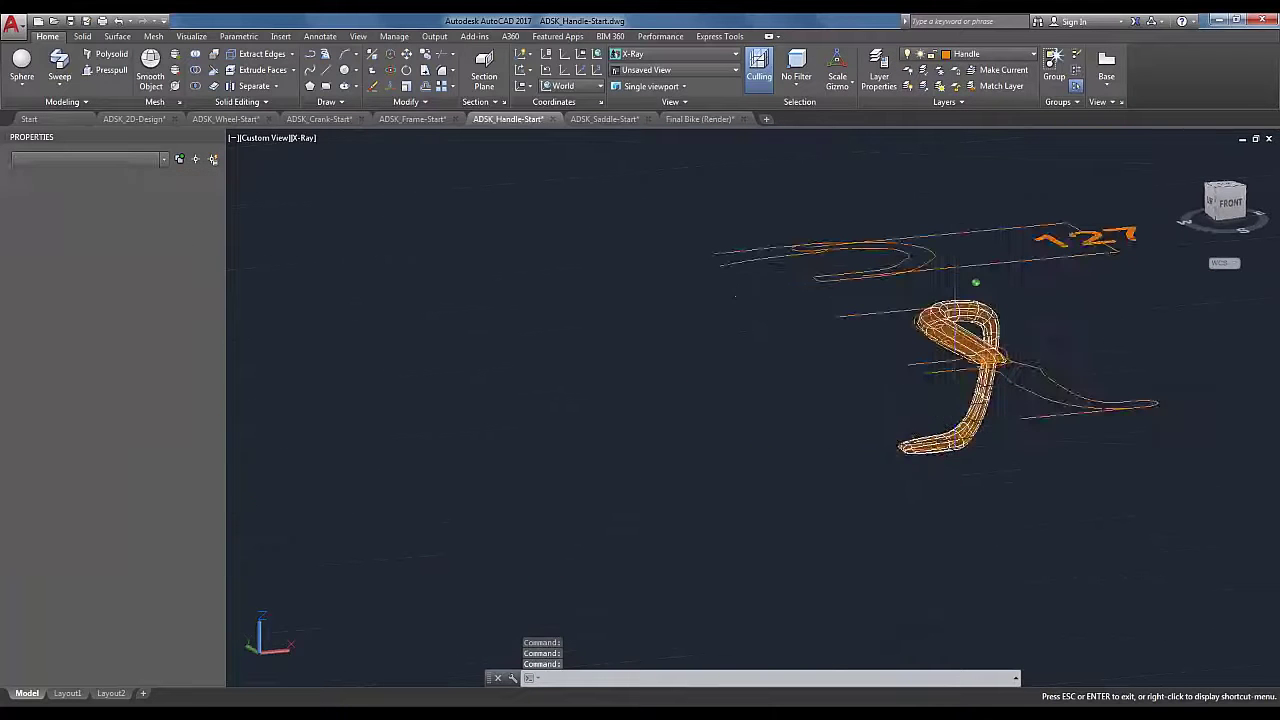
middle_click_drag(860, 450, 543, 371, "shift")
scroll(560, 385, "up", 4)
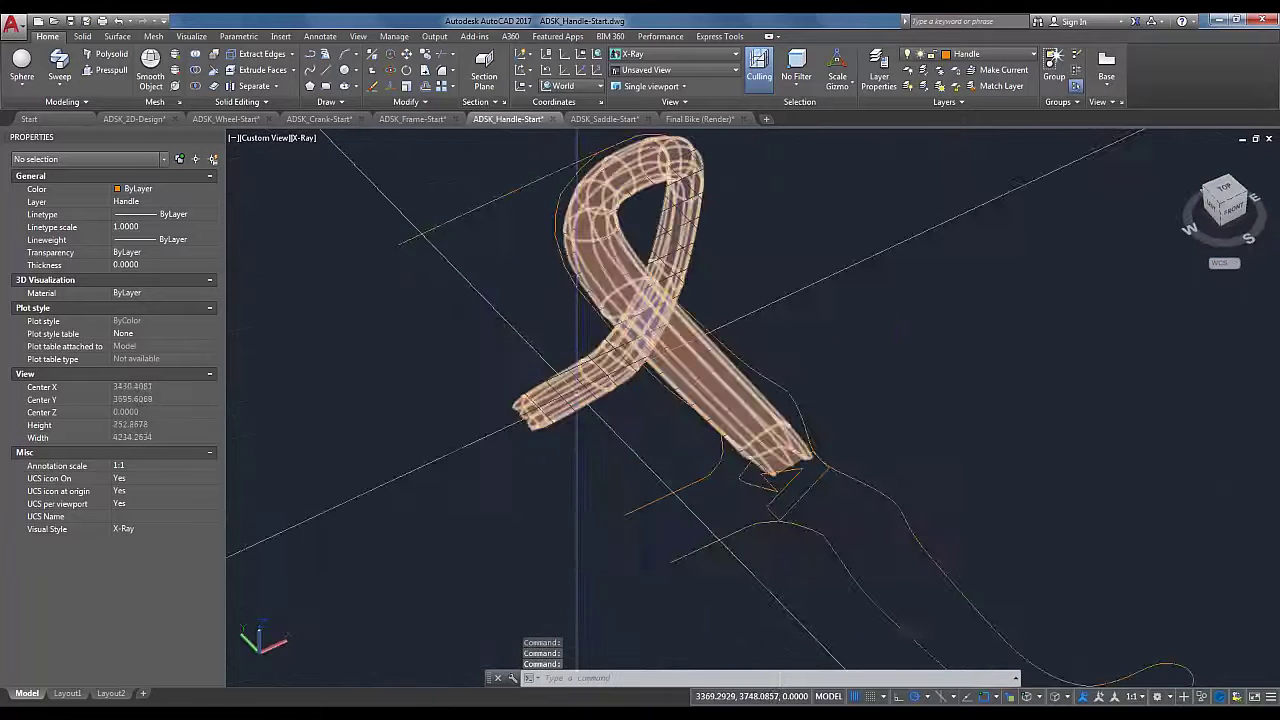
scroll(580, 396, "up", 2)
scroll(640, 430, "down", 5)
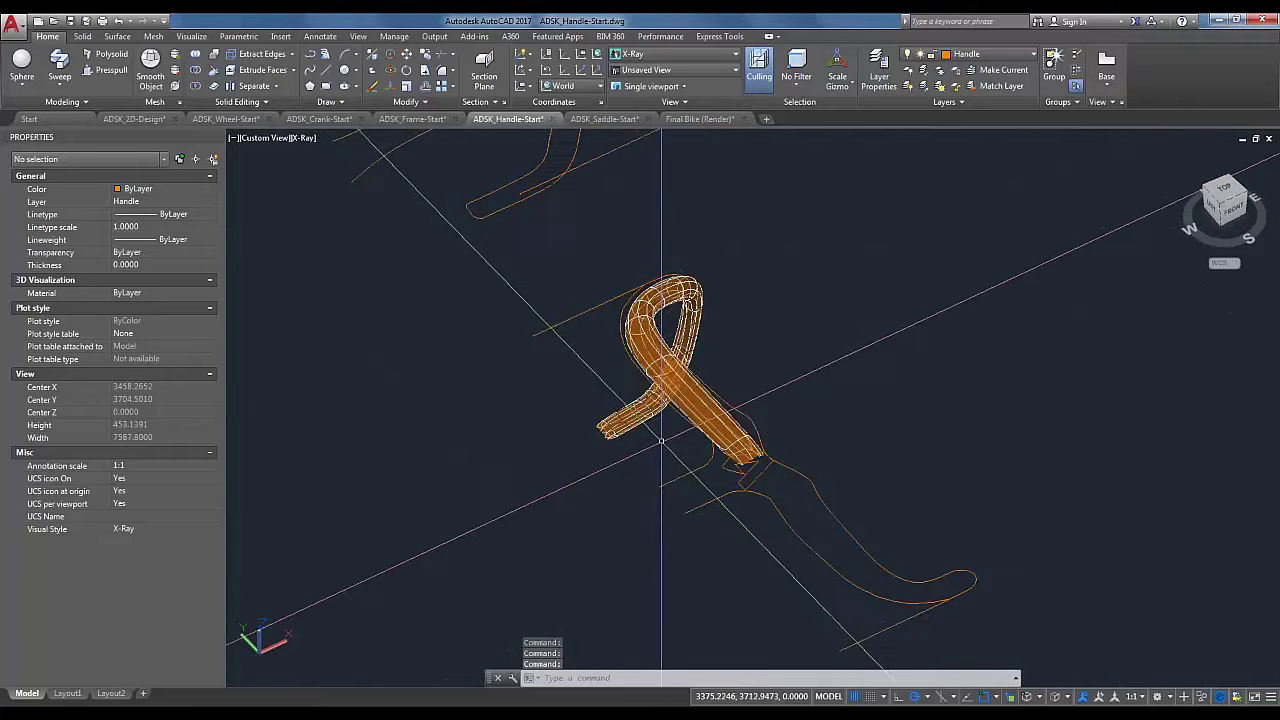
scroll(661, 440, "up", 2)
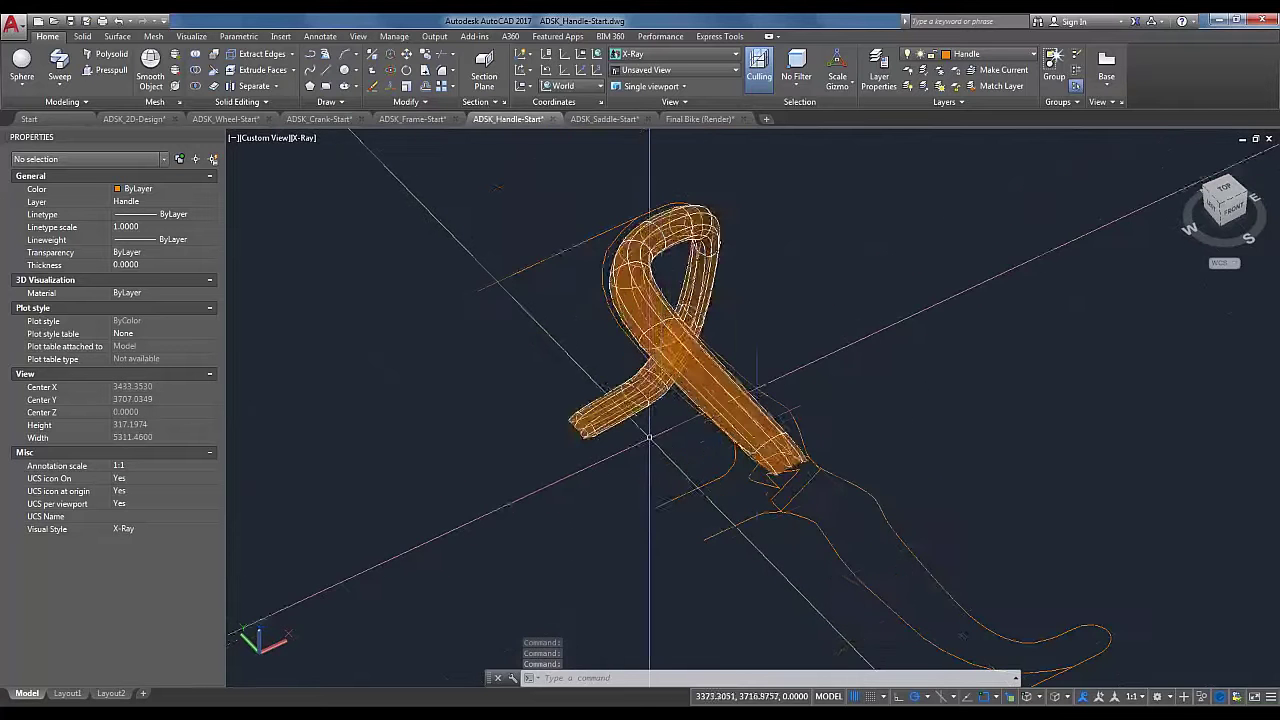
Step: Mirror the handlebar mesh in 3D across a three-point vertical plane at its inner end, keeping the source mesh
left_click(762, 418)
scroll(824, 381, "up", 2)
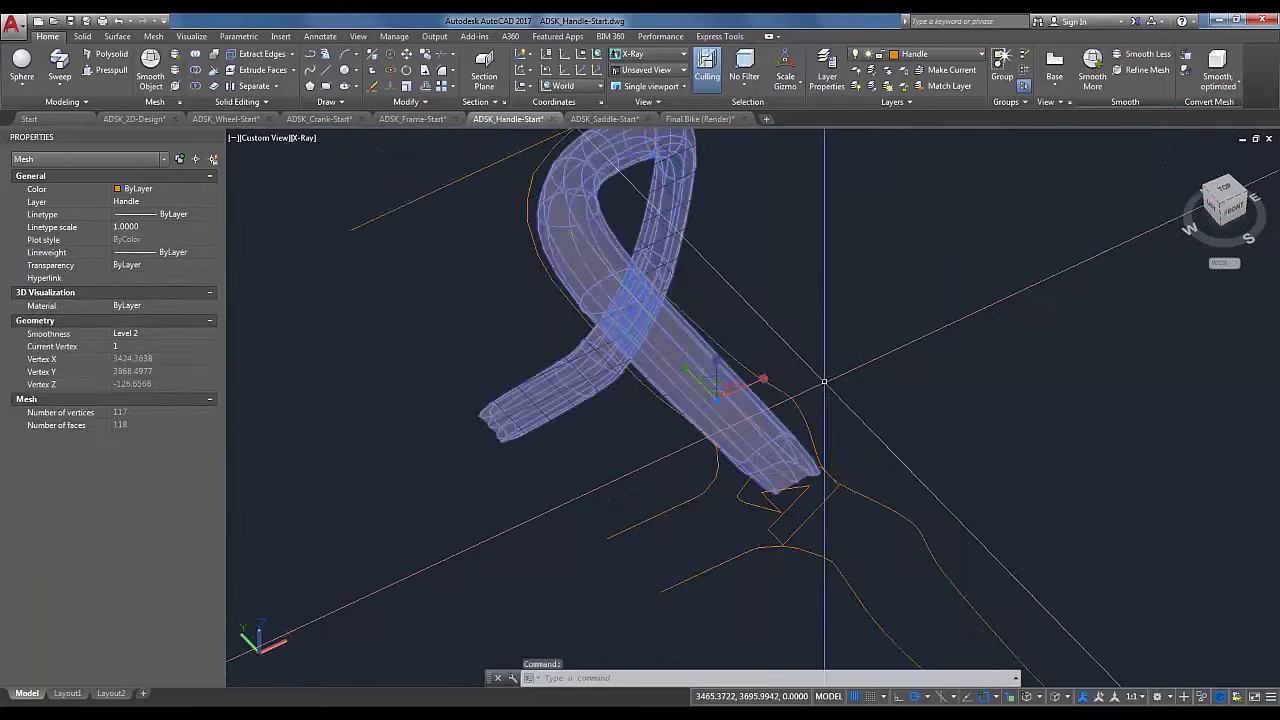
type("MI")
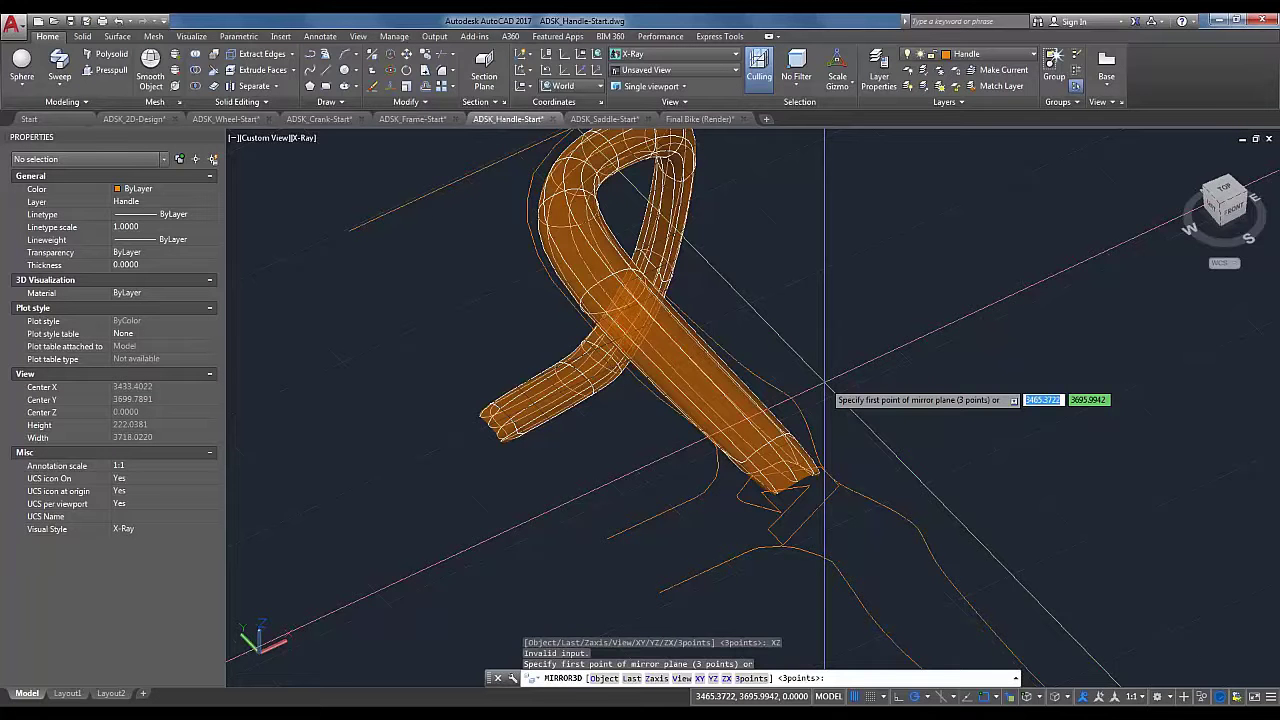
left_click(829, 477)
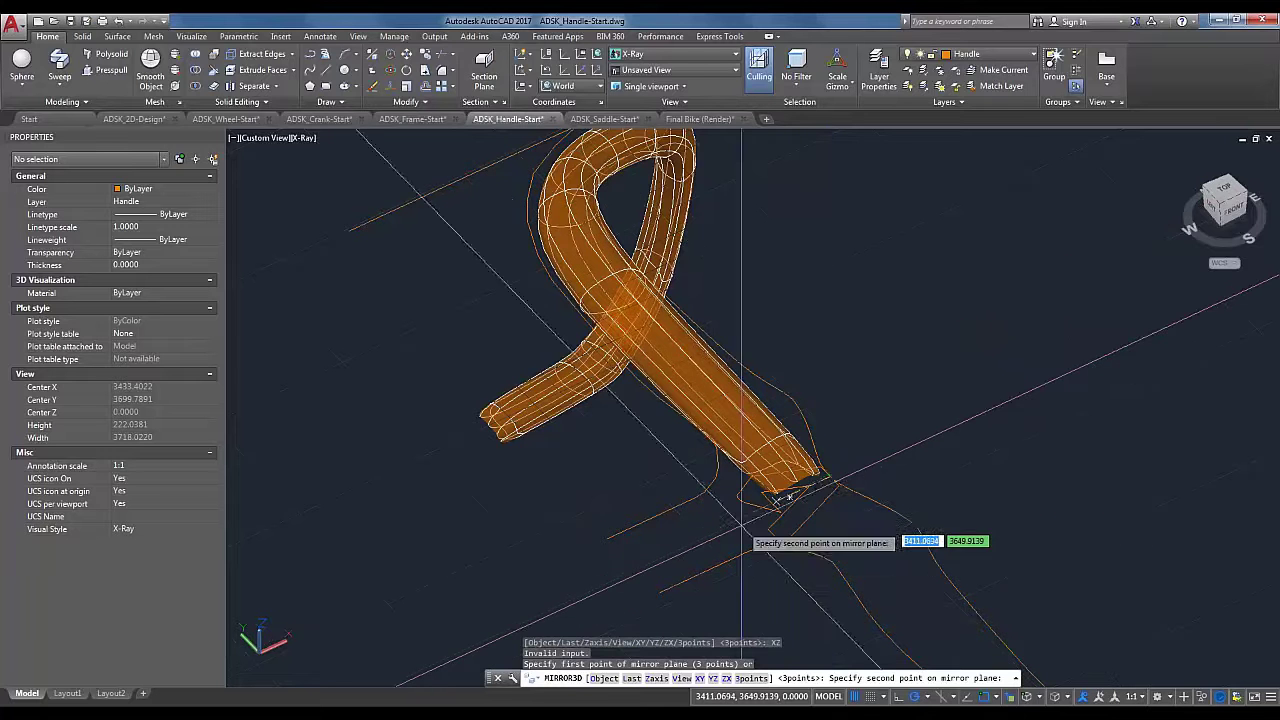
scroll(790, 490, "up", 4)
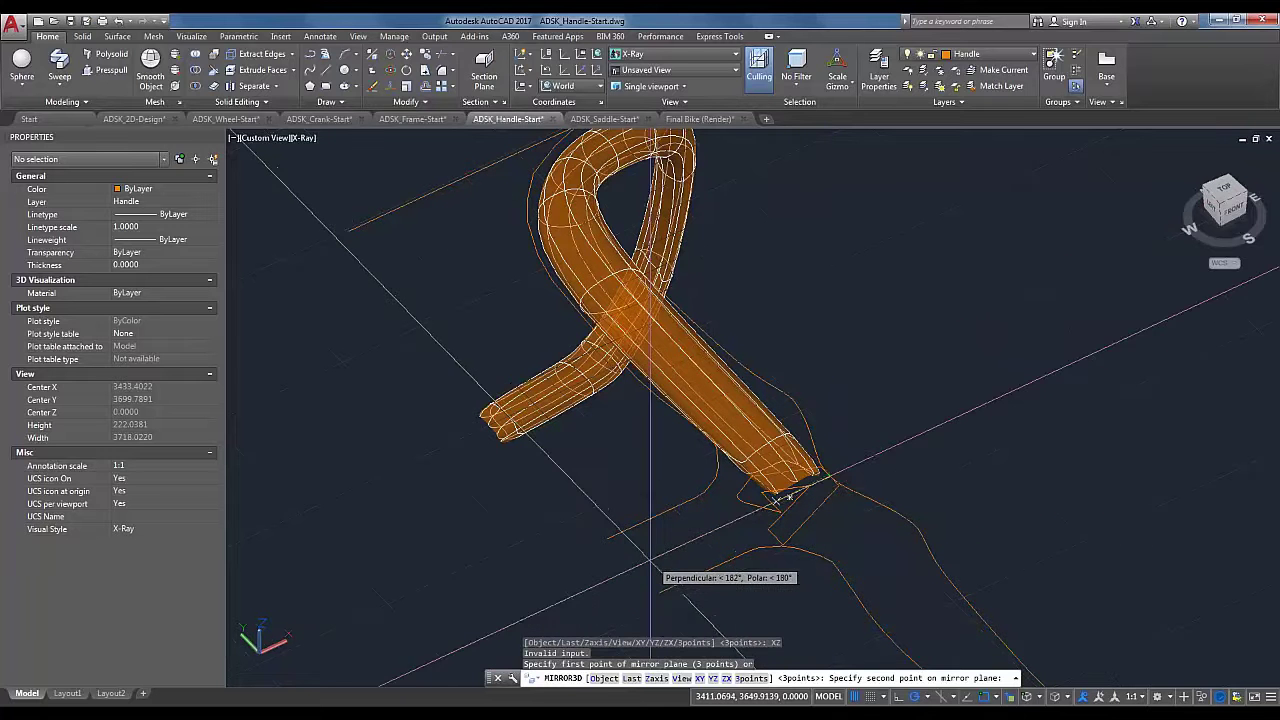
scroll(822, 470, "down", 2)
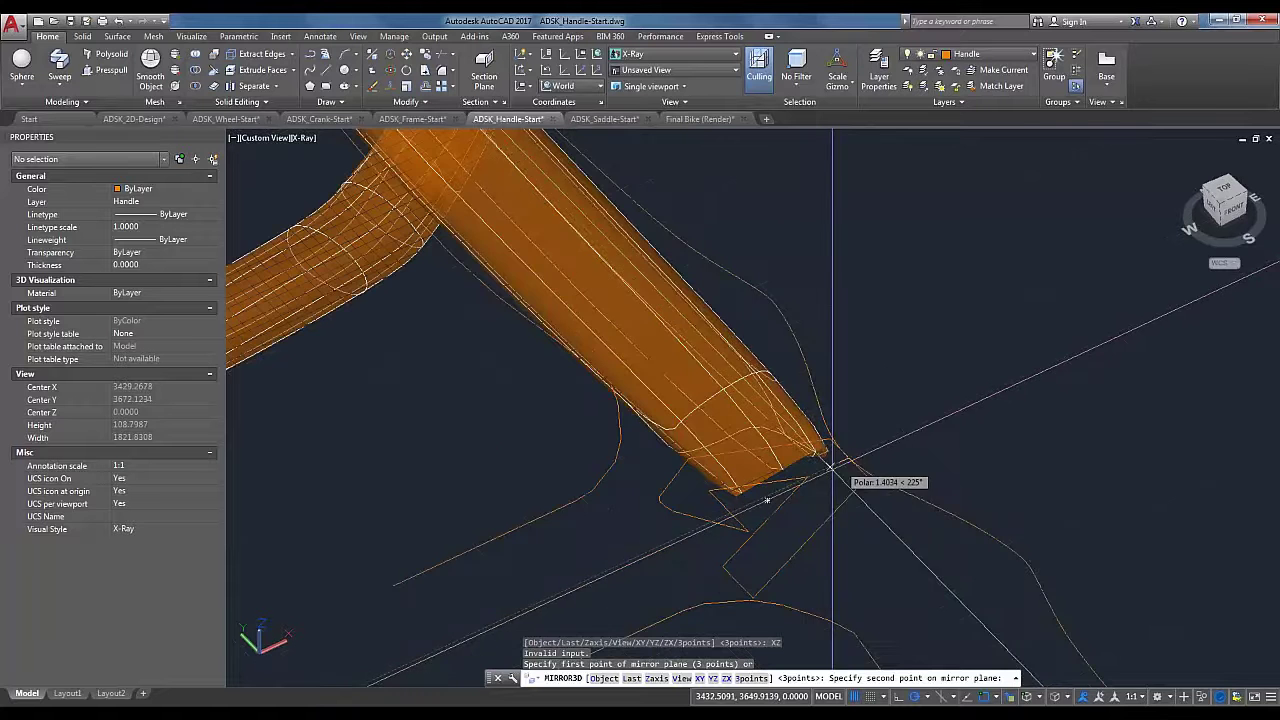
left_click(536, 606)
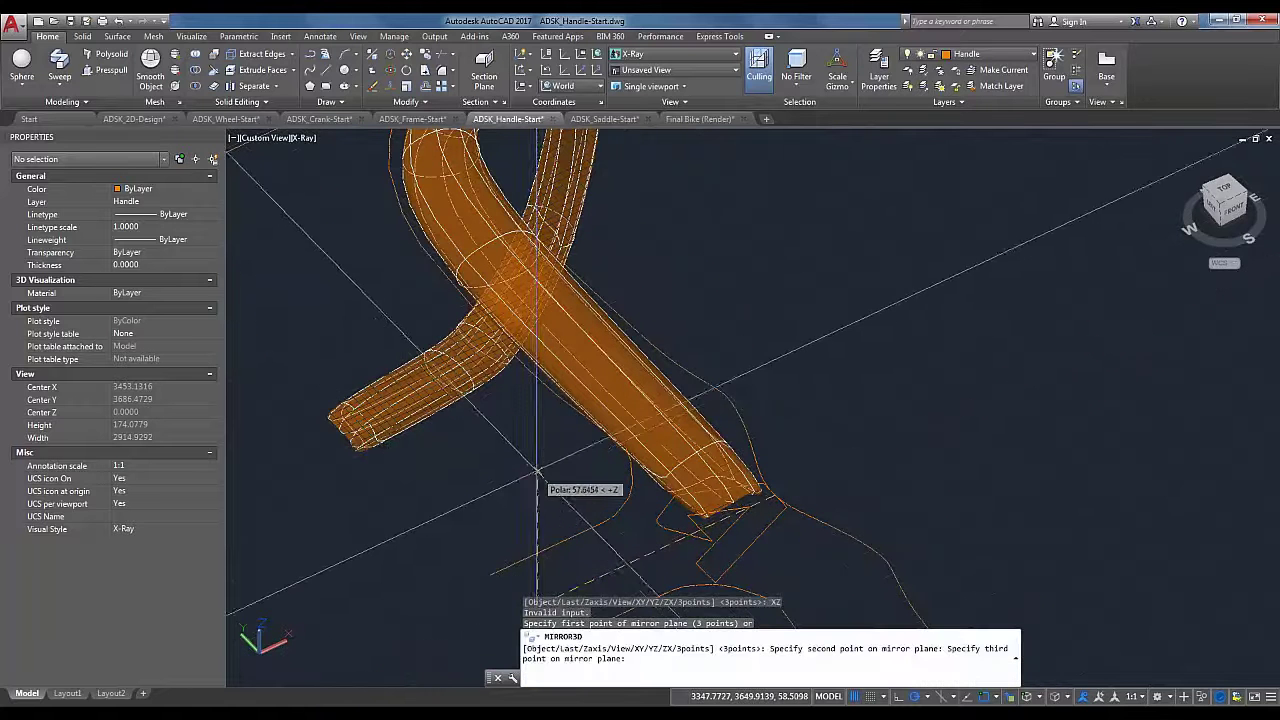
middle_click_drag(530, 428, 524, 312)
left_click(534, 345)
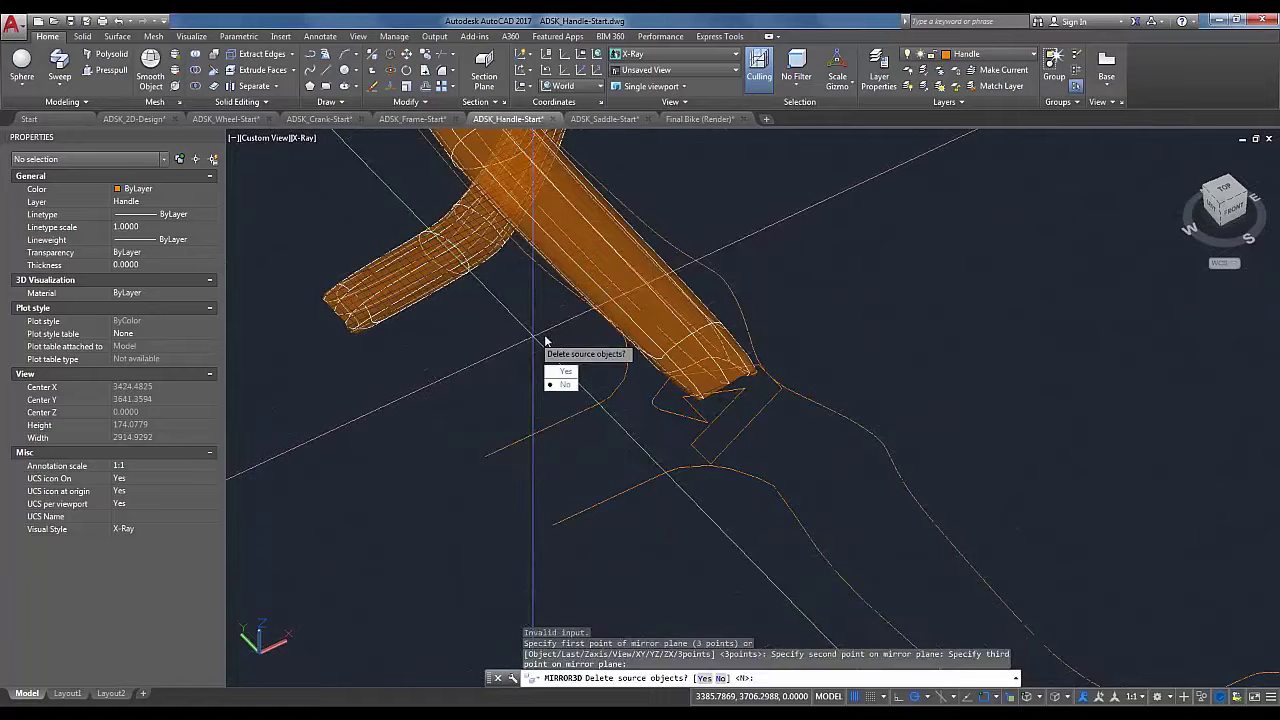
key("Return")
scroll(545, 341, "down", 3)
scroll(767, 358, "down", 5)
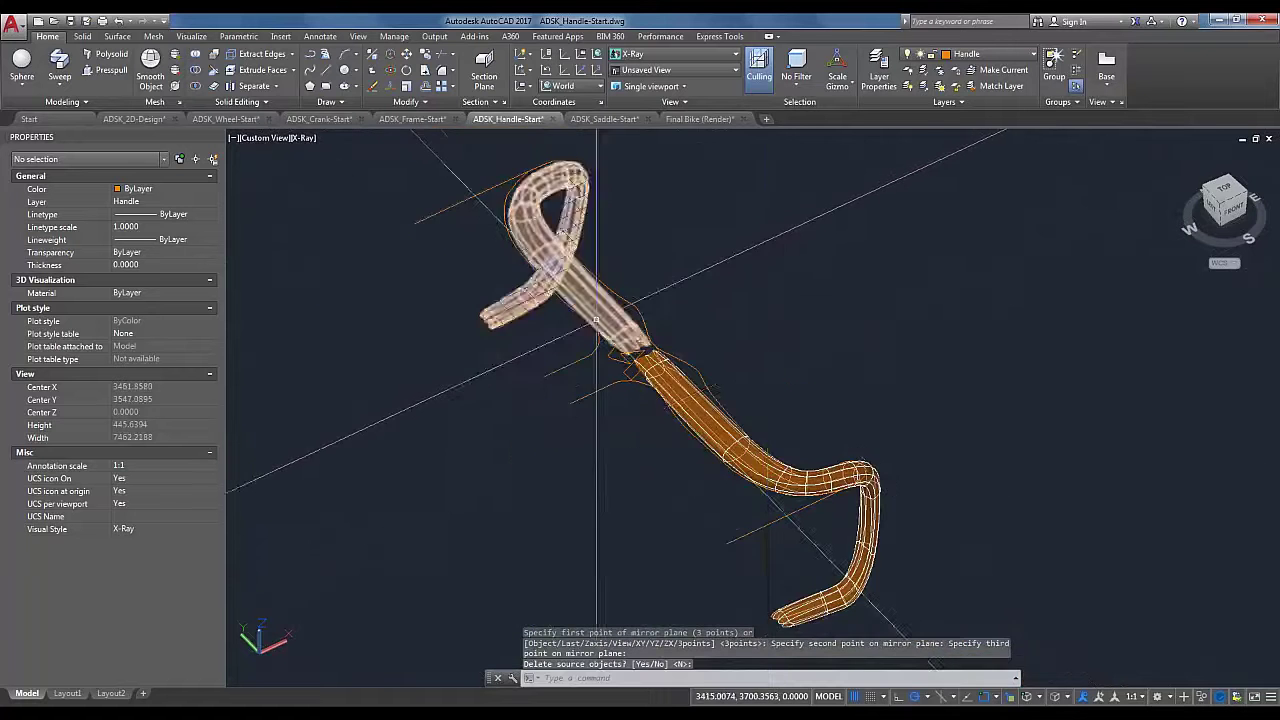
Step: Examine the mirrored handlebar halves and the gap where their inner ends meet
middle_click_drag(767, 358, 799, 385, "shift")
scroll(799, 385, "up", 4)
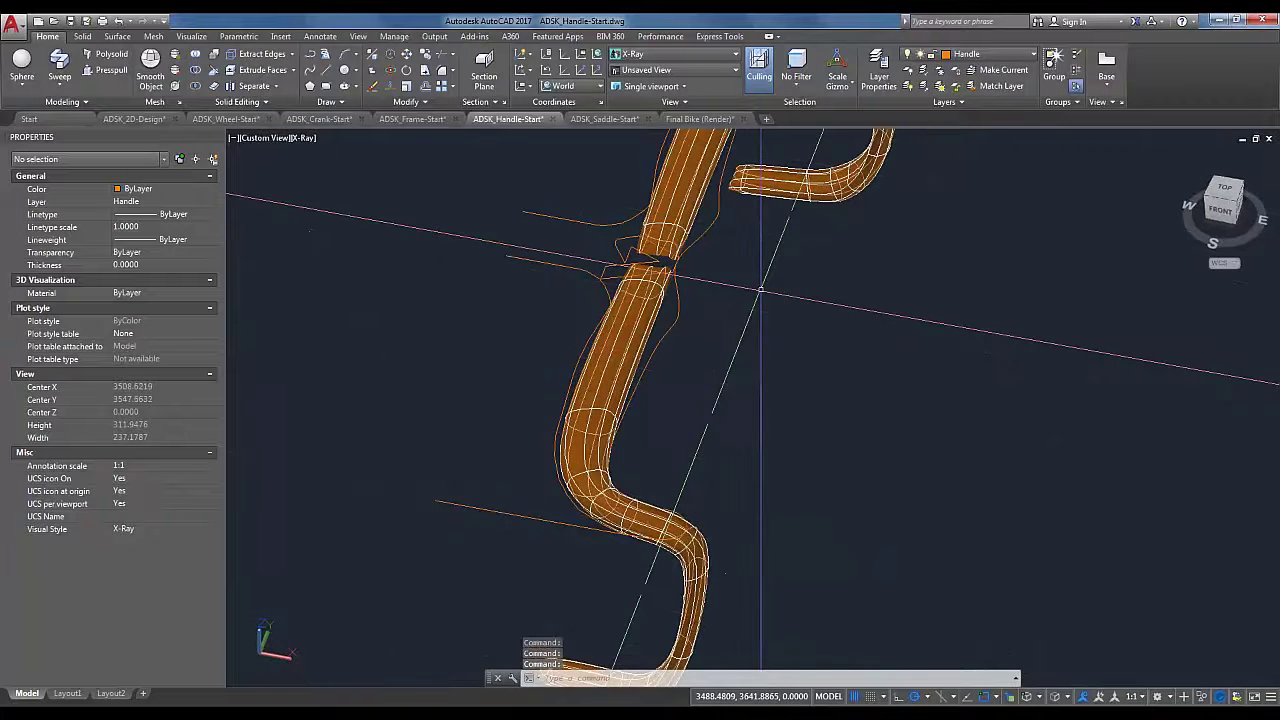
scroll(651, 262, "up", 3)
scroll(650, 265, "down", 2)
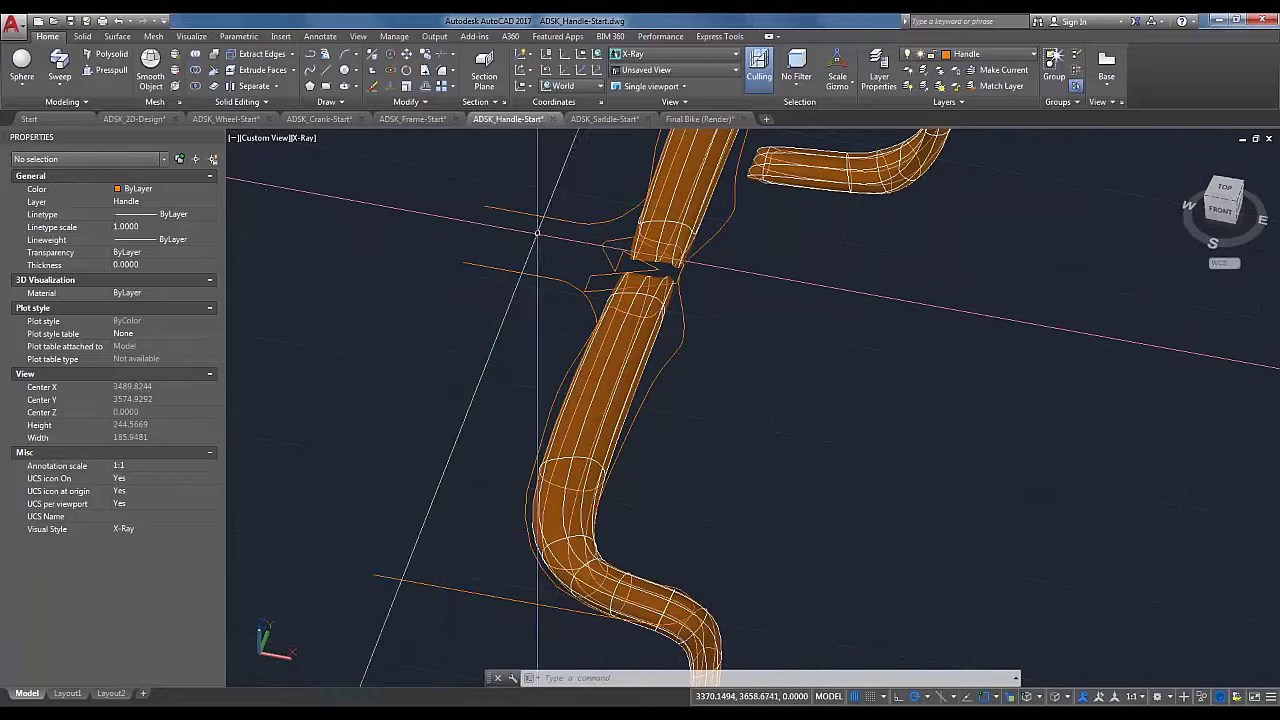
scroll(622, 257, "up", 1)
middle_click_drag(734, 311, 676, 304, "shift")
scroll(676, 304, "up", 3)
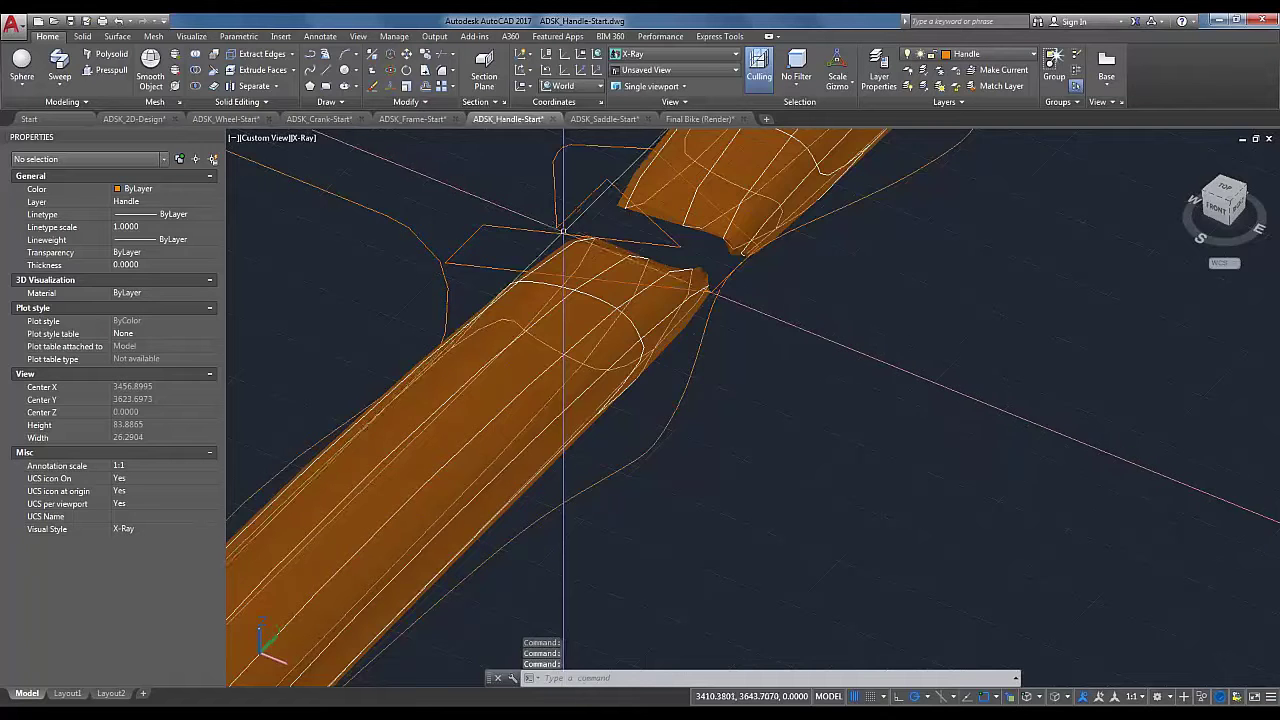
Step: Move the closed arrow-like polyline out of the gap between the handlebar halves into the open space beside them
left_click(564, 232)
mouse_move(700, 400)
middle_mouse_down("shift")
mouse_move(797, 397)
mouse_move(698, 403)
middle_mouse_up("shift")
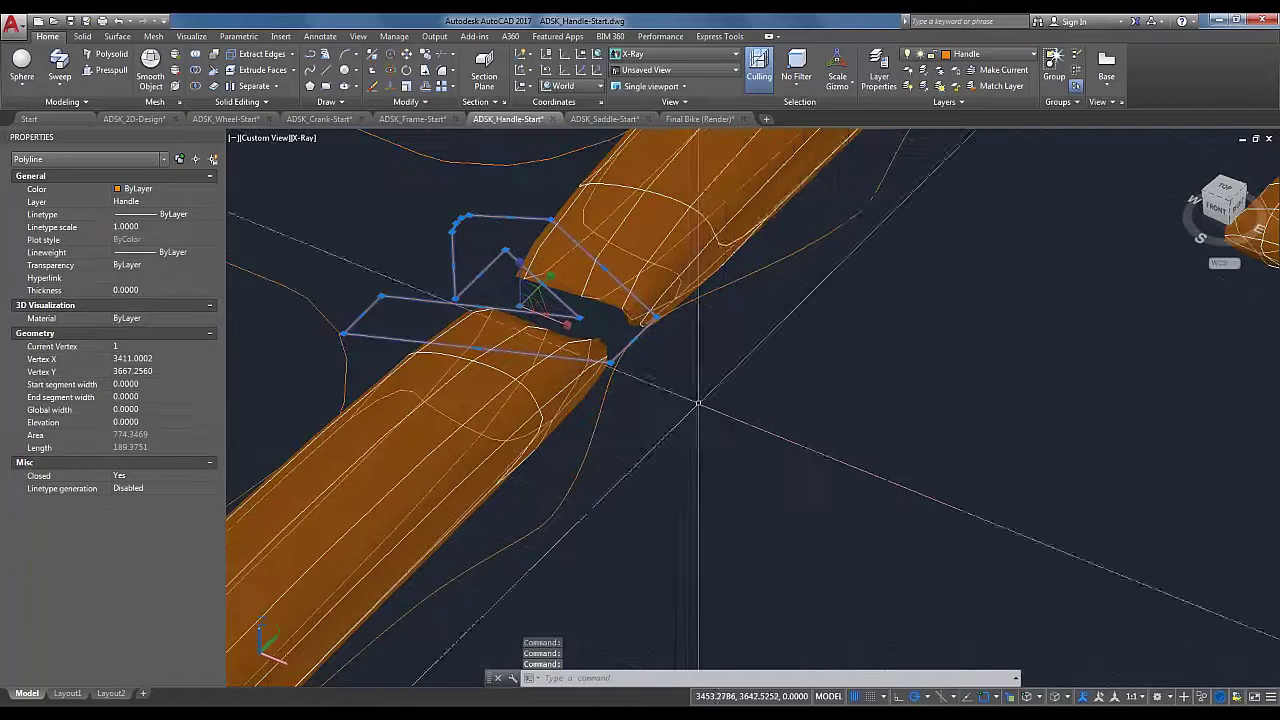
right_click(698, 403)
left_click(733, 172)
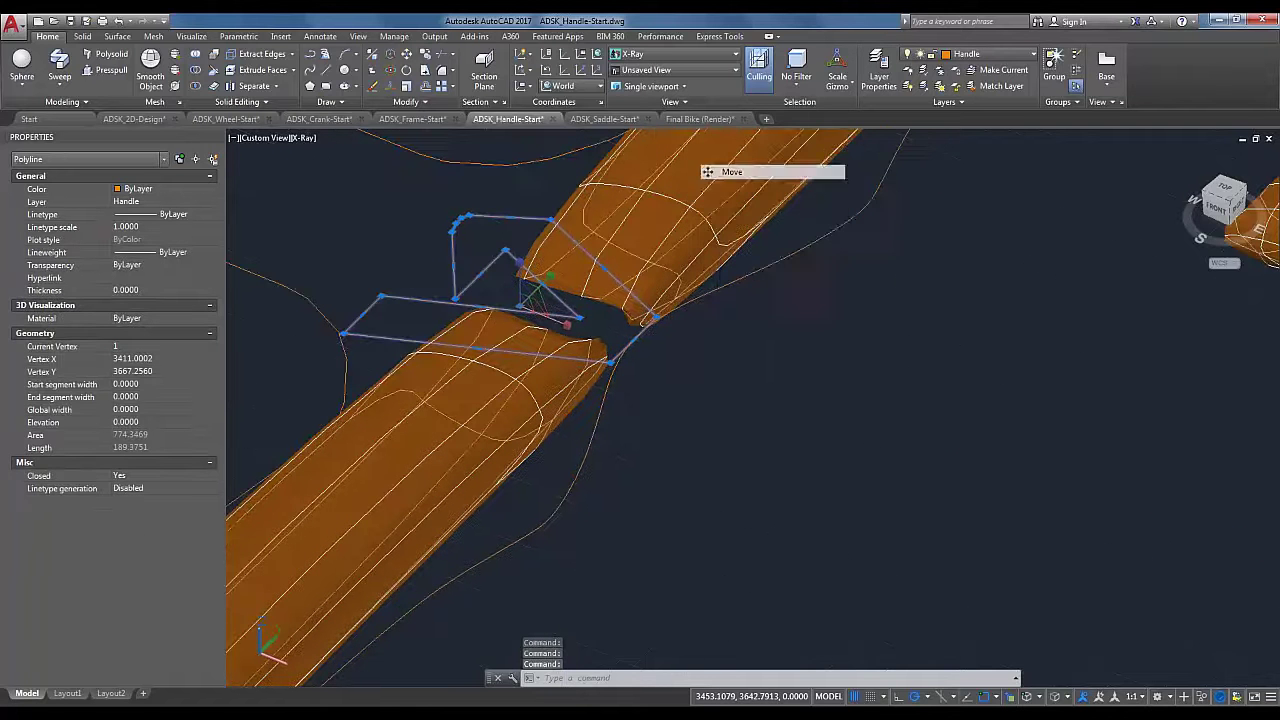
left_click(670, 378)
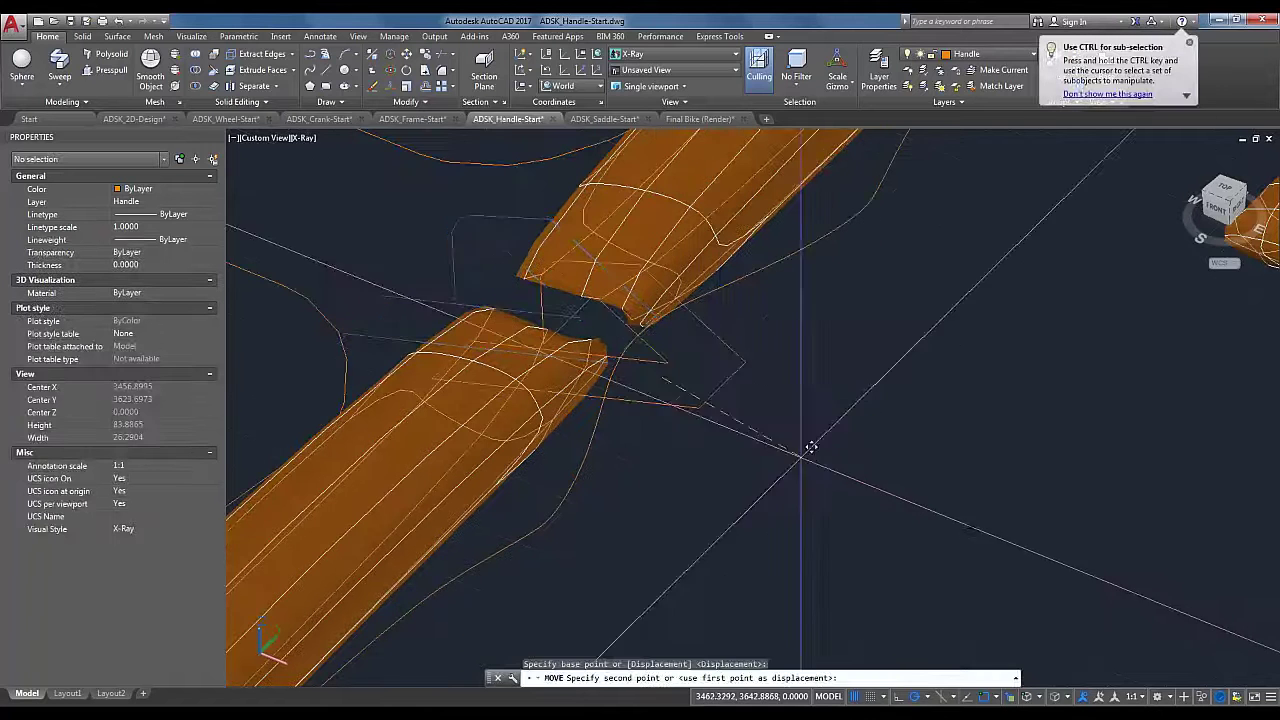
left_click(962, 499)
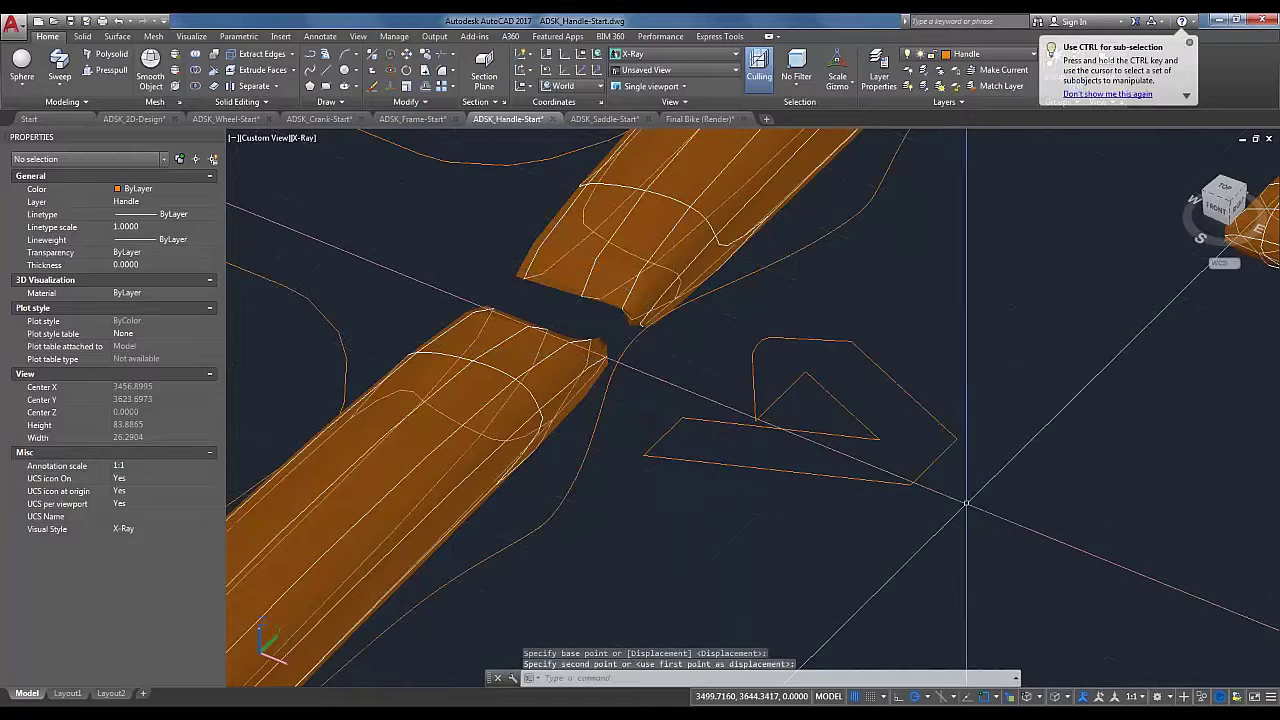
key("Escape")
Step: Switch to the Move gizmo and lower the closed polyline about 1.87 units along the Z axis
scroll(1025, 523, "down", 2)
middle_click_drag(896, 464, 969, 489, "shift")
scroll(969, 489, "up", 3)
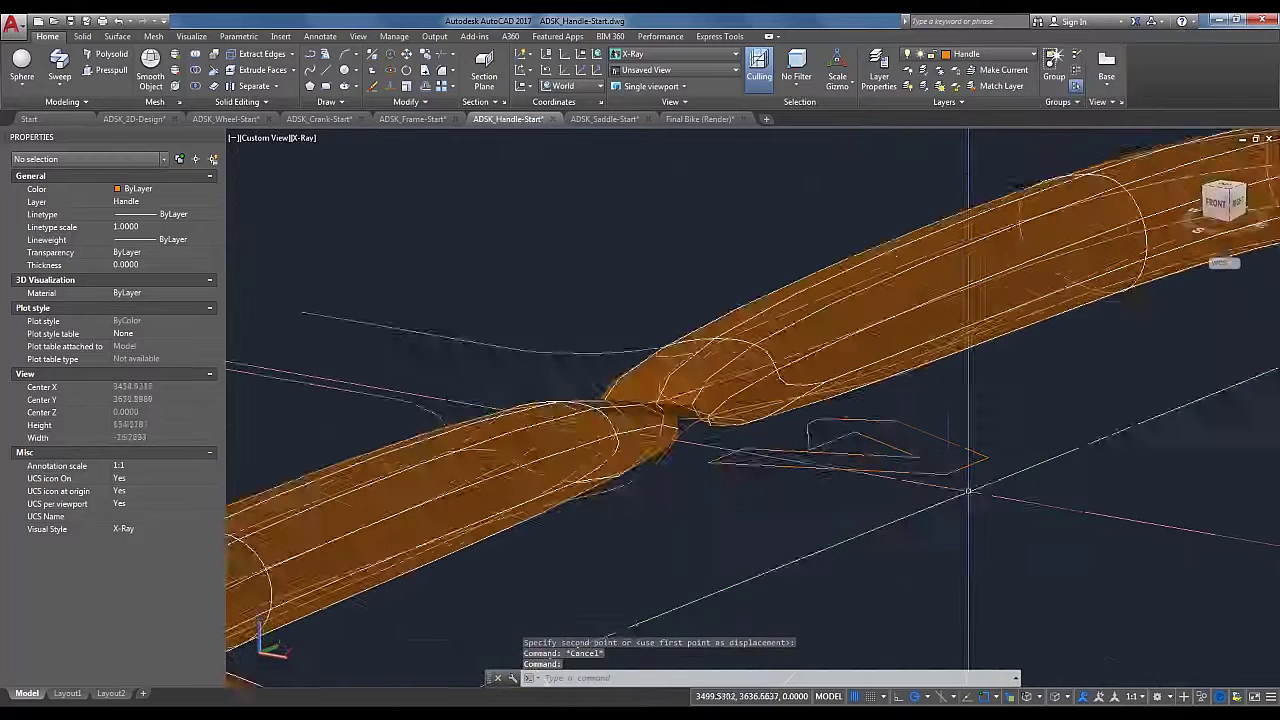
scroll(952, 496, "down", 2)
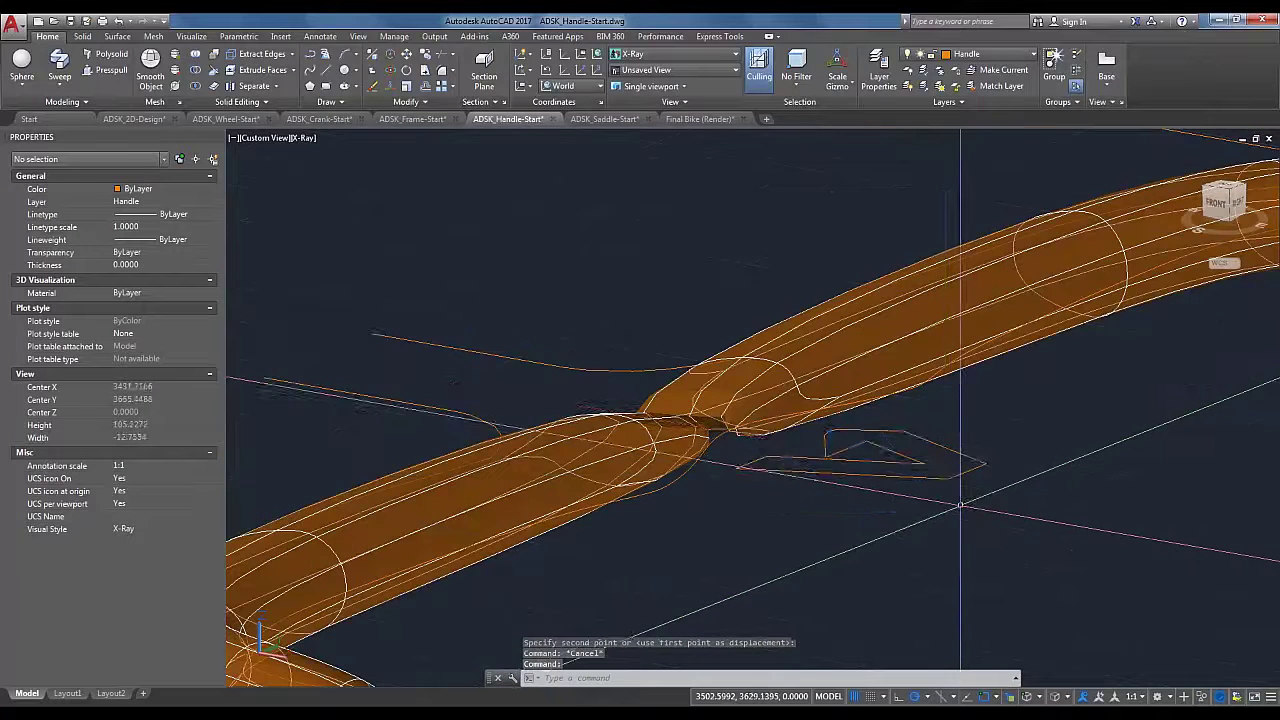
left_click(955, 485)
left_click(916, 452)
scroll(911, 447, "up", 2)
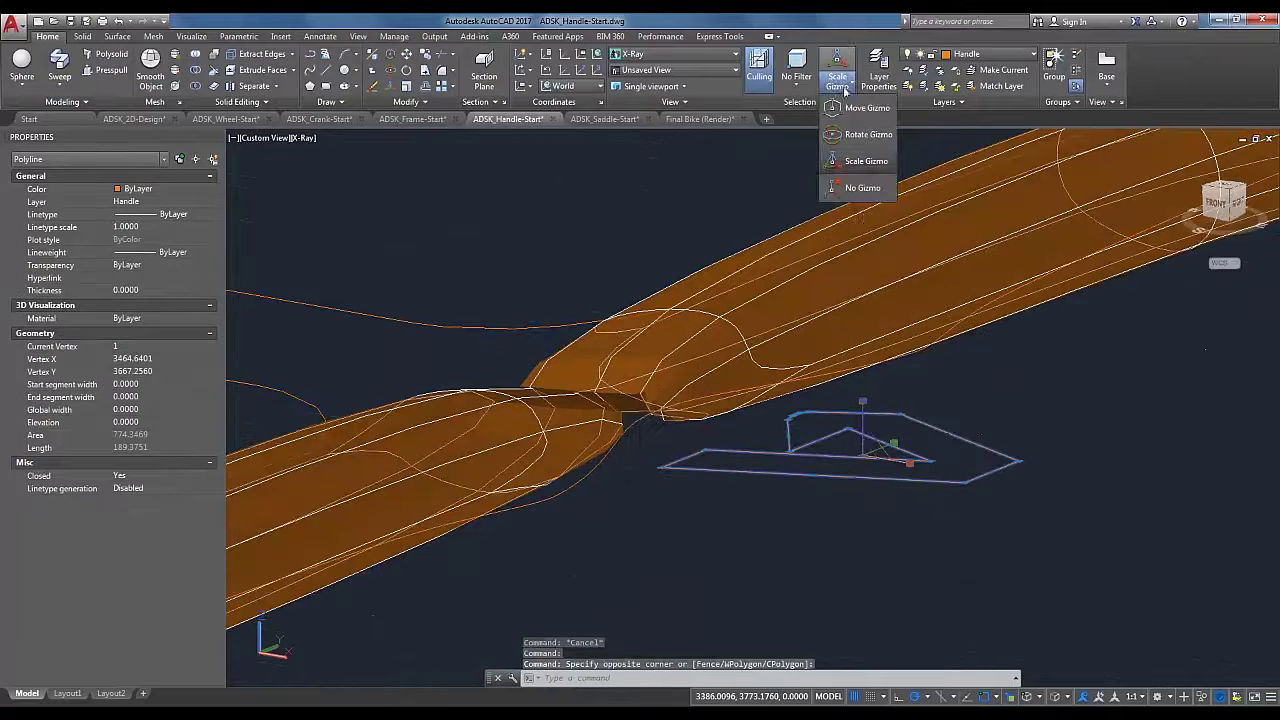
left_click(867, 107)
scroll(879, 451, "up", 2)
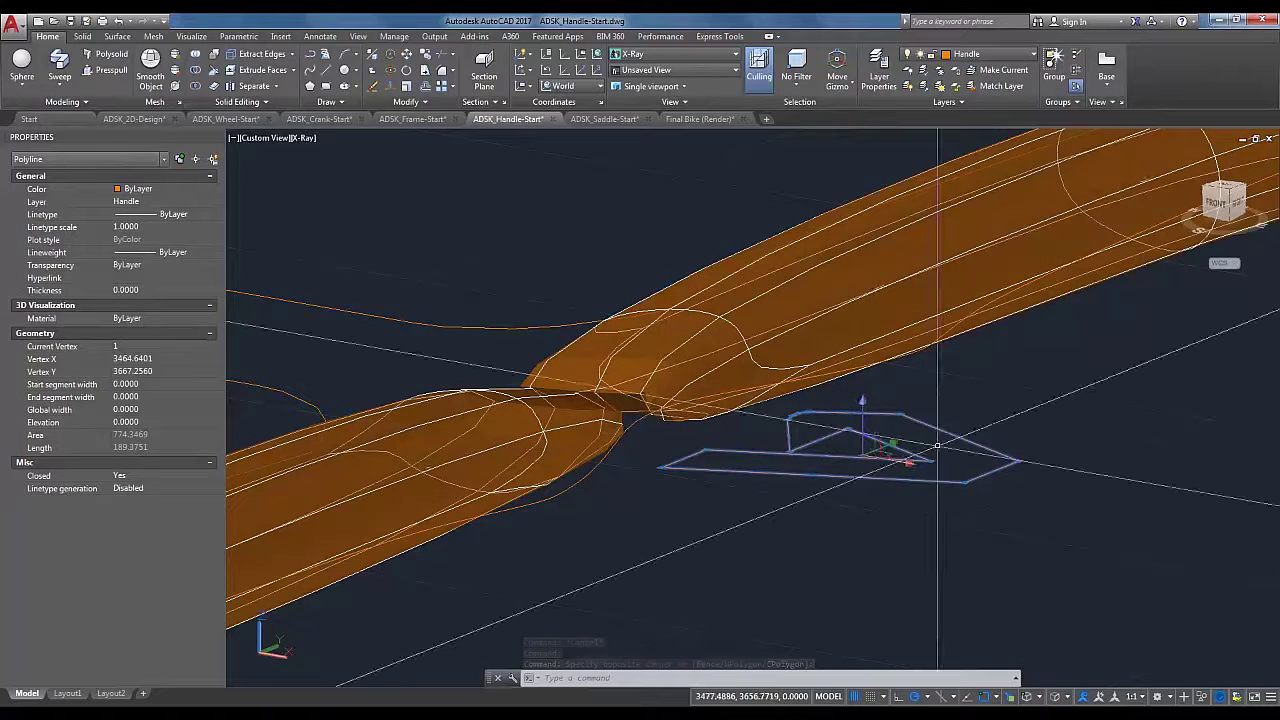
left_click(858, 456)
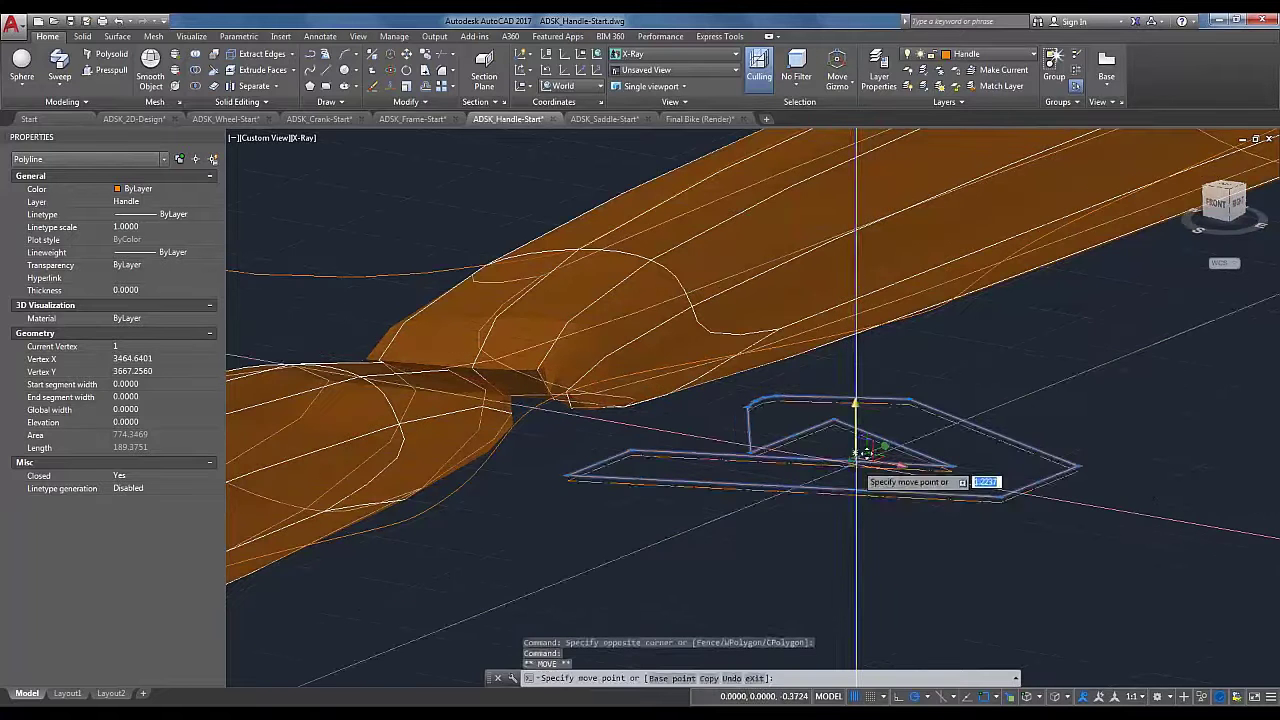
left_click(869, 467)
key("Escape")
Step: Rotate the closed polyline in 3D about 22 degrees around the Y axis through a base point inside the profile
left_click(940, 530)
left_click(901, 504)
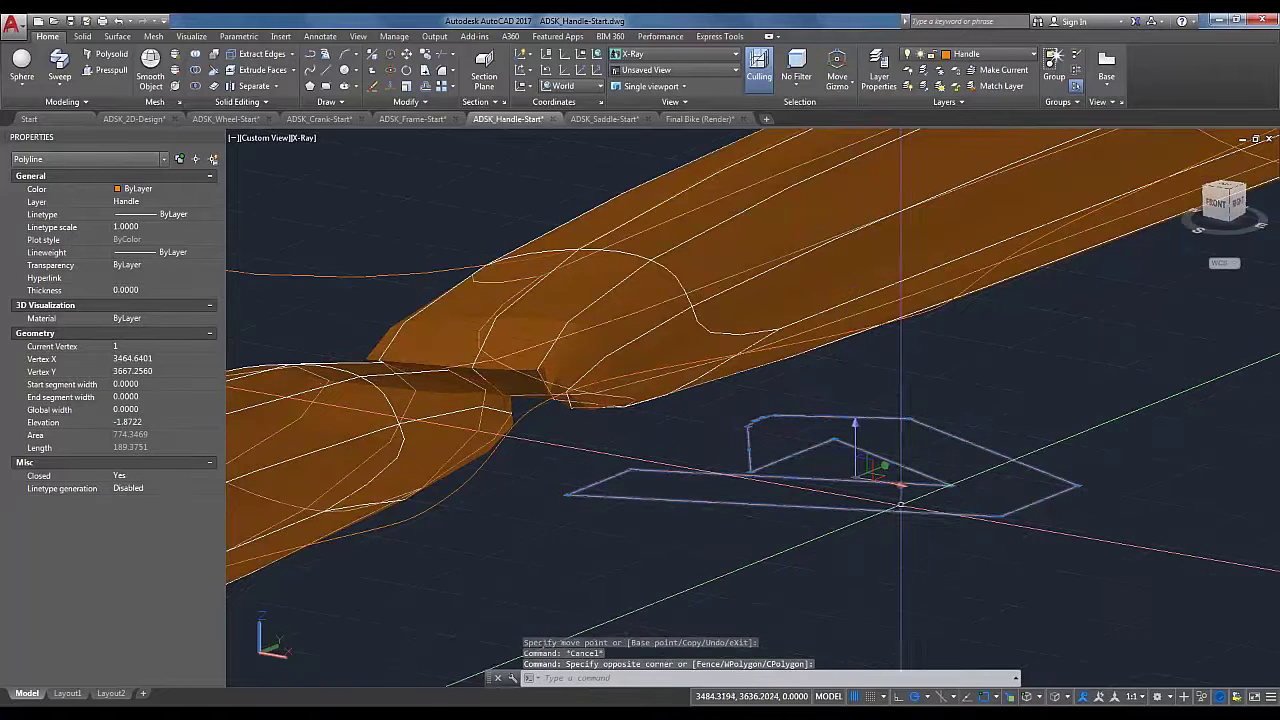
type("3DROTATE")
key("Return")
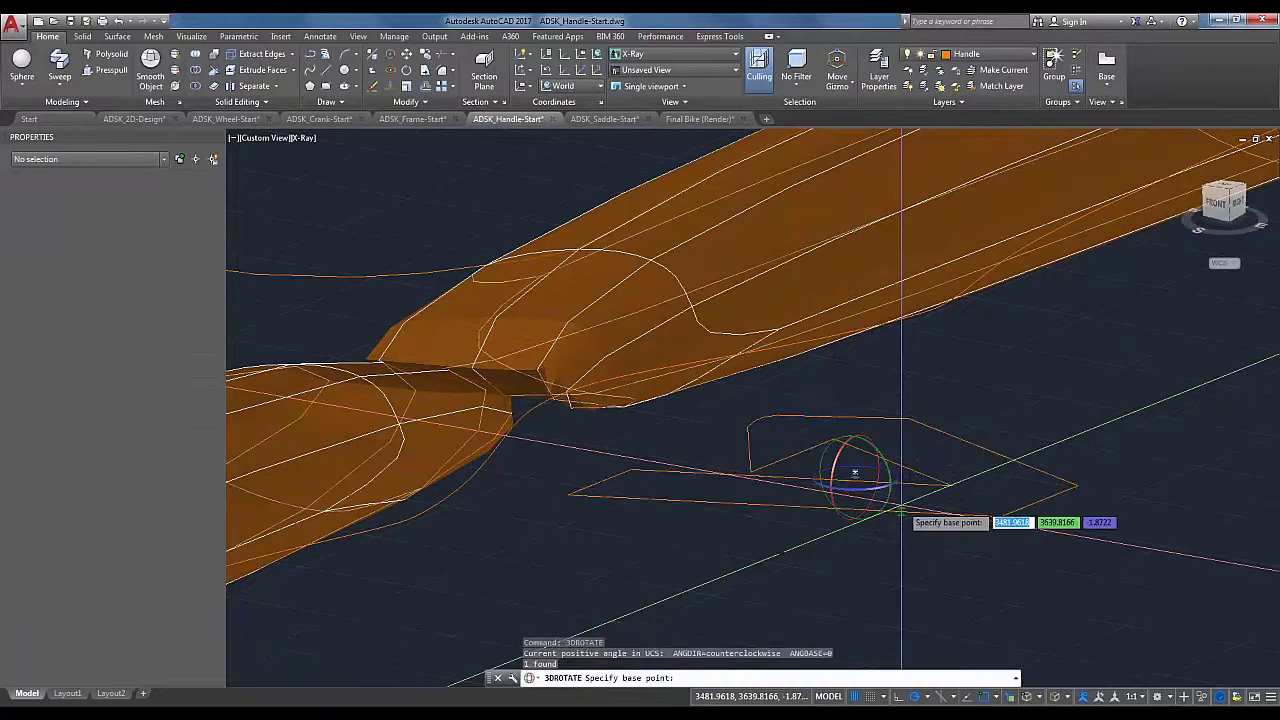
scroll(820, 490, "up", 2)
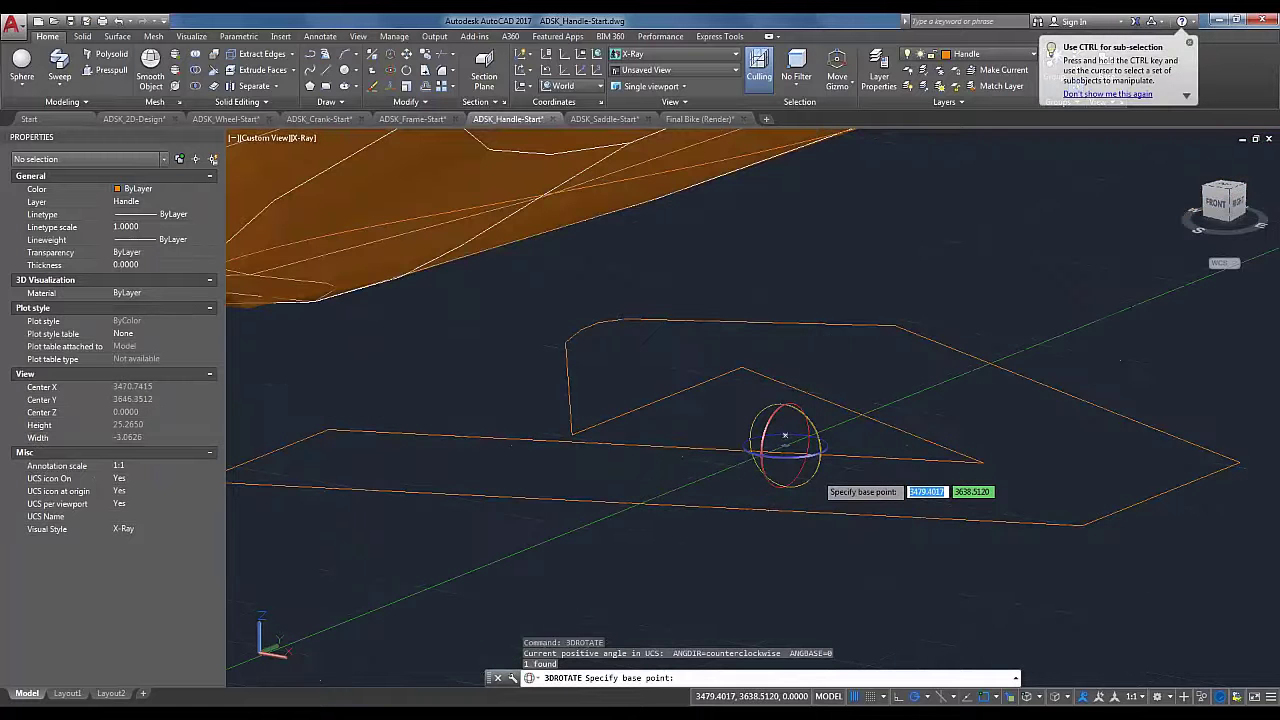
left_click(814, 473)
scroll(815, 478, "down", 3)
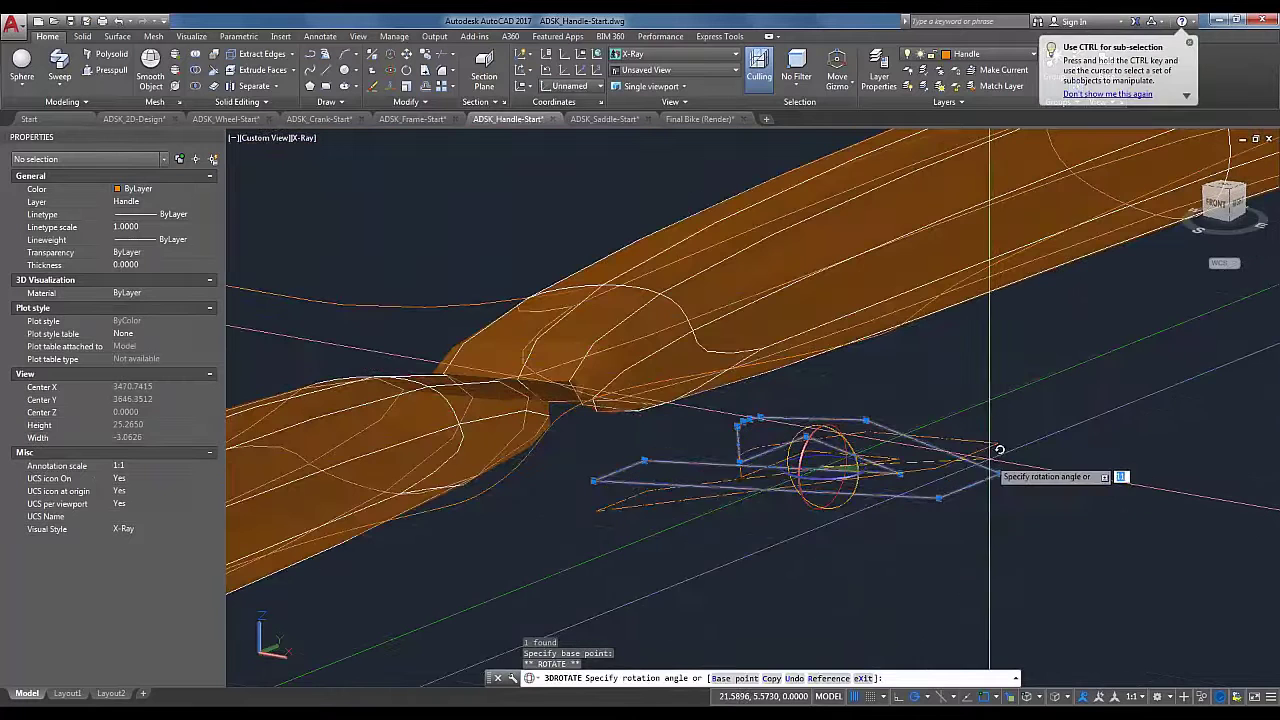
middle_click_drag(991, 446, 911, 468, "shift")
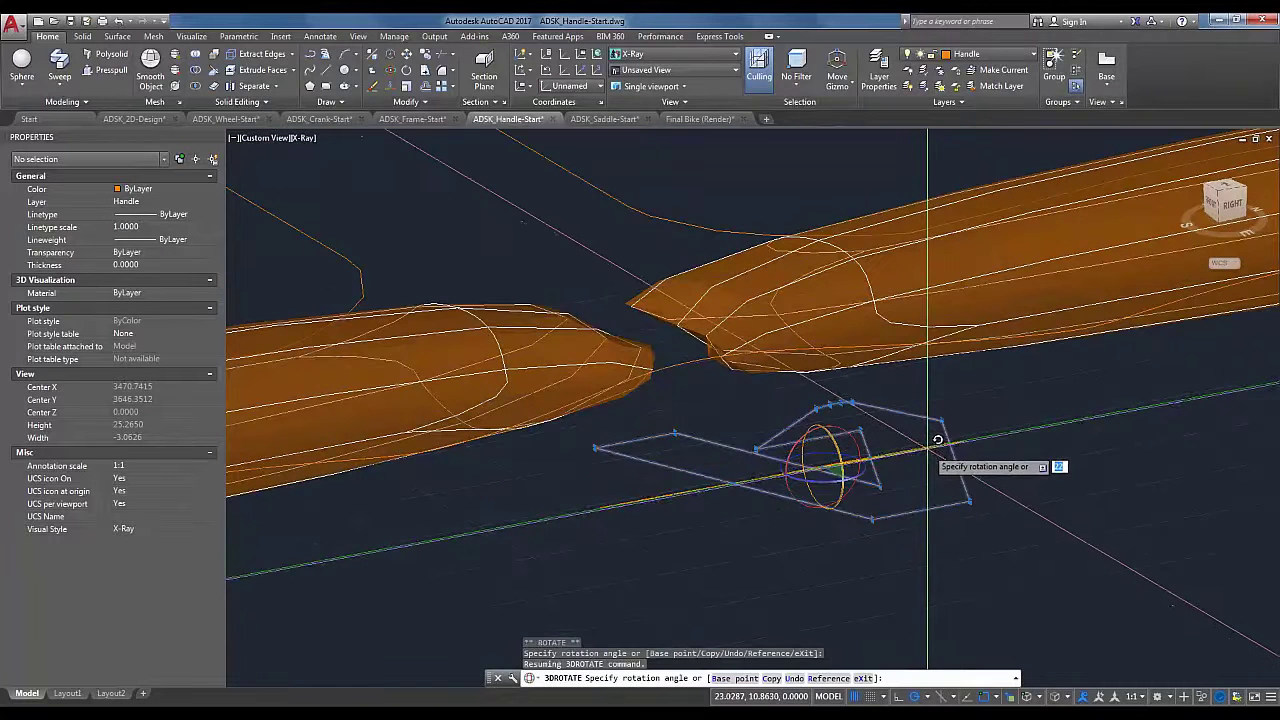
key("Return")
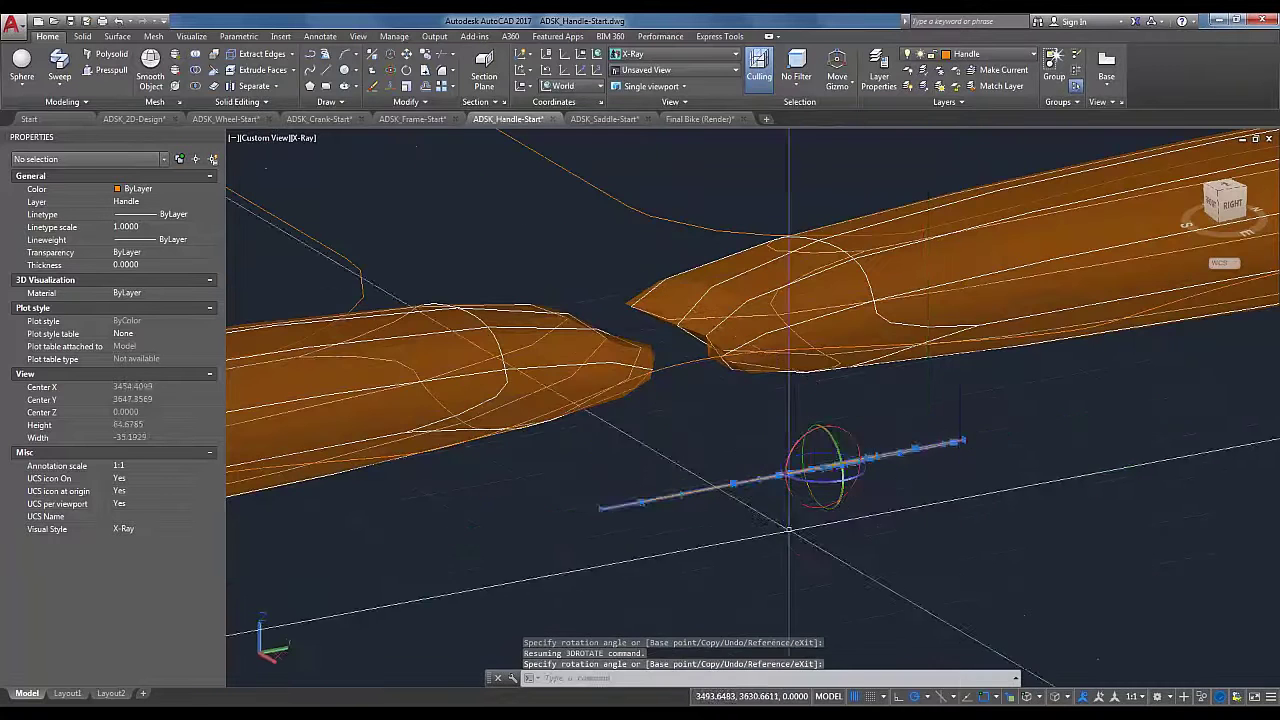
middle_click_drag(791, 531, 992, 519, "shift")
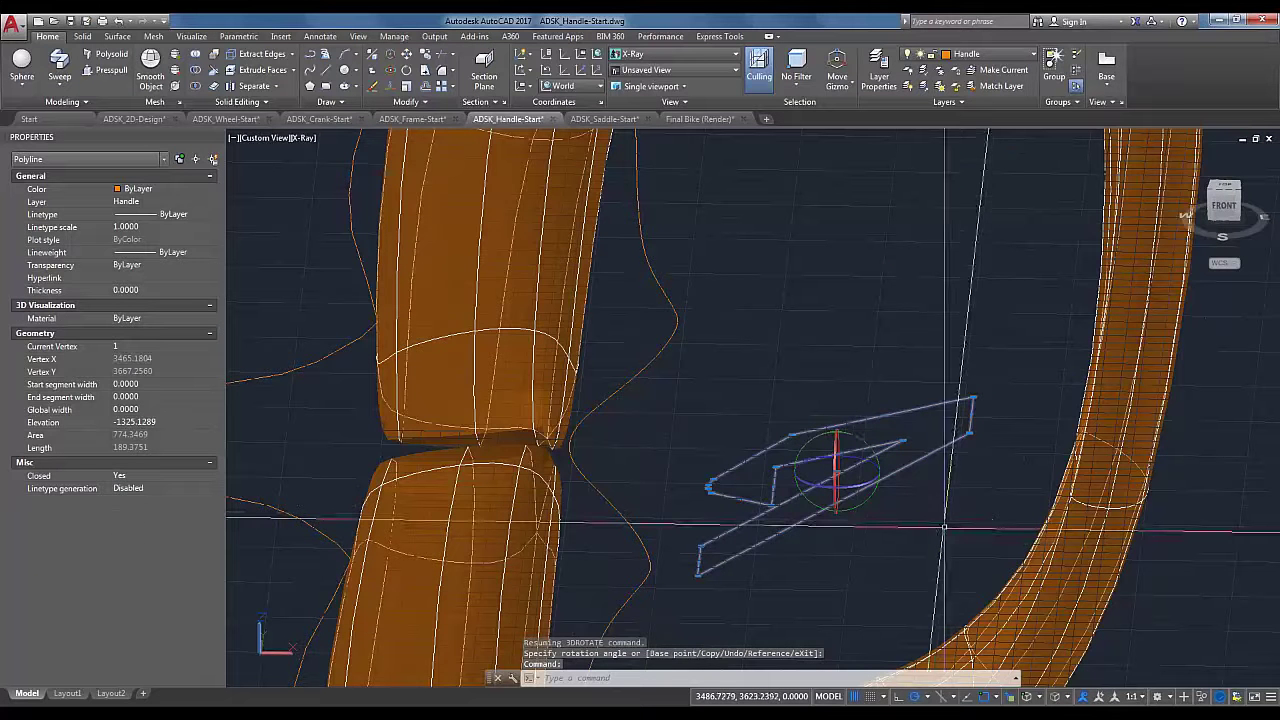
key("Escape")
Step: Extrude the tilted closed polyline into a solid with a height of 5
left_click(62, 88)
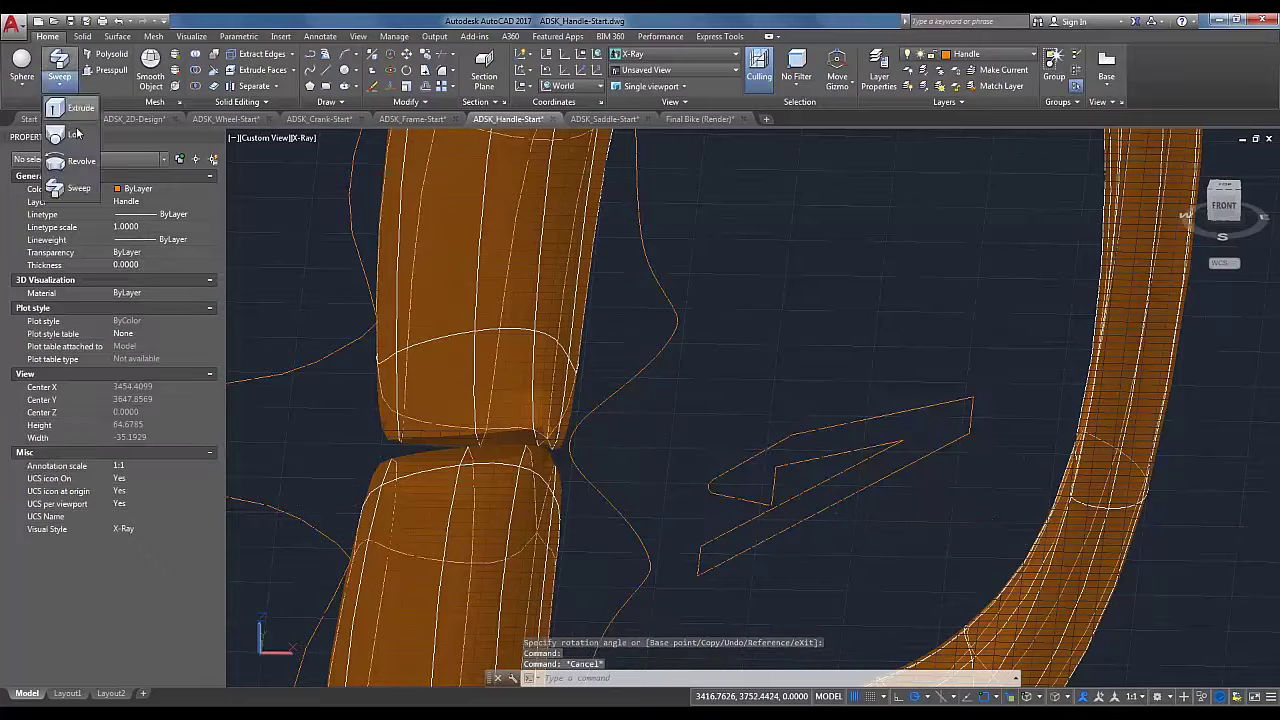
left_click(60, 110)
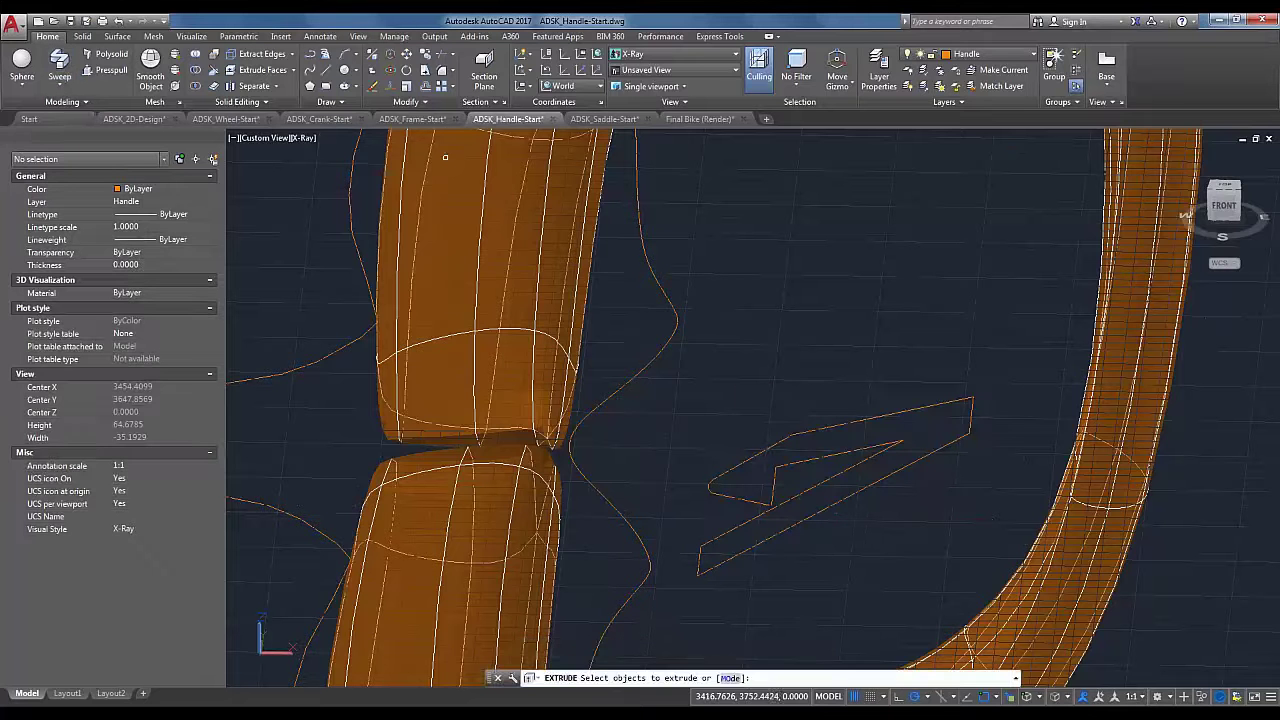
left_click(922, 405)
key("Return")
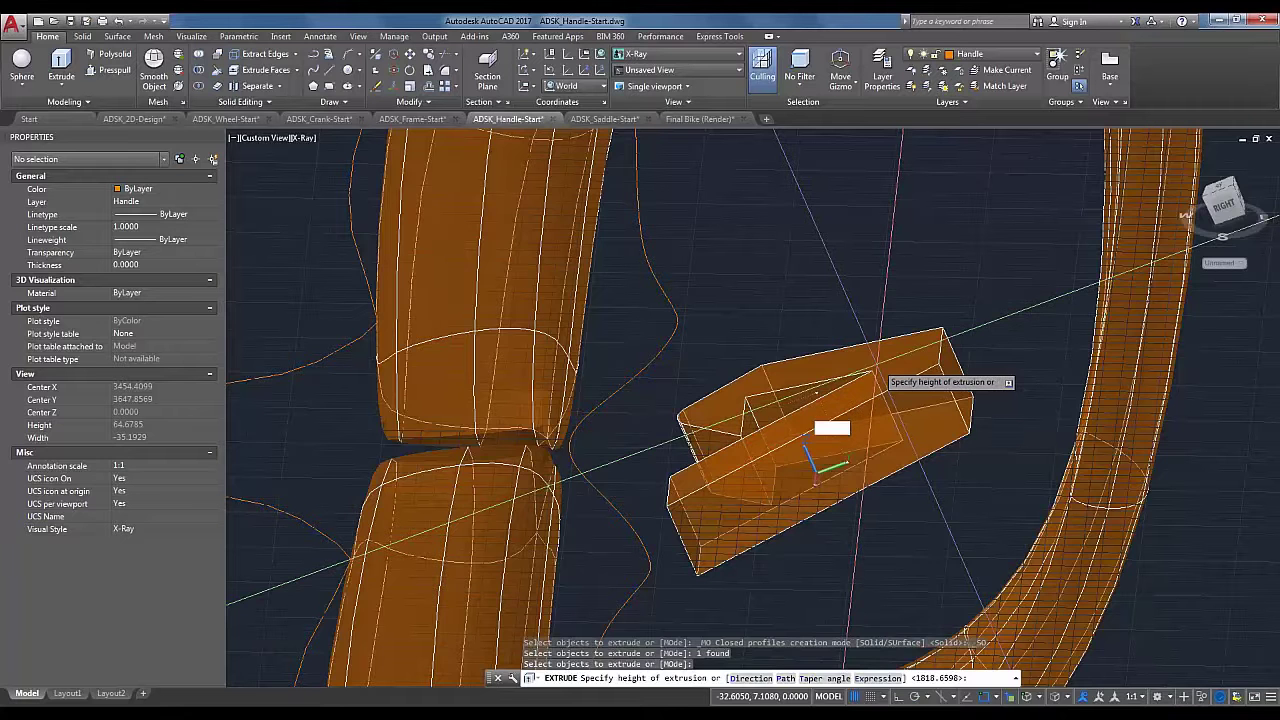
key("Return")
scroll(944, 448, "down", 2)
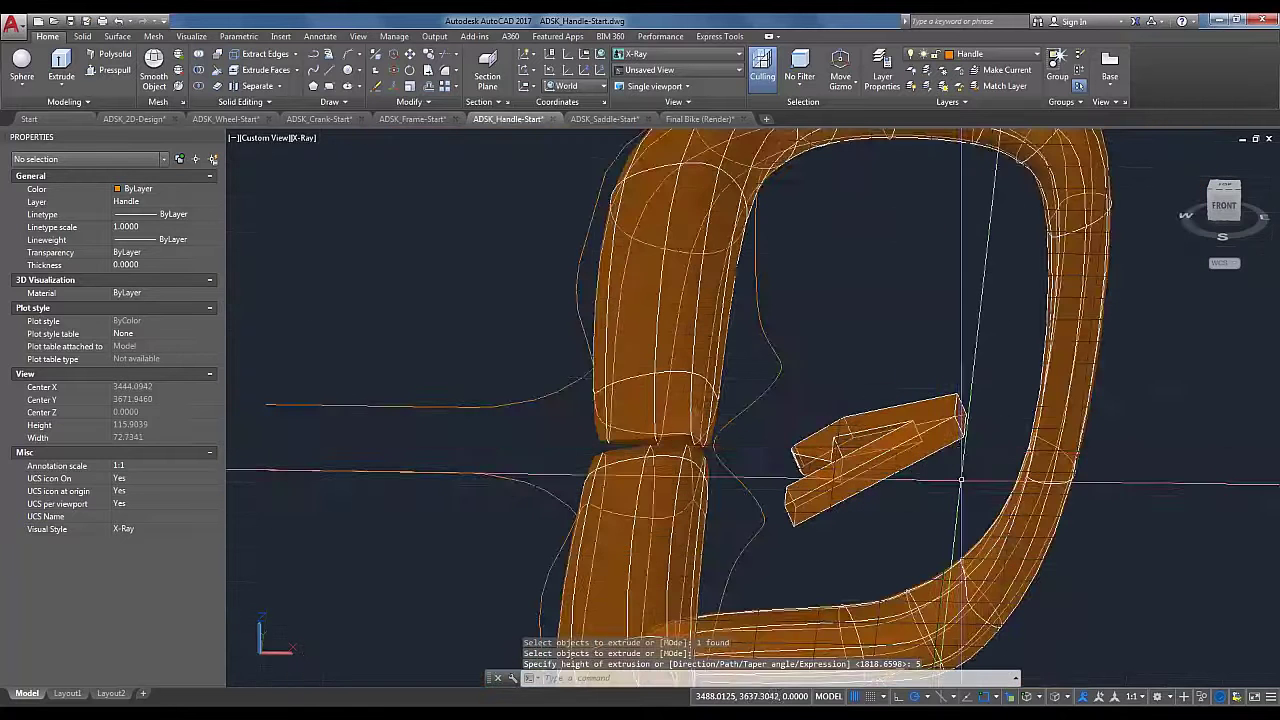
middle_click_drag(950, 478, 879, 492, "shift")
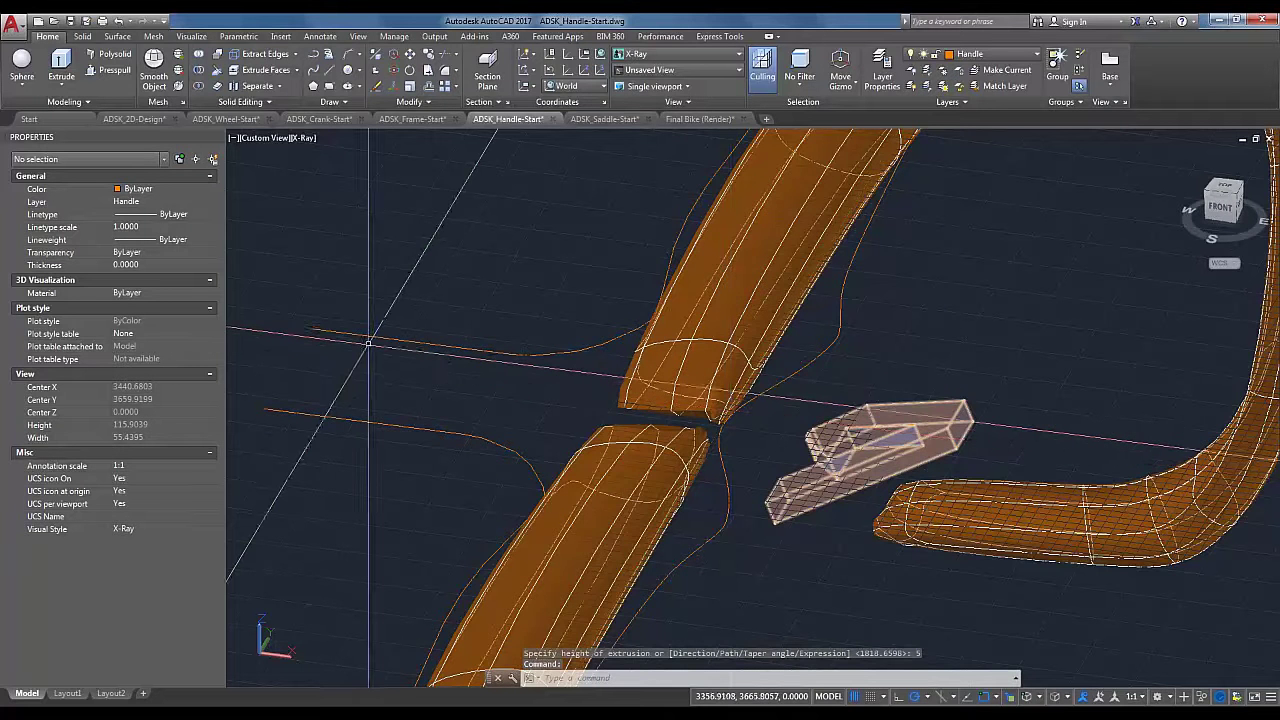
middle_click_drag(361, 345, 491, 371)
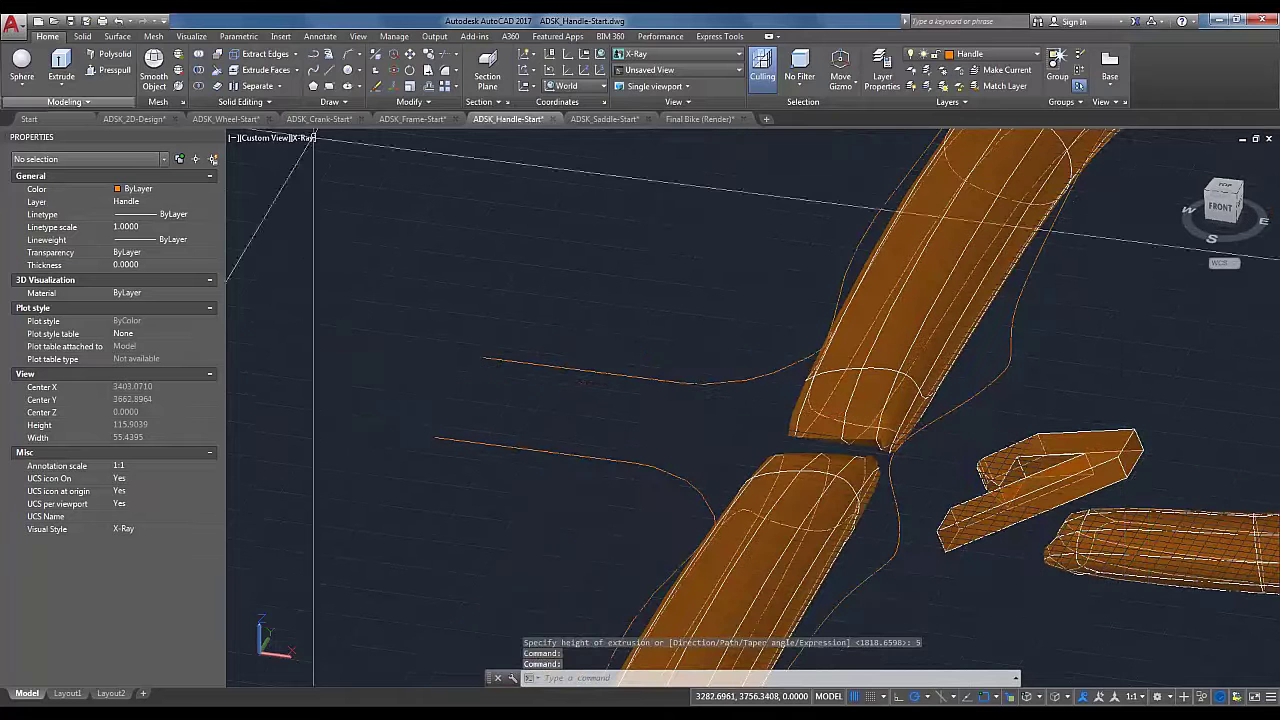
left_click(82, 36)
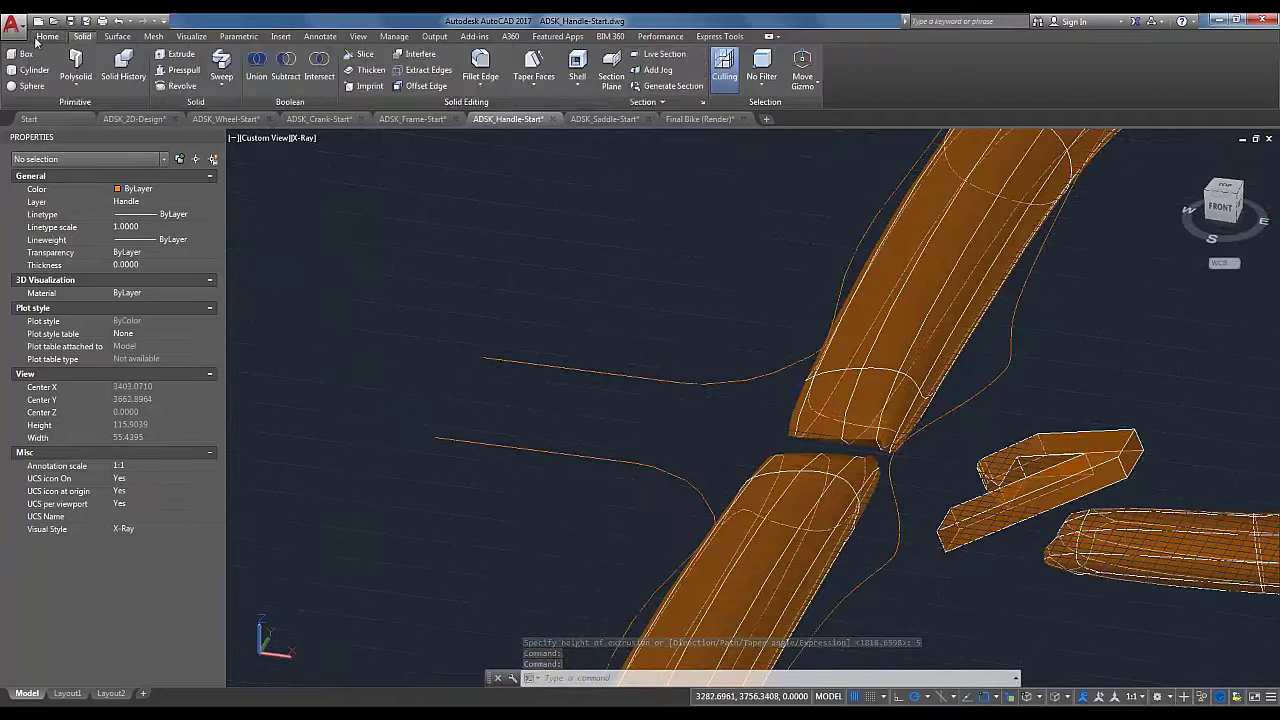
left_click(47, 36)
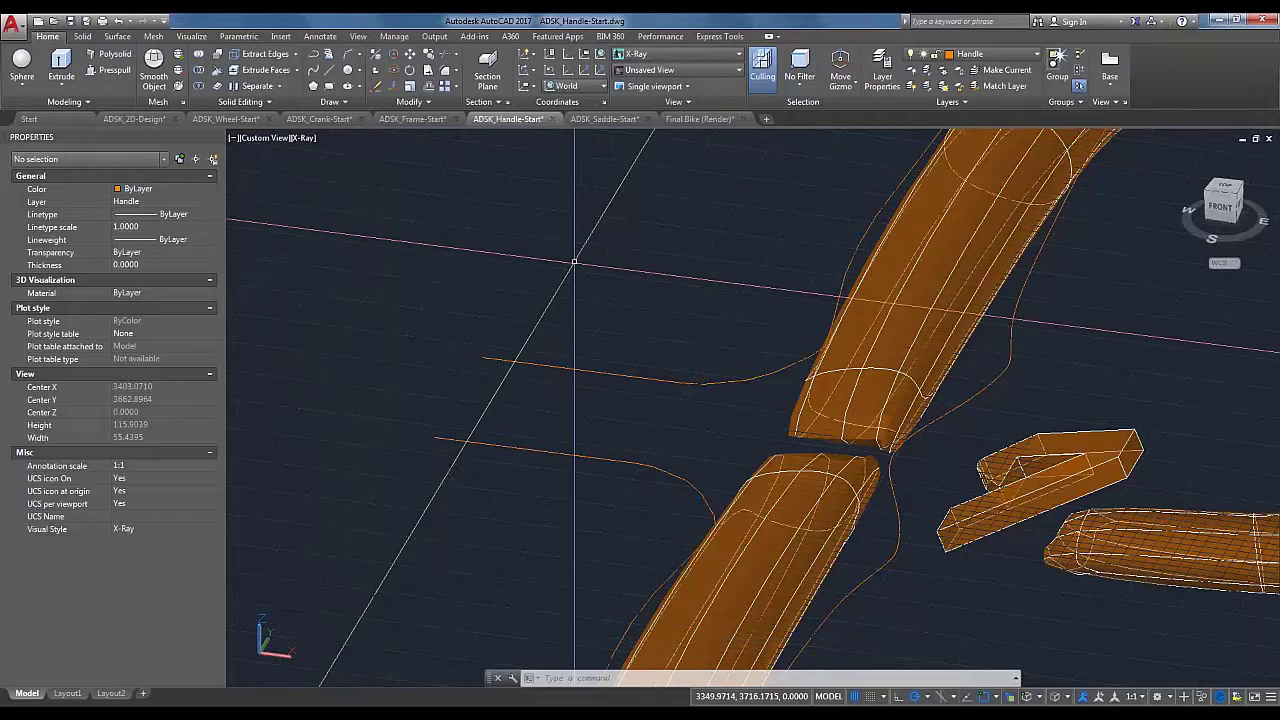
middle_click_drag(567, 262, 395, 231)
scroll(1039, 418, "up", 2)
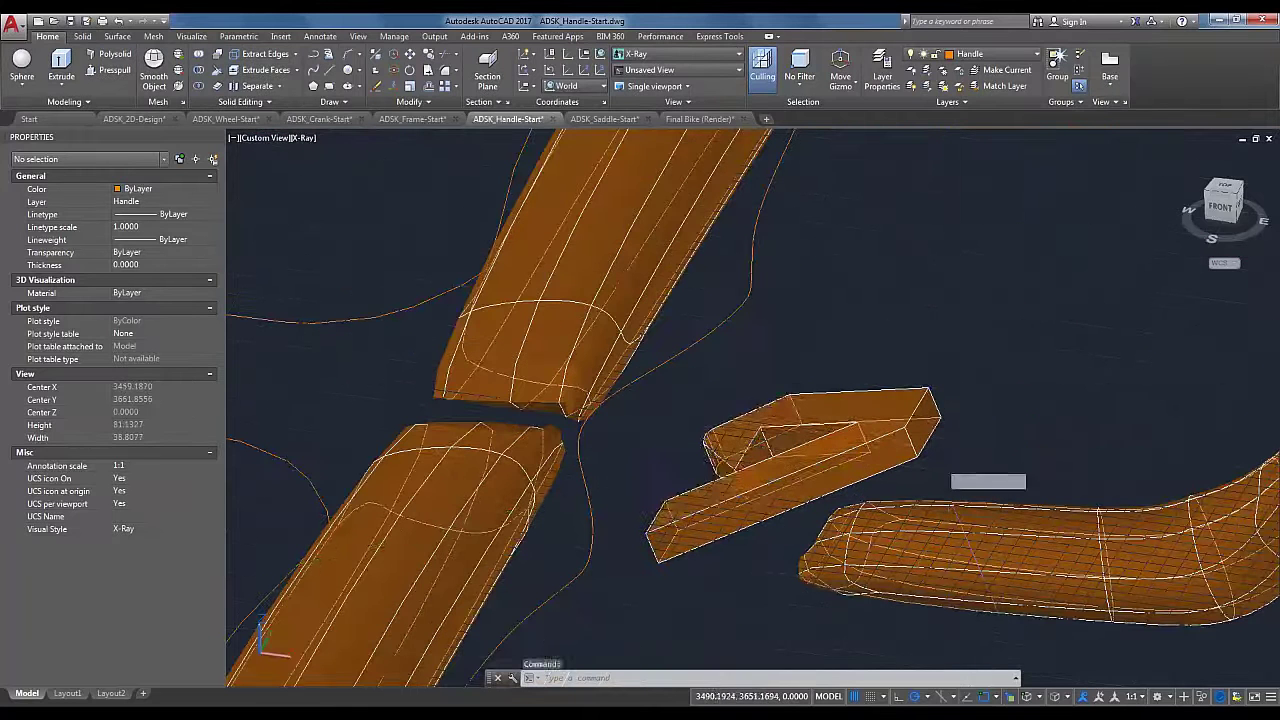
type("l")
key("Return")
key("Escape")
scroll(953, 428, "down", 2)
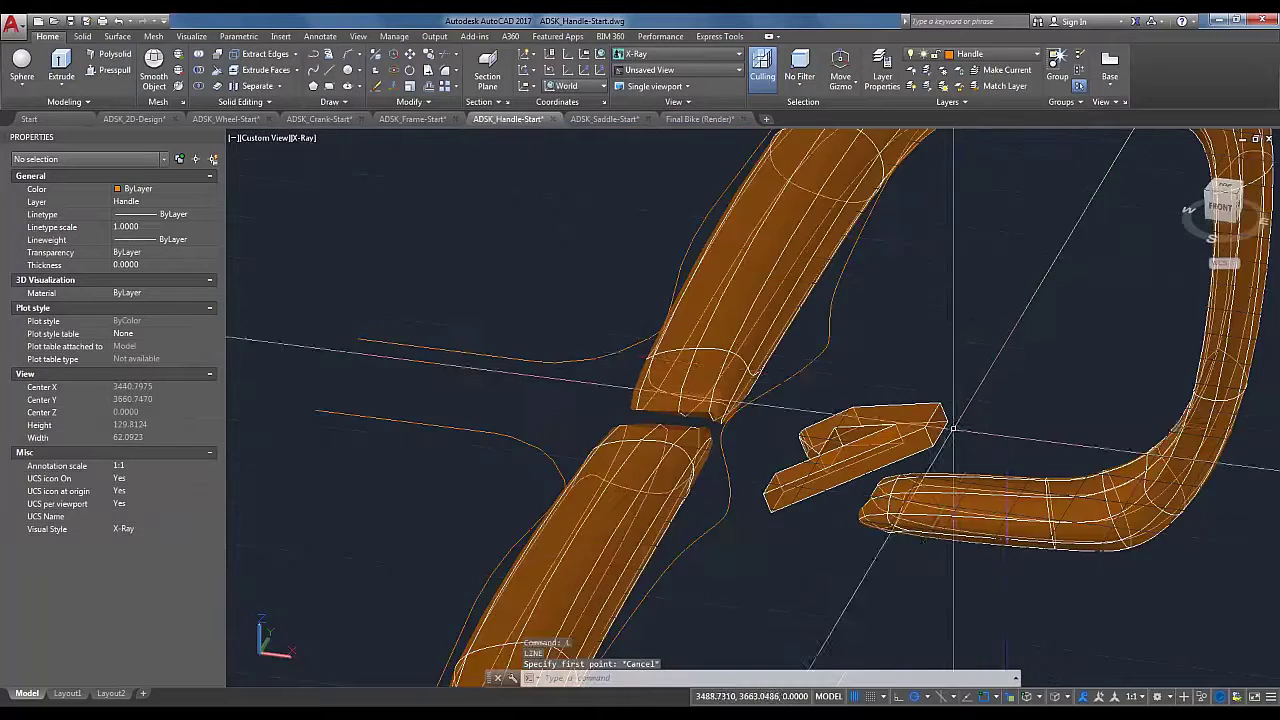
Step: Draw a straight line about 156.5 long at 180° from the upper end corner of the extruded solid, across the handlebar gap
type("l")
key("Return")
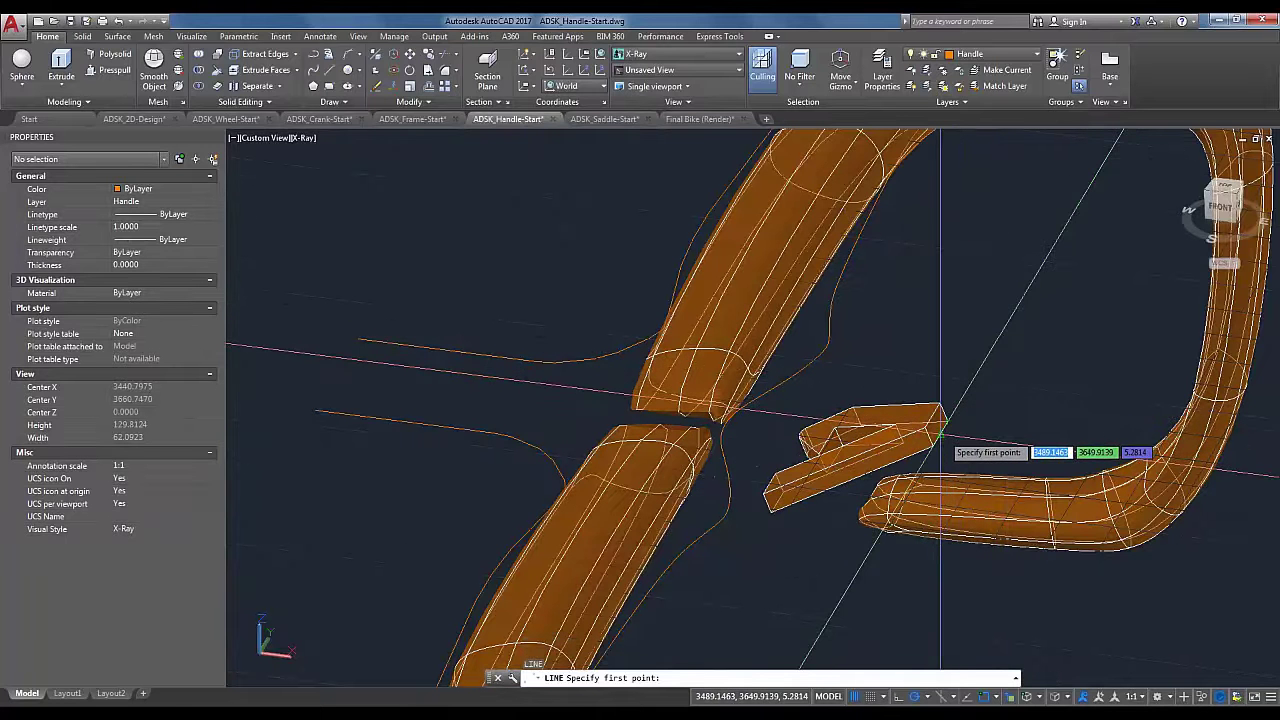
scroll(935, 428, "up", 3)
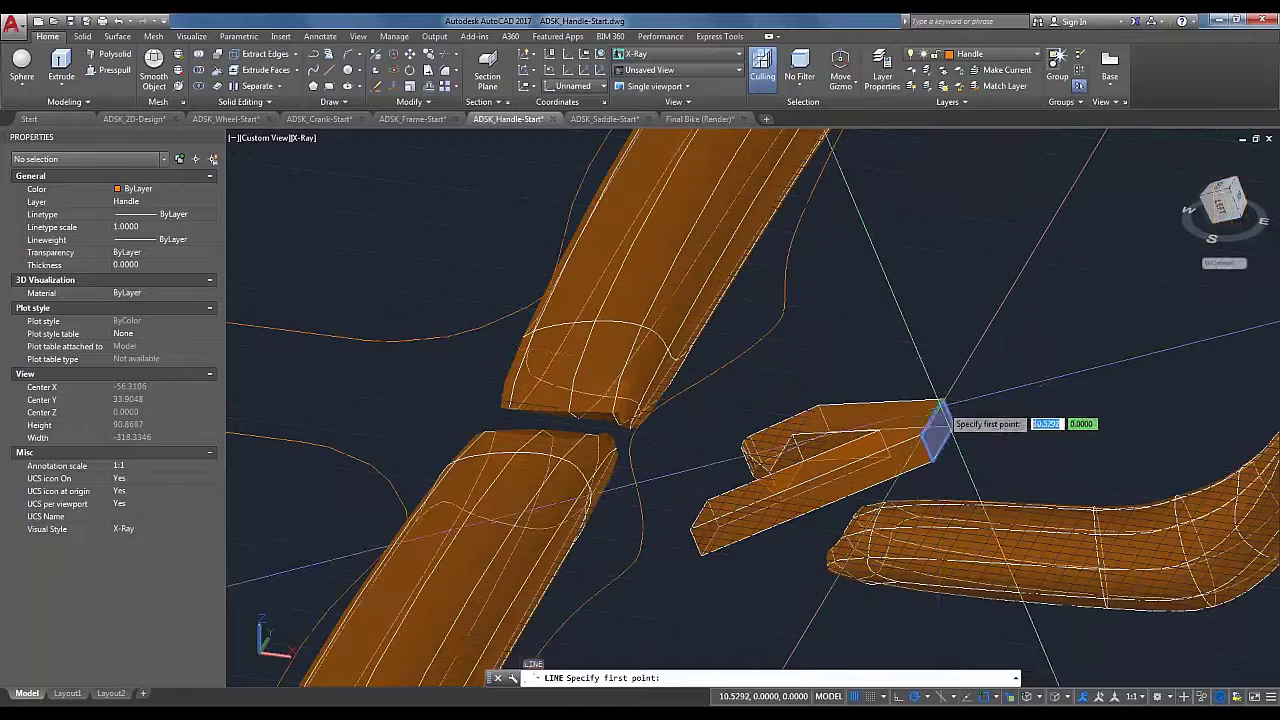
left_click(940, 411)
scroll(857, 445, "down", 5)
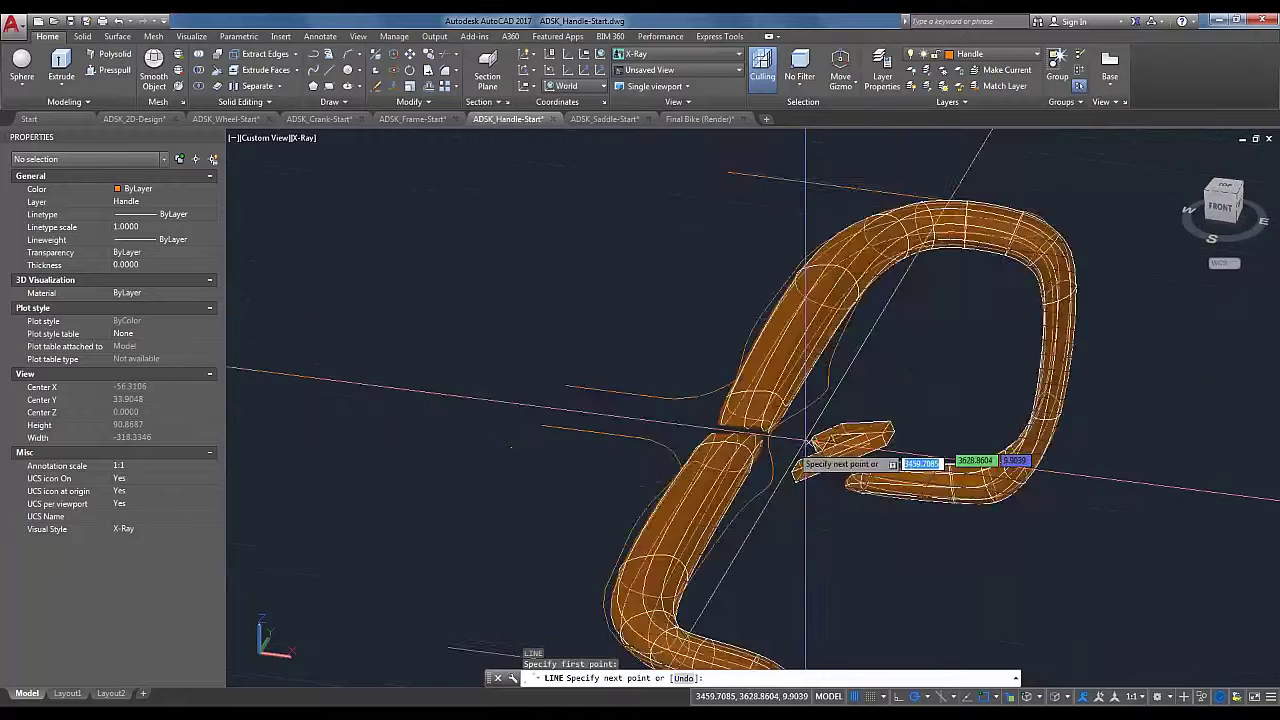
scroll(580, 390, "up", 5)
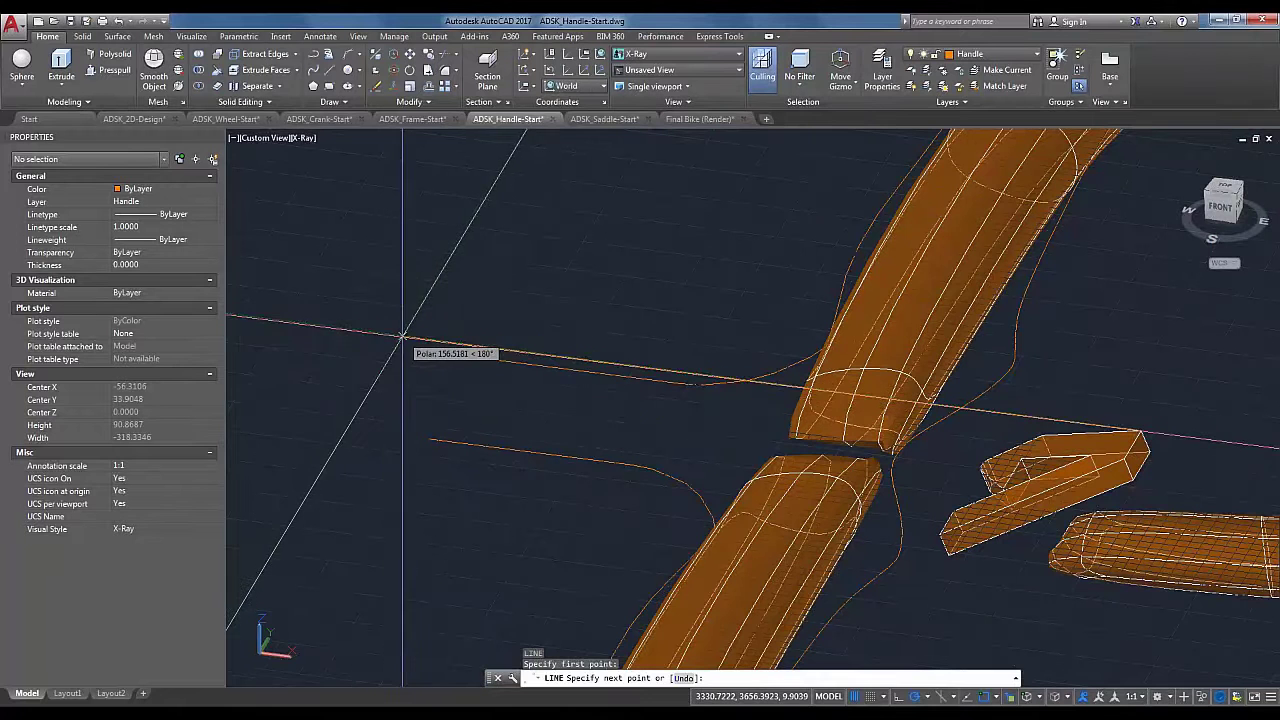
left_click(403, 337)
key("Escape")
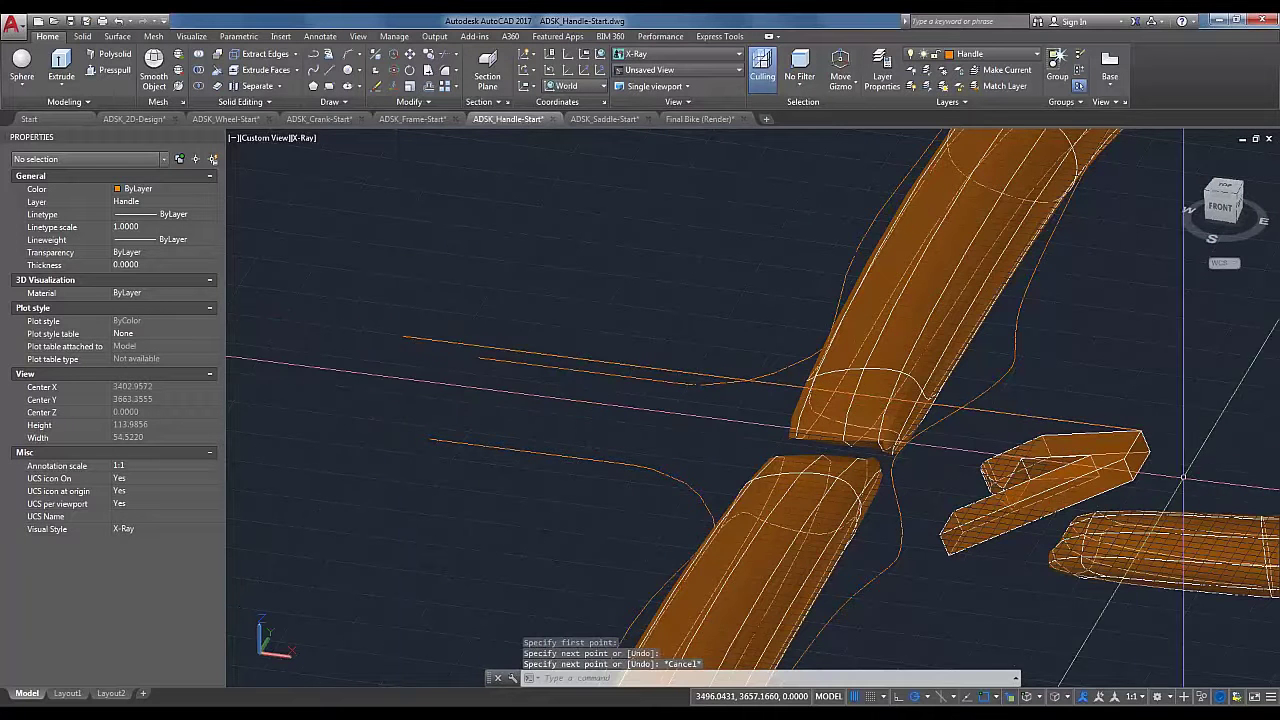
Step: Extrude the upper arrow-shaped face of the solid, using the long straight line as the extrusion path
middle_click_drag(1165, 479, 1125, 482, "shift")
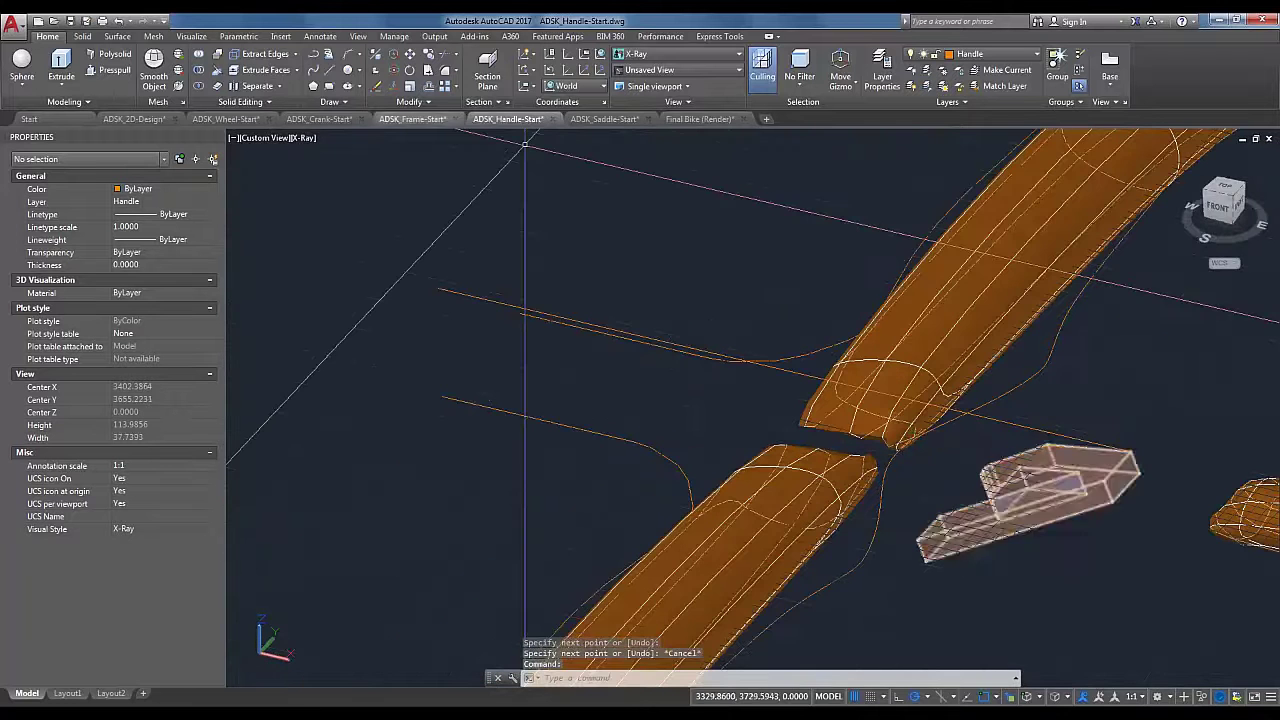
left_click(248, 75)
scroll(1000, 490, "up", 2)
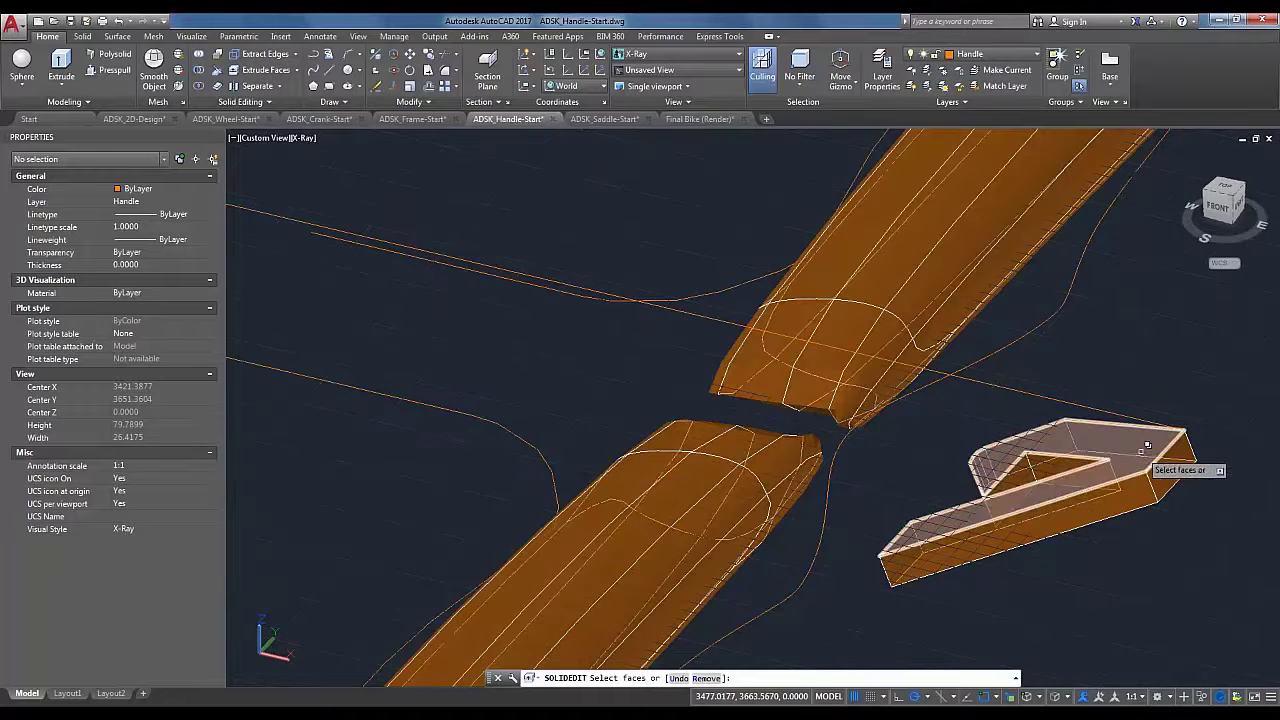
left_click(1136, 446)
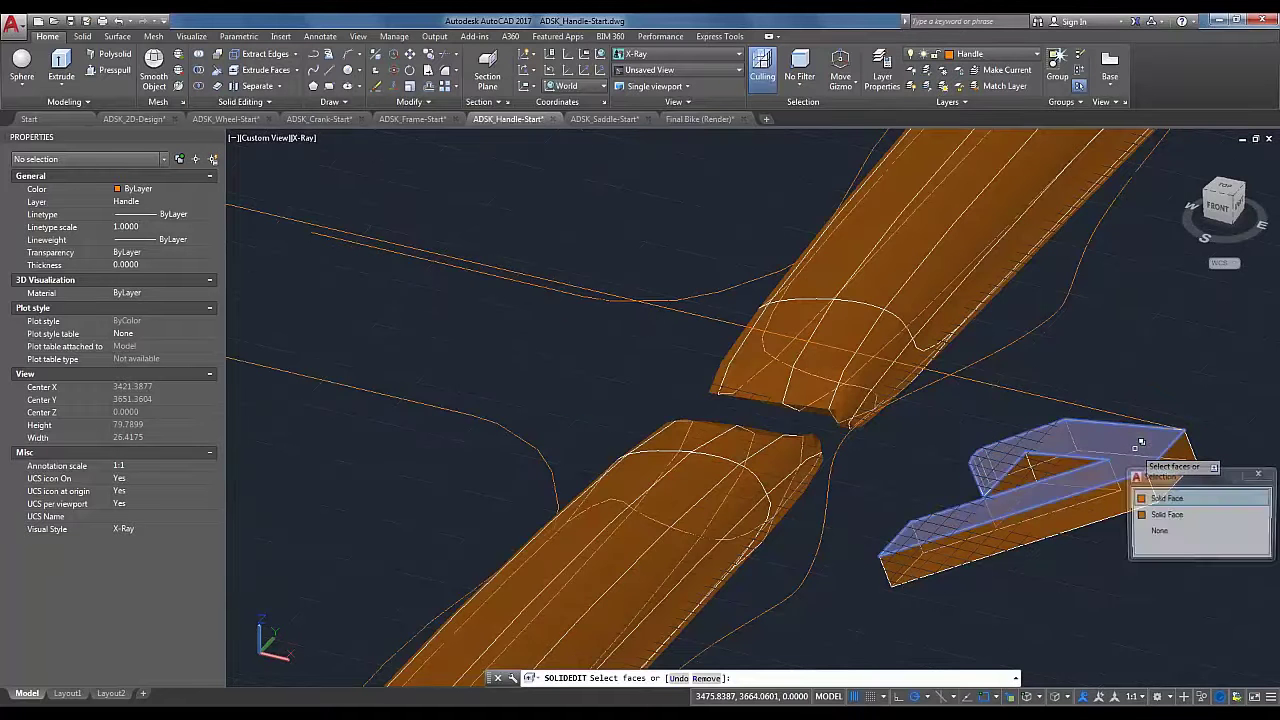
left_click(1166, 498)
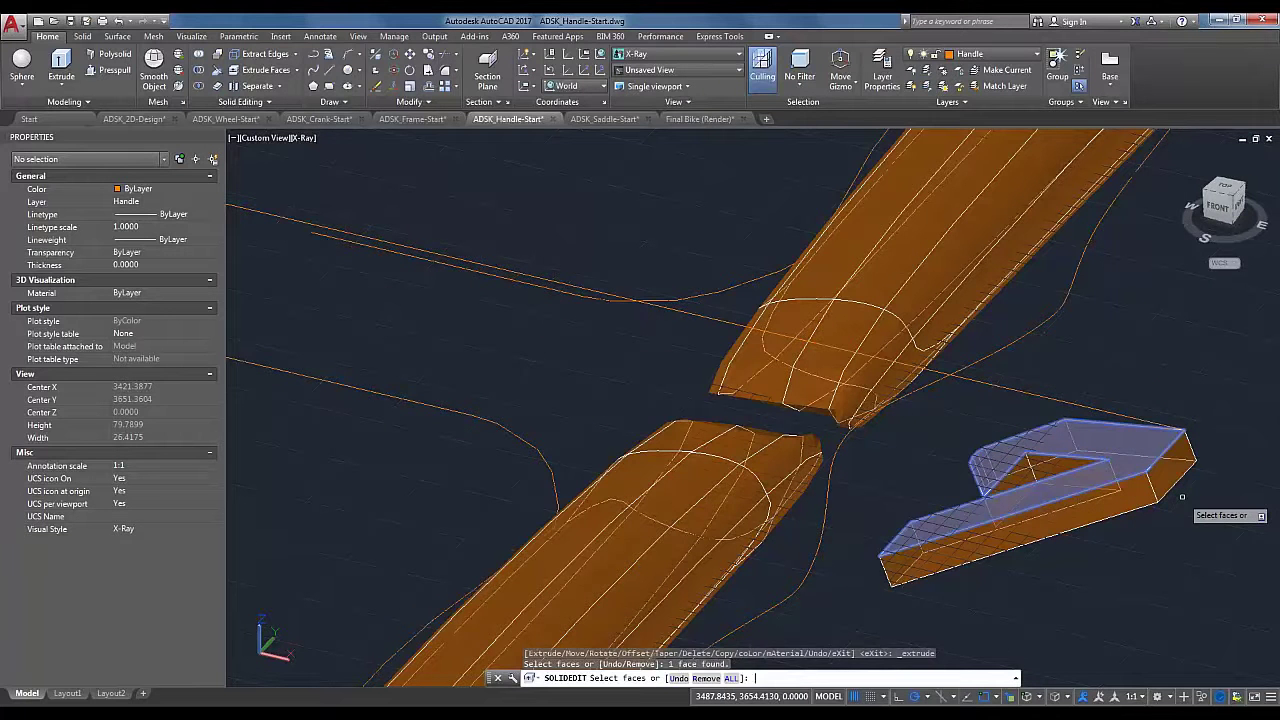
key("Return")
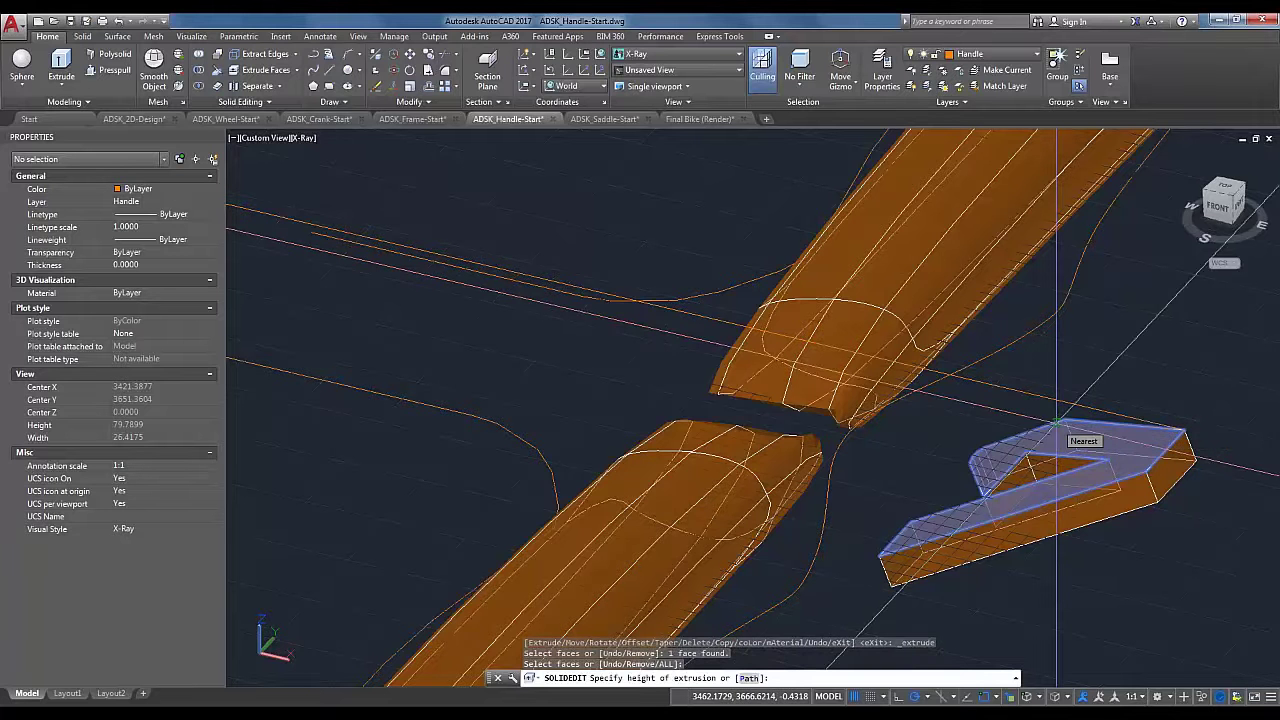
key("Return")
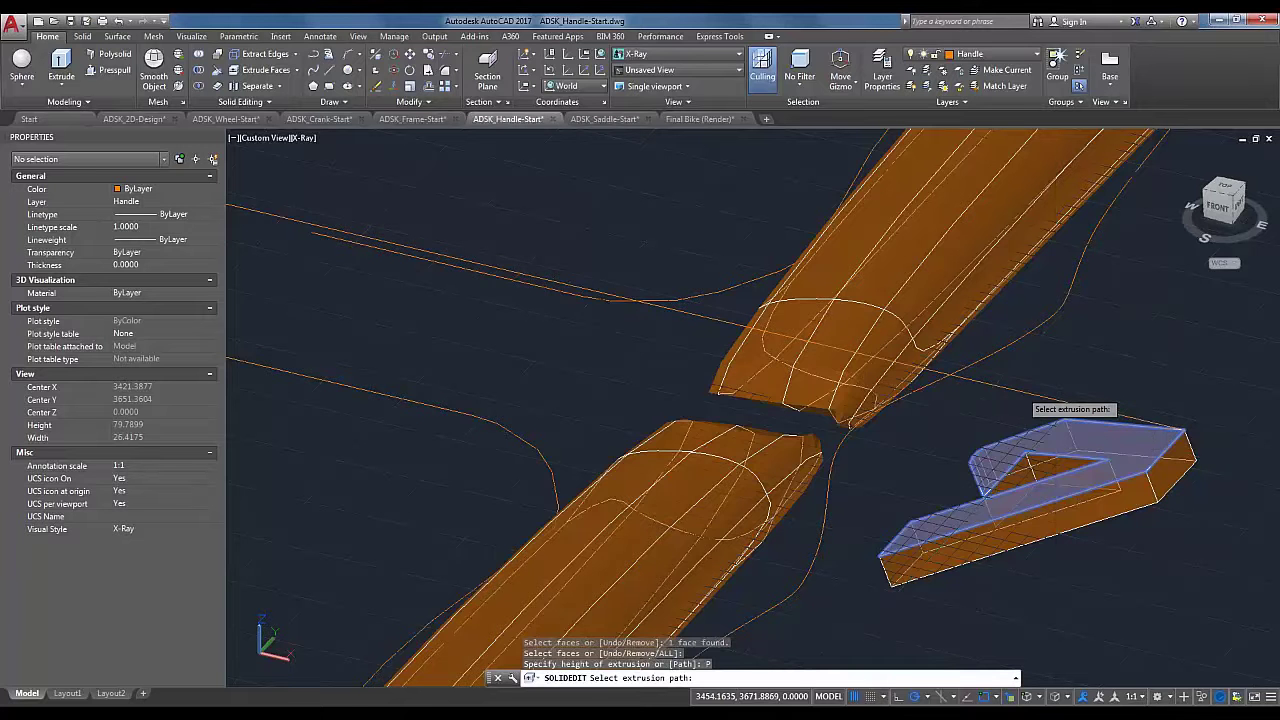
left_click(1020, 391)
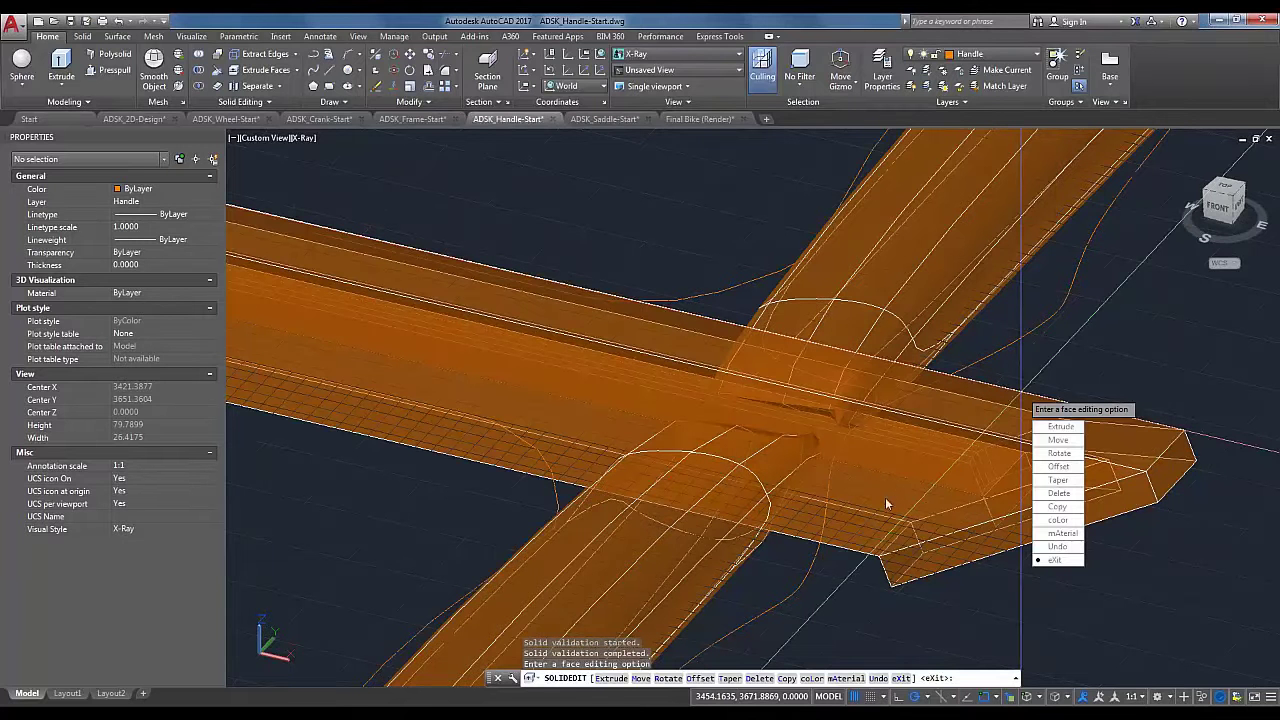
key("Return")
key("Return")
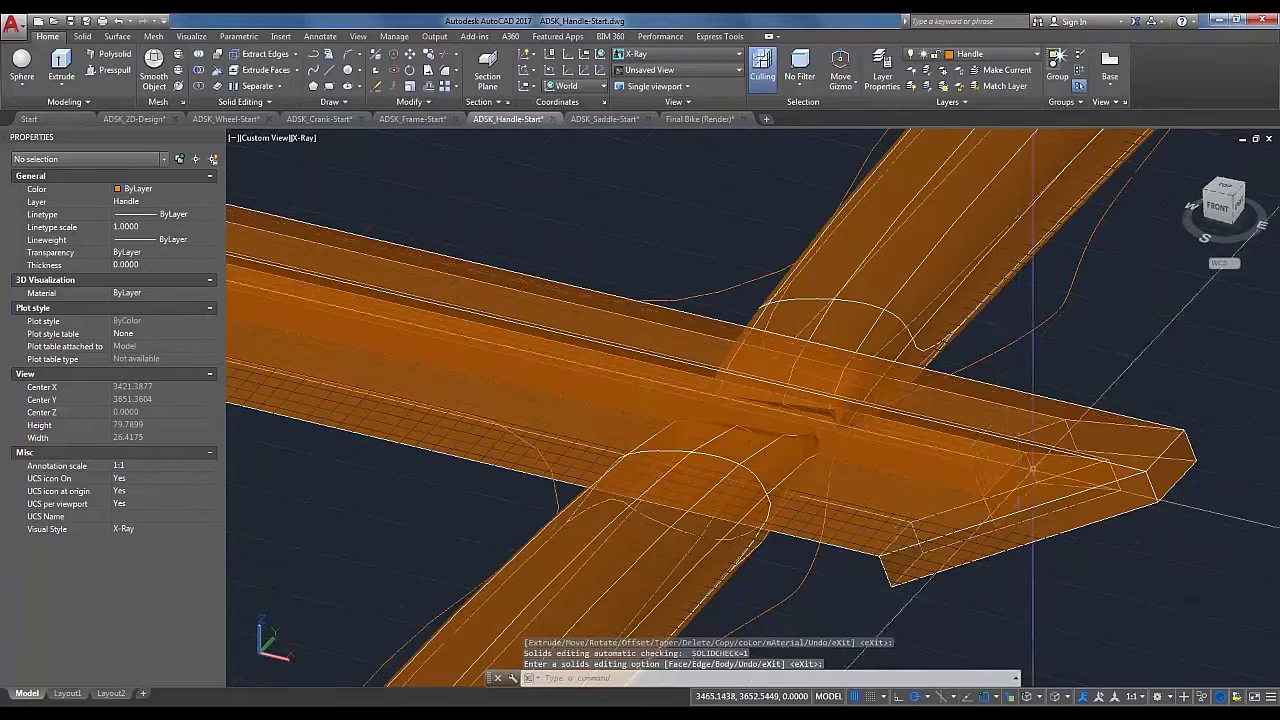
Step: Examine the extruded stem from several sides, especially where it crosses the gap between the two handlebar halves
scroll(1005, 505, "down", 4)
middle_click_drag(1005, 505, 835, 480, "shift")
key("Return")
key("Return")
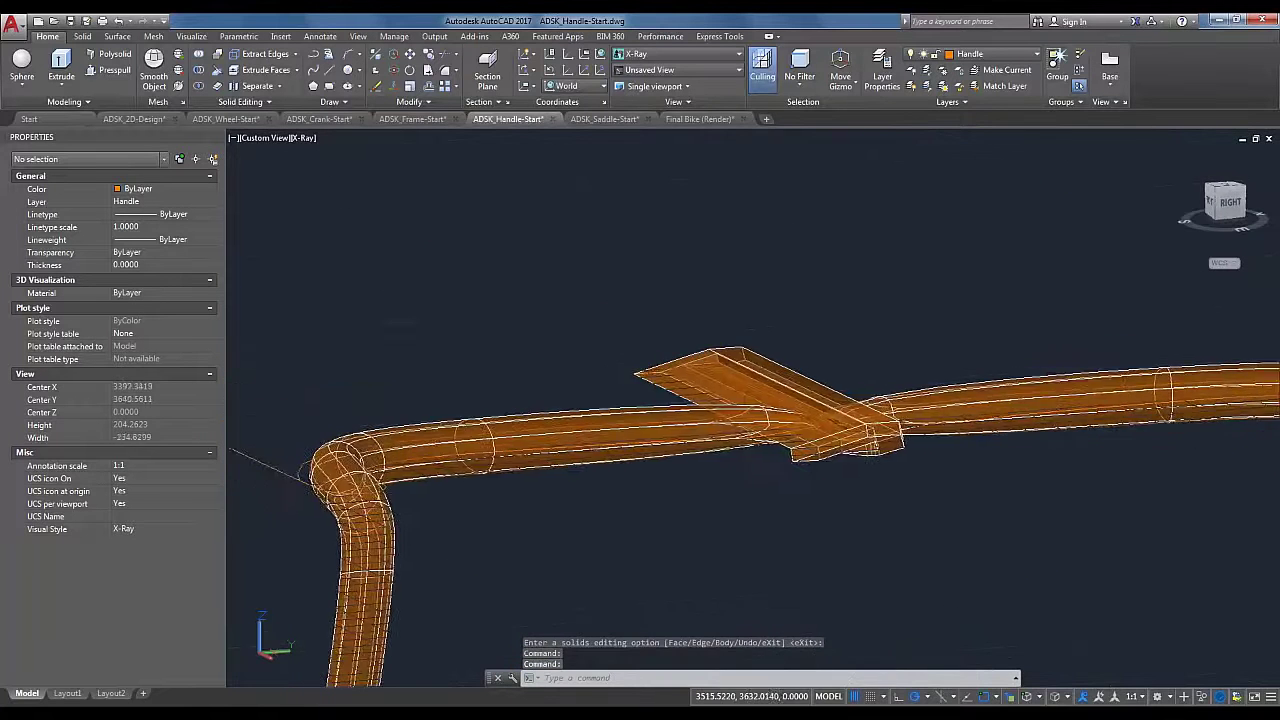
scroll(940, 493, "up", 3)
middle_click_drag(940, 495, 891, 473, "shift")
scroll(1062, 562, "down", 5)
middle_click_drag(865, 430, 932, 386, "shift")
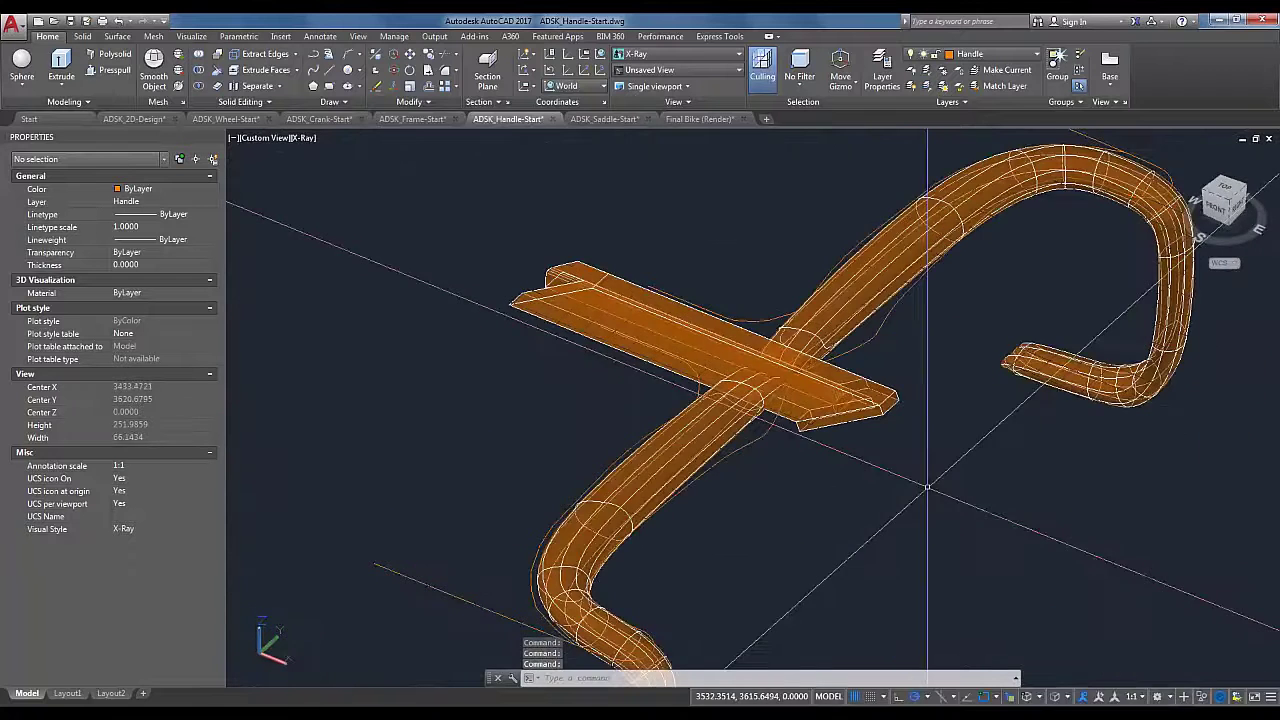
scroll(932, 386, "up", 3)
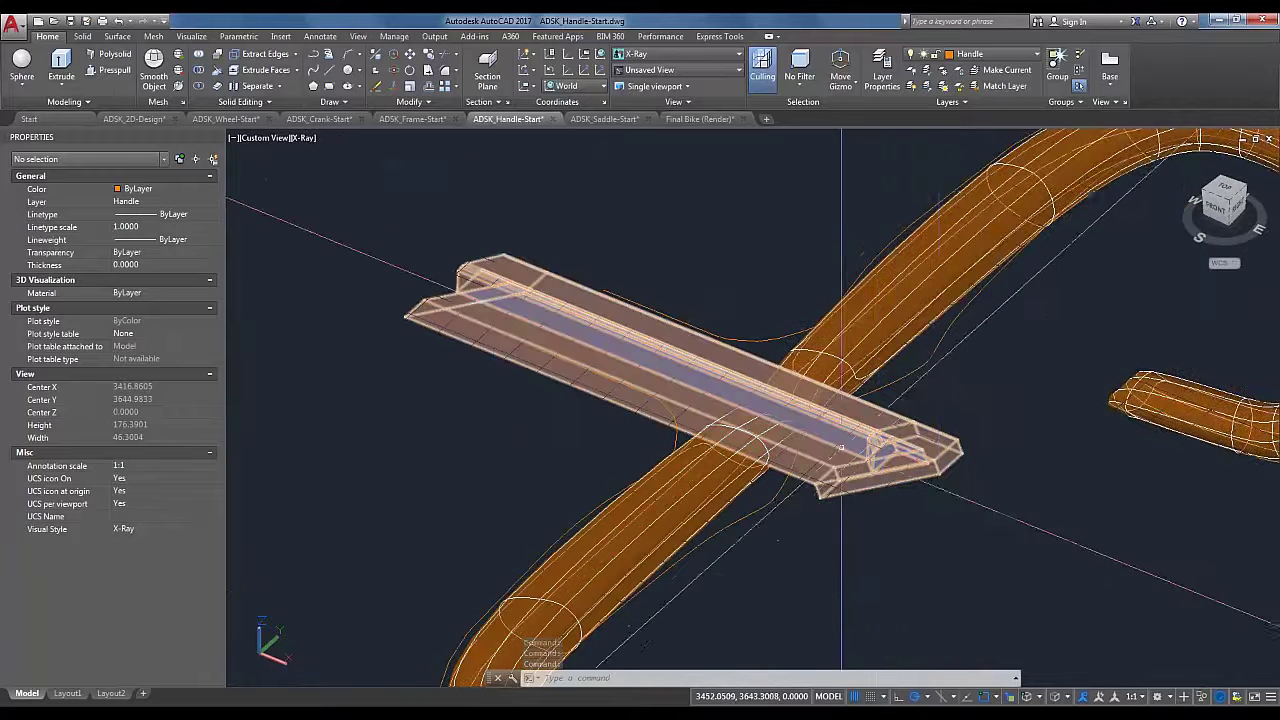
scroll(949, 403, "down", 1)
scroll(959, 403, "up", 1)
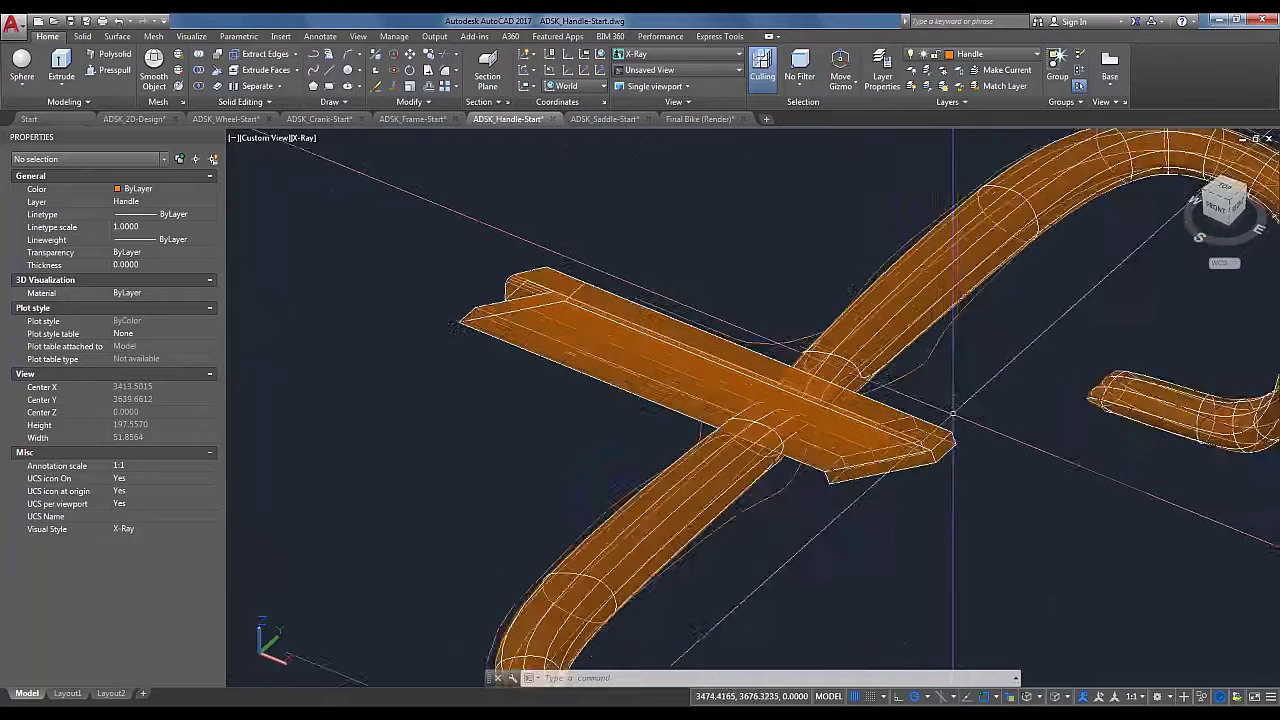
middle_click_drag(959, 405, 1105, 545, "shift")
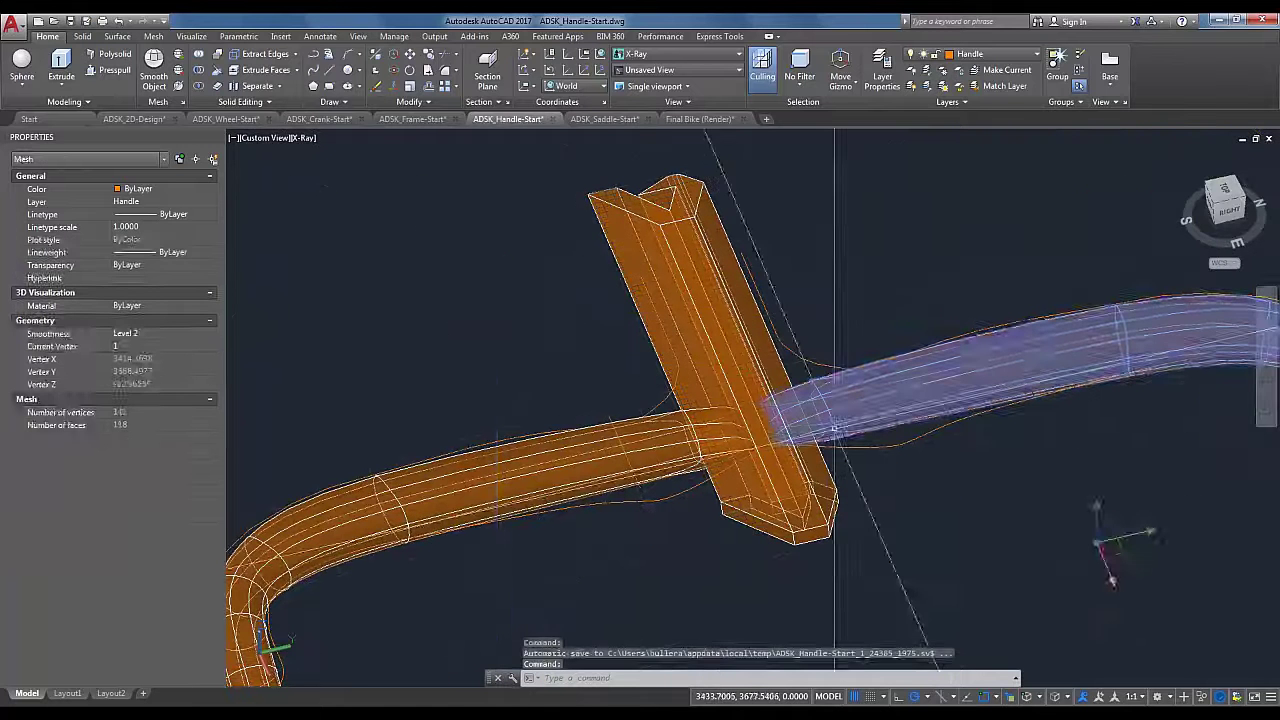
key("Escape")
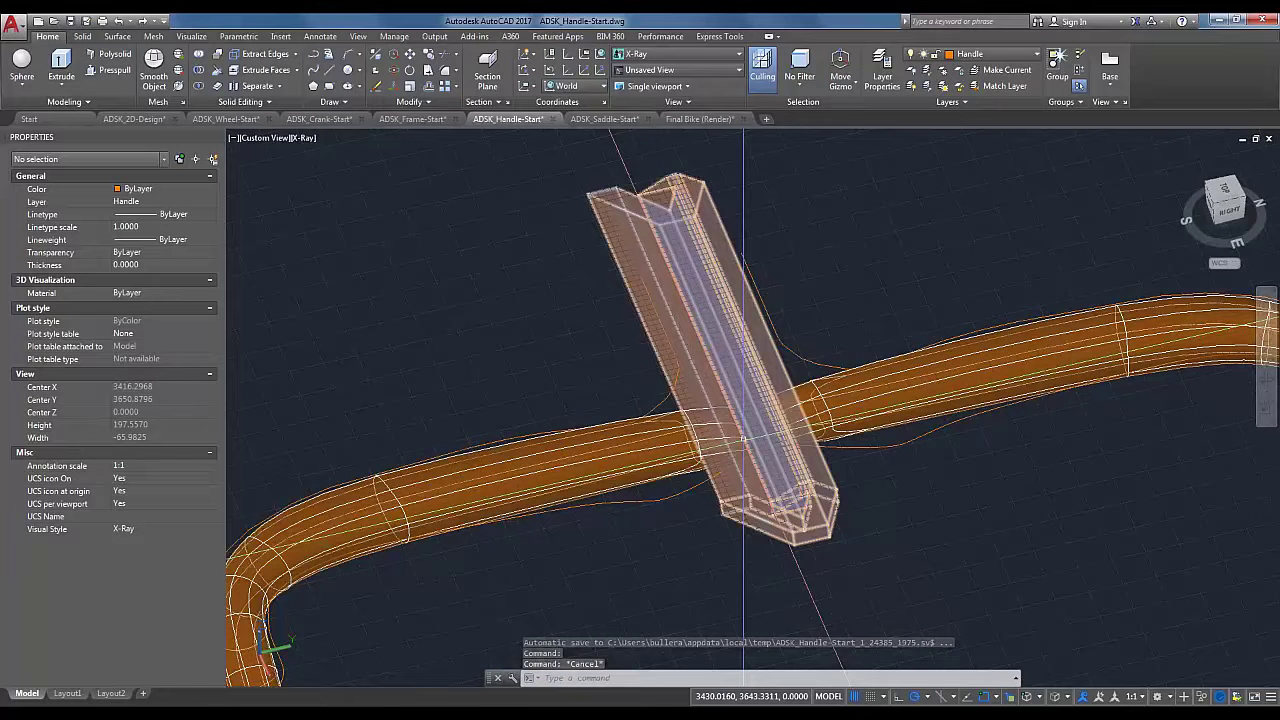
mouse_move(743, 440)
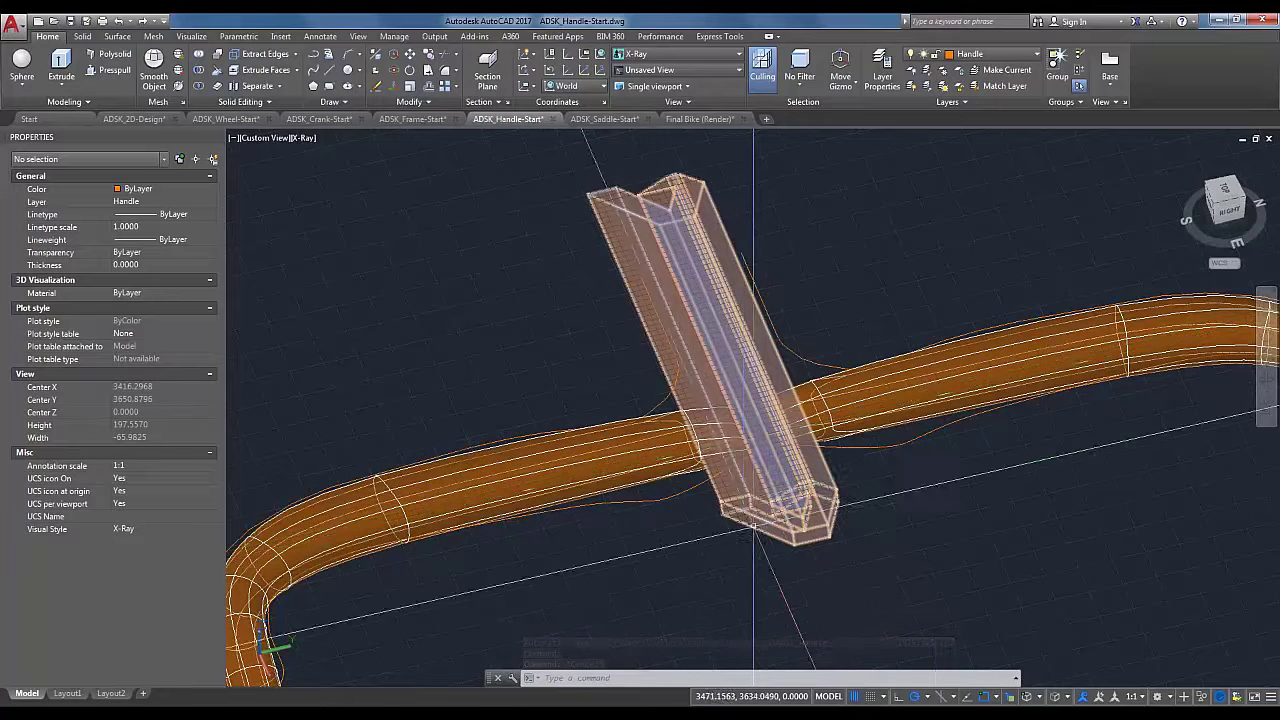
middle_click_drag(918, 507, 1071, 471, "shift")
mouse_move(985, 430)
middle_mouse_down()
mouse_move(896, 347)
mouse_move(800, 315)
middle_mouse_up()
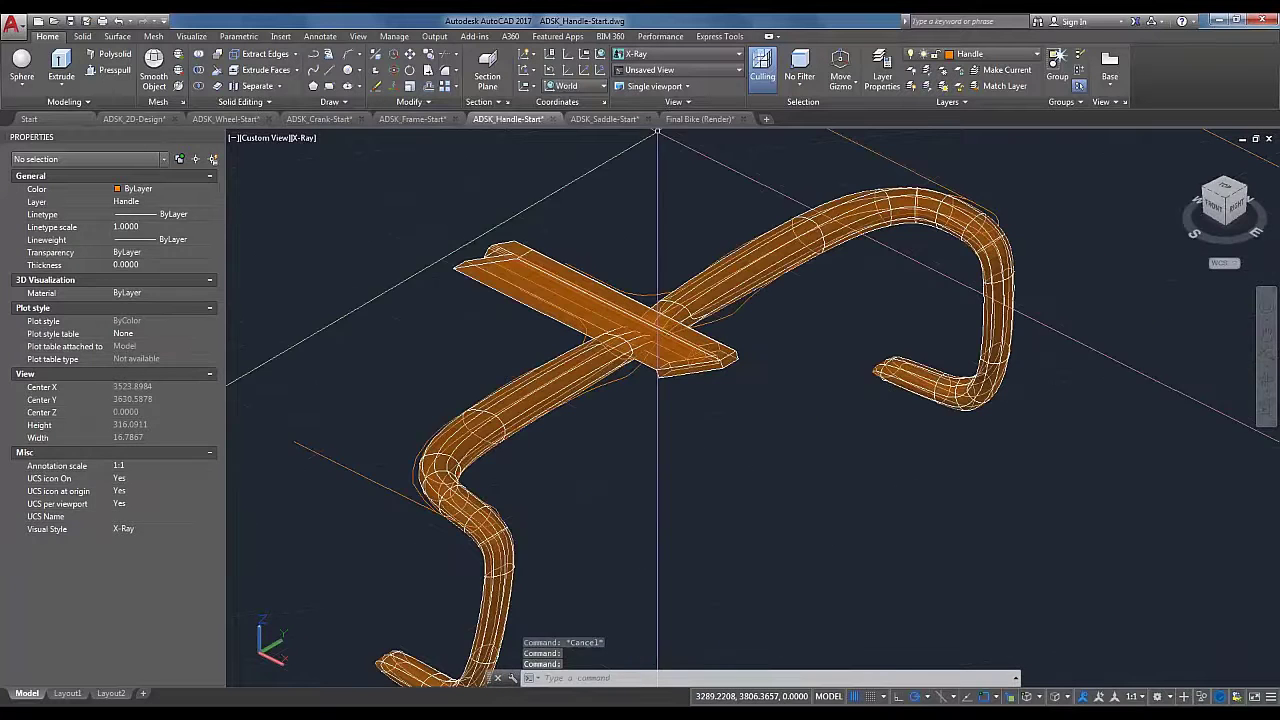
Step: Switch to the ADSK_Saddle-Start drawing and show its saddle outlines in the 3D home view
left_click(604, 119)
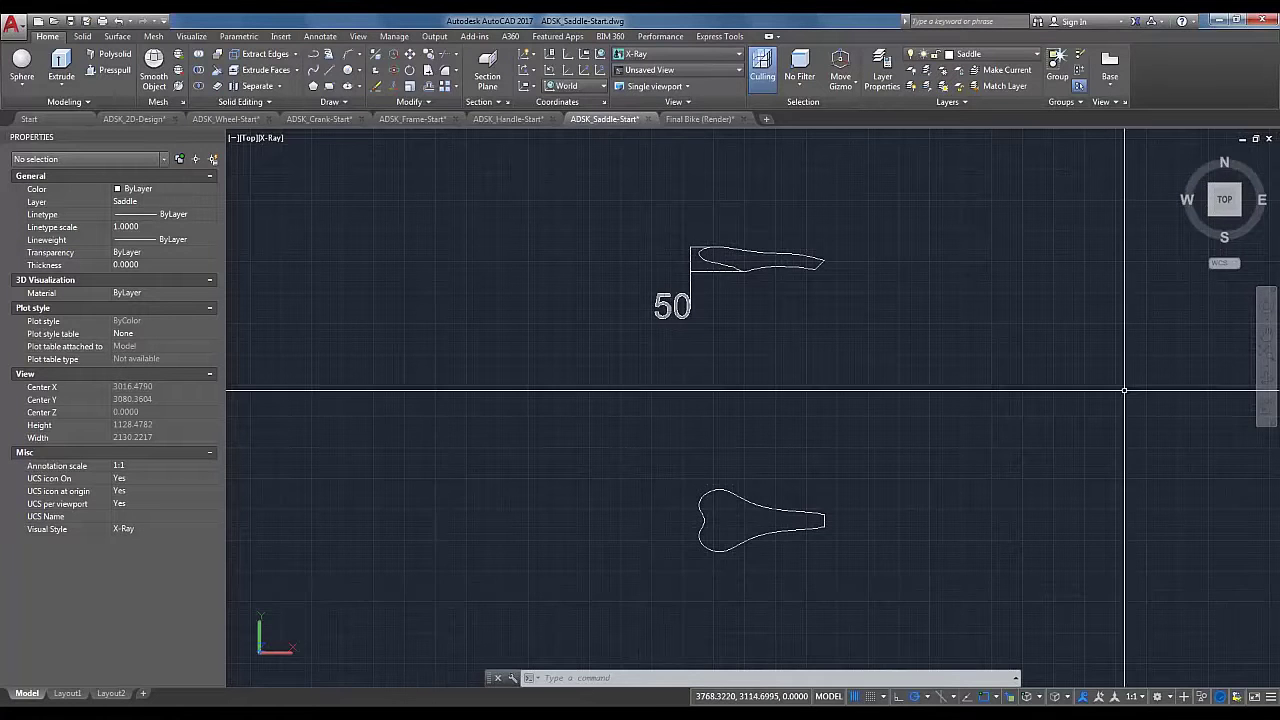
left_click(1180, 156)
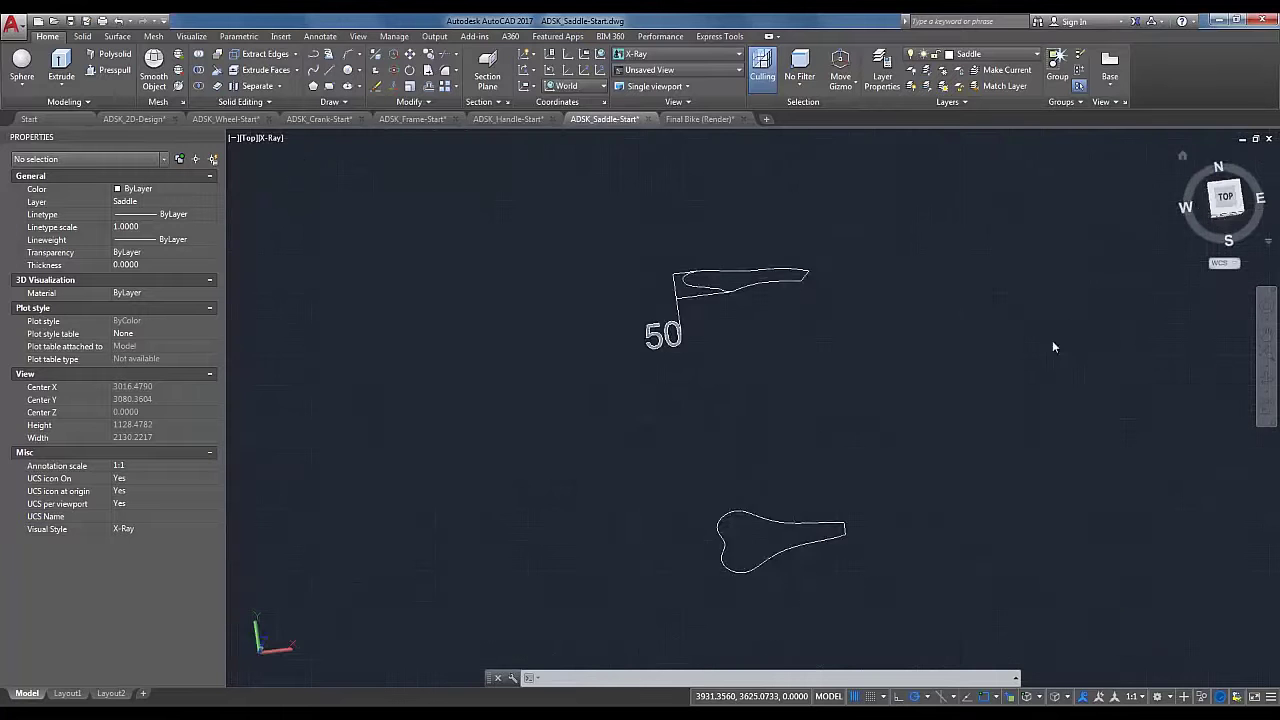
scroll(955, 496, "up", 4)
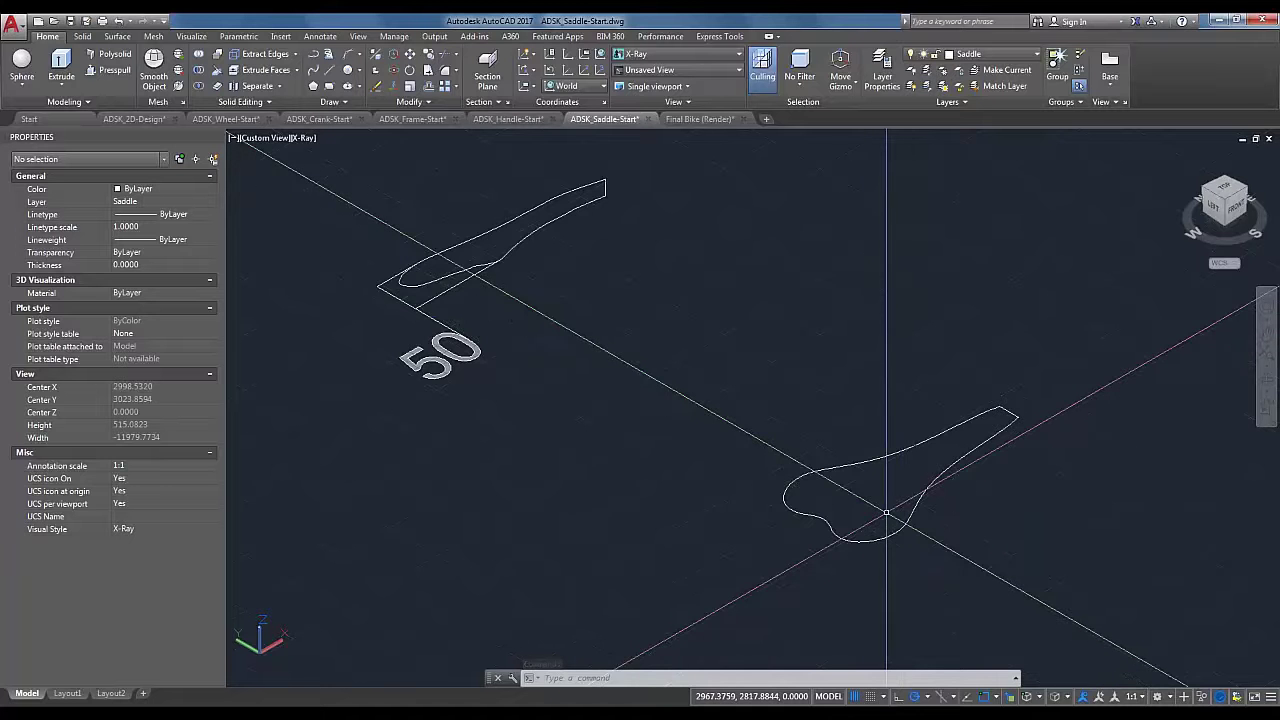
middle_click_drag(864, 508, 795, 479)
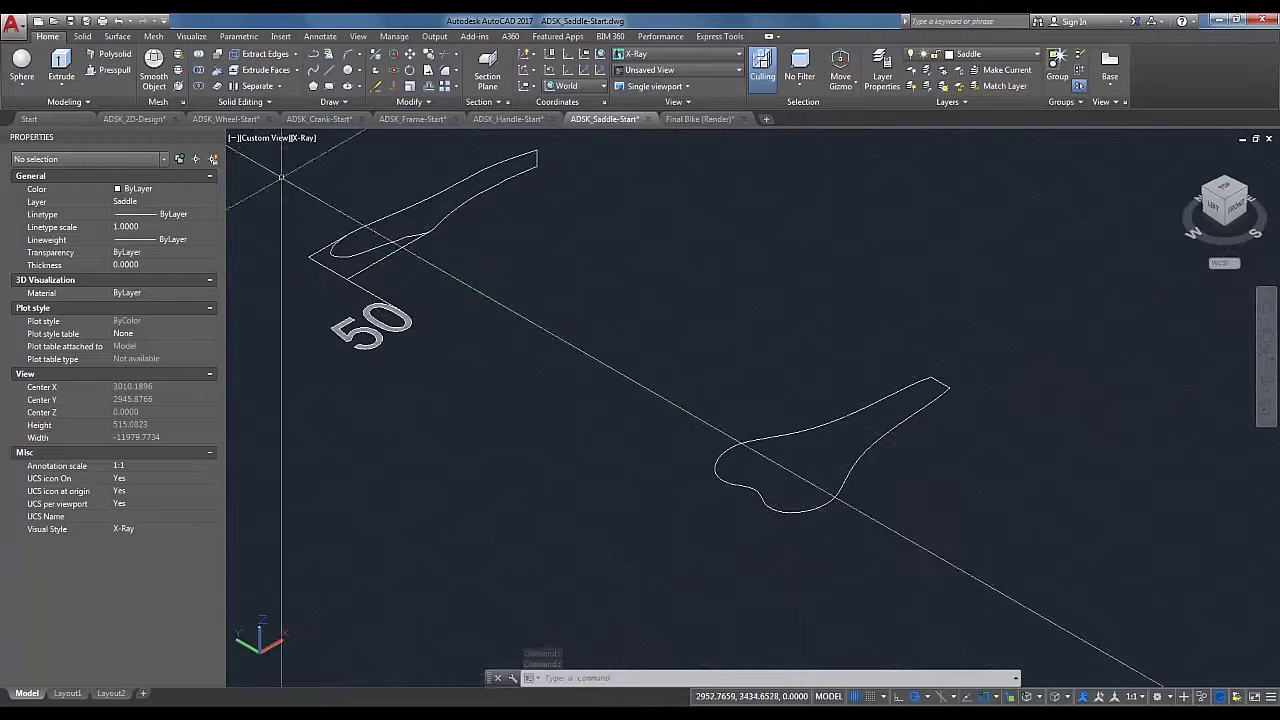
Step: Extrude the closed saddle plan outline into a solid with a height of 50
left_click(61, 64)
left_click(733, 481)
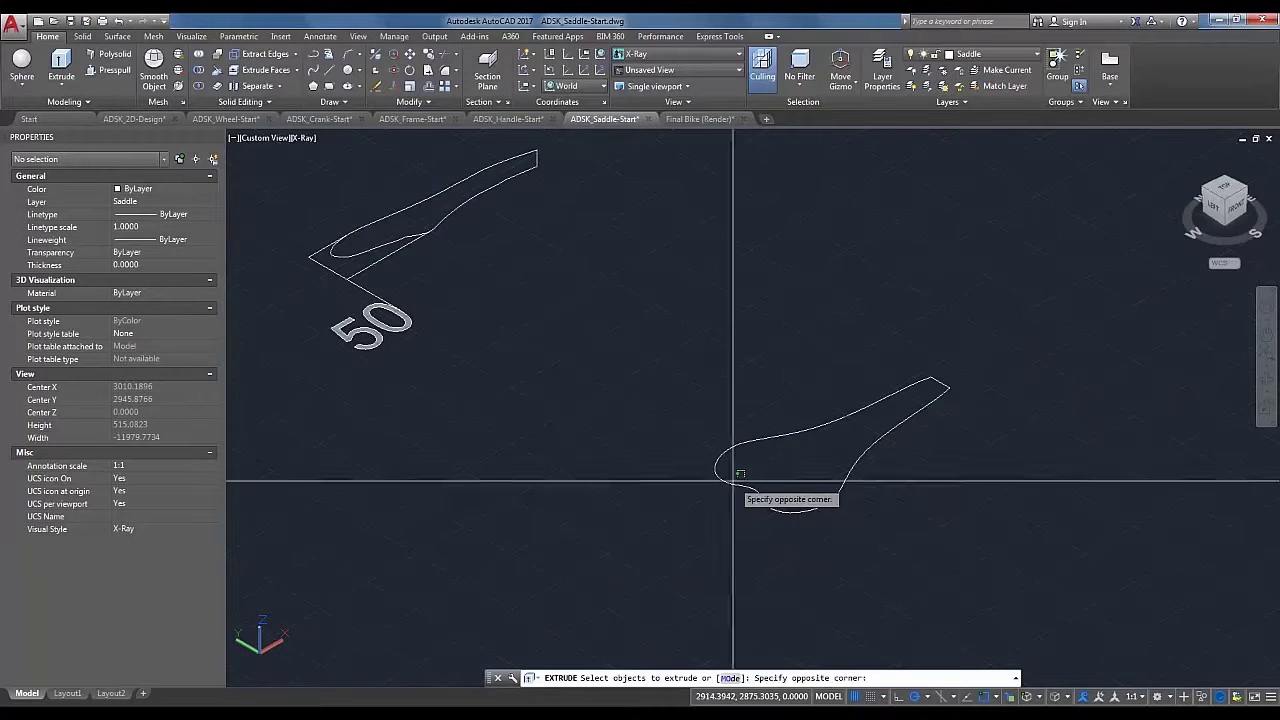
left_click(727, 484)
key("Return")
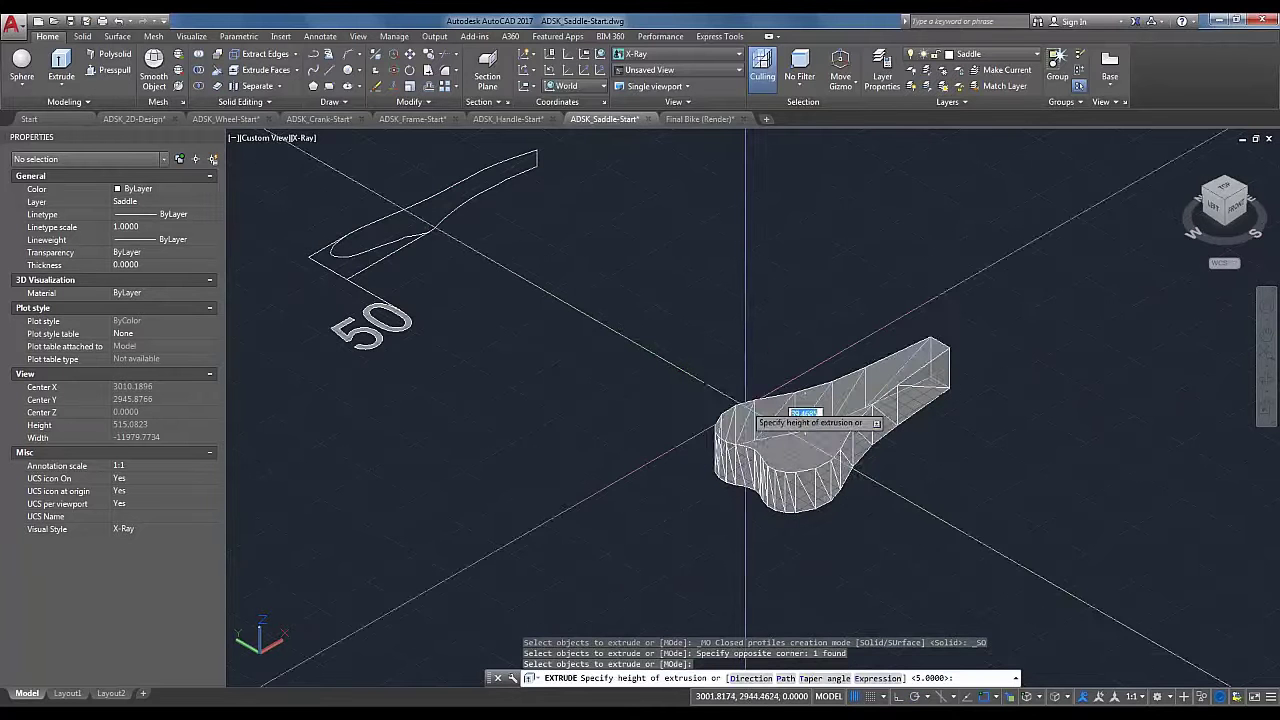
type("50")
key("Return")
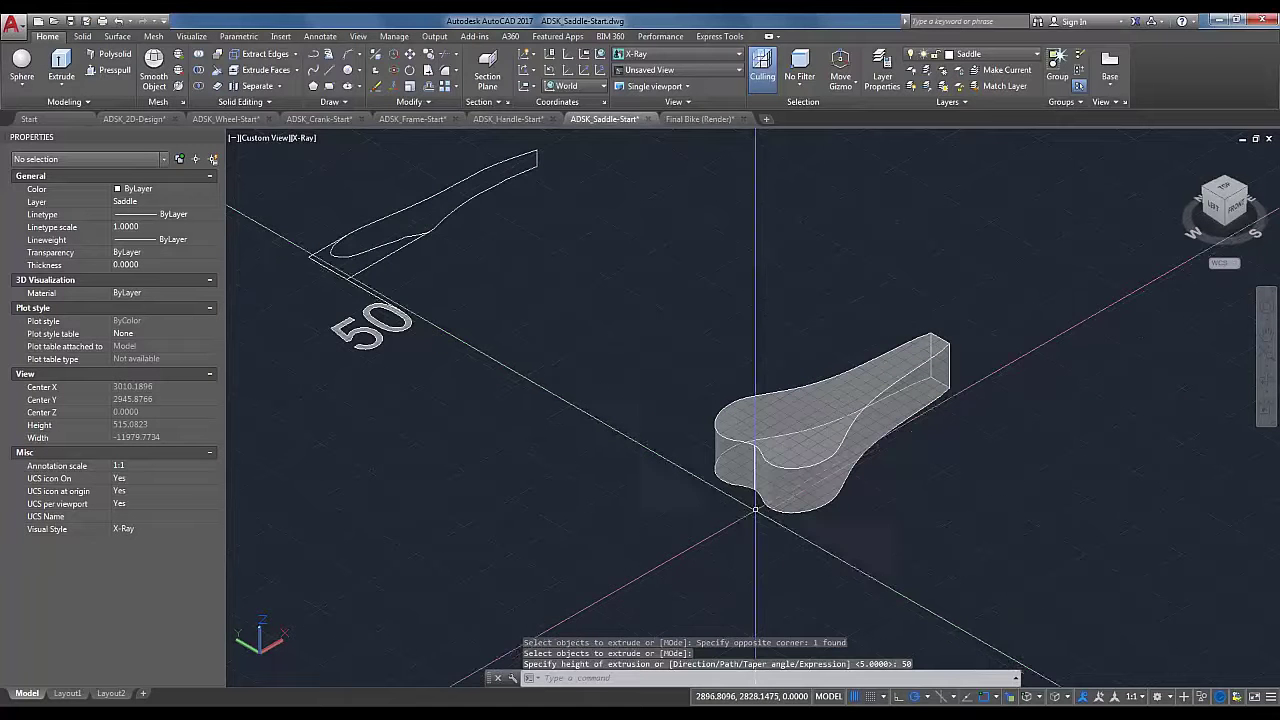
Step: Copy the extruded saddle solid together with the side-profile spline into the open space beside the originals
scroll(856, 460, "down", 2)
left_click(847, 435)
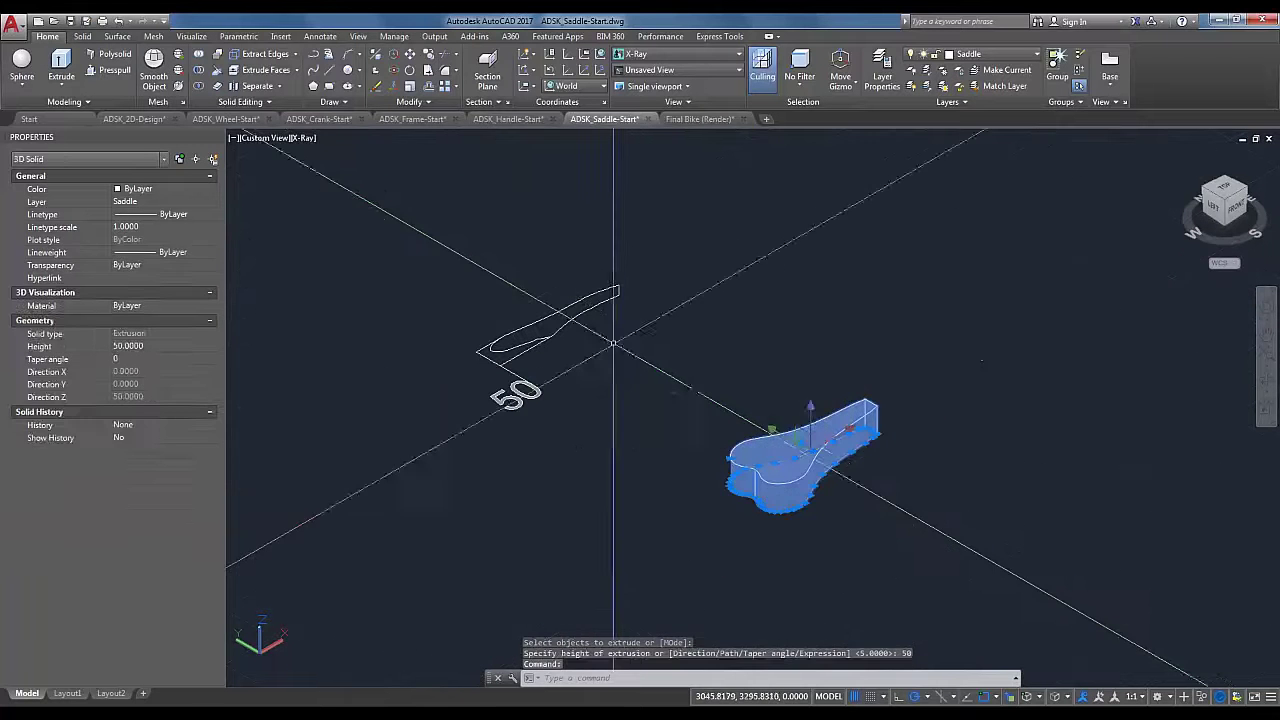
left_click(585, 310)
right_click(692, 381)
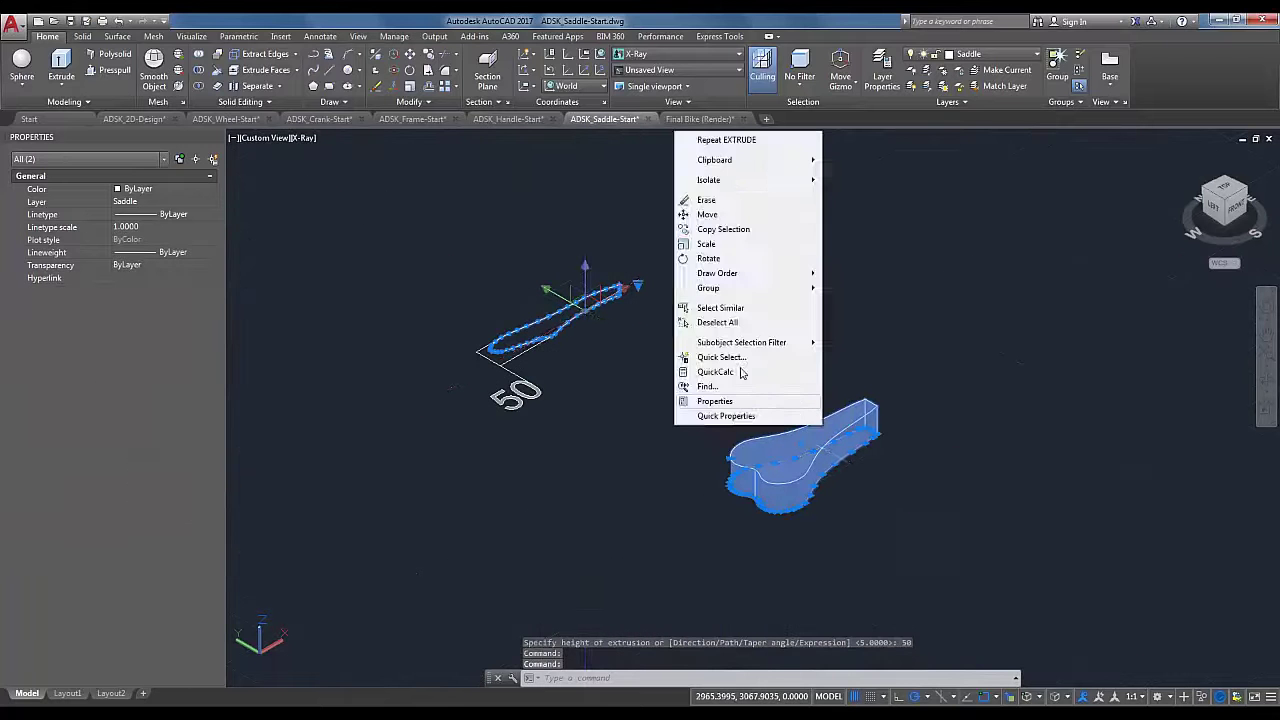
left_click(736, 231)
left_click(791, 563)
scroll(917, 504, "down", 4)
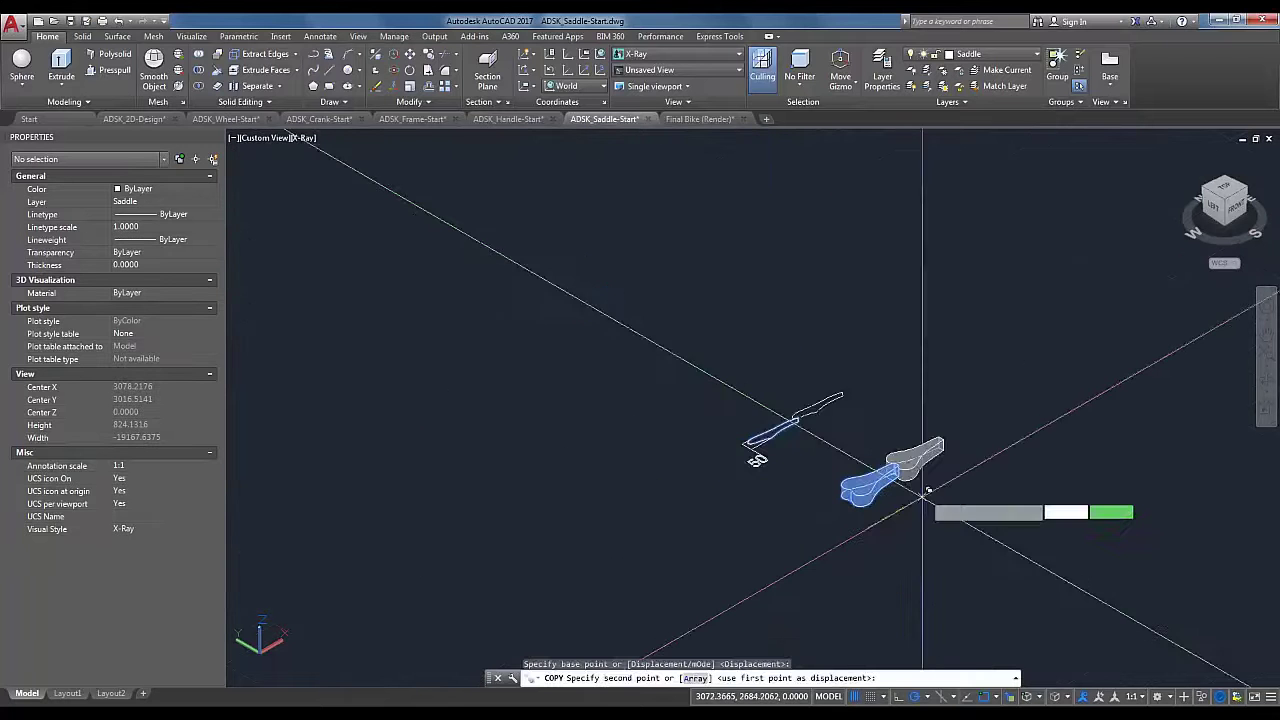
left_click(1000, 448)
scroll(961, 377, "up", 5)
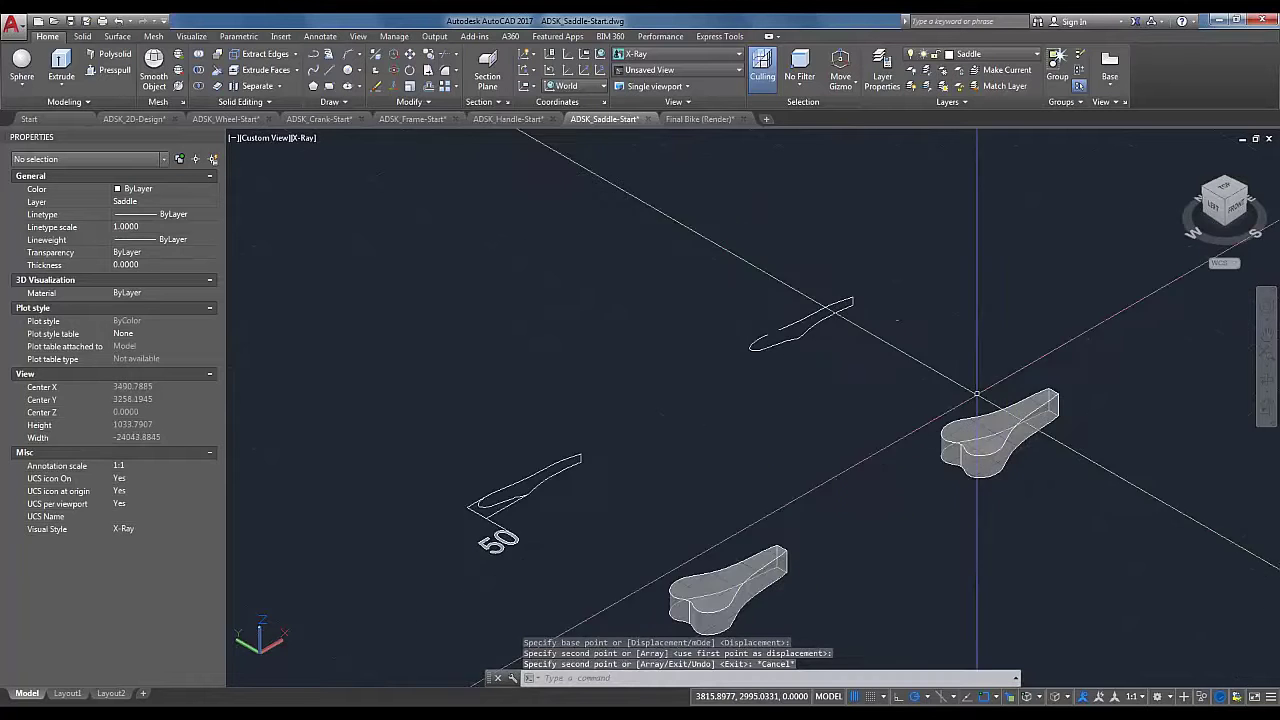
key("Escape")
left_click(795, 323)
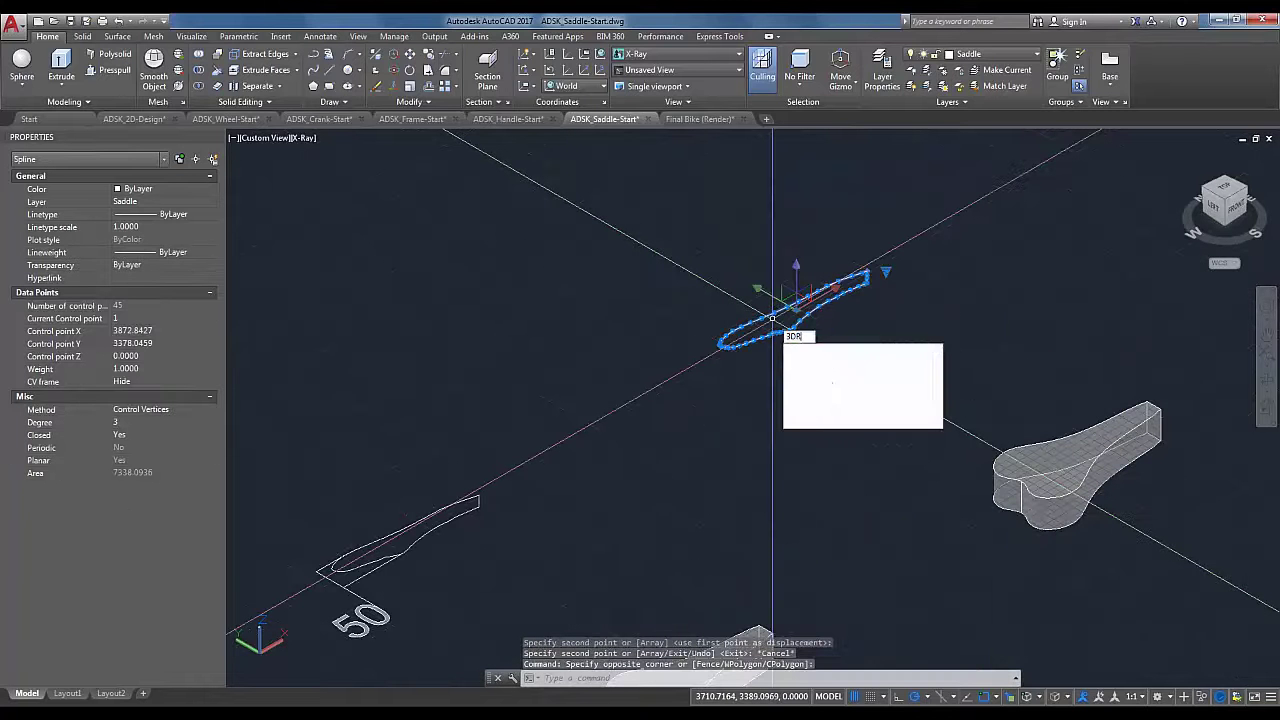
type("OTATE")
key("BackSpace")
key("Return")
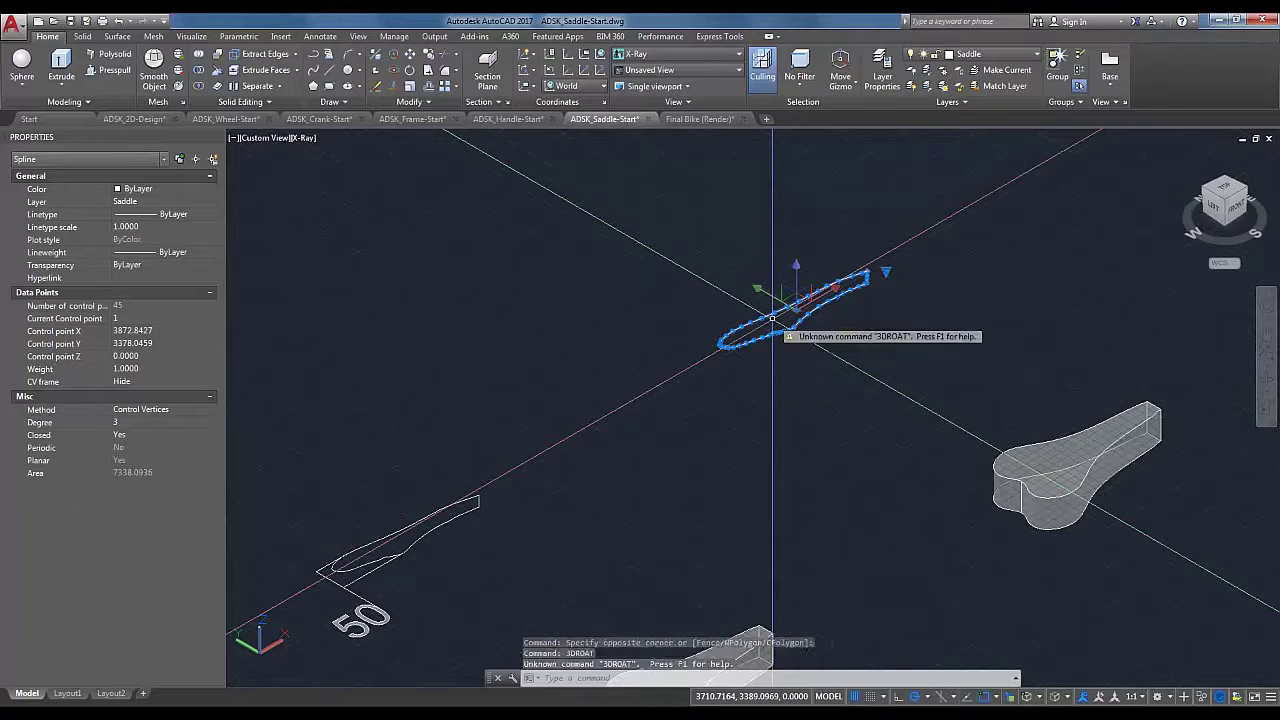
key("Escape")
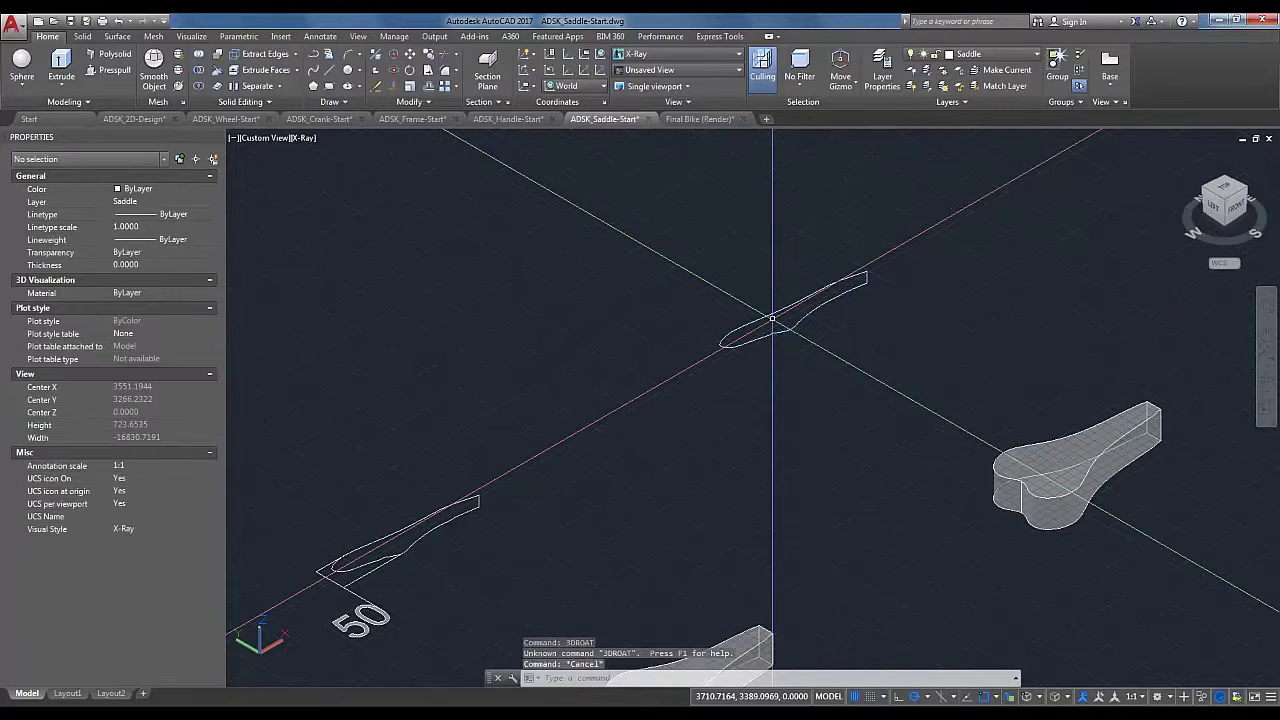
Step: Rotate the copied side-profile spline 90 degrees about the X axis with 3DROTATE, using a base point on its lower edge
left_click(777, 304)
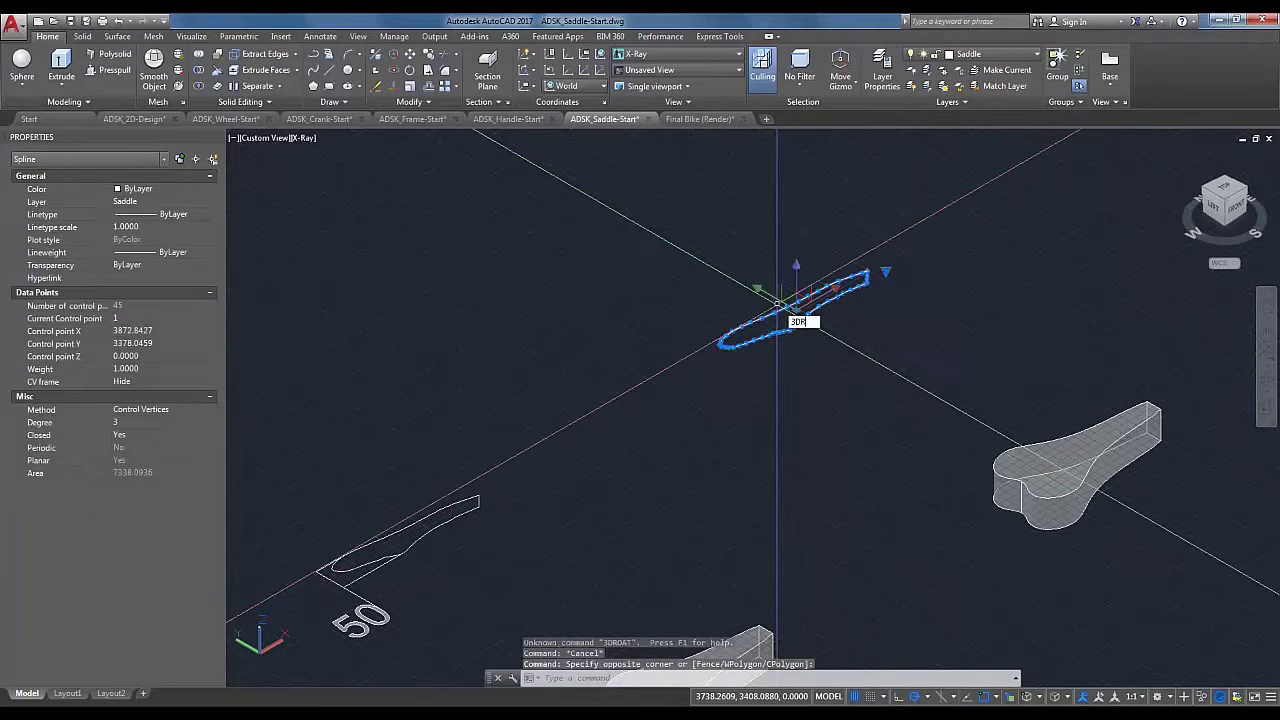
type("3drotate")
key("Return")
scroll(838, 270, "up", 8)
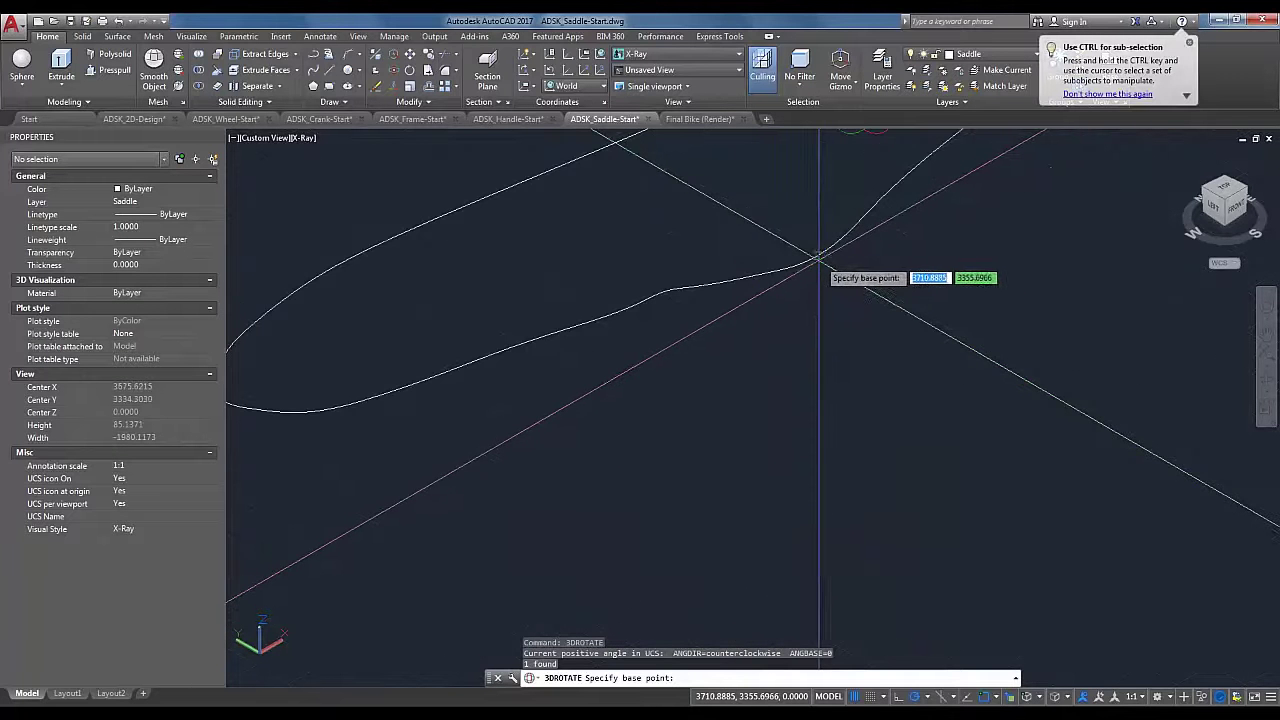
left_click(818, 257)
scroll(866, 320, "down", 3)
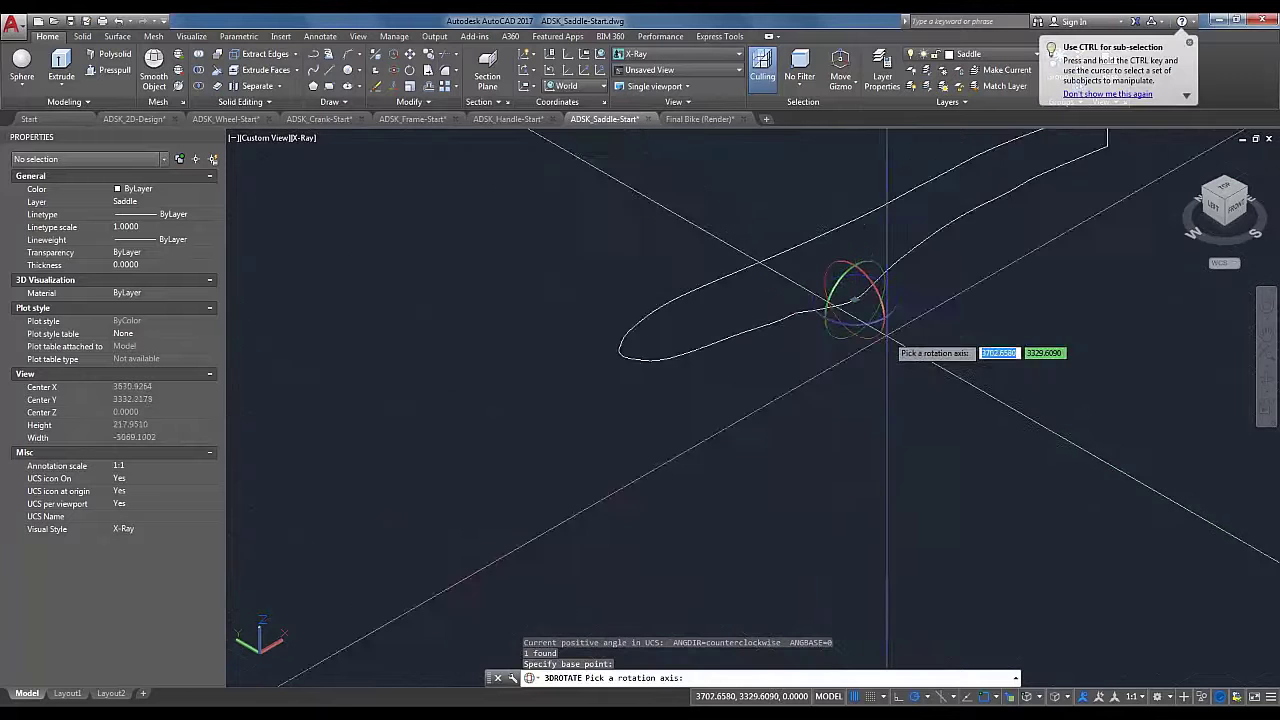
left_click(866, 321)
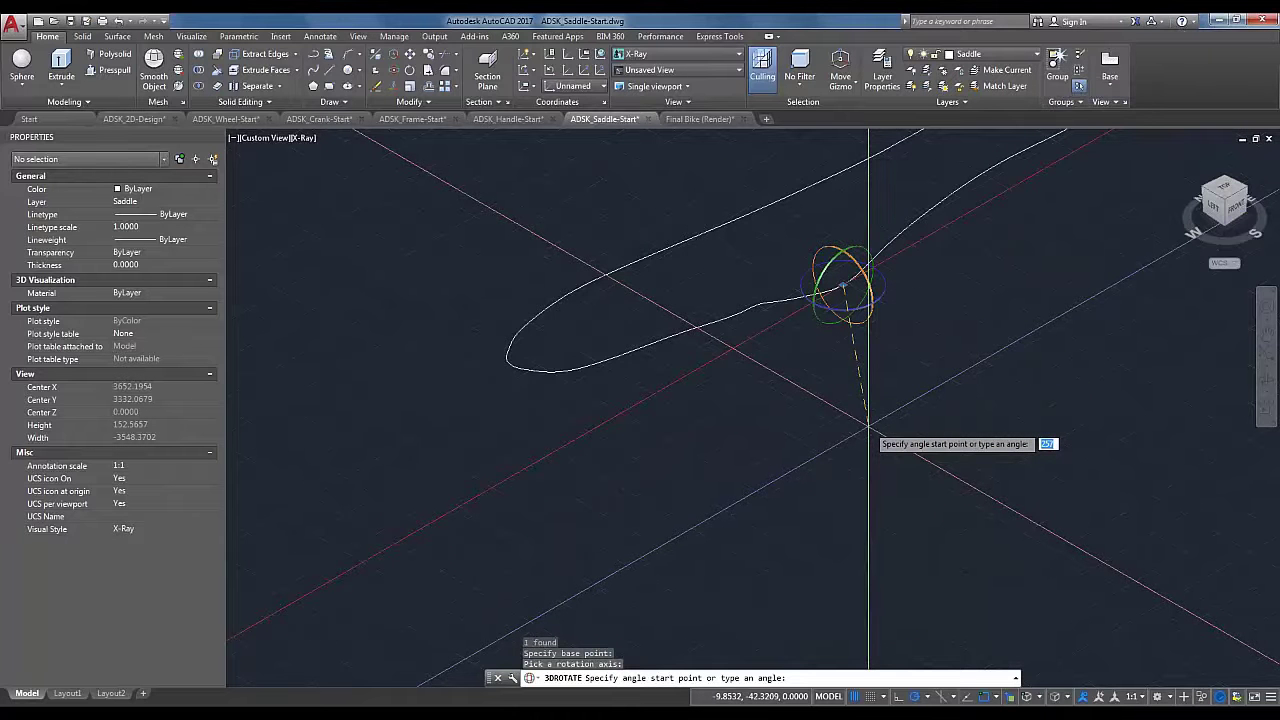
type("90")
key("Return")
scroll(867, 425, "down", 6)
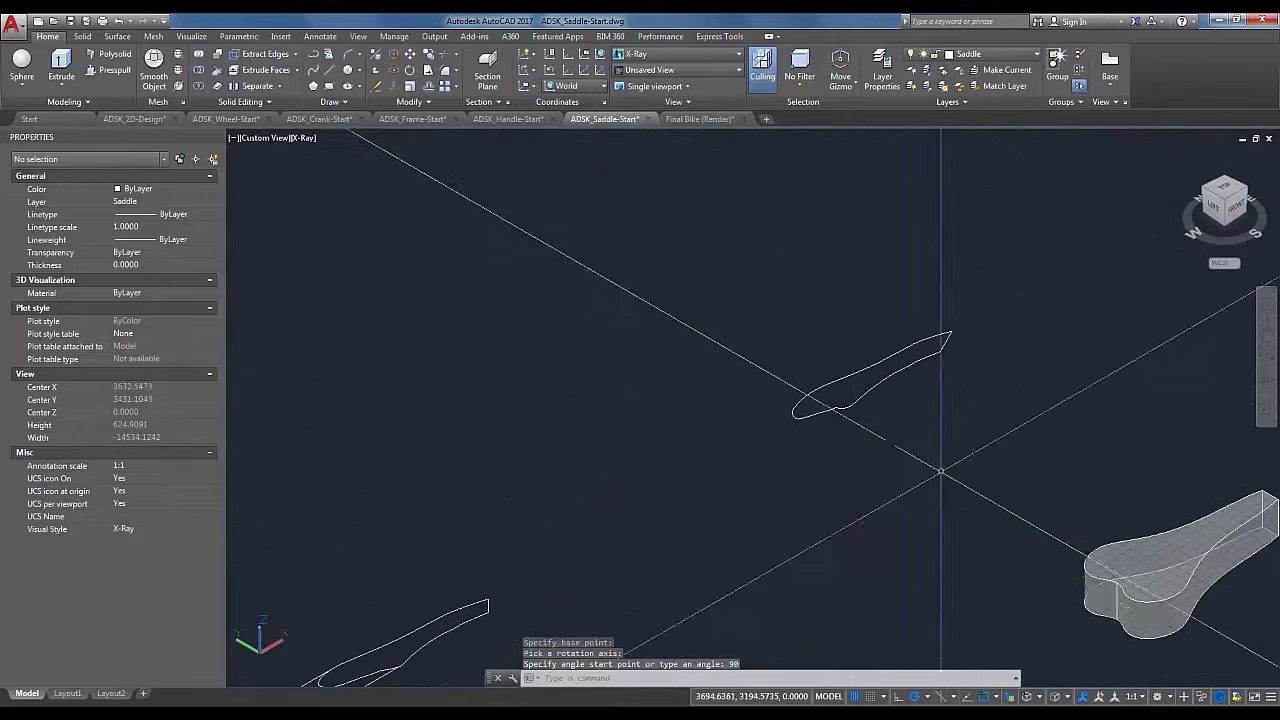
Step: Extrude the upright side profile into a solid long enough to pass completely through the copied saddle solid
scroll(702, 425, "down", 3)
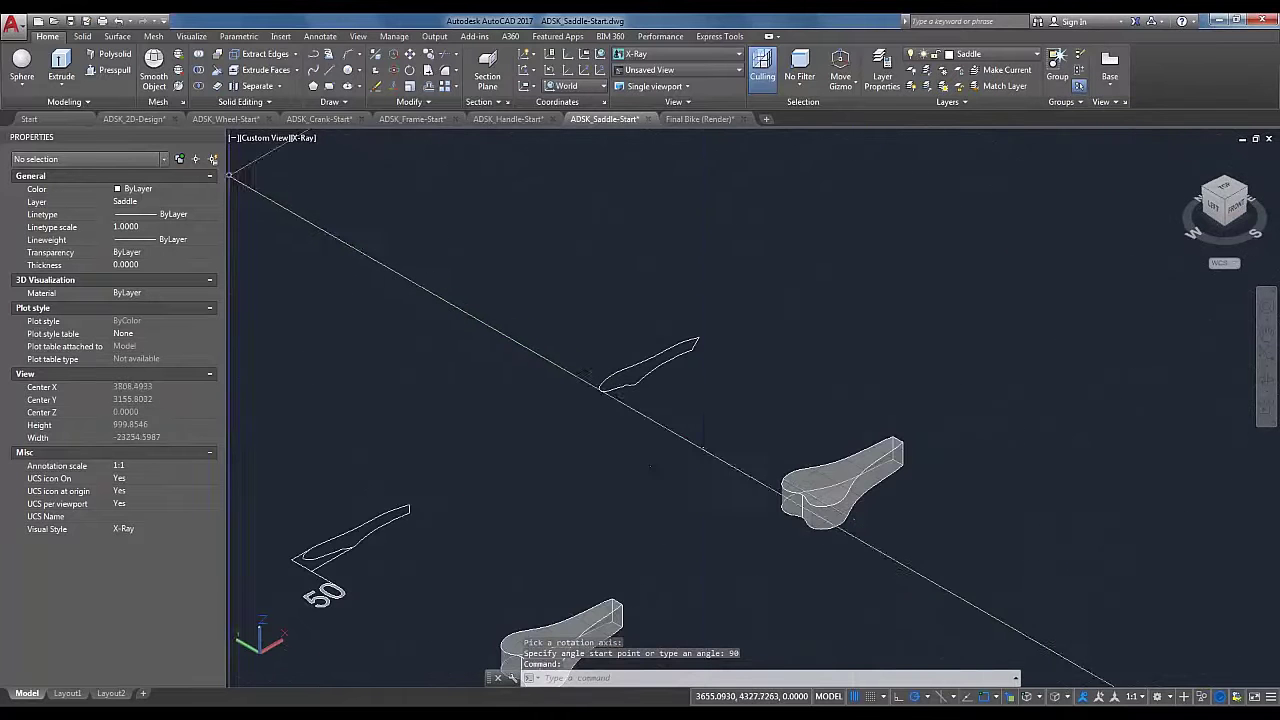
left_click(61, 68)
left_click(646, 373)
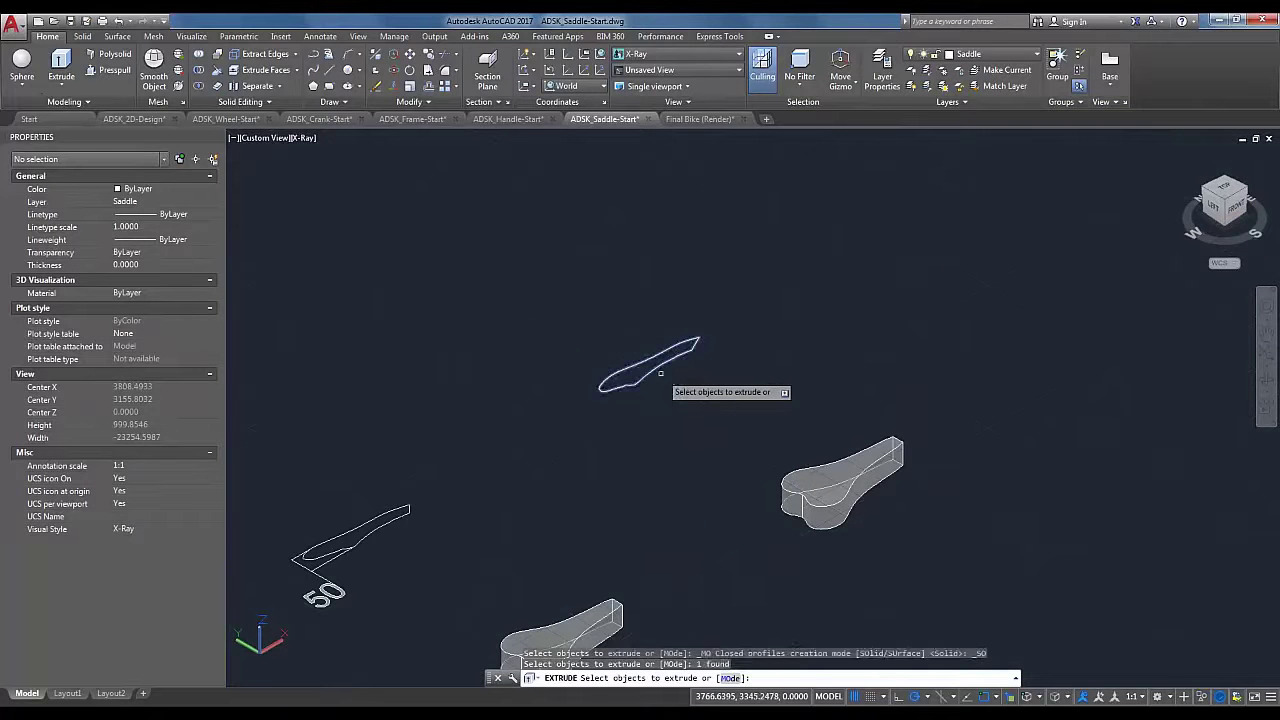
key("Return")
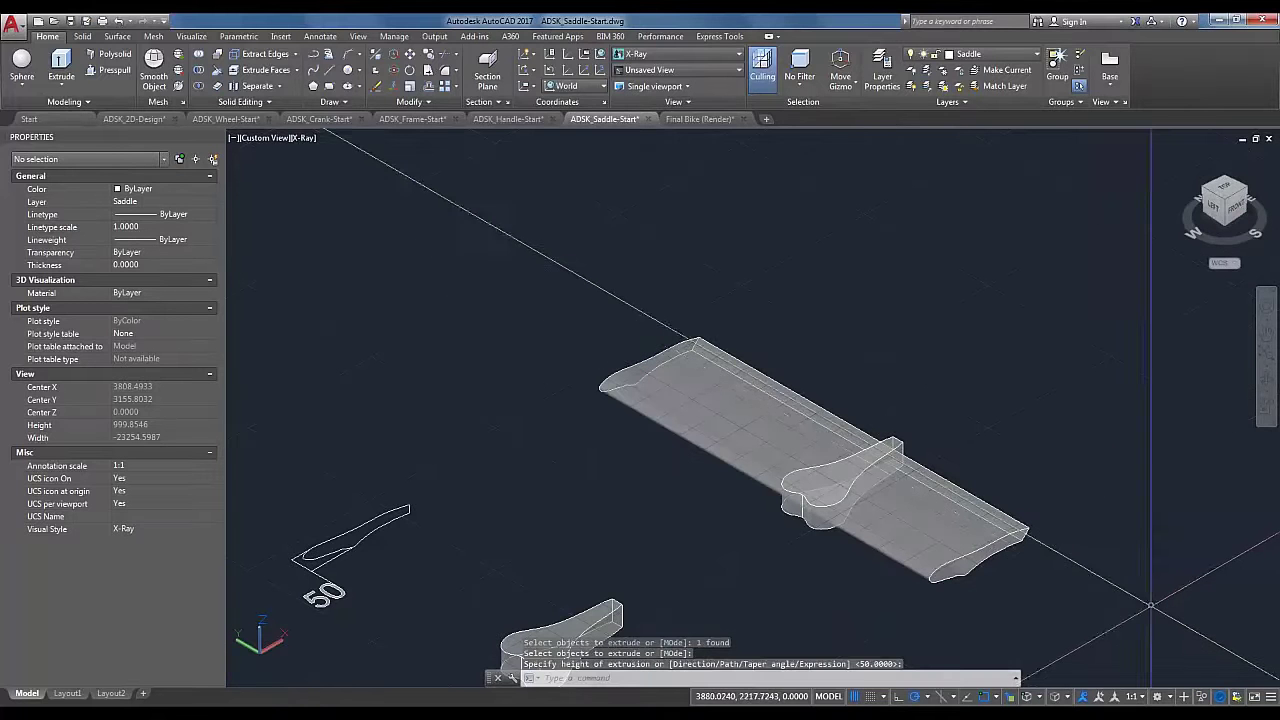
Step: Examine in the front view how the extruded side profile overlaps the saddle solid, and return to the southwest isometric view
middle_click_drag(1080, 546, 970, 500, "shift")
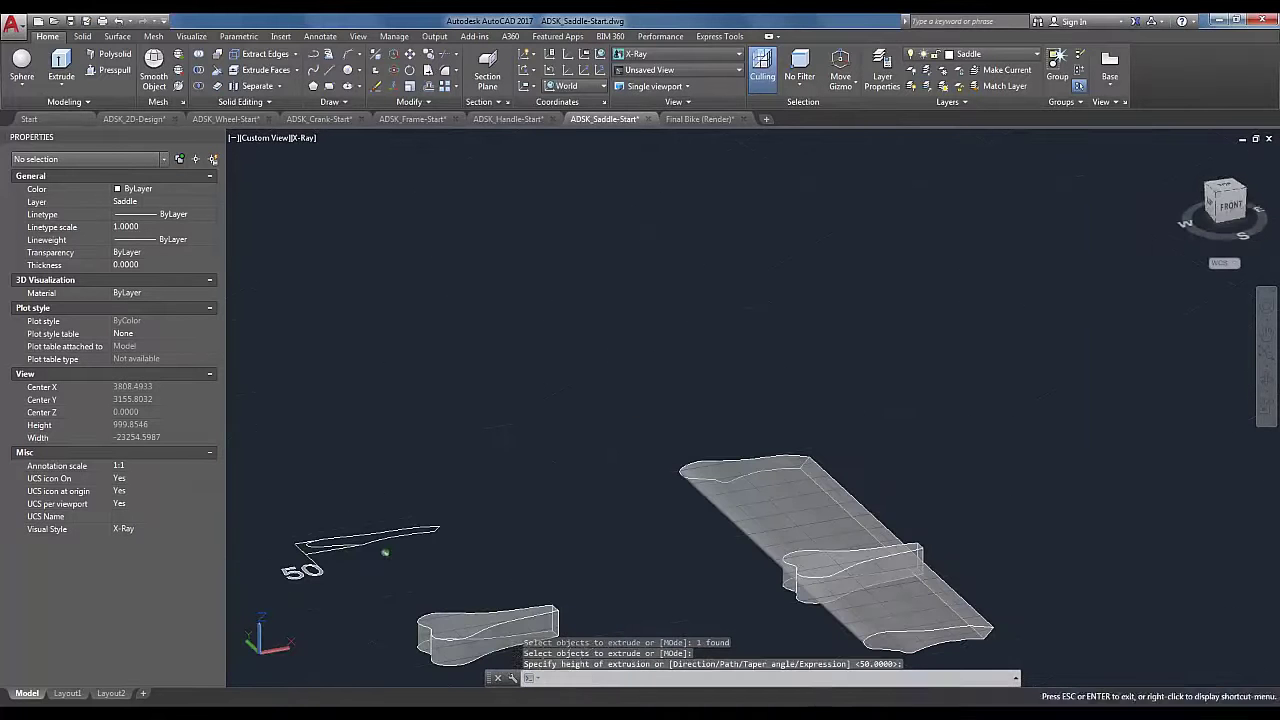
left_click(1232, 207)
scroll(930, 398, "up", 3)
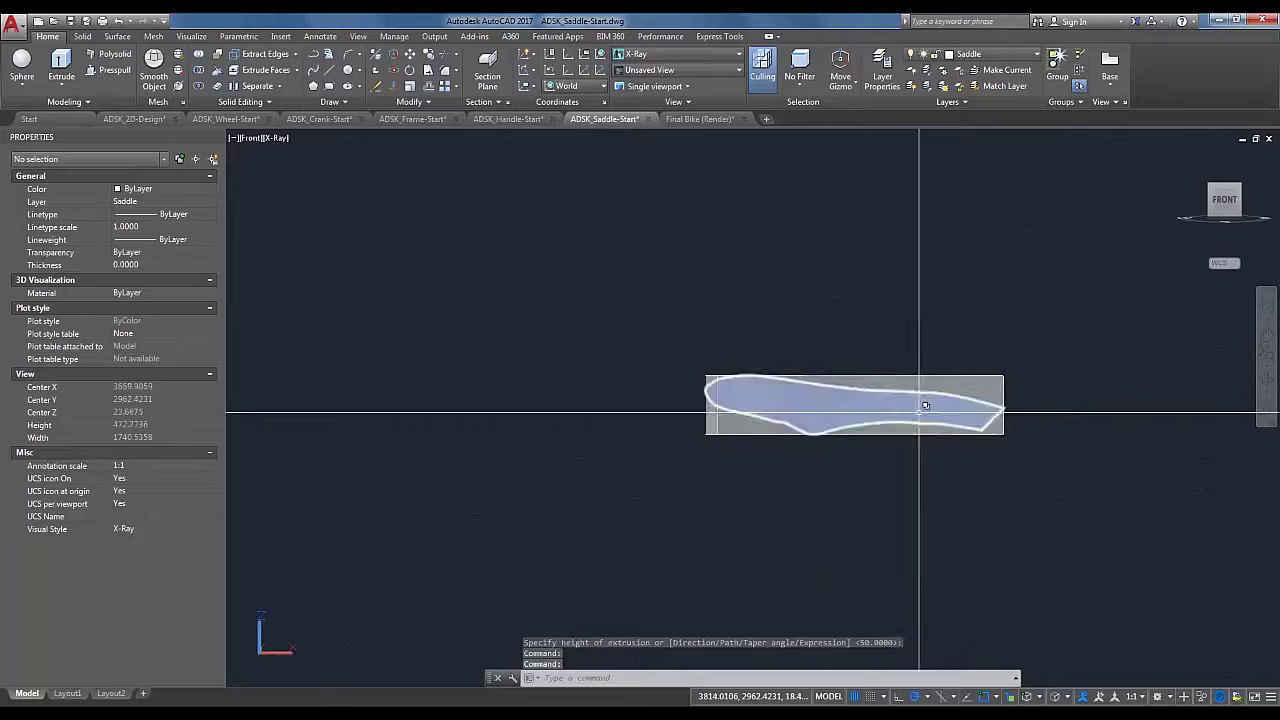
scroll(676, 394, "up", 3)
scroll(1006, 532, "down", 1)
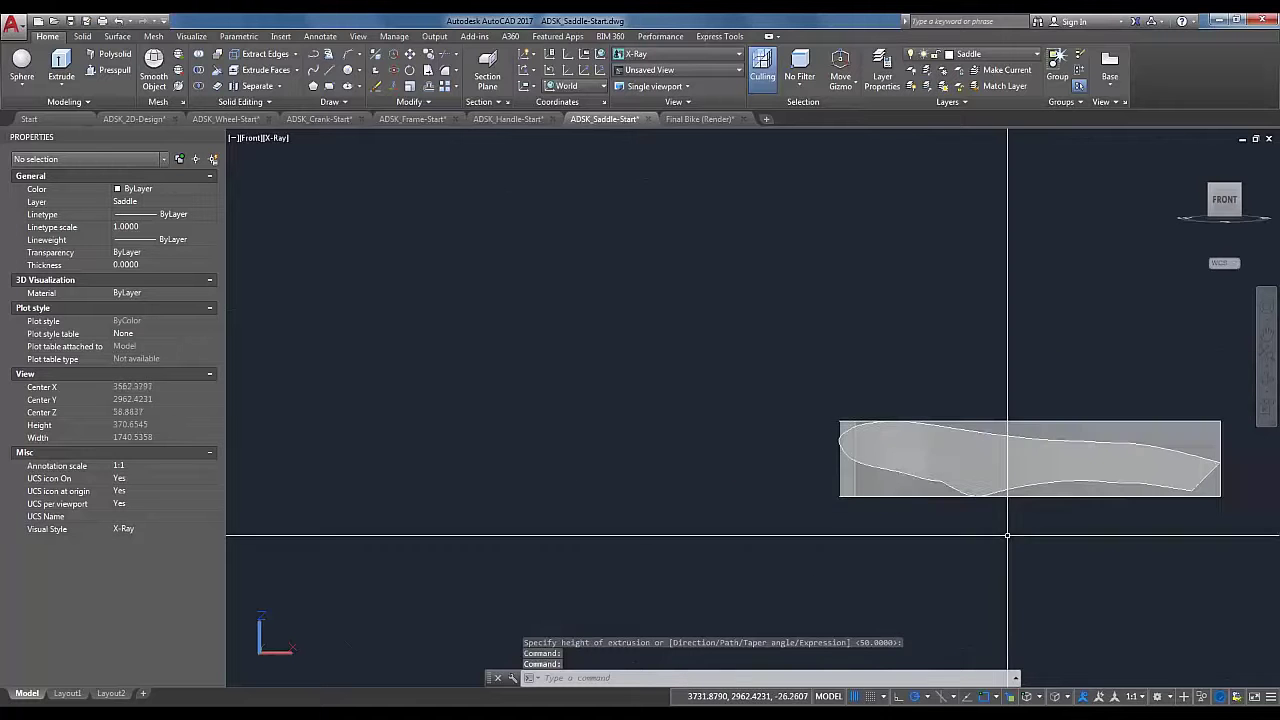
middle_click_drag(939, 542, 720, 522)
scroll(943, 480, "up", 2)
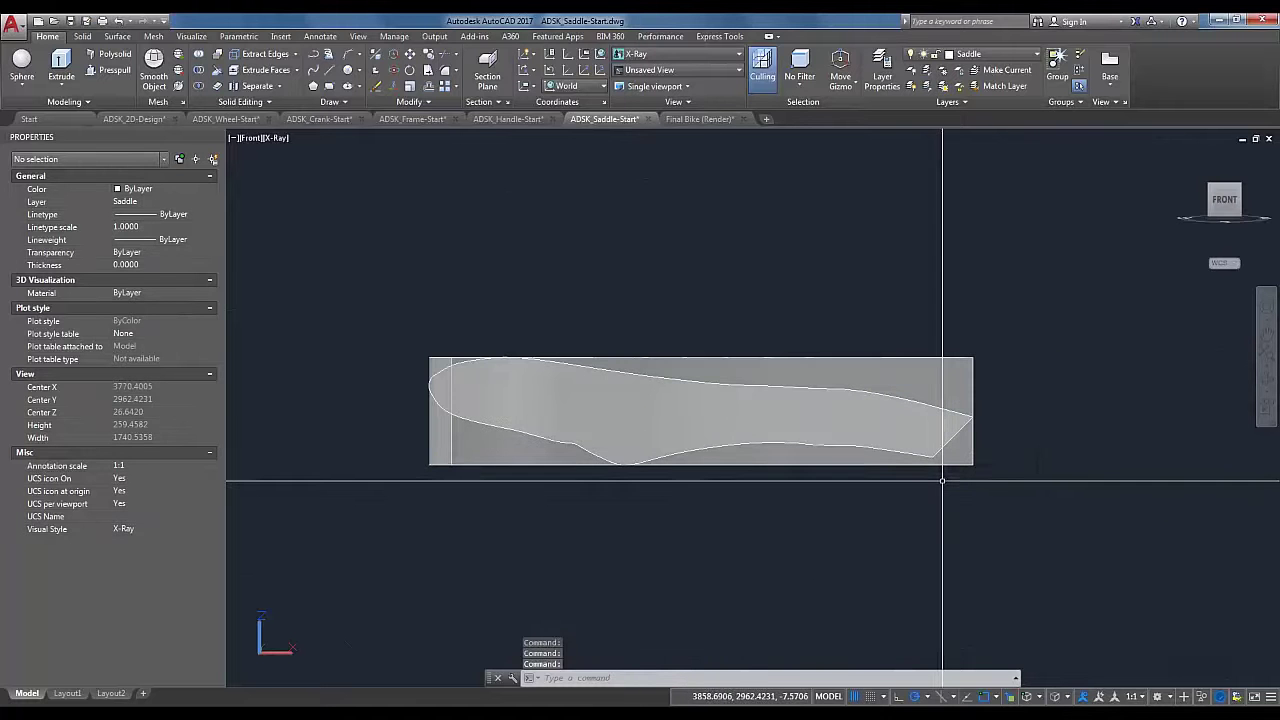
left_click(1213, 192)
Step: Copy the two overlapping saddle solids together into the open space beside them along the X direction
scroll(920, 410, "up", 2)
left_click(1023, 452)
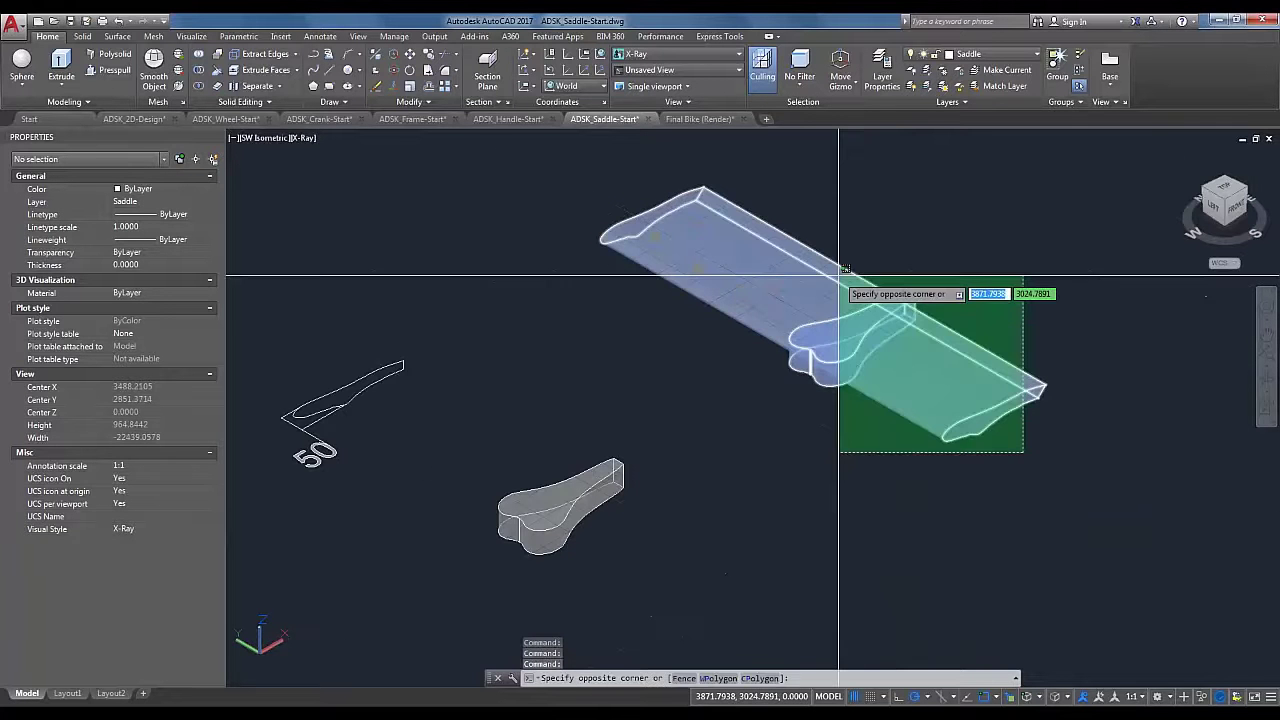
left_click(843, 270)
right_click(883, 228)
left_click(941, 337)
left_click(873, 501)
scroll(1048, 367, "down", 2)
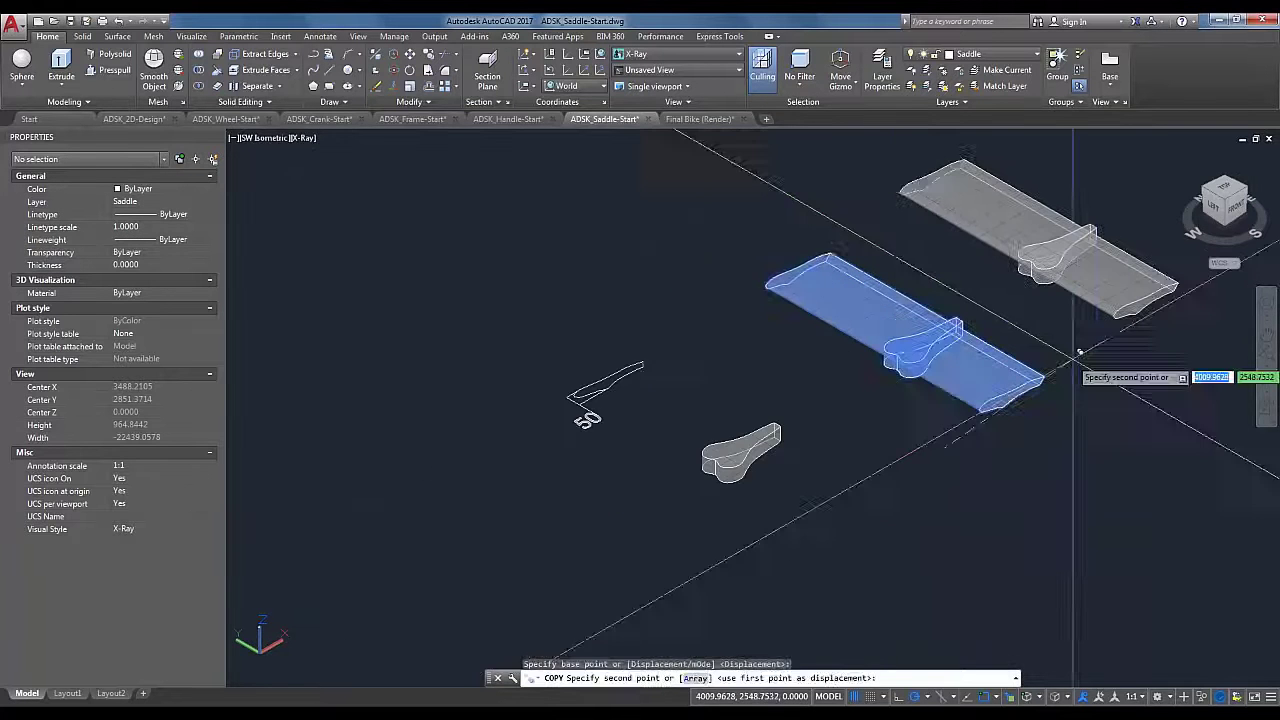
left_click(1112, 352)
key("Escape")
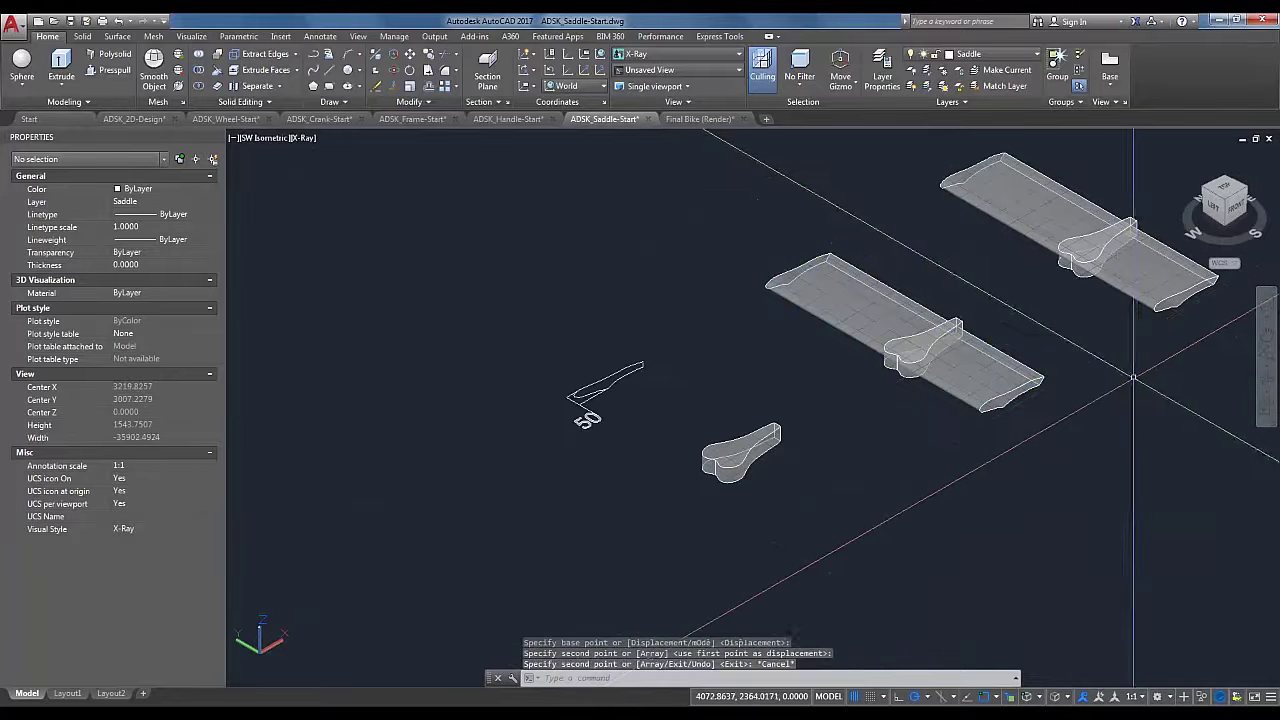
Step: Intersect the copied profile extrusion with the copied saddle solid, keeping only their common volume
middle_click_drag(1100, 400, 776, 512)
scroll(846, 392, "up", 2)
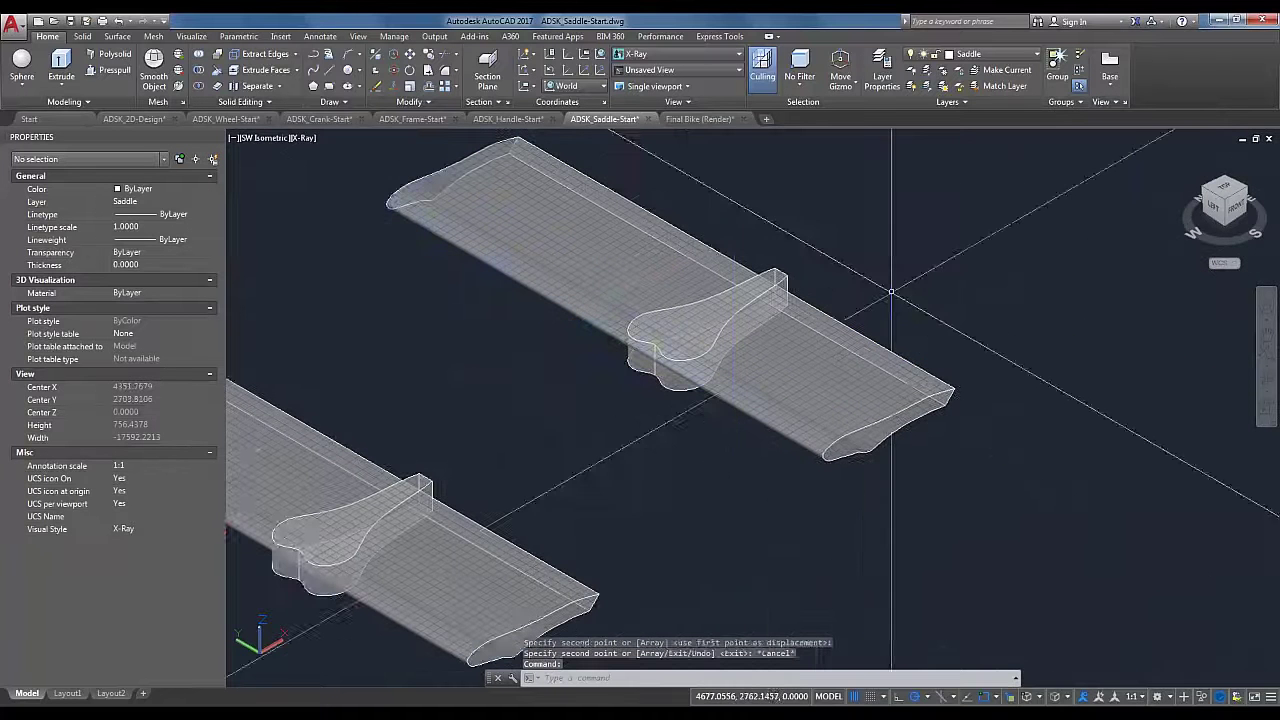
middle_click_drag(891, 291, 806, 338)
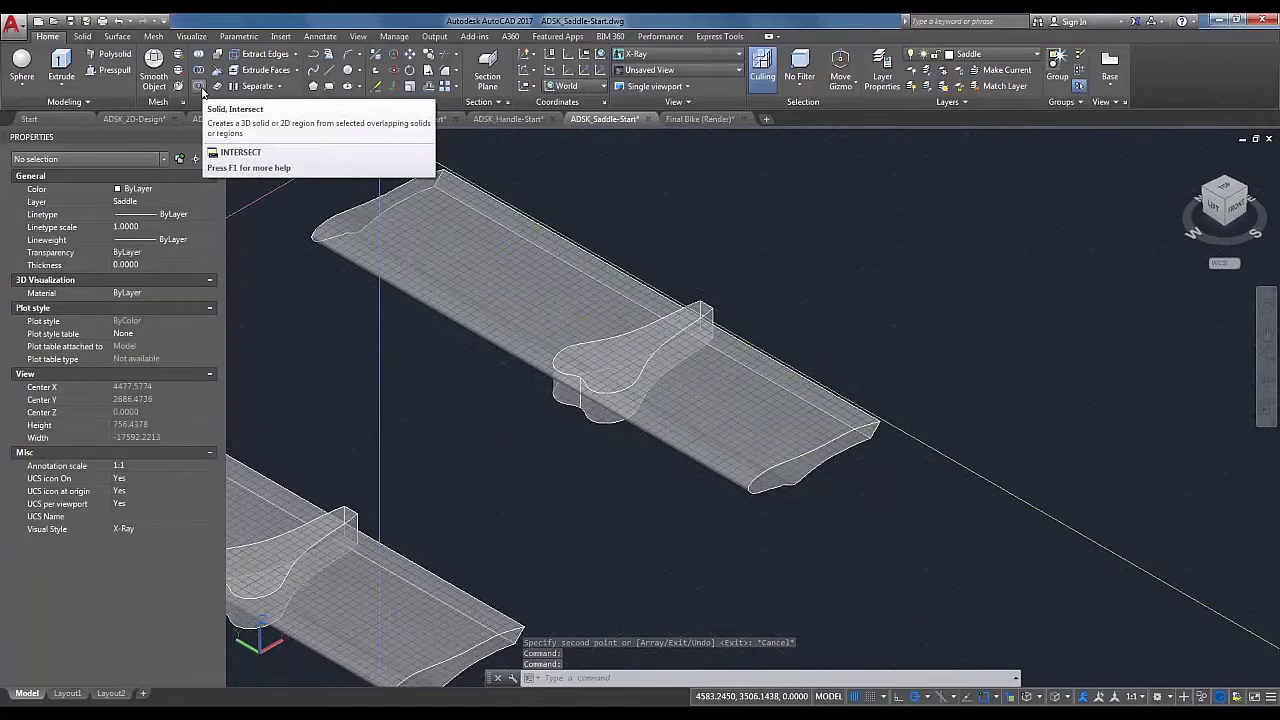
left_click(202, 88)
left_click(550, 397)
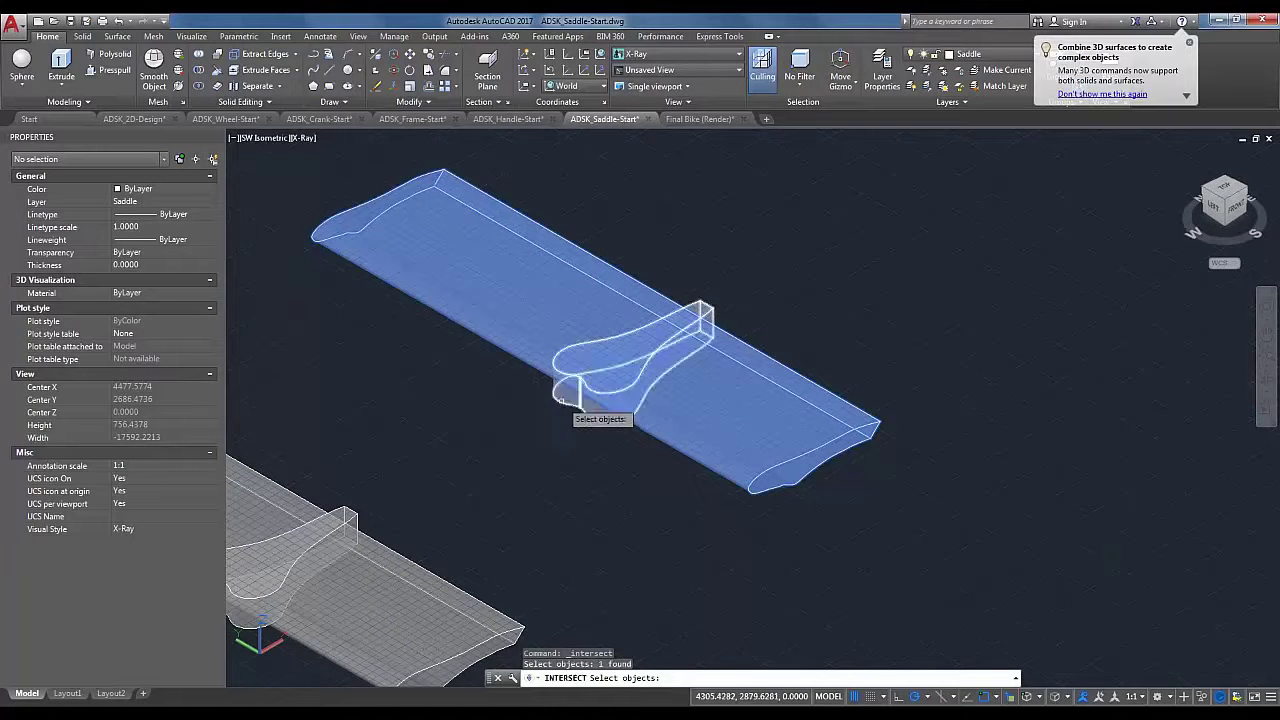
left_click(563, 401)
key("Return")
scroll(610, 380, "up", 4)
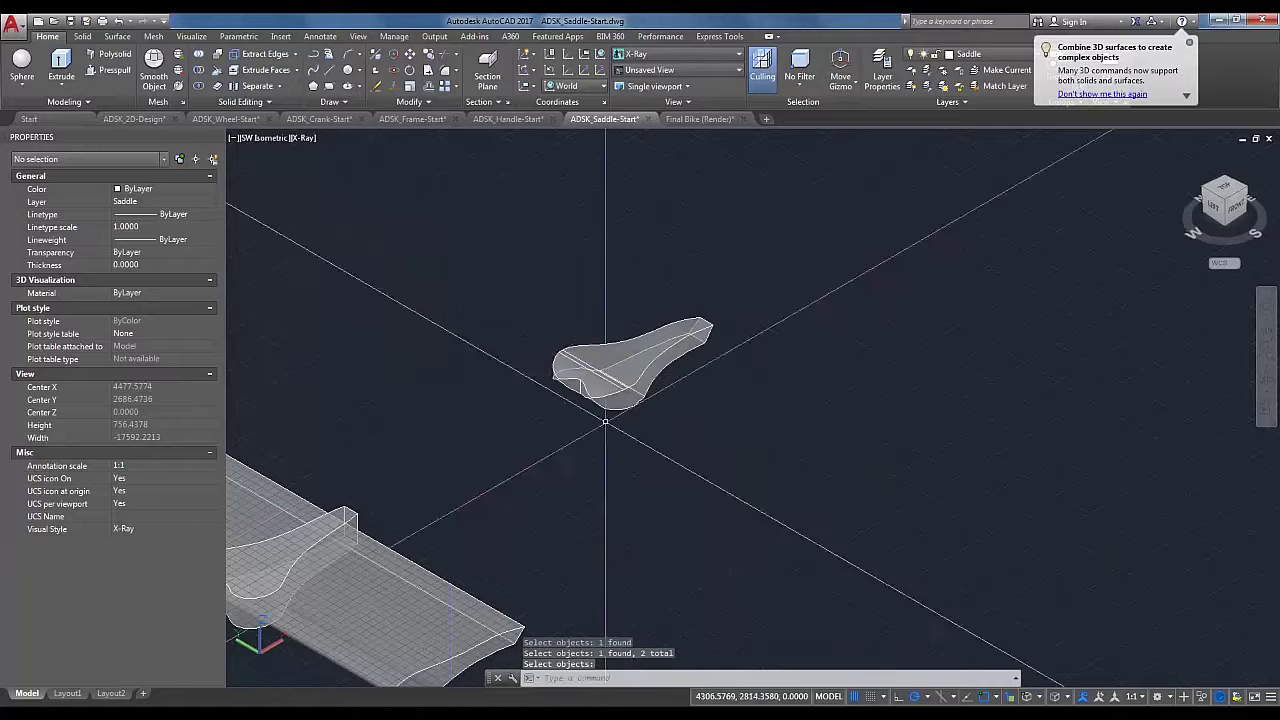
Step: Copy the intersected saddle solid once into the open space beside it along the X direction
middle_click_drag(768, 408, 662, 436, "shift")
scroll(662, 436, "down", 2)
left_click(662, 436)
left_click(627, 362)
right_click(627, 362)
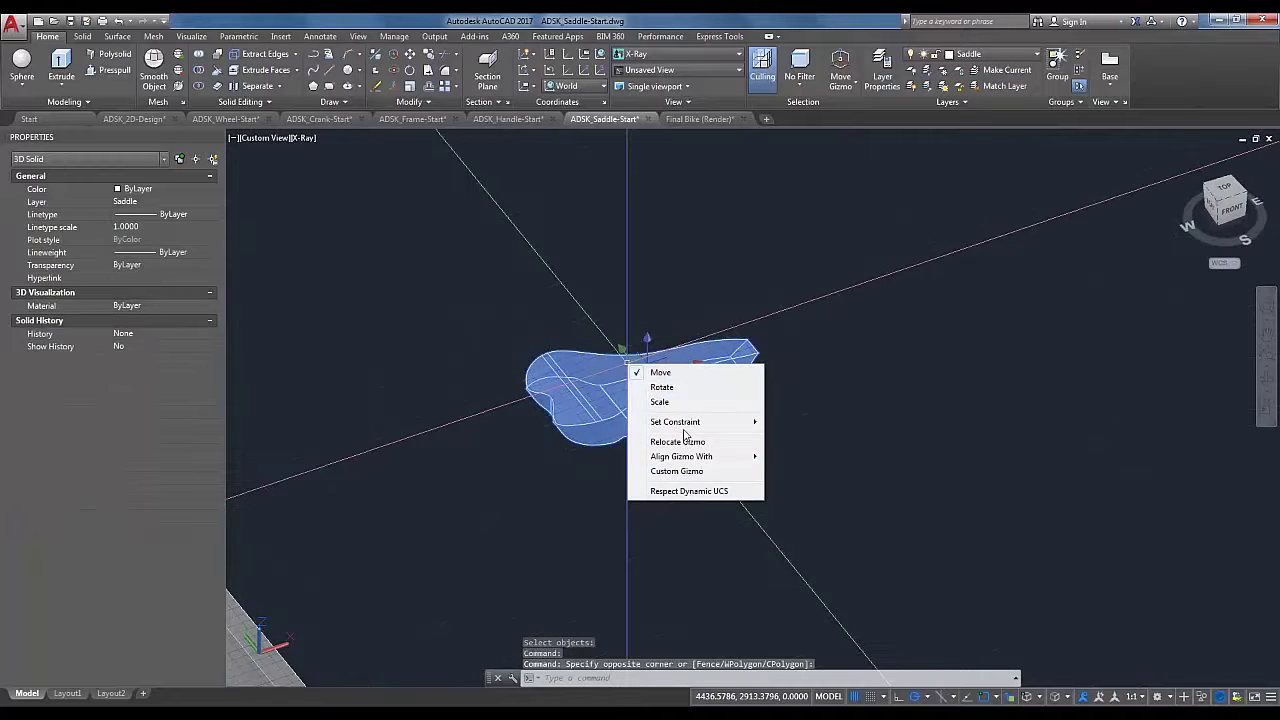
key("Escape")
right_click(612, 427)
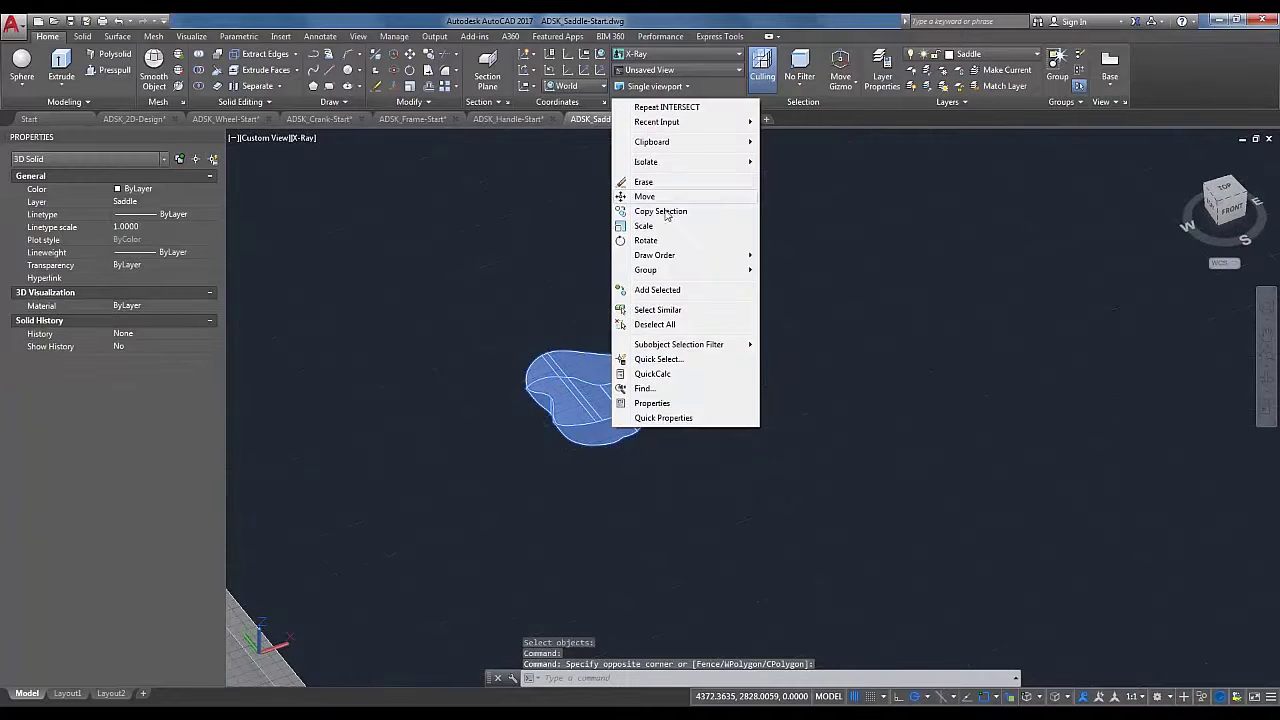
left_click(660, 211)
left_click(664, 506)
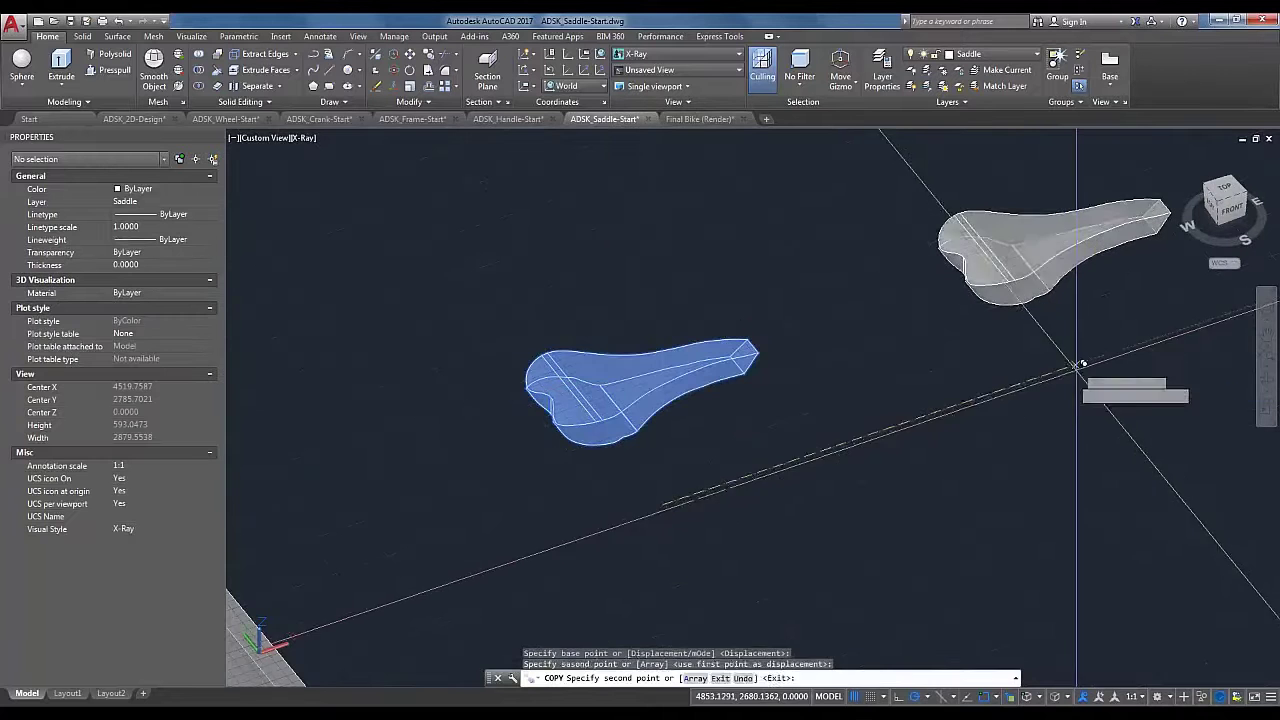
key("Escape")
Step: Examine the newest saddle copy at an angle and bring it up close in a north-up top view
middle_click_drag(1060, 394, 740, 551)
middle_click_drag(760, 410, 590, 430, "shift")
scroll(700, 391, "up", 1)
scroll(700, 391, "down", 2)
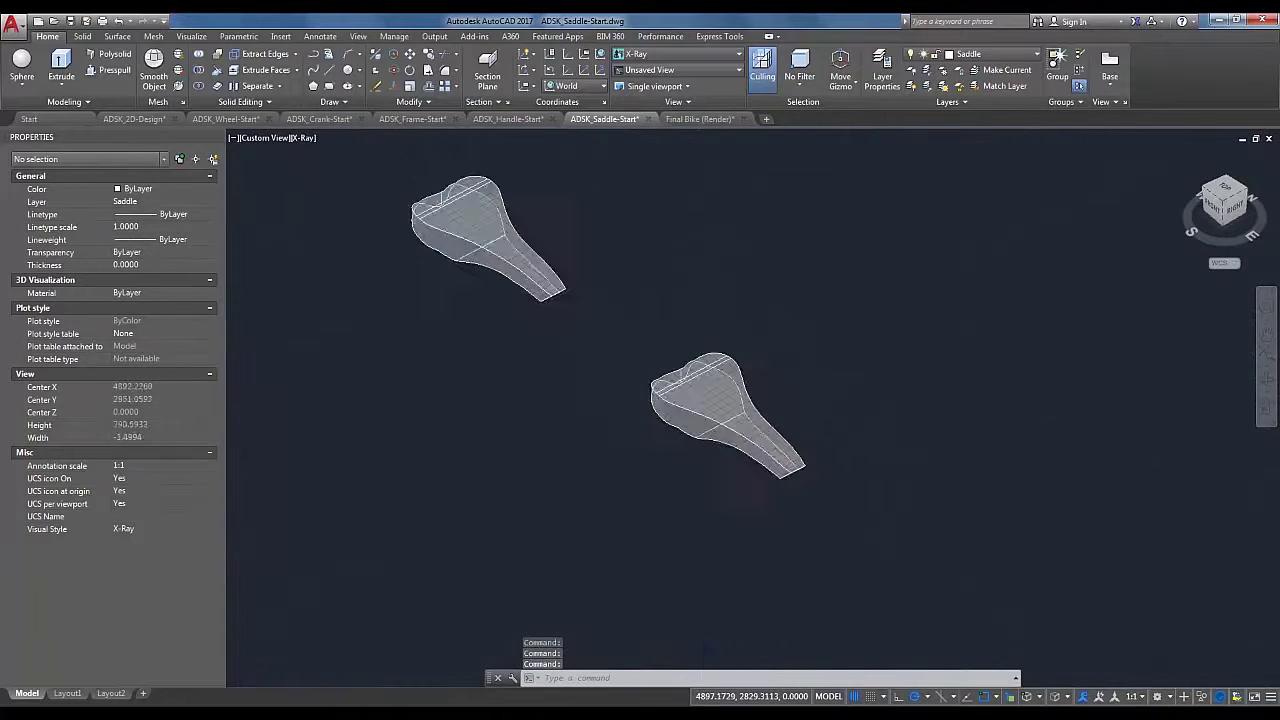
scroll(738, 464, "up", 2)
middle_click_drag(738, 465, 629, 400, "shift")
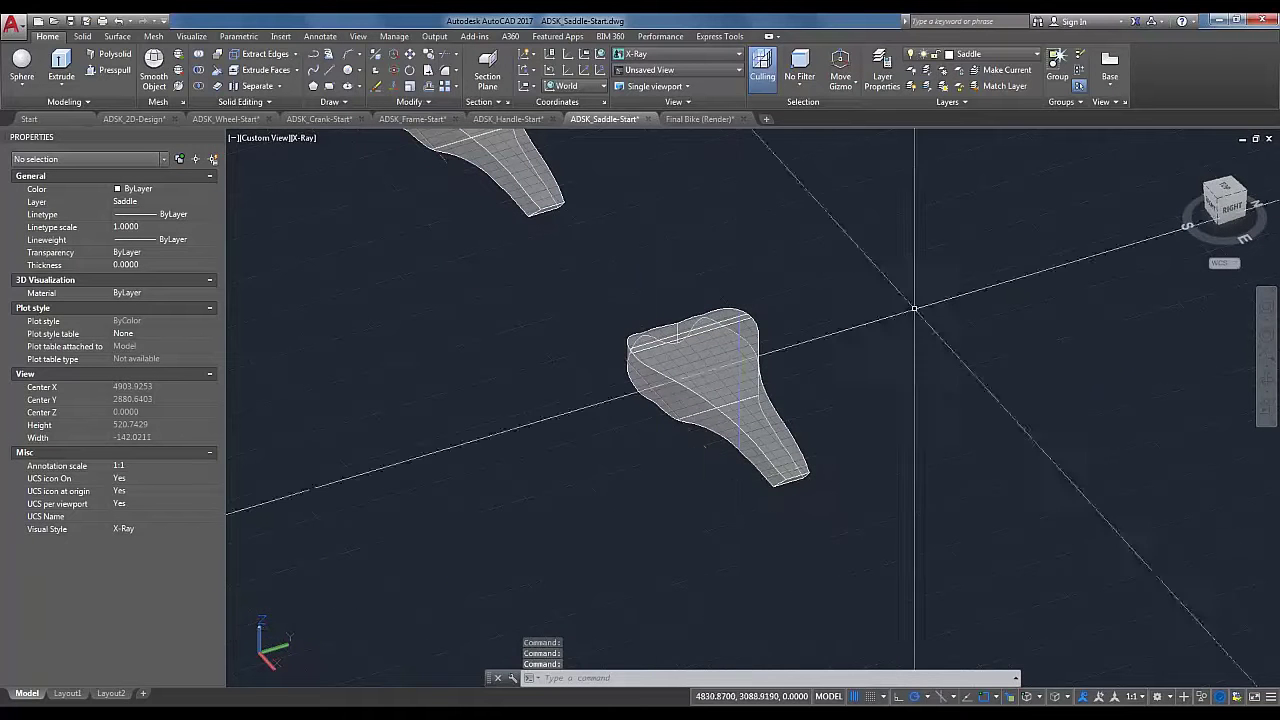
left_click(1223, 192)
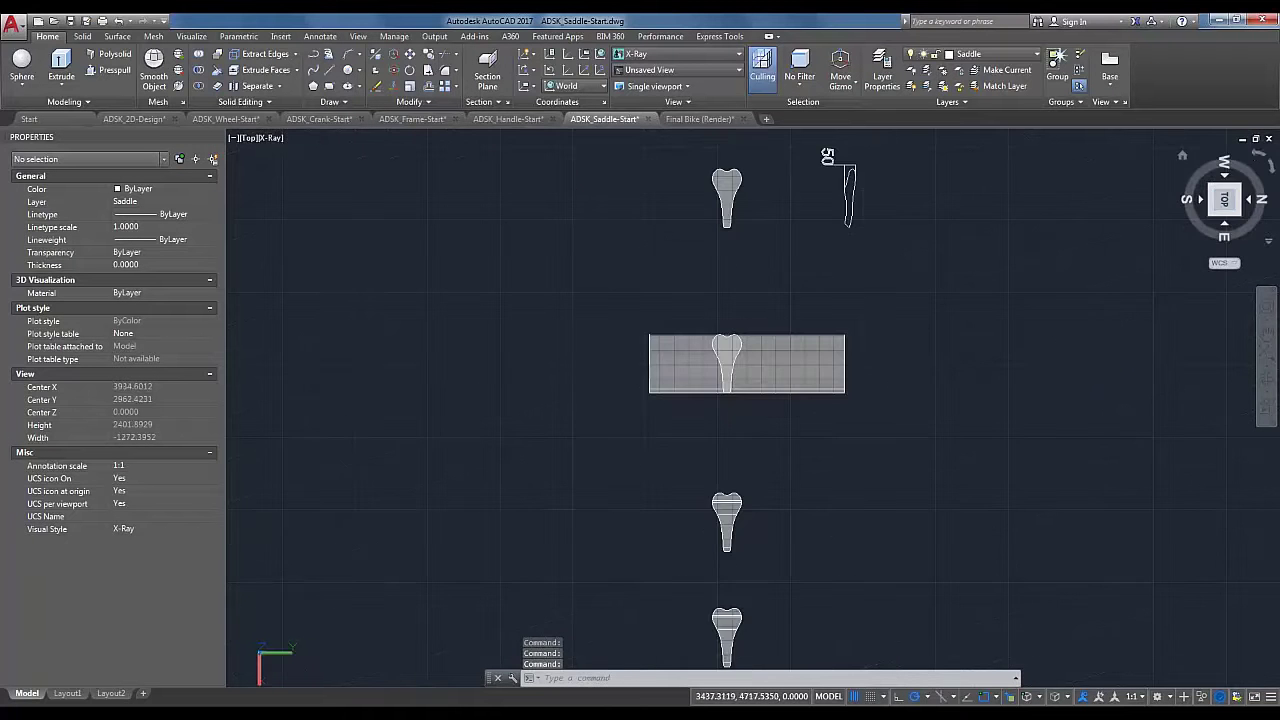
left_click(1257, 155)
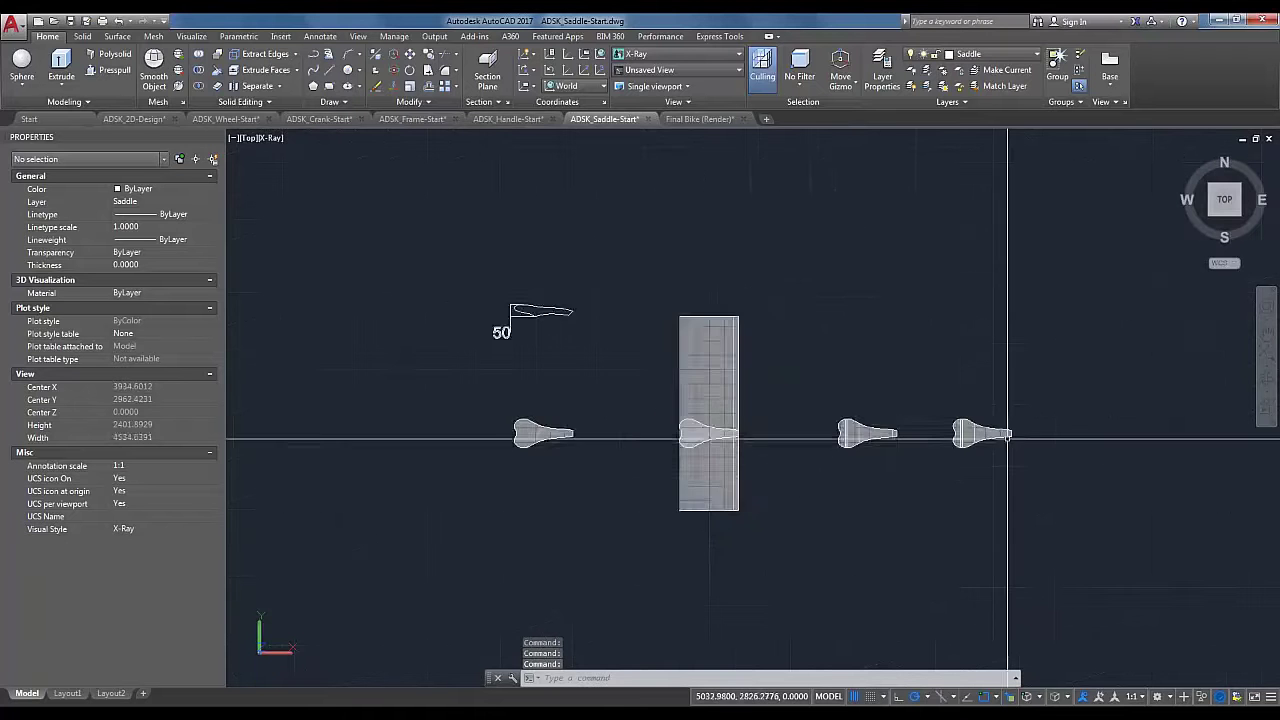
scroll(1033, 437, "up", 5)
scroll(1033, 437, "up", 2)
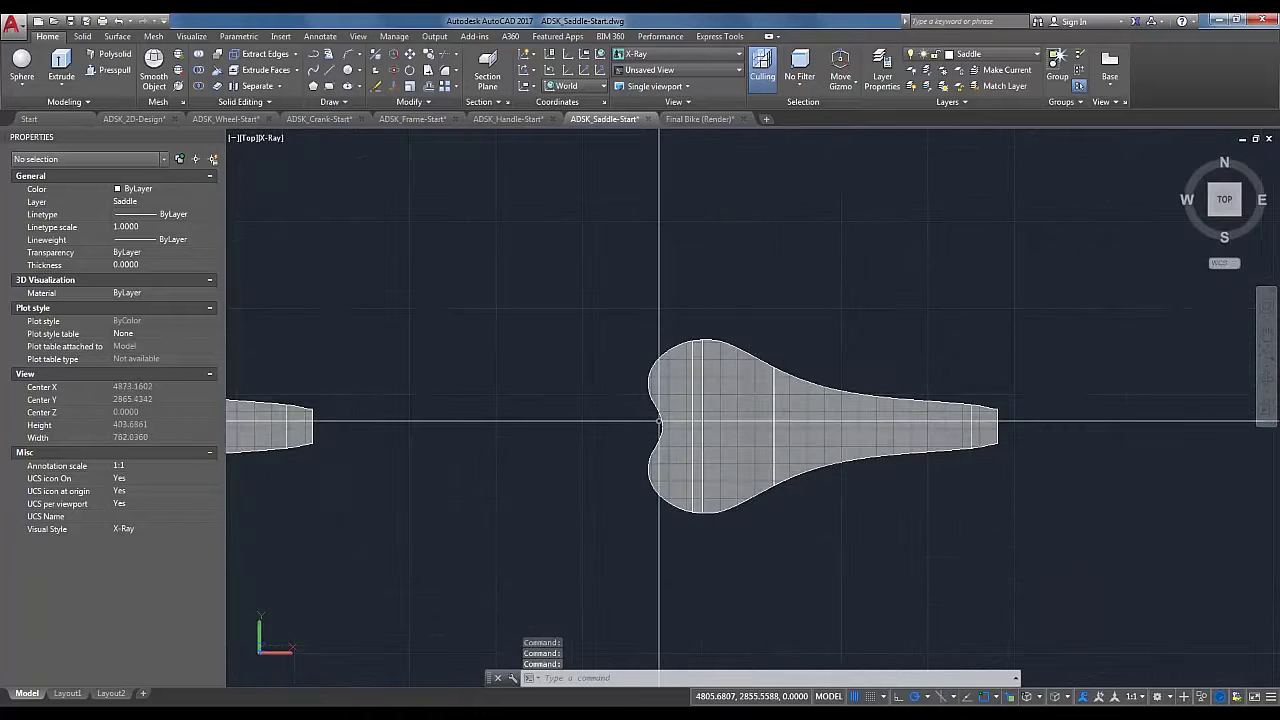
middle_click_drag(986, 391, 865, 378)
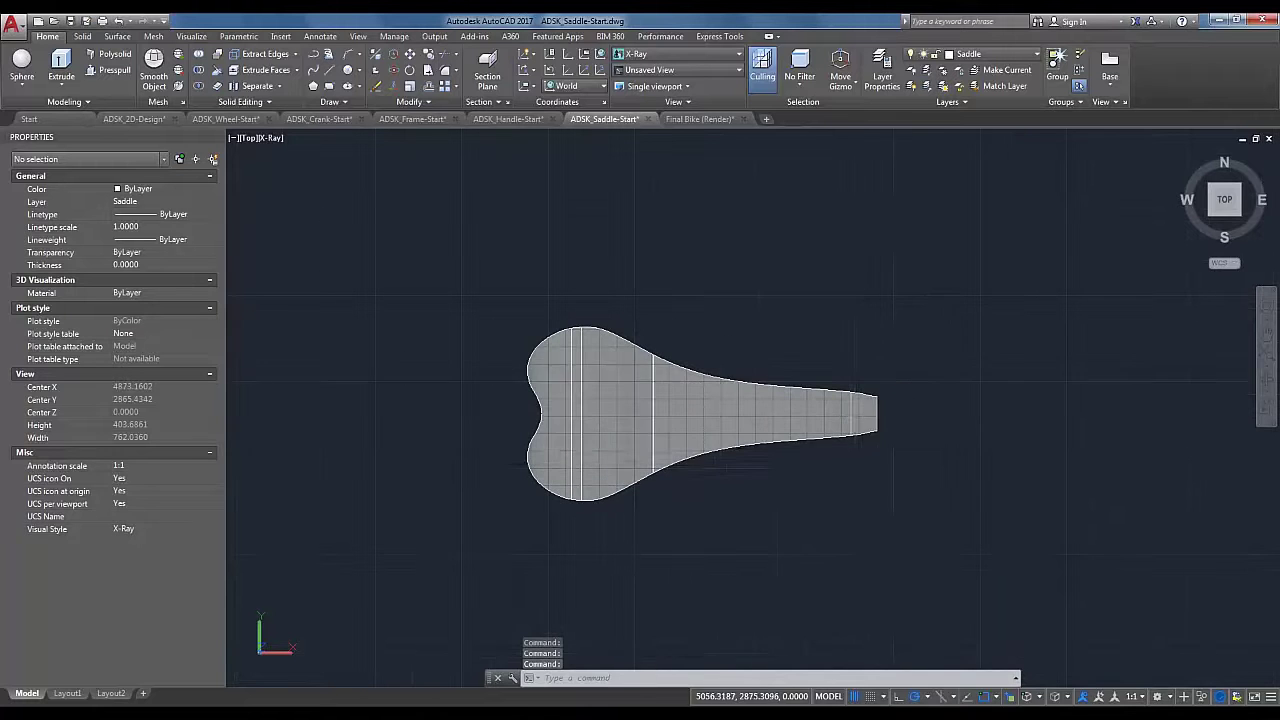
Step: Draw a horizontal centre line from the midpoint of the saddle's narrow end to just beyond the notch at its wide end
type("l")
key("Return")
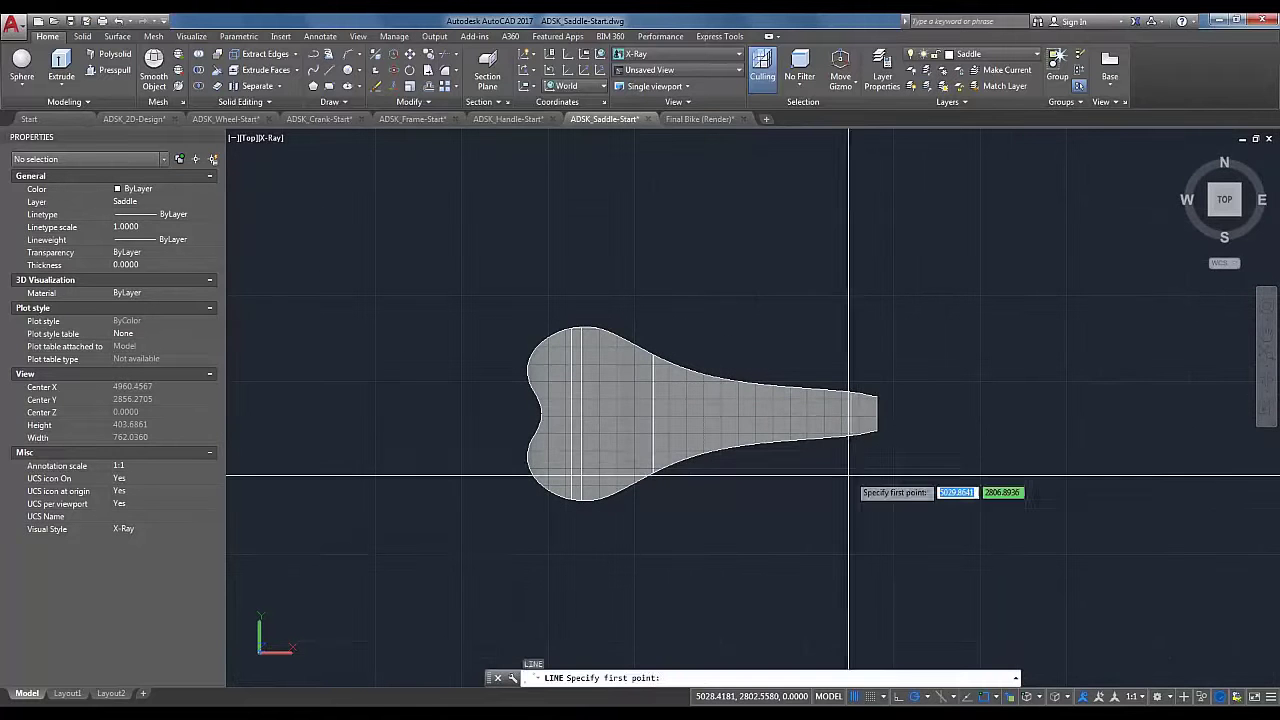
left_click(877, 414)
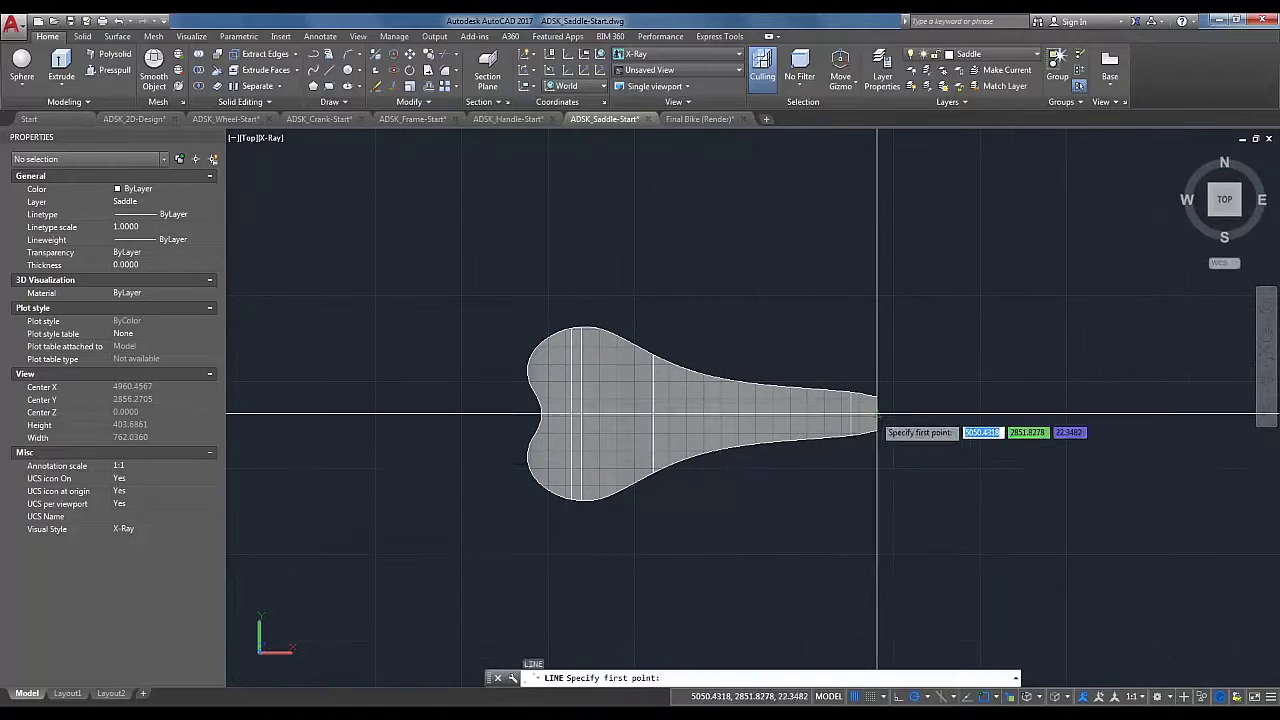
left_click(499, 414)
key("Return")
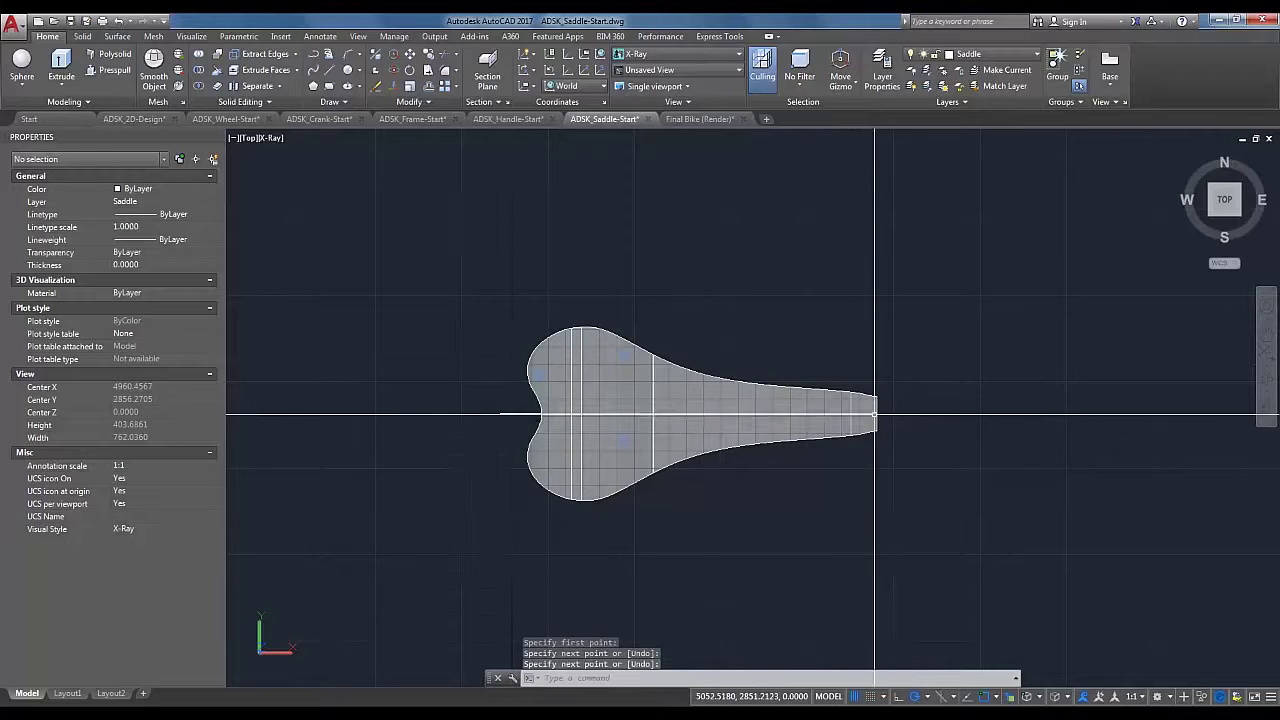
scroll(471, 421, "up", 2)
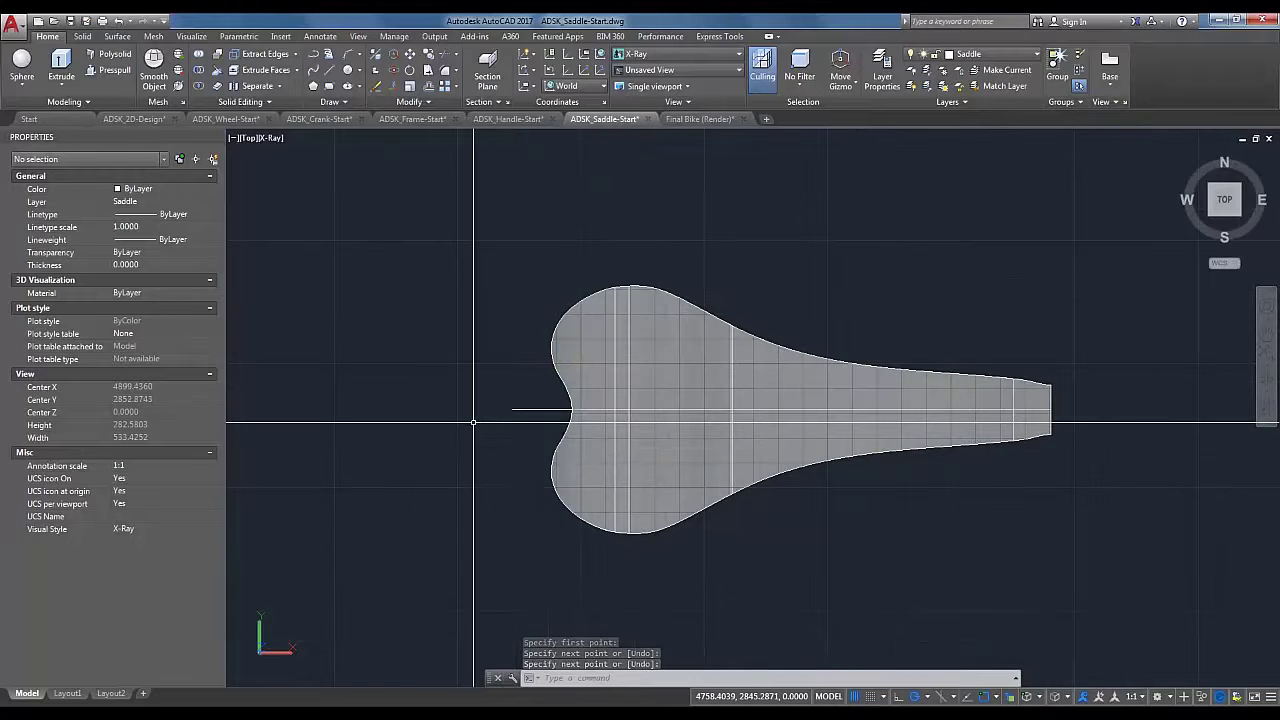
Step: Draw a small circle centred on the centre line's free end, just outside the notch at the saddle's wide end
type("c")
key("Return")
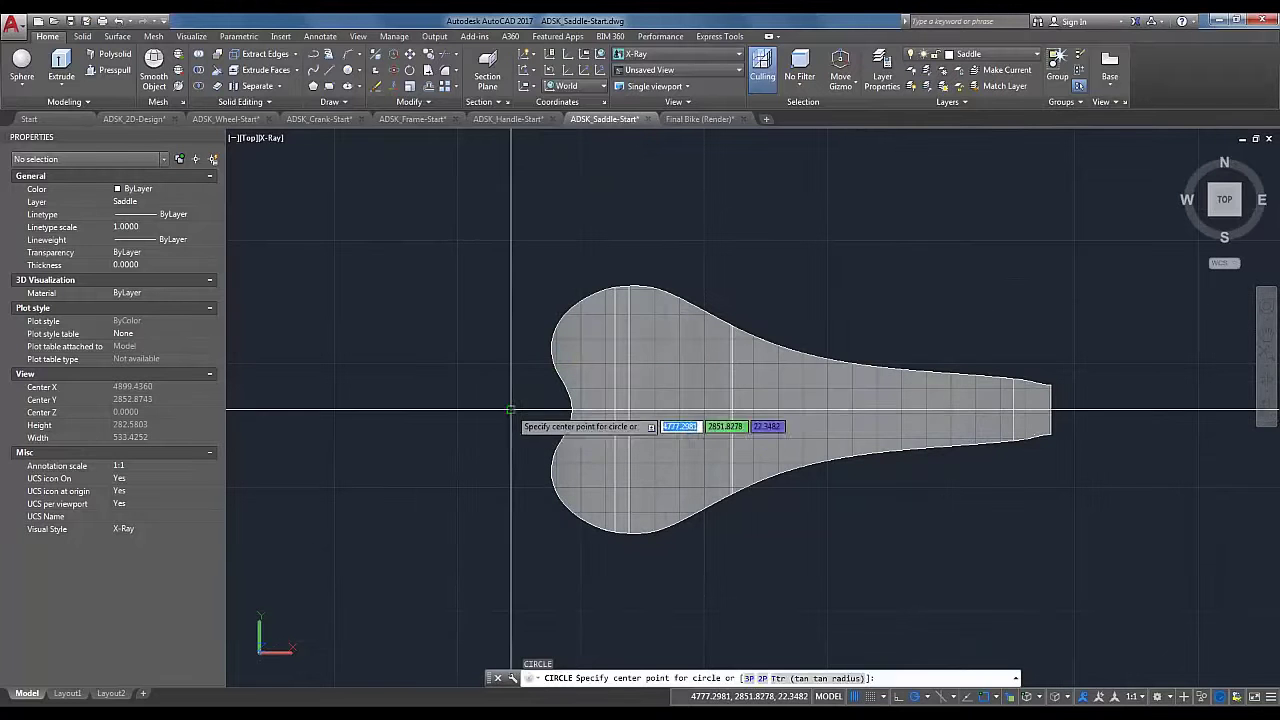
left_click(511, 410)
scroll(489, 421, "up", 2)
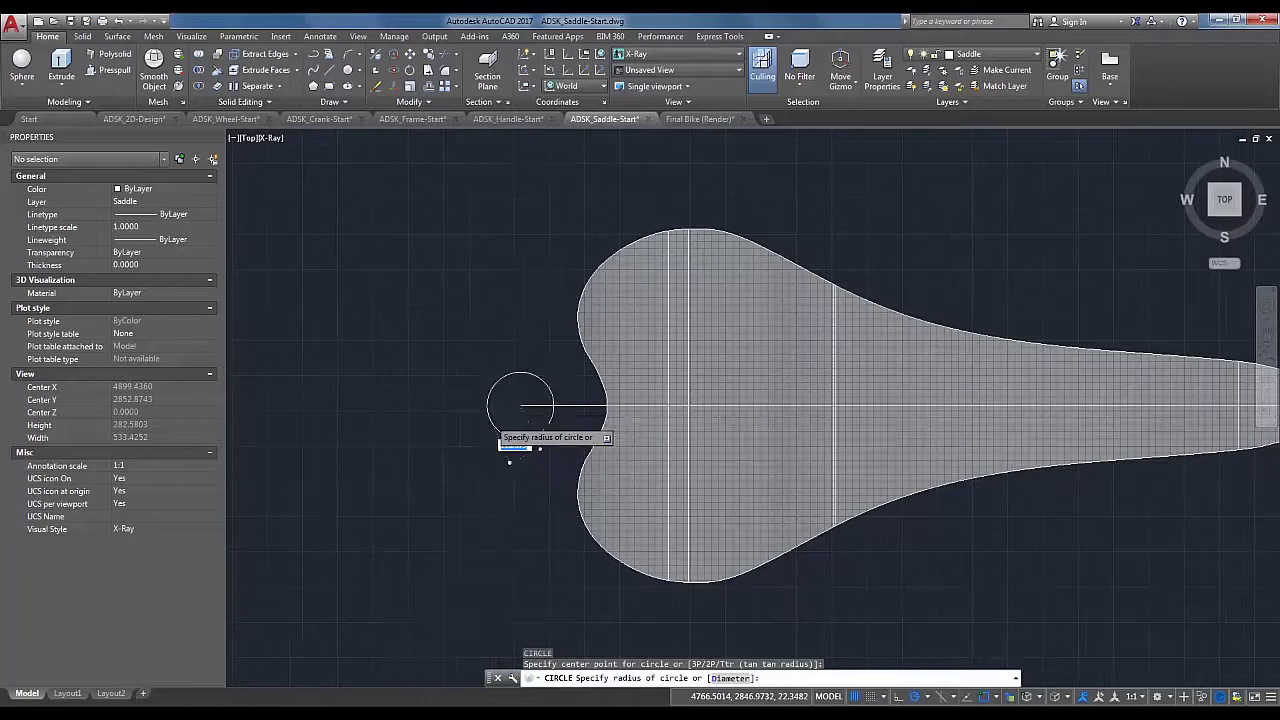
left_click(493, 422)
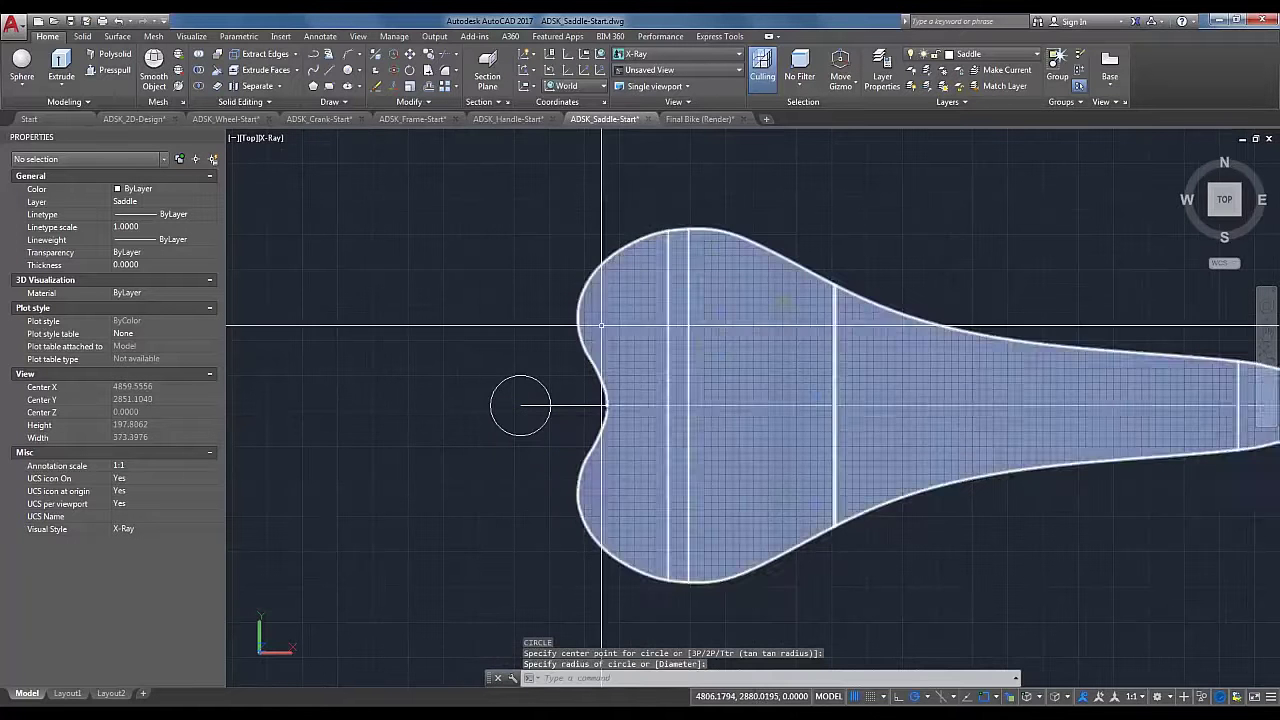
Step: Sweep the circle along the horizontal centre line to form a solid cylinder running the saddle's full length
left_click(63, 89)
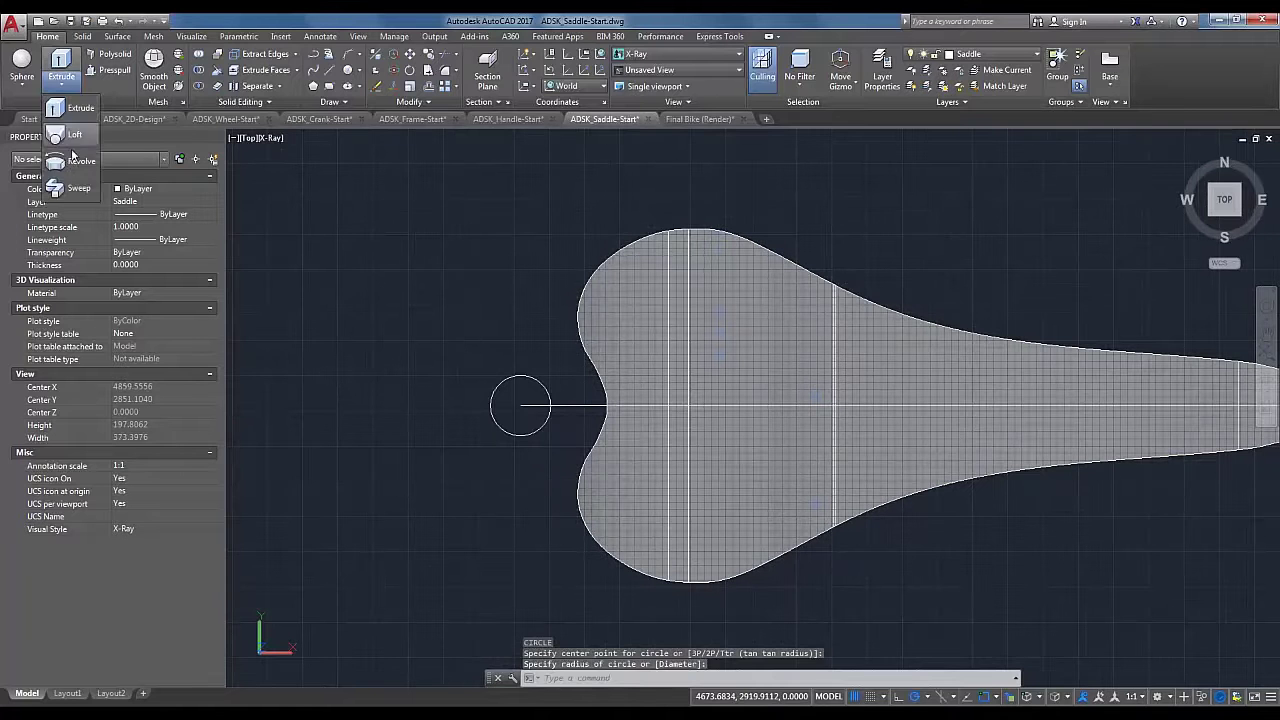
left_click(68, 180)
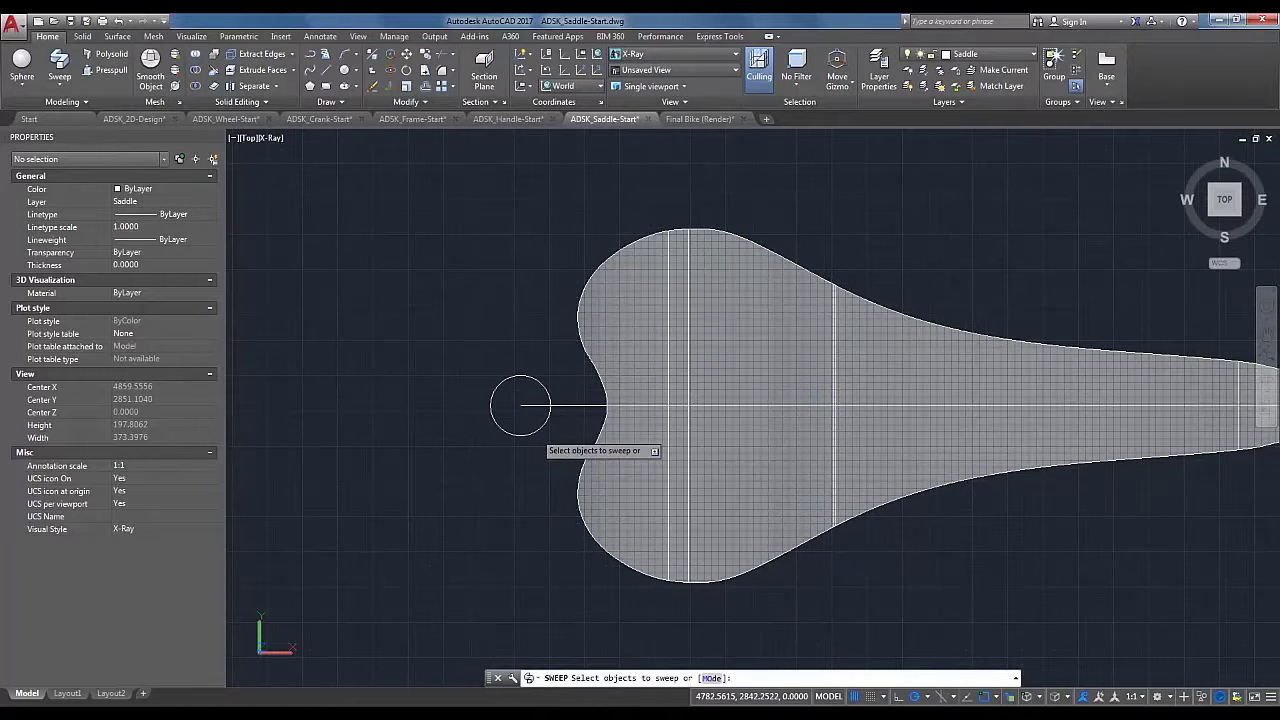
left_click(534, 432)
key("Return")
left_click(565, 404)
key("Return")
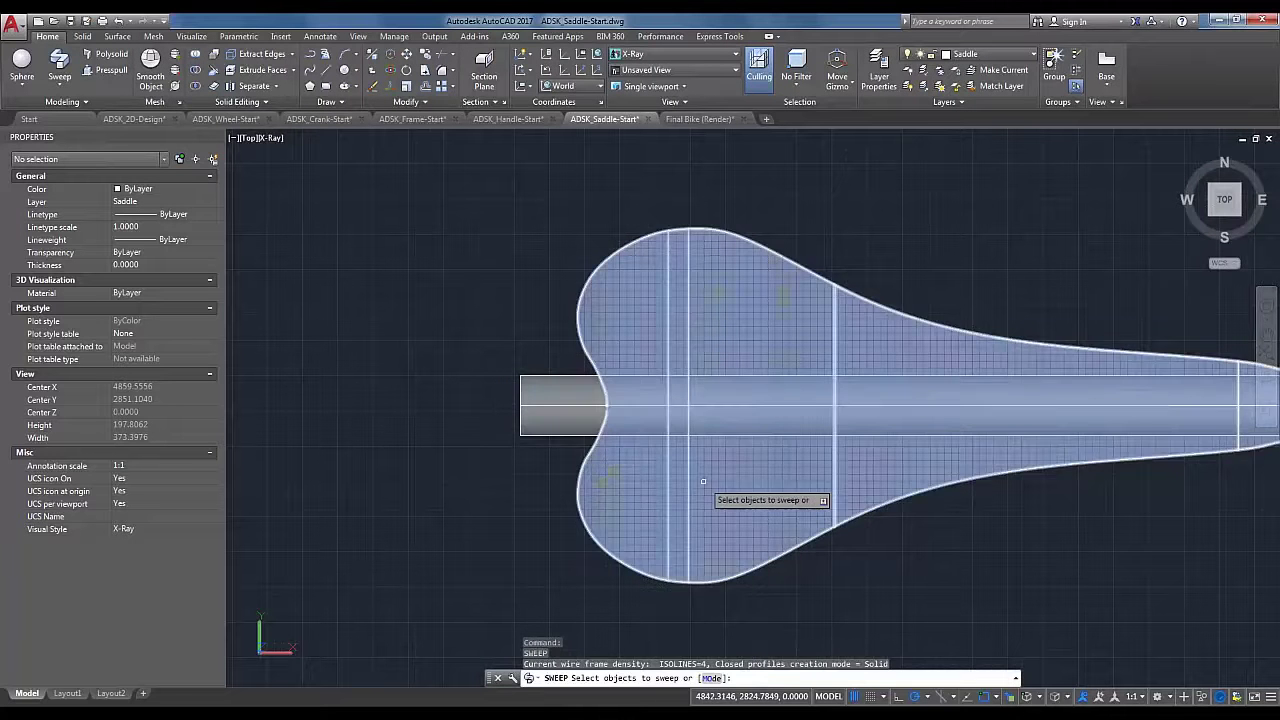
key("Escape")
Step: View the saddle and swept cylinder at an angle in the Conceptual visual style
scroll(850, 540, "down", 5)
scroll(908, 513, "up", 4)
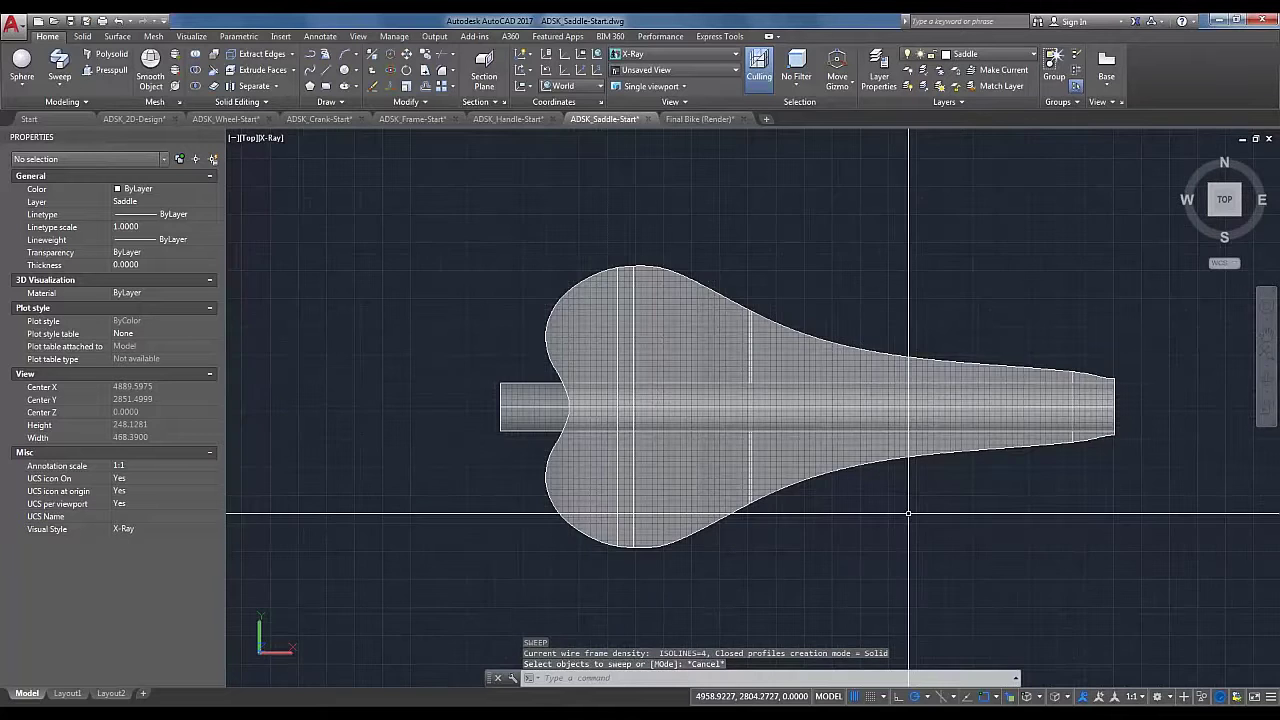
middle_click_drag(900, 504, 806, 340, "shift")
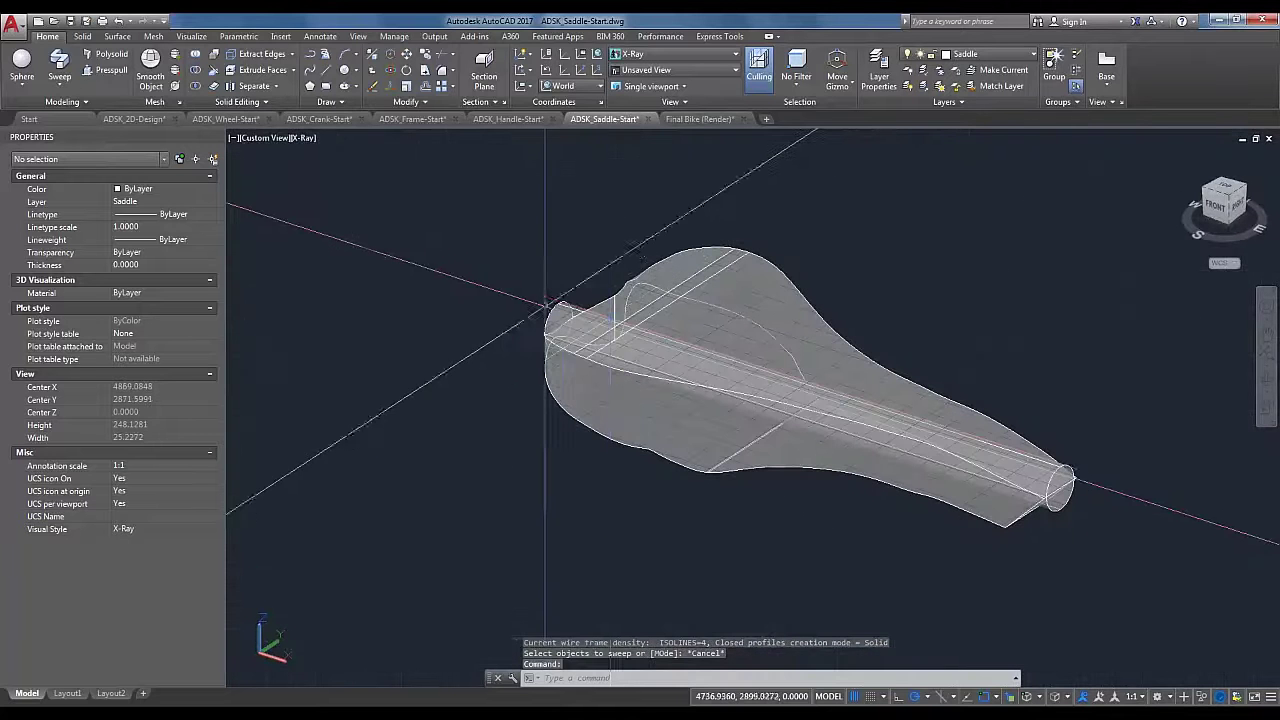
left_click(563, 306)
key("Escape")
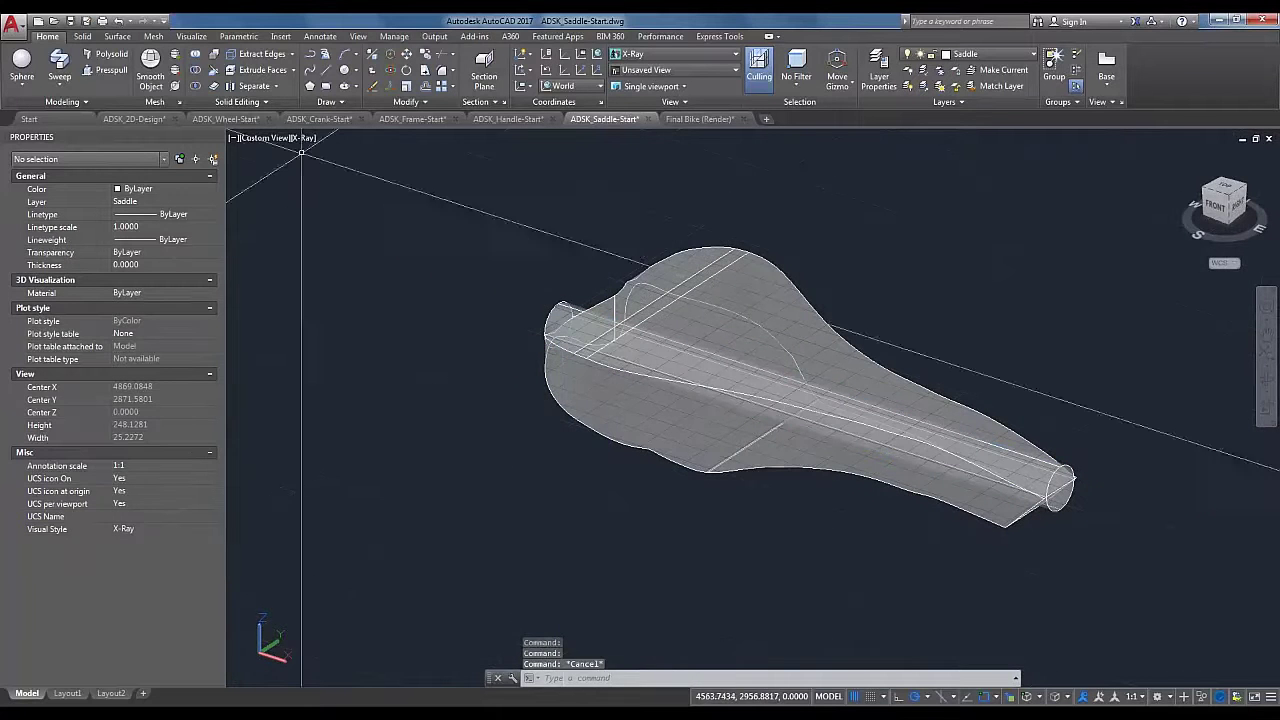
left_click(304, 138)
left_click(350, 187)
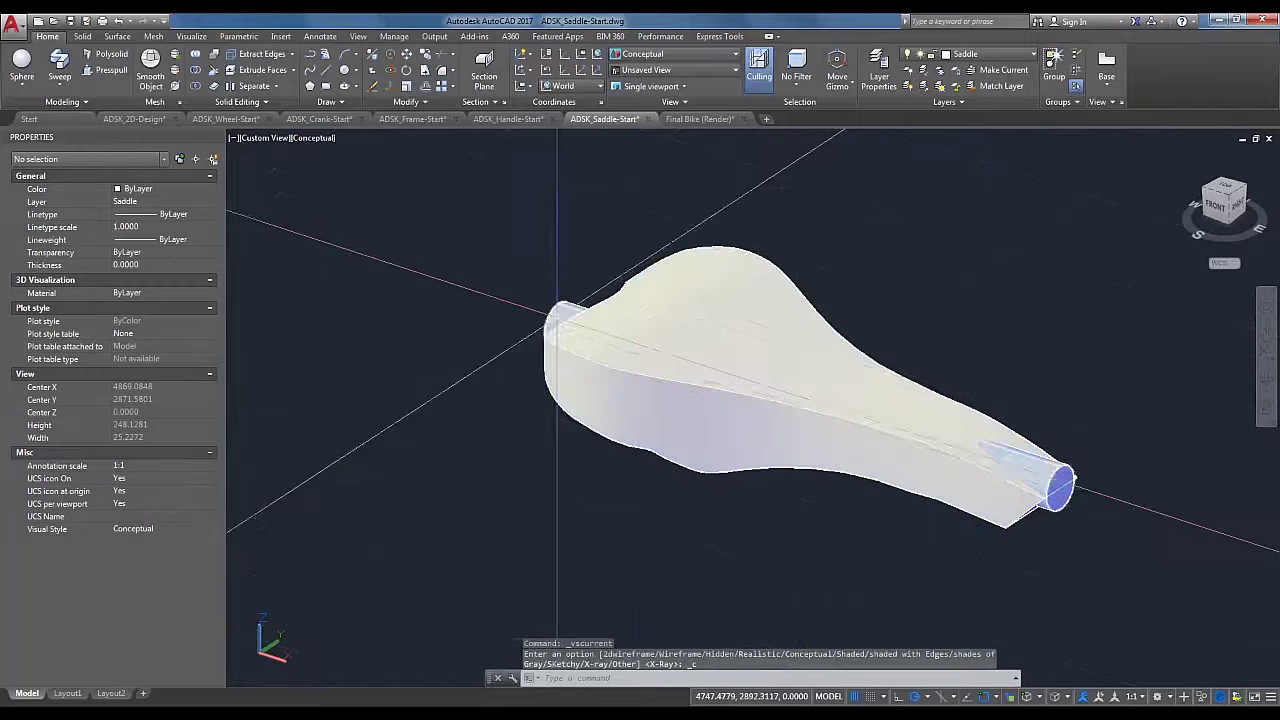
Step: Raise the swept cylinder about 20 units along the Z axis, so it lies partly above the saddle's top surface
left_click(805, 370)
left_click(809, 404)
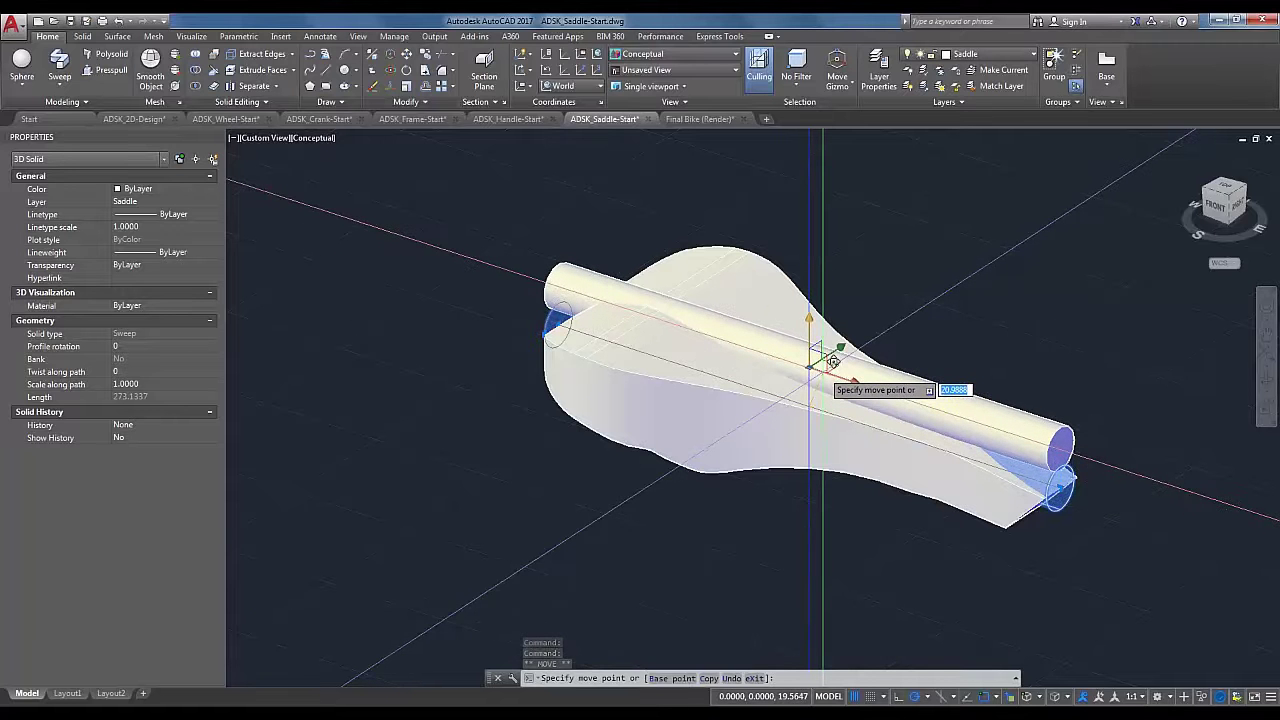
left_click(832, 360)
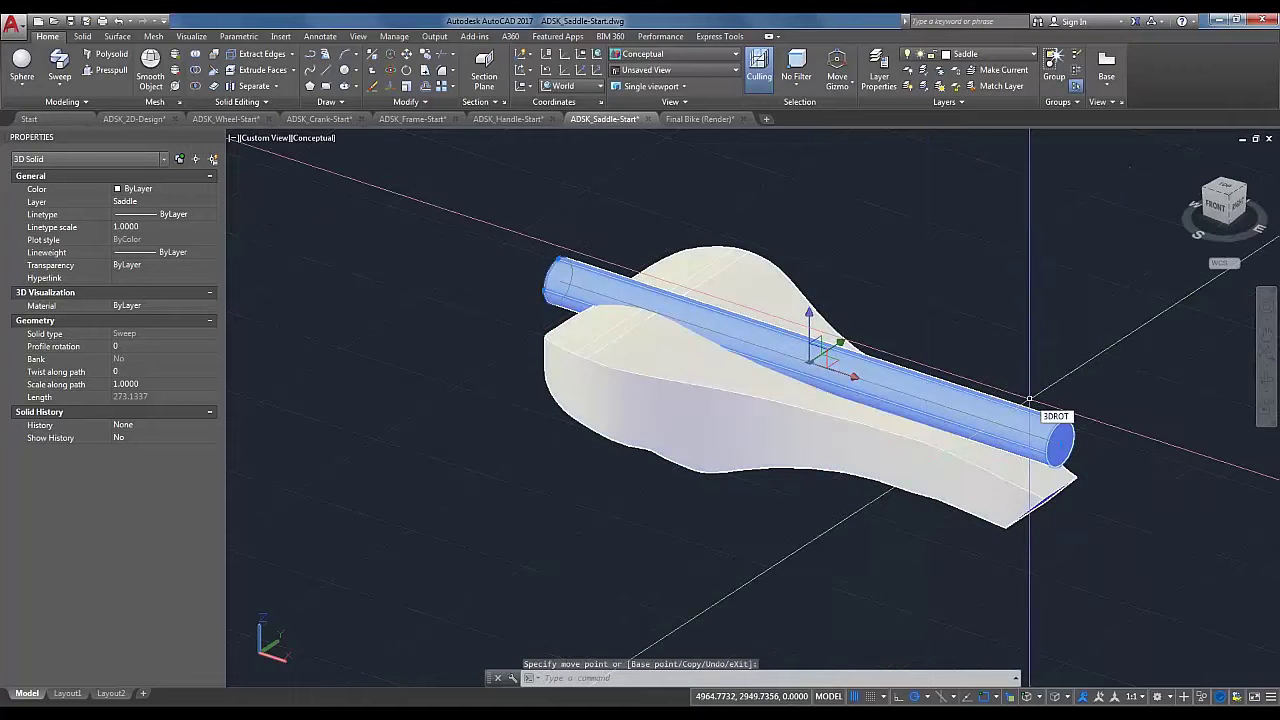
Step: Rotate the cylinder a few degrees in 3D about the Y axis, tilting it down toward the saddle's narrow end
type("3drotate")
key("Return")
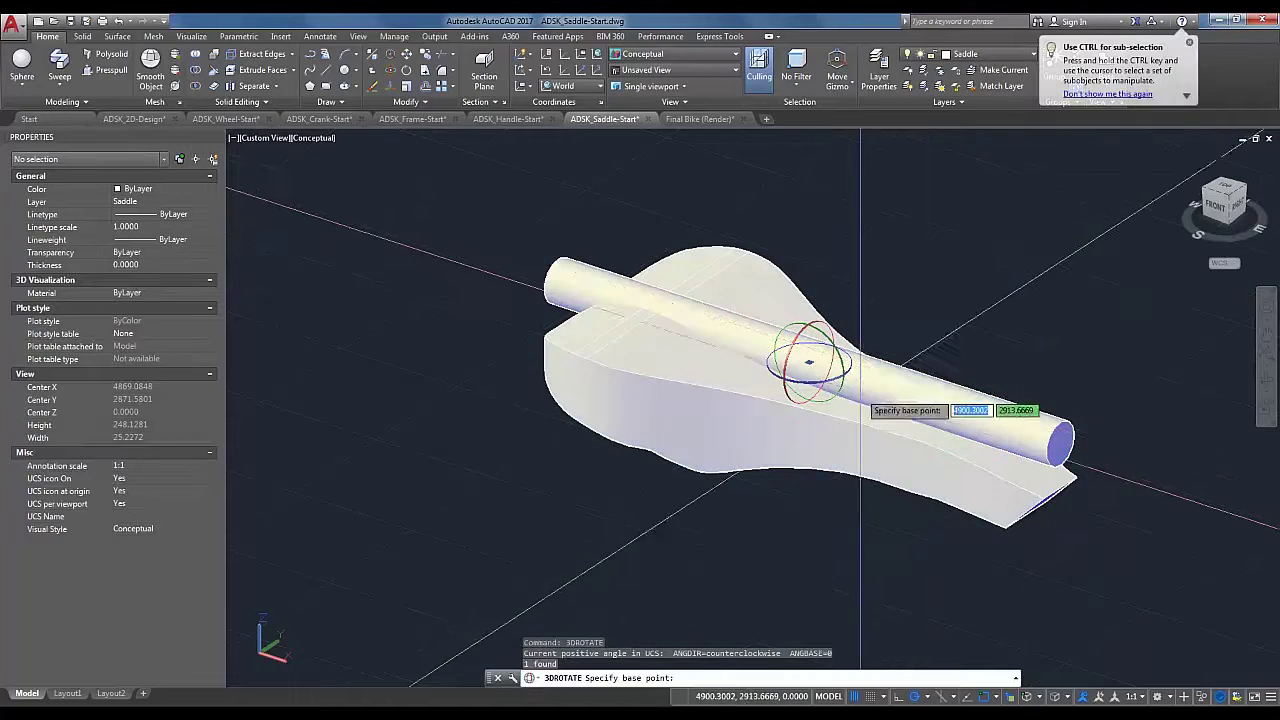
left_click(809, 362)
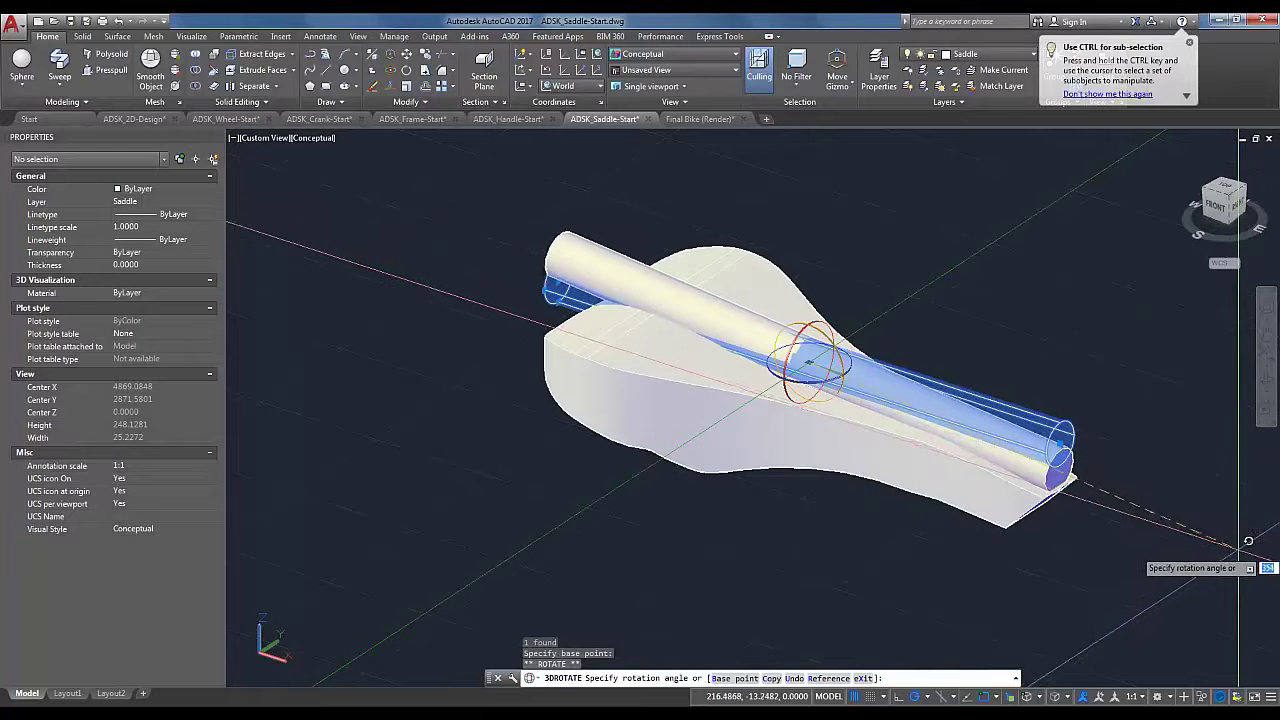
left_click(1248, 541)
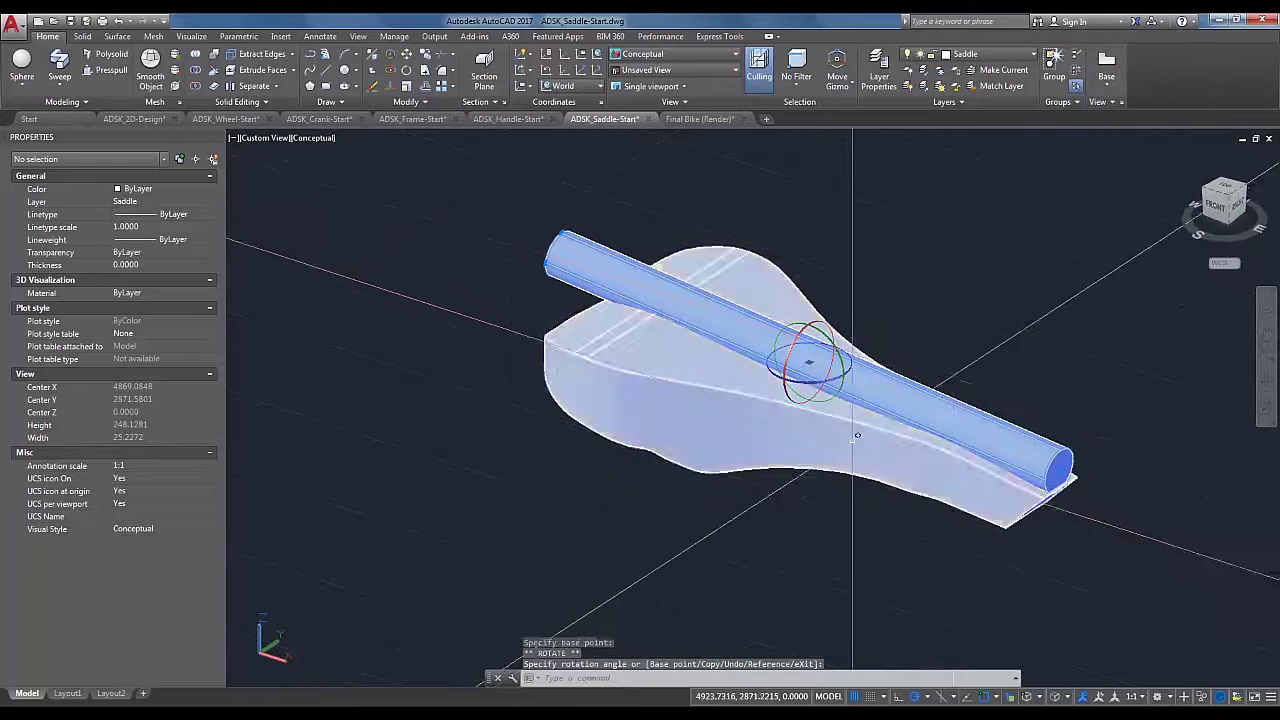
key("Escape")
Step: Move the tilted cylinder about 7 units along the X axis, so it extends past the saddle's narrow end
left_click(875, 377)
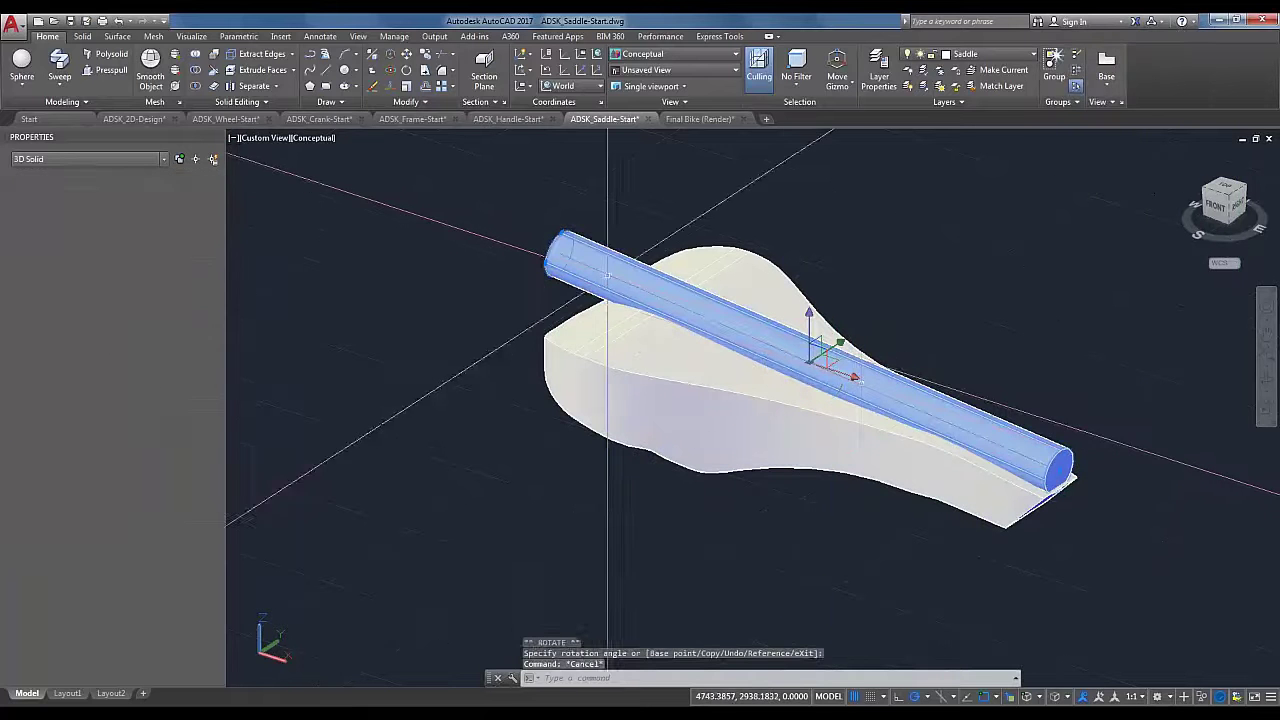
left_click(815, 362)
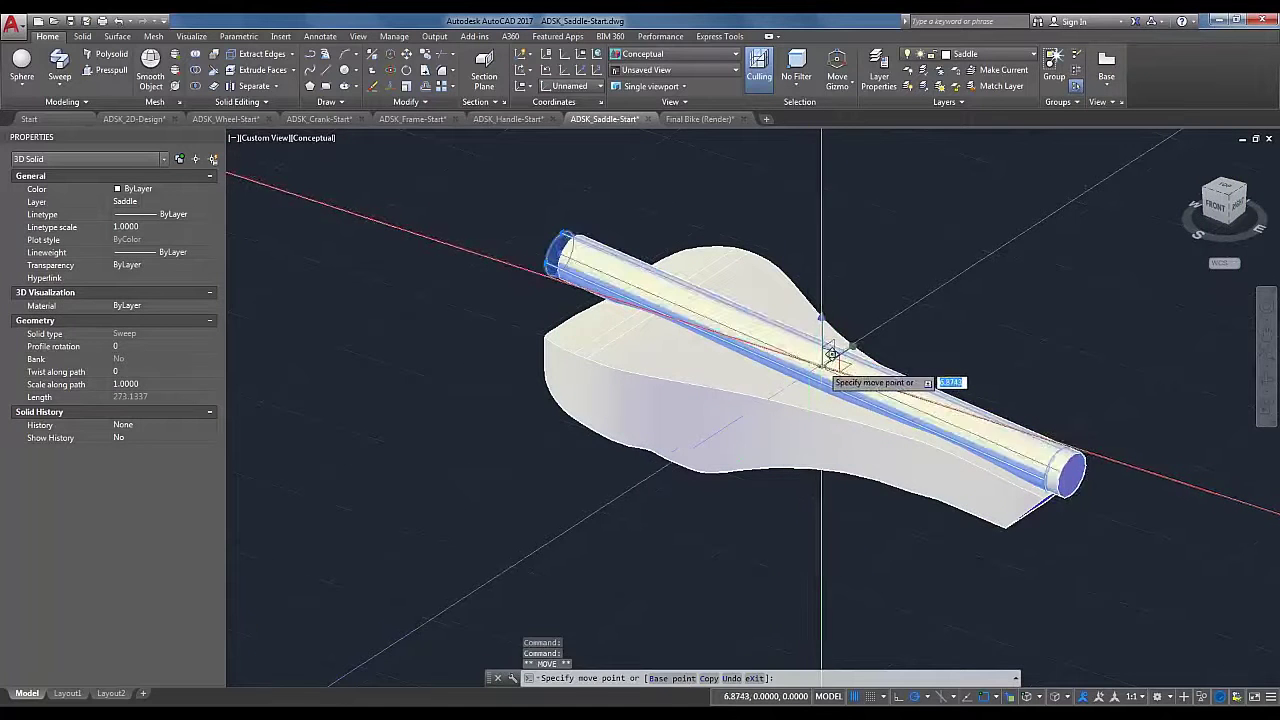
scroll(926, 422, "up", 2)
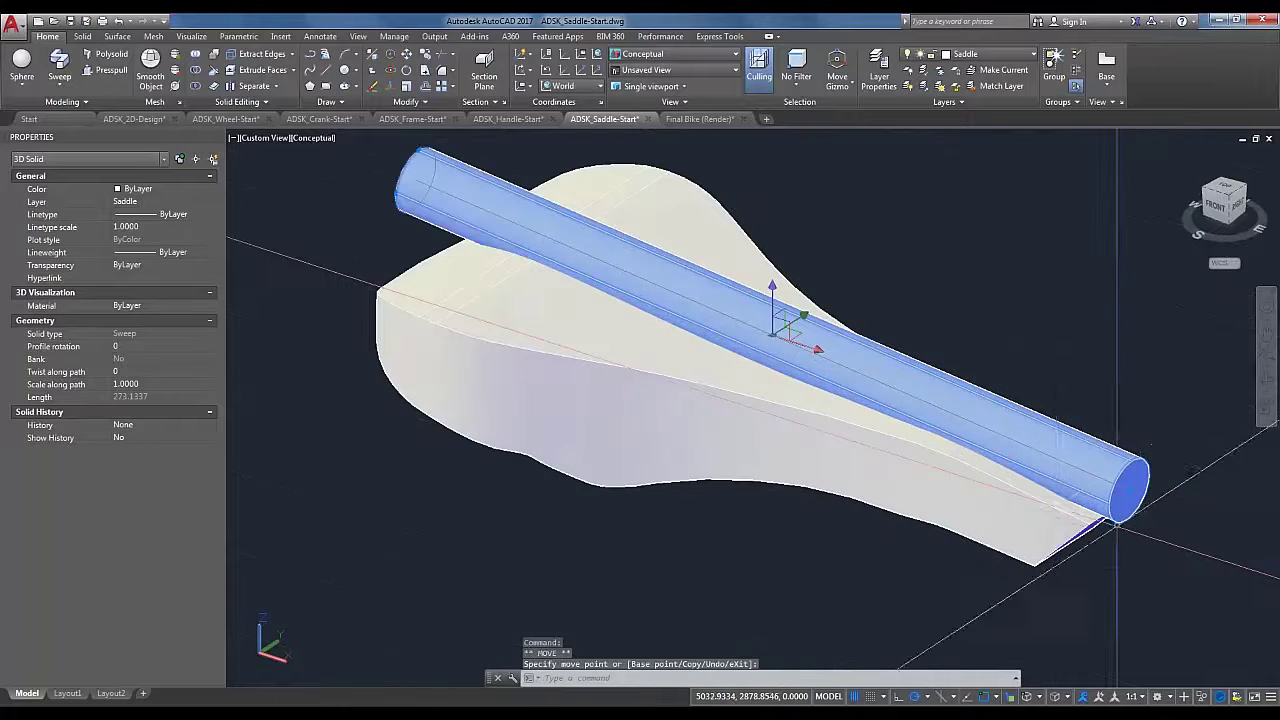
left_click(1117, 525)
scroll(1030, 420, "up", 3)
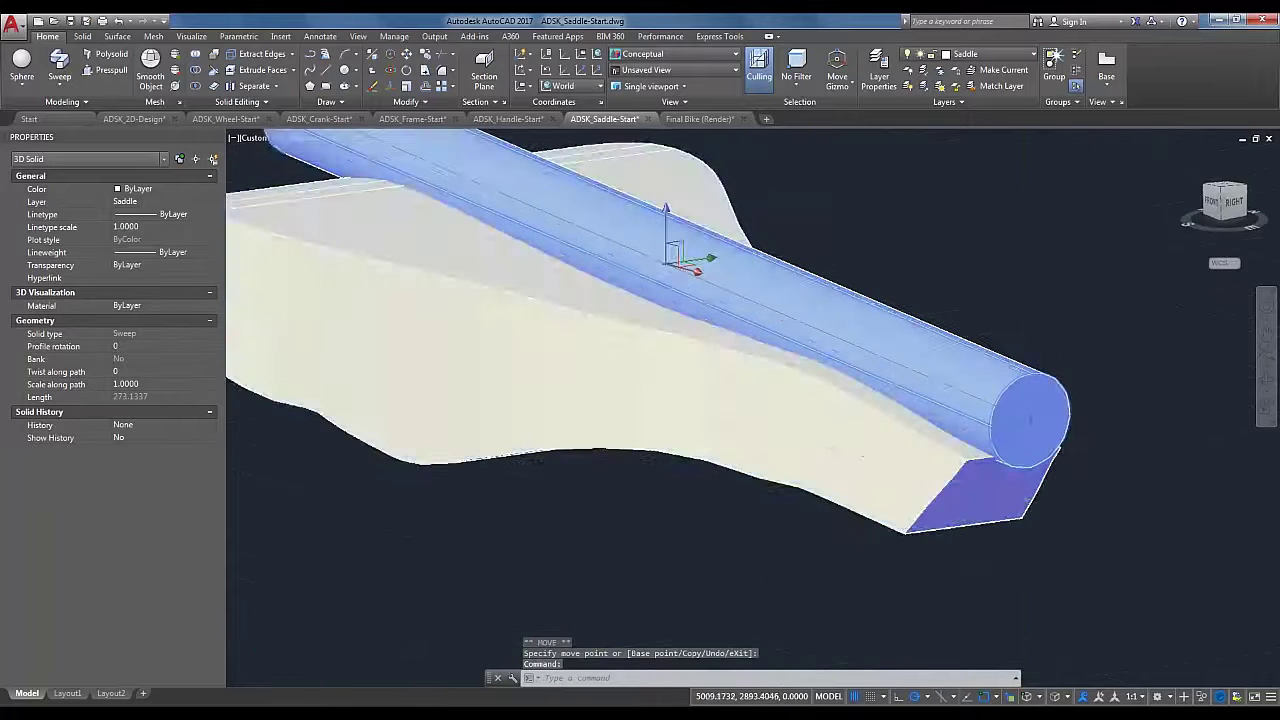
scroll(1035, 440, "down", 3)
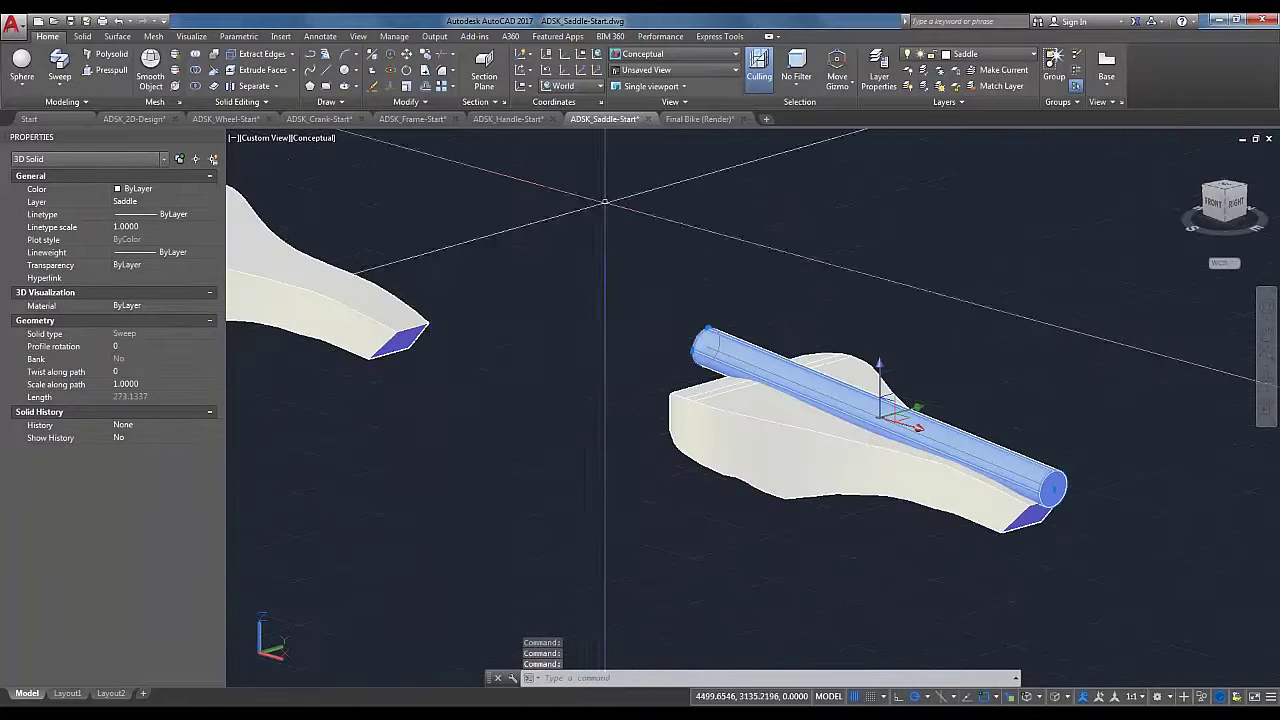
key("Escape")
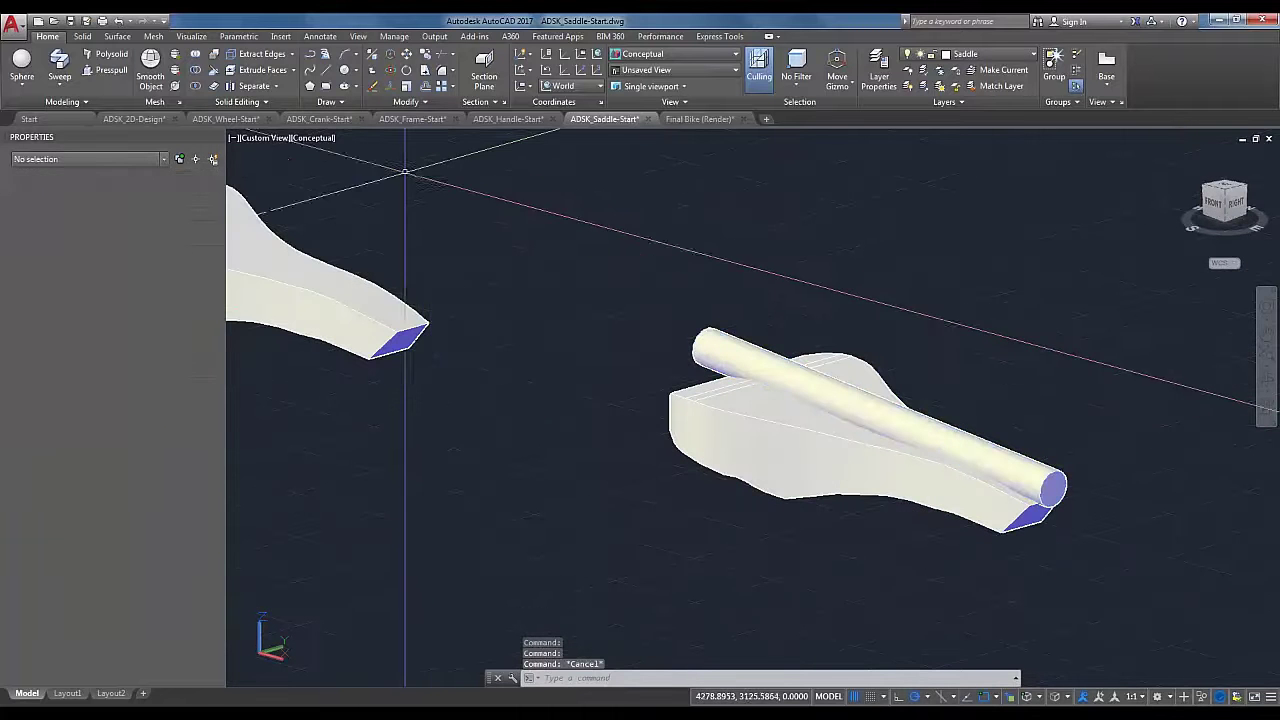
Step: Set the visual style to X-Ray and view the saddle and cylinder together at an angle
left_click(312, 137)
left_click(352, 305)
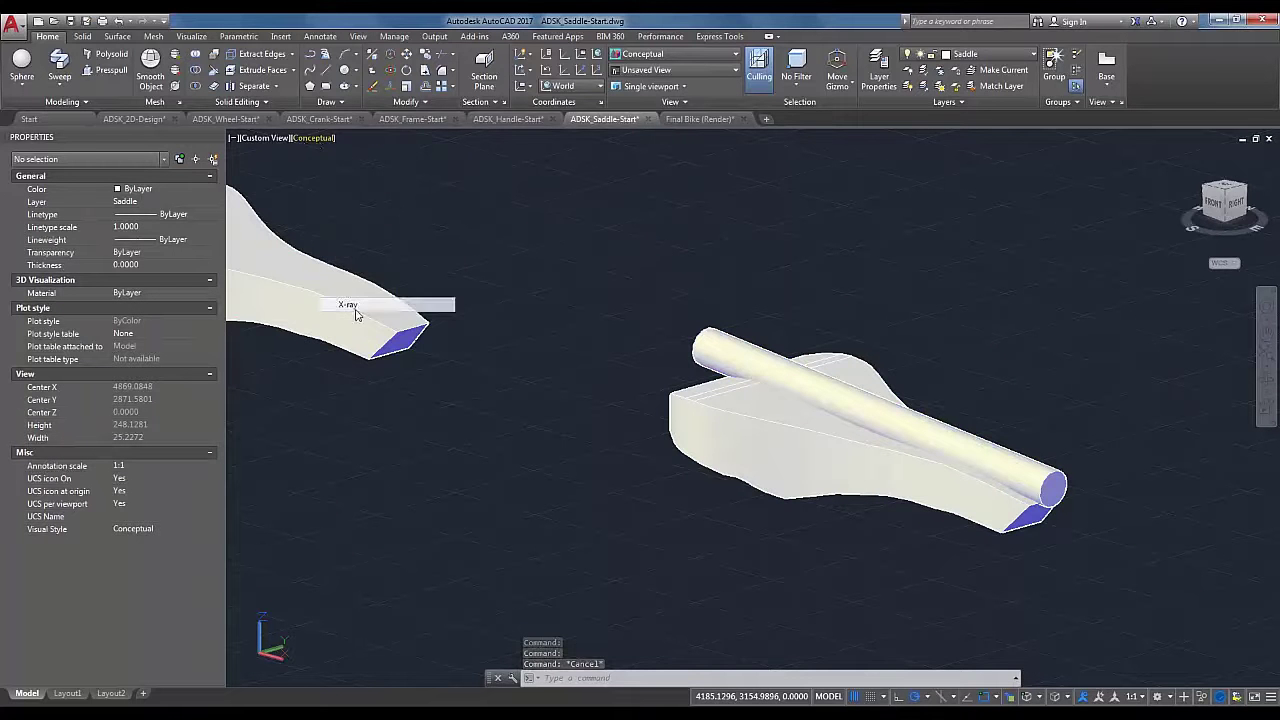
scroll(938, 538, "up", 3)
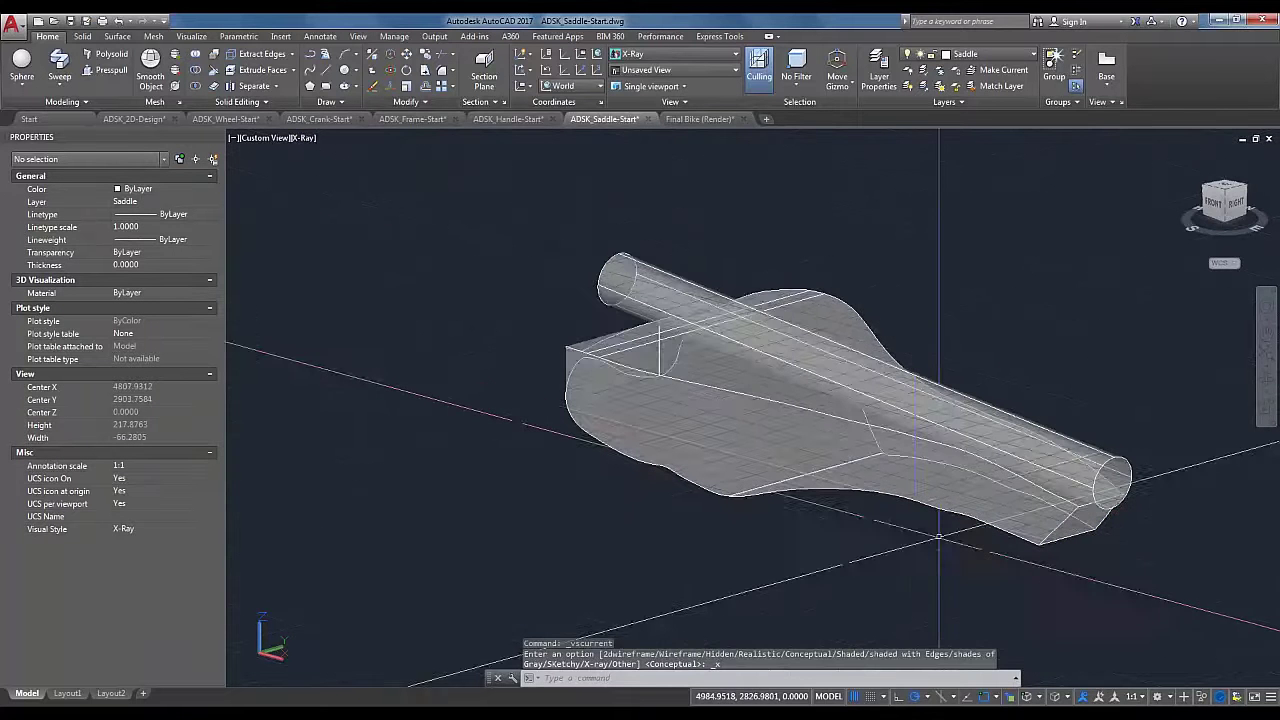
middle_click_drag(938, 538, 923, 523, "shift")
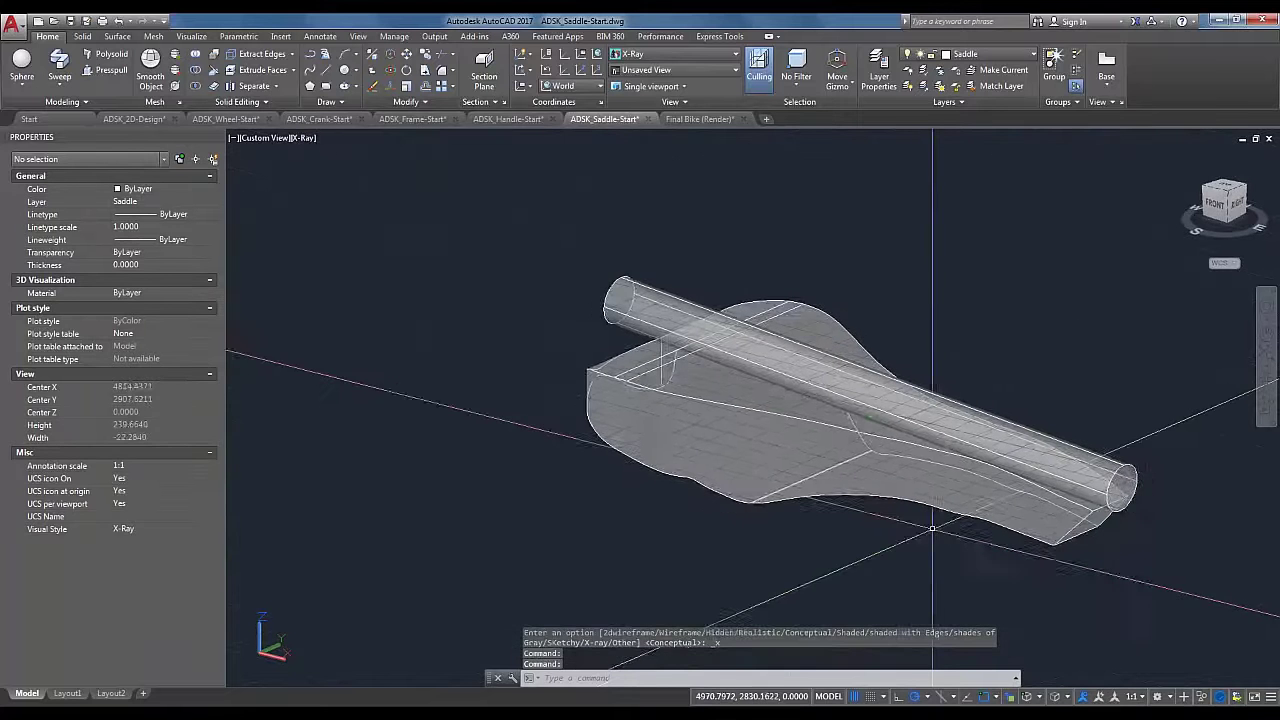
Step: Copy the saddle together with its tilted cylinder once into the open space farther along the X axis
scroll(936, 532, "down", 4)
left_click(937, 534)
left_click(917, 447)
right_click(917, 447)
key("Escape")
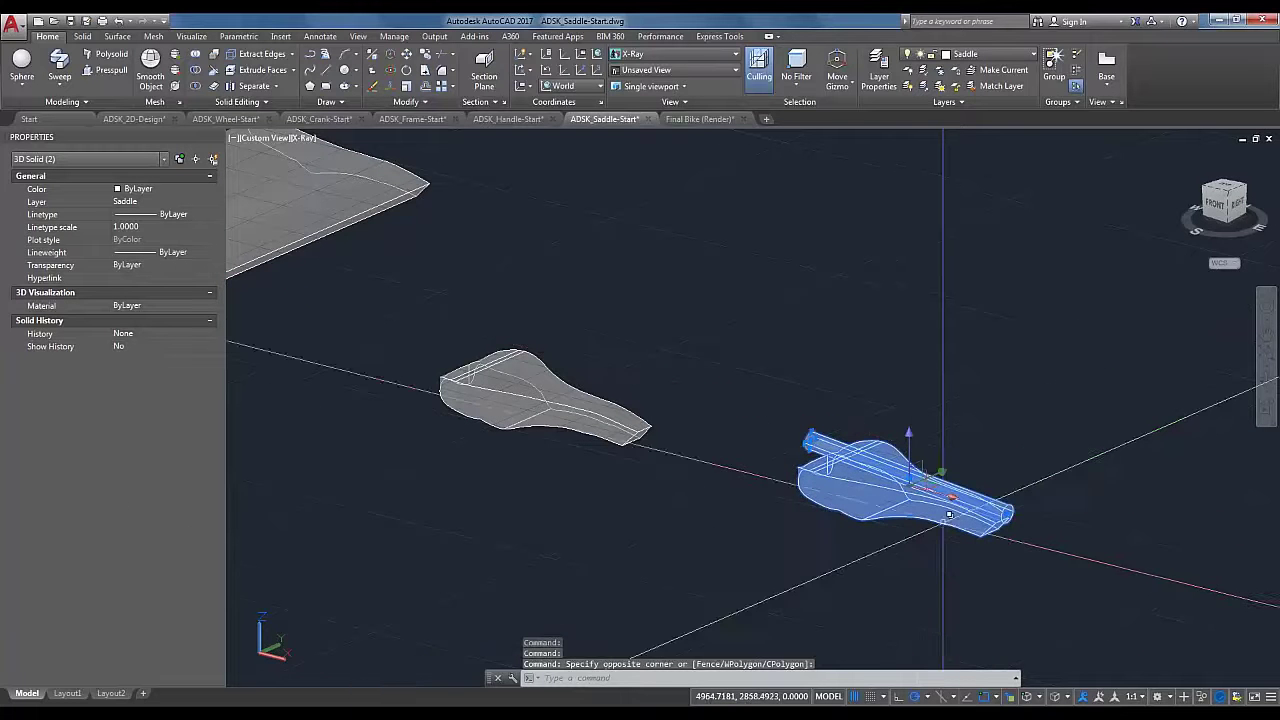
right_click(940, 519)
left_click(1003, 325)
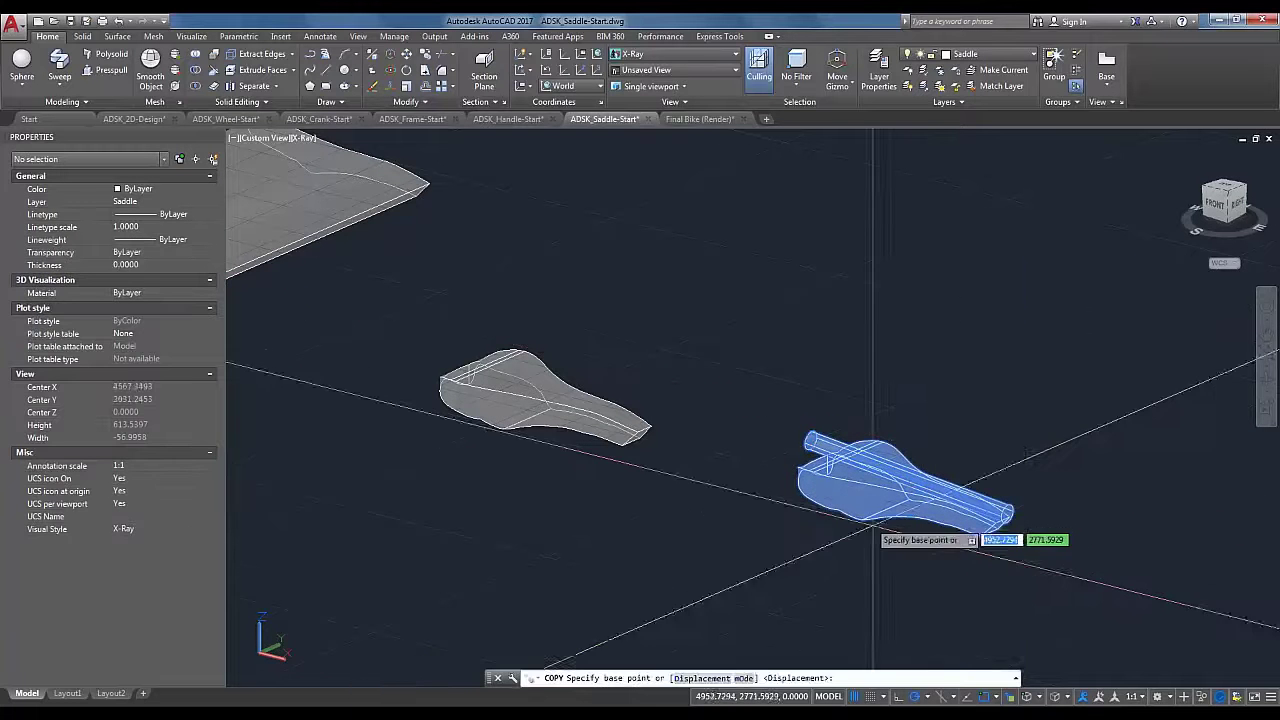
middle_click_drag(860, 505, 680, 400)
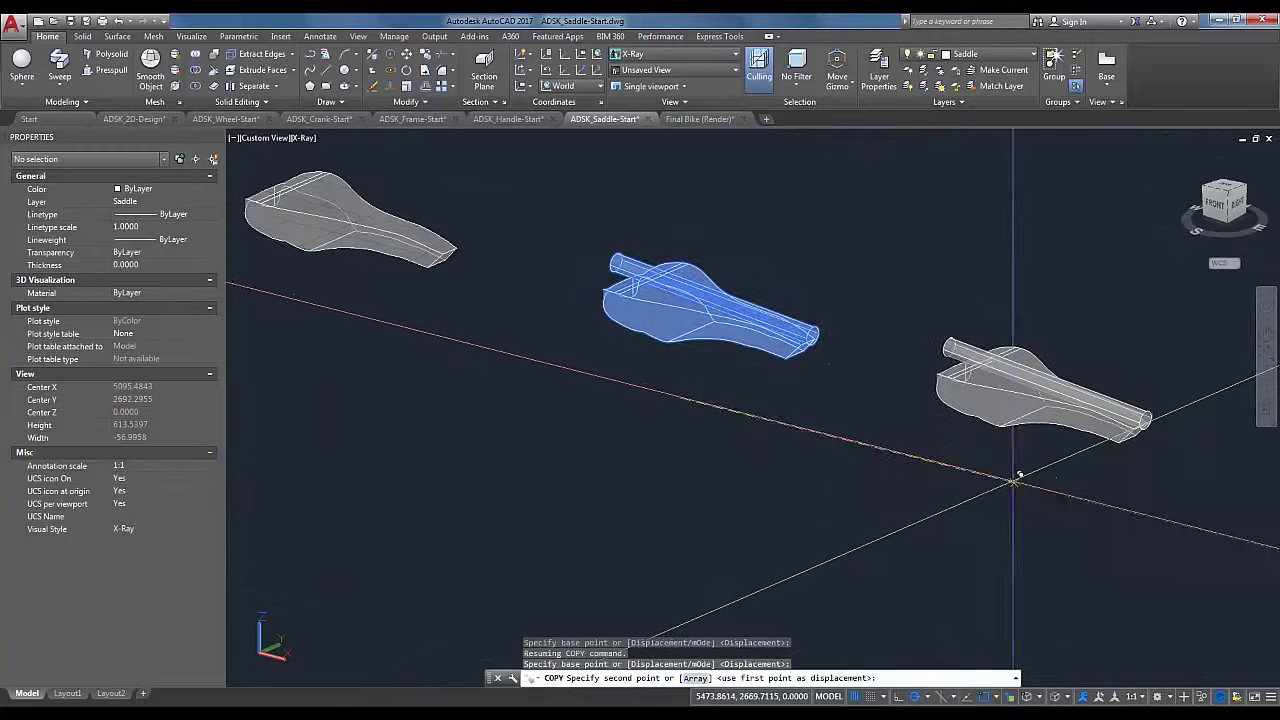
left_click(1000, 465)
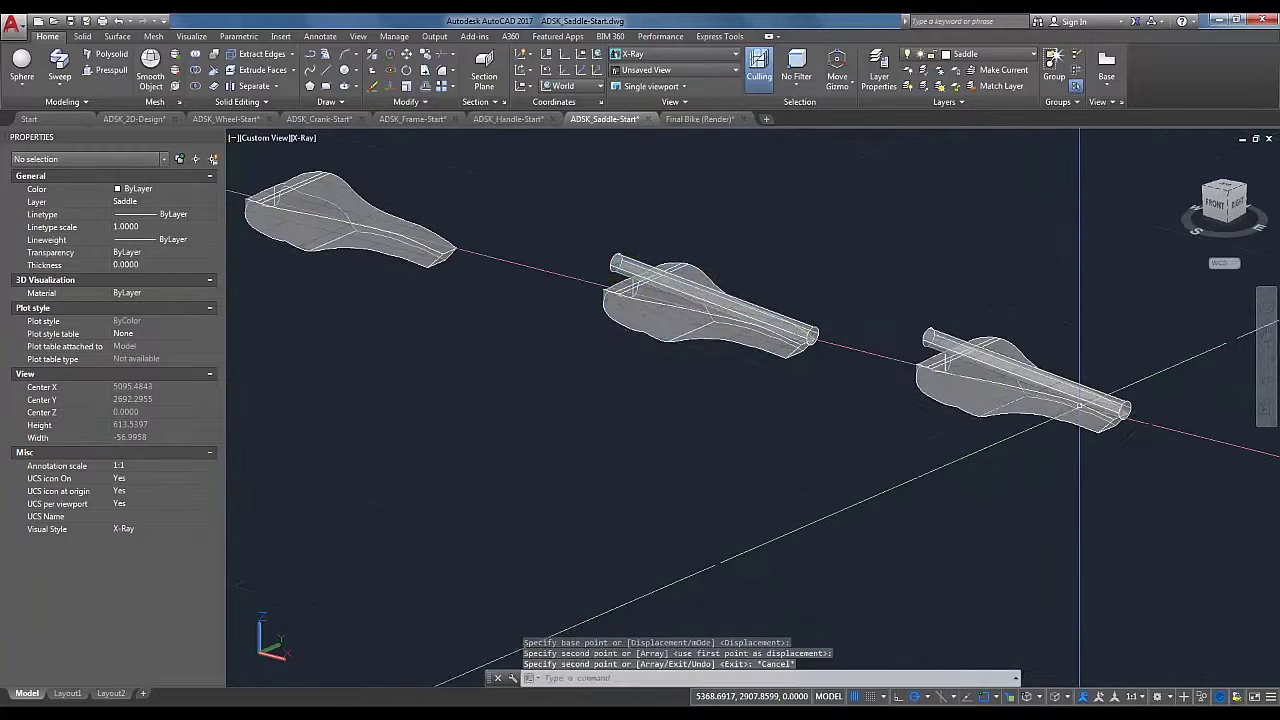
key("Escape")
Step: Subtract the copied cylinder from the copied saddle to cut a lengthwise groove in its top surface
scroll(1110, 415, "up", 3)
scroll(1143, 480, "up", 2)
scroll(1143, 480, "down", 4)
scroll(395, 165, "up", 1)
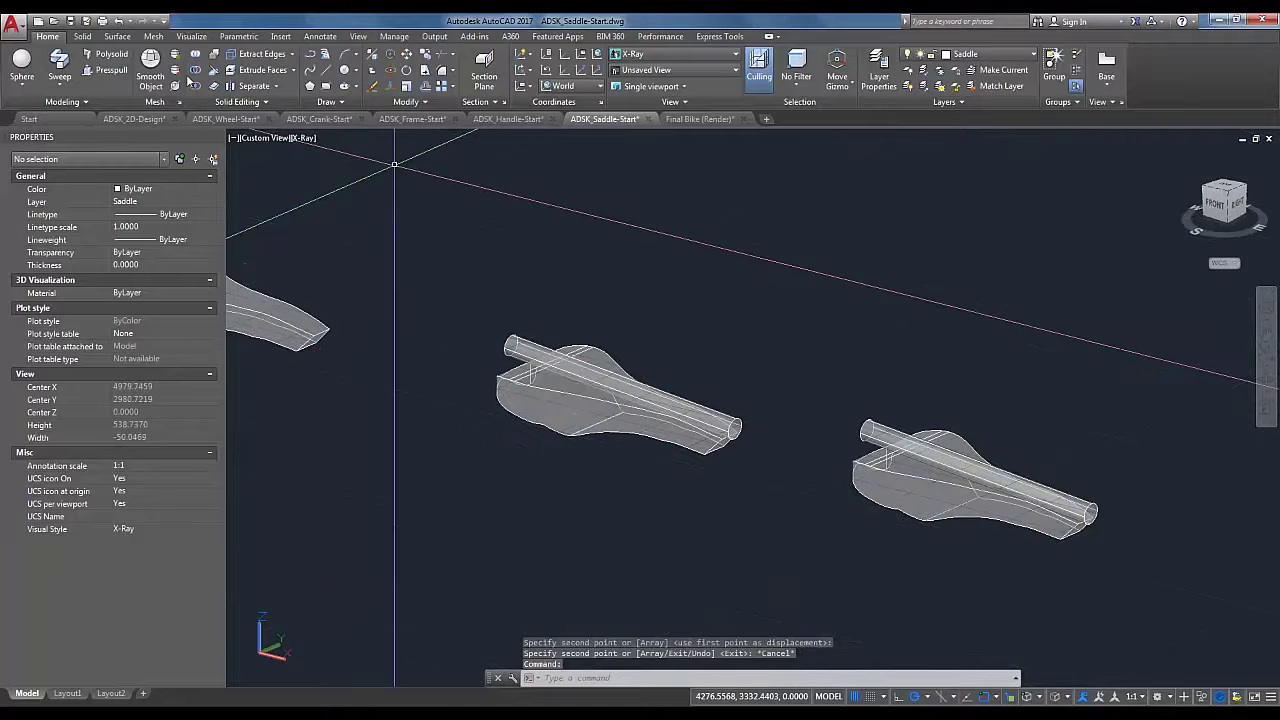
left_click(197, 71)
left_click(890, 515)
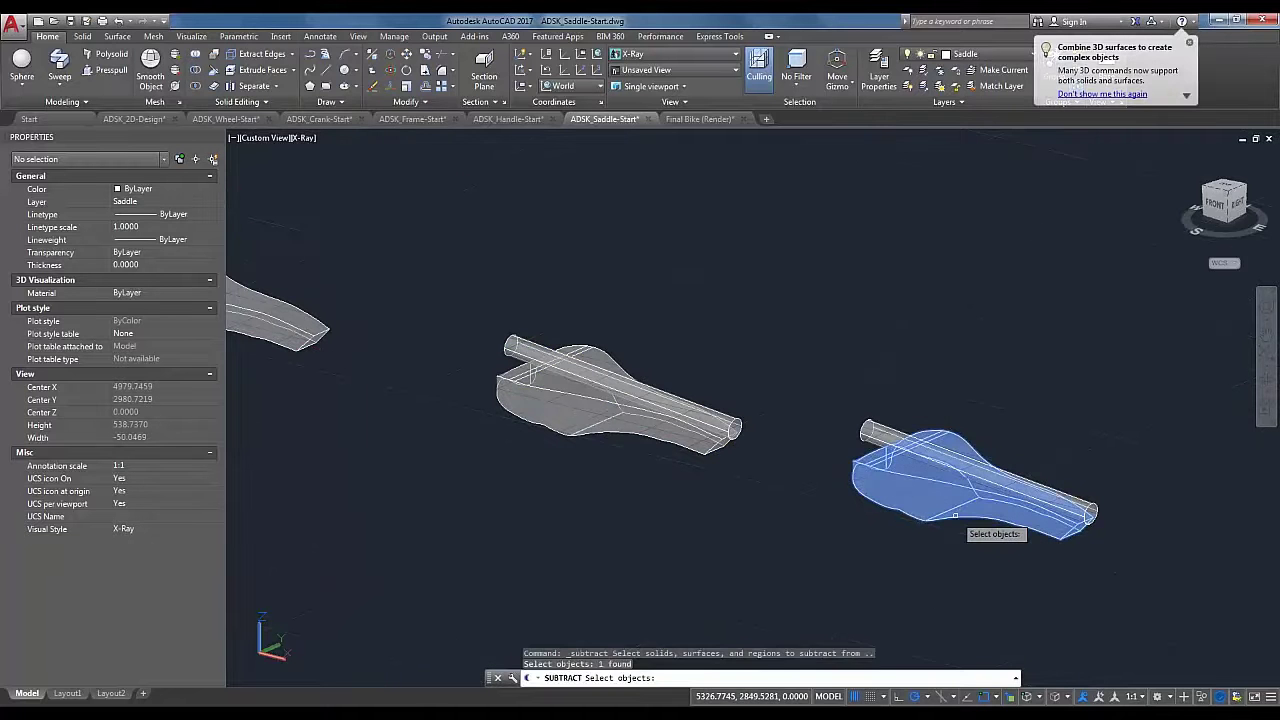
key("Return")
left_click(880, 445)
key("Return")
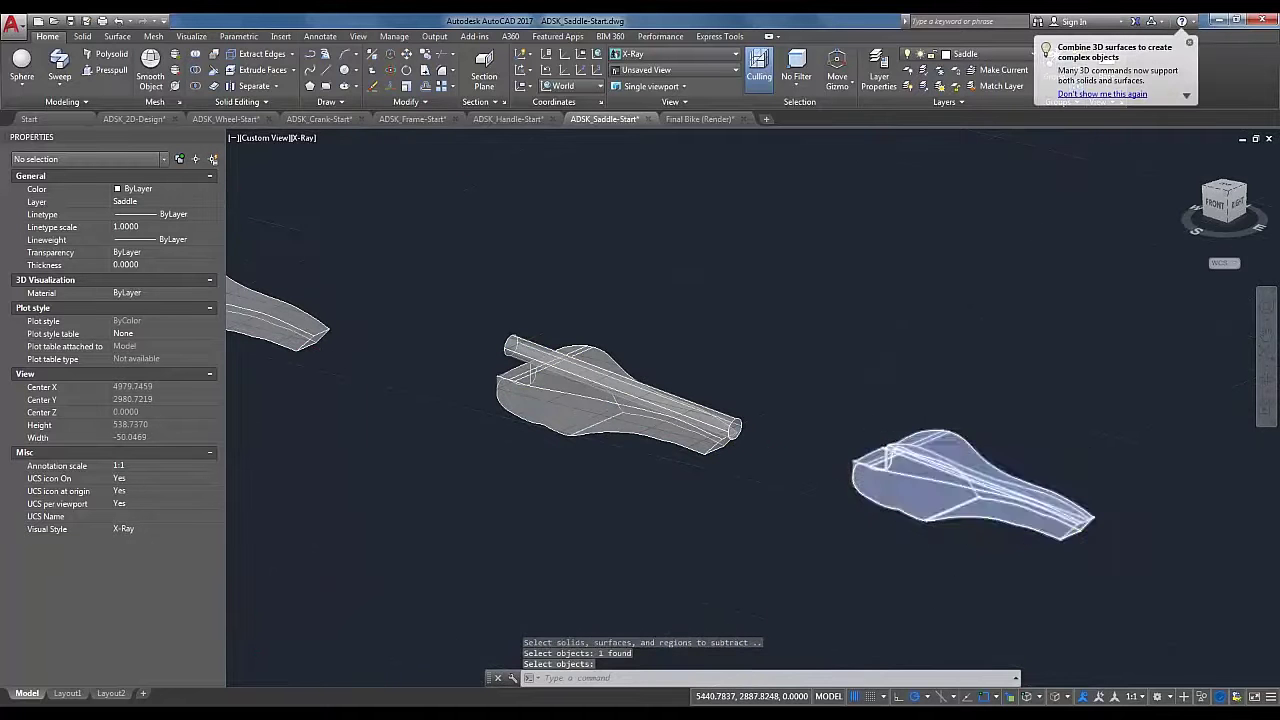
Step: Examine the groove cut into the newest saddle from its narrow end and from several angled views
scroll(1107, 545, "up", 2)
middle_click_drag(1107, 544, 951, 517, "shift")
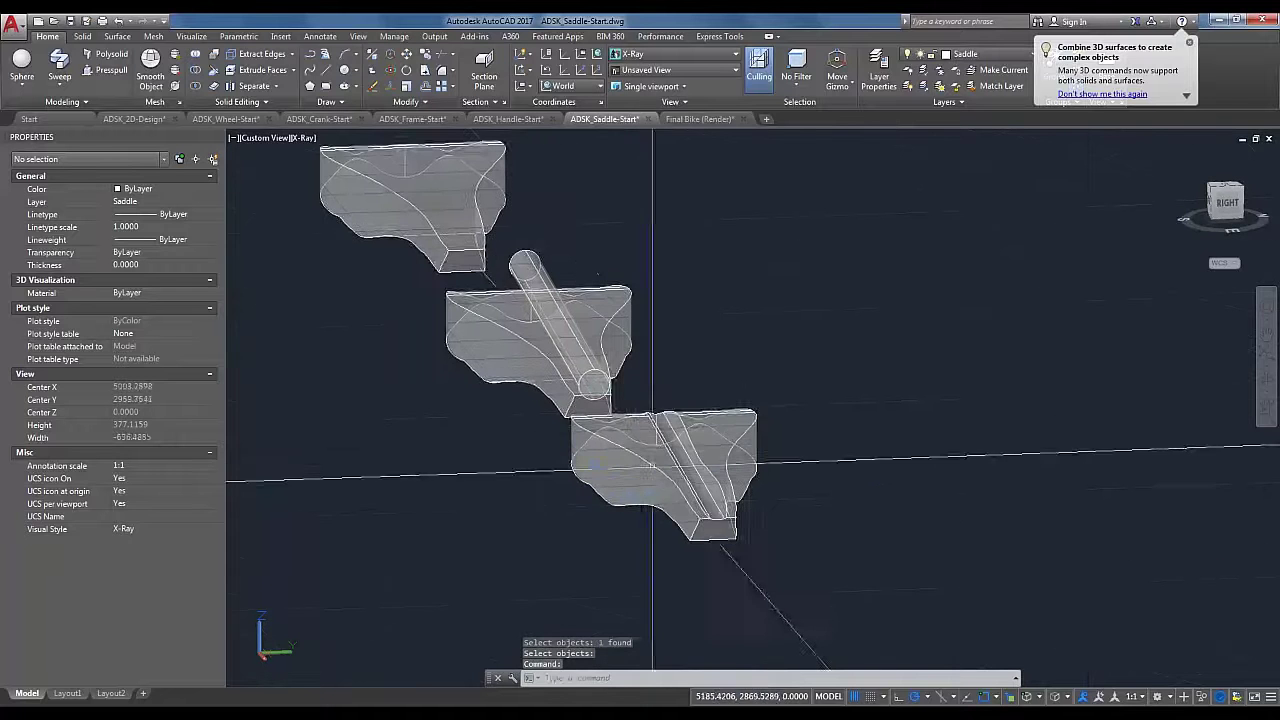
middle_click_drag(690, 472, 771, 449)
scroll(771, 449, "up", 1)
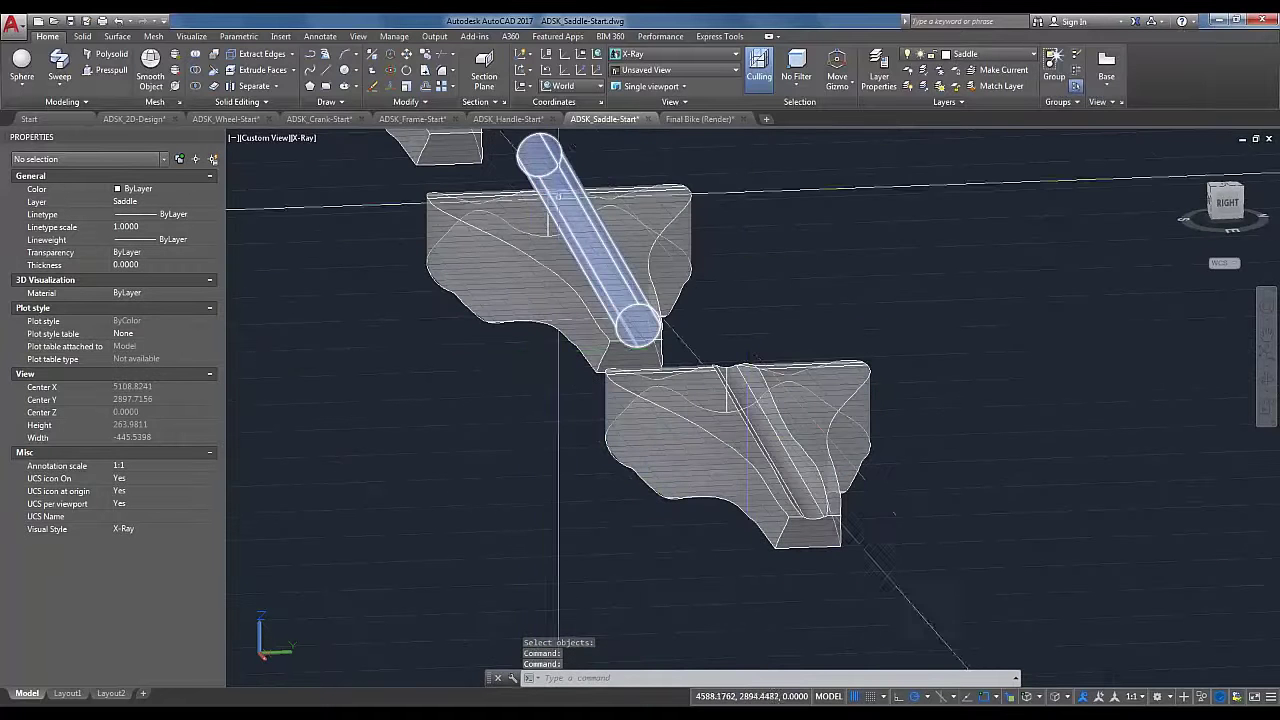
middle_click_drag(884, 500, 672, 445, "shift")
scroll(993, 552, "down", 3)
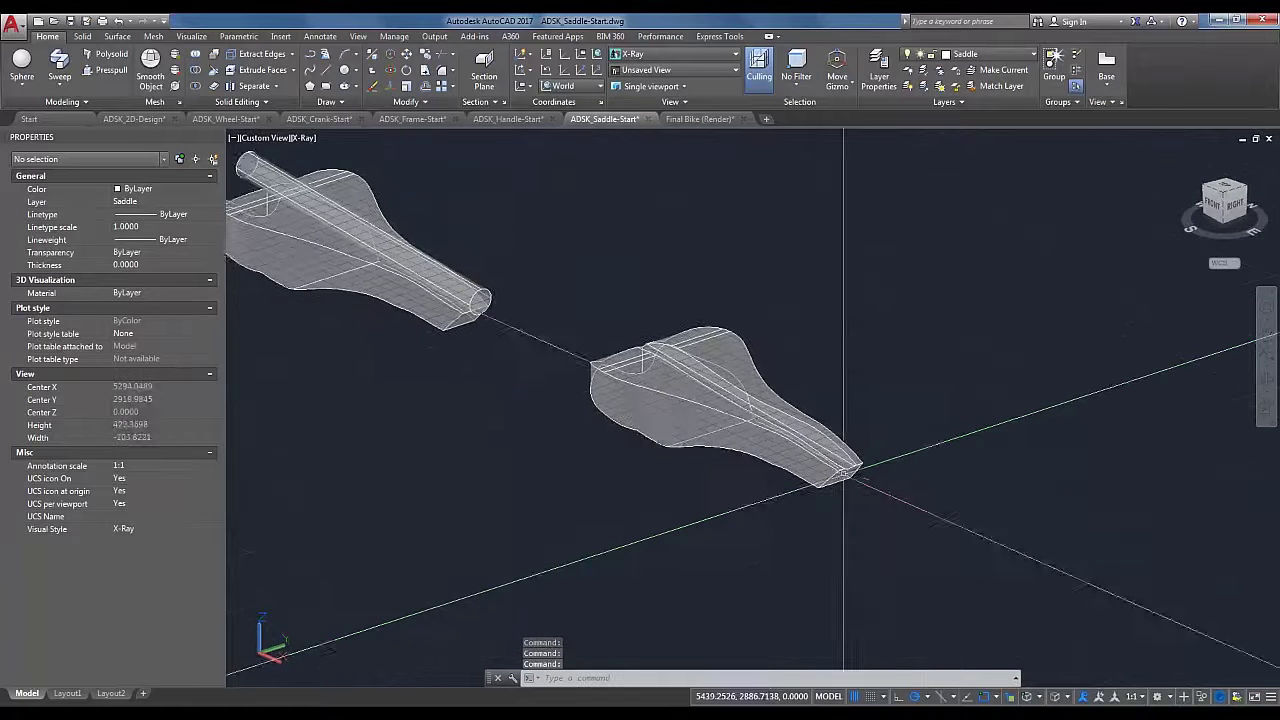
scroll(780, 445, "up", 3)
middle_click_drag(893, 454, 768, 472, "shift")
scroll(911, 482, "down", 3)
scroll(786, 491, "up", 1)
Step: Copy the grooved saddle once, about 523 units along the positive X axis into open space
left_click(692, 500)
left_click(623, 369)
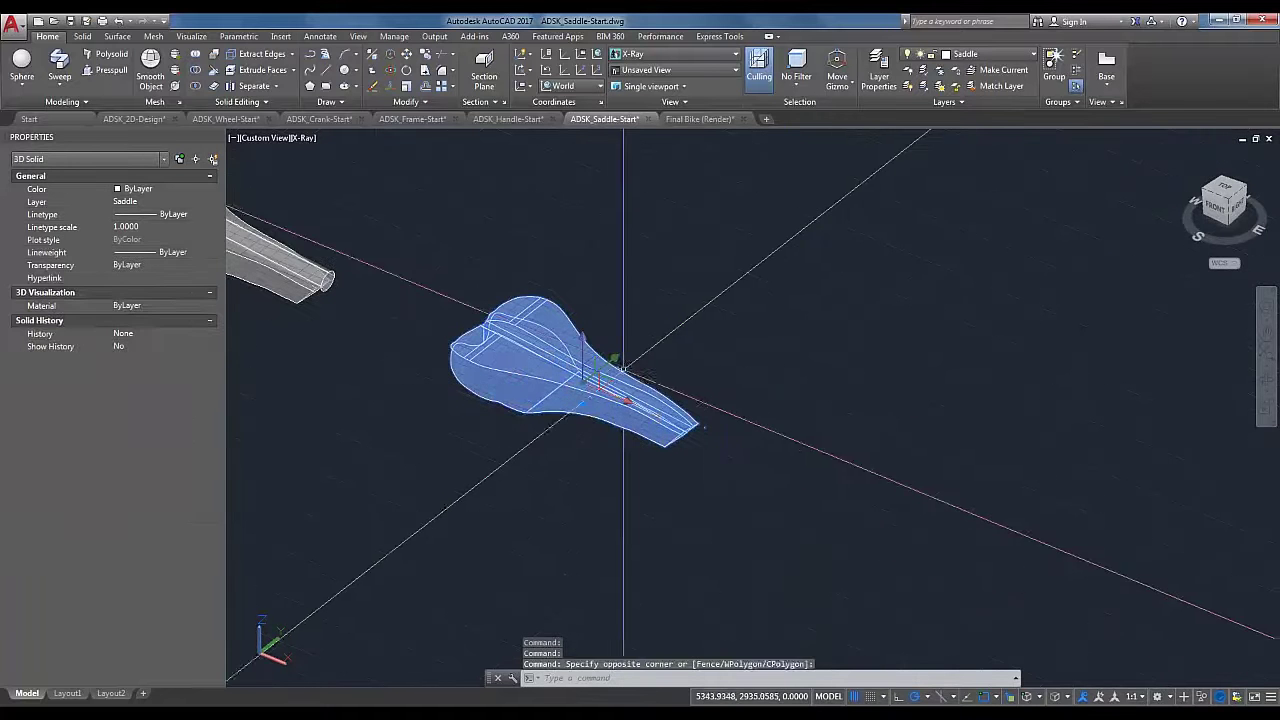
right_click(712, 322)
left_click(811, 438)
scroll(831, 448, "down", 2)
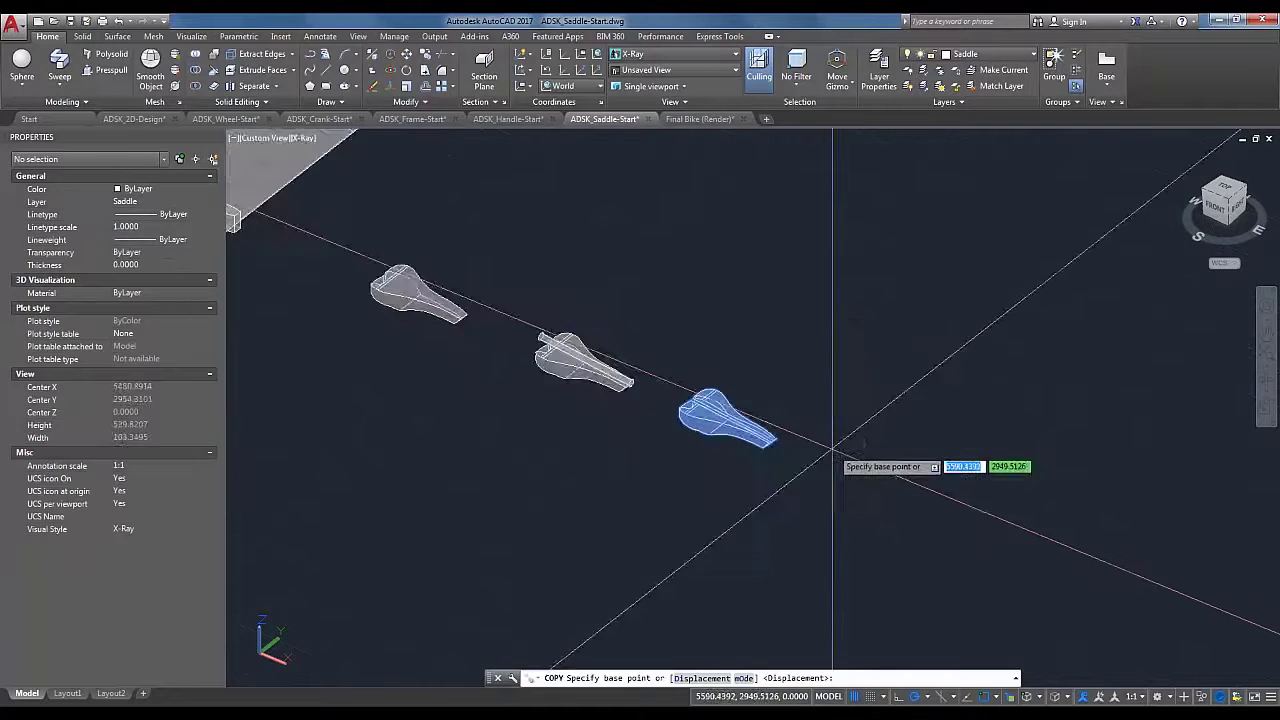
middle_click_drag(791, 383, 557, 277)
scroll(524, 334, "up", 1)
left_click(468, 370)
left_click(720, 476)
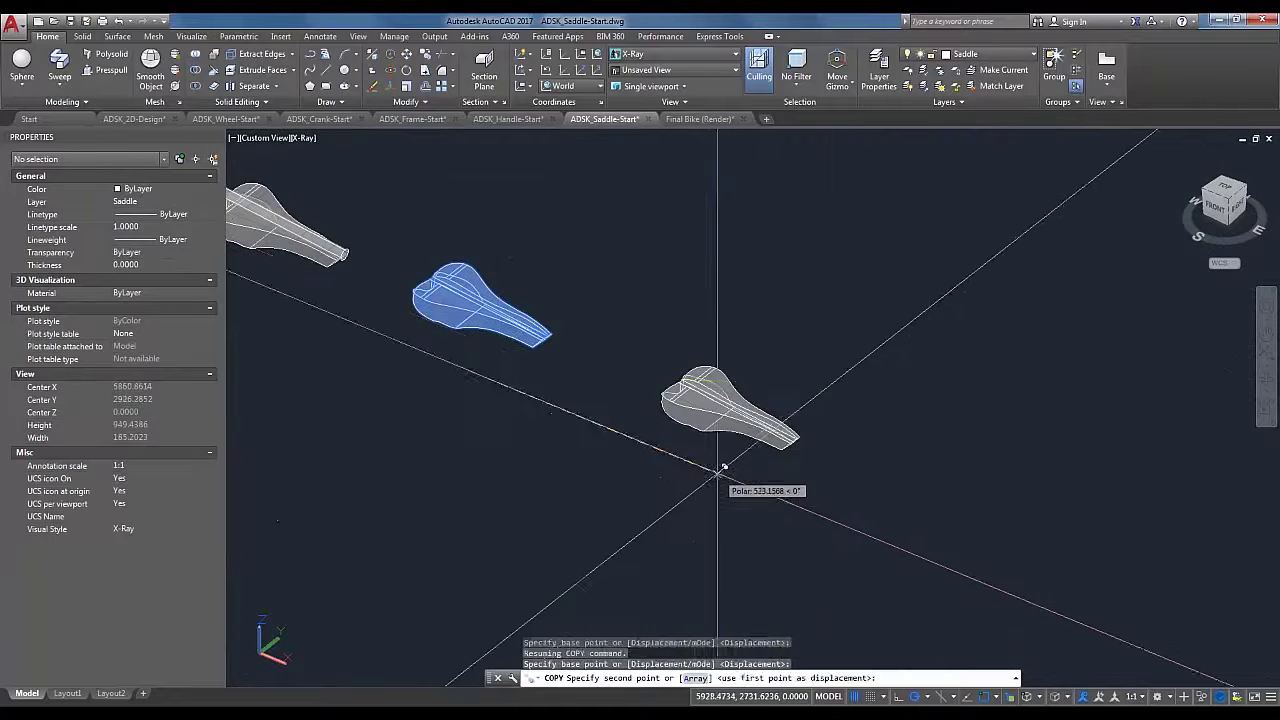
key("Escape")
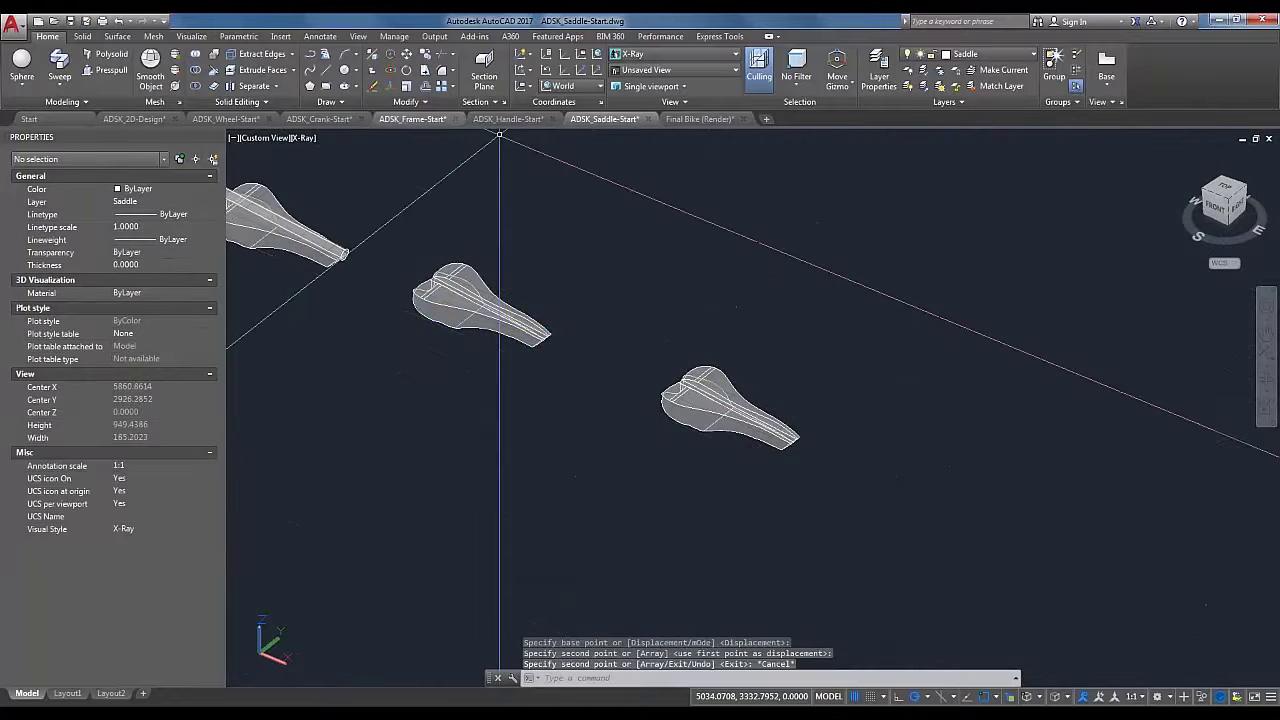
Step: Convert the newest saddle copy to a smooth mesh, accepting mesh creation for the non-primitive solid
left_click(150, 58)
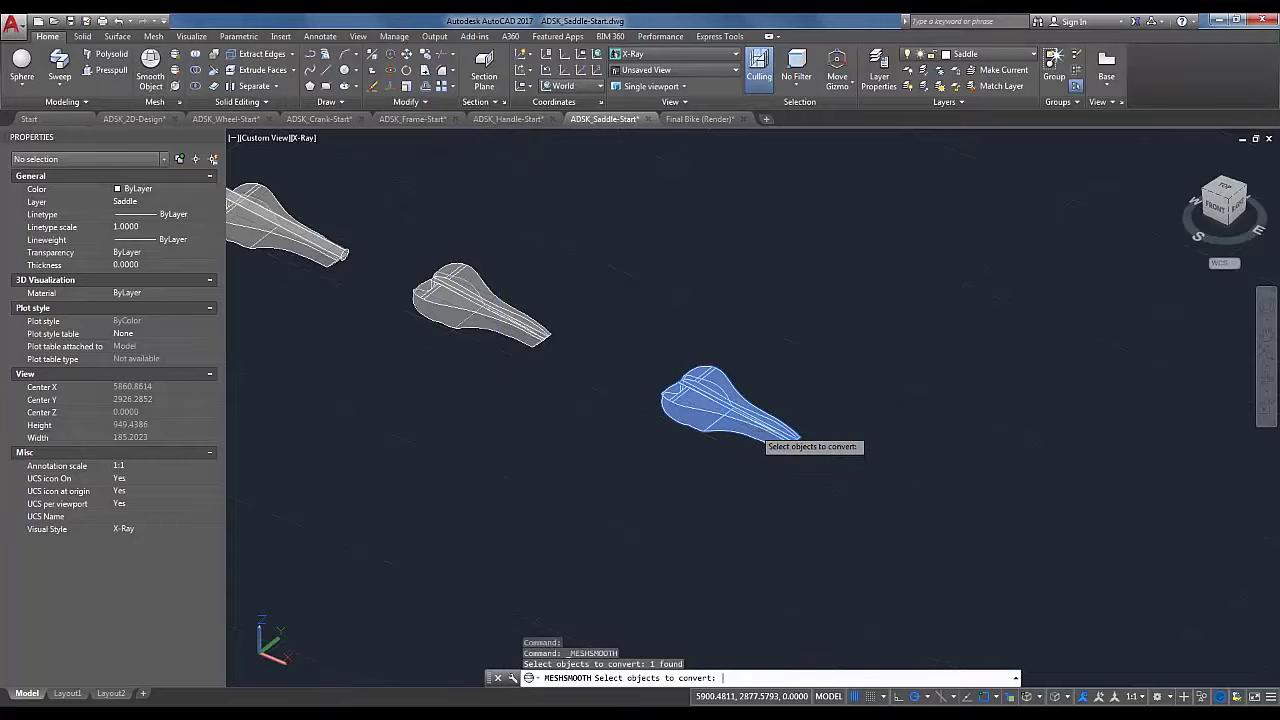
key("Return")
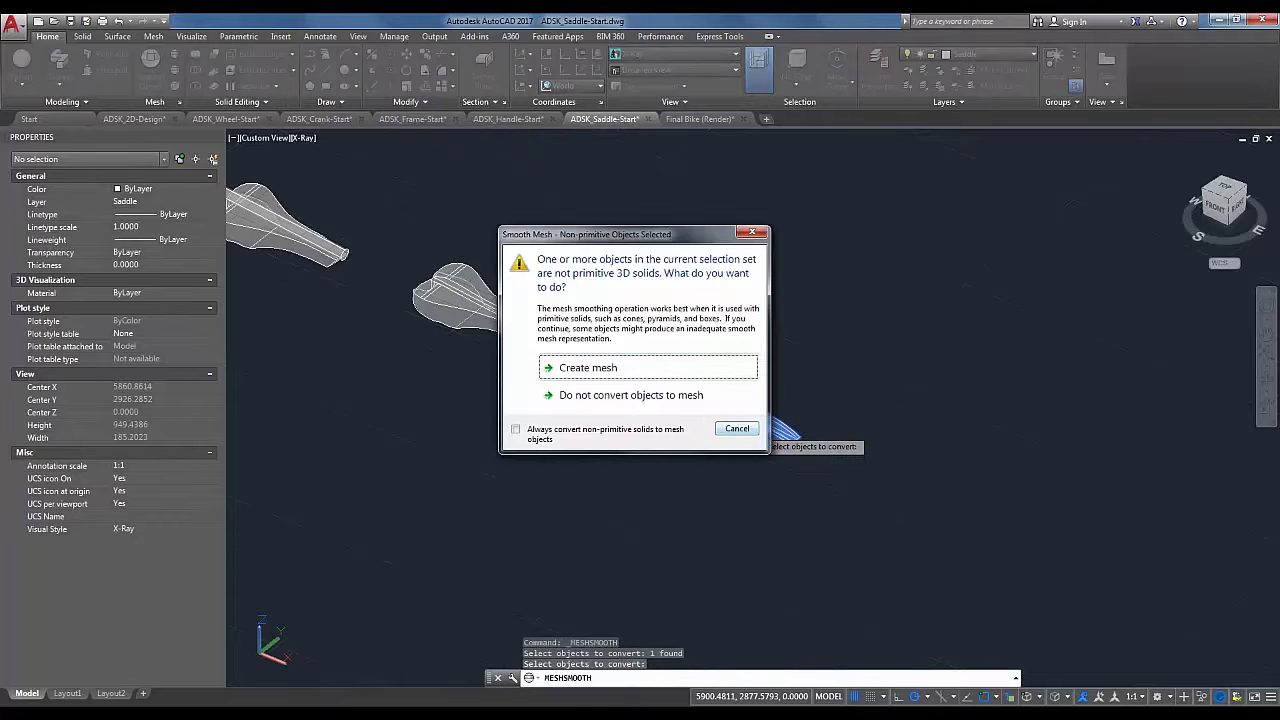
key("Return")
scroll(754, 428, "up", 2)
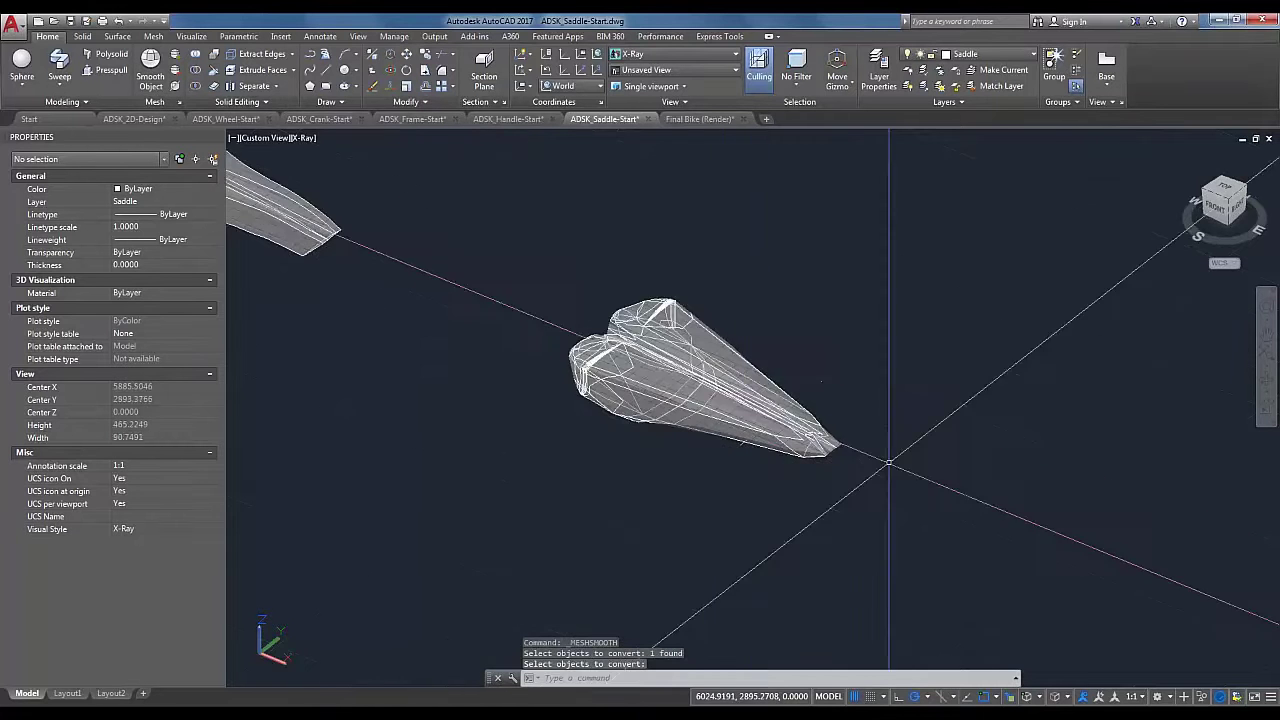
Step: Move the two large top mesh faces beside the groove slightly downward along the Z axis
middle_click_drag(889, 463, 1010, 495, "shift")
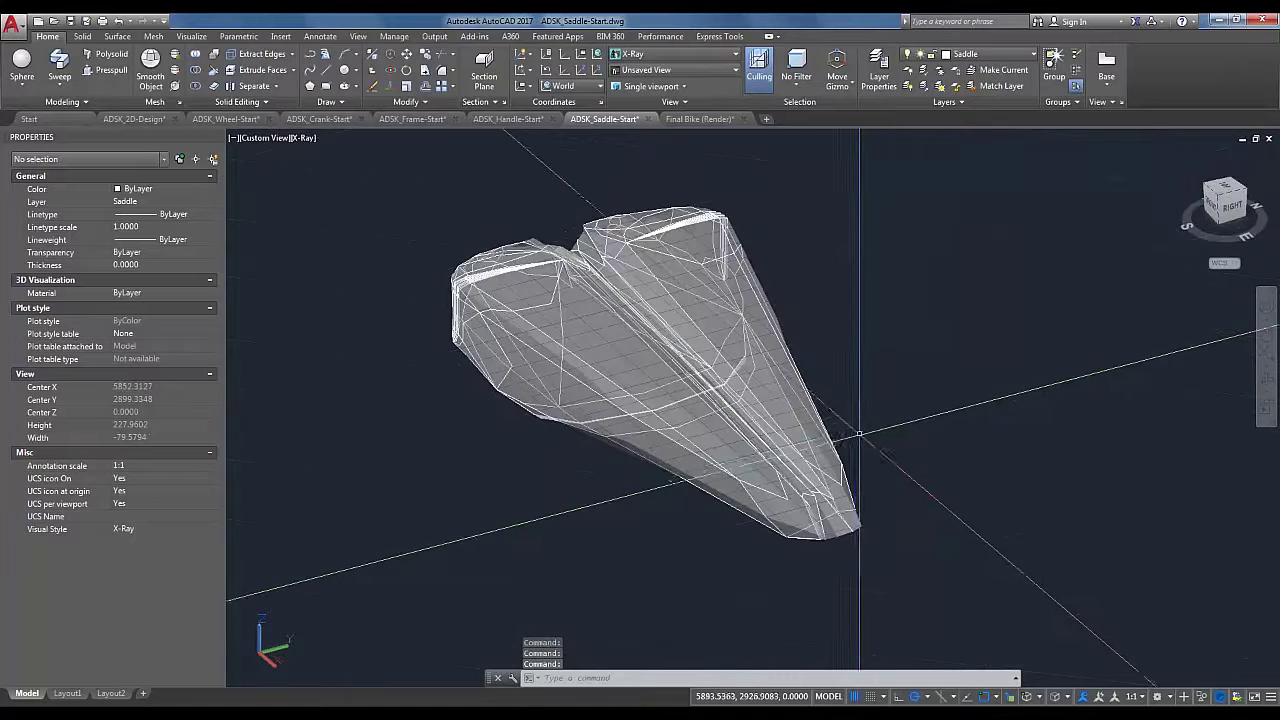
left_click(763, 381, "ctrl")
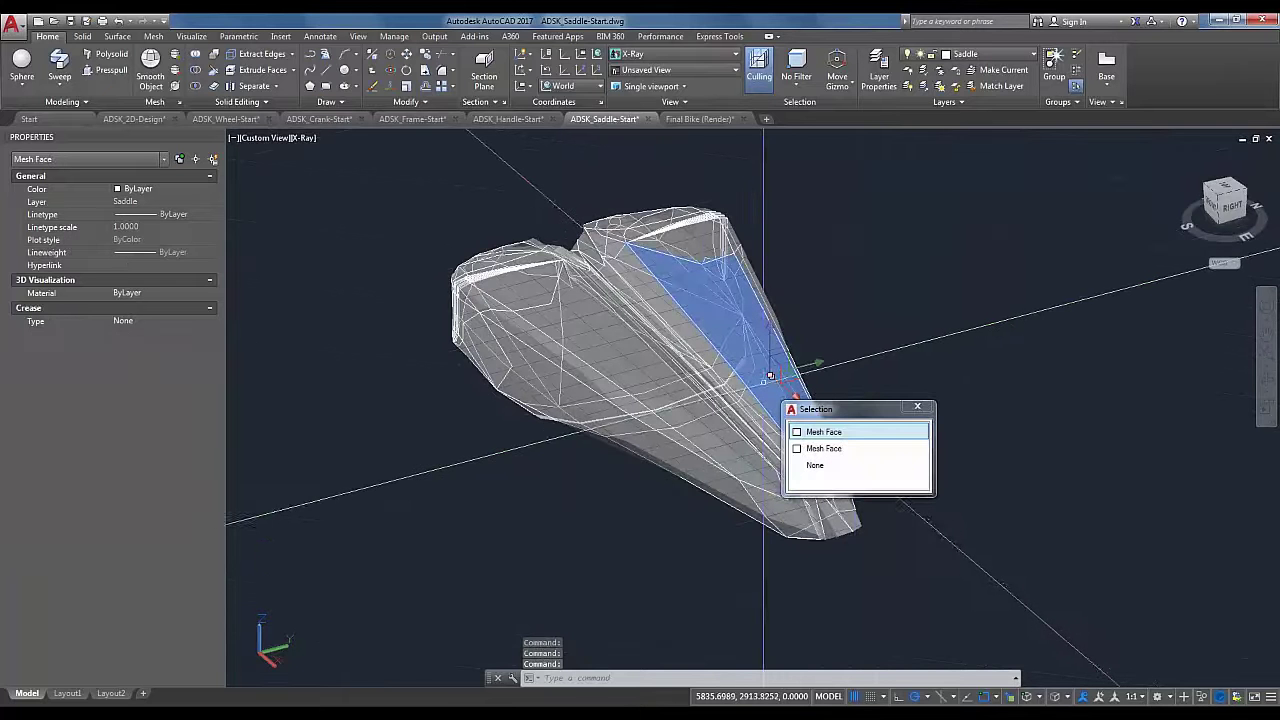
left_click(703, 432, "ctrl")
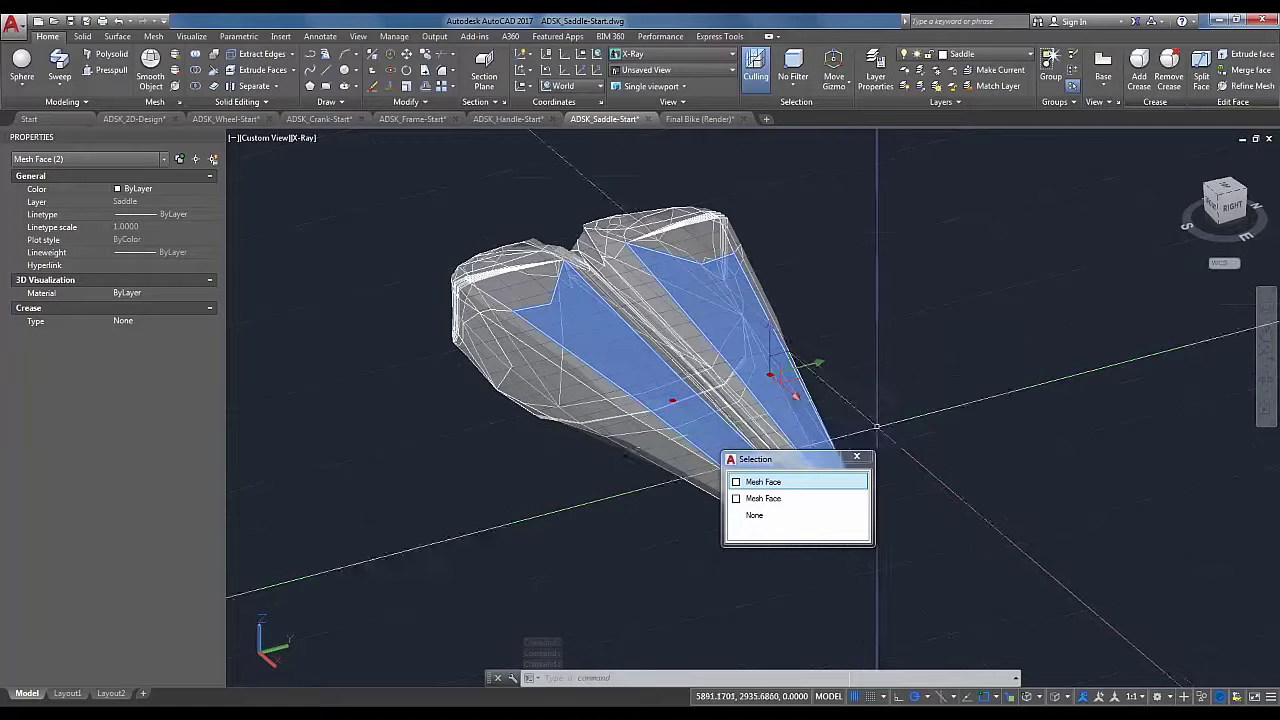
middle_click_drag(898, 426, 760, 424, "shift")
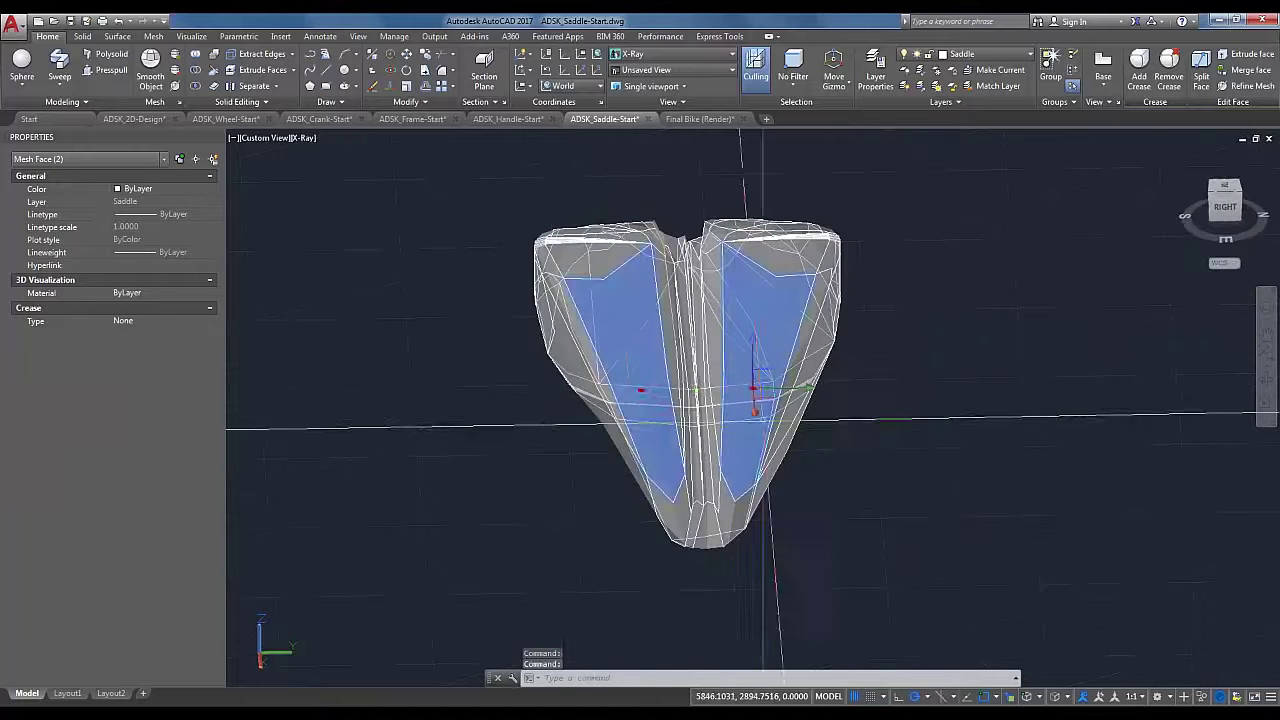
scroll(733, 420, "up", 2)
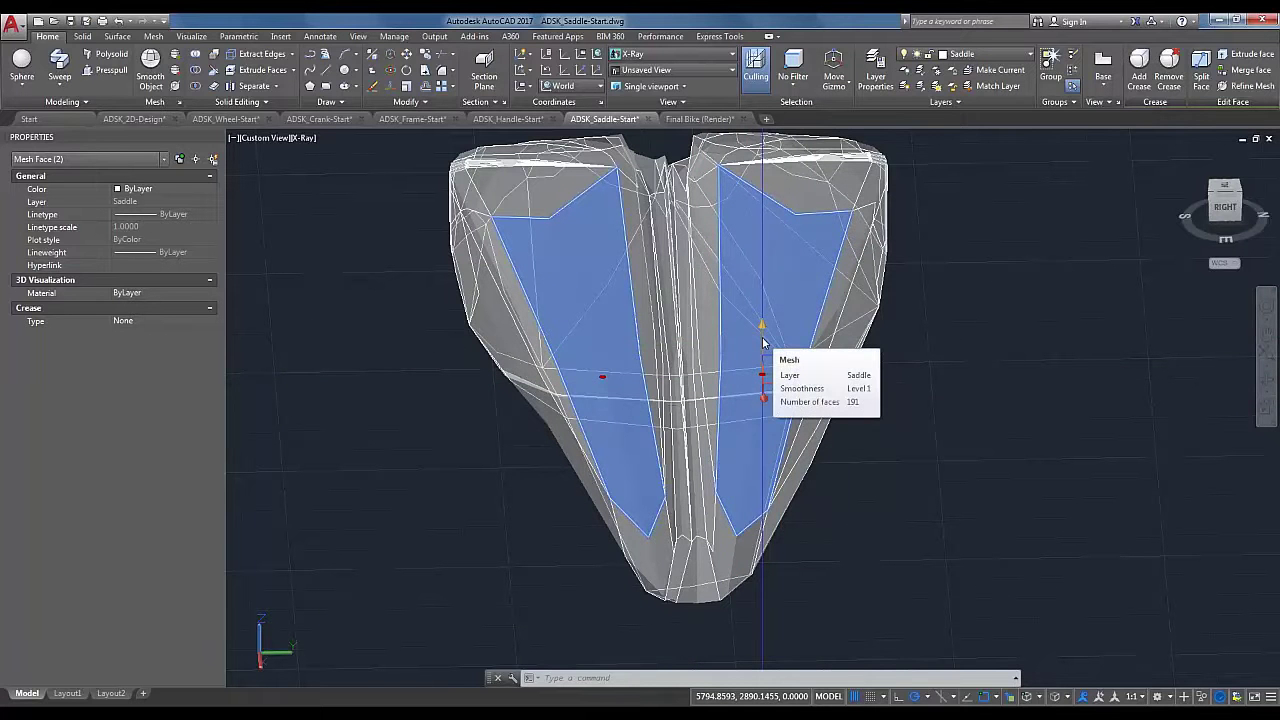
left_click(762, 374)
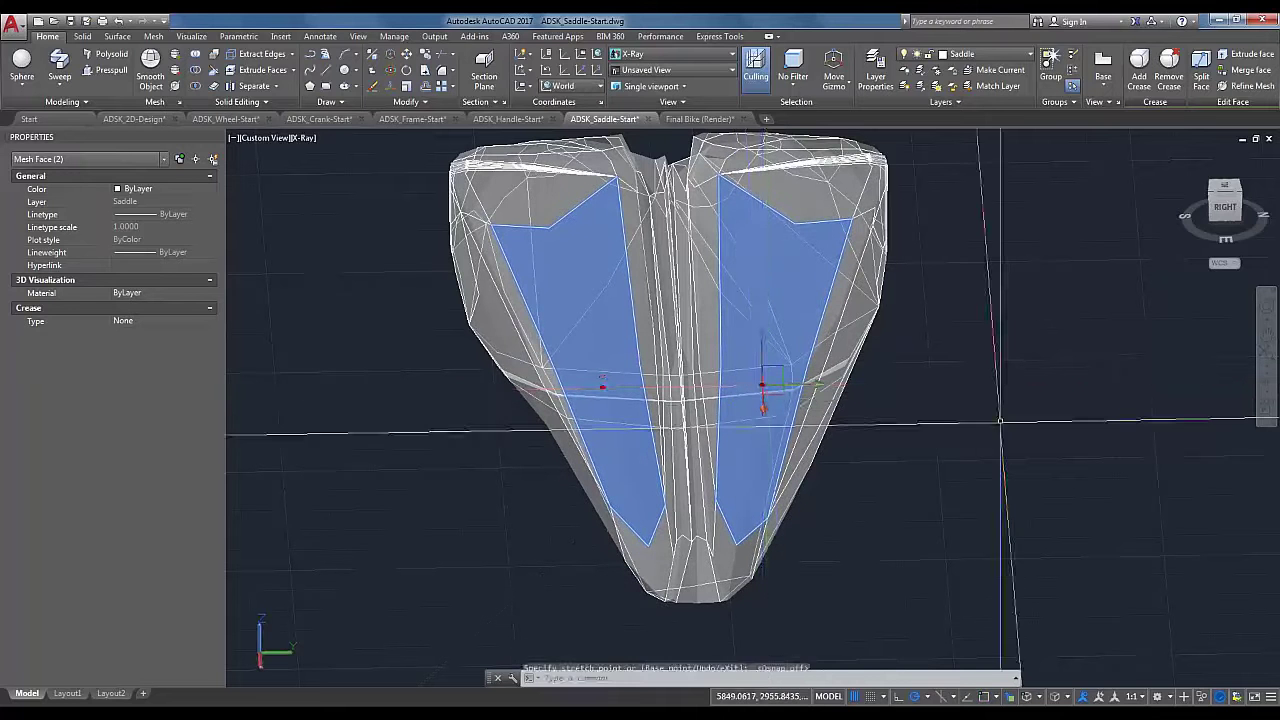
middle_click_drag(980, 507, 909, 486, "shift")
key("Escape")
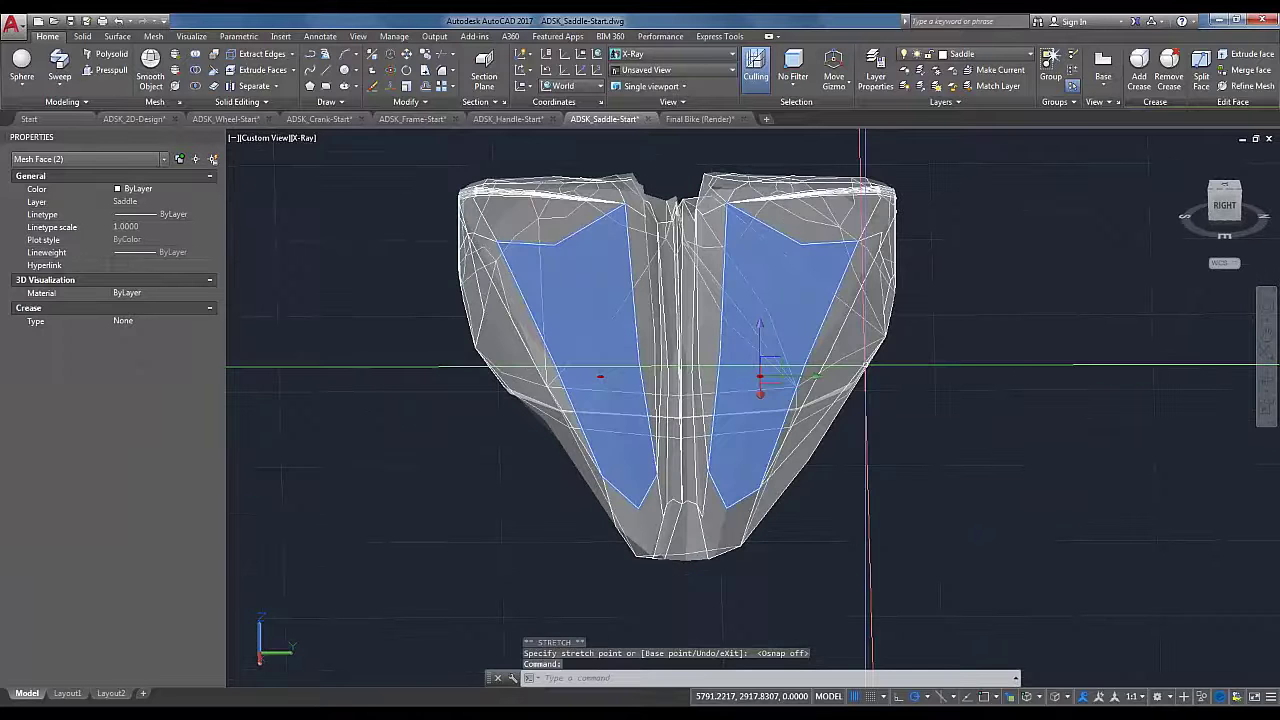
key("Escape")
Step: Try to move the two opposite side faces of the saddle mesh together along the Y axis
left_click(857, 365, "ctrl")
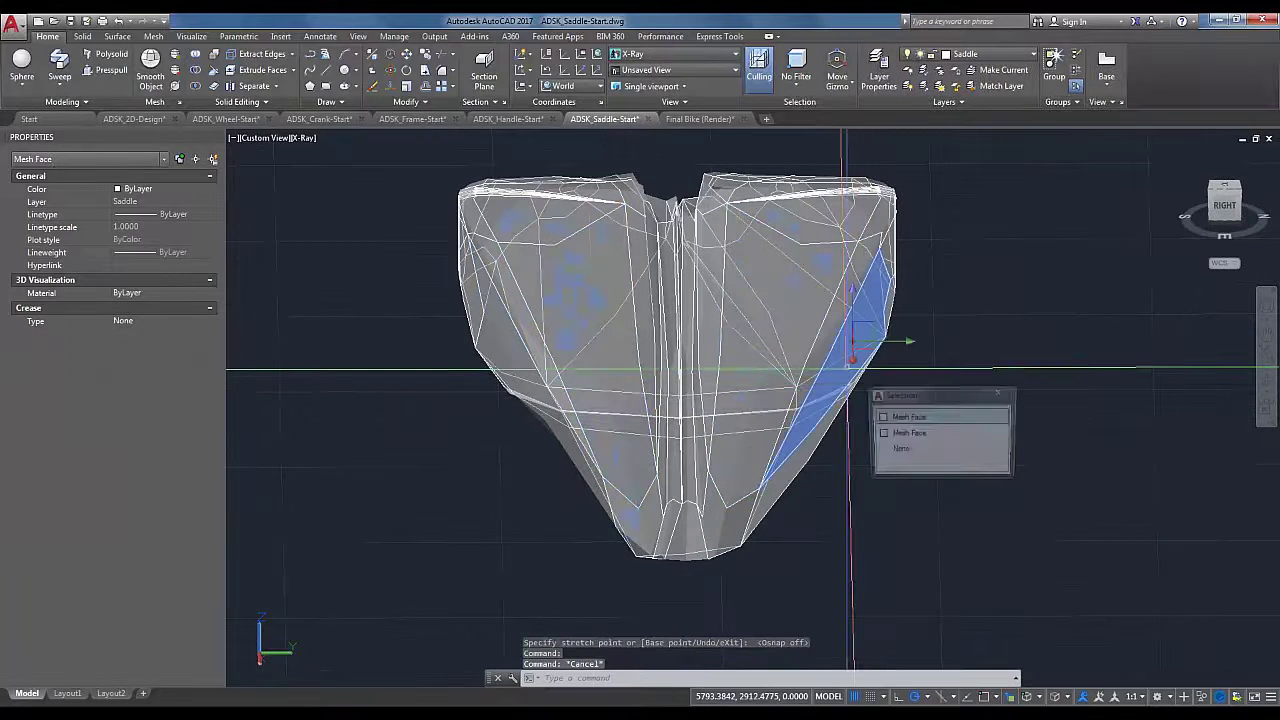
left_click(522, 366, "ctrl")
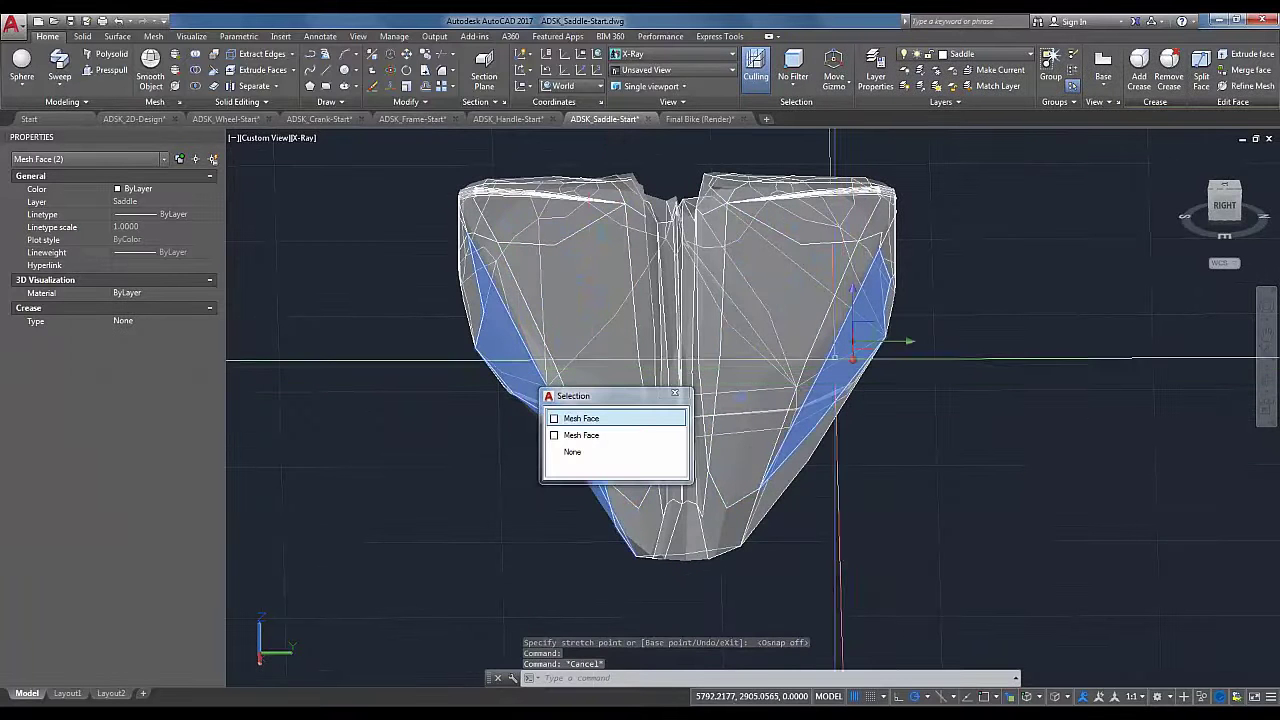
left_click(905, 343)
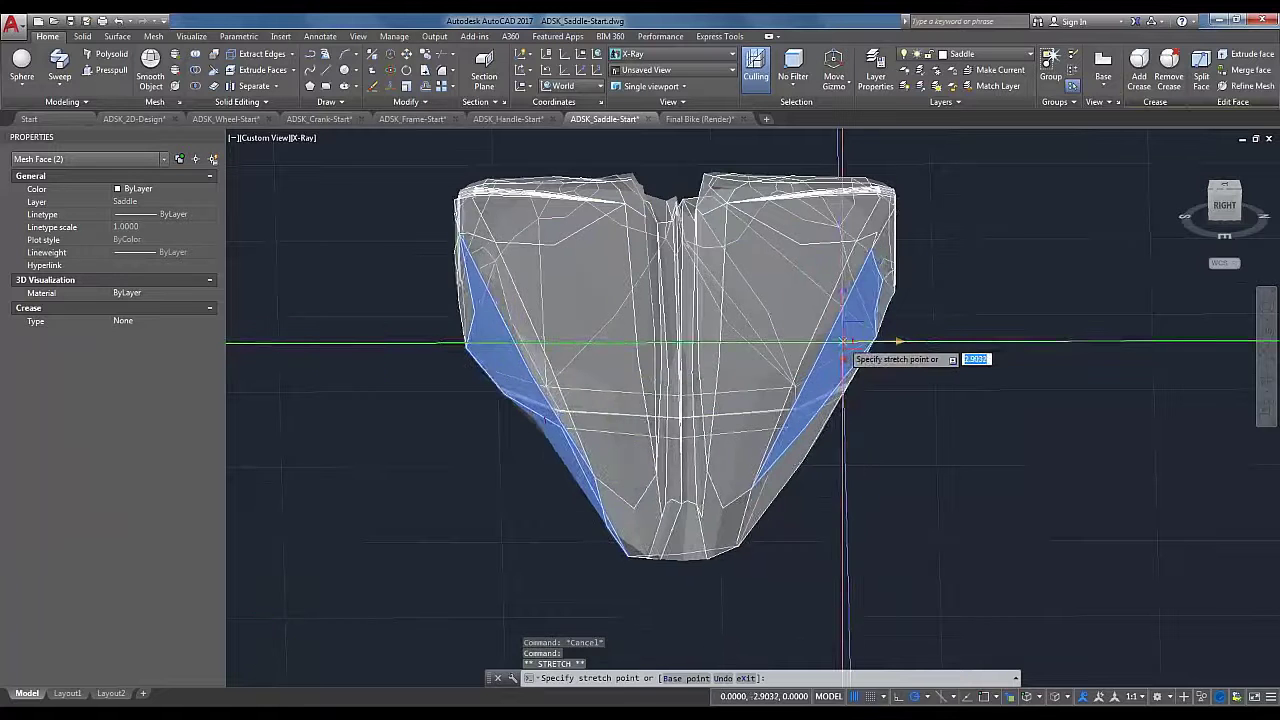
key("Escape")
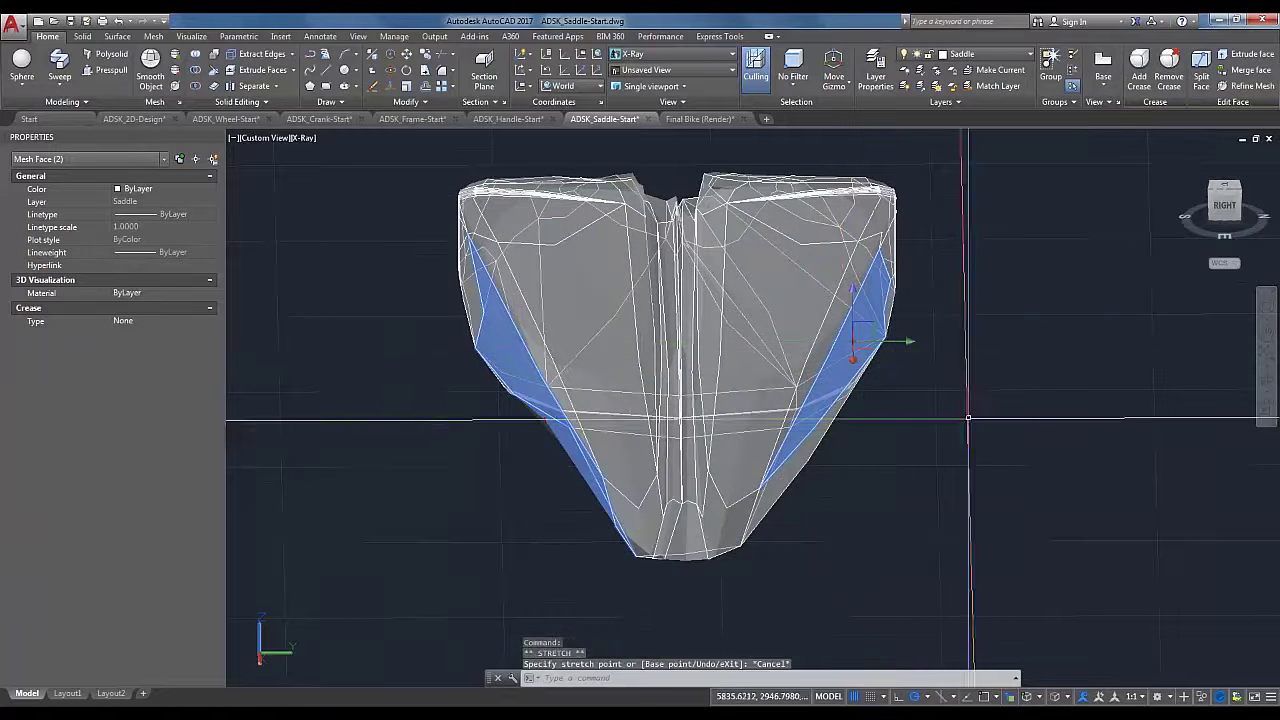
Step: Try to scale the two opposite side faces along the Y axis with the Scale Gizmo
left_click(842, 92)
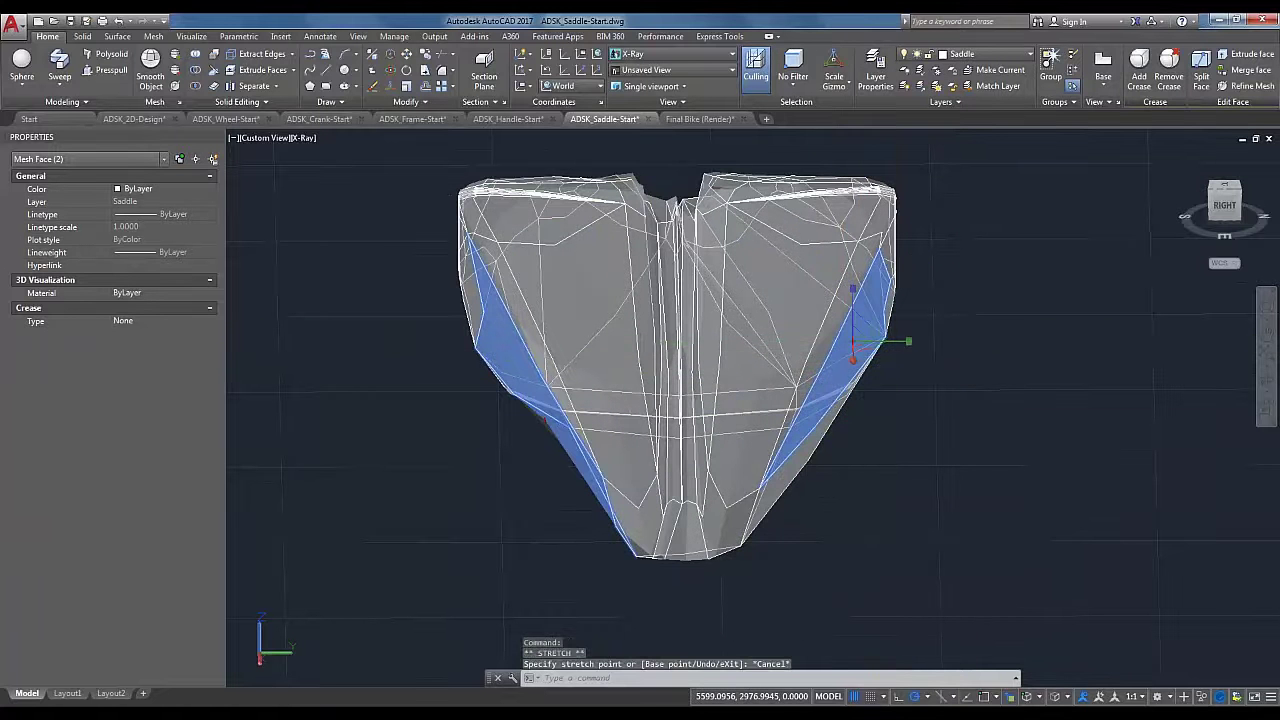
left_click(909, 342)
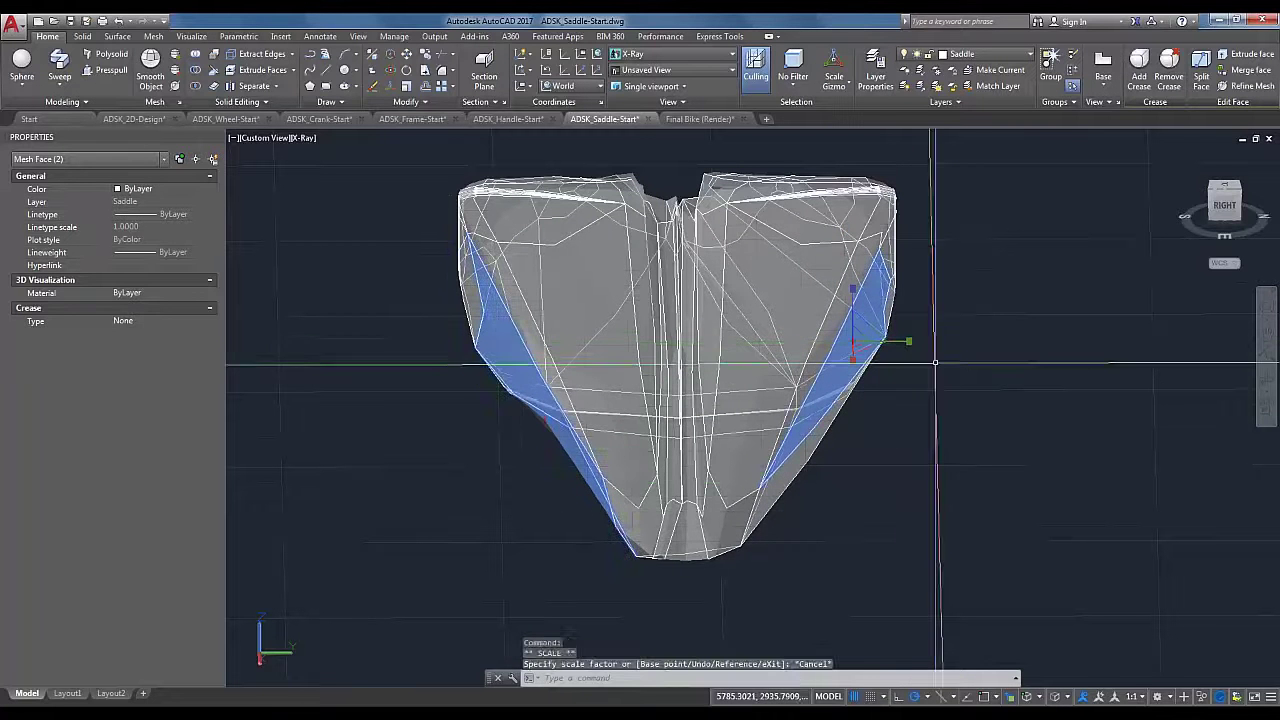
key("Escape")
key("ctrl+z")
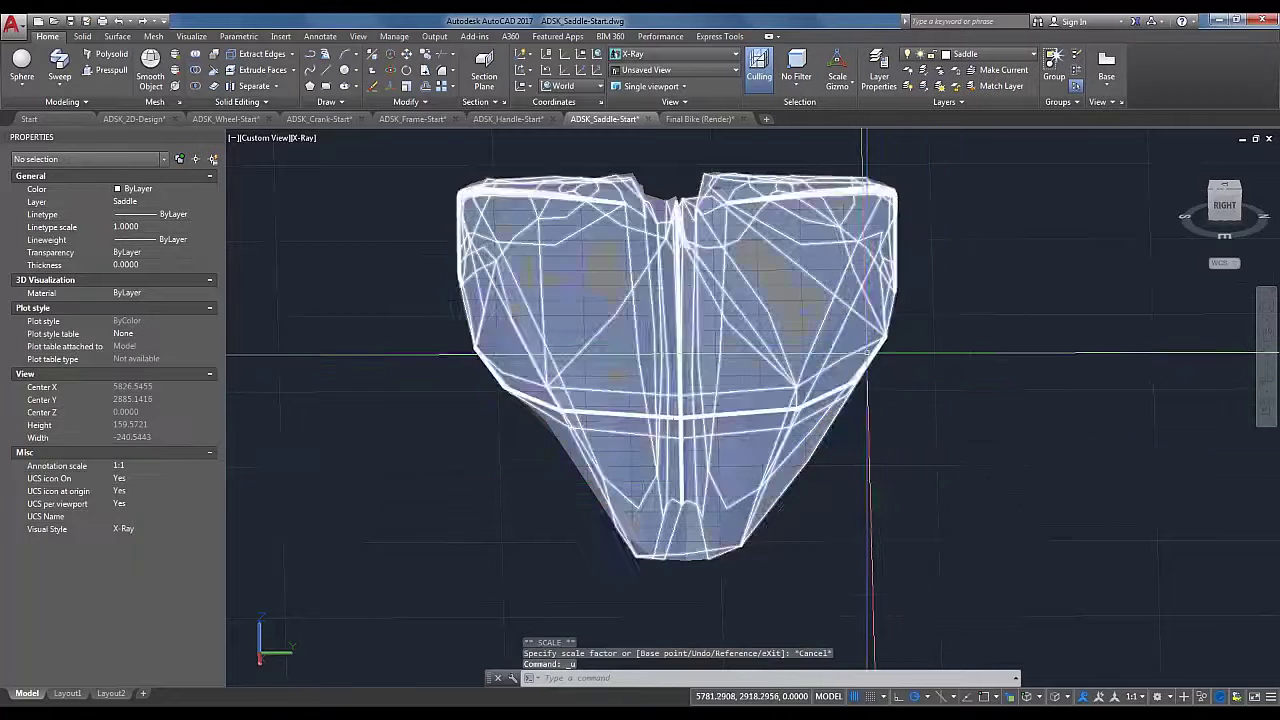
Step: Try to scale only the side face on the positive Y side of the saddle mesh
scroll(930, 357, "up", 4)
left_click(851, 355, "ctrl")
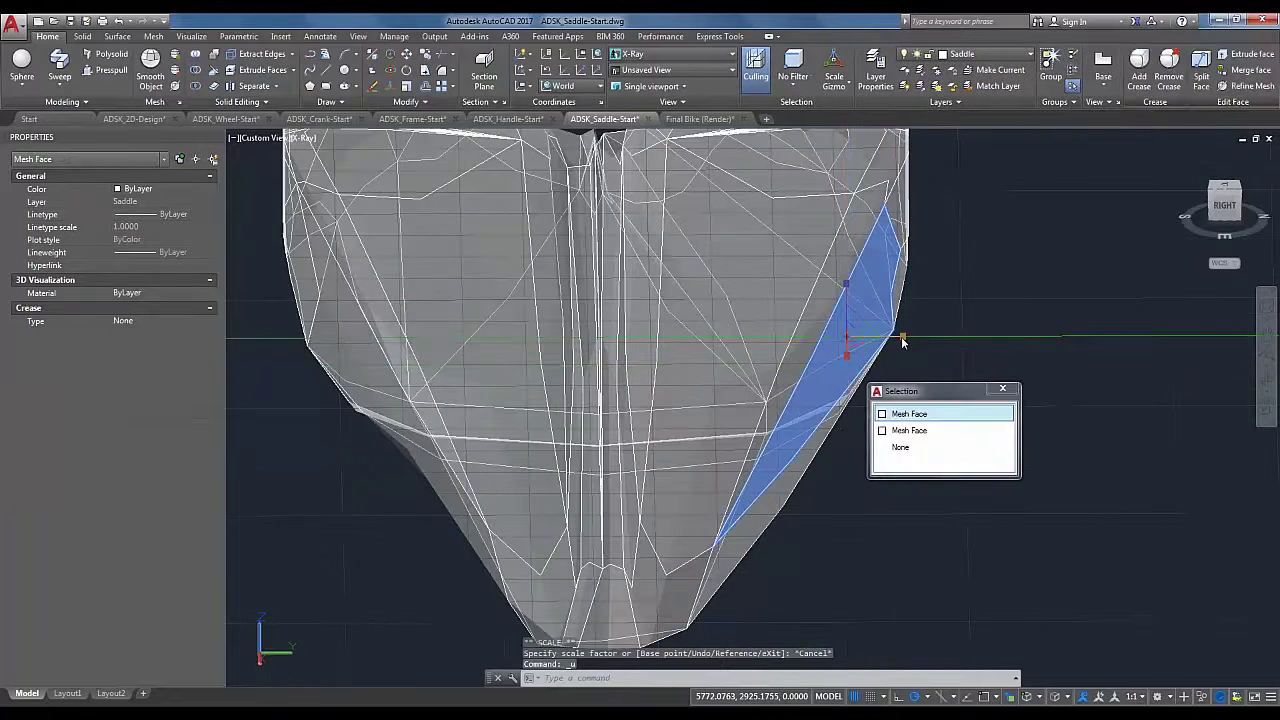
left_click(902, 341)
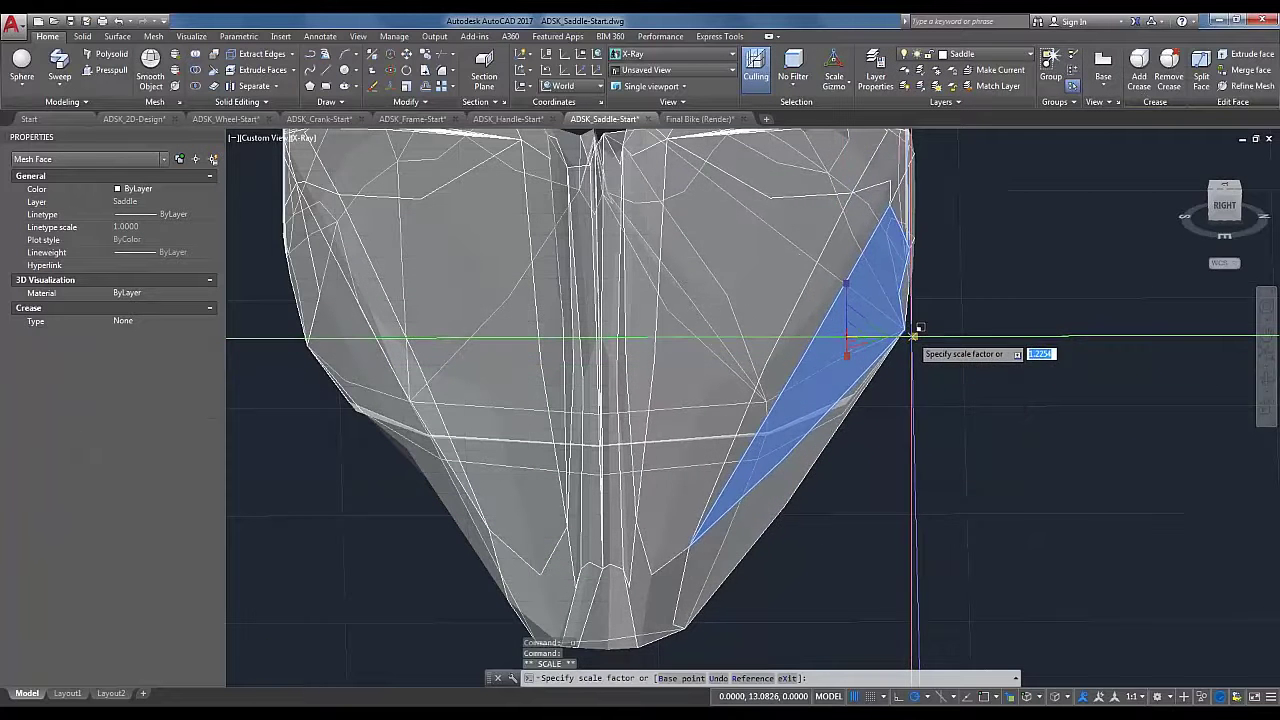
key("Escape")
key("Escape")
Step: With the Move Gizmo, move the side face on the positive Y side 6 units inward along the Y axis
scroll(906, 335, "down", 5)
scroll(909, 333, "up", 2)
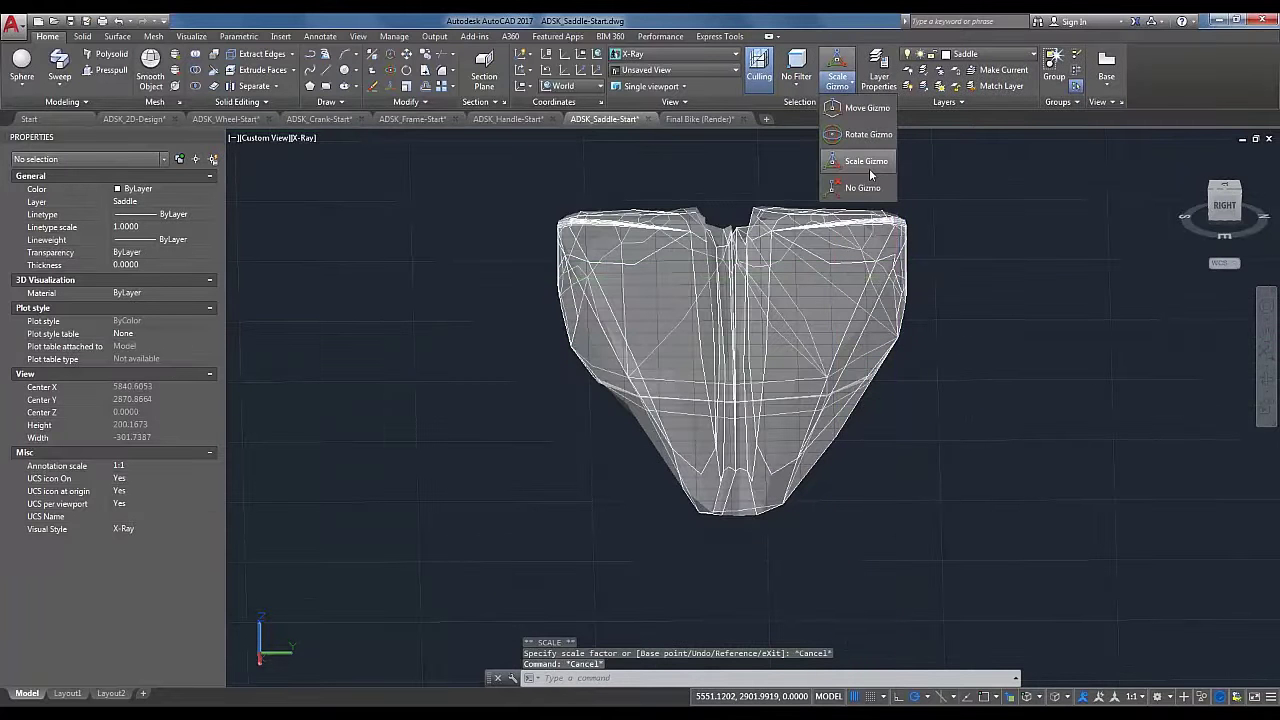
left_click(866, 107)
scroll(873, 365, "up", 3)
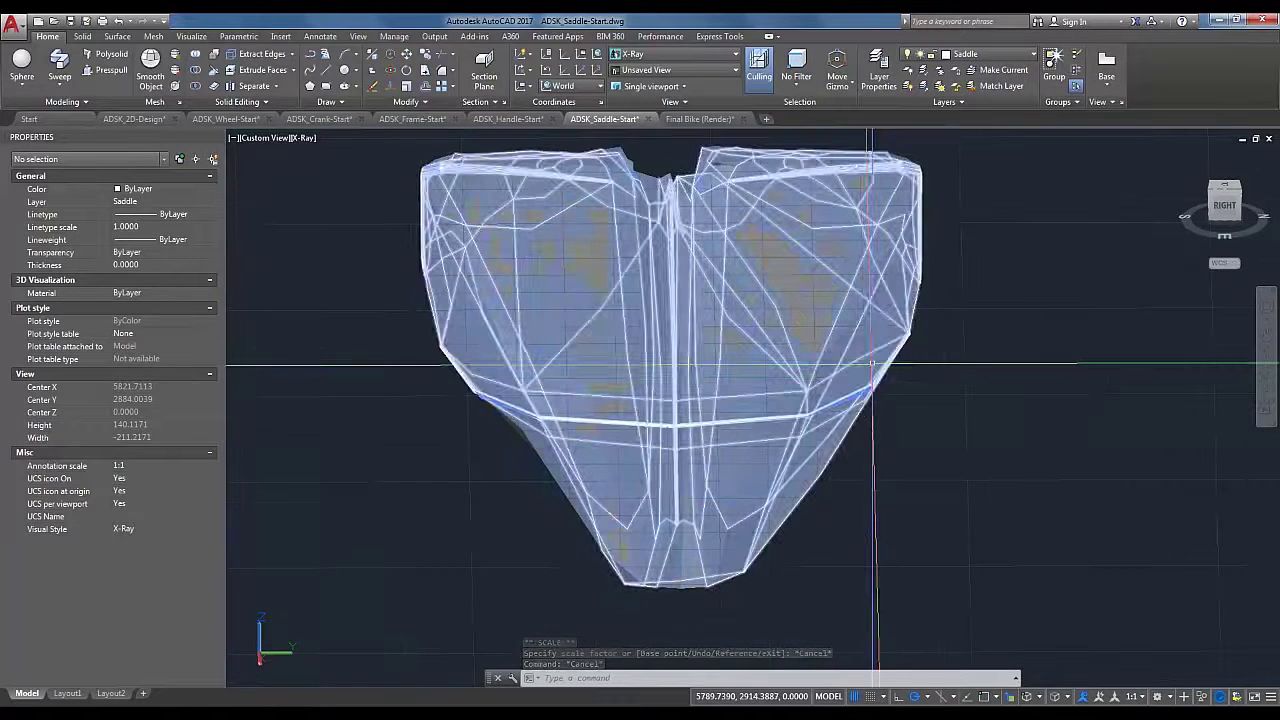
left_click(872, 342, "ctrl")
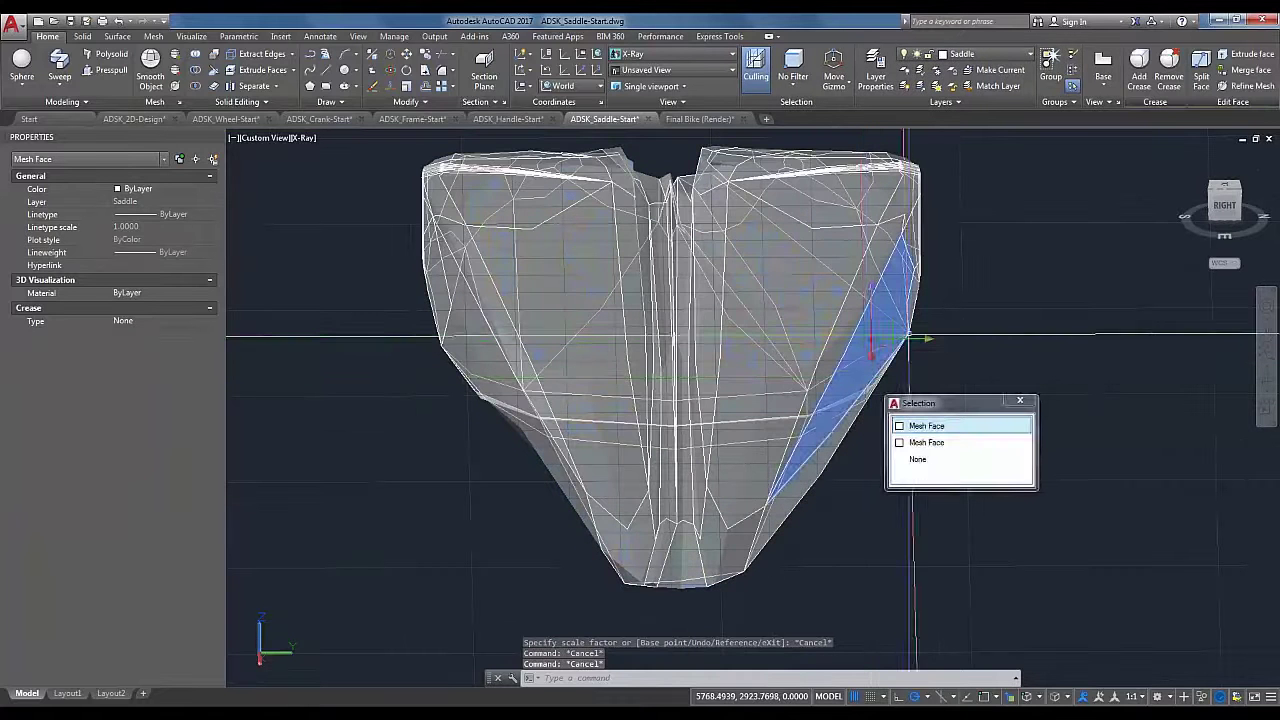
left_click(872, 345)
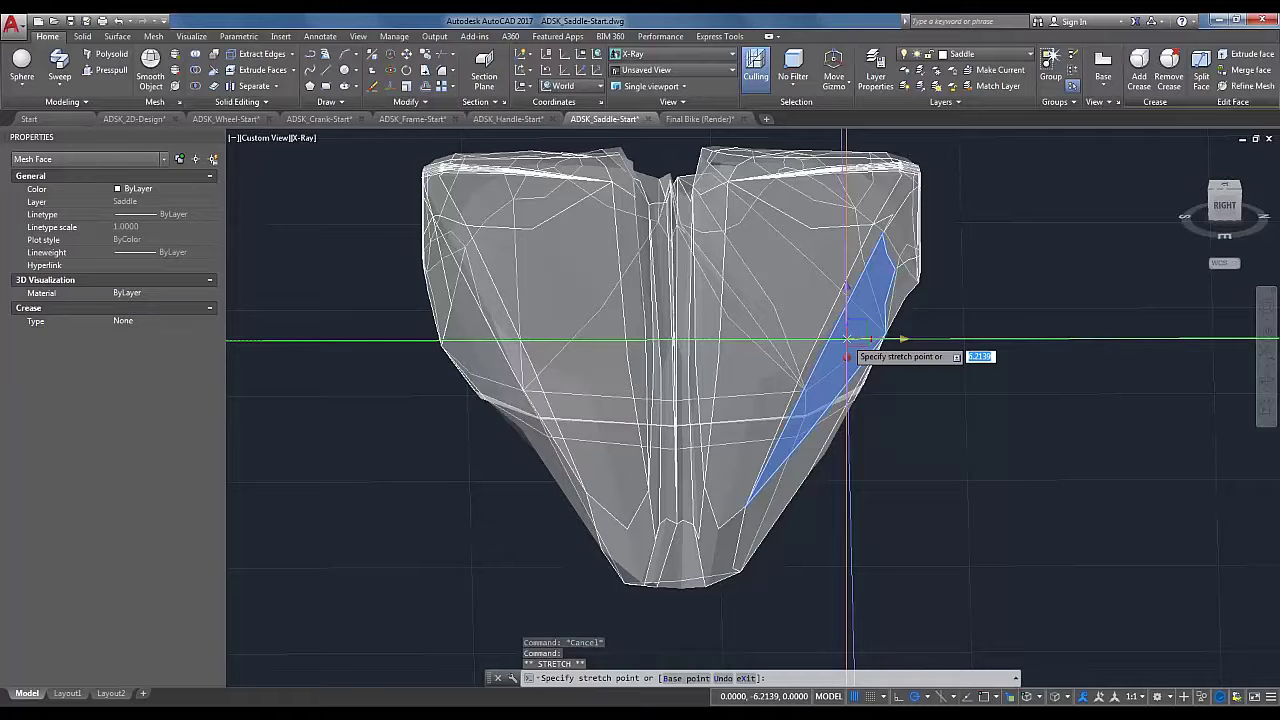
type("6")
key("Return")
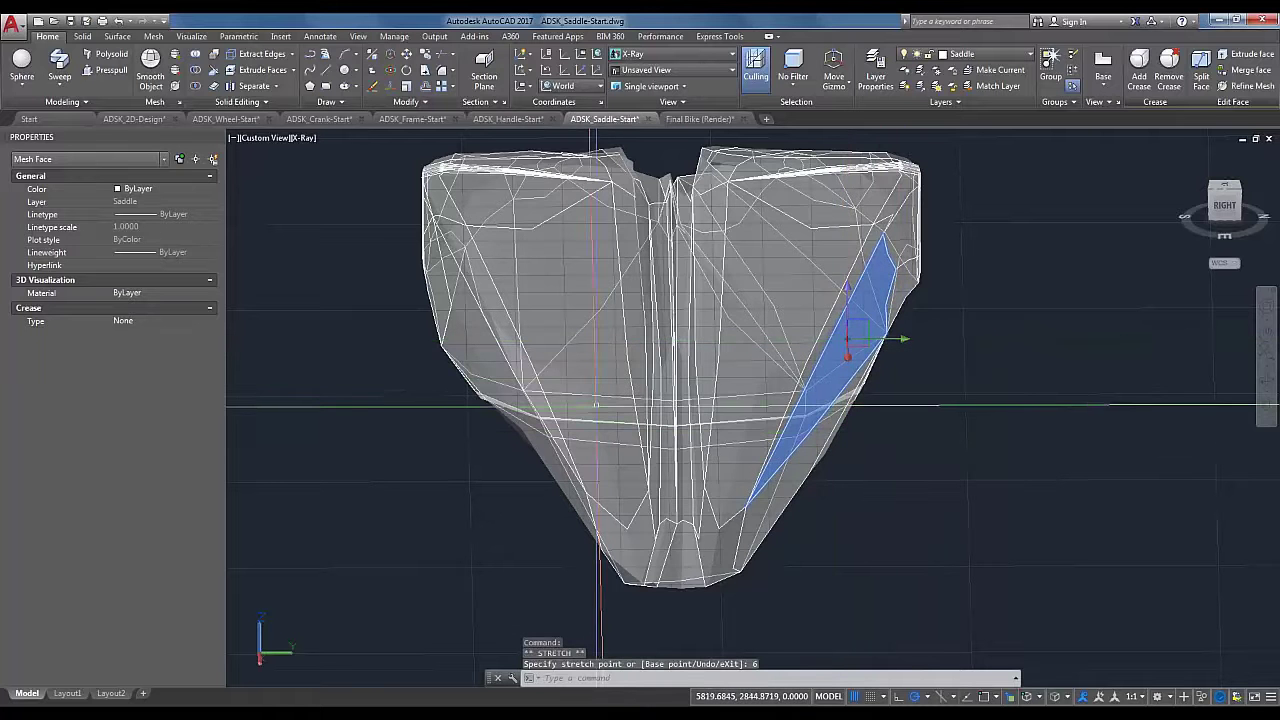
key("Escape")
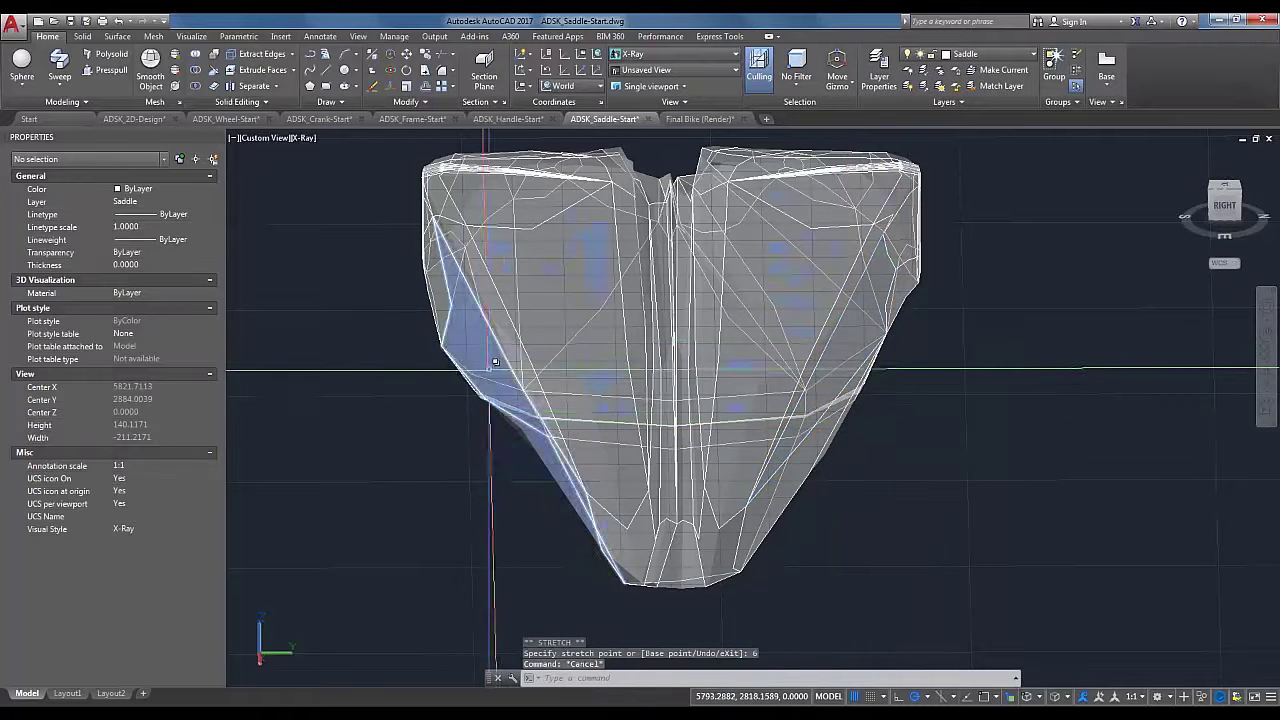
Step: Move the opposite side face of the saddle mesh 6 units inward along the Y axis
left_click(515, 380, "ctrl")
left_click(443, 449)
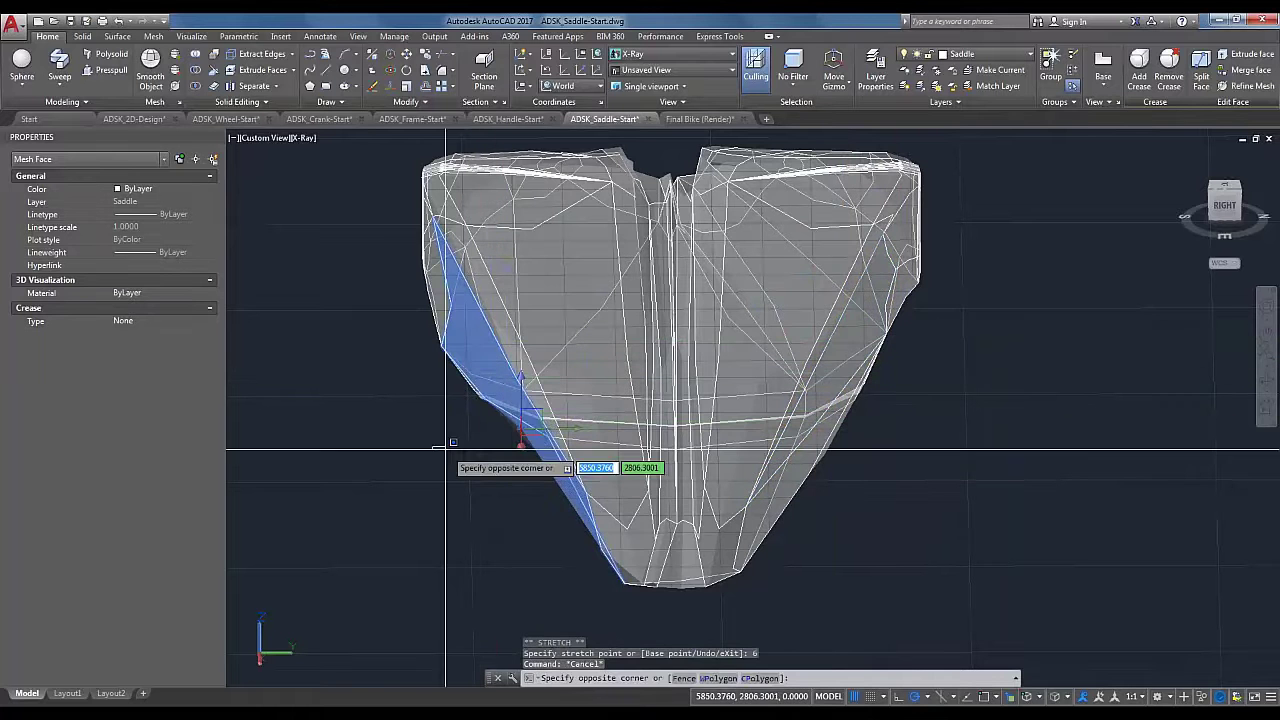
left_click(459, 447)
left_click(521, 428)
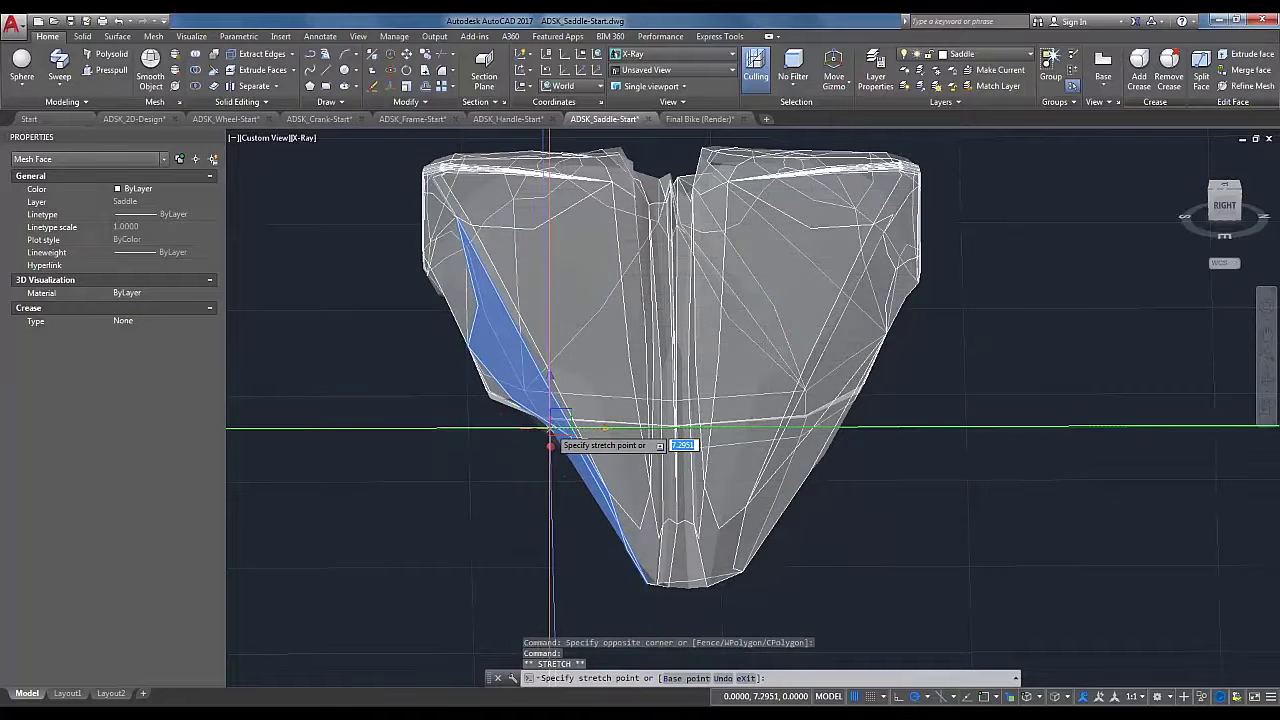
key("Return")
scroll(664, 472, "down", 2)
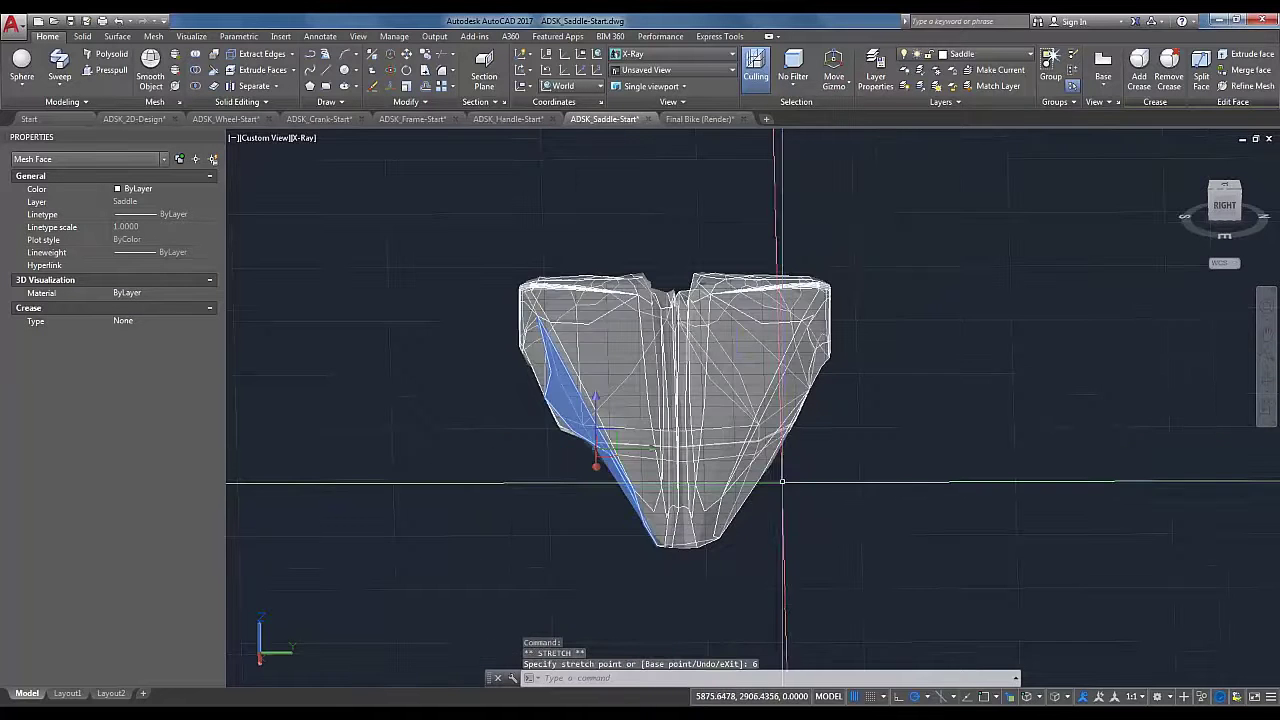
Step: Move the two large mesh faces flanking the central groove slightly downward along the Z axis
middle_click_drag(783, 483, 728, 470, "shift")
left_click(840, 430, "ctrl")
scroll(728, 391, "up", 2)
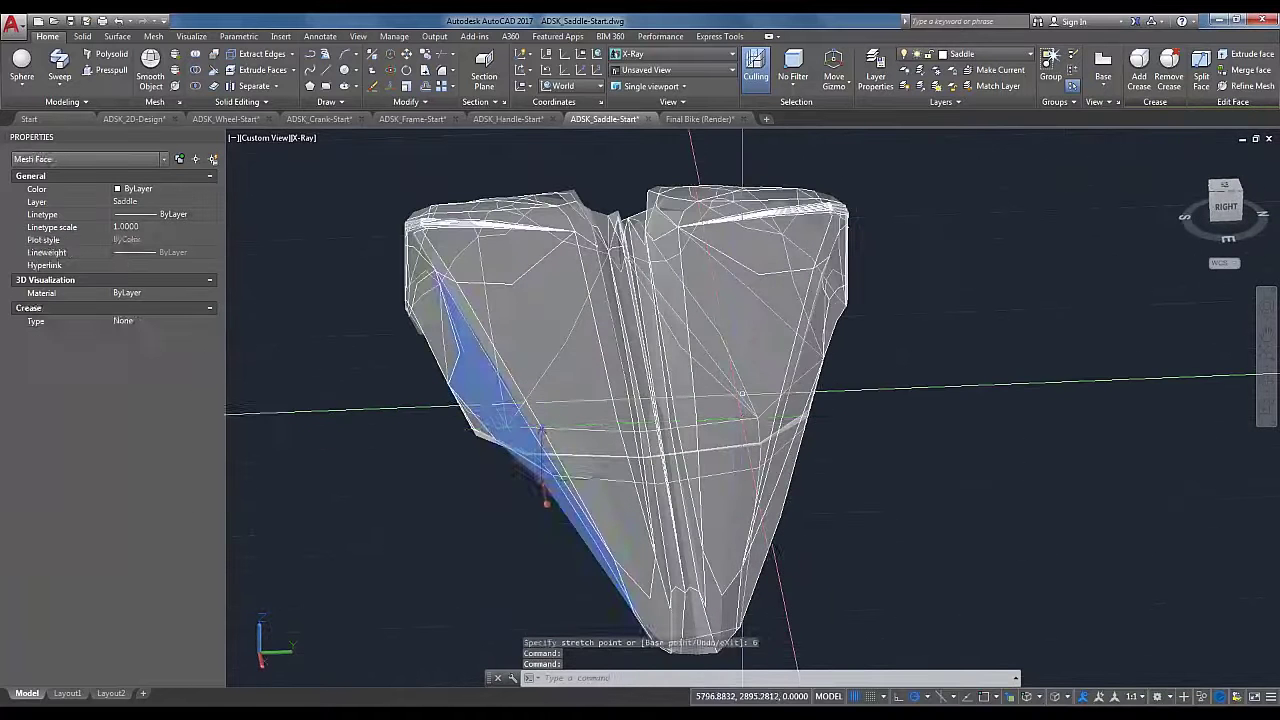
key("Escape")
left_click(720, 402, "ctrl")
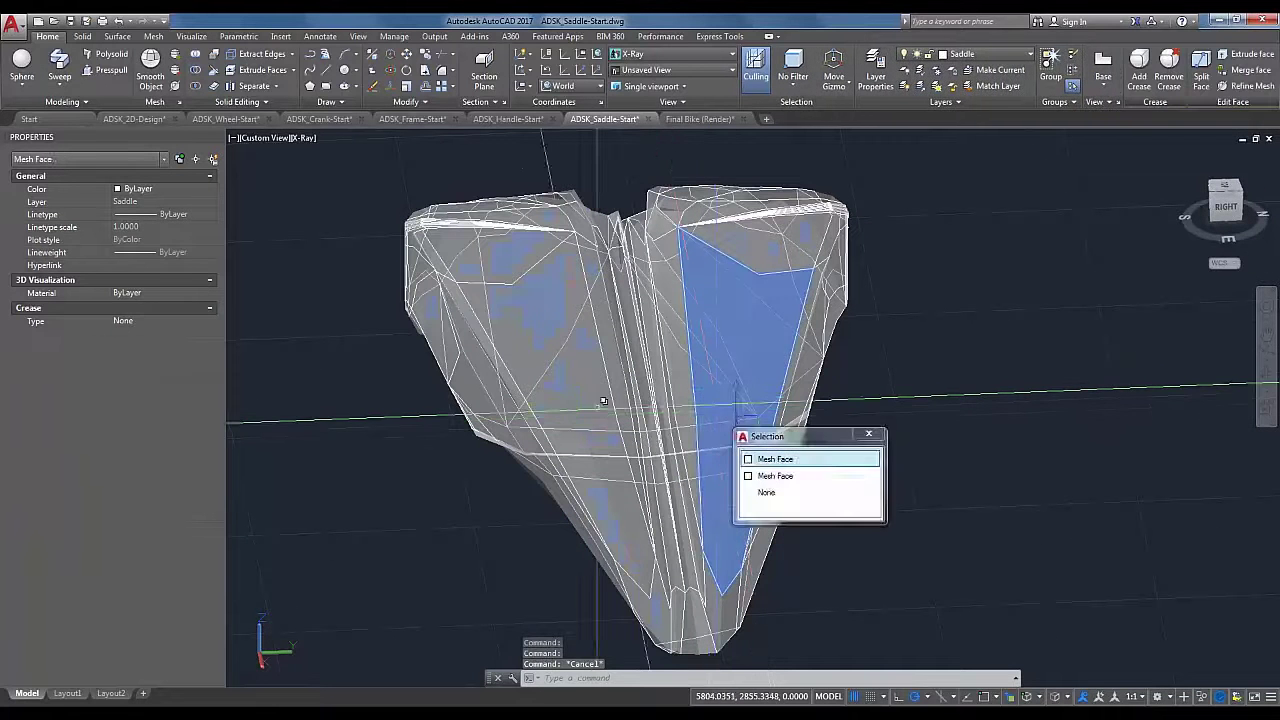
left_click(566, 386, "ctrl")
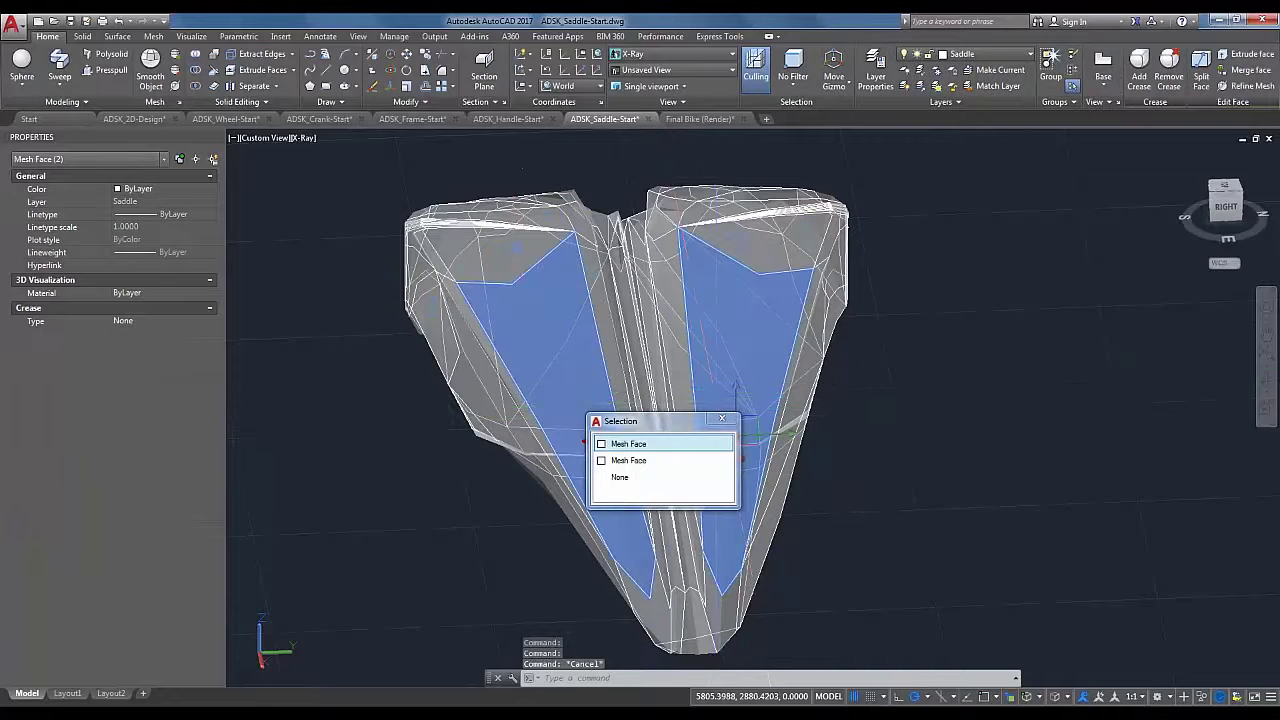
left_click(737, 390)
key("Escape")
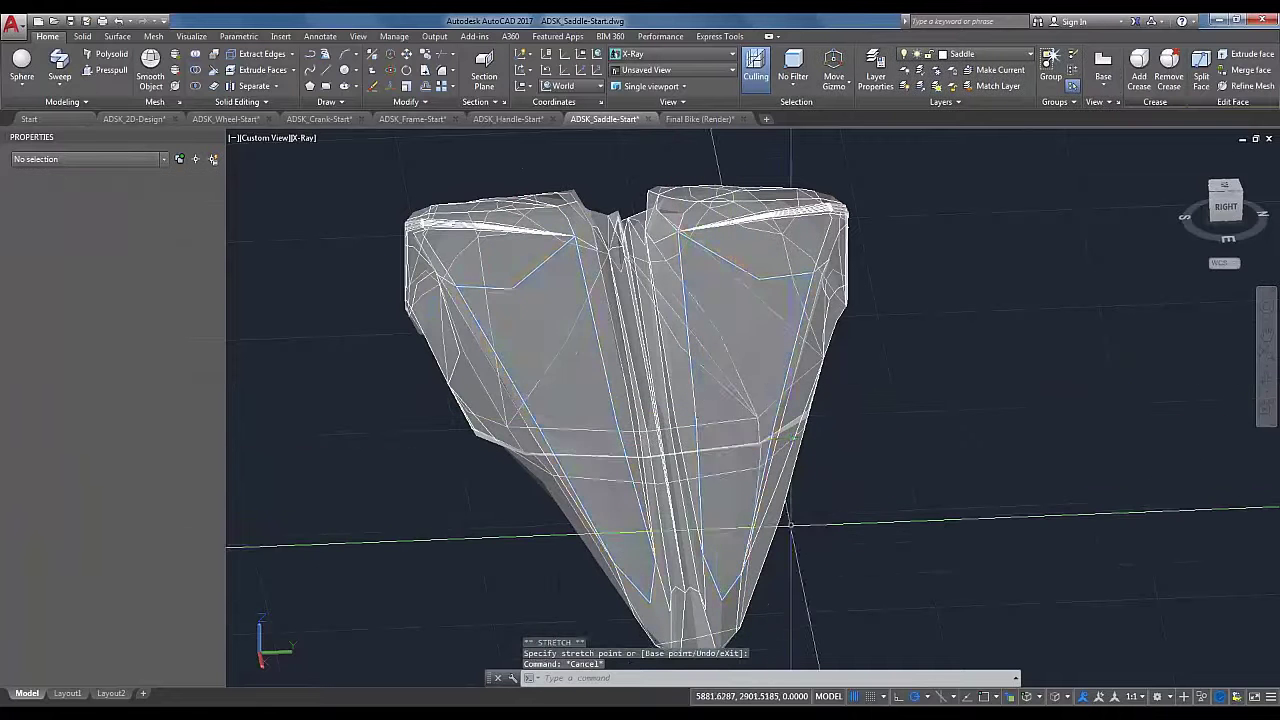
Step: Scale the subobjects at the nose end of the saddle mesh along the Z axis with the Scale Gizmo
scroll(790, 524, "down", 2)
middle_click_drag(929, 551, 990, 525, "shift")
left_click(843, 416)
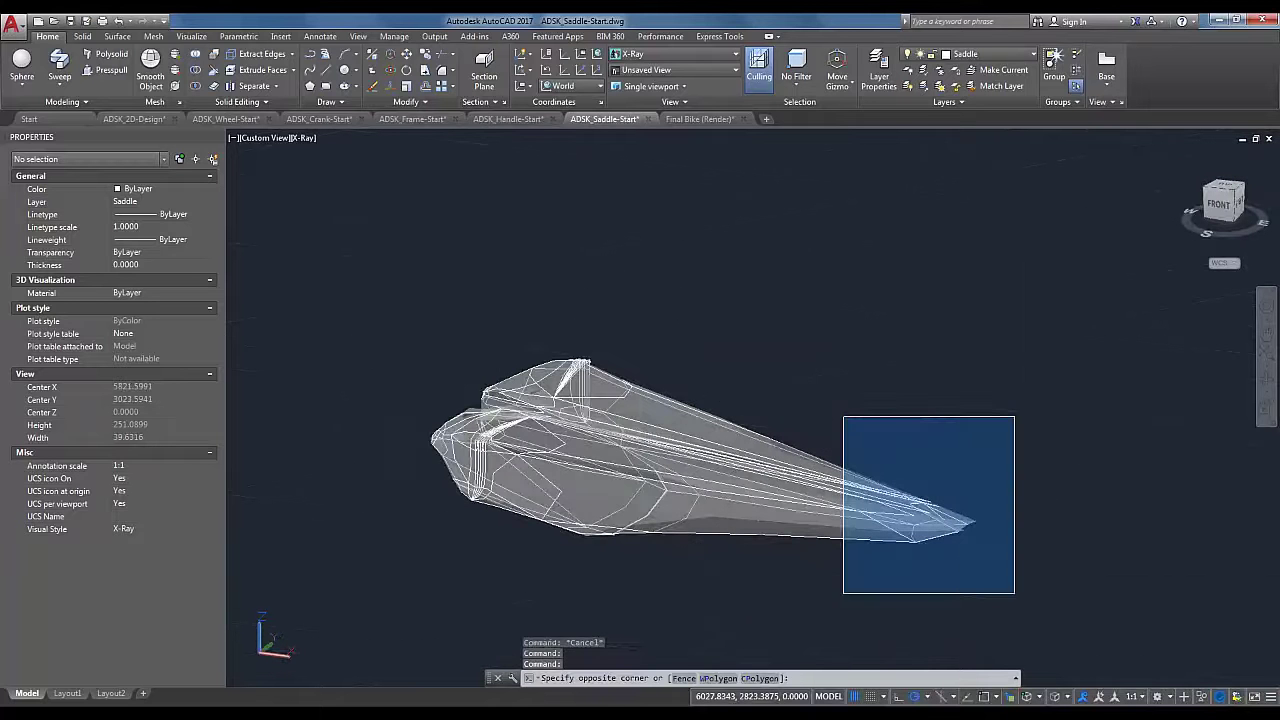
left_click(1014, 593)
left_click(845, 86)
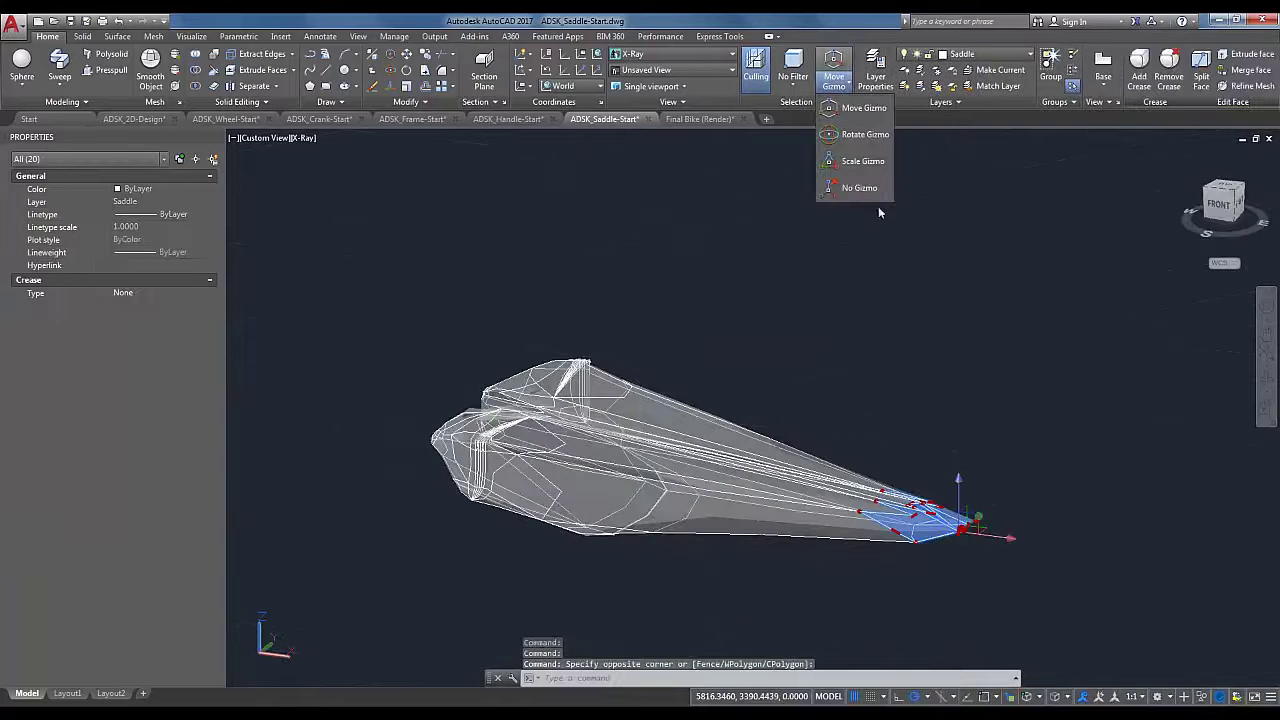
left_click(861, 175)
scroll(950, 497, "up", 2)
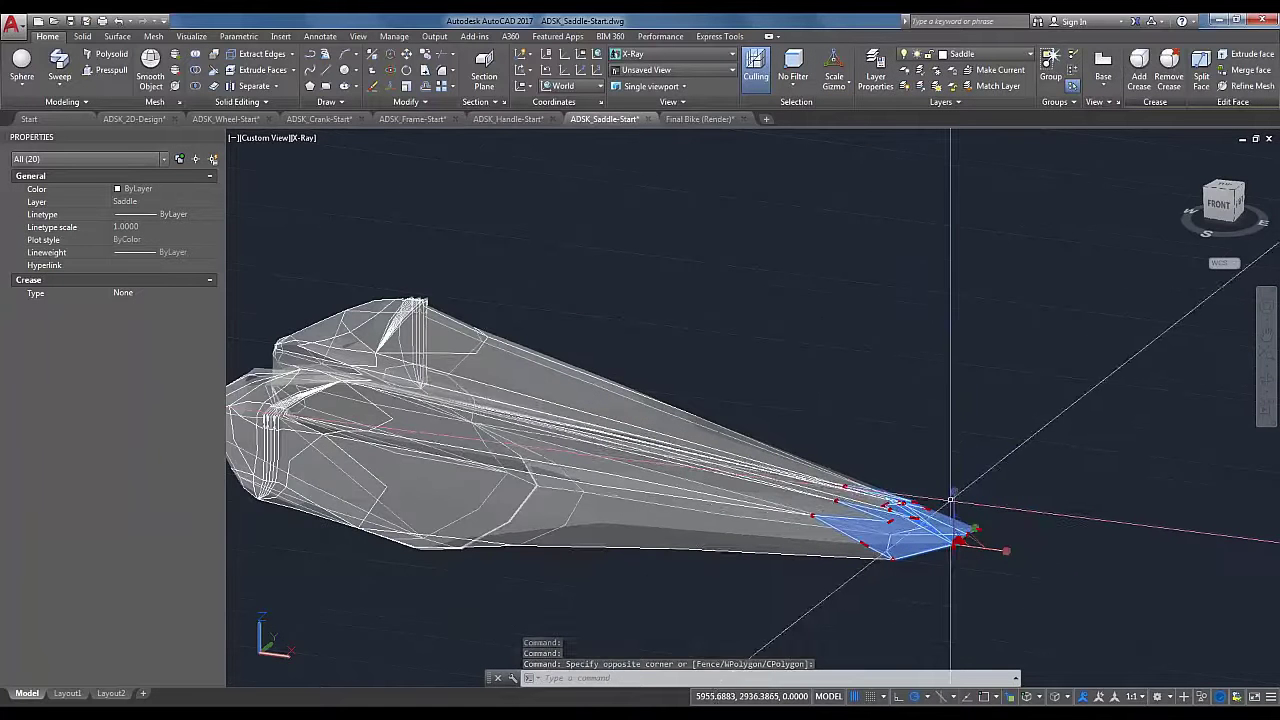
left_click(953, 492)
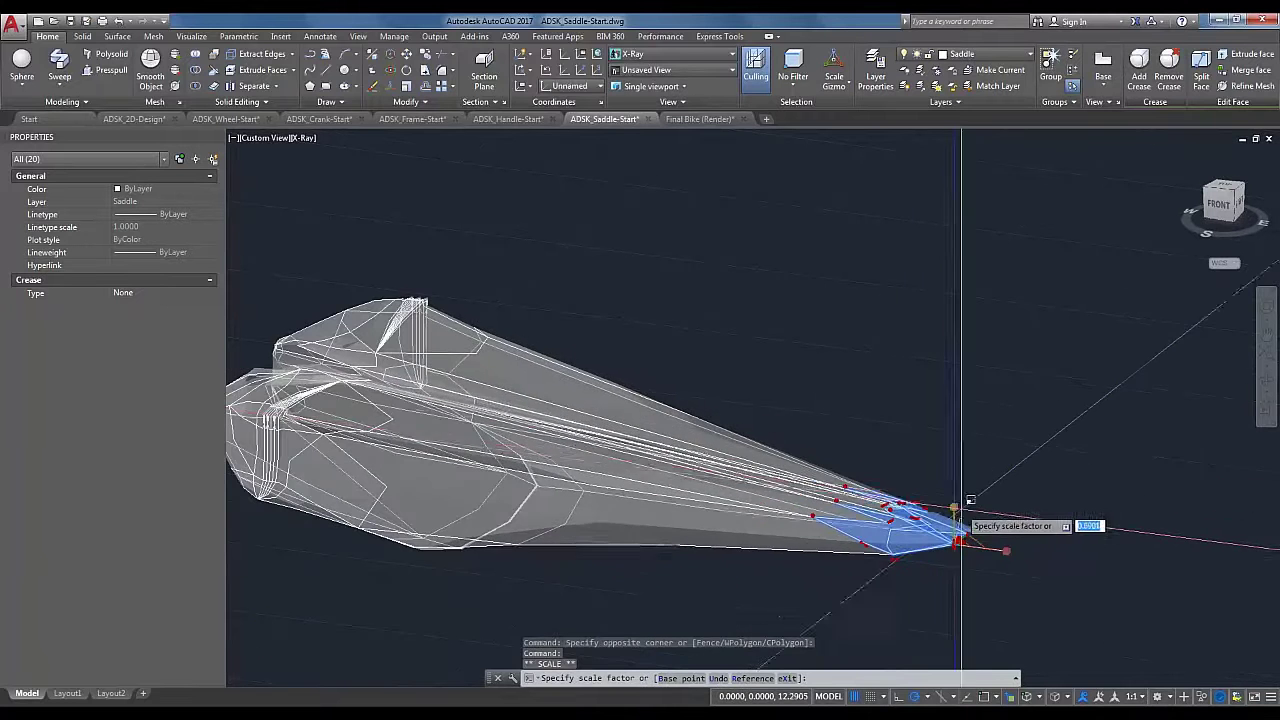
scroll(957, 503, "up", 2)
scroll(958, 500, "up", 1)
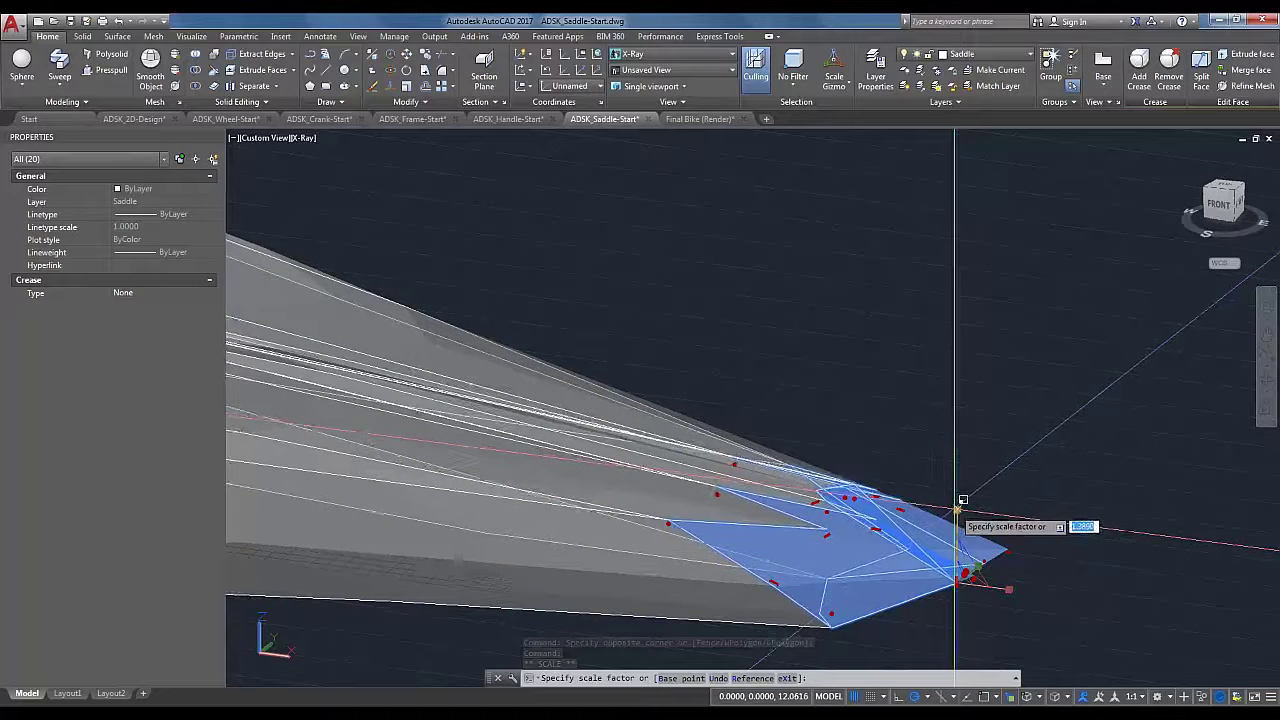
key("Escape")
Step: Compare the grooved saddle solid with the sculpted mesh from several angles, including the shape of the nose end
scroll(958, 577, "down", 6)
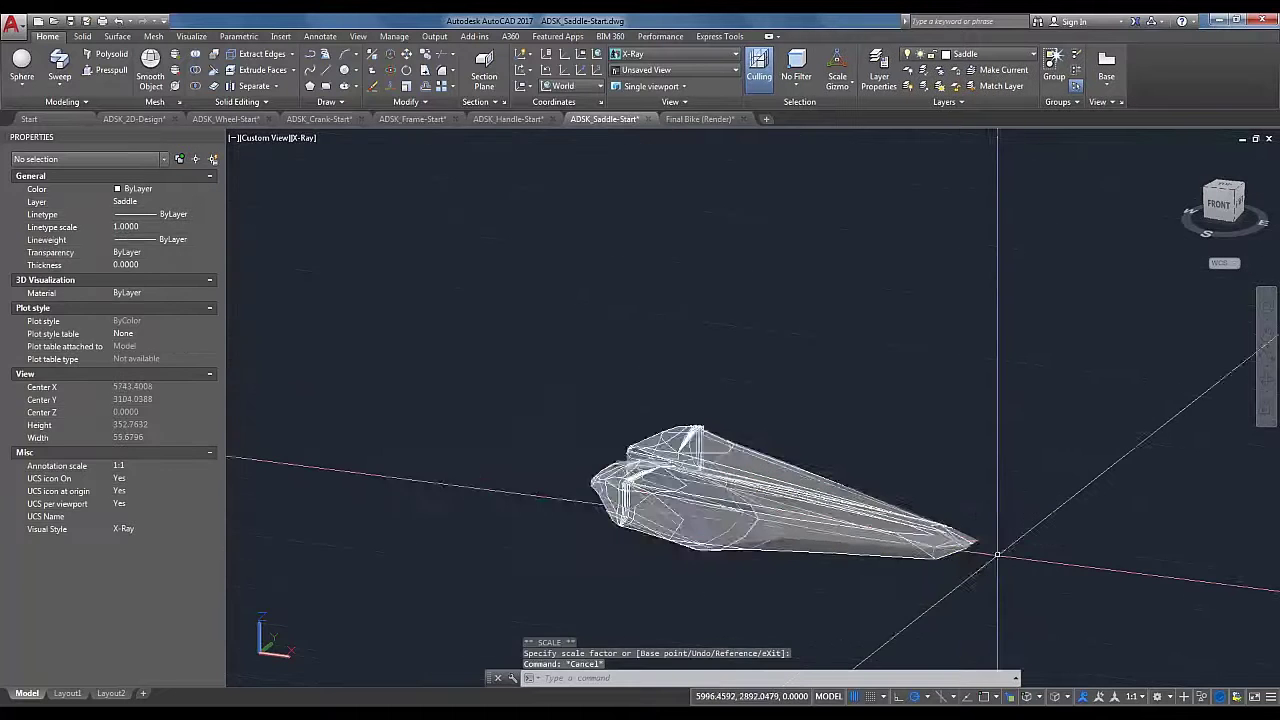
middle_click_drag(960, 545, 920, 643, "shift")
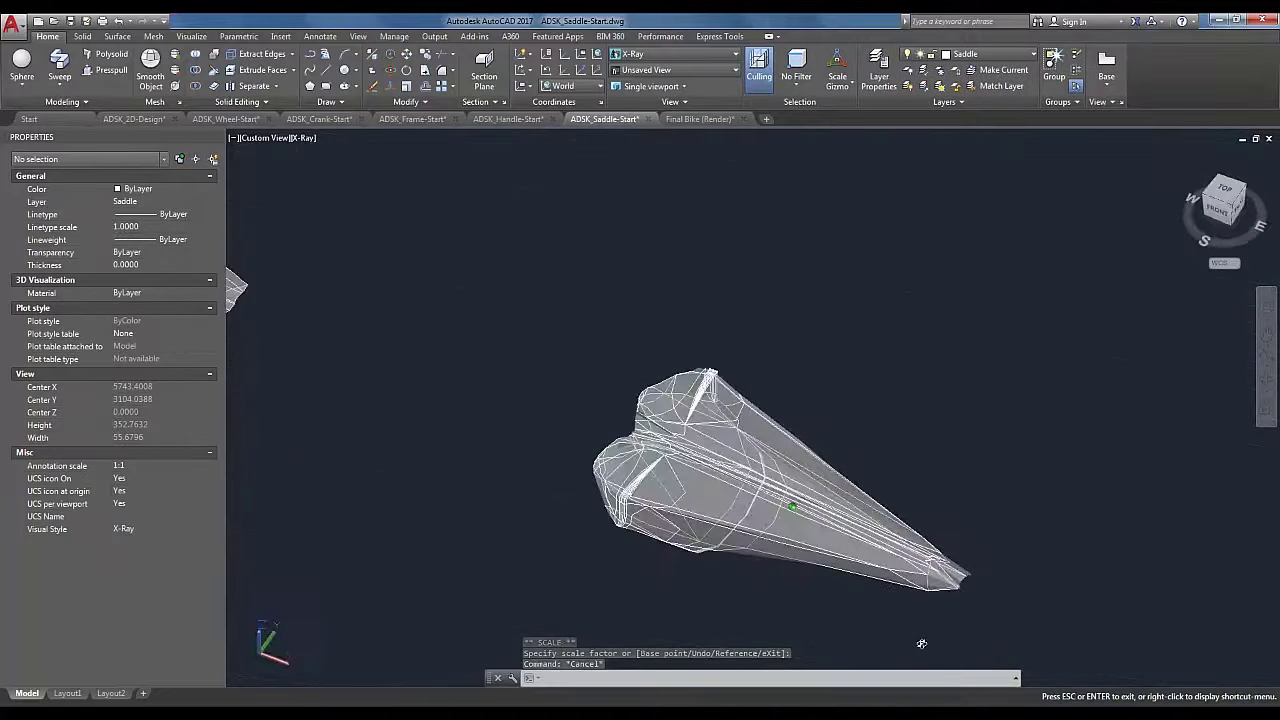
scroll(870, 595, "down", 5)
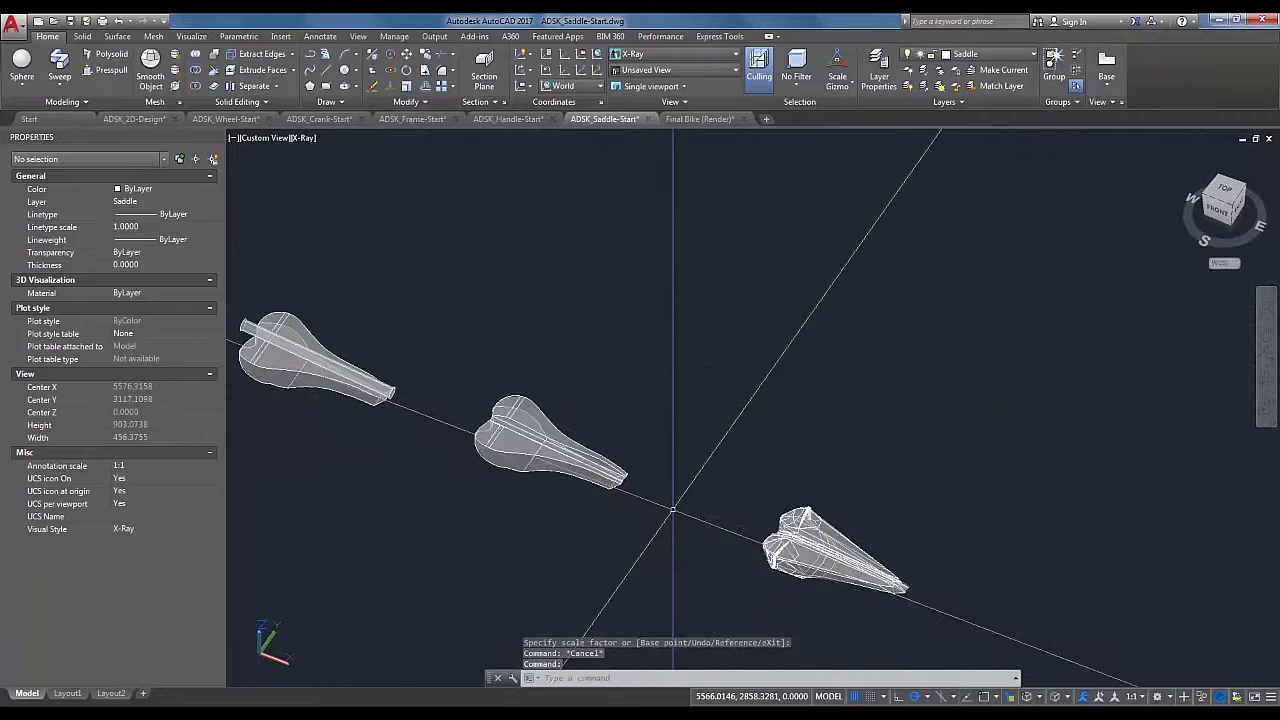
middle_click_drag(578, 449, 655, 353)
scroll(656, 355, "up", 2)
middle_click_drag(842, 433, 912, 498, "shift")
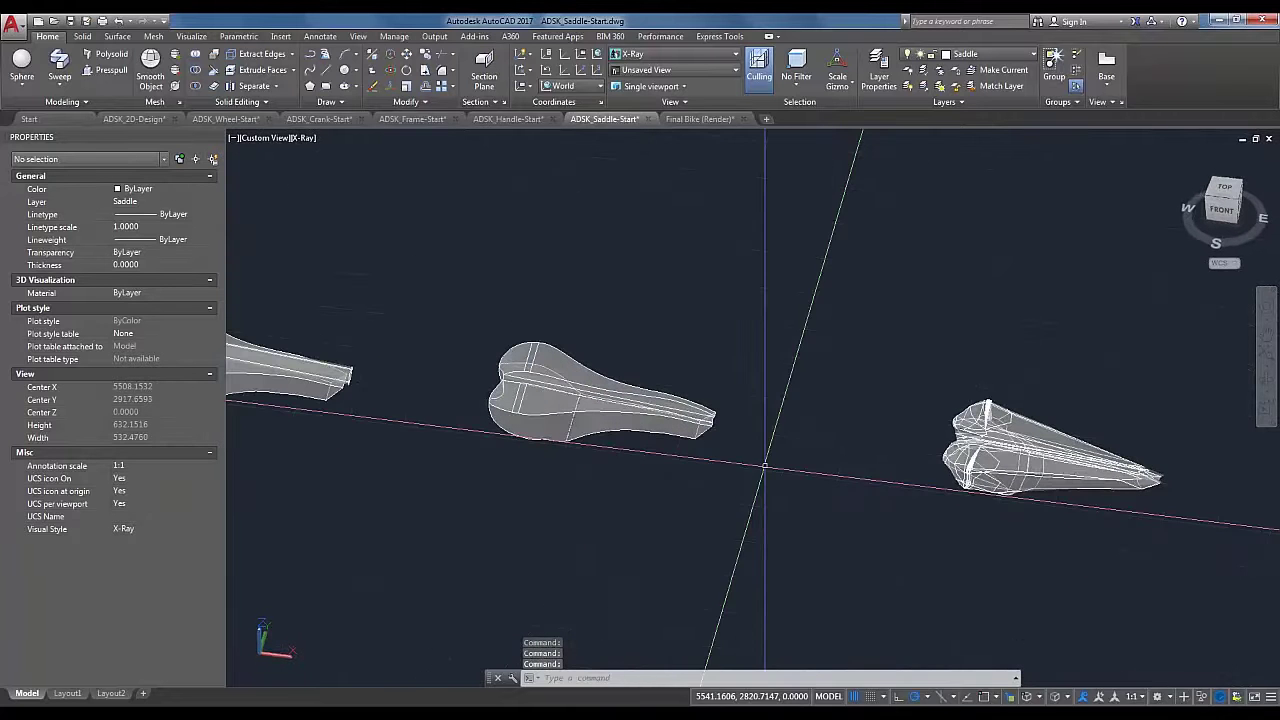
middle_click_drag(766, 466, 630, 482, "shift")
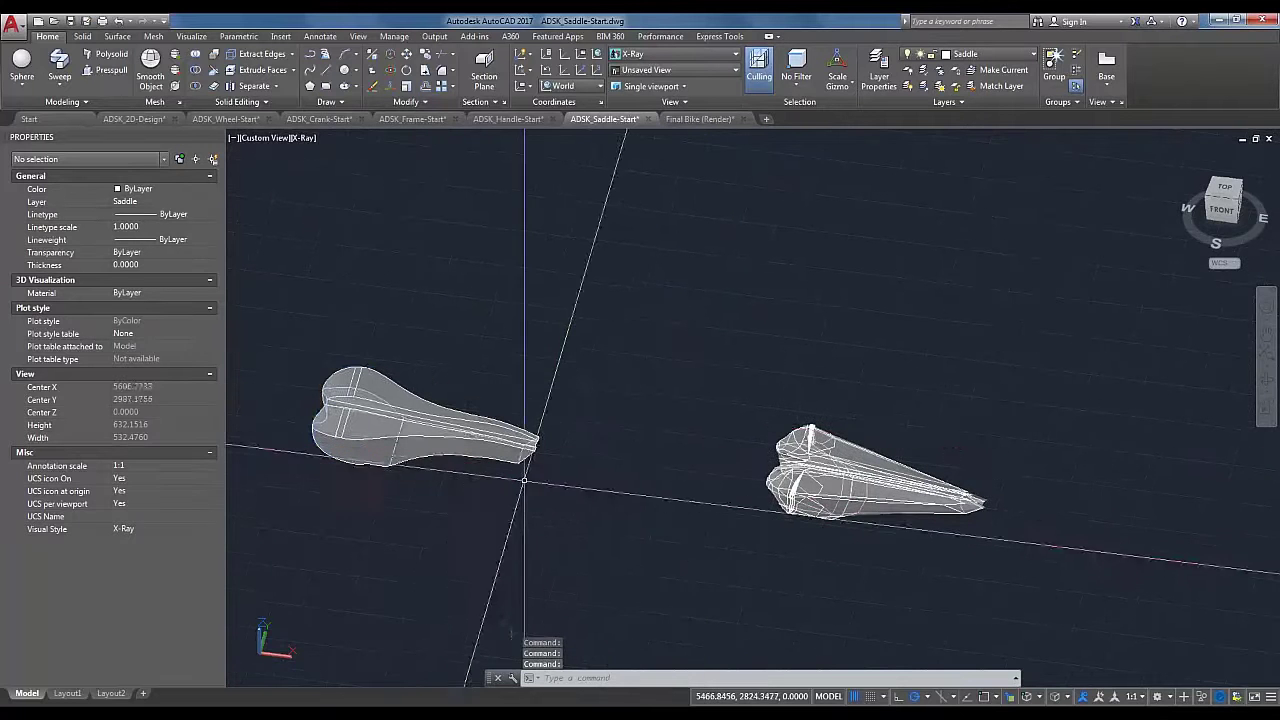
left_click(492, 390)
right_click(492, 390)
left_click(616, 426)
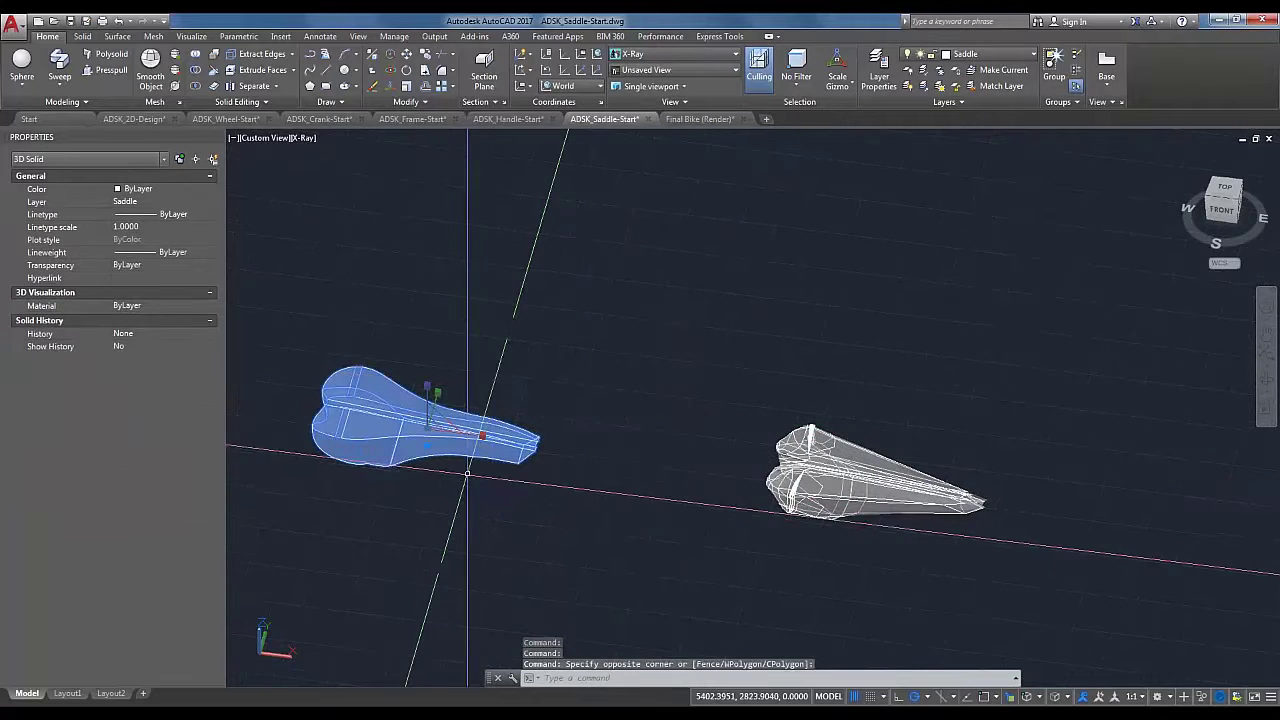
middle_click_drag(470, 477, 702, 503)
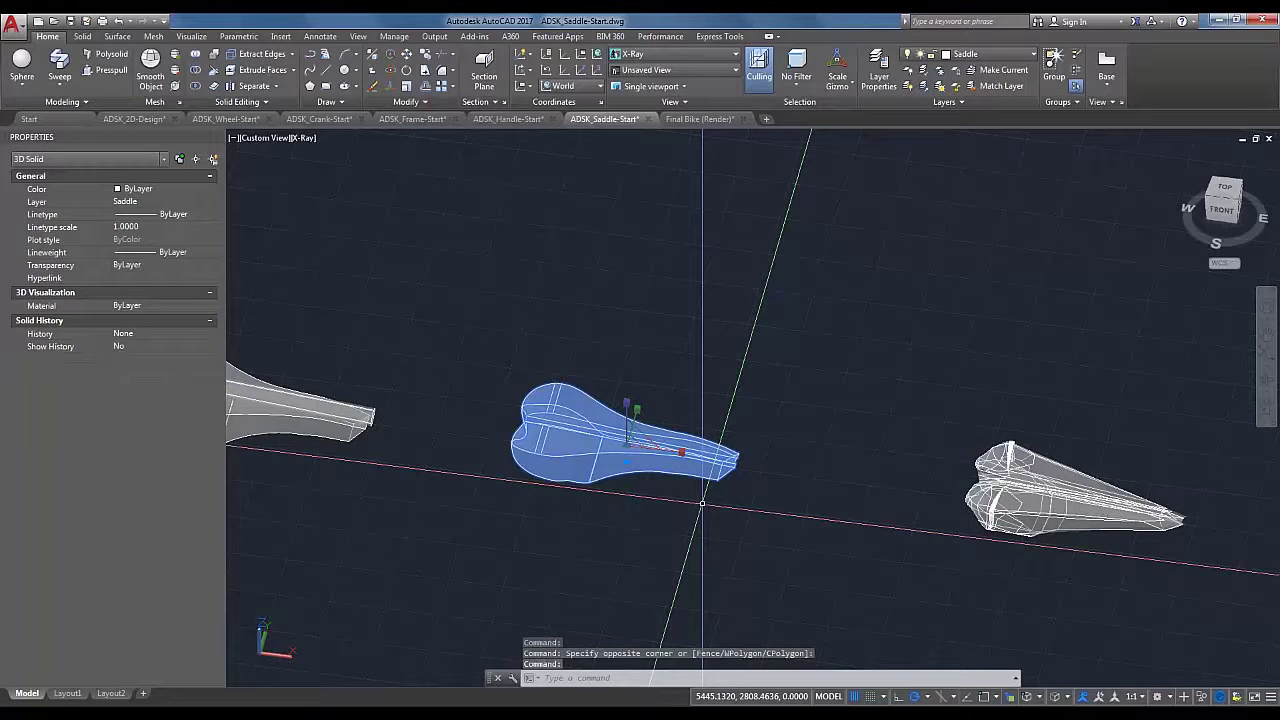
key("Escape")
scroll(727, 475, "up", 3)
scroll(784, 509, "down", 2)
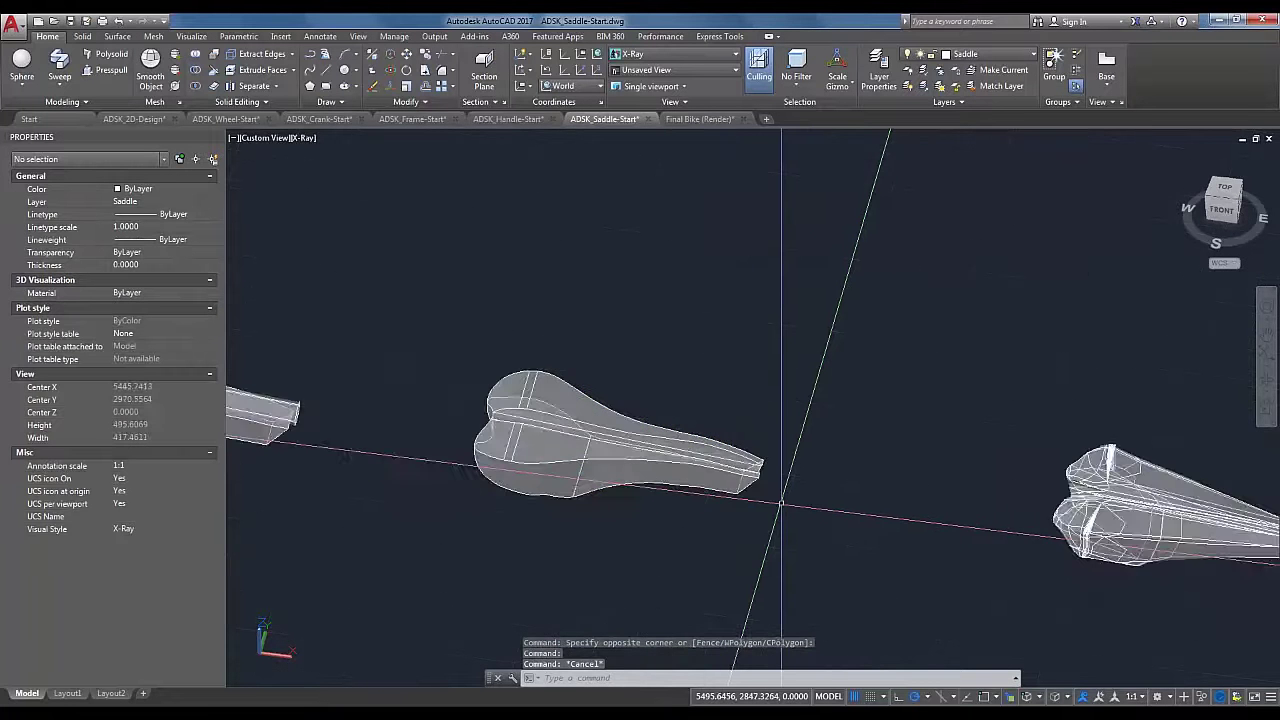
scroll(759, 475, "up", 1)
middle_click_drag(774, 514, 720, 431, "shift")
scroll(753, 478, "up", 2)
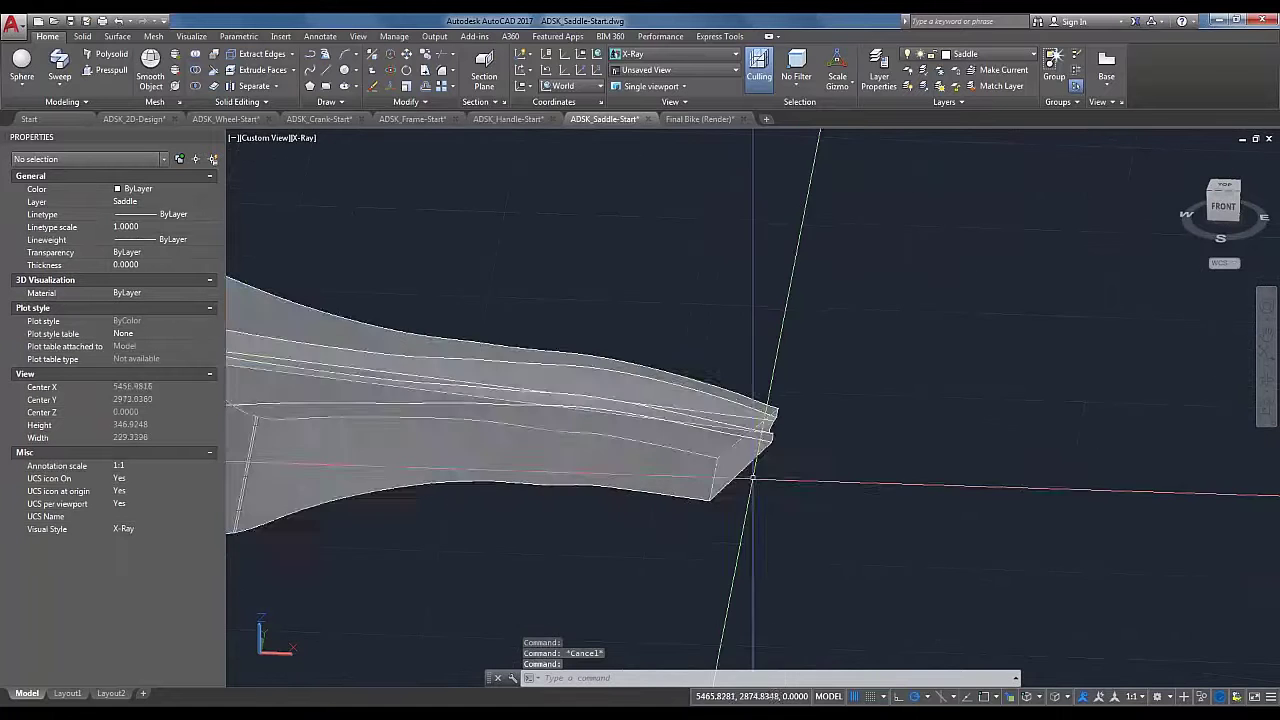
scroll(753, 478, "down", 3)
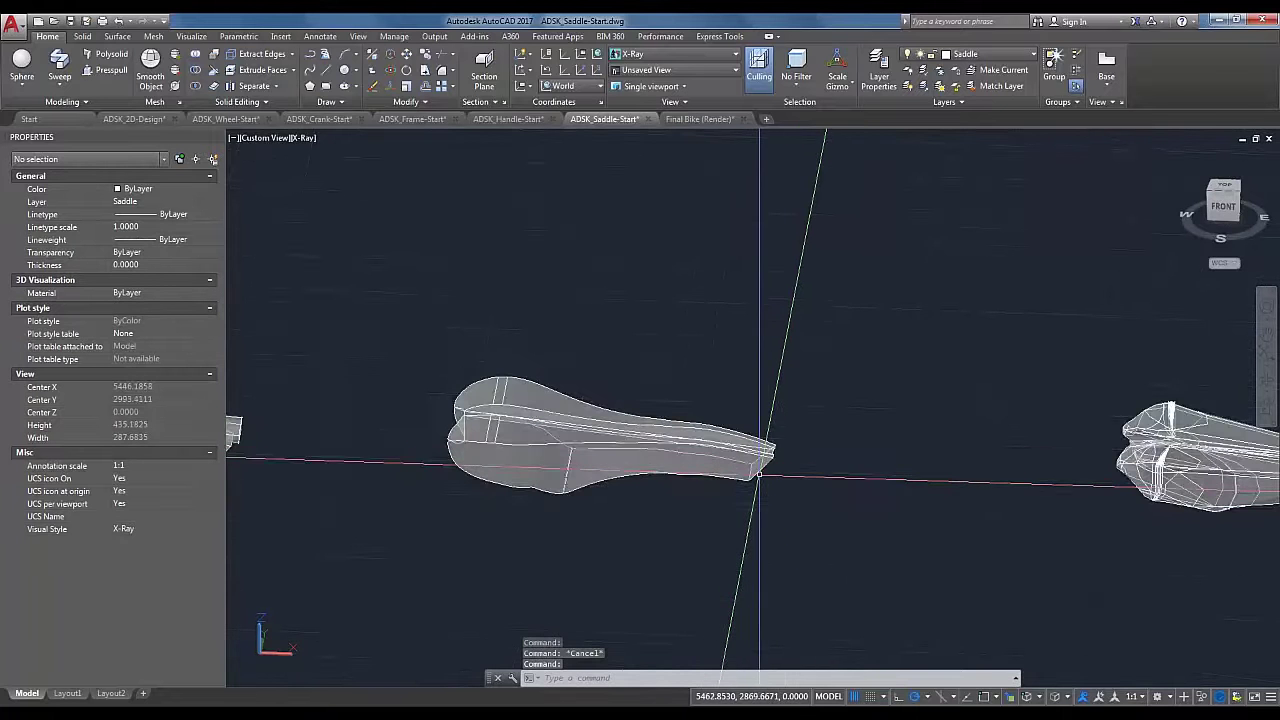
scroll(802, 491, "down", 1)
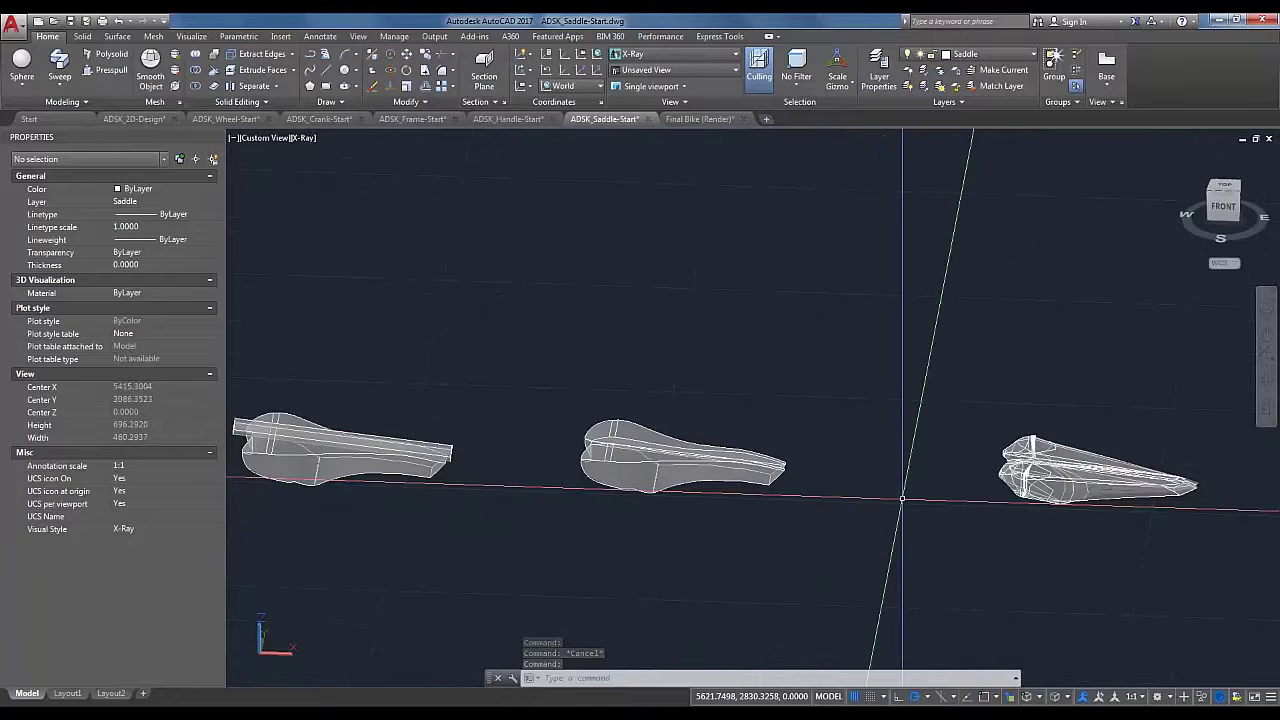
middle_click_drag(869, 506, 689, 508)
middle_click_drag(609, 491, 609, 495, "shift")
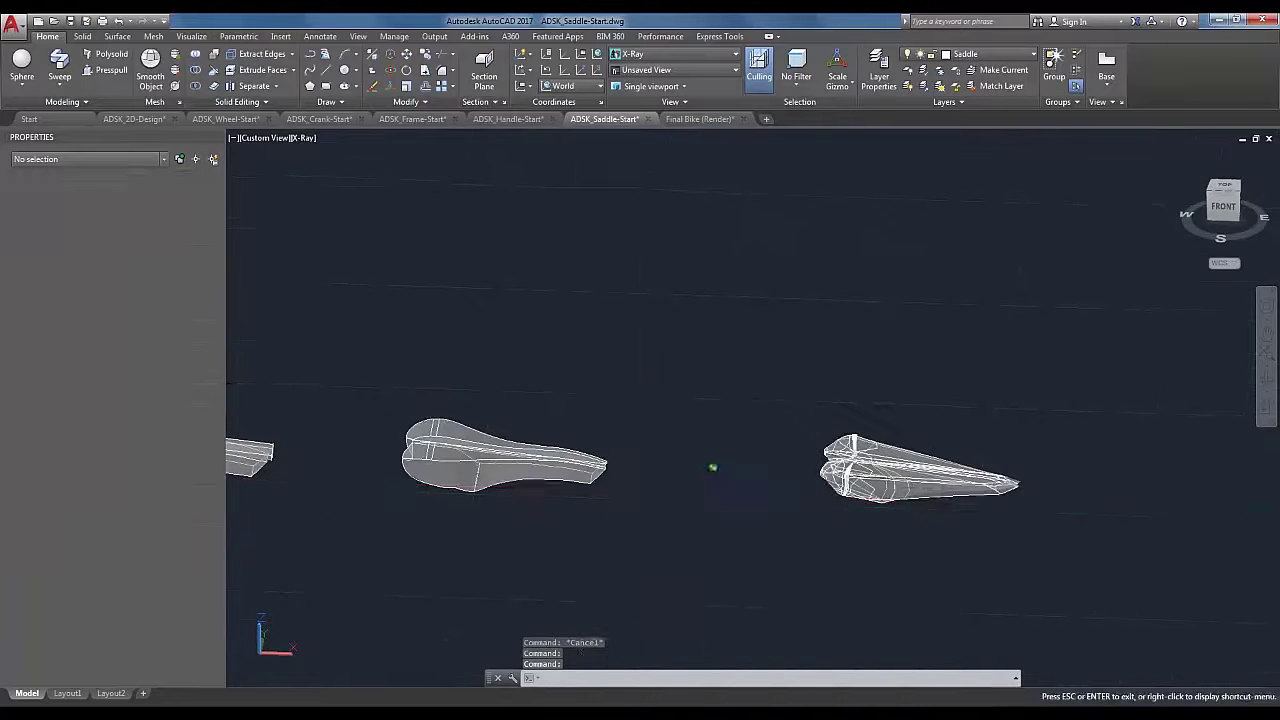
middle_click_drag(712, 467, 629, 434, "shift")
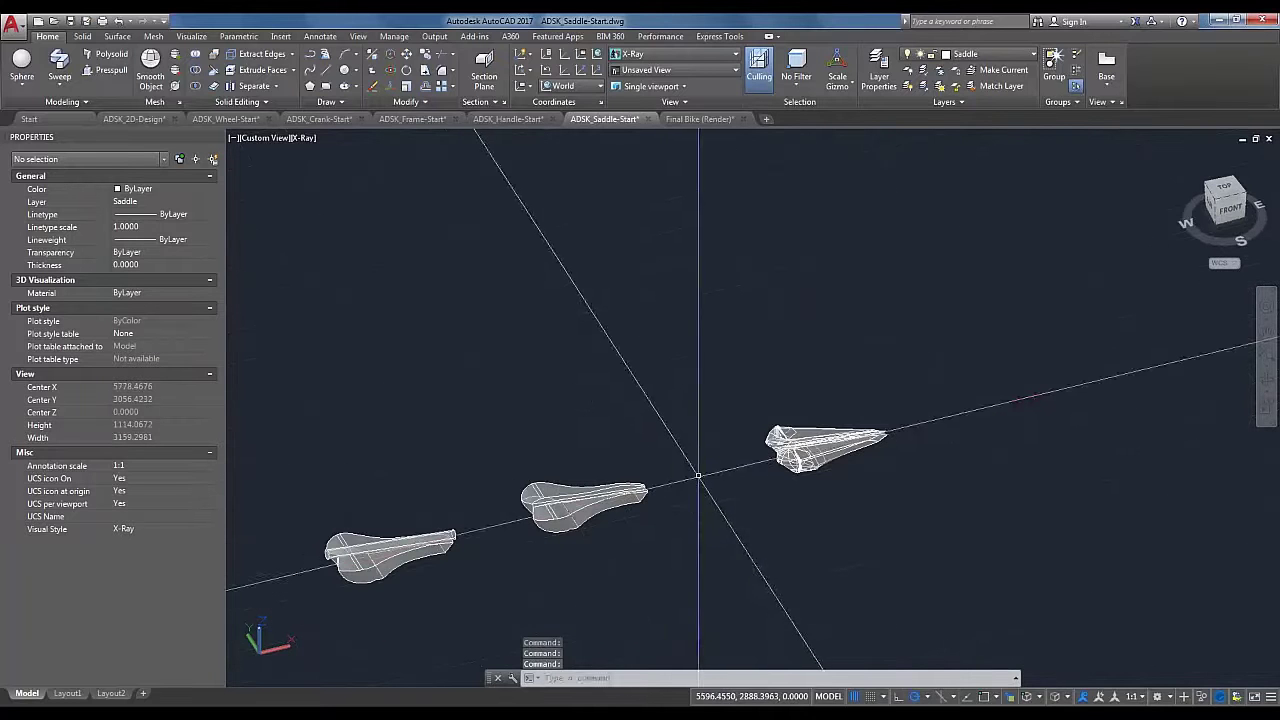
middle_click_drag(521, 503, 623, 503, "shift")
scroll(623, 503, "up", 2)
middle_click_drag(760, 428, 621, 503, "shift")
left_click(621, 503)
left_click(567, 425)
right_click(636, 391)
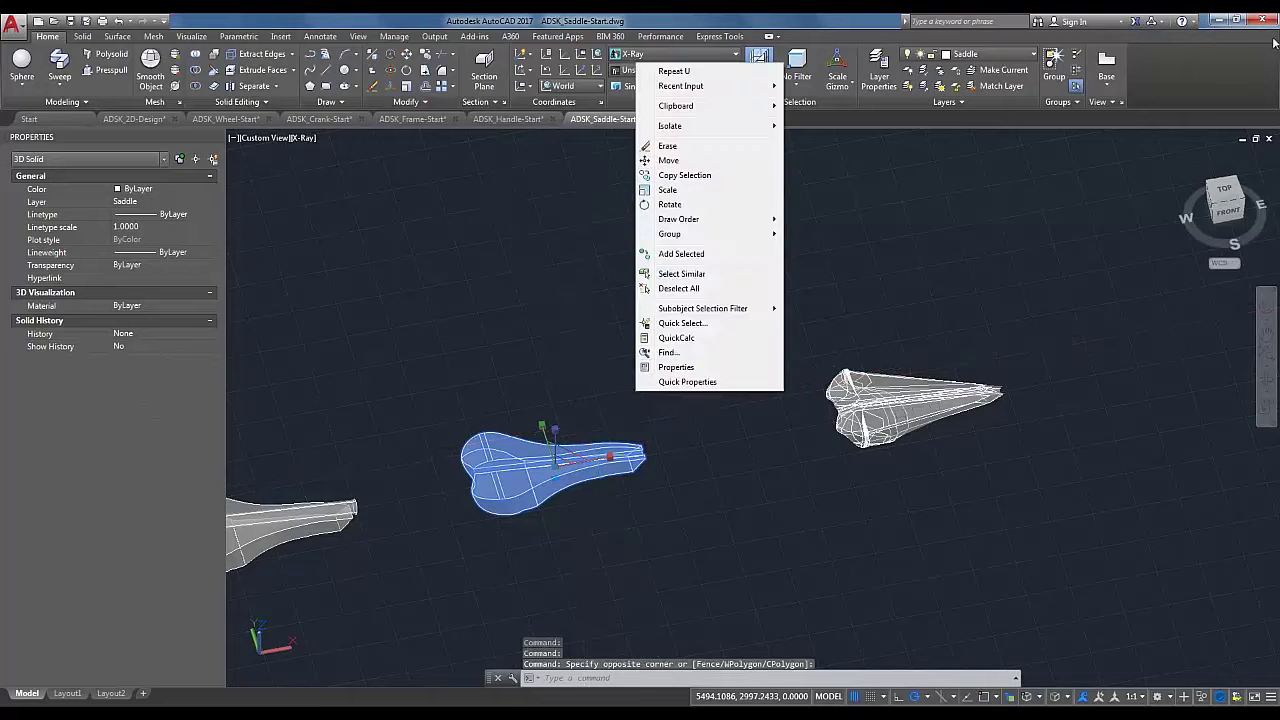
key("Escape")
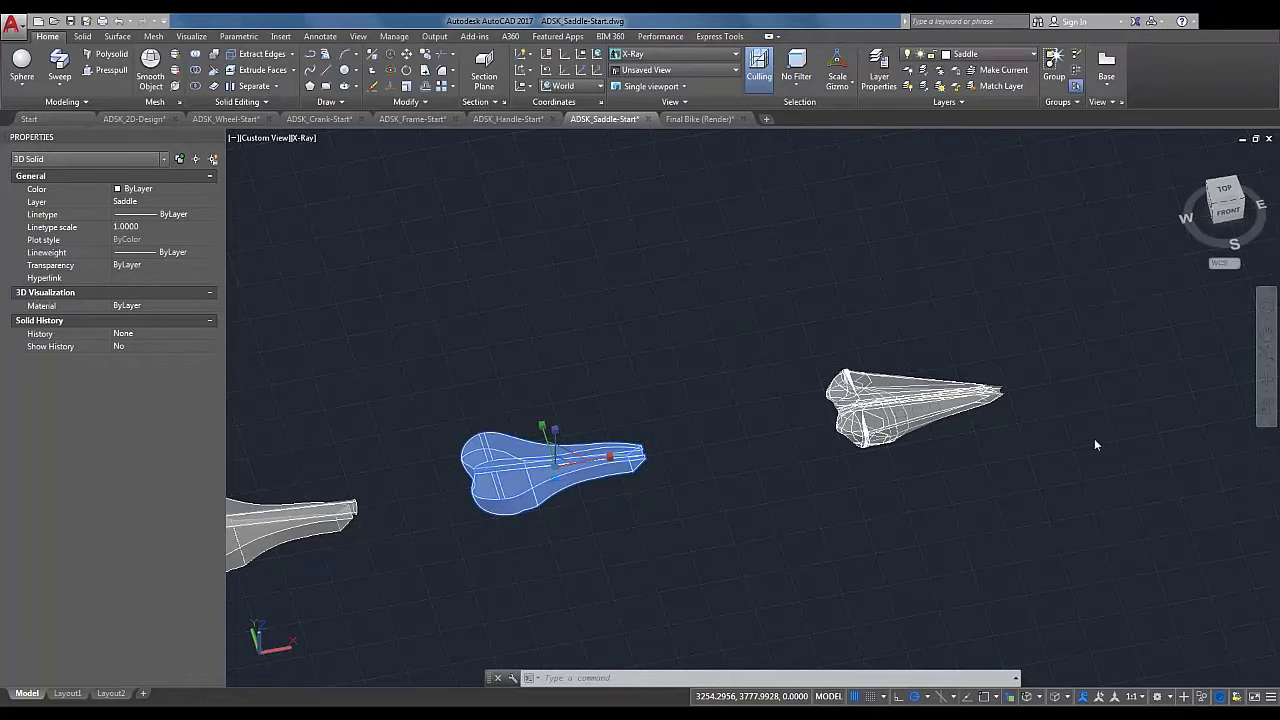
left_click(886, 457)
key("Escape")
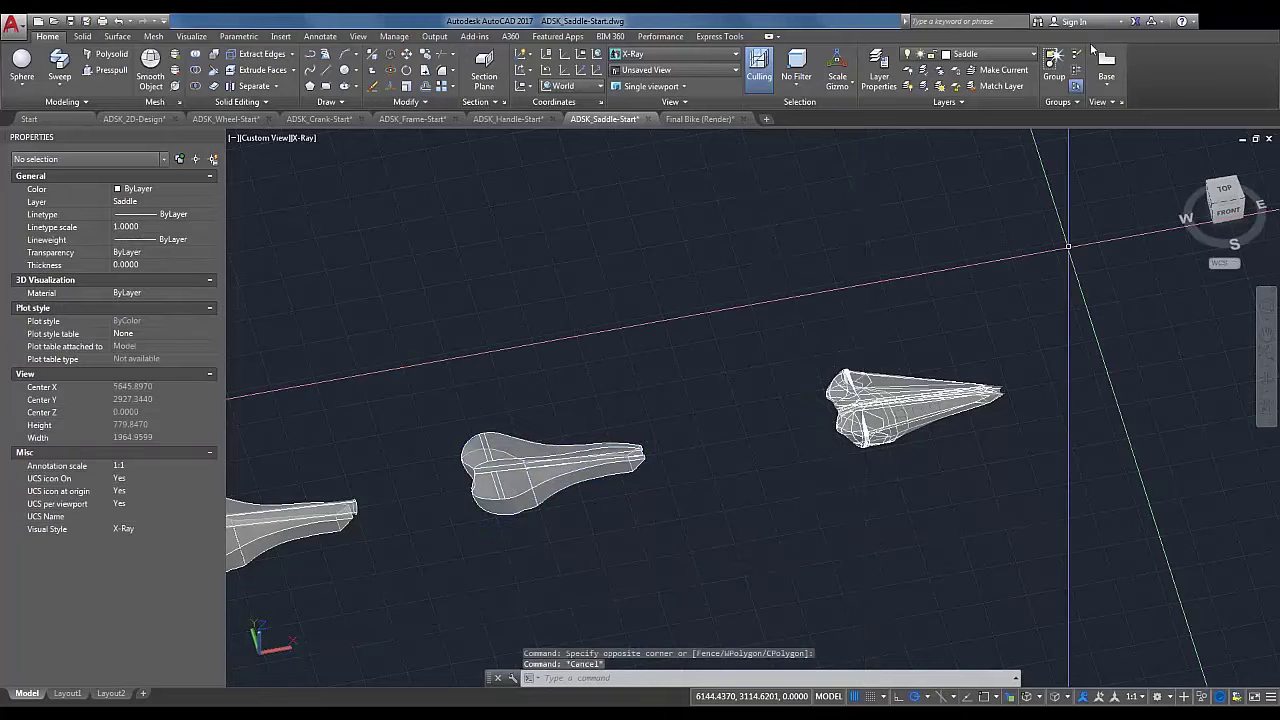
Step: Copy the grooved saddle solid about 518 units along the X axis so that the copy overlaps the sculpted mesh
middle_click_drag(648, 513, 648, 513, "shift")
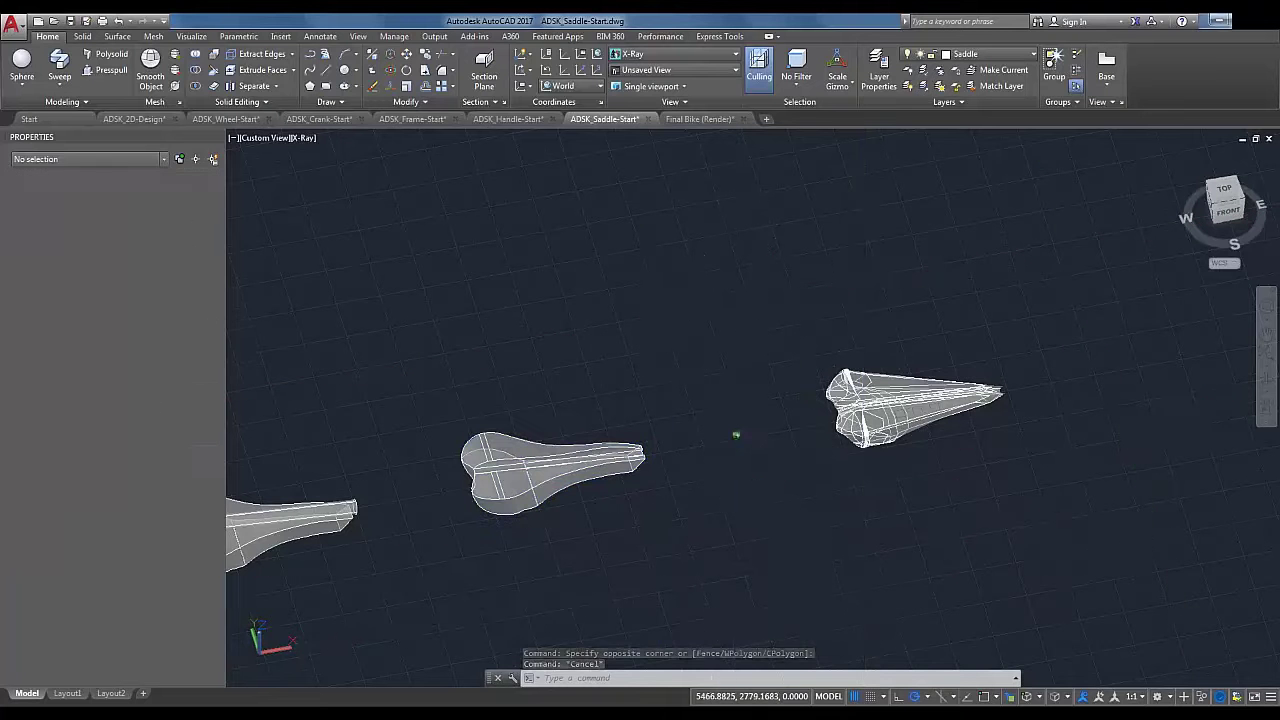
left_click(550, 470)
right_click(560, 436)
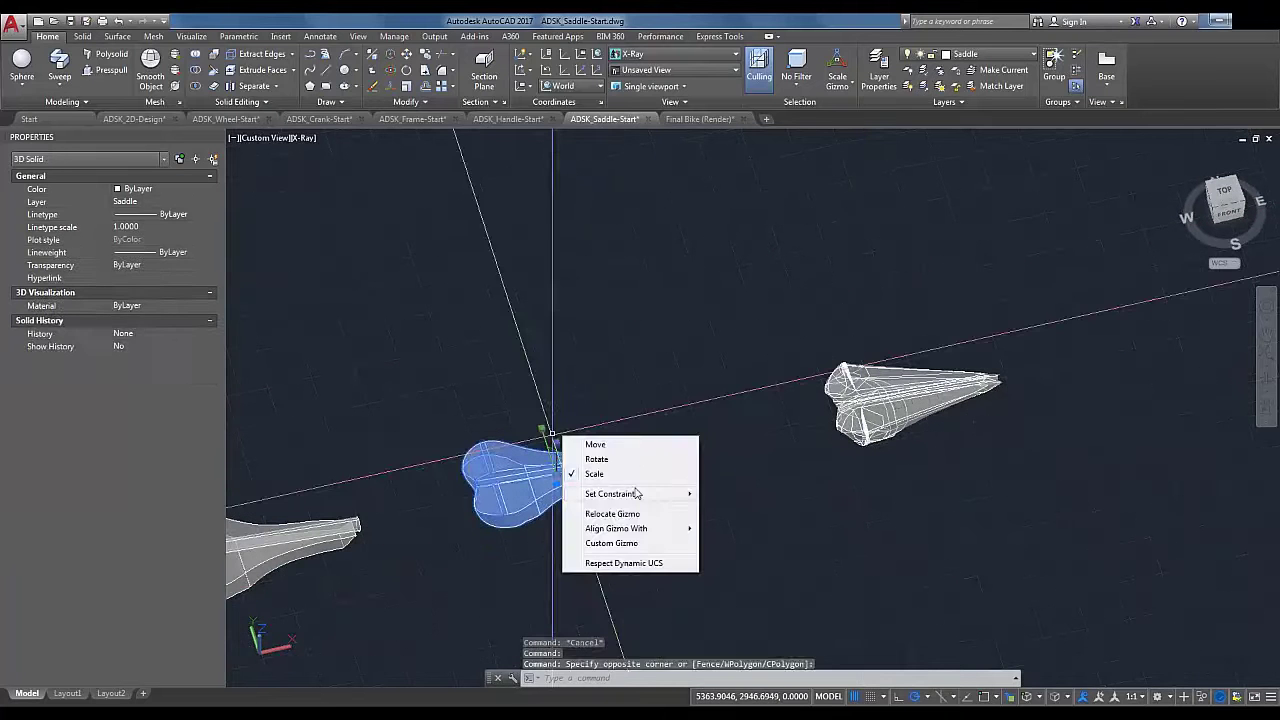
key("Escape")
right_click(551, 494)
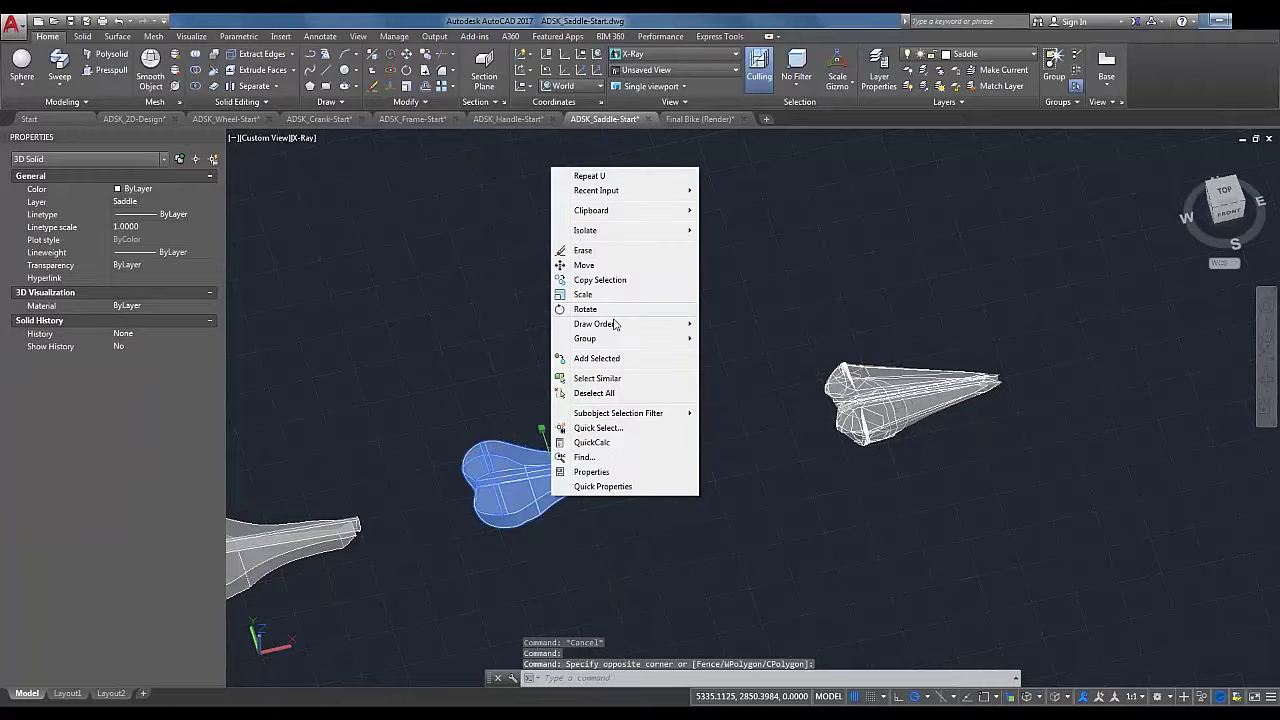
left_click(603, 280)
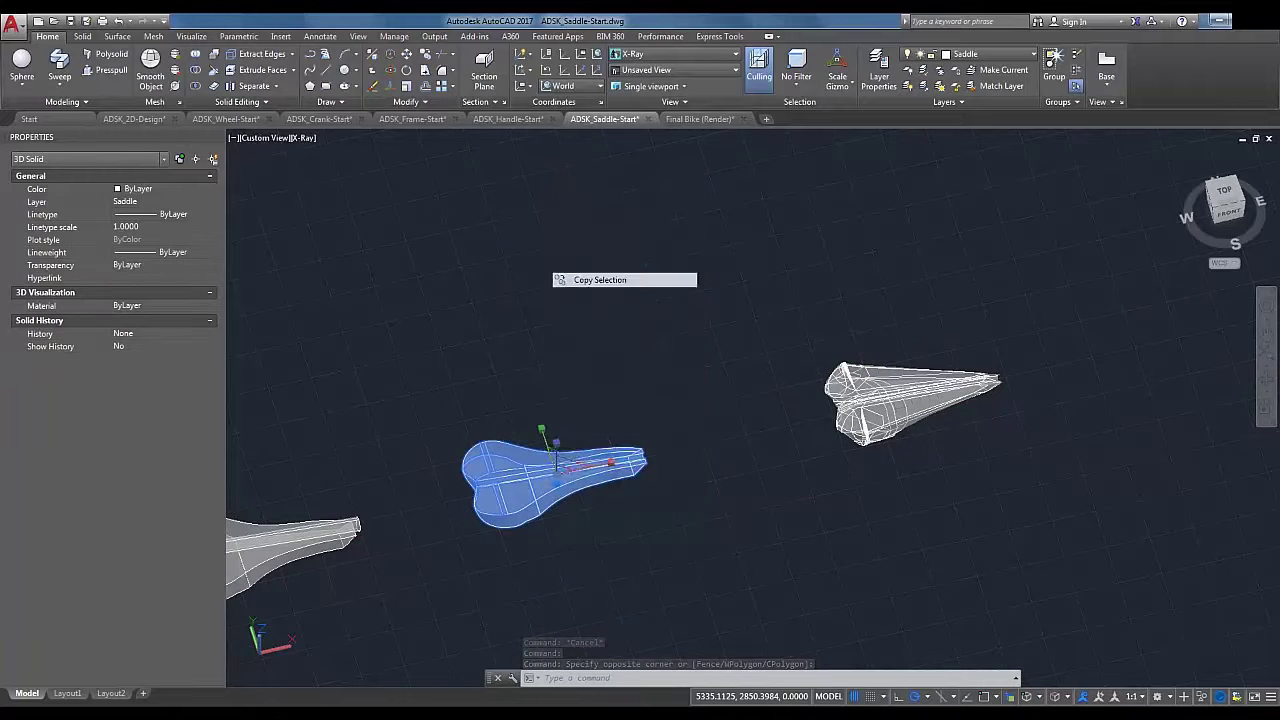
left_click(657, 538)
scroll(1014, 428, "up", 2)
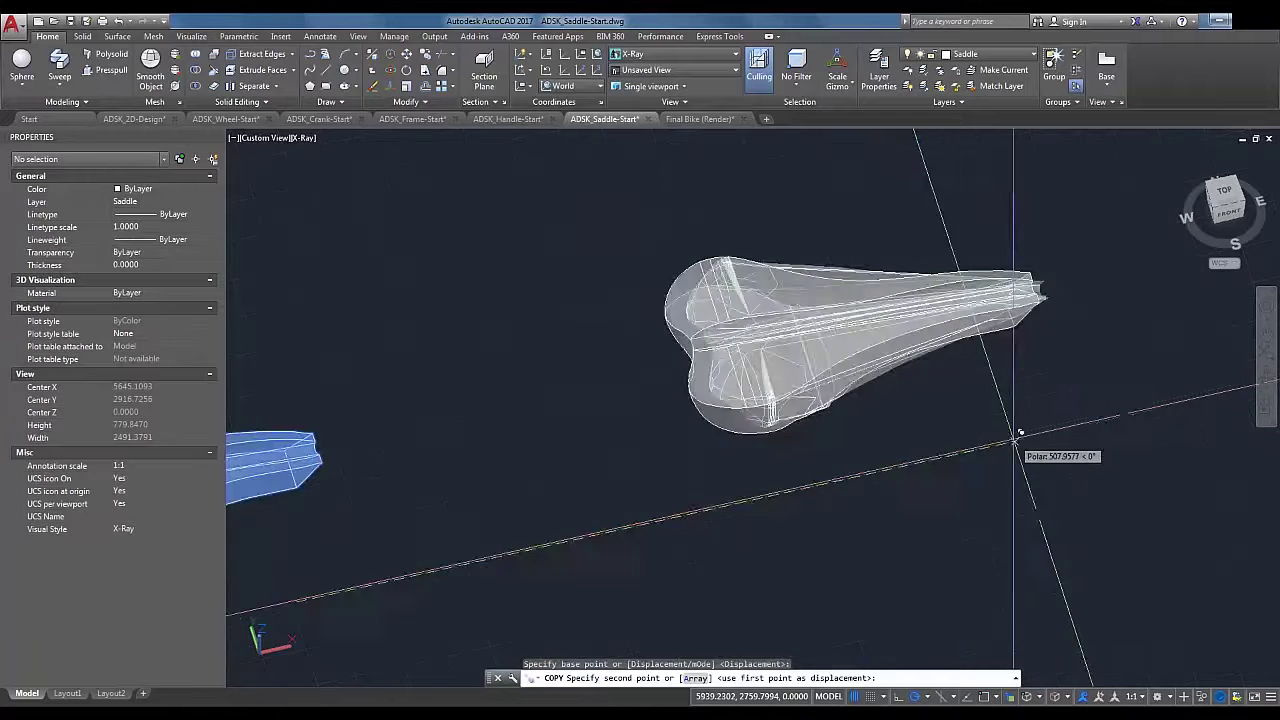
scroll(1022, 424, "up", 2)
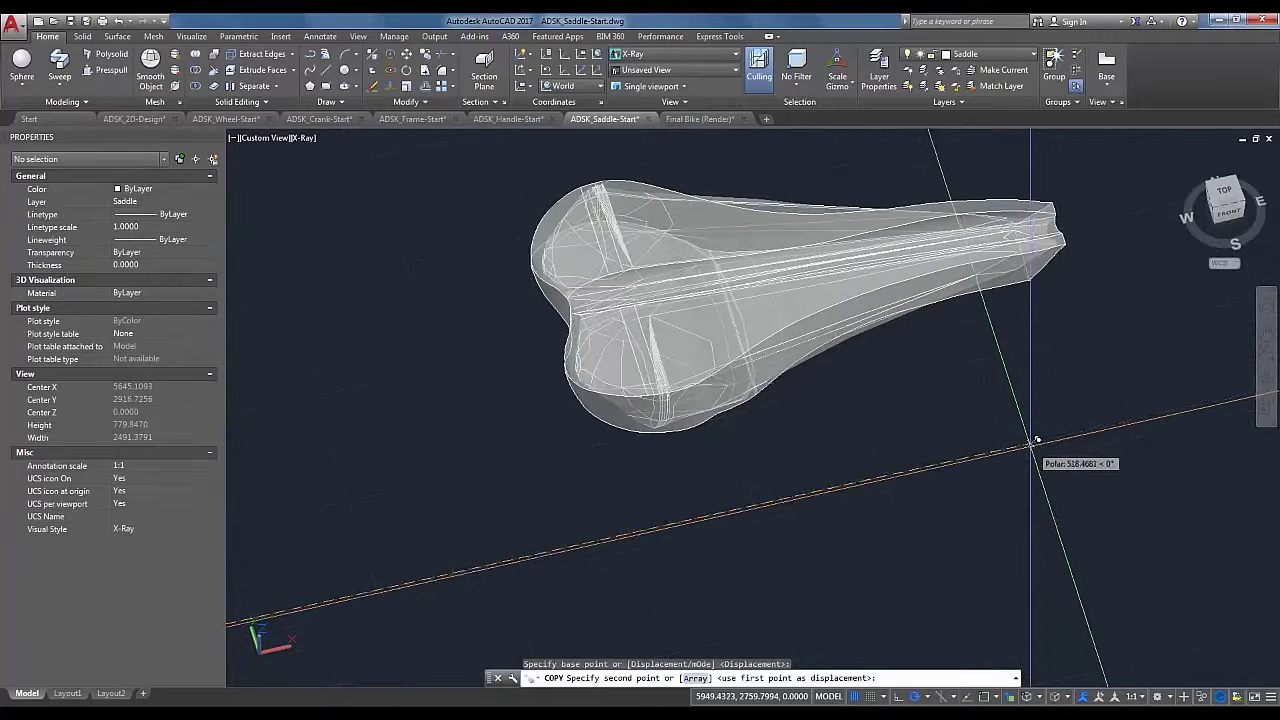
left_click(1033, 442)
key("Escape")
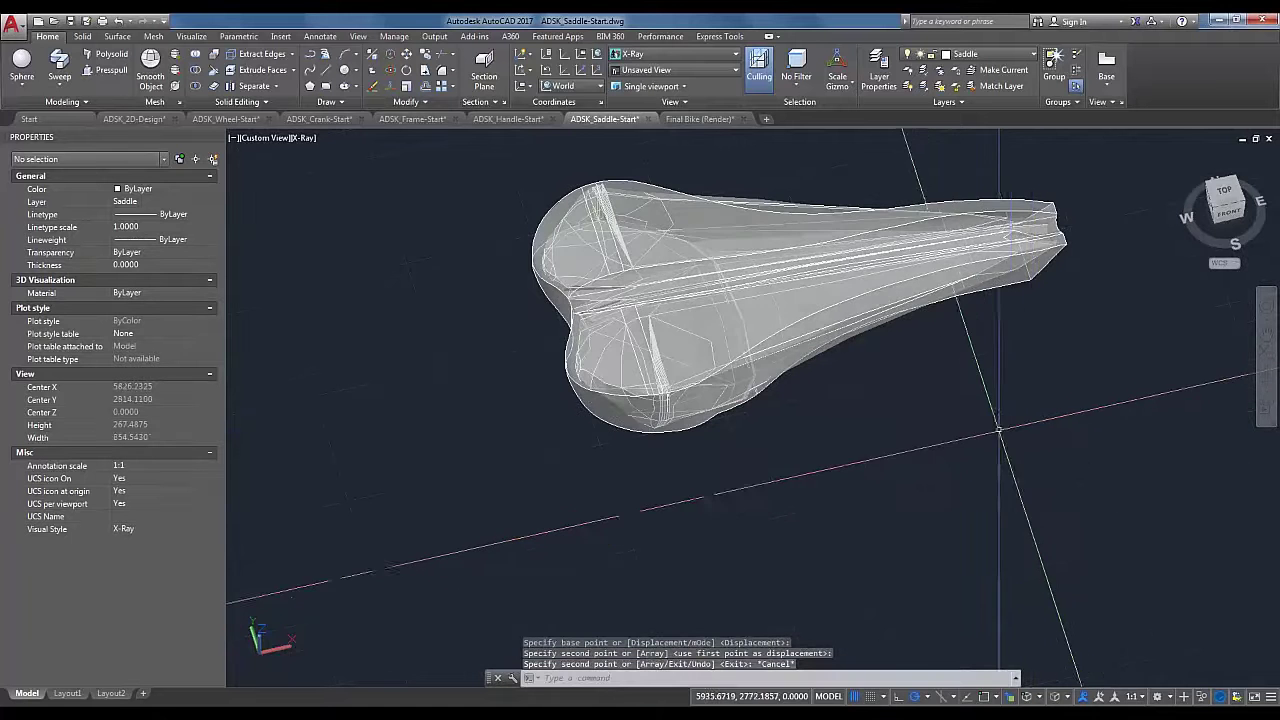
Step: Try to intersect the copied grooved solid with the sculpted saddle mesh, converting the mesh to a smooth 3D solid
middle_click_drag(1000, 330, 968, 378, "shift")
scroll(1075, 322, "up", 2)
key("Escape")
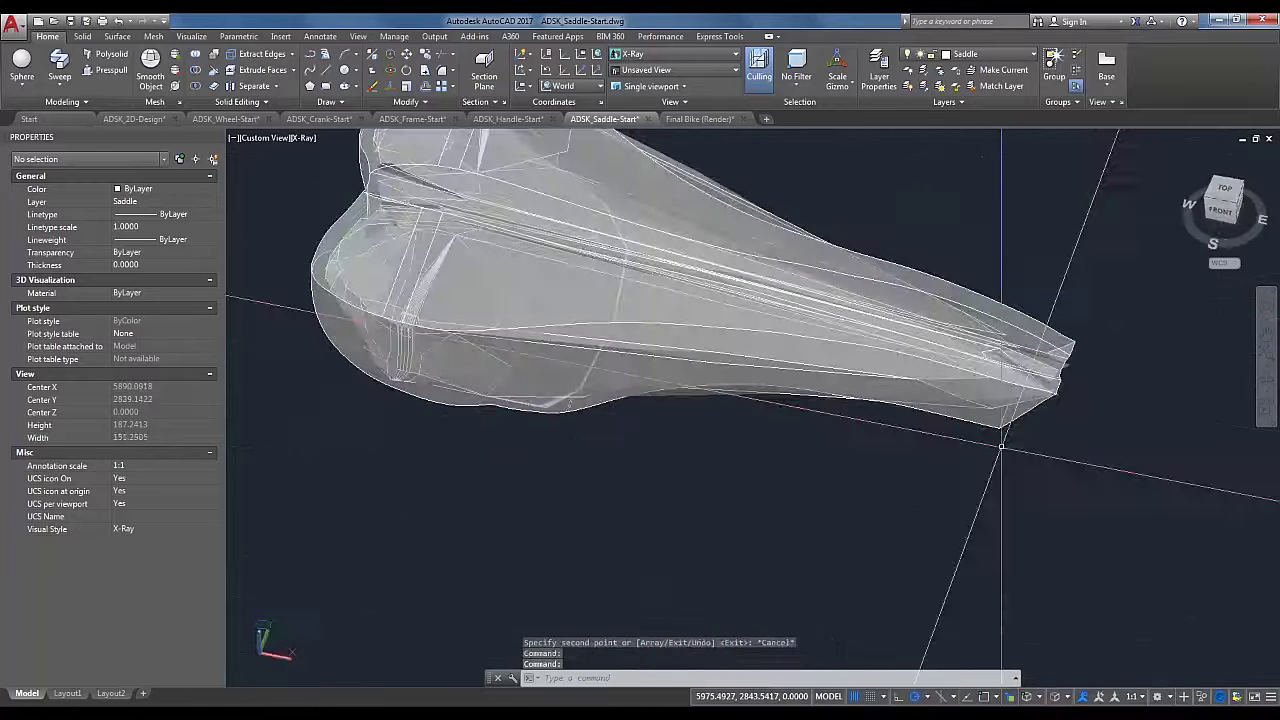
left_click(196, 88)
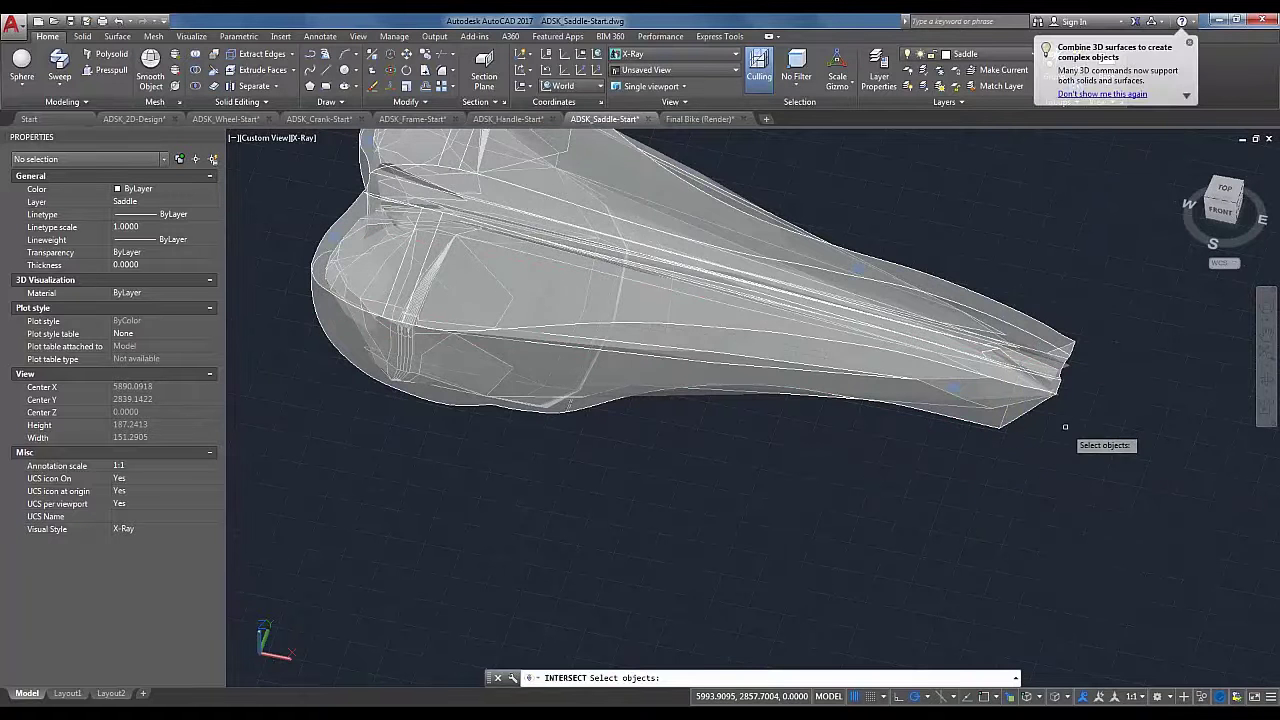
scroll(1065, 427, "up", 2)
middle_click_drag(1043, 426, 1002, 431, "shift")
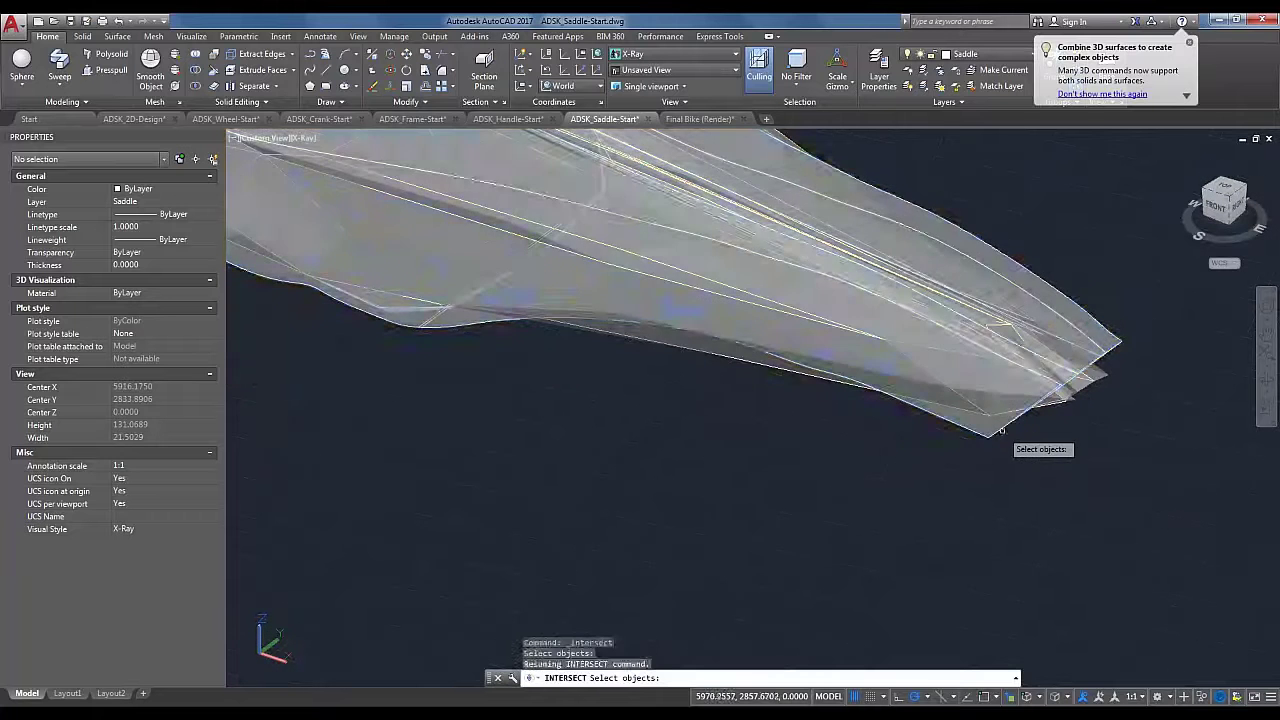
left_click(1001, 430)
left_click(1080, 388)
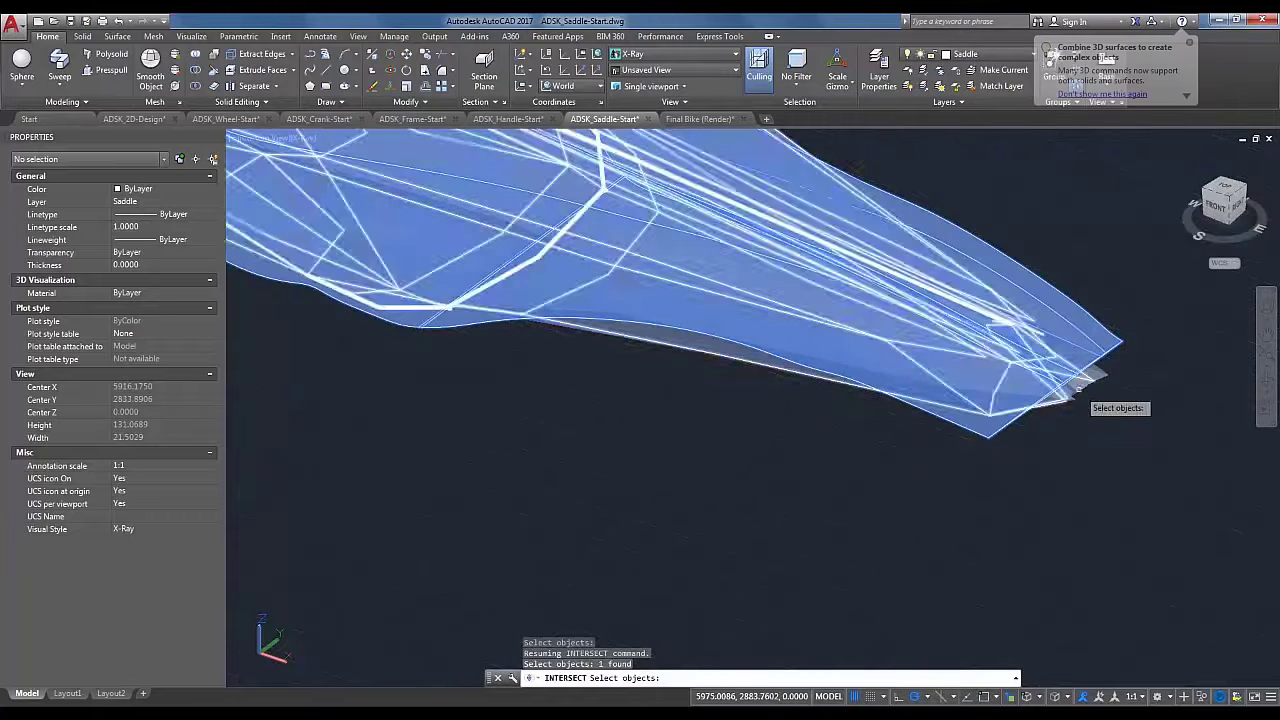
key("Return")
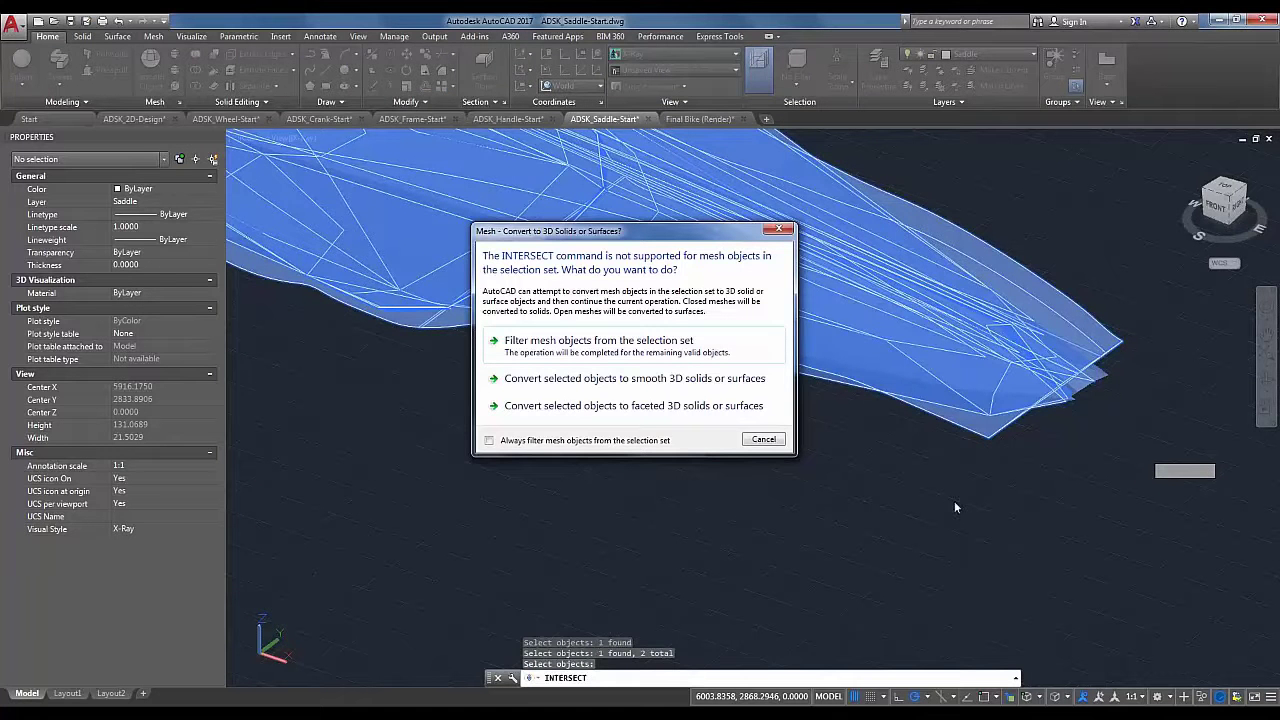
left_click(621, 379)
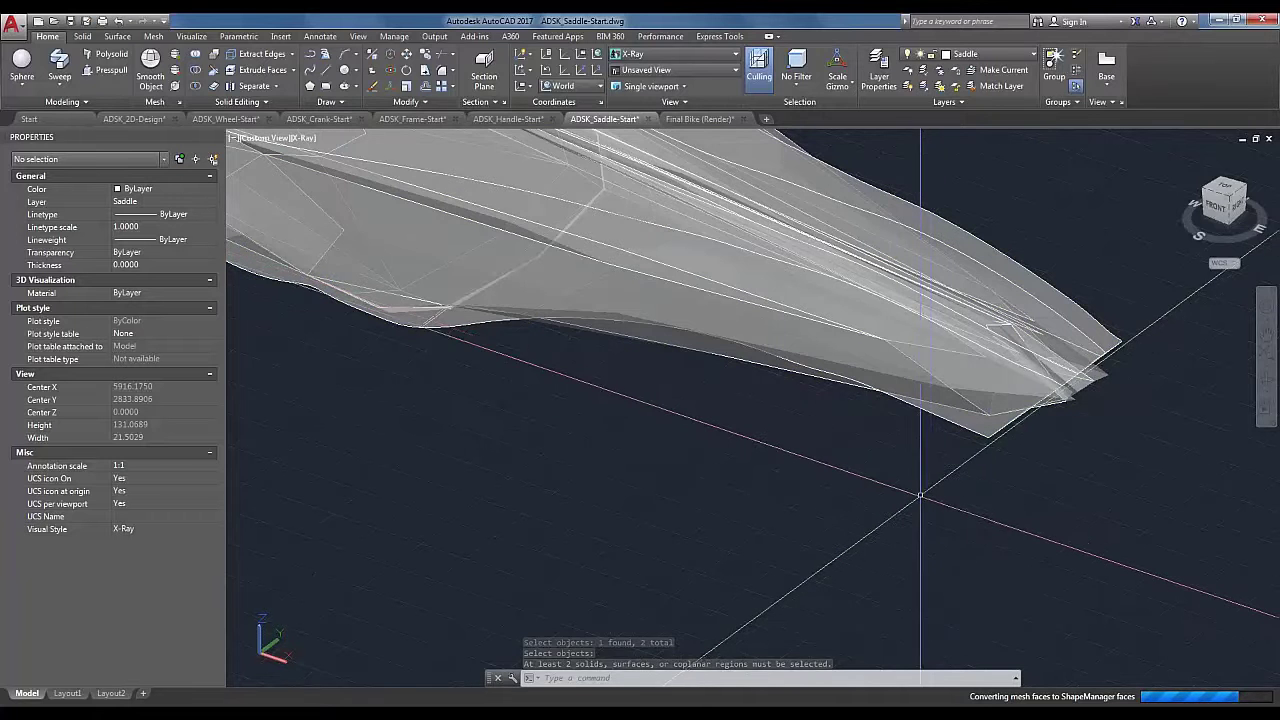
Step: Undo the intersection attempt and the copy of the grooved saddle solid
scroll(918, 503, "down", 2)
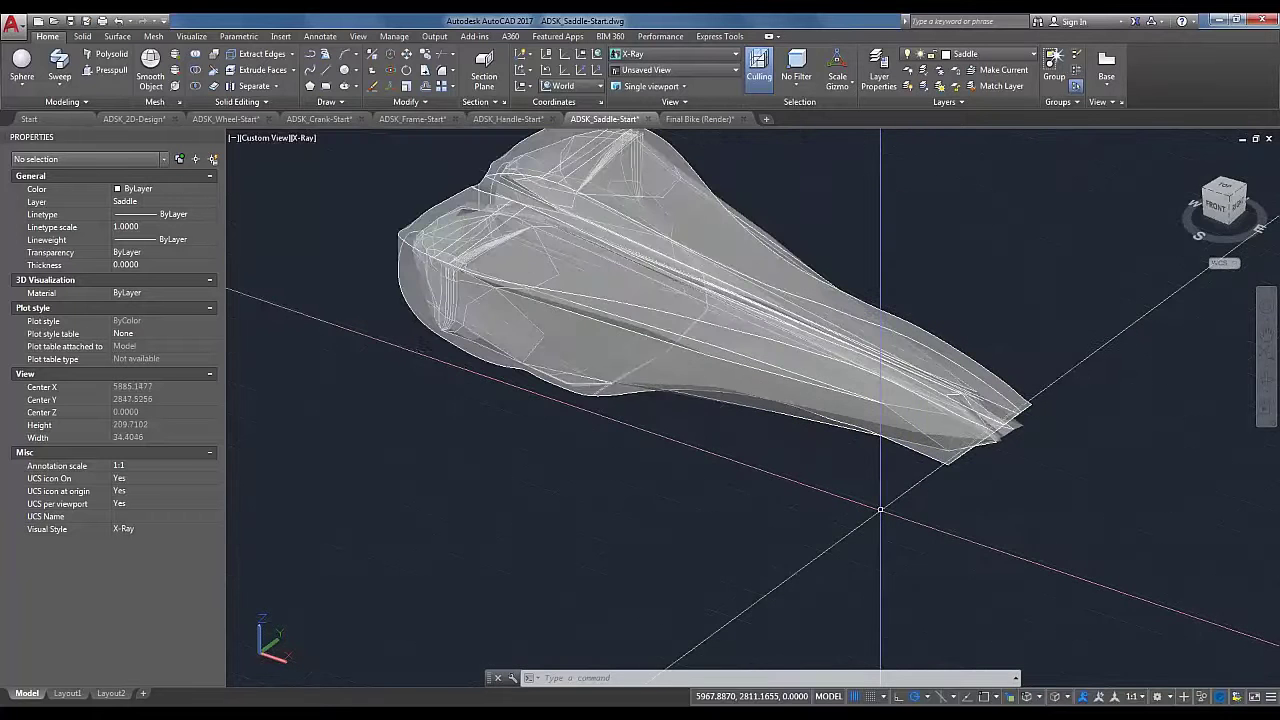
scroll(930, 470, "up", 1)
middle_click_drag(971, 429, 923, 466, "shift")
key("ctrl+z")
key("ctrl+z")
key("ctrl+z")
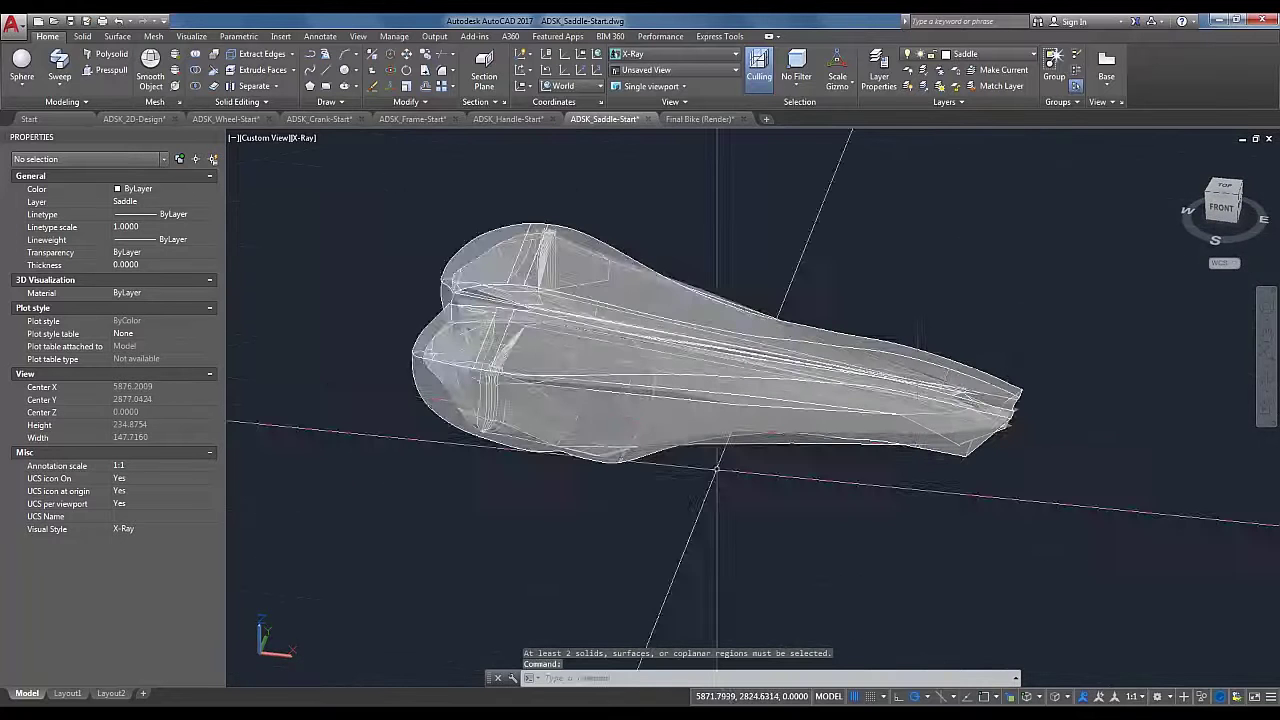
key("ctrl+z")
key("ctrl+z")
key("ctrl+z")
key("ctrl+z")
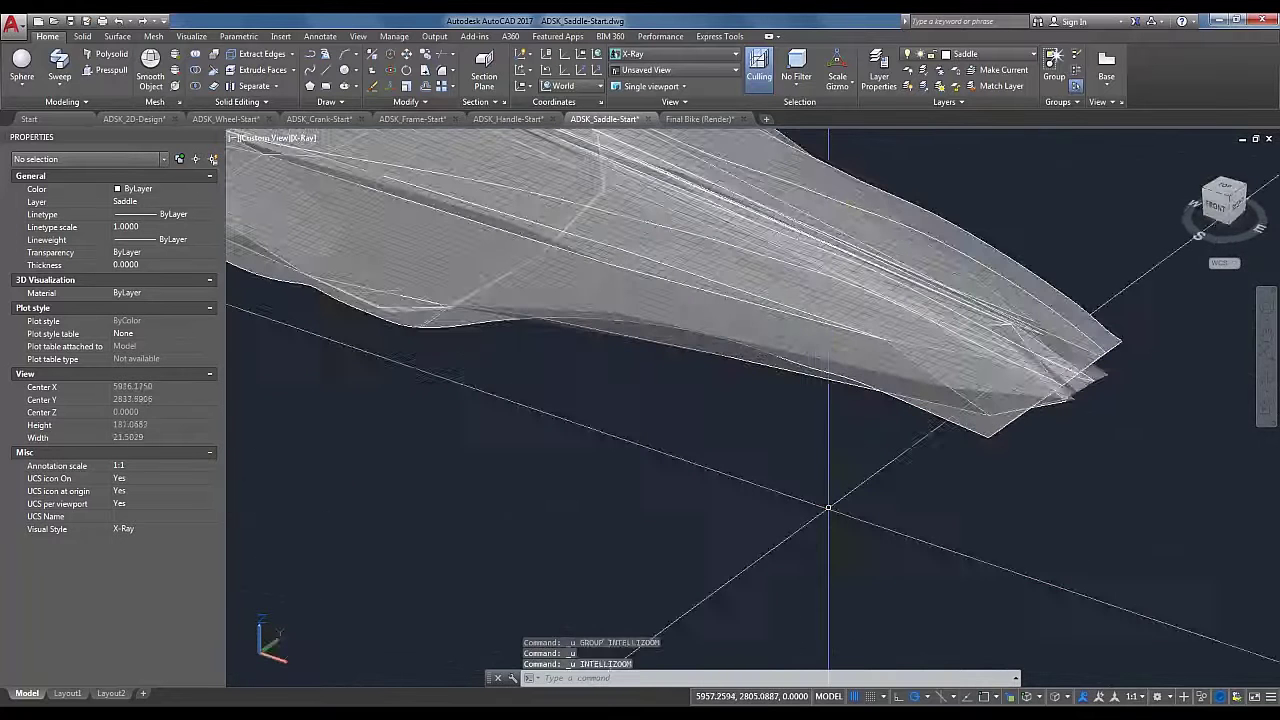
Step: Copy the grooved saddle solid about 522 units along the X axis so that the copy overlaps the sculpted mesh
scroll(1012, 414, "up", 2)
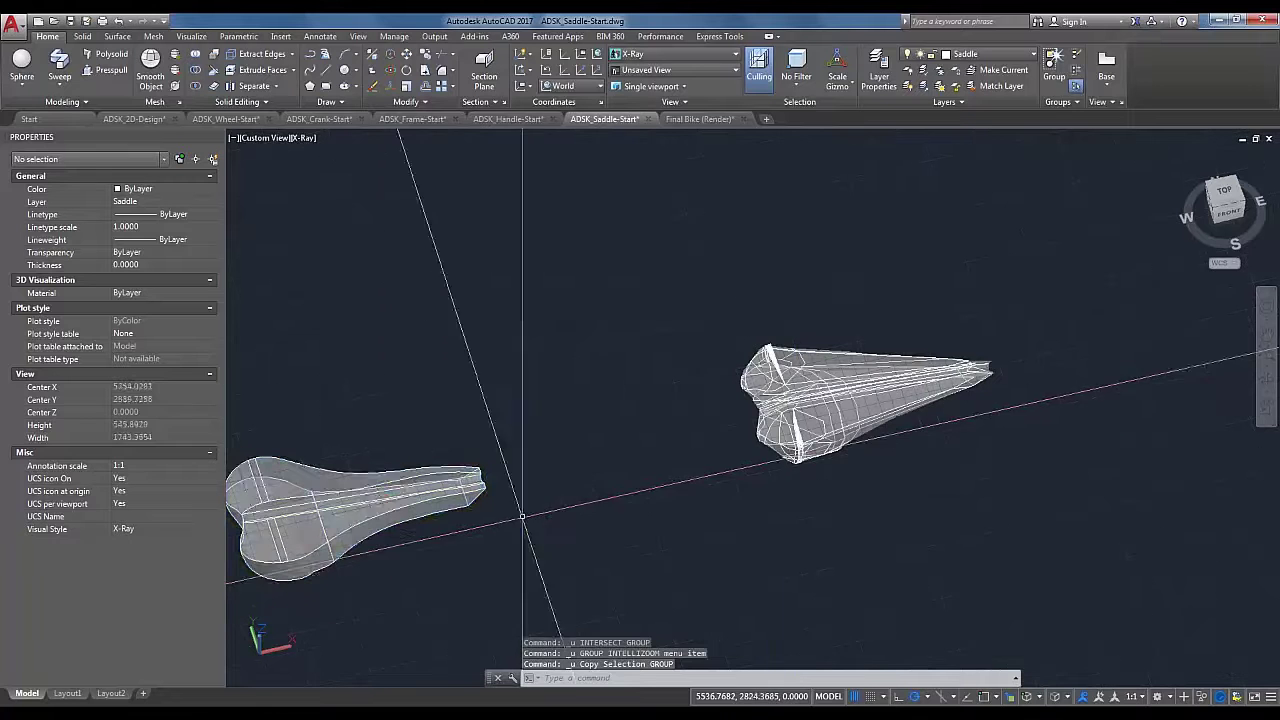
left_click(520, 508)
left_click(382, 440)
right_click(388, 434)
left_click(438, 218)
left_click(545, 532)
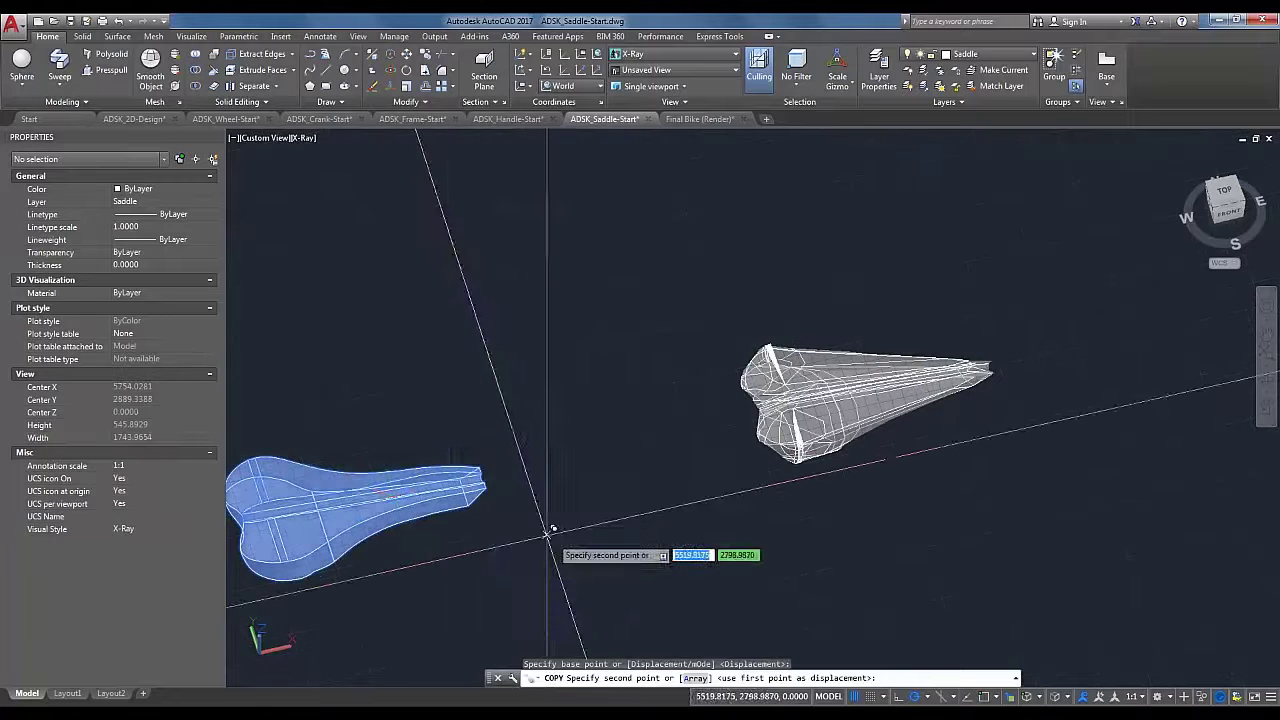
scroll(1094, 453, "up", 2)
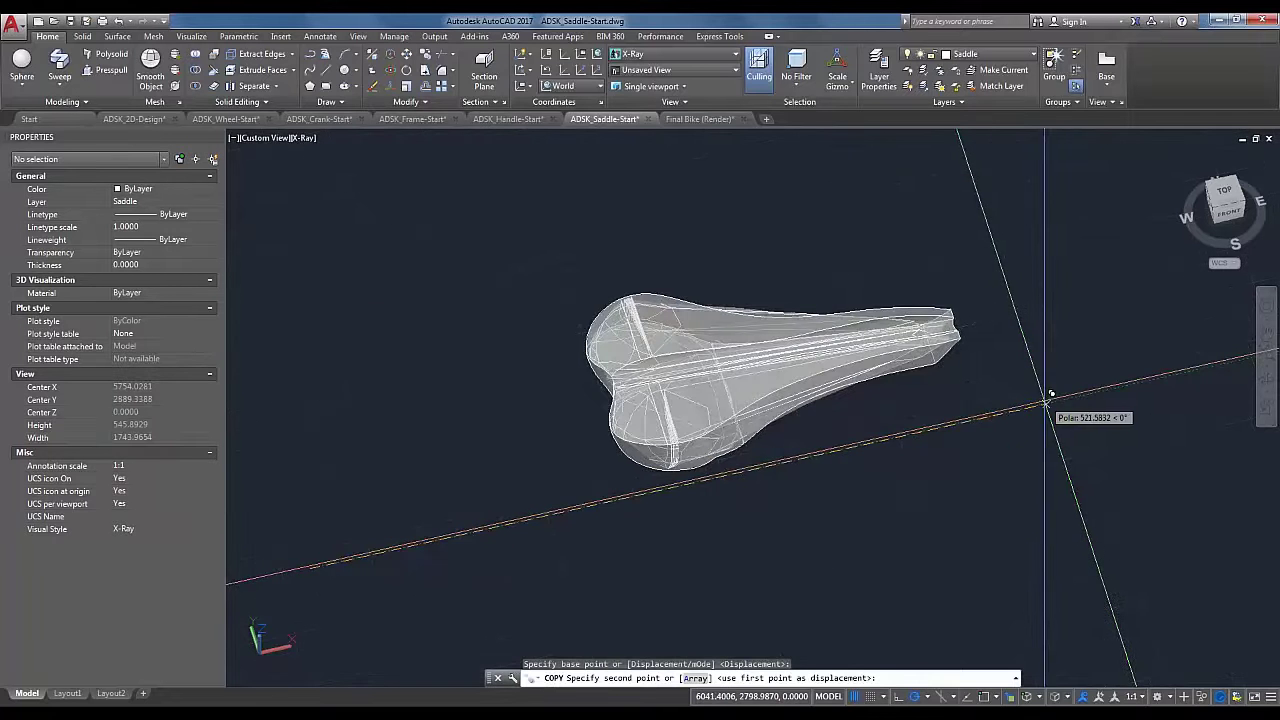
left_click(1046, 399)
key("Escape")
scroll(983, 386, "up", 4)
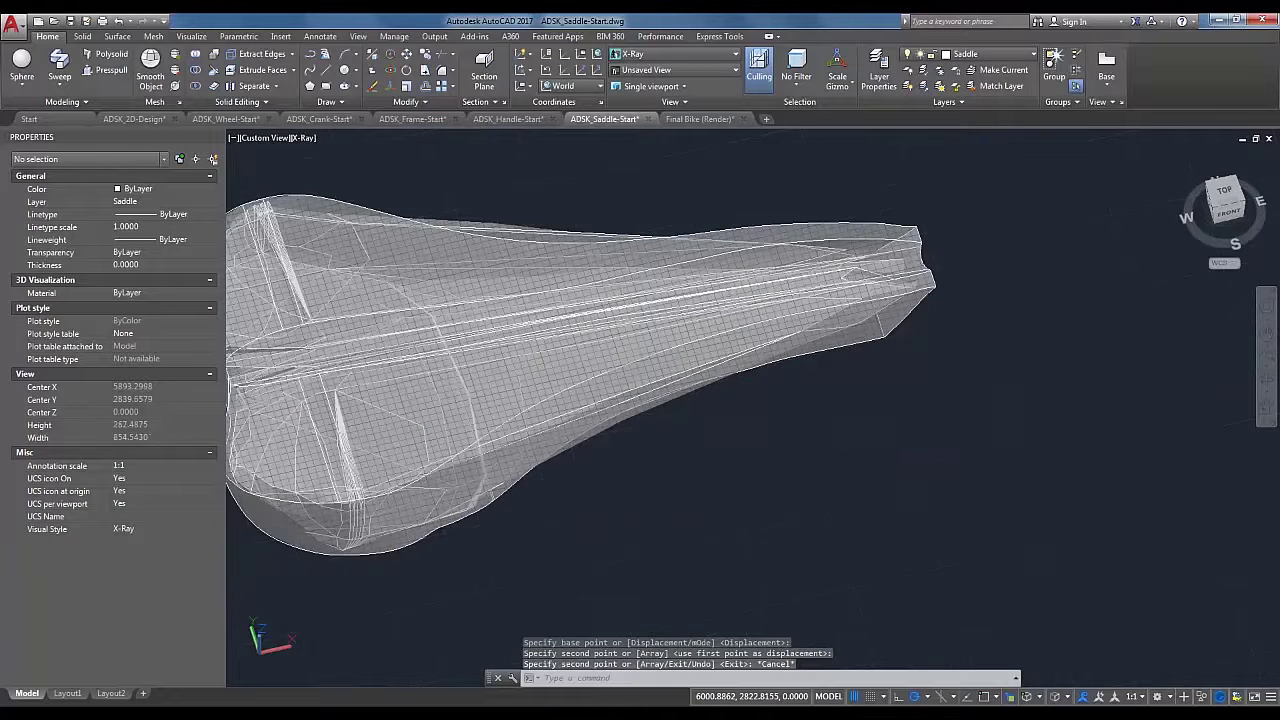
Step: Move the copied grooved solid about 5 units along the X axis with the Move Gizmo so it covers the mesh's nose end
middle_click_drag(943, 400, 671, 592, "shift")
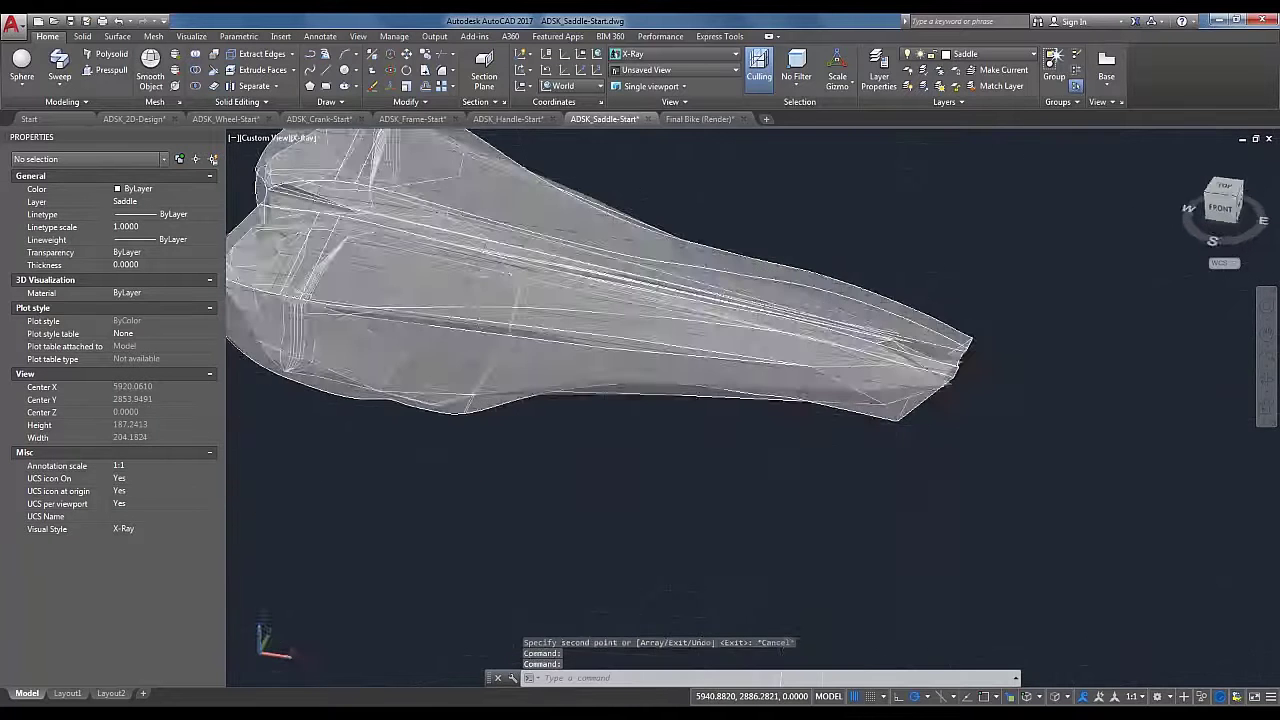
middle_click_drag(880, 300, 735, 262, "shift")
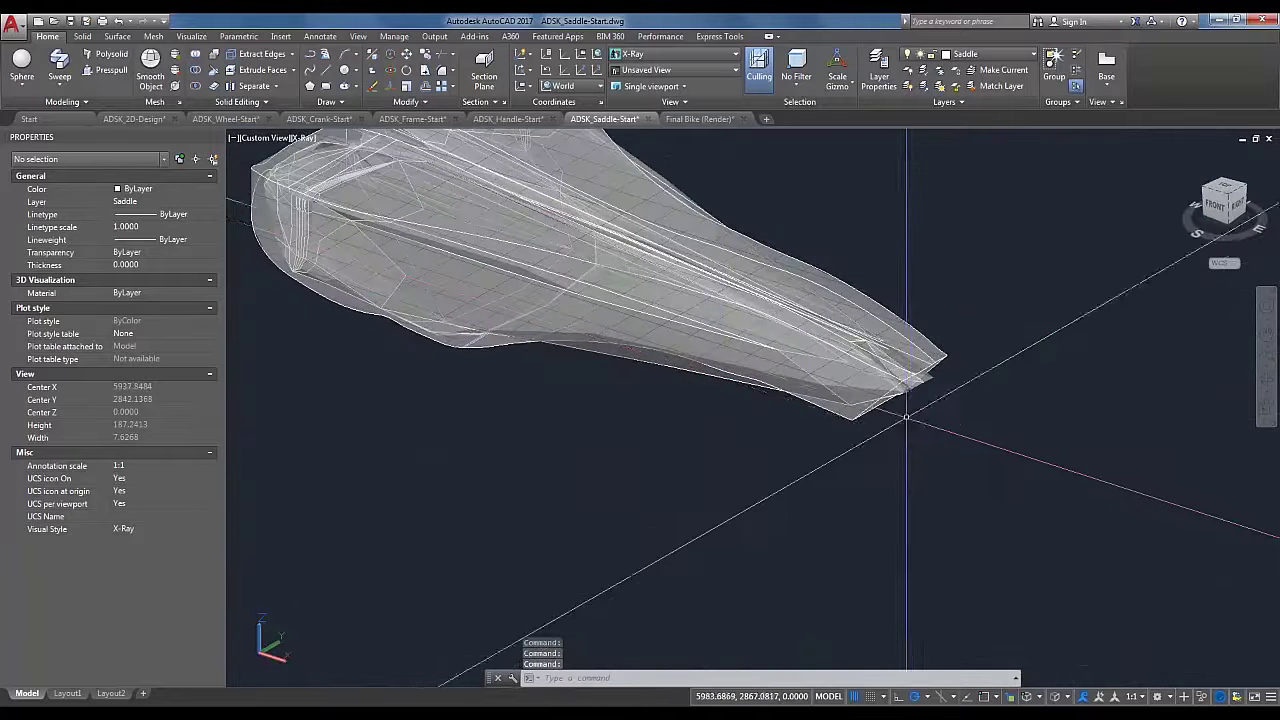
scroll(906, 417, "up", 2)
left_click(843, 414)
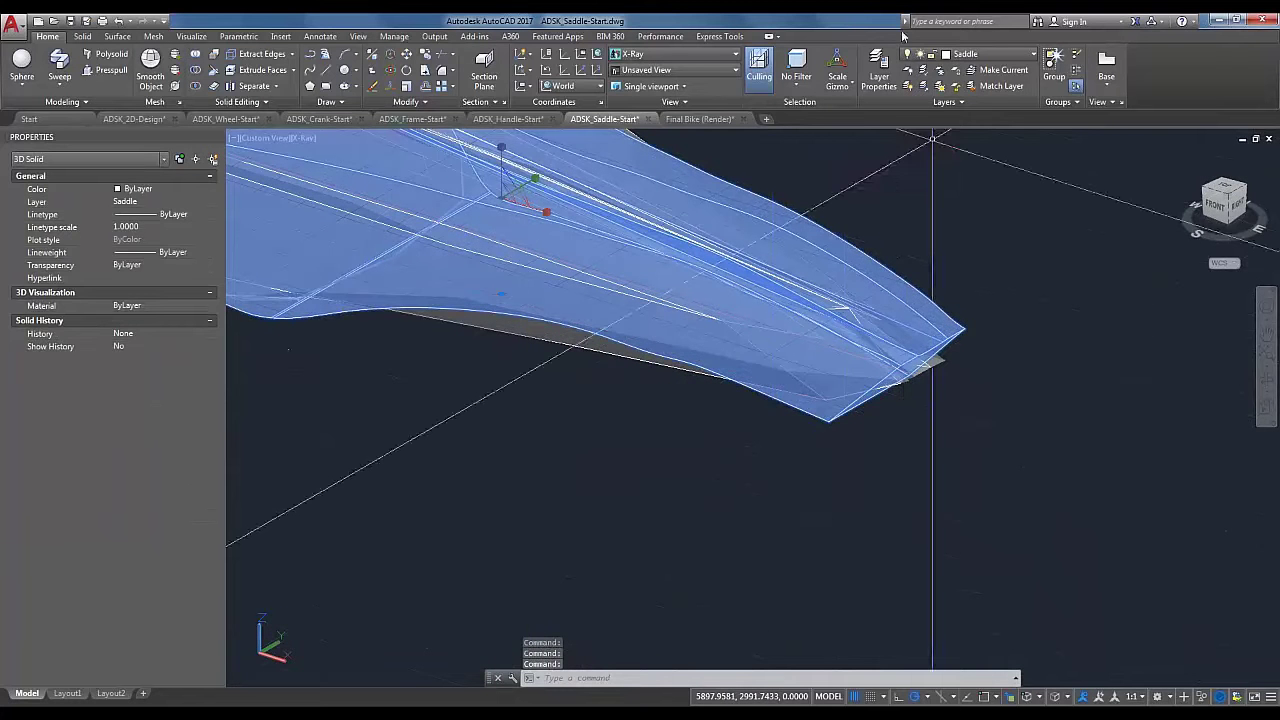
left_click(834, 87)
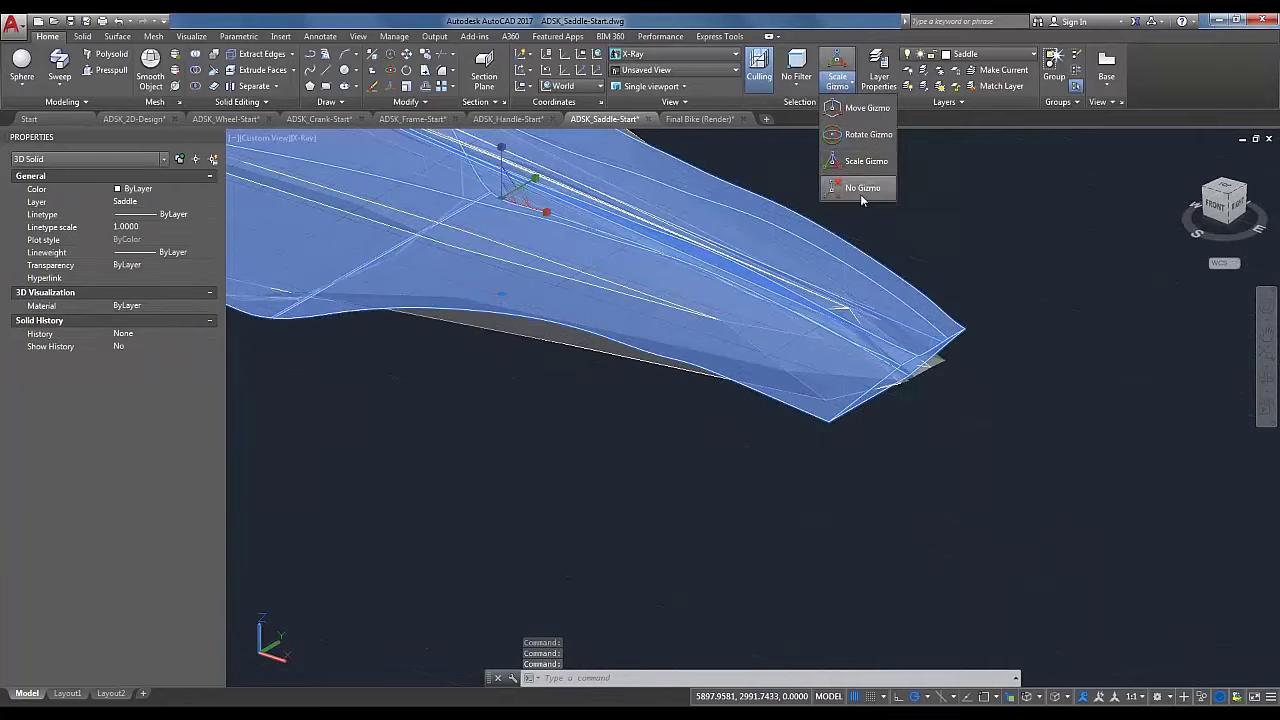
left_click(856, 110)
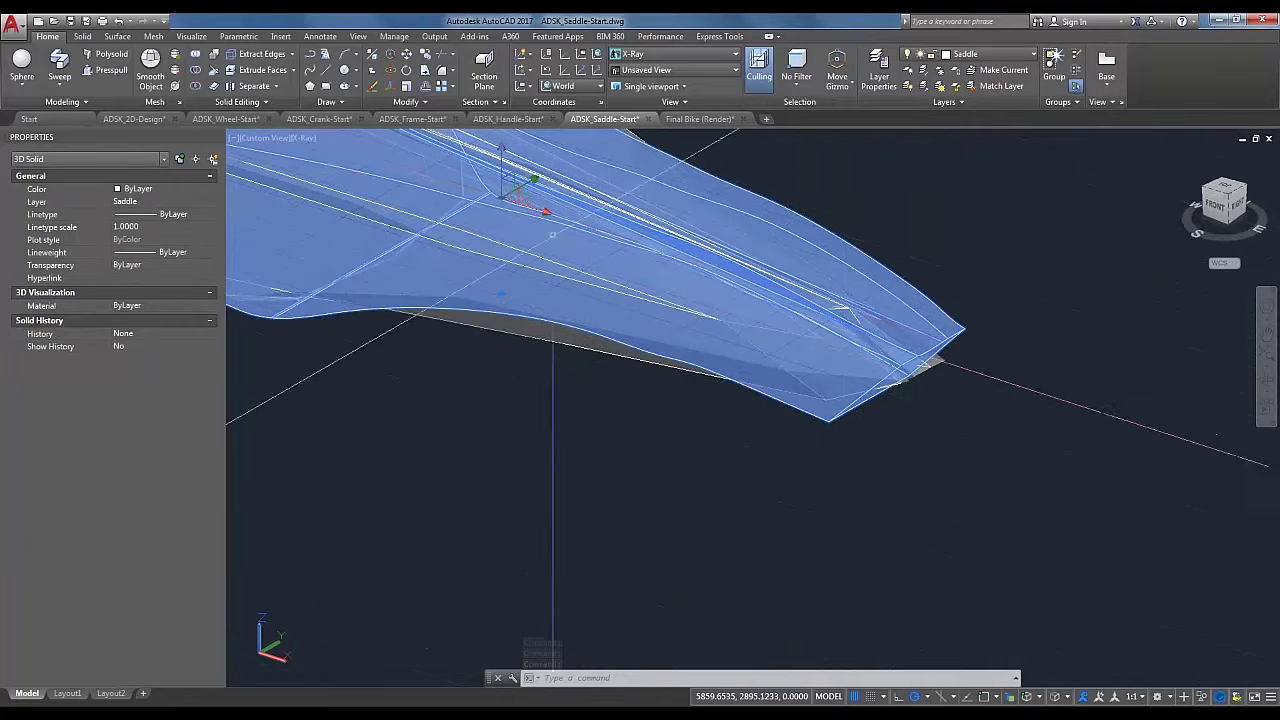
left_click(544, 215)
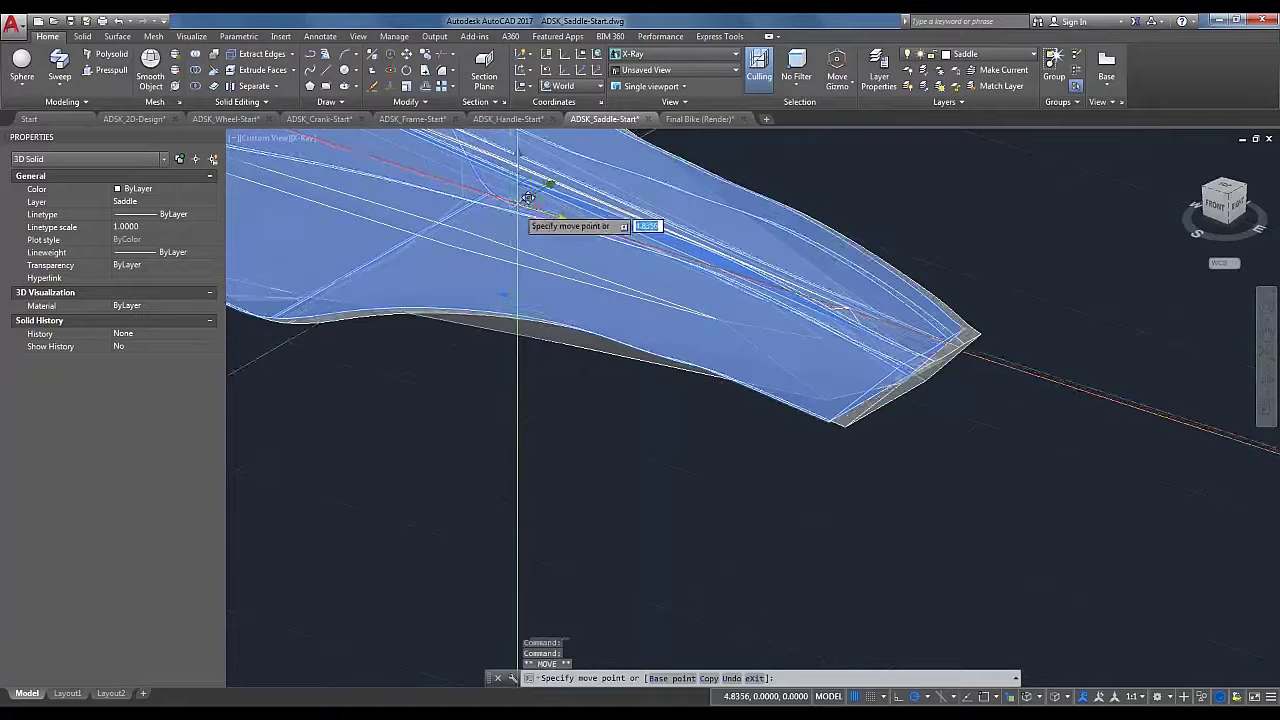
key("Escape")
key("Escape")
Step: Try to intersect the shifted grooved solid with the sculpted mesh, converting the mesh to a 3D solid for the operation
scroll(646, 471, "down", 1)
middle_click_drag(688, 506, 823, 526)
scroll(505, 394, "up", 1)
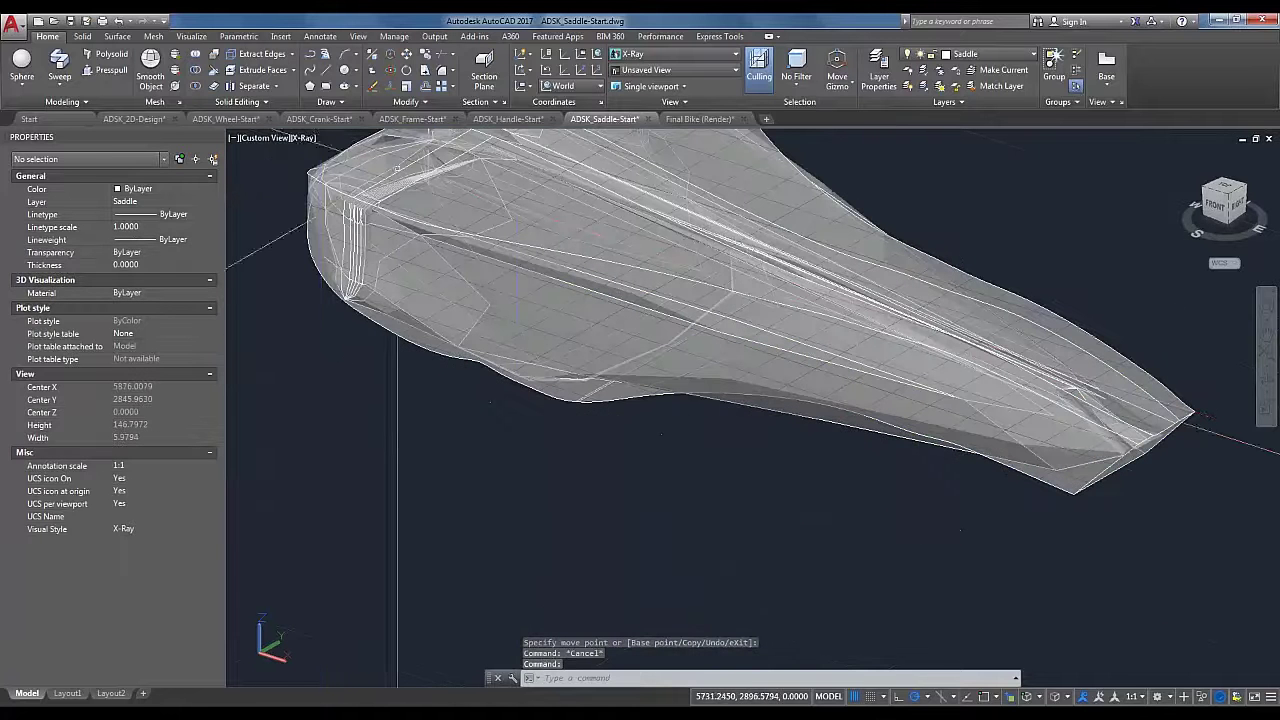
left_click(196, 87)
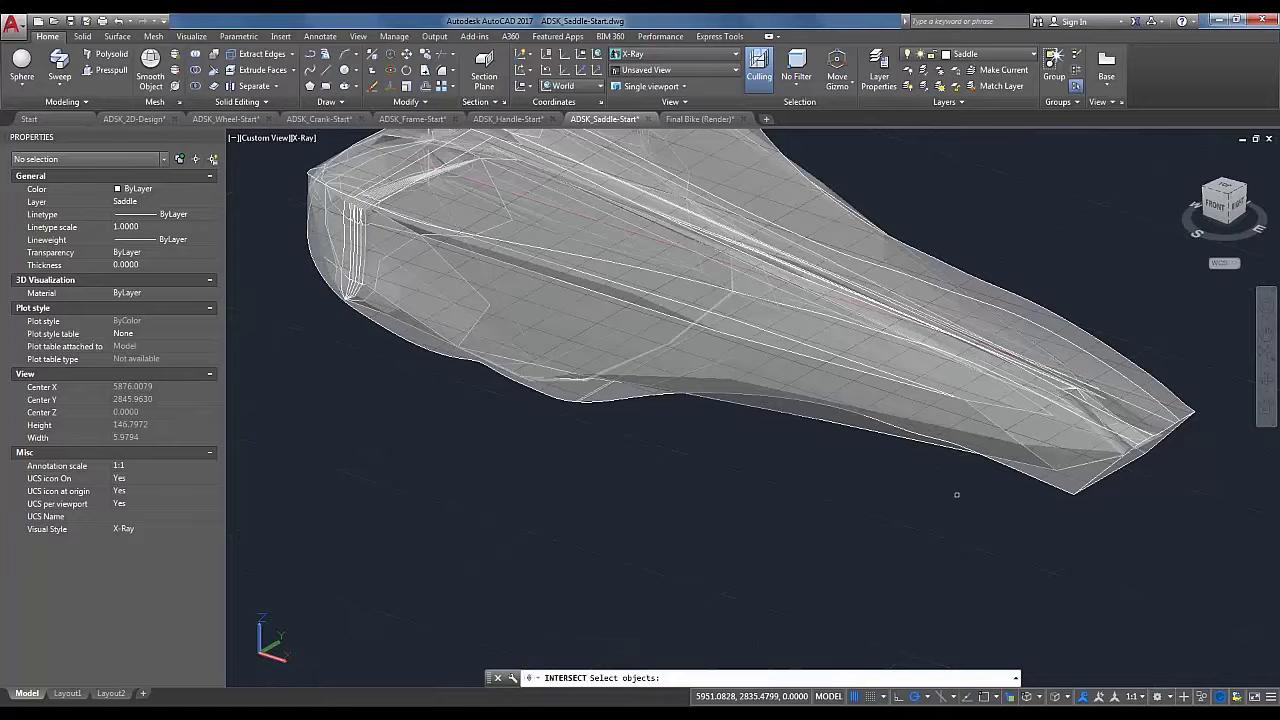
left_click(594, 404)
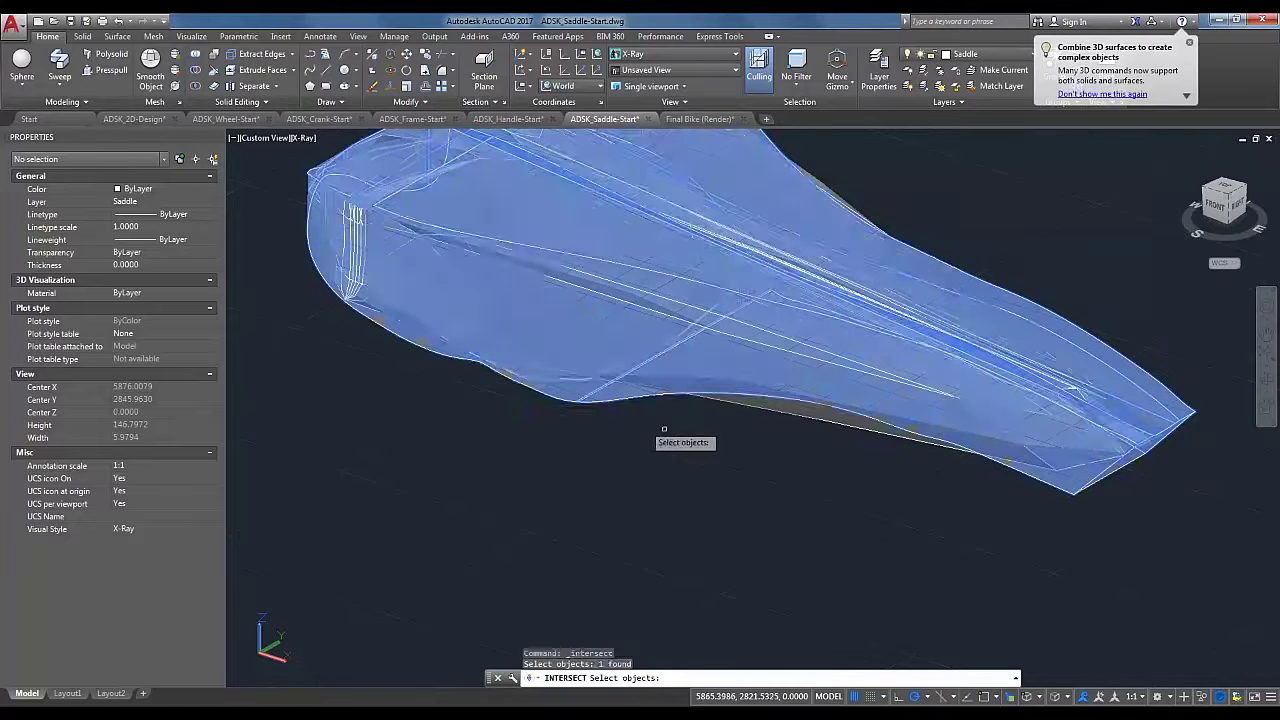
left_click(788, 414)
key("Return")
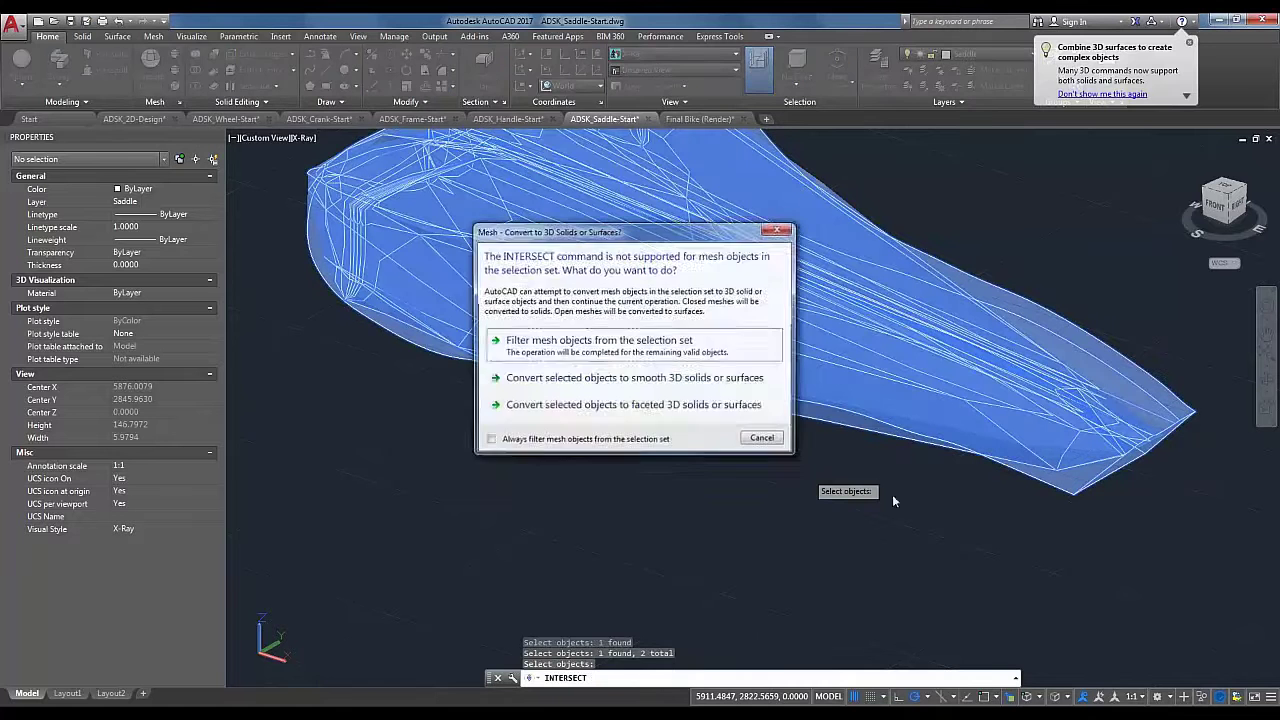
left_click(620, 338)
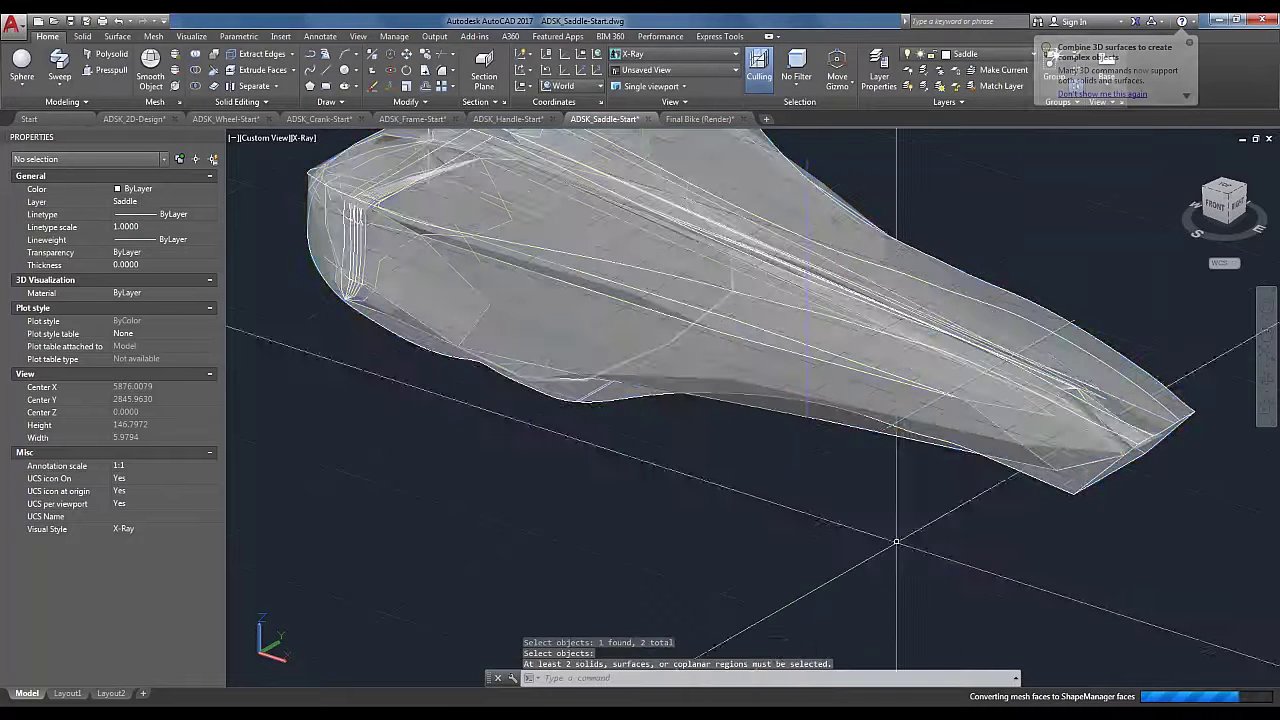
scroll(1027, 512, "down", 2)
scroll(1027, 512, "up", 1)
middle_click_drag(1089, 514, 631, 549, "shift")
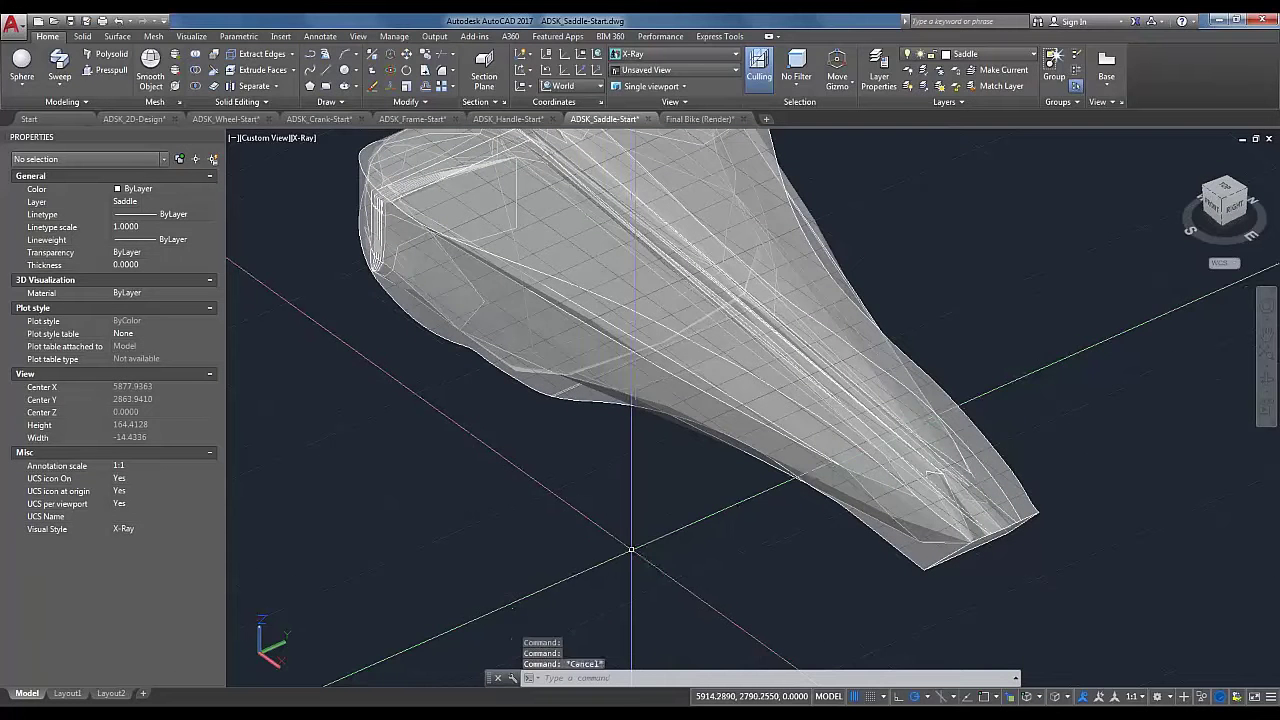
Step: Open the finished saddle drawing ADSK_Saddle-Final.dwg
key("ctrl+o")
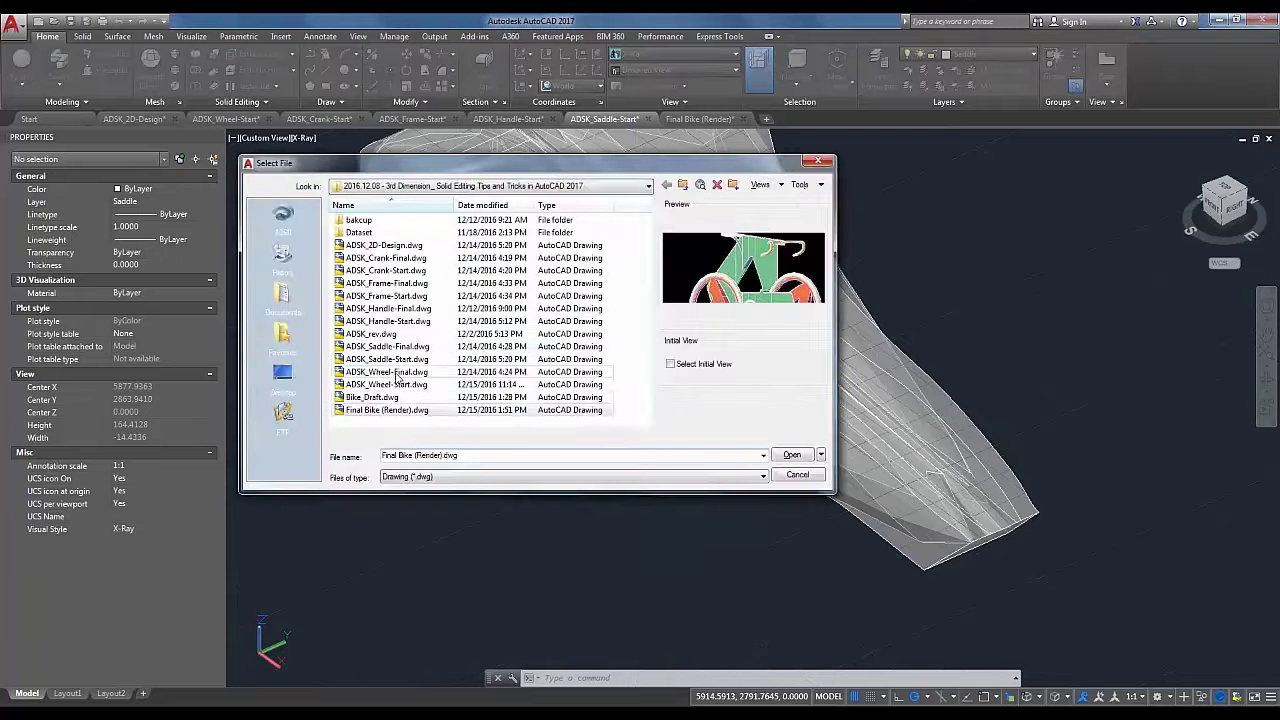
left_click(398, 347)
left_click(792, 456)
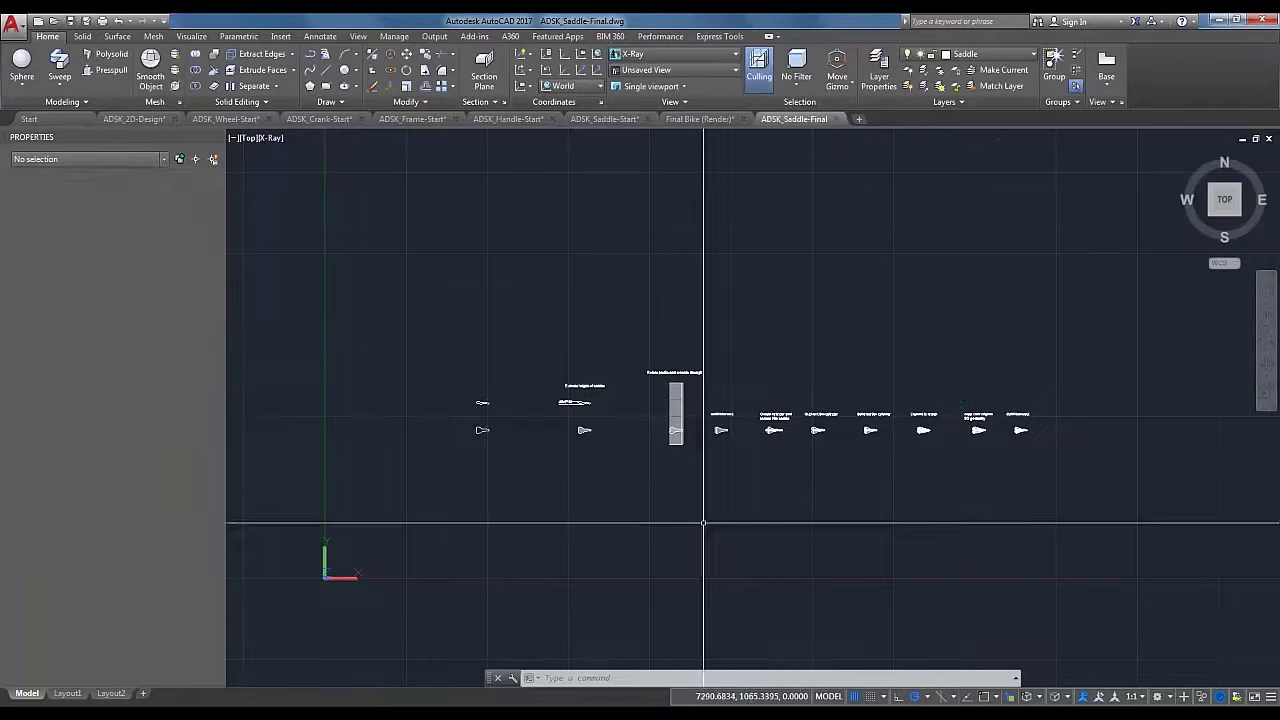
Step: Examine the "copy over original 3D geometry" stage in 3D to see how the grooved solid overlaps the mesh
scroll(1005, 440, "up", 5)
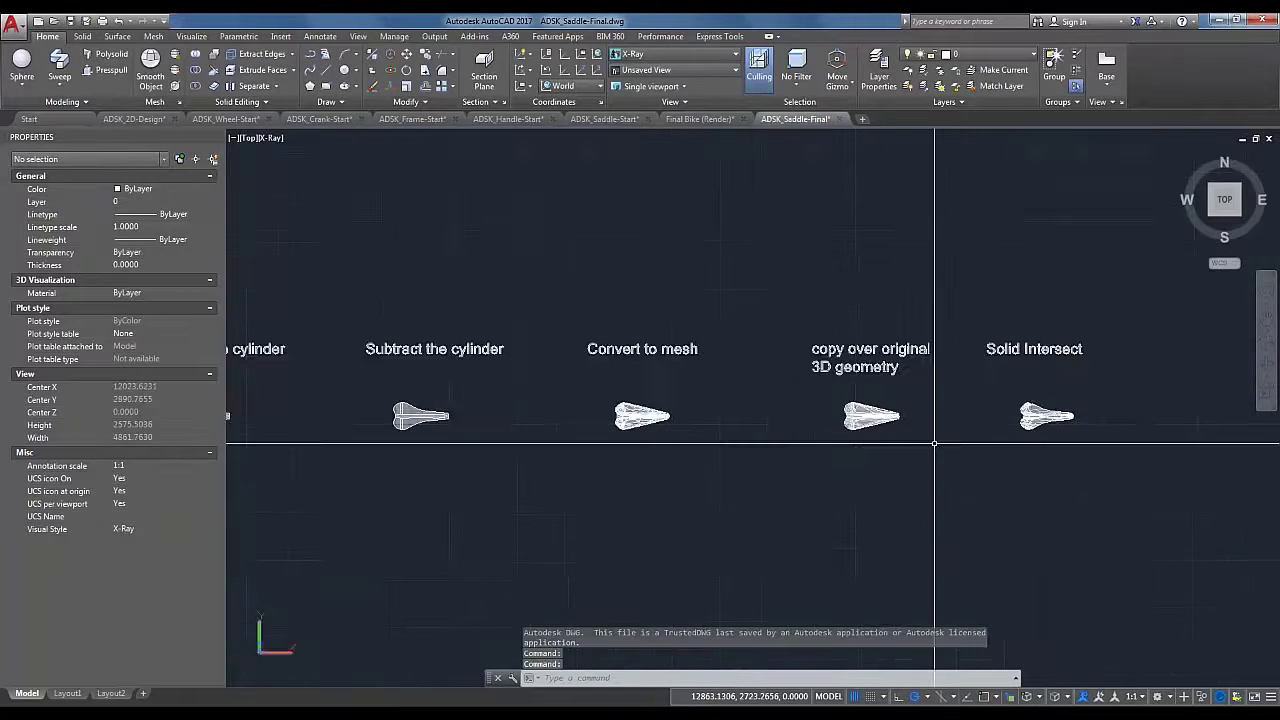
scroll(1005, 440, "up", 3)
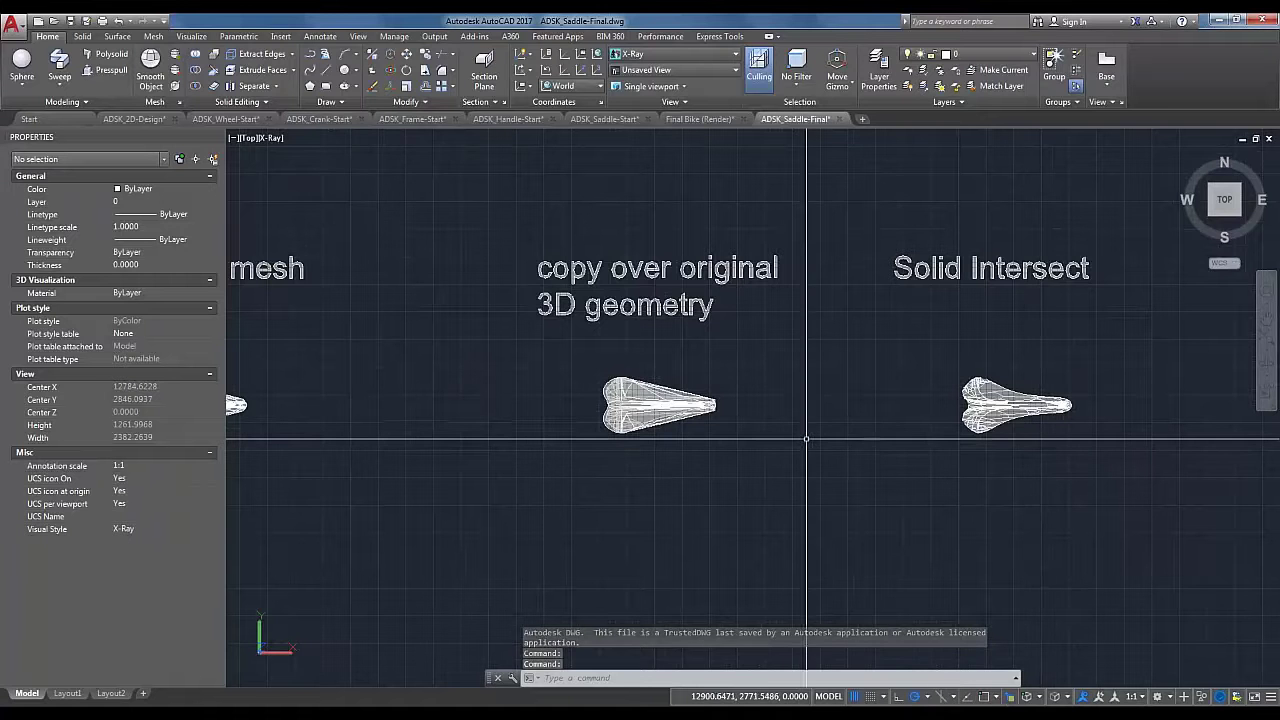
scroll(745, 440, "up", 2)
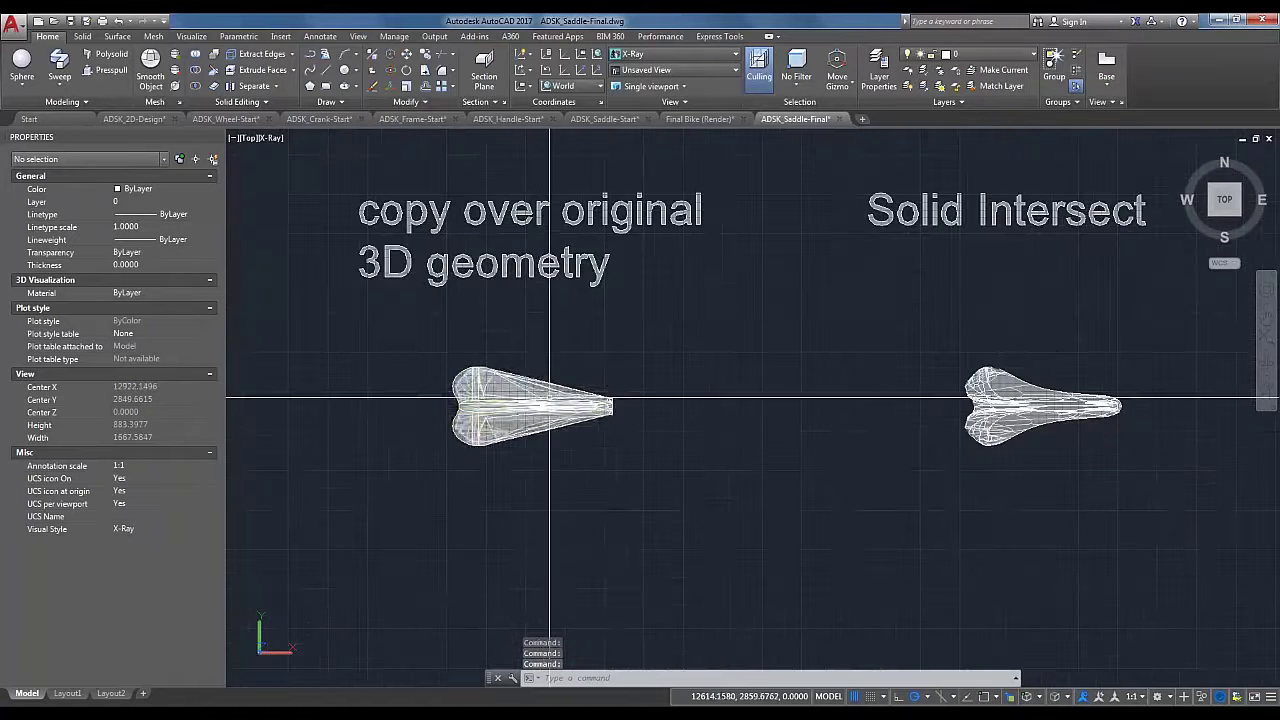
scroll(541, 412, "up", 2)
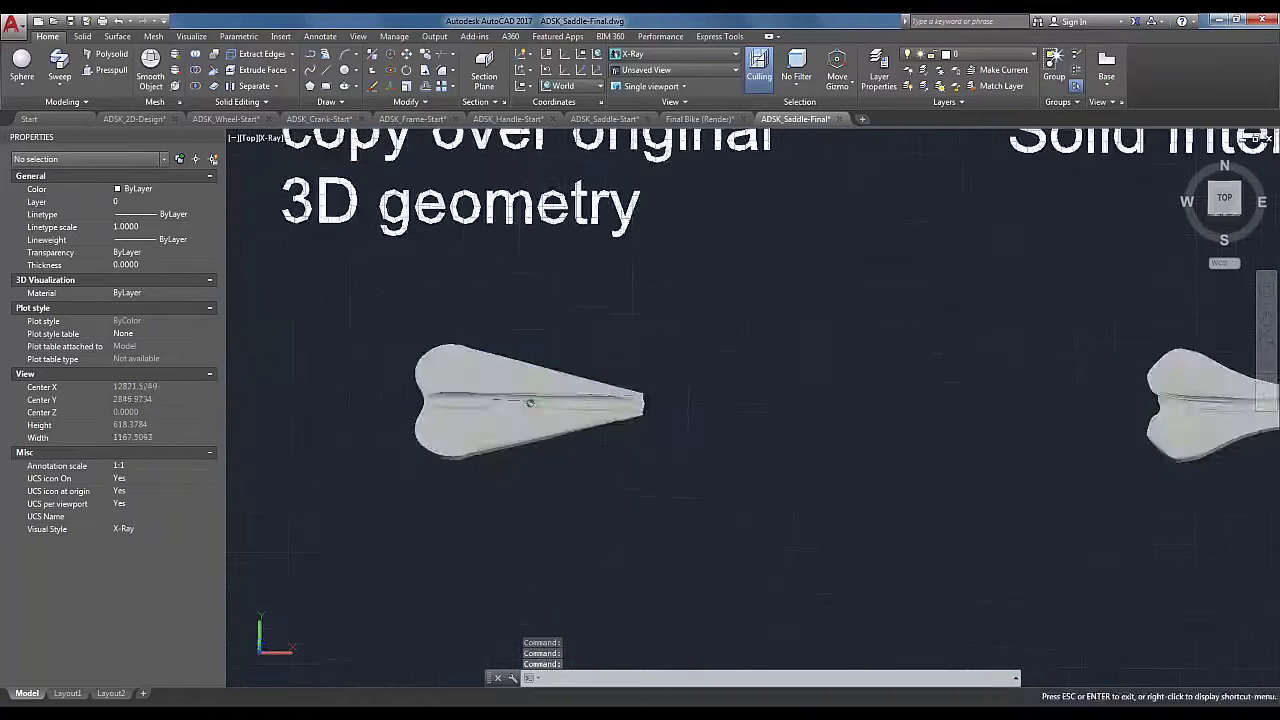
middle_click_drag(529, 363, 606, 322, "shift")
scroll(606, 322, "up", 3)
middle_click_drag(677, 423, 720, 390, "shift")
middle_click_drag(546, 436, 912, 540)
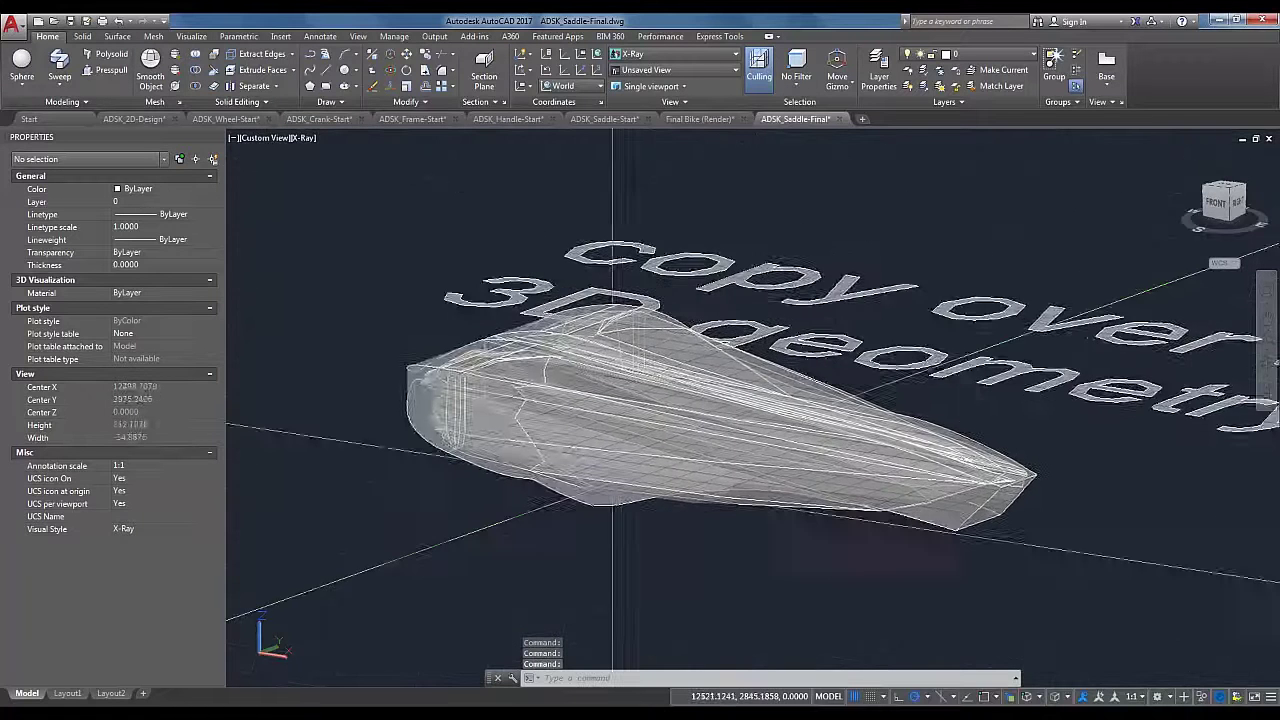
Step: Compare the saddle at the "Subtract the cylinder" stage with the finished shape at the "Solid Intersect" stage
scroll(616, 474, "down", 2)
scroll(685, 535, "down", 6)
middle_click_drag(603, 480, 1060, 563)
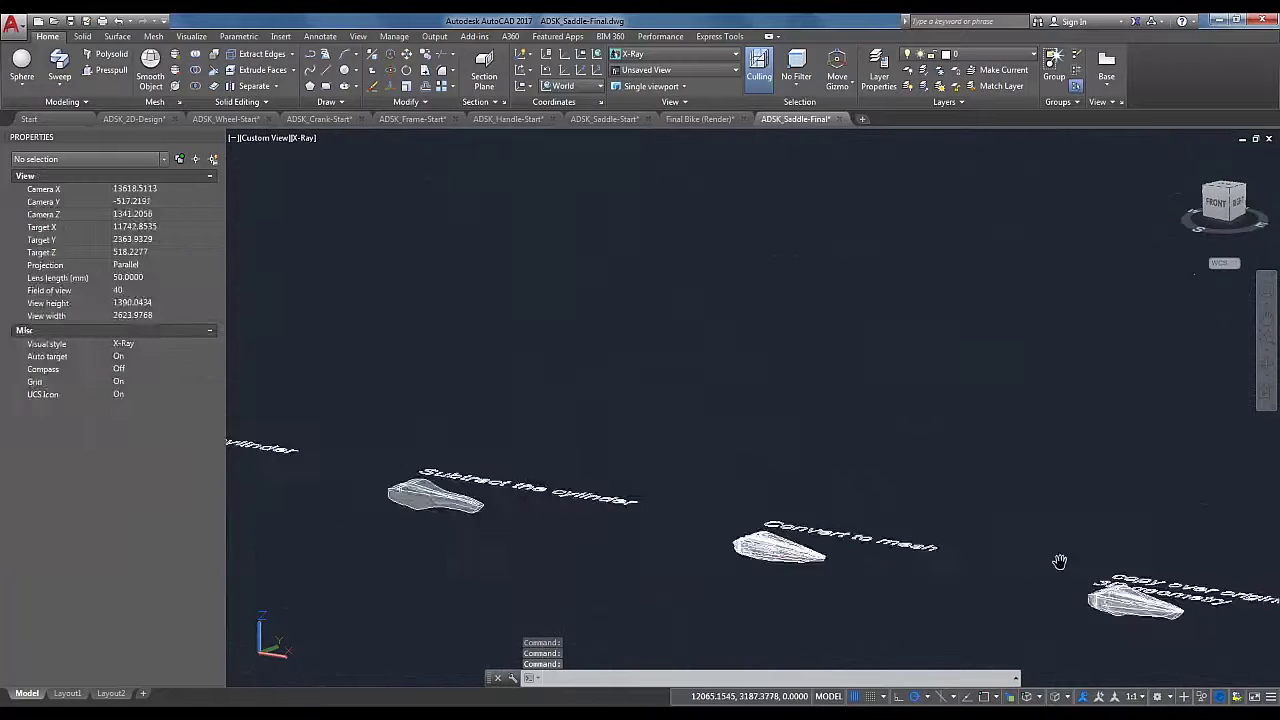
scroll(356, 495, "up", 3)
scroll(462, 548, "up", 3)
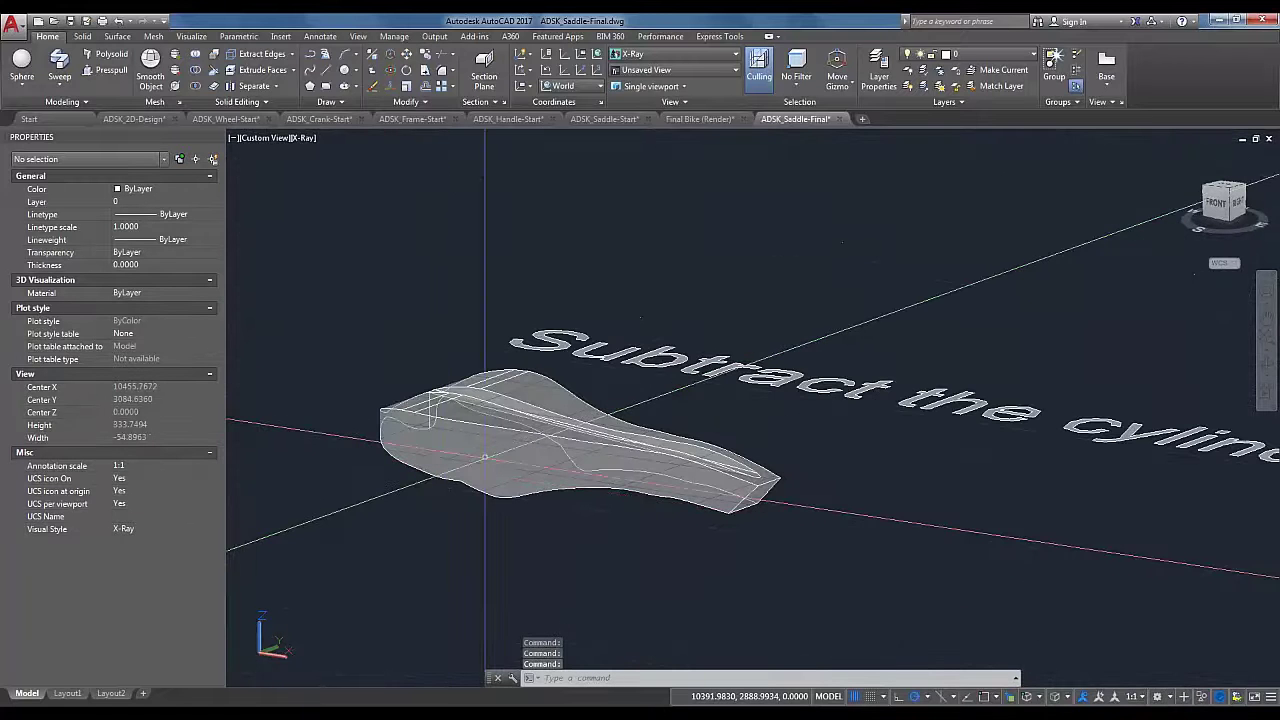
scroll(503, 470, "down", 4)
scroll(743, 560, "down", 2)
middle_click_drag(774, 560, 181, 340)
scroll(1070, 440, "up", 7)
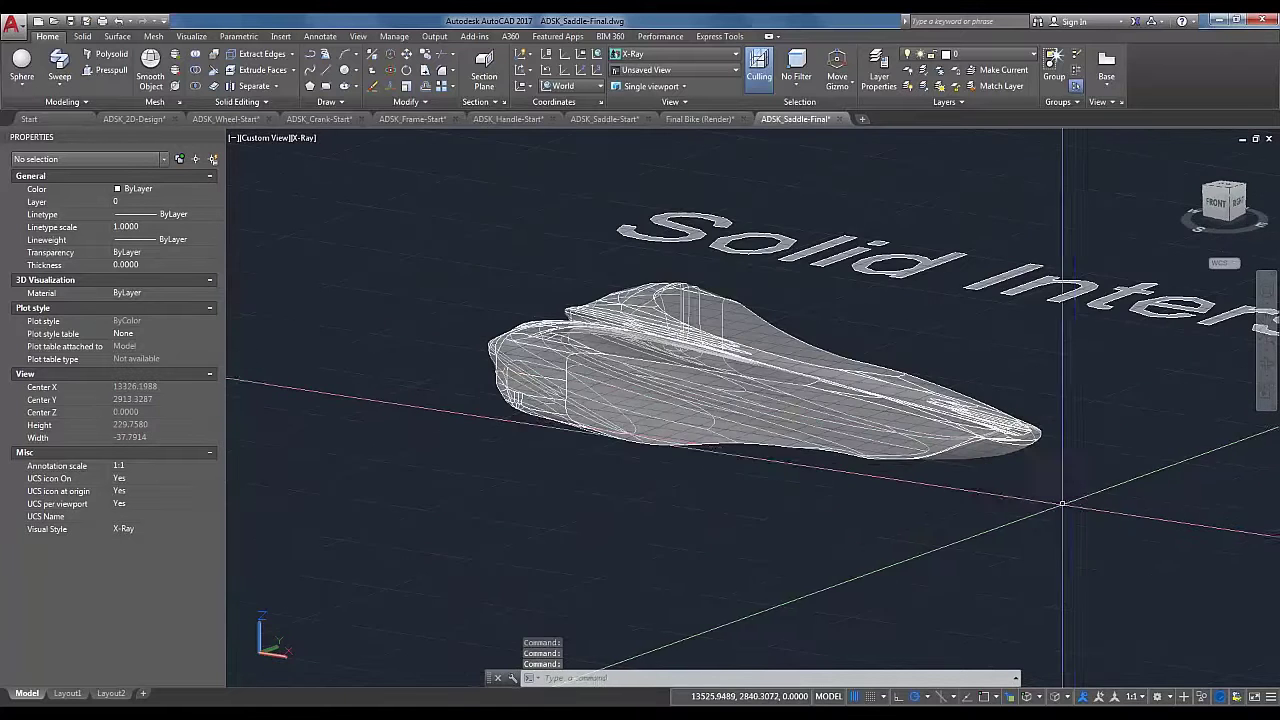
Step: Examine the finished saddle at the "Solid Intersect" stage in 3D from several angles
middle_click_drag(1011, 501, 812, 518, "shift")
left_click_drag(830, 501, 1023, 551)
key("Escape")
scroll(998, 525, "down", 3)
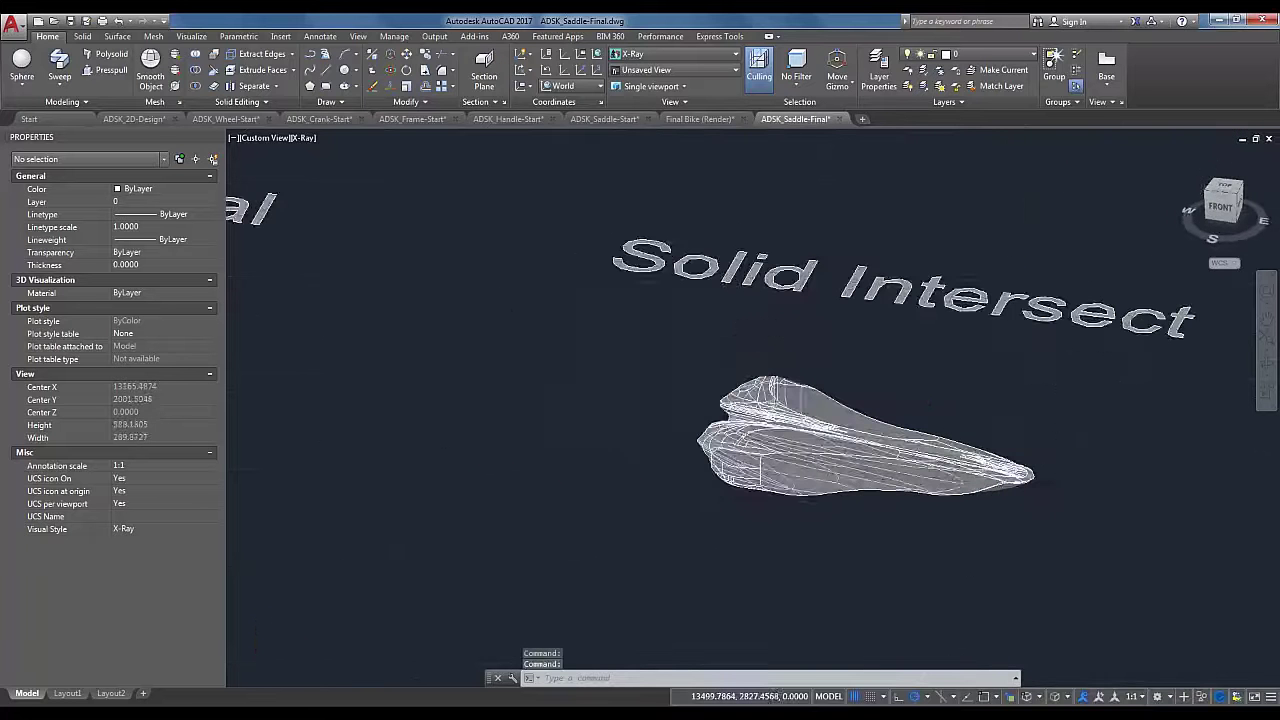
middle_click_drag(1014, 520, 962, 505, "shift")
scroll(962, 495, "down", 2)
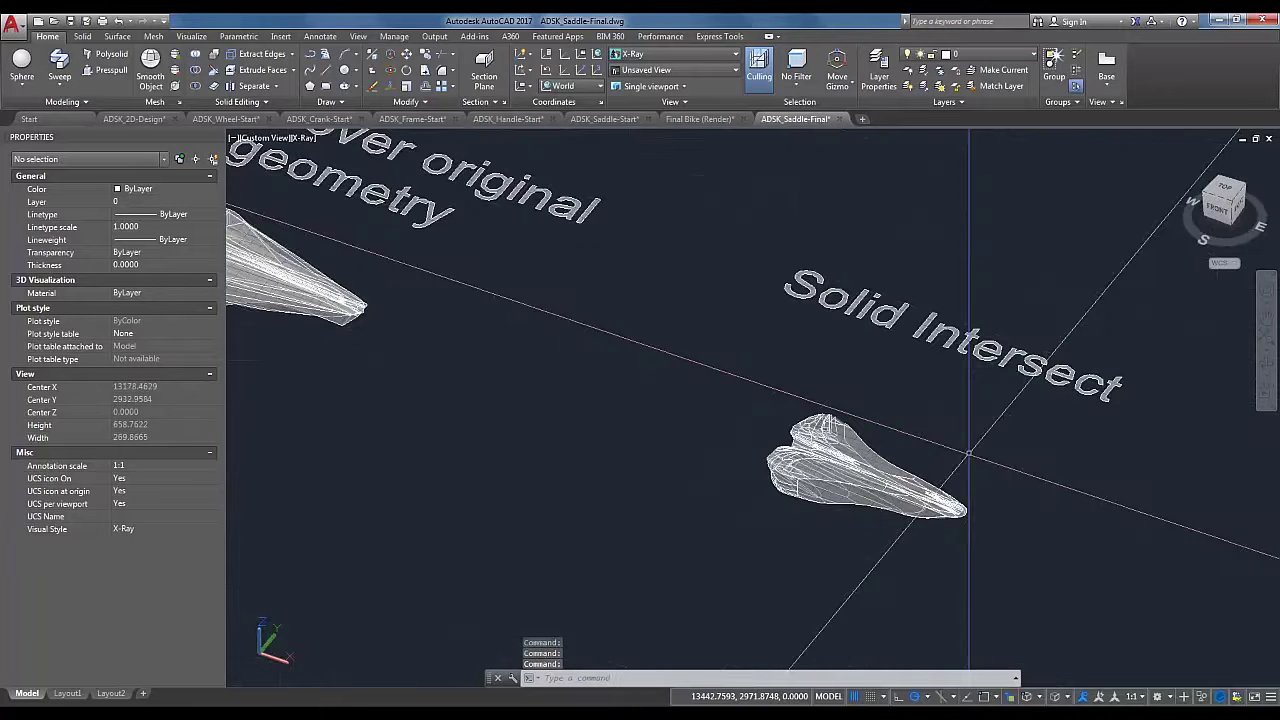
middle_click_drag(912, 417, 643, 367)
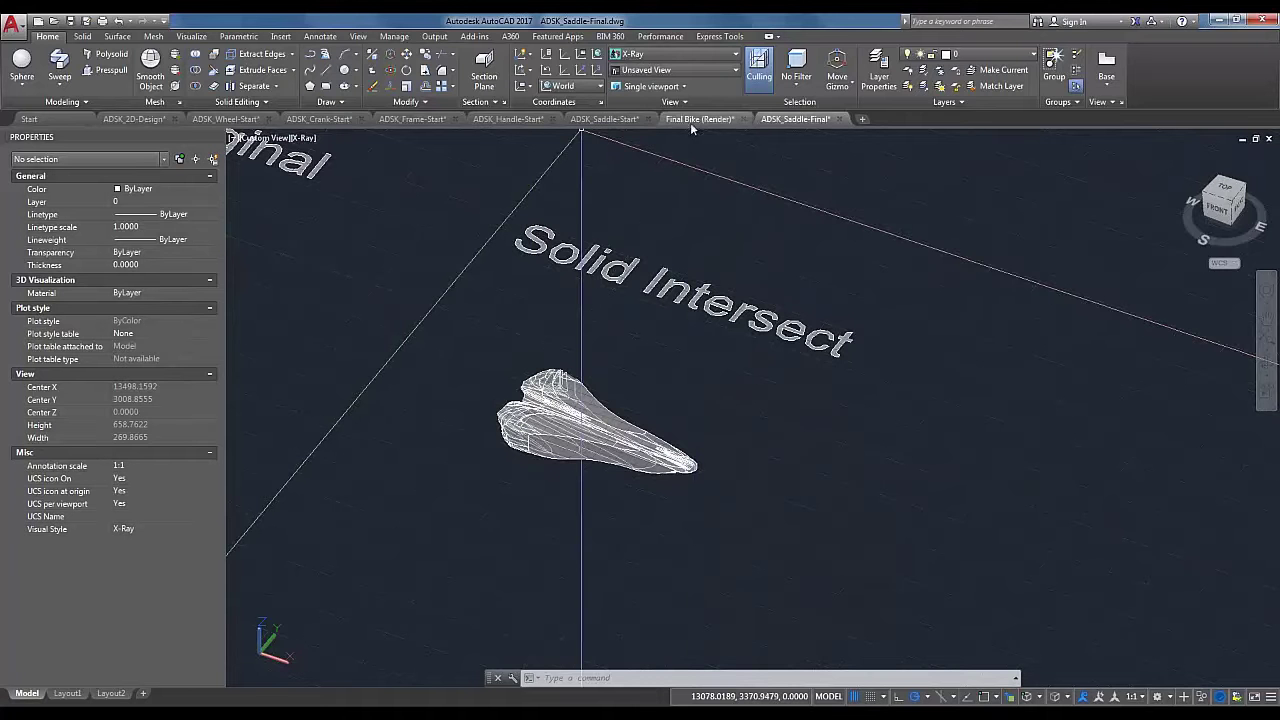
Step: Return to the ADSK_Saddle-Start drawing and review the whole row of saddle construction stages from above
left_click(604, 119)
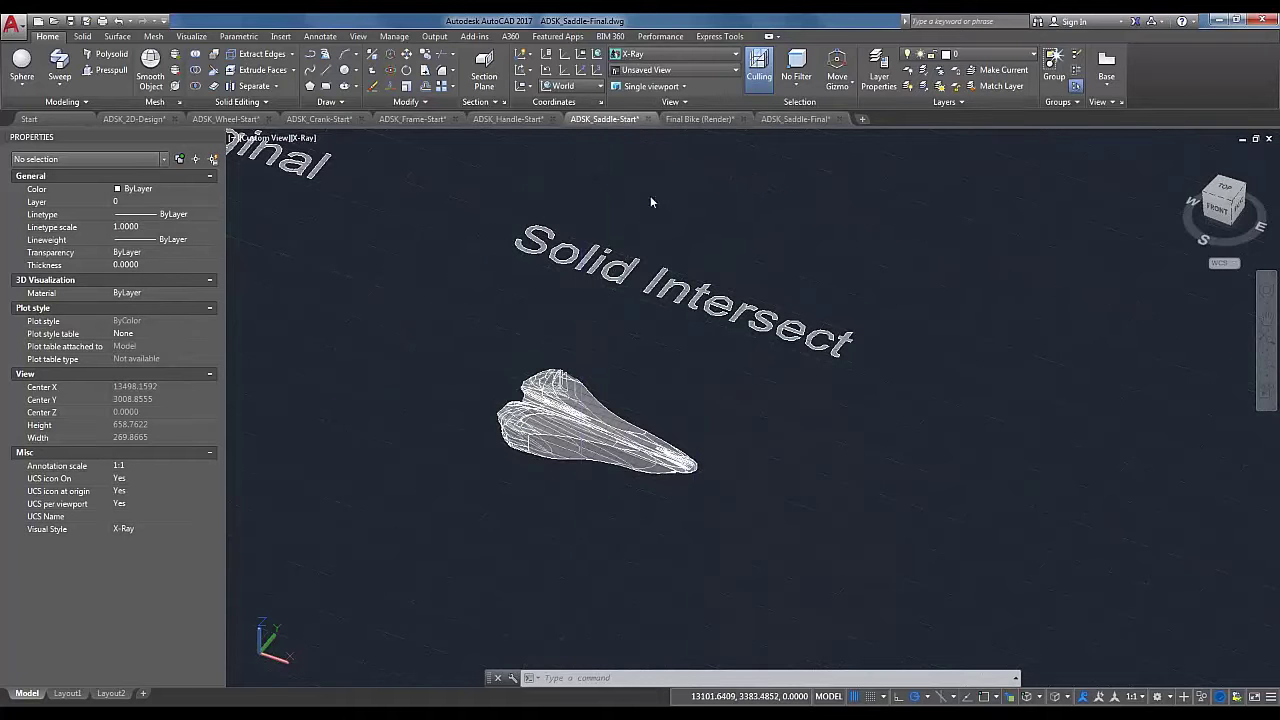
scroll(587, 349, "down", 2)
key("Escape")
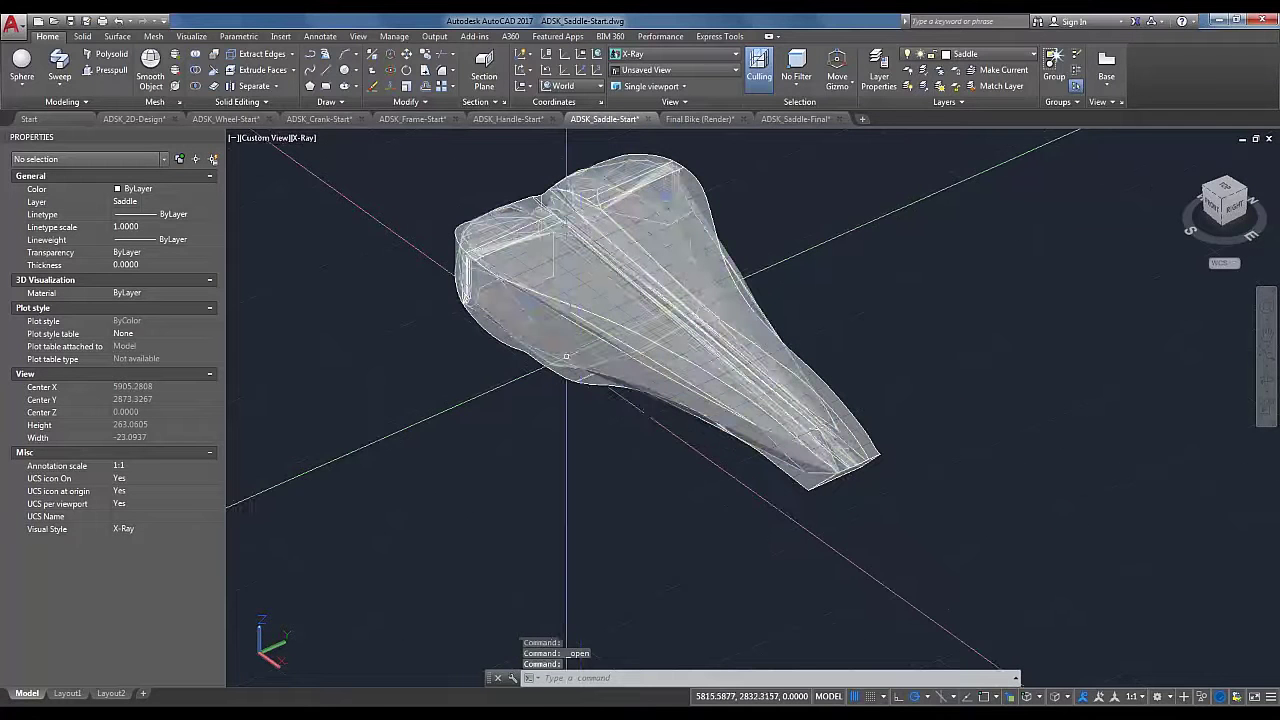
scroll(560, 396, "down", 3)
middle_click_drag(526, 395, 691, 474, "shift")
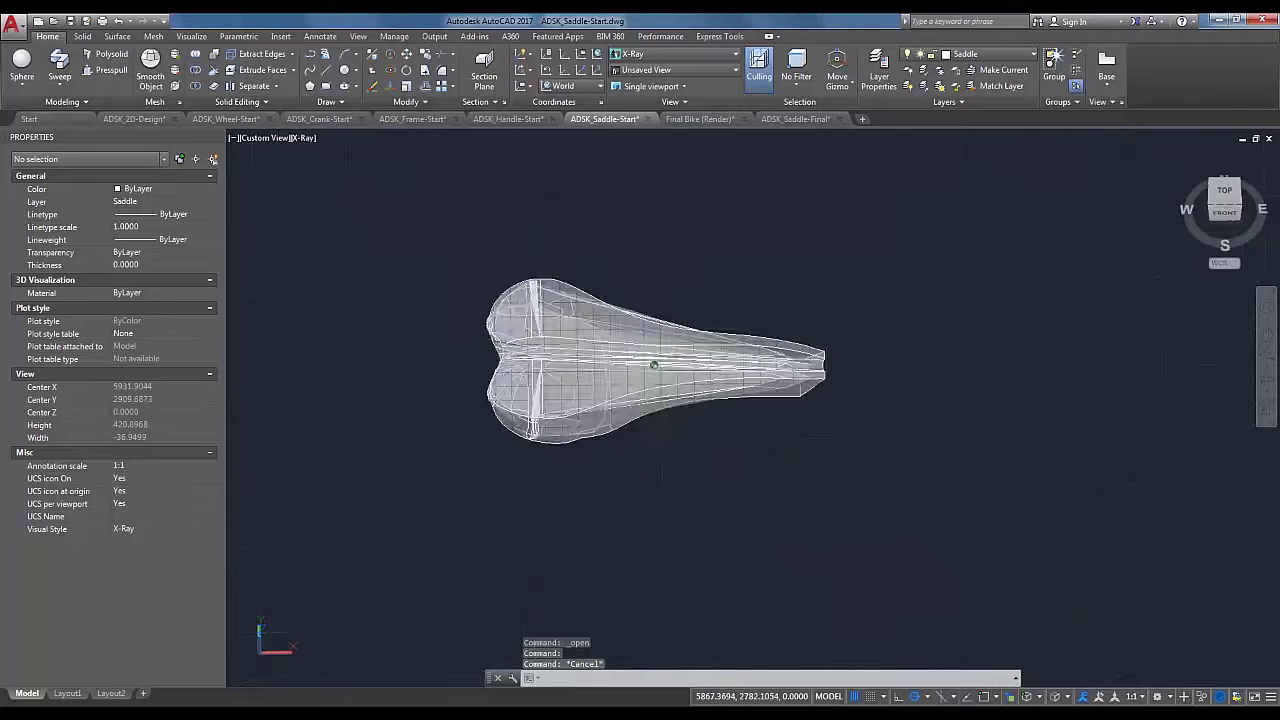
scroll(691, 474, "down", 2)
scroll(623, 463, "down", 4)
scroll(524, 449, "down", 6)
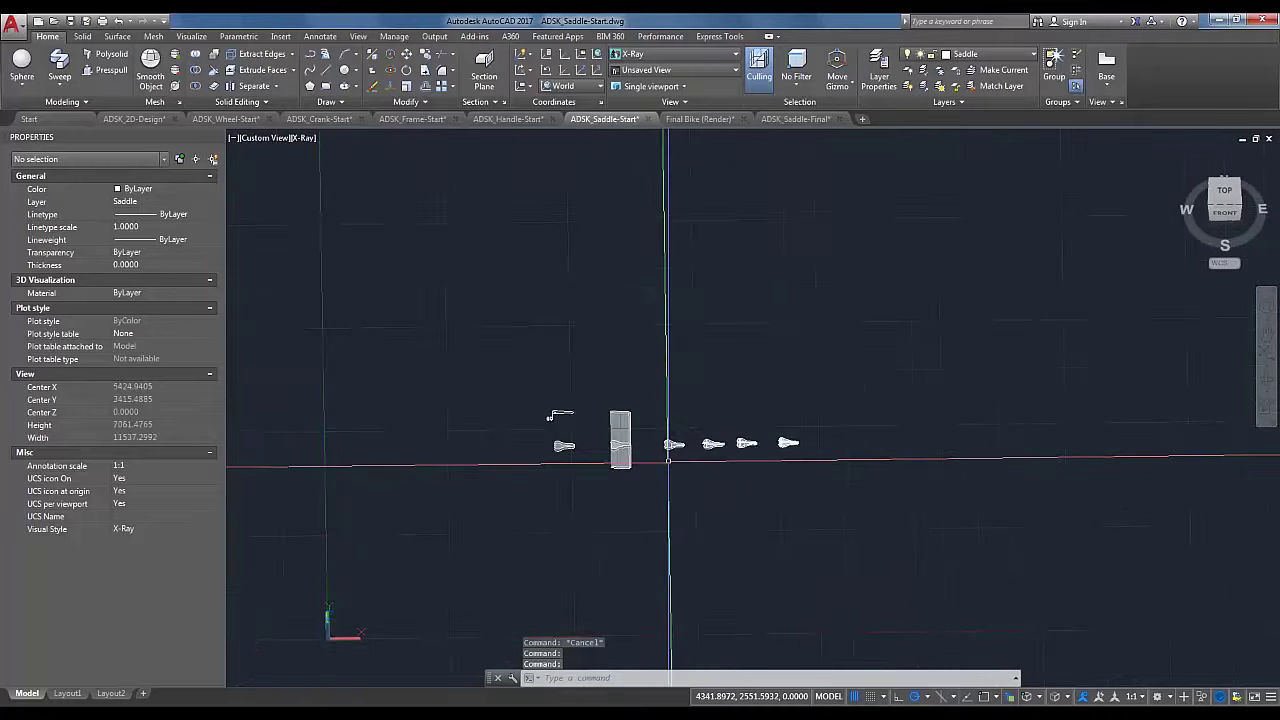
scroll(677, 443, "up", 2)
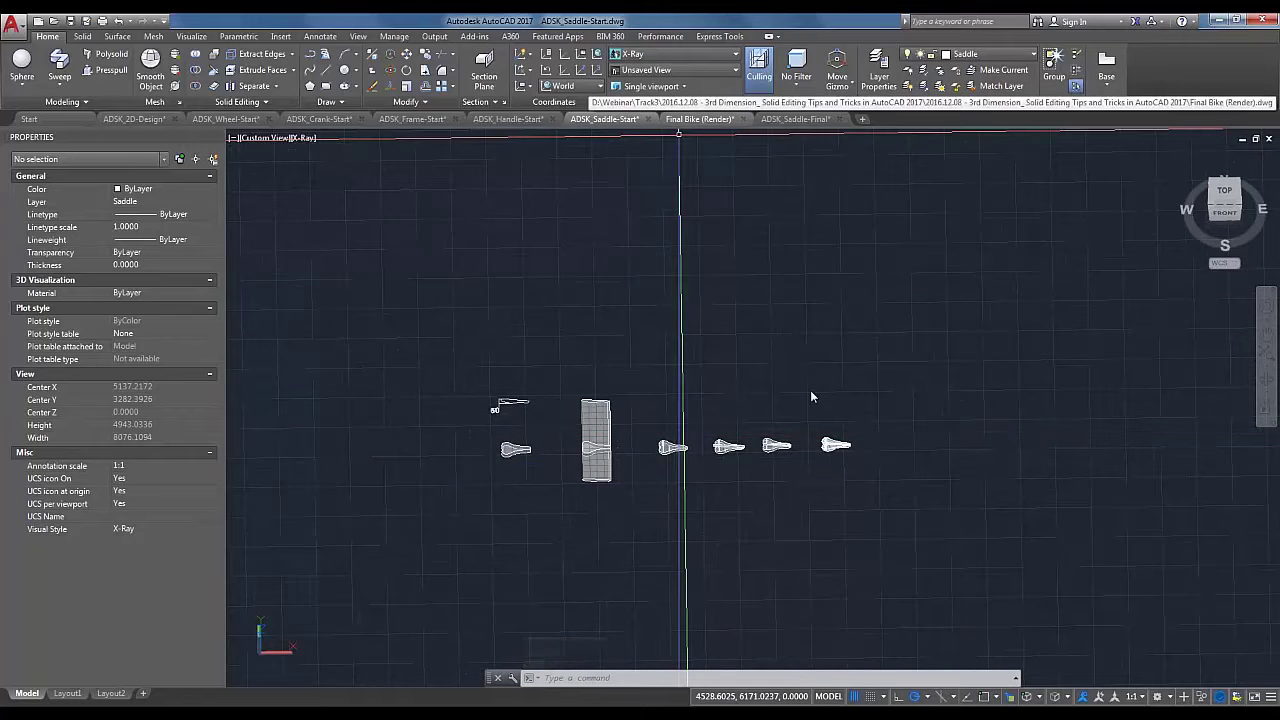
Step: Switch to the Final Bike (Render) drawing and view the complete assembled bicycle
key("ctrl+Tab")
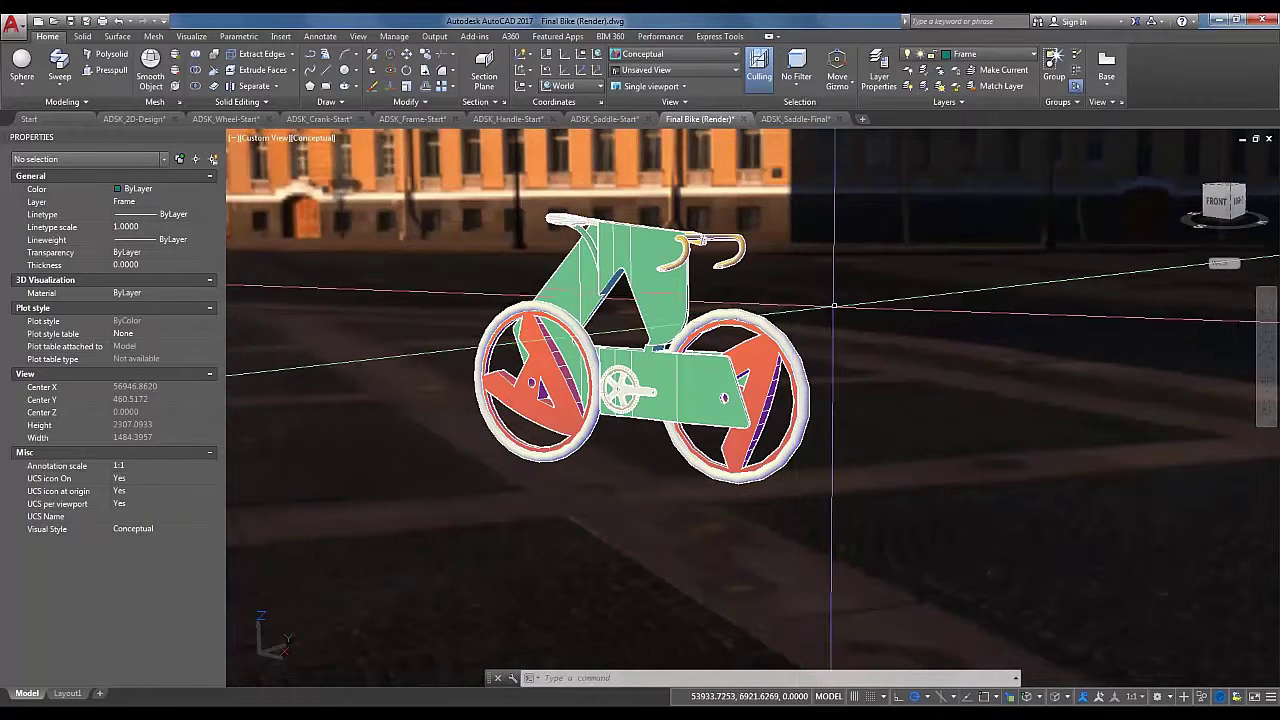
middle_click_drag(841, 312, 880, 342)
scroll(897, 355, "down", 1)
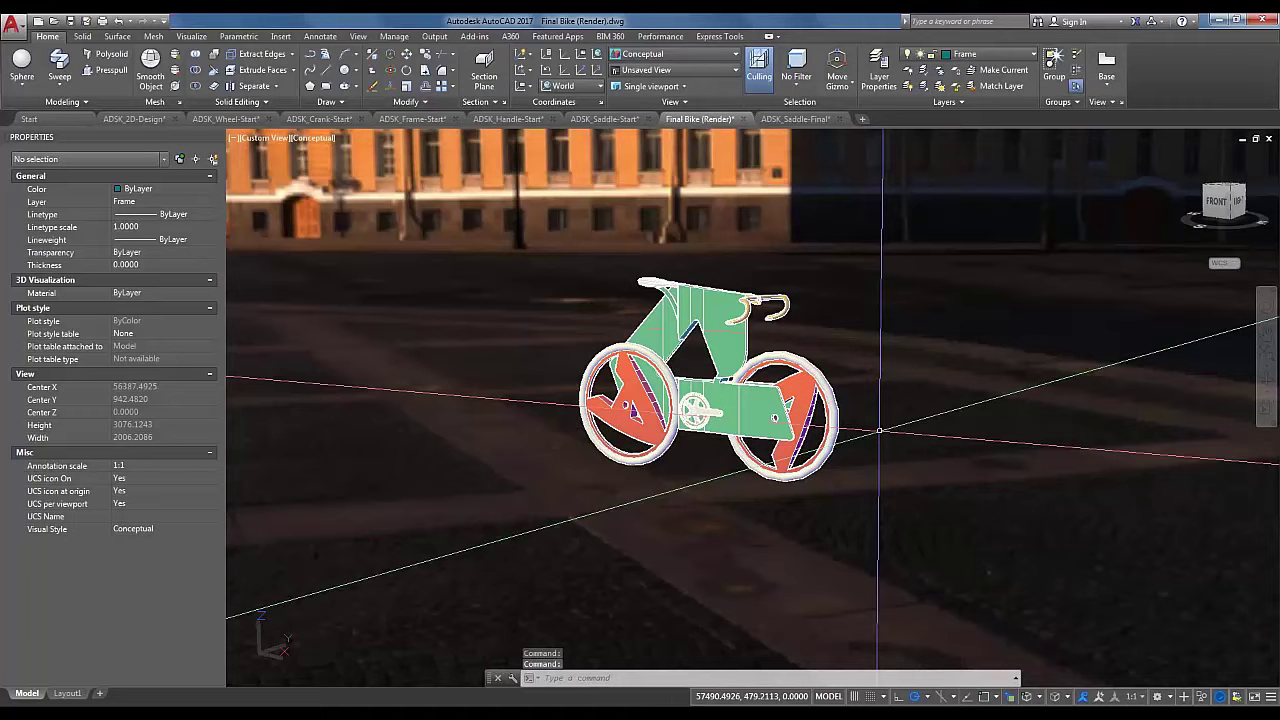
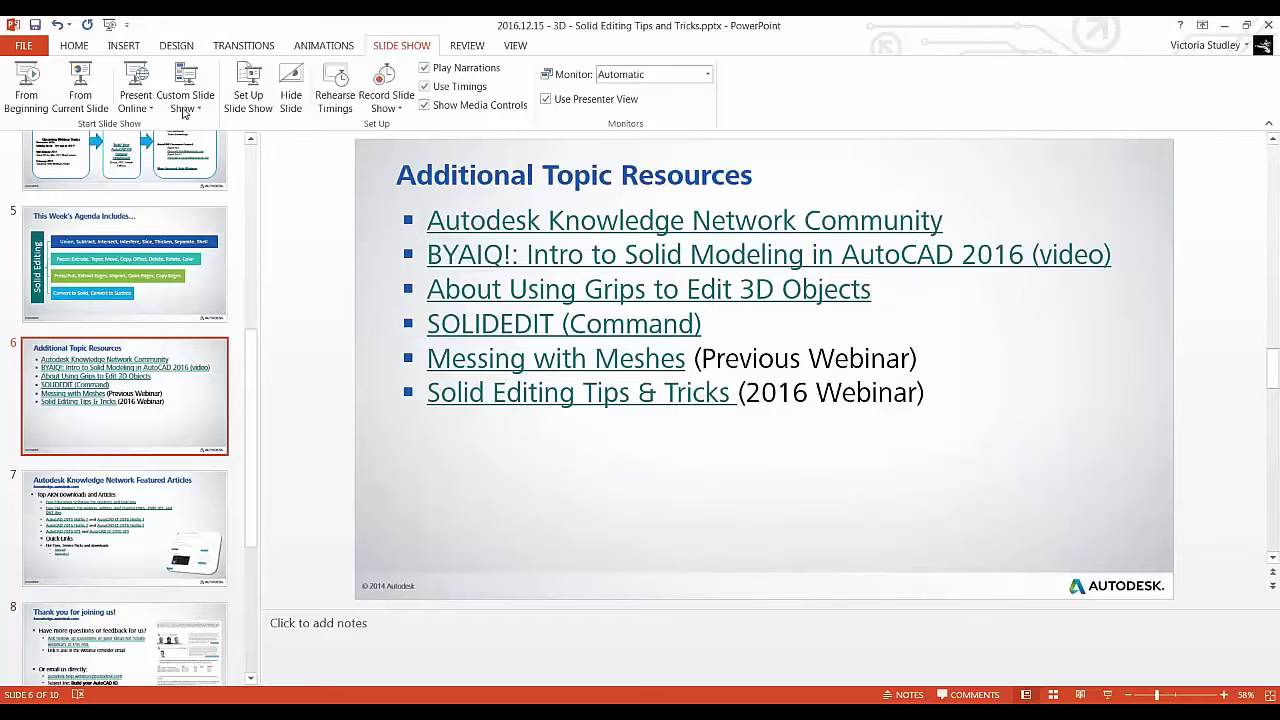
Step: Switch to PowerPoint and start the slide show from the current "Additional Topic Resources" slide
left_click(80, 85)
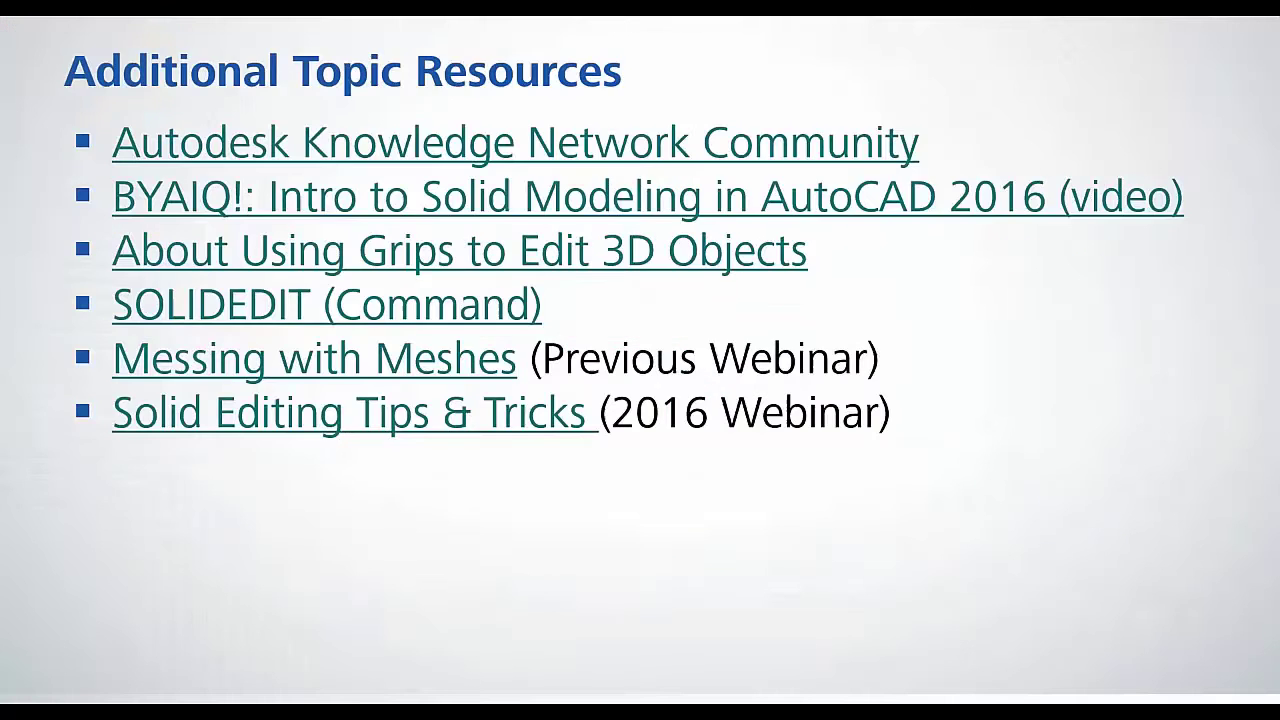